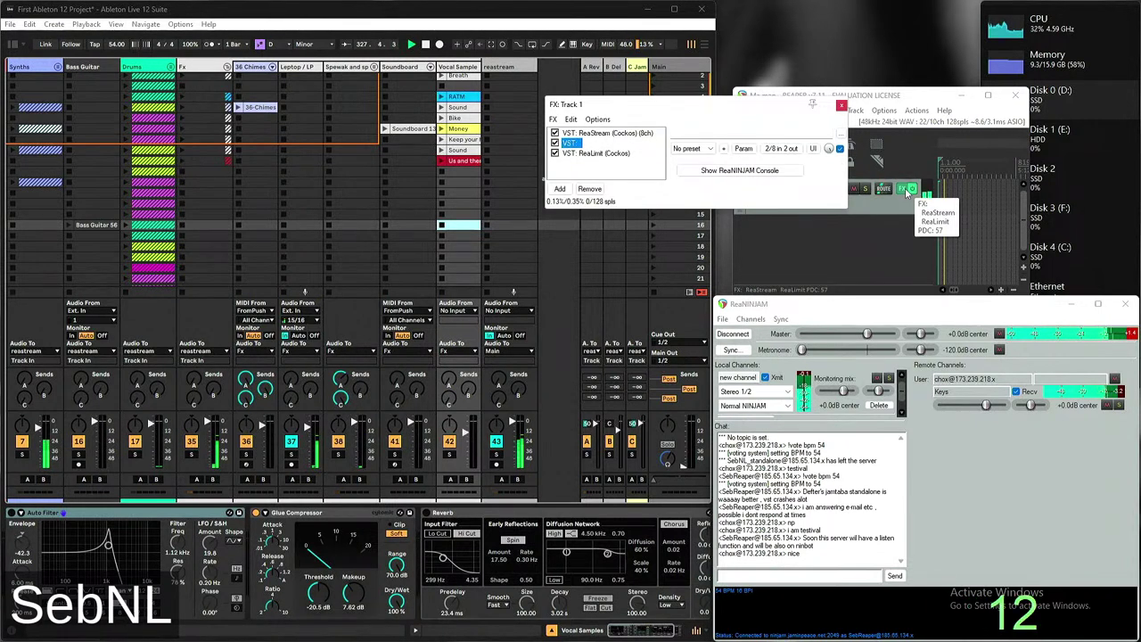
Open the ReaLimit effect on Track 1 and set its brickwall ceiling to -7.25 dB
{"action": "left_click", "coordinate": [618, 158]}
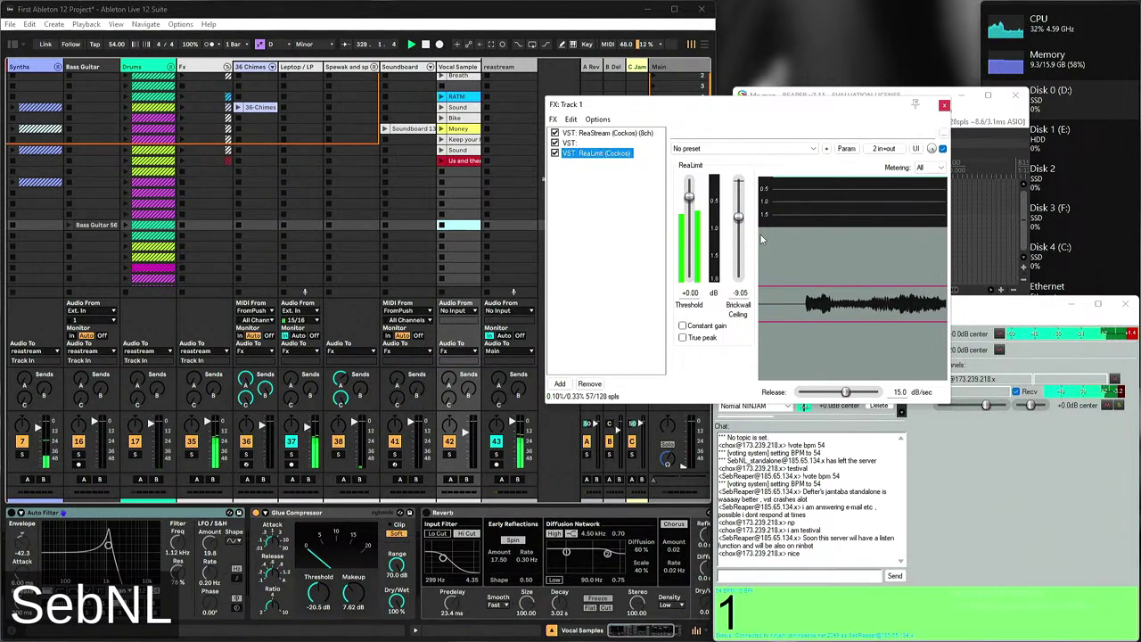
{"action": "left_click_drag", "start_coordinate": [739, 217], "coordinate": [739, 209]}
Switch to the YouTube Studio stream page, lower the preview quality to 144p and show its Stats for nerds
{"action": "mouse_move", "coordinate": [128, 630]}
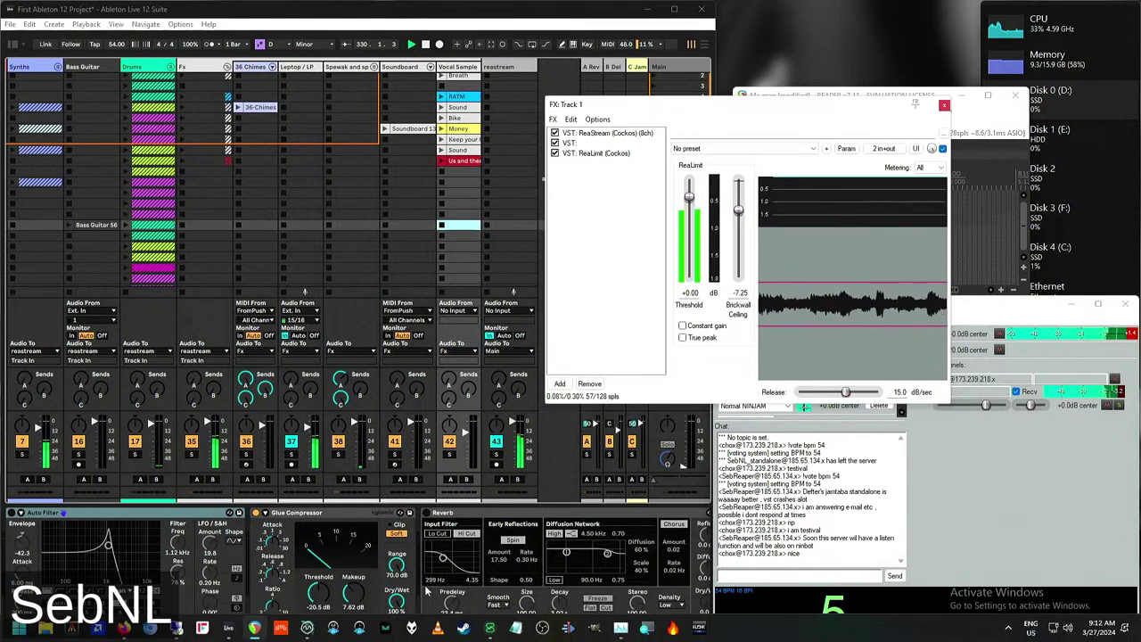
{"action": "left_click", "coordinate": [254, 628]}
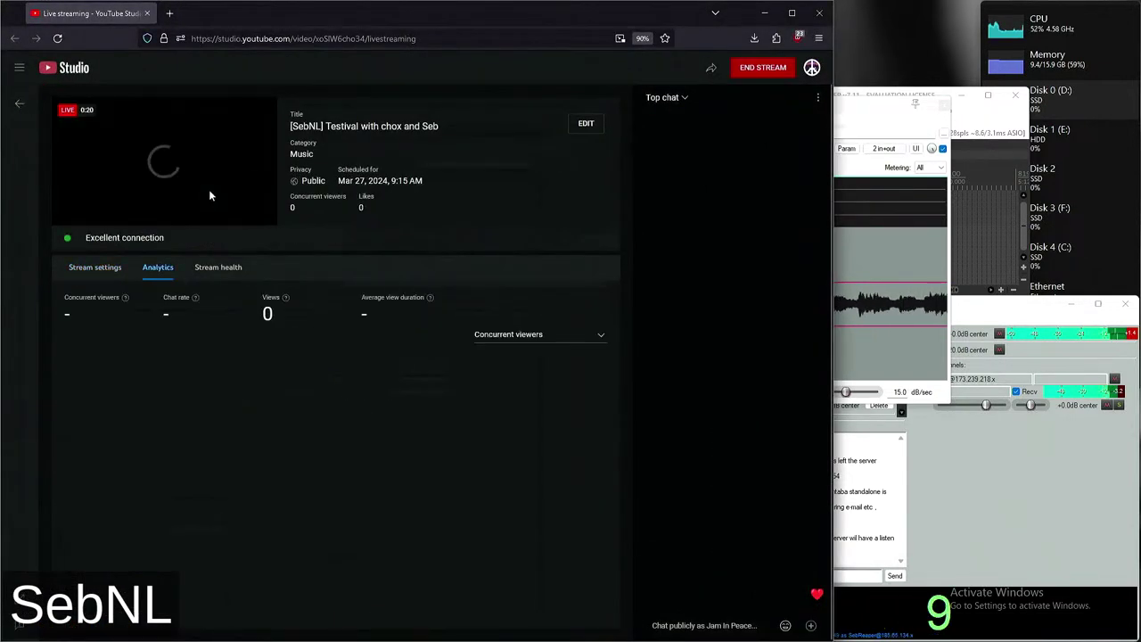
{"action": "left_click", "coordinate": [242, 216]}
{"action": "left_click", "coordinate": [223, 175]}
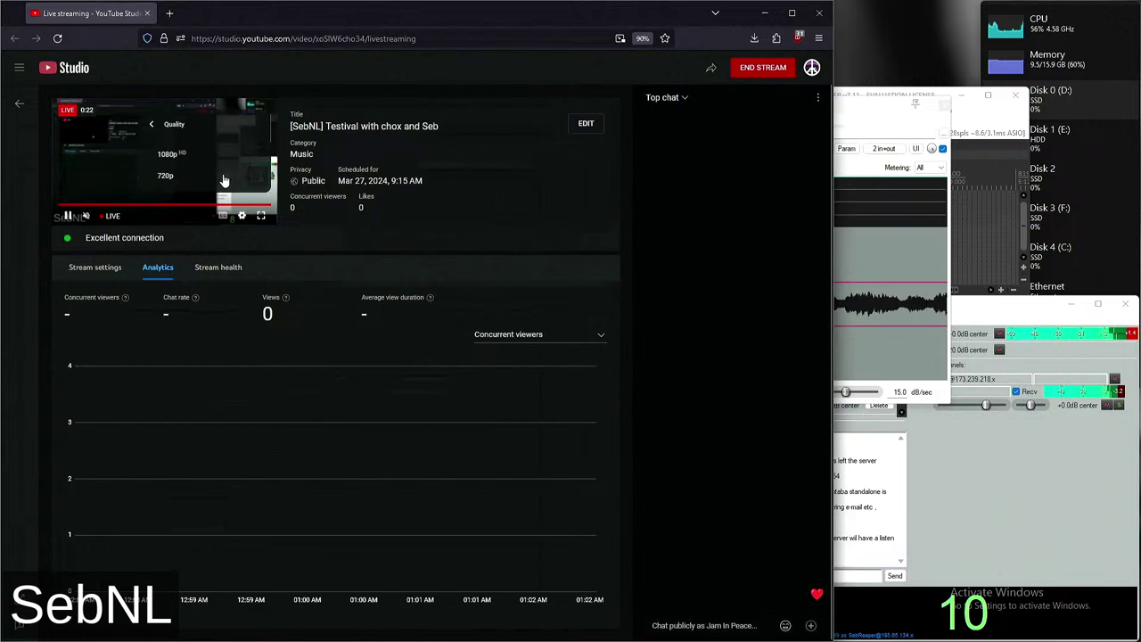
{"action": "left_click", "coordinate": [177, 166]}
{"action": "right_click", "coordinate": [226, 159]}
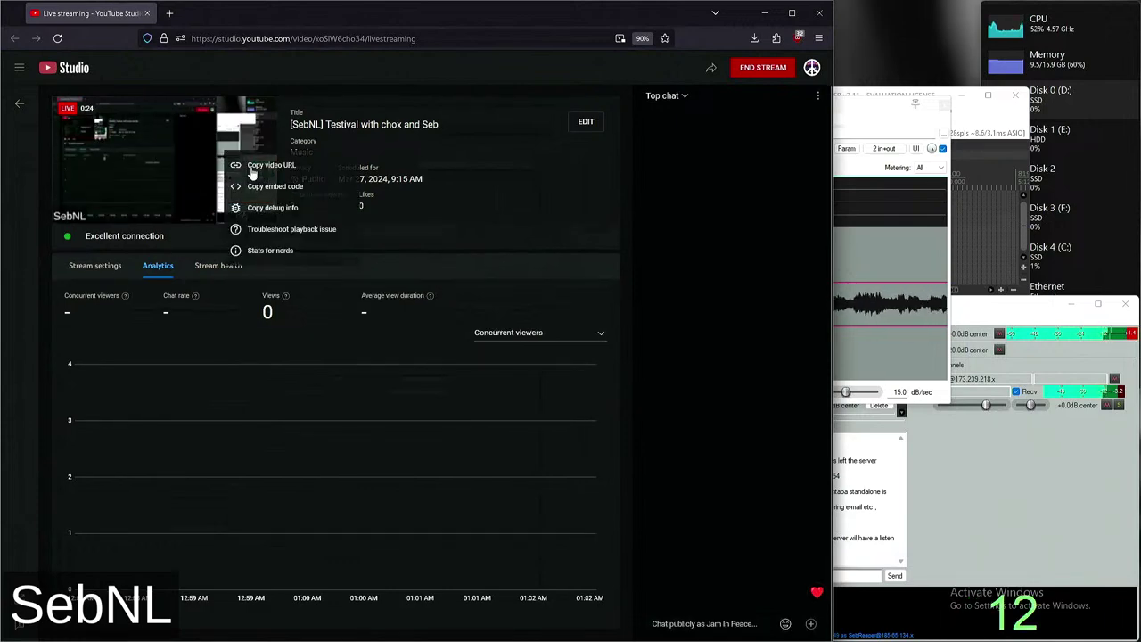
{"action": "left_click", "coordinate": [271, 251]}
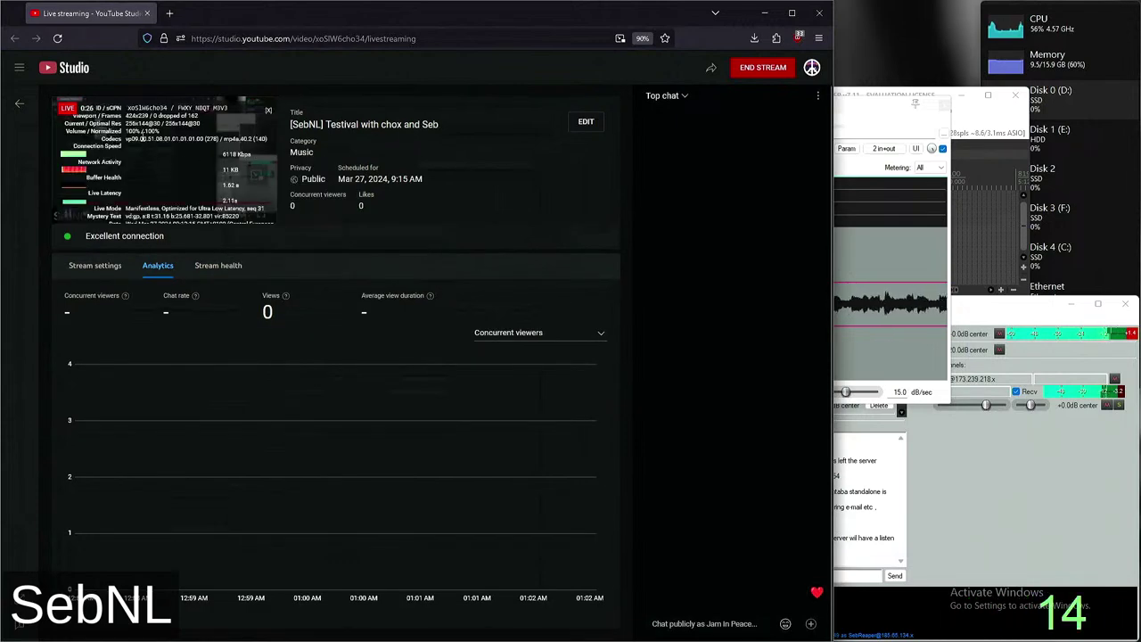
Return to the Track 1 effects window and raise ReaLimit's brickwall ceiling to -6.35 dB
{"action": "left_click", "coordinate": [840, 107]}
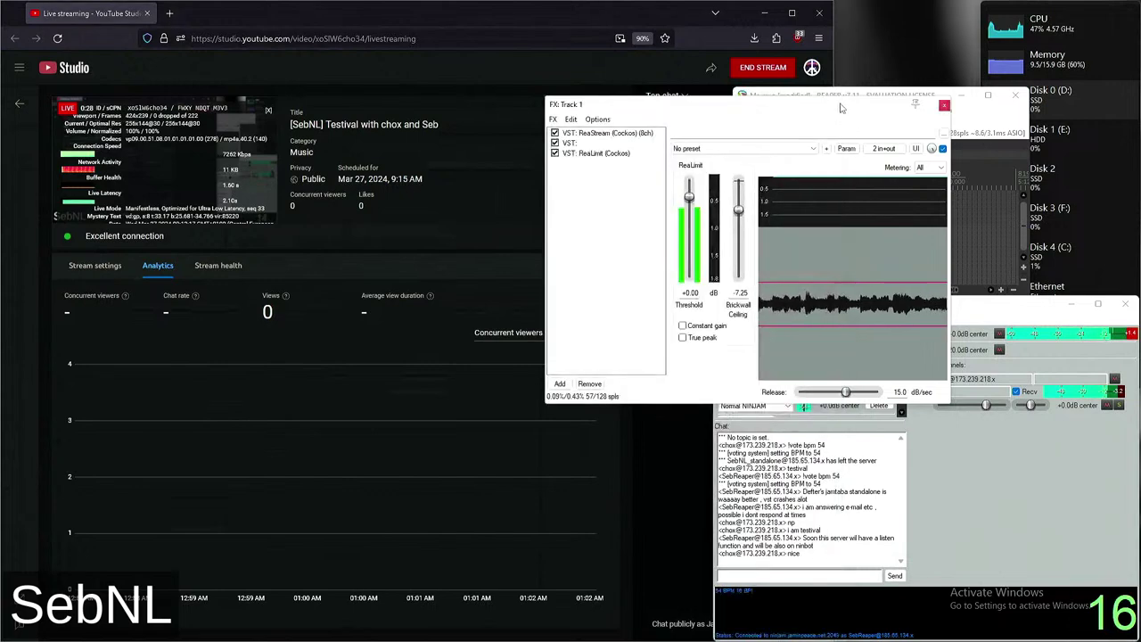
{"action": "left_click_drag", "start_coordinate": [739, 210], "coordinate": [739, 208]}
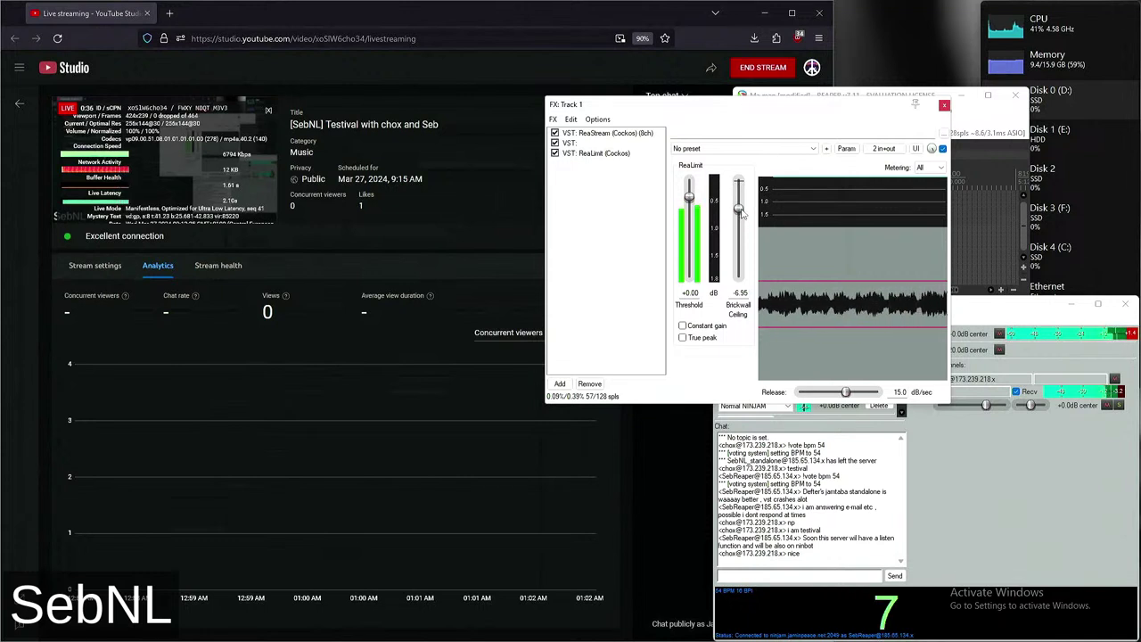
{"action": "left_click_drag", "start_coordinate": [739, 209], "coordinate": [739, 207]}
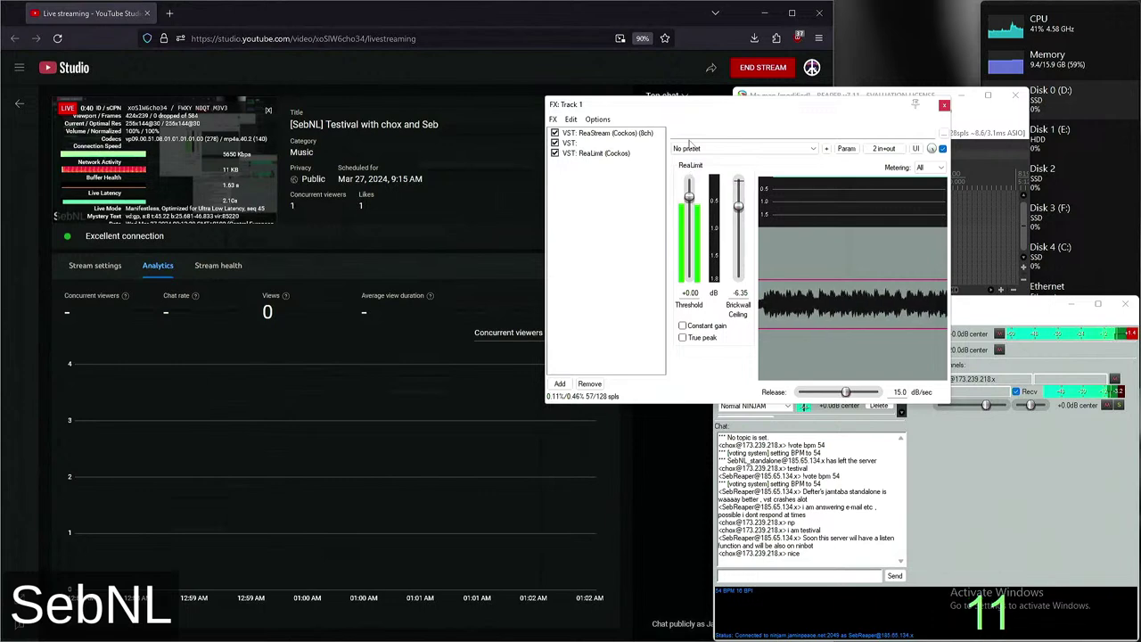
Switch to Ableton Live, turn its metronome on briefly and off again, and unfold the Drums group
{"action": "key", "text": "alt+Tab"}
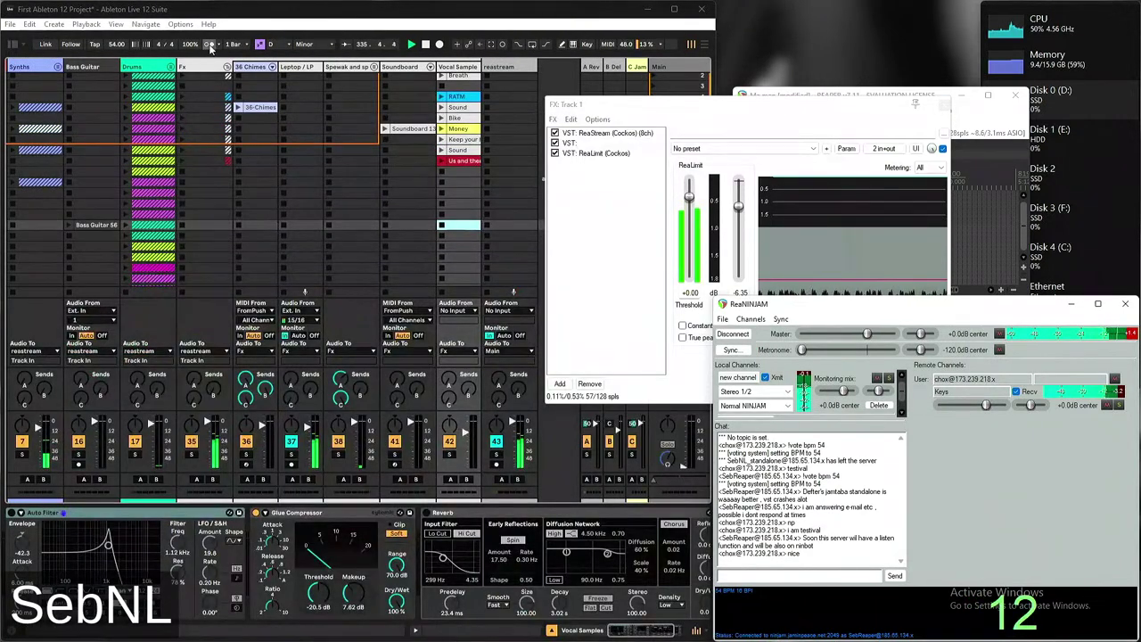
{"action": "left_click", "coordinate": [216, 98]}
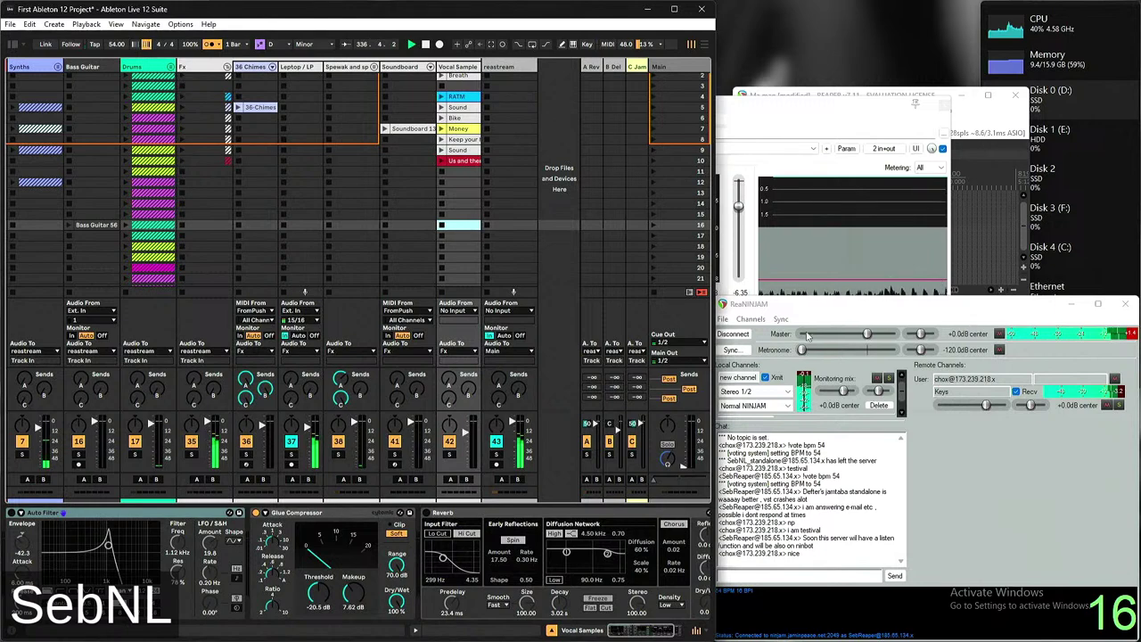
{"action": "left_click_drag", "start_coordinate": [800, 351], "coordinate": [435, 254]}
{"action": "left_click", "coordinate": [152, 87]}
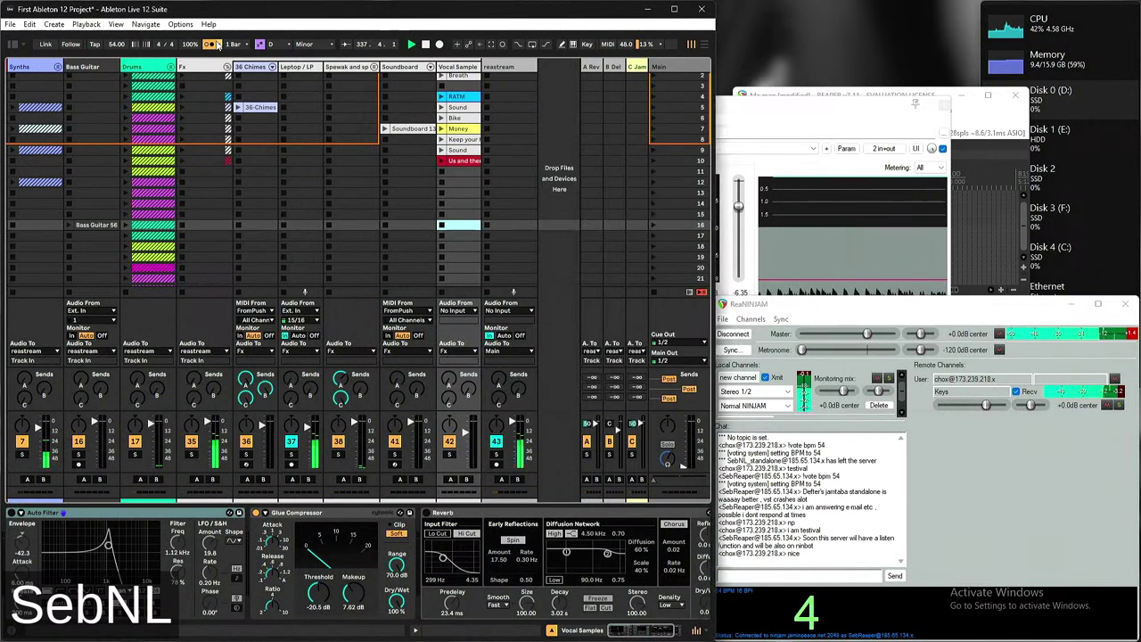
{"action": "left_click", "coordinate": [217, 45]}
{"action": "left_click", "coordinate": [209, 46]}
{"action": "left_click", "coordinate": [209, 46]}
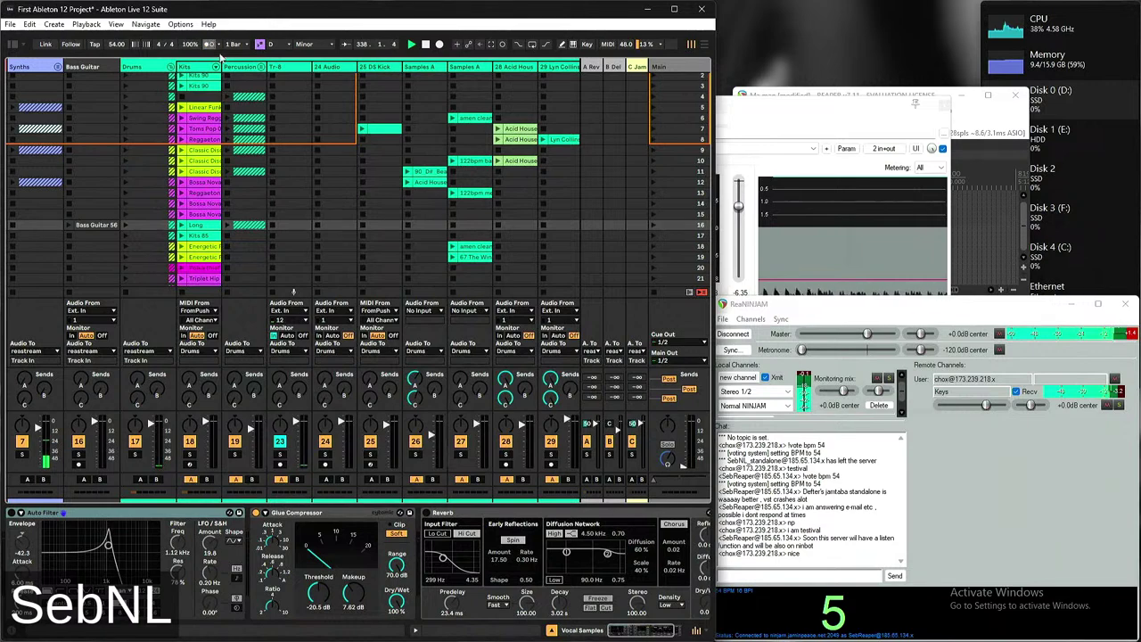
Try to record a drum clip in the first slot of the Kits track and show its notes
{"action": "scroll", "coordinate": [209, 85], "scroll_direction": "up", "scroll_amount": 1}
{"action": "left_click", "coordinate": [209, 85]}
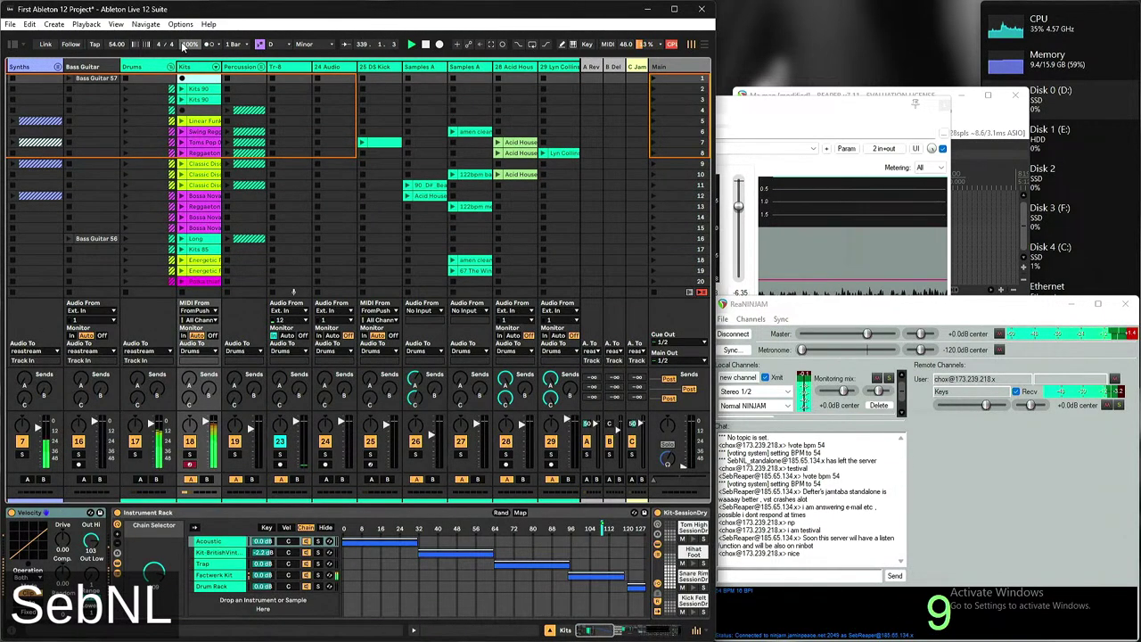
{"action": "key", "text": "shift+Tab"}
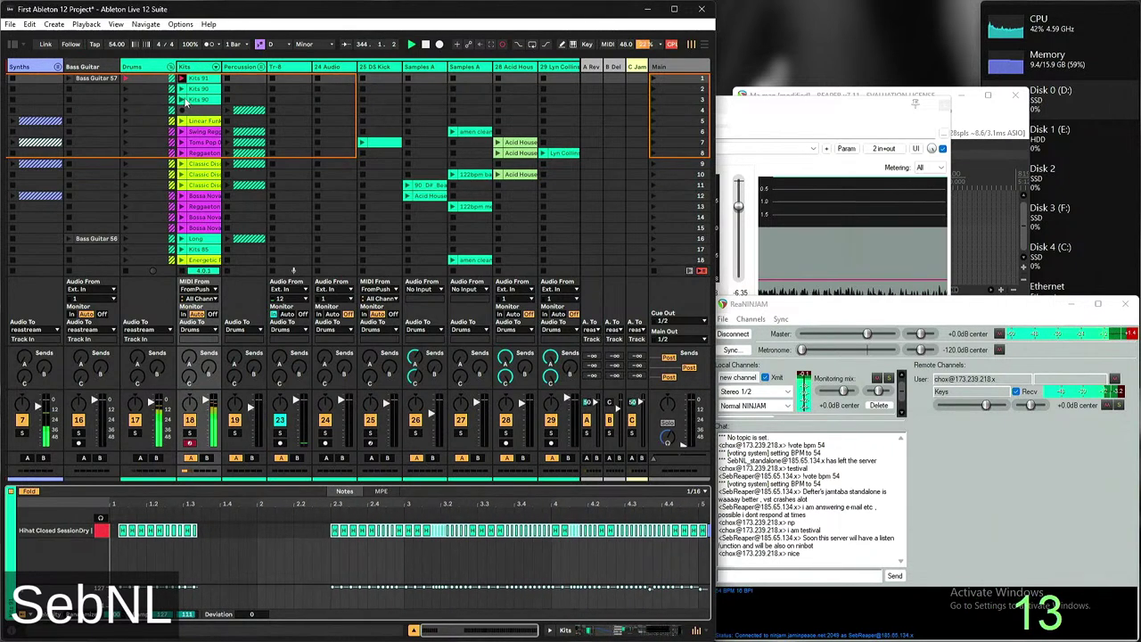
{"action": "left_click", "coordinate": [702, 100]}
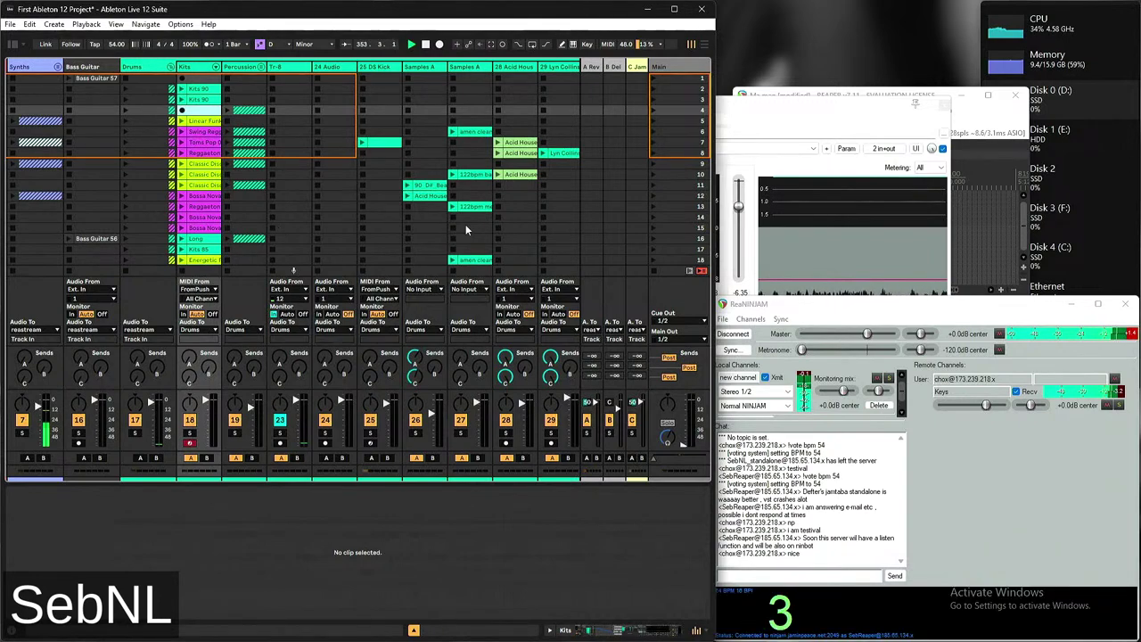
{"action": "scroll", "coordinate": [430, 206], "scroll_direction": "right", "scroll_amount": 4}
{"action": "scroll", "coordinate": [430, 206], "scroll_direction": "right", "scroll_amount": 6}
{"action": "scroll", "coordinate": [356, 218], "scroll_direction": "down", "scroll_amount": 1}
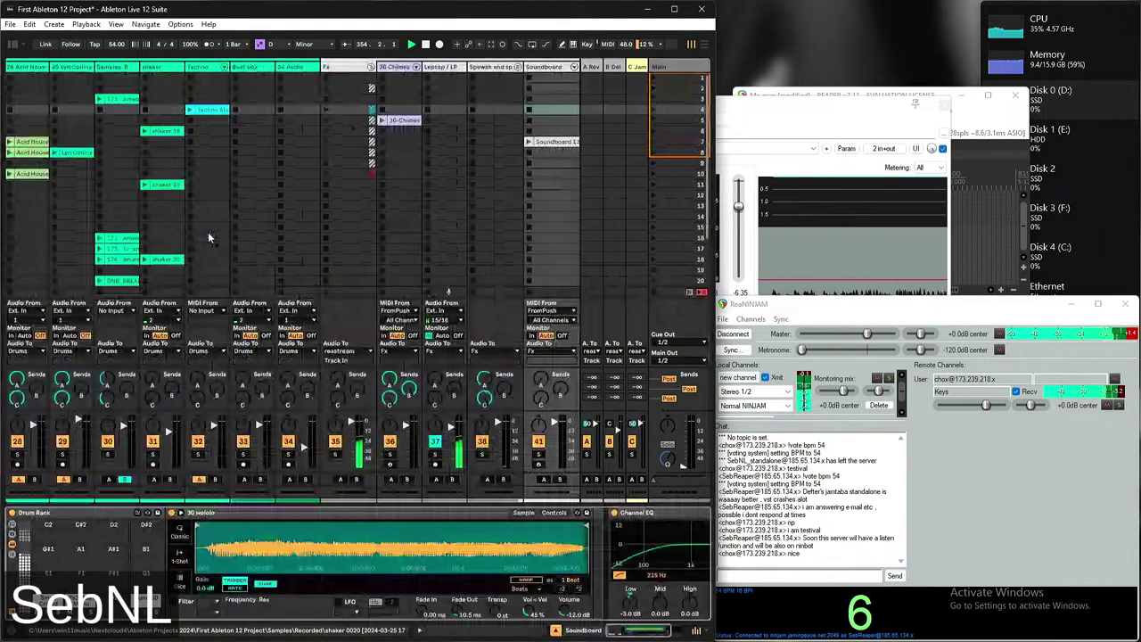
{"action": "left_click", "coordinate": [209, 236]}
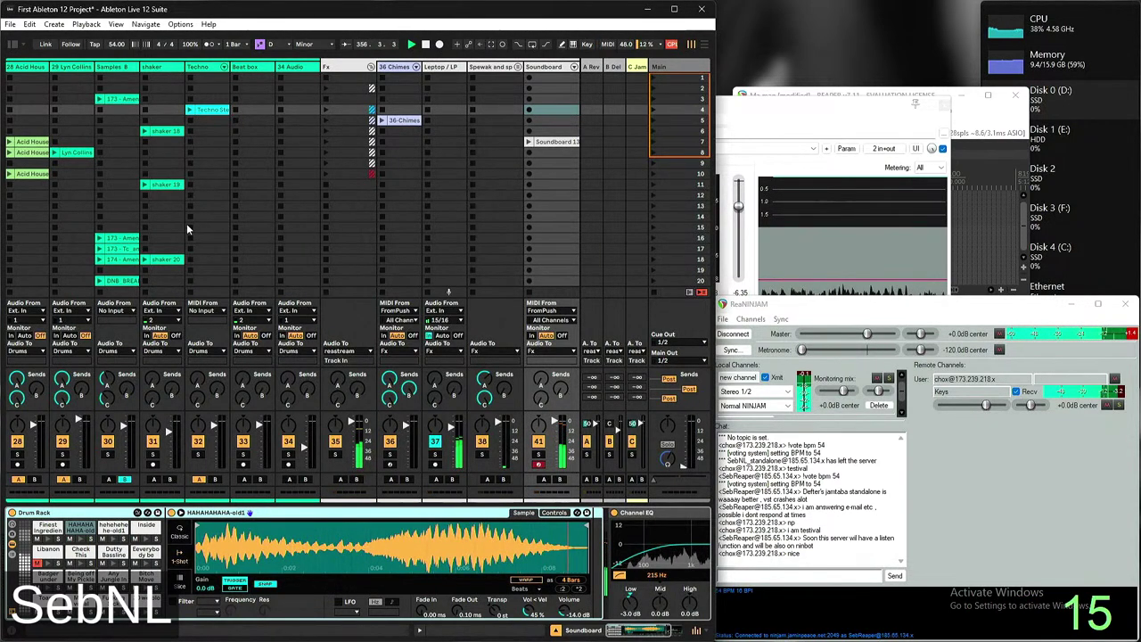
{"action": "left_click_drag", "start_coordinate": [186, 223], "coordinate": [428, 173]}
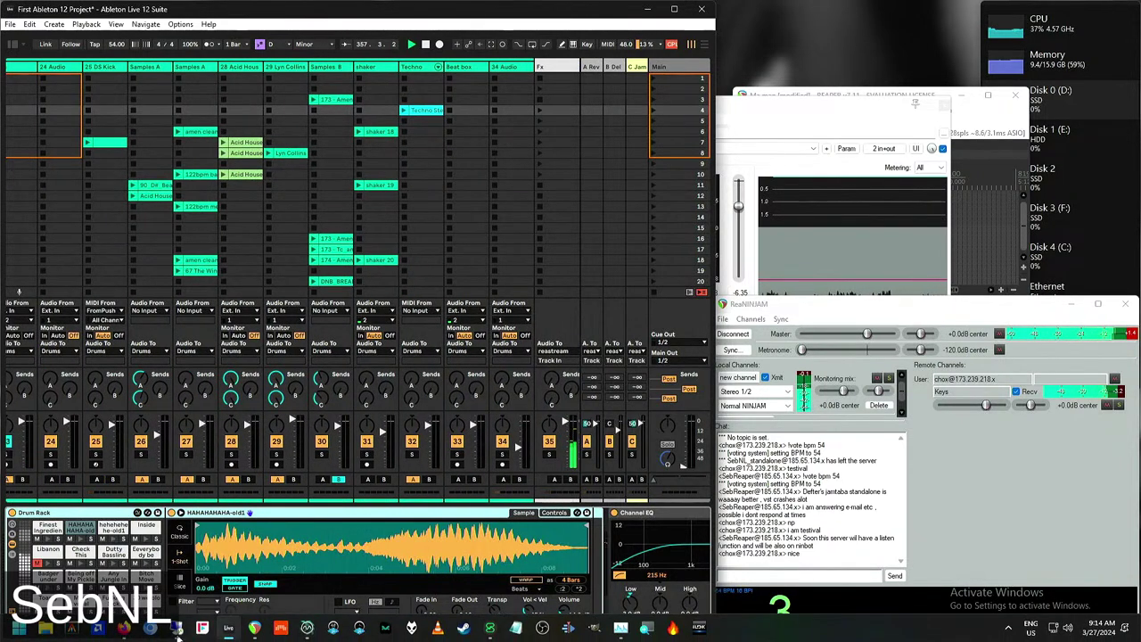
Check the stream's analytics in YouTube Studio and set ReaLimit's brickwall ceiling on Track 1 to -6.20 dB
{"action": "mouse_move", "coordinate": [219, 637]}
{"action": "left_click", "coordinate": [166, 455]}
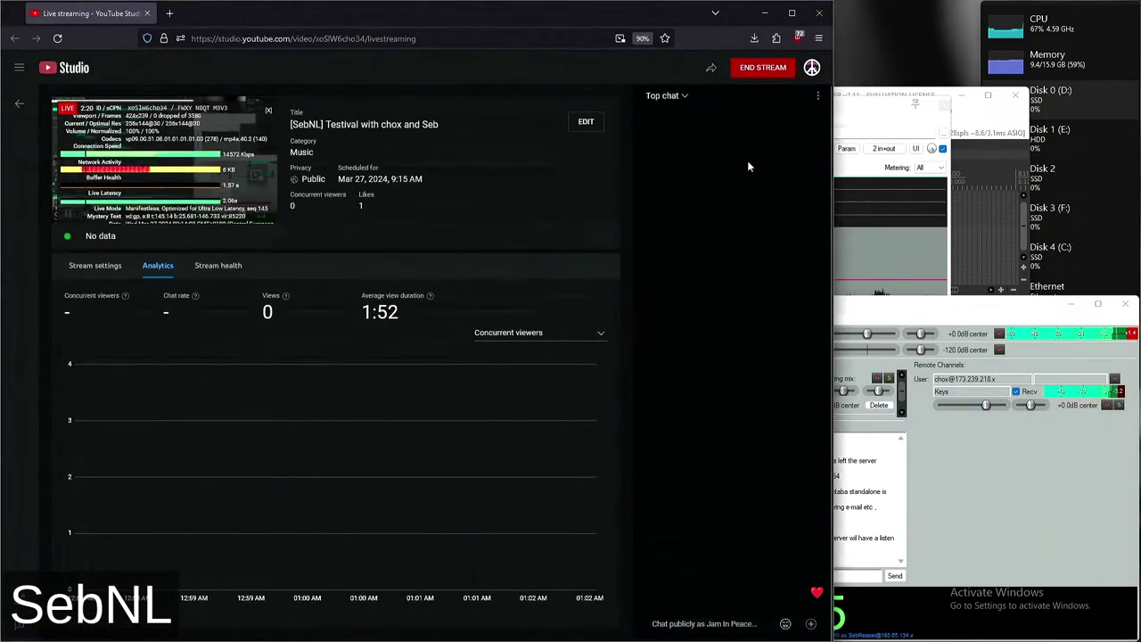
{"action": "key", "text": "alt+Tab"}
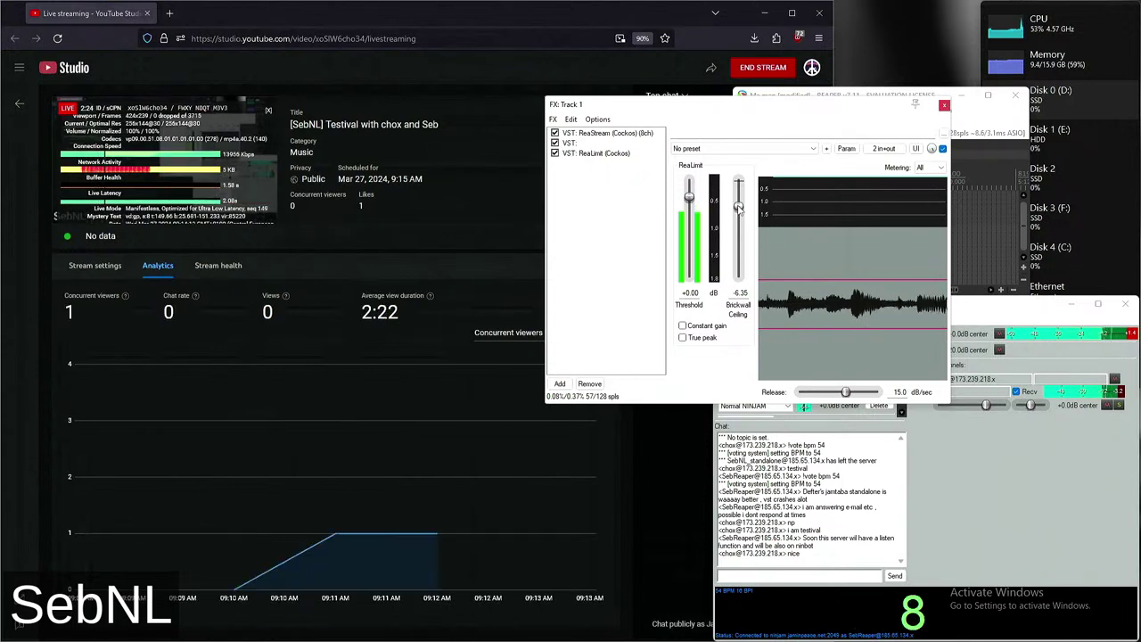
{"action": "mouse_move", "coordinate": [738, 207]}
{"action": "left_mouse_down"}
{"action": "mouse_move", "coordinate": [749, 204]}
{"action": "mouse_move", "coordinate": [739, 207]}
{"action": "left_mouse_up"}
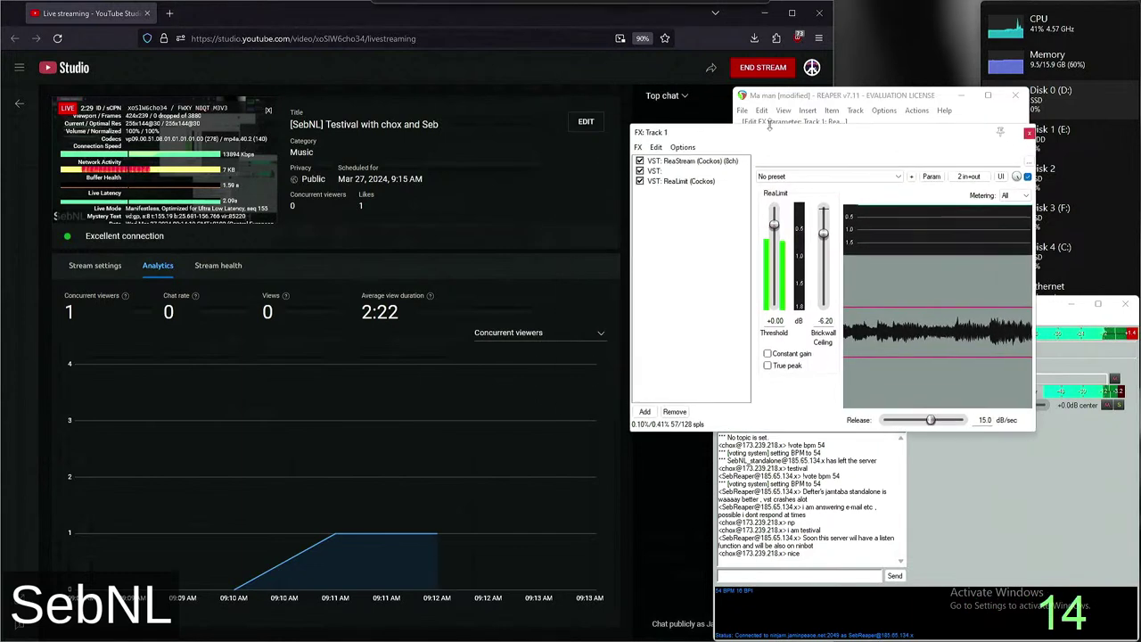
Pop the stream's live chat out of YouTube Studio into its own window
{"action": "left_click", "coordinate": [714, 93]}
{"action": "left_click", "coordinate": [819, 98]}
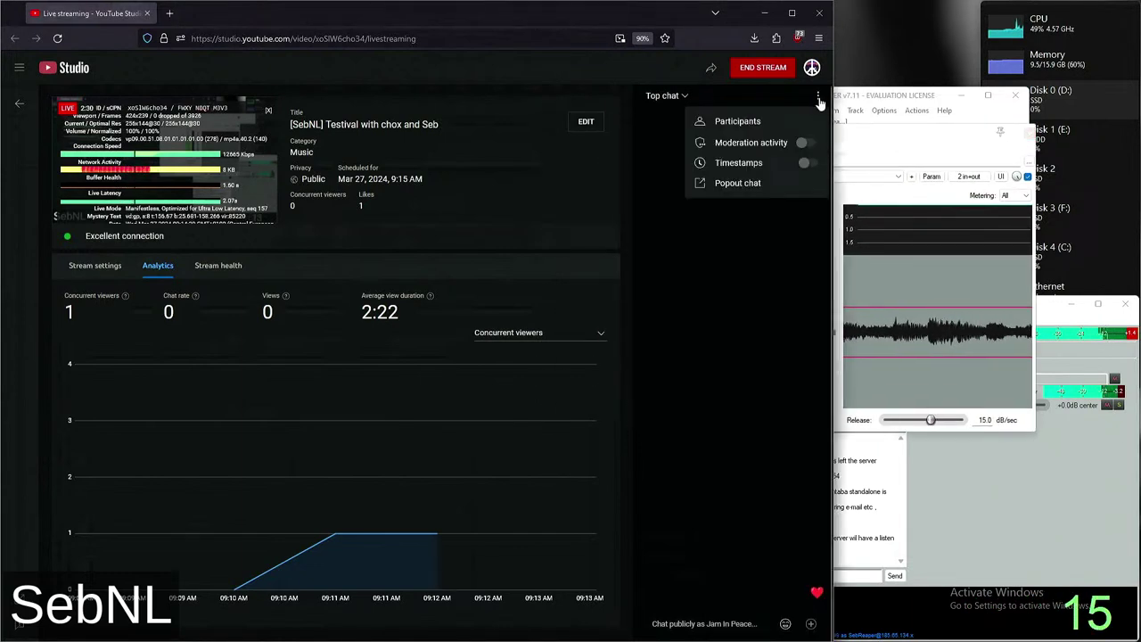
{"action": "left_click", "coordinate": [753, 182]}
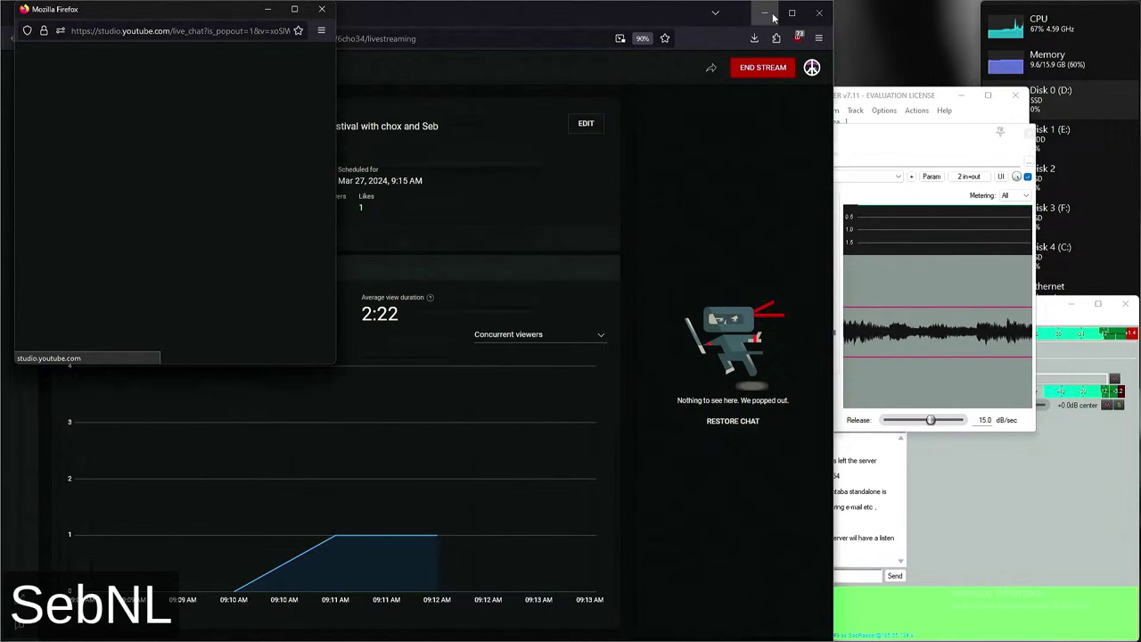
Minimize the YouTube Studio window, and move and resize the live chat window to fit the free desktop corner above ReaNINJAM
{"action": "left_click", "coordinate": [773, 18]}
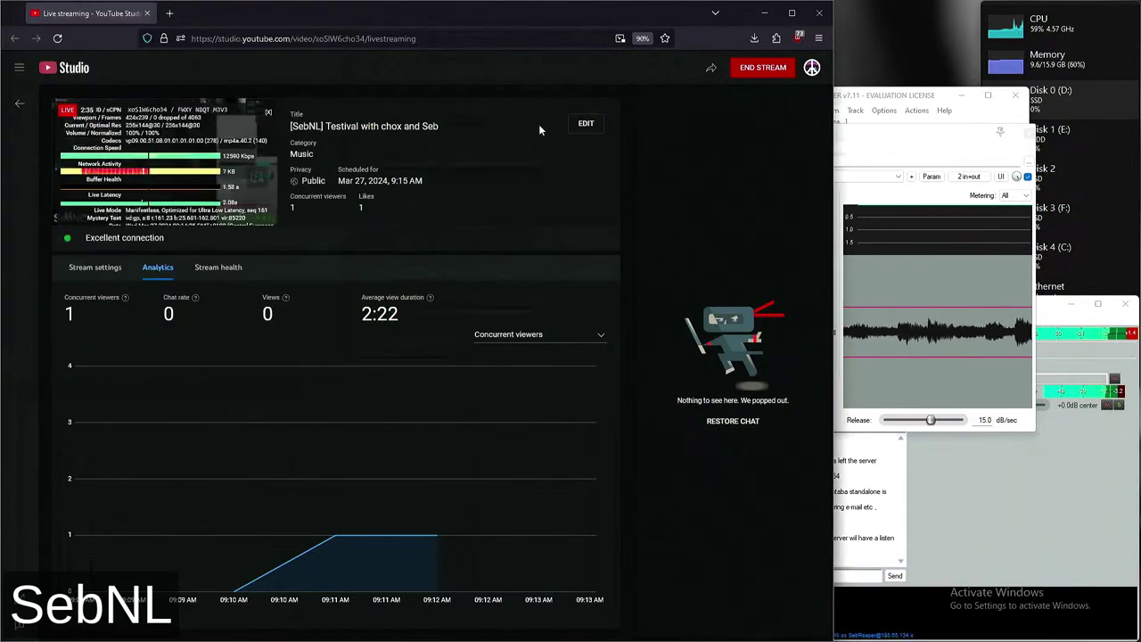
{"action": "left_click", "coordinate": [764, 12]}
{"action": "left_click_drag", "start_coordinate": [179, 10], "coordinate": [993, 13]}
{"action": "left_click_drag", "start_coordinate": [817, 367], "coordinate": [907, 274]}
Clear away the Track 1 effects and REAPER windows, and place the performance monitor beside the live chat behind ReaNINJAM
{"action": "left_click_drag", "start_coordinate": [780, 140], "coordinate": [655, 154]}
{"action": "left_click", "coordinate": [789, 148]}
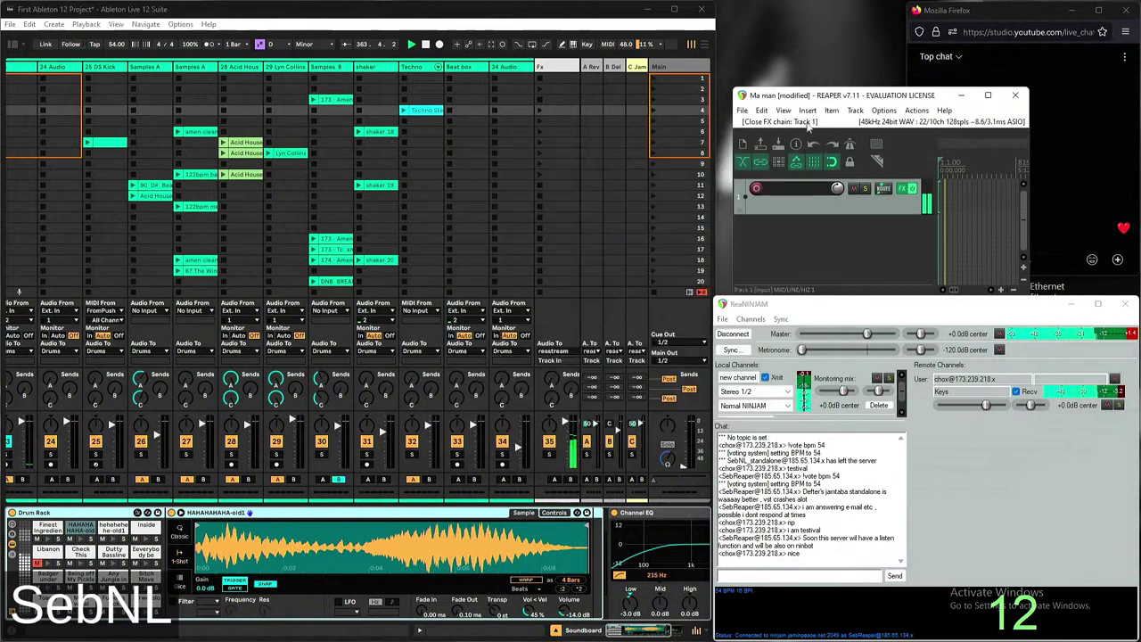
{"action": "left_click", "coordinate": [961, 95]}
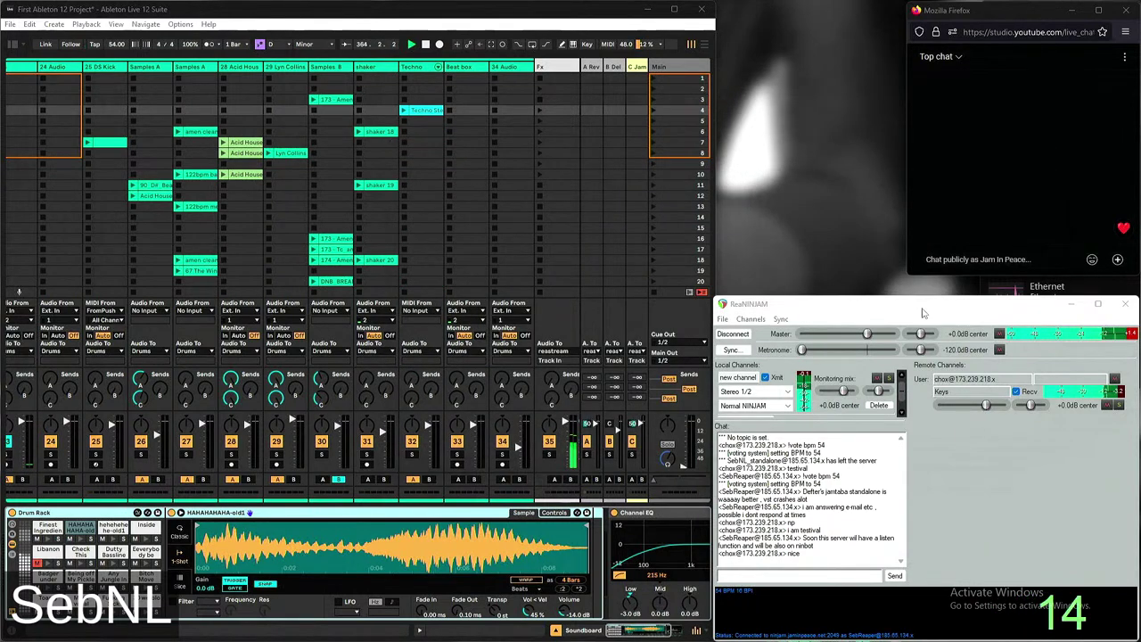
{"action": "left_click_drag", "start_coordinate": [1058, 283], "coordinate": [822, 280]}
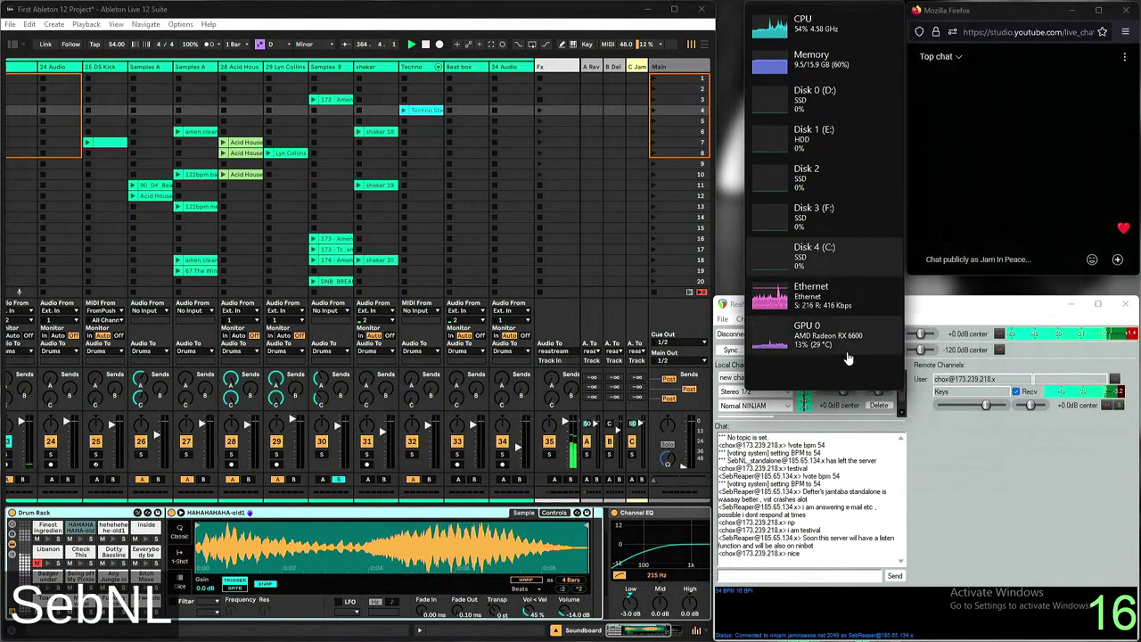
{"action": "left_click", "coordinate": [950, 309]}
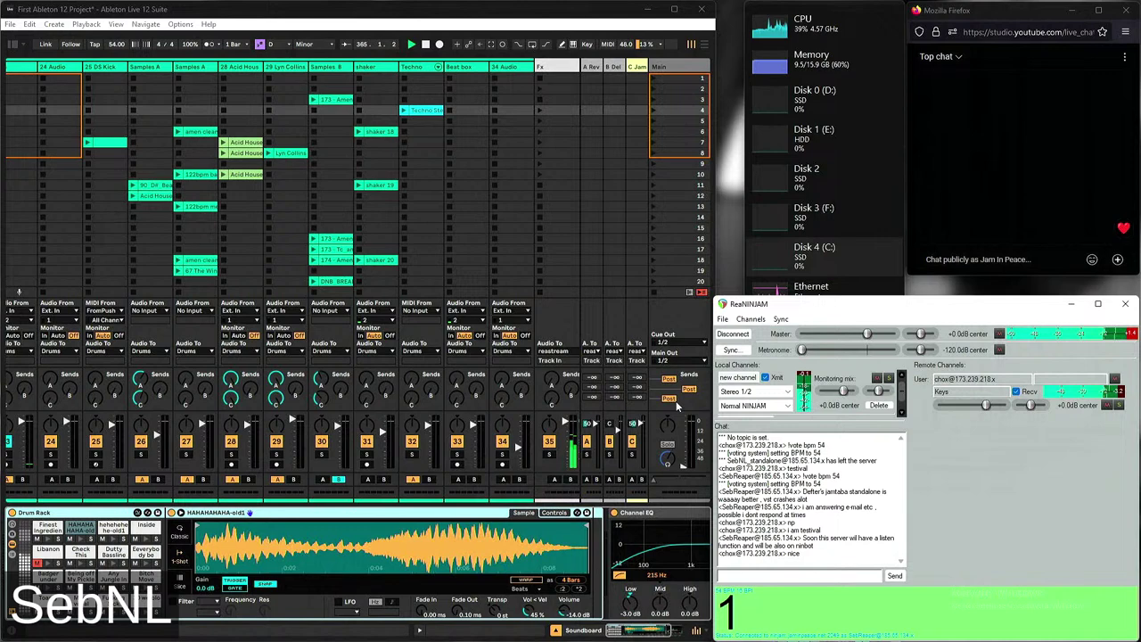
Record a drum clip in the first slot of Ableton Live's Kits track with the metronome on
{"action": "left_click", "coordinate": [408, 212]}
{"action": "scroll", "coordinate": [408, 211], "scroll_direction": "left", "scroll_amount": 7}
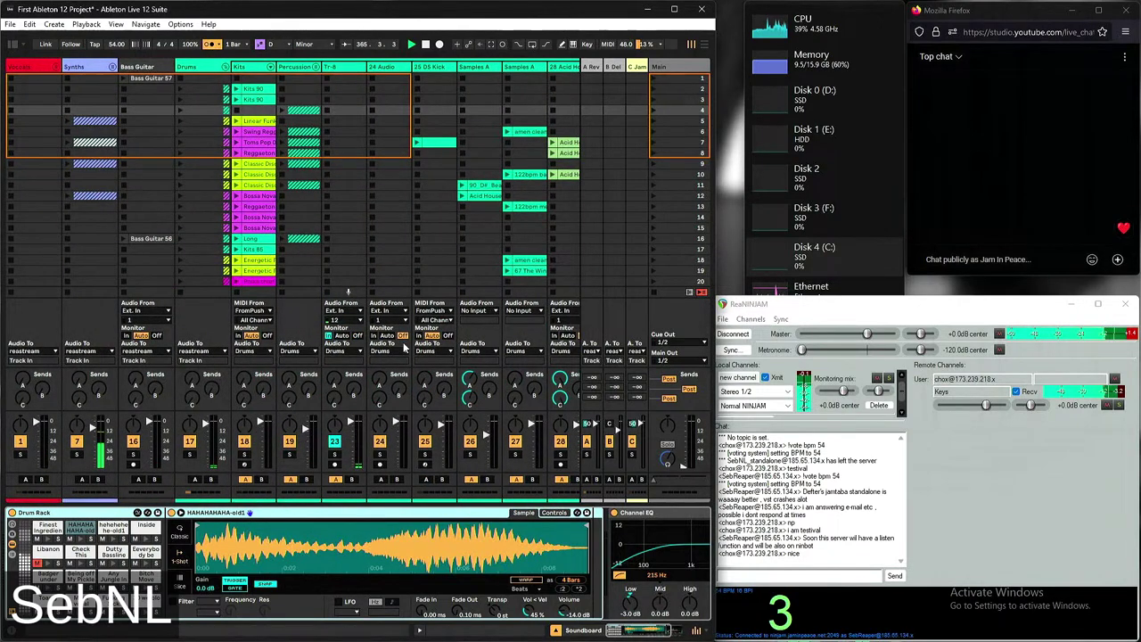
{"action": "left_click", "coordinate": [254, 82]}
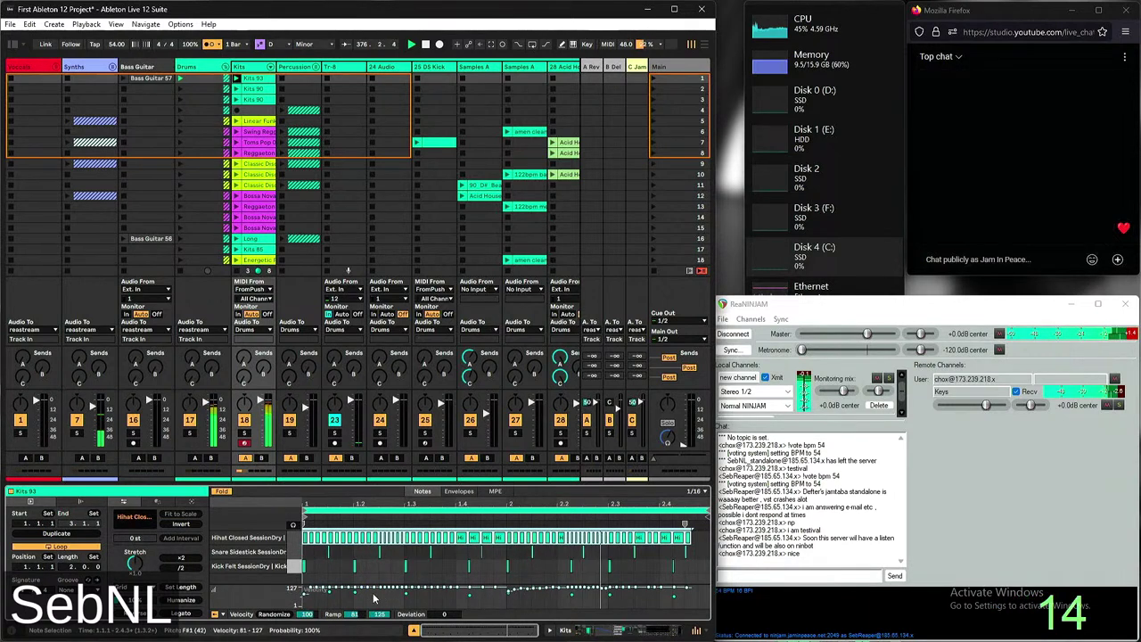
Lower the closed hi-hat velocities in the newly recorded Kits clip and bring up the Kits track's devices
{"action": "left_click_drag", "start_coordinate": [371, 590], "coordinate": [371, 609]}
{"action": "left_click", "coordinate": [259, 566]}
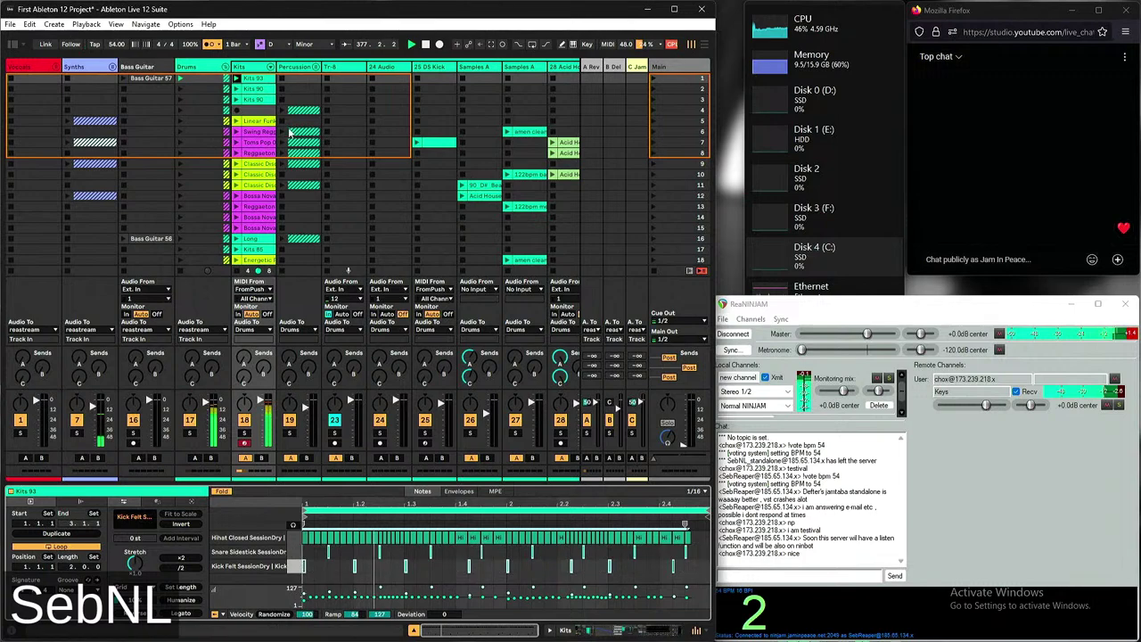
{"action": "double_click", "coordinate": [257, 68]}
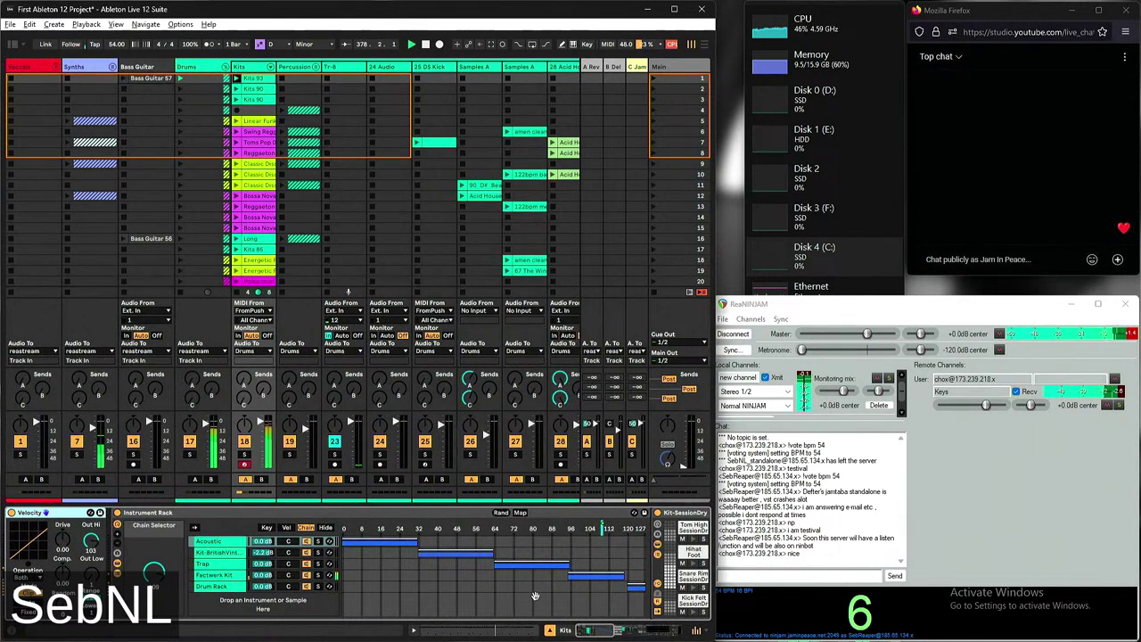
Set the ReaNINJAM metronome level to -2.7 dB, keeping the local channel's monitoring mix at +0.0 dB
{"action": "left_click_drag", "start_coordinate": [819, 351], "coordinate": [869, 357]}
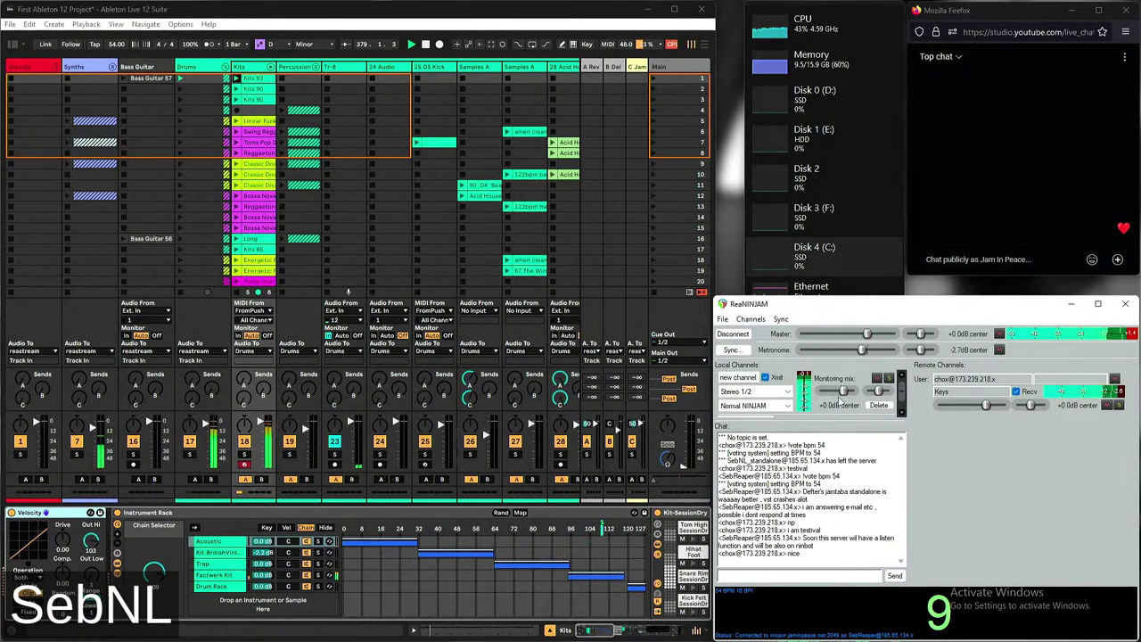
{"action": "left_click_drag", "start_coordinate": [823, 390], "coordinate": [841, 399]}
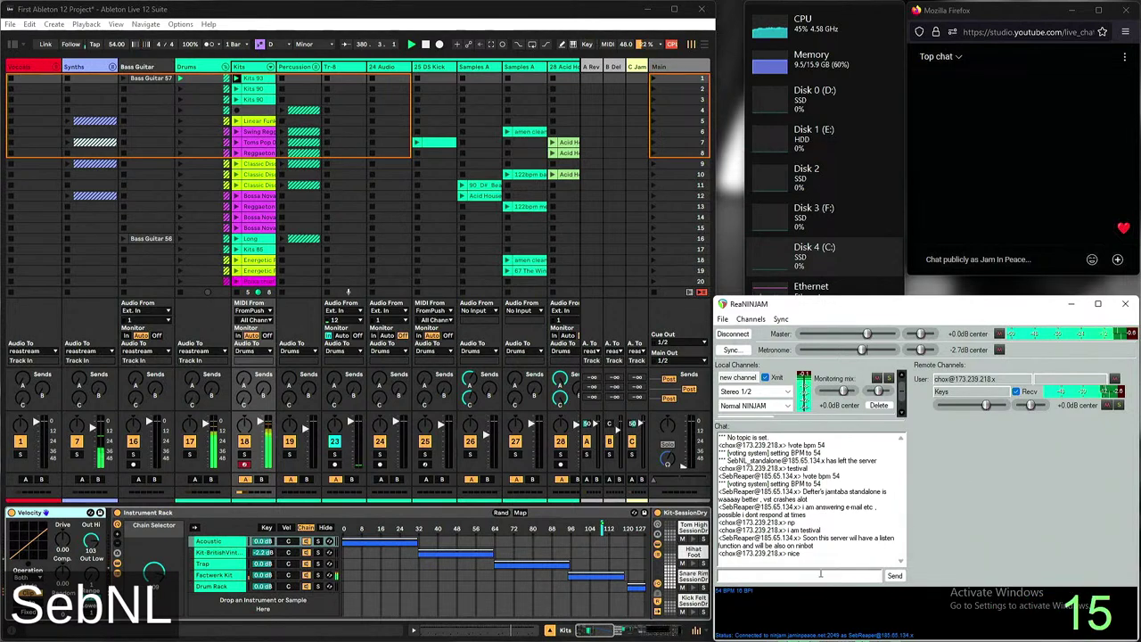
Lower the ReaNINJAM metronome level to -120.0 dB
{"action": "mouse_move", "coordinate": [830, 640]}
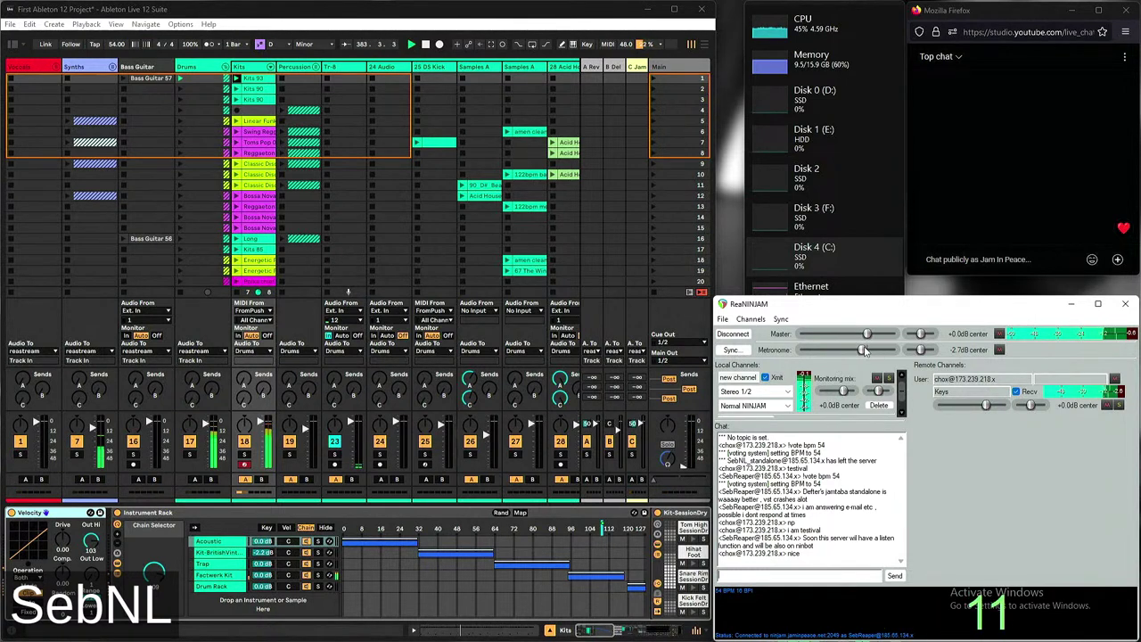
{"action": "left_click_drag", "start_coordinate": [860, 350], "coordinate": [801, 350]}
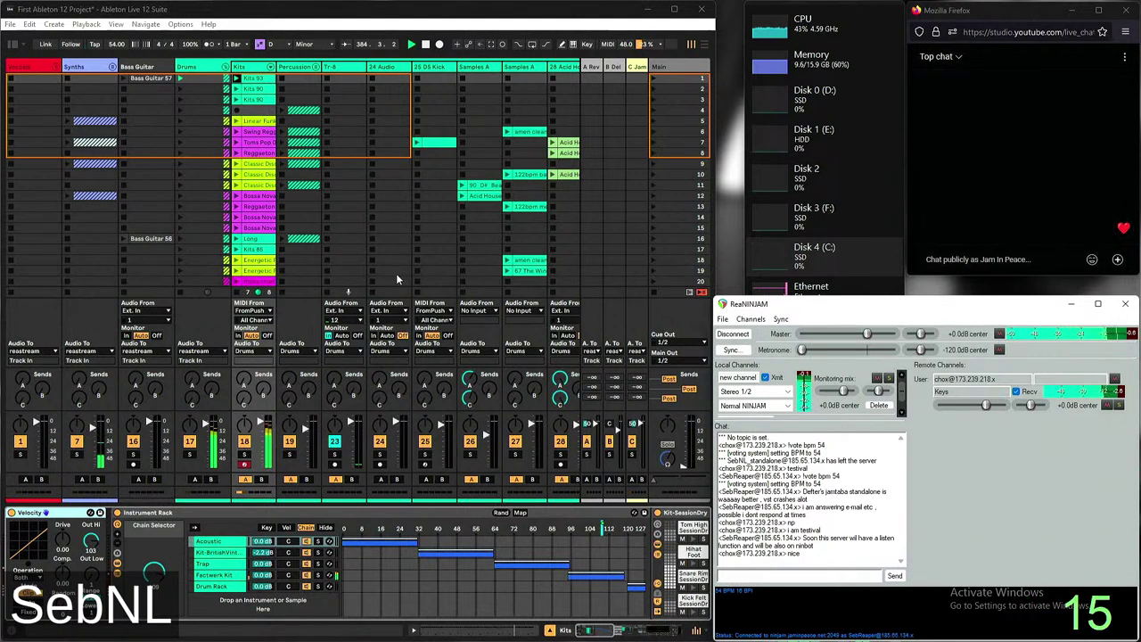
{"action": "right_click", "coordinate": [396, 274]}
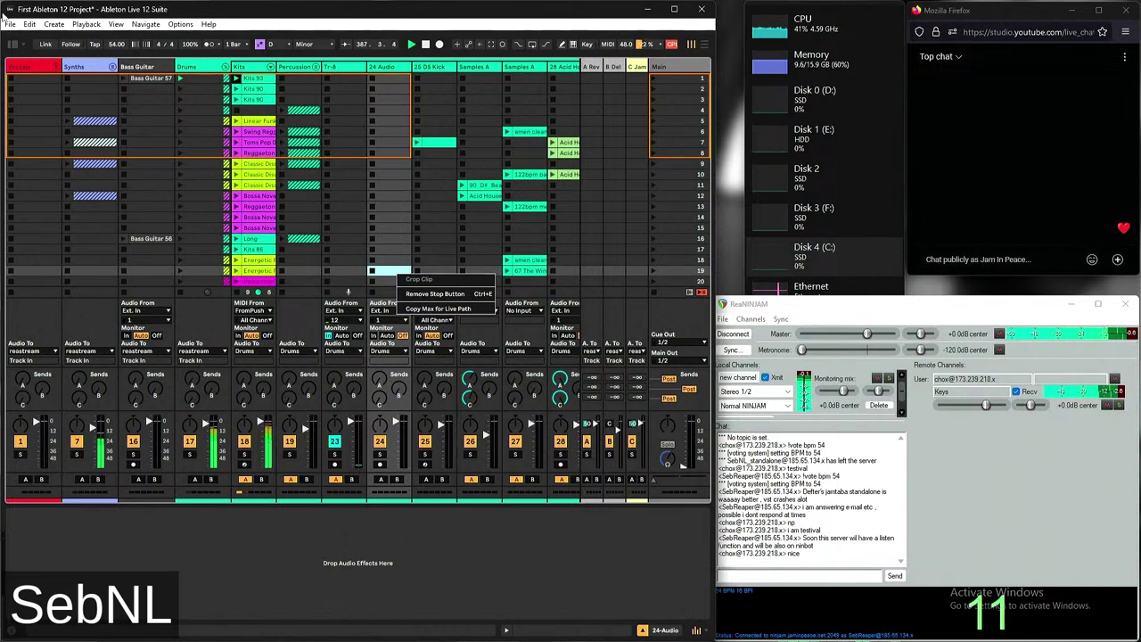
Bring up the Kits track's Factwerk Kit chain and inspect its Hi Hat Closed pad and sample settings
{"action": "left_click", "coordinate": [265, 70]}
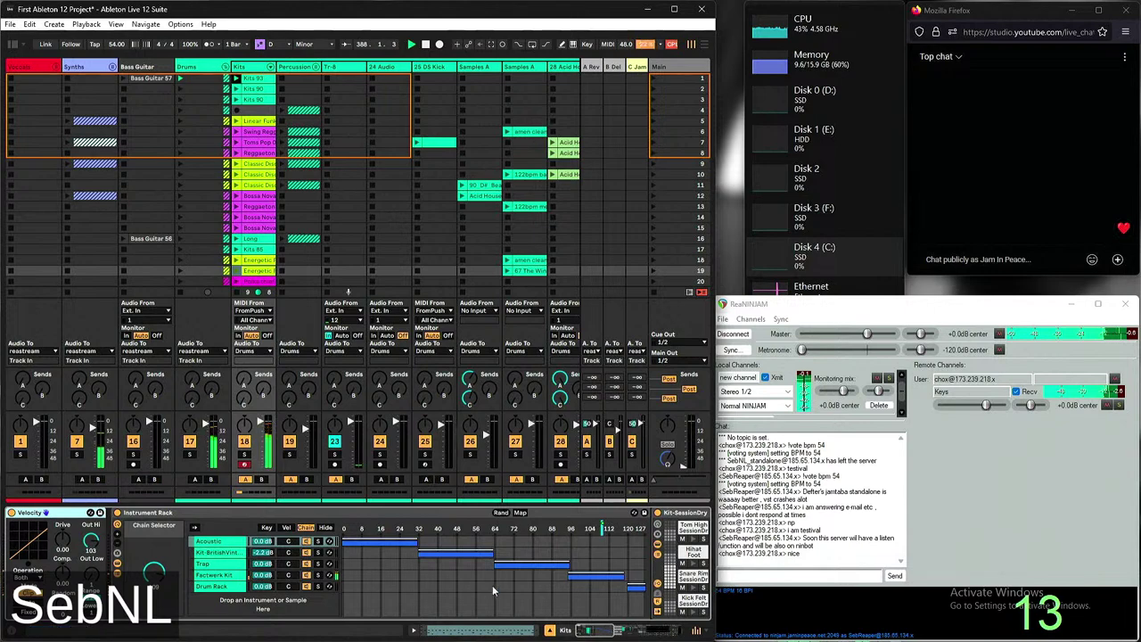
{"action": "left_click", "coordinate": [217, 578]}
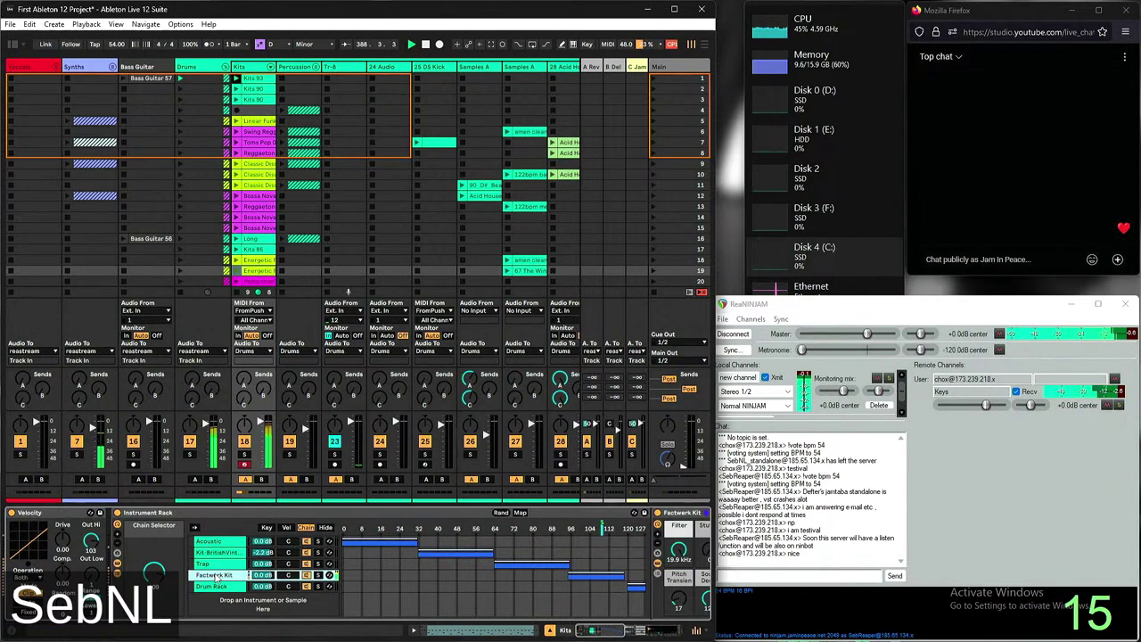
{"action": "scroll", "coordinate": [387, 594], "scroll_direction": "right", "scroll_amount": 5}
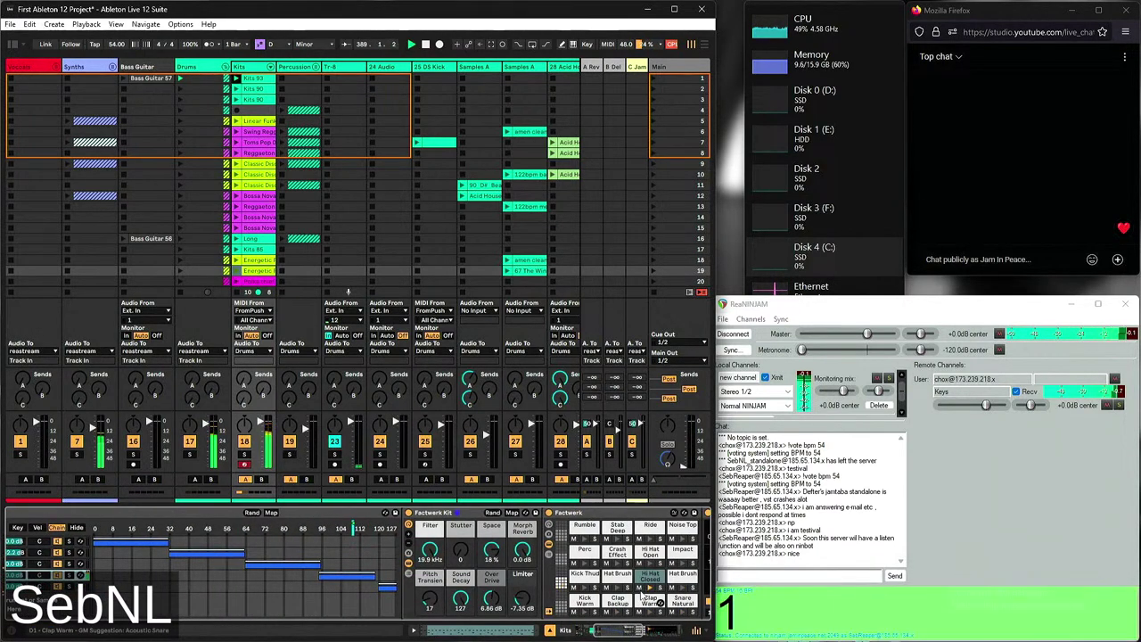
{"action": "scroll", "coordinate": [533, 550], "scroll_direction": "right", "scroll_amount": 5}
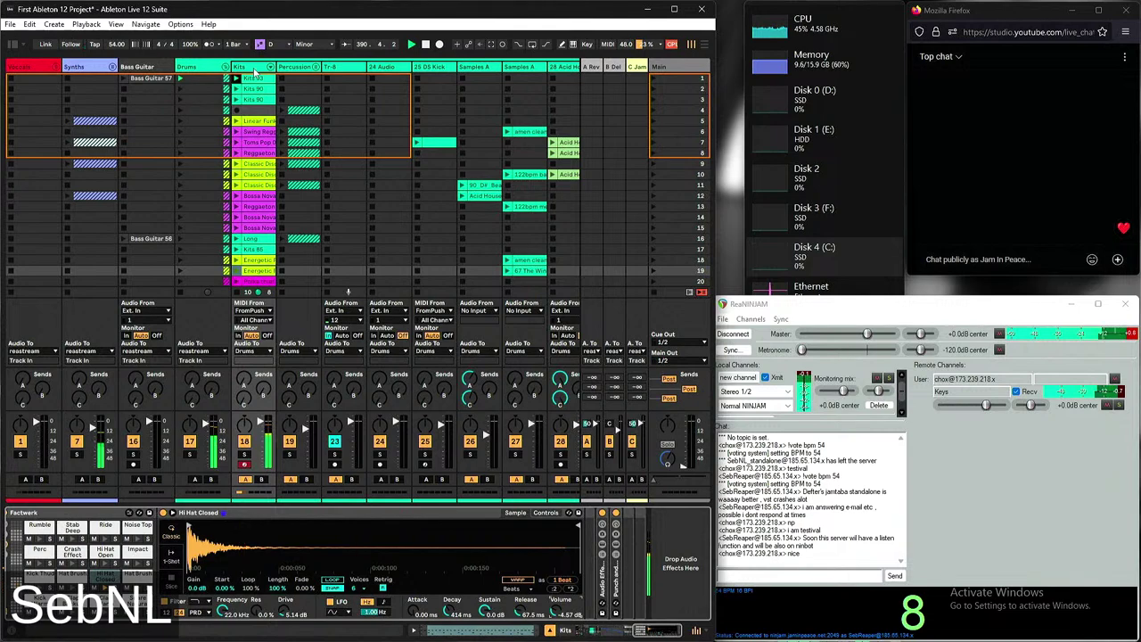
Open the notes of the clip in the Kits track's first slot
{"action": "left_click", "coordinate": [257, 78]}
{"action": "left_click", "coordinate": [332, 597]}
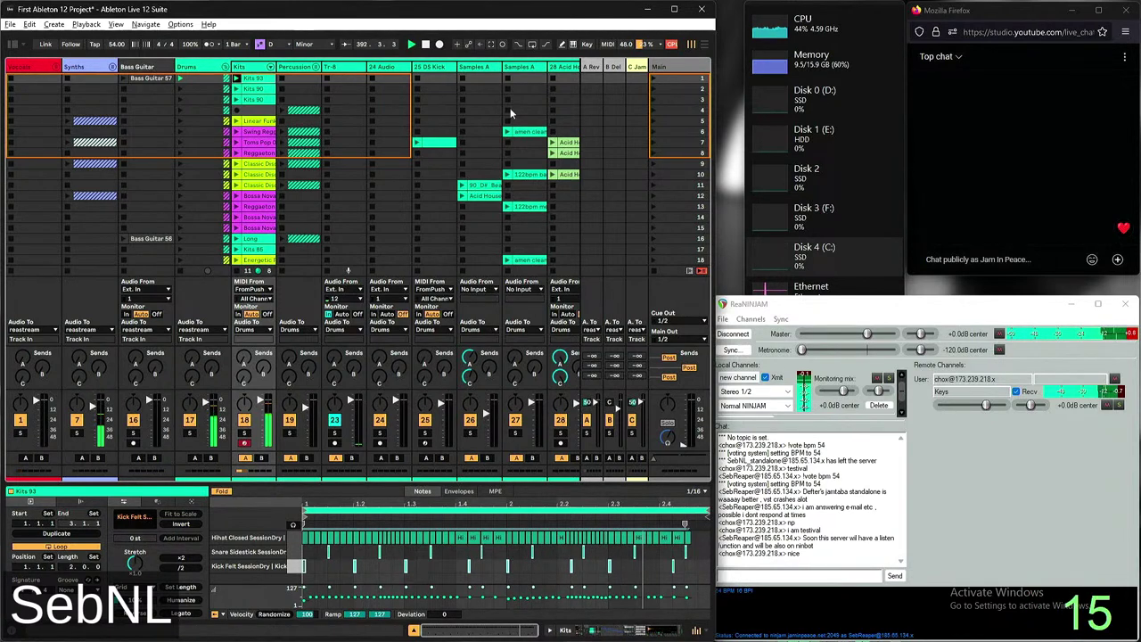
{"action": "scroll", "coordinate": [521, 91], "scroll_direction": "right", "scroll_amount": 3}
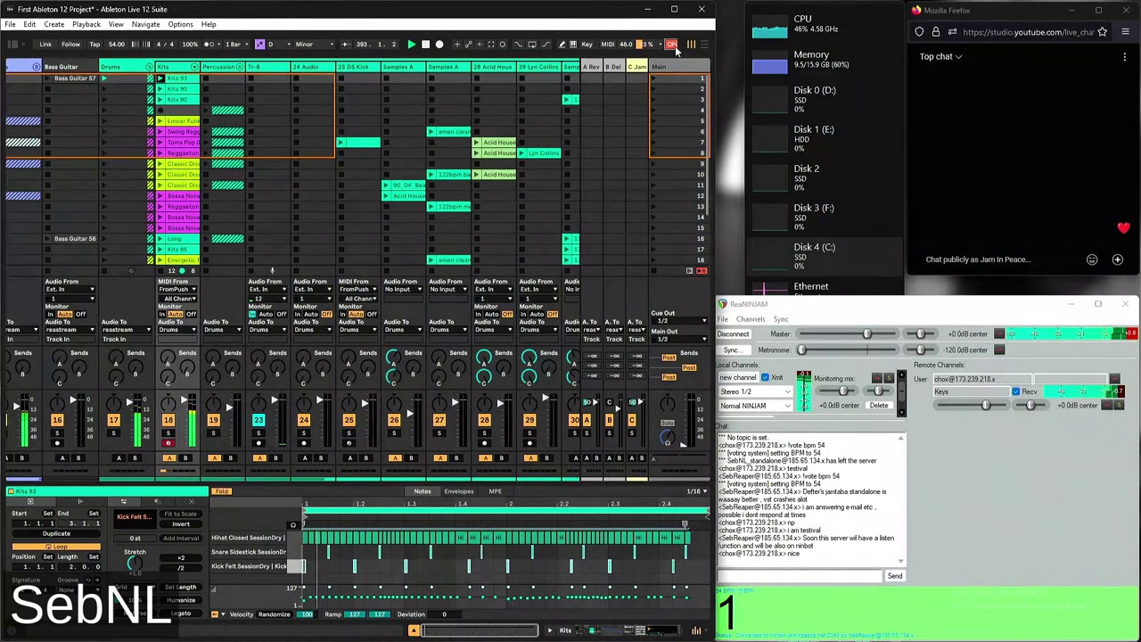
Show Ableton Live's browser, list the installed Packs and expand the available pack updates
{"action": "key", "text": "ctrl+alt+b"}
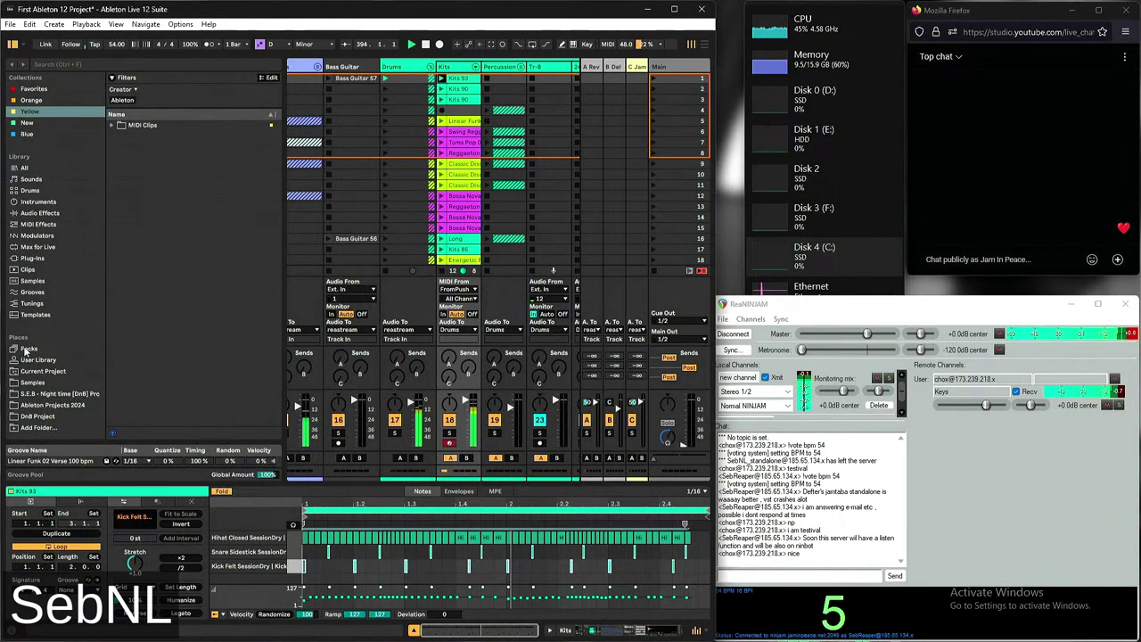
{"action": "left_click", "coordinate": [28, 348]}
{"action": "scroll", "coordinate": [202, 357], "scroll_direction": "down", "scroll_amount": 6}
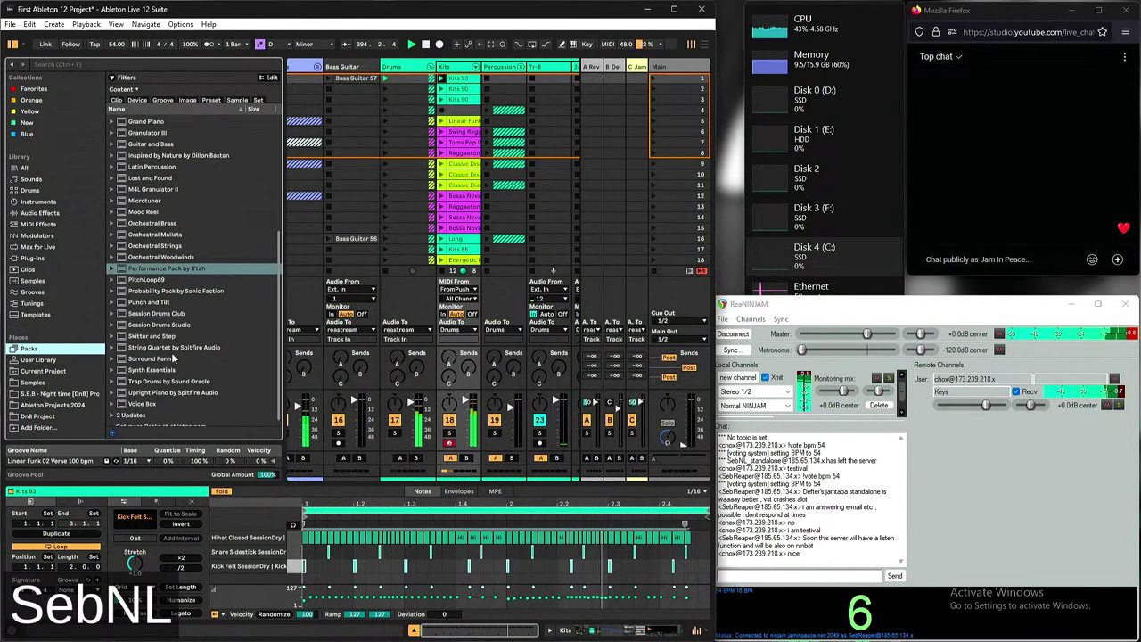
{"action": "left_click", "coordinate": [129, 410]}
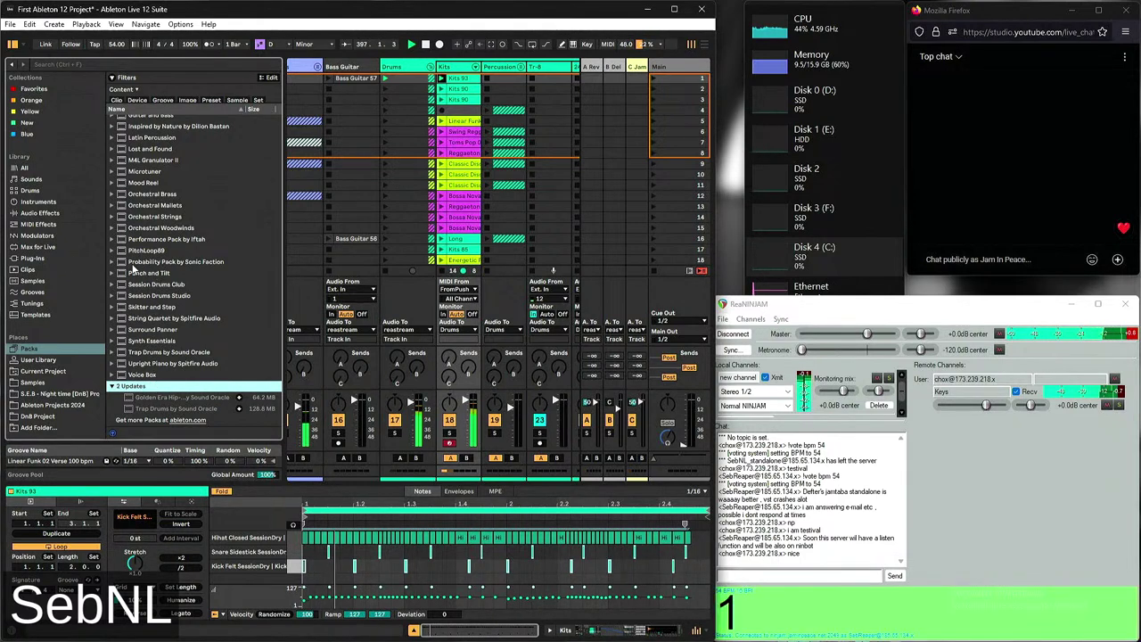
Check the devices in Probability Pack by Sonic Faction, selecting Probability Arp.amxd, and collapse the pack
{"action": "left_click", "coordinate": [112, 262]}
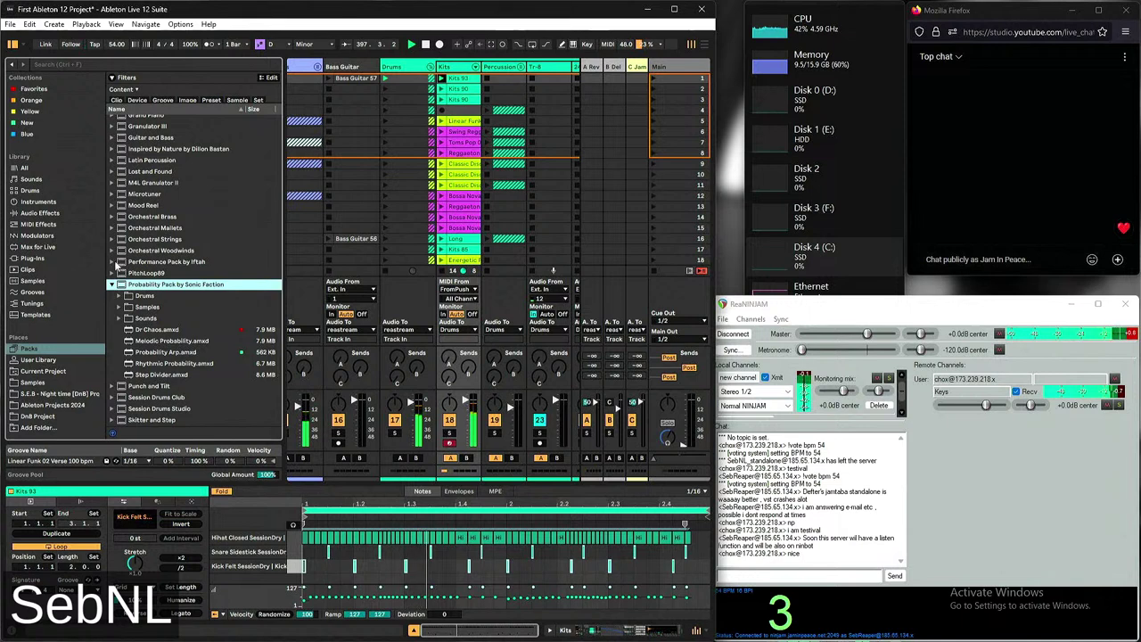
{"action": "left_click", "coordinate": [183, 352]}
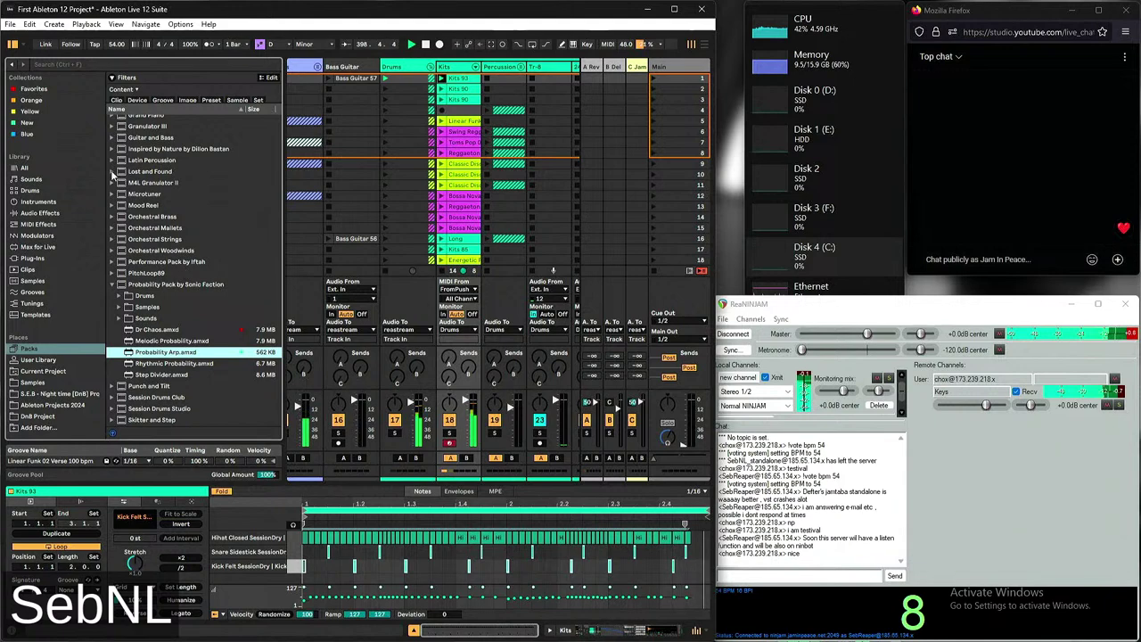
{"action": "left_click", "coordinate": [112, 283]}
Look through the Combined samples in the Latin Percussion pack, previewing bell and bongo sounds, and collapse the pack
{"action": "double_click", "coordinate": [151, 160]}
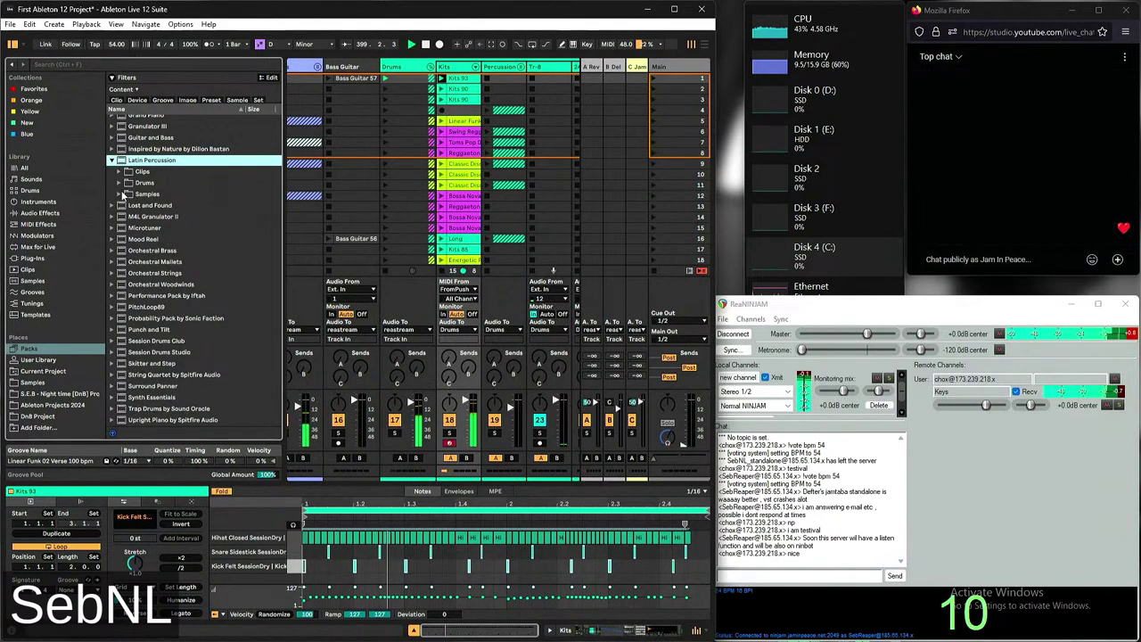
{"action": "double_click", "coordinate": [129, 193]}
{"action": "double_click", "coordinate": [134, 206]}
{"action": "left_click", "coordinate": [178, 217]}
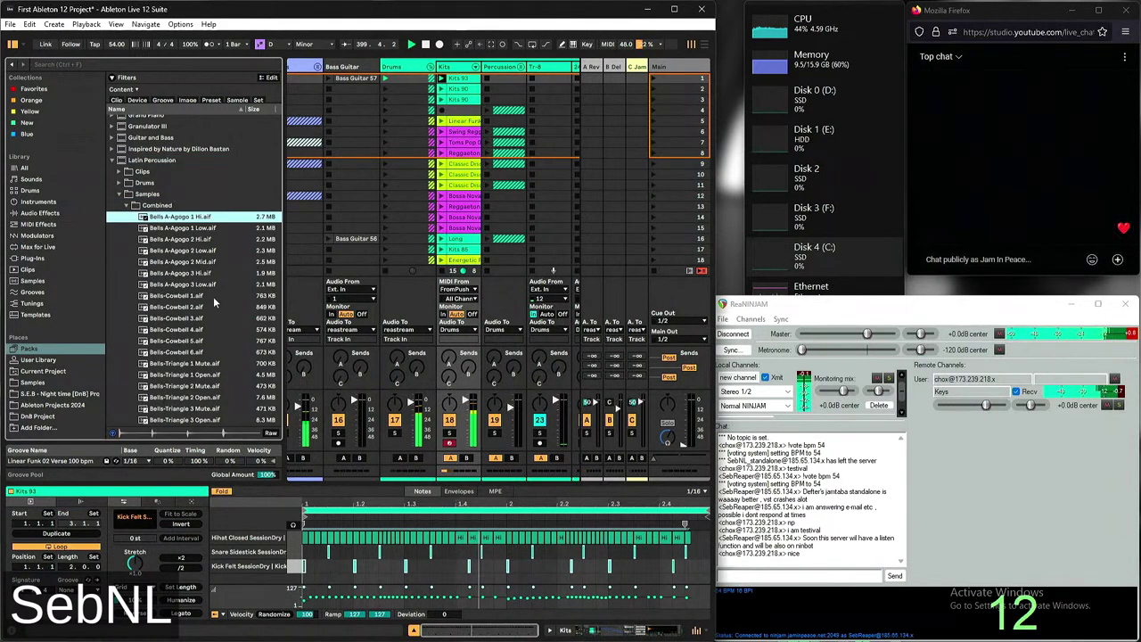
{"action": "scroll", "coordinate": [205, 322], "scroll_direction": "down", "scroll_amount": 4}
{"action": "scroll", "coordinate": [205, 322], "scroll_direction": "down", "scroll_amount": 9}
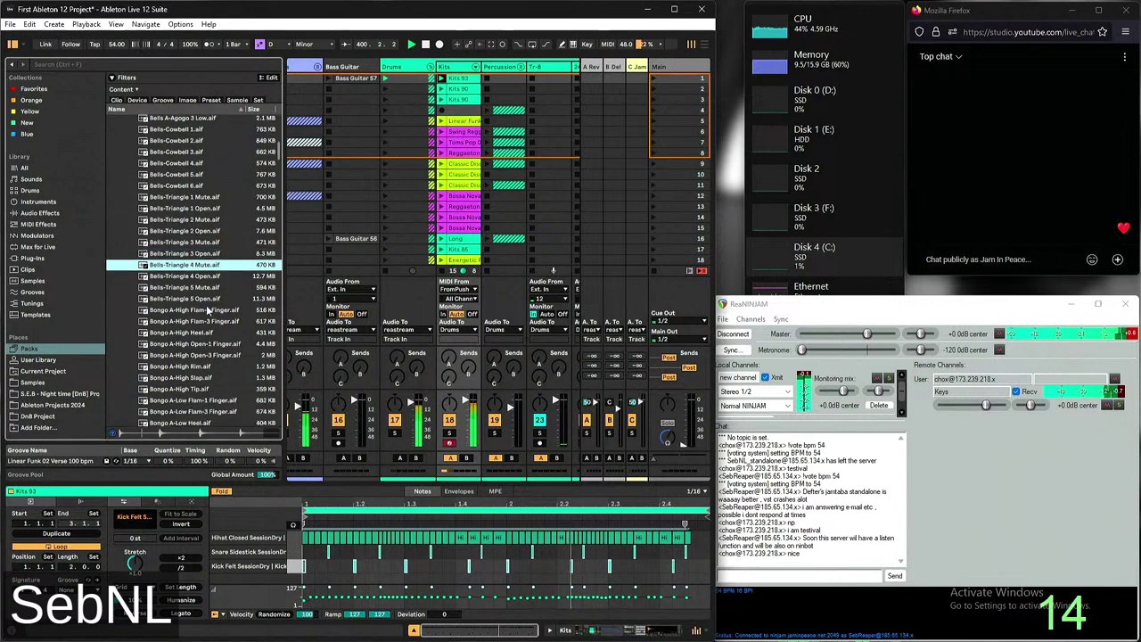
{"action": "left_click", "coordinate": [200, 334]}
{"action": "scroll", "coordinate": [200, 344], "scroll_direction": "down", "scroll_amount": 10}
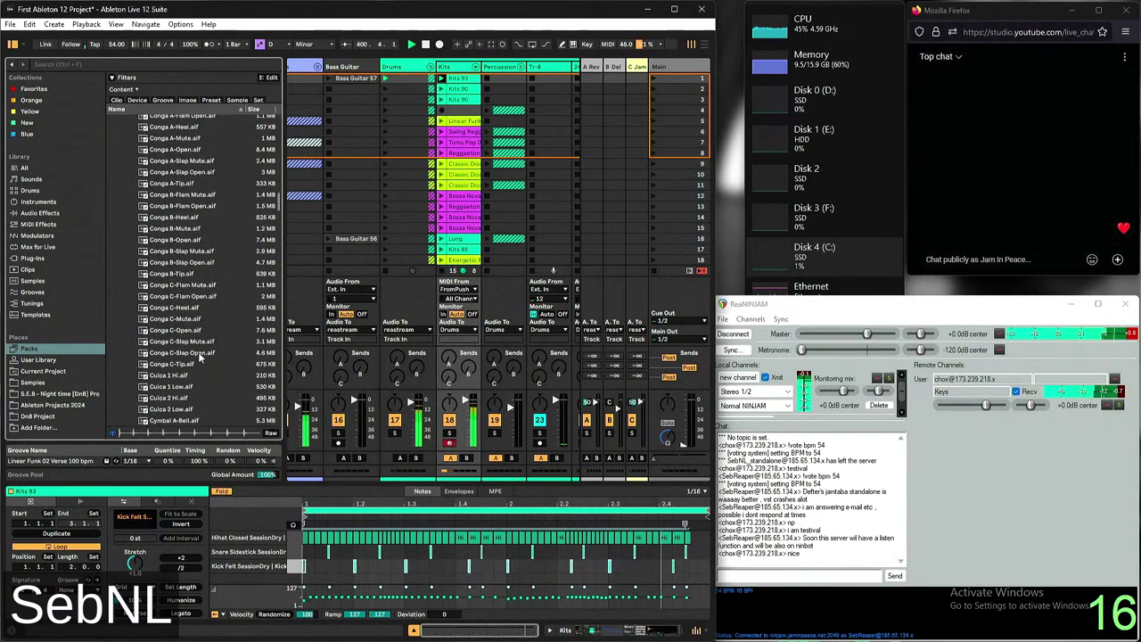
{"action": "scroll", "coordinate": [200, 315], "scroll_direction": "up", "scroll_amount": 20}
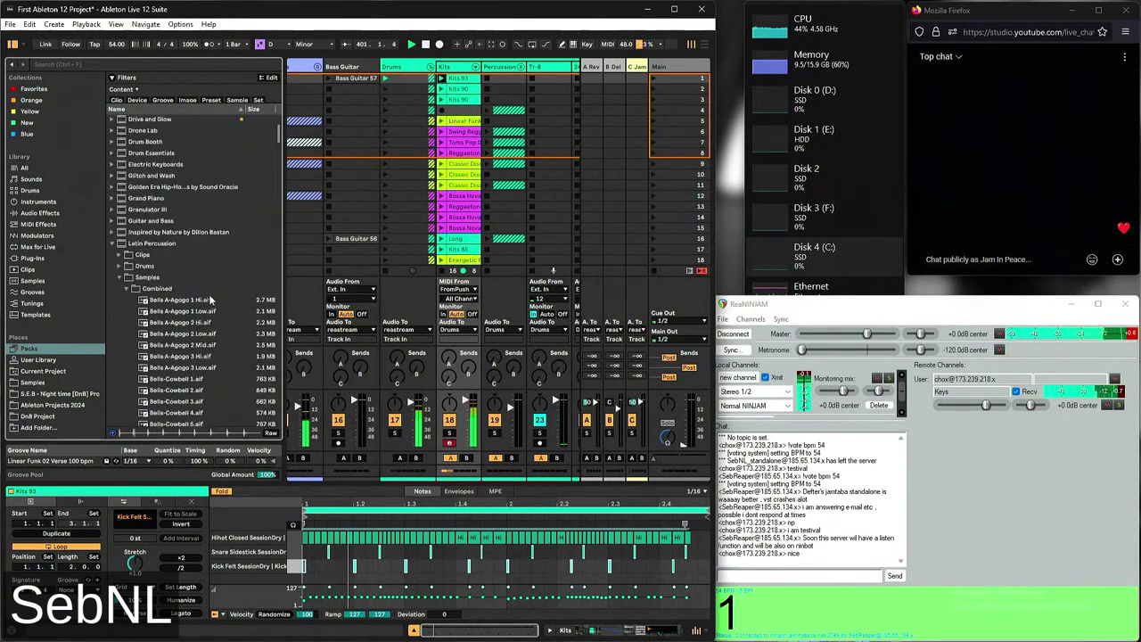
{"action": "left_click", "coordinate": [112, 255]}
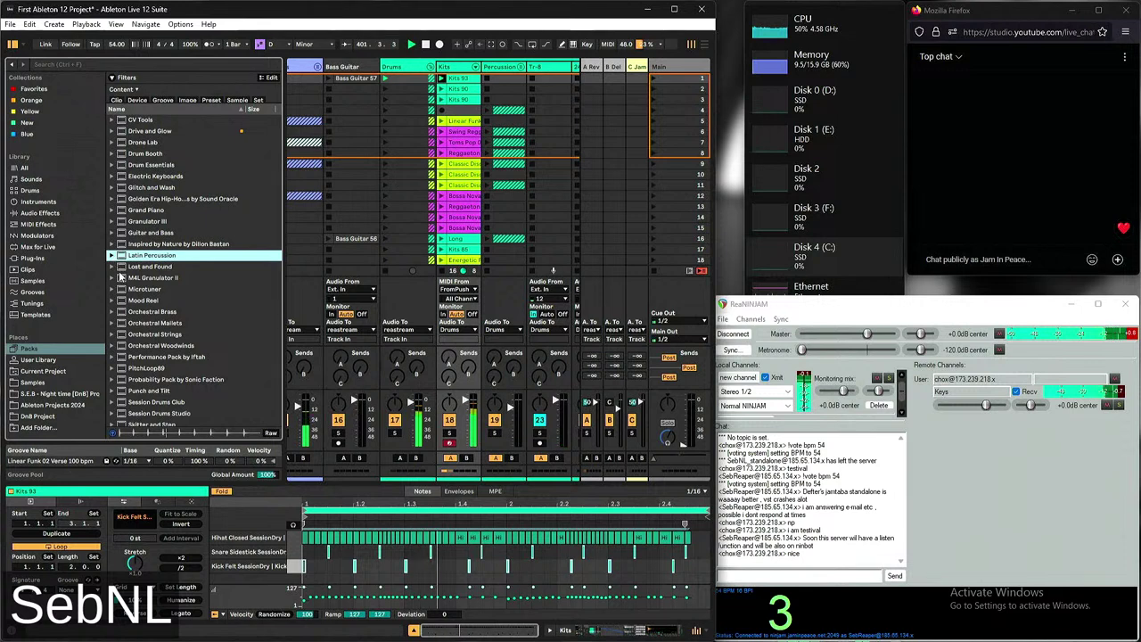
Examine the Instruments folder of the Inspired by Nature pack, and collapse the pack
{"action": "left_click", "coordinate": [112, 243]}
{"action": "left_click", "coordinate": [119, 255]}
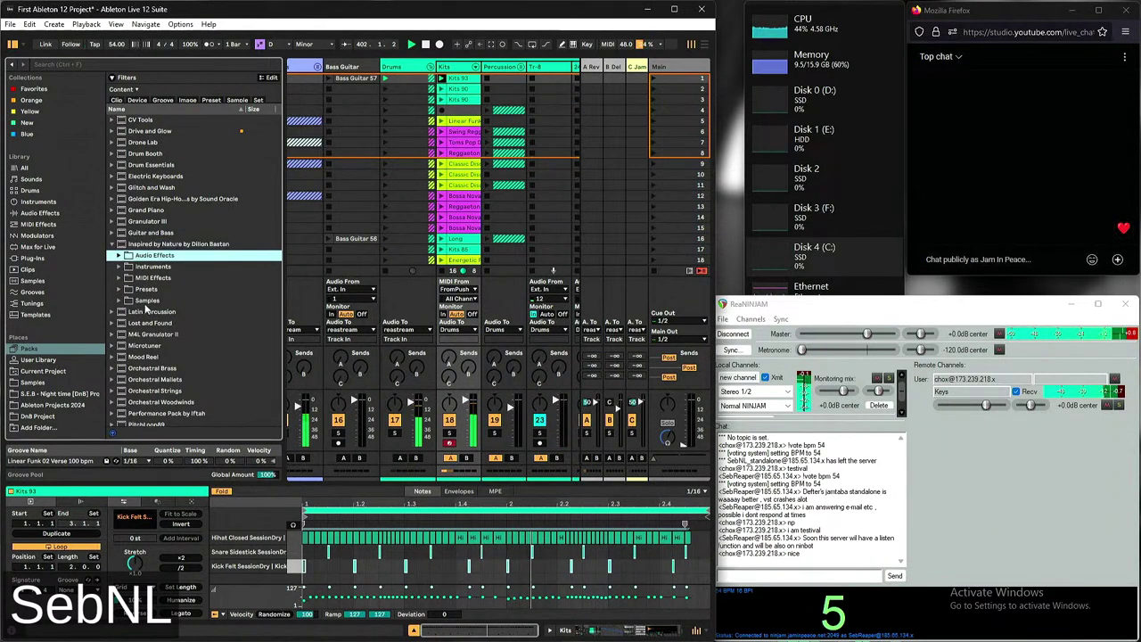
{"action": "key", "text": "Left"}
{"action": "key", "text": "Down"}
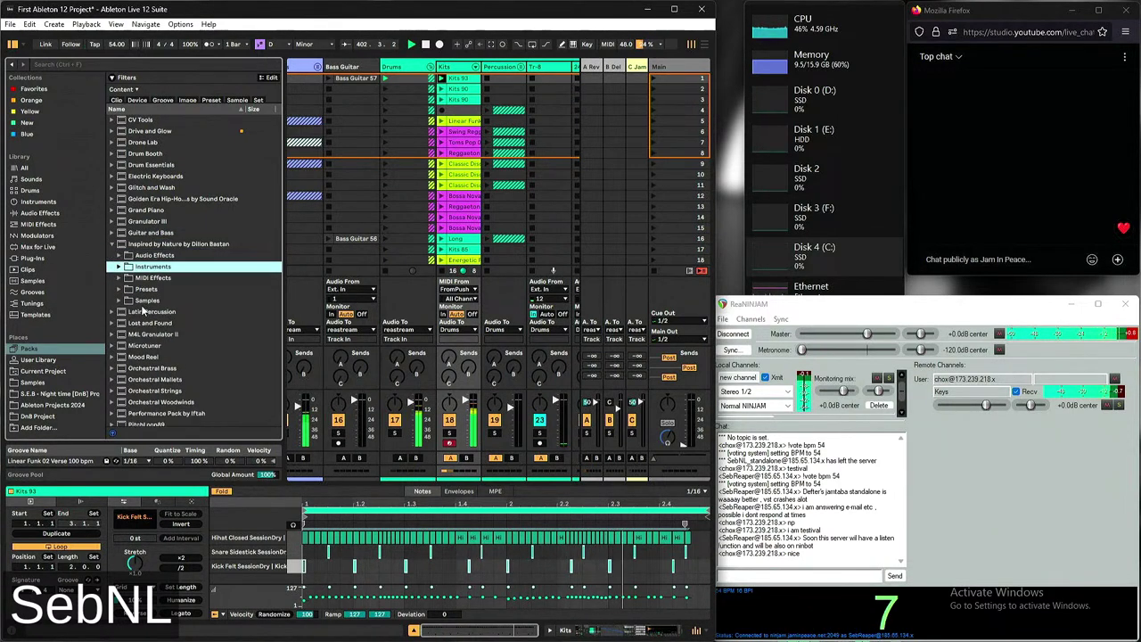
{"action": "key", "text": "Right"}
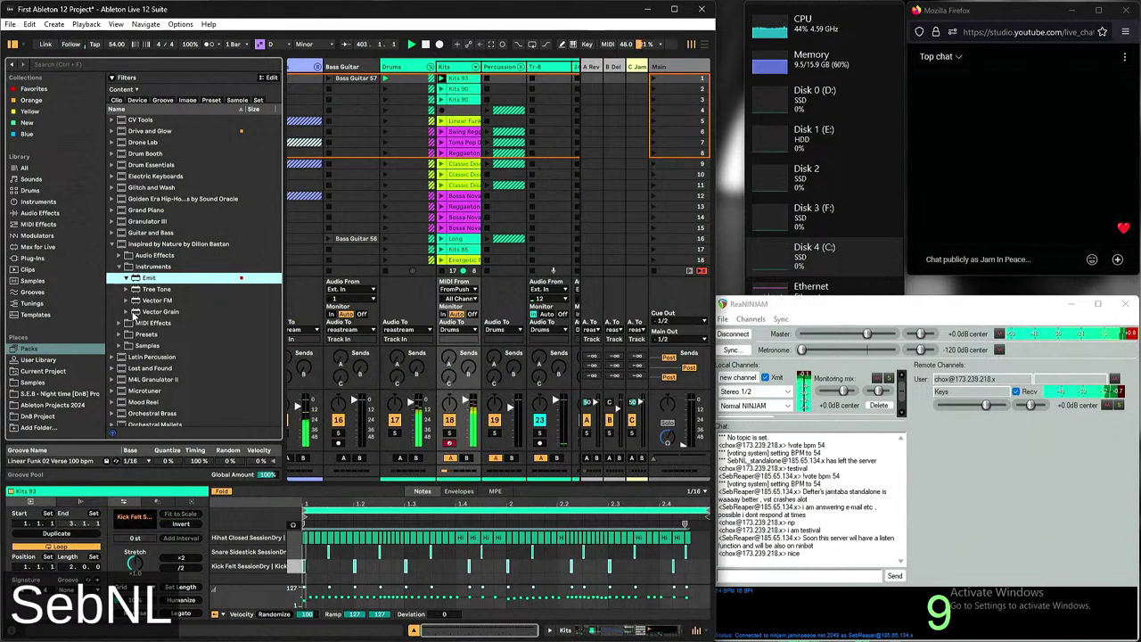
{"action": "key", "text": "Up"}
{"action": "key", "text": "Up"}
{"action": "key", "text": "Left"}
Go back up the pack list and expand the Drum Booth pack
{"action": "key", "text": "Up"}
{"action": "key", "text": "Up"}
{"action": "key", "text": "Up"}
{"action": "key", "text": "Up"}
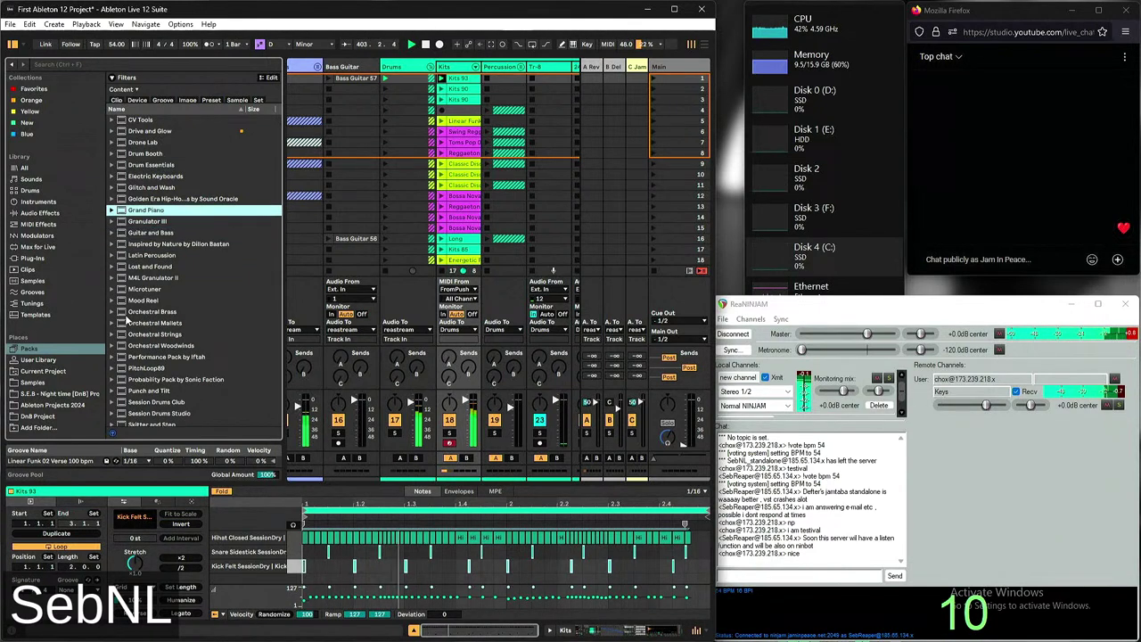
{"action": "key", "text": "Up"}
{"action": "key", "text": "Up"}
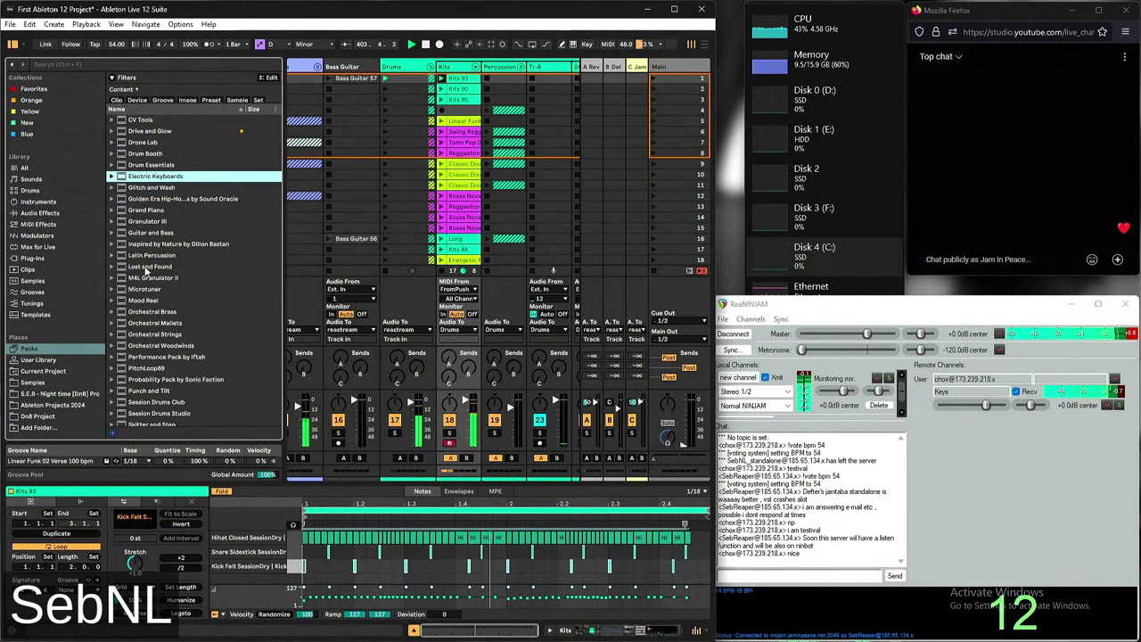
{"action": "key", "text": "Up"}
{"action": "key", "text": "Up"}
{"action": "key", "text": "Right"}
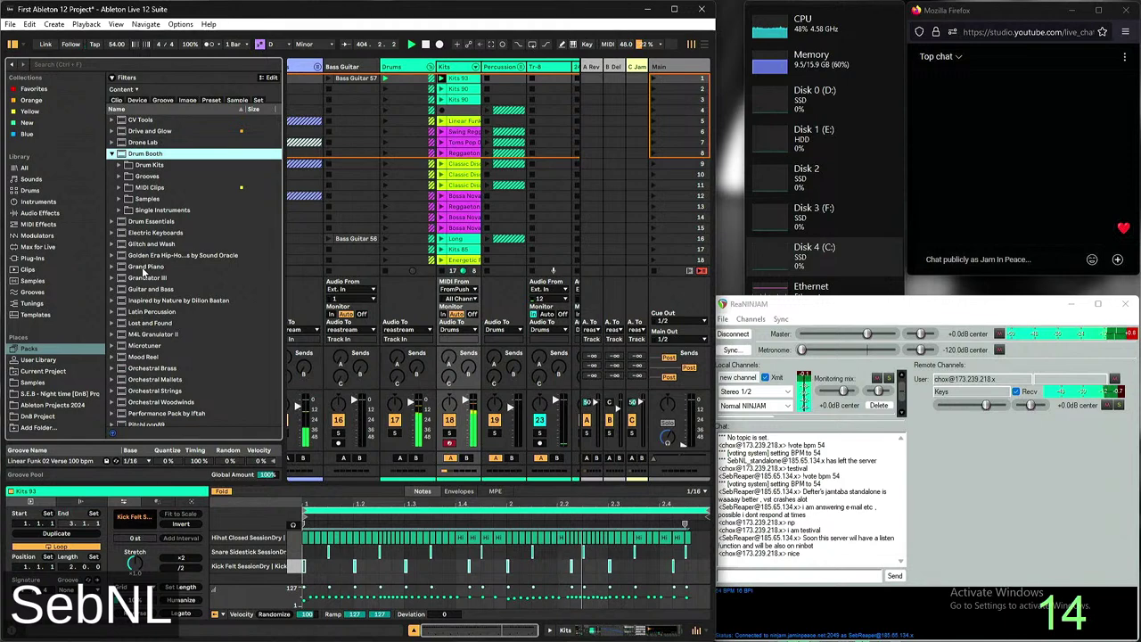
Check the Grooves and Drum Kits folders of the Drum Booth pack, and collapse the pack
{"action": "key", "text": "Down"}
{"action": "key", "text": "Down"}
{"action": "key", "text": "Right"}
{"action": "key", "text": "Left"}
{"action": "key", "text": "Up"}
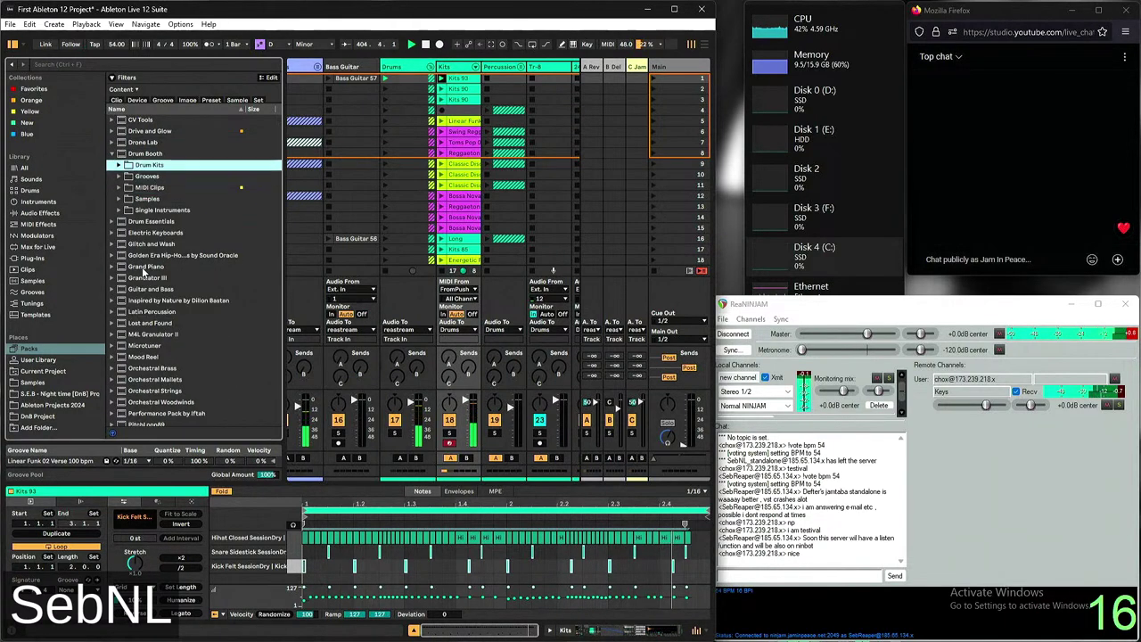
{"action": "key", "text": "Right"}
{"action": "key", "text": "Left"}
{"action": "key", "text": "Left"}
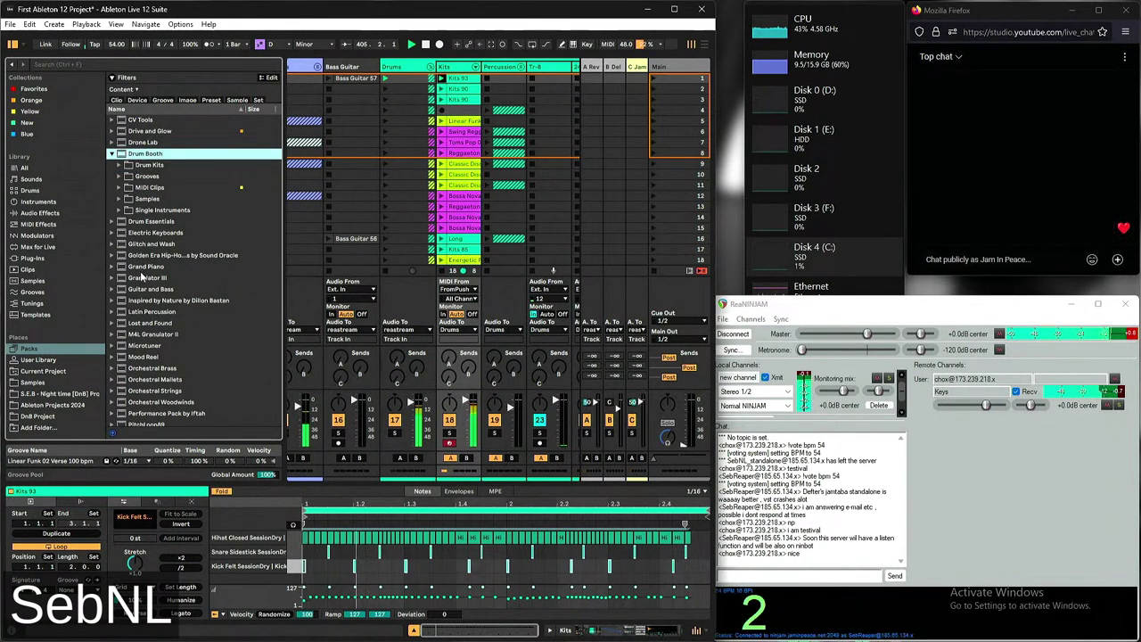
{"action": "key", "text": "Left"}
Expand the Drone Lab pack and examine its Audio Effect Racks and Improvisation Sets folders
{"action": "key", "text": "Up"}
{"action": "key", "text": "Right"}
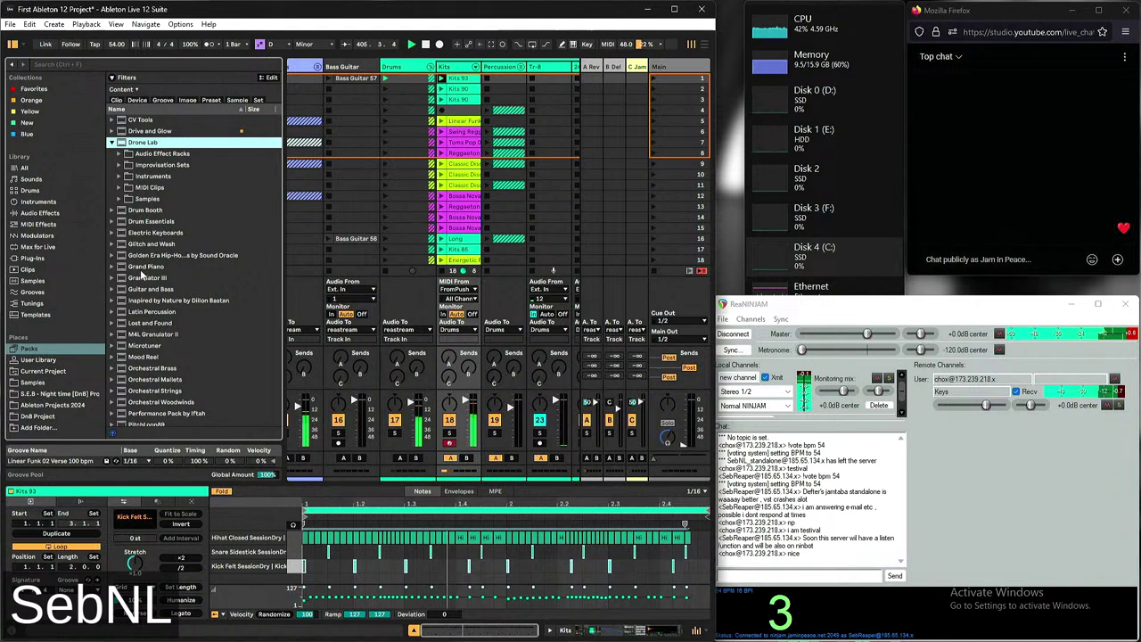
{"action": "key", "text": "Down"}
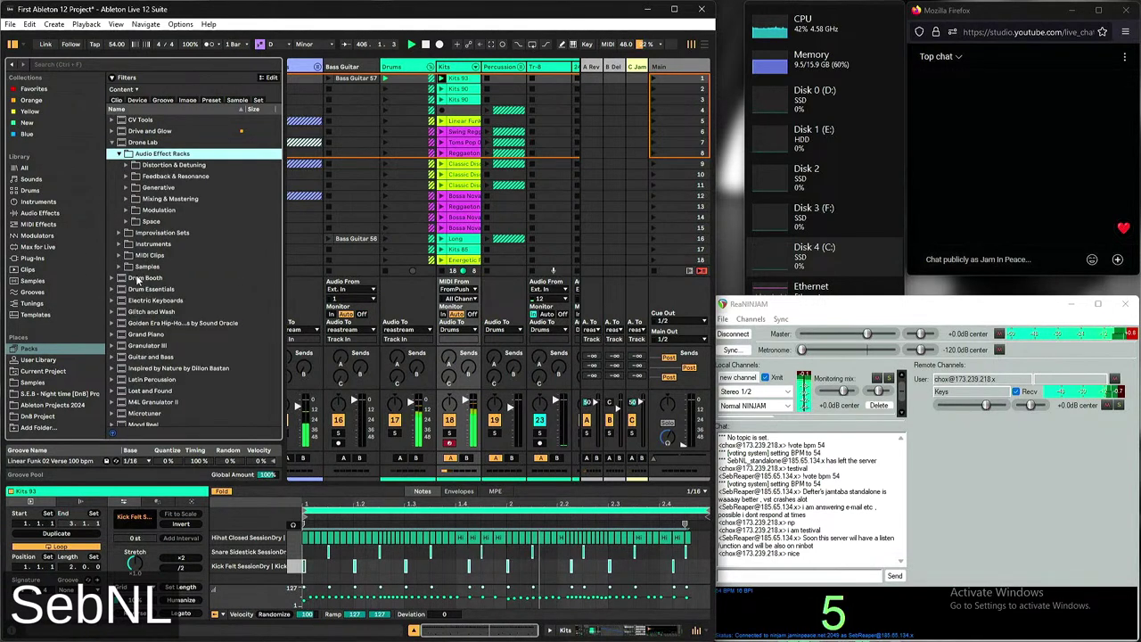
{"action": "key", "text": "Down"}
{"action": "key", "text": "Right"}
{"action": "key", "text": "Left"}
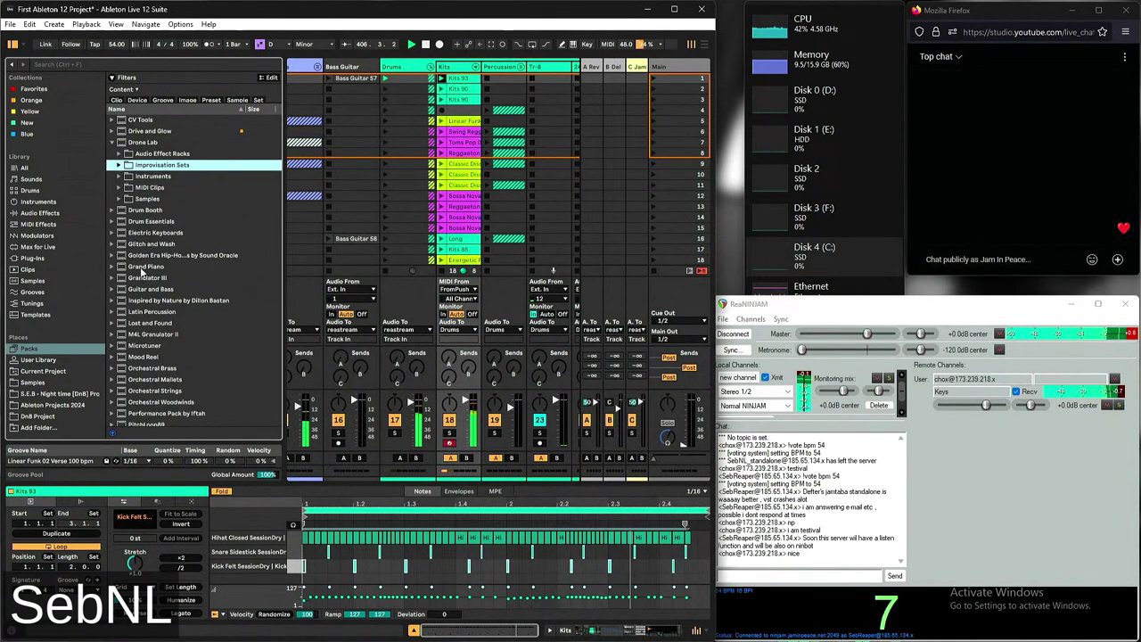
Clear the clips from the second and third slots of the Kits track
{"action": "key", "text": "ctrl+z"}
{"action": "key", "text": "ctrl+z"}
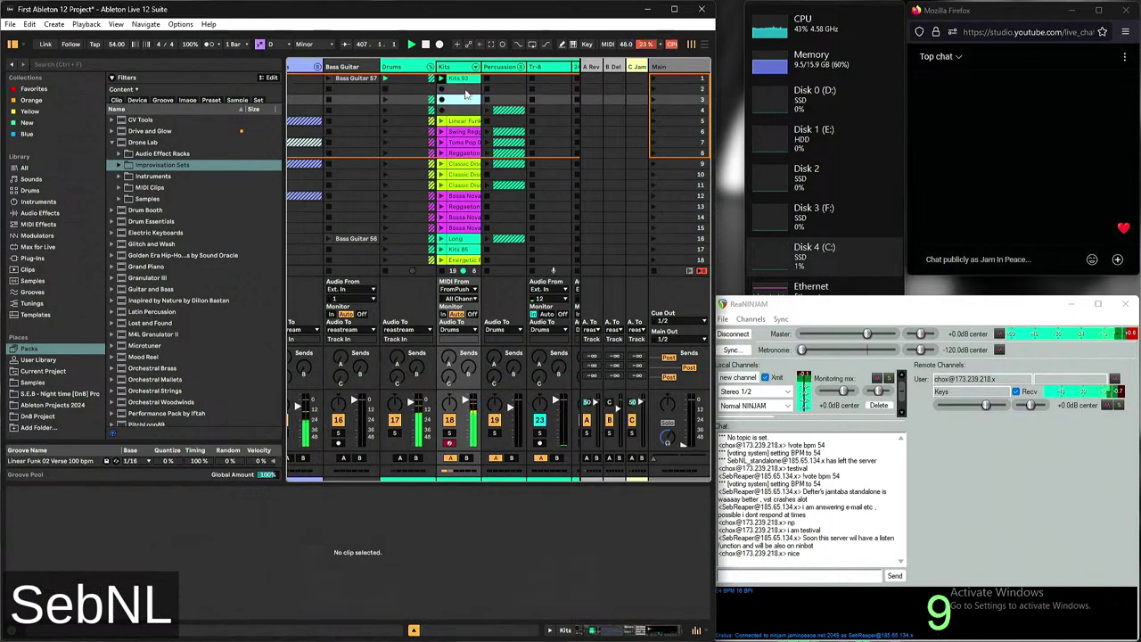
Duplicate the Kits track's first clip into the second slot and remove the closed hi-hat notes from the copy
{"action": "key", "text": "ctrl+d"}
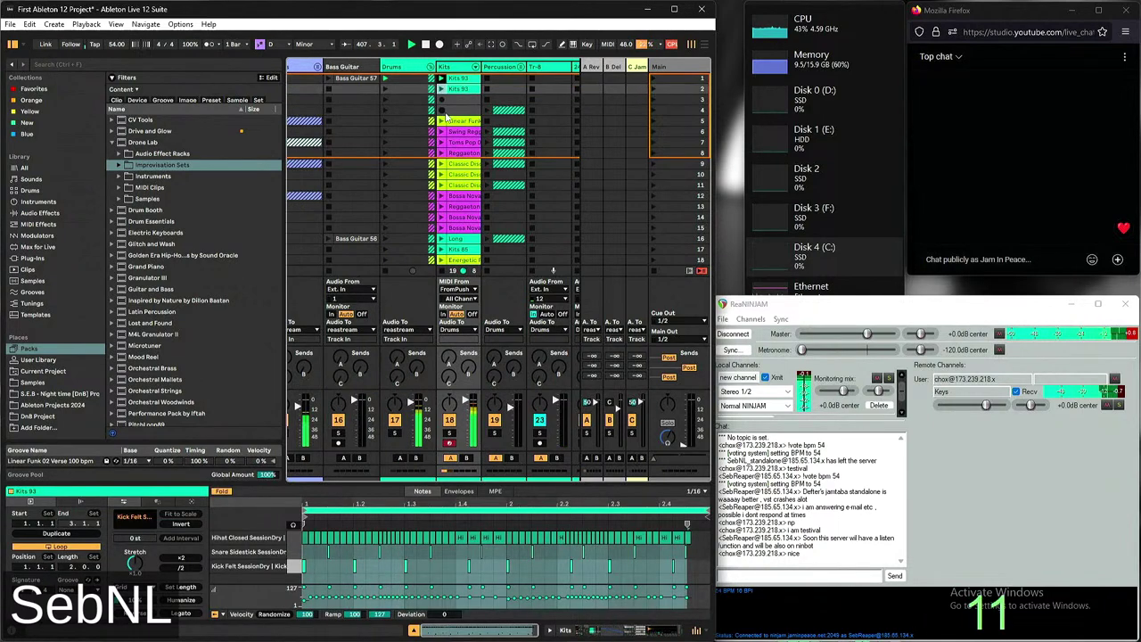
{"action": "left_click", "coordinate": [458, 90]}
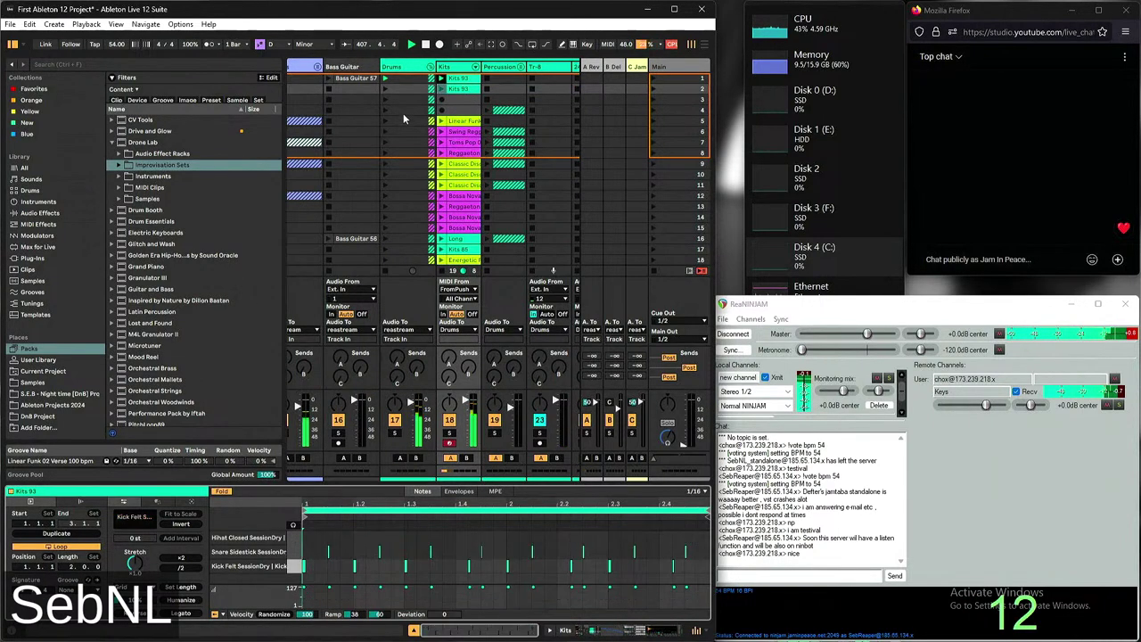
{"action": "left_click", "coordinate": [461, 77]}
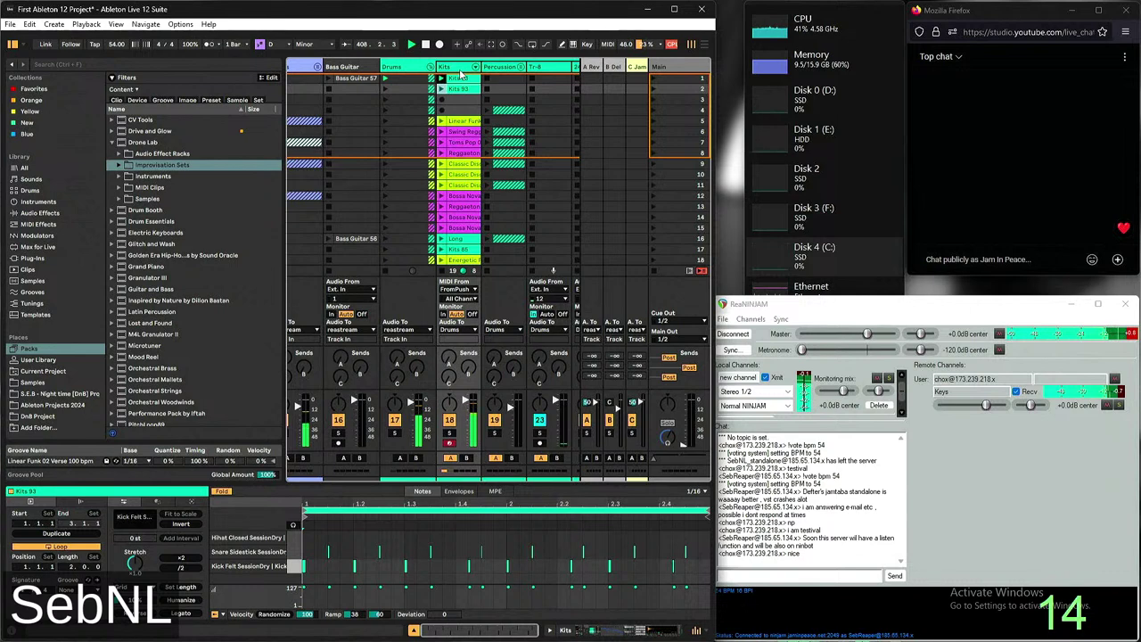
{"action": "left_click", "coordinate": [460, 76]}
{"action": "left_click", "coordinate": [460, 77]}
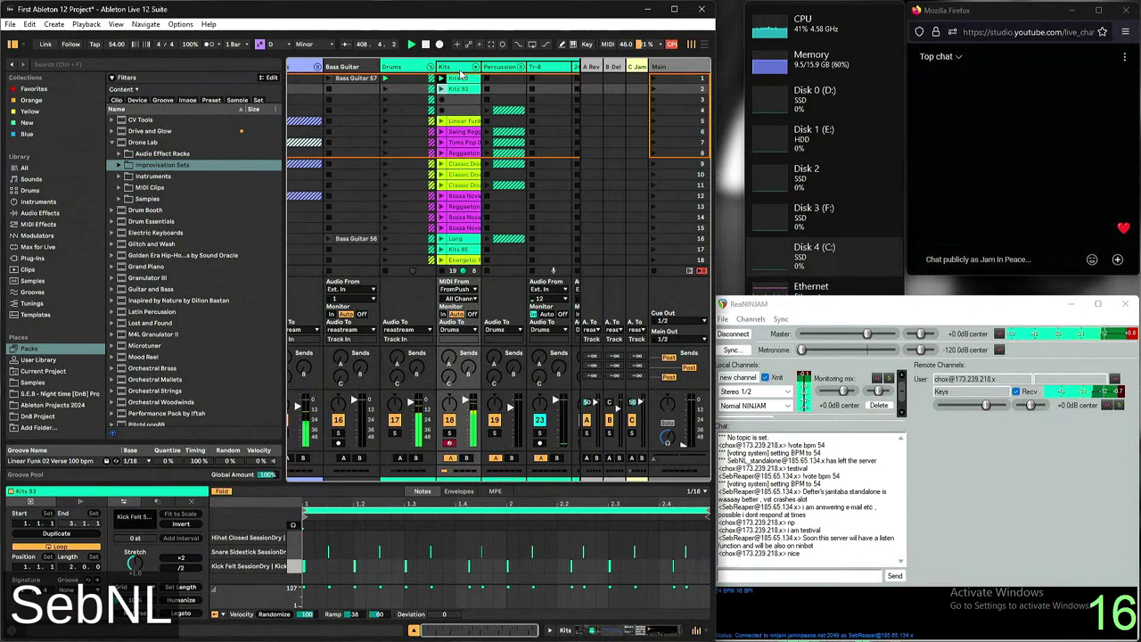
{"action": "left_click", "coordinate": [460, 77]}
{"action": "left_click", "coordinate": [460, 77]}
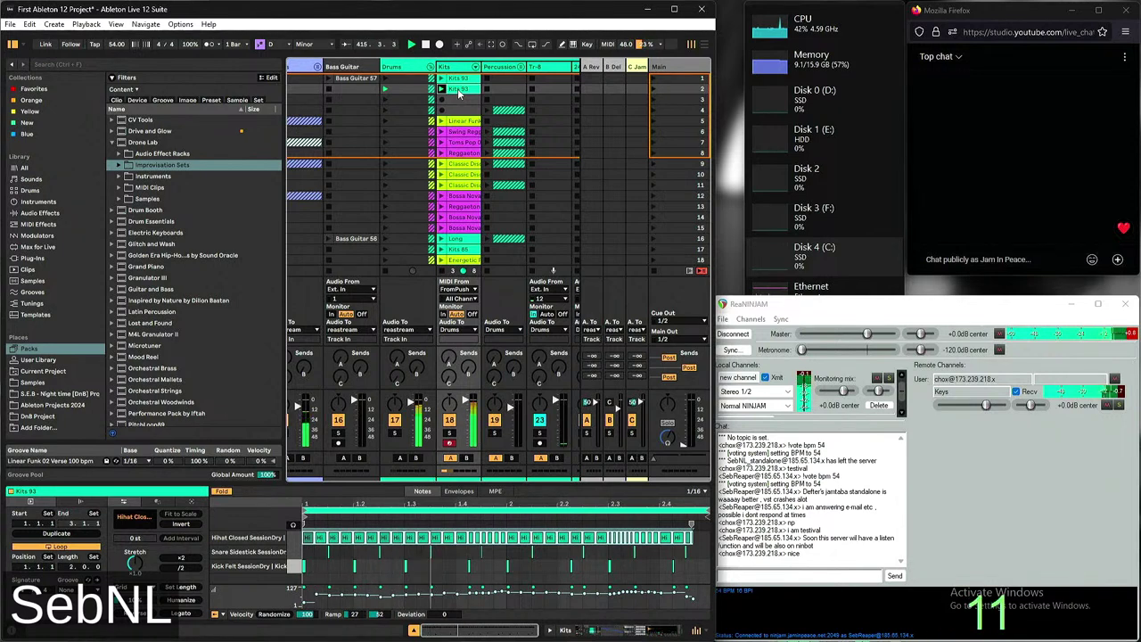
Collapse the Drone Lab pack
{"action": "scroll", "coordinate": [225, 219], "scroll_direction": "up", "scroll_amount": 4}
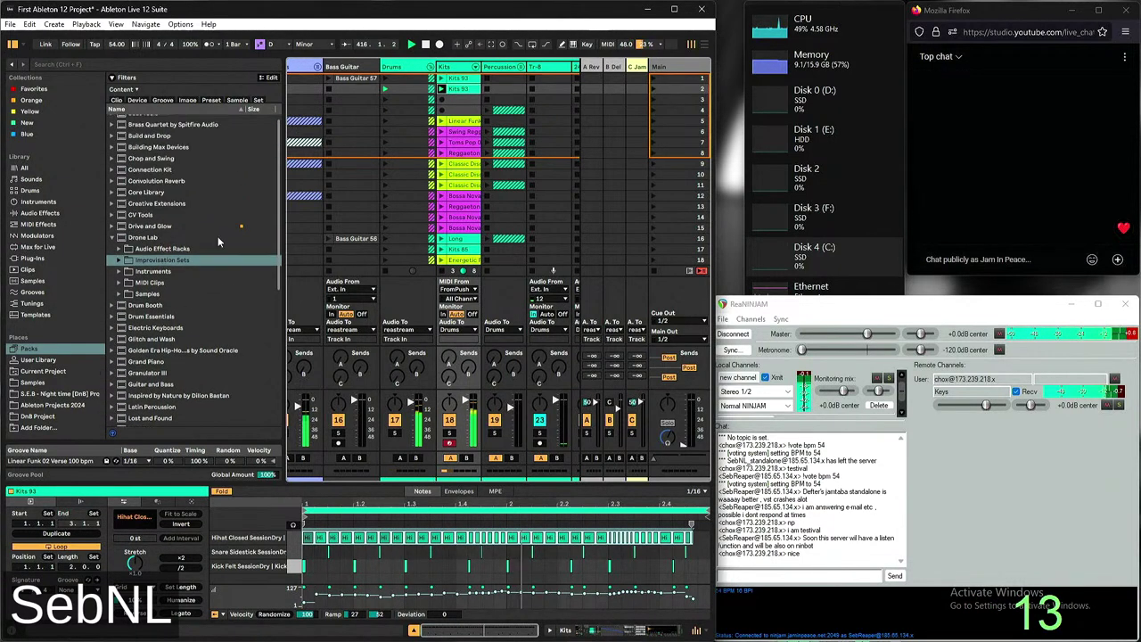
{"action": "left_click", "coordinate": [191, 250]}
{"action": "key", "text": "Left"}
Expand the Creative Extensions pack, check its Instruments folder, and collapse the pack again
{"action": "key", "text": "Up"}
{"action": "key", "text": "Up"}
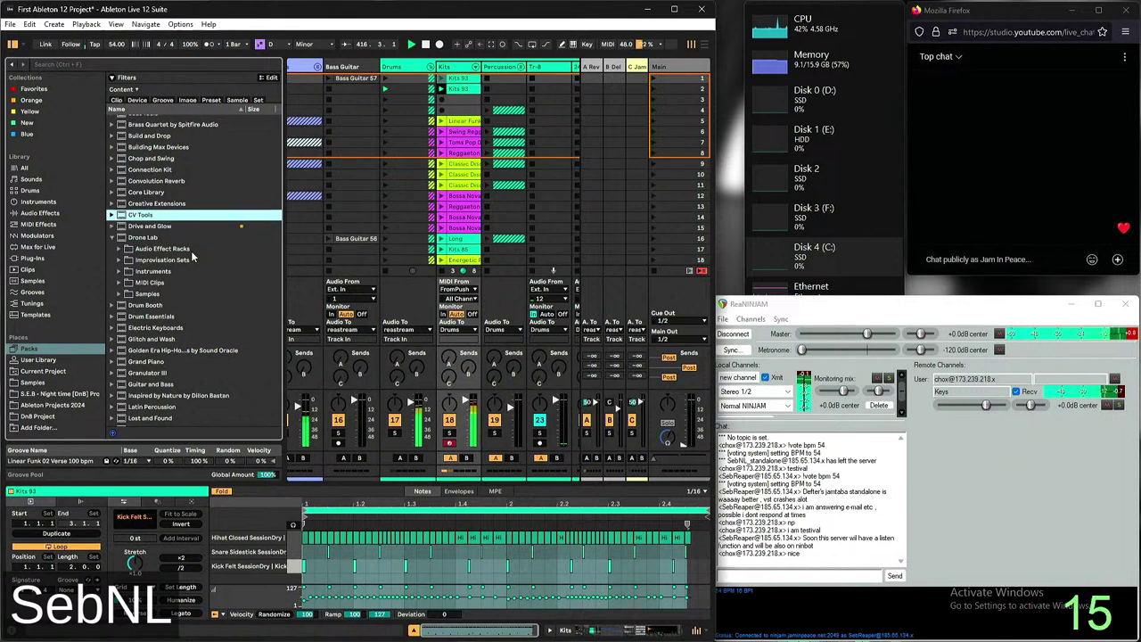
{"action": "key", "text": "Up"}
{"action": "key", "text": "Right"}
{"action": "key", "text": "Down"}
{"action": "key", "text": "Down"}
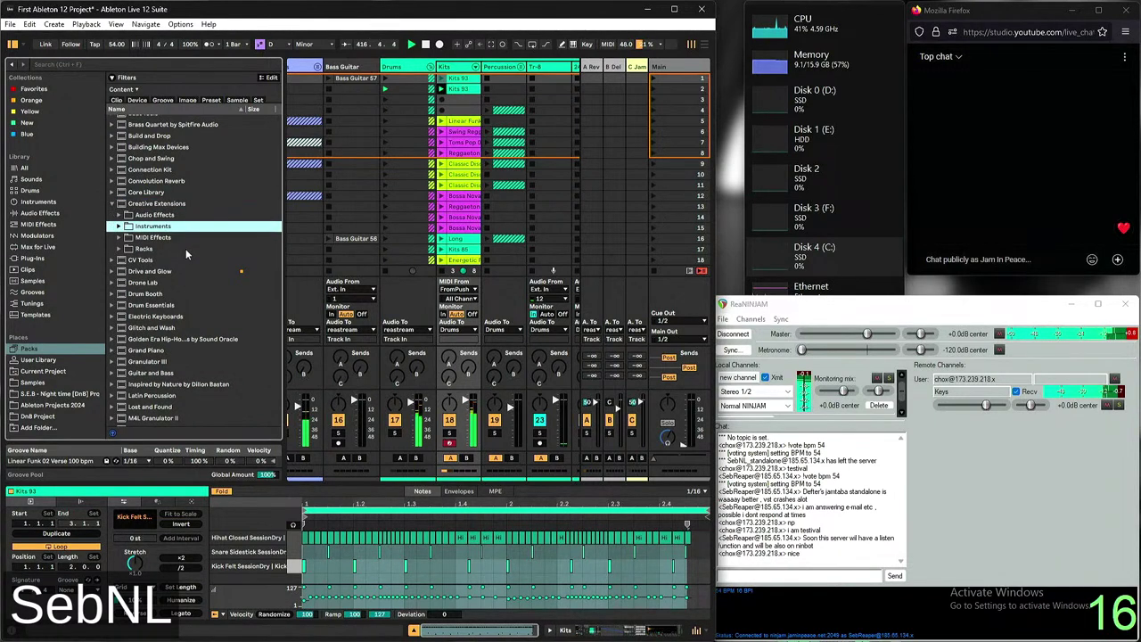
{"action": "key", "text": "Right"}
{"action": "key", "text": "Down"}
{"action": "key", "text": "Left"}
{"action": "key", "text": "Left"}
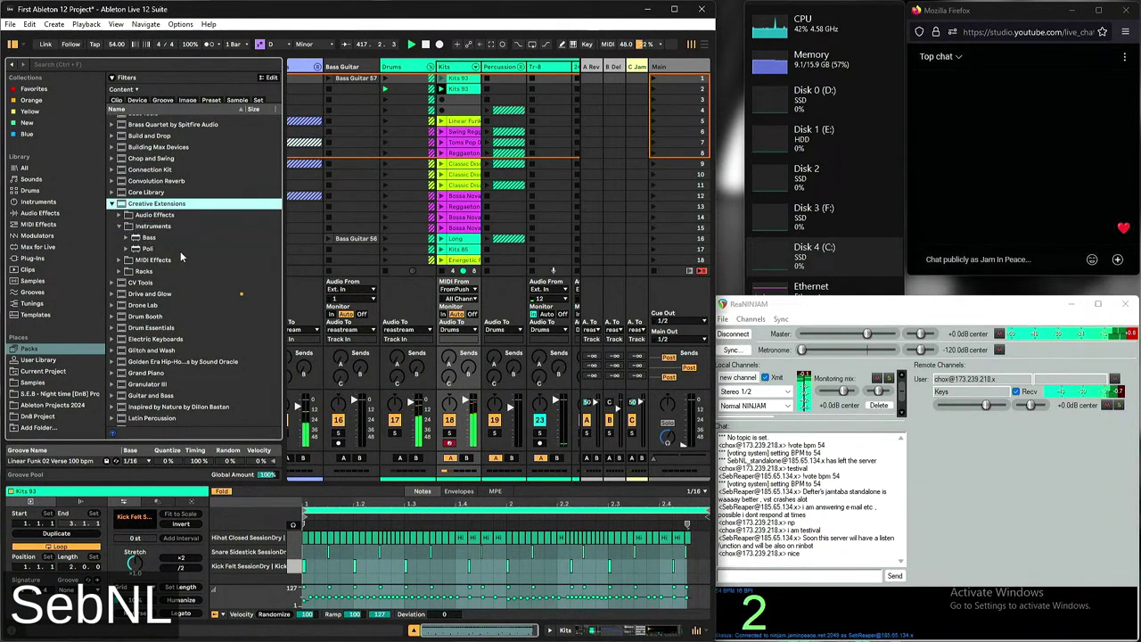
{"action": "key", "text": "Left"}
Look at the folders of the Core Library pack and collapse it again
{"action": "key", "text": "Up"}
{"action": "key", "text": "Right"}
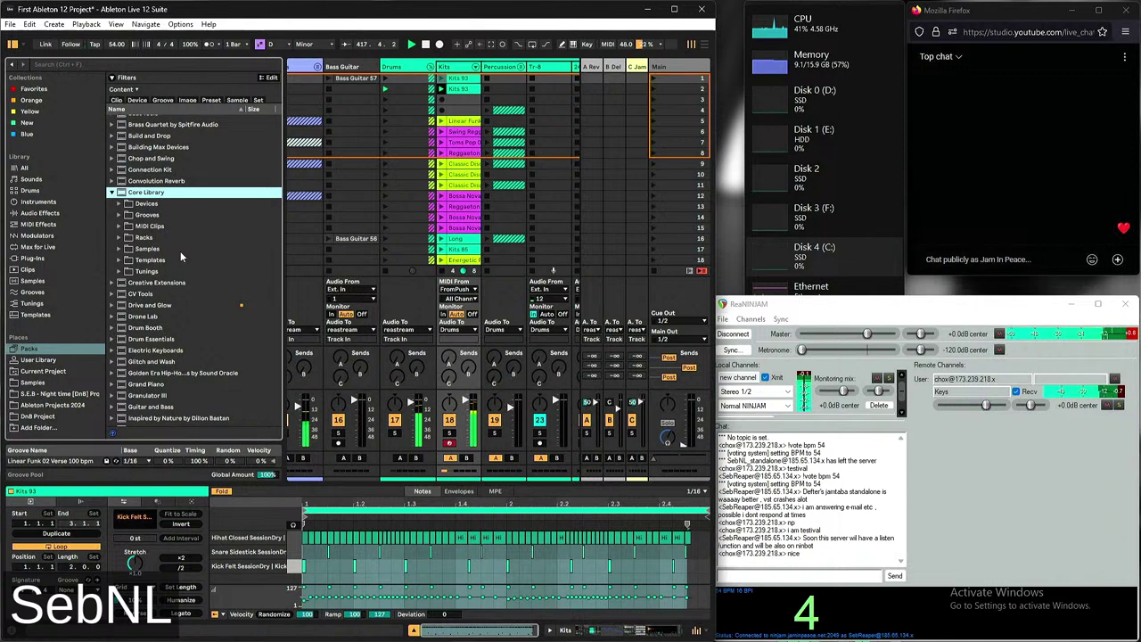
{"action": "key", "text": "Up"}
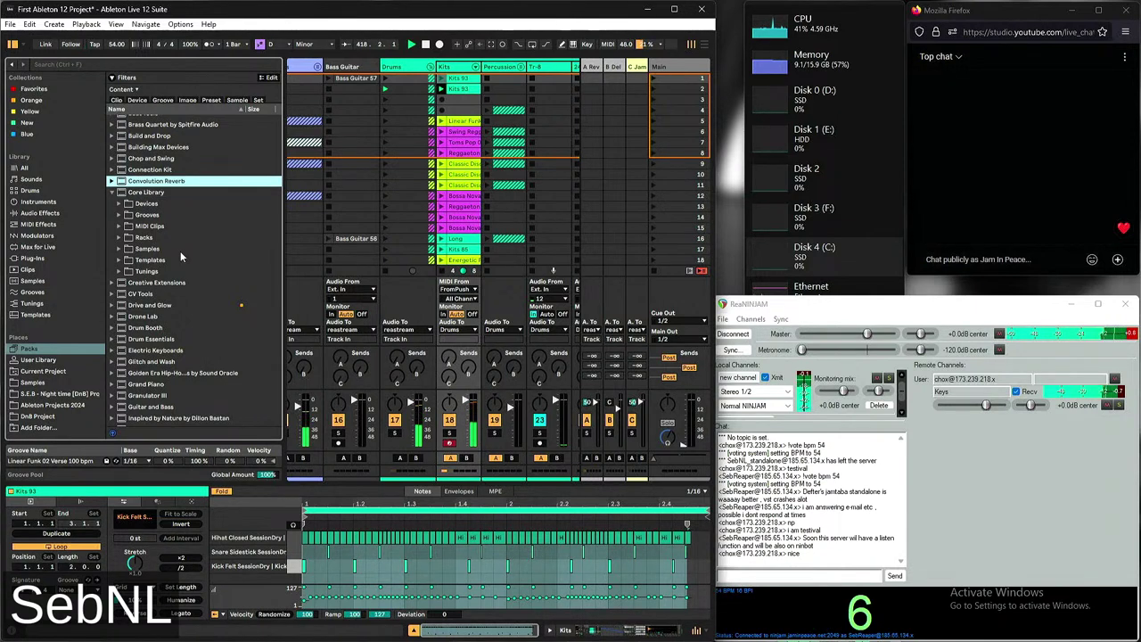
{"action": "scroll", "coordinate": [180, 251], "scroll_direction": "up", "scroll_amount": 1}
{"action": "key", "text": "Down"}
{"action": "key", "text": "Left"}
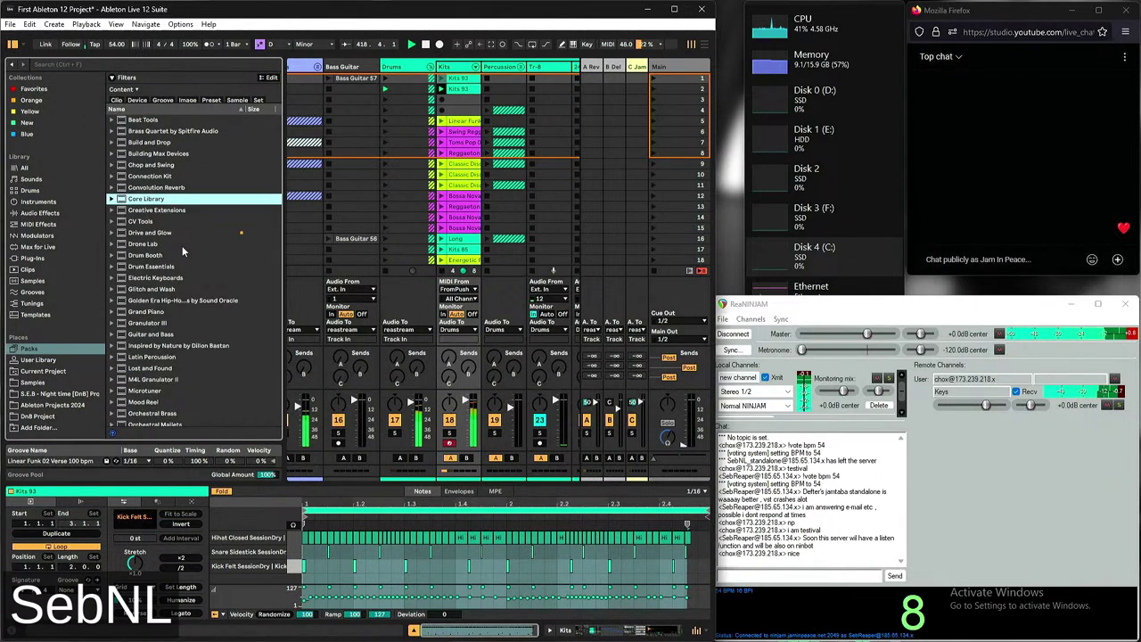
Expand the Beat Tools pack and look through its folders
{"action": "key", "text": "Up"}
{"action": "key", "text": "Up"}
{"action": "key", "text": "Up"}
{"action": "key", "text": "Up"}
{"action": "key", "text": "Up"}
{"action": "key", "text": "Up"}
{"action": "key", "text": "Up"}
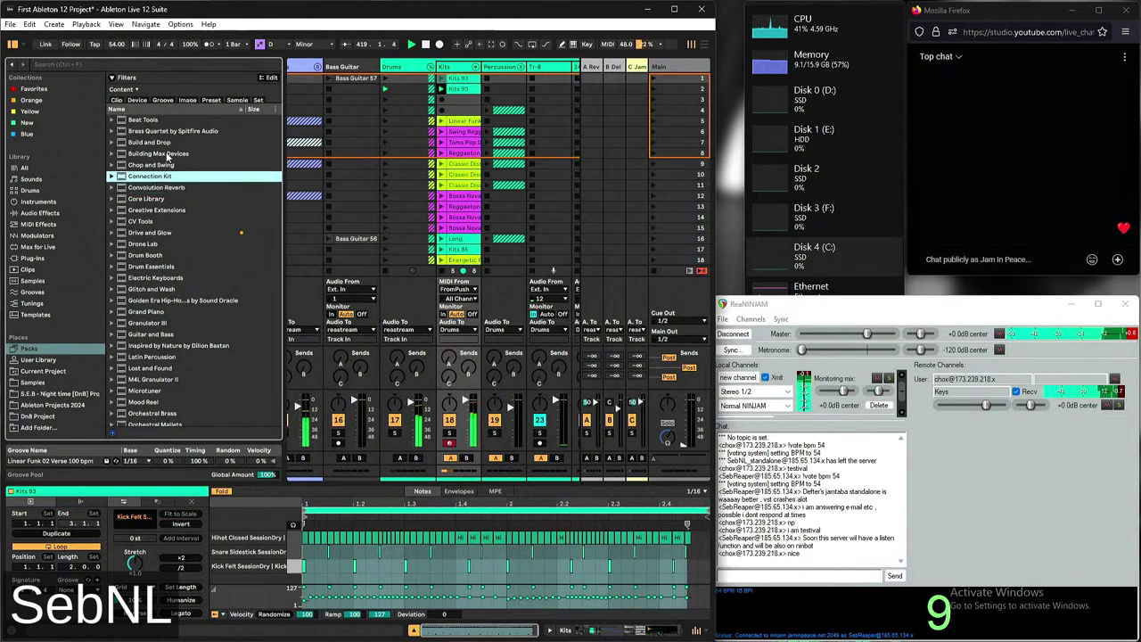
{"action": "key", "text": "Right"}
{"action": "key", "text": "Down"}
{"action": "key", "text": "Down"}
{"action": "key", "text": "Down"}
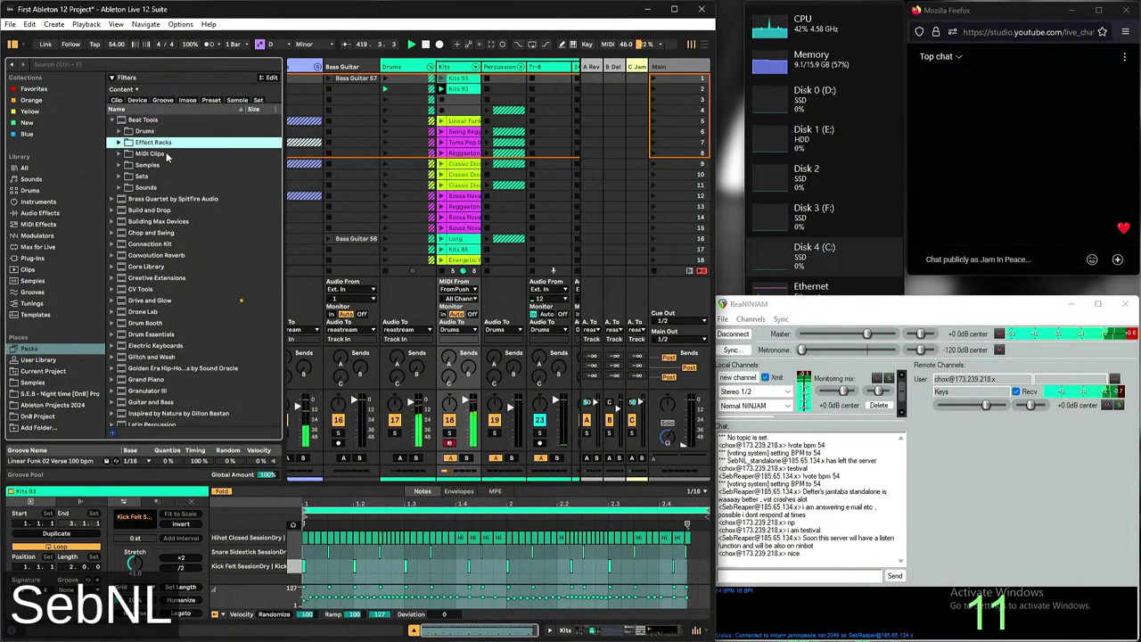
{"action": "key", "text": "Down"}
Check the Effect Racks folder of the Beat Tools pack and collapse the pack
{"action": "key", "text": "Up"}
{"action": "key", "text": "Up"}
{"action": "key", "text": "Up"}
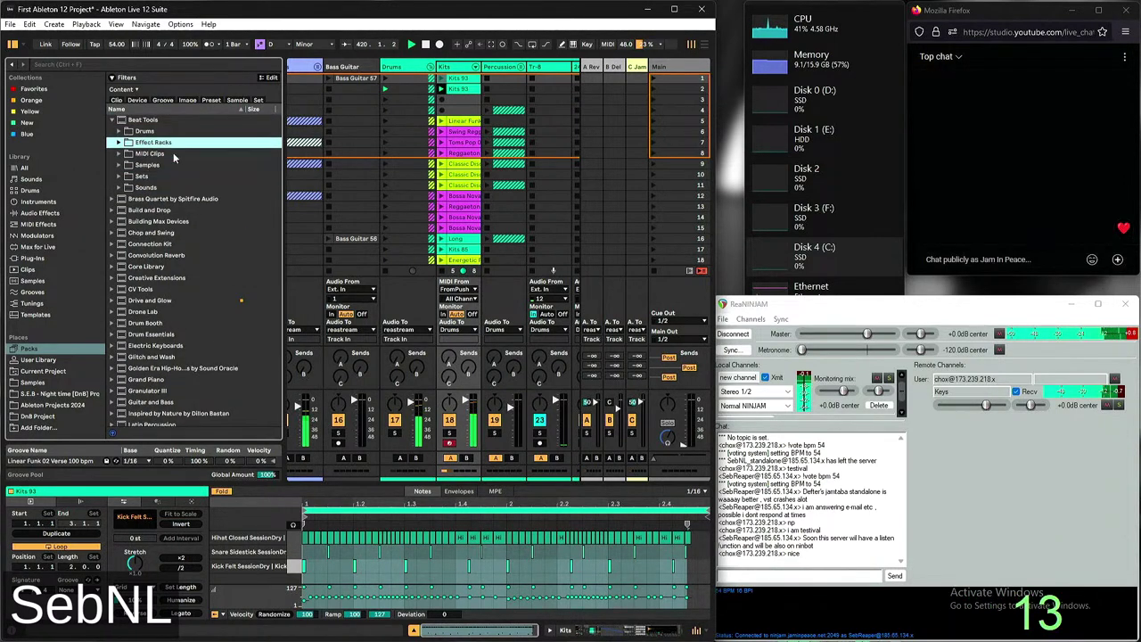
{"action": "key", "text": "Right"}
{"action": "key", "text": "Left"}
{"action": "key", "text": "Down"}
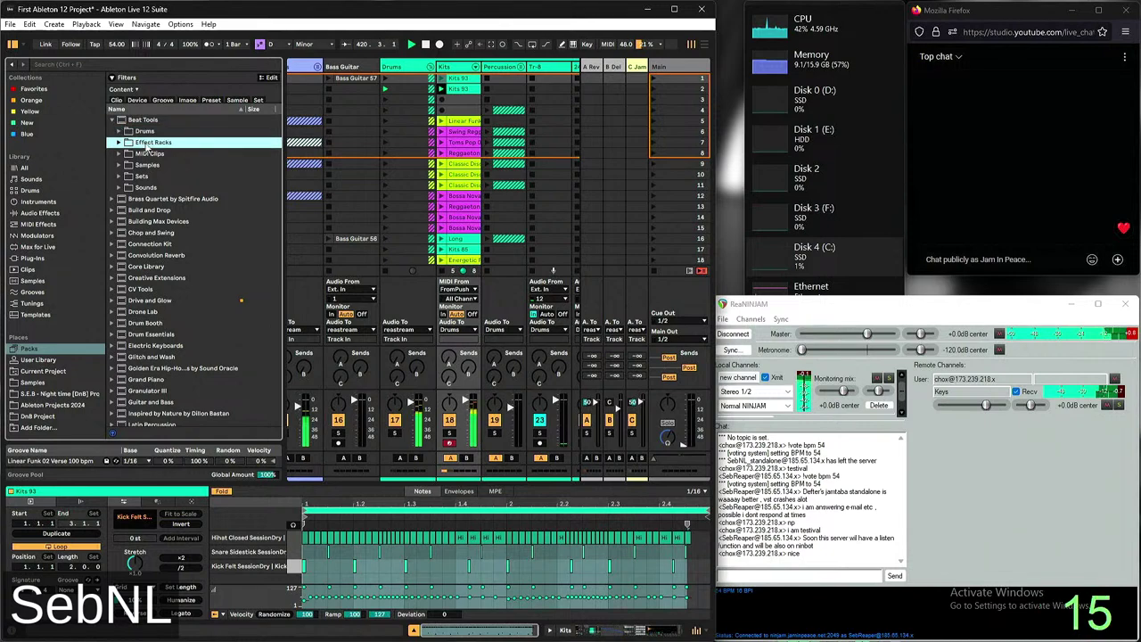
{"action": "left_click", "coordinate": [115, 119]}
Expand the Skitter and Step pack
{"action": "scroll", "coordinate": [179, 294], "scroll_direction": "down", "scroll_amount": 5}
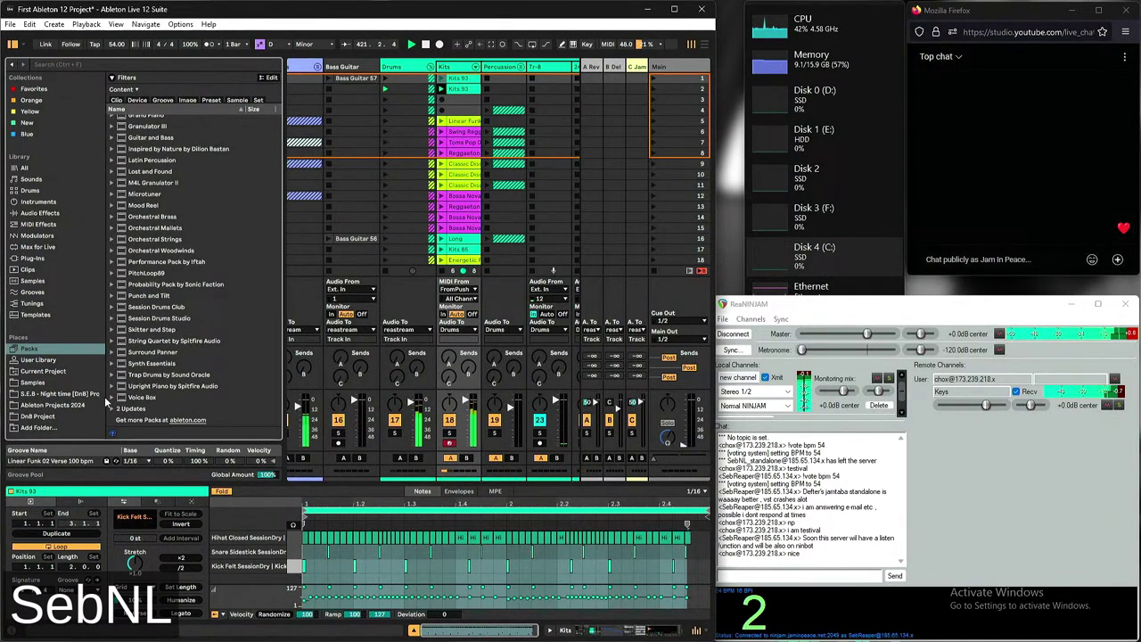
{"action": "left_click", "coordinate": [129, 376]}
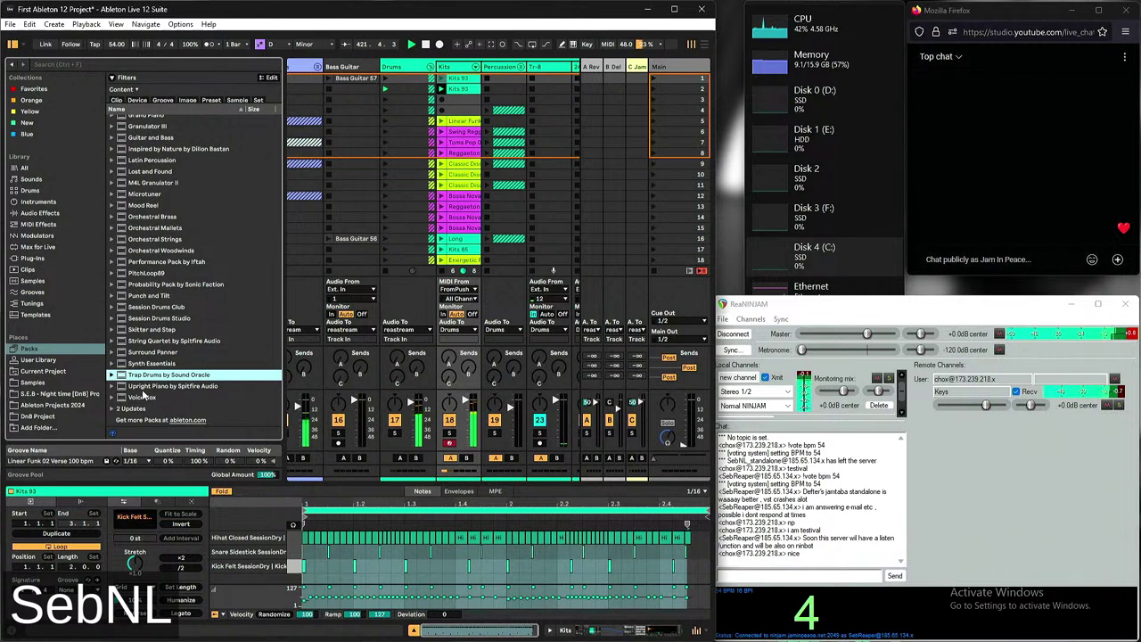
{"action": "key", "text": "Up"}
{"action": "key", "text": "Up"}
{"action": "key", "text": "Up"}
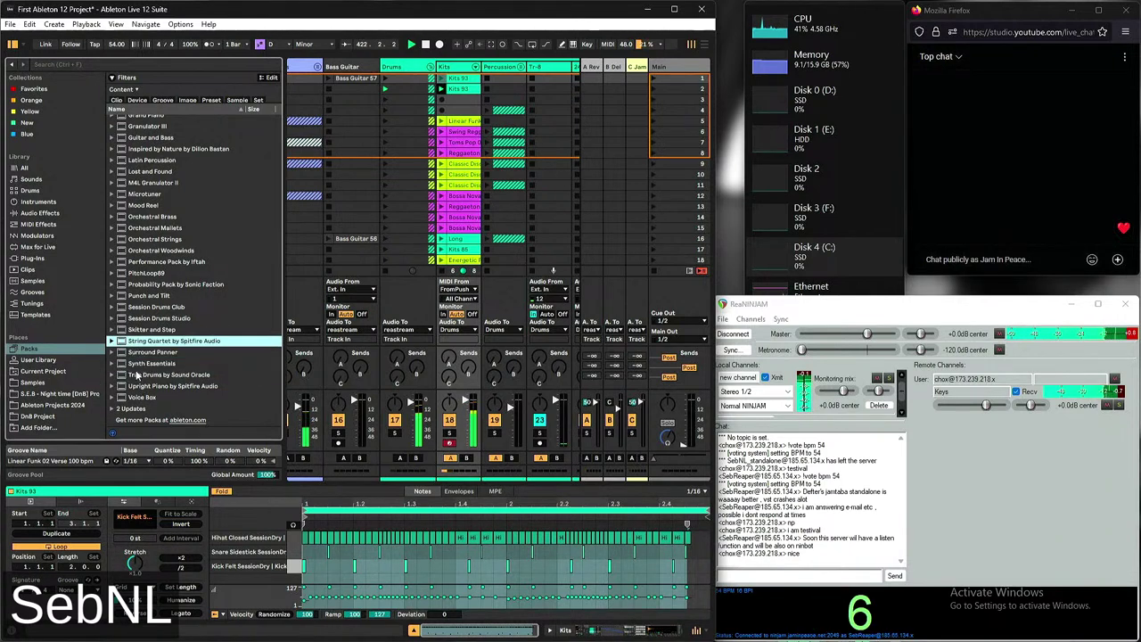
{"action": "key", "text": "Up"}
{"action": "key", "text": "Right"}
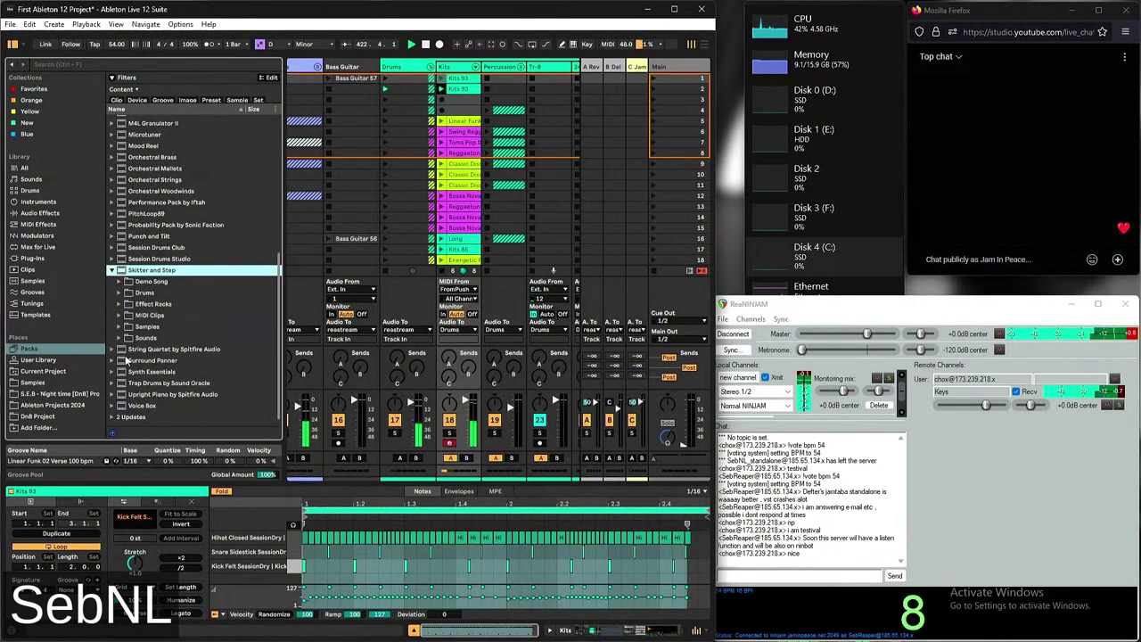
Examine the kits in the Drums folder of Skitter and Step and collapse that folder
{"action": "key", "text": "Down"}
{"action": "key", "text": "Down"}
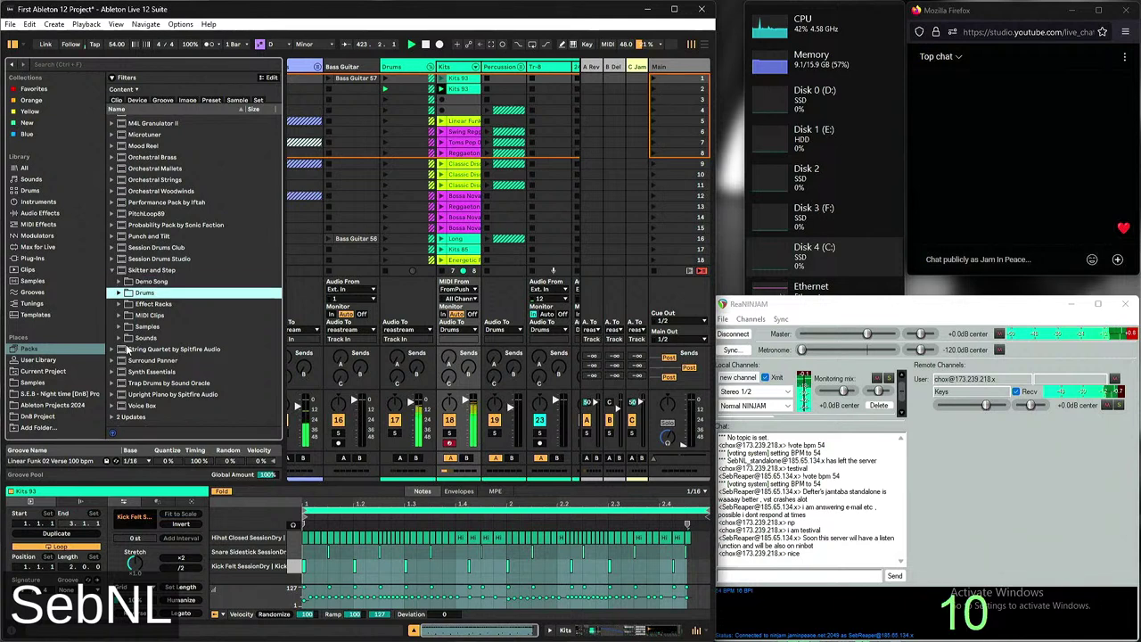
{"action": "key", "text": "Right"}
{"action": "key", "text": "Down"}
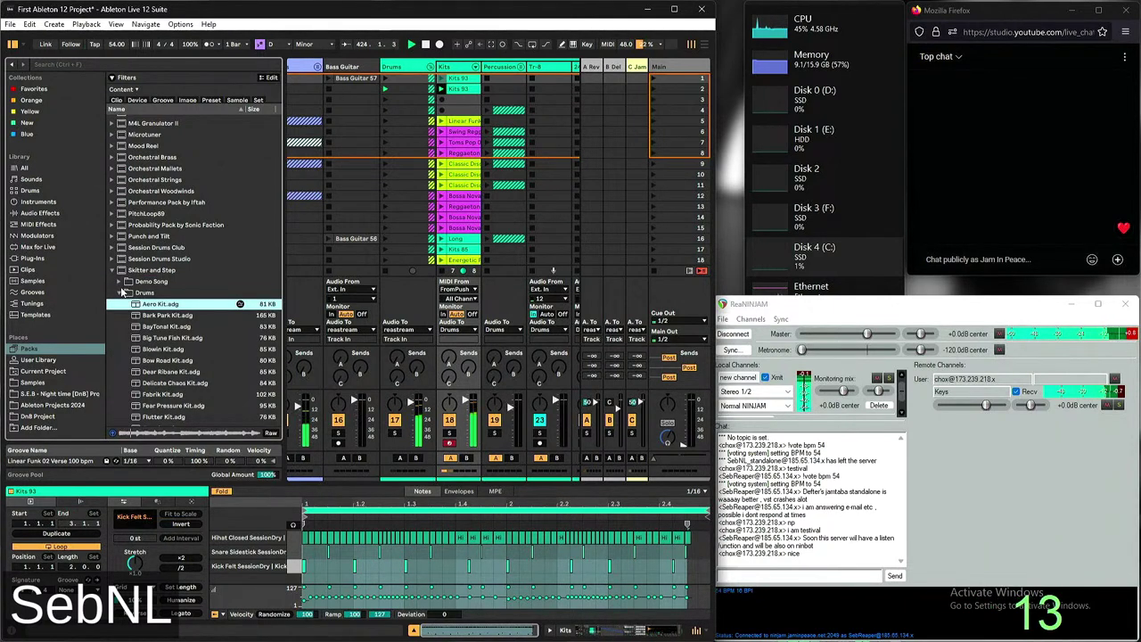
{"action": "key", "text": "Up"}
{"action": "key", "text": "Up"}
{"action": "key", "text": "Down"}
{"action": "key", "text": "Left"}
{"action": "key", "text": "Down"}
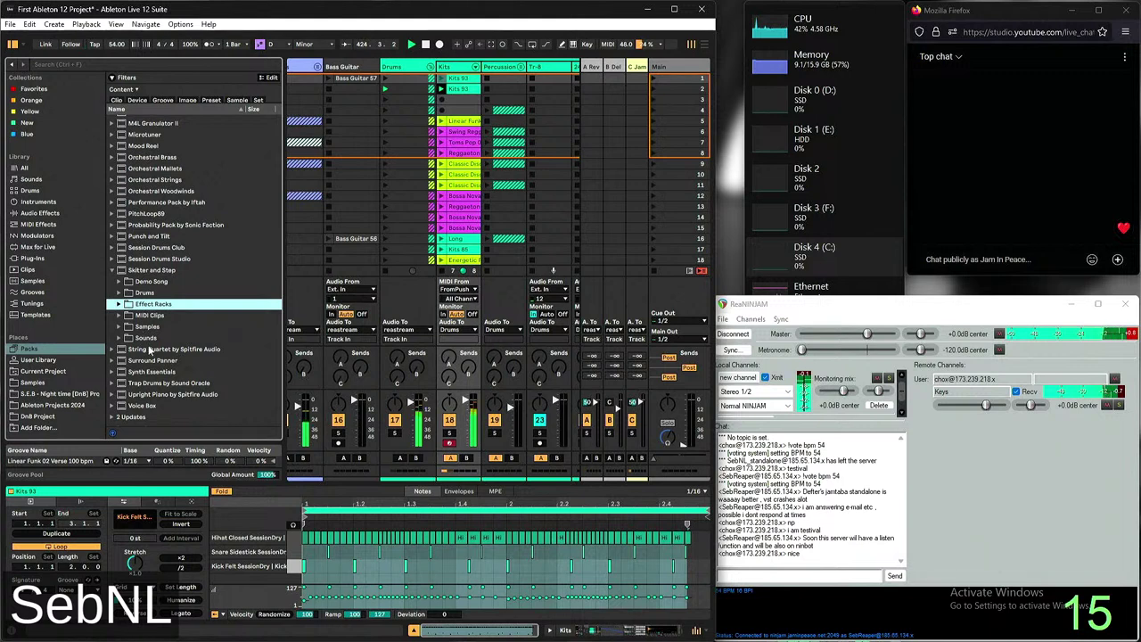
Load the Echo Spatter 2 rack from Skitter and Step's Effect Racks, Space folder onto the Drums track
{"action": "key", "text": "Right"}
{"action": "key", "text": "Down"}
{"action": "key", "text": "Down"}
{"action": "key", "text": "Right"}
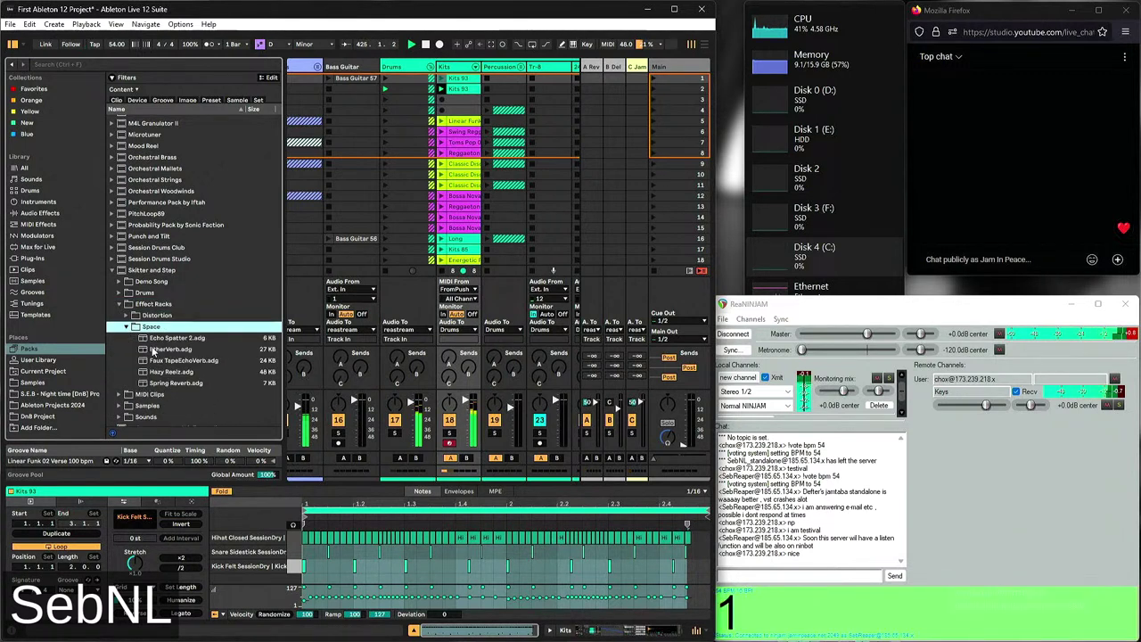
{"action": "key", "text": "Down"}
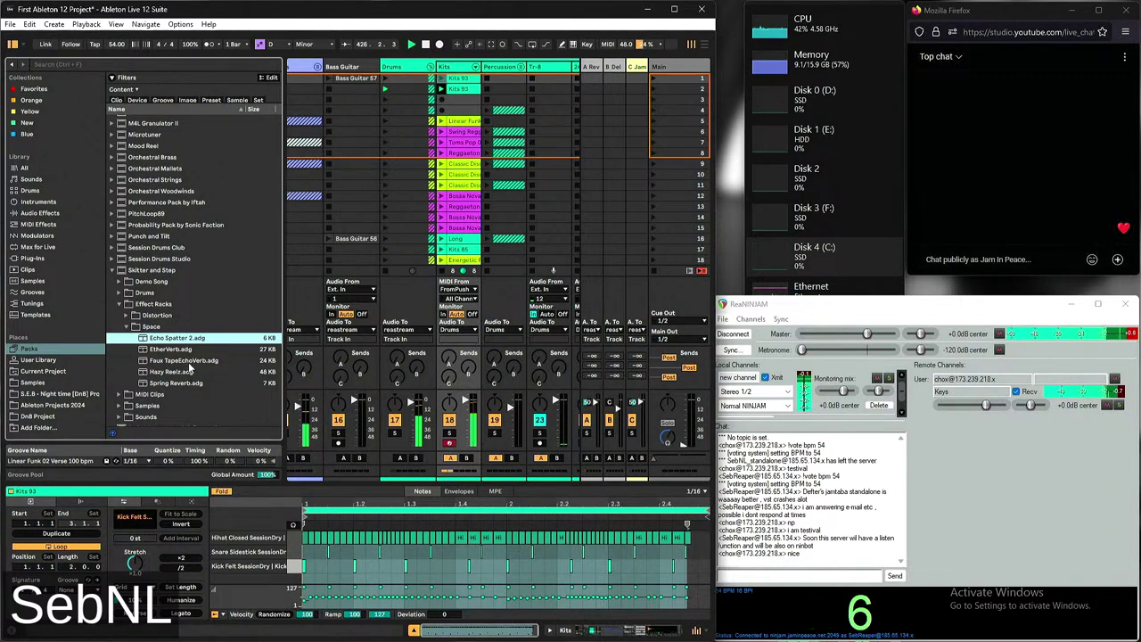
{"action": "left_click", "coordinate": [397, 91]}
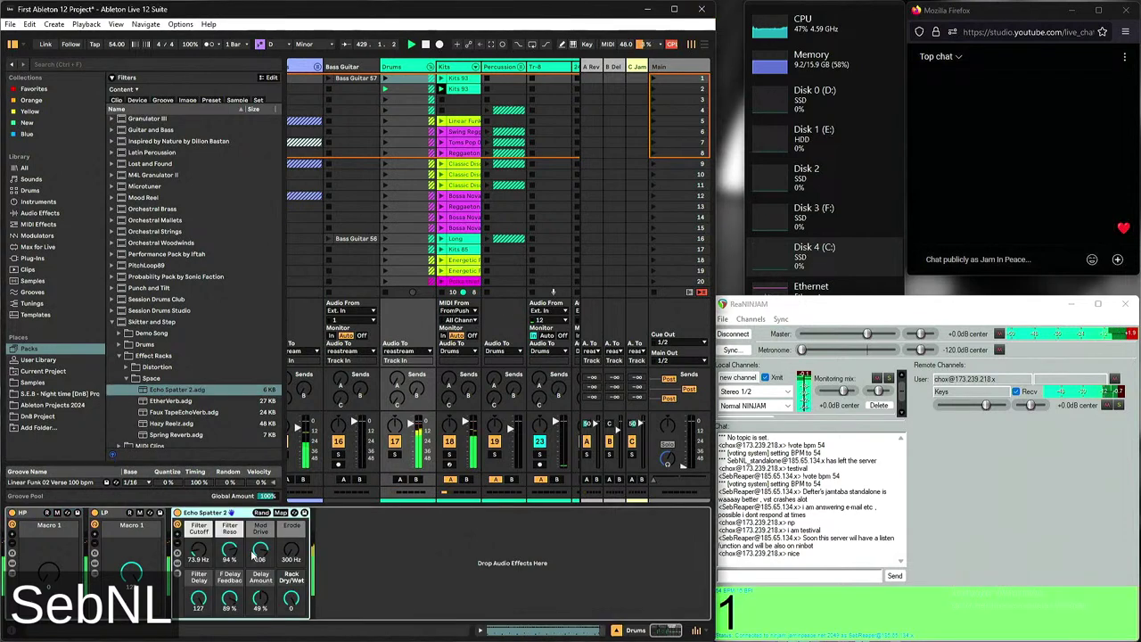
Set Echo Spatter 2's Rack Dry/Wet to 127 and its Erode to 740 Hz
{"action": "left_click_drag", "start_coordinate": [294, 599], "coordinate": [285, 639]}
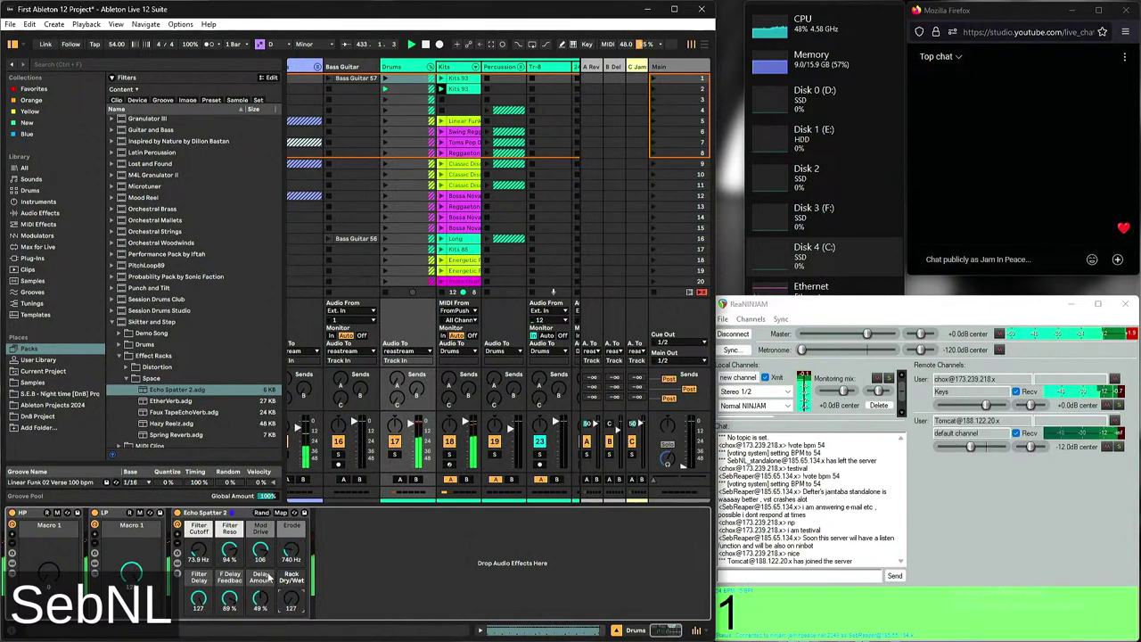
{"action": "left_click", "coordinate": [369, 557]}
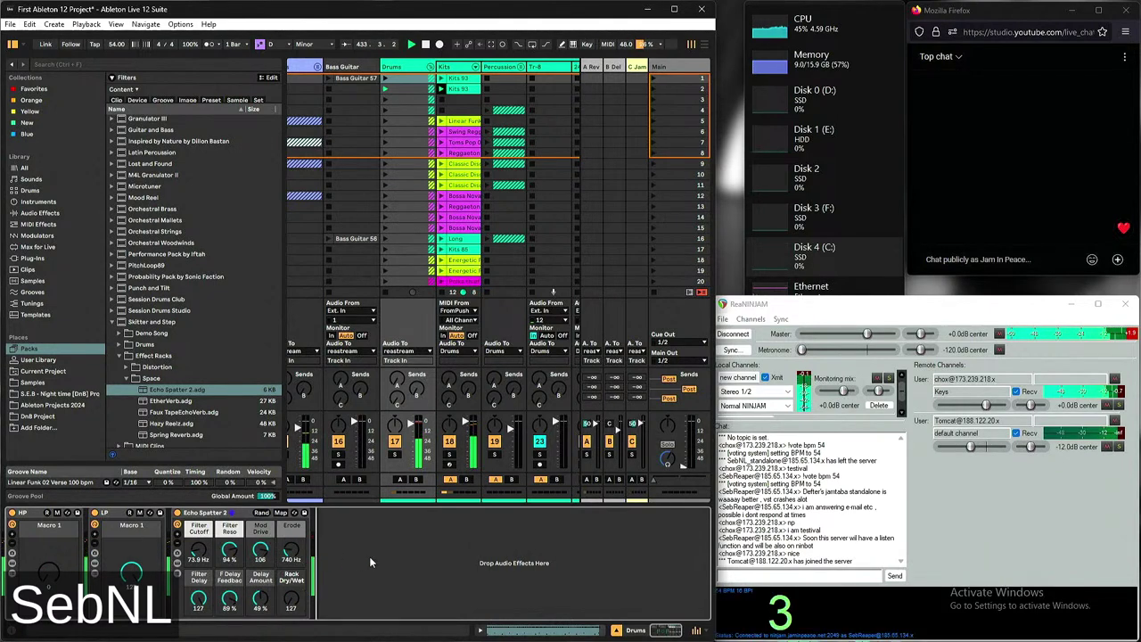
Switch to ReaNINJAM, raise the metronome level to -0.9 dB and reset the master peak meter
{"action": "left_click_drag", "start_coordinate": [802, 351], "coordinate": [865, 354]}
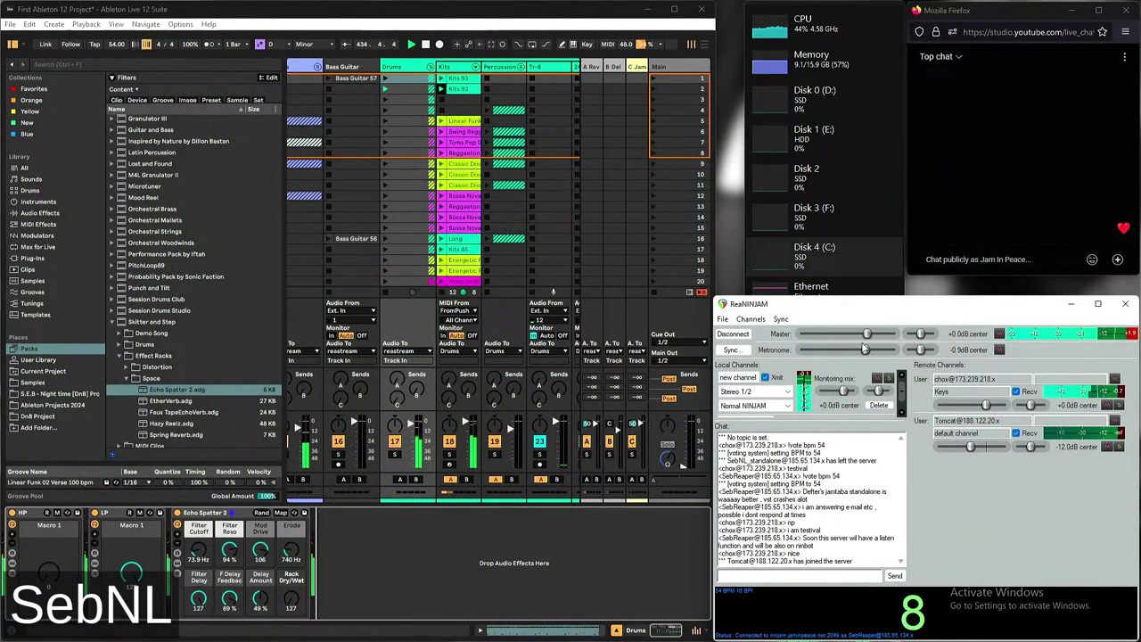
{"action": "left_click", "coordinate": [1130, 334]}
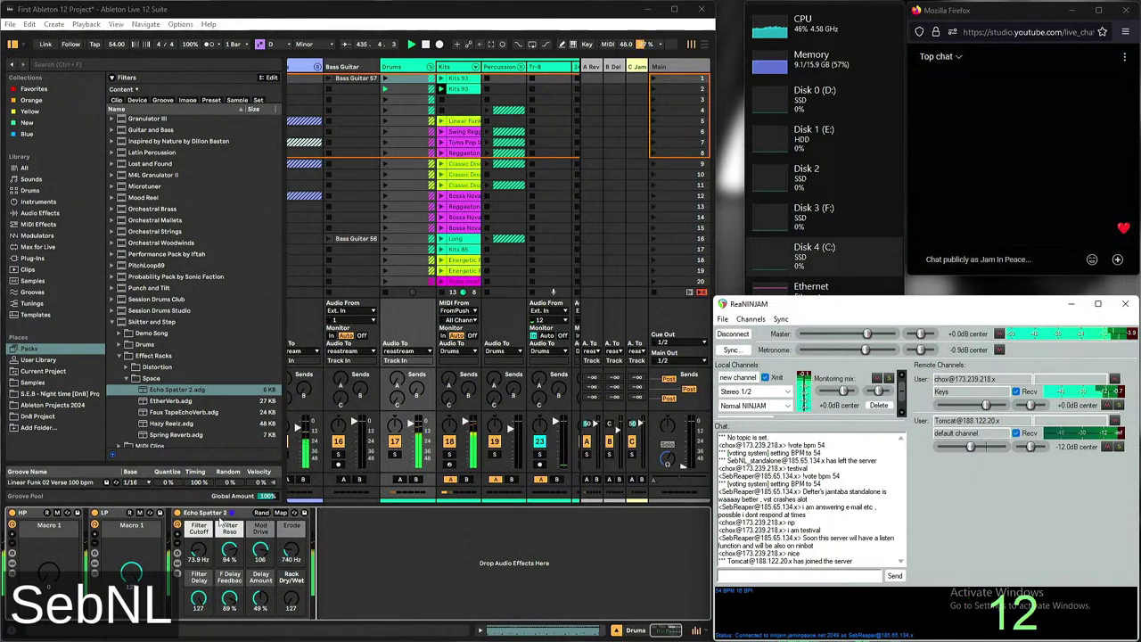
Return to Ableton Live and sweep Echo Spatter 2's Rack Dry/Wet down to 94 and back up
{"action": "left_click", "coordinate": [367, 577]}
{"action": "left_click_drag", "start_coordinate": [291, 605], "coordinate": [291, 615]}
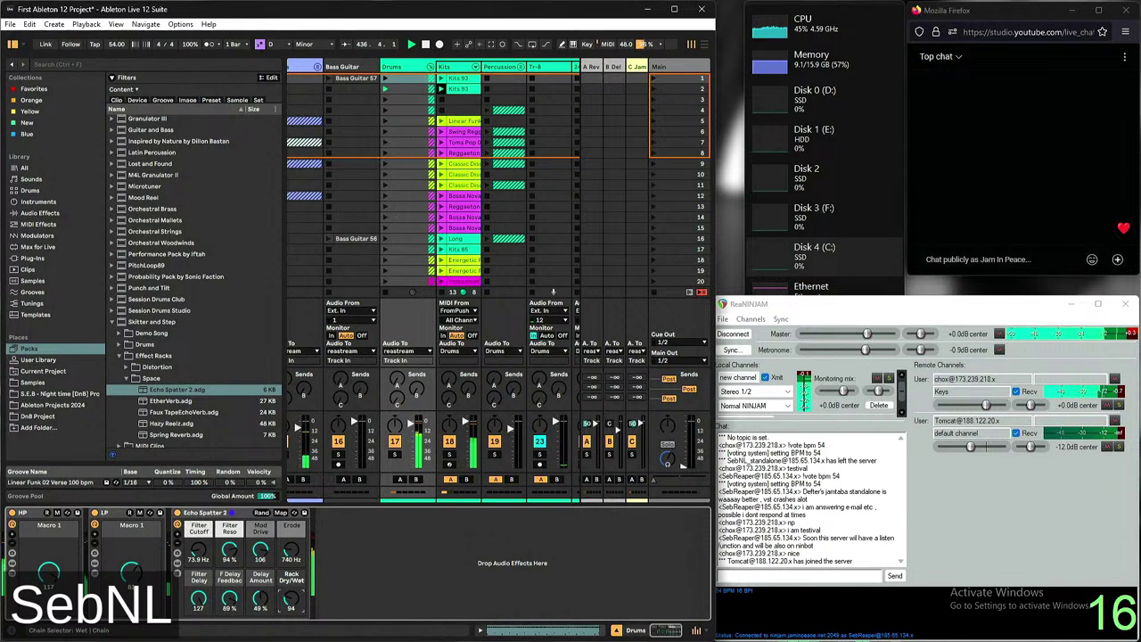
{"action": "left_click_drag", "start_coordinate": [291, 615], "coordinate": [290, 602]}
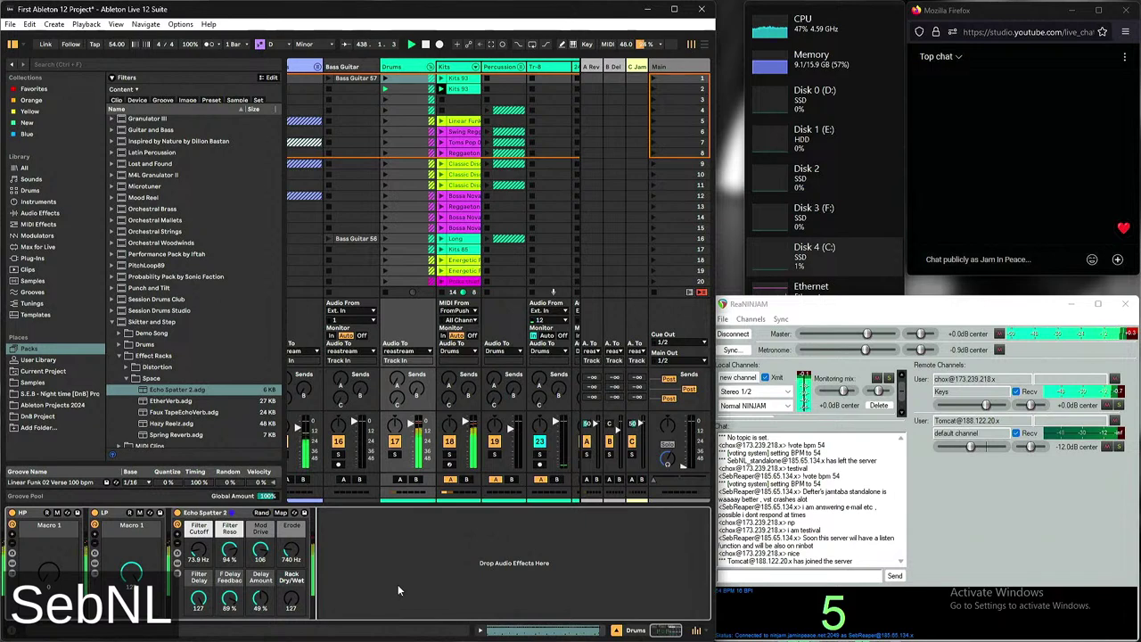
Switch to ReaNINJAM and send the chat messages "hello" and "djendobre"
{"action": "left_click", "coordinate": [1014, 498]}
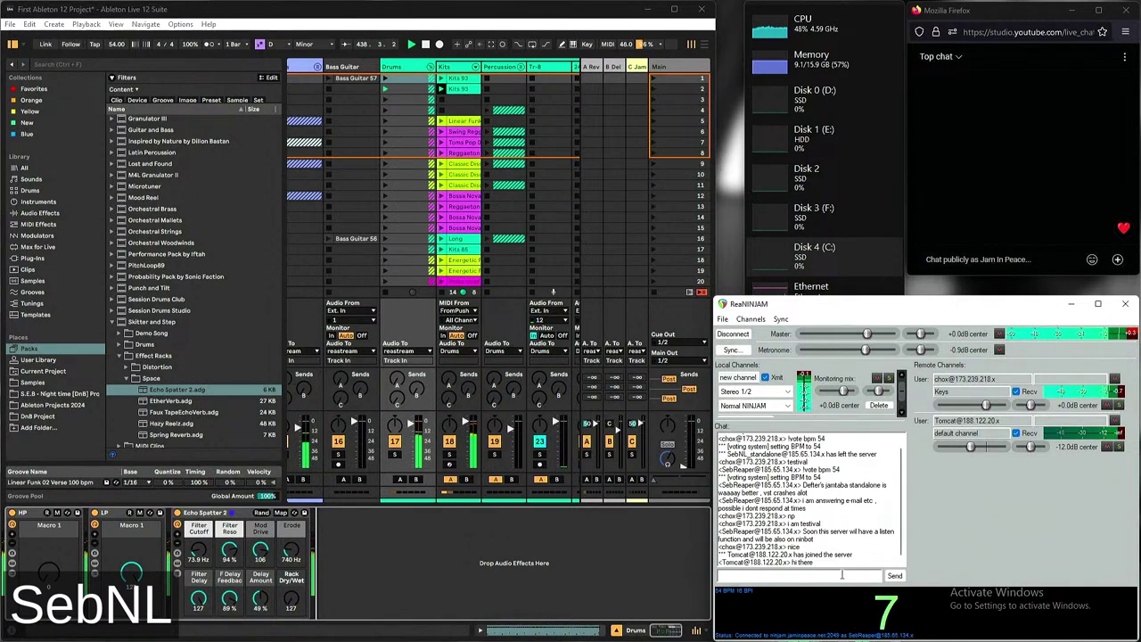
{"action": "left_click", "coordinate": [802, 575]}
{"action": "type", "text": "hello"}
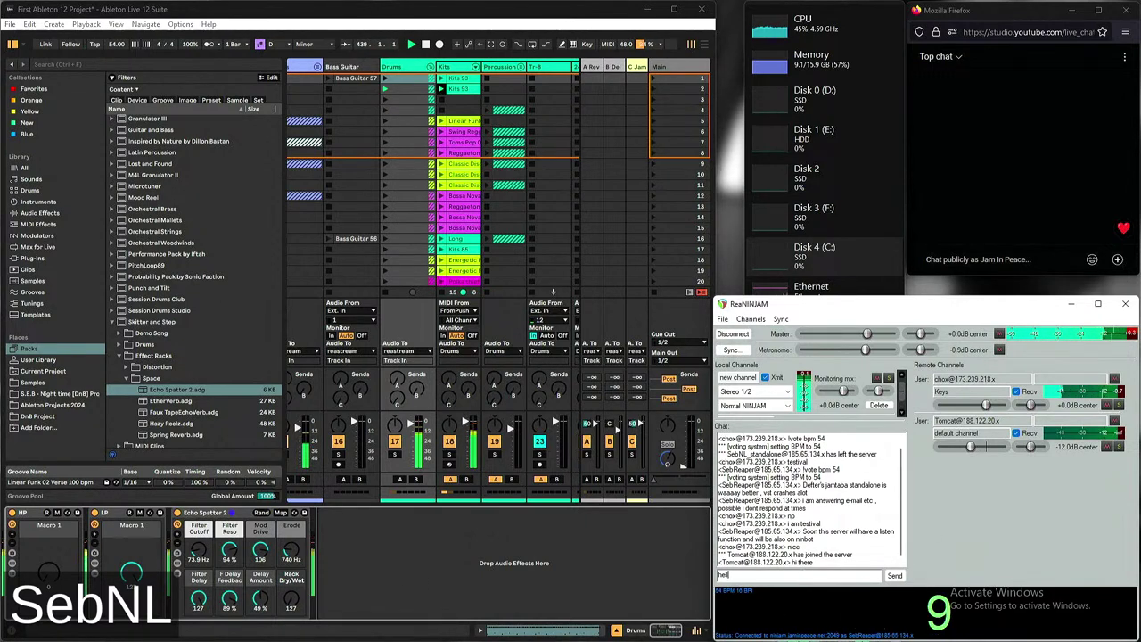
{"action": "key", "text": "Return"}
{"action": "type", "text": "djendobre"}
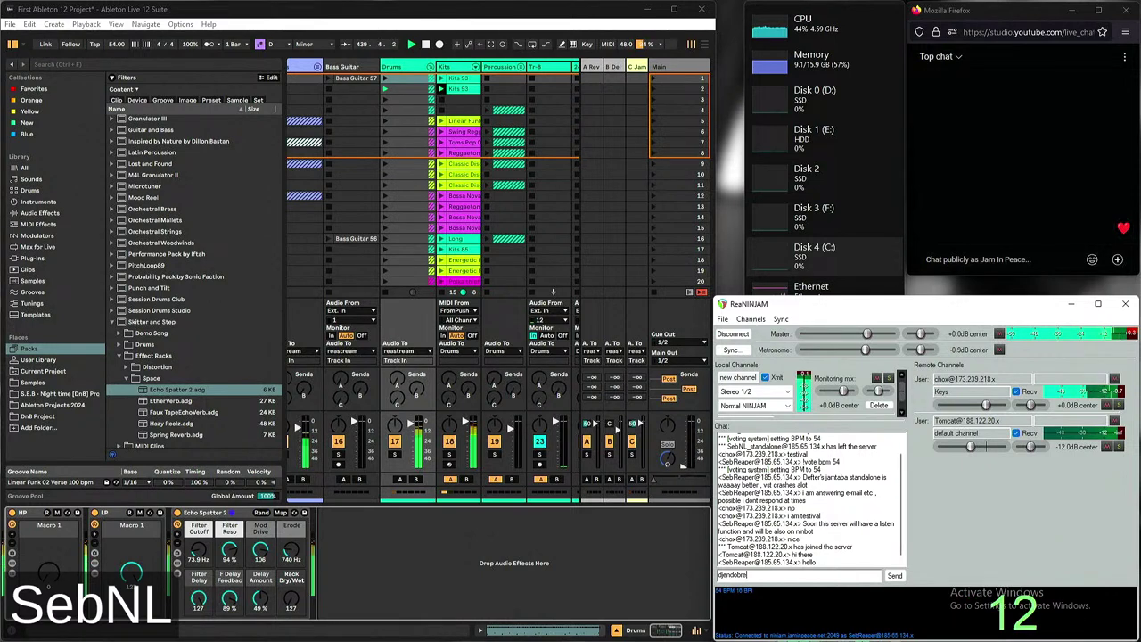
{"action": "key", "text": "Return"}
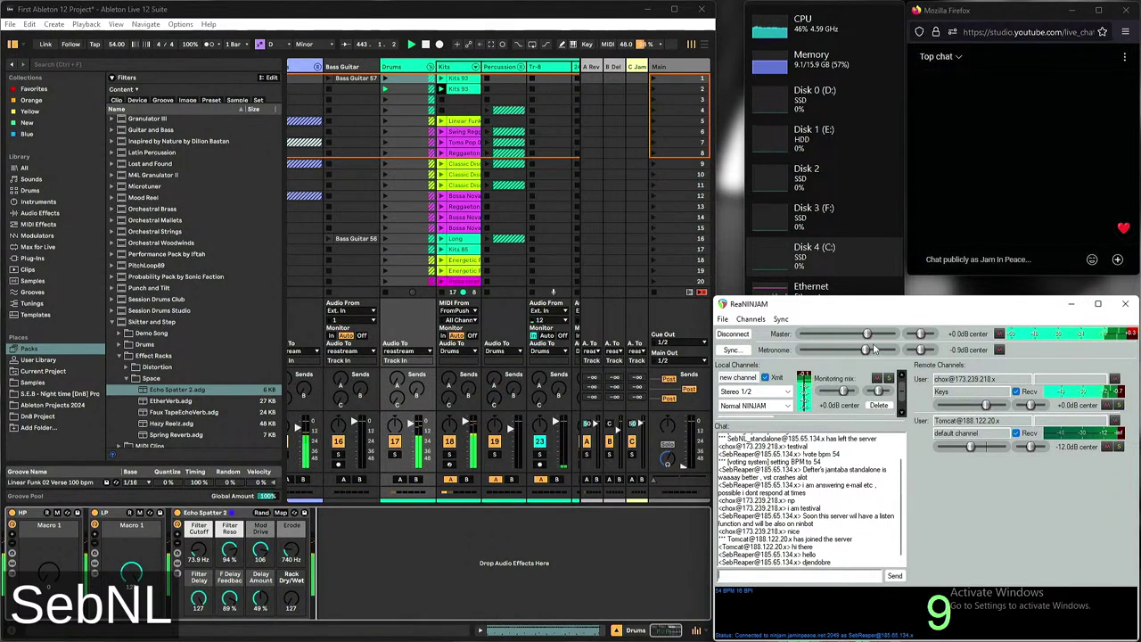
Lower the ReaNINJAM metronome level to -120.0 dB
{"action": "left_click_drag", "start_coordinate": [864, 350], "coordinate": [802, 350]}
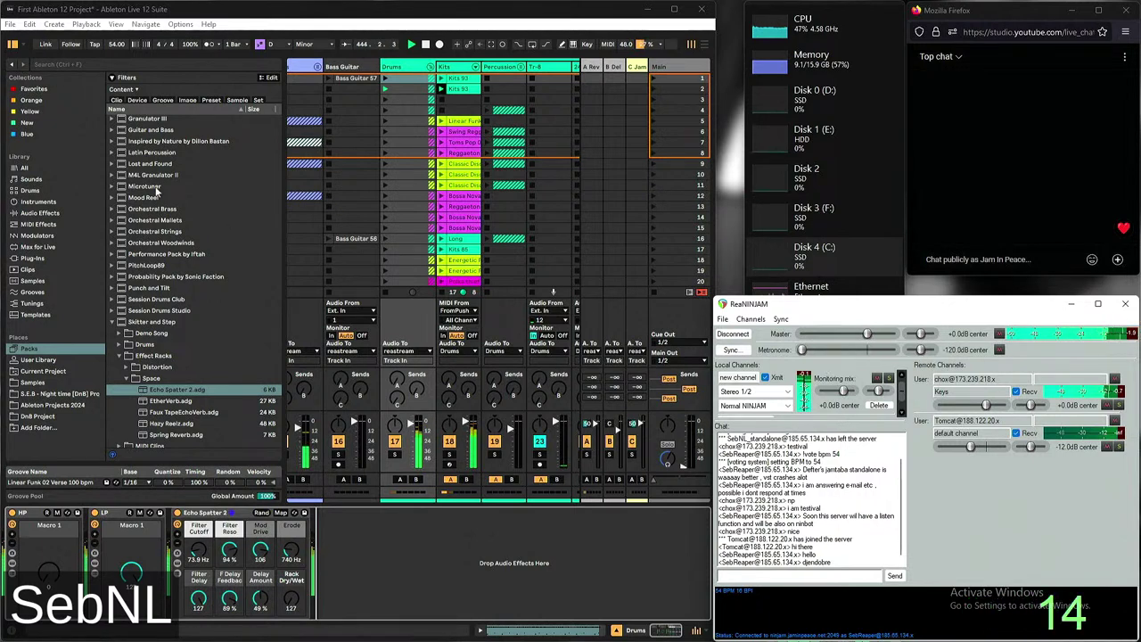
Return to Ableton Live, hide the browser and show the Fx and 36 Chimes tracks
{"action": "left_click", "coordinate": [12, 44]}
{"action": "scroll", "coordinate": [447, 230], "scroll_direction": "right", "scroll_amount": 8}
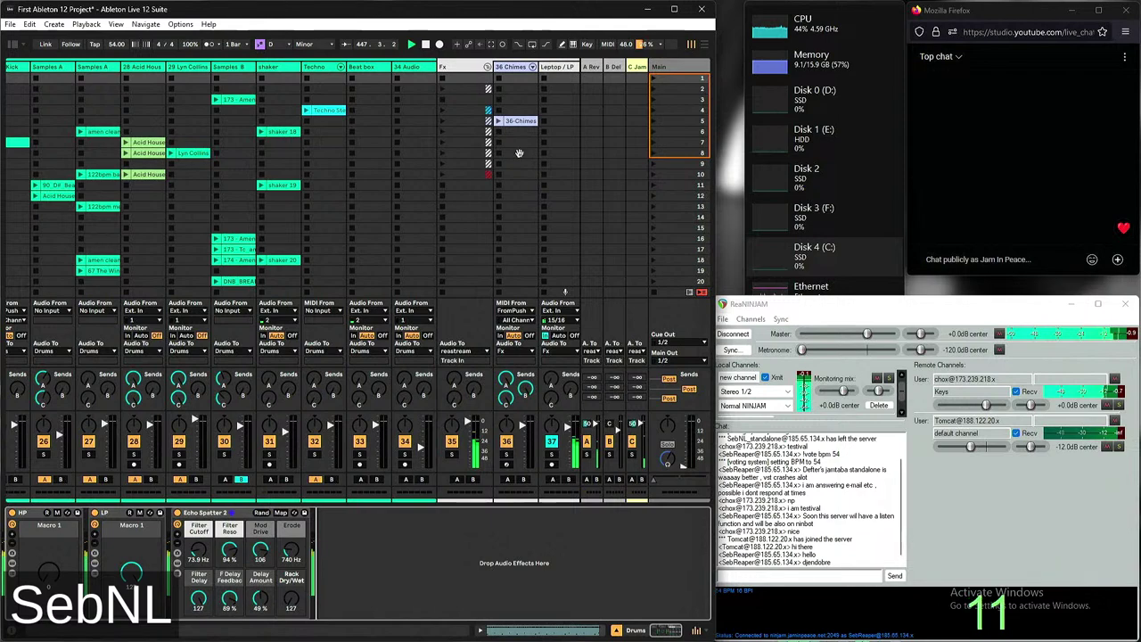
Record two new takes into the Bass Guitar track's empty slots in scenes 5 and 6
{"action": "scroll", "coordinate": [438, 212], "scroll_direction": "right", "scroll_amount": 5}
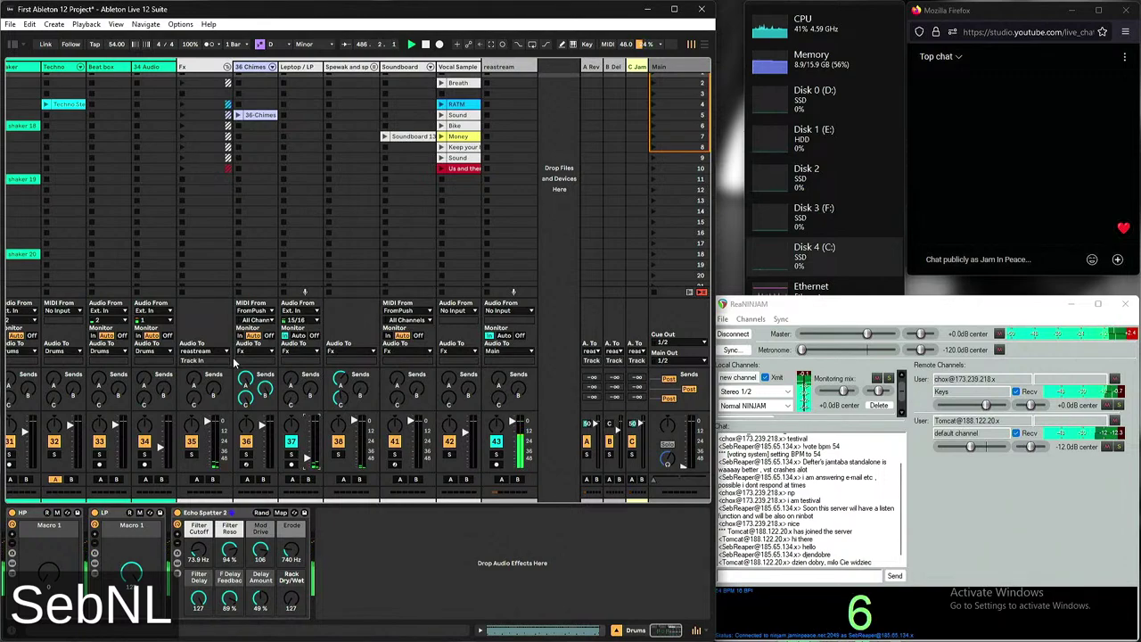
{"action": "scroll", "coordinate": [205, 251], "scroll_direction": "left", "scroll_amount": 10}
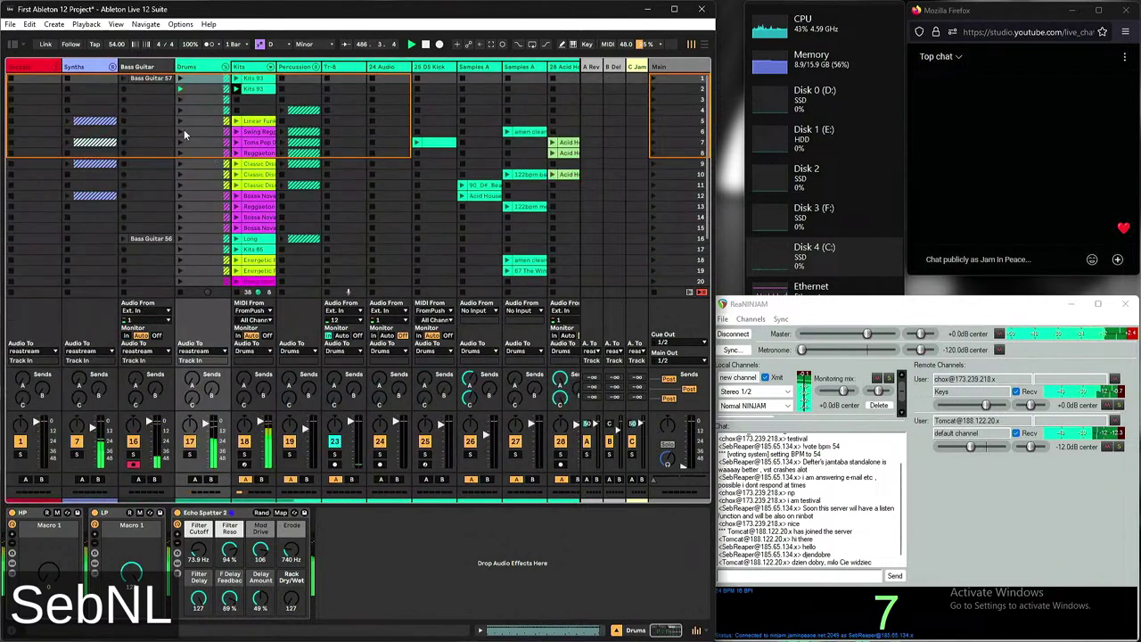
{"action": "left_click", "coordinate": [151, 125]}
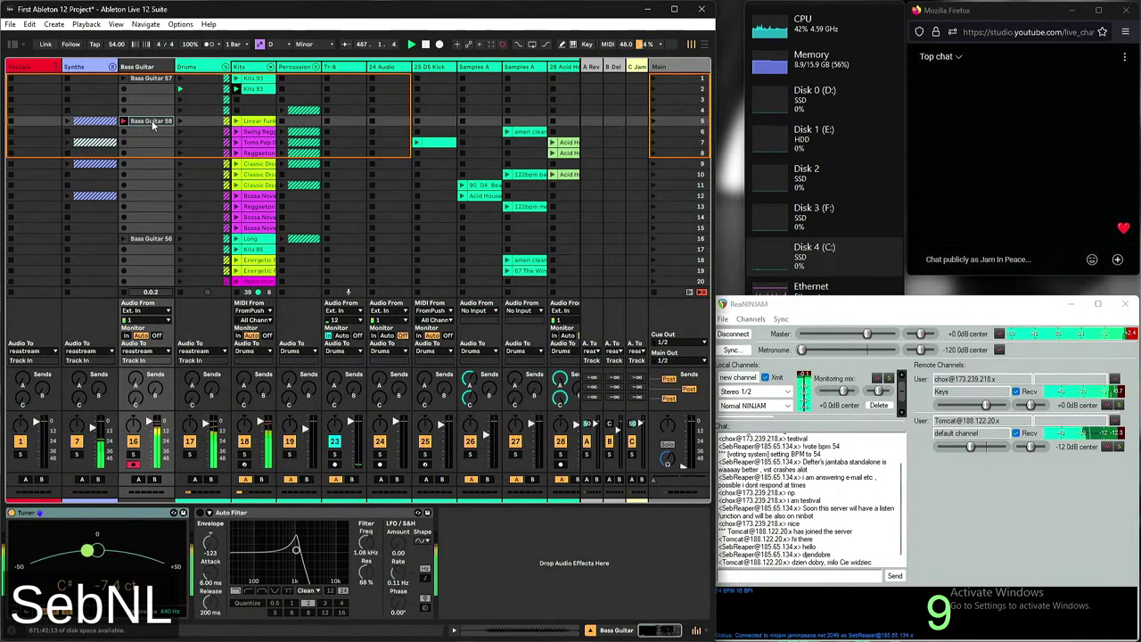
{"action": "key", "text": "Down"}
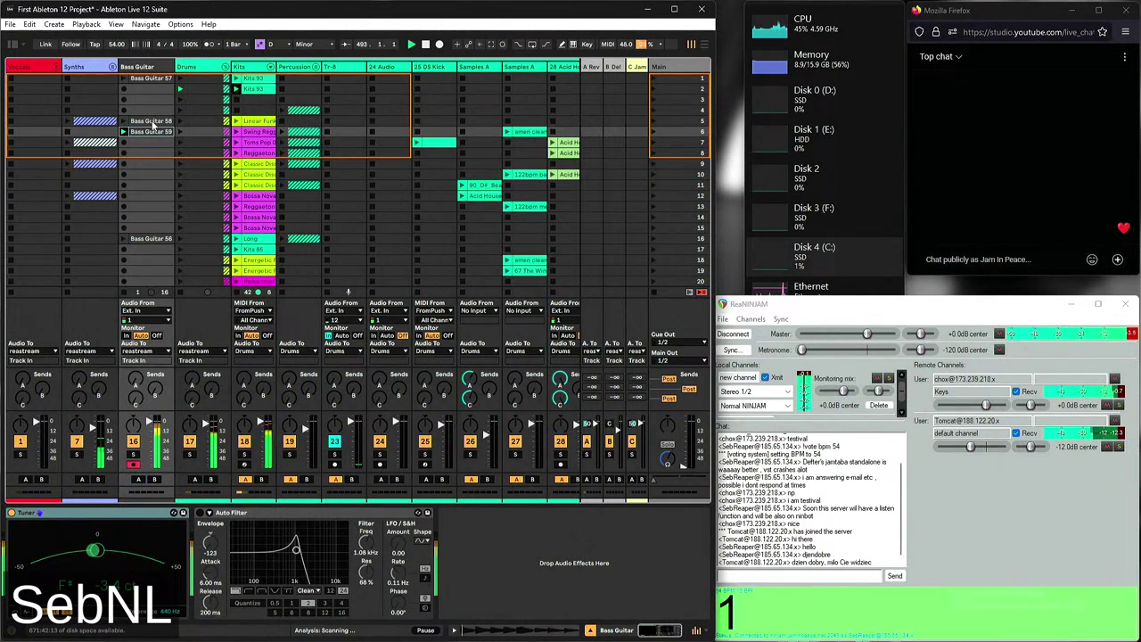
{"action": "left_click", "coordinate": [125, 165]}
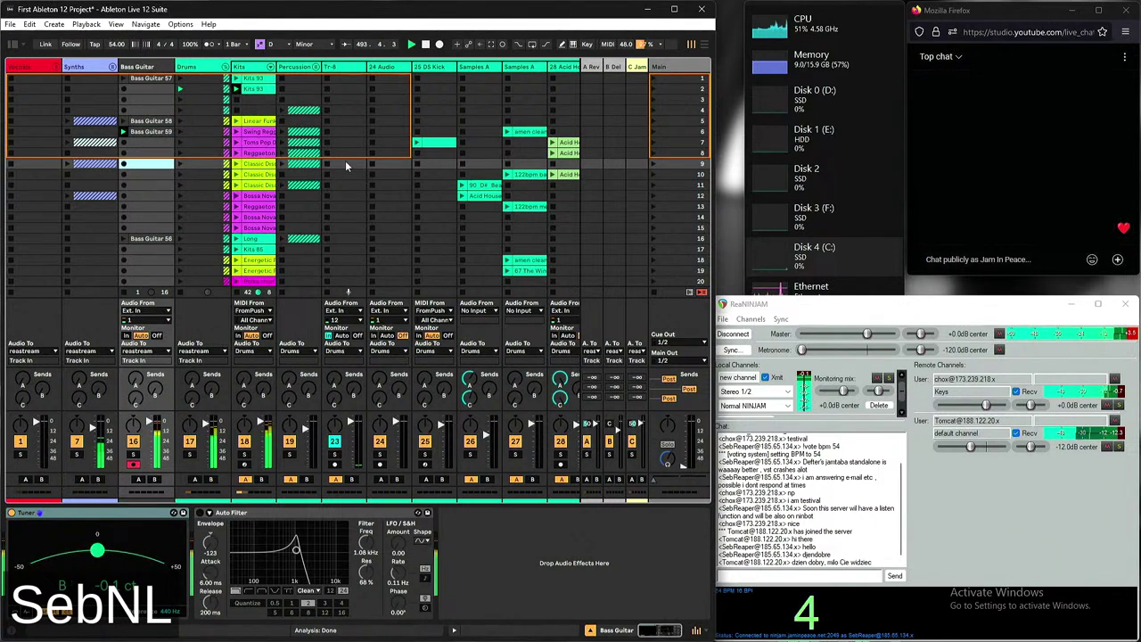
Raise the ReaNINJAM metronome to -0.9 dB and record a take in the Bass Guitar track's scene 8 slot
{"action": "left_click_drag", "start_coordinate": [801, 350], "coordinate": [865, 349]}
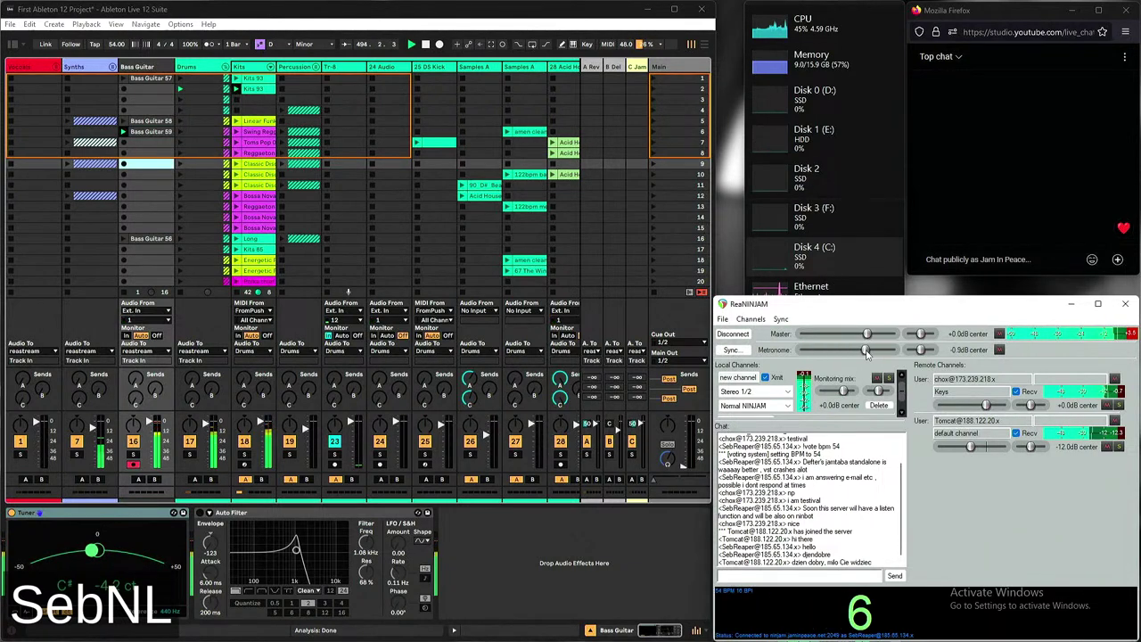
{"action": "left_click", "coordinate": [159, 152]}
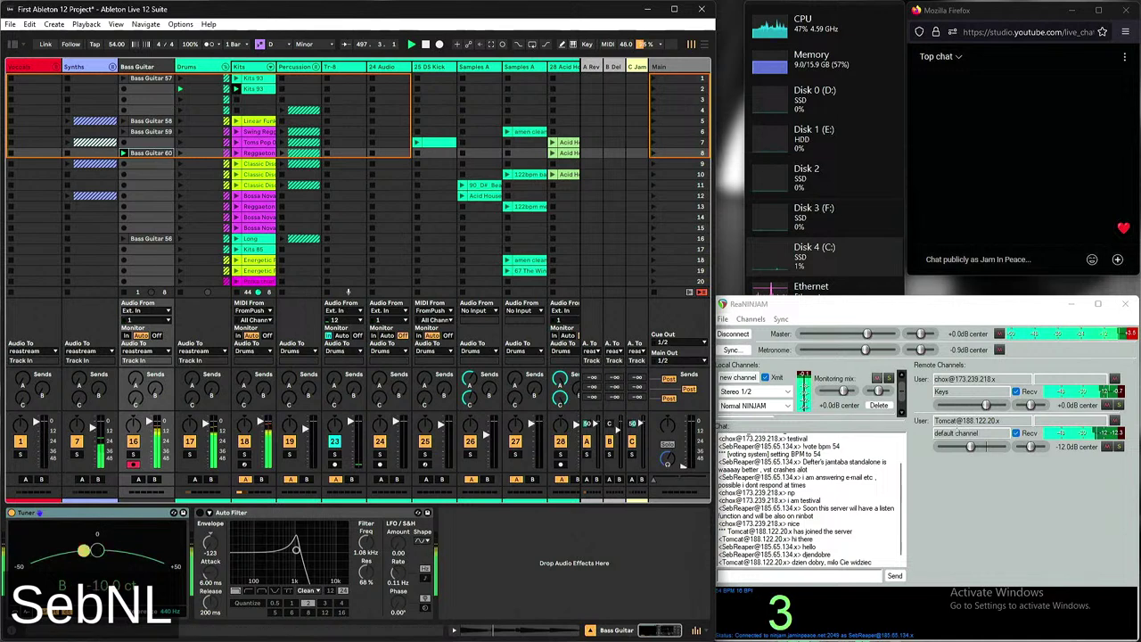
Set the second remote participant's default channel to 0.0 dB and lower the ReaNINJAM metronome to -120.0 dB
{"action": "left_click_drag", "start_coordinate": [972, 448], "coordinate": [989, 456]}
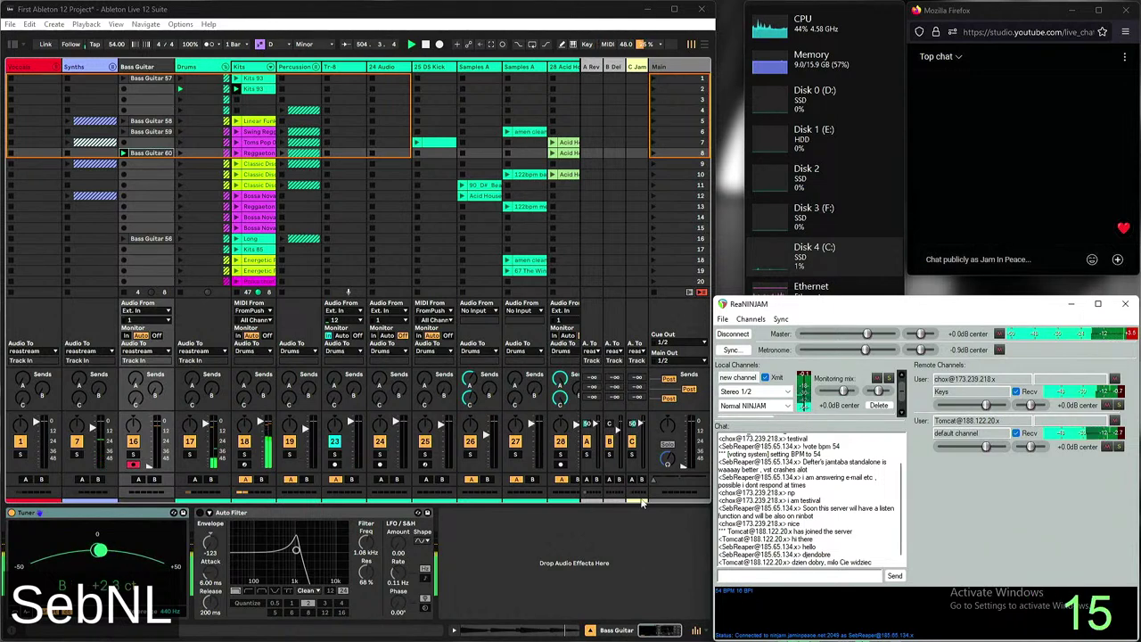
{"action": "left_click", "coordinate": [619, 556]}
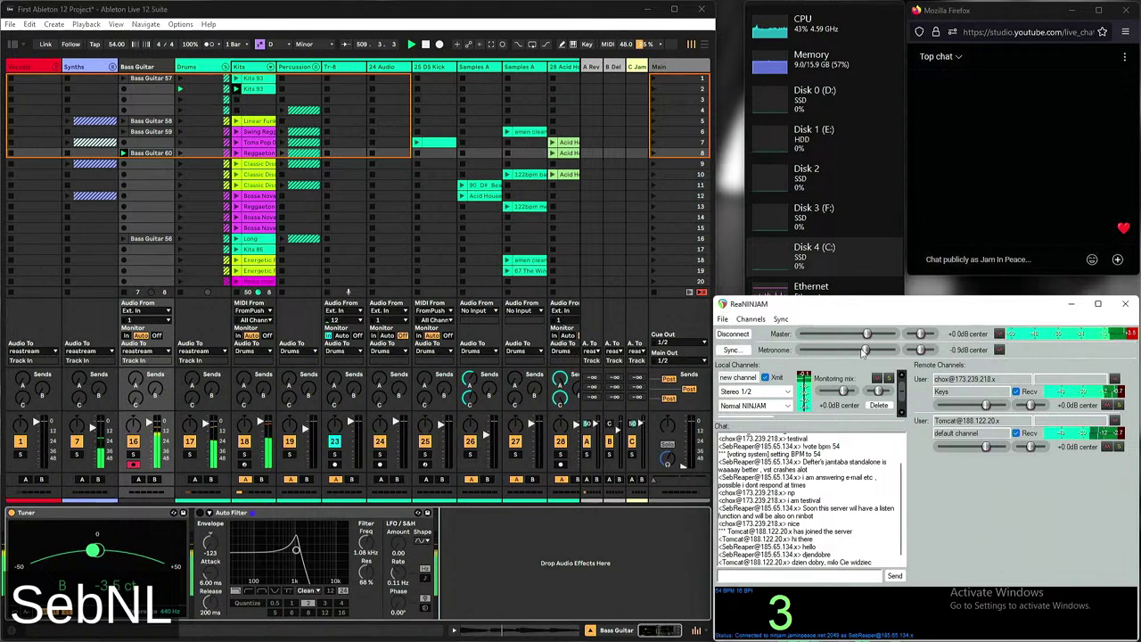
{"action": "left_click_drag", "start_coordinate": [865, 350], "coordinate": [800, 350]}
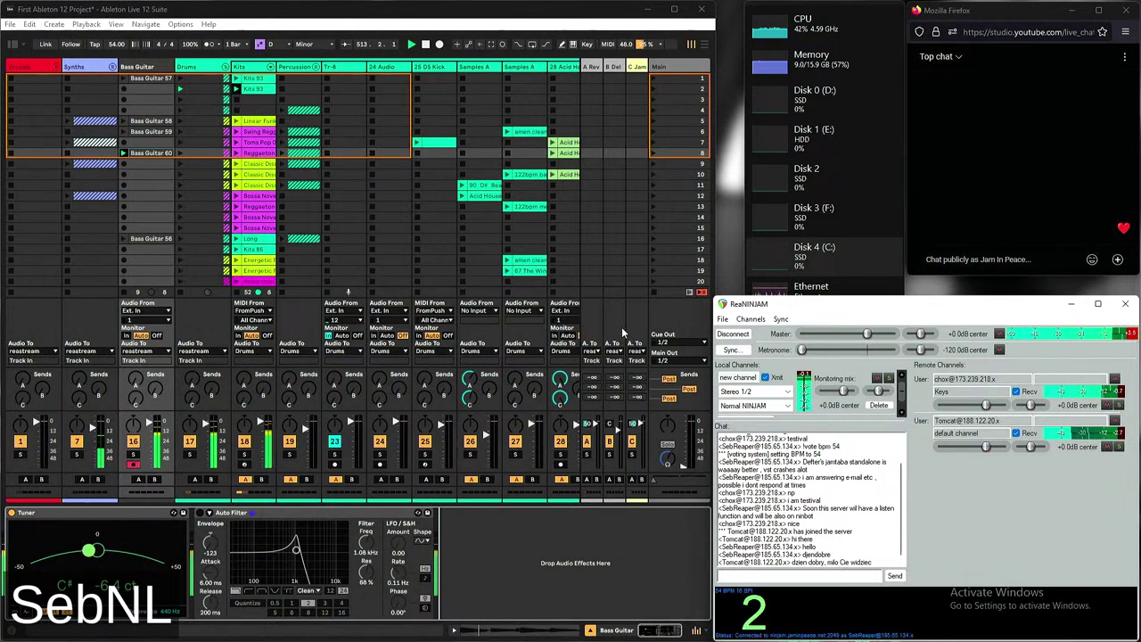
Launch the 173 - Amen_4th_gen-02 clip on Samples B, show its clip view, and launch the 173 - Tc_amen_for_doa clip
{"action": "scroll", "coordinate": [395, 179], "scroll_direction": "right", "scroll_amount": 4}
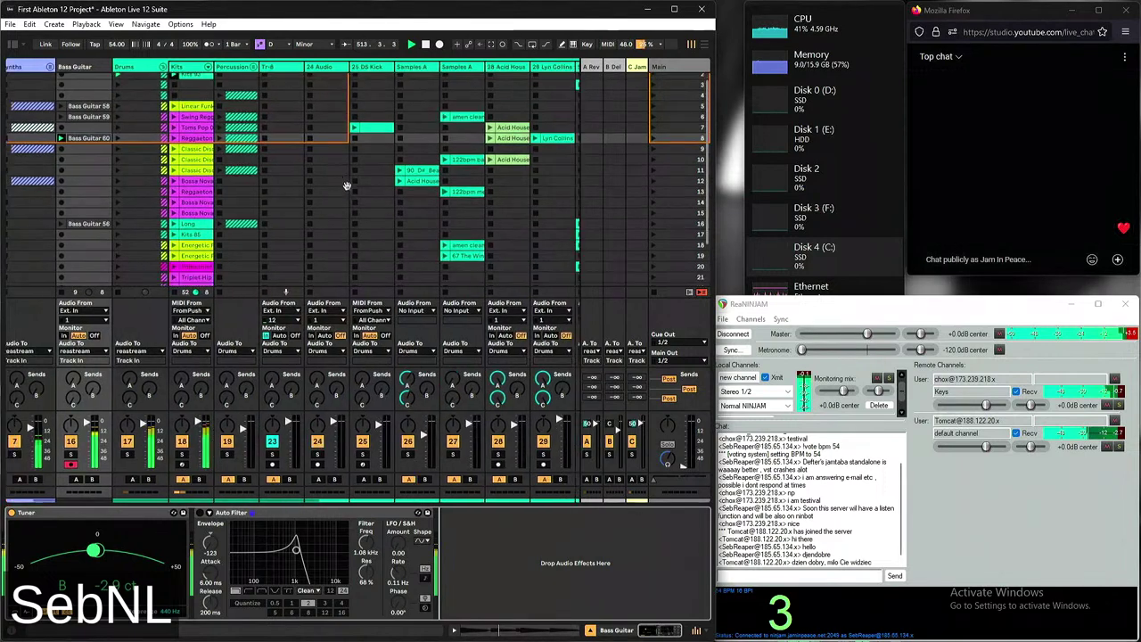
{"action": "scroll", "coordinate": [395, 180], "scroll_direction": "right", "scroll_amount": 1}
{"action": "left_click", "coordinate": [464, 205]}
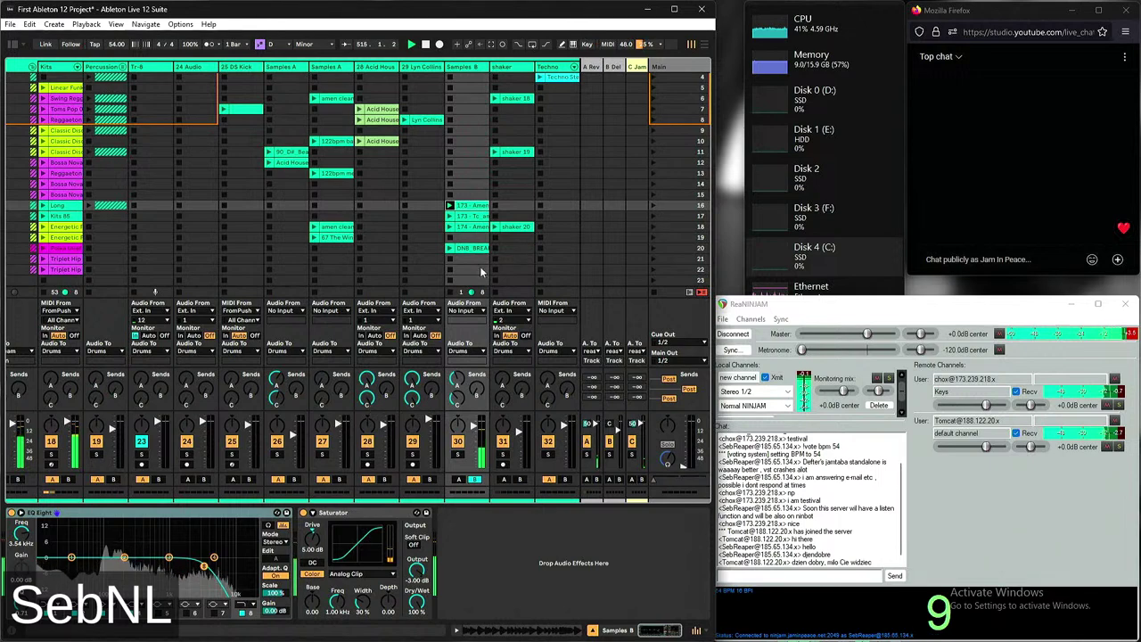
{"action": "key", "text": "shift+Tab"}
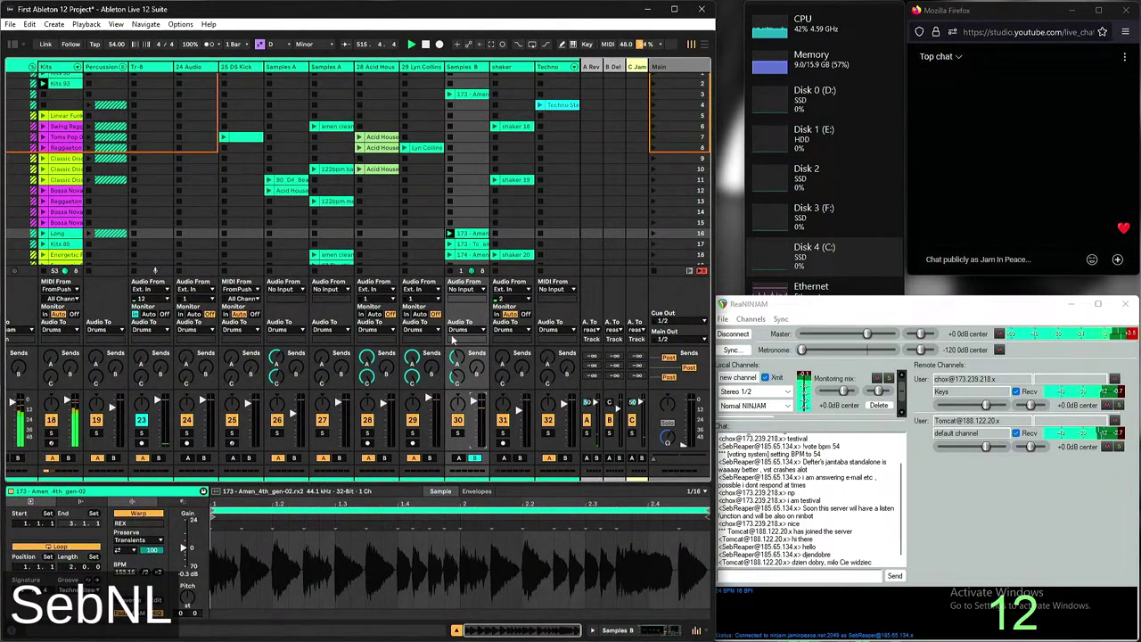
{"action": "left_click", "coordinate": [480, 245]}
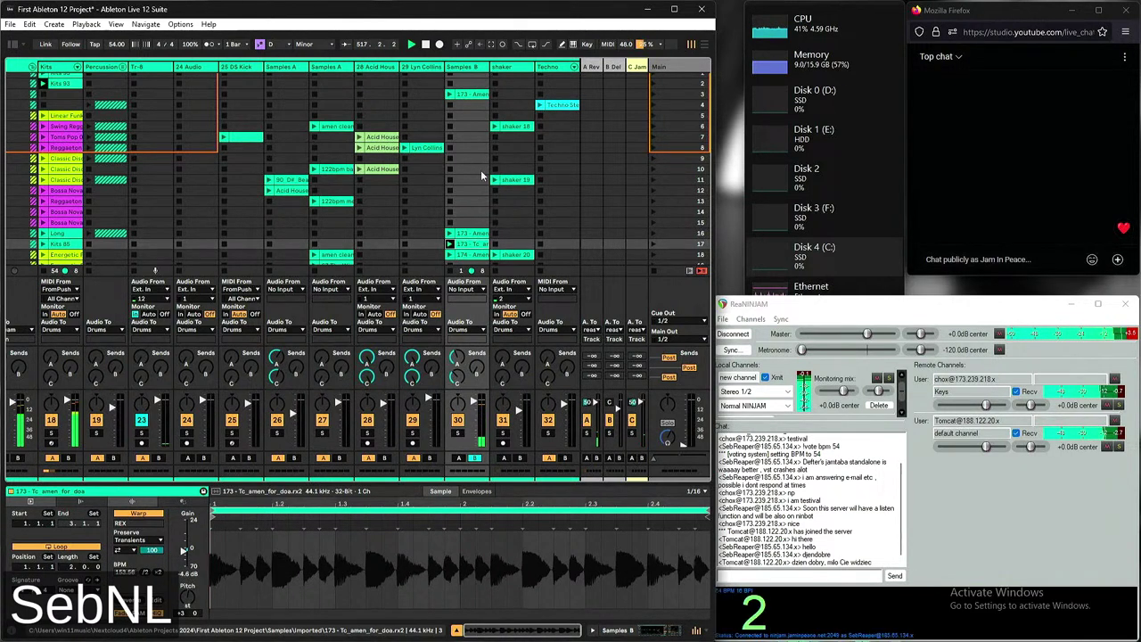
{"action": "scroll", "coordinate": [481, 170], "scroll_direction": "down", "scroll_amount": 3}
Set the ReaNINJAM metronome to -1.6 dB and check the livestream analytics in YouTube Studio
{"action": "left_click_drag", "start_coordinate": [806, 351], "coordinate": [865, 351]}
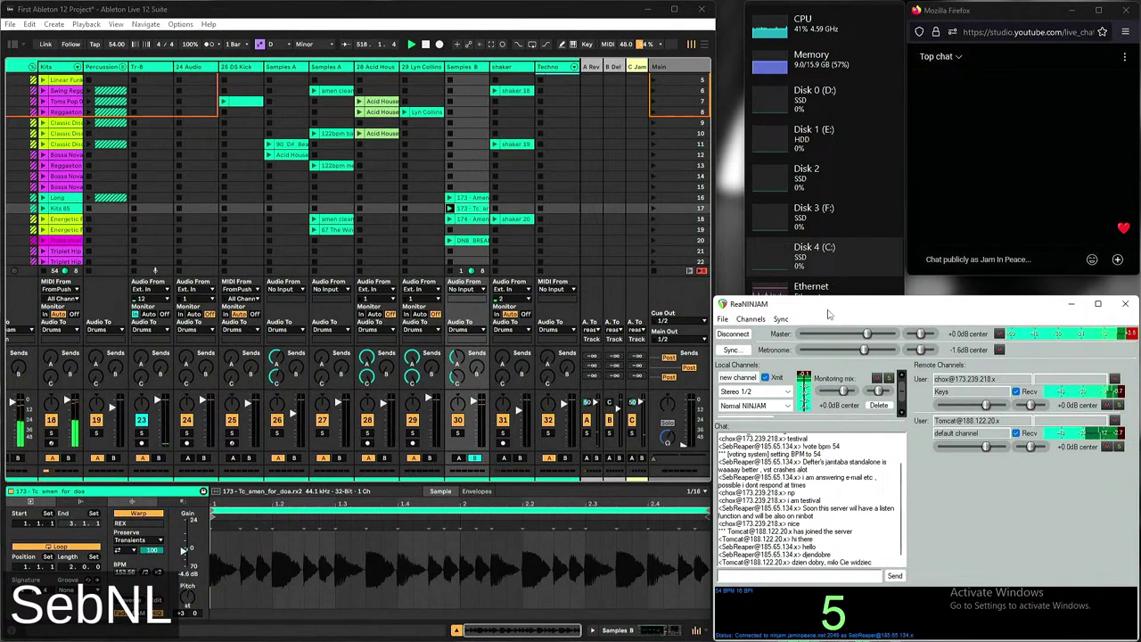
{"action": "key", "text": "alt+Tab"}
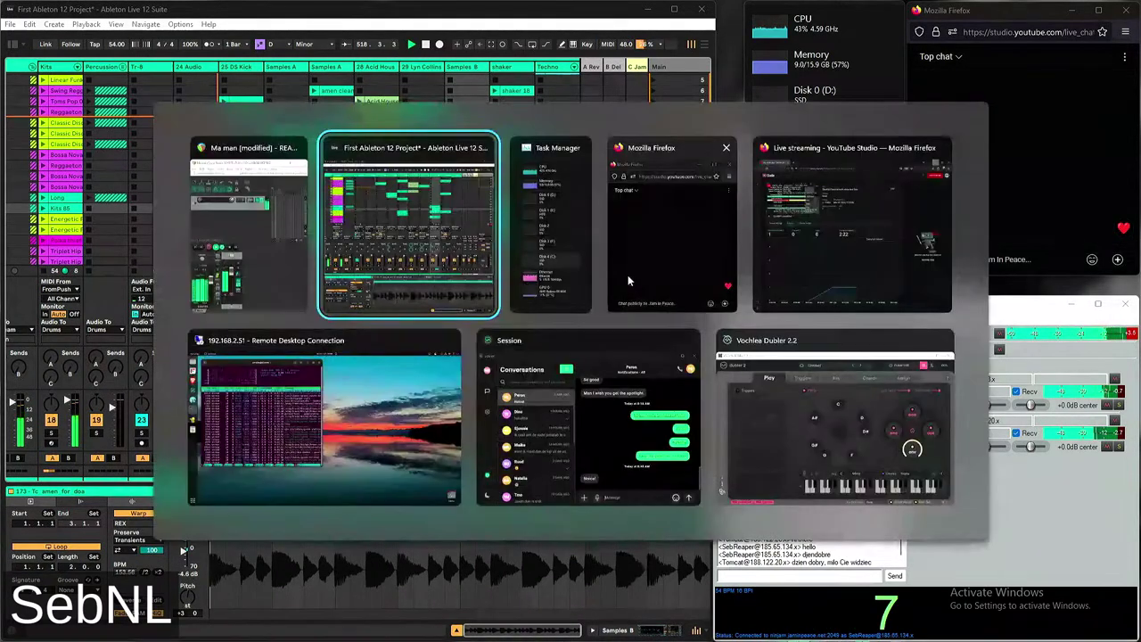
{"action": "left_click", "coordinate": [848, 232]}
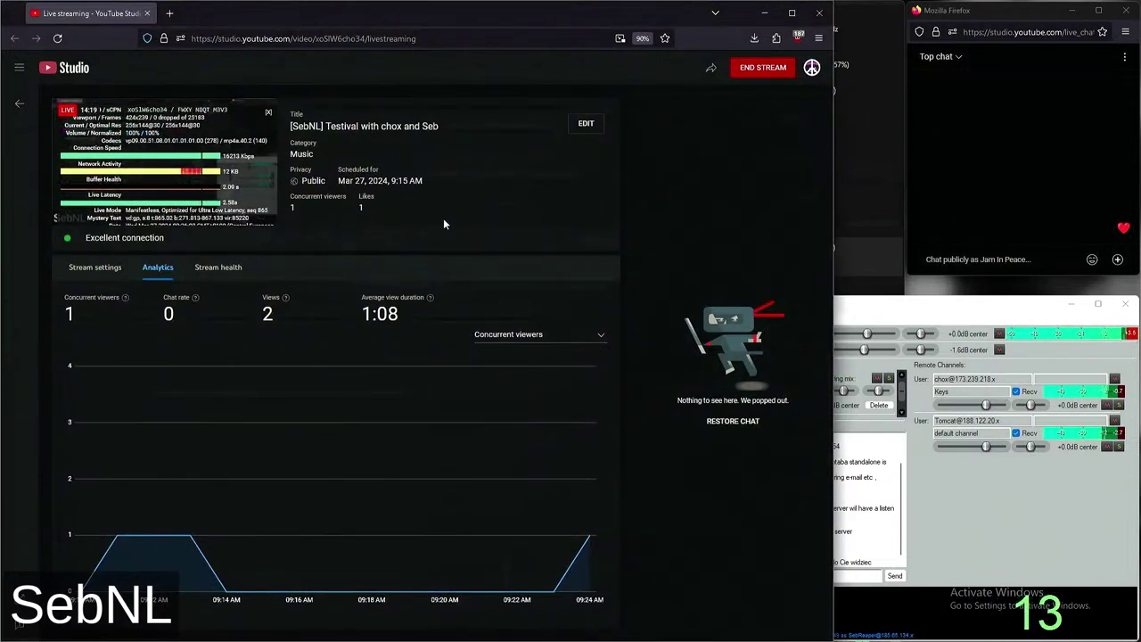
{"action": "left_click", "coordinate": [769, 12]}
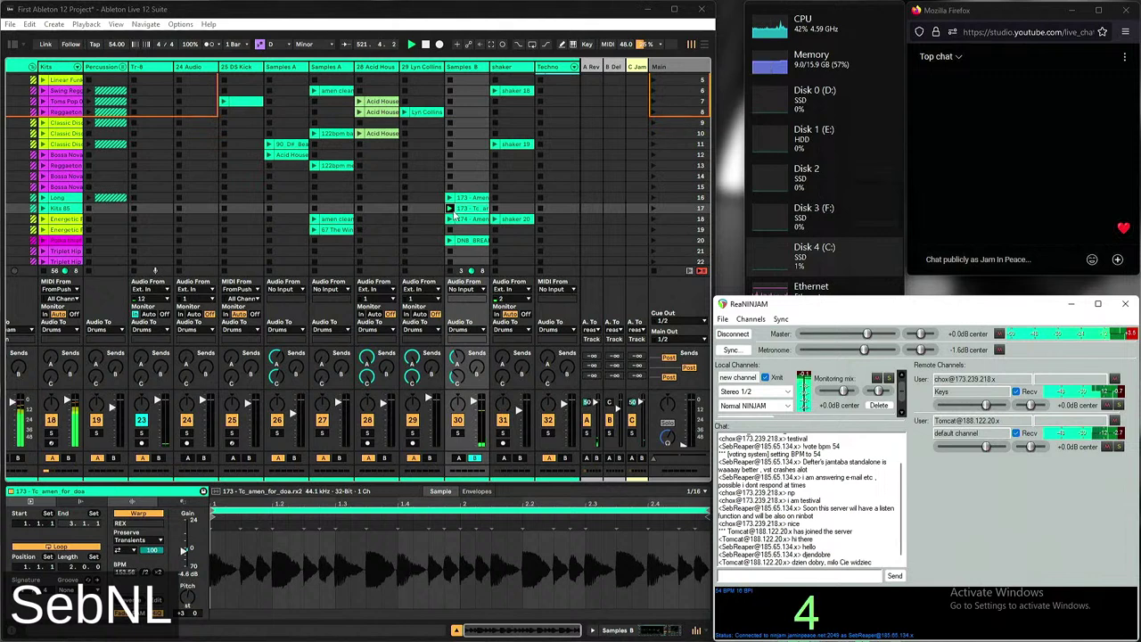
Copy the Tc_amen_for_doa clip into scene 10 of Samples B, halve its segment BPM for a one-bar loop, and launch it
{"action": "left_click", "coordinate": [475, 134]}
{"action": "key", "text": "ctrl+v"}
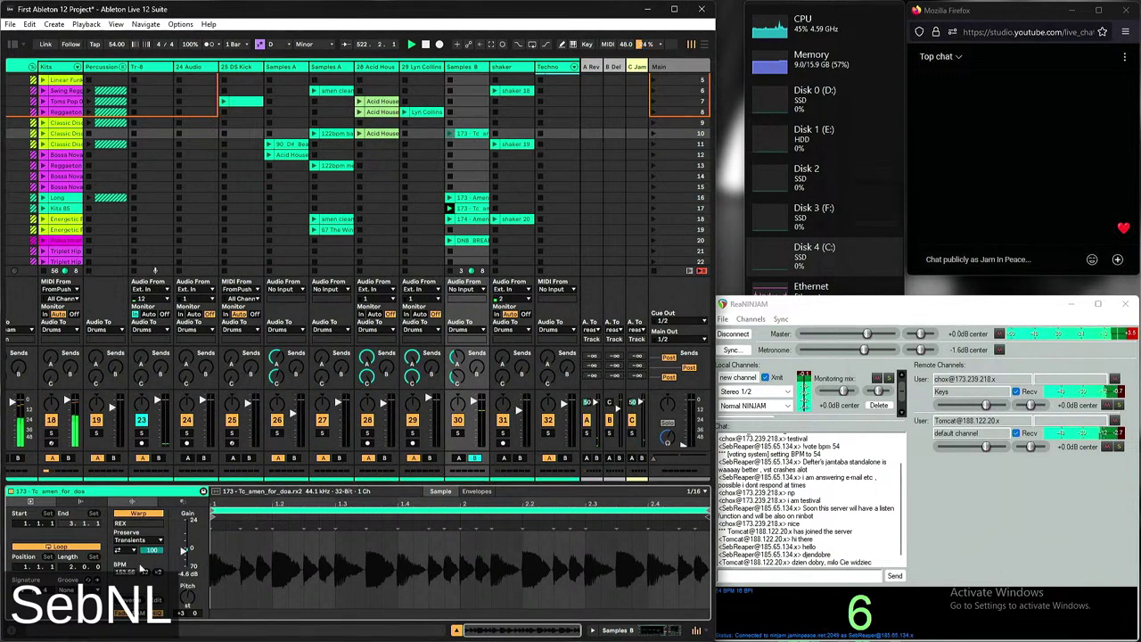
{"action": "left_click", "coordinate": [450, 133]}
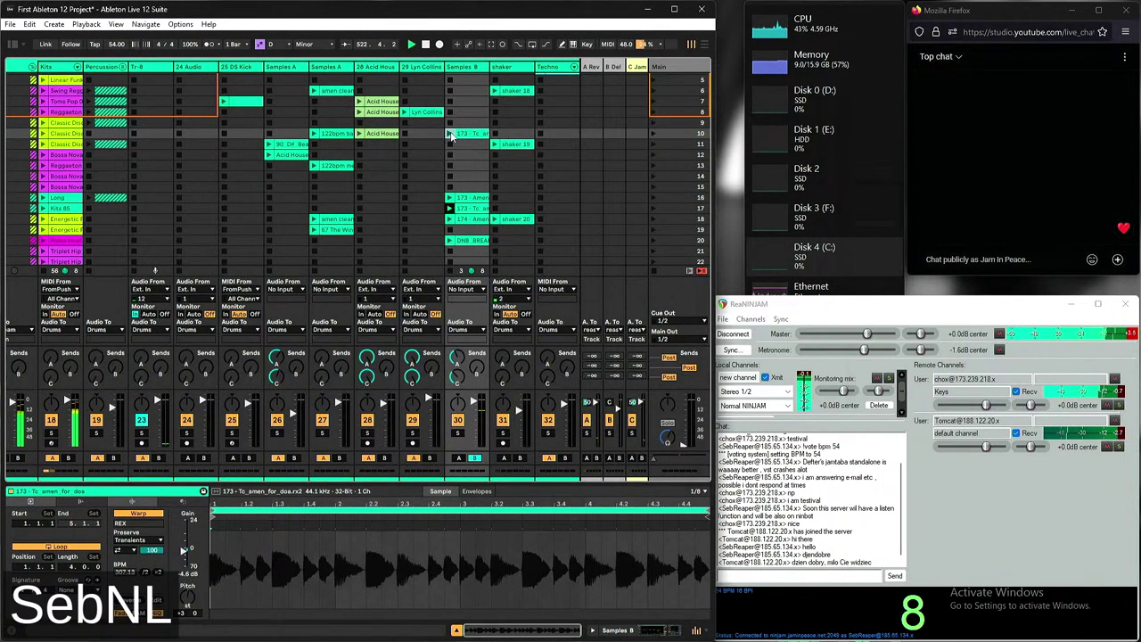
{"action": "left_click", "coordinate": [150, 578]}
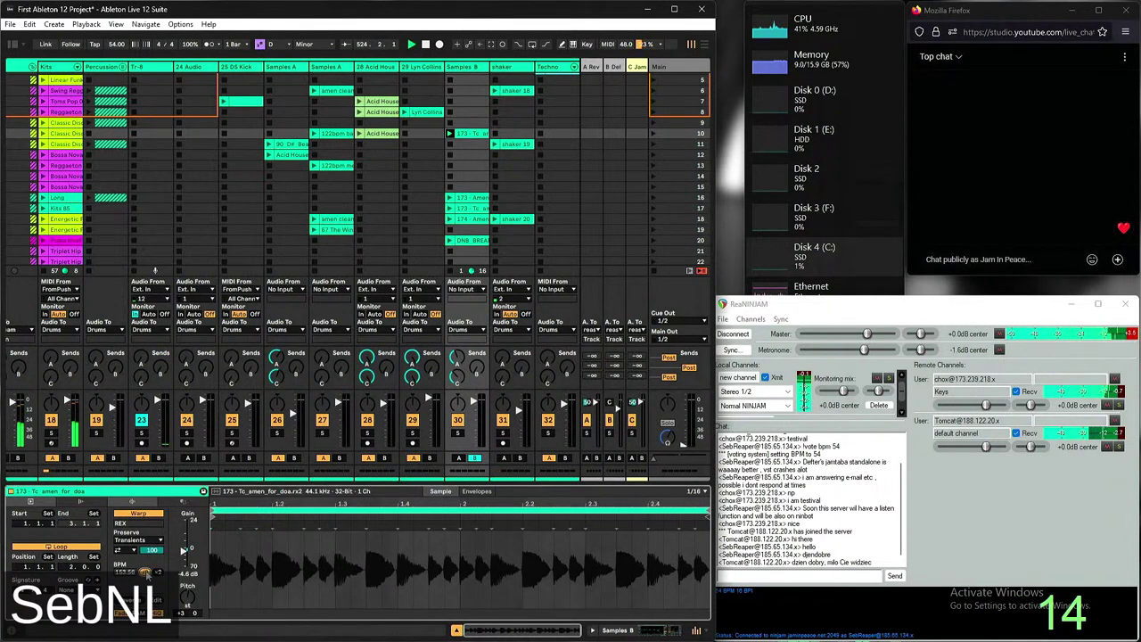
{"action": "left_click", "coordinate": [473, 138]}
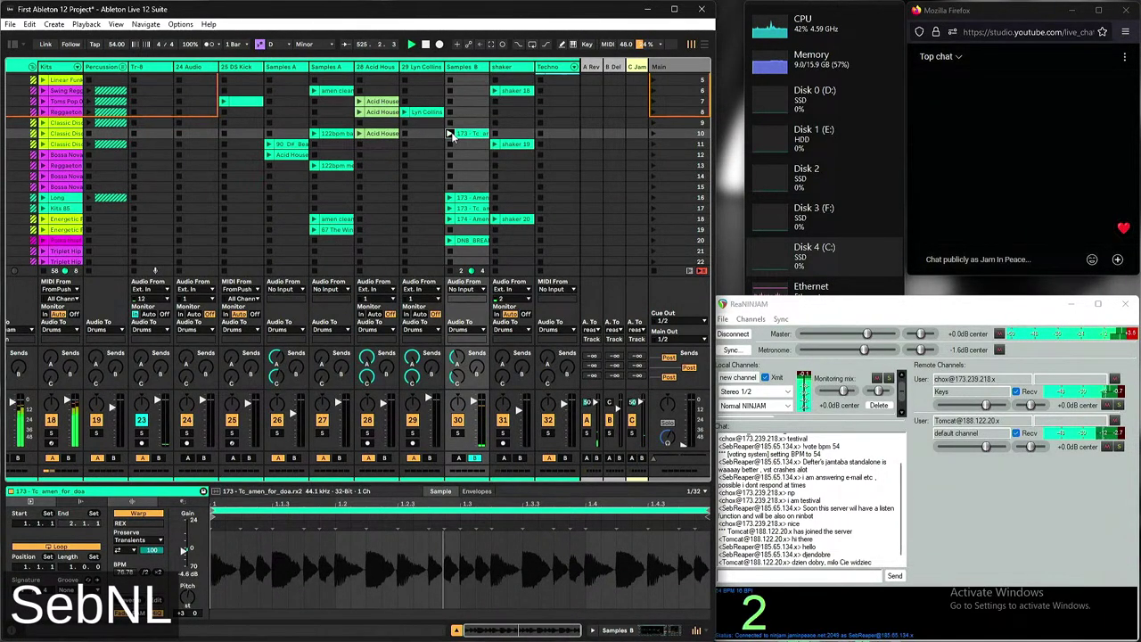
{"action": "left_click", "coordinate": [452, 134]}
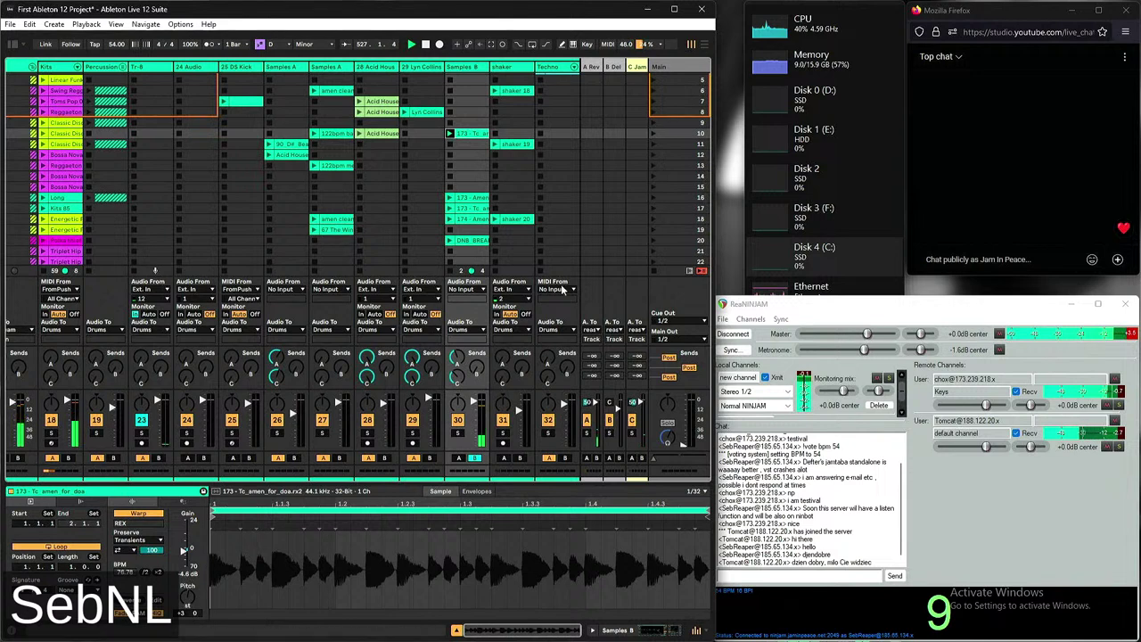
Set the Samples B send to C-Jam rev to -13.6 dB and transpose the scene 10 clip to +7 semitones
{"action": "left_click_drag", "start_coordinate": [457, 376], "coordinate": [452, 376]}
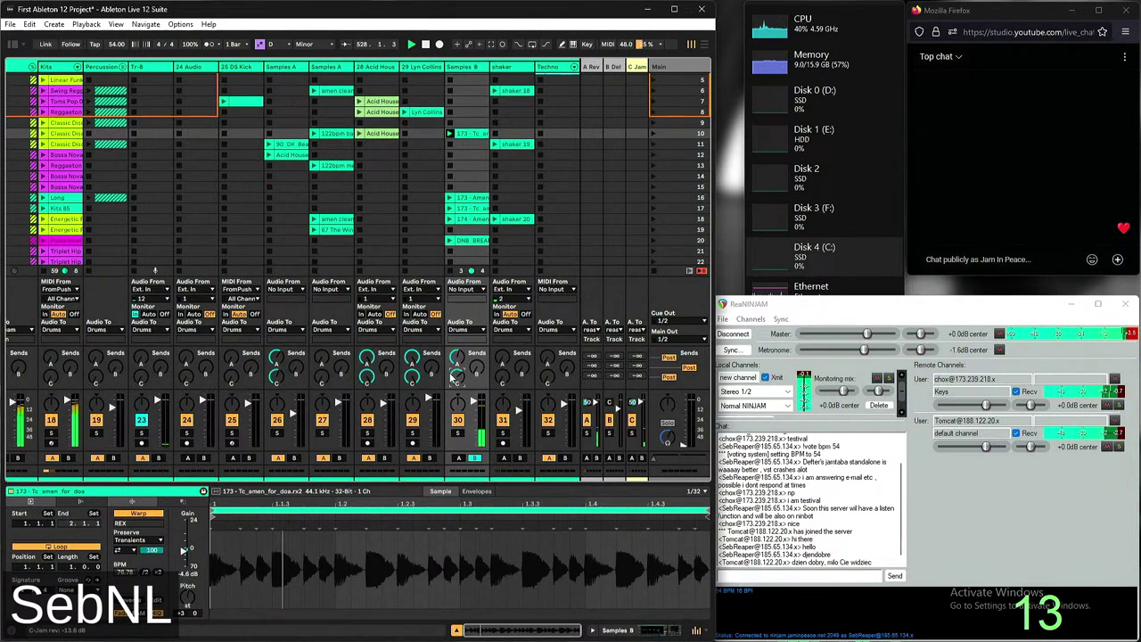
{"action": "left_click_drag", "start_coordinate": [185, 603], "coordinate": [185, 597]}
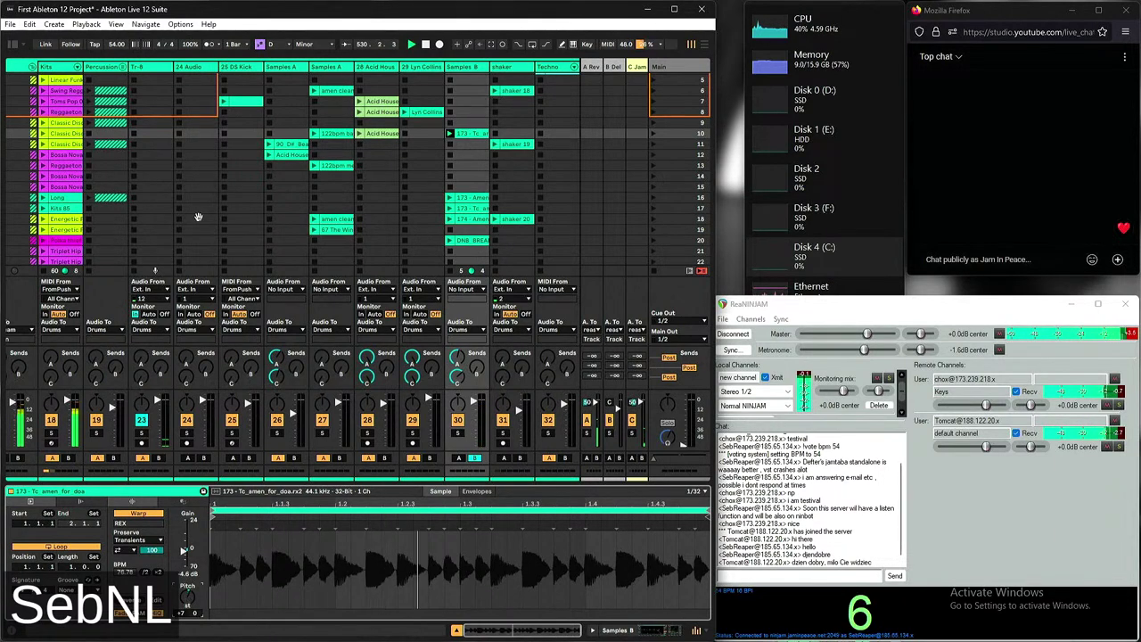
Delete the Bass Guitar 56, 58 and 59 clips from the Bass Guitar track
{"action": "scroll", "coordinate": [335, 146], "scroll_direction": "left", "scroll_amount": 4}
{"action": "scroll", "coordinate": [335, 145], "scroll_direction": "up", "scroll_amount": 3}
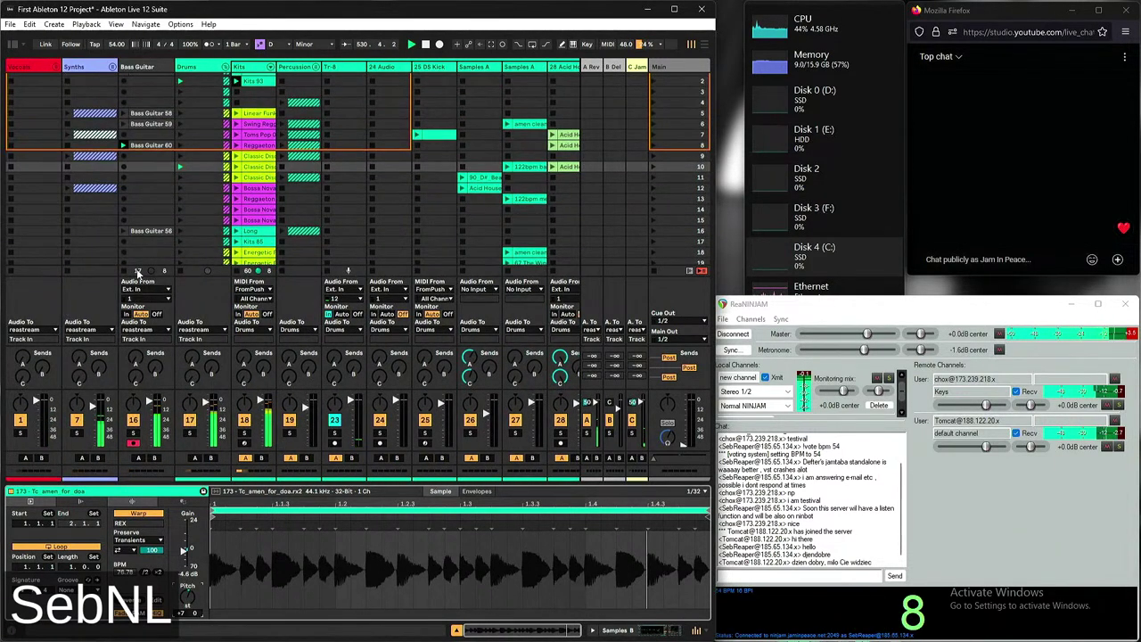
{"action": "left_click_drag", "start_coordinate": [141, 136], "coordinate": [158, 214]}
Select the Korg monologue track in the Synths group and show its device chain
{"action": "scroll", "coordinate": [502, 185], "scroll_direction": "right", "scroll_amount": 6}
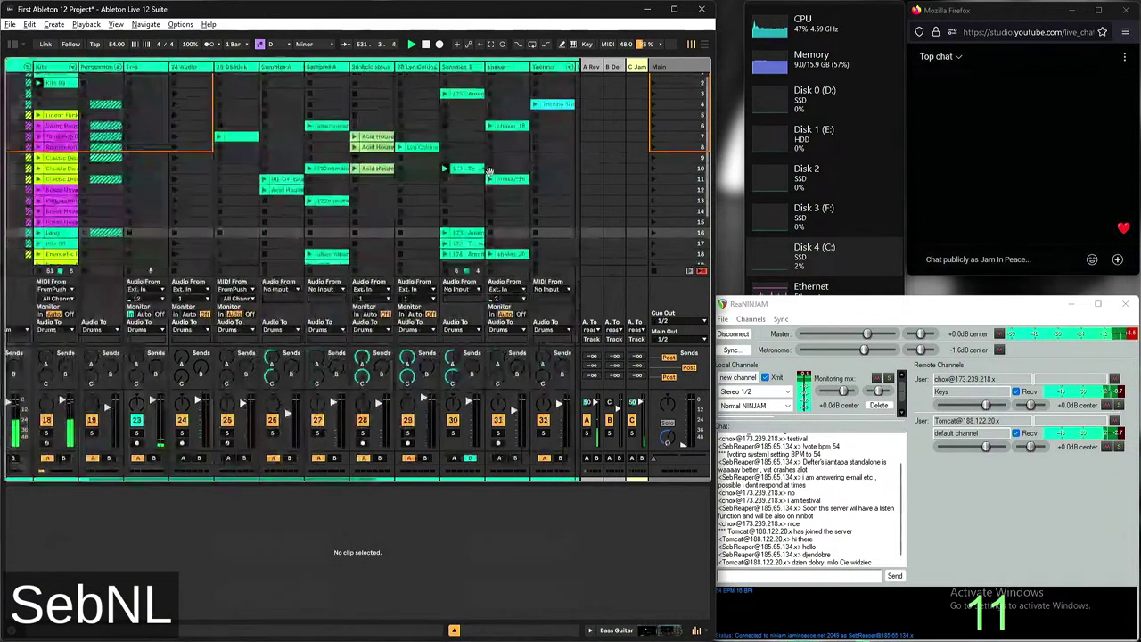
{"action": "scroll", "coordinate": [408, 161], "scroll_direction": "down", "scroll_amount": 3}
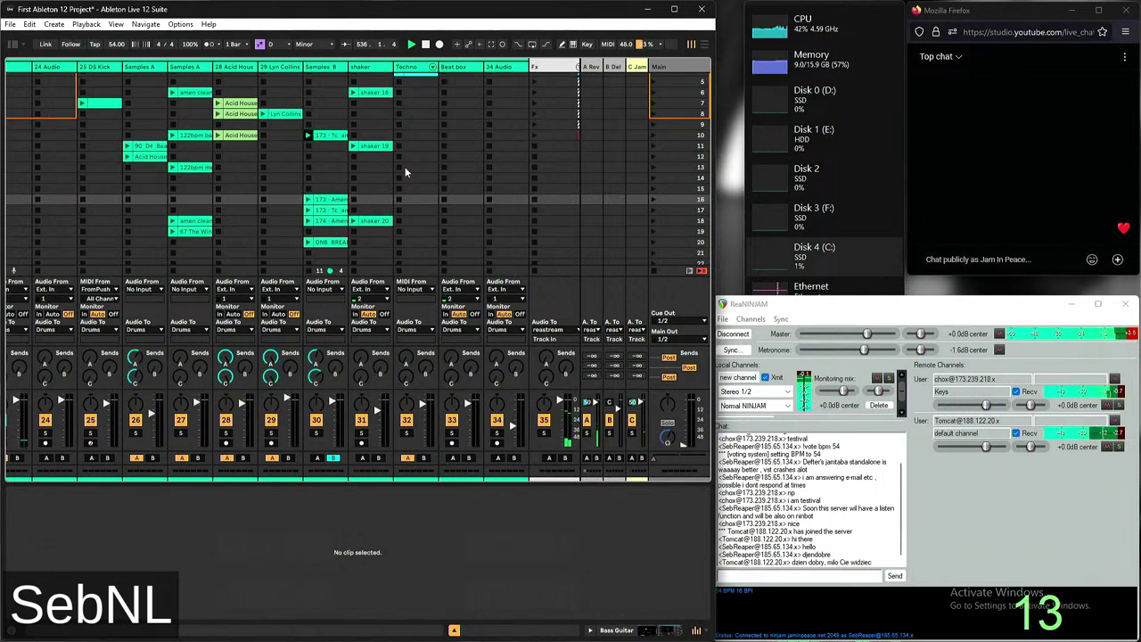
{"action": "scroll", "coordinate": [527, 237], "scroll_direction": "left", "scroll_amount": 1}
{"action": "scroll", "coordinate": [527, 238], "scroll_direction": "left", "scroll_amount": 10}
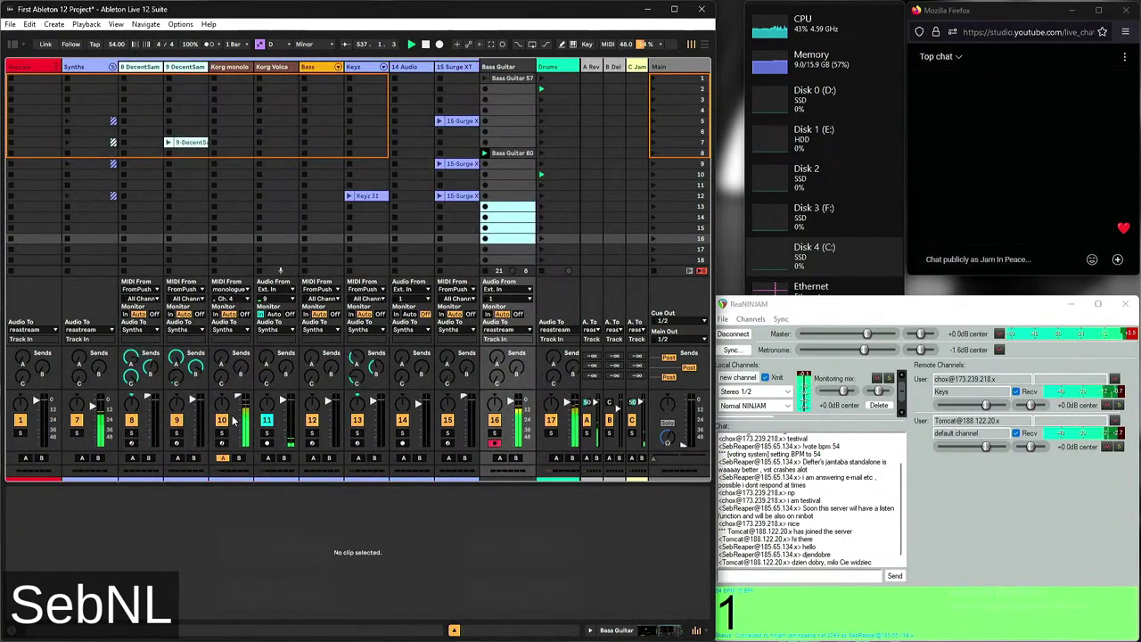
{"action": "left_click", "coordinate": [228, 67]}
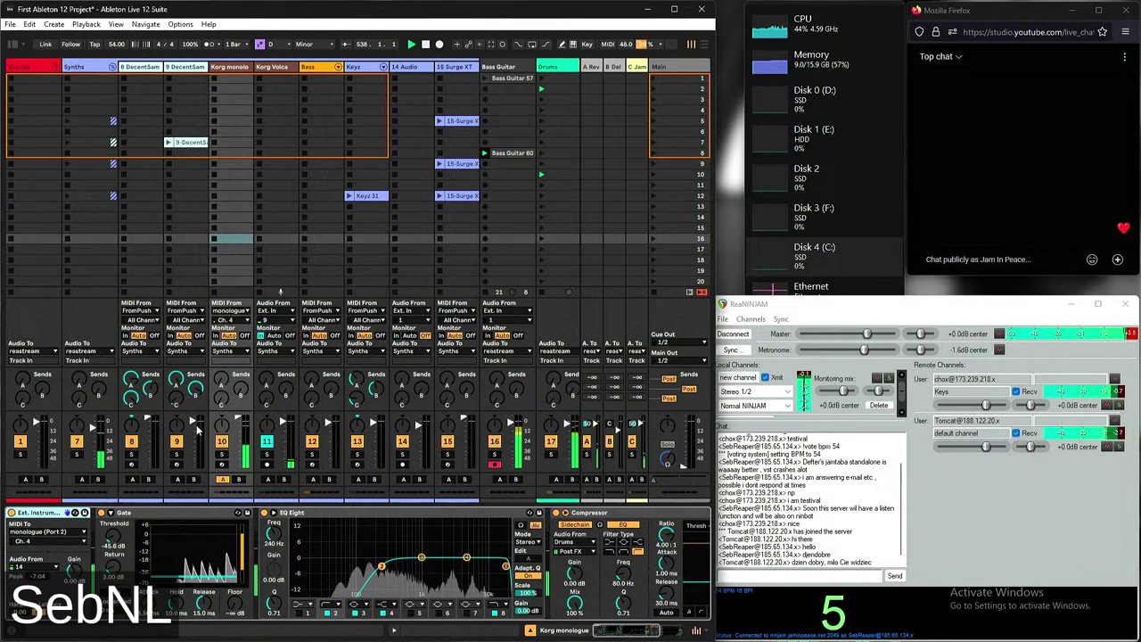
Lower the ReaNINJAM metronome level to -120.0 dB
{"action": "left_click_drag", "start_coordinate": [863, 350], "coordinate": [801, 349]}
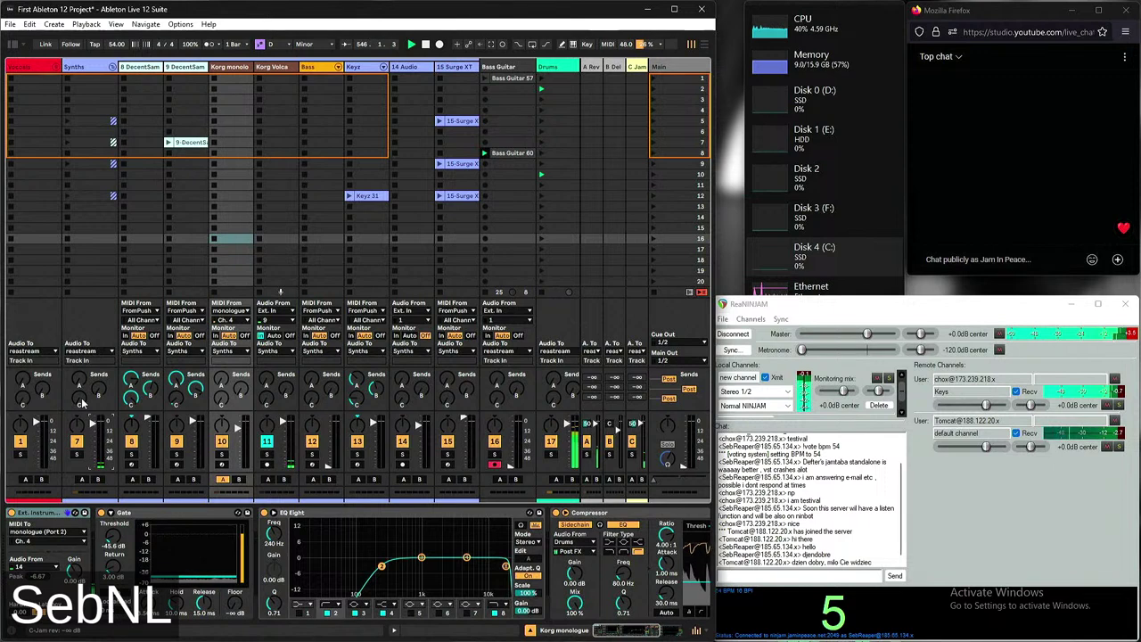
{"action": "left_click", "coordinate": [1131, 524]}
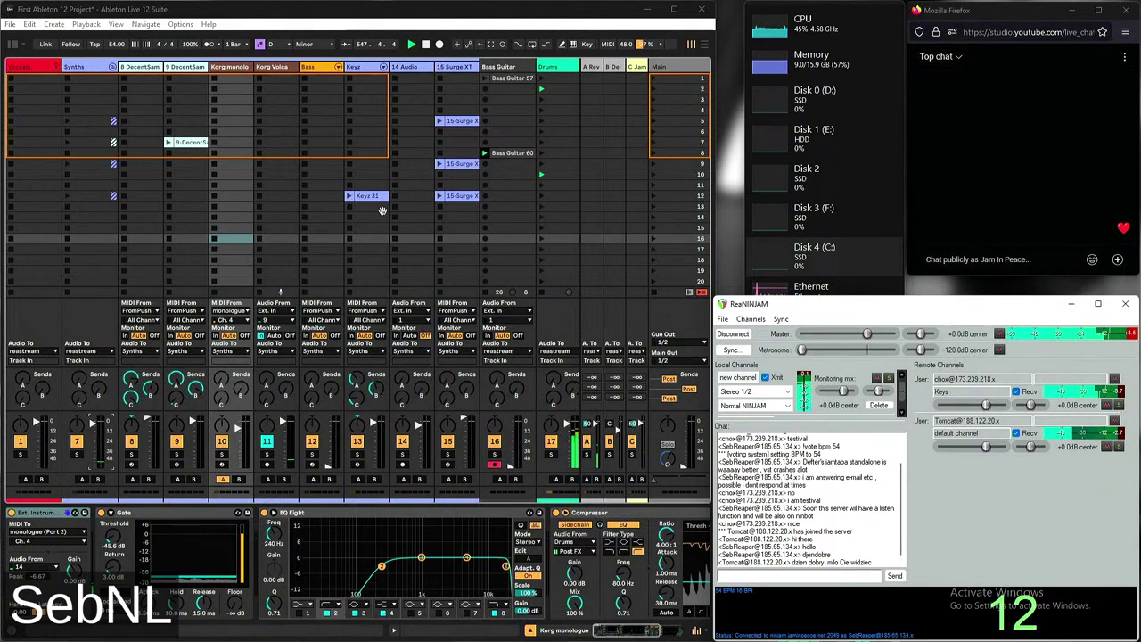
Return to Ableton Live and disarm the Bass Guitar track for recording
{"action": "left_click", "coordinate": [489, 197]}
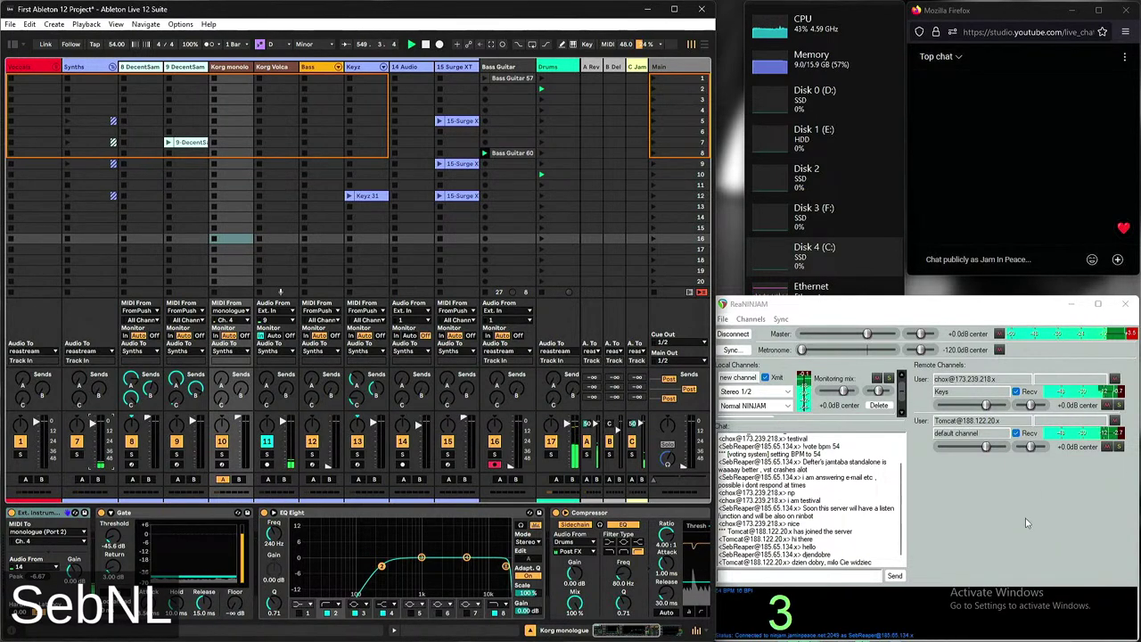
{"action": "scroll", "coordinate": [460, 173], "scroll_direction": "right", "scroll_amount": 5}
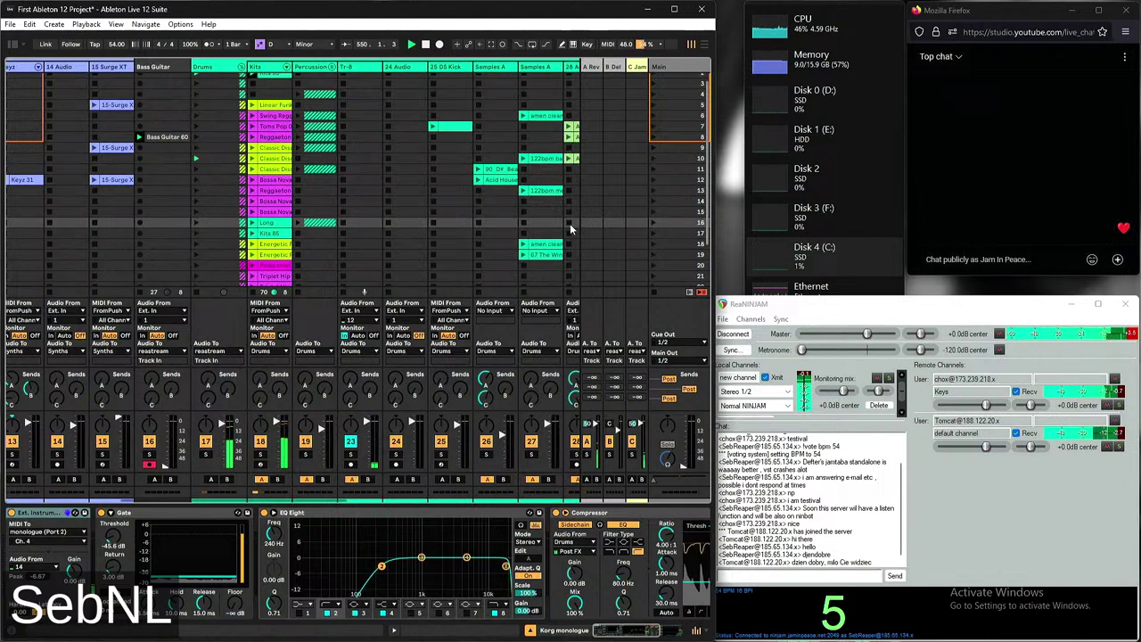
{"action": "scroll", "coordinate": [499, 205], "scroll_direction": "up", "scroll_amount": 2}
{"action": "scroll", "coordinate": [473, 187], "scroll_direction": "left", "scroll_amount": 2}
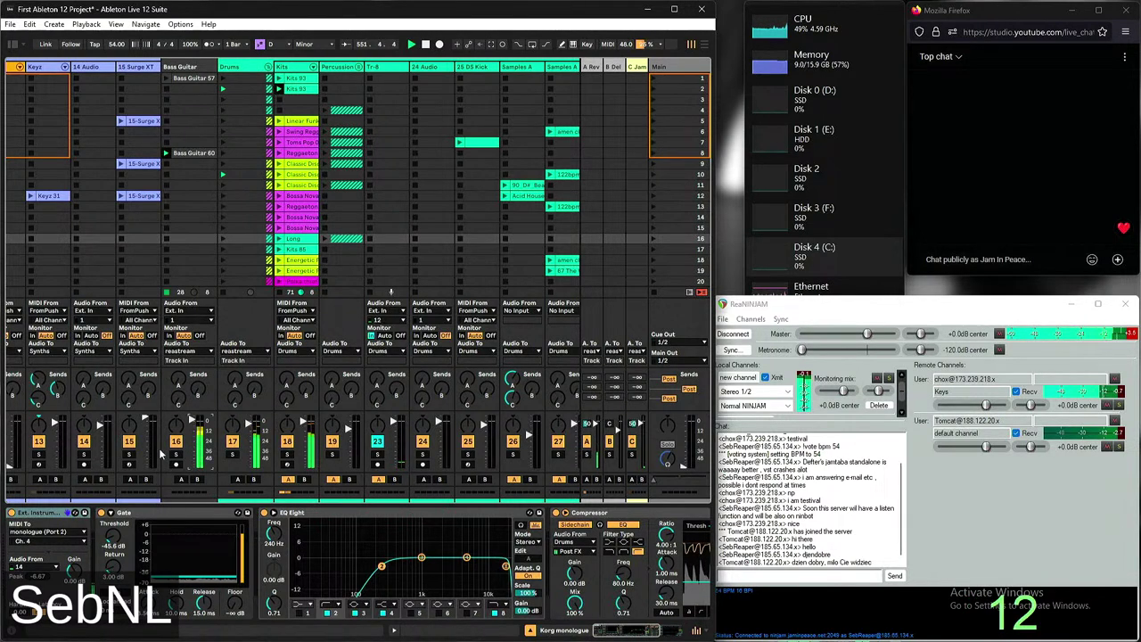
Copy the 174 - Amen_donny clip in the Samples B track from scene 18 to scene 11 and launch the copy
{"action": "scroll", "coordinate": [460, 178], "scroll_direction": "right", "scroll_amount": 5}
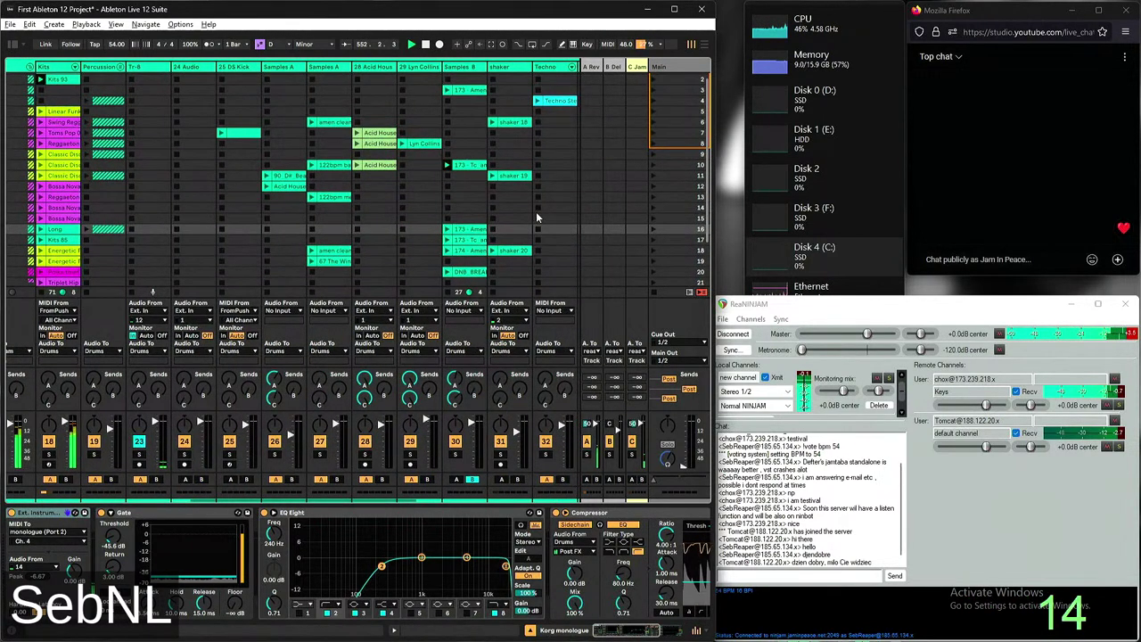
{"action": "left_click", "coordinate": [466, 250]}
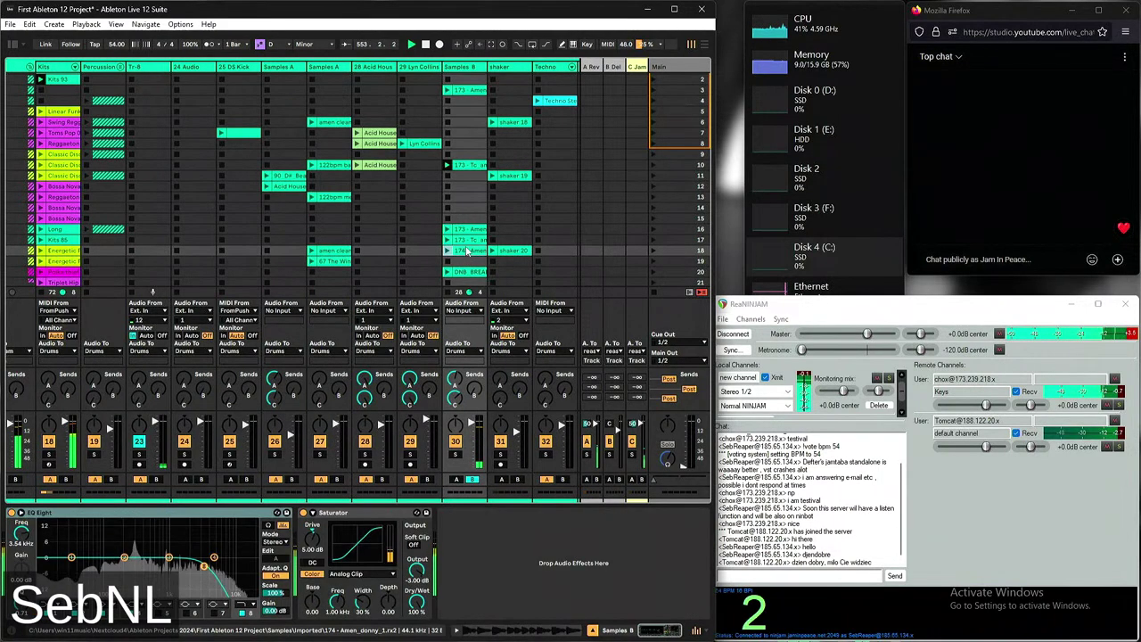
{"action": "left_click_drag", "start_coordinate": [466, 251], "coordinate": [459, 175]}
{"action": "double_click", "coordinate": [458, 176]}
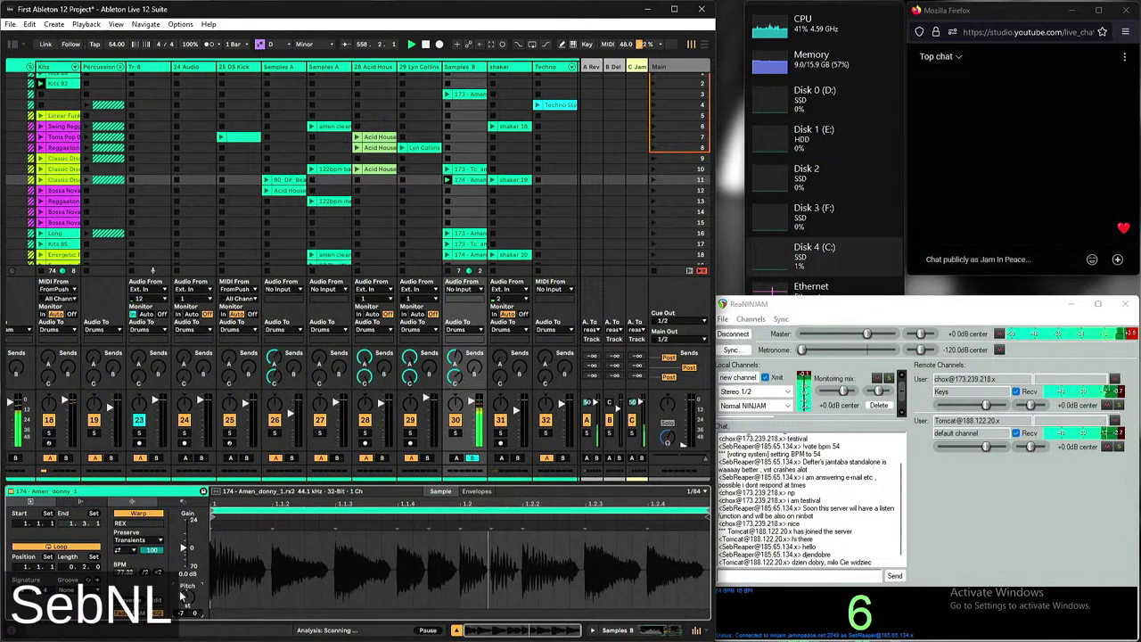
Transpose the scene 11 Amen_donny clip to +2 semitones, halve its clip tempo twice and relaunch it
{"action": "key", "text": "plus"}
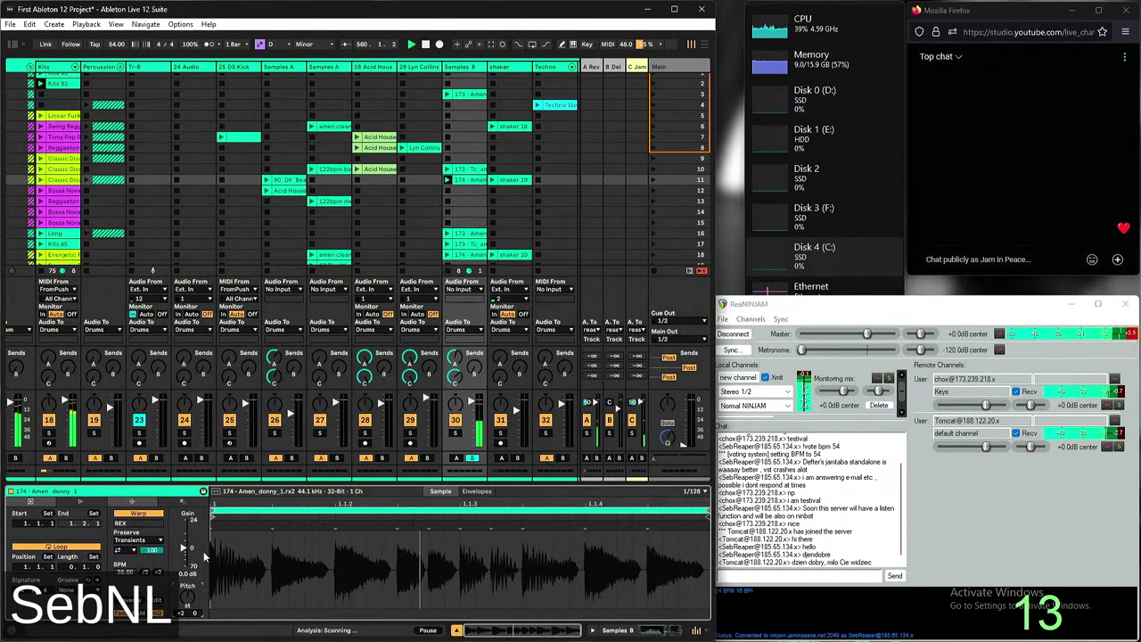
{"action": "scroll", "coordinate": [214, 548], "scroll_direction": "up", "scroll_amount": 1}
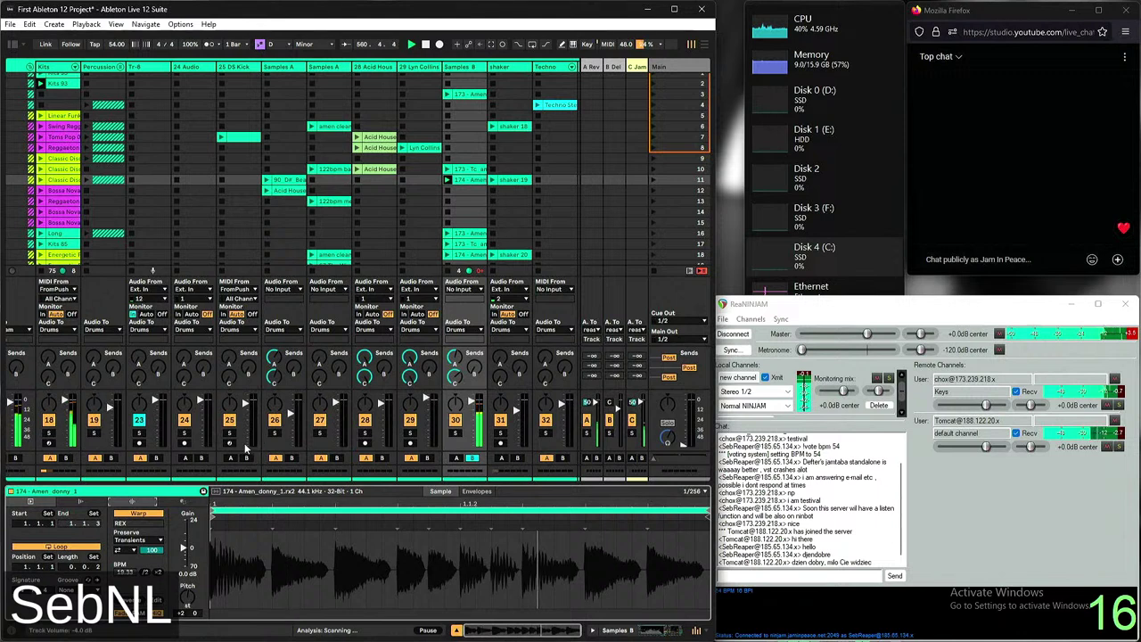
{"action": "left_click", "coordinate": [448, 181]}
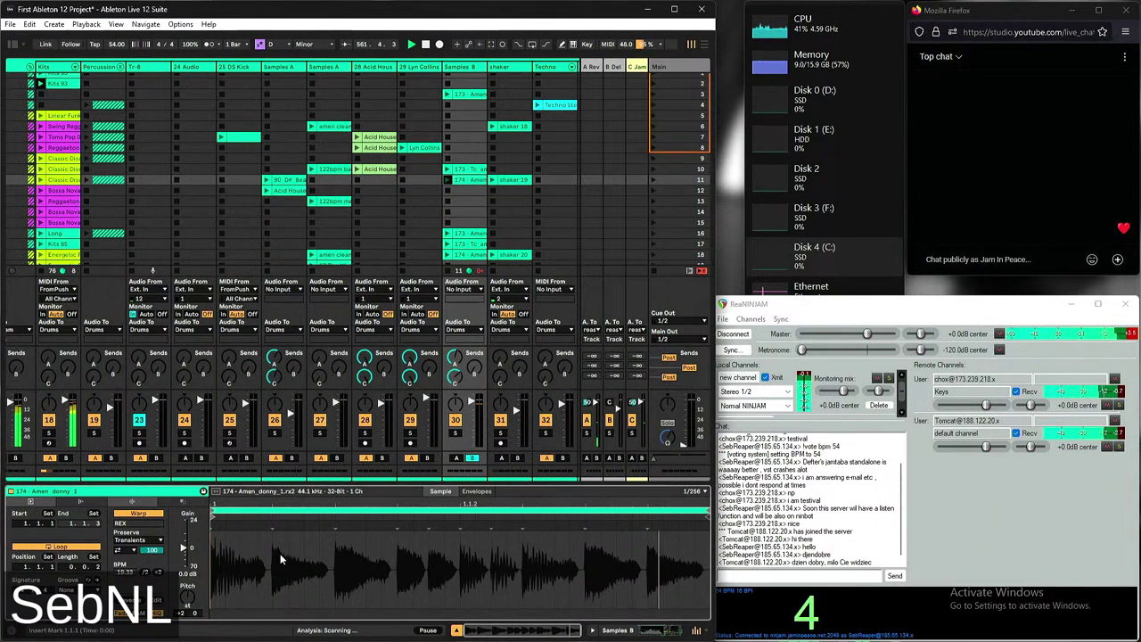
{"action": "left_click_drag", "start_coordinate": [287, 533], "coordinate": [291, 526]}
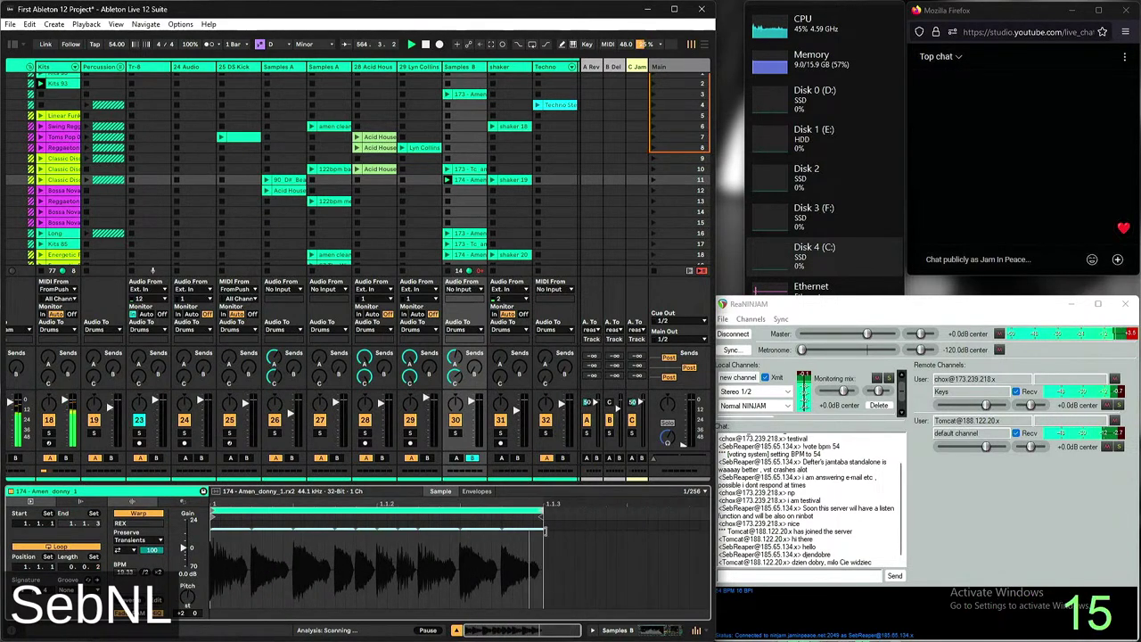
Set the pitch of the scene 11 Amen_donny clip to +6 semitones, trying +36 along the way
{"action": "left_click", "coordinate": [461, 183]}
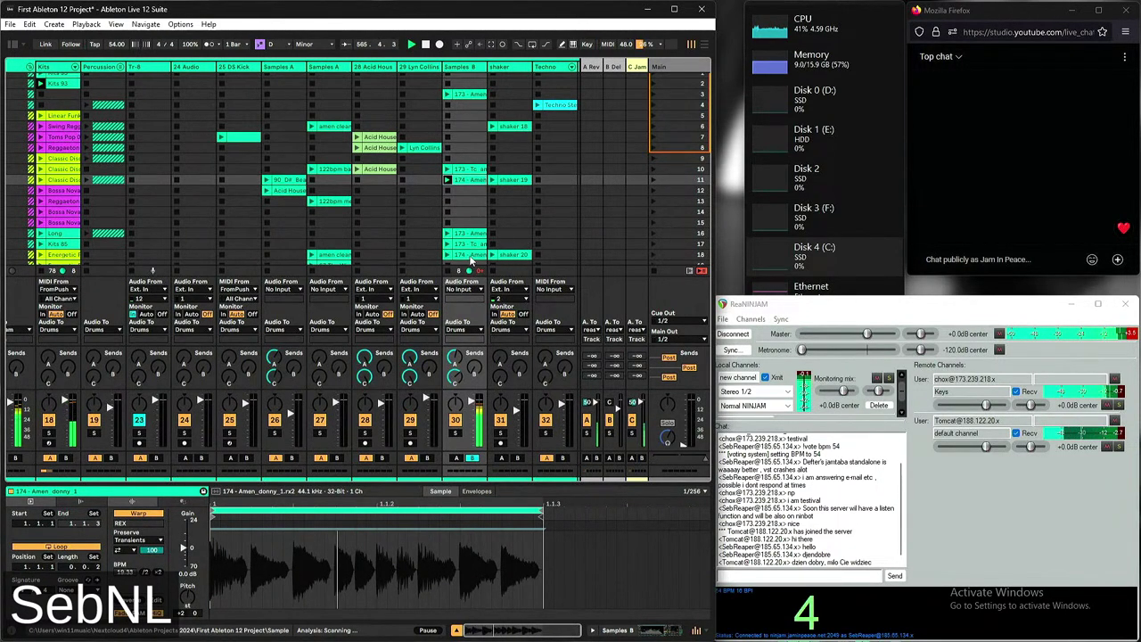
{"action": "left_click", "coordinate": [260, 553]}
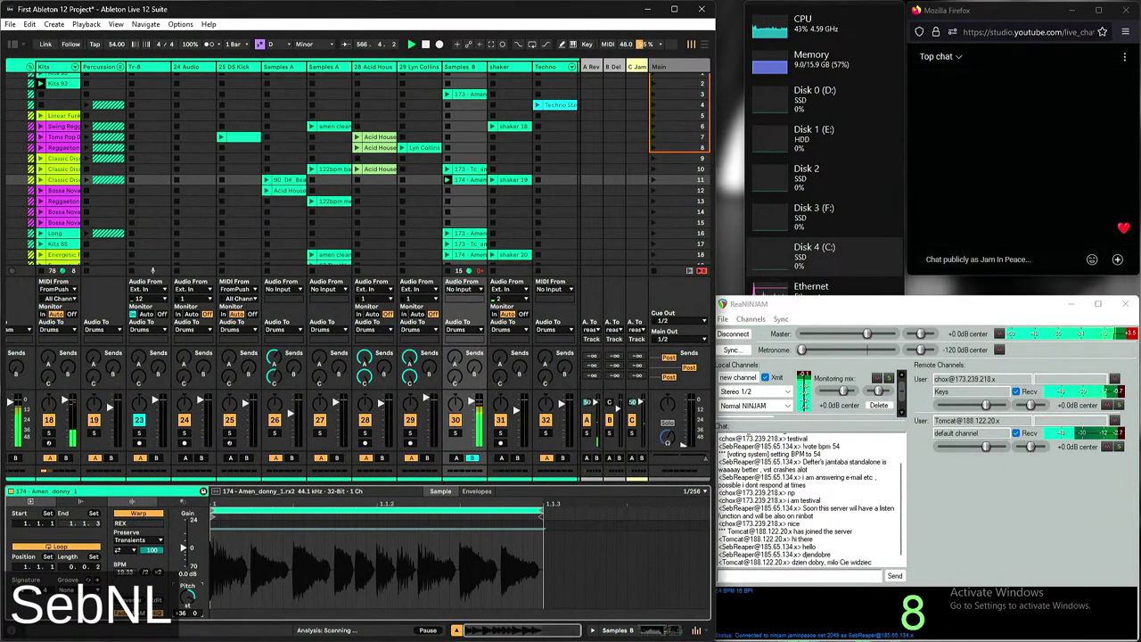
{"action": "left_click", "coordinate": [207, 567]}
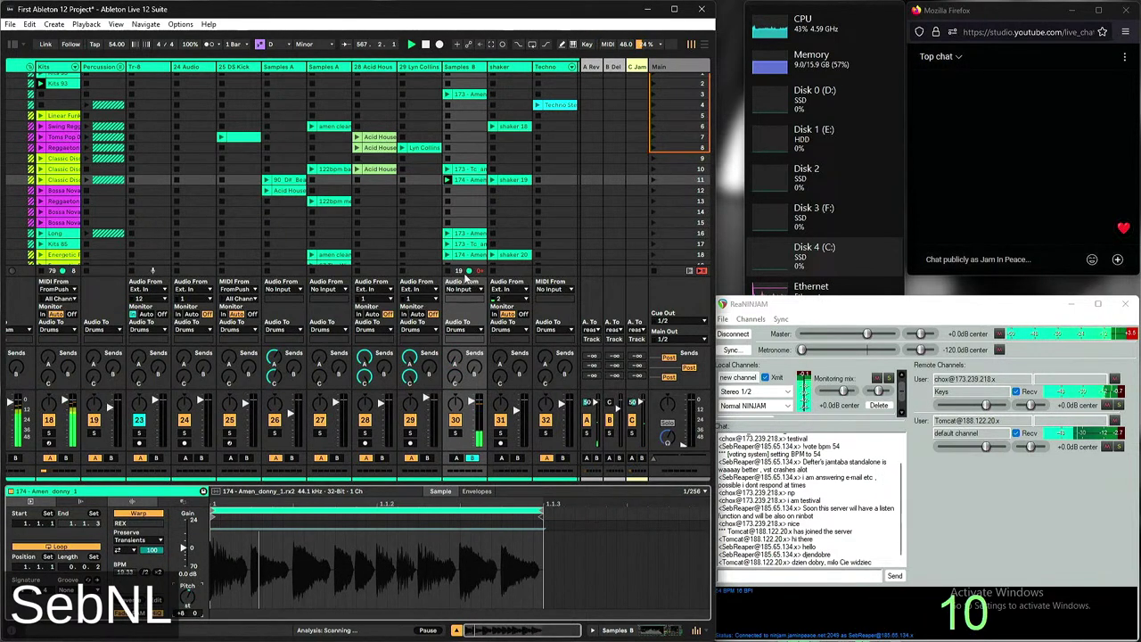
{"action": "left_click_drag", "start_coordinate": [208, 568], "coordinate": [457, 249]}
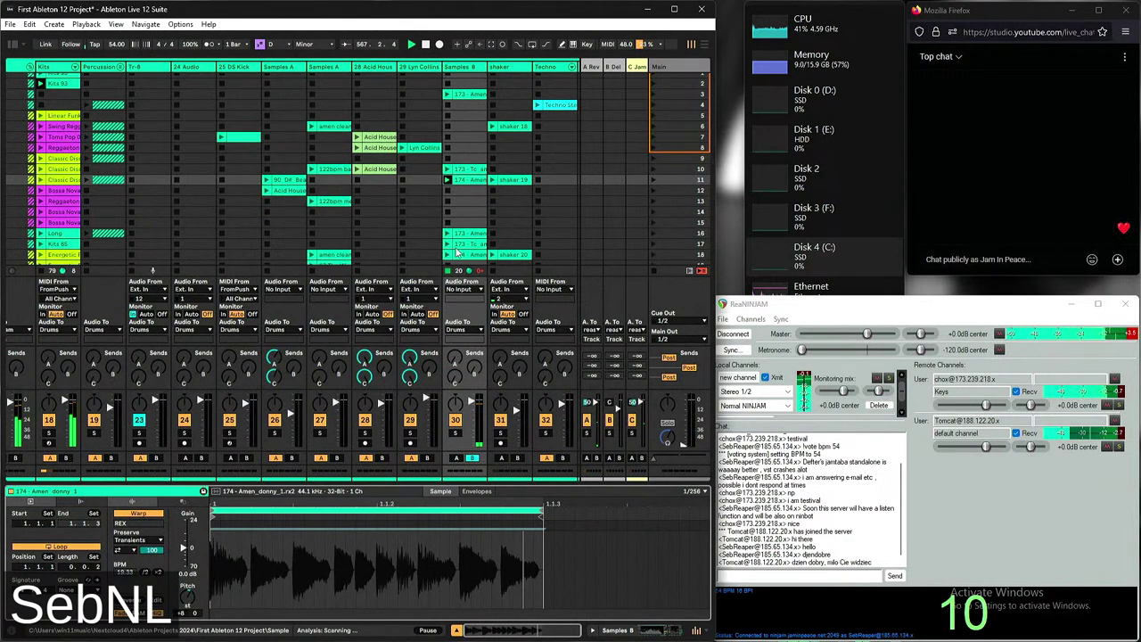
Audition the 173 - Tc_amen_for_doa clip in Samples B and switch playback to 173 - Amen_4th_gen-02 in scene 16
{"action": "left_click", "coordinate": [452, 245]}
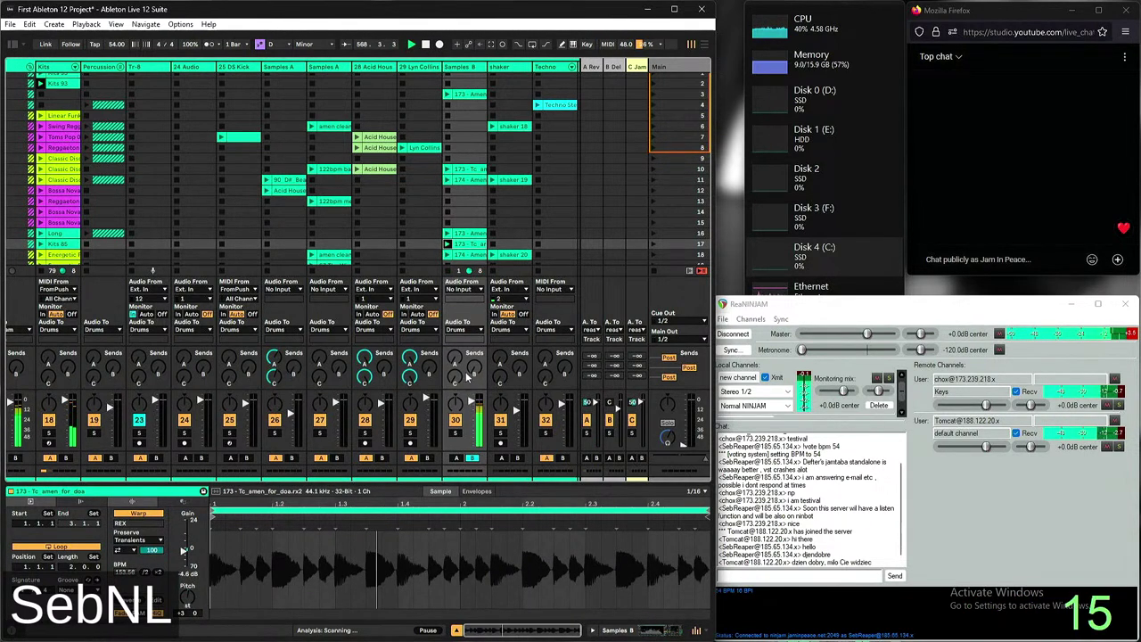
{"action": "left_click", "coordinate": [448, 234]}
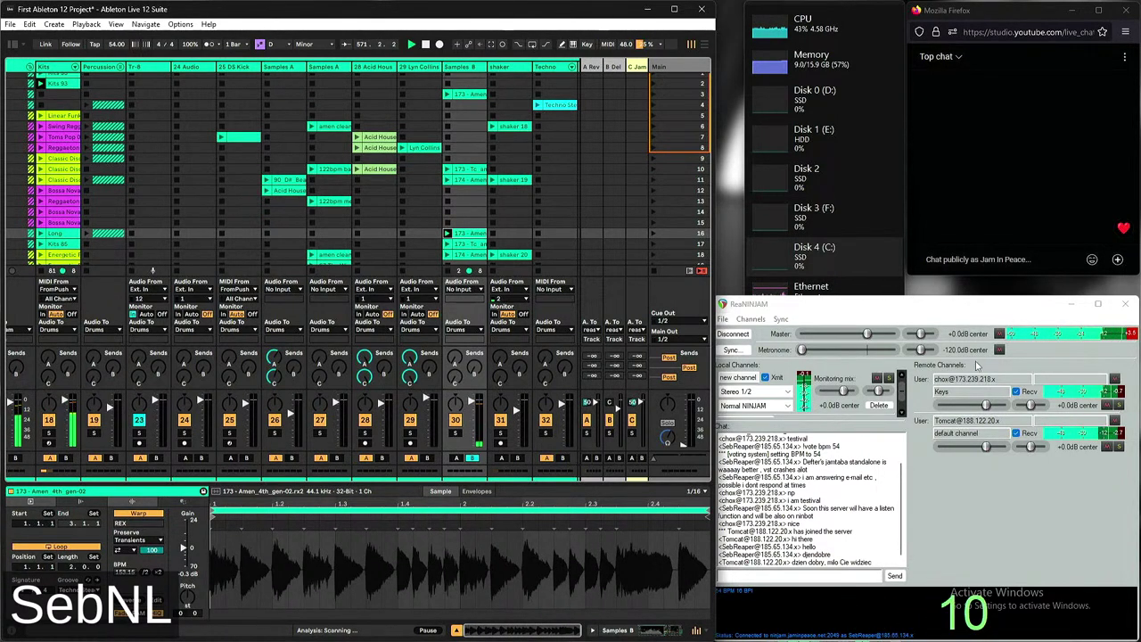
{"action": "left_click", "coordinate": [1106, 447]}
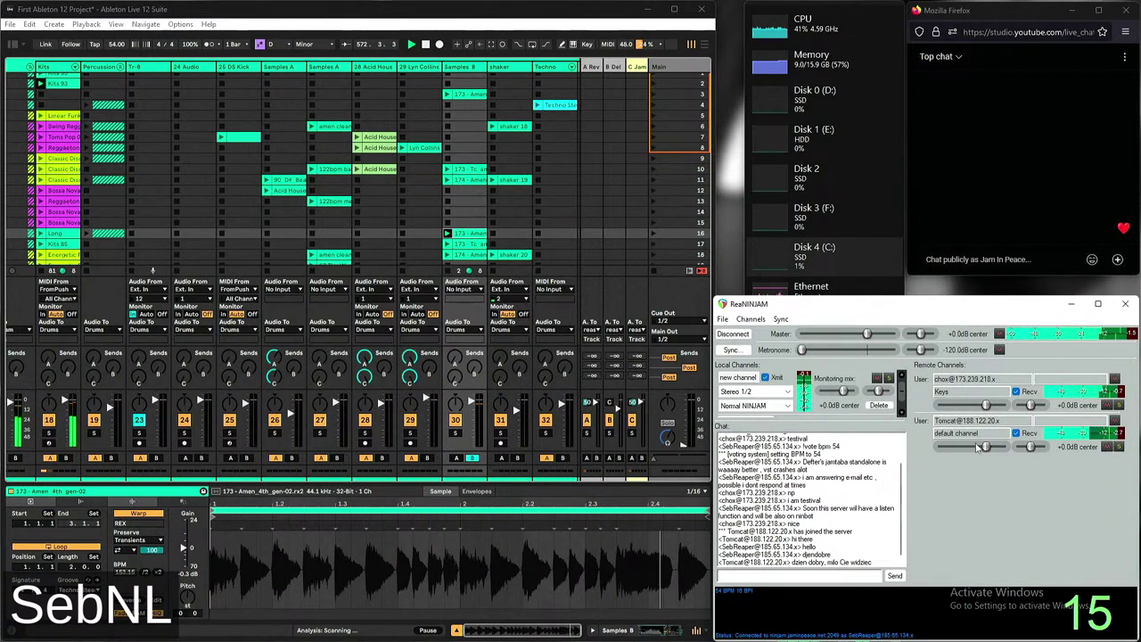
{"action": "scroll", "coordinate": [402, 179], "scroll_direction": "left", "scroll_amount": 6}
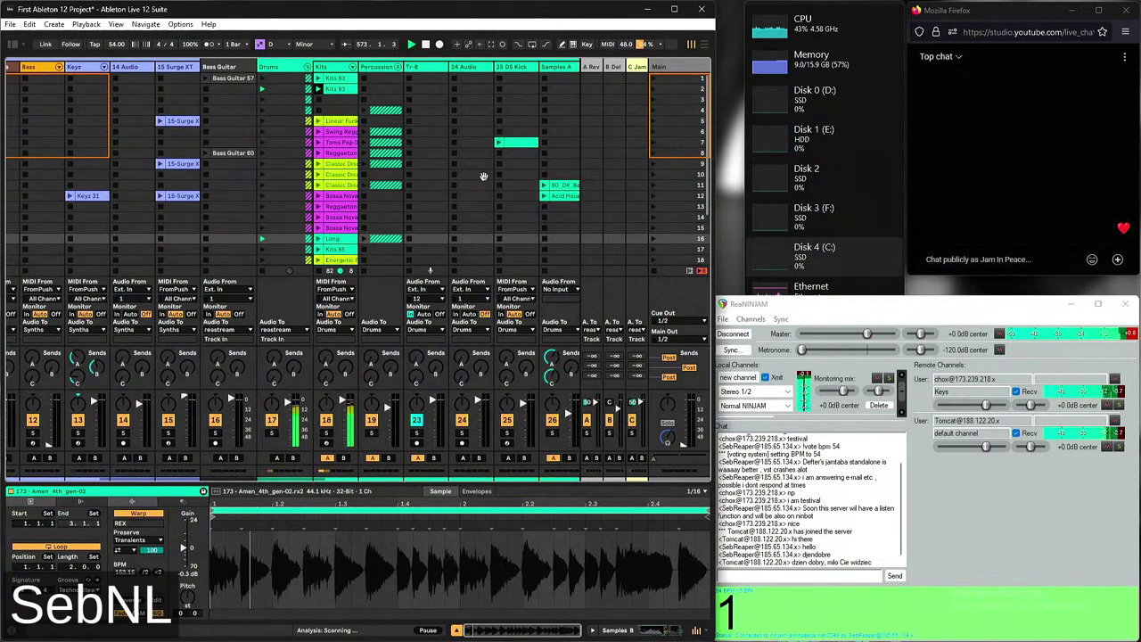
{"action": "scroll", "coordinate": [479, 167], "scroll_direction": "right", "scroll_amount": 10}
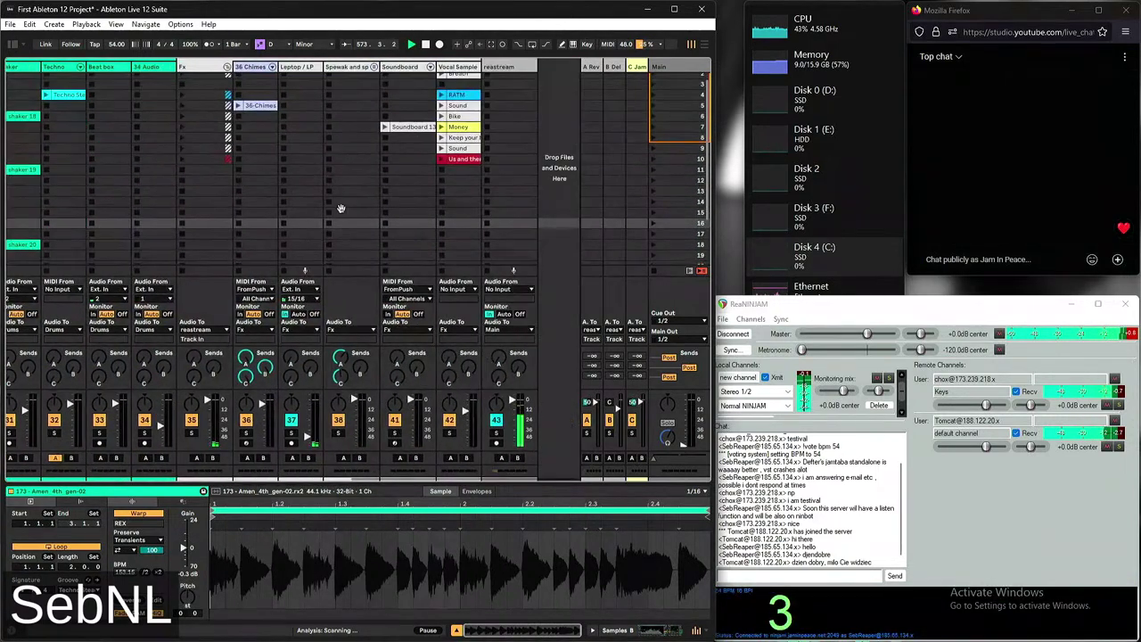
{"action": "mouse_move", "coordinate": [802, 350]}
{"action": "left_mouse_down"}
{"action": "mouse_move", "coordinate": [879, 352]}
{"action": "mouse_move", "coordinate": [798, 351]}
{"action": "left_mouse_up"}
{"action": "scroll", "coordinate": [289, 172], "scroll_direction": "left", "scroll_amount": 6}
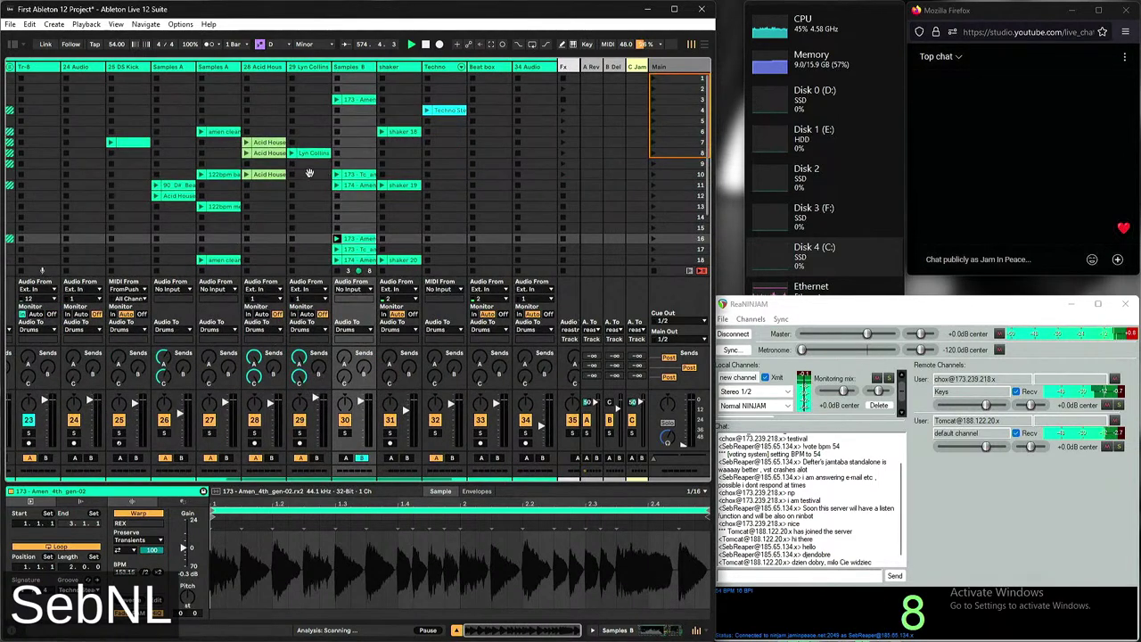
{"action": "scroll", "coordinate": [310, 172], "scroll_direction": "left", "scroll_amount": 5}
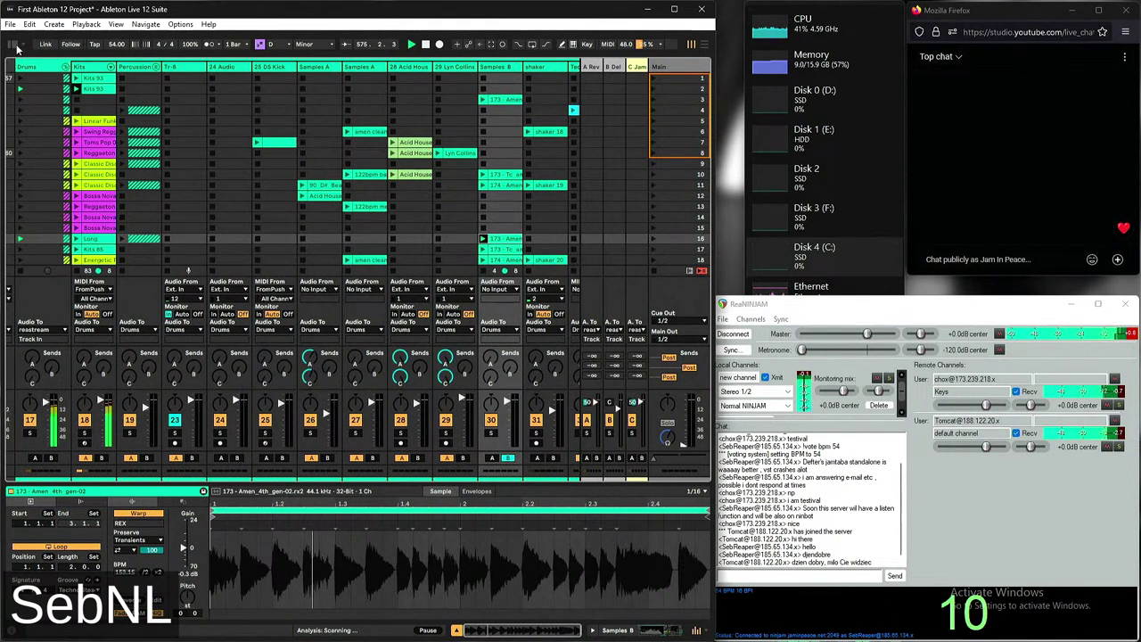
Search the library browser for "ma man.wave", clear the search and close the browser
{"action": "left_click", "coordinate": [14, 48]}
{"action": "left_click", "coordinate": [34, 88]}
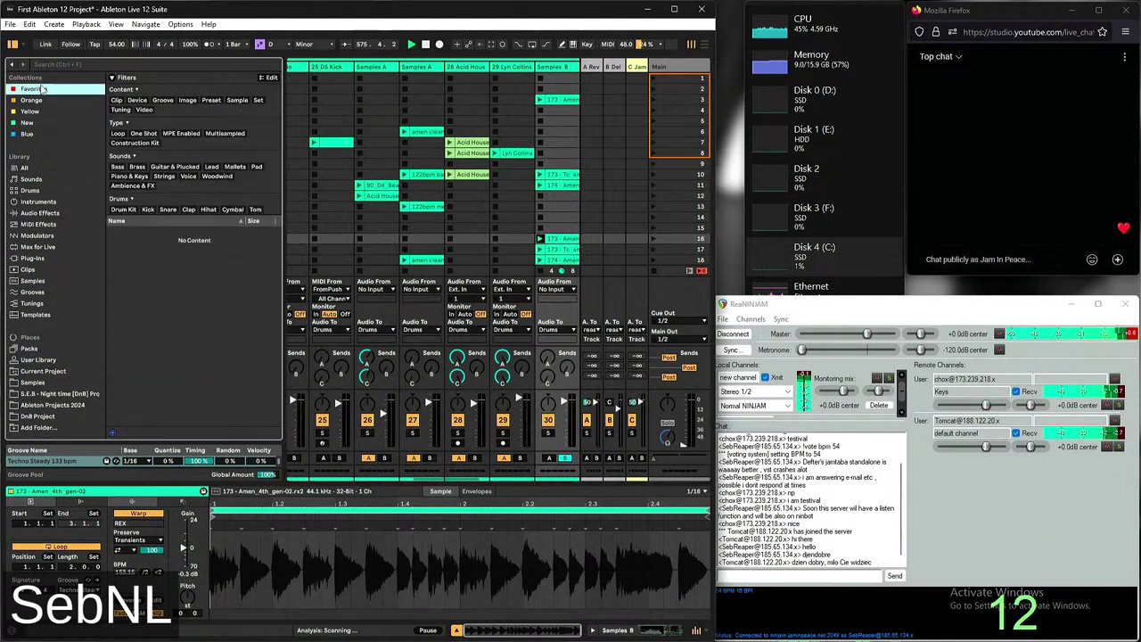
{"action": "scroll", "coordinate": [233, 257], "scroll_direction": "down", "scroll_amount": 2}
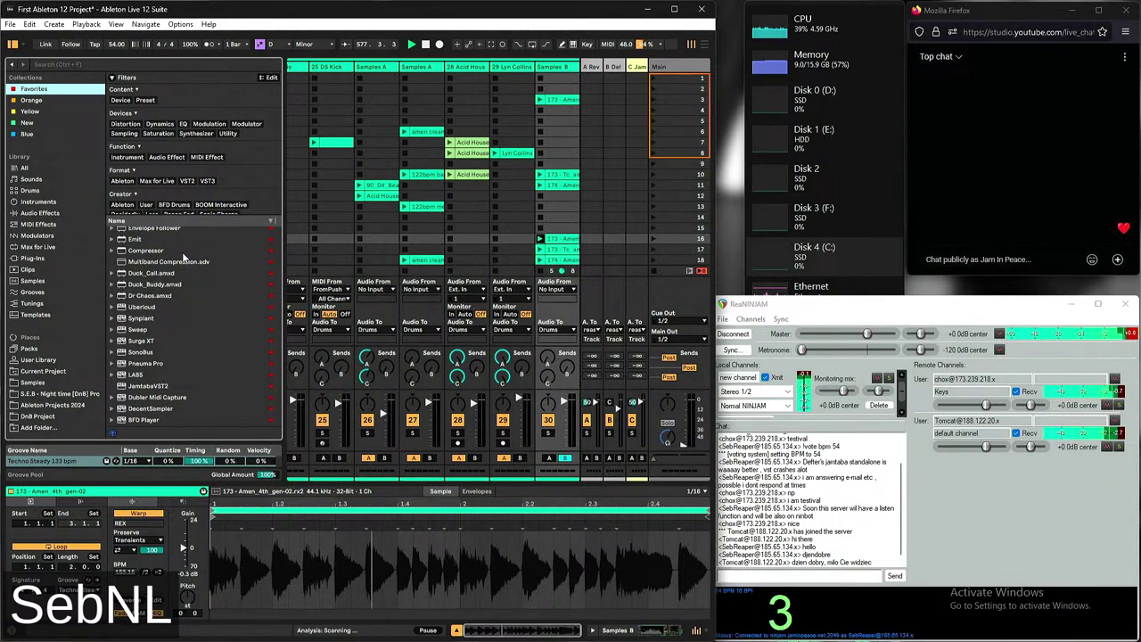
{"action": "type", "text": "ma man"}
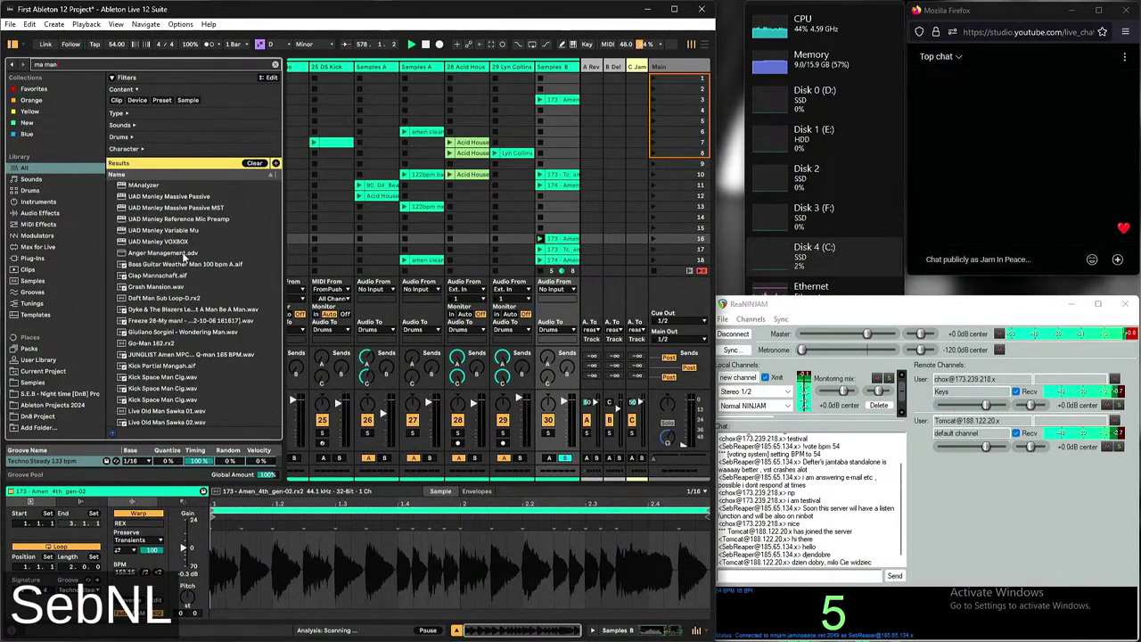
{"action": "type", "text": ".wav"}
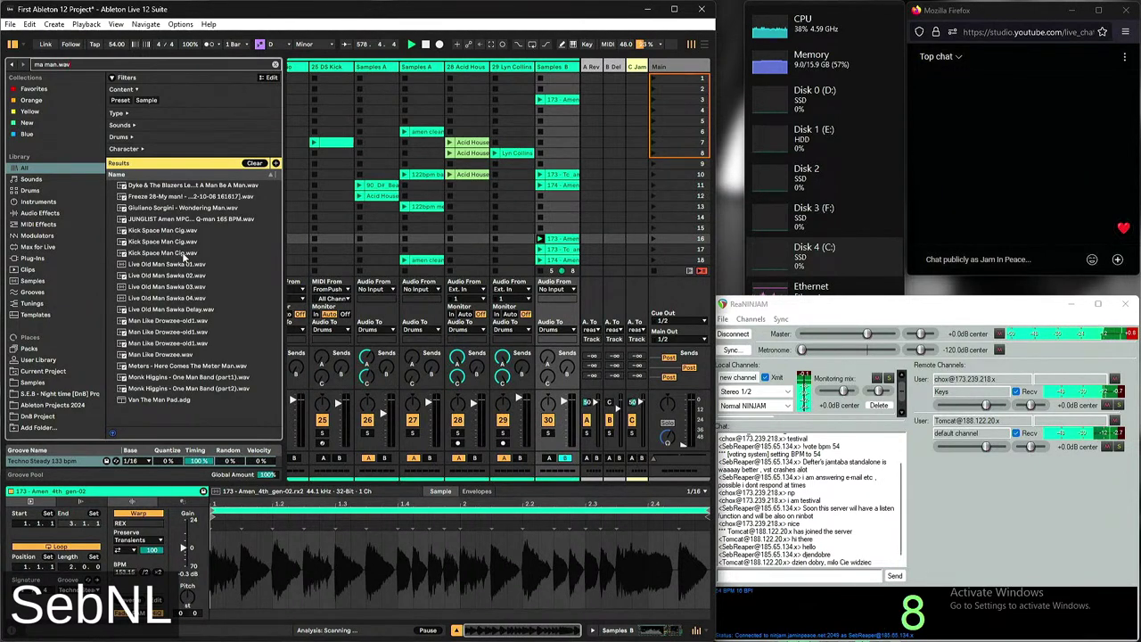
{"action": "type", "text": "e"}
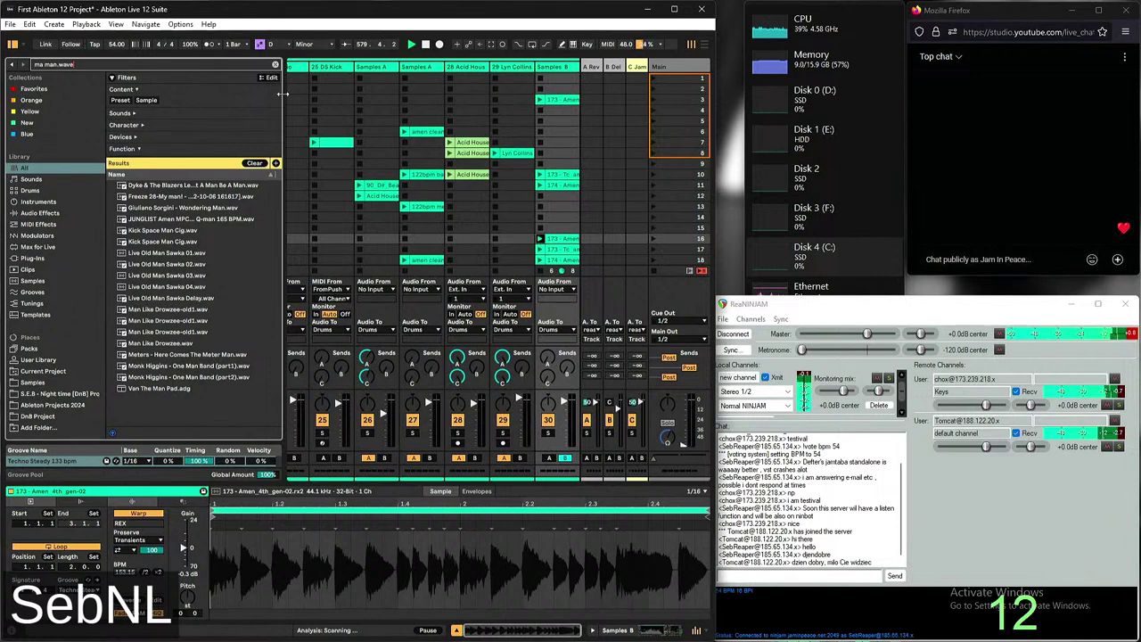
{"action": "left_click", "coordinate": [274, 64]}
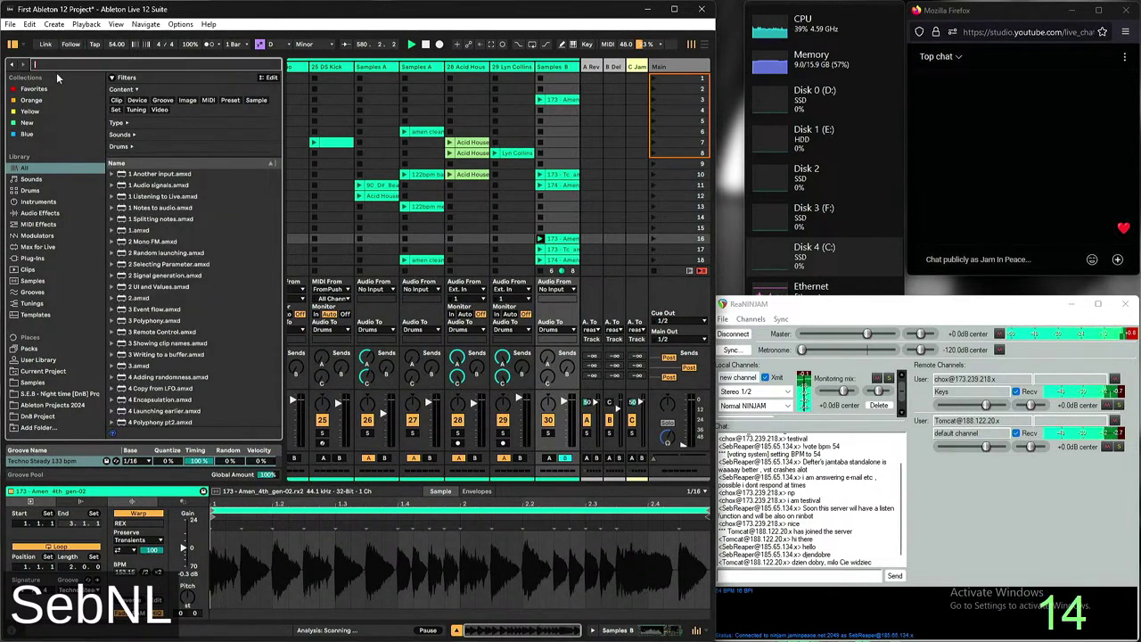
{"action": "left_click", "coordinate": [12, 45]}
Switch to the Remote Desktop session and bring up FreeTube
{"action": "scroll", "coordinate": [334, 417], "scroll_direction": "right", "scroll_amount": 10}
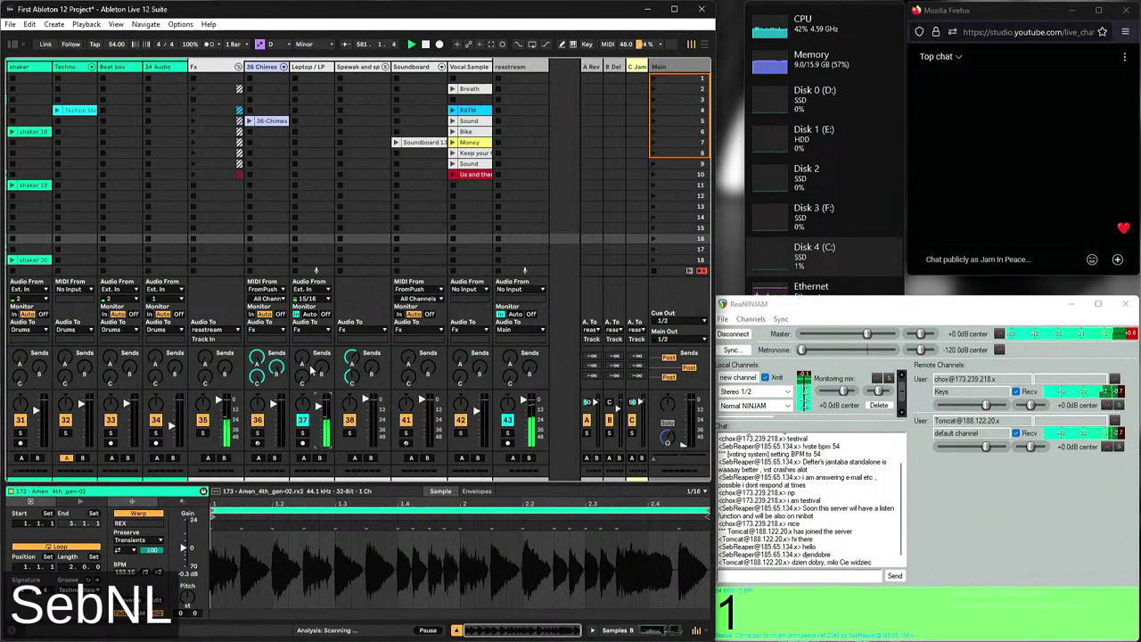
{"action": "key", "text": "alt+Tab"}
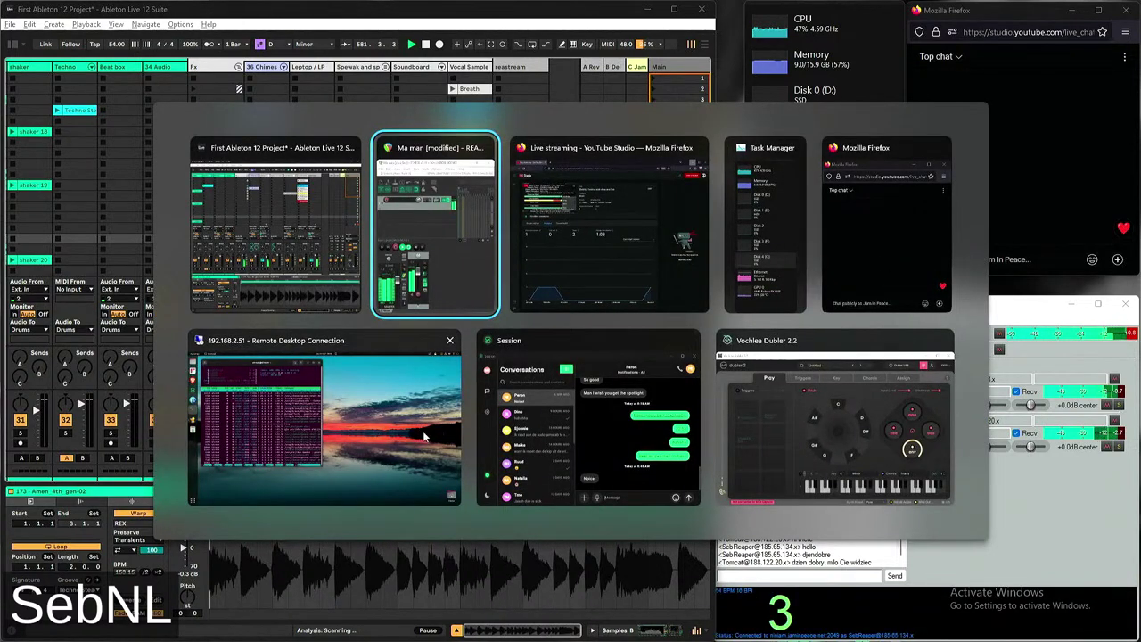
{"action": "left_click", "coordinate": [337, 373]}
{"action": "left_click", "coordinate": [21, 80]}
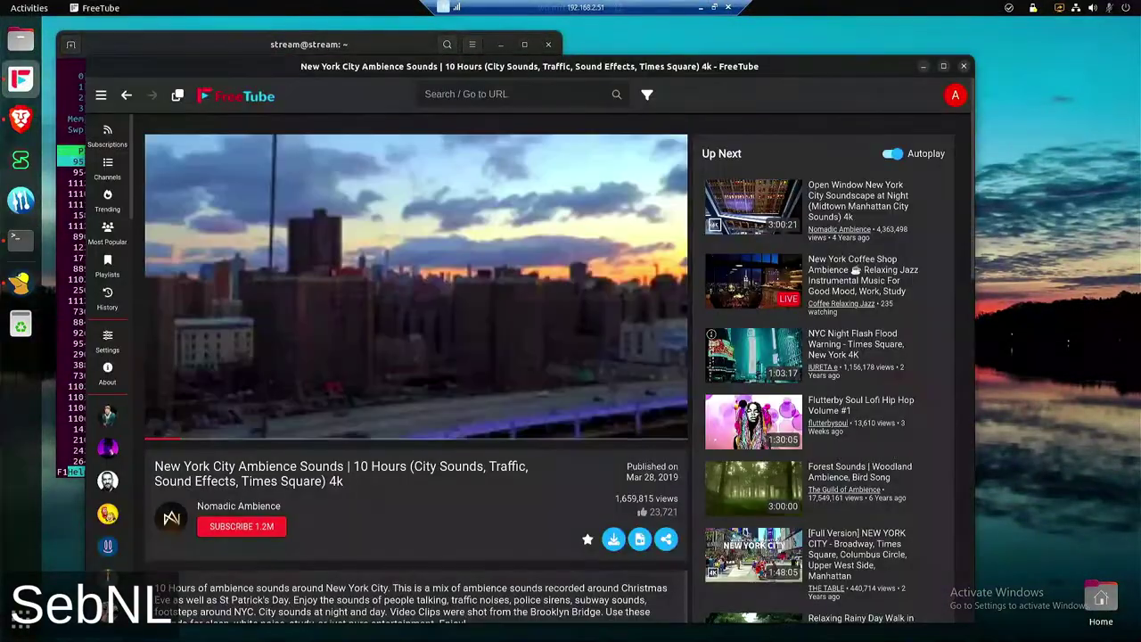
Search FreeTube for "ma man rick and morty" and open the video "My man, My maan - Rick & Morty"
{"action": "type", "text": "ma m"}
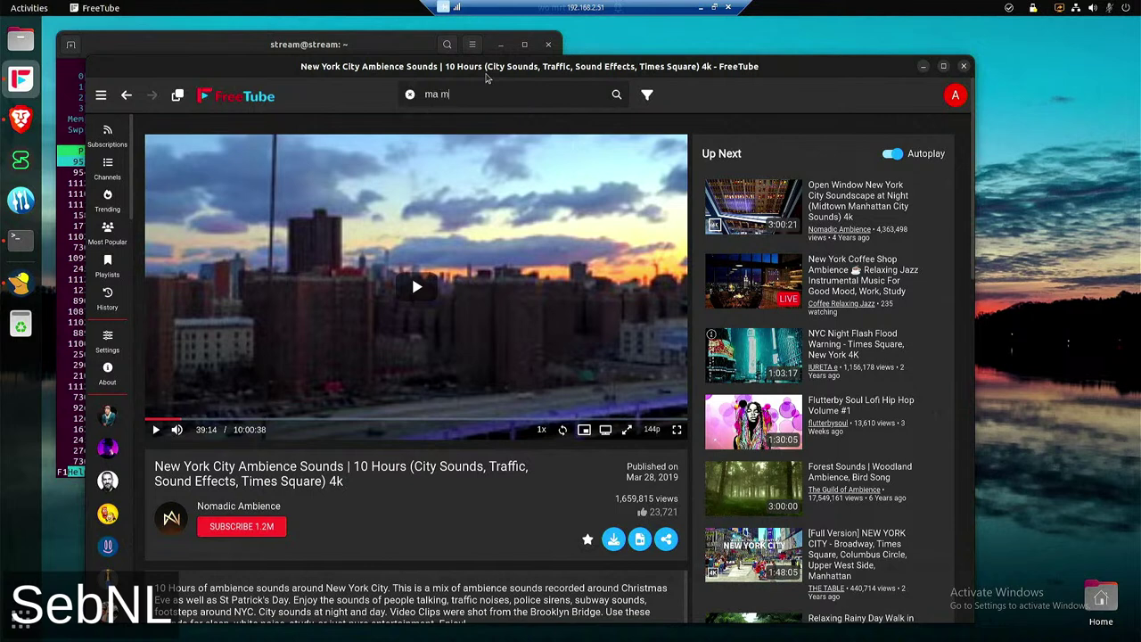
{"action": "type", "text": "an rick and "}
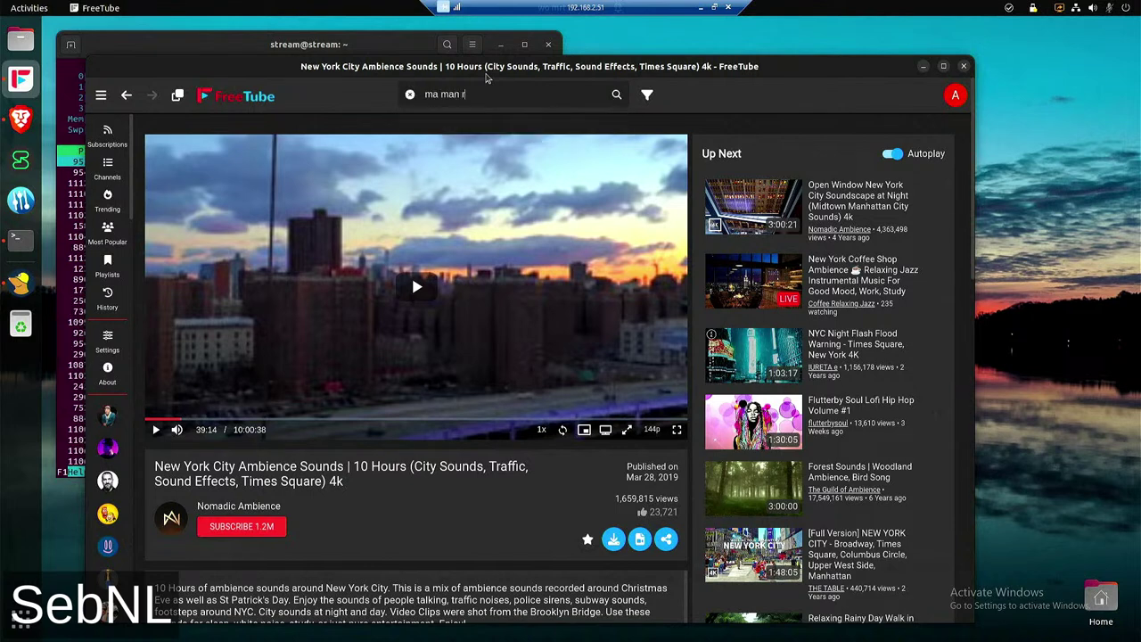
{"action": "type", "text": "morty"}
{"action": "key", "text": "Return"}
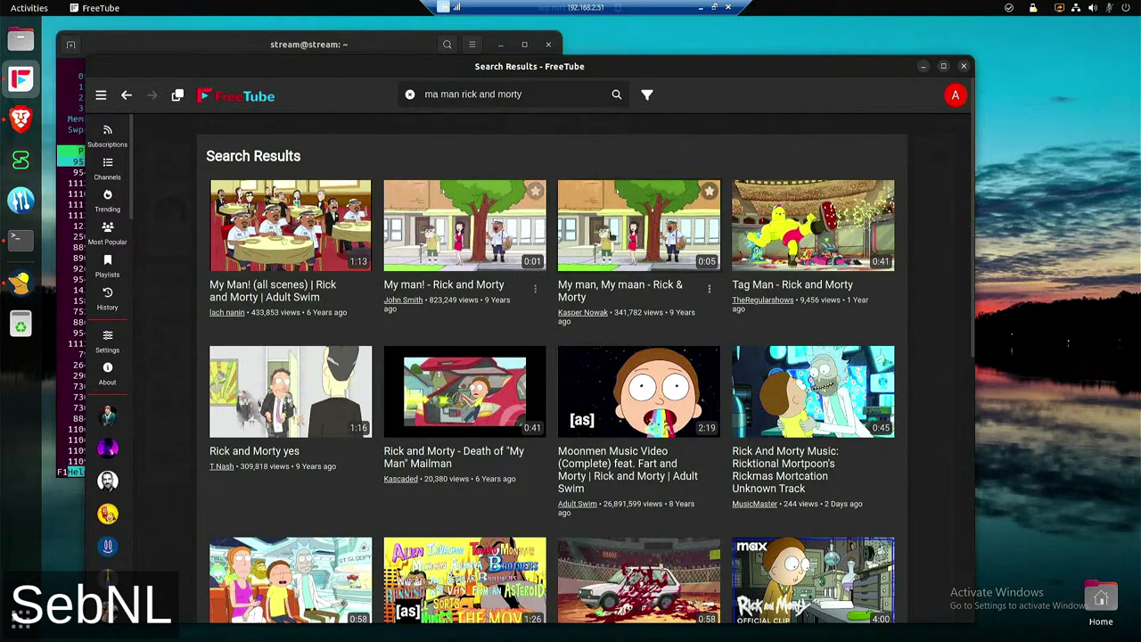
{"action": "left_click", "coordinate": [660, 219]}
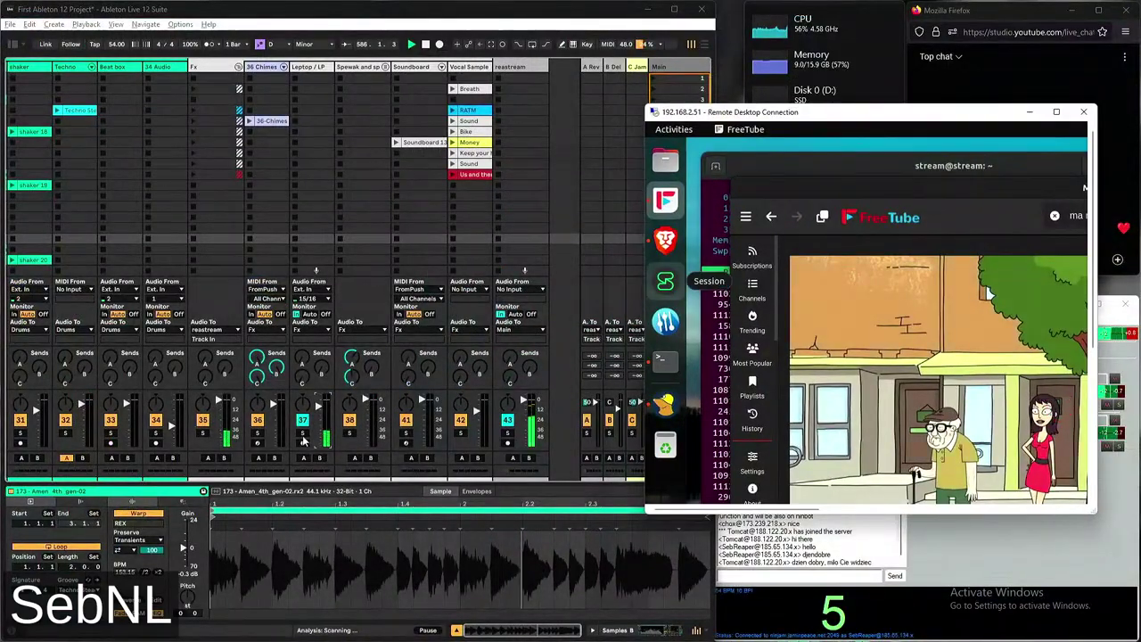
Start recording a clip in scene 13 of Ableton's Leptop / LP track and maximize the Remote Desktop window showing FreeTube
{"action": "left_click", "coordinate": [312, 207]}
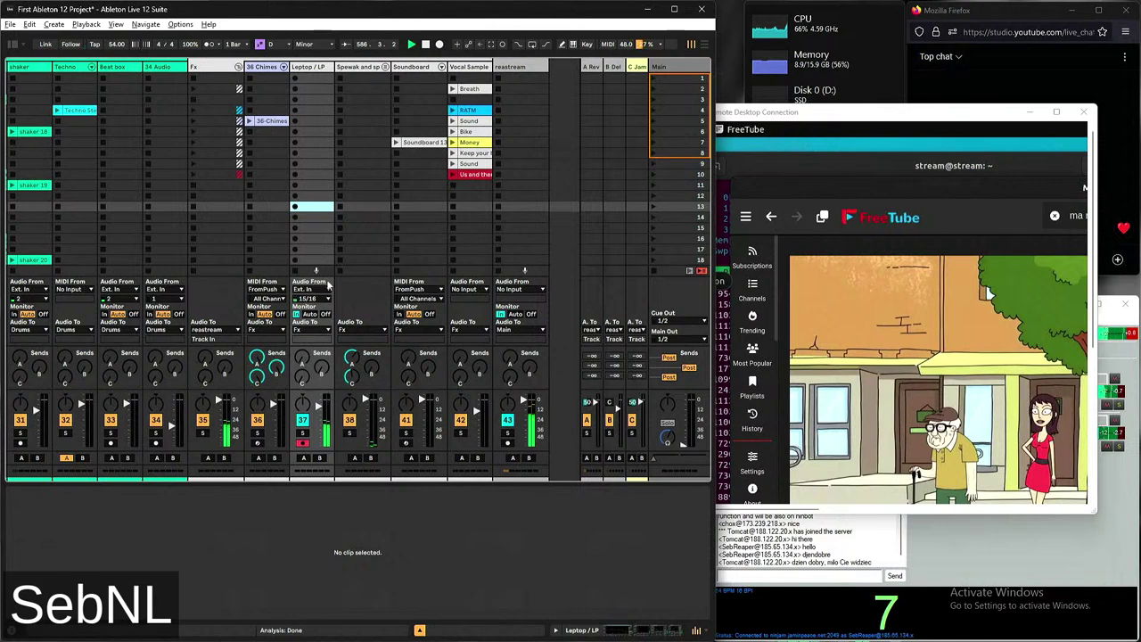
{"action": "key", "text": "Return"}
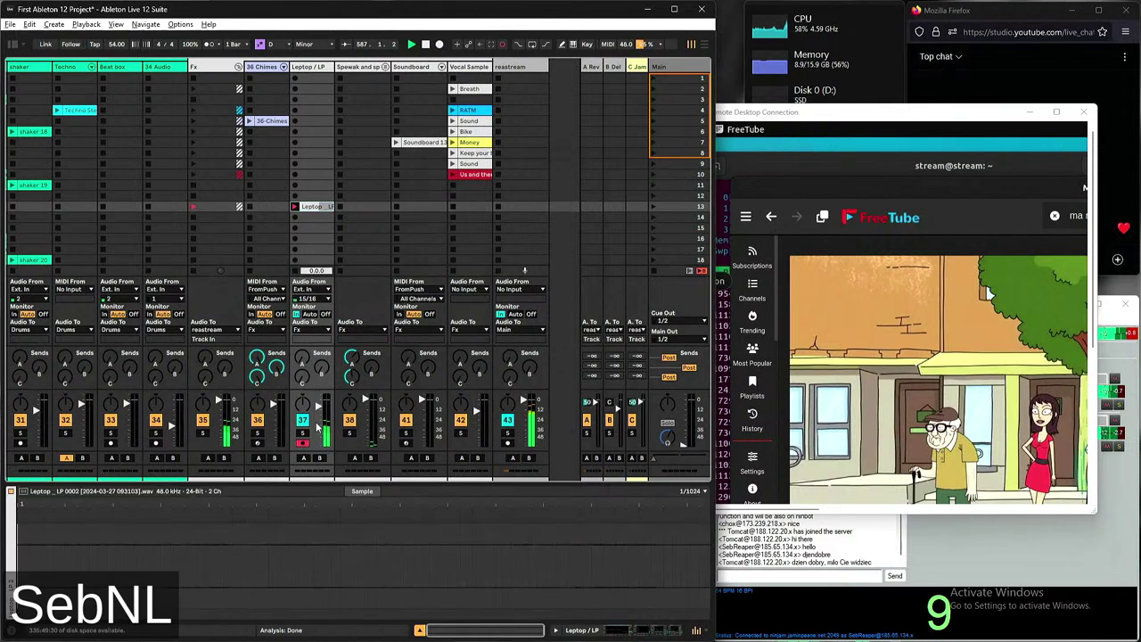
{"action": "left_click", "coordinate": [921, 114]}
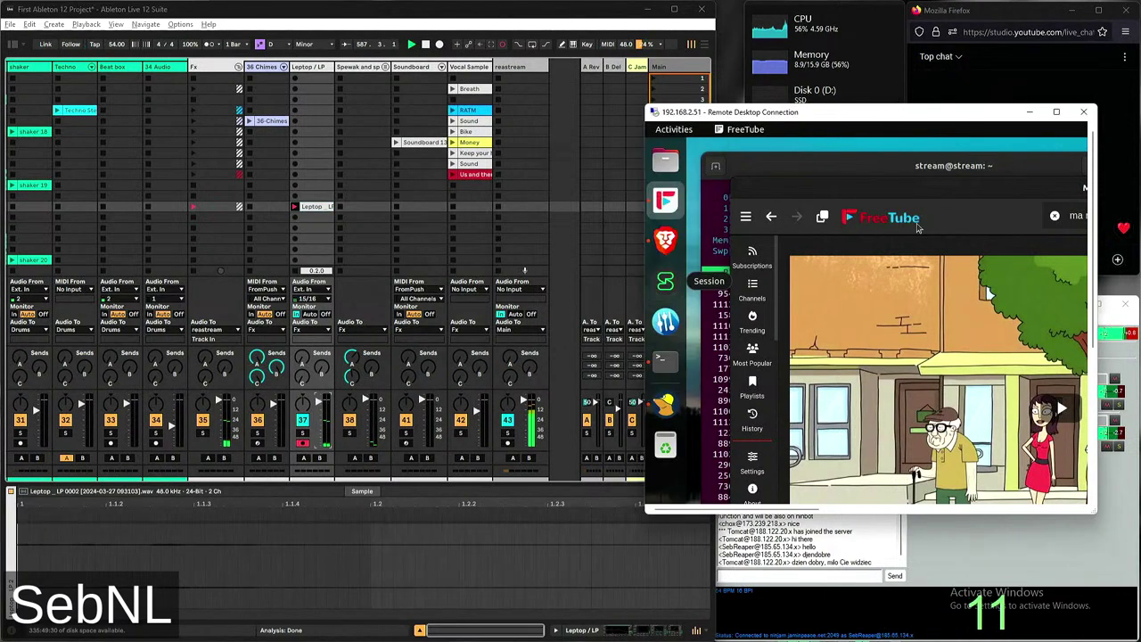
{"action": "double_click", "coordinate": [921, 114]}
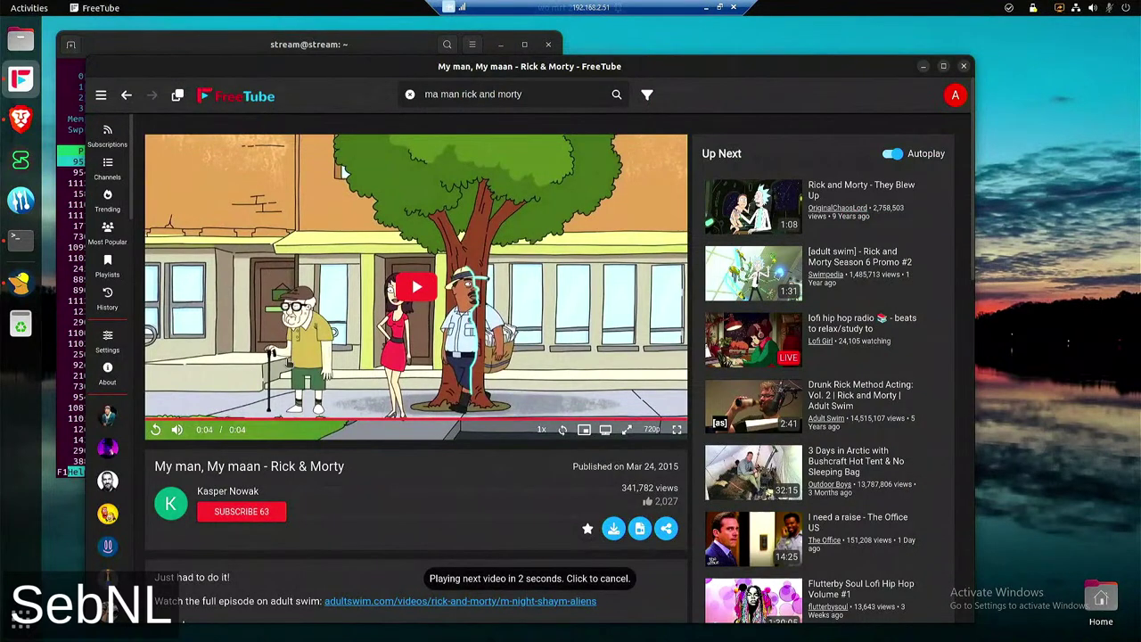
Replay the "My man, My maan" video for the running clip recording and close FreeTube
{"action": "left_click", "coordinate": [161, 432]}
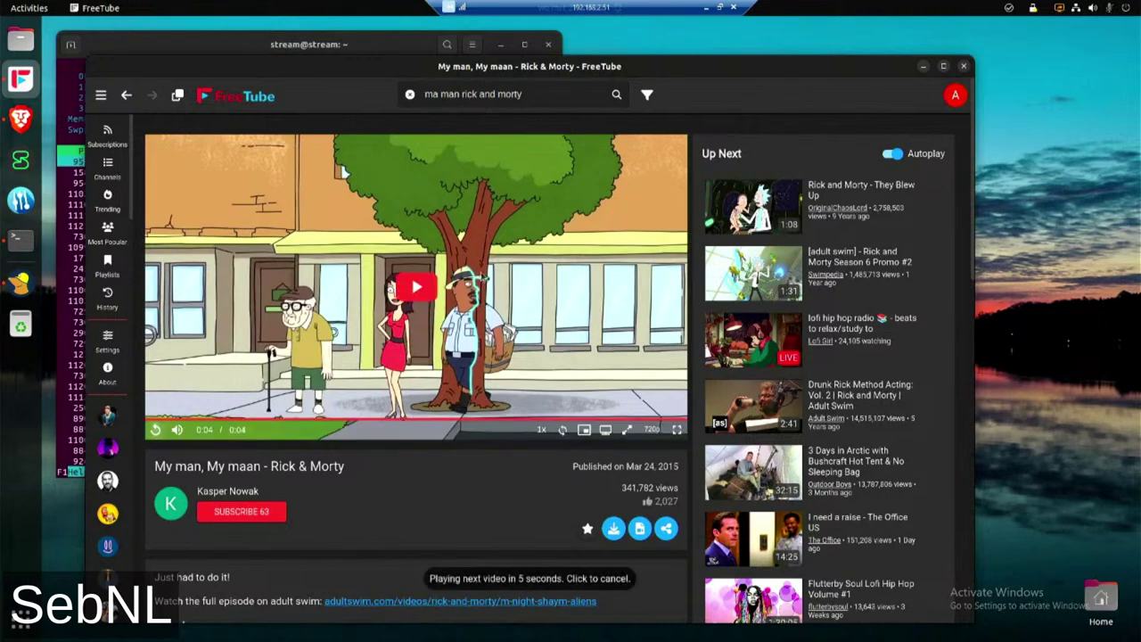
{"action": "left_click", "coordinate": [963, 66]}
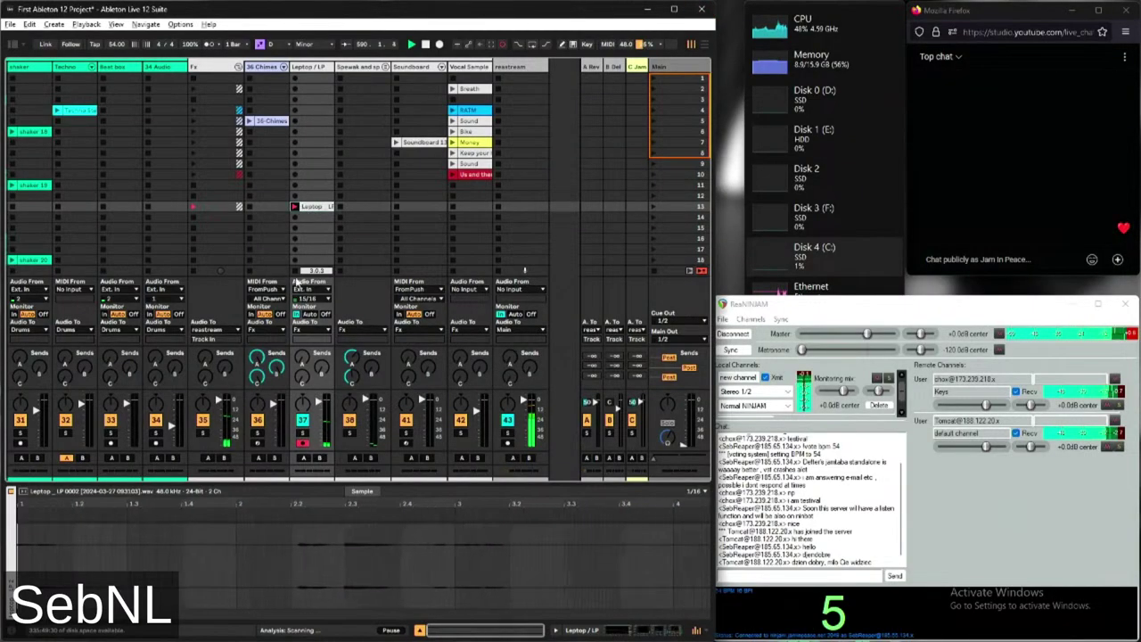
Select the audible section of the recorded Leptop / LP clip in scene 13 and set the loop to it
{"action": "left_click", "coordinate": [315, 208]}
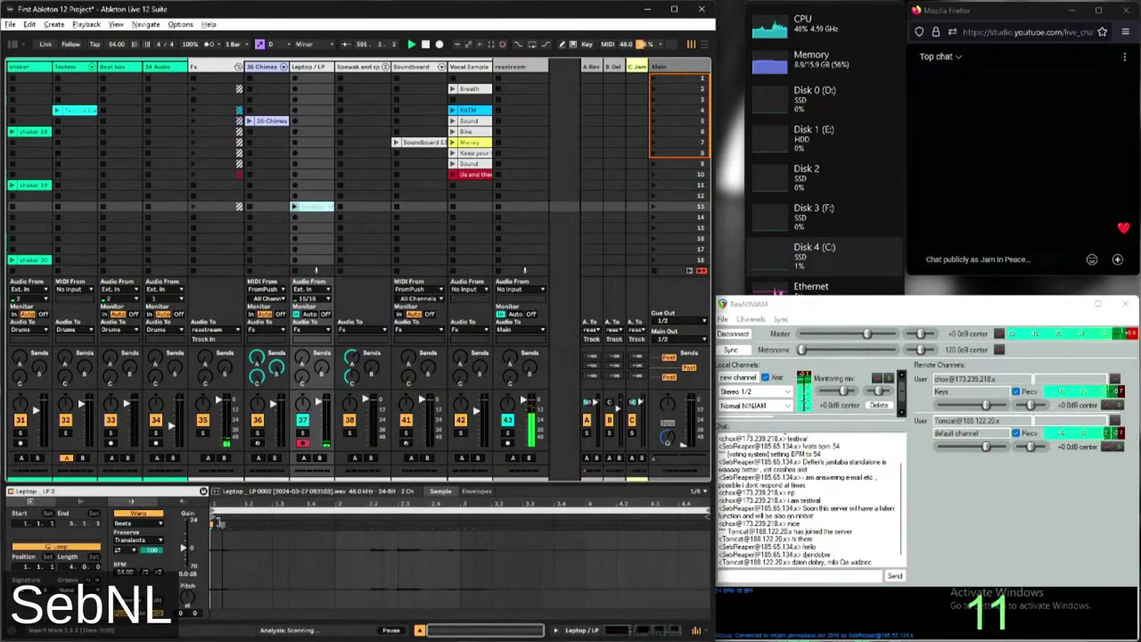
{"action": "left_click_drag", "start_coordinate": [371, 563], "coordinate": [531, 552]}
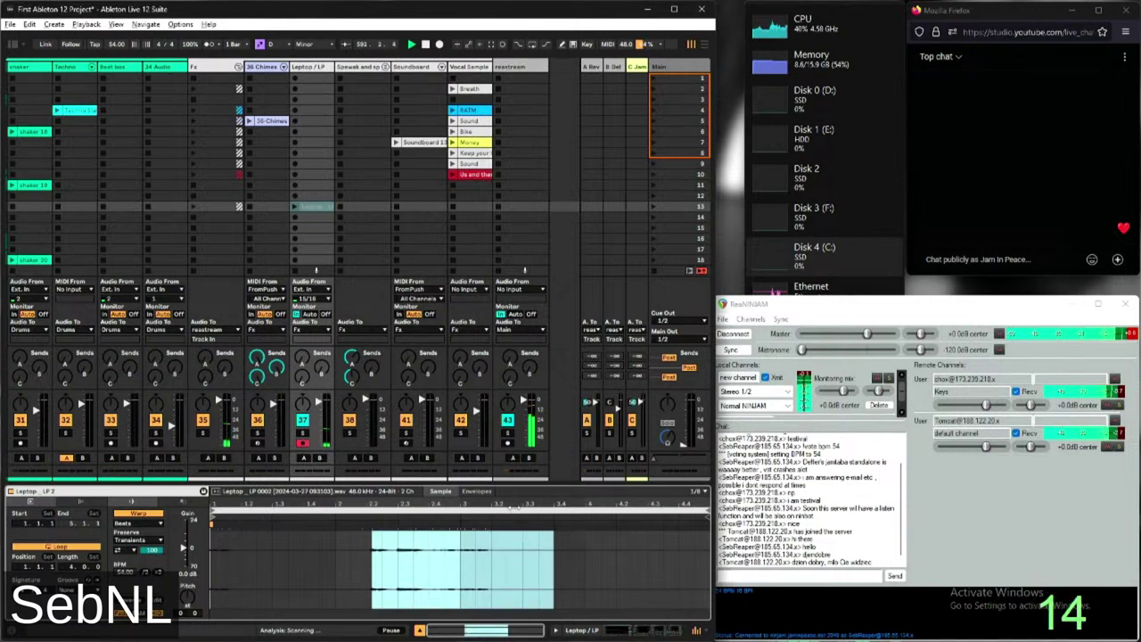
{"action": "key", "text": "ctrl+l"}
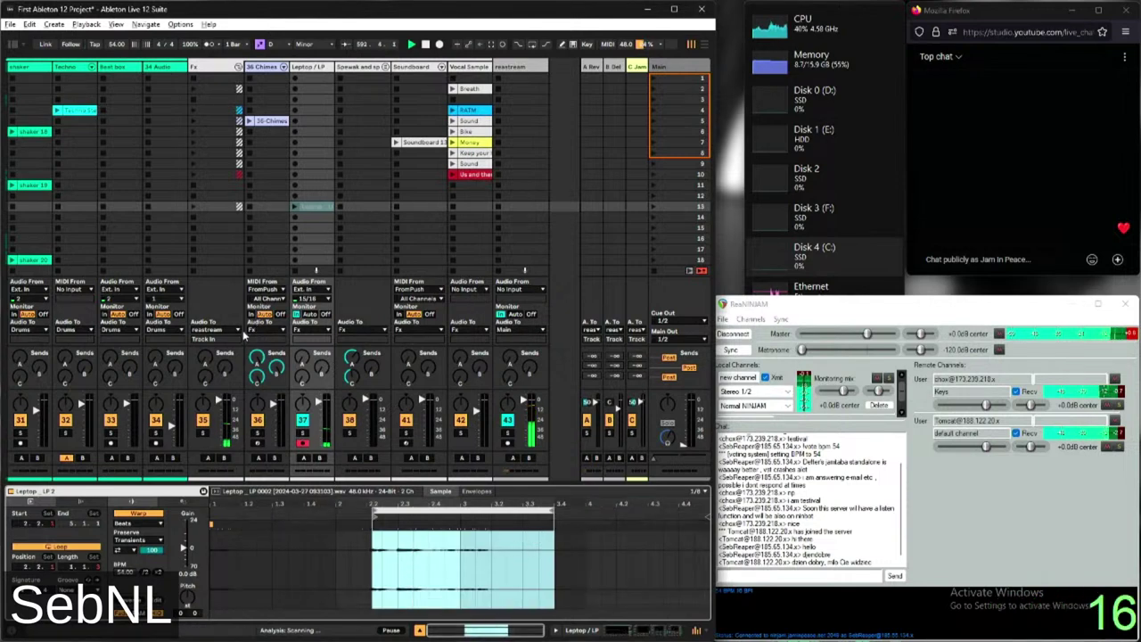
Try to crop the recorded Leptop / LP clip to its loop
{"action": "left_click", "coordinate": [310, 207]}
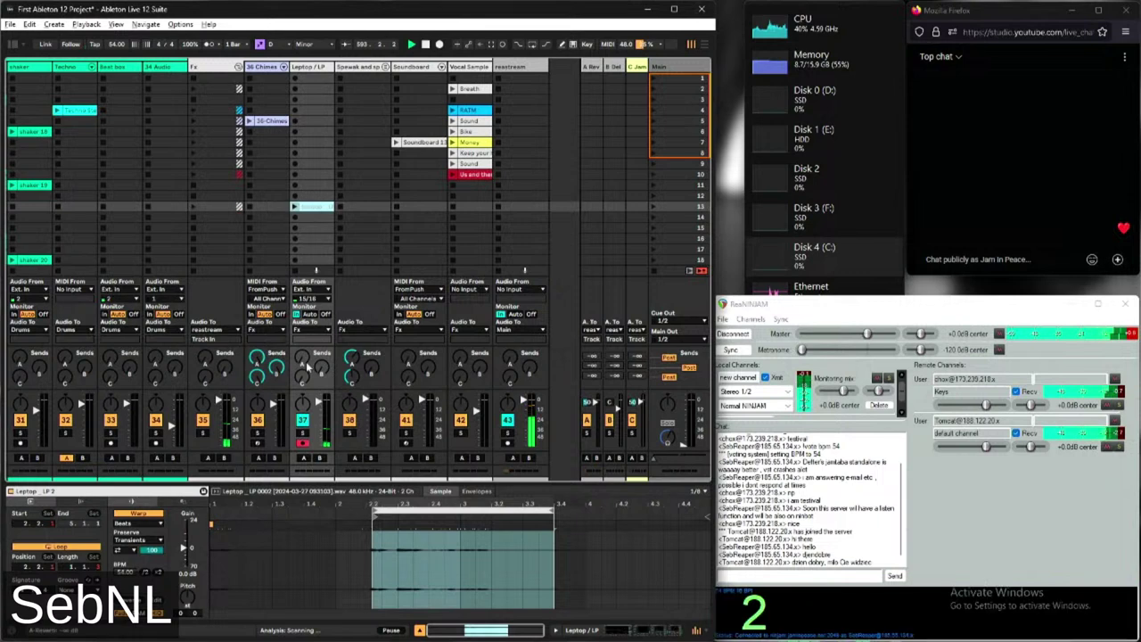
{"action": "right_click", "coordinate": [312, 206]}
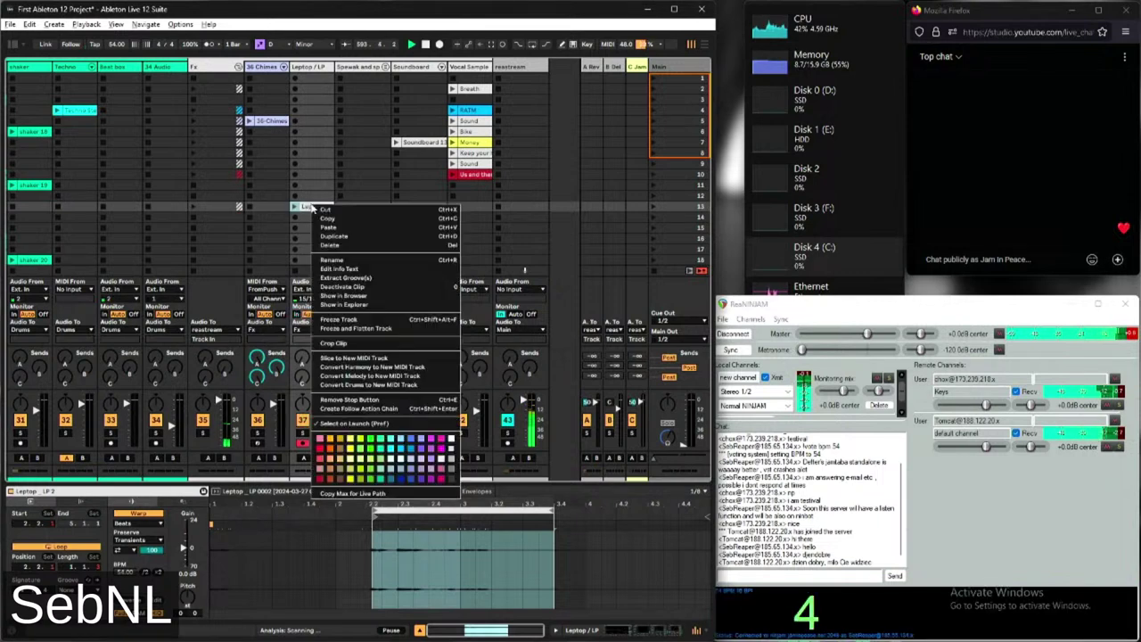
{"action": "left_click", "coordinate": [356, 346]}
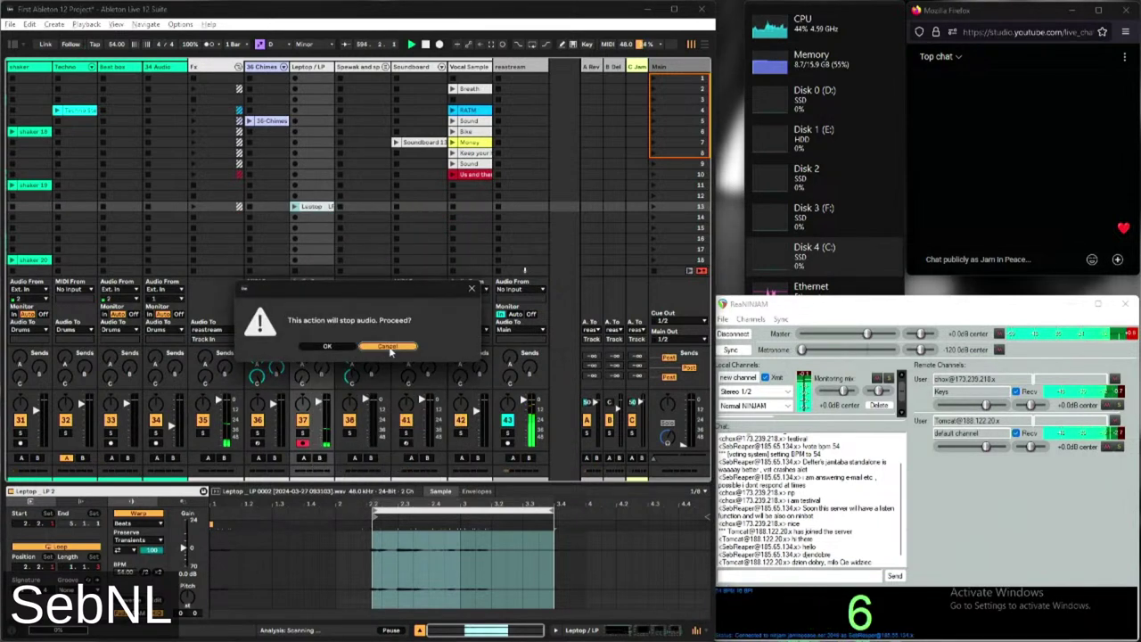
{"action": "left_click", "coordinate": [330, 346]}
Show the Soundboard track's Drum Rack and load the recorded Leptop clip onto its empty A#4 pad
{"action": "scroll", "coordinate": [338, 180], "scroll_direction": "left", "scroll_amount": 2}
{"action": "scroll", "coordinate": [401, 147], "scroll_direction": "right", "scroll_amount": 3}
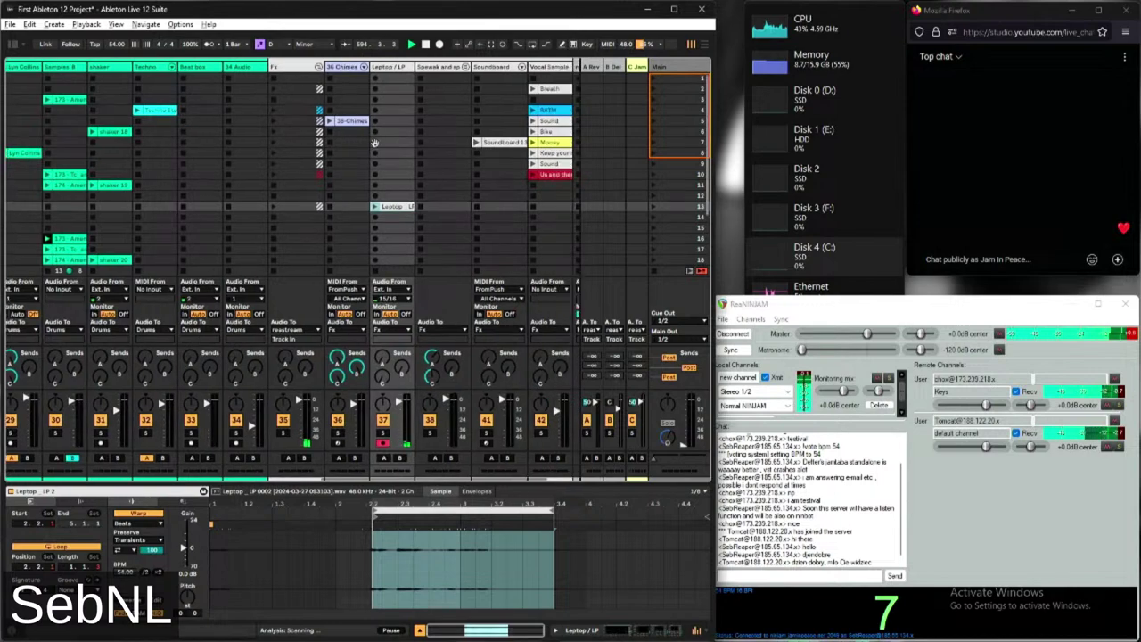
{"action": "left_click", "coordinate": [414, 78]}
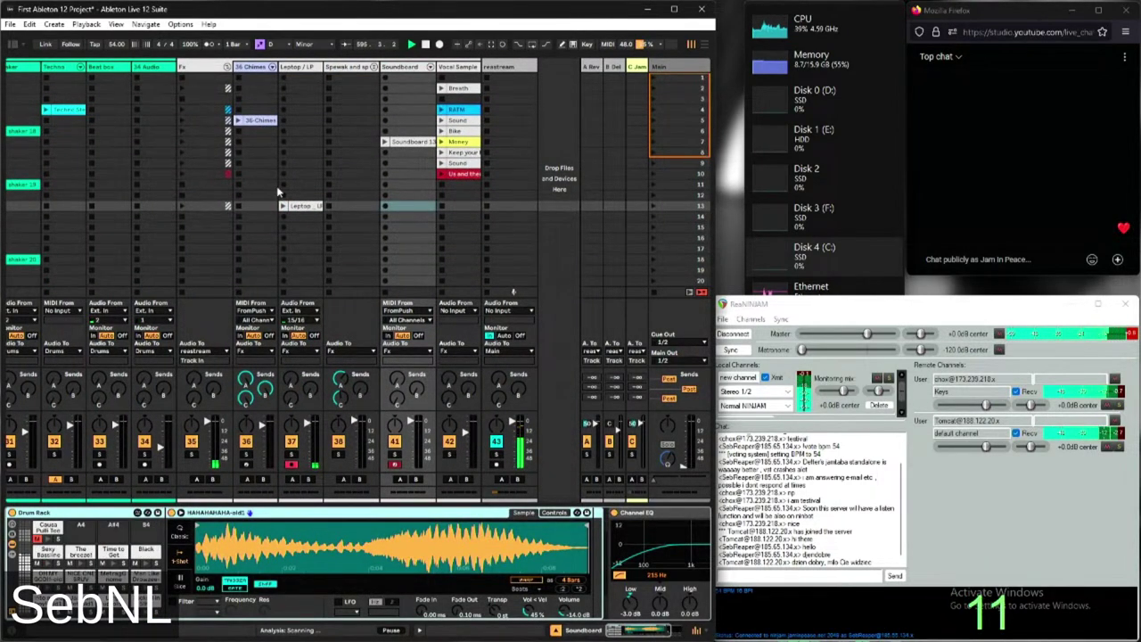
{"action": "left_click_drag", "start_coordinate": [303, 206], "coordinate": [114, 535]}
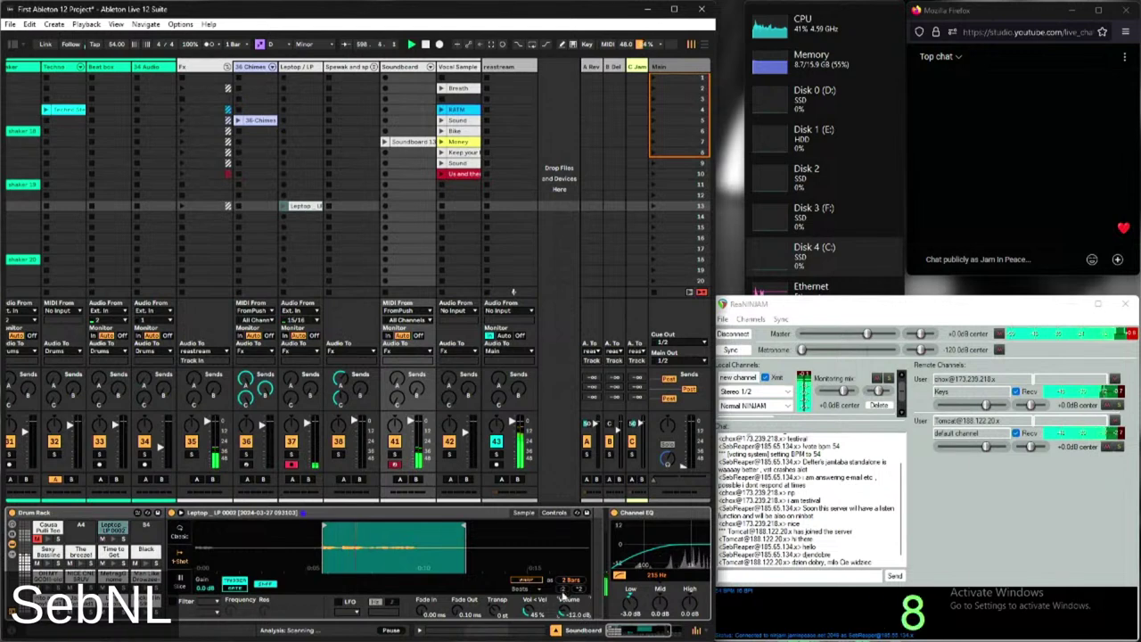
Raise the new pad sample's volume to 9.14 dB and adjust its start marker to the beginning of the phrase
{"action": "left_click_drag", "start_coordinate": [564, 617], "coordinate": [564, 628]}
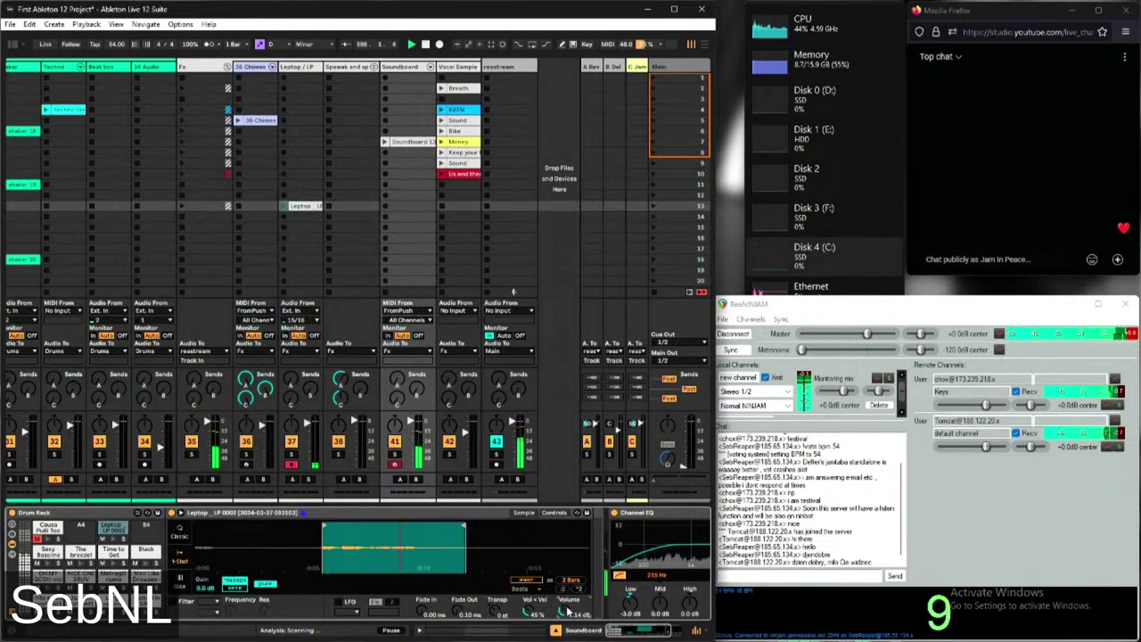
{"action": "scroll", "coordinate": [320, 535], "scroll_direction": "up", "scroll_amount": 3}
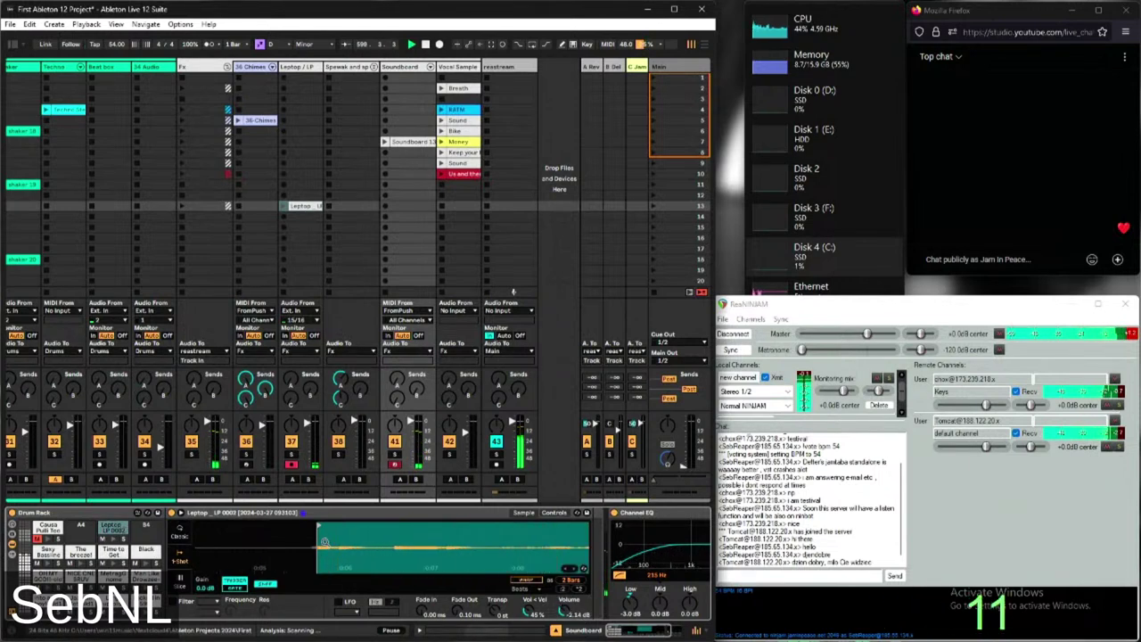
{"action": "left_click_drag", "start_coordinate": [320, 526], "coordinate": [313, 526]}
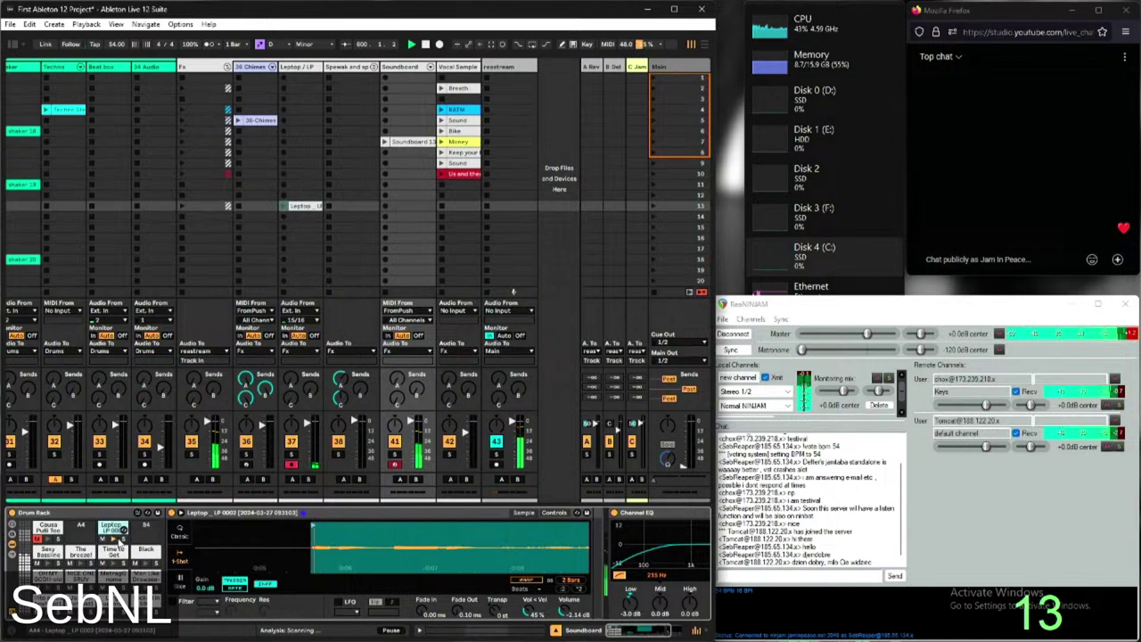
{"action": "scroll", "coordinate": [394, 538], "scroll_direction": "down", "scroll_amount": 2}
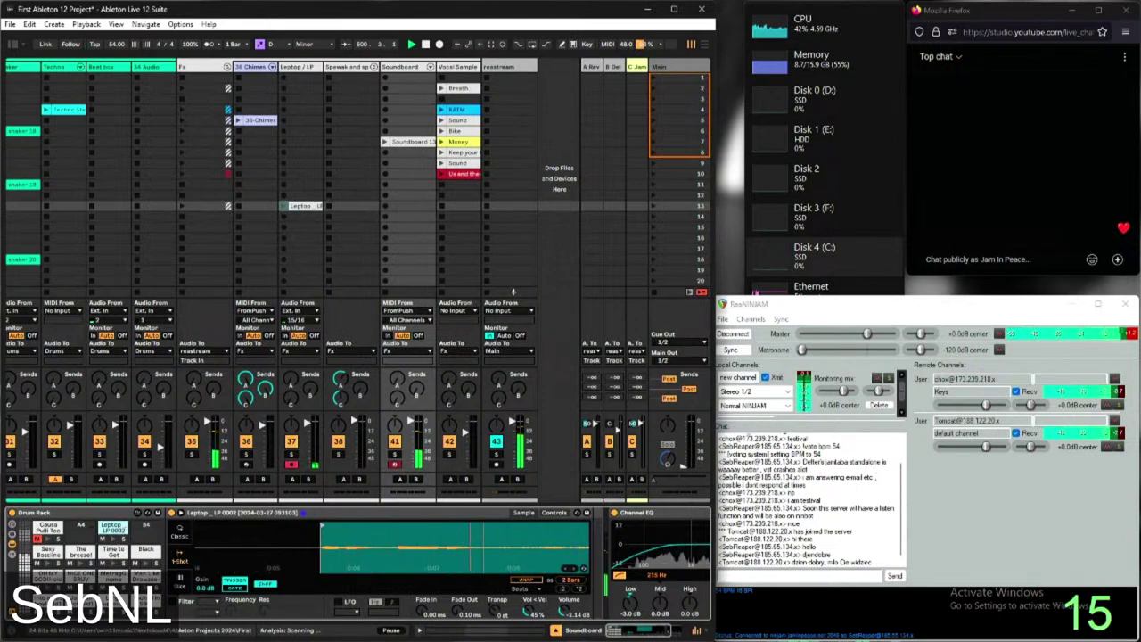
{"action": "scroll", "coordinate": [394, 538], "scroll_direction": "down", "scroll_amount": 2}
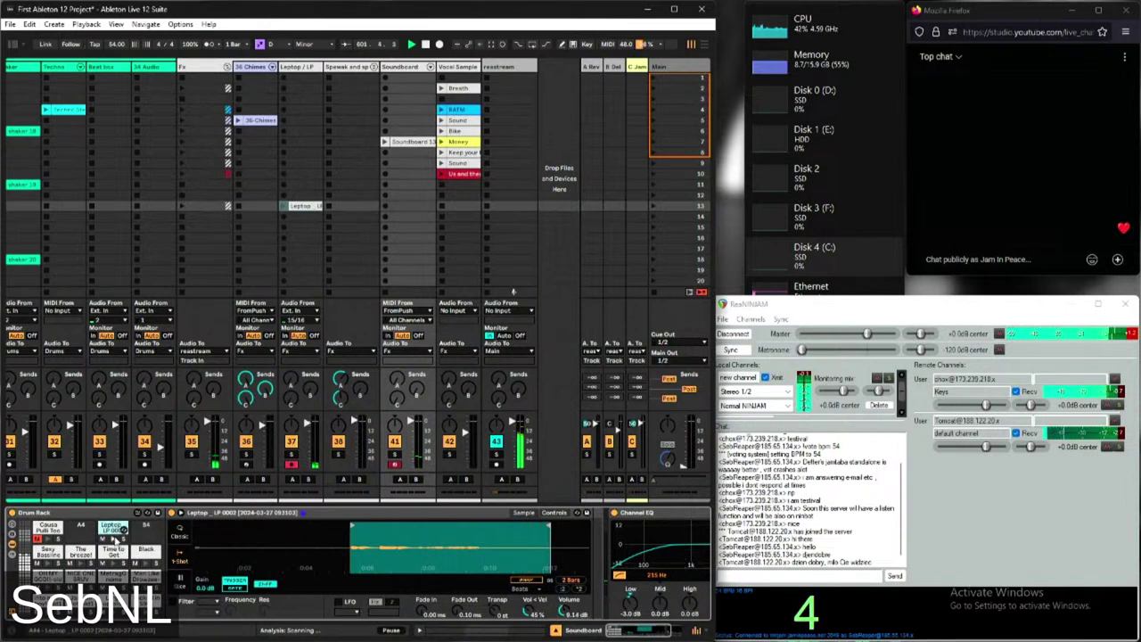
Turn up the Soundboard track's sends and trim the pad sample tightly around the wanted phrase
{"action": "left_click_drag", "start_coordinate": [396, 393], "coordinate": [418, 383]}
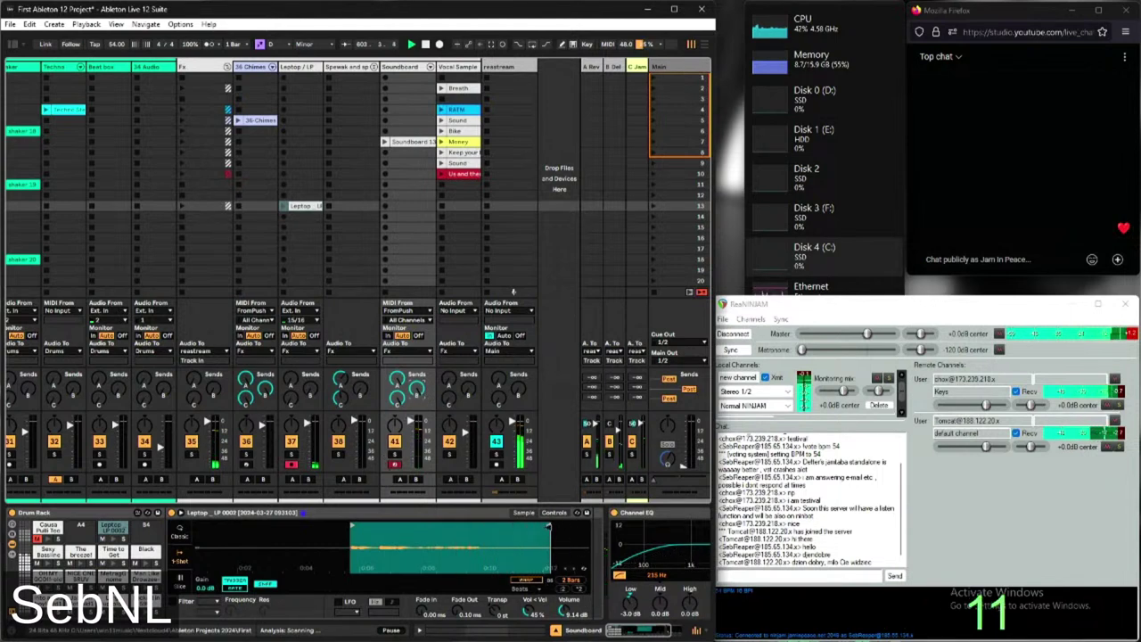
{"action": "mouse_move", "coordinate": [350, 564]}
{"action": "left_mouse_down"}
{"action": "mouse_move", "coordinate": [350, 547]}
{"action": "mouse_move", "coordinate": [350, 574]}
{"action": "left_mouse_up"}
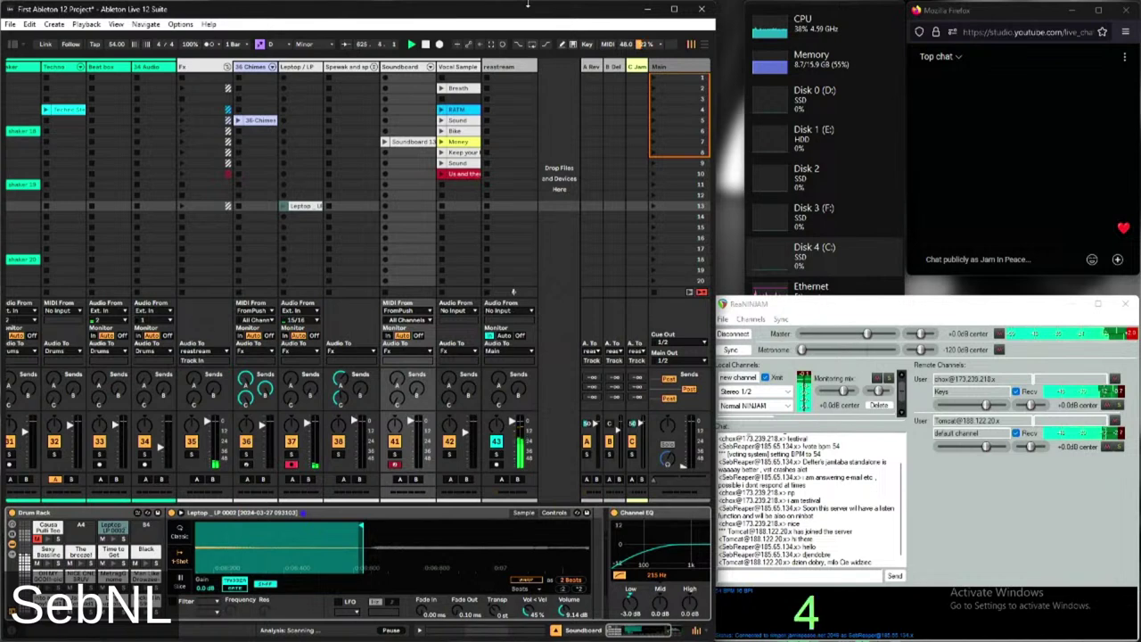
Raise the ReaNINJAM metronome volume to 0.0 dB briefly and bring it back down to -120.0 dB
{"action": "left_click", "coordinate": [802, 350]}
{"action": "left_click_drag", "start_coordinate": [803, 349], "coordinate": [869, 357]}
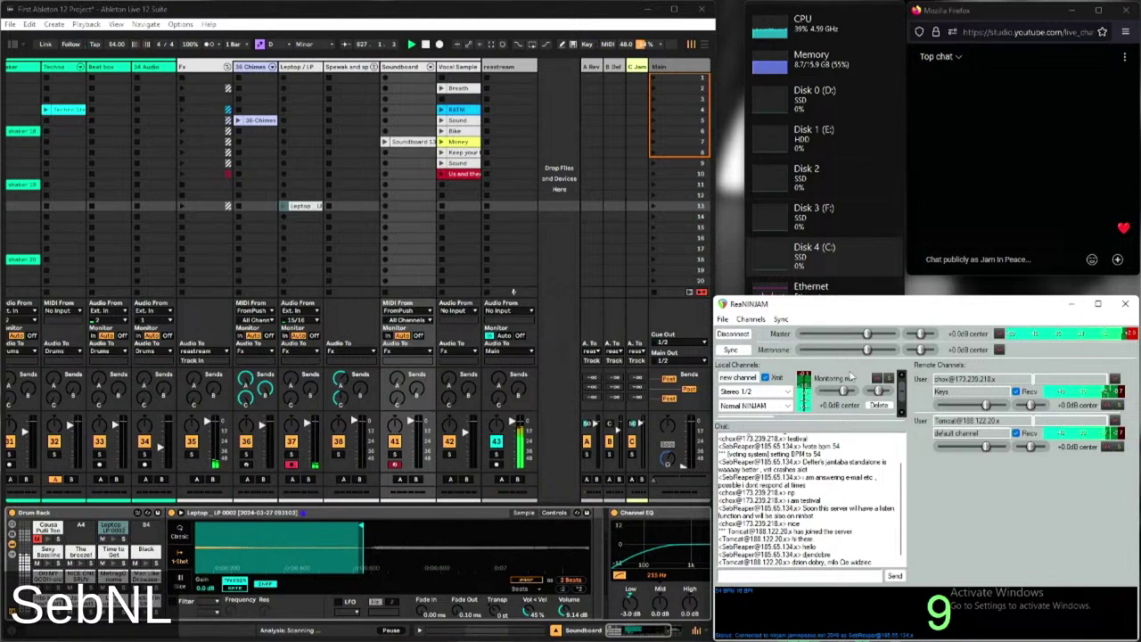
{"action": "left_click_drag", "start_coordinate": [868, 350], "coordinate": [802, 350]}
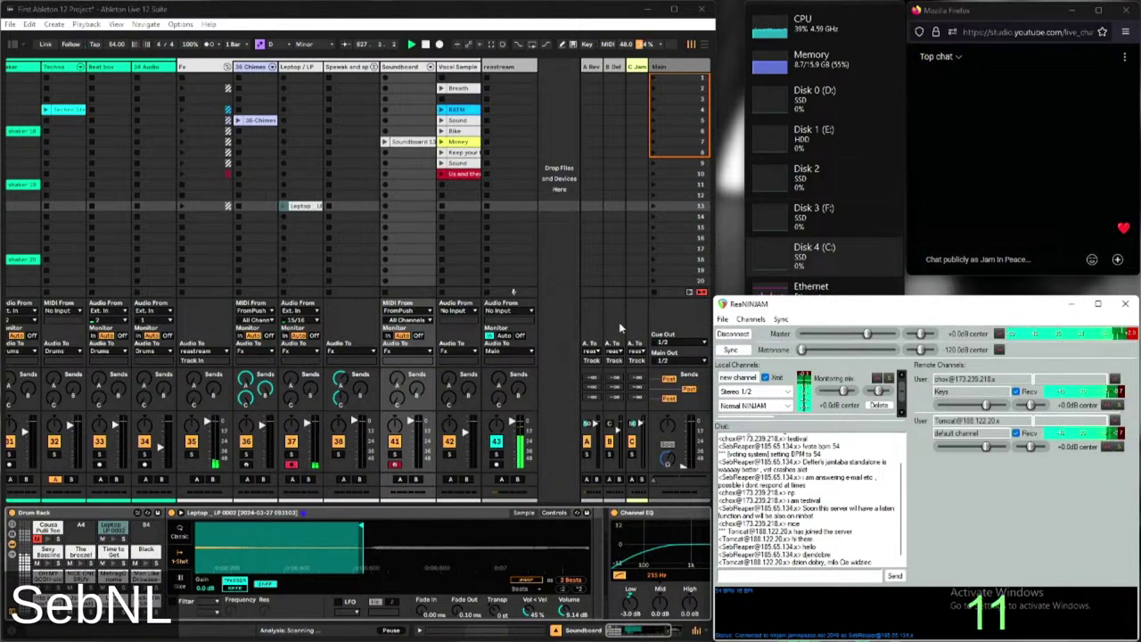
{"action": "scroll", "coordinate": [523, 215], "scroll_direction": "left", "scroll_amount": 5}
{"action": "scroll", "coordinate": [523, 216], "scroll_direction": "left", "scroll_amount": 5}
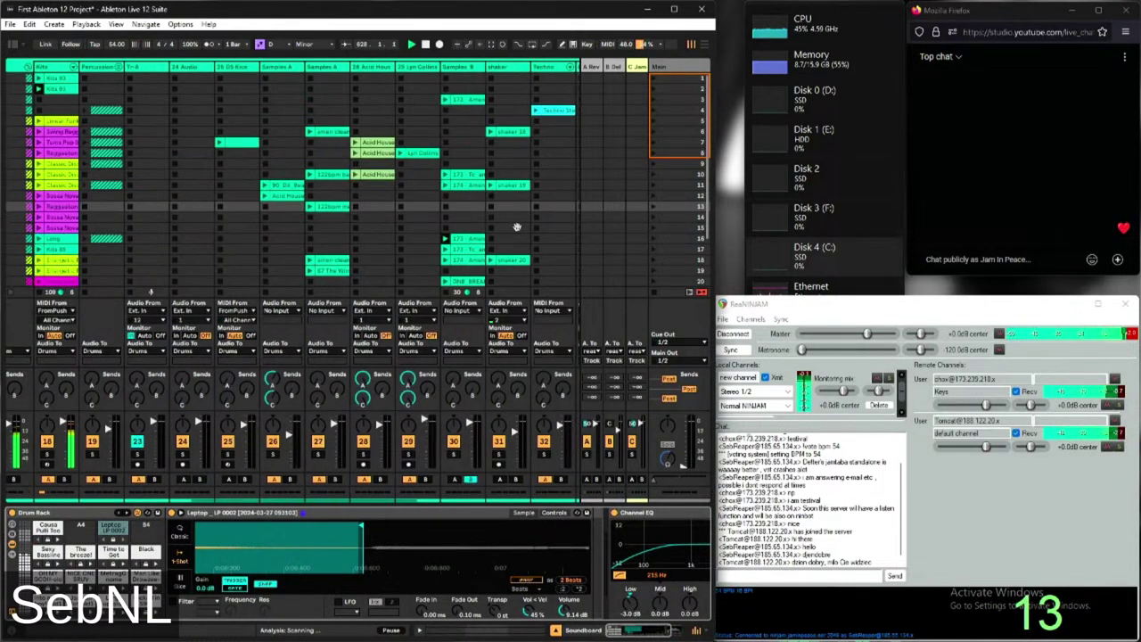
{"action": "scroll", "coordinate": [343, 266], "scroll_direction": "left", "scroll_amount": 1}
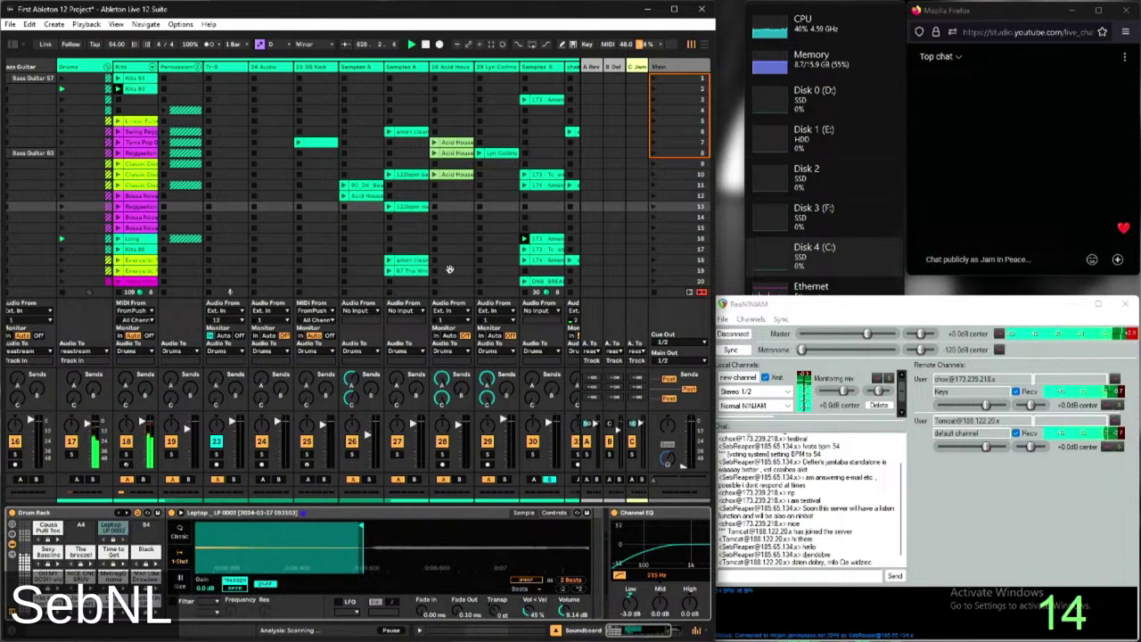
{"action": "scroll", "coordinate": [418, 282], "scroll_direction": "right", "scroll_amount": 2}
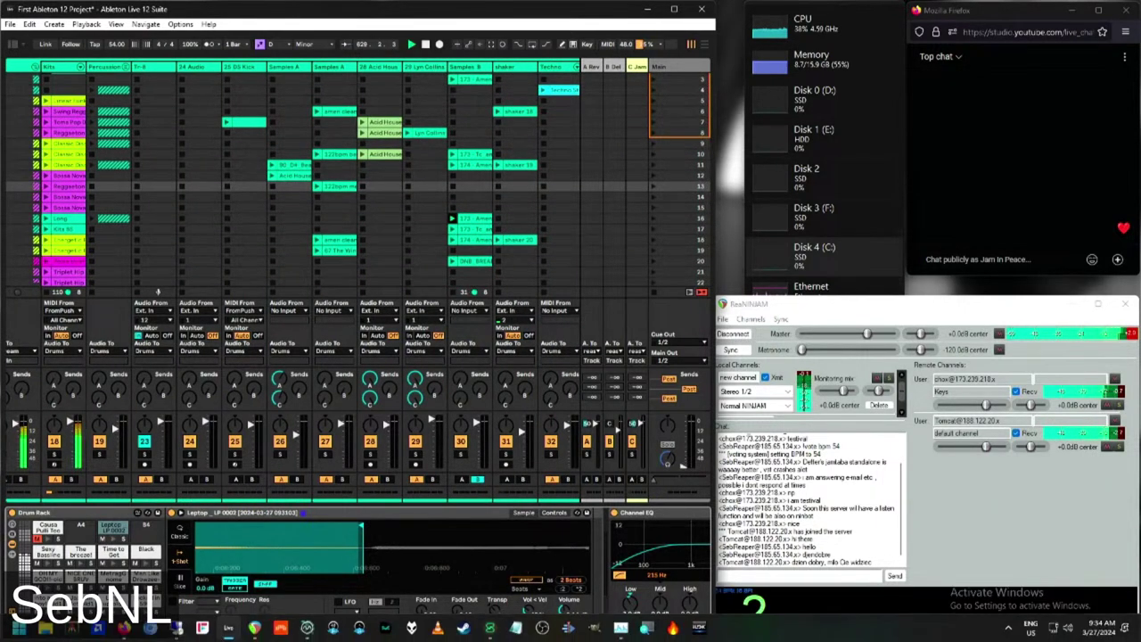
Add the newly joined participant's name to the live stream title in YouTube Studio, save it and minimize the browser
{"action": "mouse_move", "coordinate": [125, 629]}
{"action": "left_click", "coordinate": [89, 549]}
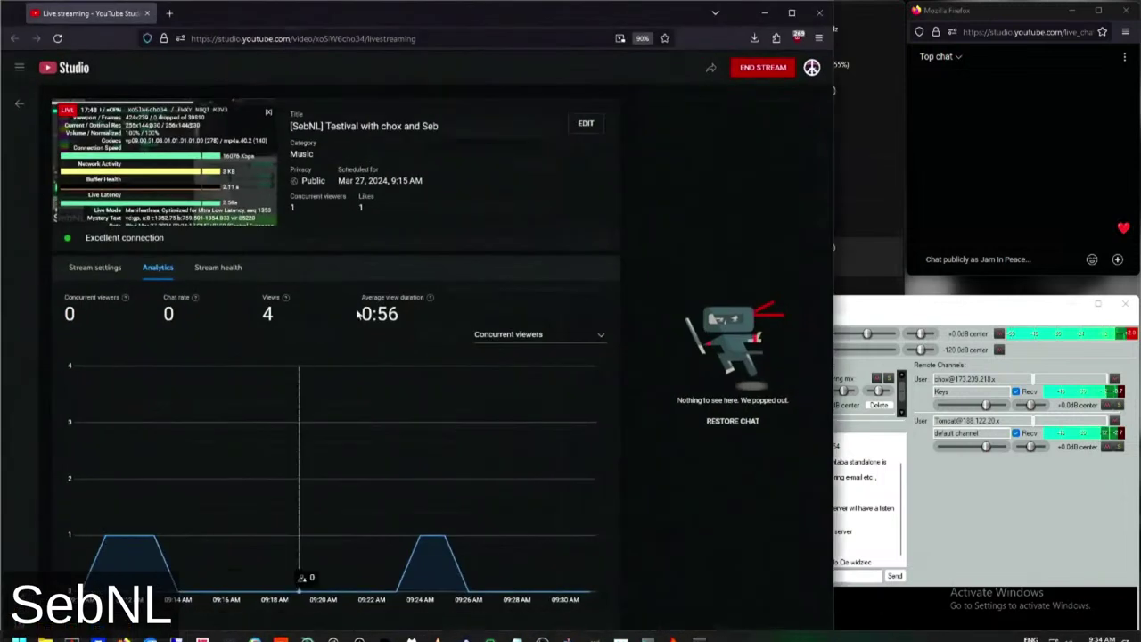
{"action": "left_click", "coordinate": [586, 124]}
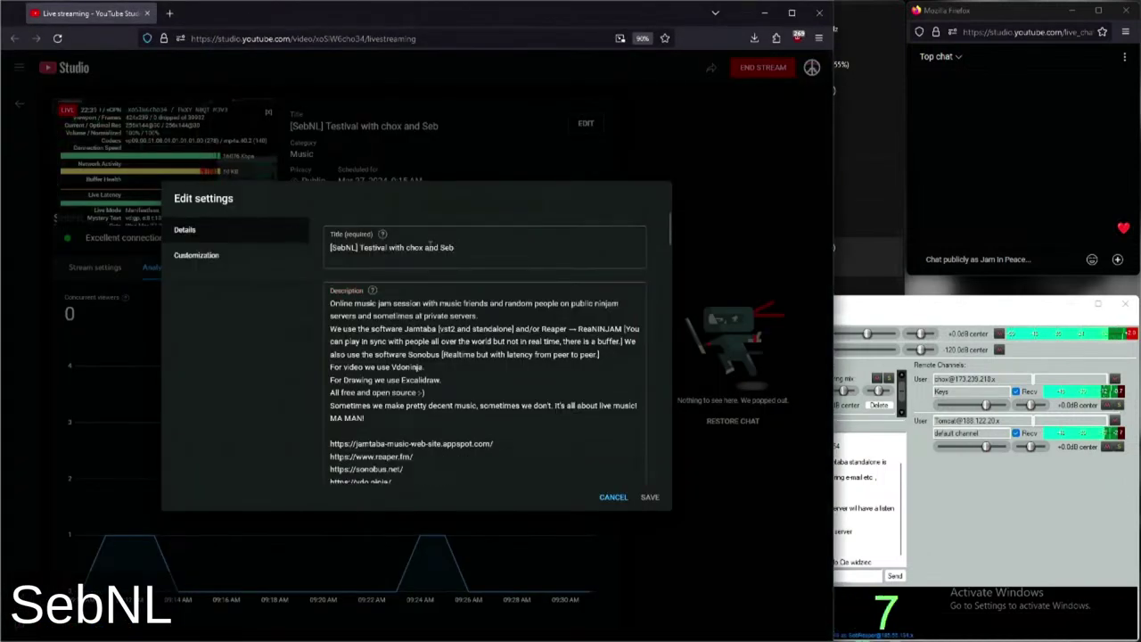
{"action": "left_click", "coordinate": [426, 247]}
{"action": "type", "text": ", "}
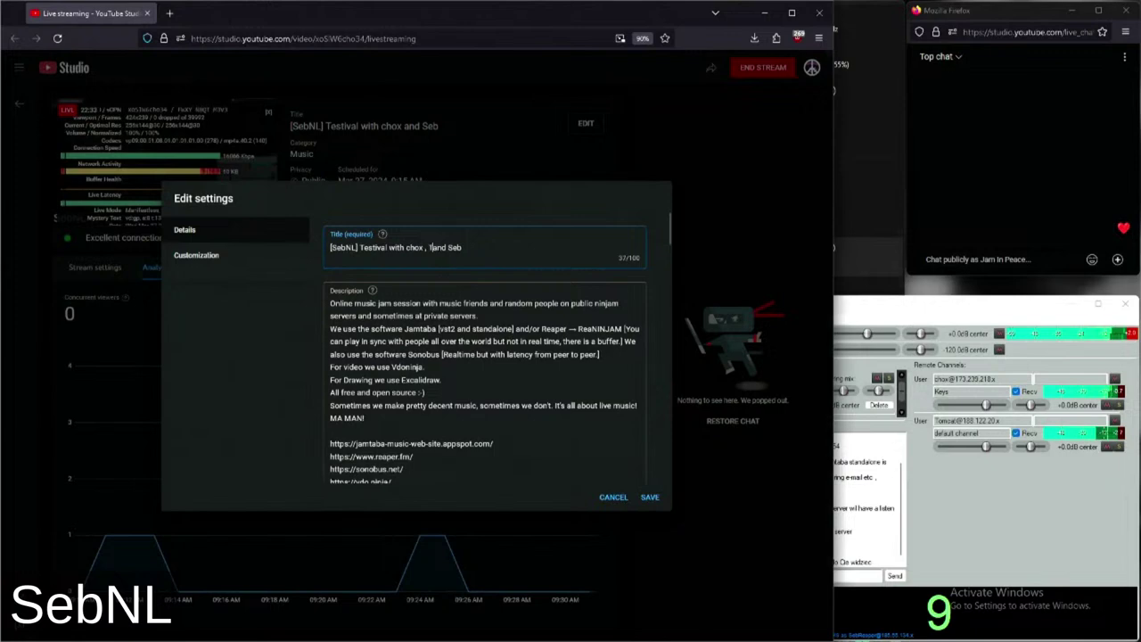
{"action": "type", "text": "Tomcat"}
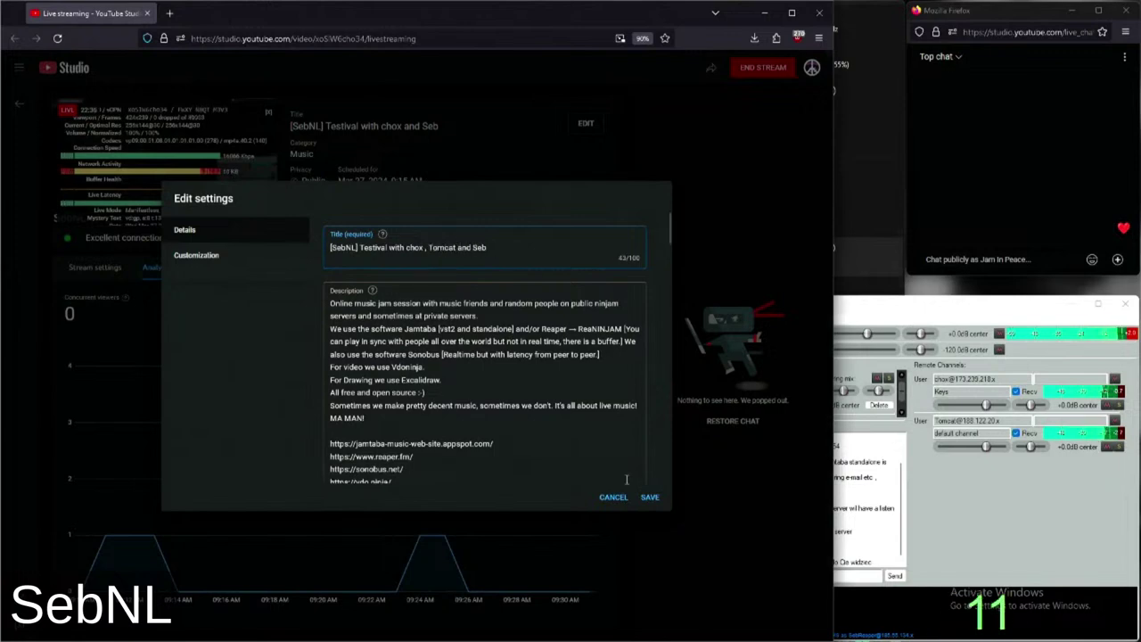
{"action": "left_click", "coordinate": [650, 497]}
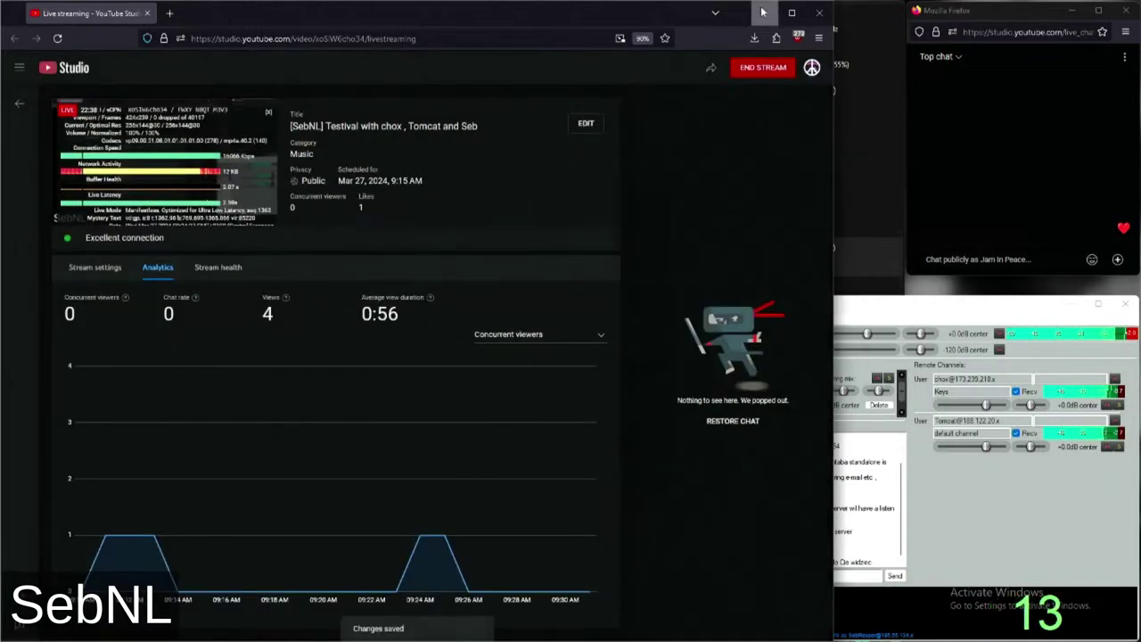
{"action": "left_click", "coordinate": [764, 12]}
Switch to the Remote Desktop session and open the watch history in FreeTube
{"action": "scroll", "coordinate": [301, 243], "scroll_direction": "right", "scroll_amount": 8}
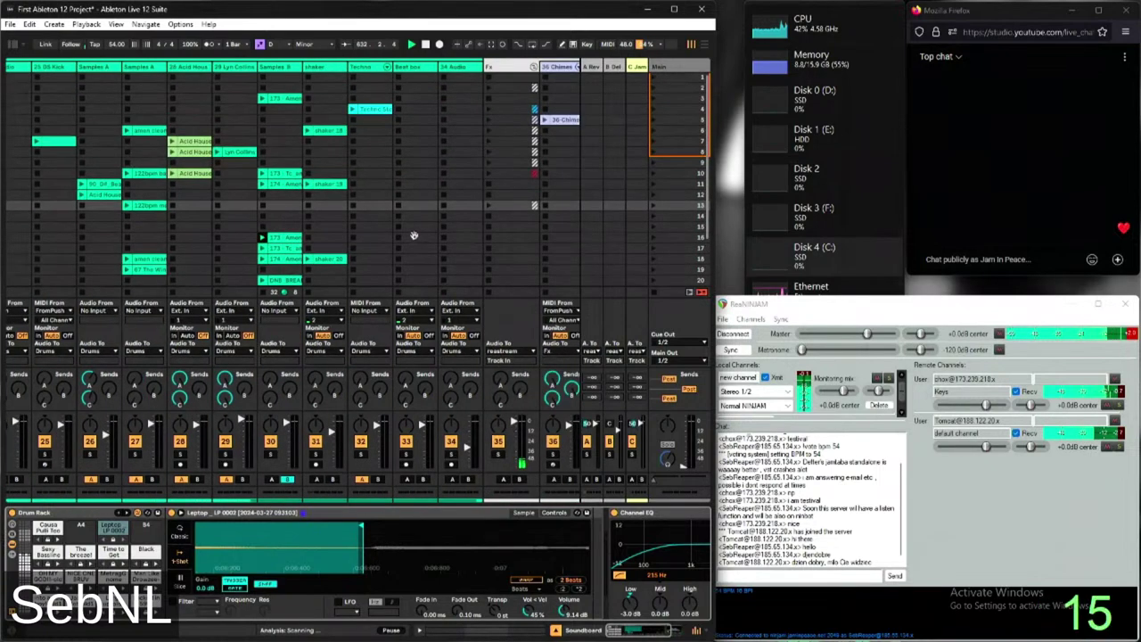
{"action": "scroll", "coordinate": [301, 243], "scroll_direction": "right", "scroll_amount": 2}
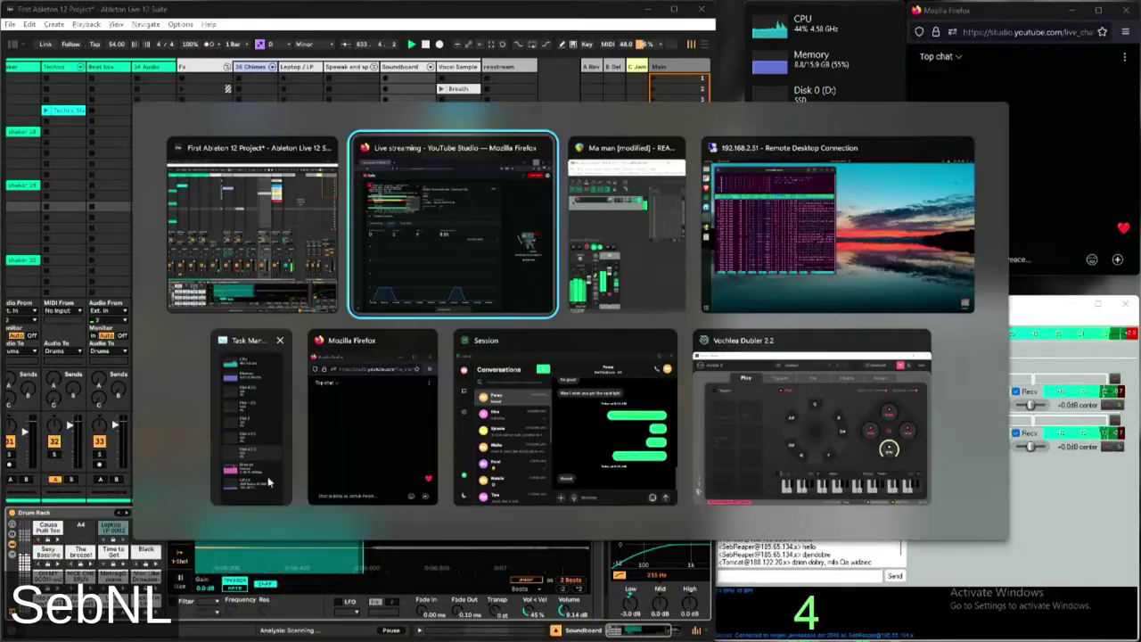
{"action": "key", "text": "alt+Tab"}
{"action": "key", "text": "alt+Tab"}
{"action": "key", "text": "alt+Tab"}
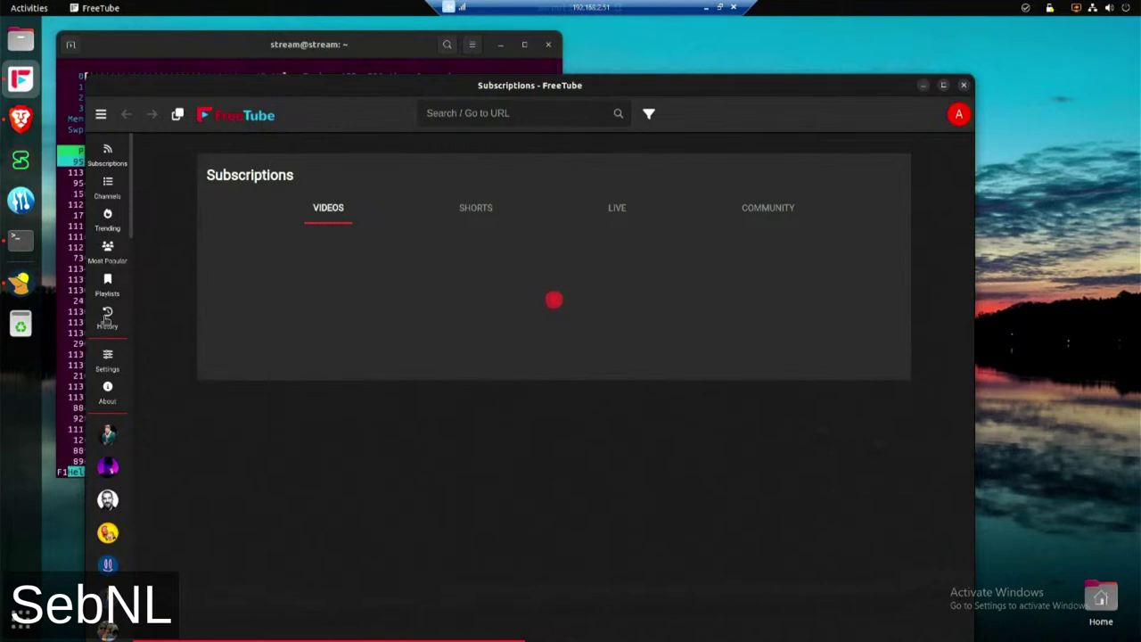
{"action": "left_click", "coordinate": [125, 313]}
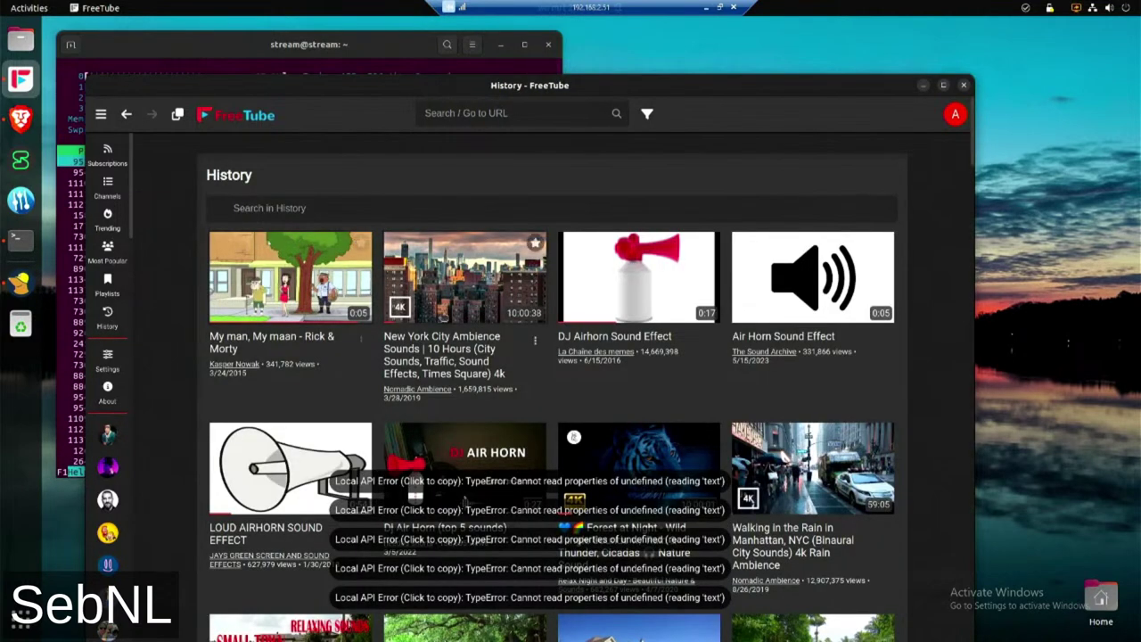
Search FreeTube for "wind ice sound"
{"action": "left_click", "coordinate": [546, 108]}
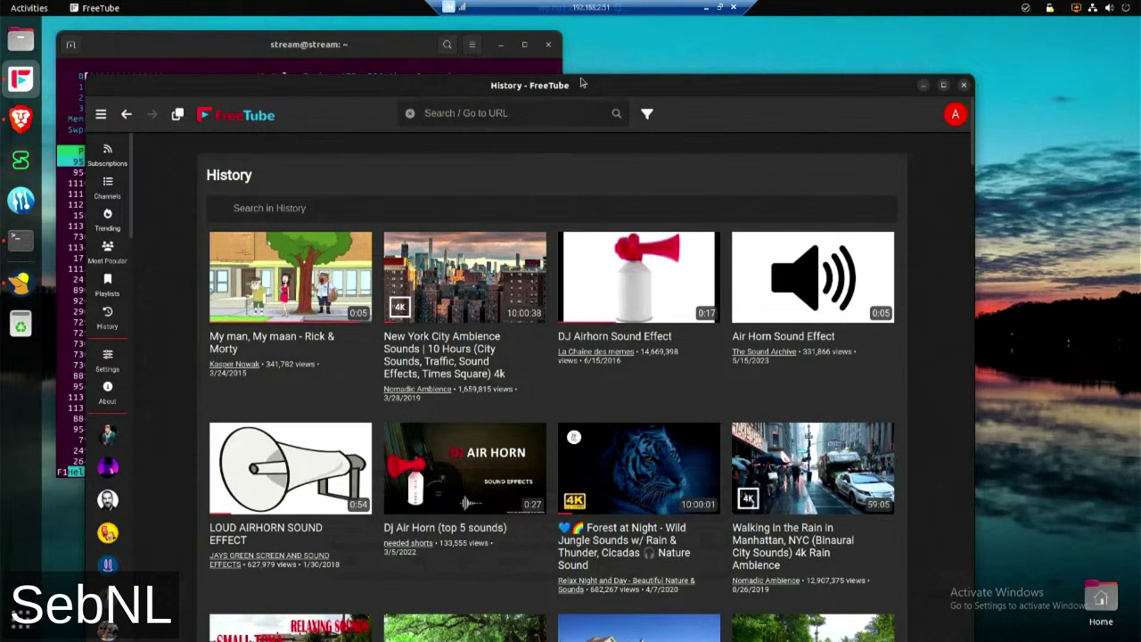
{"action": "type", "text": "w"}
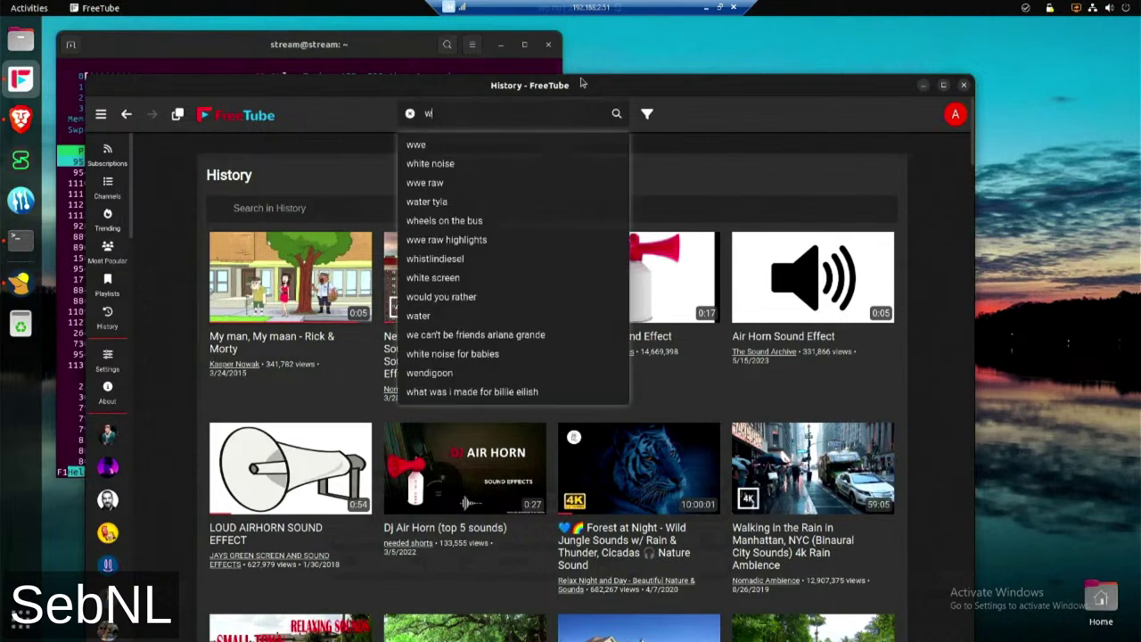
{"action": "type", "text": "ind ice sound"}
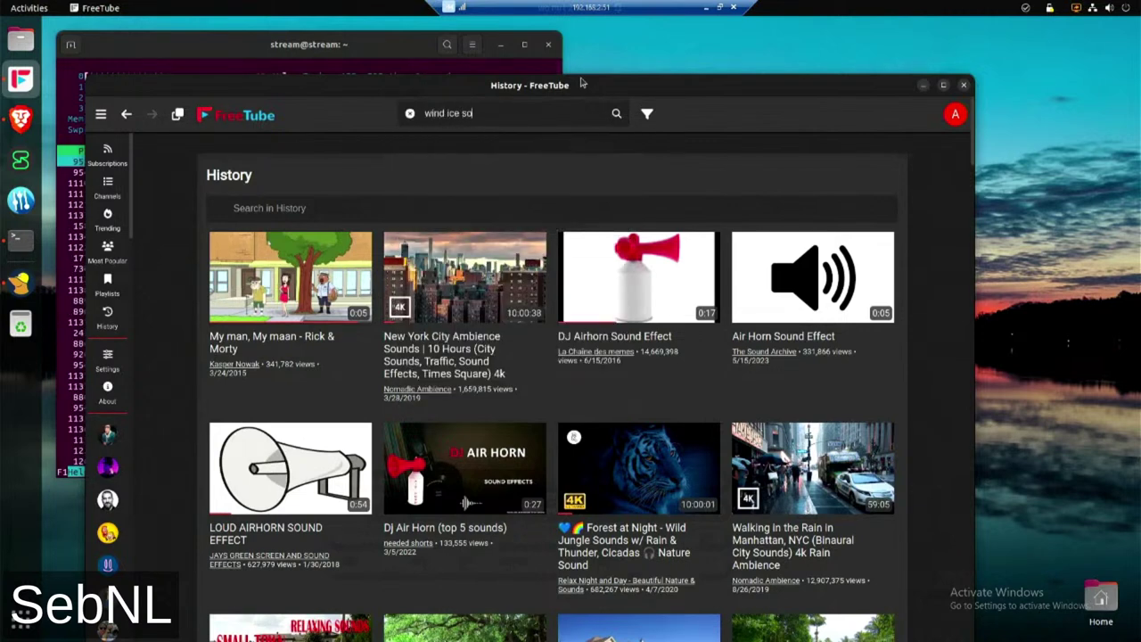
{"action": "key", "text": "Return"}
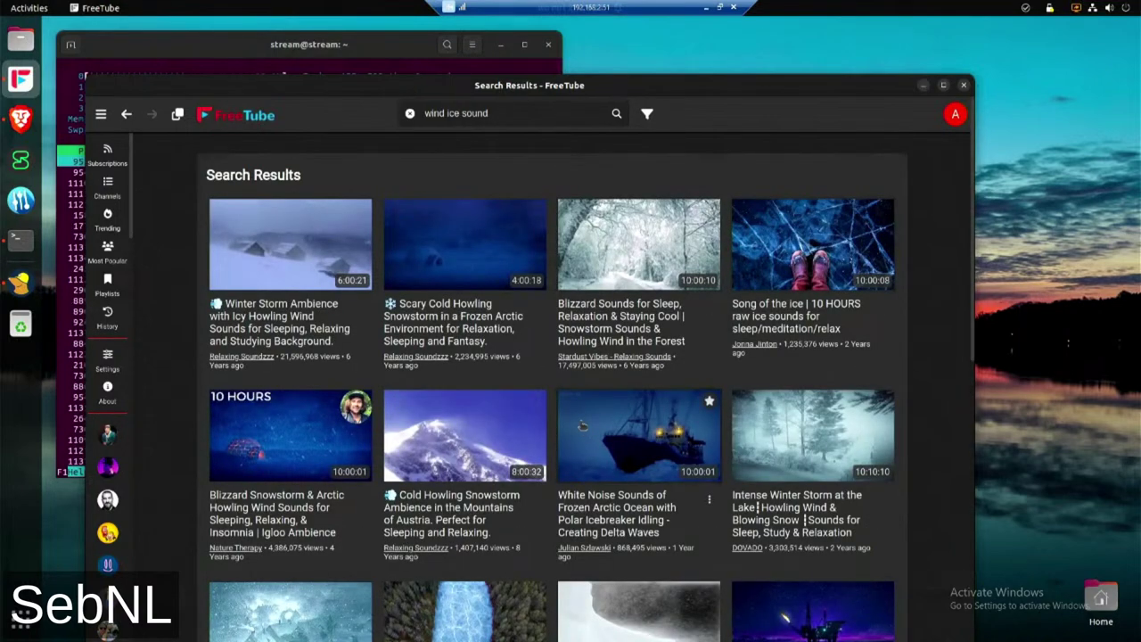
Play the frozen Arctic Ocean polar icebreaker white noise video at 144p quality and minimize the FreeTube window
{"action": "scroll", "coordinate": [579, 417], "scroll_direction": "down", "scroll_amount": 1}
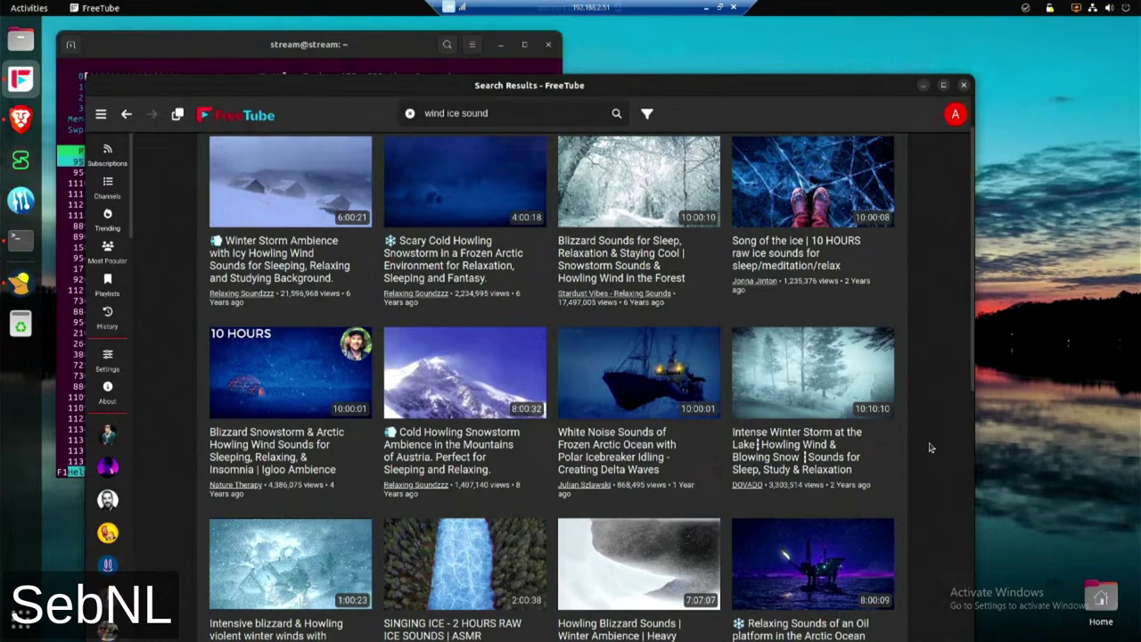
{"action": "scroll", "coordinate": [640, 367], "scroll_direction": "down", "scroll_amount": 1}
{"action": "left_click", "coordinate": [641, 368]}
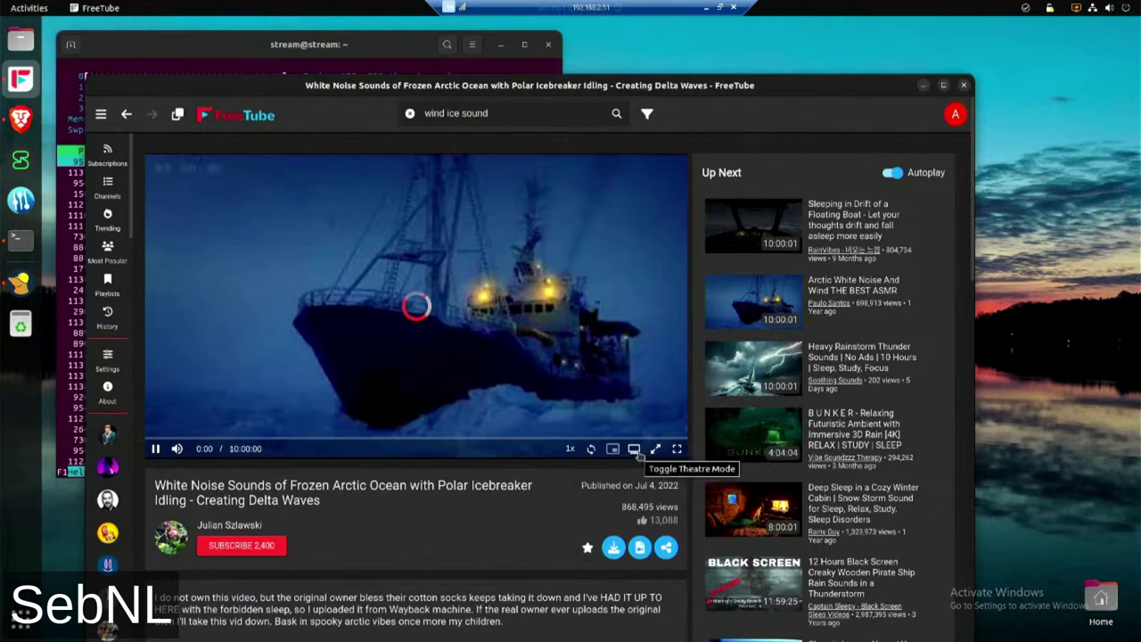
{"action": "left_click", "coordinate": [650, 433]}
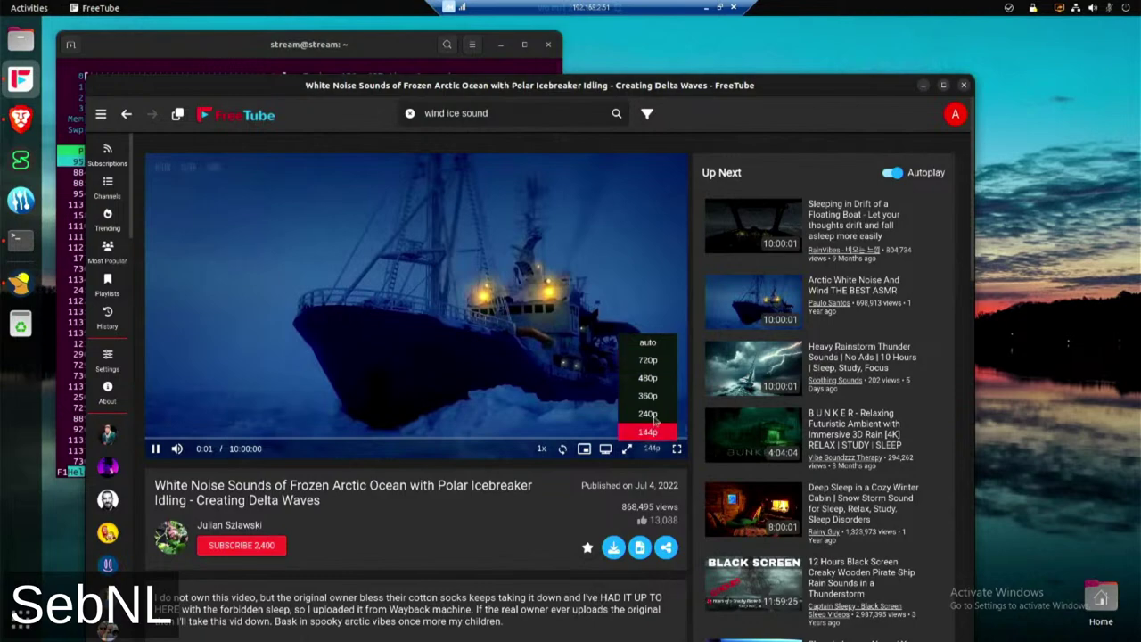
{"action": "left_click", "coordinate": [924, 87]}
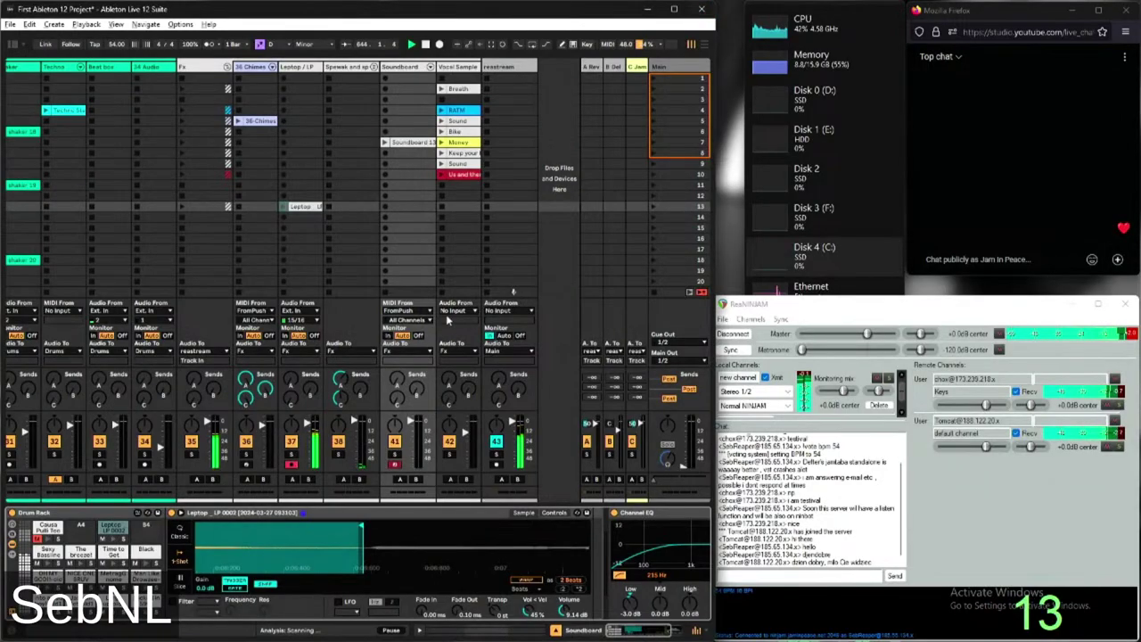
Expand the EQ Eight on the Leptop / LP track, flatten its high-frequency cut and roll off the low end
{"action": "left_click", "coordinate": [314, 406]}
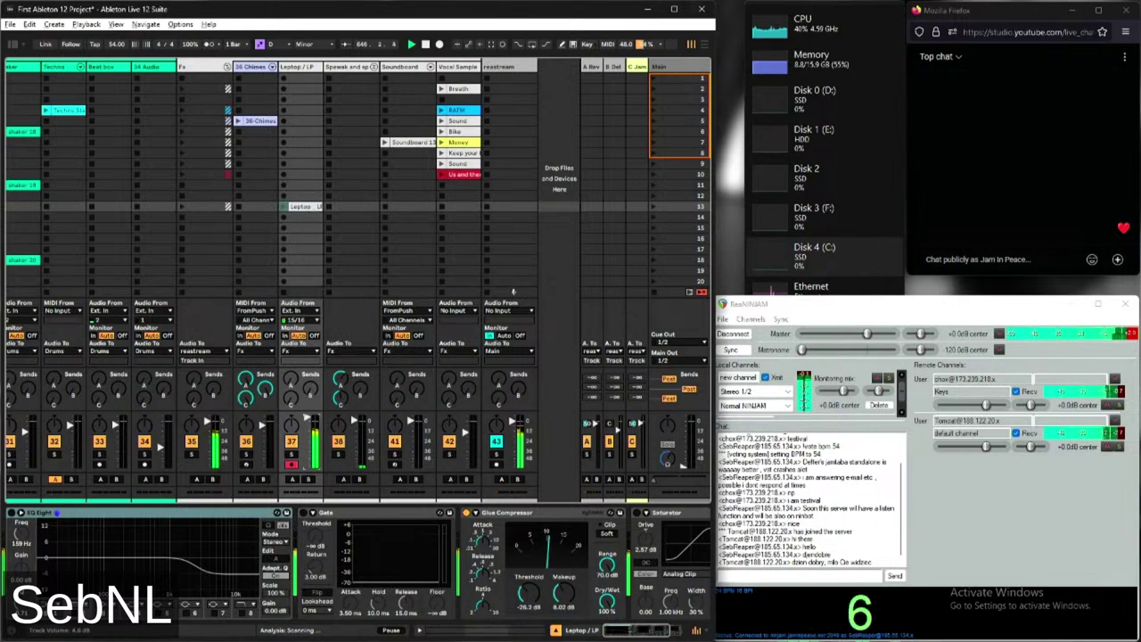
{"action": "left_click", "coordinate": [11, 513]}
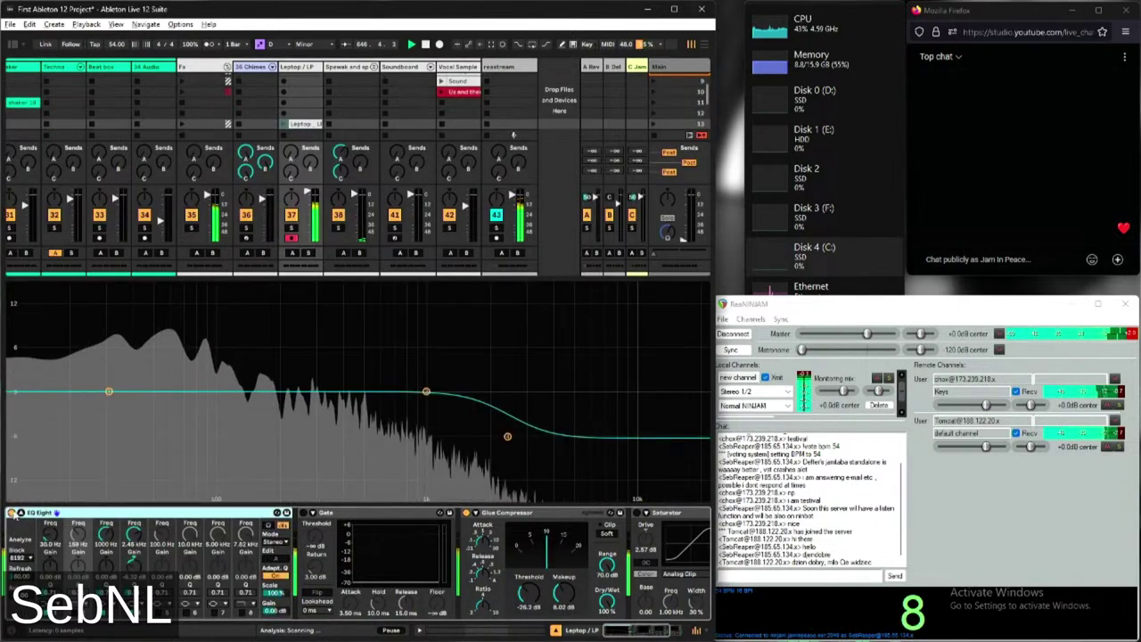
{"action": "left_click", "coordinate": [138, 567]}
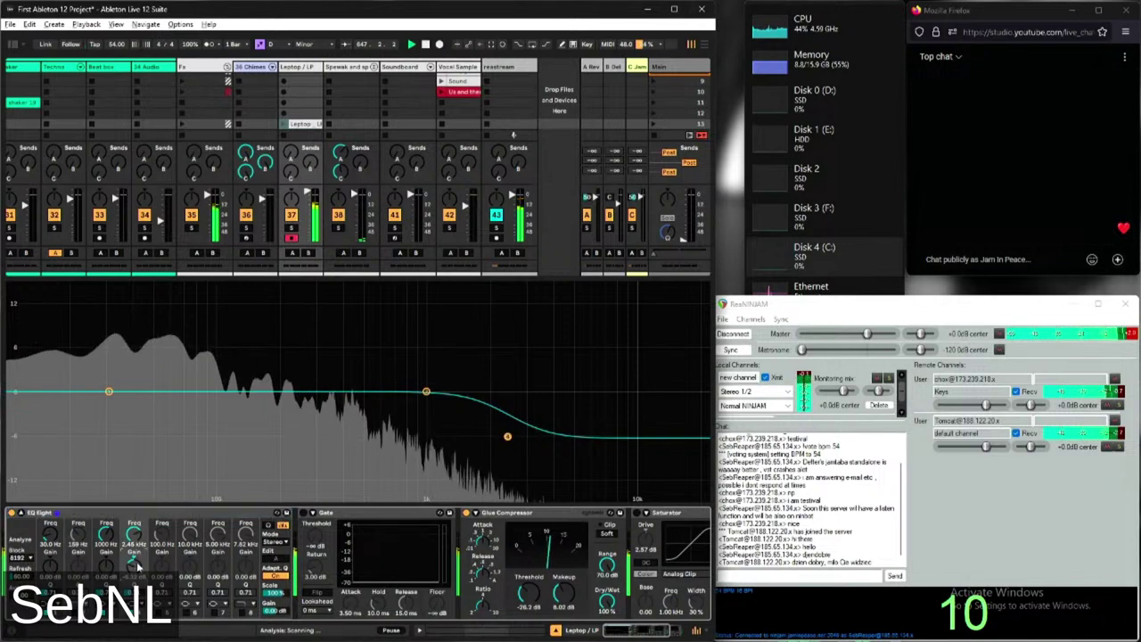
{"action": "left_click", "coordinate": [138, 567]}
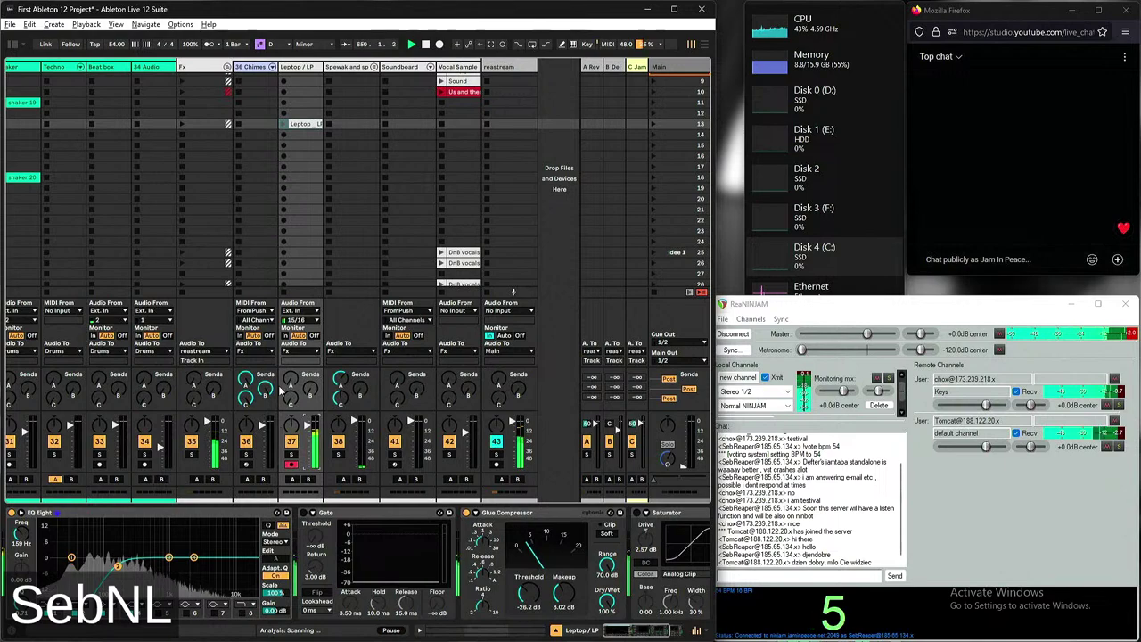
{"action": "scroll", "coordinate": [200, 206], "scroll_direction": "left", "scroll_amount": 10}
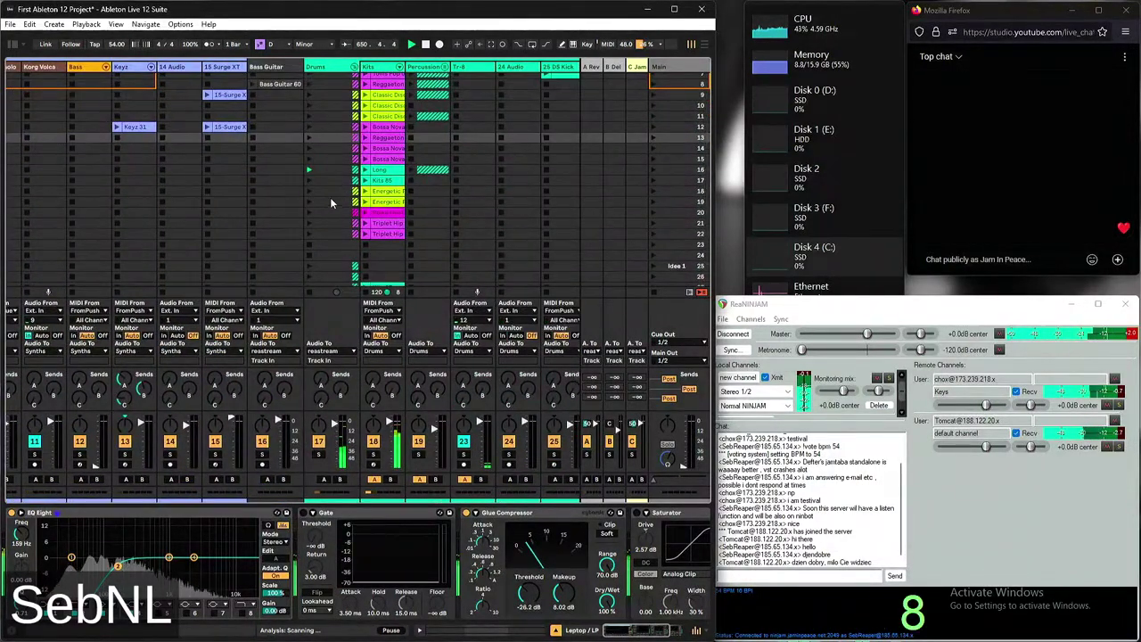
{"action": "right_click", "coordinate": [323, 378]}
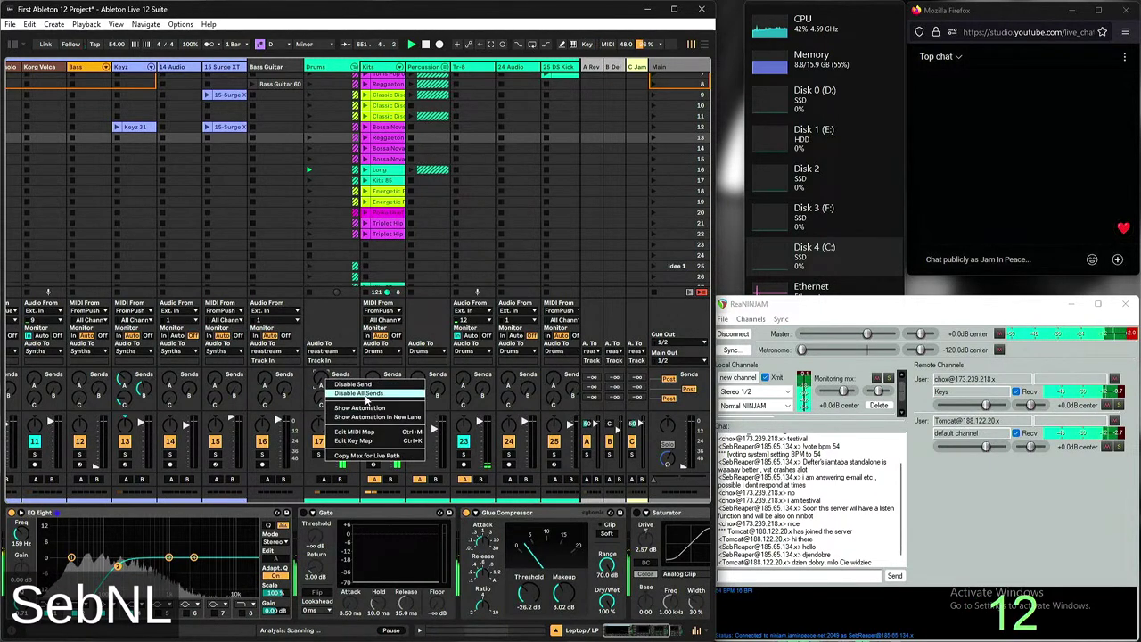
{"action": "left_click", "coordinate": [362, 421]}
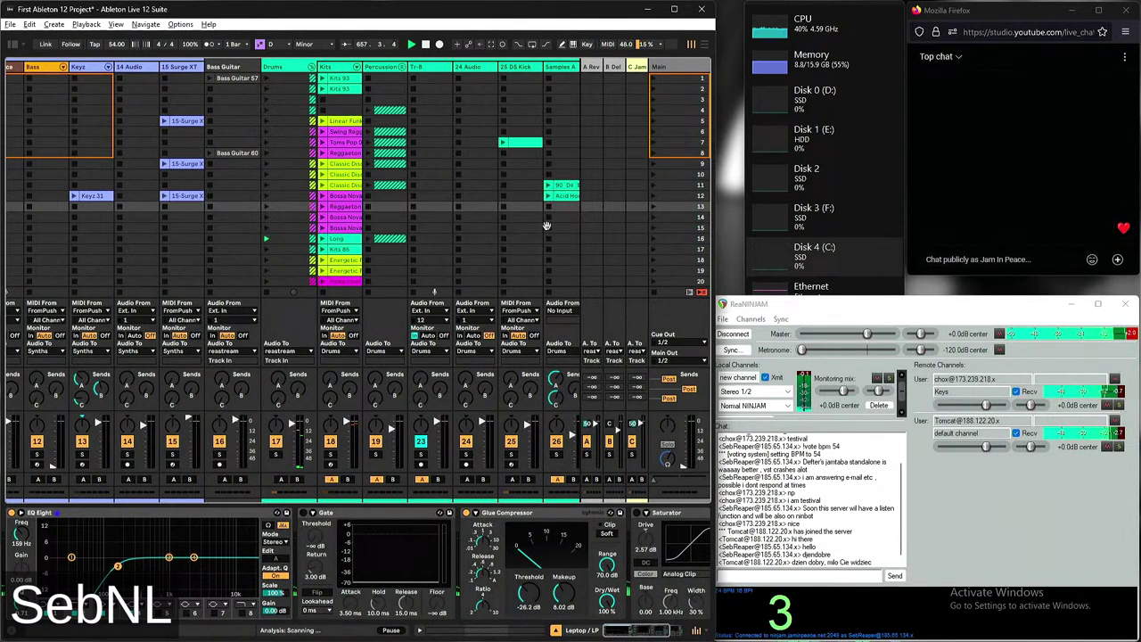
Launch the Drum and Bass Down 170 bpm clip in scene 26 of Samples A and set its clip tempo to 85.00 BPM
{"action": "scroll", "coordinate": [446, 214], "scroll_direction": "right", "scroll_amount": 8}
{"action": "scroll", "coordinate": [401, 214], "scroll_direction": "down", "scroll_amount": 3}
{"action": "scroll", "coordinate": [340, 218], "scroll_direction": "down", "scroll_amount": 3}
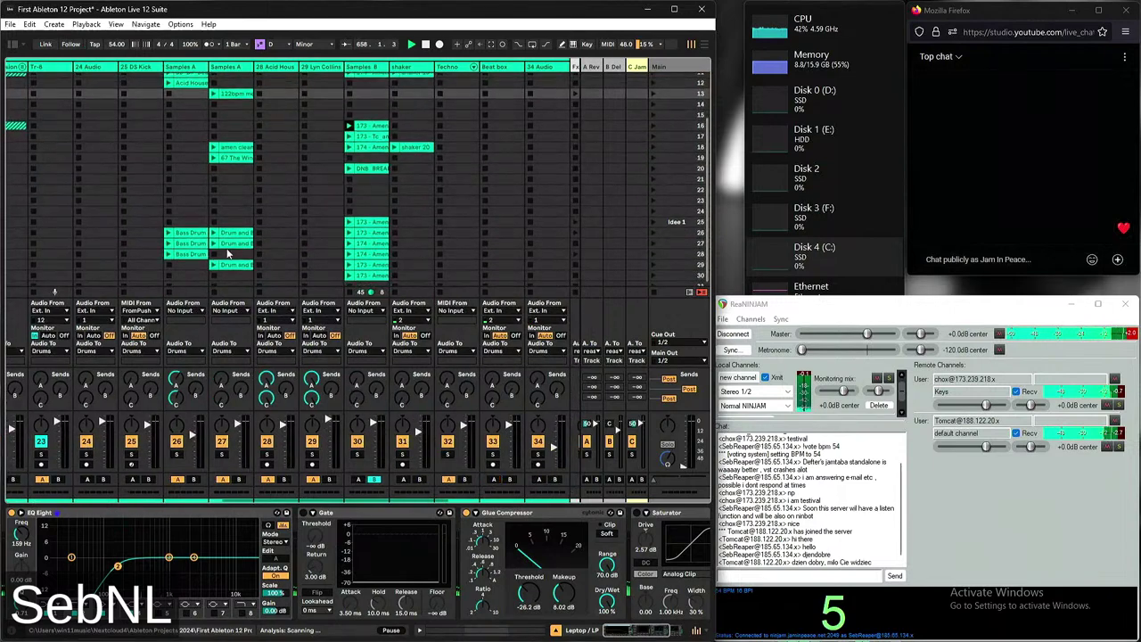
{"action": "left_click", "coordinate": [218, 244]}
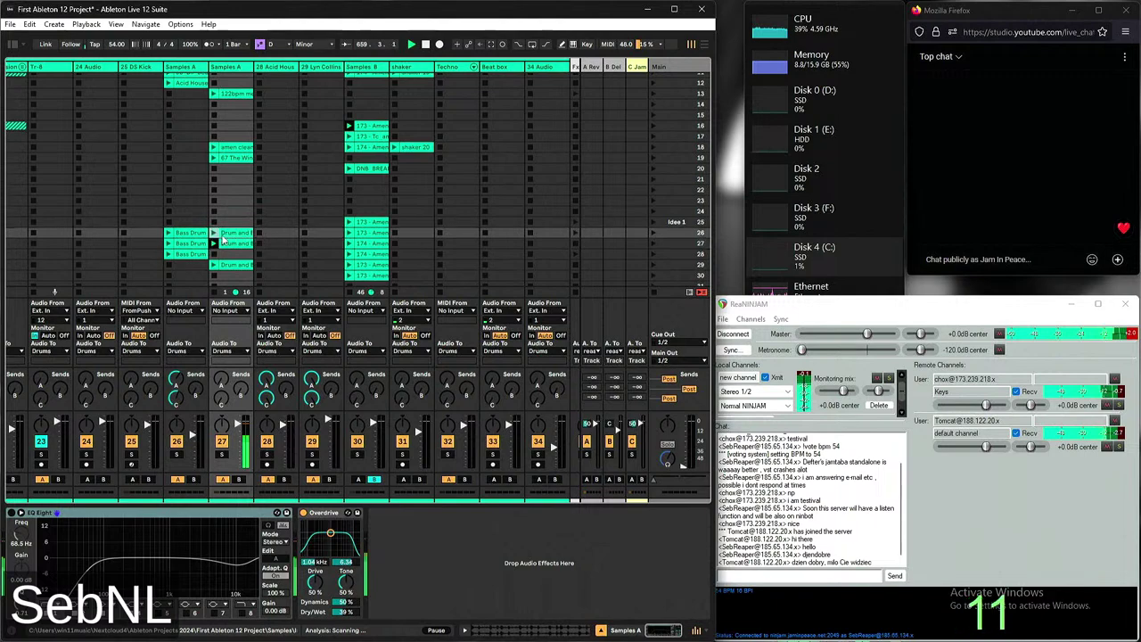
{"action": "double_click", "coordinate": [237, 244]}
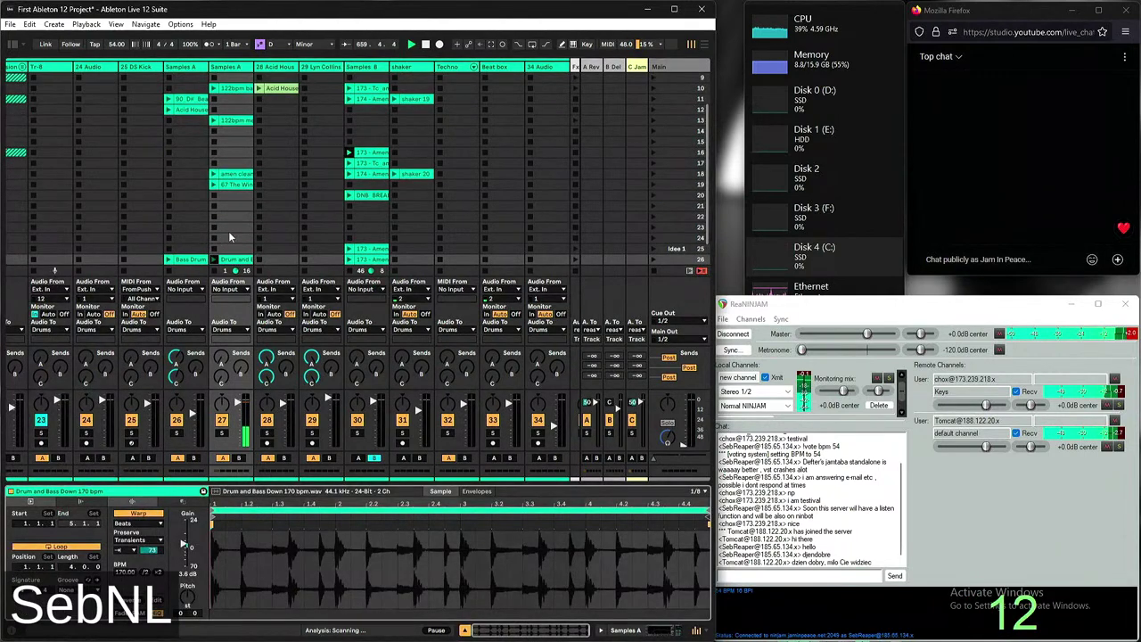
{"action": "scroll", "coordinate": [224, 236], "scroll_direction": "down", "scroll_amount": 3}
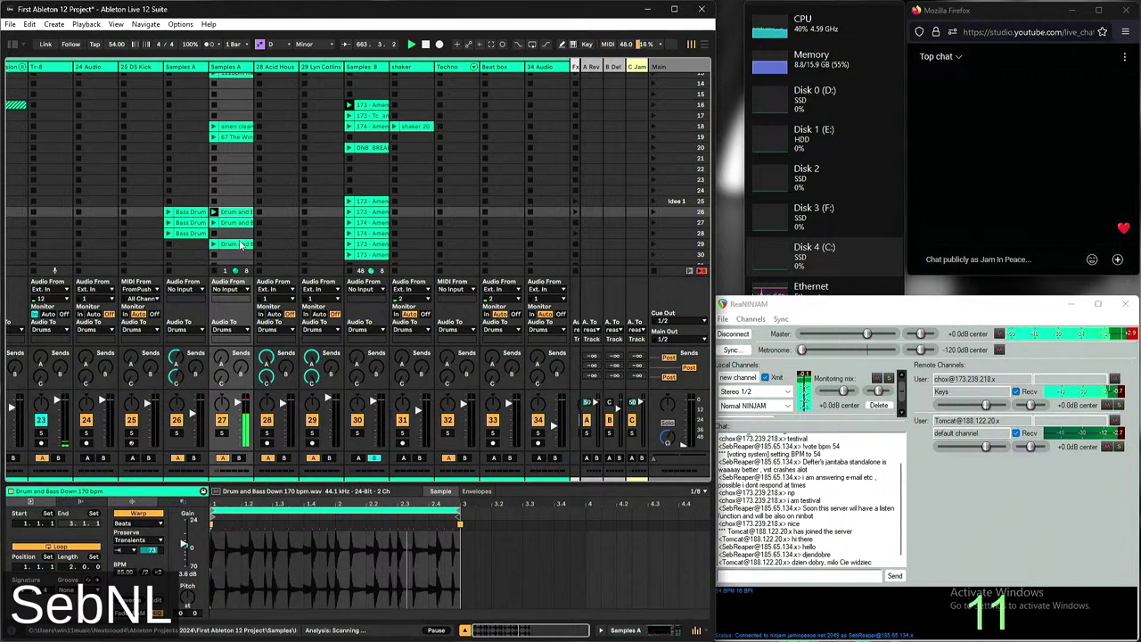
{"action": "key", "text": "ctrl+d"}
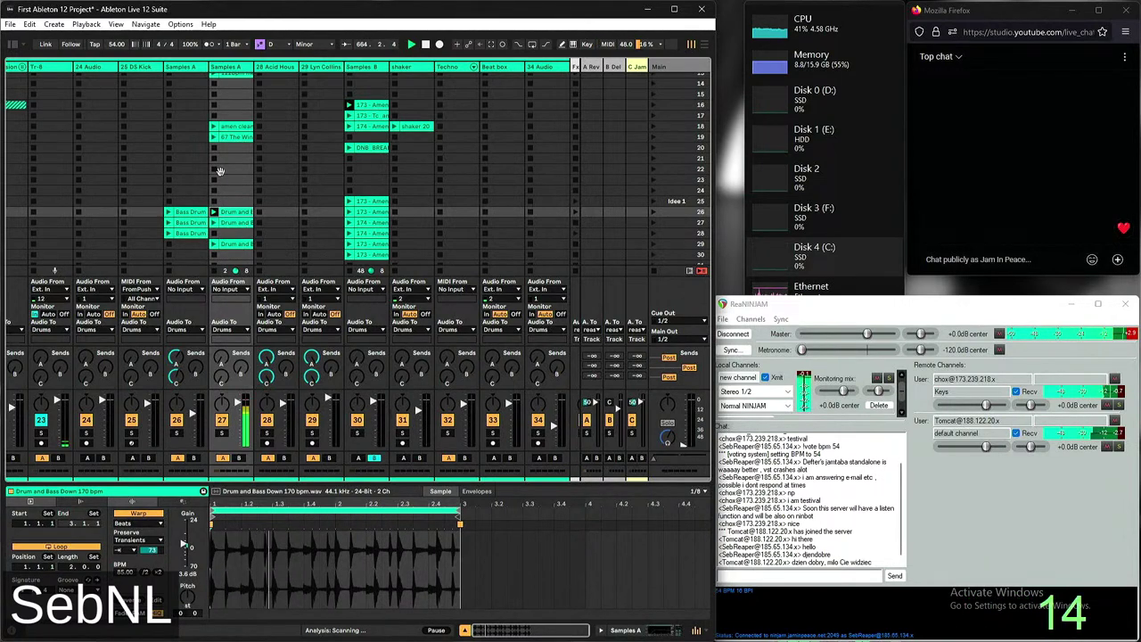
Record a drum loop into the scene 24 slot of the Kits track, discarding the first take in scene 25
{"action": "scroll", "coordinate": [438, 178], "scroll_direction": "left", "scroll_amount": 10}
{"action": "scroll", "coordinate": [438, 178], "scroll_direction": "up", "scroll_amount": 5}
{"action": "left_click", "coordinate": [342, 261]}
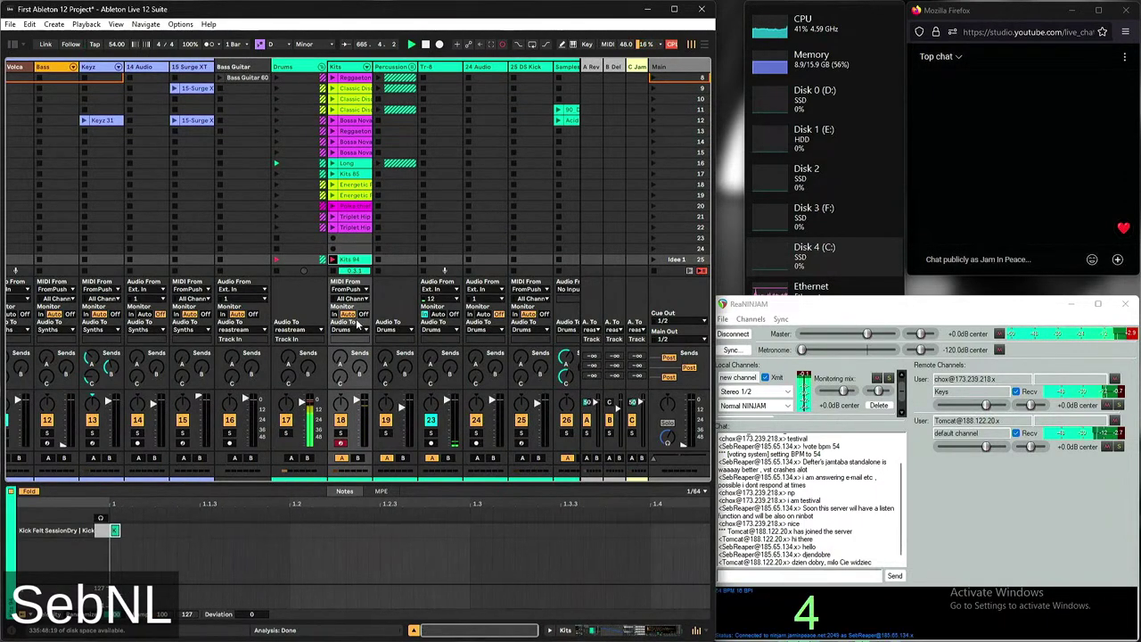
{"action": "key", "text": "Delete"}
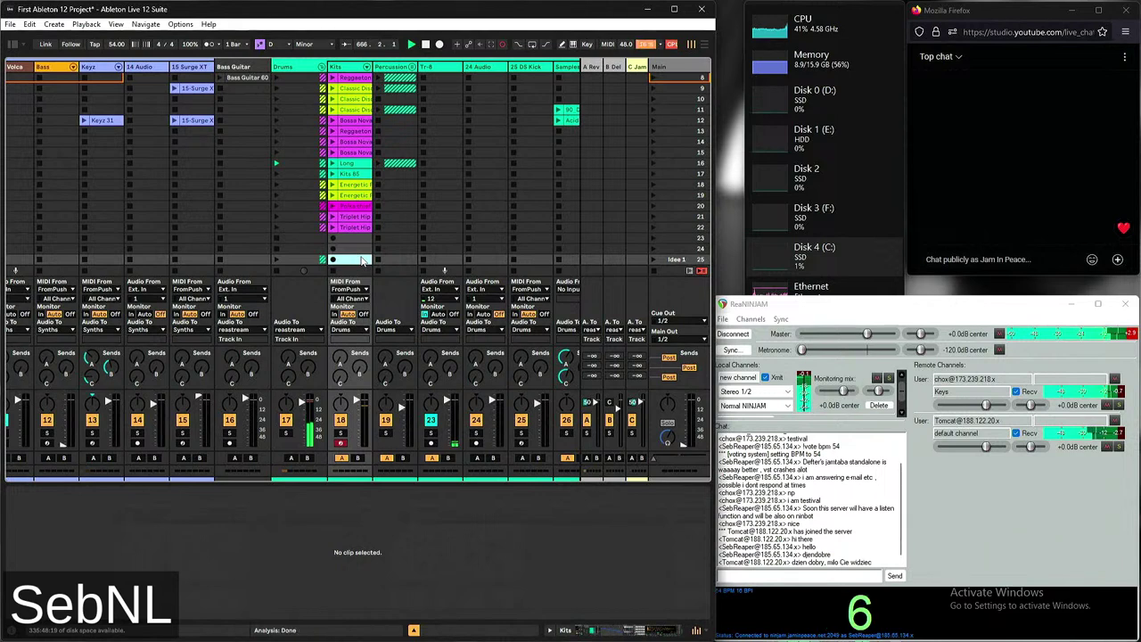
{"action": "left_click", "coordinate": [356, 251]}
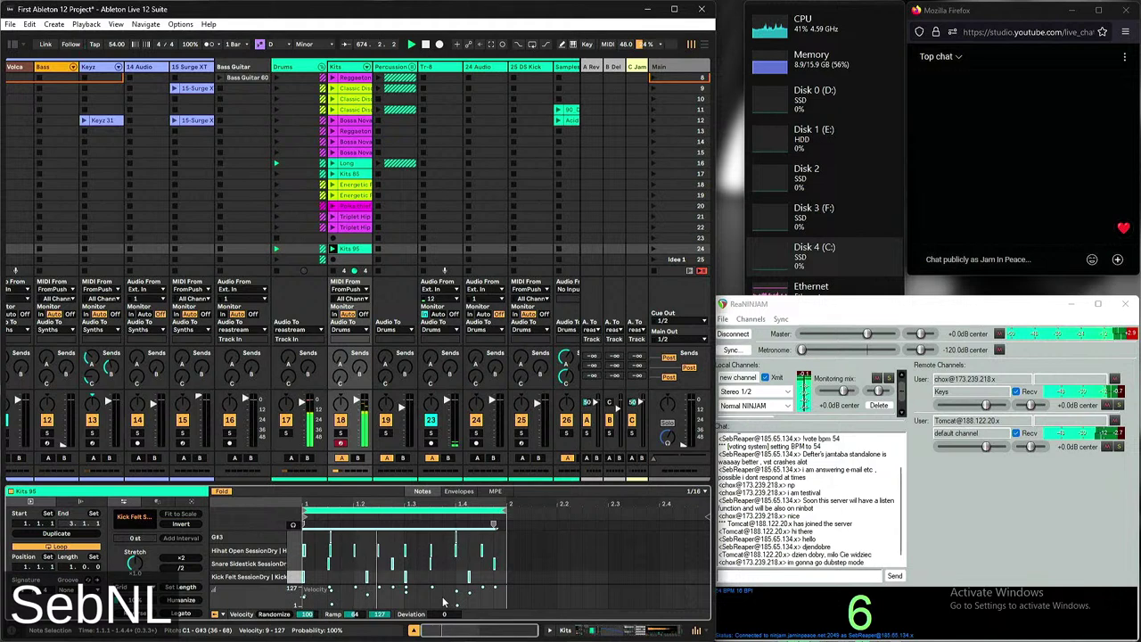
Send the reply "ok" in the ReaNINJAM chat
{"action": "left_click", "coordinate": [792, 576]}
{"action": "type", "text": "ok"}
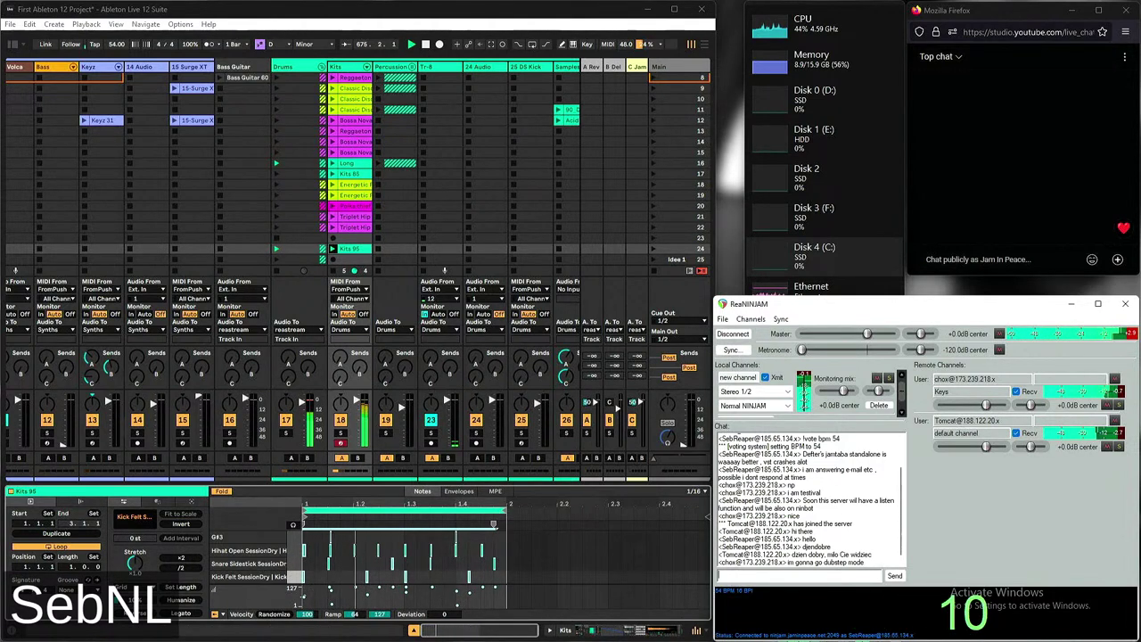
{"action": "key", "text": "Return"}
Delete the recorded clips in scenes 24 and 25 of the Leptop / LP track
{"action": "left_click", "coordinate": [475, 235]}
{"action": "scroll", "coordinate": [475, 234], "scroll_direction": "down", "scroll_amount": 3}
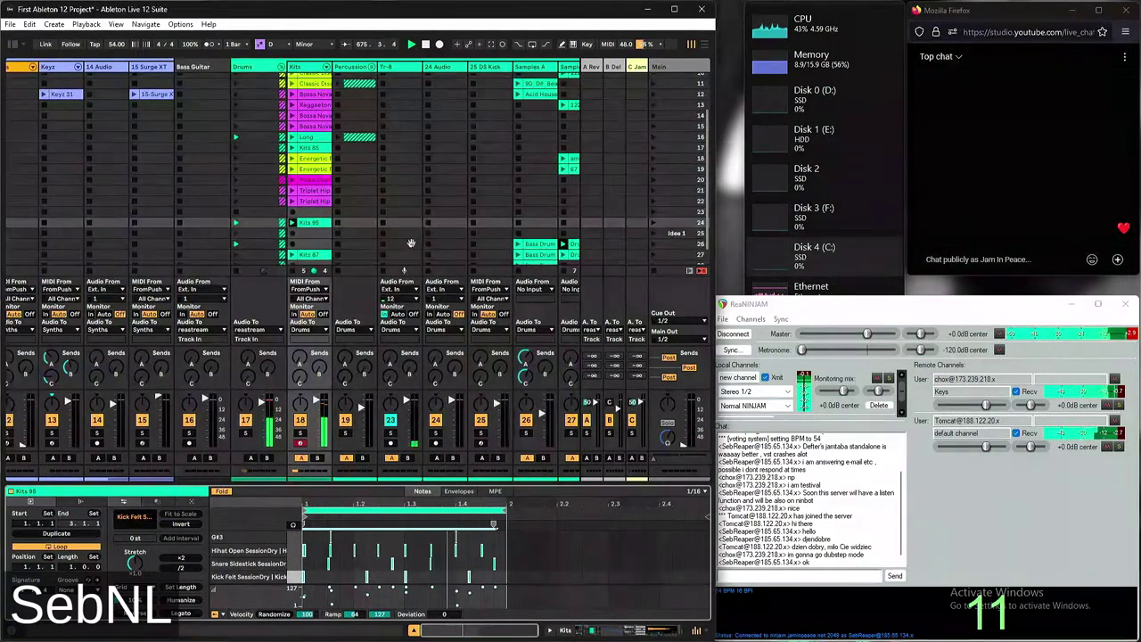
{"action": "scroll", "coordinate": [357, 262], "scroll_direction": "right", "scroll_amount": 4}
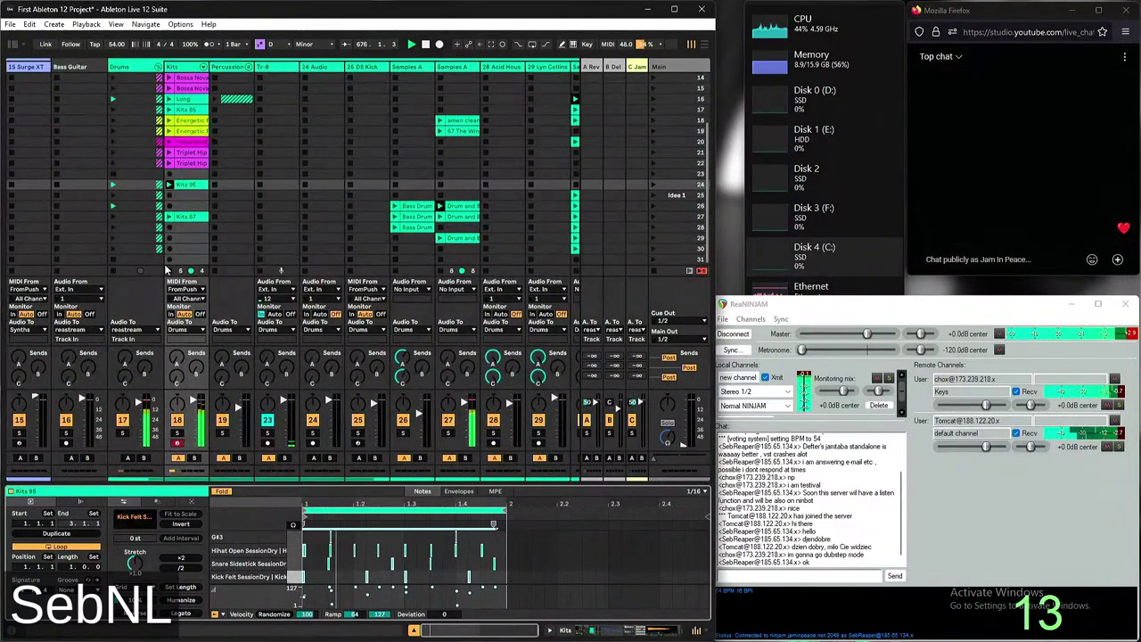
{"action": "scroll", "coordinate": [400, 273], "scroll_direction": "right", "scroll_amount": 3}
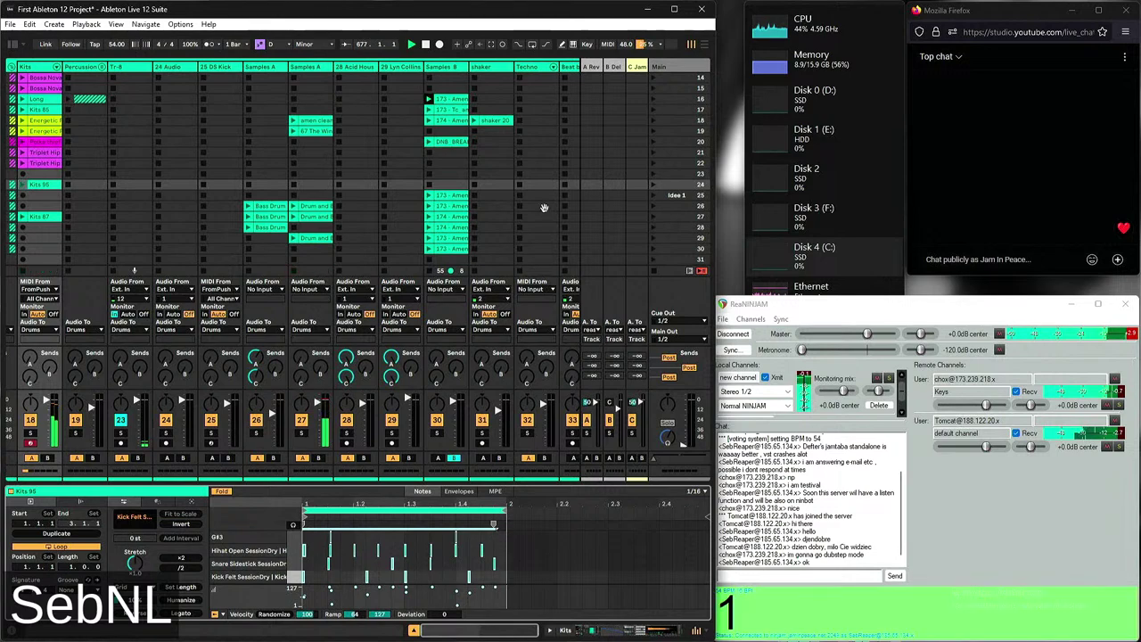
{"action": "scroll", "coordinate": [524, 277], "scroll_direction": "right", "scroll_amount": 6}
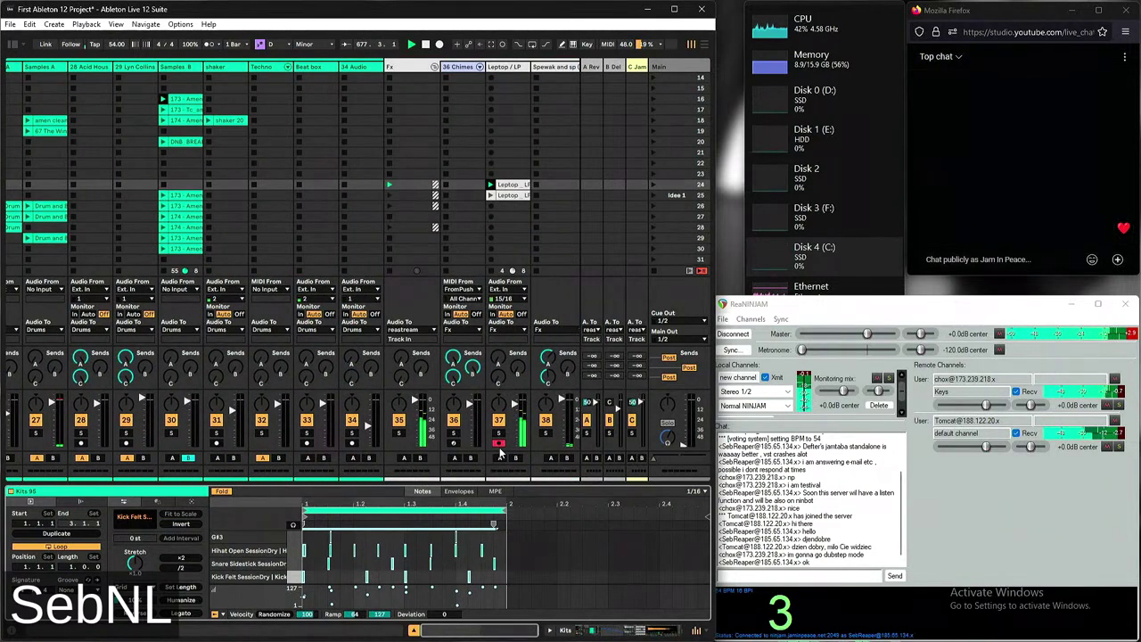
{"action": "left_click_drag", "start_coordinate": [526, 162], "coordinate": [517, 215]}
{"action": "key", "text": "Delete"}
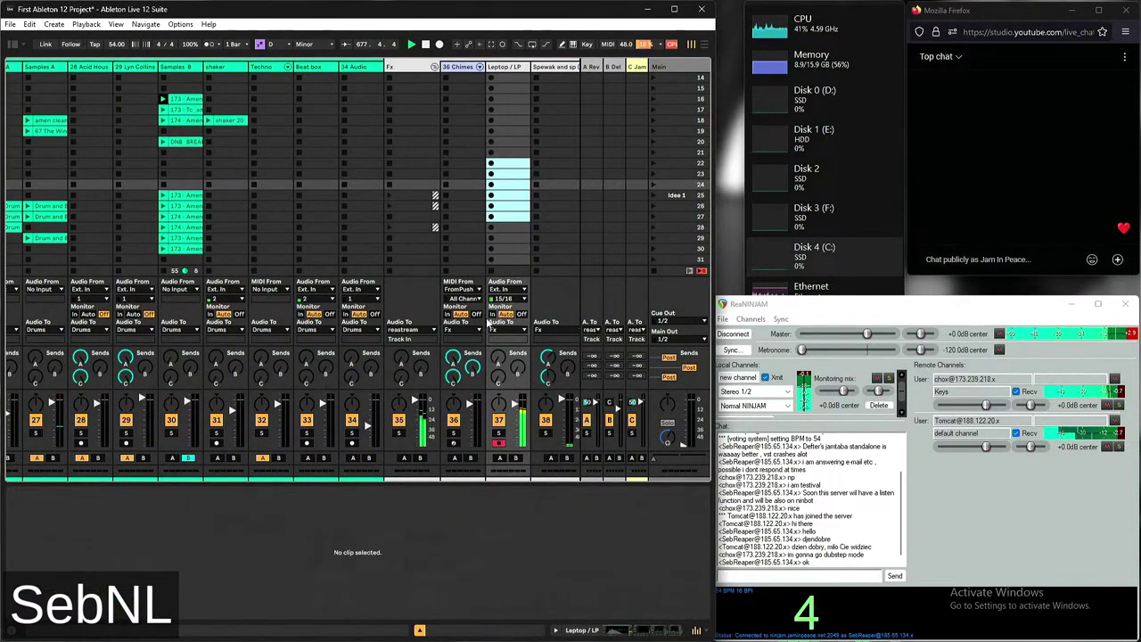
Set the Leptop / LP track's monitoring to In and disarm it, and reset the ReaNINJAM master peak indicator
{"action": "scroll", "coordinate": [485, 336], "scroll_direction": "right", "scroll_amount": 3}
{"action": "left_click", "coordinate": [351, 444]}
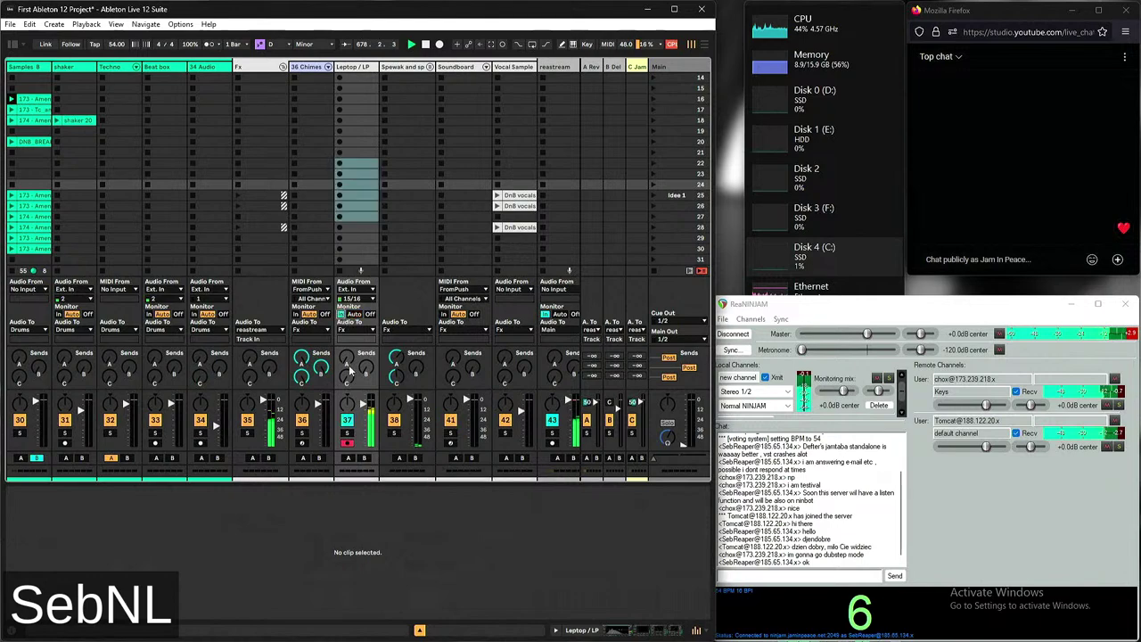
{"action": "scroll", "coordinate": [503, 193], "scroll_direction": "right", "scroll_amount": 1}
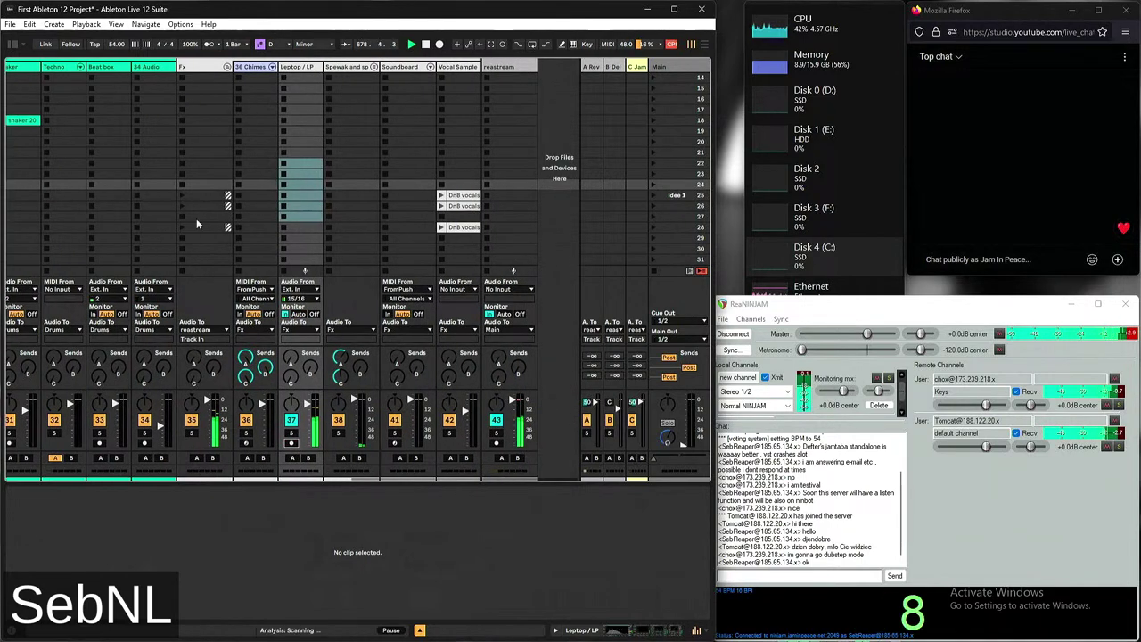
{"action": "left_click", "coordinate": [1131, 336]}
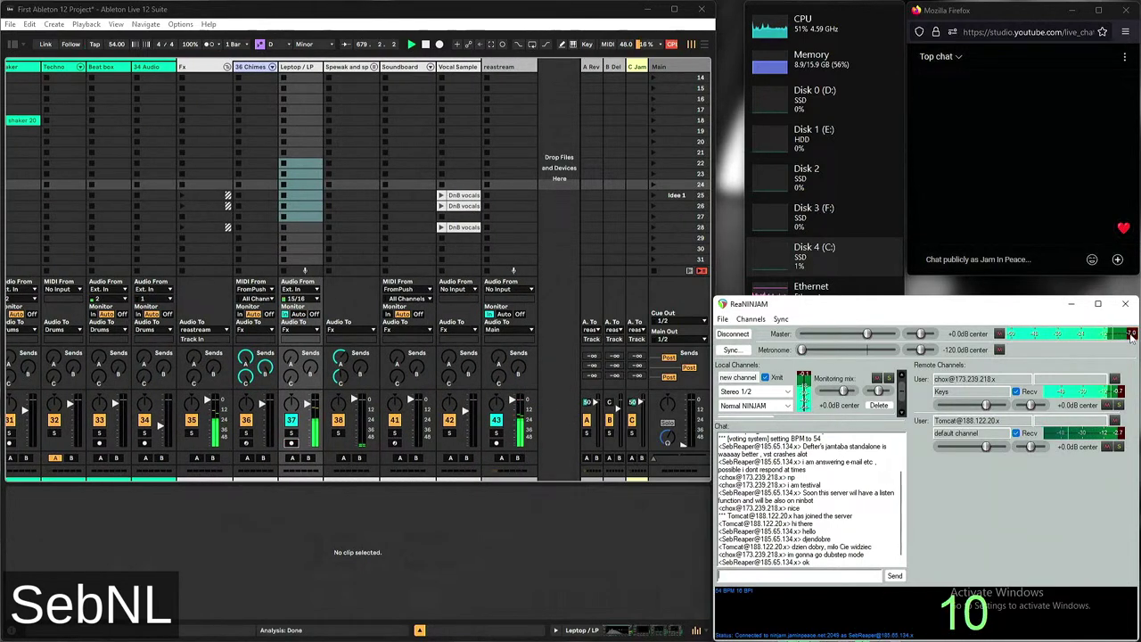
Select the empty scene 4 slot on the Kits track and raise the ReaNINJAM metronome volume to about -12.1 dB
{"action": "scroll", "coordinate": [300, 205], "scroll_direction": "left", "scroll_amount": 10}
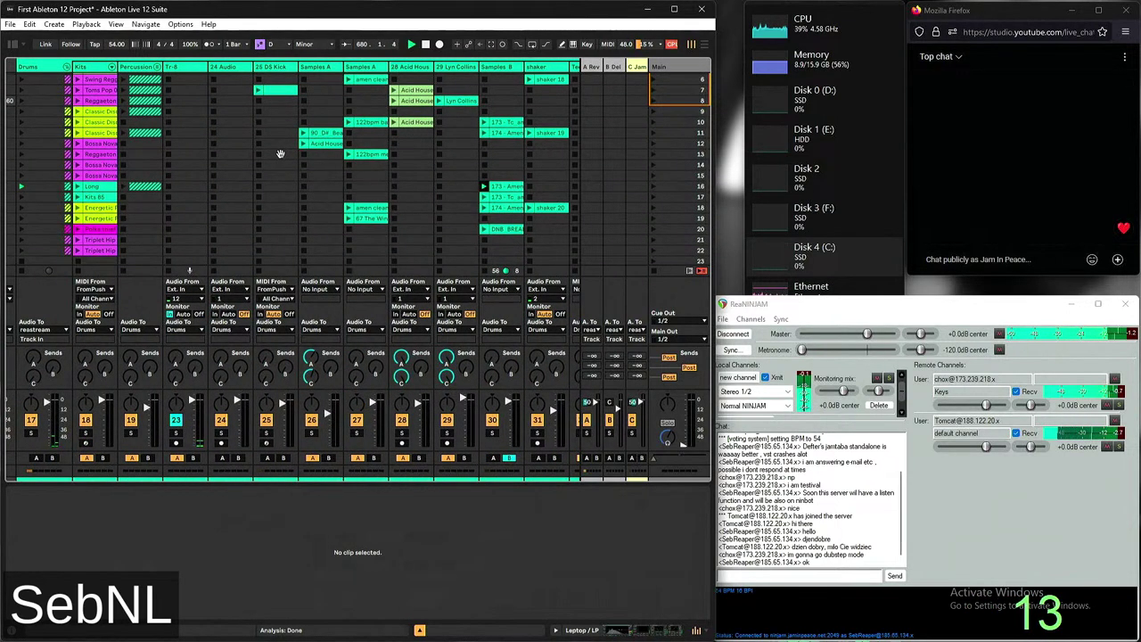
{"action": "scroll", "coordinate": [152, 134], "scroll_direction": "up", "scroll_amount": 5}
{"action": "left_click", "coordinate": [107, 111]}
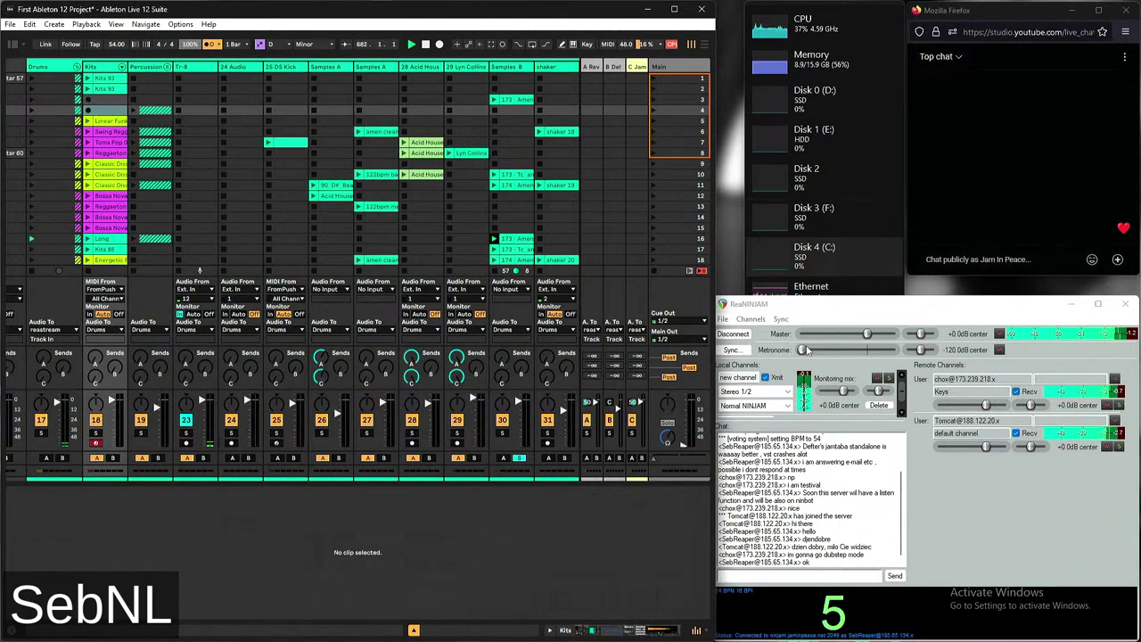
{"action": "left_click_drag", "start_coordinate": [803, 349], "coordinate": [853, 353]}
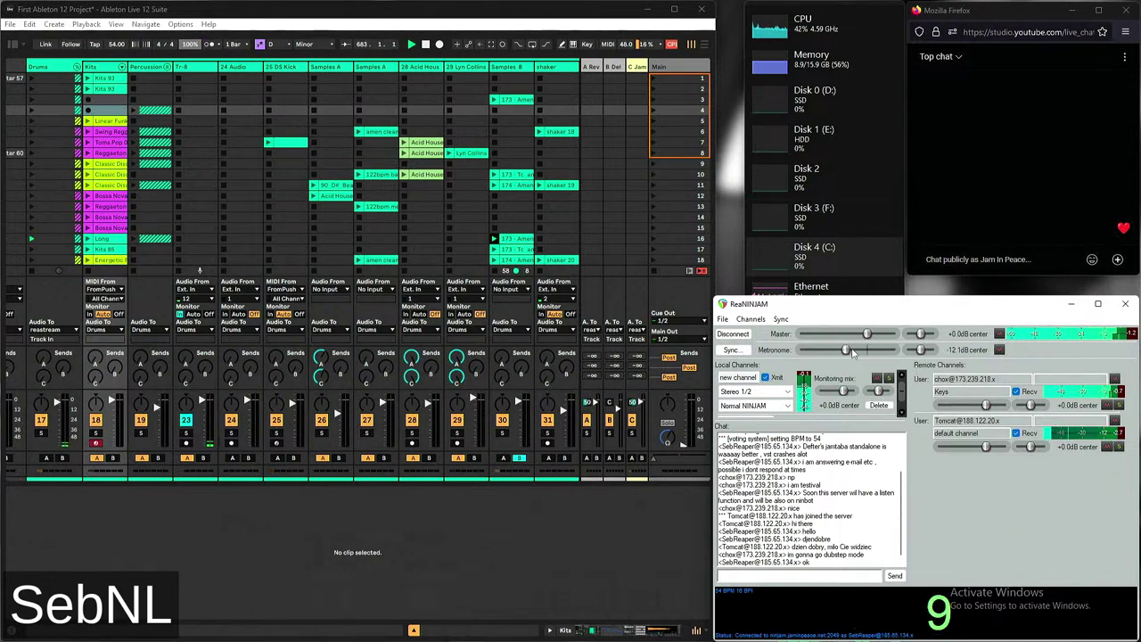
{"action": "left_click", "coordinate": [113, 114]}
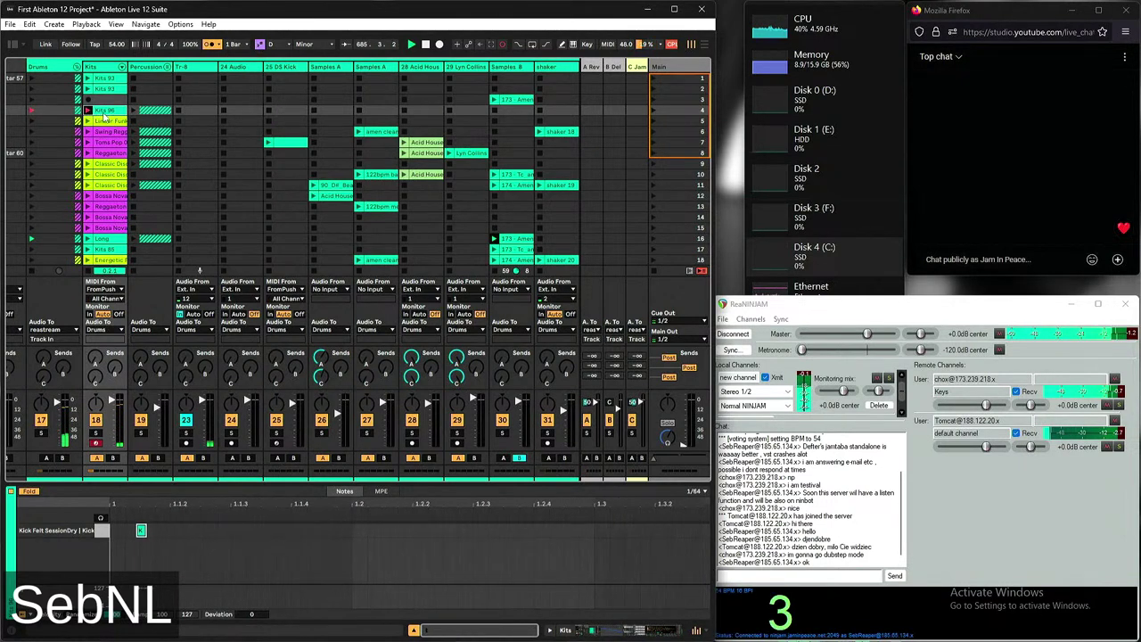
{"action": "key", "text": "Delete"}
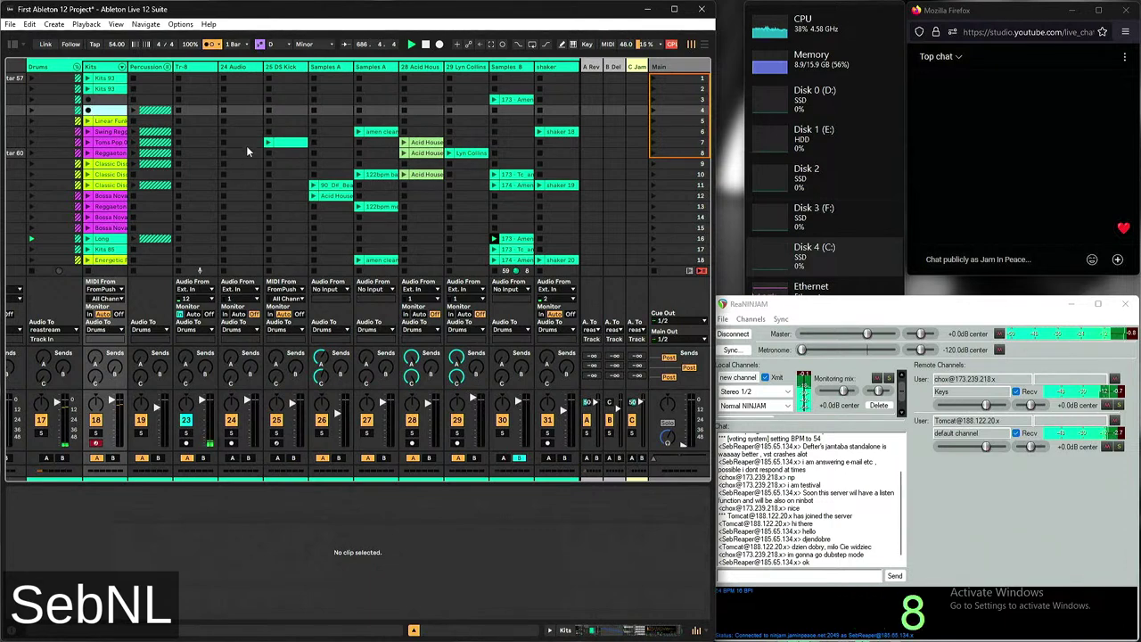
{"action": "left_click", "coordinate": [105, 99]}
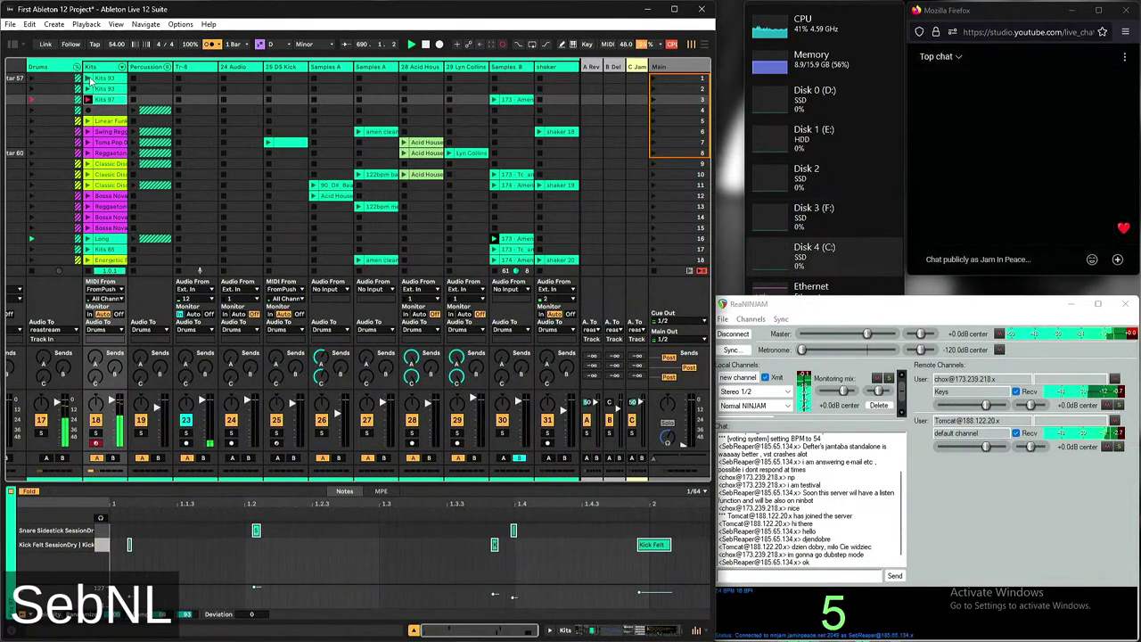
{"action": "key", "text": "Delete"}
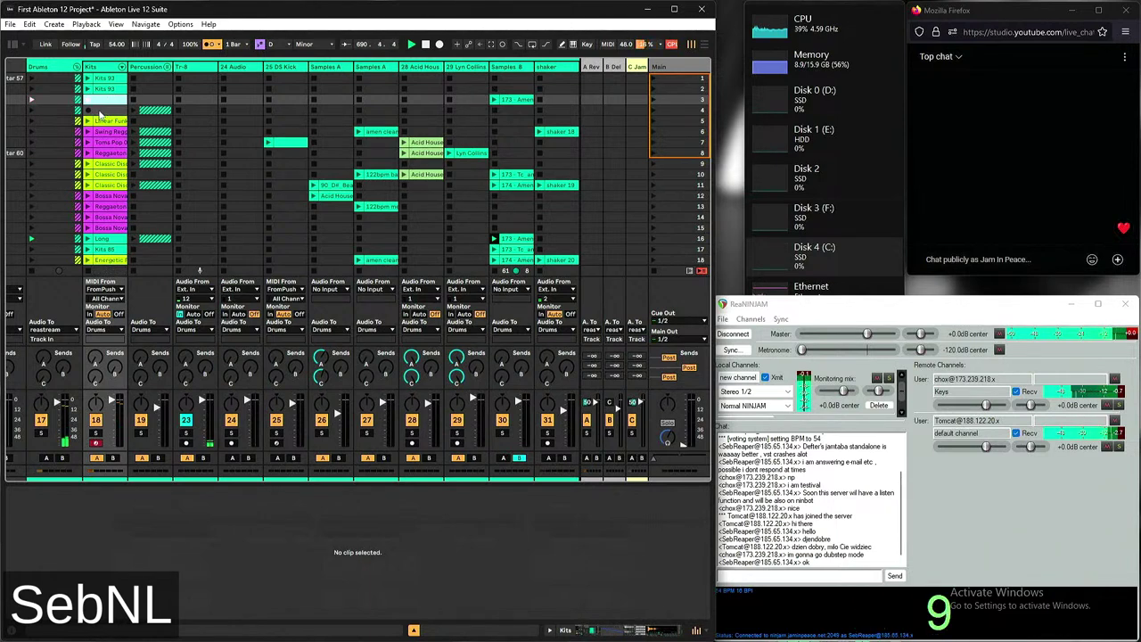
Record a new drum clip in scene 3 of the Kits track and mute the second remote user's default channel
{"action": "left_click", "coordinate": [98, 101]}
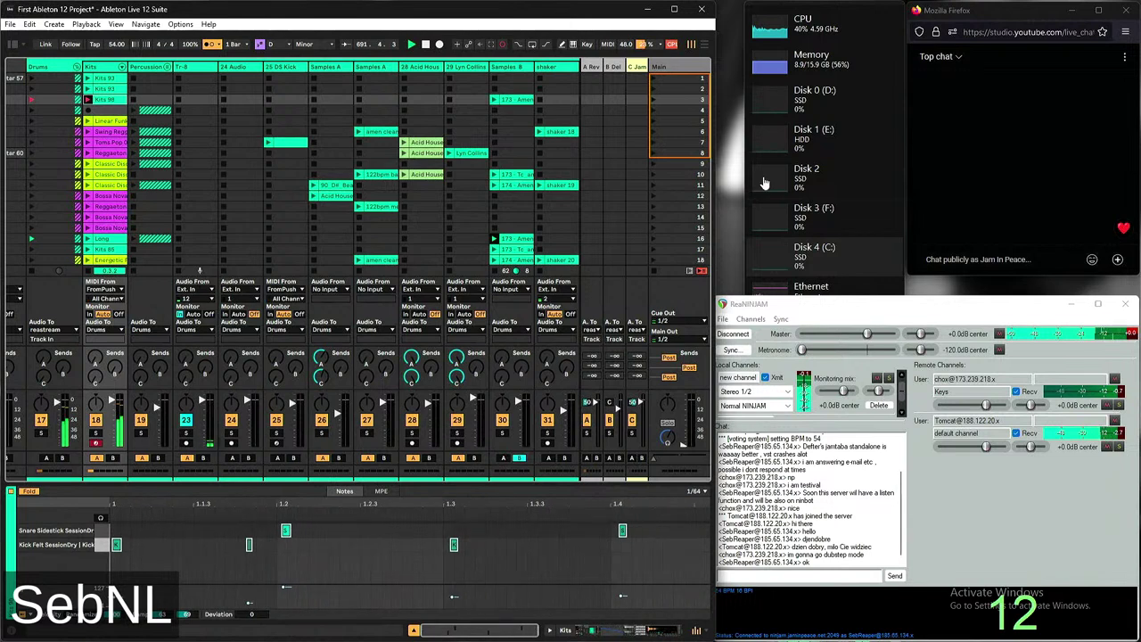
{"action": "left_click", "coordinate": [1109, 447]}
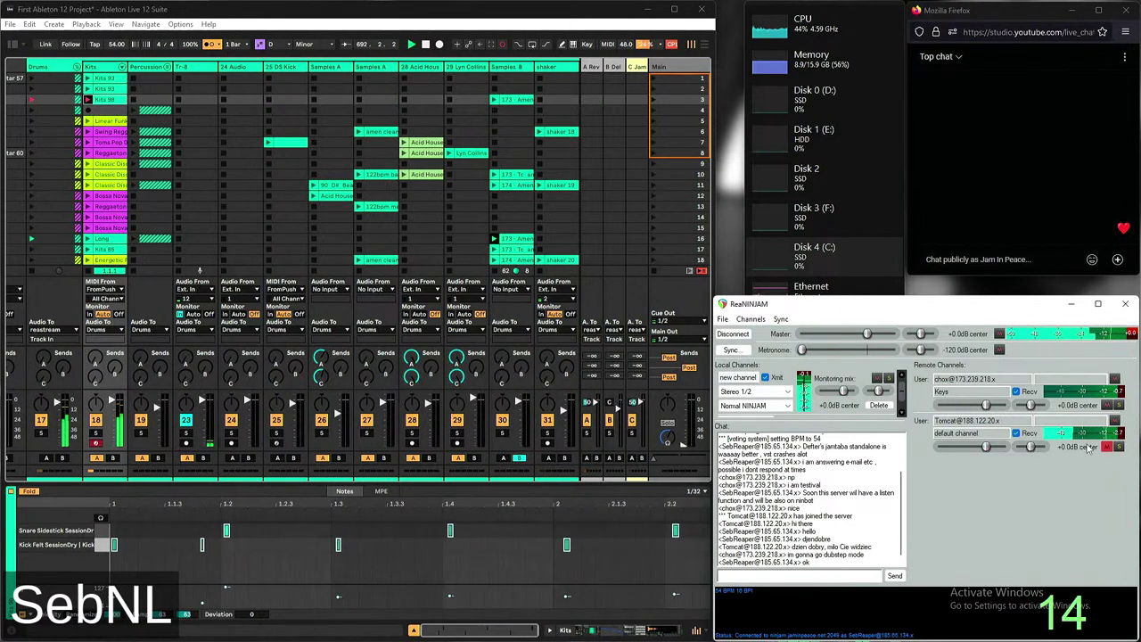
{"action": "left_click", "coordinate": [105, 108]}
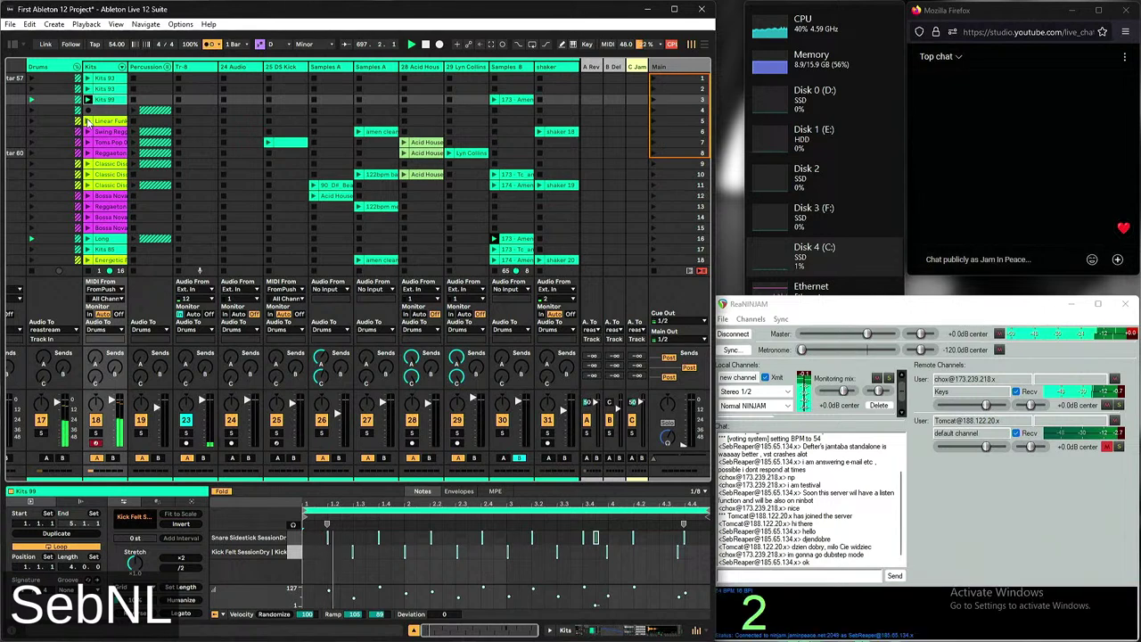
Add a Kick Felt note at the start of the Kits 99 clip and unmute the second remote user's channel
{"action": "left_click", "coordinate": [307, 552]}
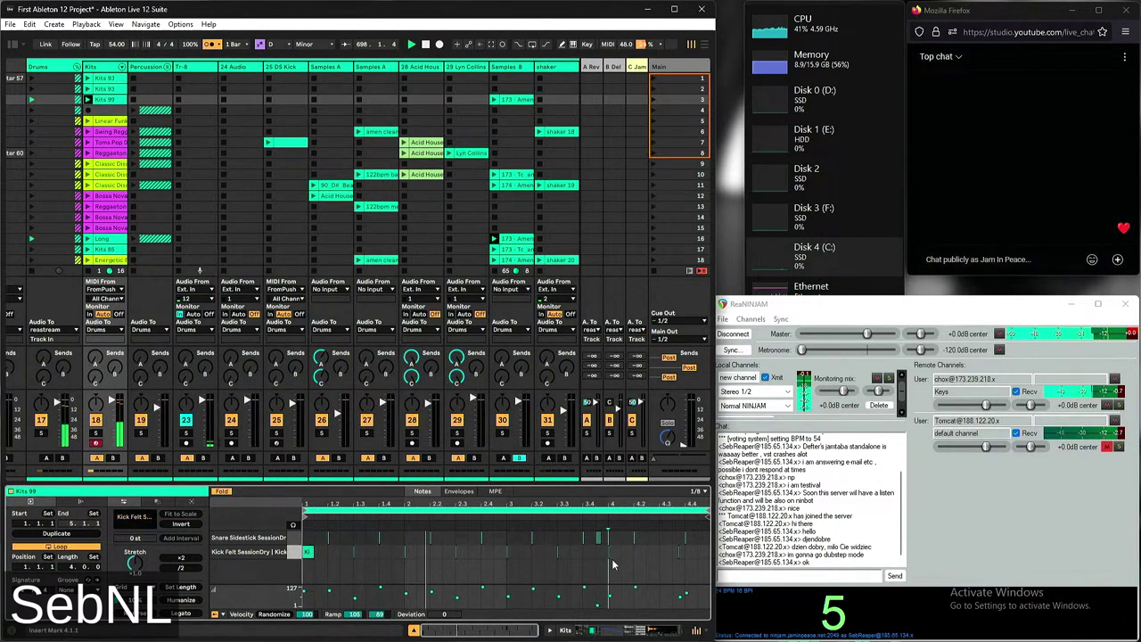
{"action": "left_click", "coordinate": [671, 577]}
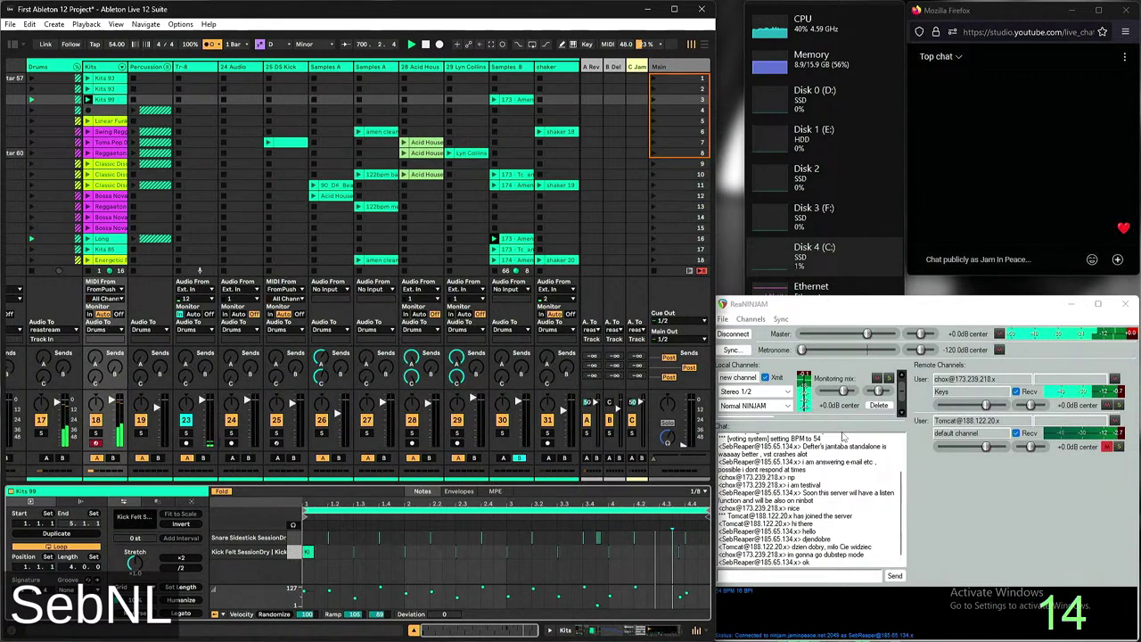
{"action": "left_click", "coordinate": [1122, 453]}
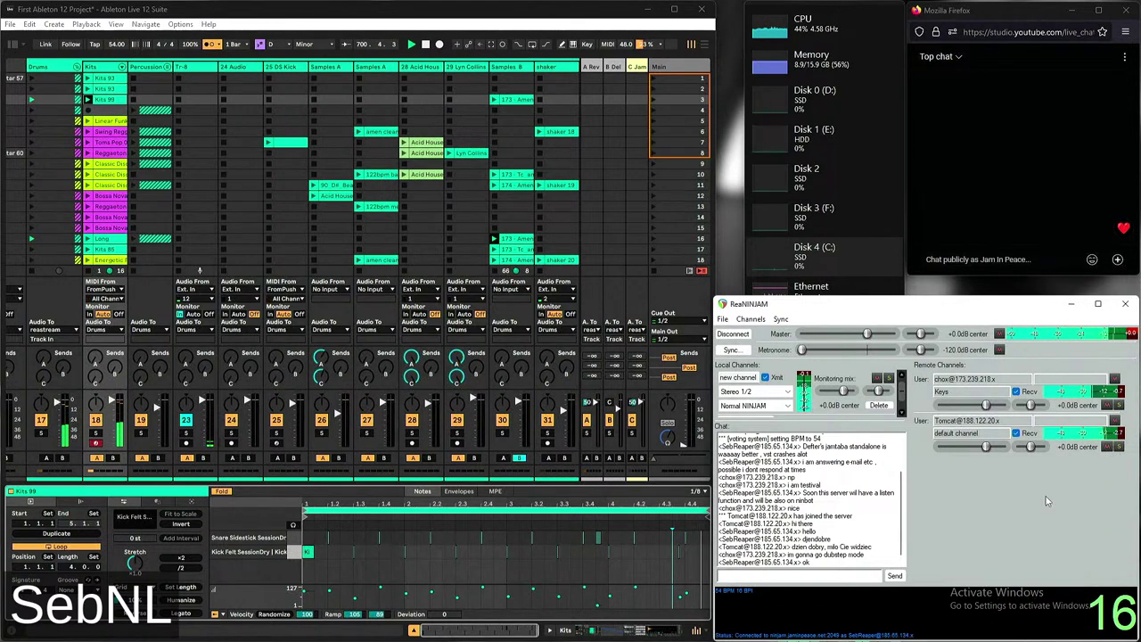
Turn off Ableton Live's metronome
{"action": "scroll", "coordinate": [414, 184], "scroll_direction": "right", "scroll_amount": 3}
{"action": "scroll", "coordinate": [415, 184], "scroll_direction": "down", "scroll_amount": 2}
{"action": "scroll", "coordinate": [415, 183], "scroll_direction": "left", "scroll_amount": 3}
{"action": "scroll", "coordinate": [299, 142], "scroll_direction": "up", "scroll_amount": 2}
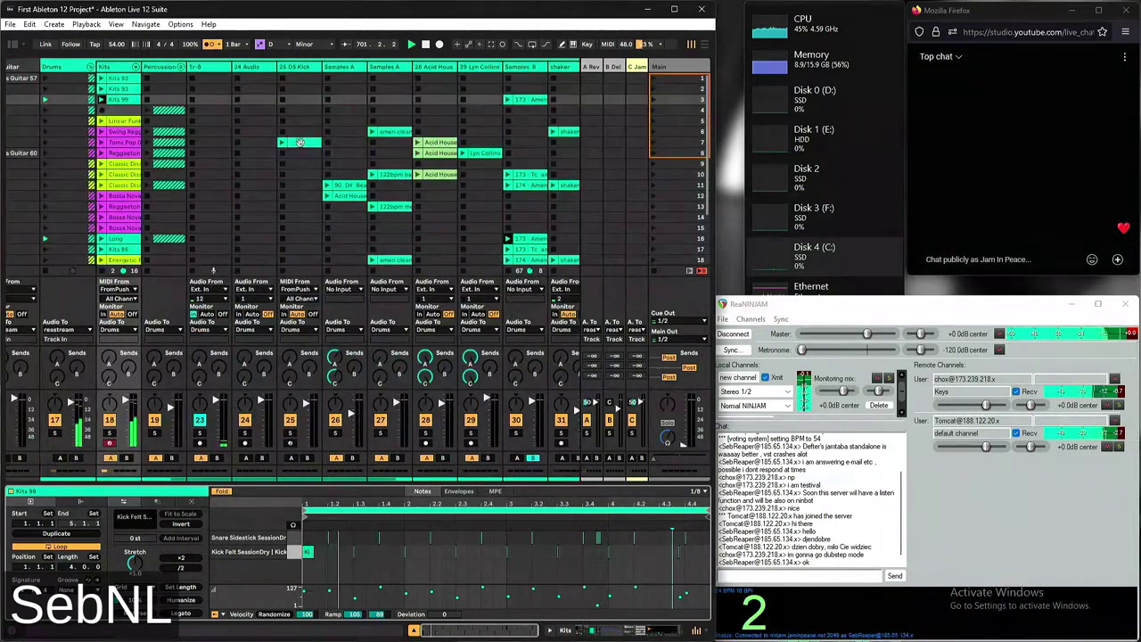
{"action": "left_click", "coordinate": [221, 50]}
{"action": "left_click", "coordinate": [221, 50]}
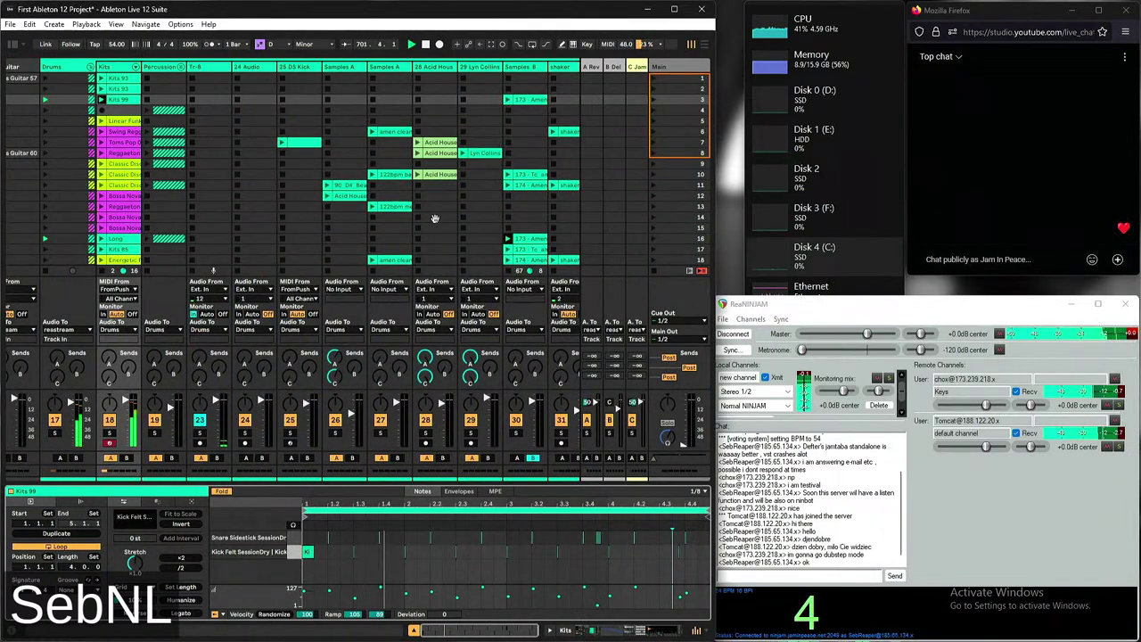
Launch the Acid House beat clip in scene 12 of the first Samples A track
{"action": "scroll", "coordinate": [421, 194], "scroll_direction": "down", "scroll_amount": 1}
{"action": "scroll", "coordinate": [421, 195], "scroll_direction": "down", "scroll_amount": 6}
{"action": "scroll", "coordinate": [405, 214], "scroll_direction": "right", "scroll_amount": 1}
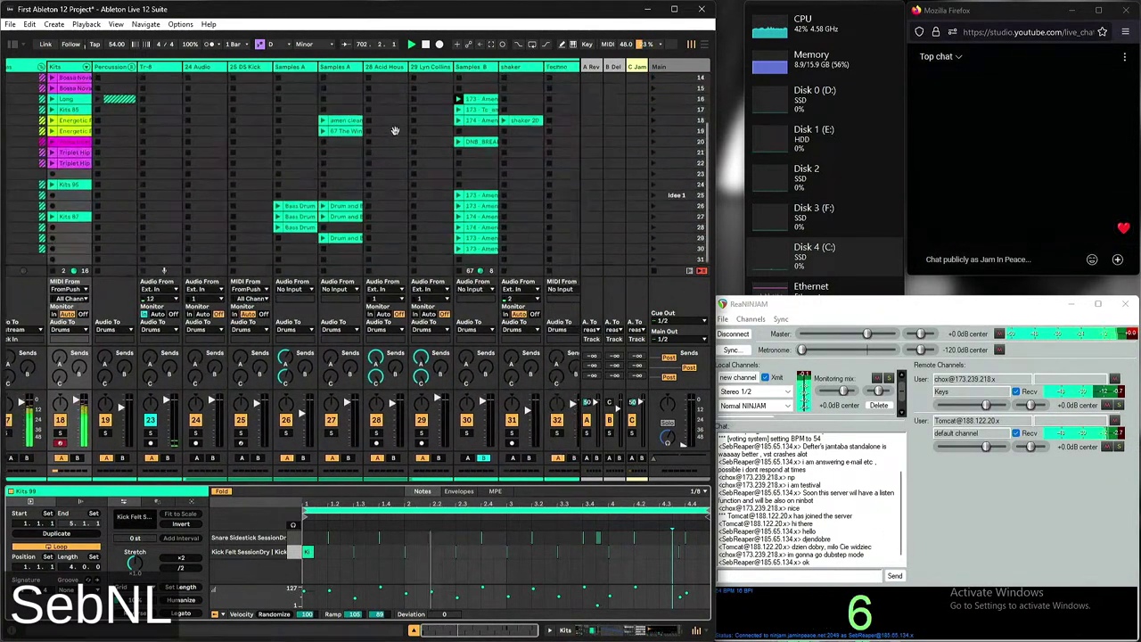
{"action": "scroll", "coordinate": [374, 210], "scroll_direction": "up", "scroll_amount": 4}
{"action": "scroll", "coordinate": [357, 192], "scroll_direction": "left", "scroll_amount": 1}
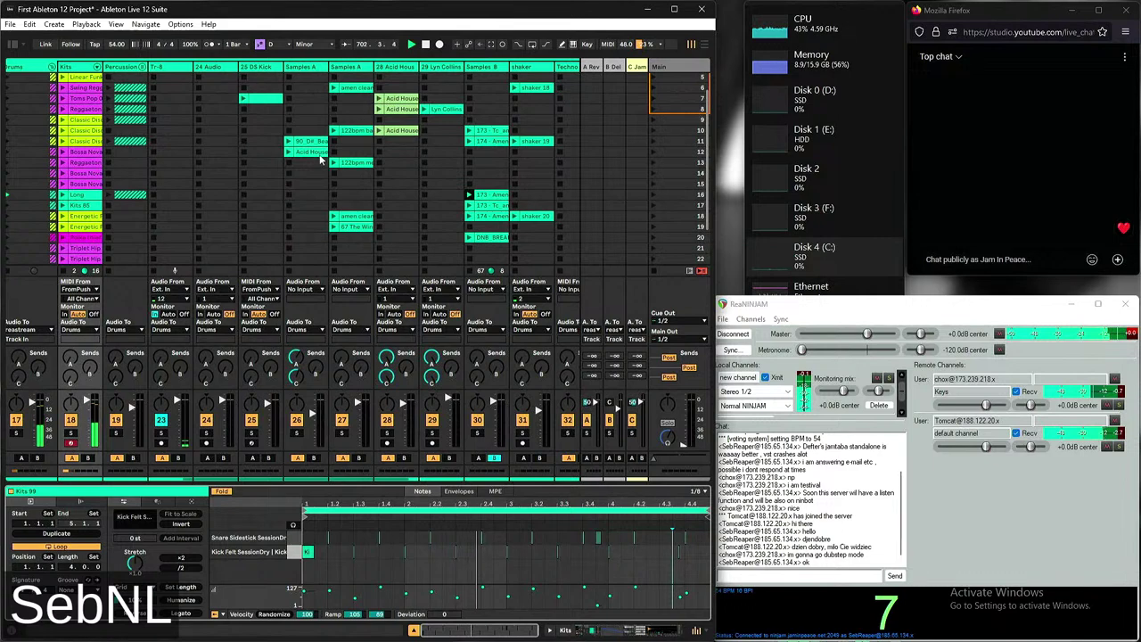
{"action": "left_click", "coordinate": [320, 154]}
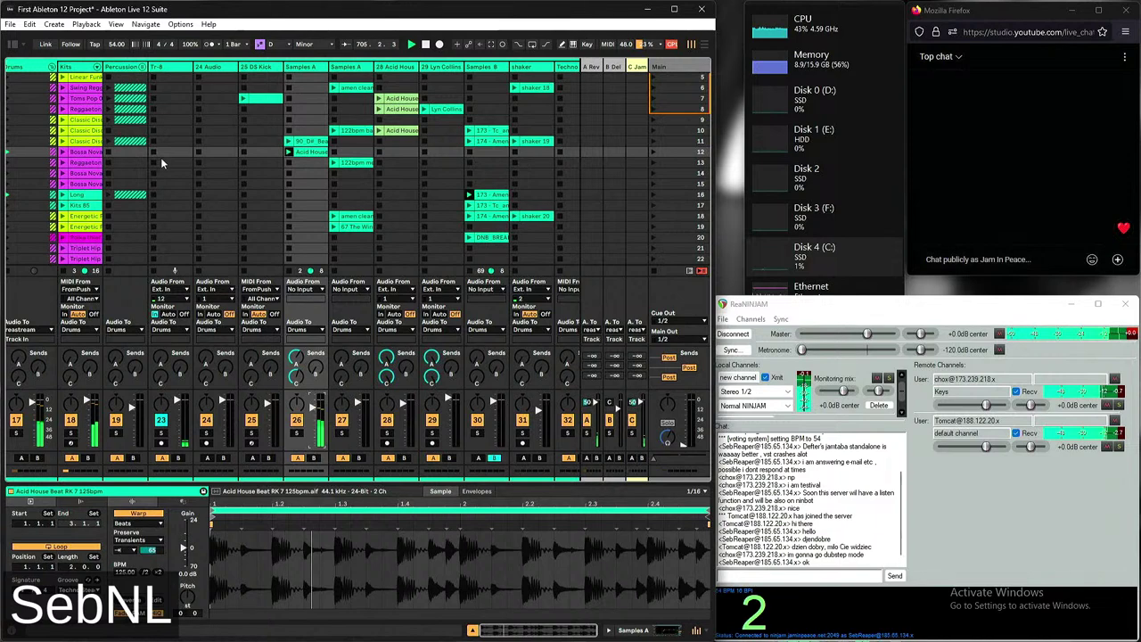
Set the volumes of both remote channels, Keys and default channel, to -2.7 dB in ReaNINJAM
{"action": "left_click_drag", "start_coordinate": [987, 446], "coordinate": [984, 451]}
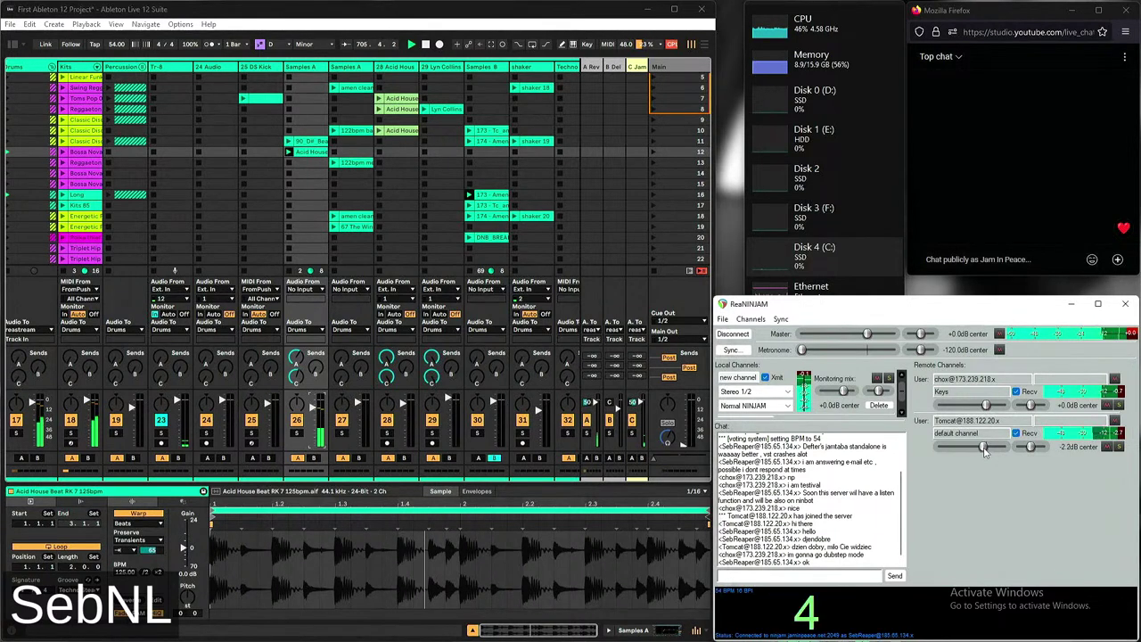
{"action": "scroll", "coordinate": [218, 123], "scroll_direction": "left", "scroll_amount": 3}
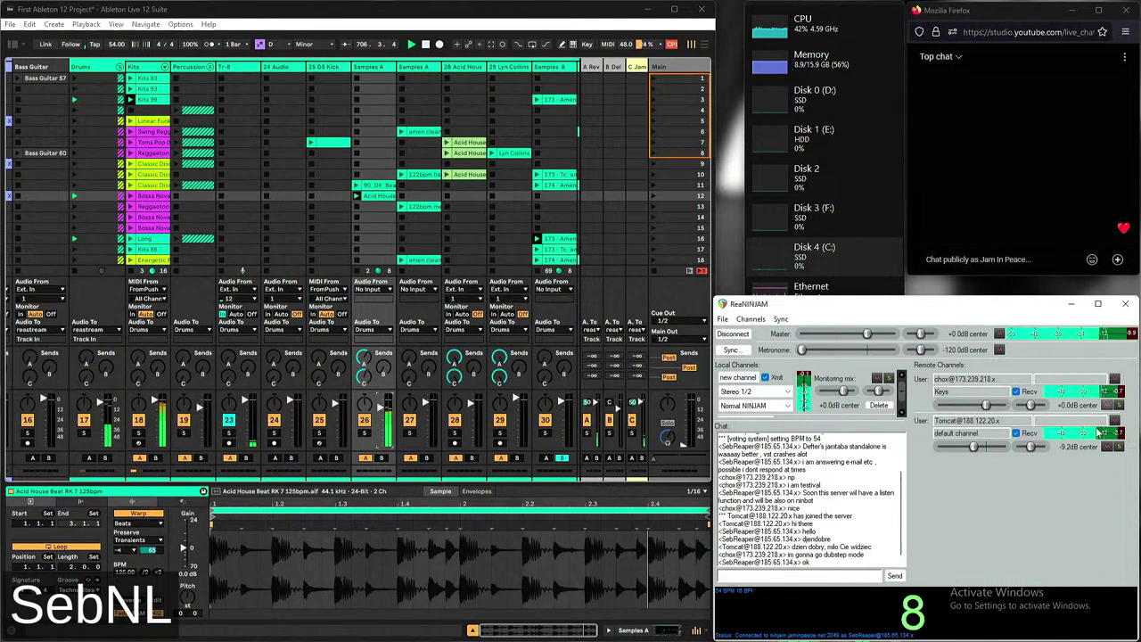
{"action": "left_click_drag", "start_coordinate": [974, 447], "coordinate": [987, 450]}
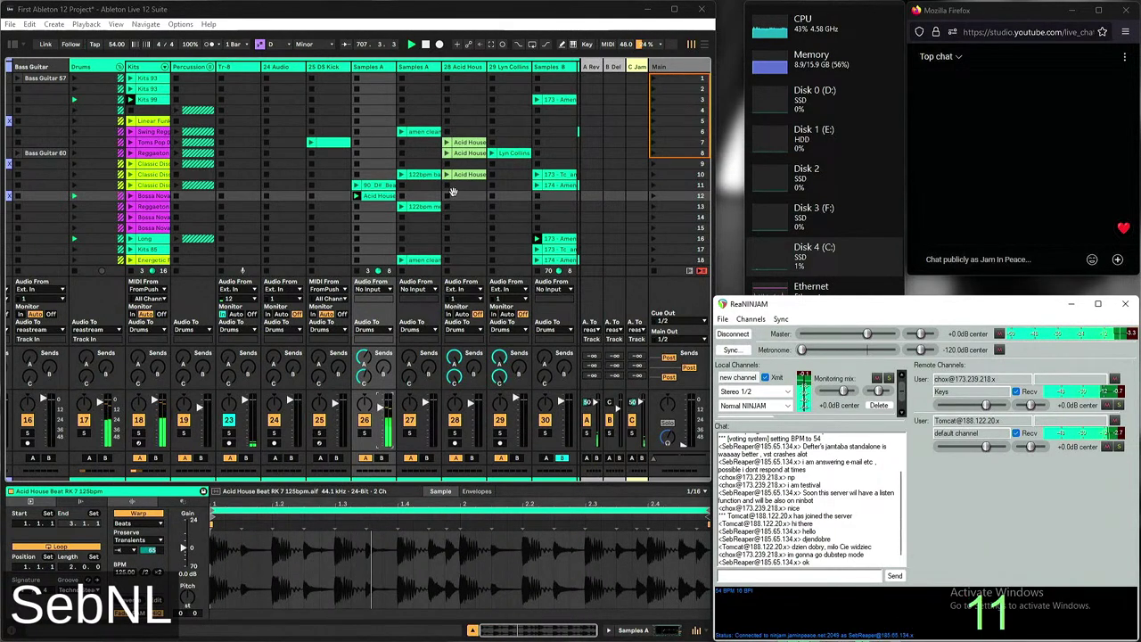
{"action": "left_click_drag", "start_coordinate": [989, 409], "coordinate": [986, 409]}
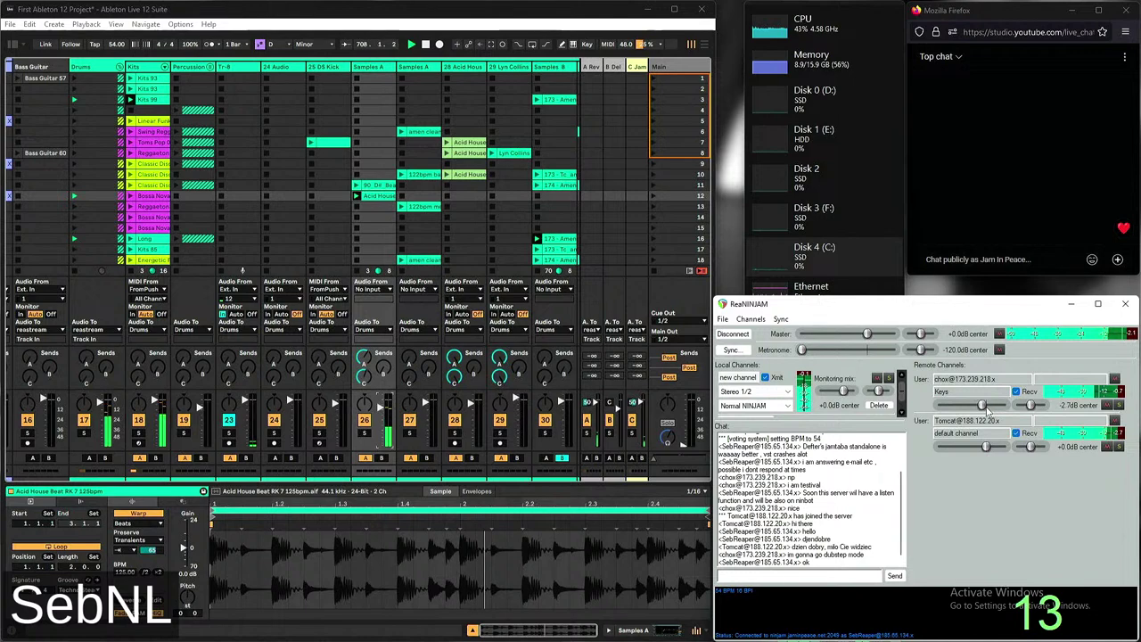
{"action": "left_click_drag", "start_coordinate": [987, 450], "coordinate": [985, 450]}
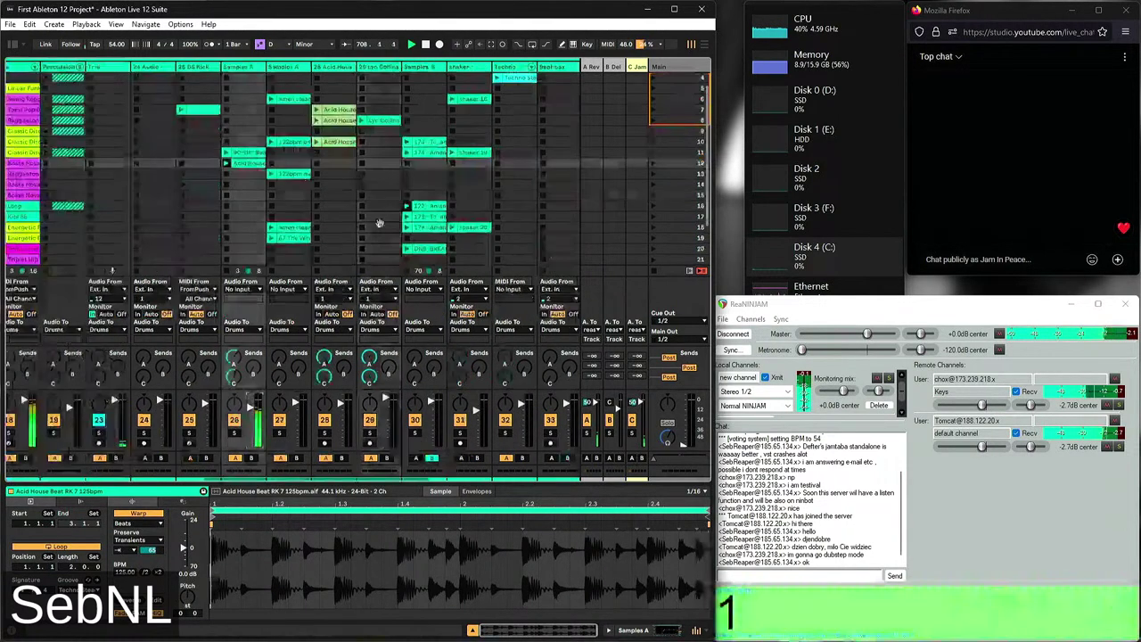
Launch the 122bpm barking beat clip in scene 10 of the second Samples A track
{"action": "scroll", "coordinate": [358, 164], "scroll_direction": "left", "scroll_amount": 5}
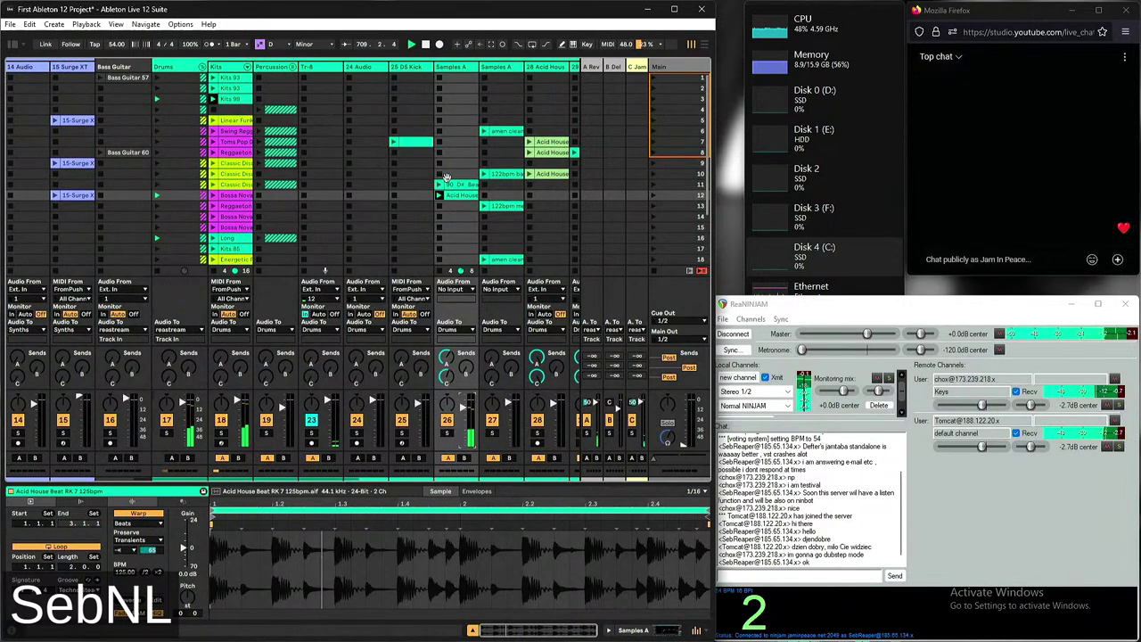
{"action": "scroll", "coordinate": [446, 178], "scroll_direction": "right", "scroll_amount": 15}
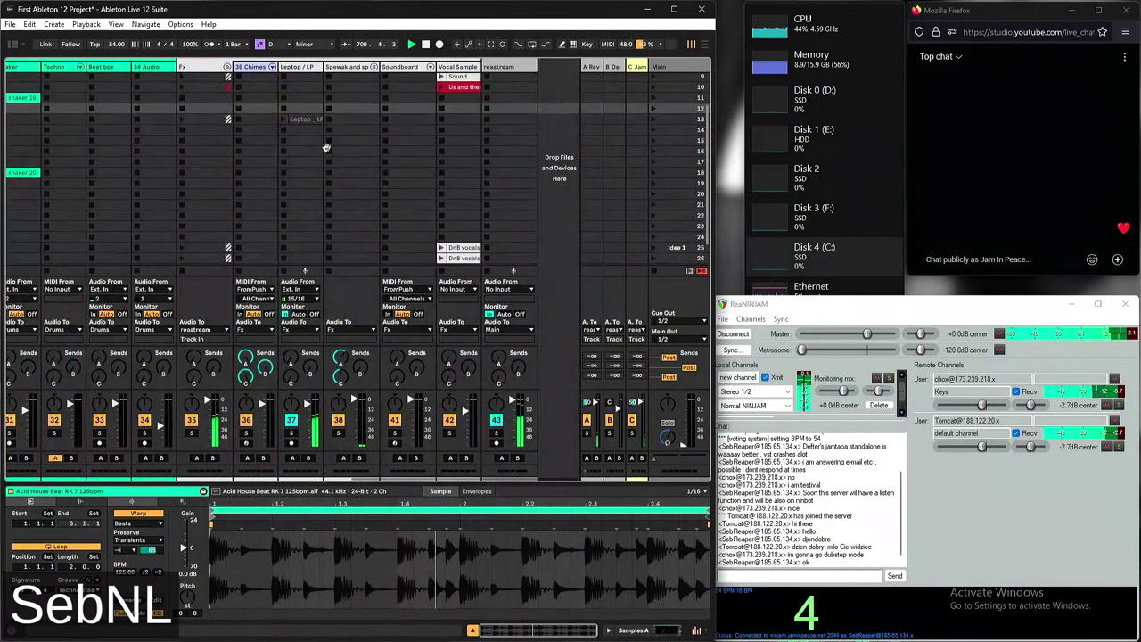
{"action": "scroll", "coordinate": [330, 160], "scroll_direction": "left", "scroll_amount": 12}
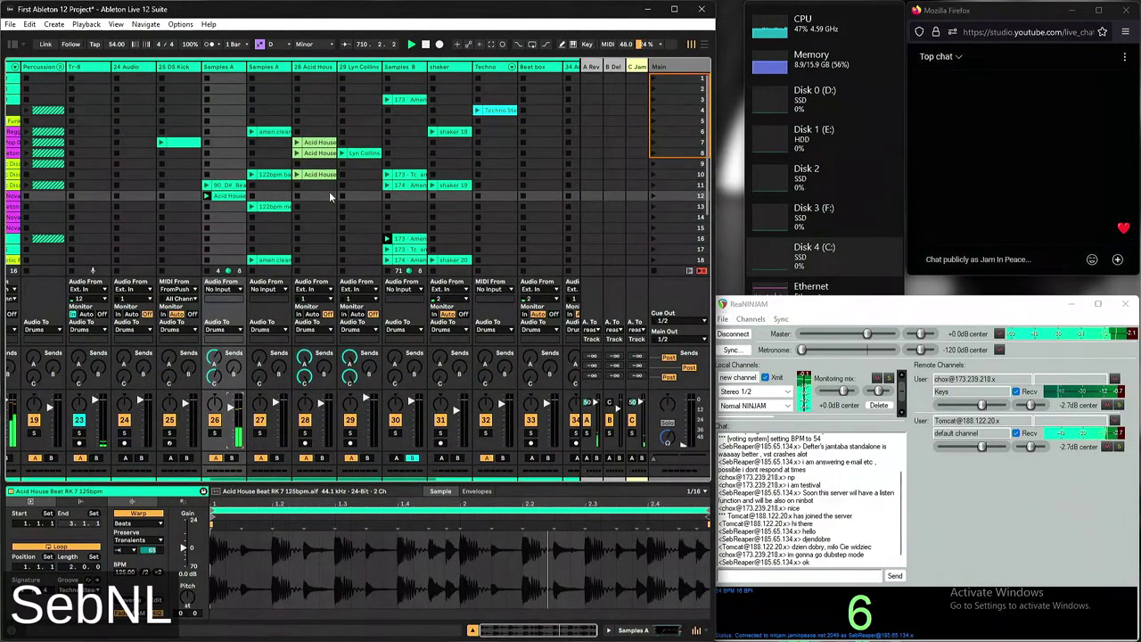
{"action": "scroll", "coordinate": [329, 191], "scroll_direction": "down", "scroll_amount": 5}
{"action": "scroll", "coordinate": [283, 223], "scroll_direction": "up", "scroll_amount": 4}
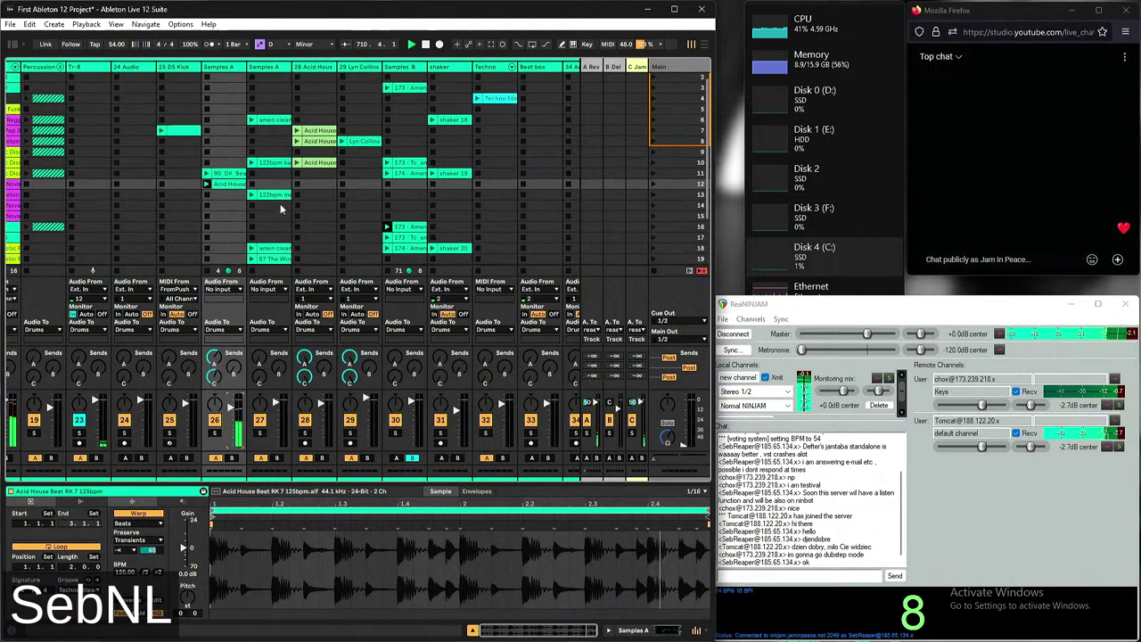
{"action": "left_click_drag", "start_coordinate": [272, 196], "coordinate": [249, 207]}
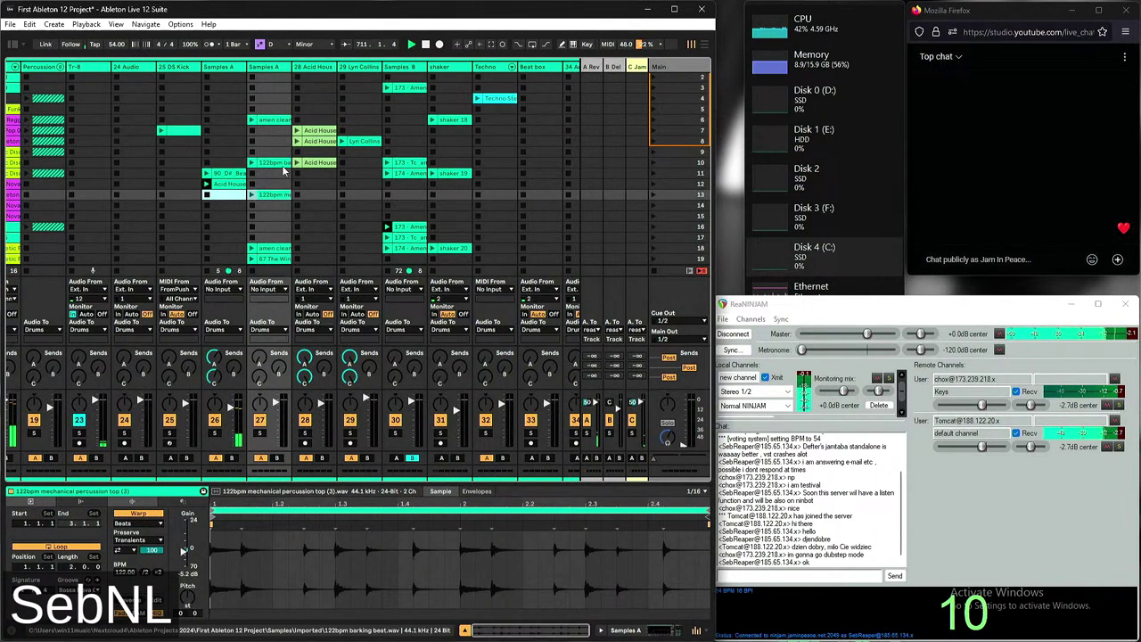
{"action": "left_click", "coordinate": [272, 165]}
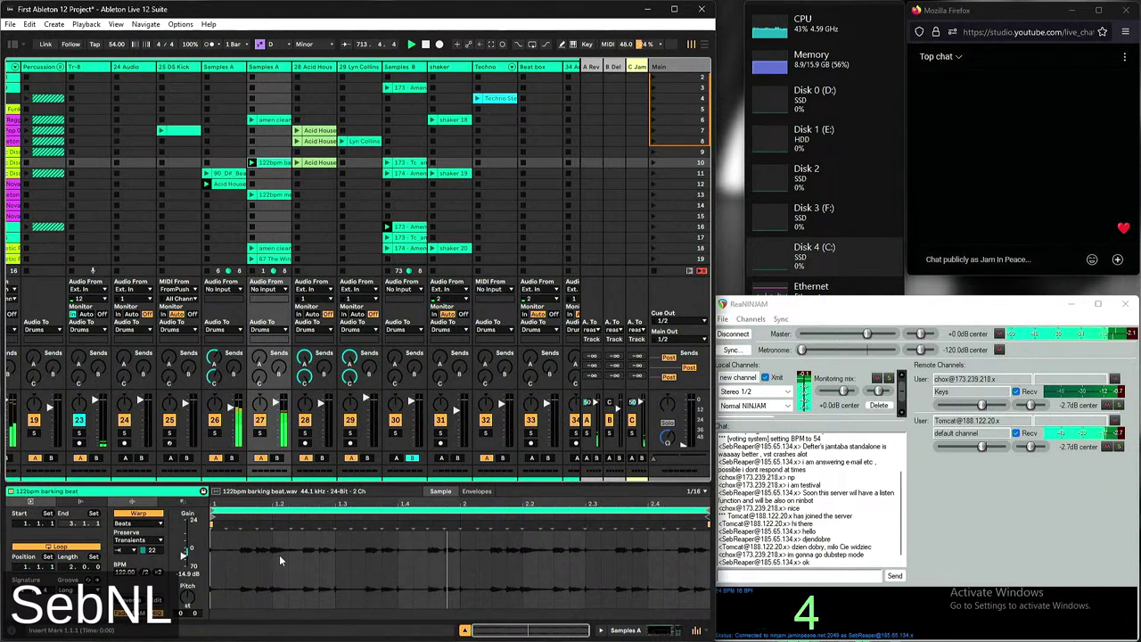
{"action": "left_click", "coordinate": [80, 590]}
{"action": "left_click", "coordinate": [71, 465]}
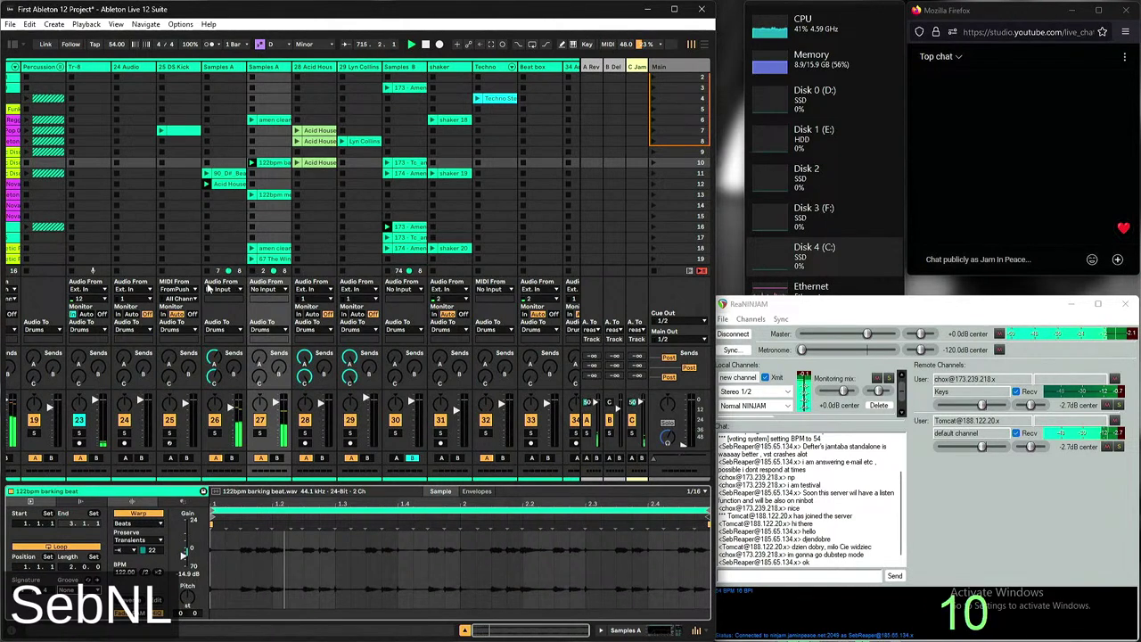
{"action": "scroll", "coordinate": [242, 289], "scroll_direction": "down", "scroll_amount": 1}
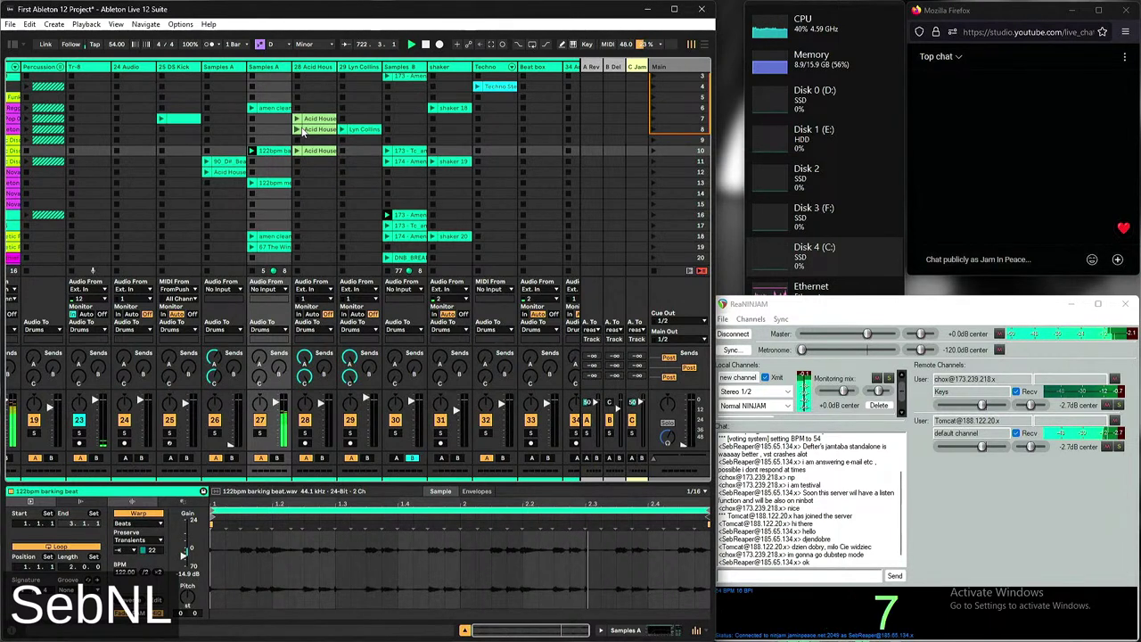
Search Live's browser for "anything", preview the matching "Anything I Want" WAV file, and hide the browser
{"action": "scroll", "coordinate": [348, 153], "scroll_direction": "right", "scroll_amount": 5}
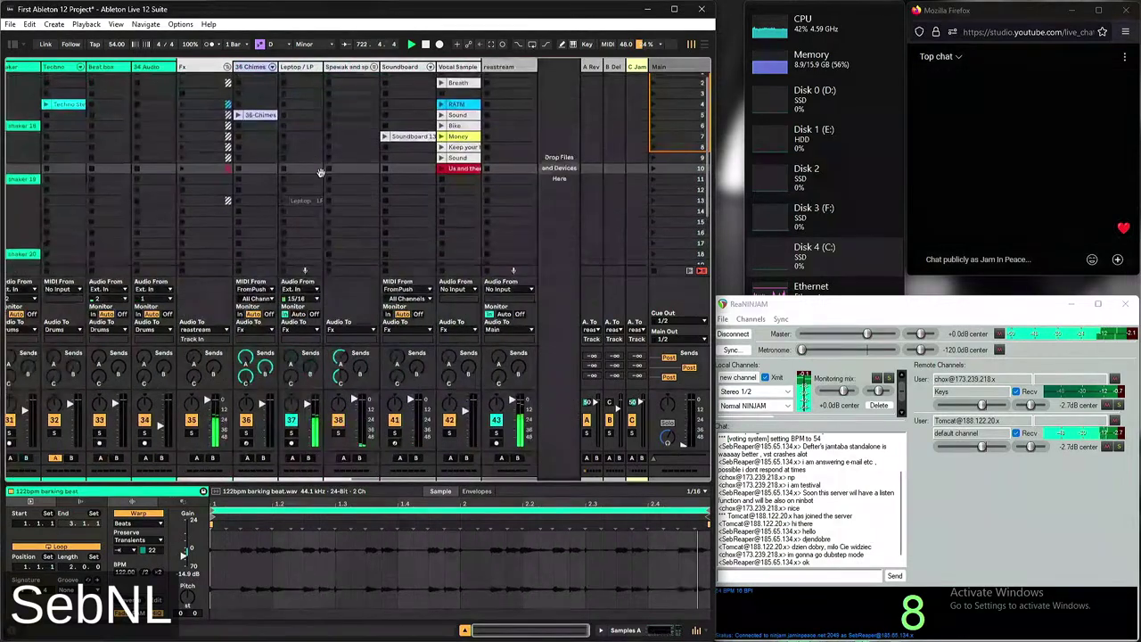
{"action": "key", "text": "ctrl+alt+b"}
{"action": "type", "text": "anything"}
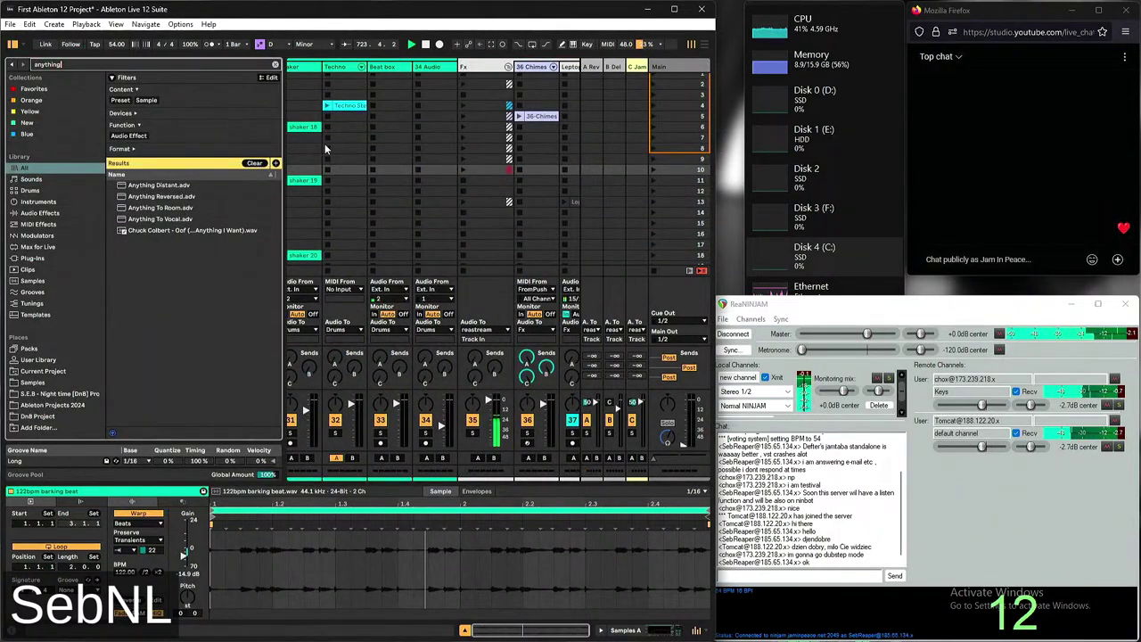
{"action": "left_click", "coordinate": [218, 231]}
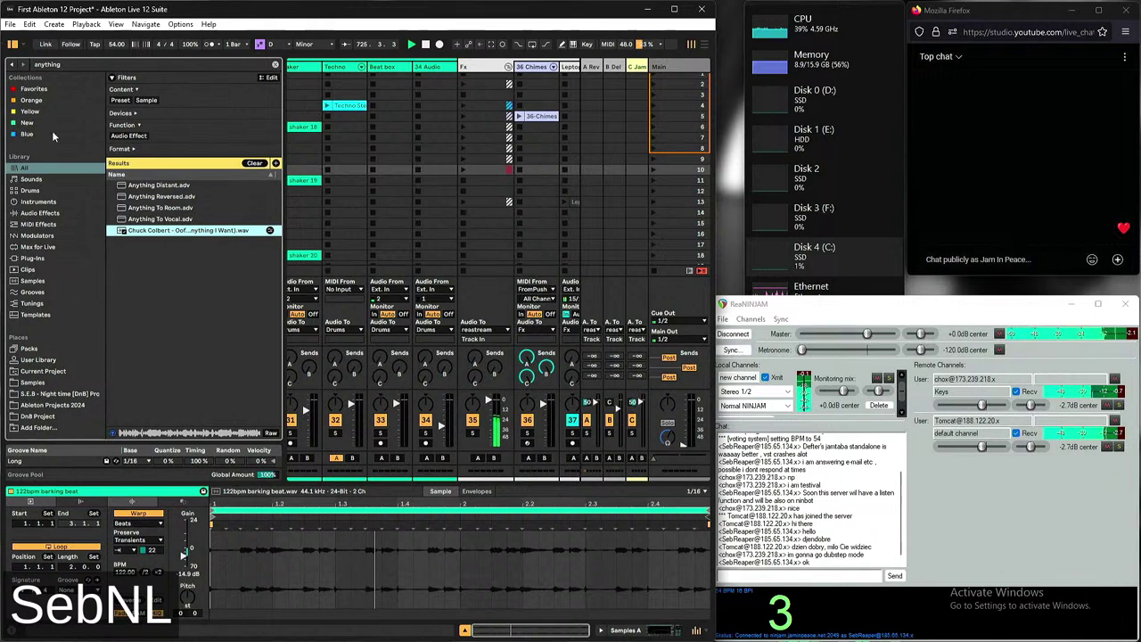
{"action": "left_click", "coordinate": [12, 44]}
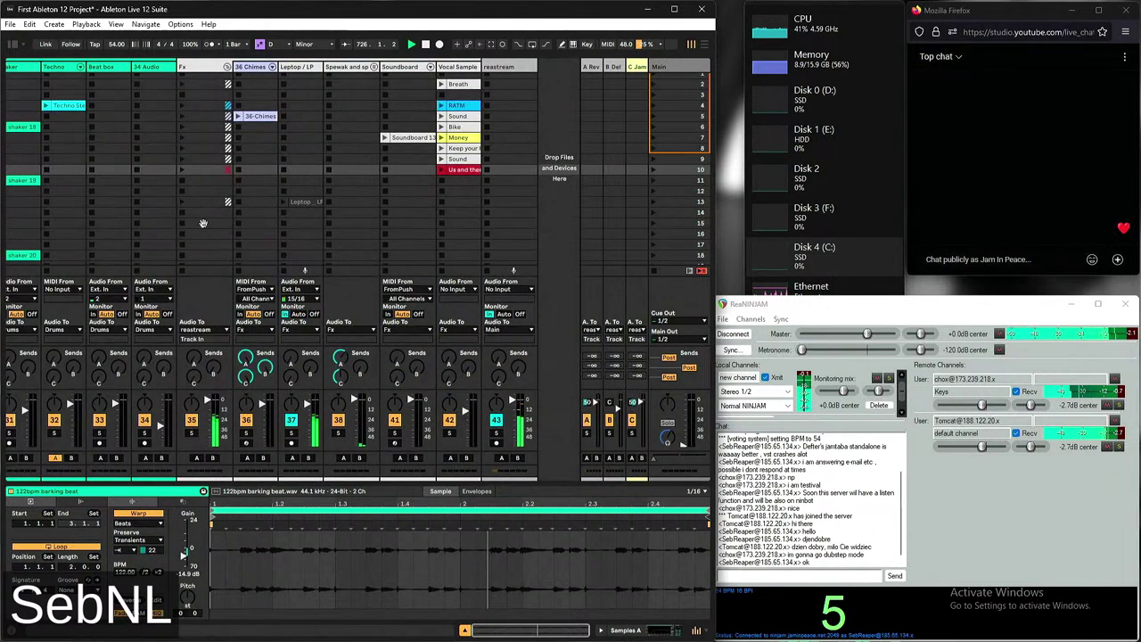
Select the Kits track to show its device chain with the Instrument Rack
{"action": "scroll", "coordinate": [203, 223], "scroll_direction": "left", "scroll_amount": 10}
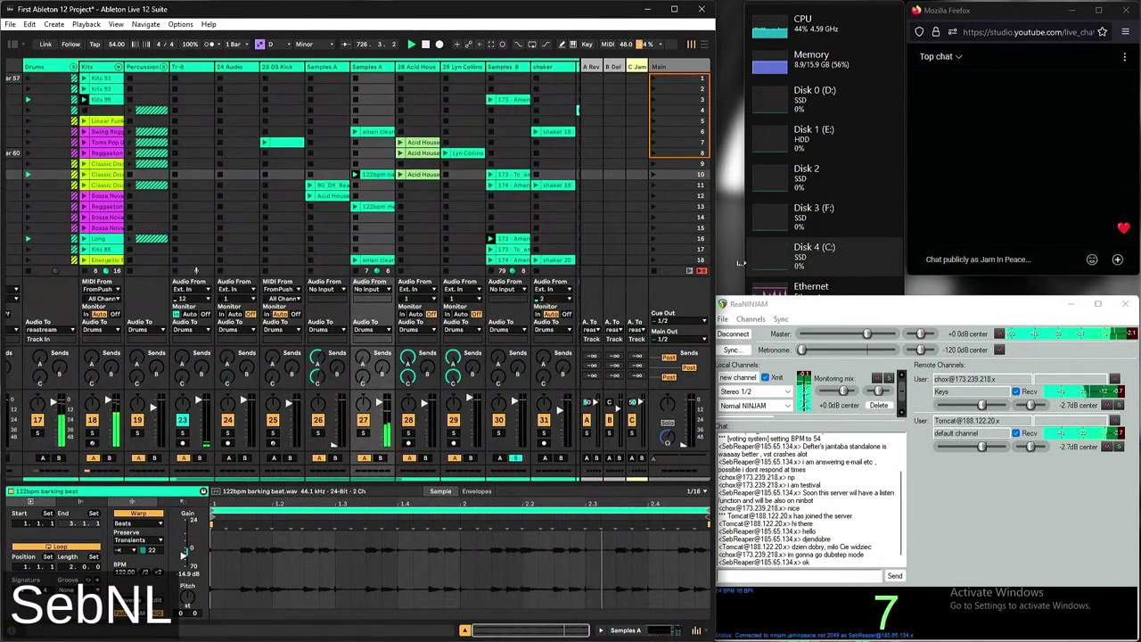
{"action": "scroll", "coordinate": [389, 214], "scroll_direction": "right", "scroll_amount": 2}
{"action": "scroll", "coordinate": [389, 159], "scroll_direction": "down", "scroll_amount": 1}
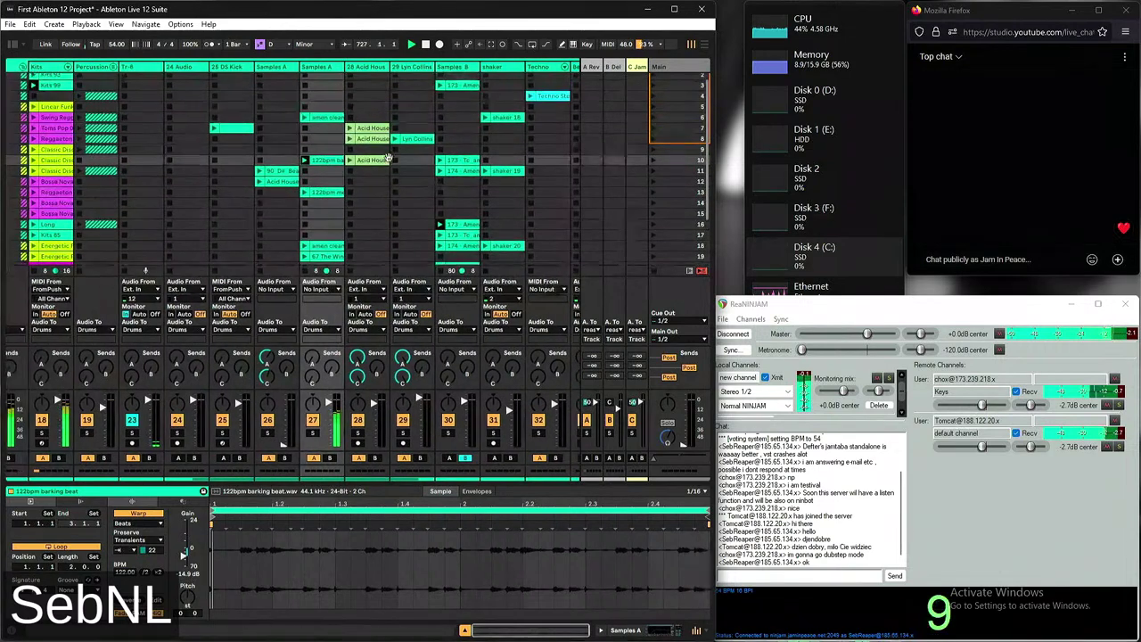
{"action": "scroll", "coordinate": [213, 178], "scroll_direction": "left", "scroll_amount": 2}
{"action": "scroll", "coordinate": [213, 177], "scroll_direction": "up", "scroll_amount": 1}
{"action": "left_click", "coordinate": [129, 66]}
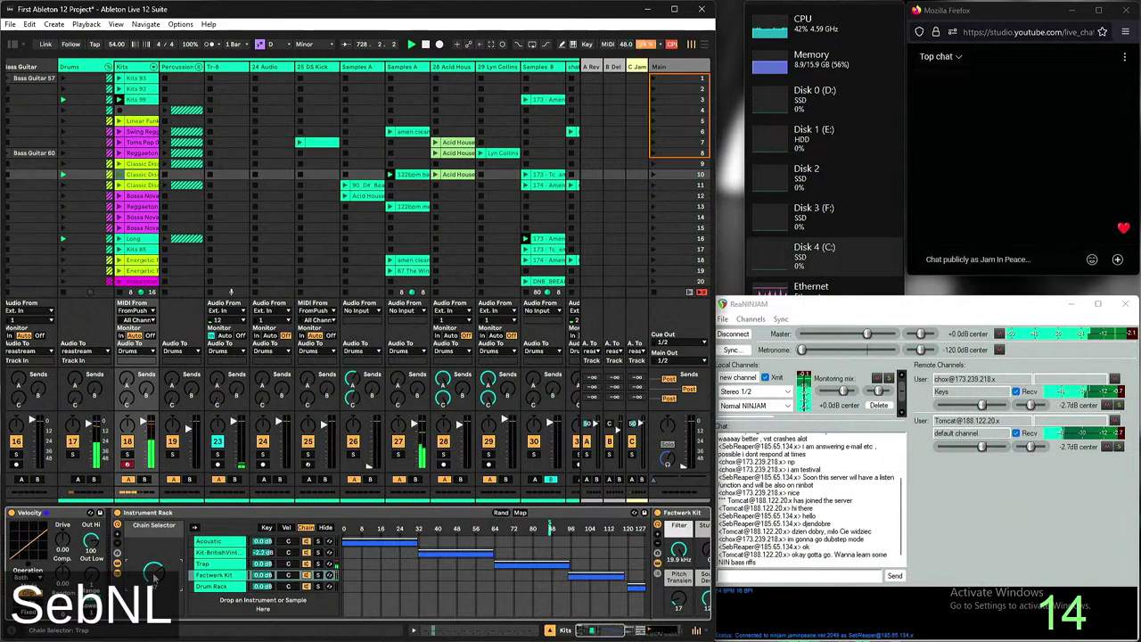
Move the Kits rack's Chain Selector into the Factwerk Kit zone and set that kit's Limiter to -7.46 dB
{"action": "left_click_drag", "start_coordinate": [153, 571], "coordinate": [153, 565]}
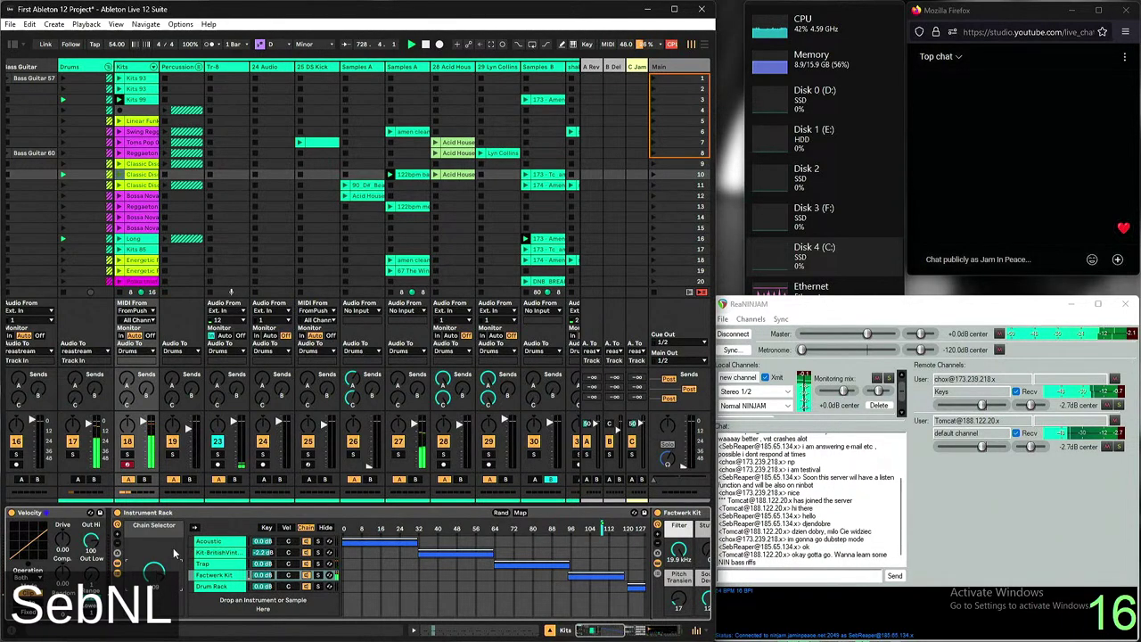
{"action": "scroll", "coordinate": [549, 559], "scroll_direction": "down", "scroll_amount": 3}
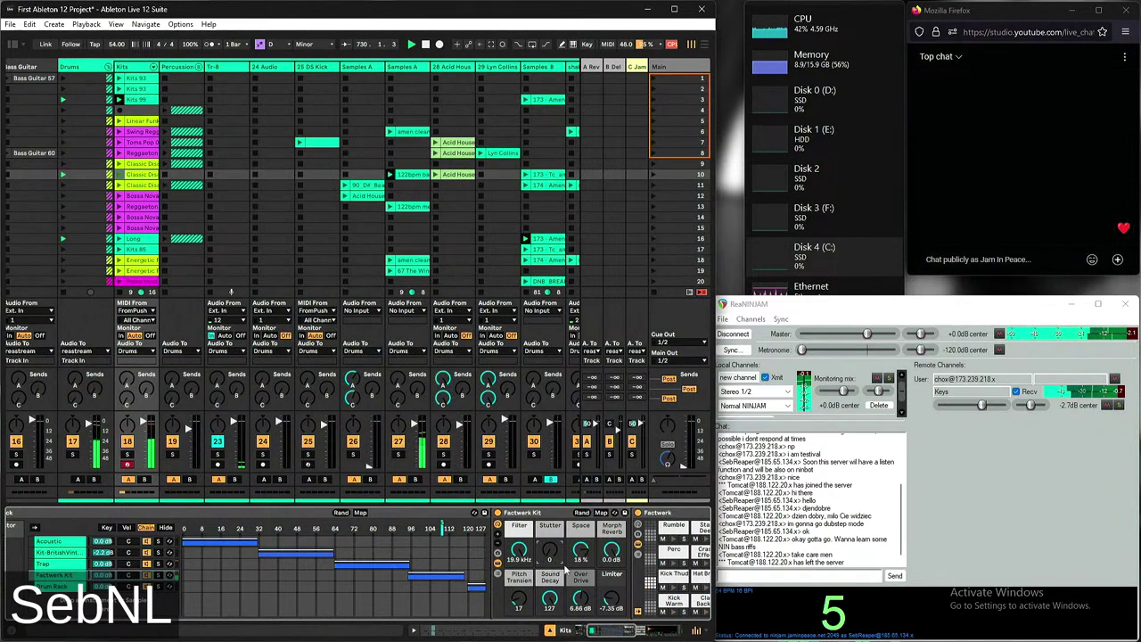
{"action": "left_click_drag", "start_coordinate": [621, 599], "coordinate": [606, 599]}
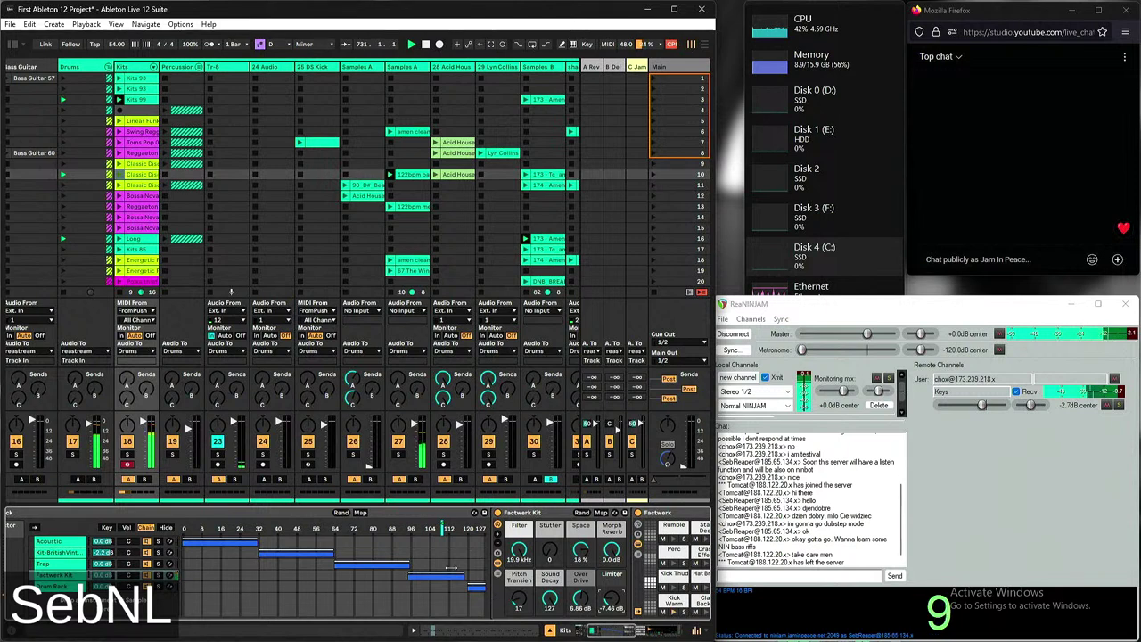
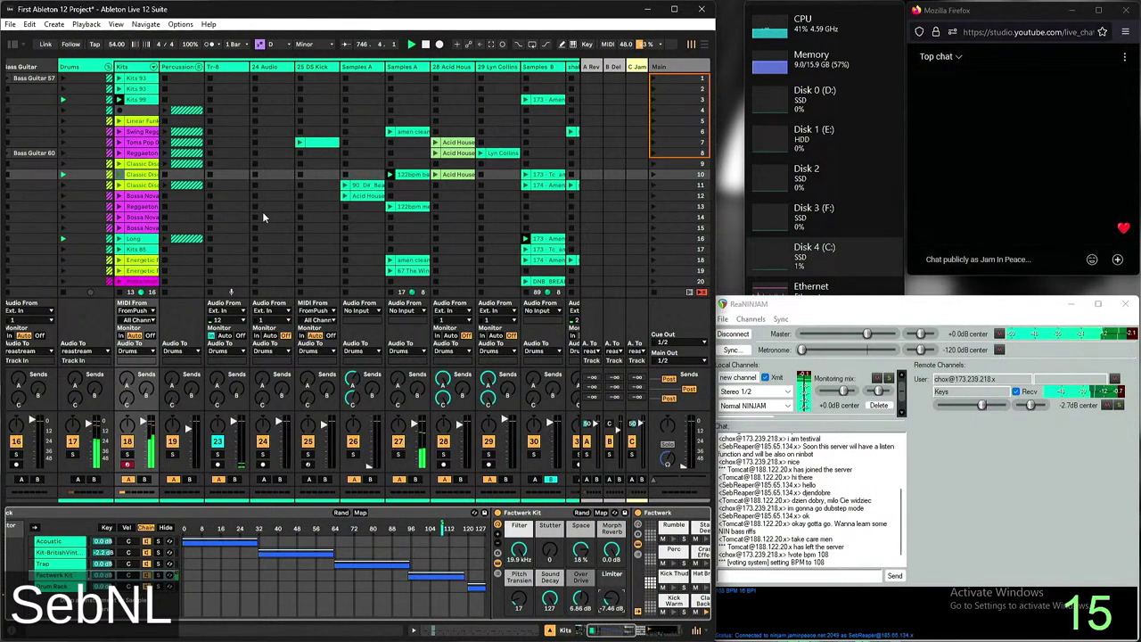
Vote for a tempo of 108 BPM by sending "!vote bpm 108" in the ReaNINJAM chat
{"action": "left_click", "coordinate": [841, 576]}
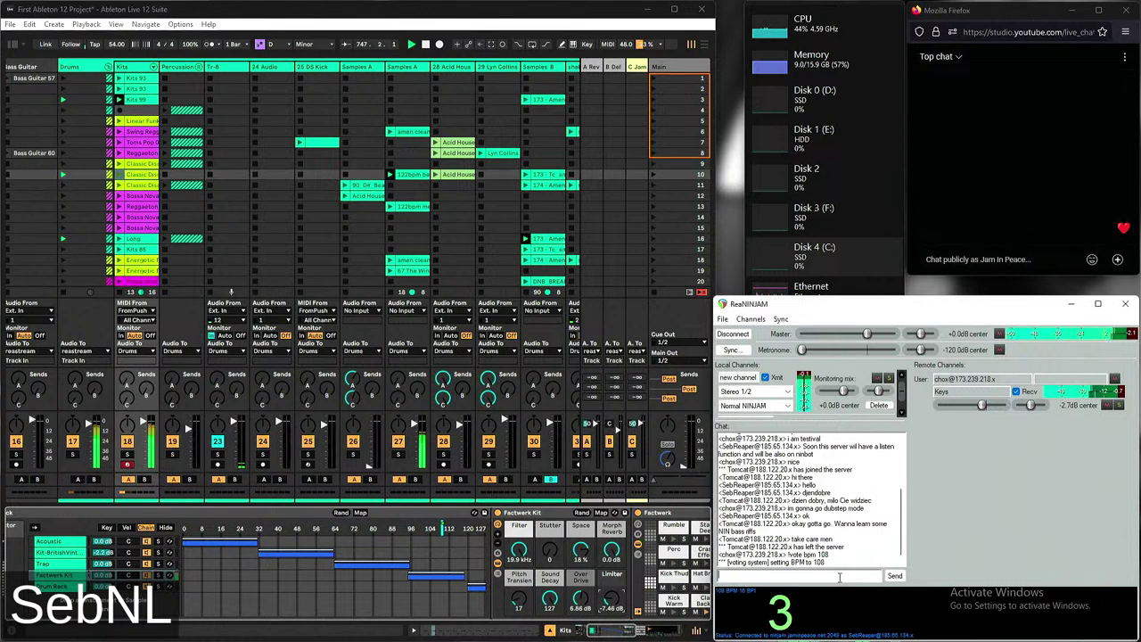
{"action": "type", "text": "!v"}
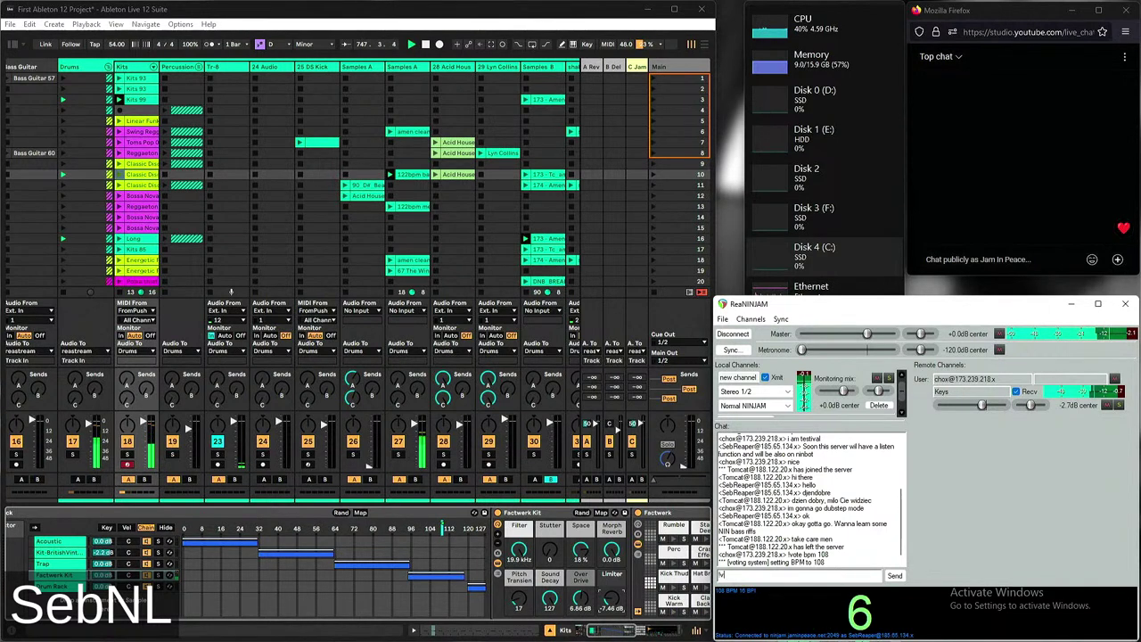
{"action": "type", "text": "ote bpm 108"}
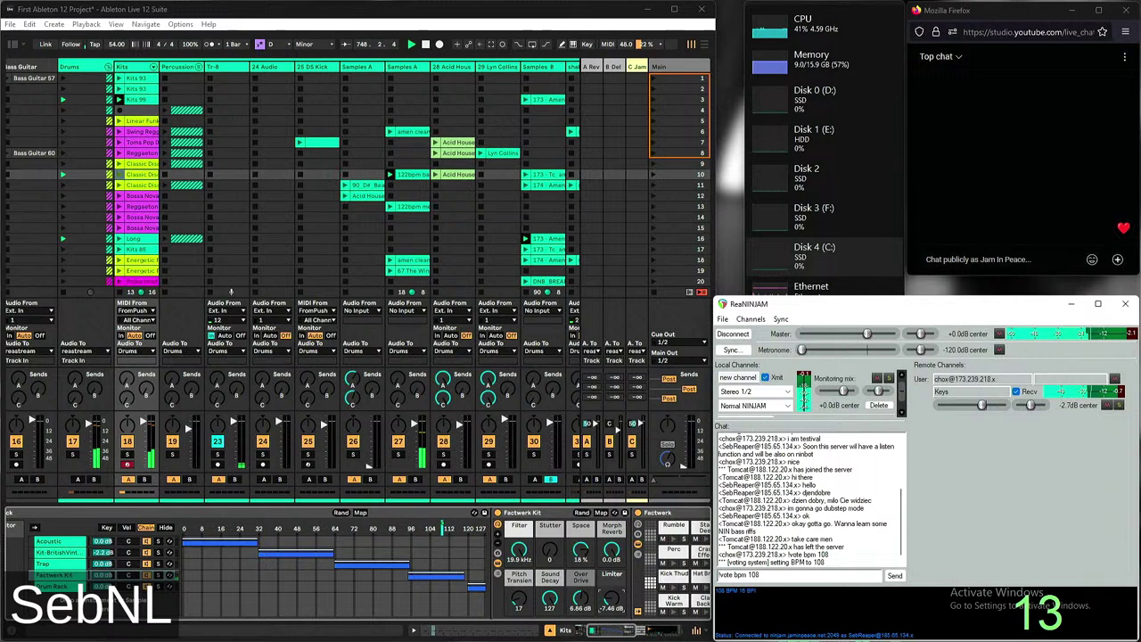
{"action": "key", "text": "Return"}
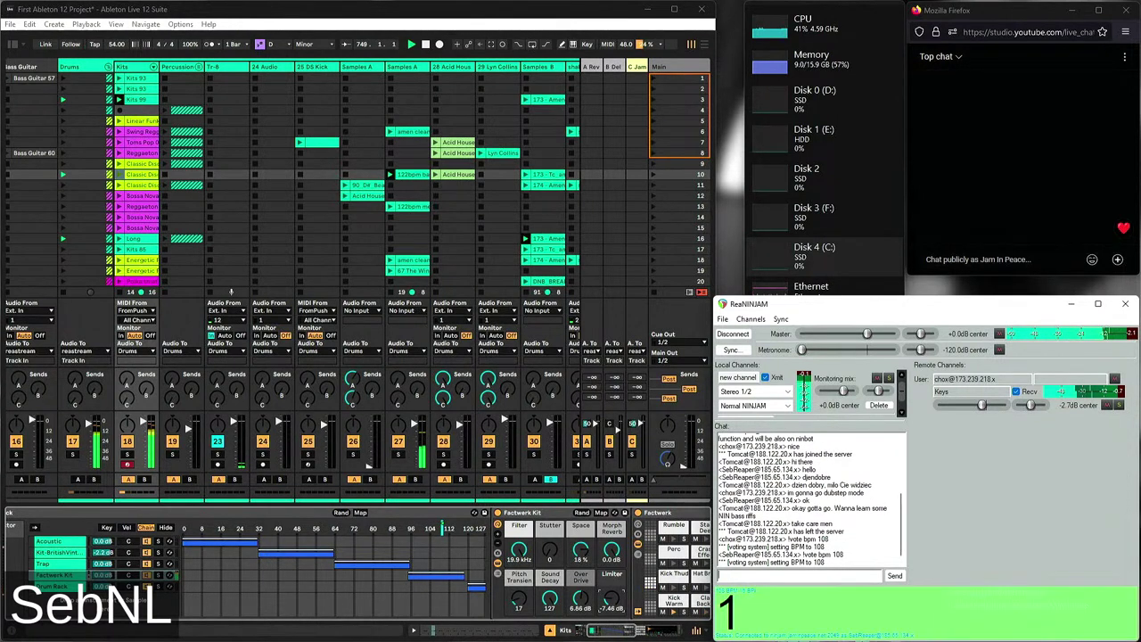
Set Live's tempo to 108 BPM and raise the ReaNINJAM metronome to -0.3 dB
{"action": "left_click", "coordinate": [229, 91]}
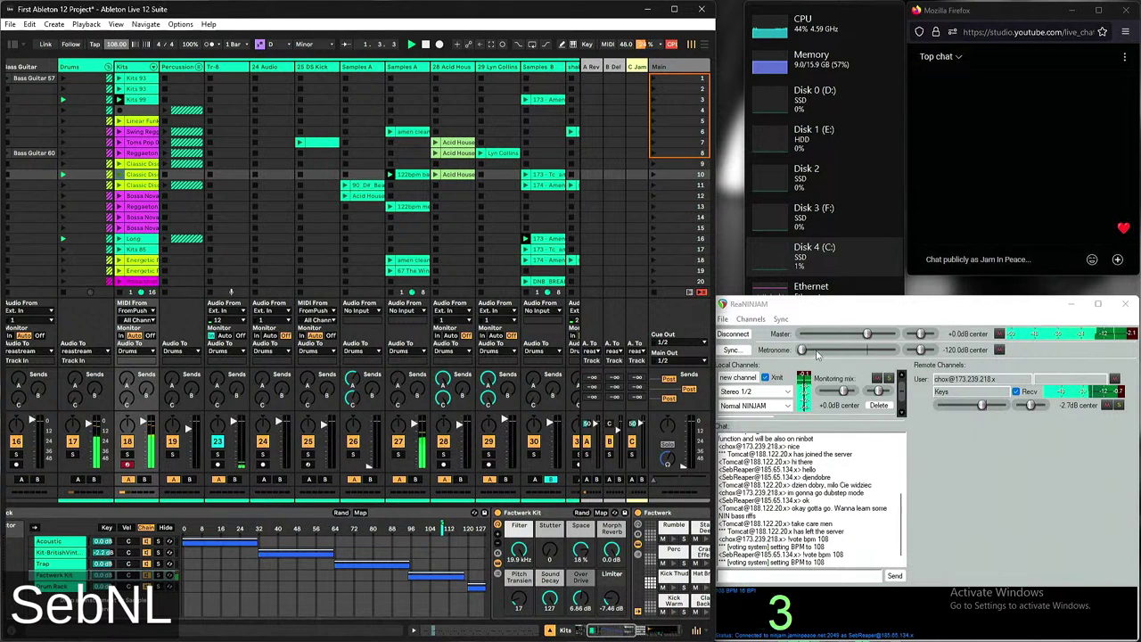
{"action": "left_click_drag", "start_coordinate": [802, 351], "coordinate": [867, 357]}
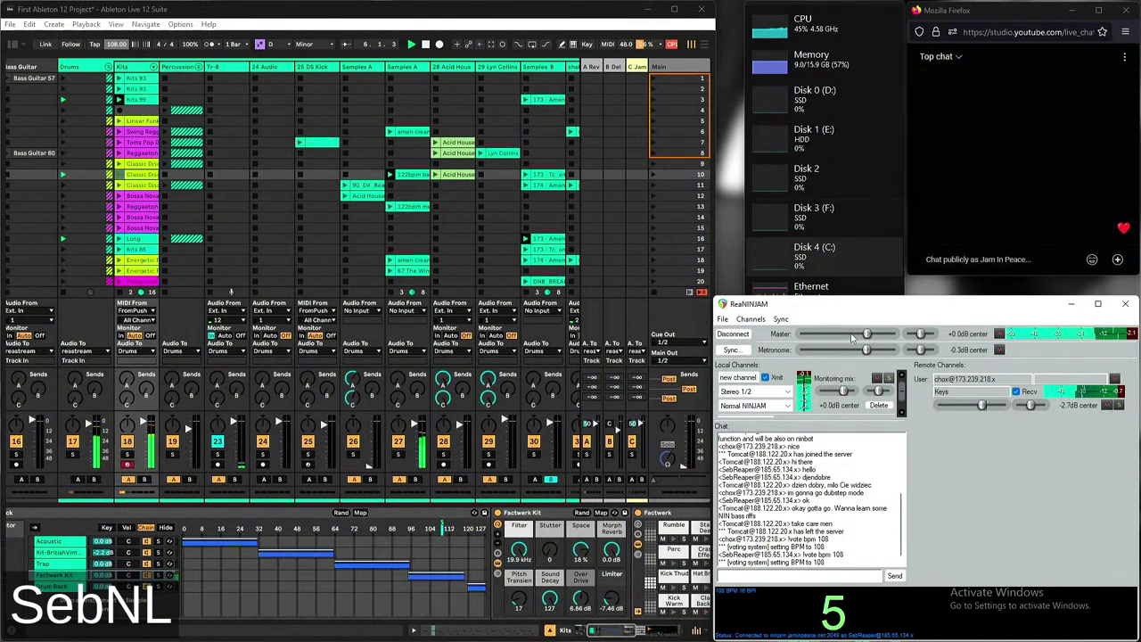
{"action": "left_click", "coordinate": [673, 45]}
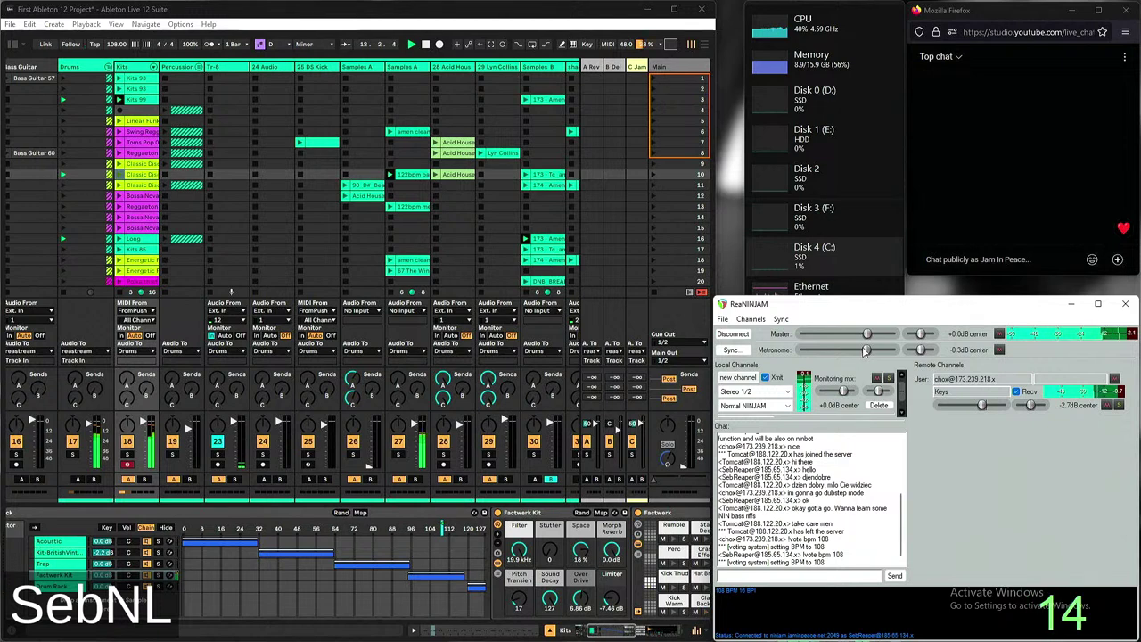
Reset the remote Keys channel's volume to 0.0 dB and turn the ReaNINJAM metronome all the way down
{"action": "double_click", "coordinate": [982, 405]}
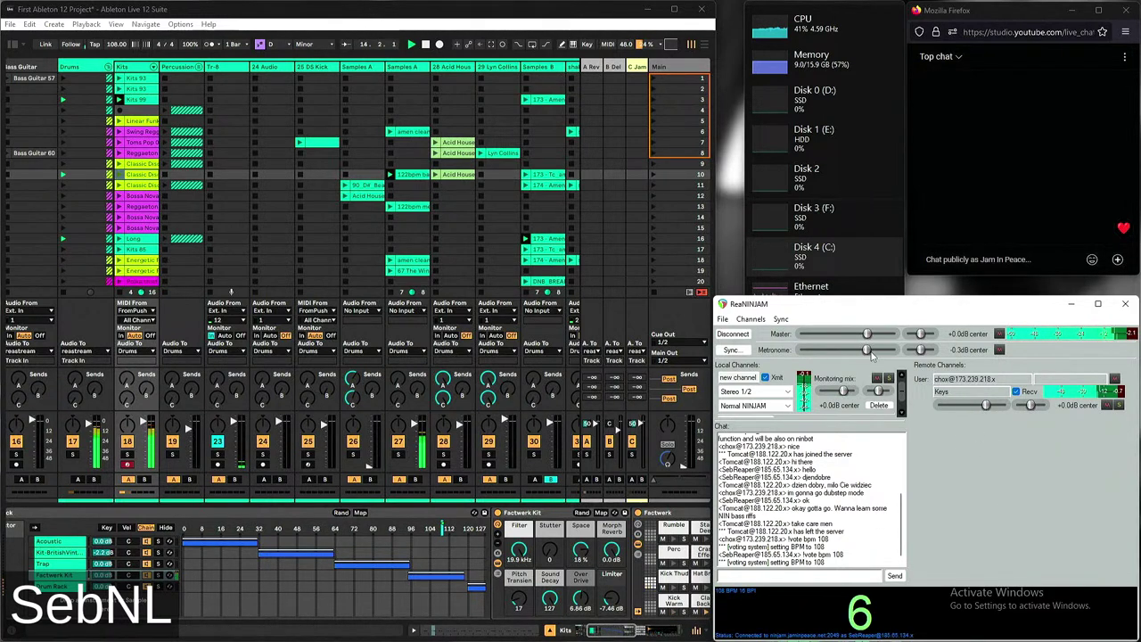
{"action": "left_click_drag", "start_coordinate": [868, 350], "coordinate": [801, 349]}
Select the Beat box track to show its device chain, and toggle the mute of the remote Keys channel
{"action": "scroll", "coordinate": [438, 187], "scroll_direction": "right", "scroll_amount": 5}
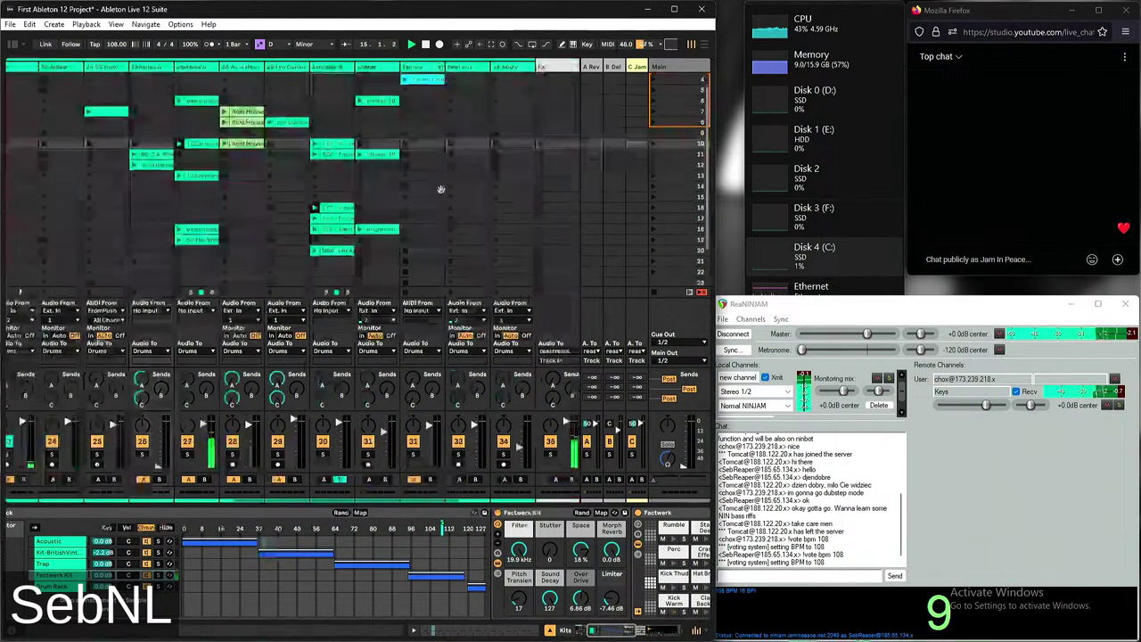
{"action": "scroll", "coordinate": [445, 195], "scroll_direction": "right", "scroll_amount": 4}
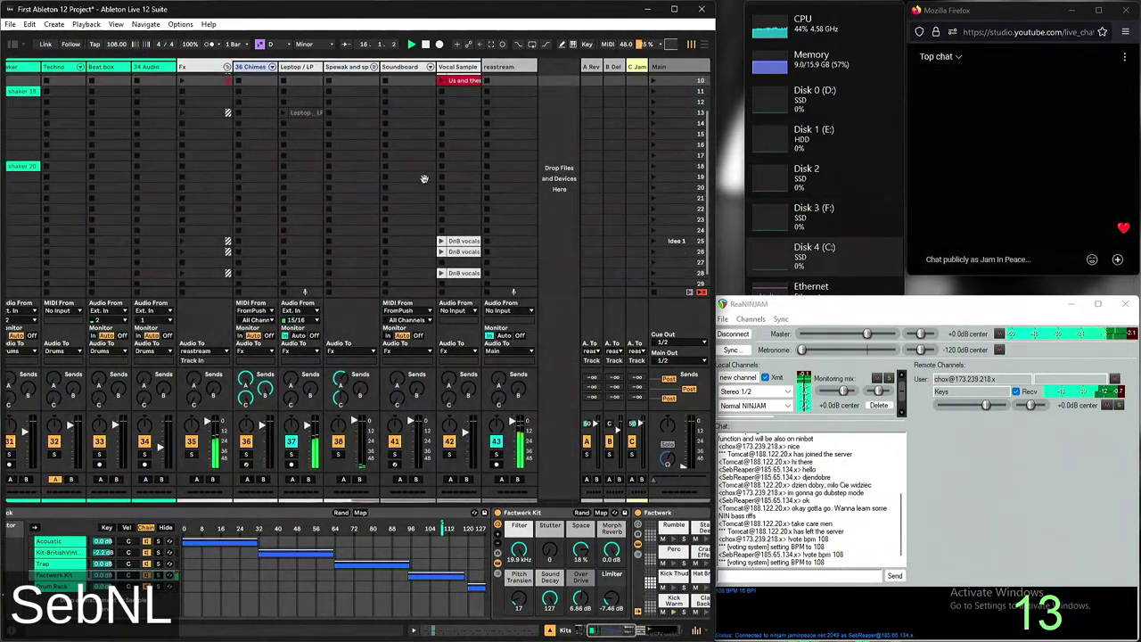
{"action": "scroll", "coordinate": [403, 237], "scroll_direction": "up", "scroll_amount": 2}
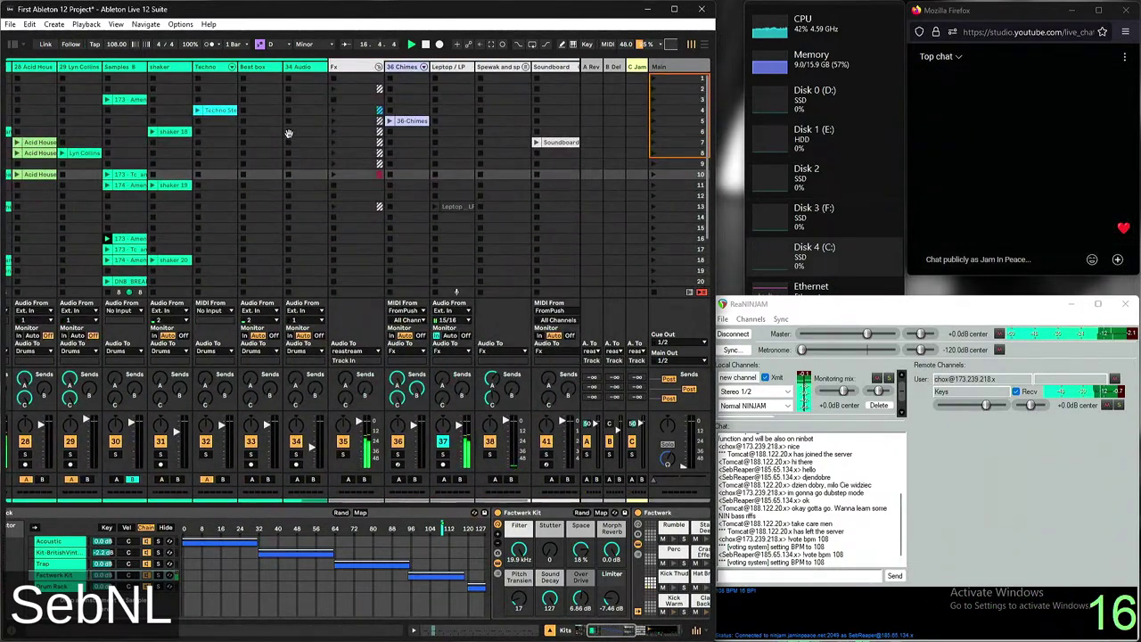
{"action": "scroll", "coordinate": [413, 198], "scroll_direction": "left", "scroll_amount": 3}
{"action": "left_click", "coordinate": [376, 111]}
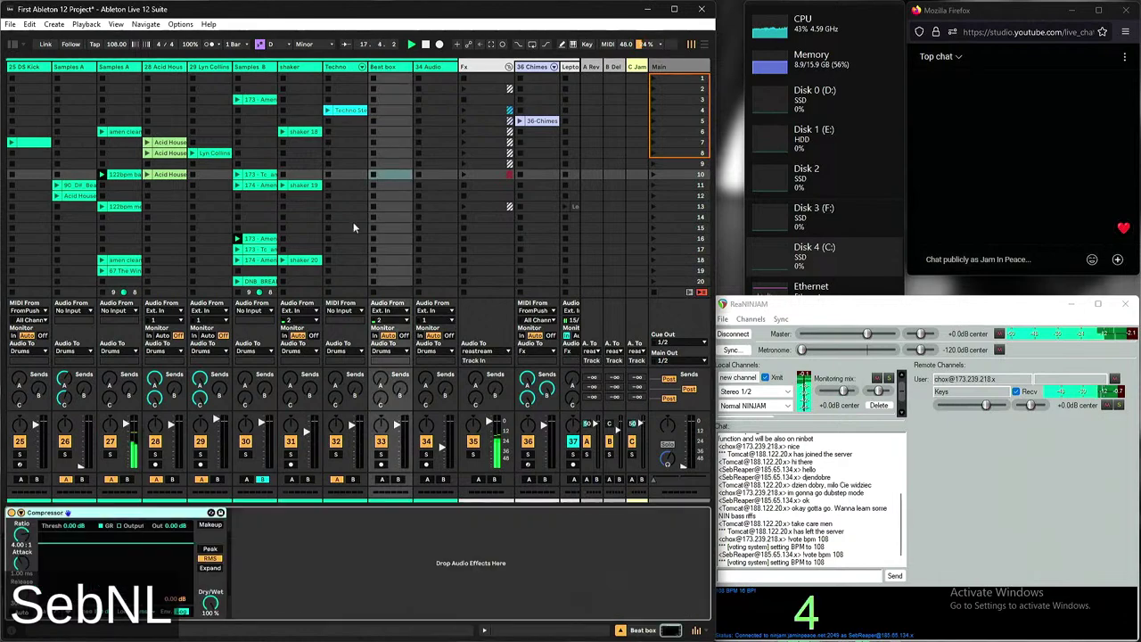
{"action": "scroll", "coordinate": [356, 224], "scroll_direction": "left", "scroll_amount": 3}
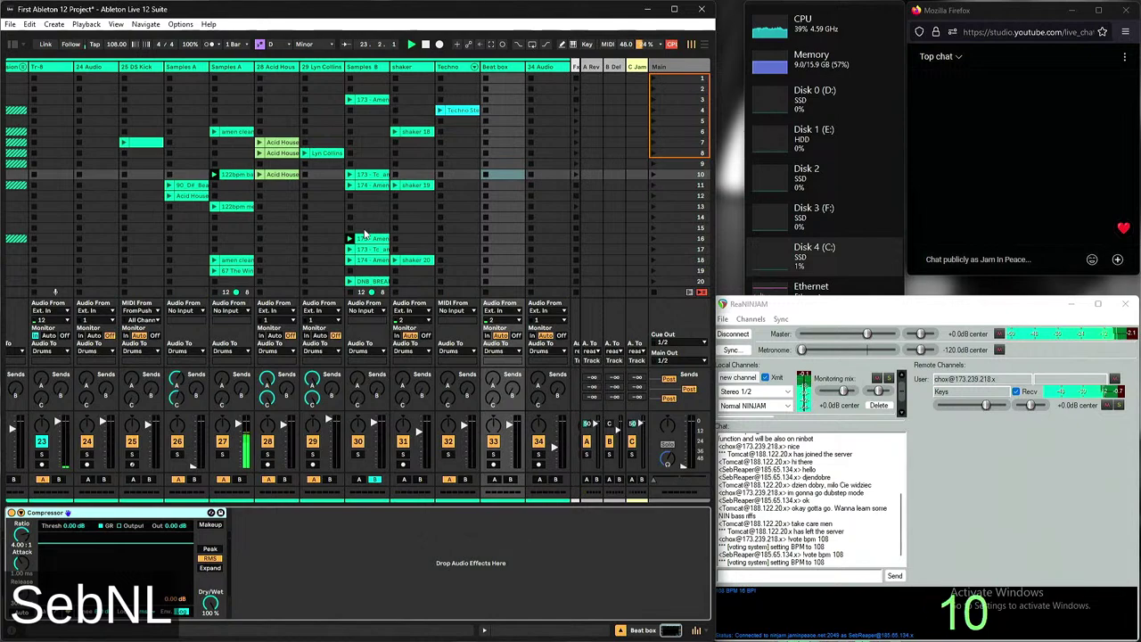
{"action": "left_click", "coordinate": [1106, 406]}
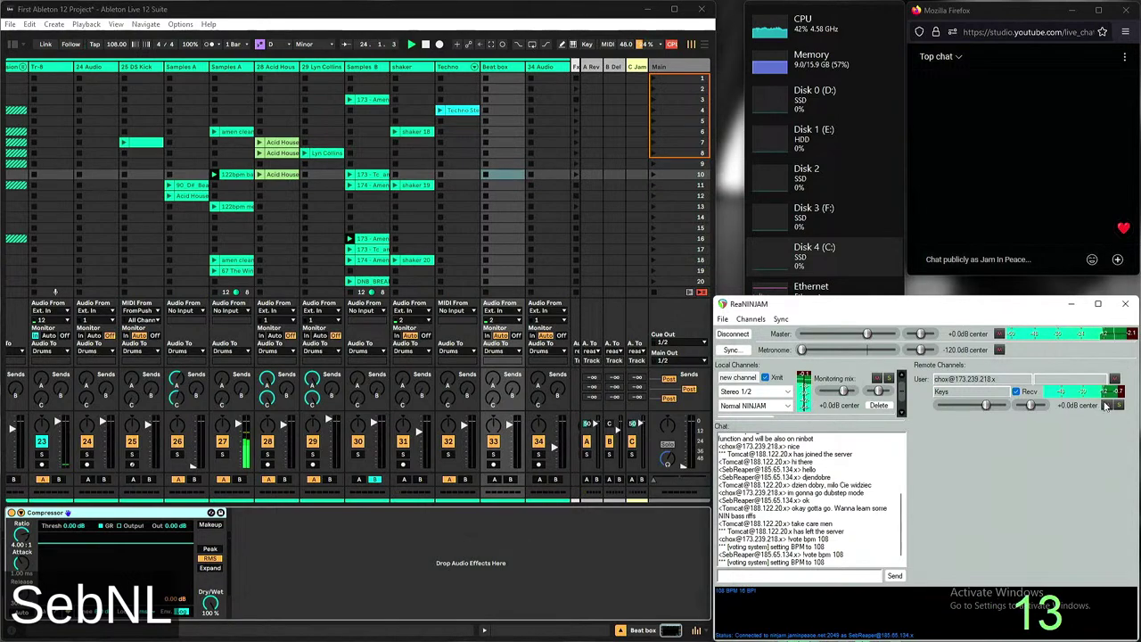
Open the Kits 99 clip's notes and switch the Kits track off and back on to check its part
{"action": "scroll", "coordinate": [290, 270], "scroll_direction": "left", "scroll_amount": 5}
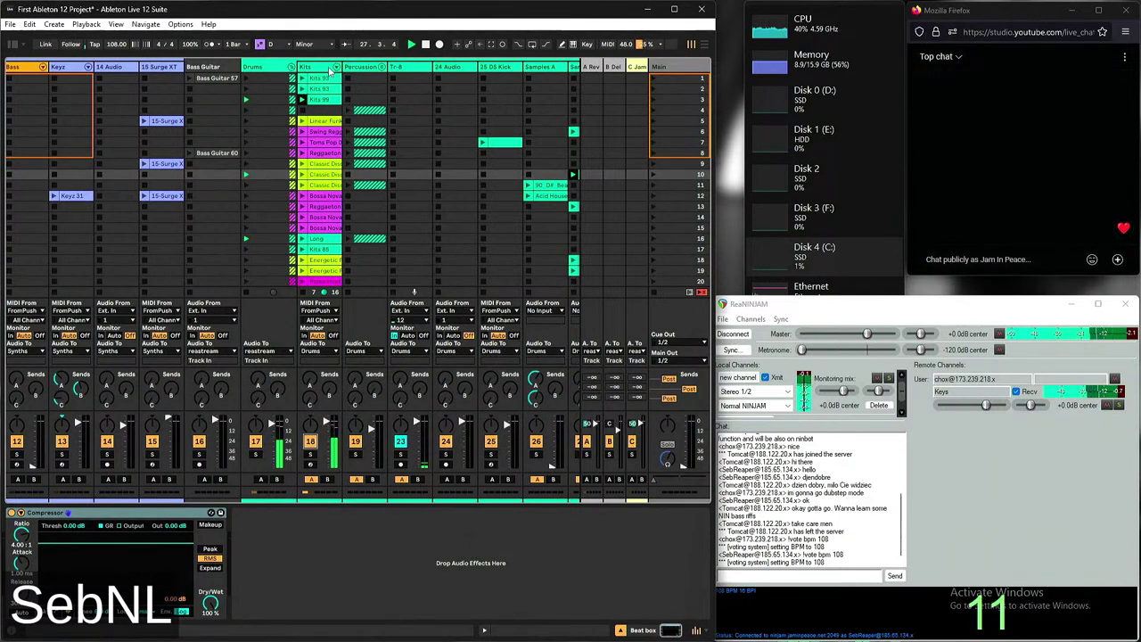
{"action": "left_click", "coordinate": [330, 92]}
{"action": "double_click", "coordinate": [321, 99]}
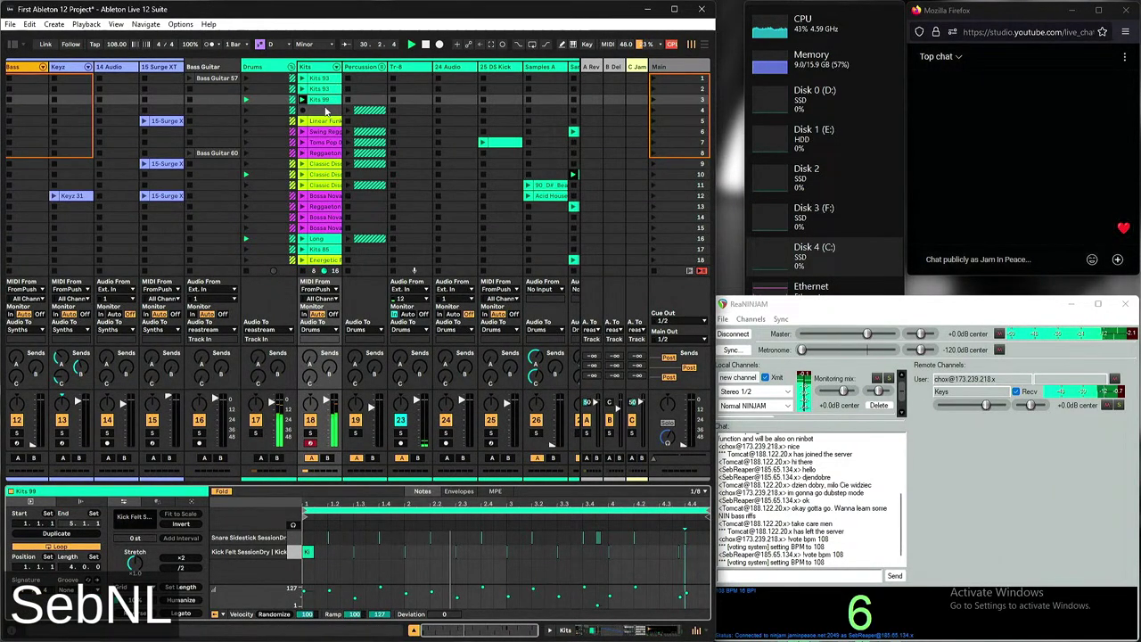
{"action": "left_click", "coordinate": [311, 422]}
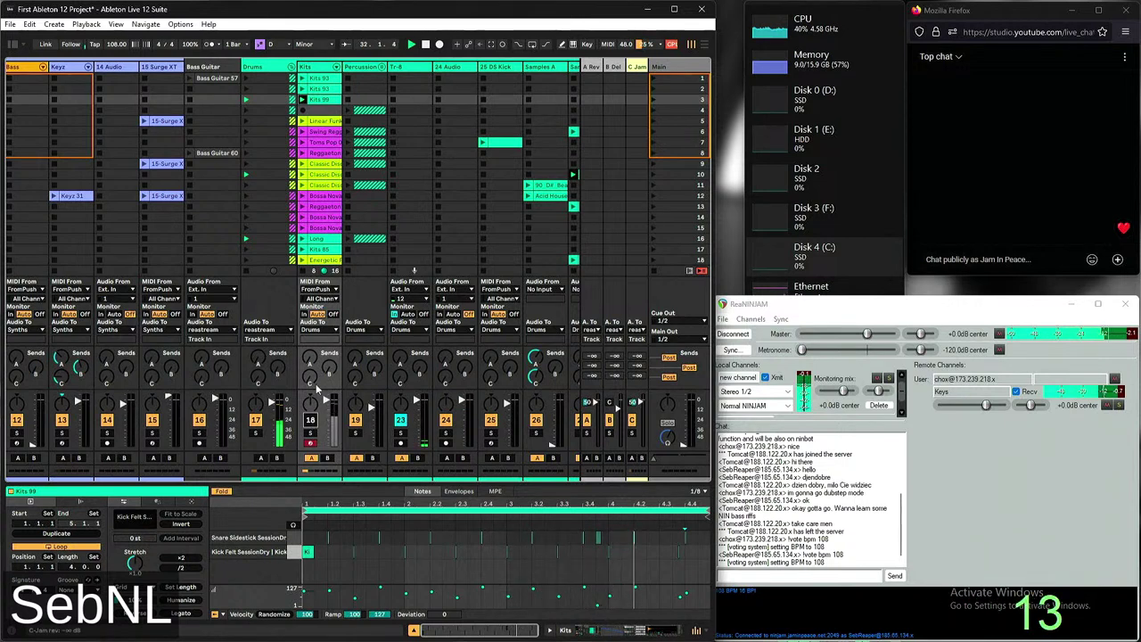
{"action": "left_click", "coordinate": [311, 422]}
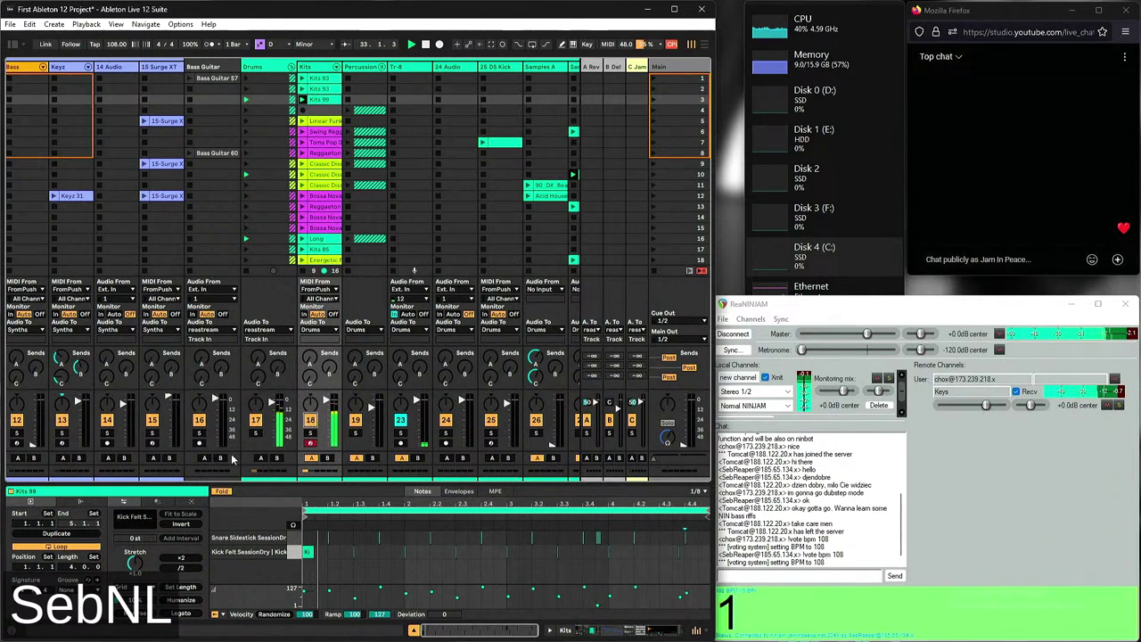
Show the Kits track's Factwerk drum rack, inspect the Kick Warm and Clap Backup pads, and look through the pad banks
{"action": "left_click", "coordinate": [316, 67]}
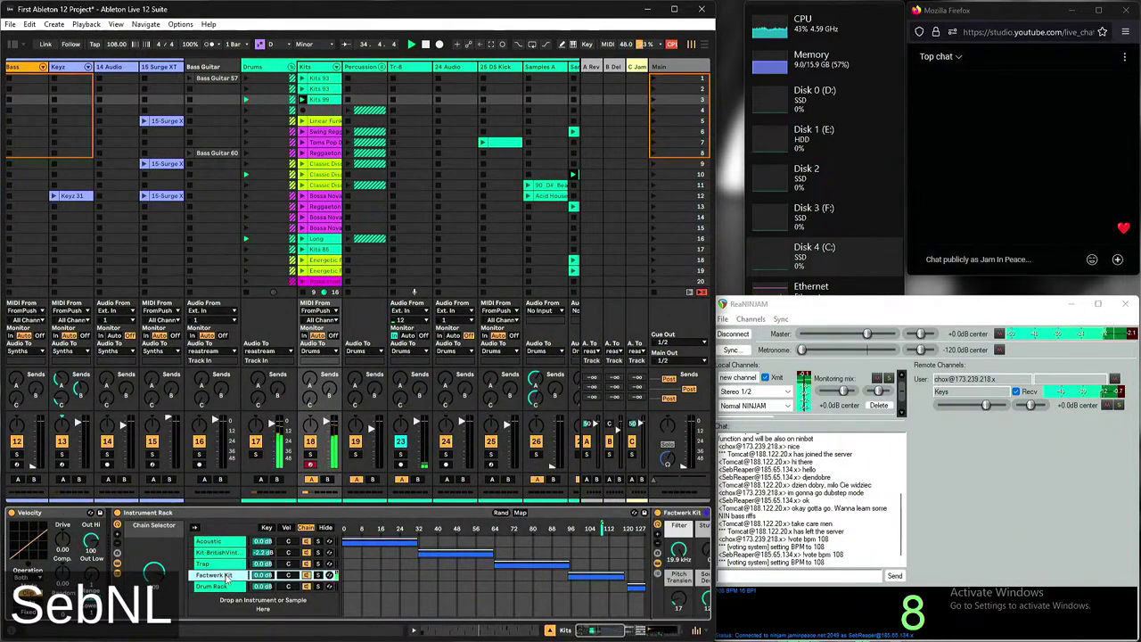
{"action": "scroll", "coordinate": [597, 564], "scroll_direction": "right", "scroll_amount": 5}
{"action": "scroll", "coordinate": [597, 564], "scroll_direction": "right", "scroll_amount": 5}
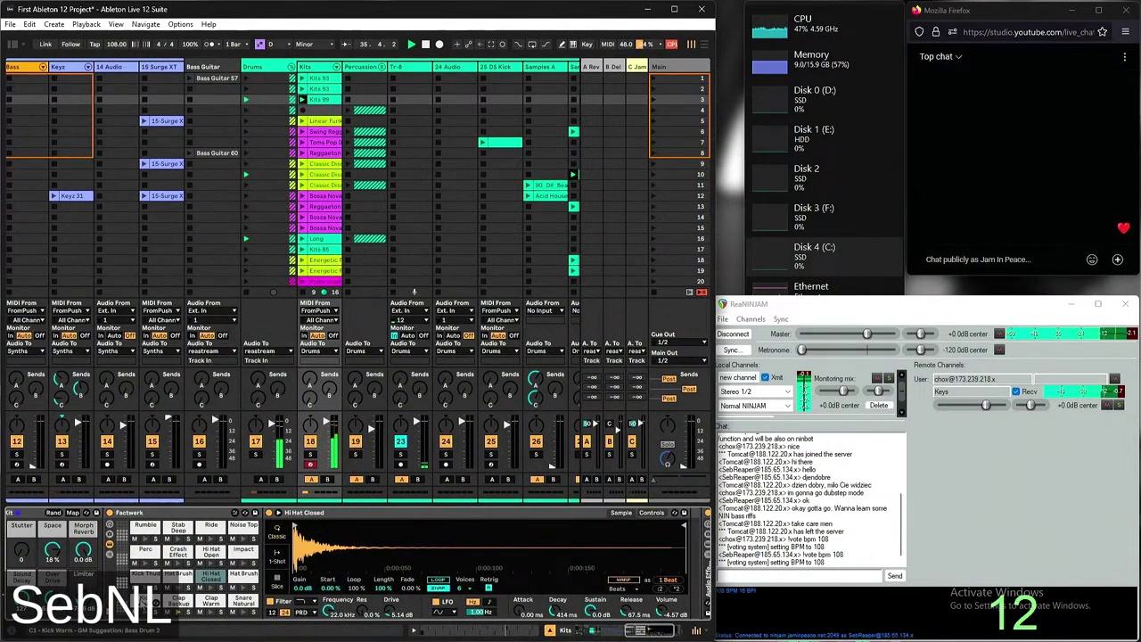
{"action": "left_click", "coordinate": [144, 603]}
{"action": "left_click", "coordinate": [177, 604]}
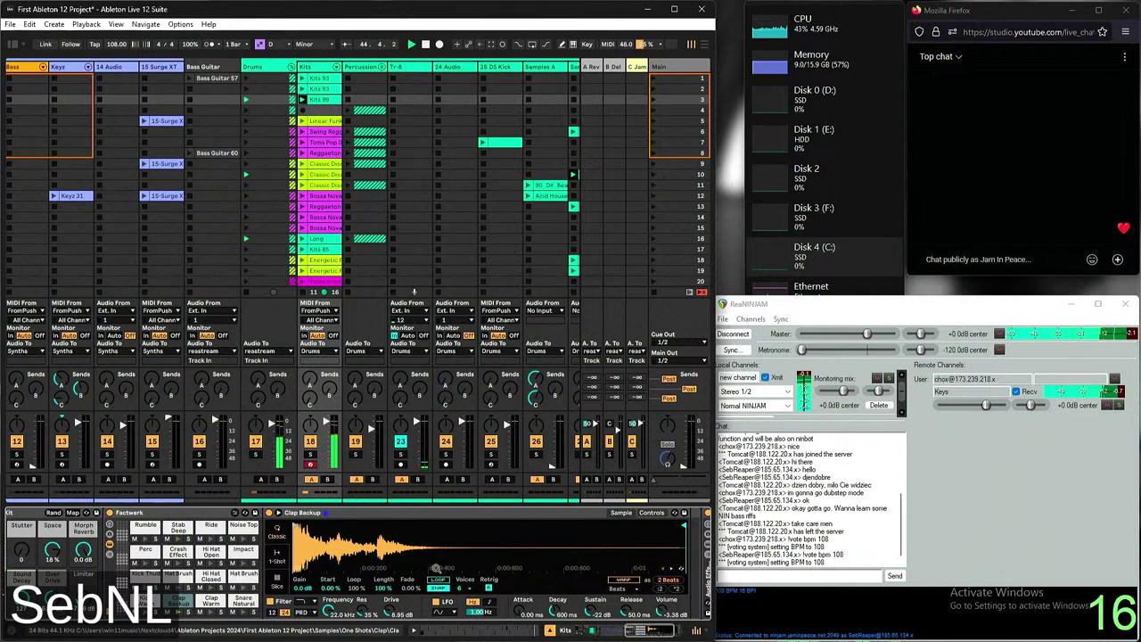
{"action": "scroll", "coordinate": [187, 597], "scroll_direction": "down", "scroll_amount": 5}
{"action": "scroll", "coordinate": [188, 596], "scroll_direction": "up", "scroll_amount": 5}
{"action": "scroll", "coordinate": [187, 597], "scroll_direction": "down", "scroll_amount": 5}
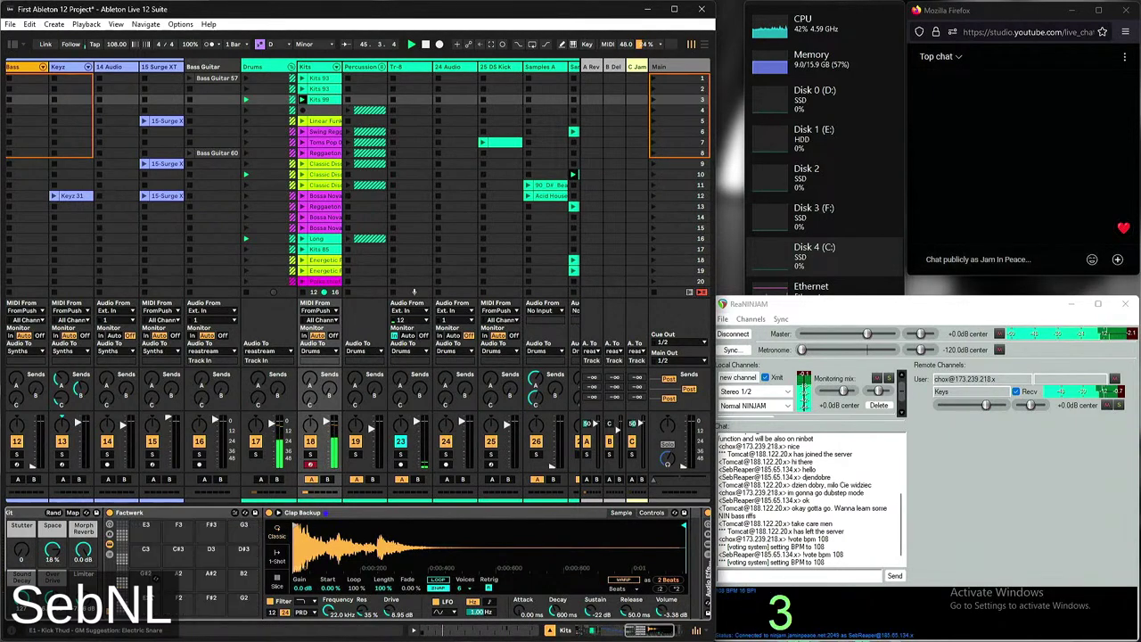
{"action": "scroll", "coordinate": [188, 597], "scroll_direction": "up", "scroll_amount": 5}
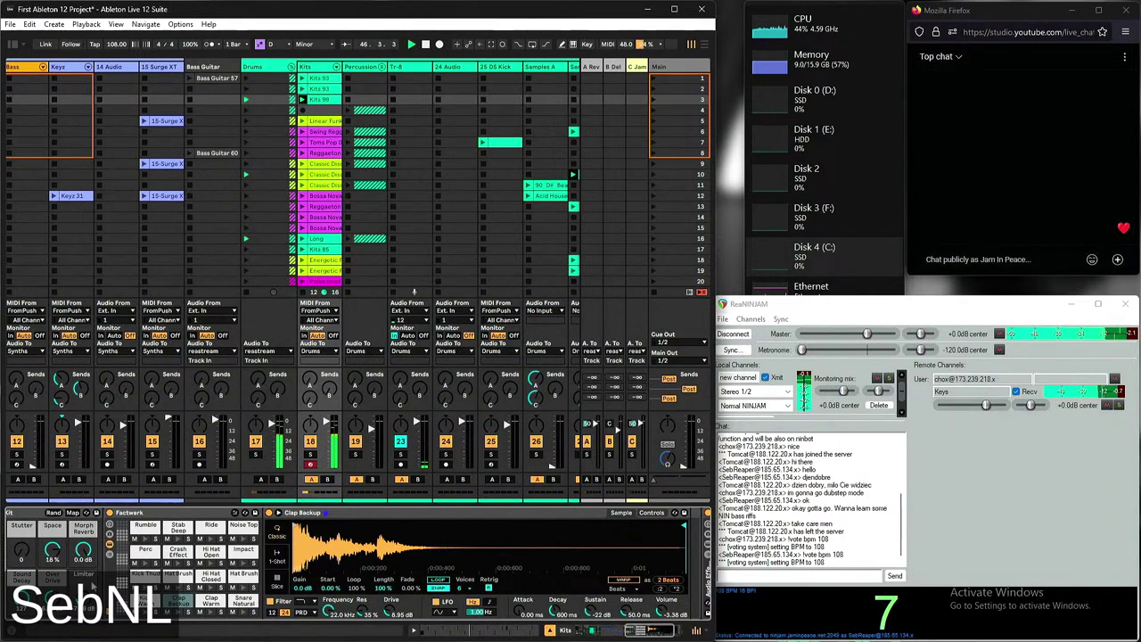
Set the Factwerk Kit macros Space to 23 %, Stutter to 127, Limiter to -6.87 dB and Morph Reverb to -inf dB
{"action": "scroll", "coordinate": [225, 549], "scroll_direction": "left", "scroll_amount": 3}
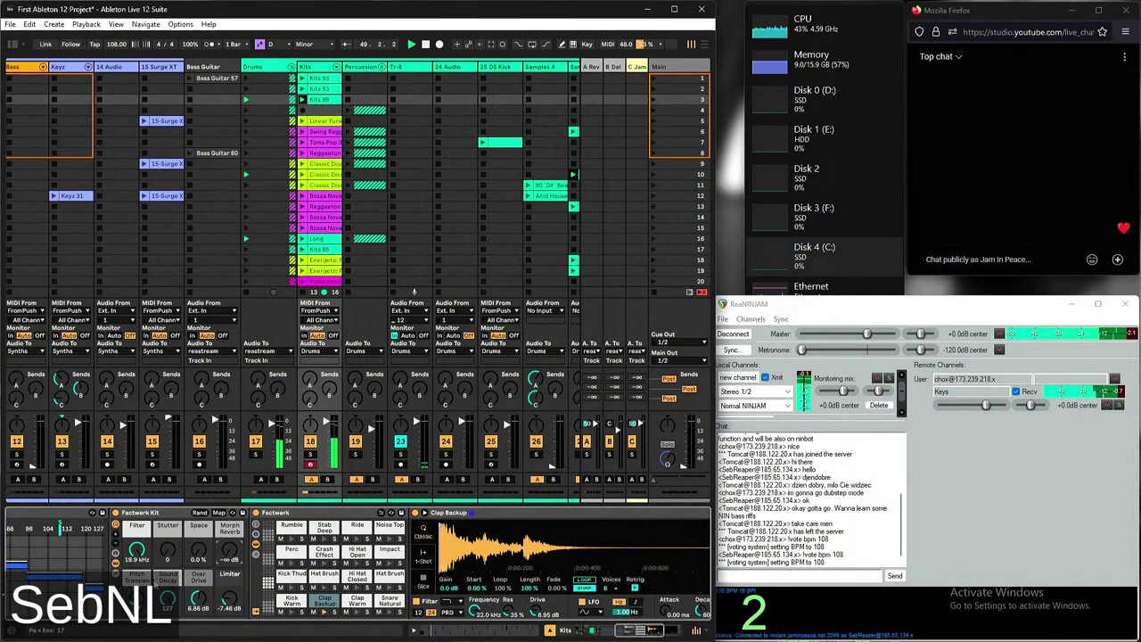
{"action": "left_click_drag", "start_coordinate": [198, 551], "coordinate": [198, 532]}
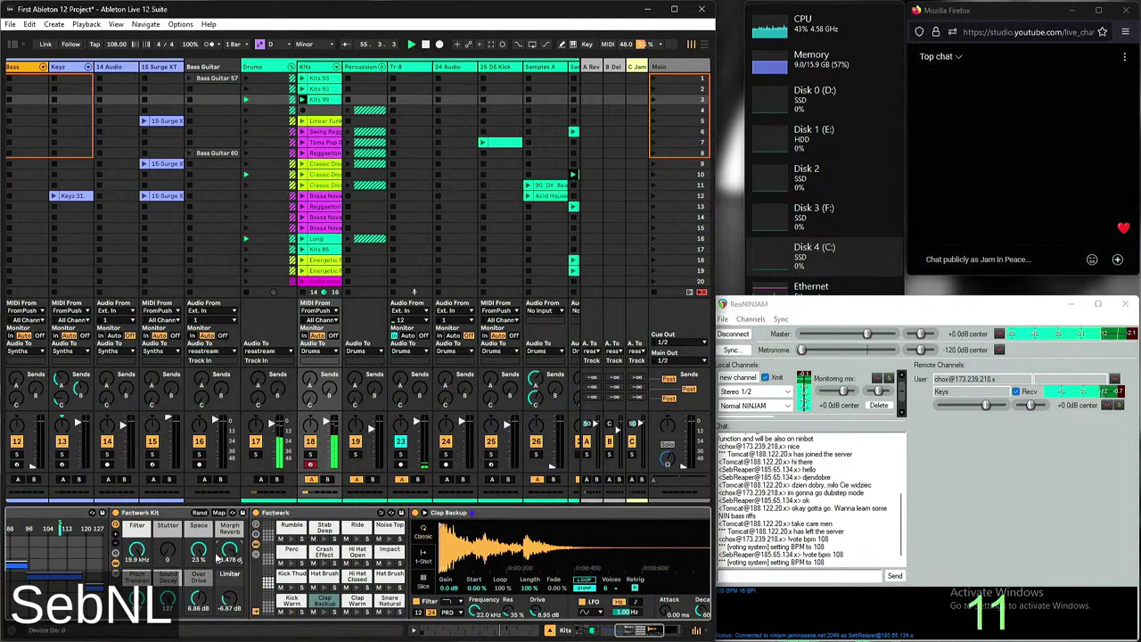
{"action": "mouse_move", "coordinate": [230, 551]}
{"action": "left_mouse_down"}
{"action": "mouse_move", "coordinate": [230, 580]}
{"action": "mouse_move", "coordinate": [230, 542]}
{"action": "left_mouse_up"}
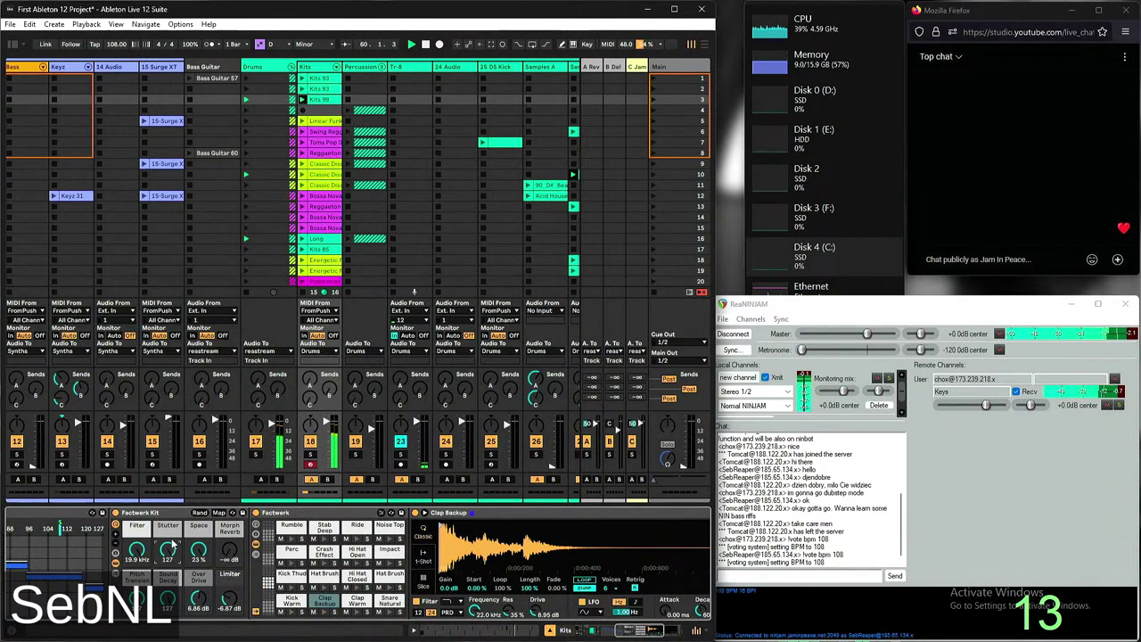
Open the Kits 99 clip and move its Snare Sidestick notes up to the Snare Rim row
{"action": "scroll", "coordinate": [419, 303], "scroll_direction": "left", "scroll_amount": 5}
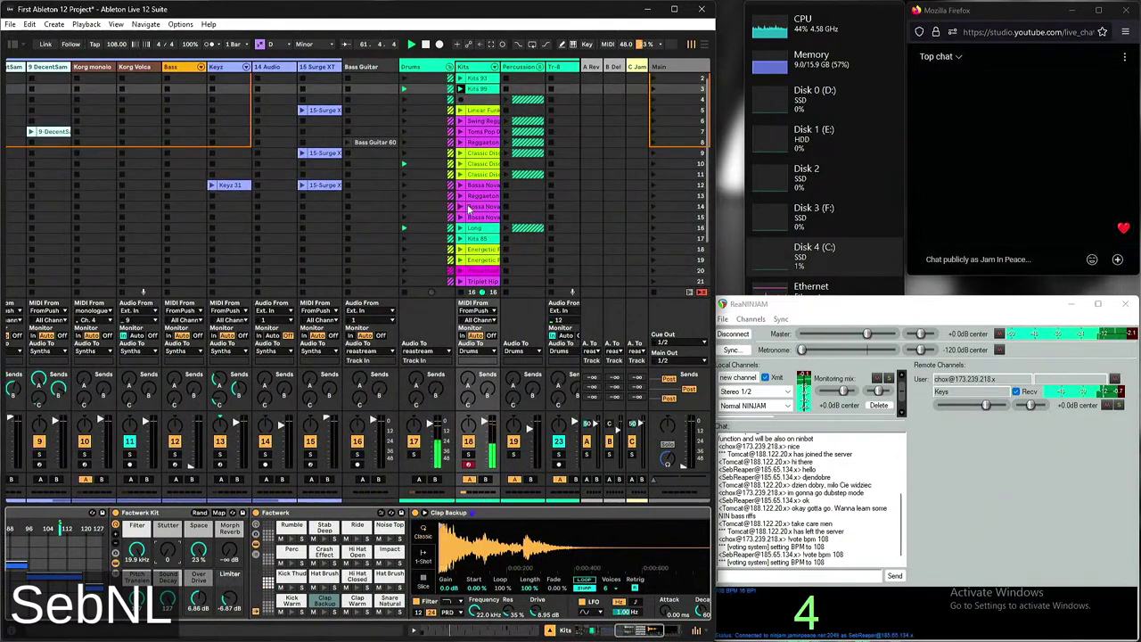
{"action": "scroll", "coordinate": [470, 208], "scroll_direction": "right", "scroll_amount": 8}
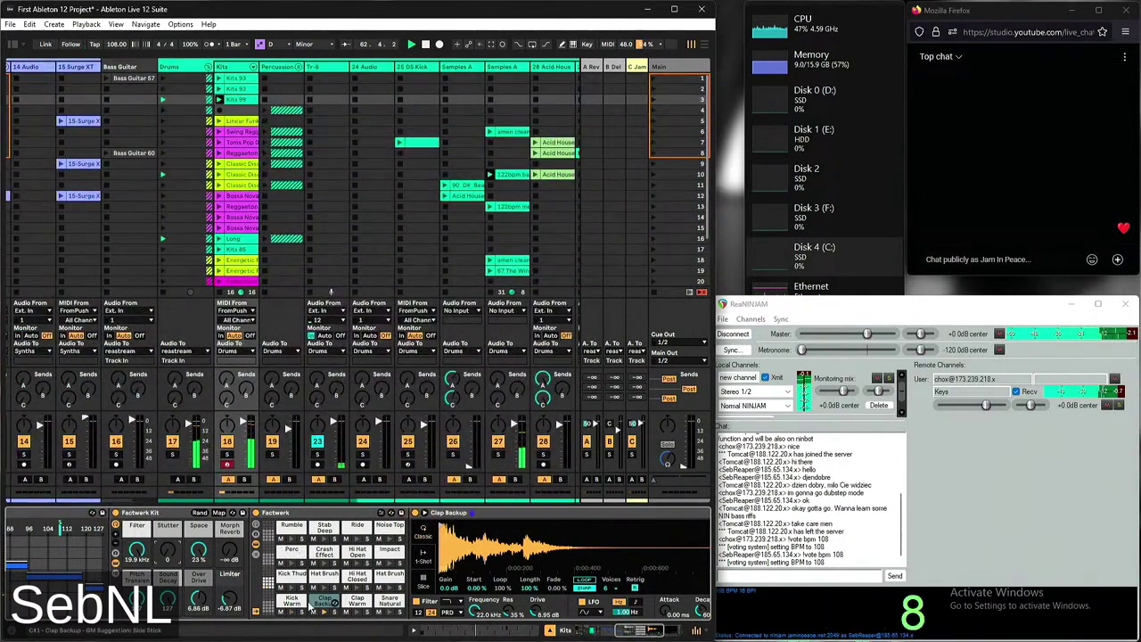
{"action": "left_click", "coordinate": [248, 103]}
{"action": "double_click", "coordinate": [248, 104]}
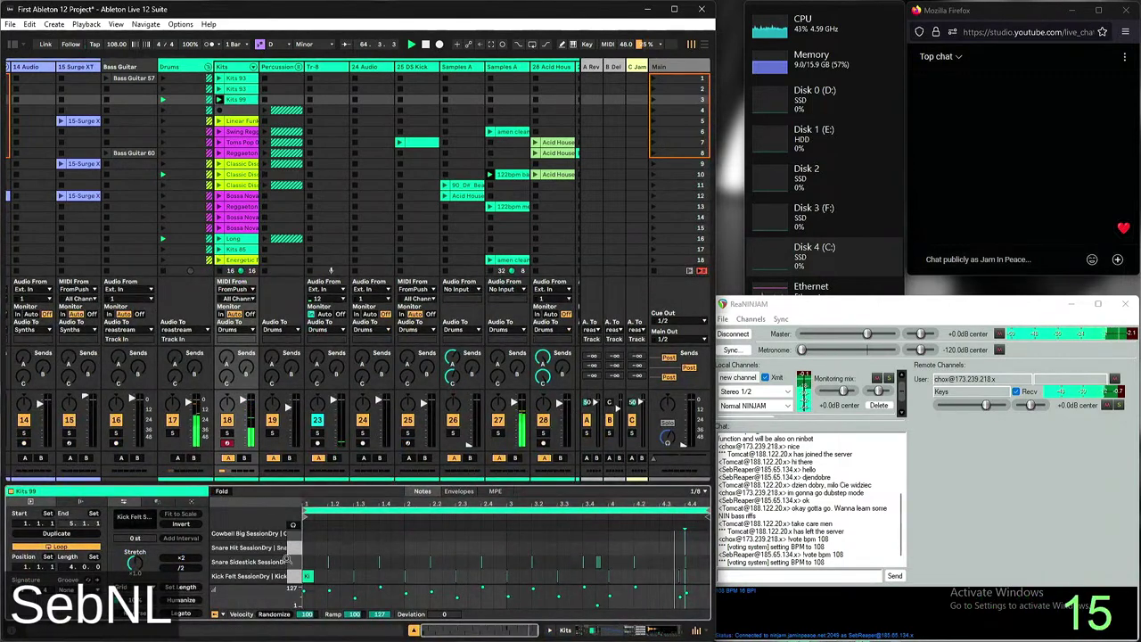
{"action": "left_click", "coordinate": [258, 548]}
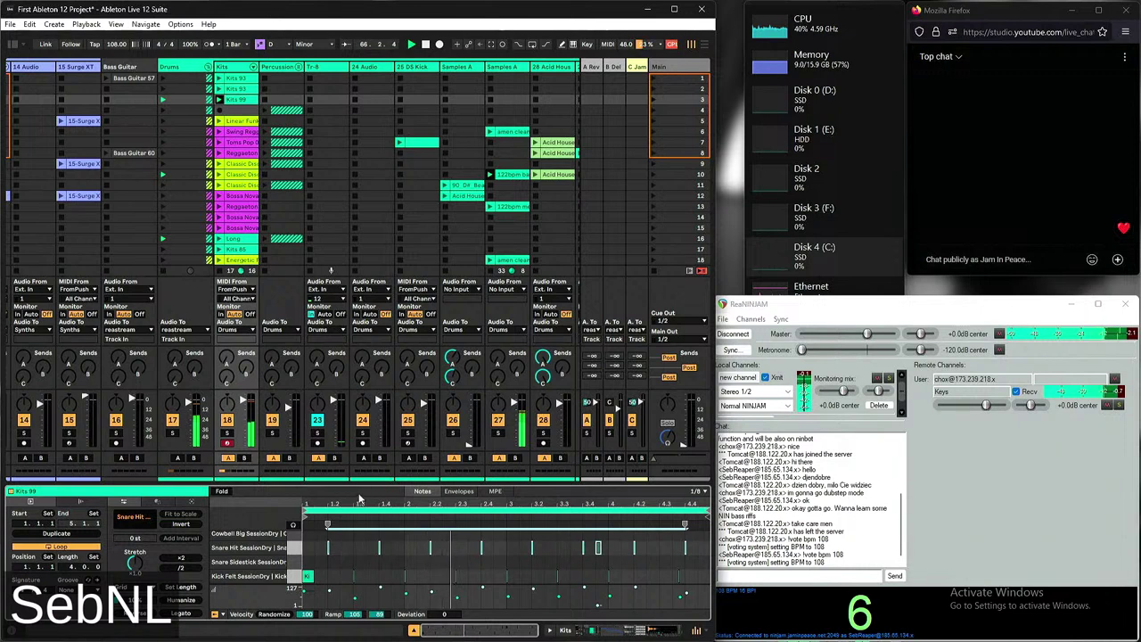
{"action": "scroll", "coordinate": [257, 559], "scroll_direction": "up", "scroll_amount": 2}
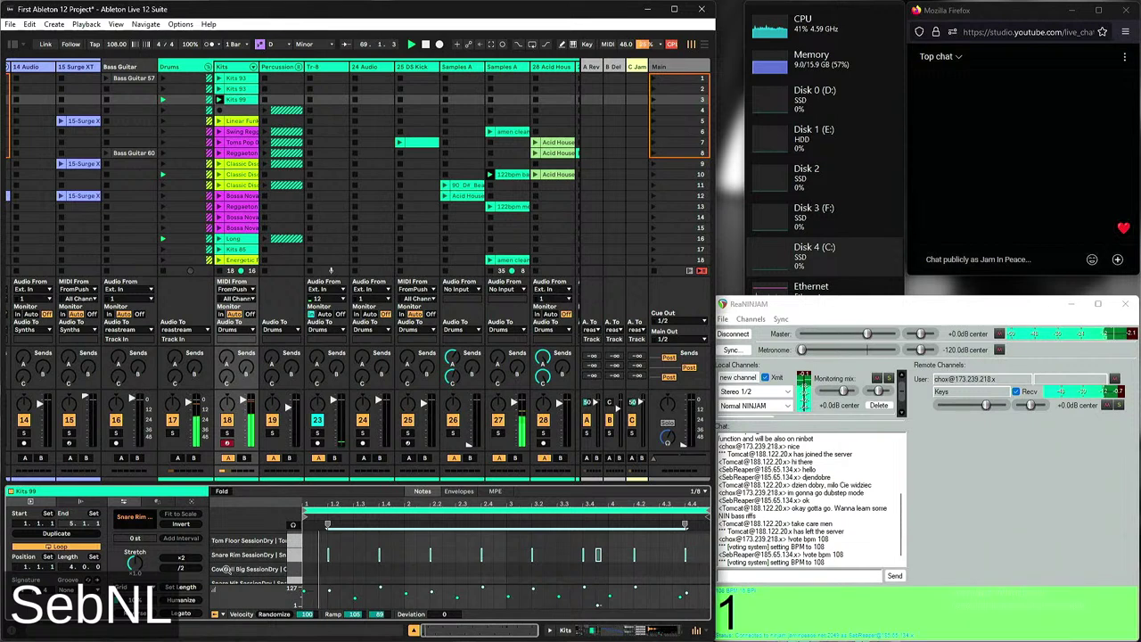
Move the Snare Rim notes down to the Cowbell Big row and add Kick Felt notes on every beat across the Kits 99 clip's four bars
{"action": "left_click", "coordinate": [228, 555]}
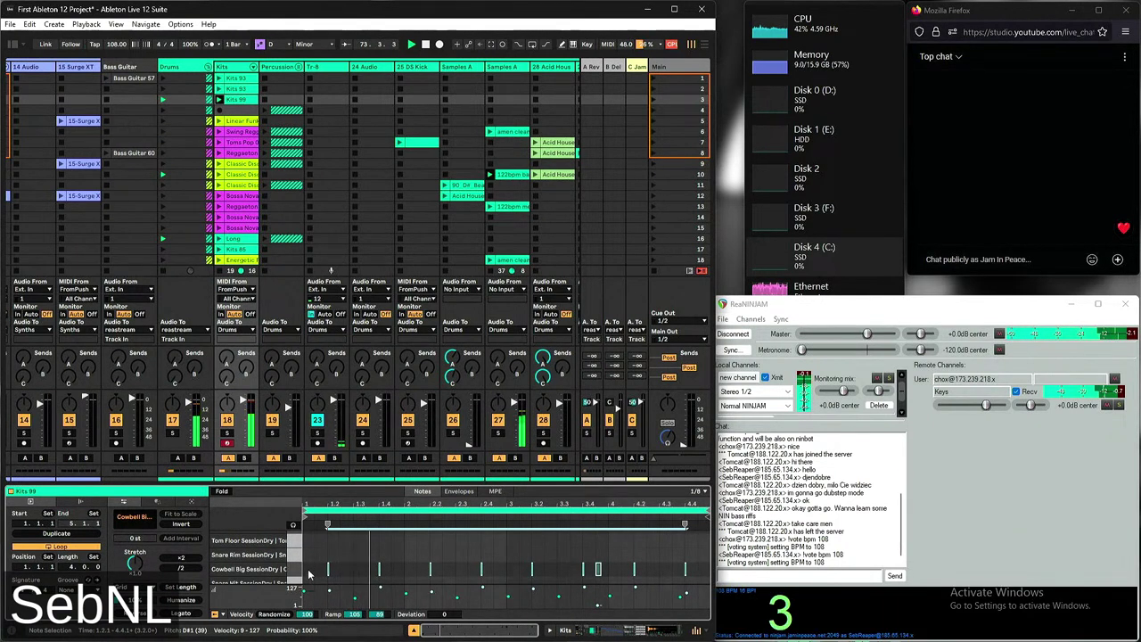
{"action": "scroll", "coordinate": [331, 567], "scroll_direction": "down", "scroll_amount": 2}
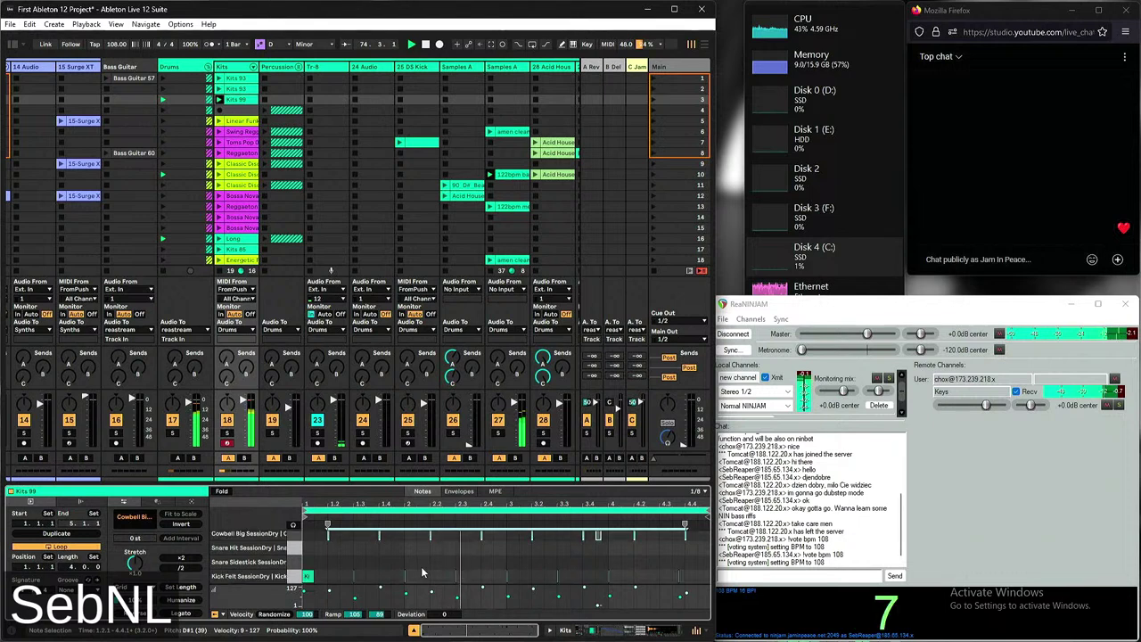
{"action": "left_click", "coordinate": [333, 576]}
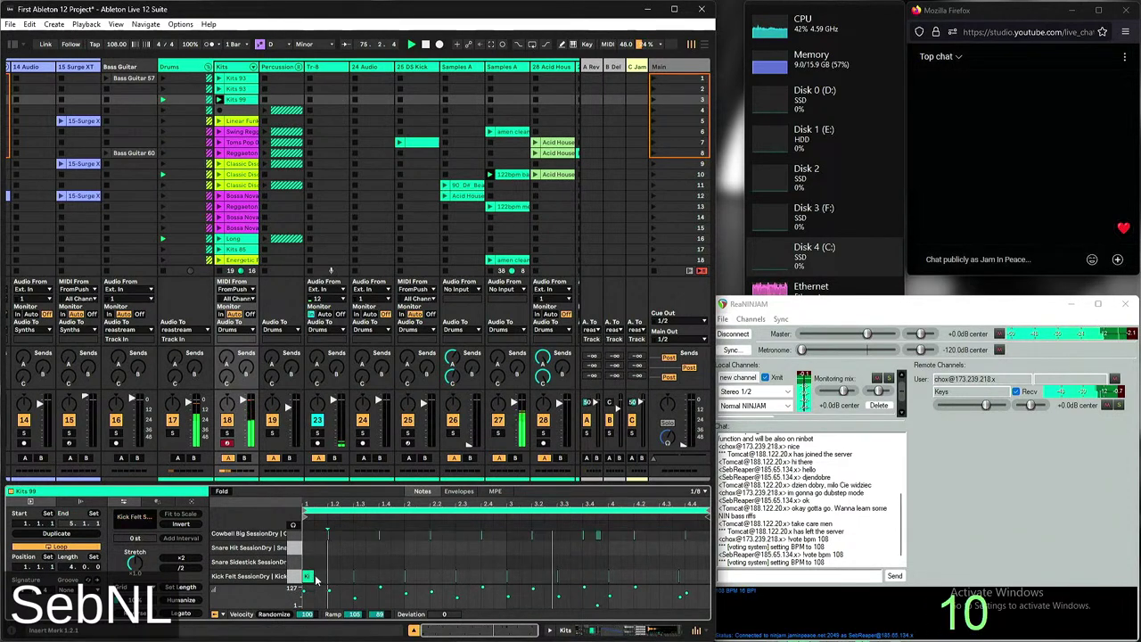
{"action": "left_click", "coordinate": [359, 576]}
{"action": "left_click", "coordinate": [385, 577]}
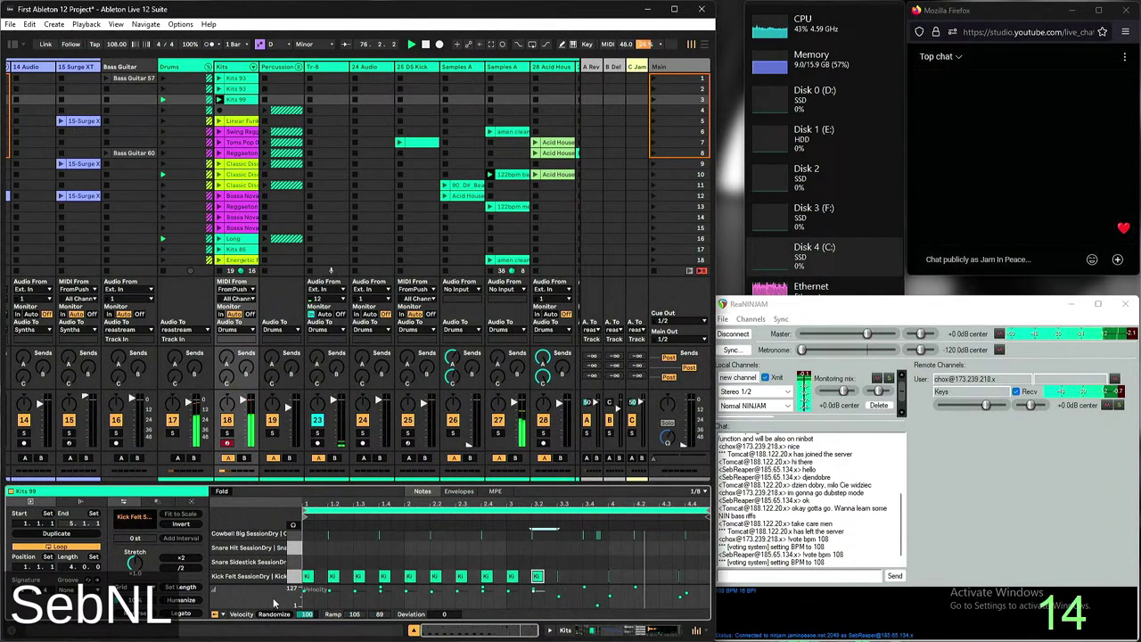
{"action": "left_click_drag", "start_coordinate": [308, 577], "coordinate": [703, 576]}
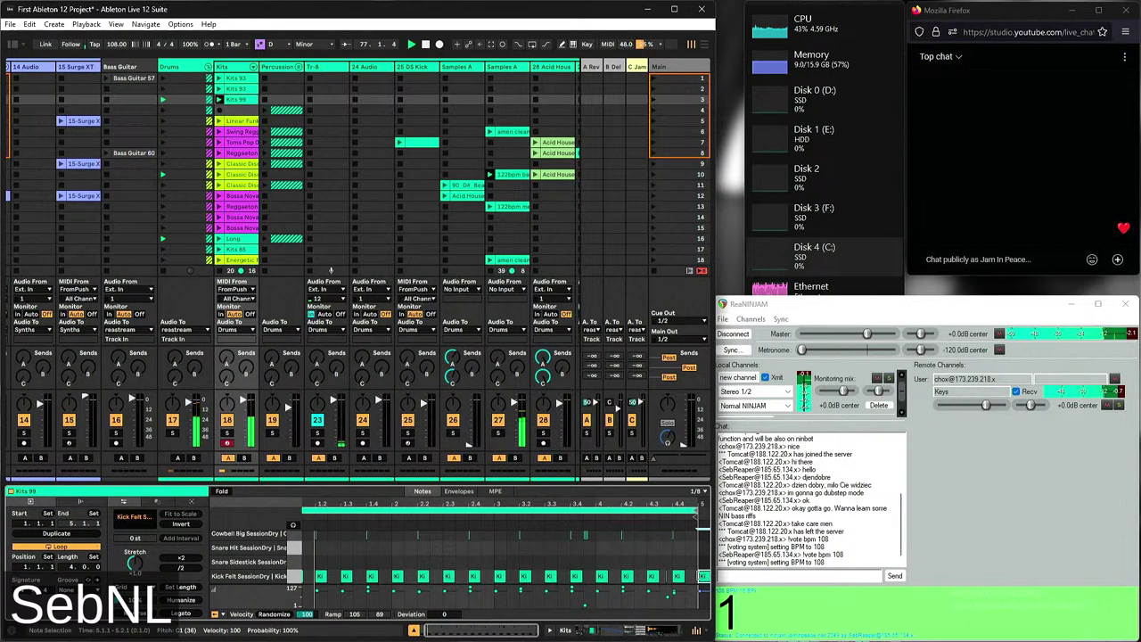
{"action": "left_click", "coordinate": [678, 575]}
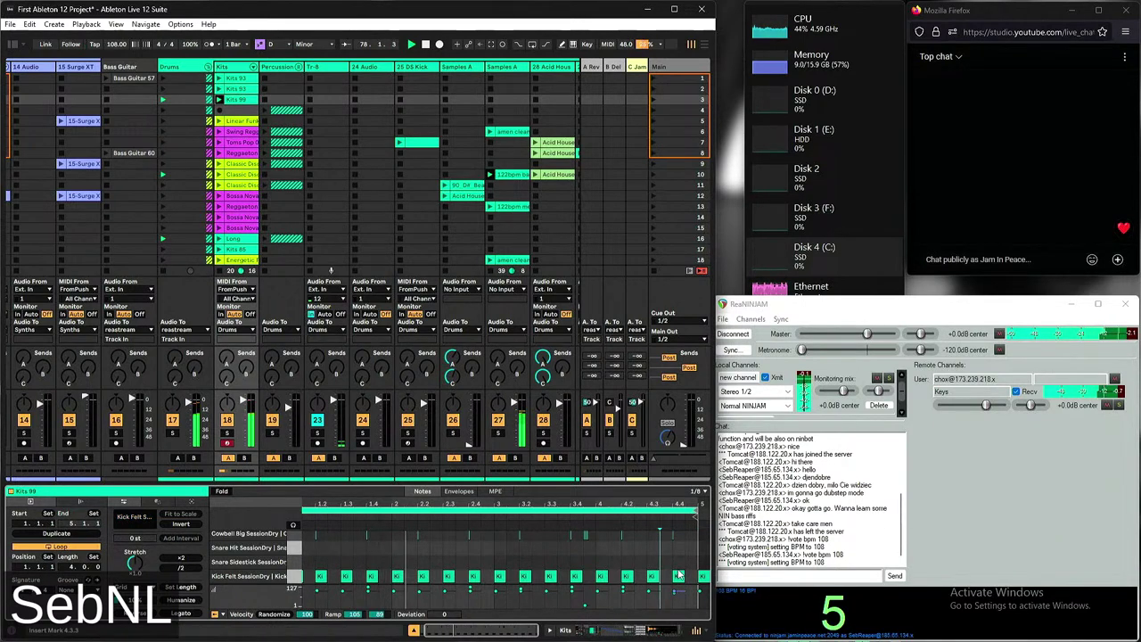
Enlarge the note editor, draw Hihat Closed notes on the four beats of bar 1 and duplicate them across the remaining three bars
{"action": "left_click_drag", "start_coordinate": [482, 486], "coordinate": [472, 437]}
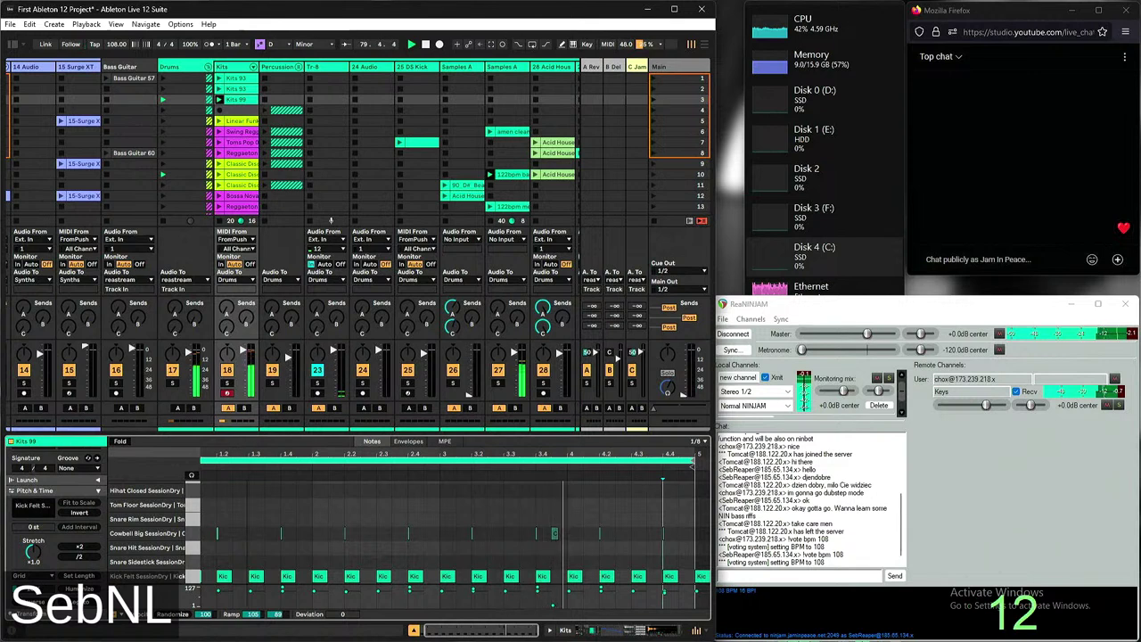
{"action": "left_click_drag", "start_coordinate": [237, 449], "coordinate": [250, 443]}
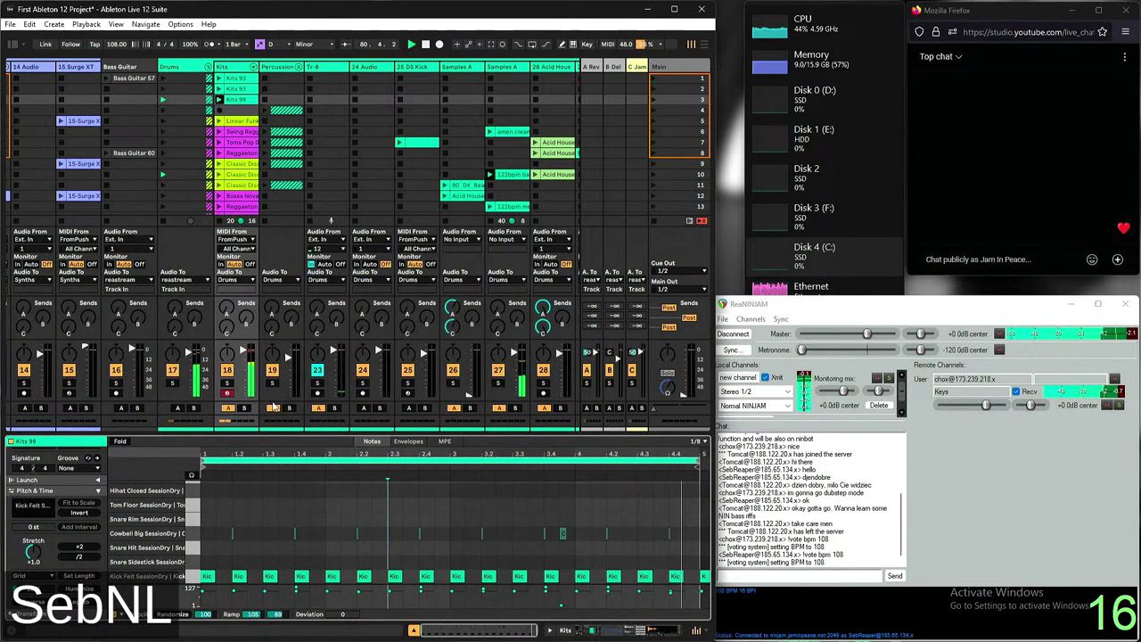
{"action": "scroll", "coordinate": [211, 540], "scroll_direction": "up", "scroll_amount": 1}
{"action": "scroll", "coordinate": [210, 542], "scroll_direction": "up", "scroll_amount": 1}
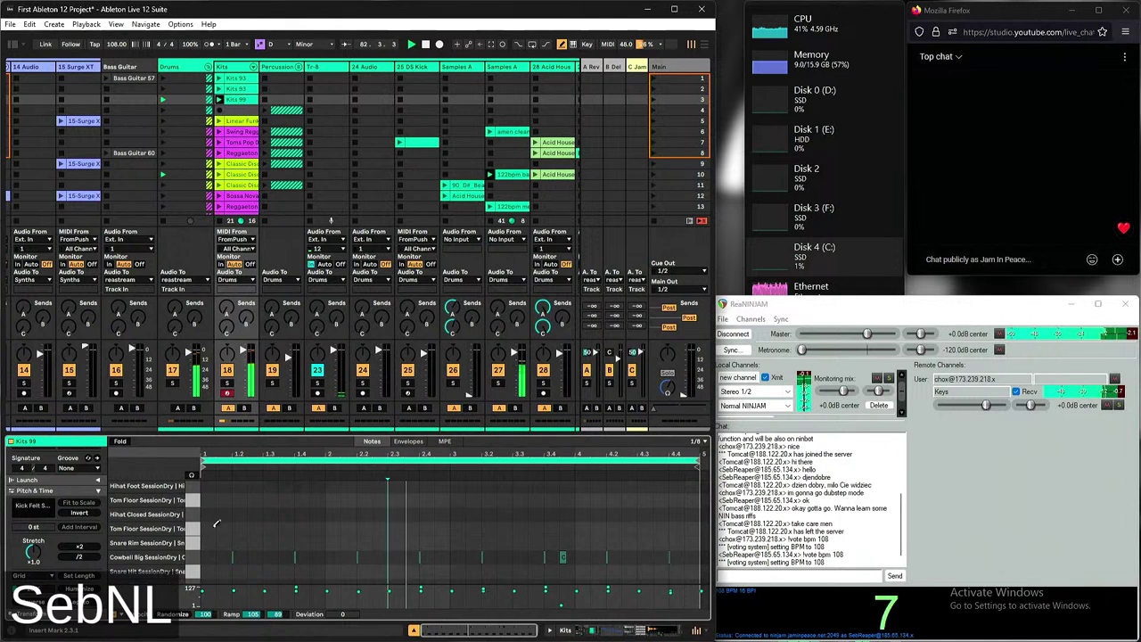
{"action": "left_click", "coordinate": [210, 514]}
{"action": "left_click", "coordinate": [238, 514]}
{"action": "left_click", "coordinate": [270, 515]}
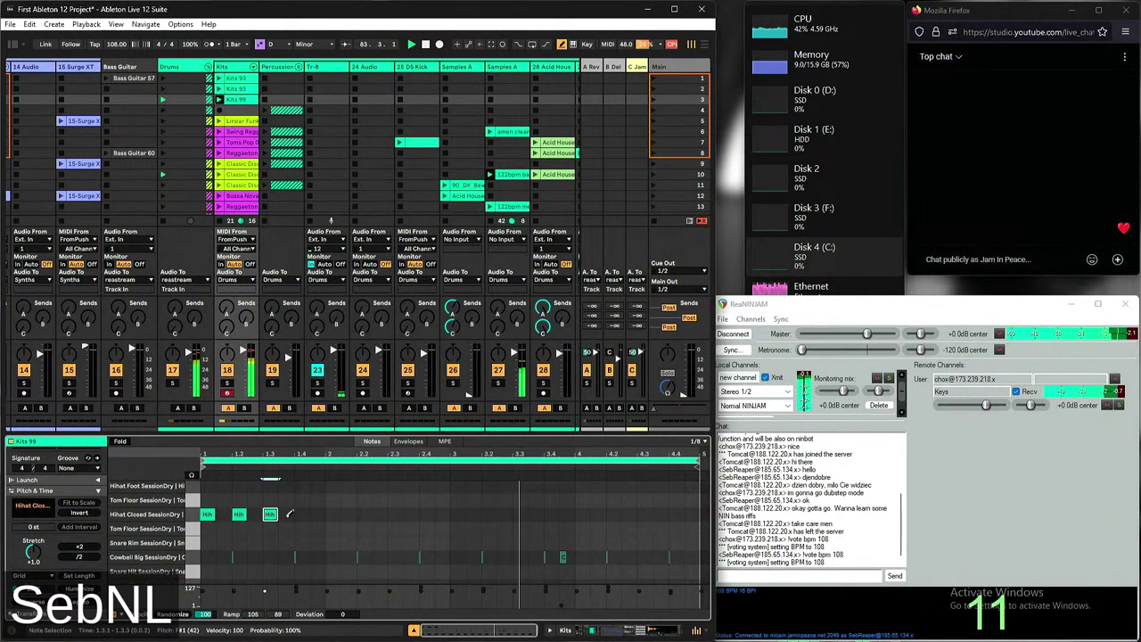
{"action": "left_click", "coordinate": [302, 514]}
{"action": "key", "text": "ctrl+a"}
{"action": "key", "text": "ctrl+d"}
{"action": "key", "text": "ctrl+d"}
{"action": "key", "text": "ctrl+d"}
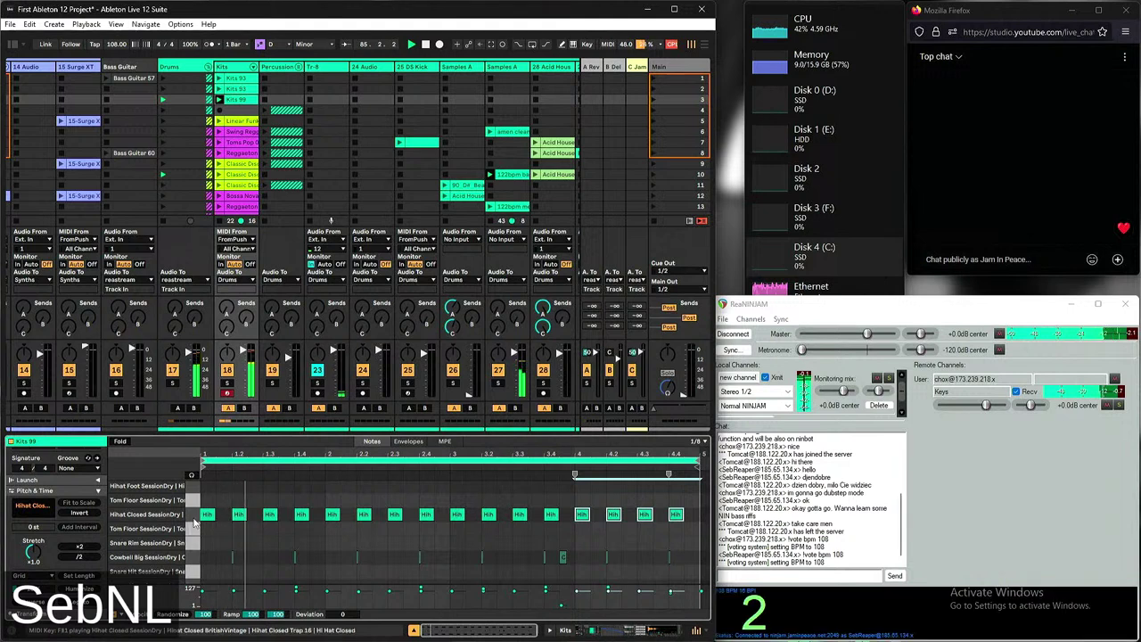
Select all the Hihat Closed notes and move them up to the Hihat Open row, keeping them on the beats
{"action": "left_click", "coordinate": [202, 518]}
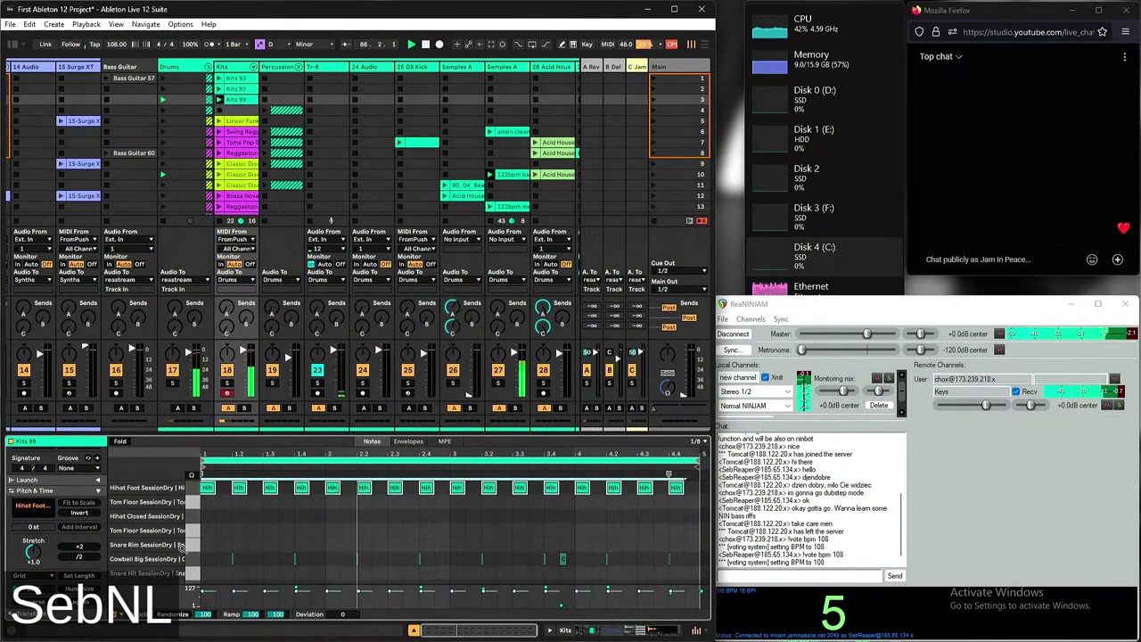
{"action": "key", "text": "Up"}
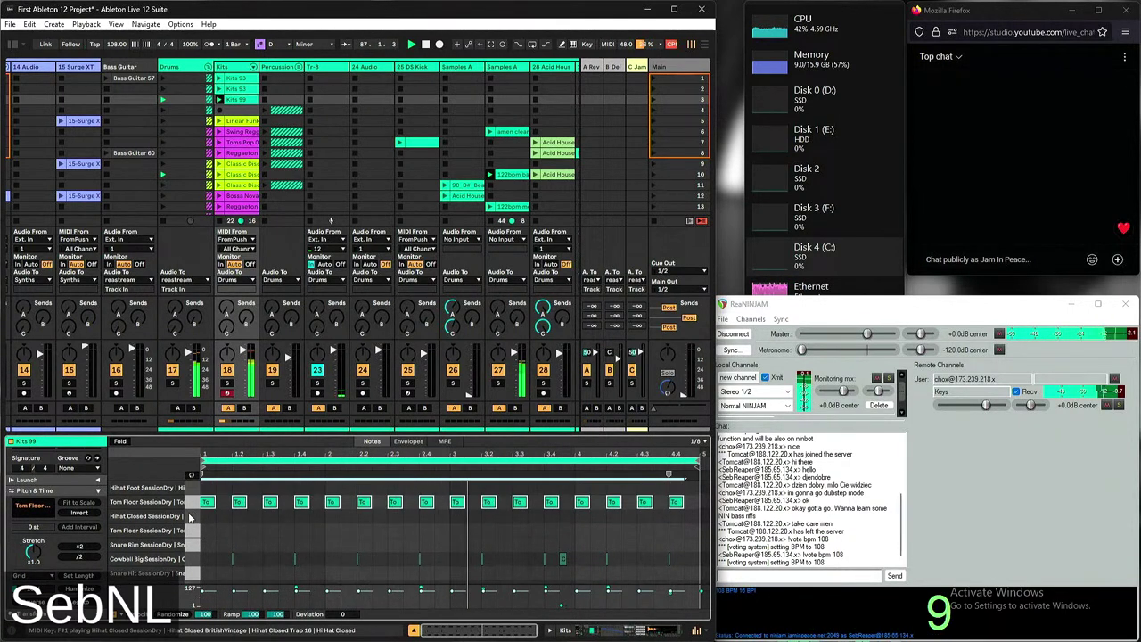
{"action": "key", "text": "Right"}
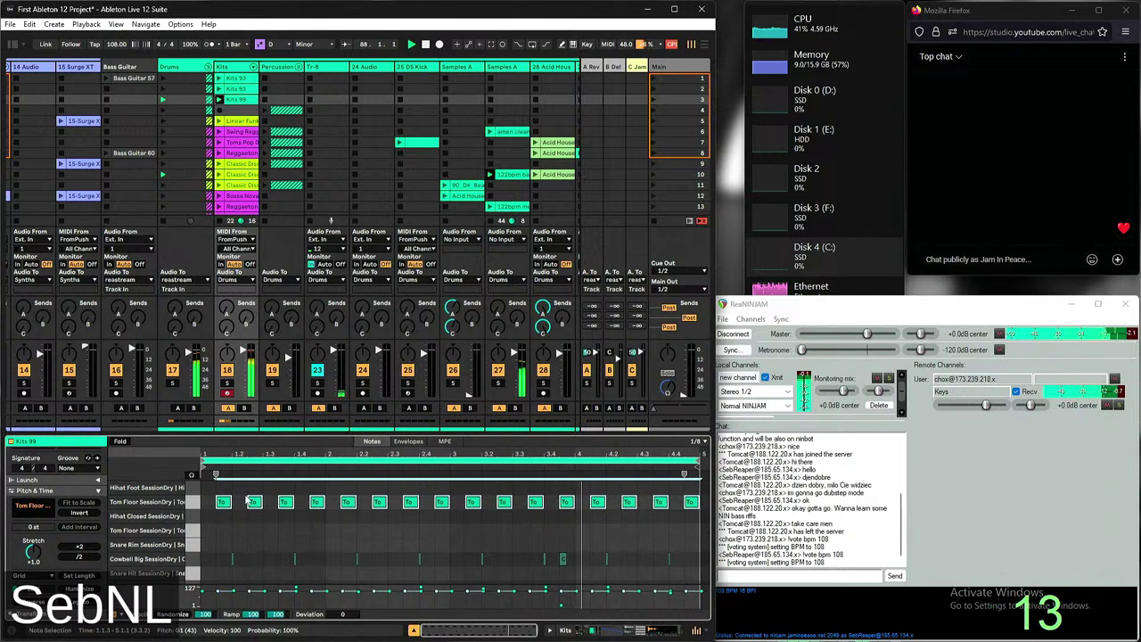
{"action": "key", "text": "Up"}
{"action": "key", "text": "Up"}
{"action": "key", "text": "Up"}
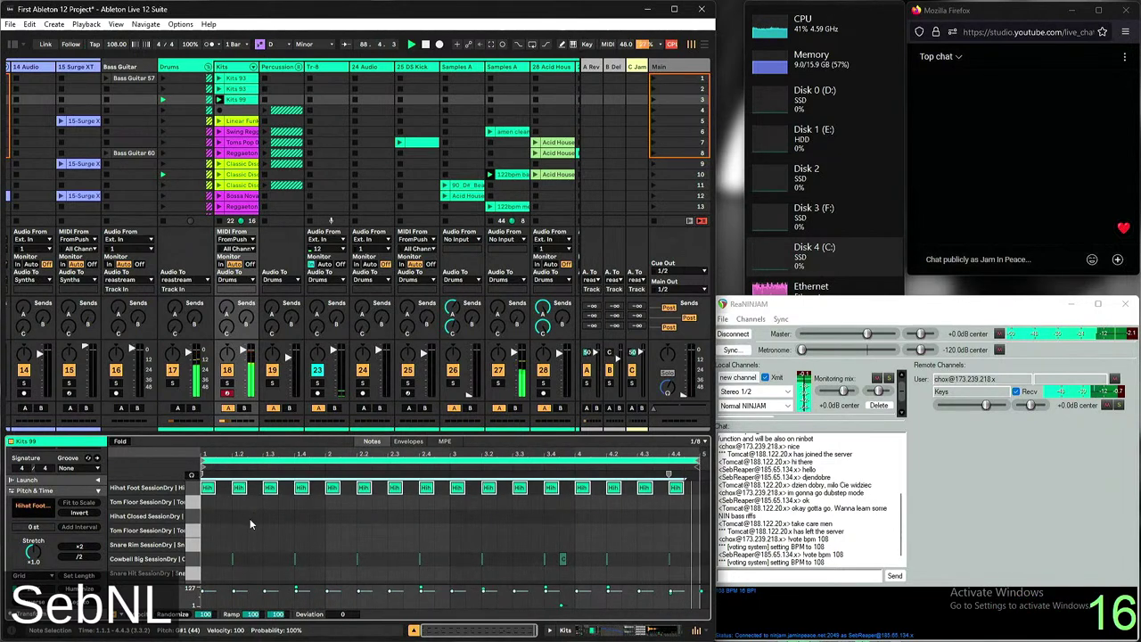
{"action": "key", "text": "Left"}
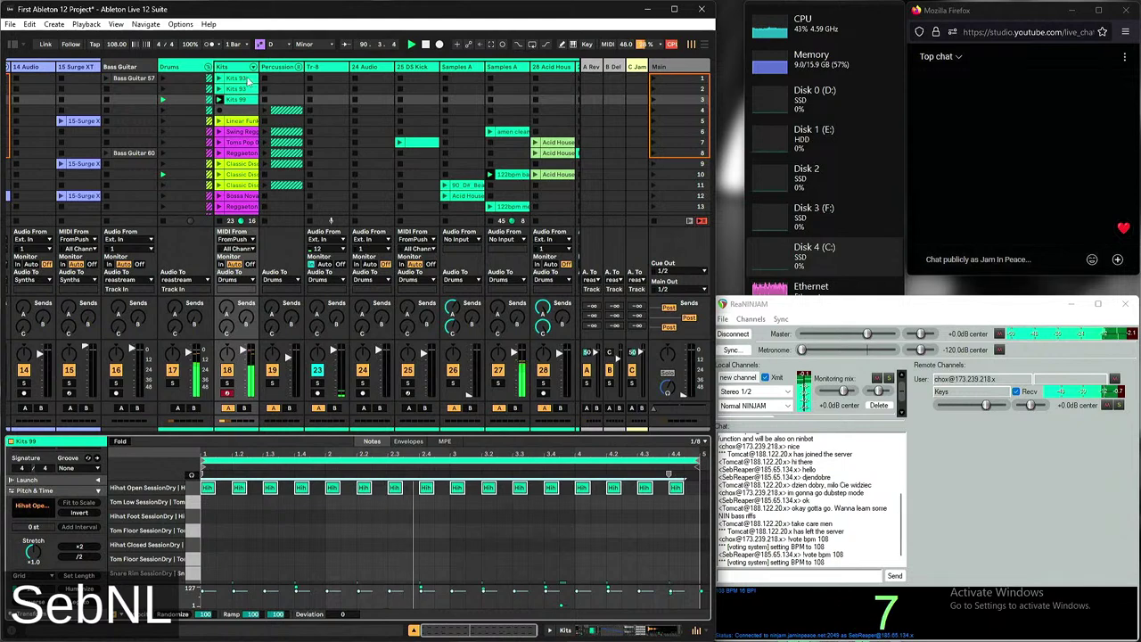
Show the Kits track's Factwerk drum rack and select the Hi Hat Open pad to inspect its sample settings
{"action": "key", "text": "shift+Tab"}
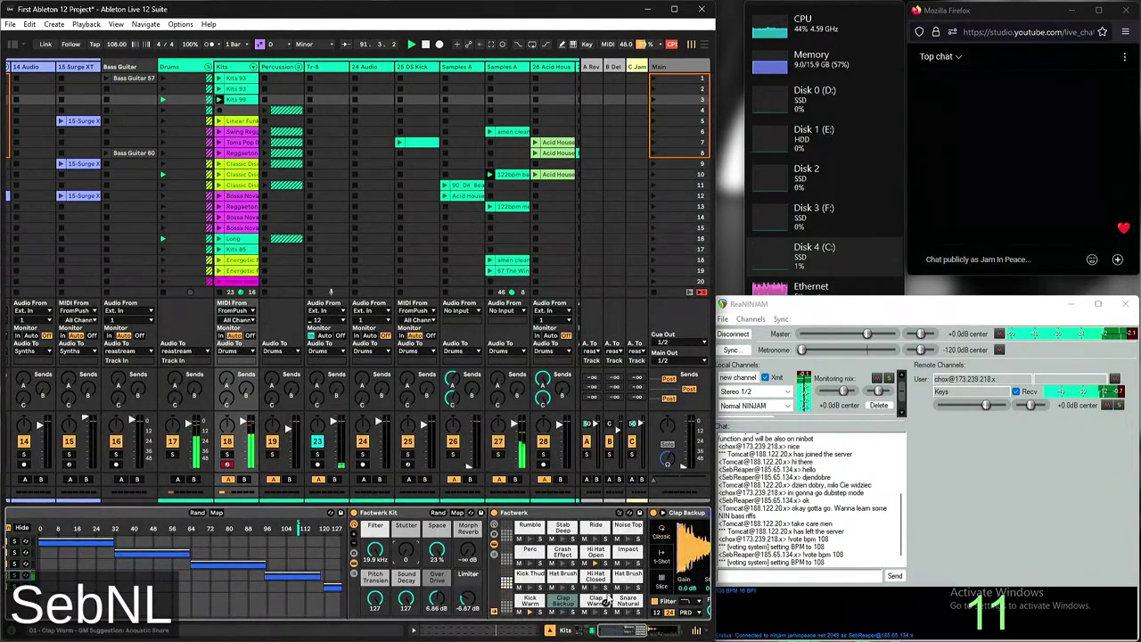
{"action": "left_click", "coordinate": [596, 553]}
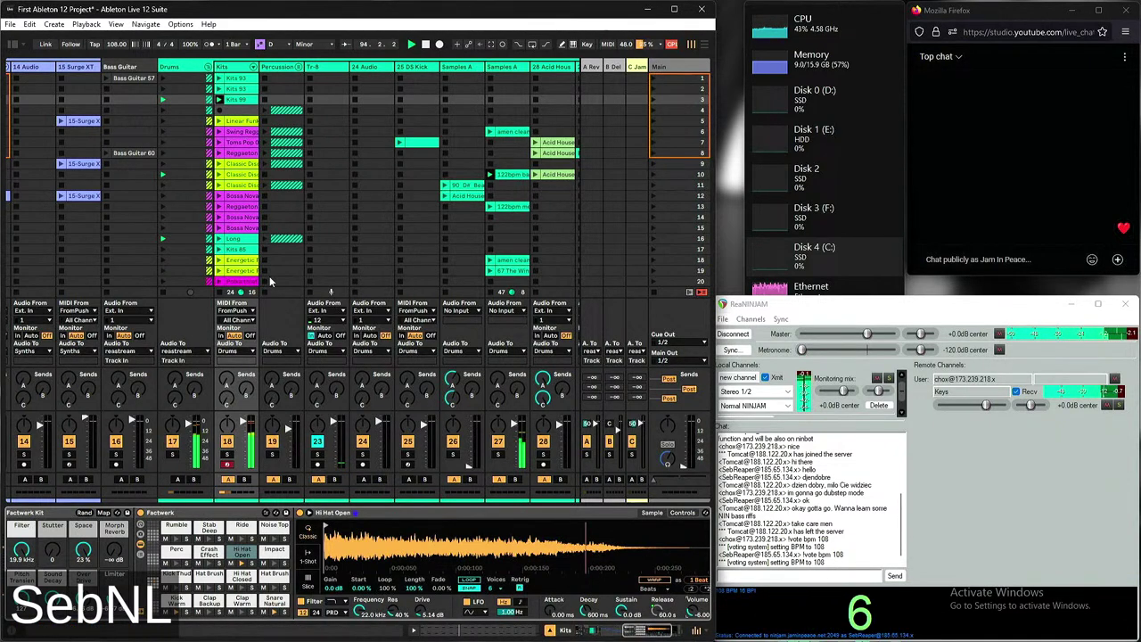
{"action": "scroll", "coordinate": [182, 238], "scroll_direction": "right", "scroll_amount": 3}
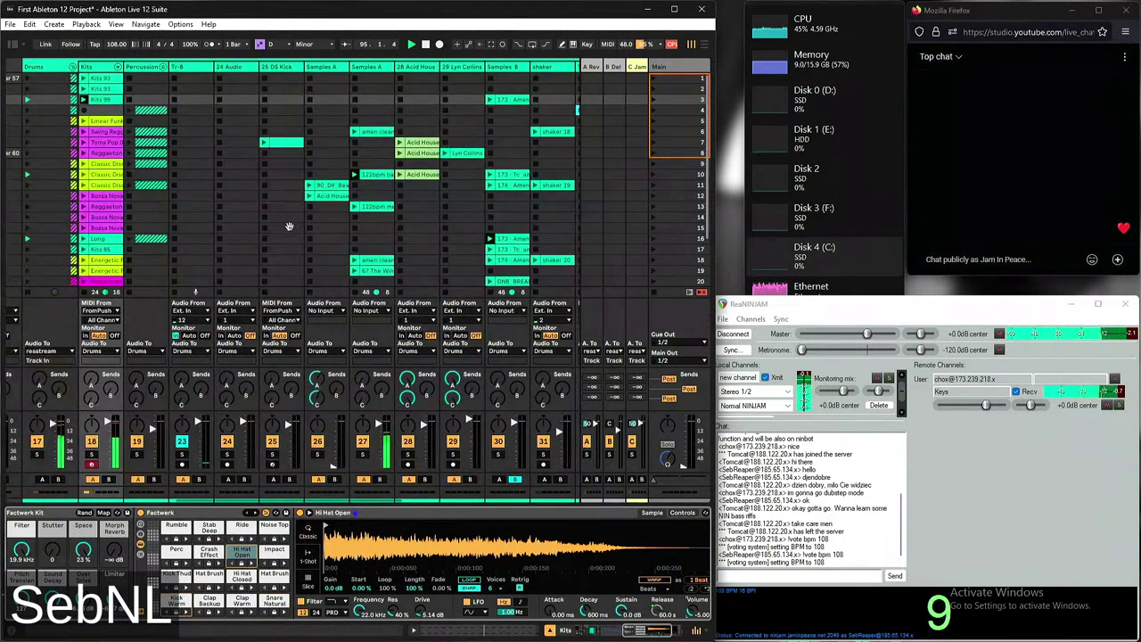
Open the Kits 99 clip, remove the Kick Felt note on beat 1.2 and put it back
{"action": "left_click", "coordinate": [102, 99]}
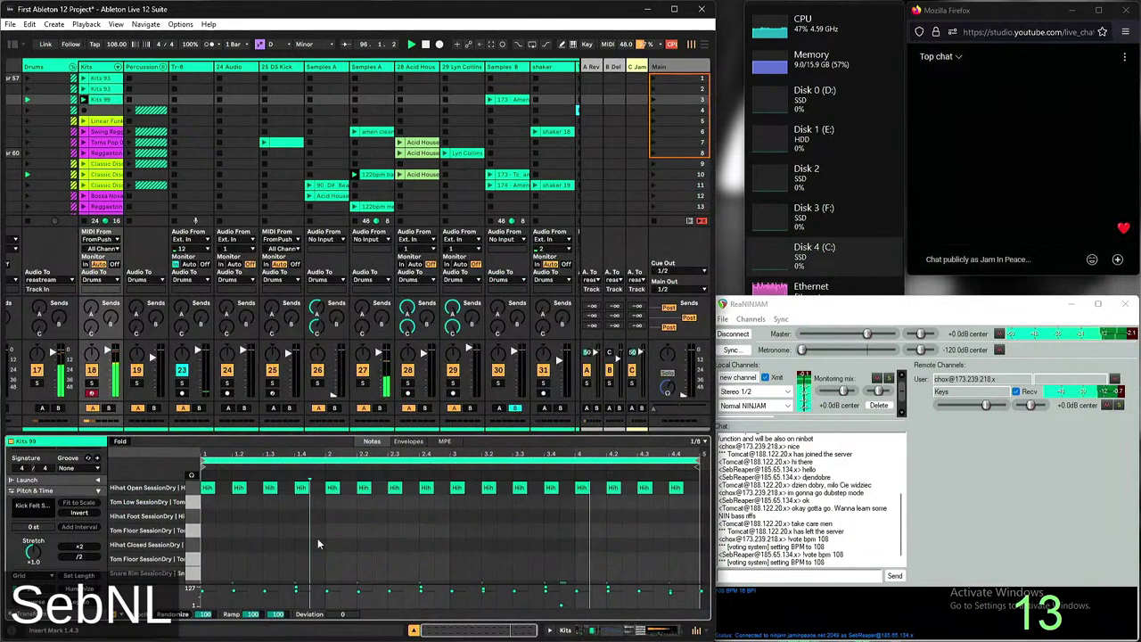
{"action": "double_click", "coordinate": [238, 576]}
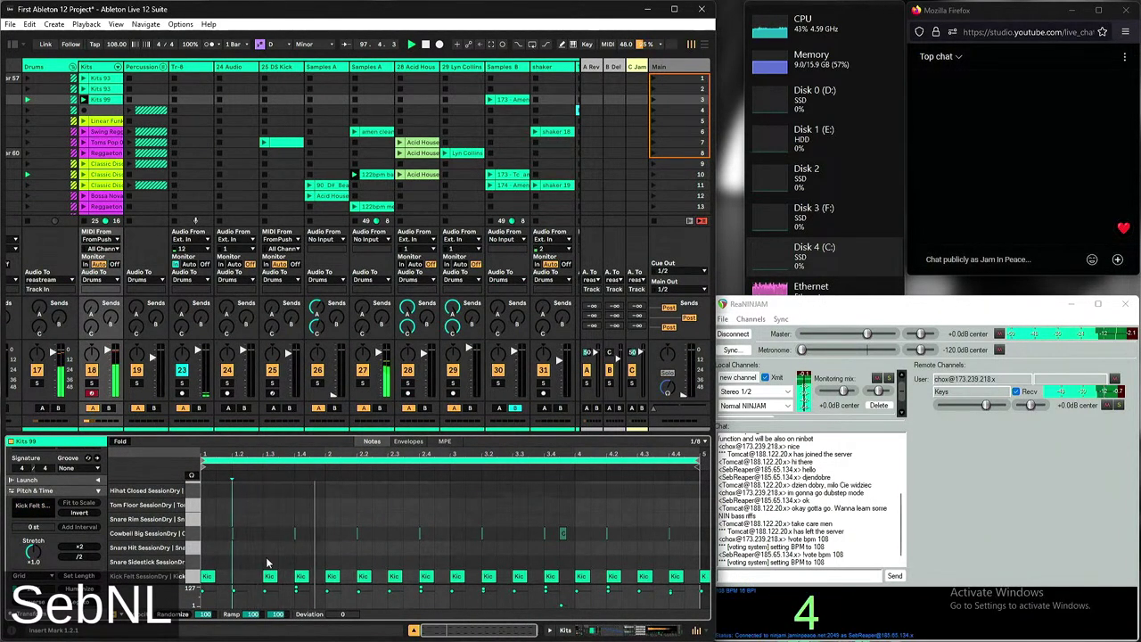
{"action": "double_click", "coordinate": [239, 576]}
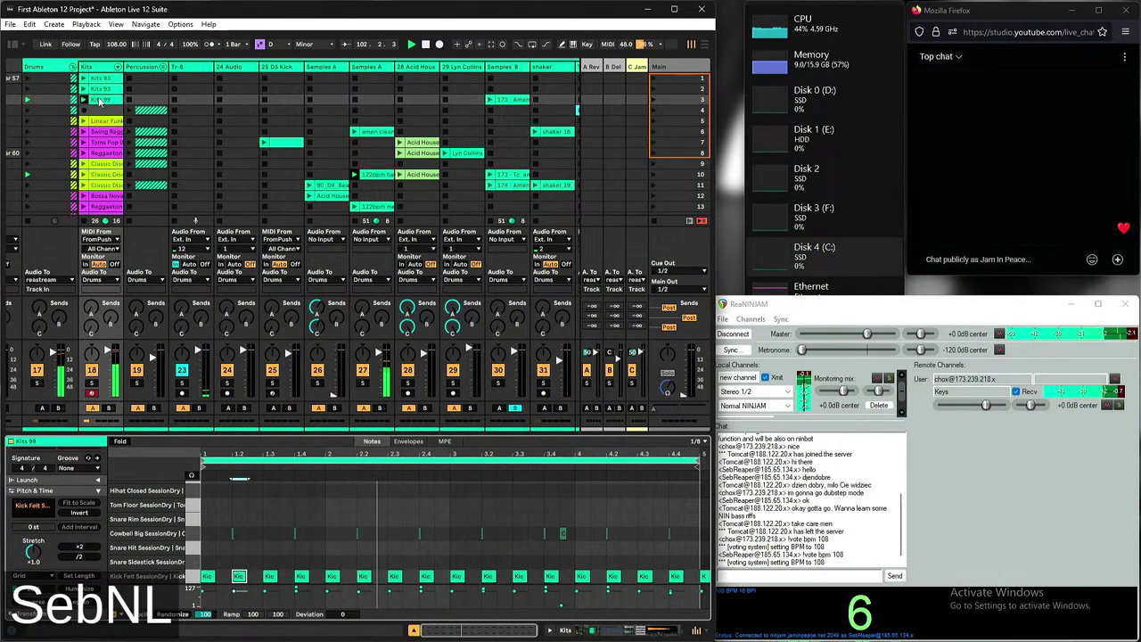
Select the Kick Warm pad in the Factwerk rack, set its volume to -1.19 dB and show its envelope and pitch controls
{"action": "key", "text": "shift+Tab"}
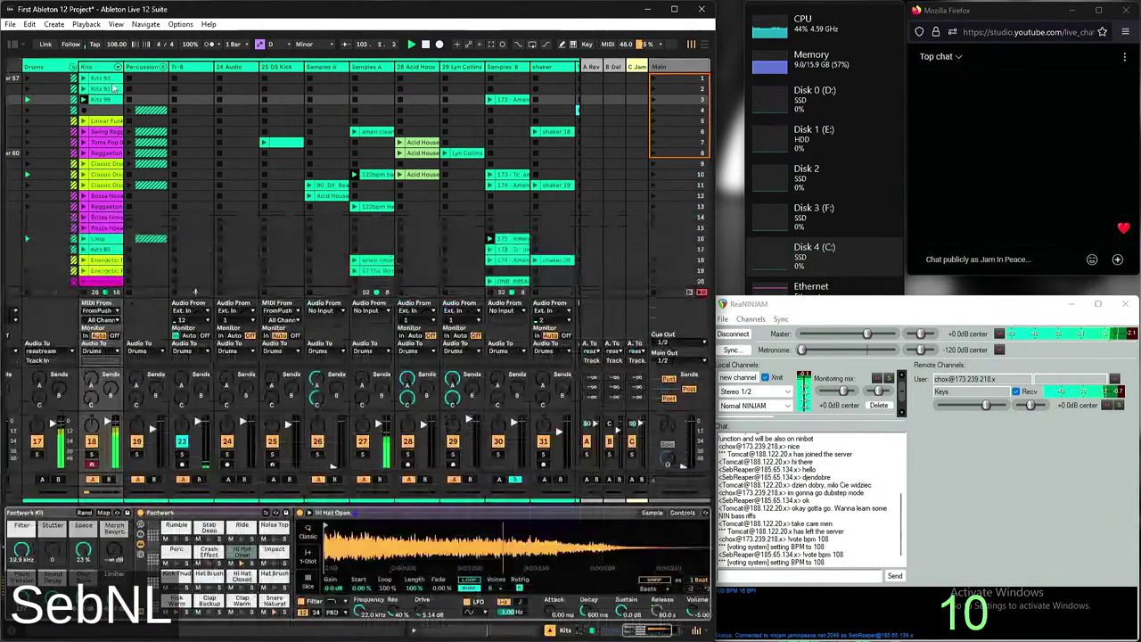
{"action": "scroll", "coordinate": [360, 616], "scroll_direction": "right", "scroll_amount": 3}
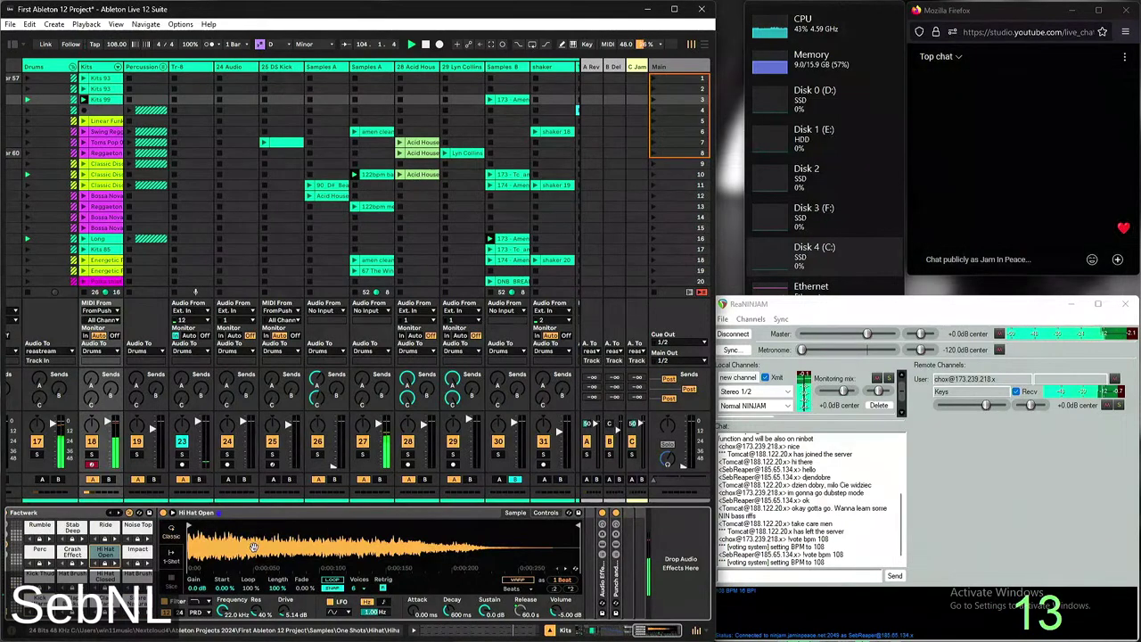
{"action": "scroll", "coordinate": [276, 611], "scroll_direction": "left", "scroll_amount": 5}
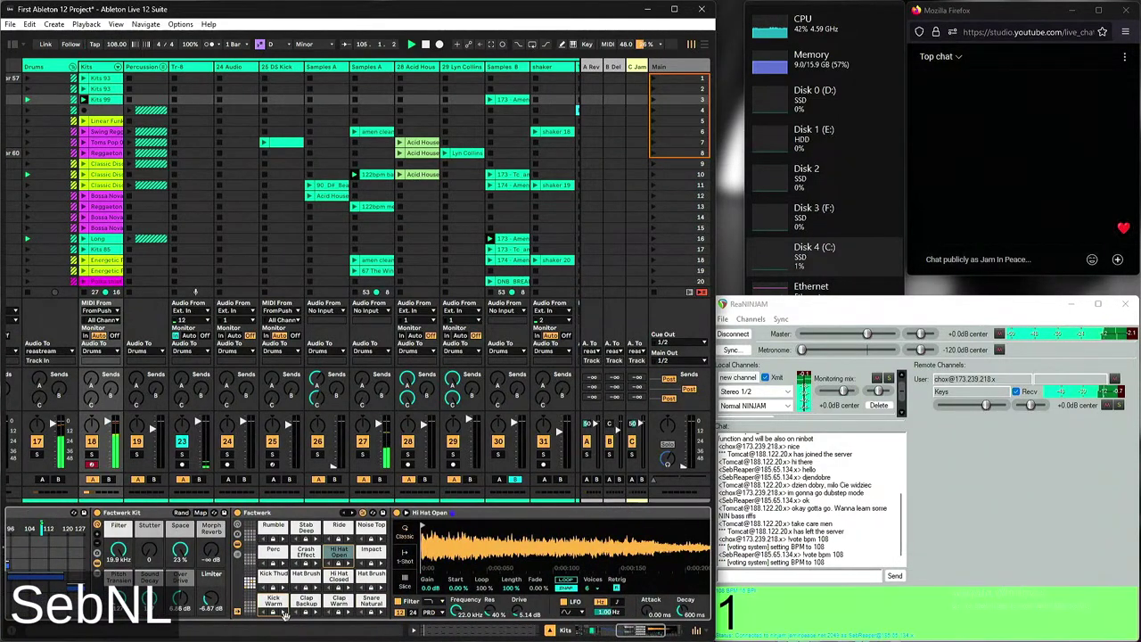
{"action": "left_click", "coordinate": [271, 604]}
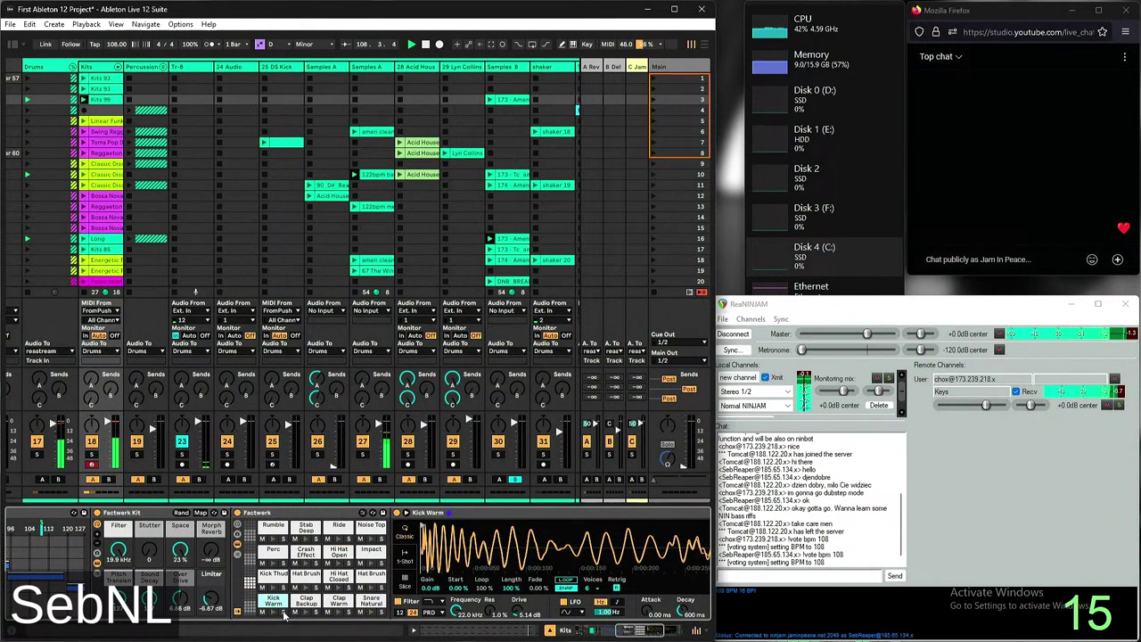
{"action": "scroll", "coordinate": [566, 590], "scroll_direction": "right", "scroll_amount": 5}
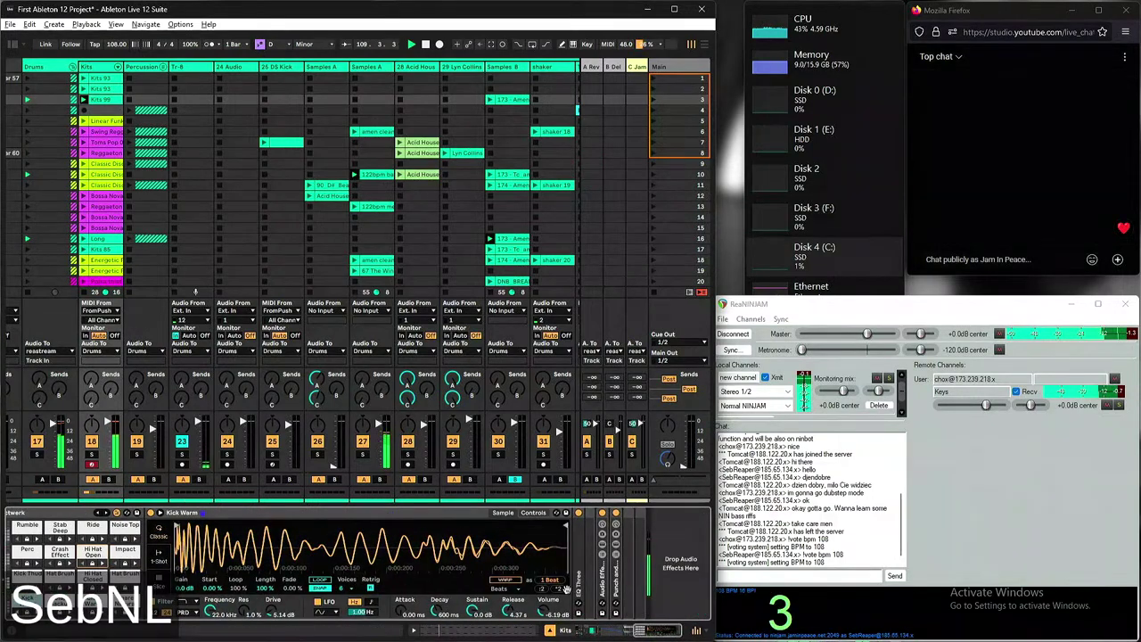
{"action": "scroll", "coordinate": [544, 566], "scroll_direction": "left", "scroll_amount": 4}
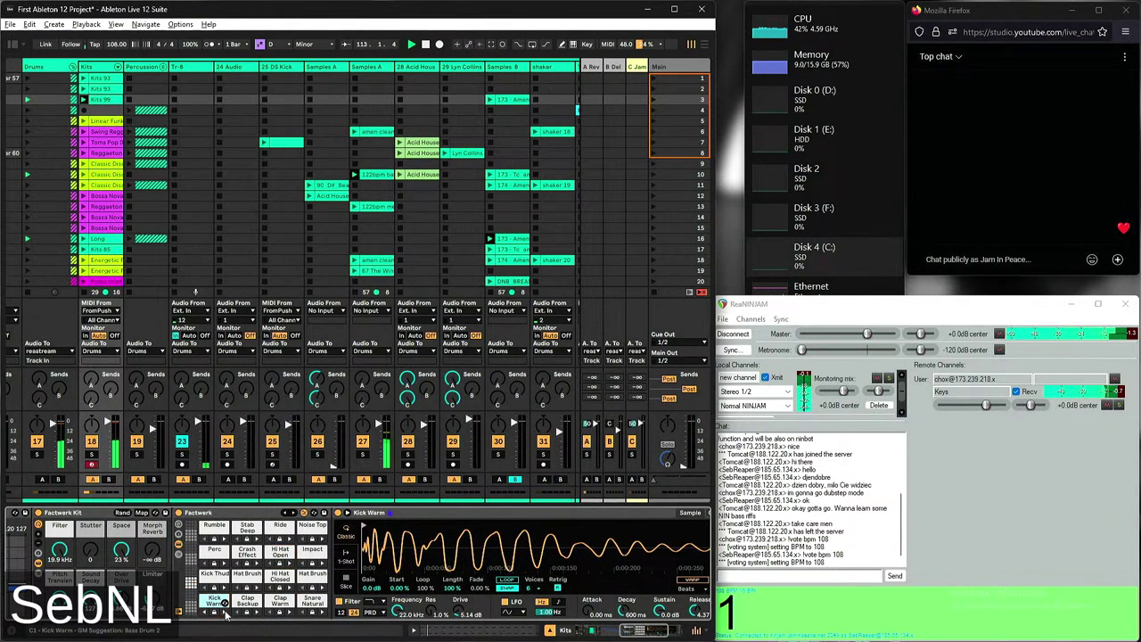
{"action": "left_click_drag", "start_coordinate": [428, 631], "coordinate": [475, 630]}
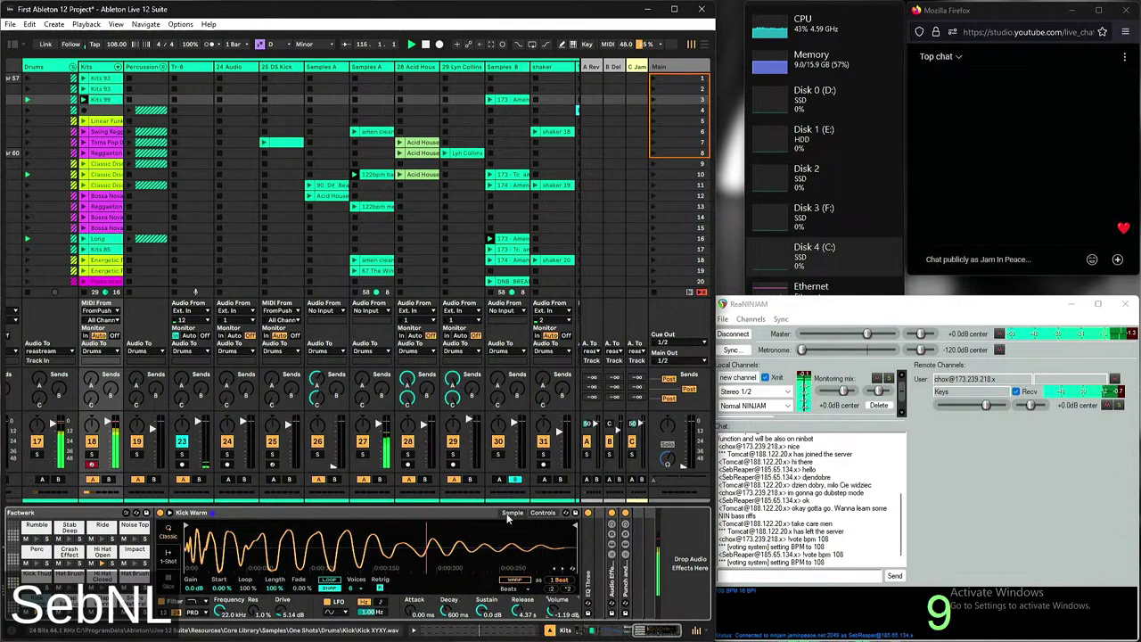
{"action": "left_click", "coordinate": [543, 513]}
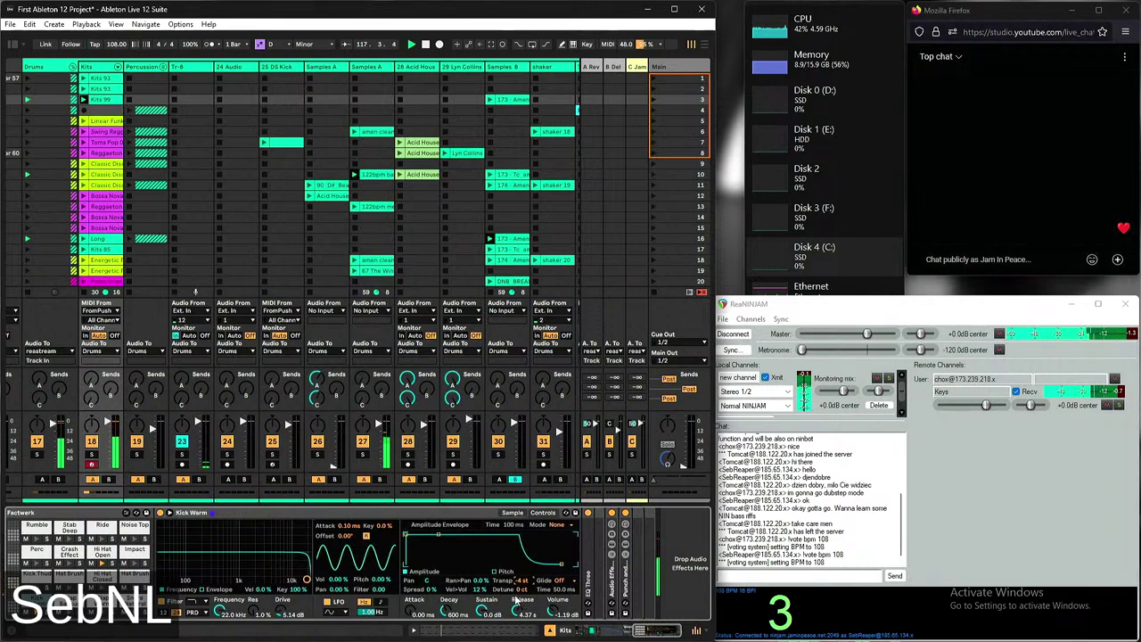
Look across the session tracks, open the browser and search the library for "dubstep"
{"action": "scroll", "coordinate": [580, 187], "scroll_direction": "left", "scroll_amount": 3}
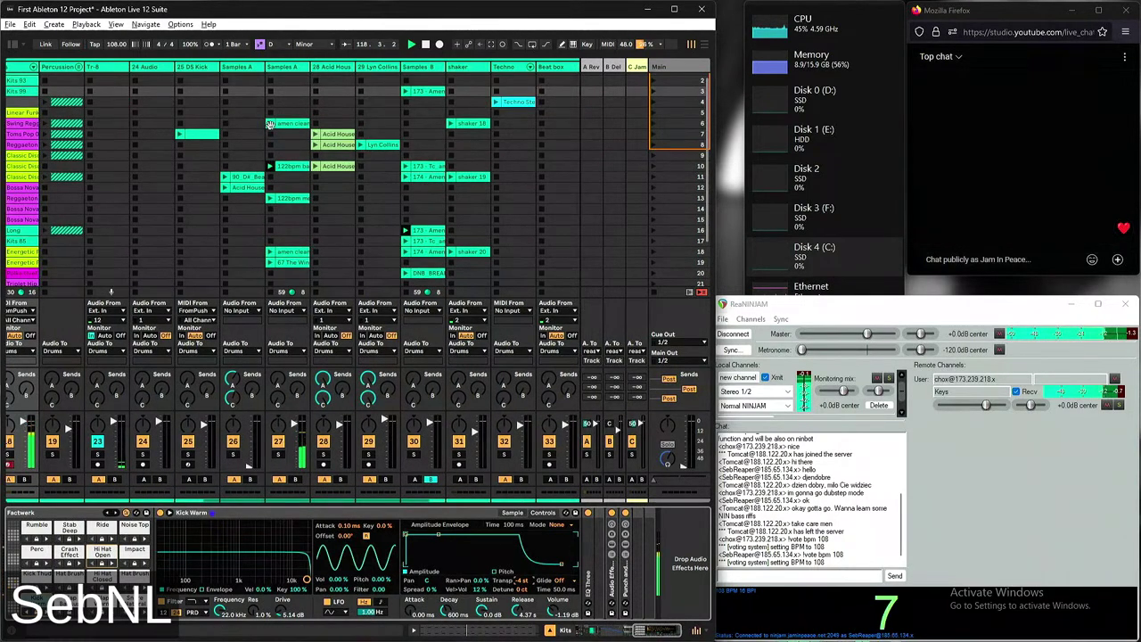
{"action": "scroll", "coordinate": [580, 187], "scroll_direction": "right", "scroll_amount": 2}
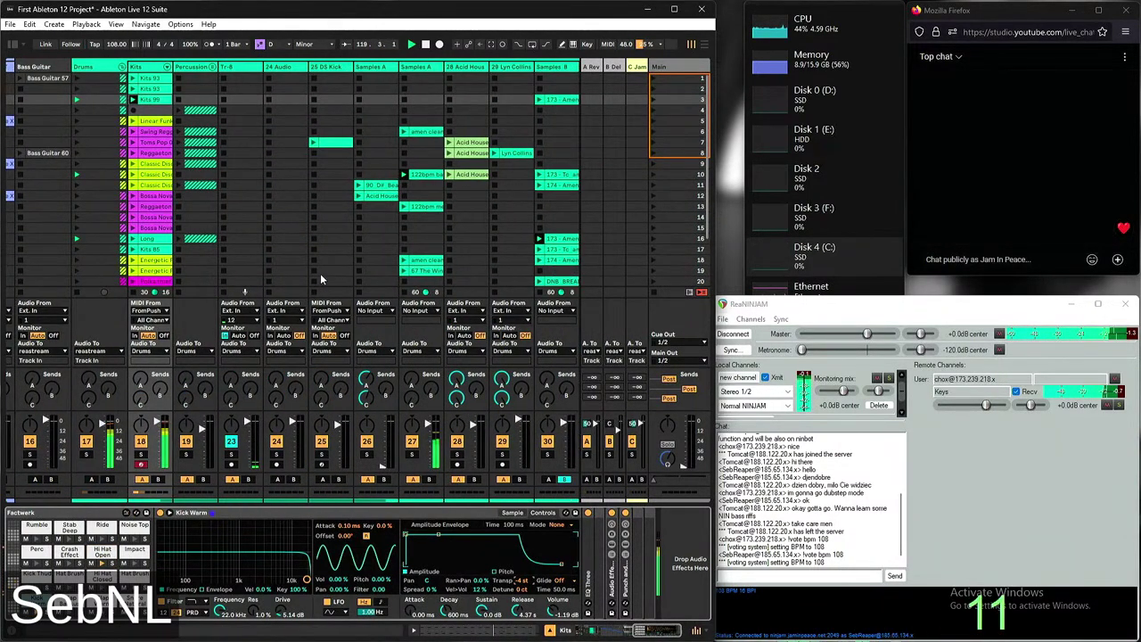
{"action": "left_click", "coordinate": [12, 46]}
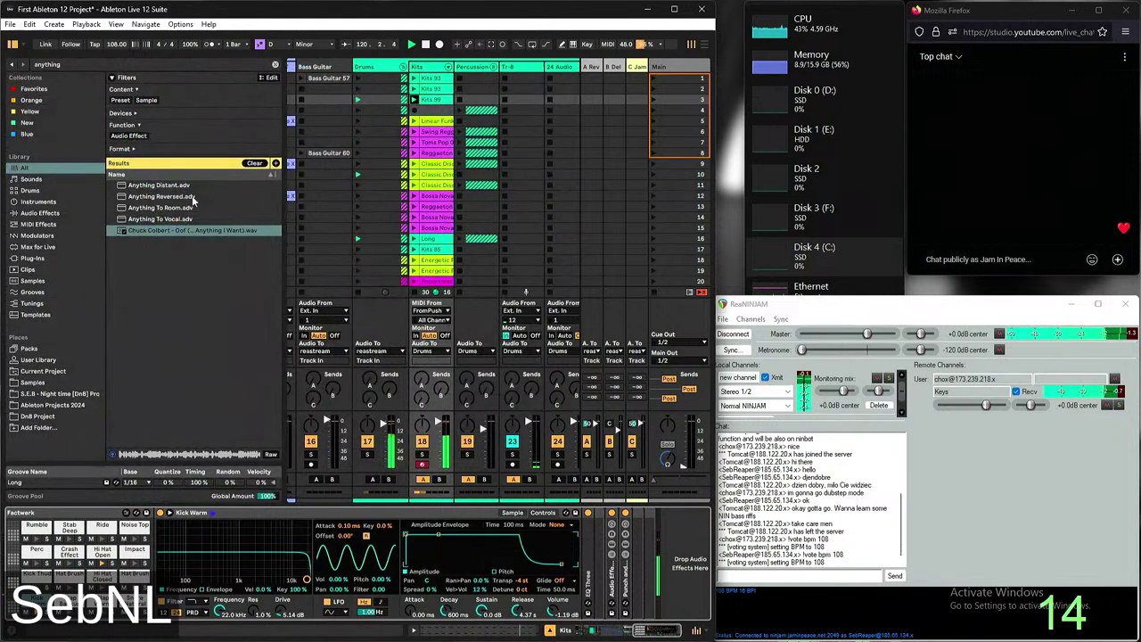
{"action": "key", "text": "ctrl+f"}
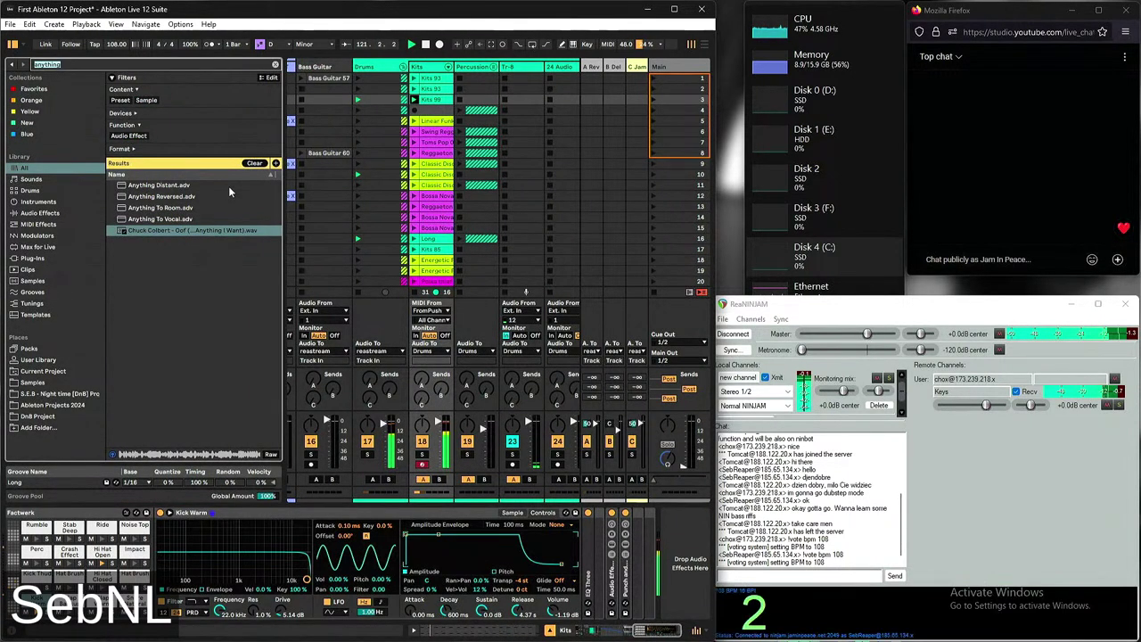
{"action": "type", "text": "dubstep"}
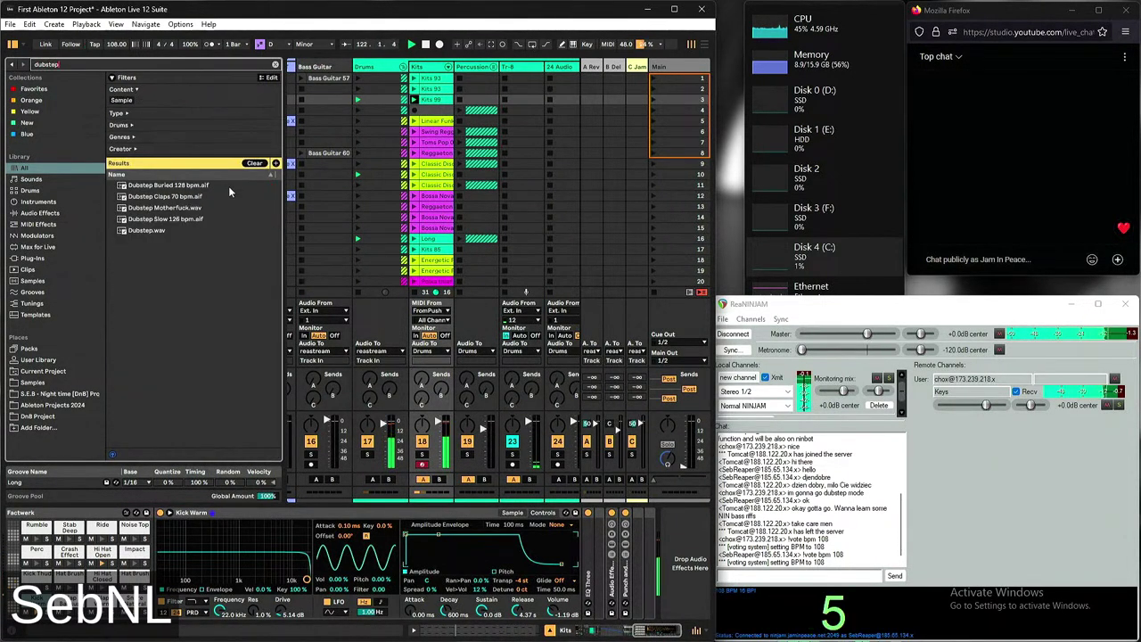
Add Dubstep Buried 128 bpm.aif to slot 5 of the first Samples A track
{"action": "key", "text": "Down"}
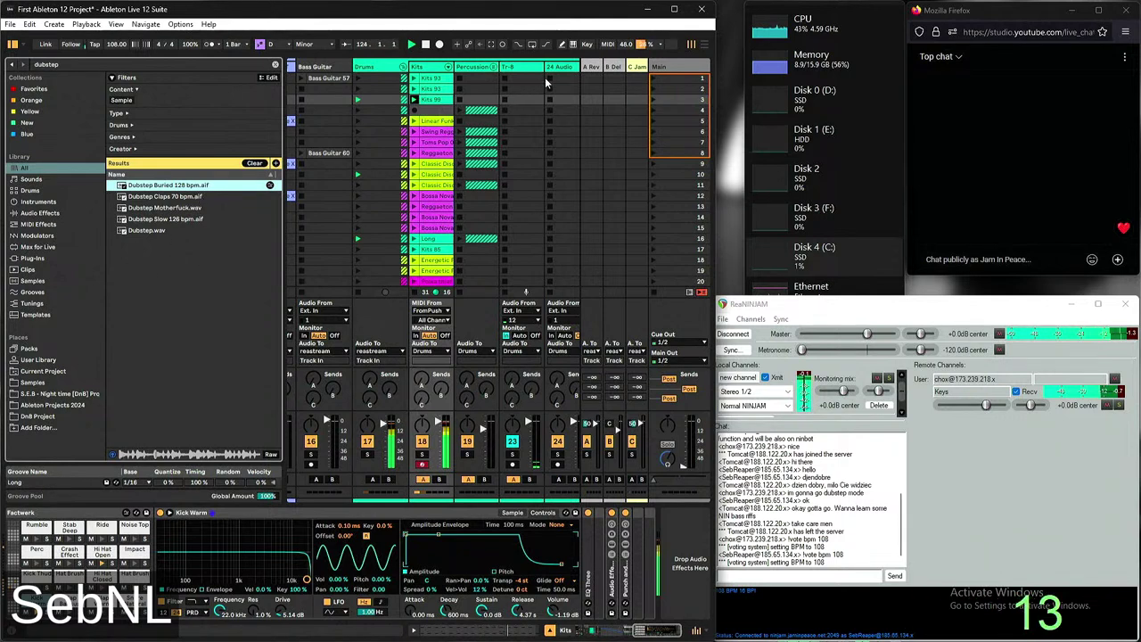
{"action": "left_click_drag", "start_coordinate": [159, 190], "coordinate": [557, 143]}
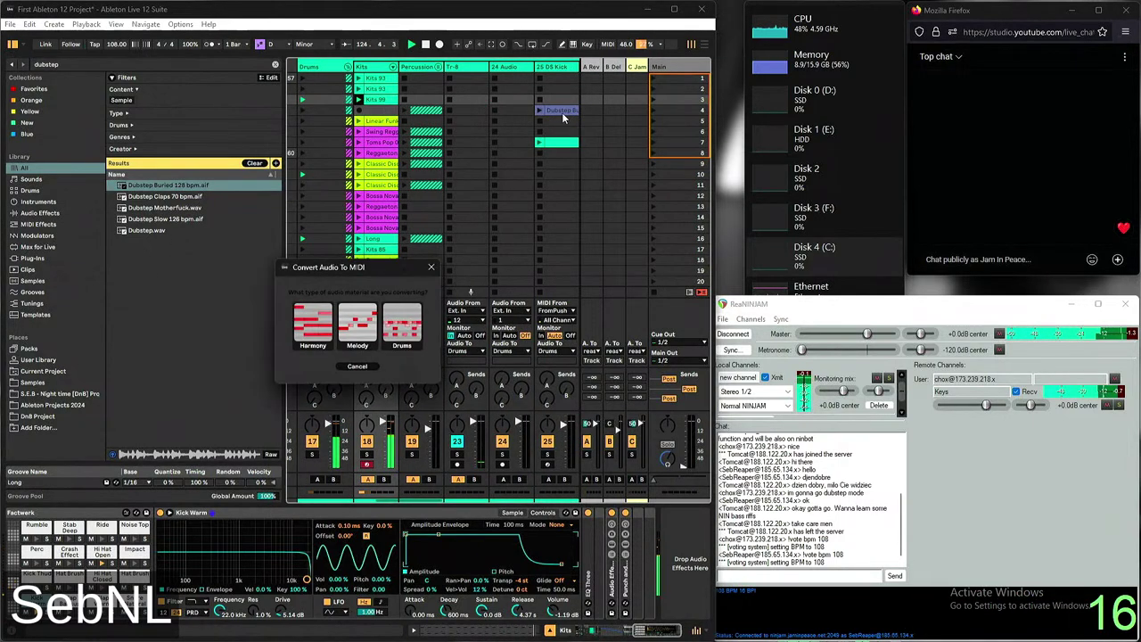
{"action": "left_click", "coordinate": [425, 269]}
{"action": "scroll", "coordinate": [486, 216], "scroll_direction": "right", "scroll_amount": 3}
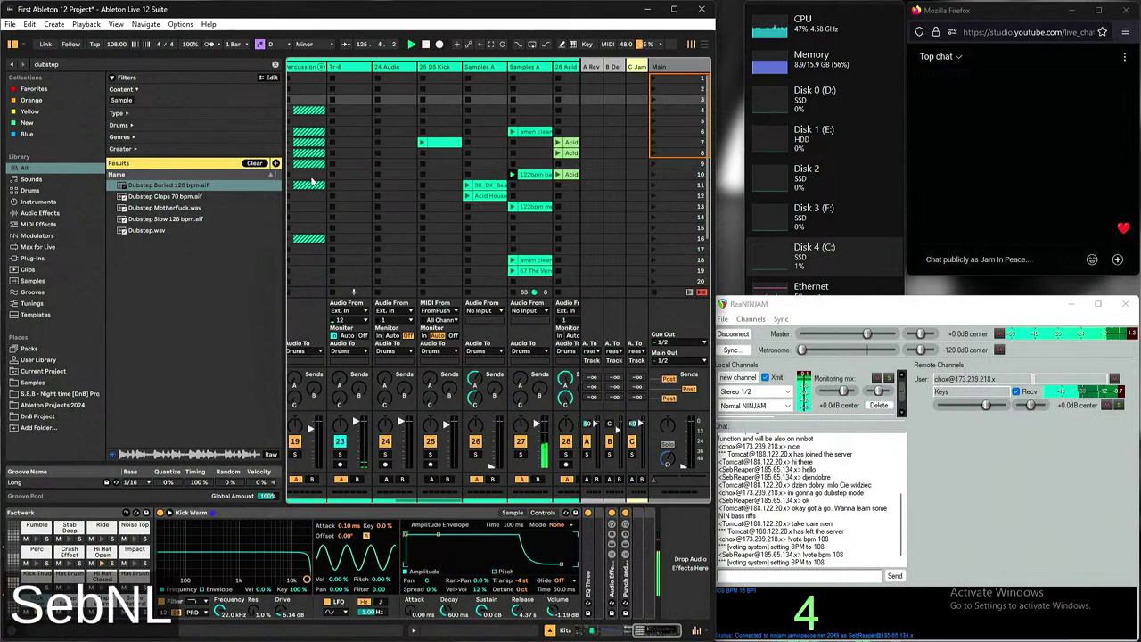
{"action": "left_click_drag", "start_coordinate": [158, 190], "coordinate": [489, 123]}
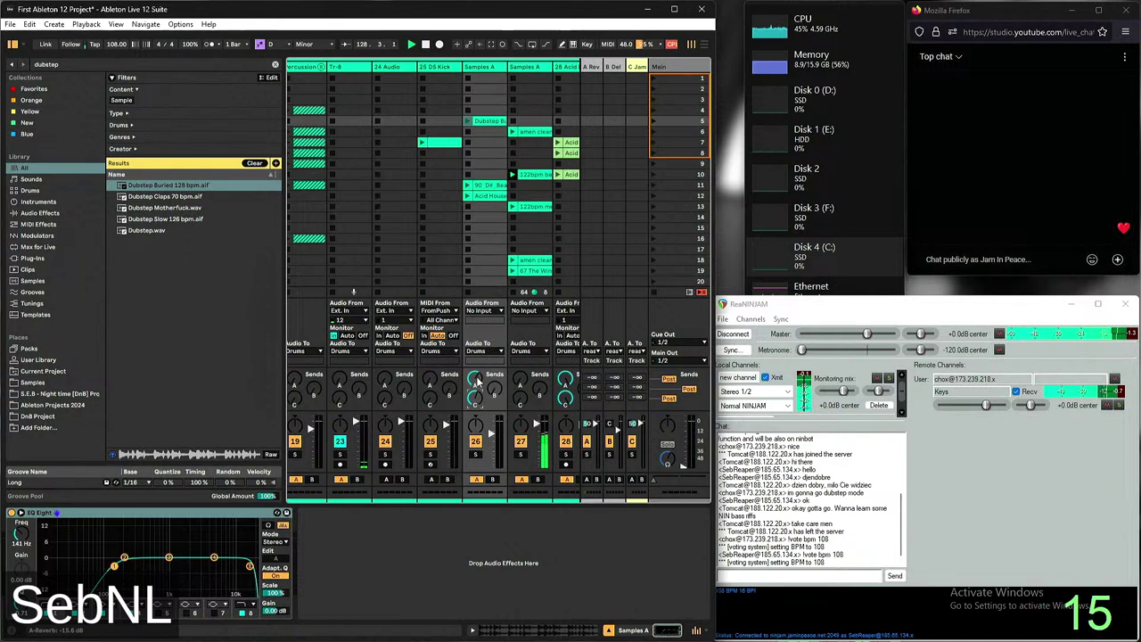
Add Dubstep Claps 70 bpm.aif to slot 4 of the first Samples A track and launch the Dubstep Buried clip below it
{"action": "left_click", "coordinate": [179, 197]}
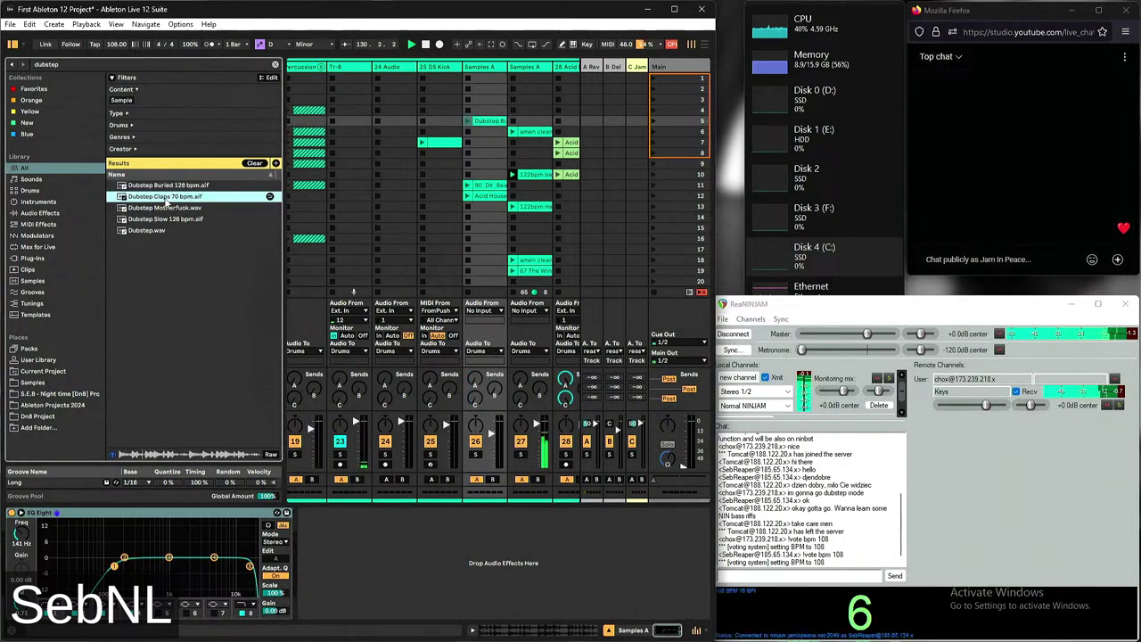
{"action": "double_click", "coordinate": [184, 195]}
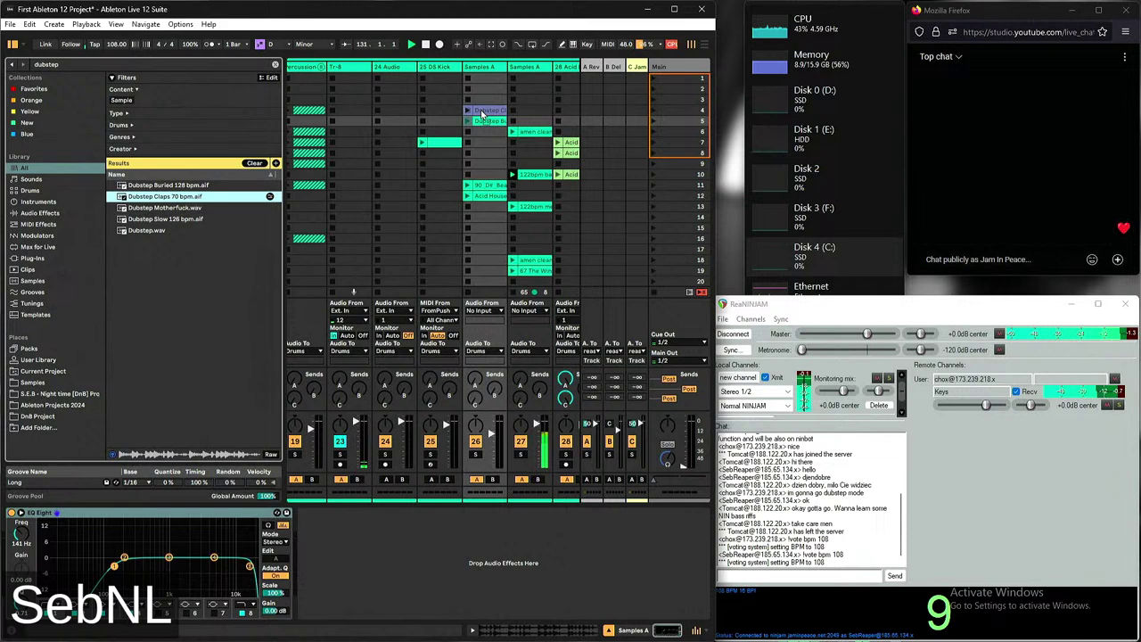
{"action": "left_click", "coordinate": [167, 211]}
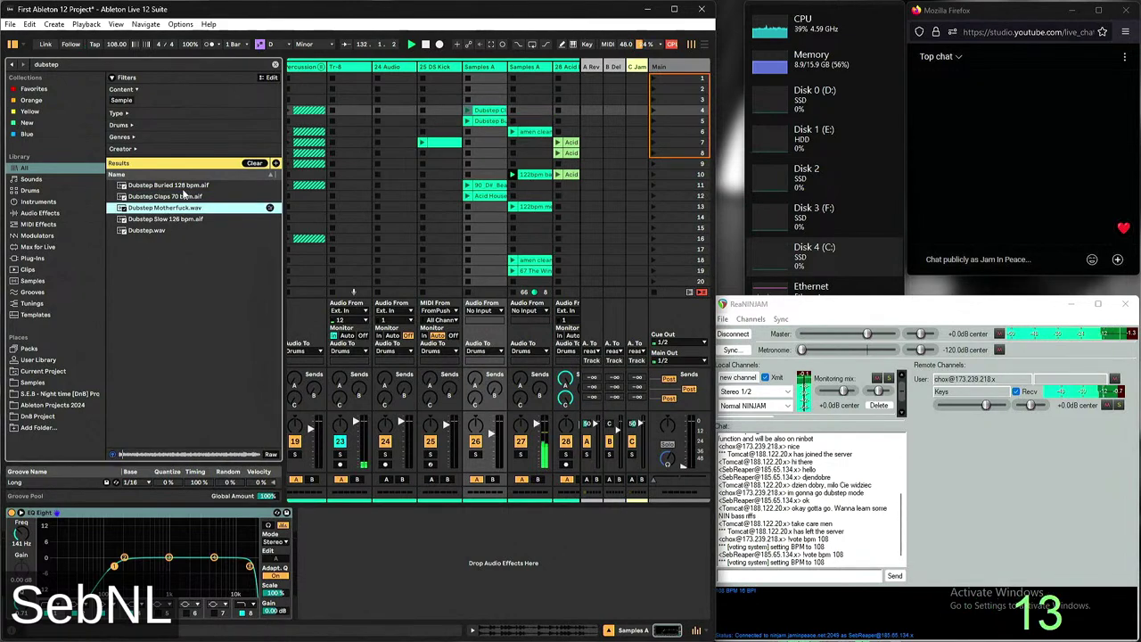
{"action": "left_click", "coordinate": [465, 121]}
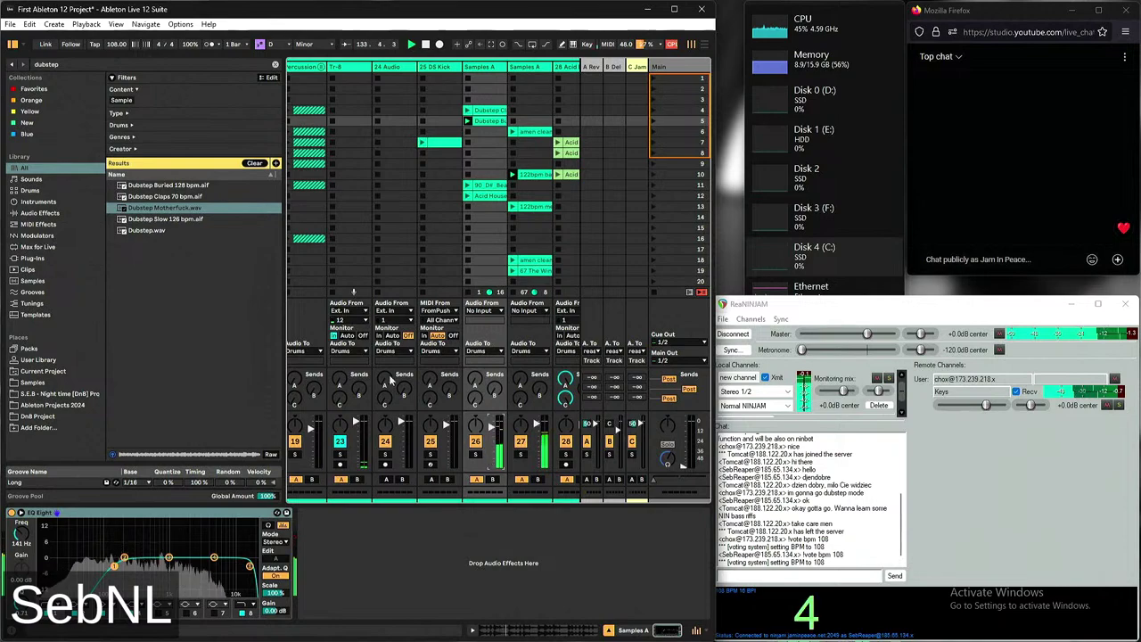
Open the Kits 99 clip and move several Cowbell Big notes slightly earlier, including ones to 1.3.4, 2.3.4 and 4.1.4
{"action": "key", "text": "ctrl+alt+b"}
{"action": "scroll", "coordinate": [296, 196], "scroll_direction": "left", "scroll_amount": 5}
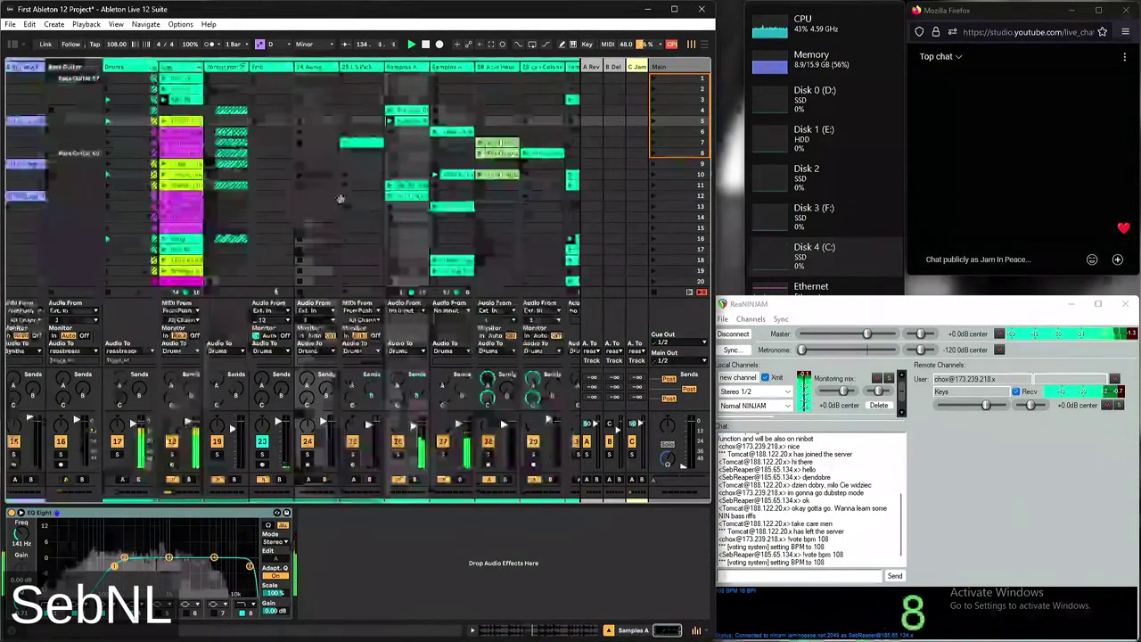
{"action": "key", "text": "shift+Tab"}
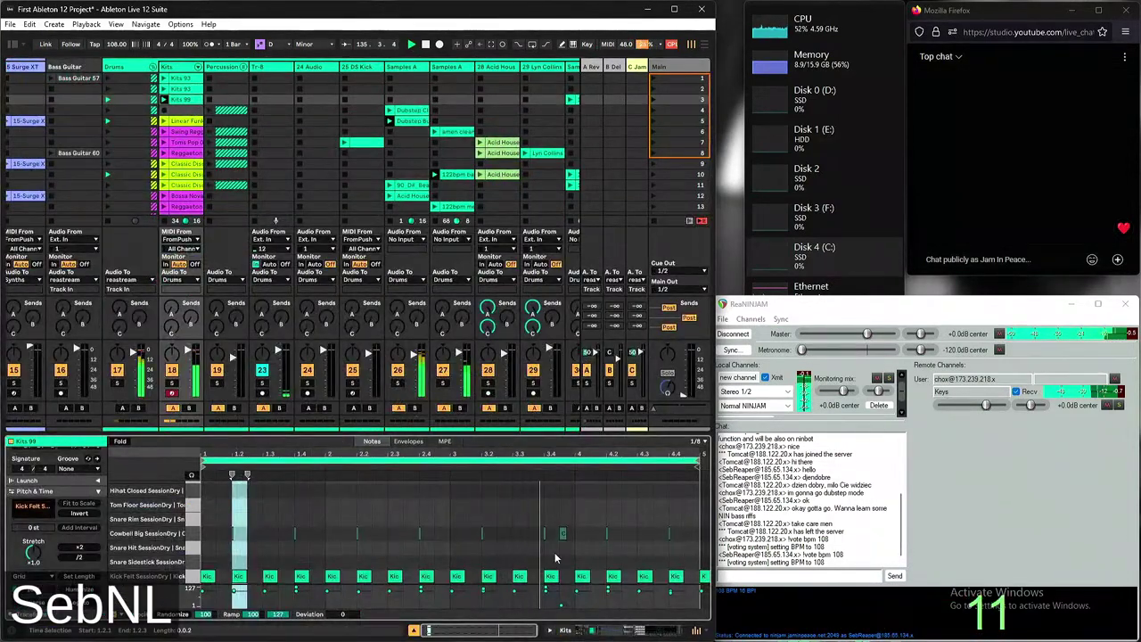
{"action": "key", "text": "ctrl+1"}
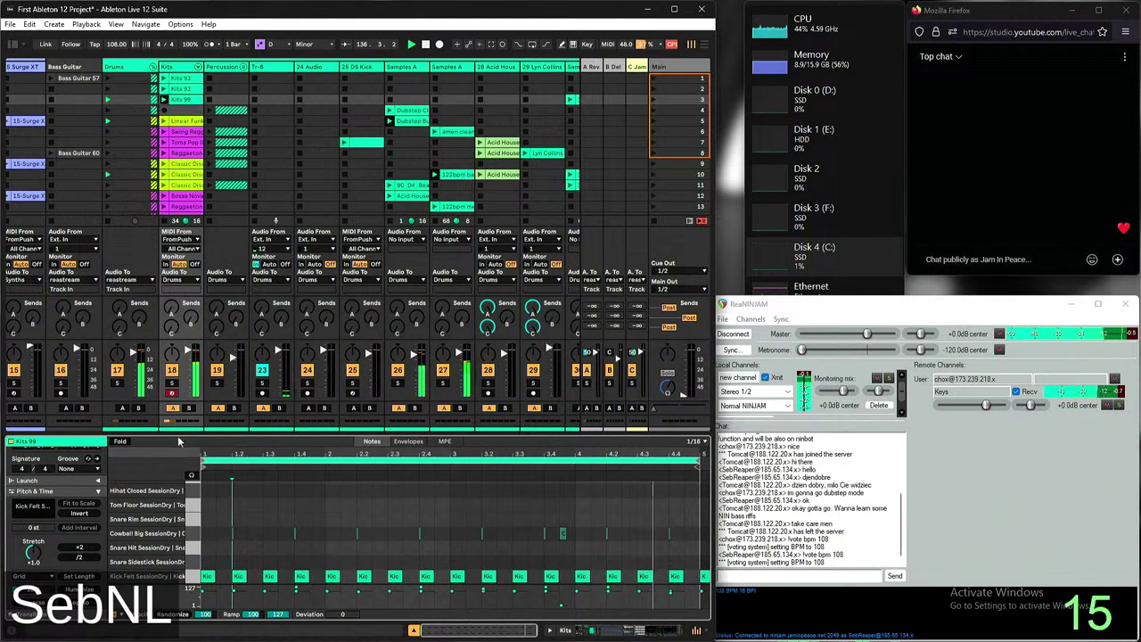
{"action": "key", "text": "plus"}
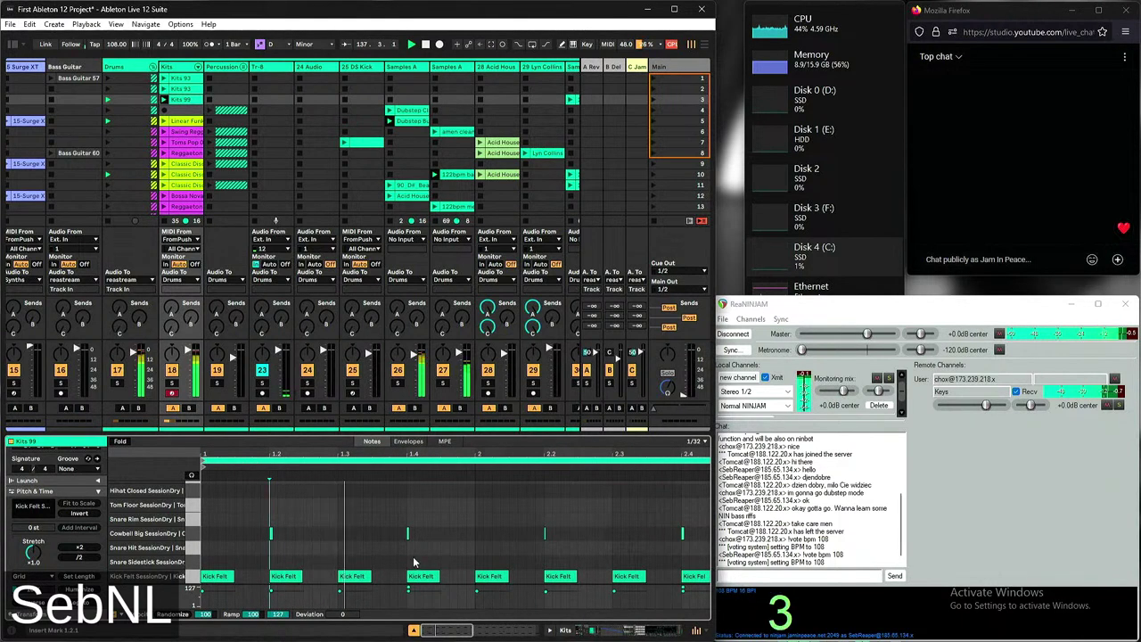
{"action": "left_click_drag", "start_coordinate": [407, 533], "coordinate": [392, 535]}
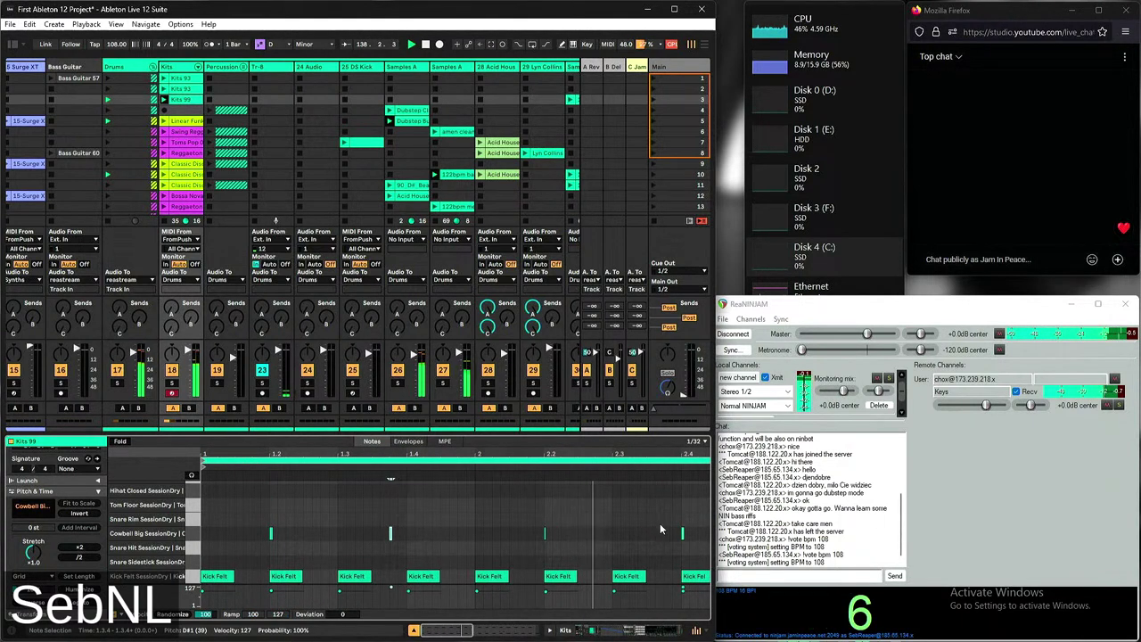
{"action": "left_click_drag", "start_coordinate": [664, 453], "coordinate": [374, 446]}
{"action": "double_click", "coordinate": [613, 534]}
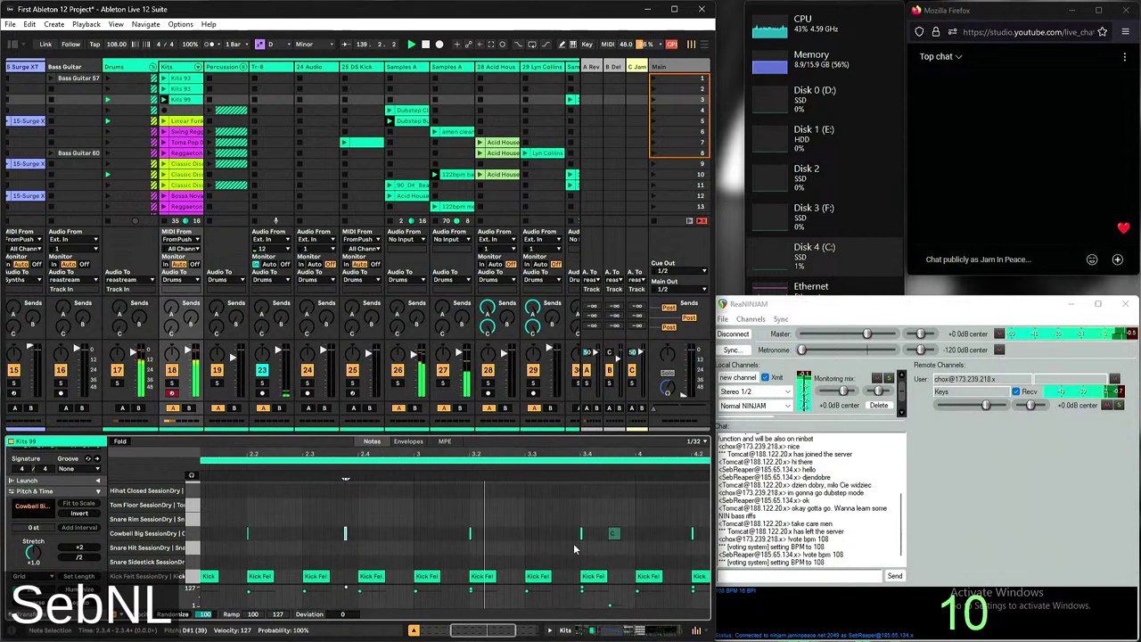
{"action": "left_click_drag", "start_coordinate": [580, 533], "coordinate": [510, 534]}
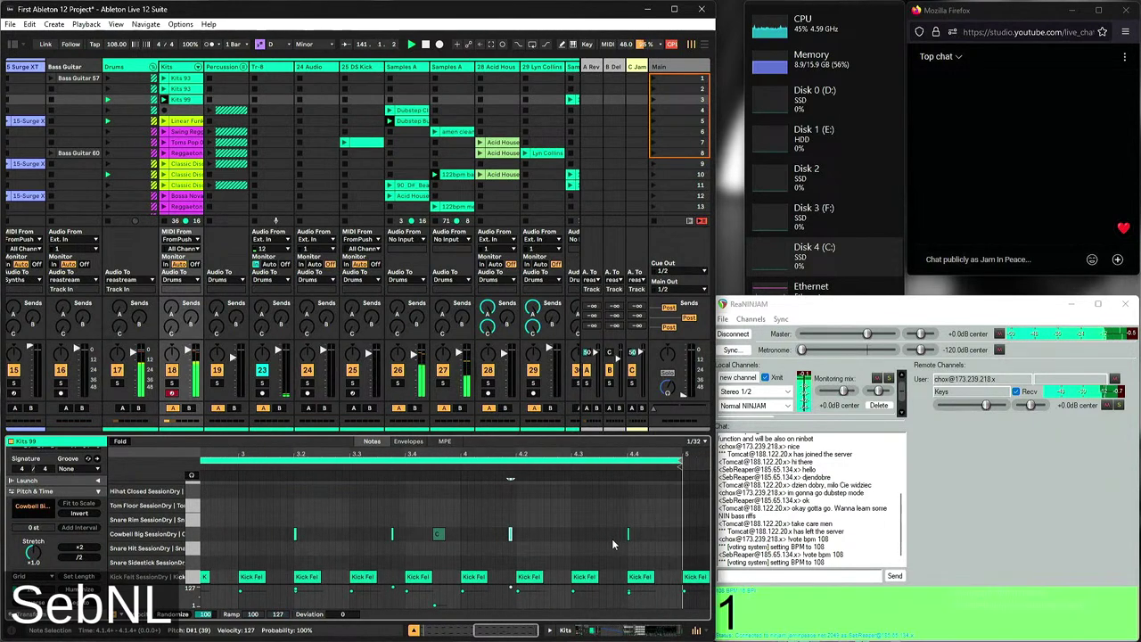
{"action": "key", "text": "ctrl+z"}
Loop only the first two bars of the Kits 99 clip
{"action": "key", "text": "minus"}
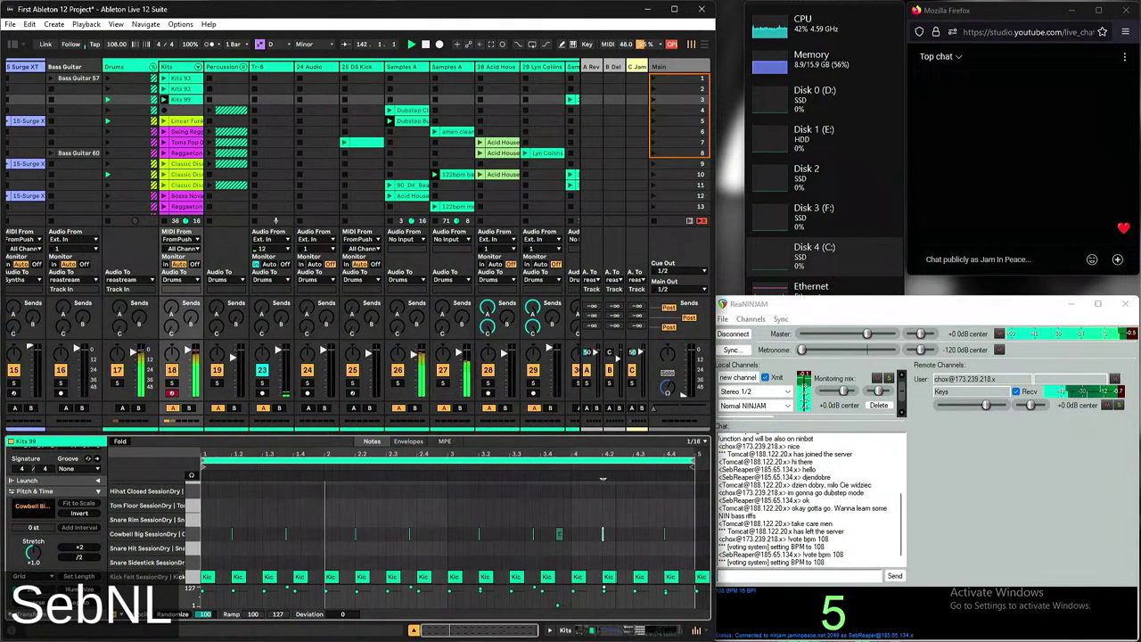
{"action": "left_click_drag", "start_coordinate": [446, 523], "coordinate": [202, 526]}
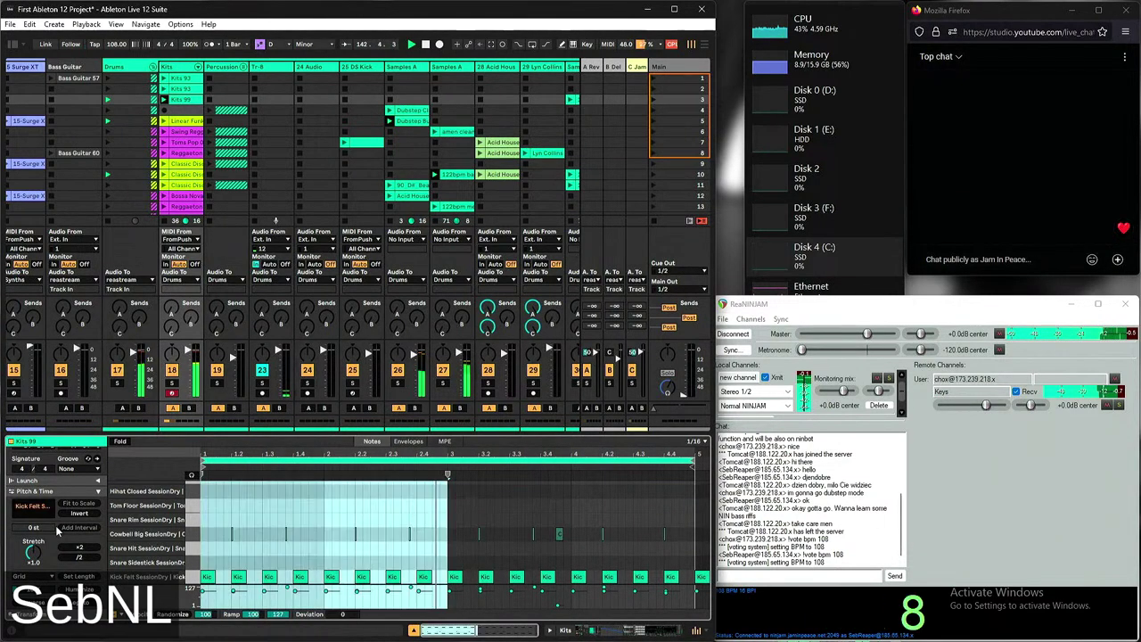
{"action": "key", "text": "ctrl+l"}
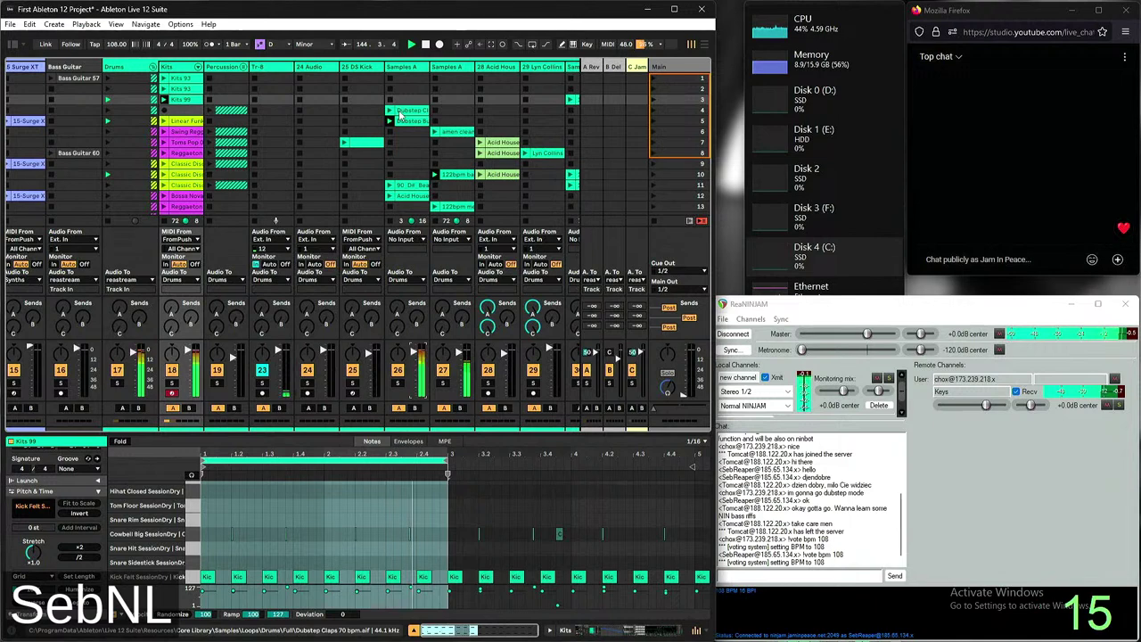
Reopen the browser and add Dubstep Motherfuck.wav to slot 4 of the 29 Lyn Collins track
{"action": "left_click", "coordinate": [11, 45]}
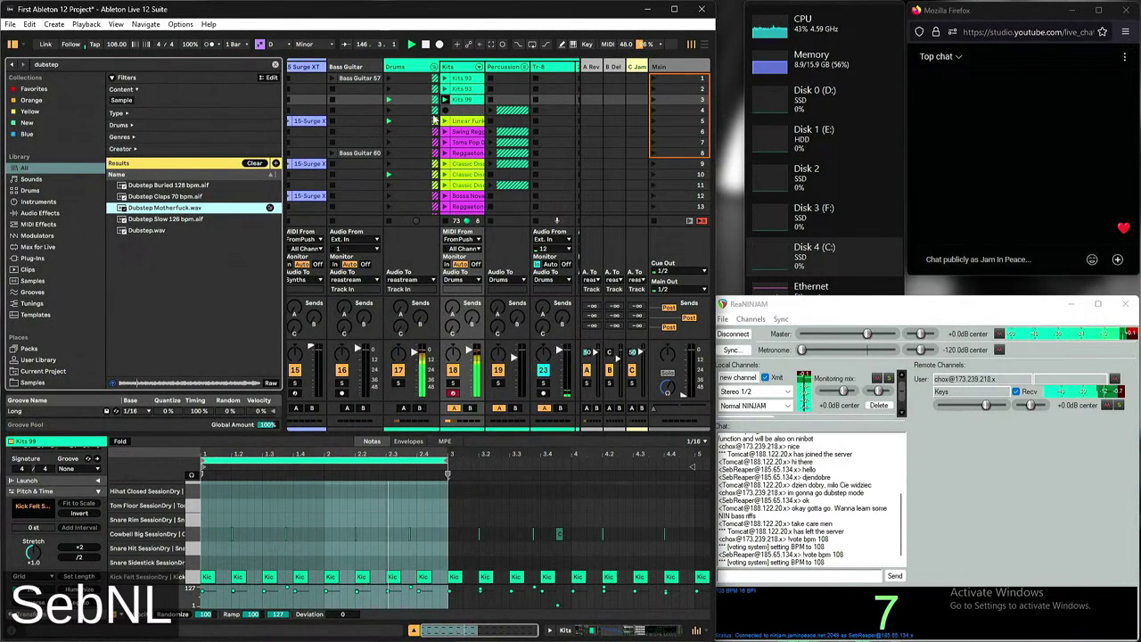
{"action": "scroll", "coordinate": [565, 112], "scroll_direction": "right", "scroll_amount": 5}
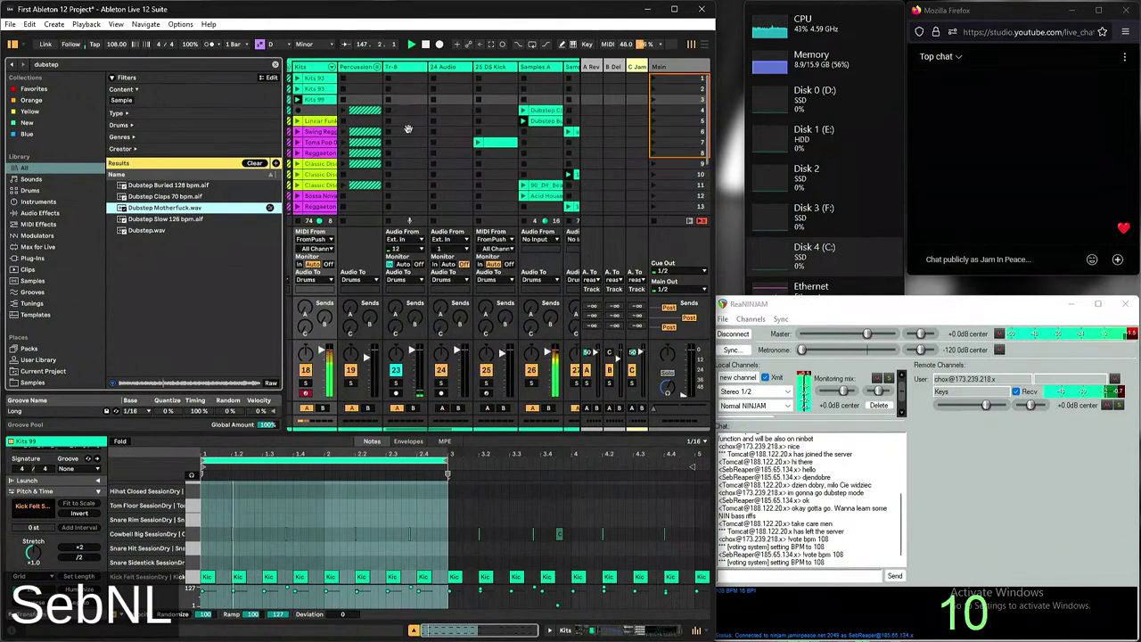
{"action": "mouse_move", "coordinate": [563, 111]}
{"action": "left_mouse_down"}
{"action": "mouse_move", "coordinate": [516, 111]}
{"action": "mouse_move", "coordinate": [561, 108]}
{"action": "left_mouse_up"}
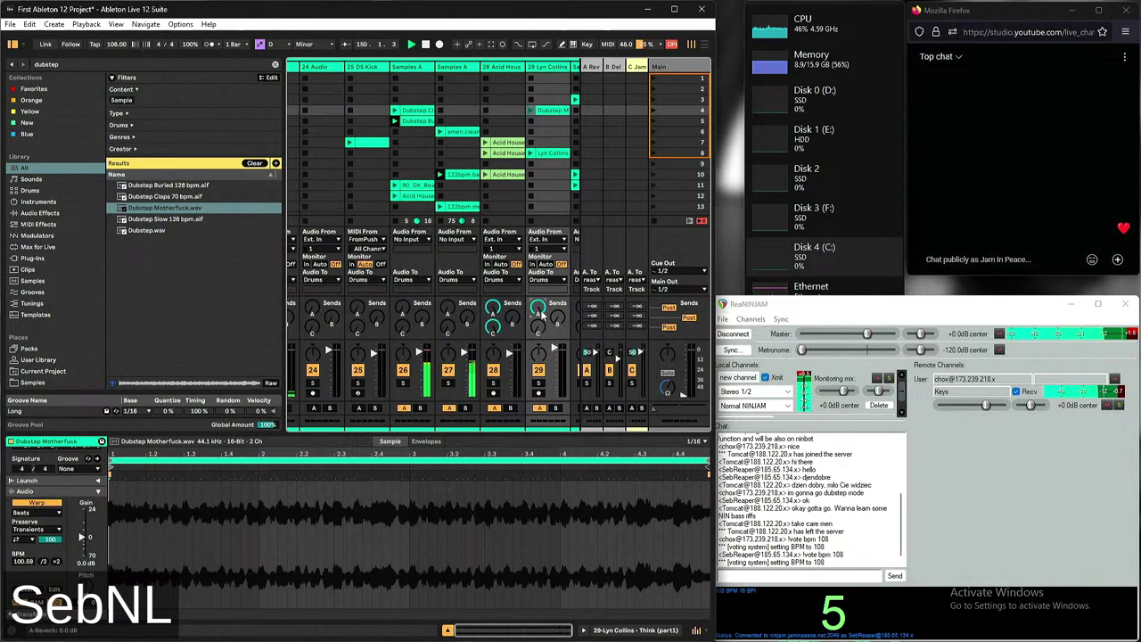
Set the audio input of the 28 Acid House and 29 Lyn Collins tracks to No Input
{"action": "left_click", "coordinate": [497, 240]}
{"action": "key", "text": "Up"}
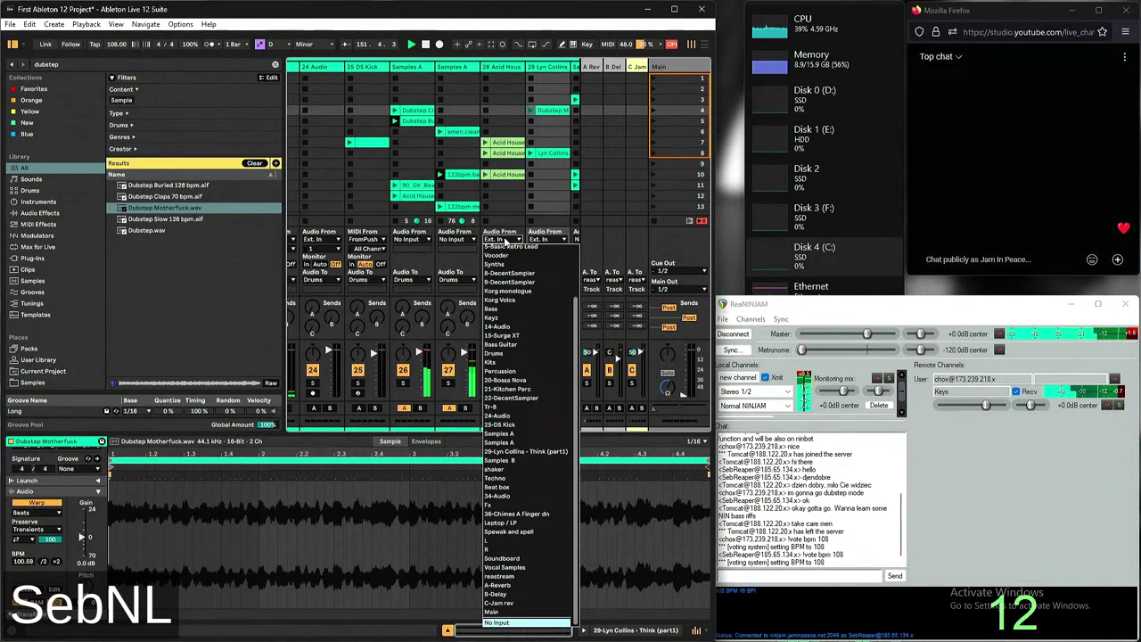
{"action": "key", "text": "Escape"}
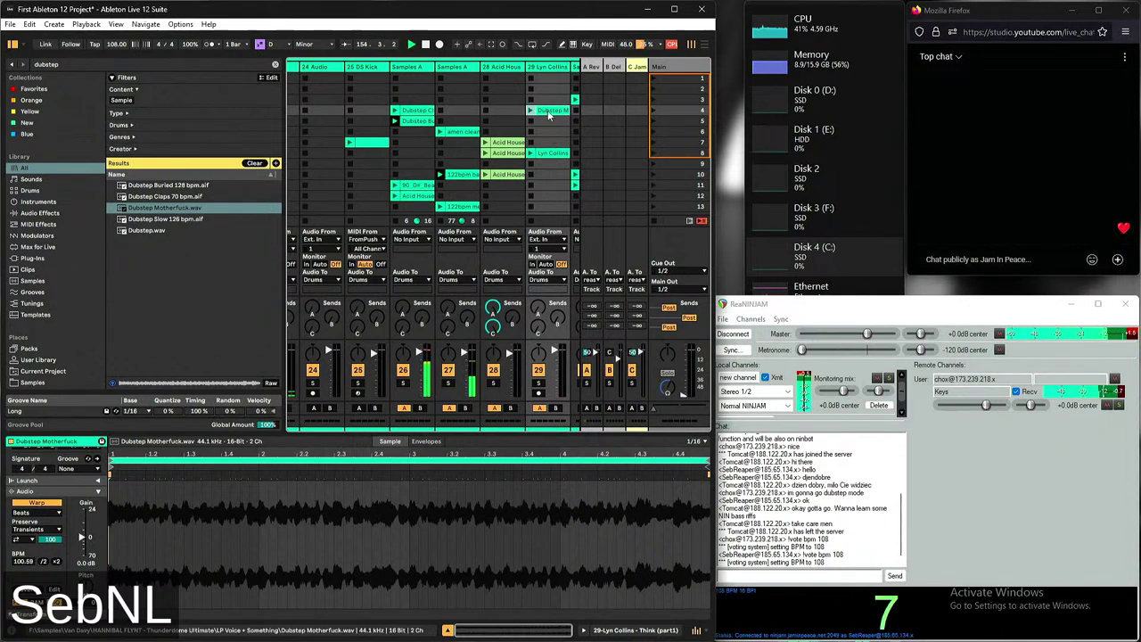
{"action": "left_click", "coordinate": [546, 239]}
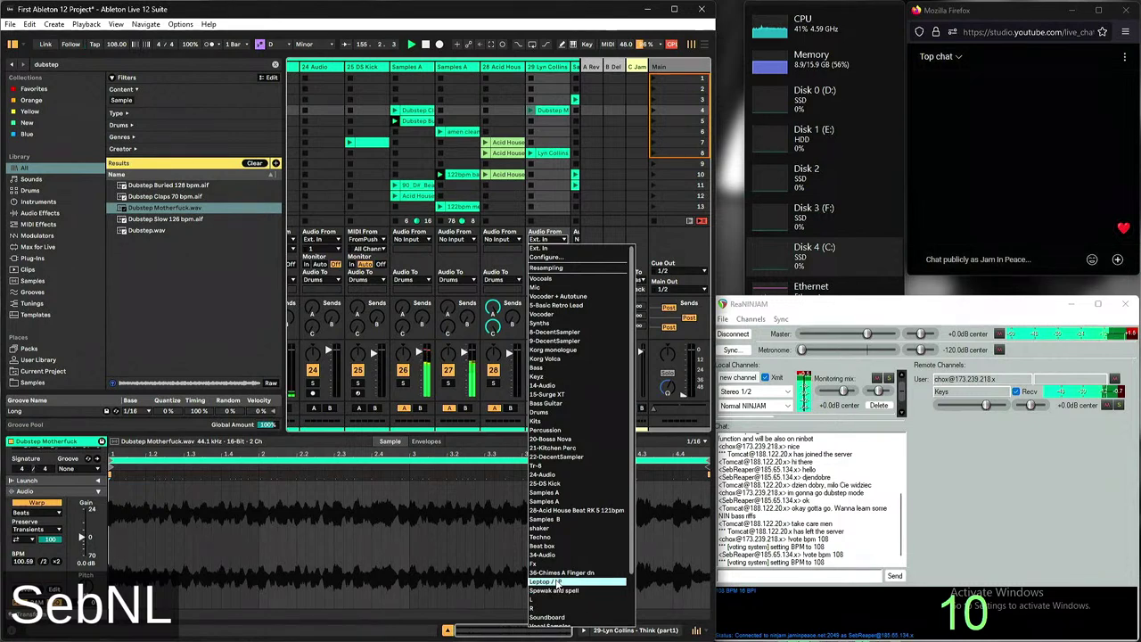
{"action": "key", "text": "Escape"}
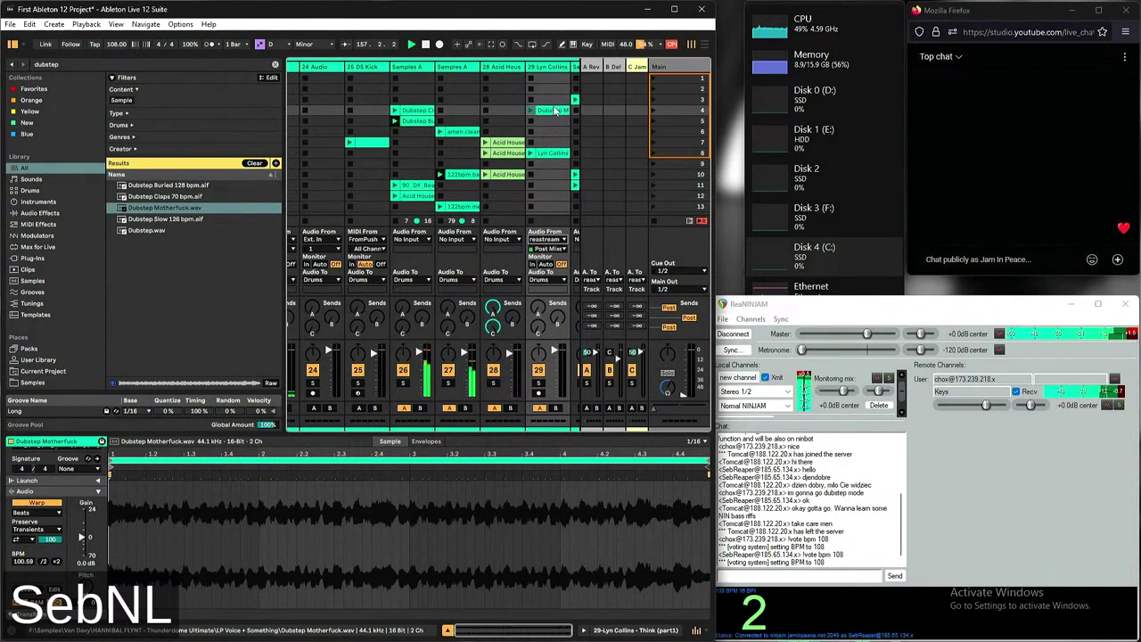
{"action": "left_click", "coordinate": [548, 239]}
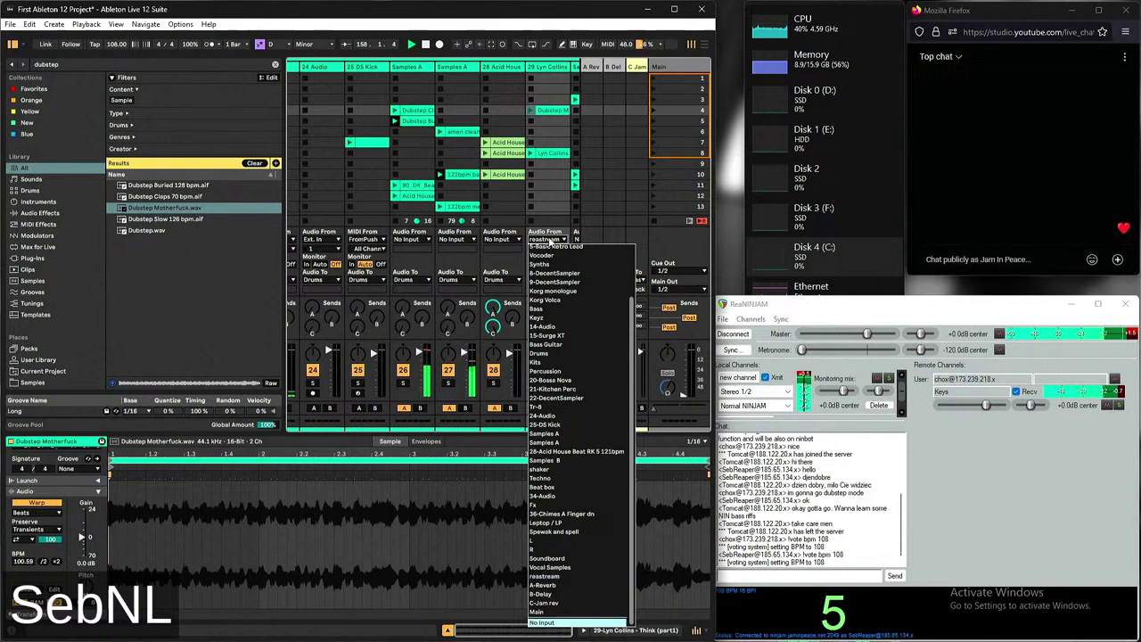
{"action": "key", "text": "Return"}
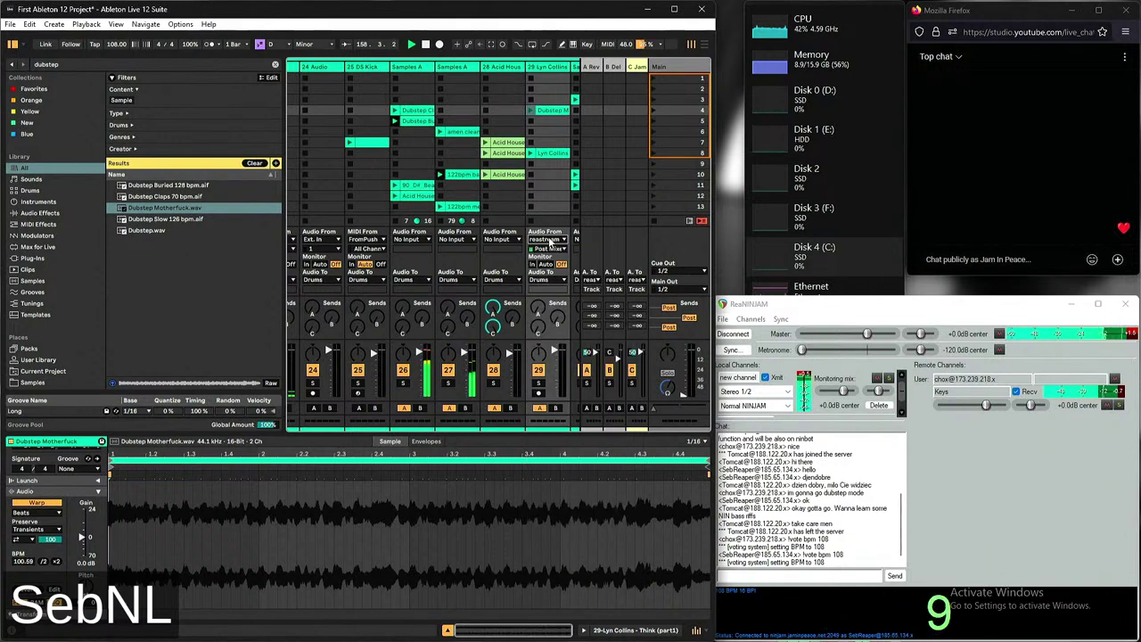
{"action": "key", "text": "ctrl+z"}
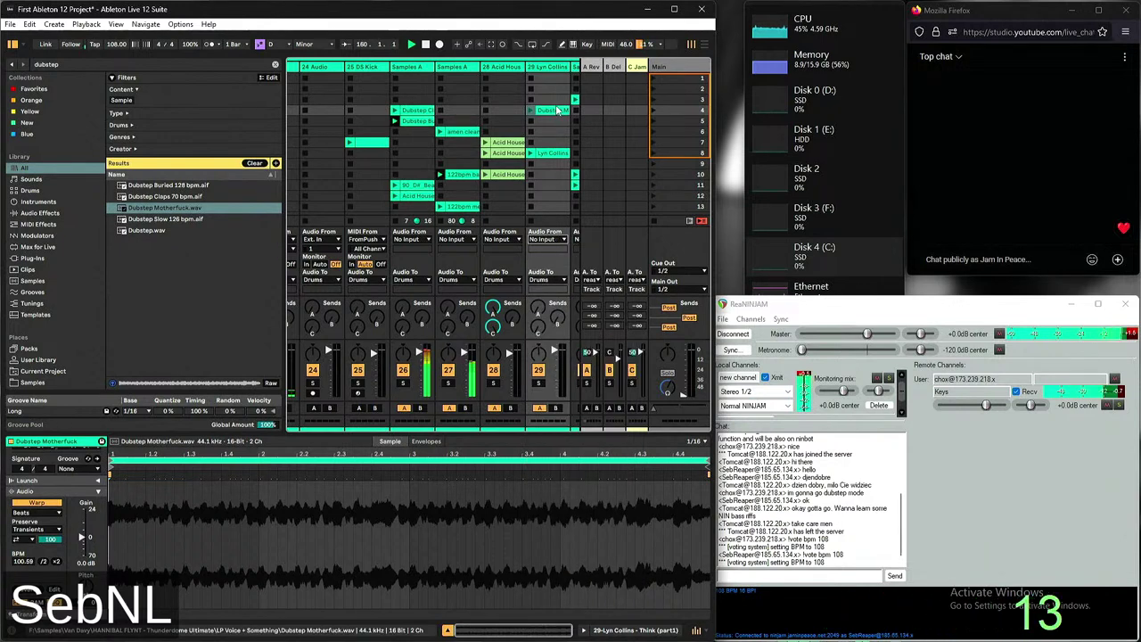
Launch the Dubstep Motherfuck clip on the 29 Lyn Collins track and turn up the track's B send
{"action": "left_click", "coordinate": [532, 109]}
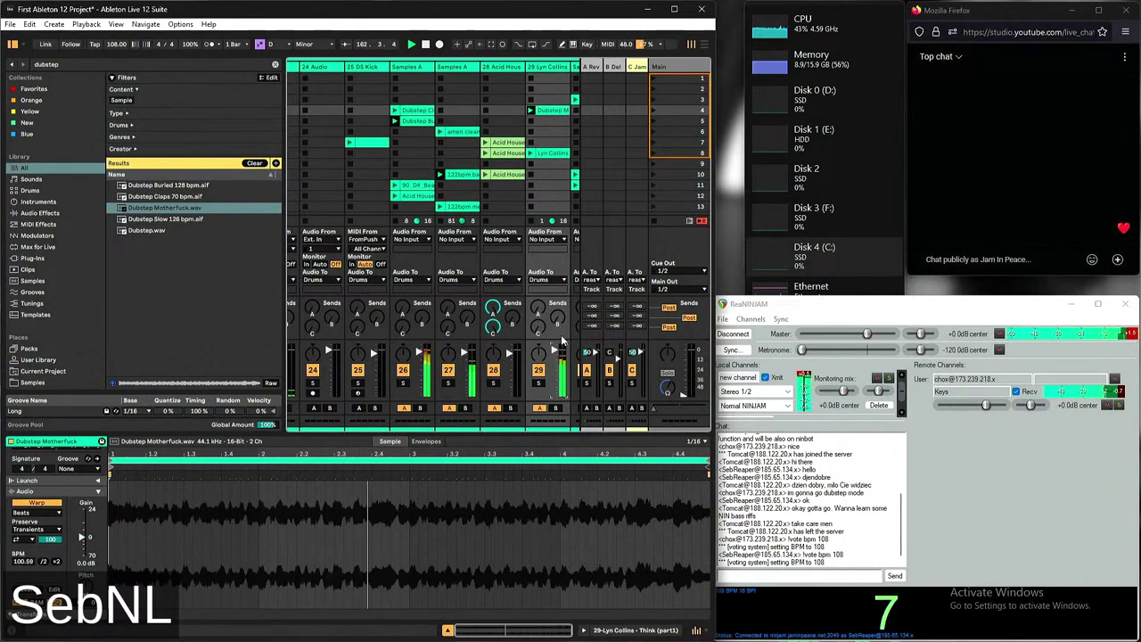
{"action": "mouse_move", "coordinate": [537, 332]}
{"action": "left_mouse_down"}
{"action": "mouse_move", "coordinate": [537, 312]}
{"action": "mouse_move", "coordinate": [558, 330]}
{"action": "left_mouse_up"}
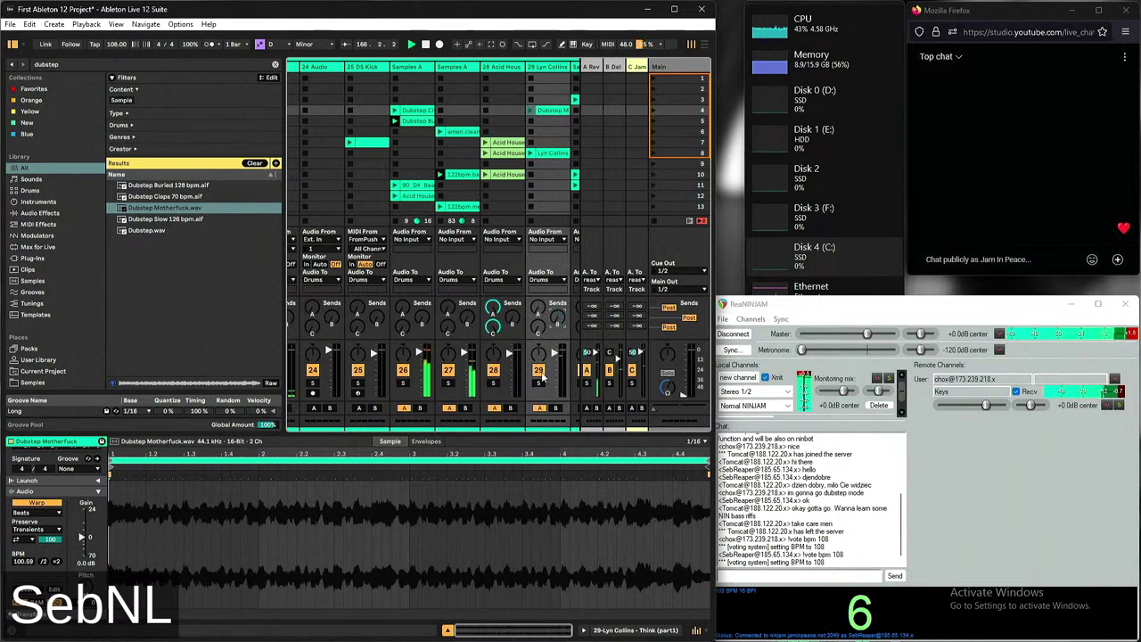
Audition Dubstep Slow 128 bpm.aif and Dubstep.wav, adjusting the preview volume, and add Dubstep.wav to slot 6 of the 29 Lyn Collins track
{"action": "left_click", "coordinate": [214, 231]}
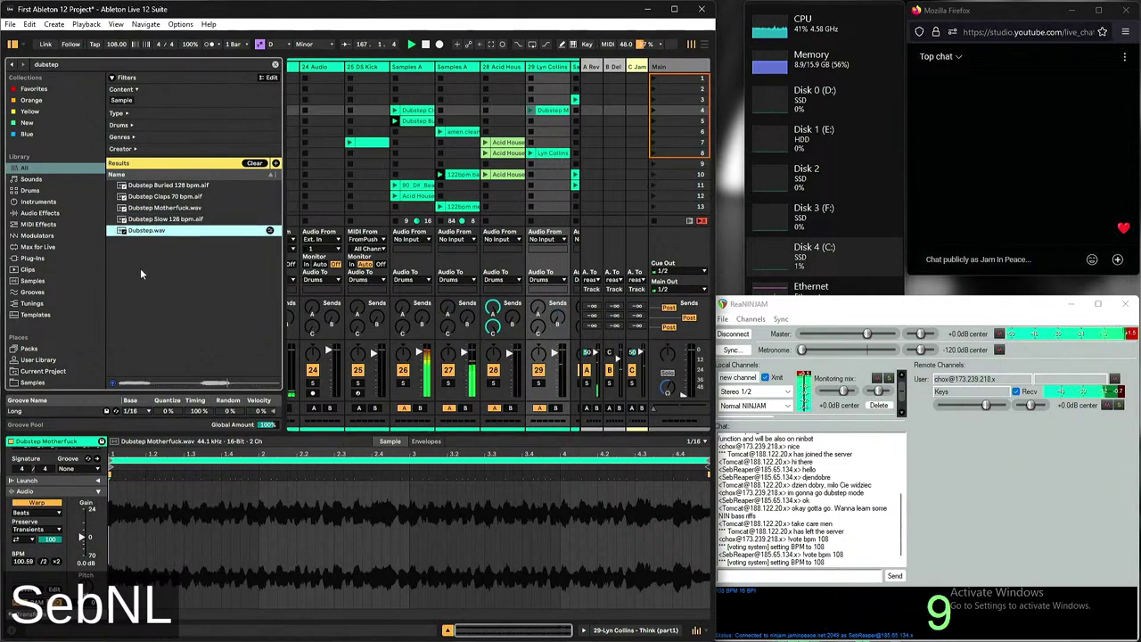
{"action": "key", "text": "Up"}
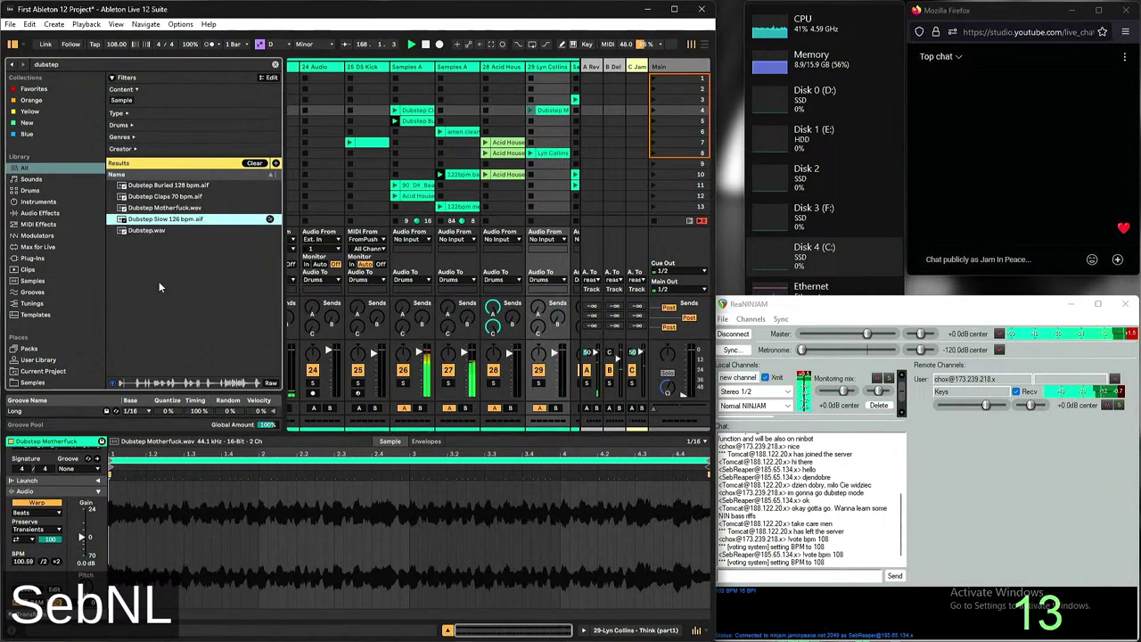
{"action": "left_click", "coordinate": [680, 390]}
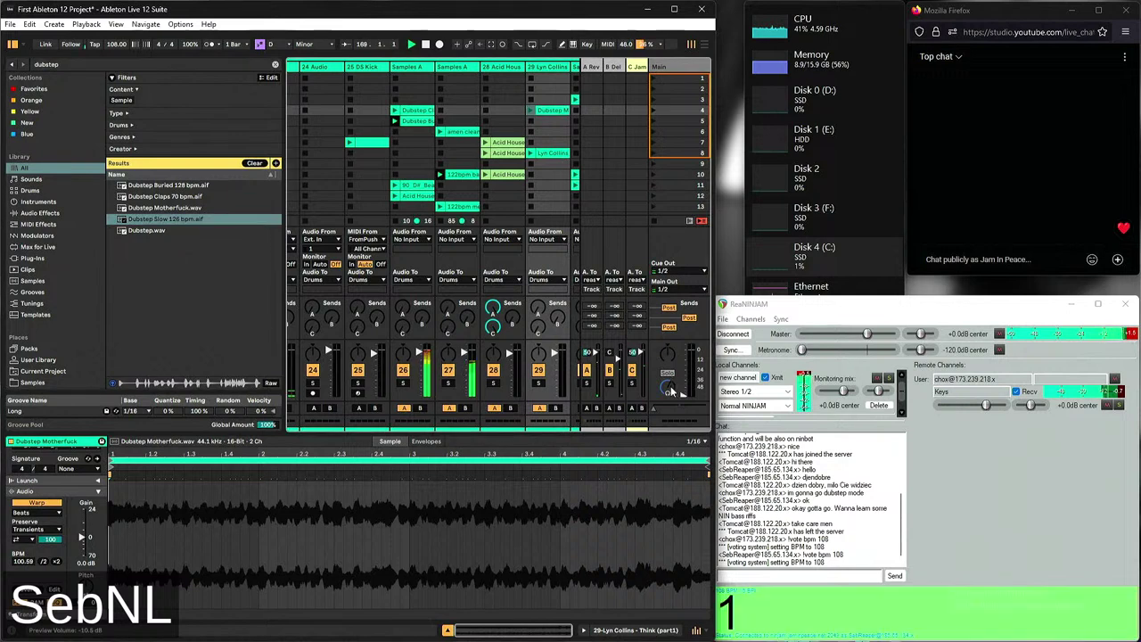
{"action": "left_click", "coordinate": [178, 220]}
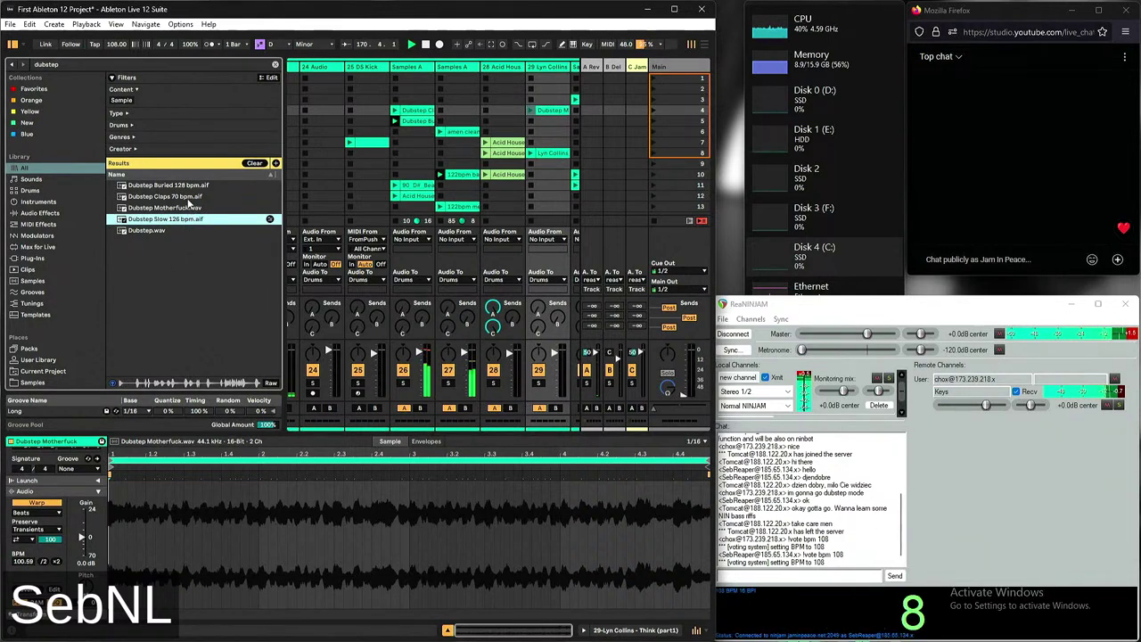
{"action": "left_click", "coordinate": [141, 231]}
{"action": "left_click_drag", "start_coordinate": [145, 235], "coordinate": [548, 131]}
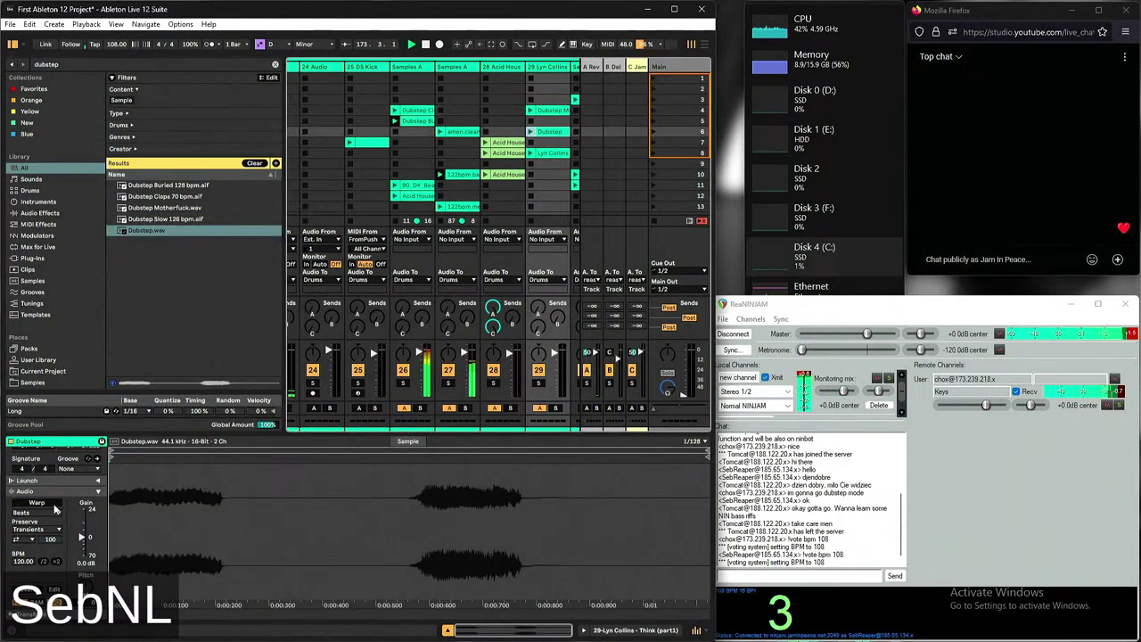
Turn on warping for the Dubstep clip and move the second hit's warp marker to beat 1.2
{"action": "left_click", "coordinate": [36, 502]}
{"action": "left_click_drag", "start_coordinate": [424, 474], "coordinate": [406, 471]}
{"action": "left_click", "coordinate": [564, 138]}
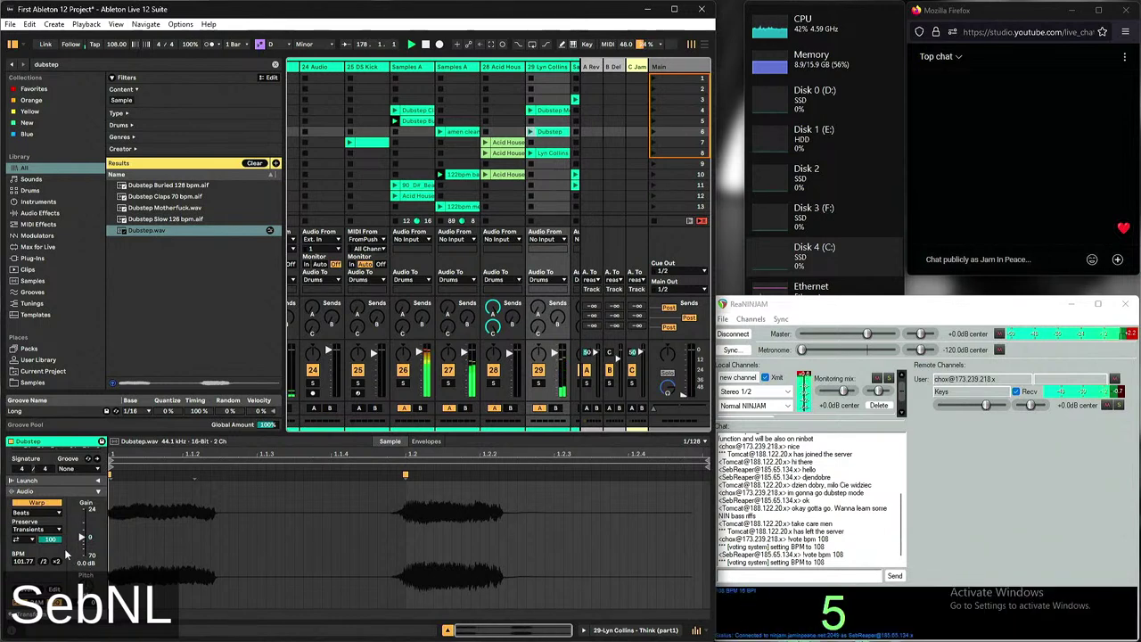
Expand the Dubstep clip's launch settings and launch the clip on the 29 Lyn Collins track
{"action": "scroll", "coordinate": [42, 571], "scroll_direction": "up", "scroll_amount": 1}
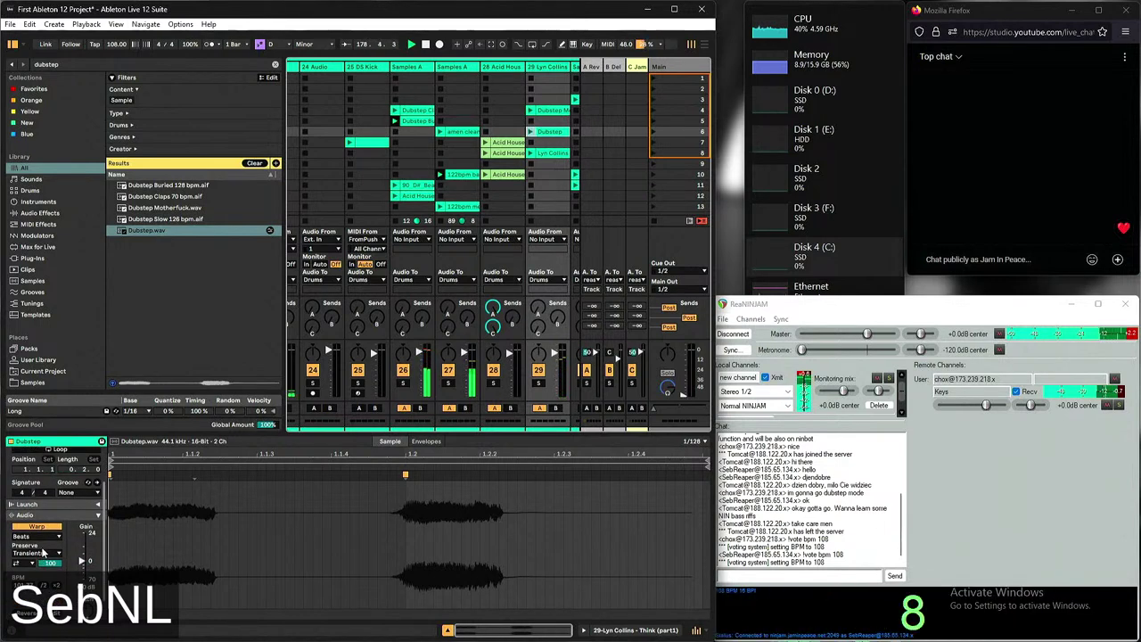
{"action": "scroll", "coordinate": [52, 539], "scroll_direction": "up", "scroll_amount": 1}
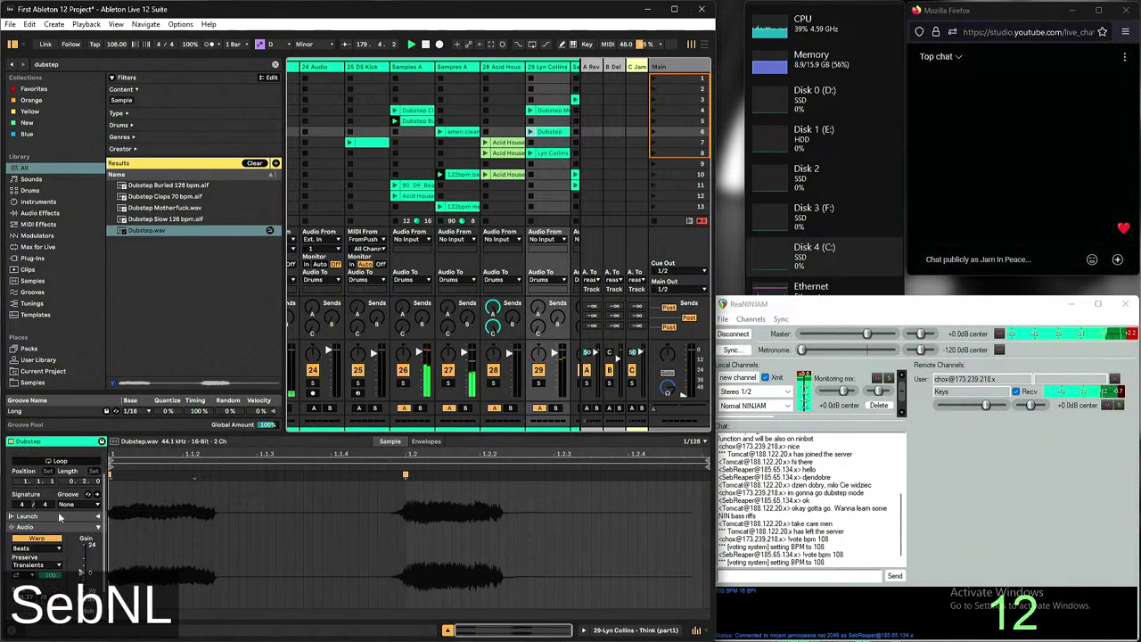
{"action": "left_click", "coordinate": [98, 517]}
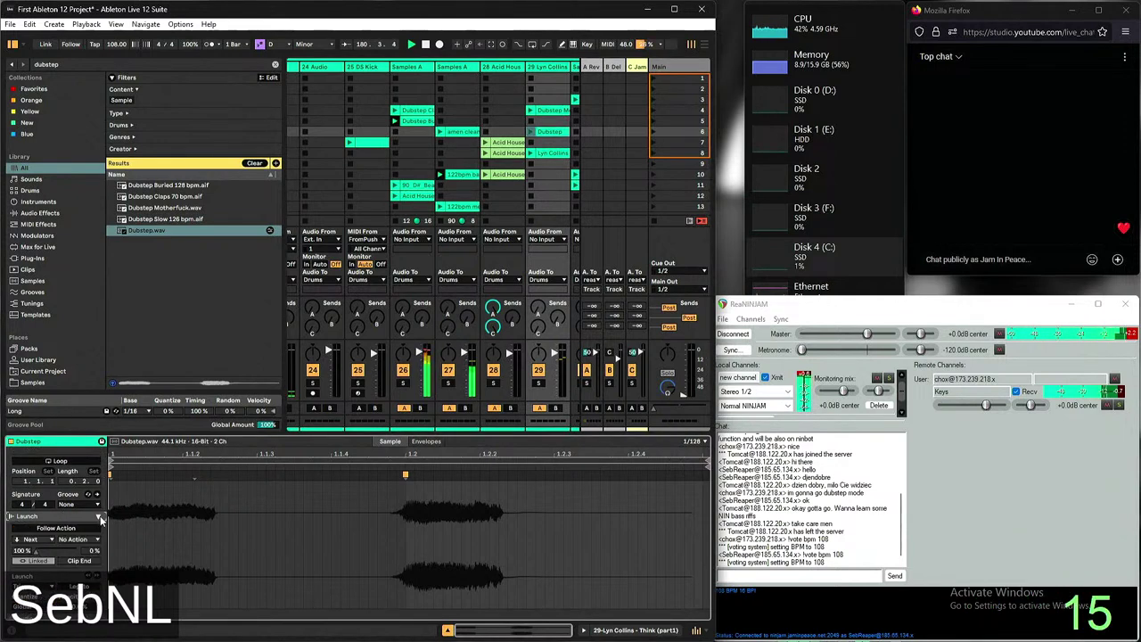
{"action": "scroll", "coordinate": [101, 519], "scroll_direction": "down", "scroll_amount": 3}
{"action": "scroll", "coordinate": [101, 553], "scroll_direction": "down", "scroll_amount": 3}
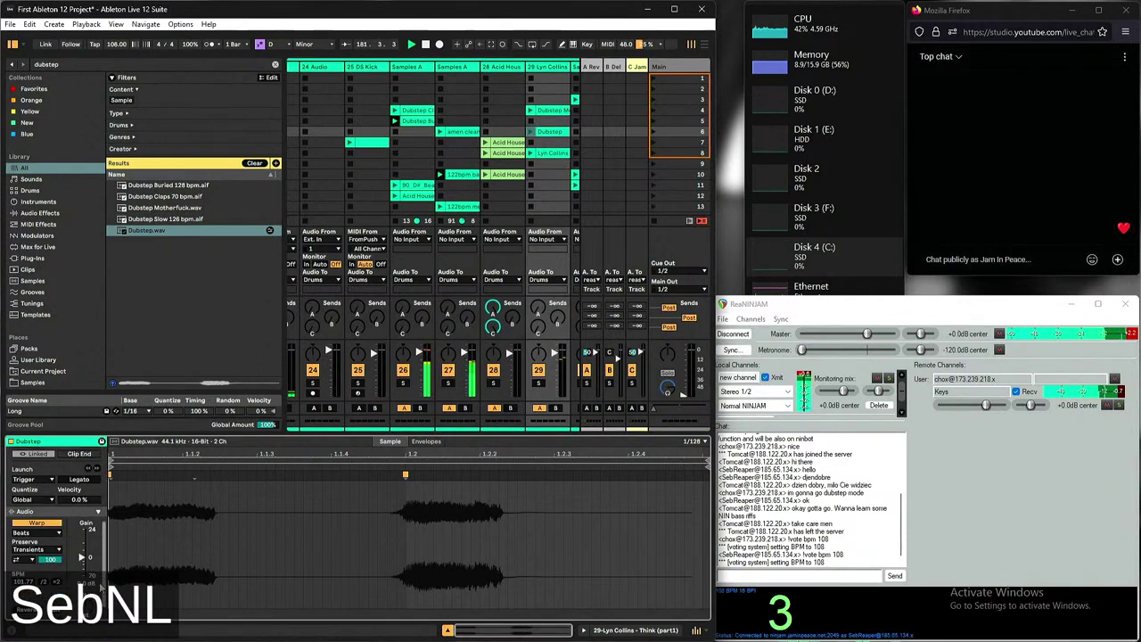
{"action": "left_click", "coordinate": [538, 134]}
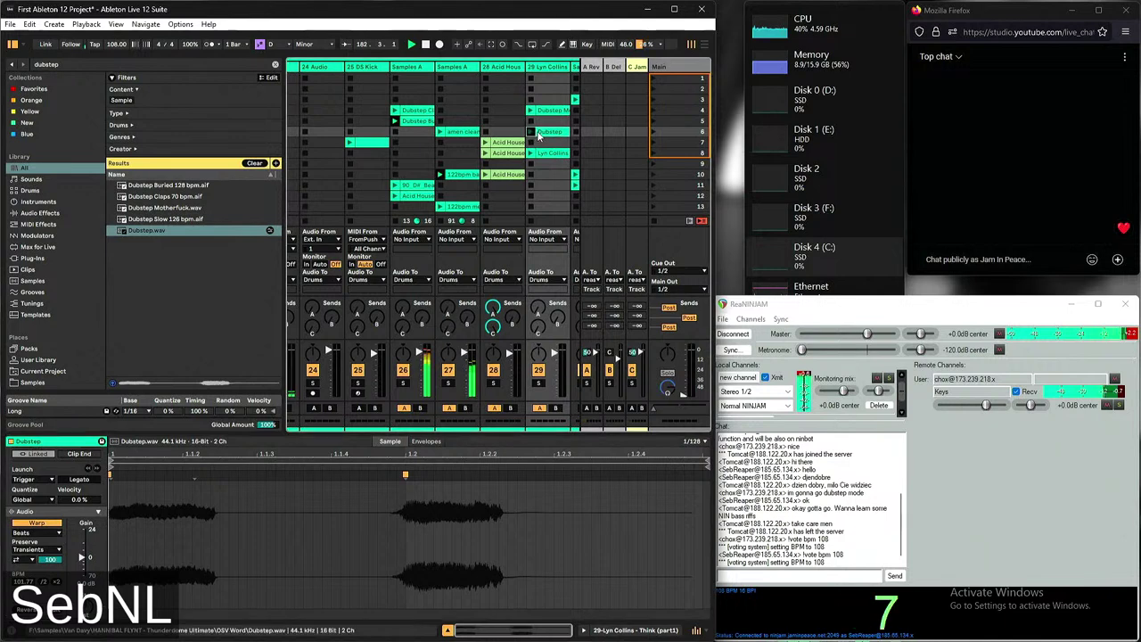
Launch the Dubstep clip as a loop and set its loop to run from 1.1.1 to 1.3.1
{"action": "left_click", "coordinate": [702, 476]}
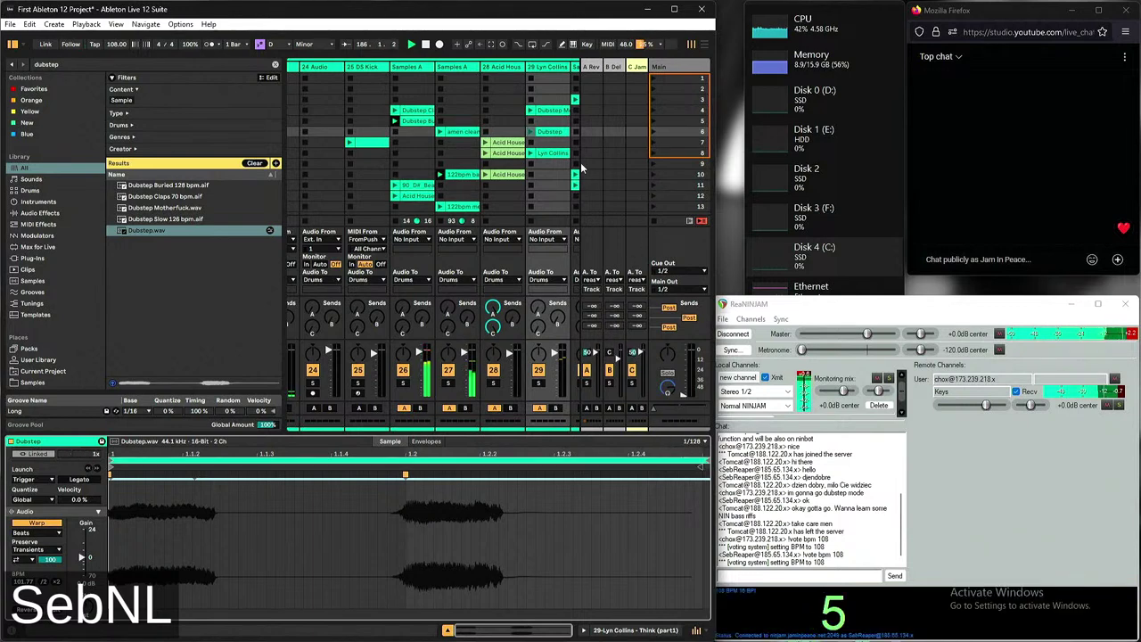
{"action": "left_click", "coordinate": [531, 132]}
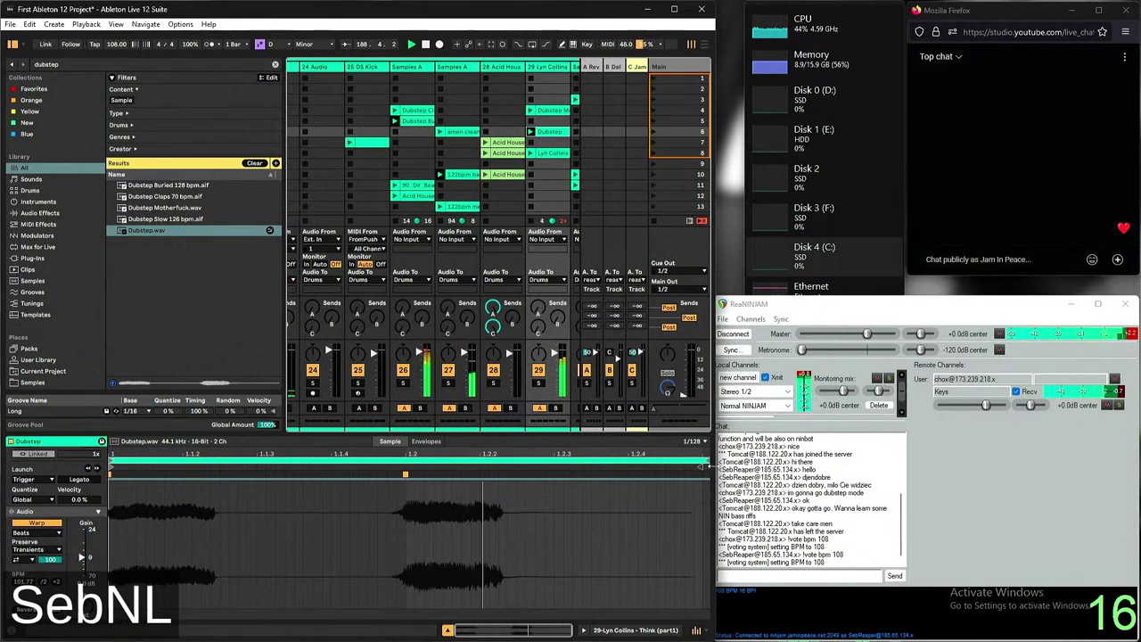
{"action": "left_click", "coordinate": [660, 461]}
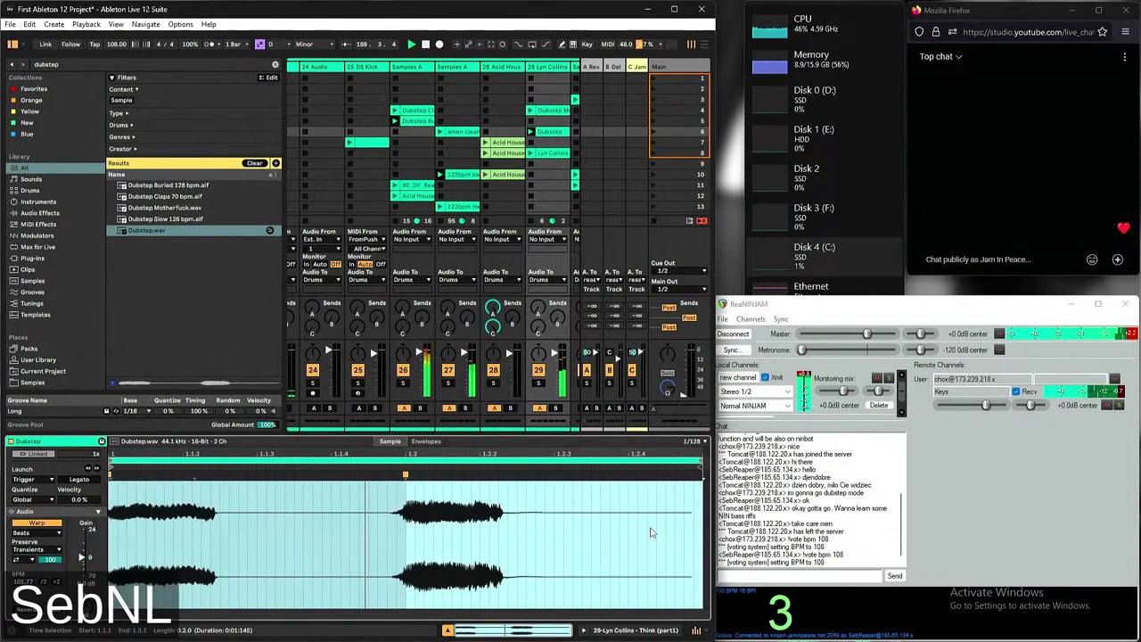
Turn up the A, B and C sends of the 29 Lyn Collins track
{"action": "left_click", "coordinate": [551, 352]}
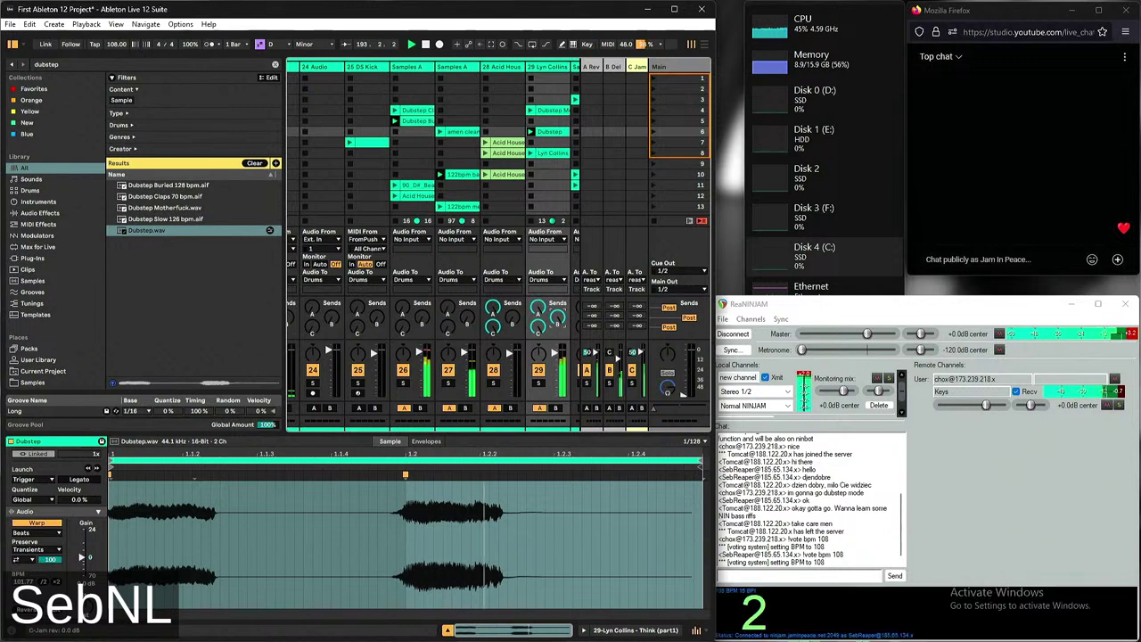
{"action": "scroll", "coordinate": [535, 222], "scroll_direction": "down", "scroll_amount": 3}
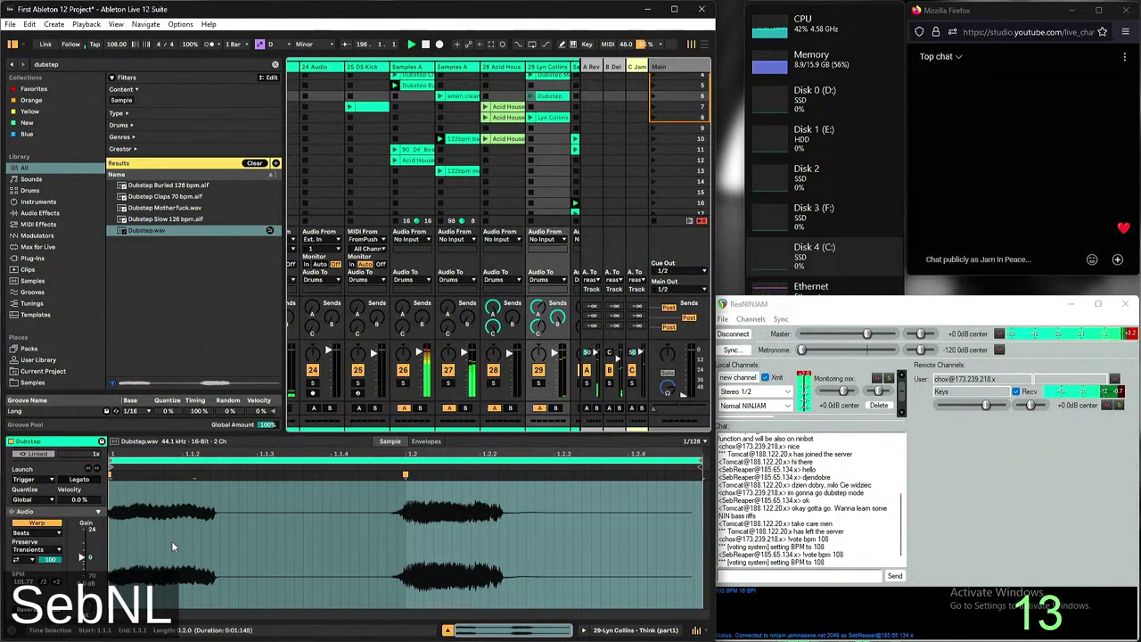
Halve the Dubstep clip's BPM and set the end of its loop to 1.2.1
{"action": "left_click", "coordinate": [46, 582]}
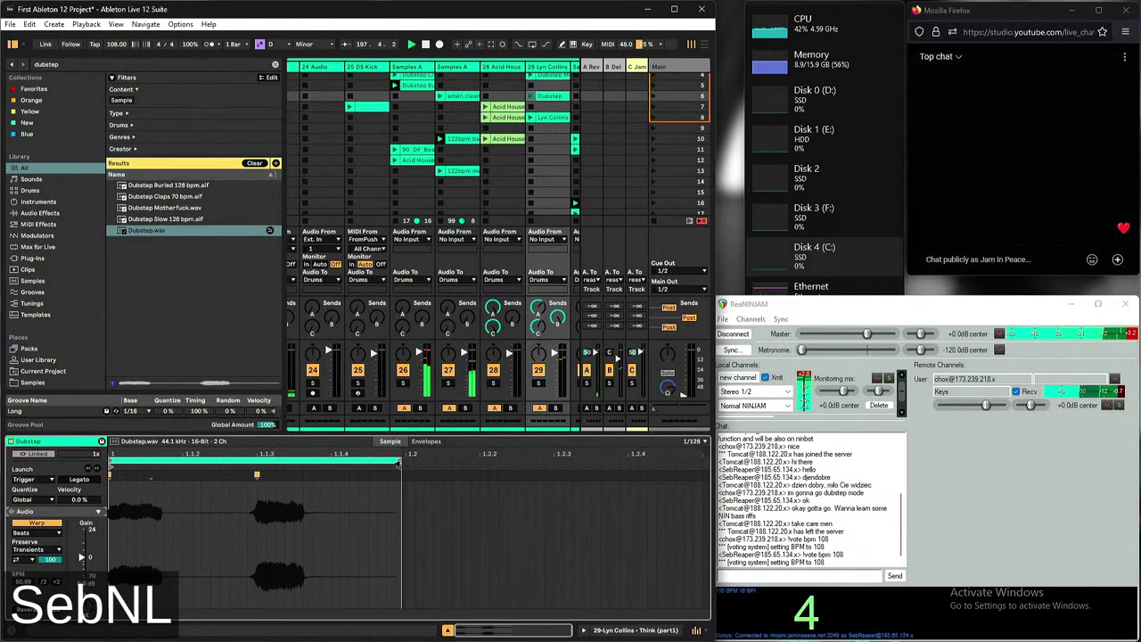
{"action": "left_click_drag", "start_coordinate": [401, 466], "coordinate": [406, 462]}
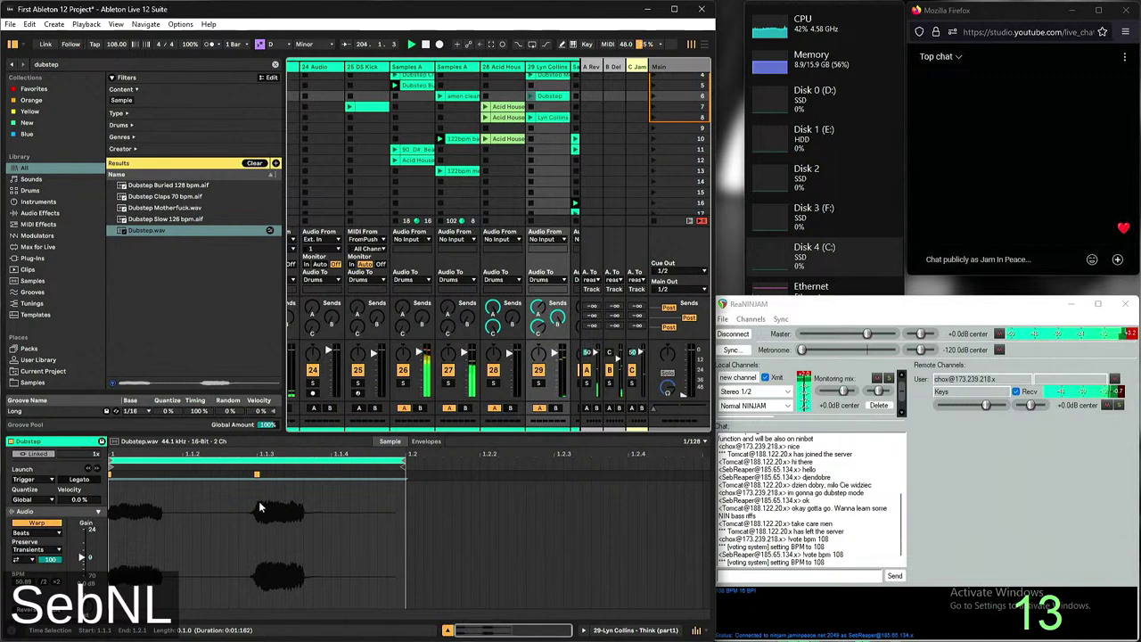
Double the Dubstep clip's BPM twice to 203.55
{"action": "scroll", "coordinate": [91, 526], "scroll_direction": "down", "scroll_amount": 1}
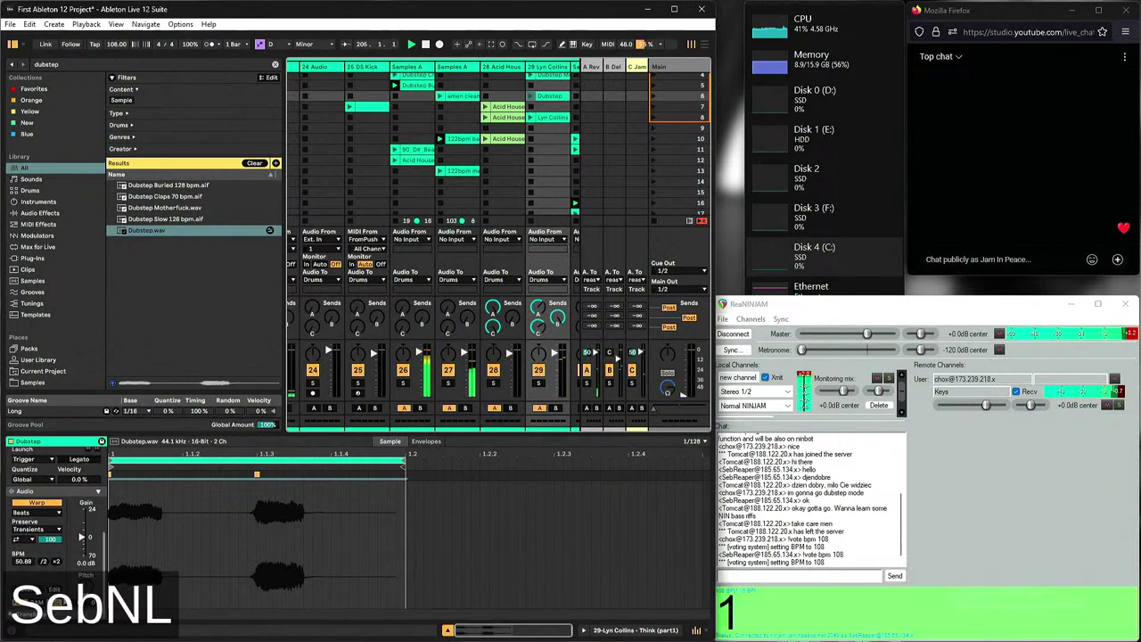
{"action": "left_click", "coordinate": [55, 561]}
{"action": "left_click", "coordinate": [55, 561]}
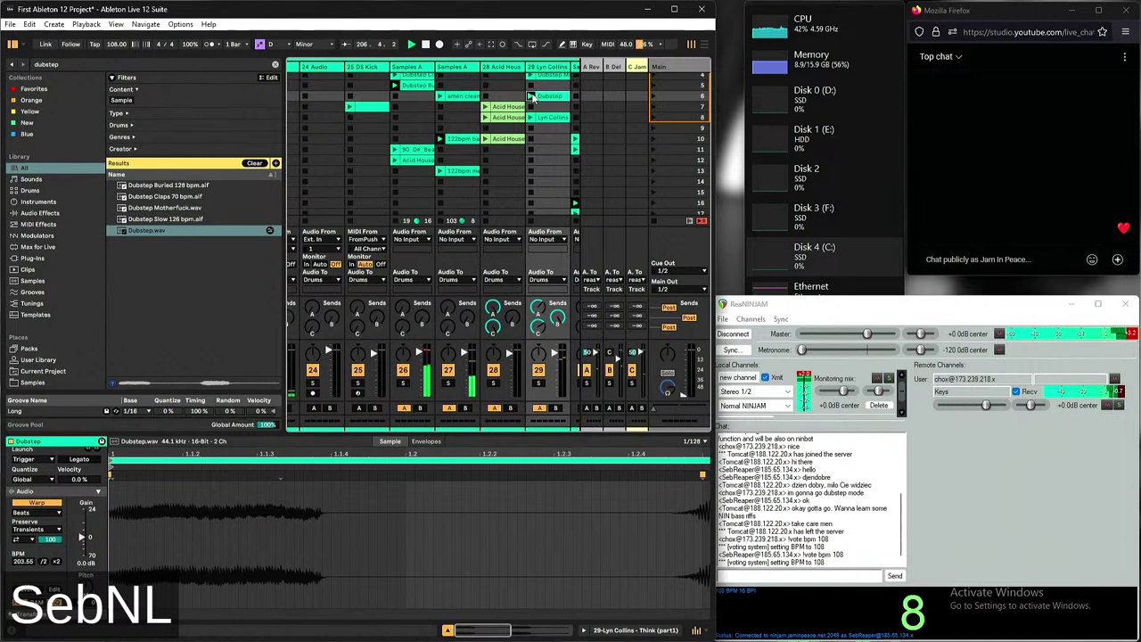
Change the transient loop mode in the Dubstep clip's Beats warp settings, with Preserve kept on Transients
{"action": "left_click_drag", "start_coordinate": [536, 454], "coordinate": [276, 504]}
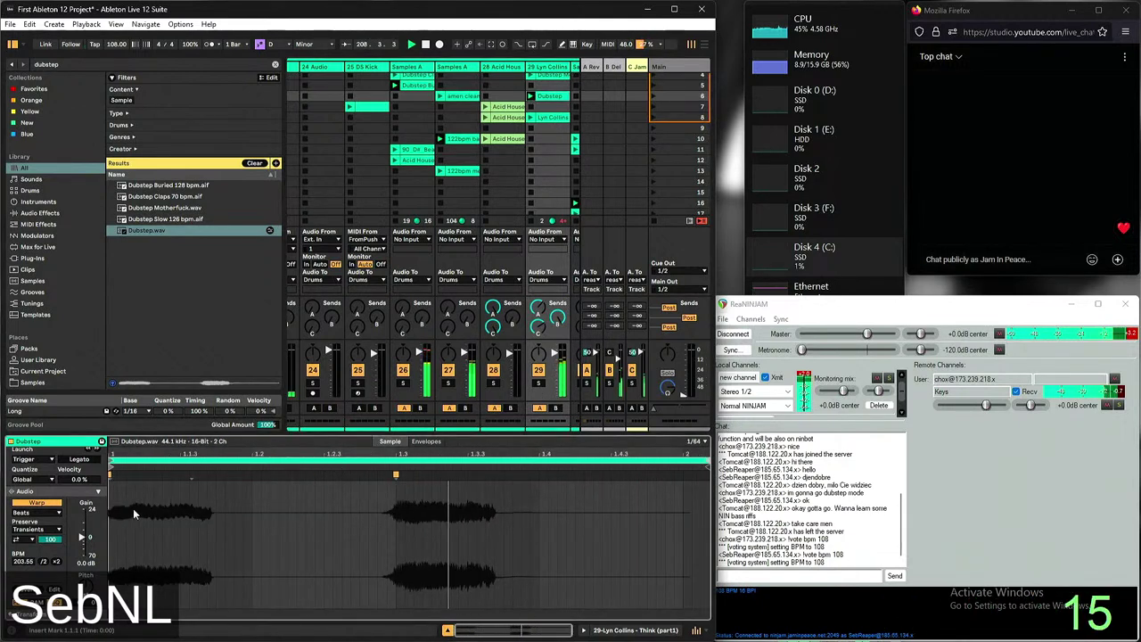
{"action": "left_click", "coordinate": [18, 529]}
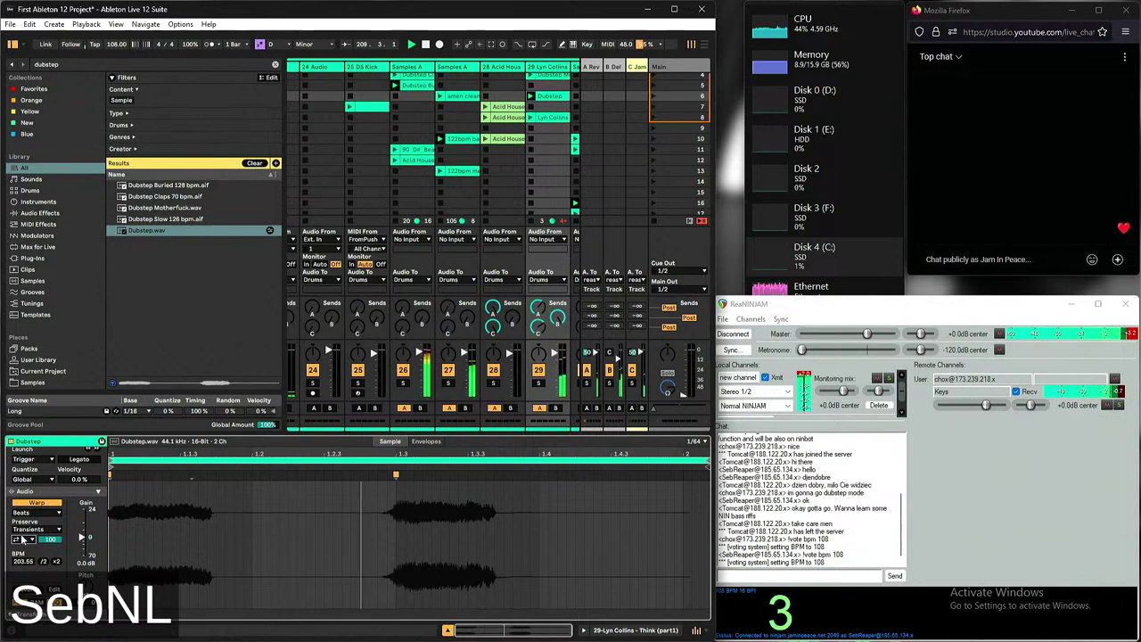
{"action": "left_click", "coordinate": [16, 533]}
{"action": "left_click", "coordinate": [23, 528]}
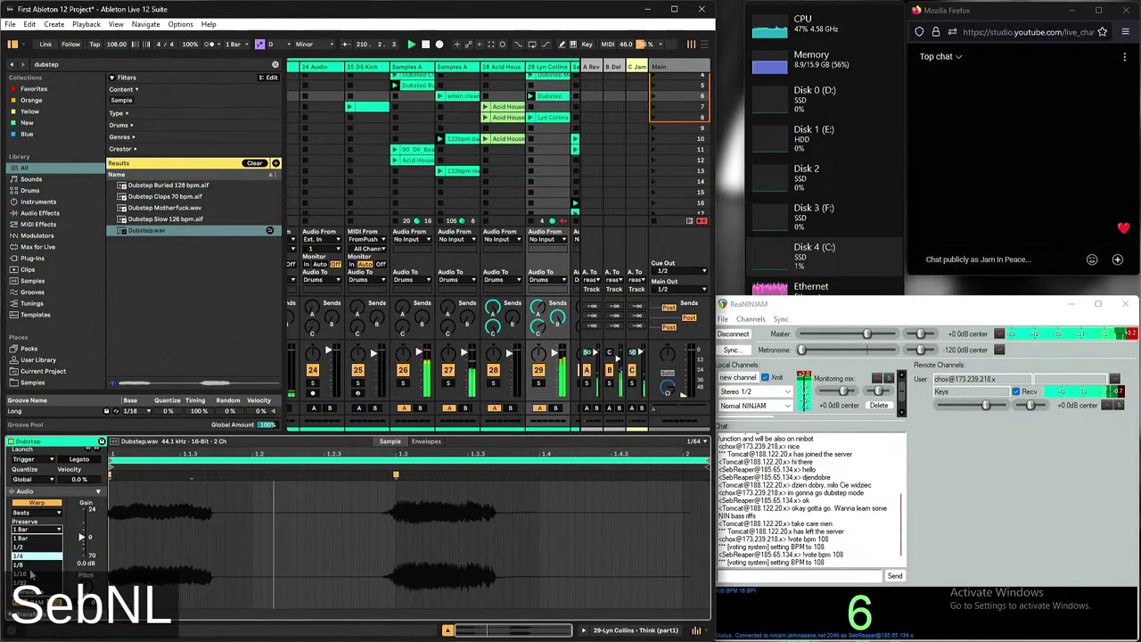
{"action": "left_click", "coordinate": [27, 536]}
{"action": "left_click", "coordinate": [20, 539]}
{"action": "left_click", "coordinate": [25, 560]}
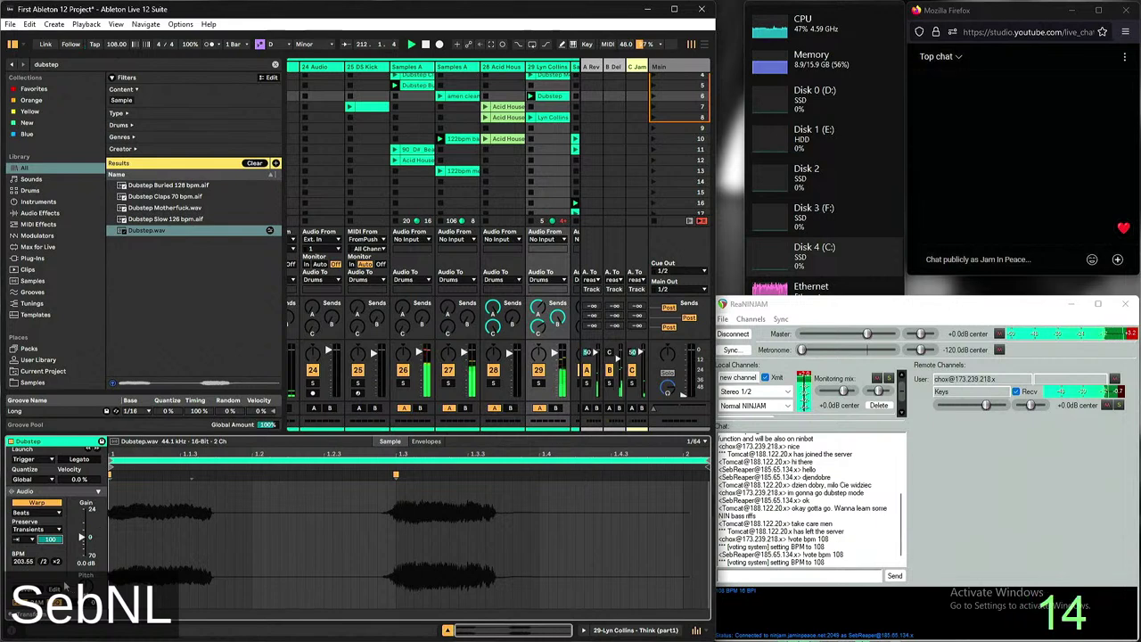
Halve the Dubstep clip's warp tempo to 101.77 BPM
{"action": "left_click", "coordinate": [55, 561]}
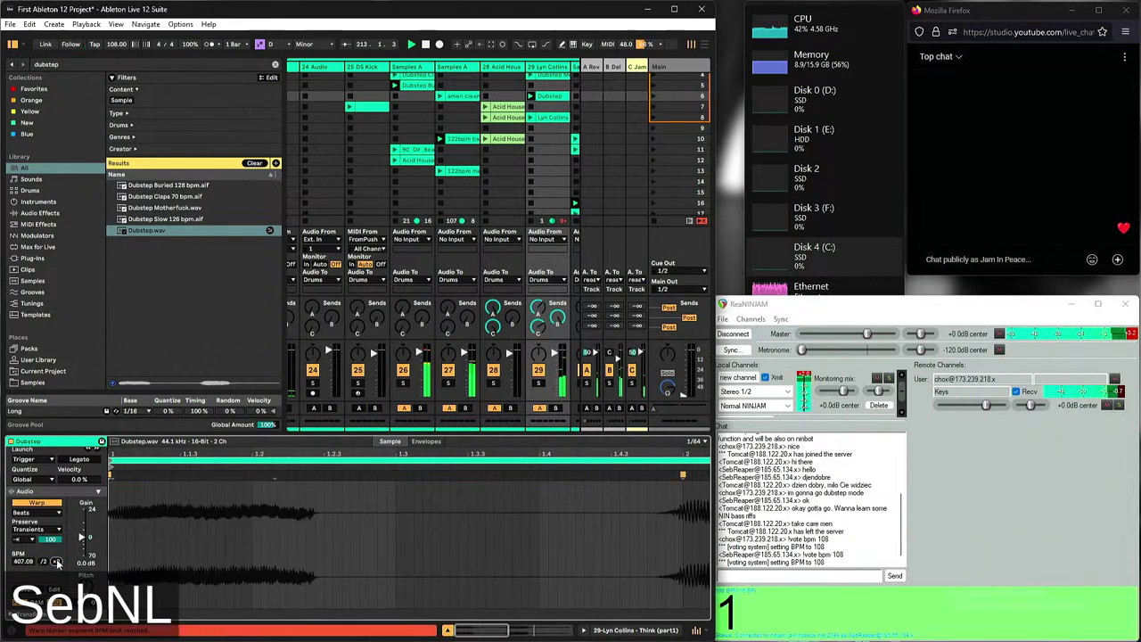
{"action": "left_click", "coordinate": [42, 561]}
{"action": "left_click", "coordinate": [43, 561]}
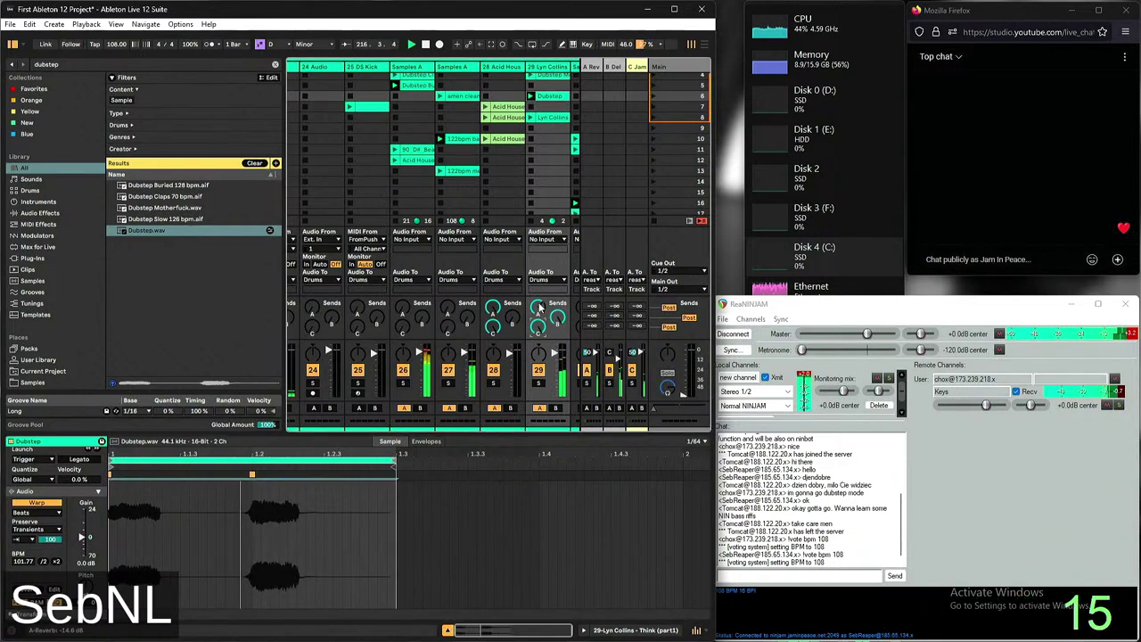
Show the B-Delay return track's devices and hide the browser
{"action": "left_click", "coordinate": [613, 68]}
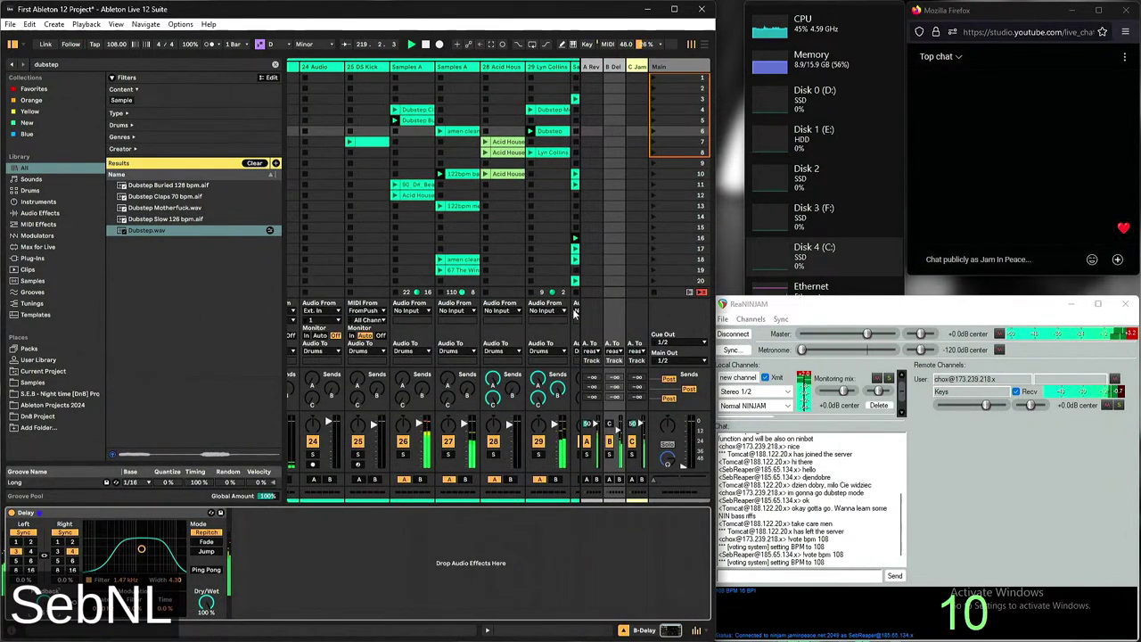
{"action": "left_click", "coordinate": [13, 45]}
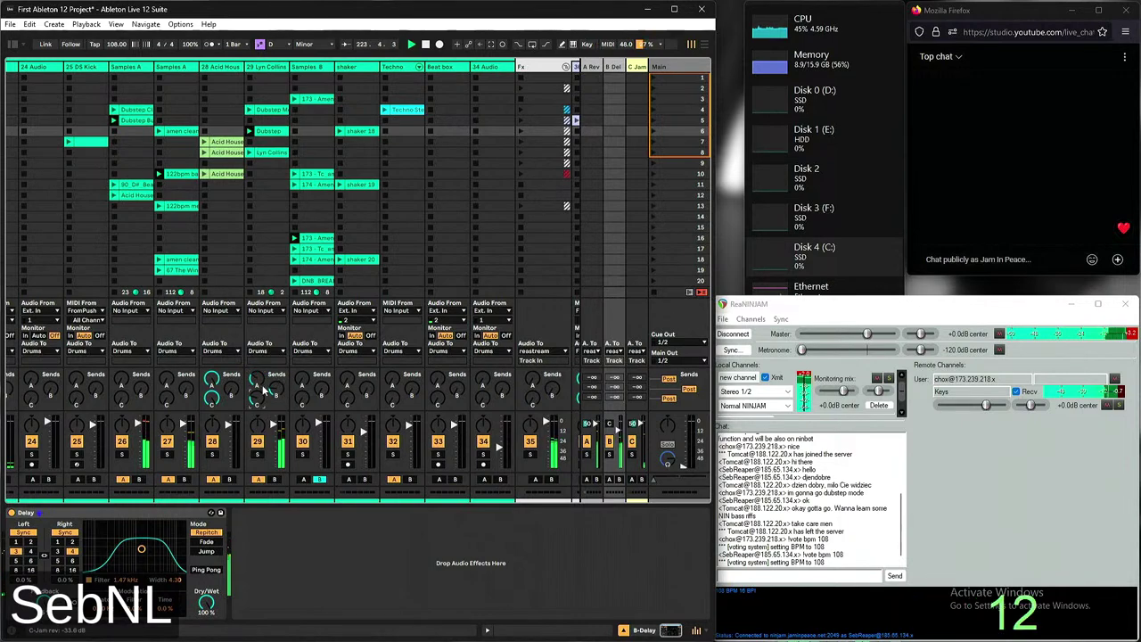
Launch the Reggaeton clip in scene 8 of the Kits track
{"action": "scroll", "coordinate": [235, 201], "scroll_direction": "left", "scroll_amount": 8}
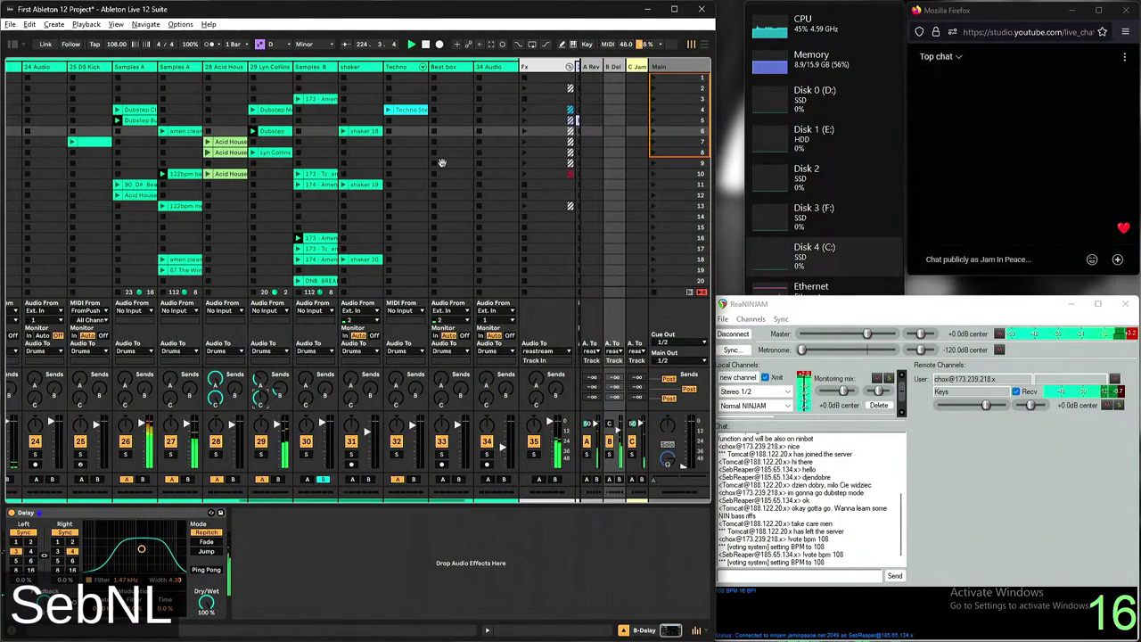
{"action": "scroll", "coordinate": [294, 174], "scroll_direction": "right", "scroll_amount": 1}
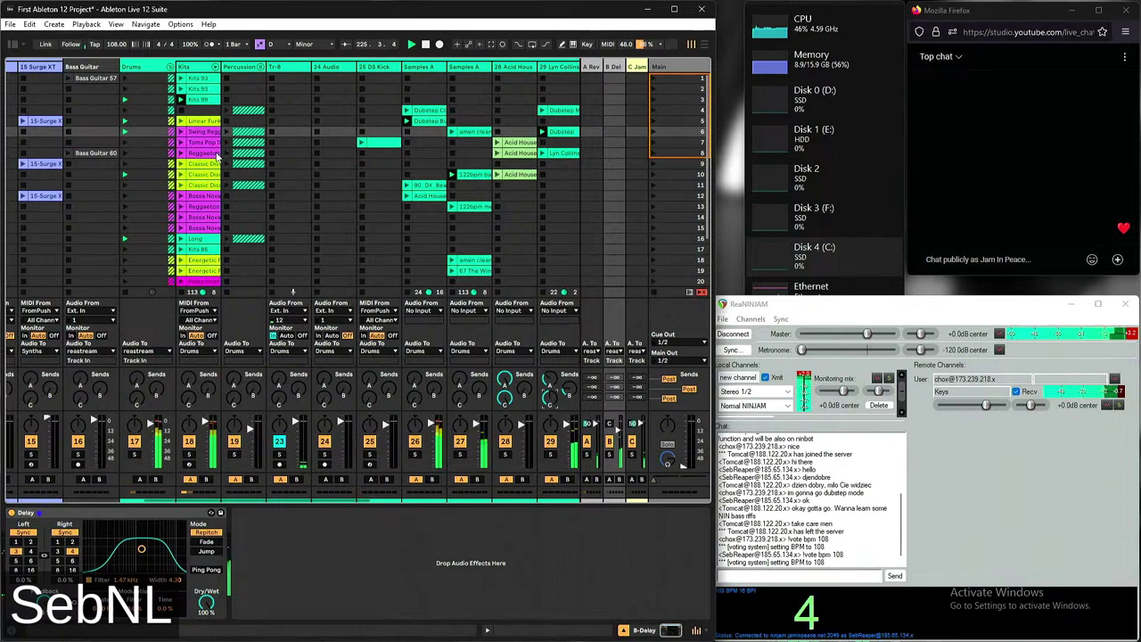
{"action": "left_click", "coordinate": [215, 153]}
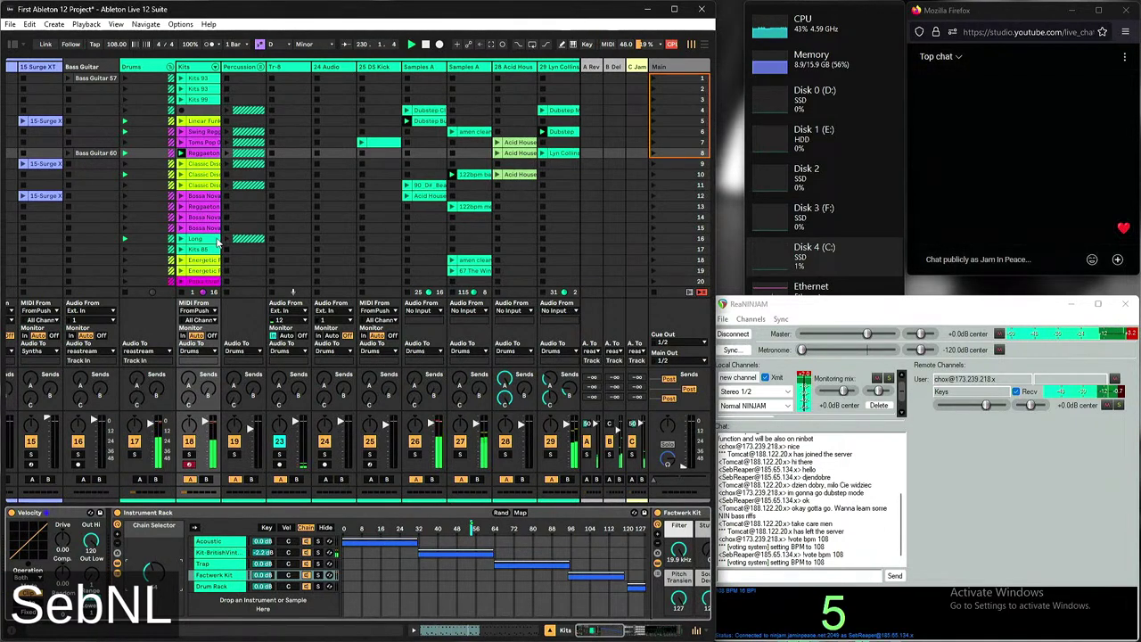
{"action": "scroll", "coordinate": [209, 236], "scroll_direction": "down", "scroll_amount": 4}
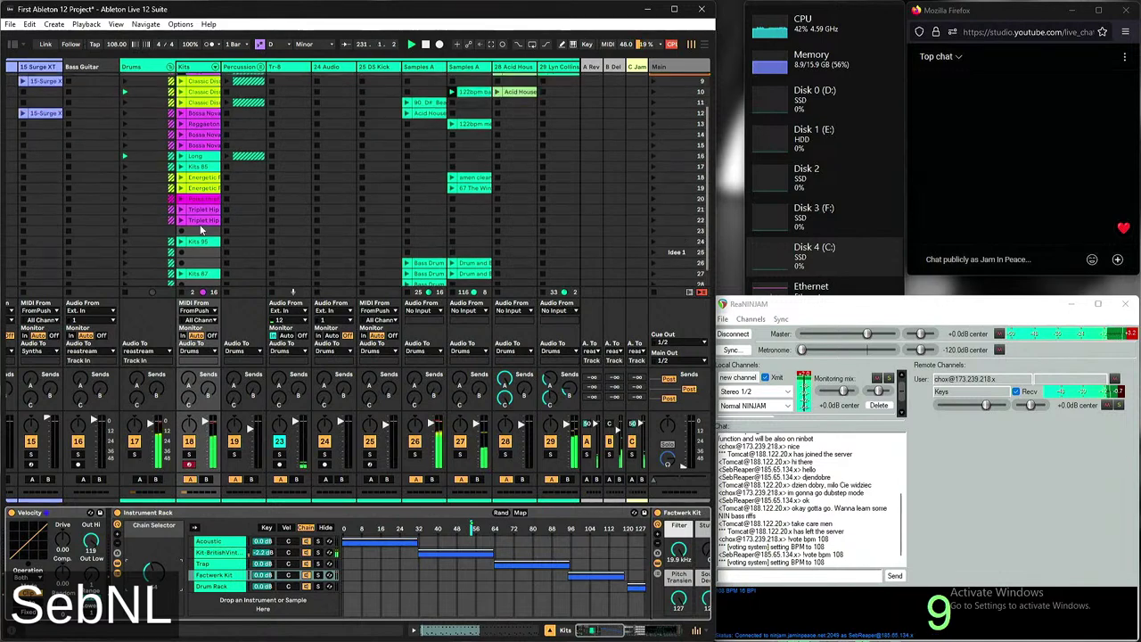
{"action": "scroll", "coordinate": [201, 230], "scroll_direction": "up", "scroll_amount": 4}
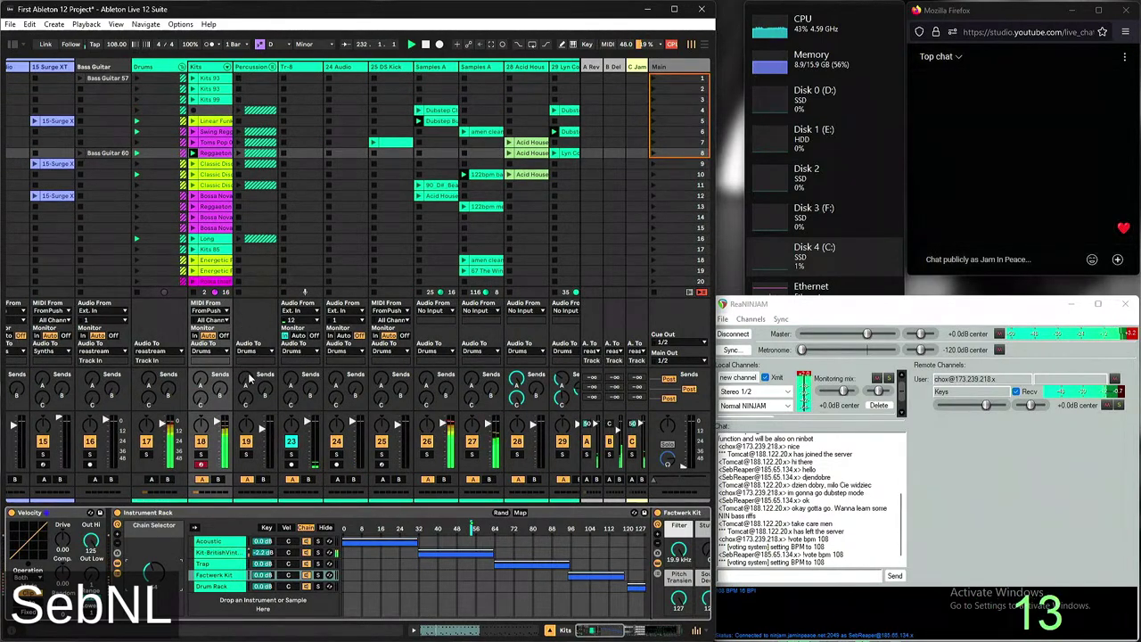
{"action": "scroll", "coordinate": [356, 561], "scroll_direction": "right", "scroll_amount": 6}
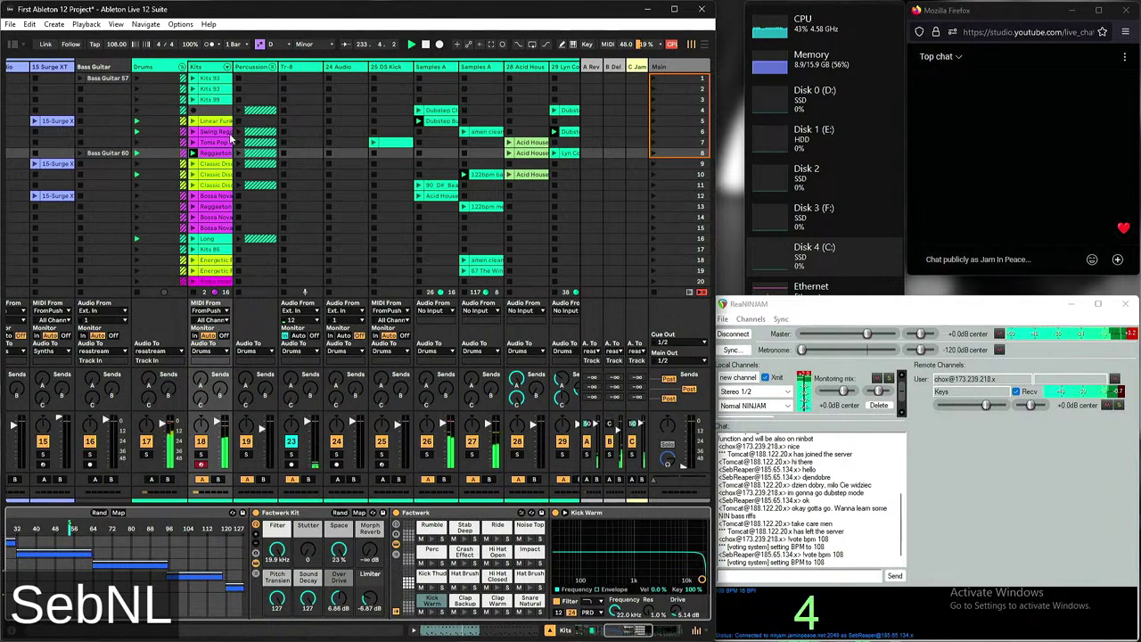
Show the browser, clear the dubstep search, and open the 4_4 100 bpm Reggaeton folder of MIDI Clips in the Yellow collection
{"action": "key", "text": "ctrl+alt+b"}
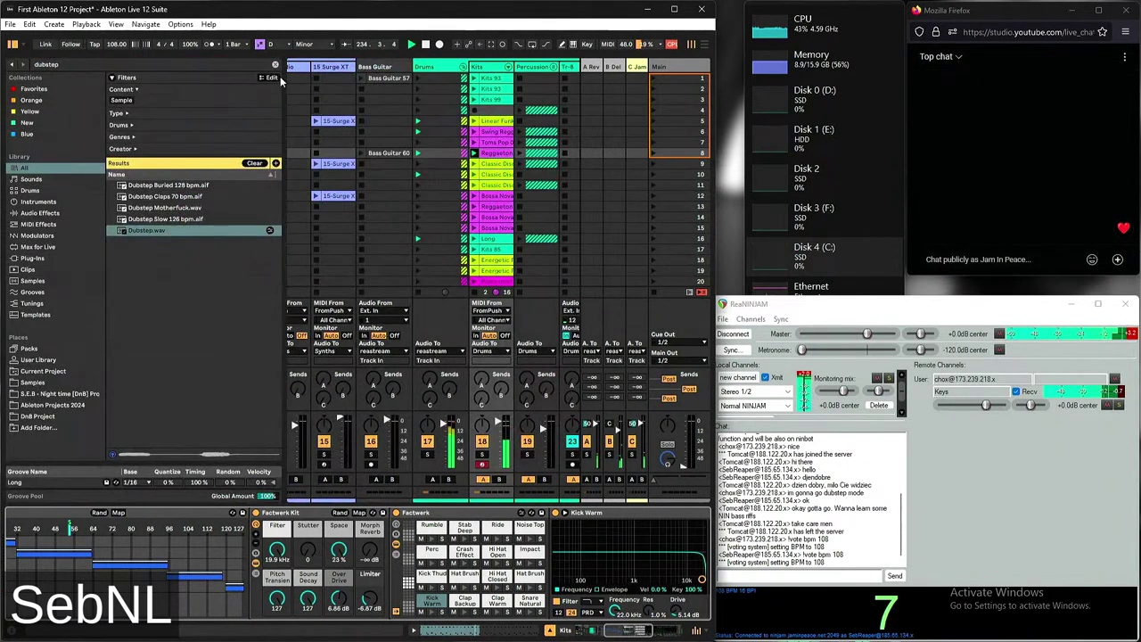
{"action": "left_click", "coordinate": [254, 163]}
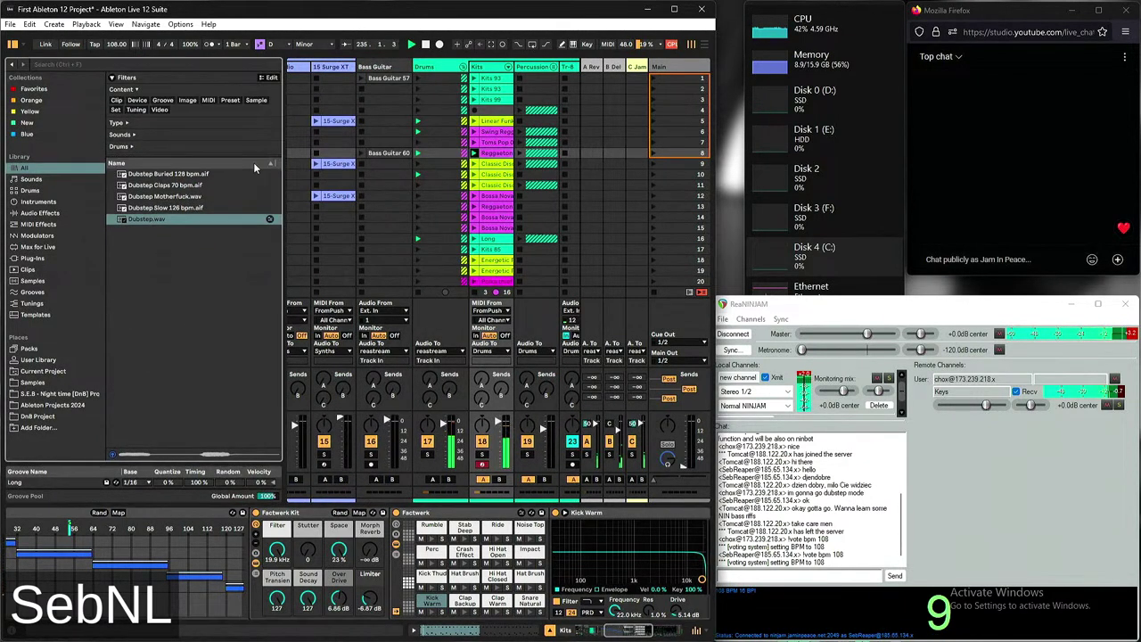
{"action": "left_click", "coordinate": [29, 111]}
{"action": "left_click", "coordinate": [126, 126]}
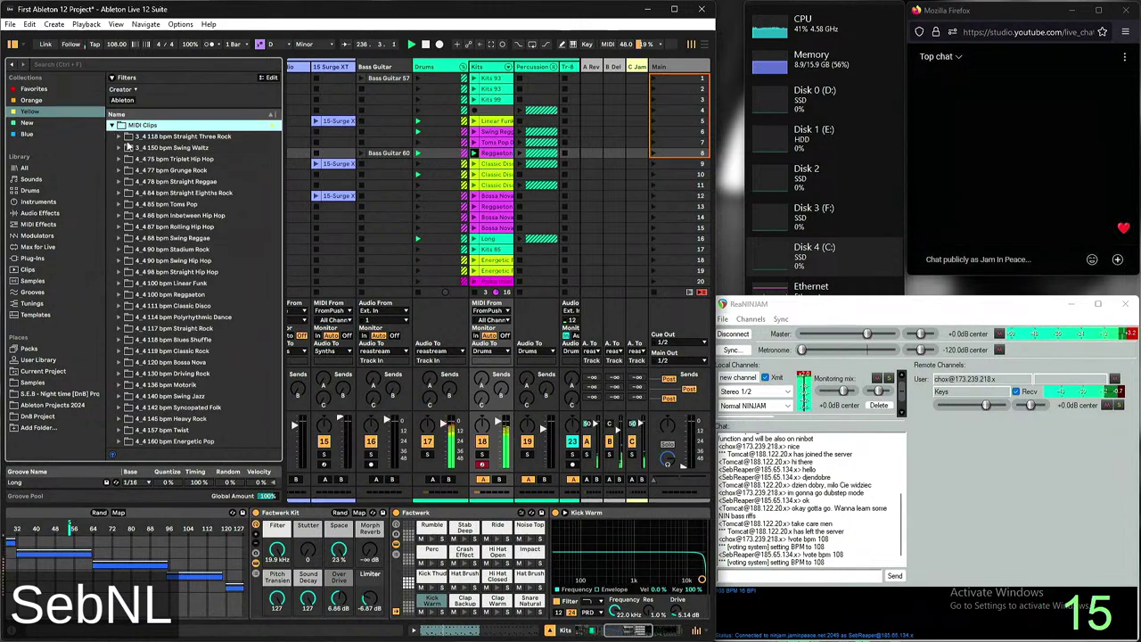
{"action": "left_click", "coordinate": [121, 294]}
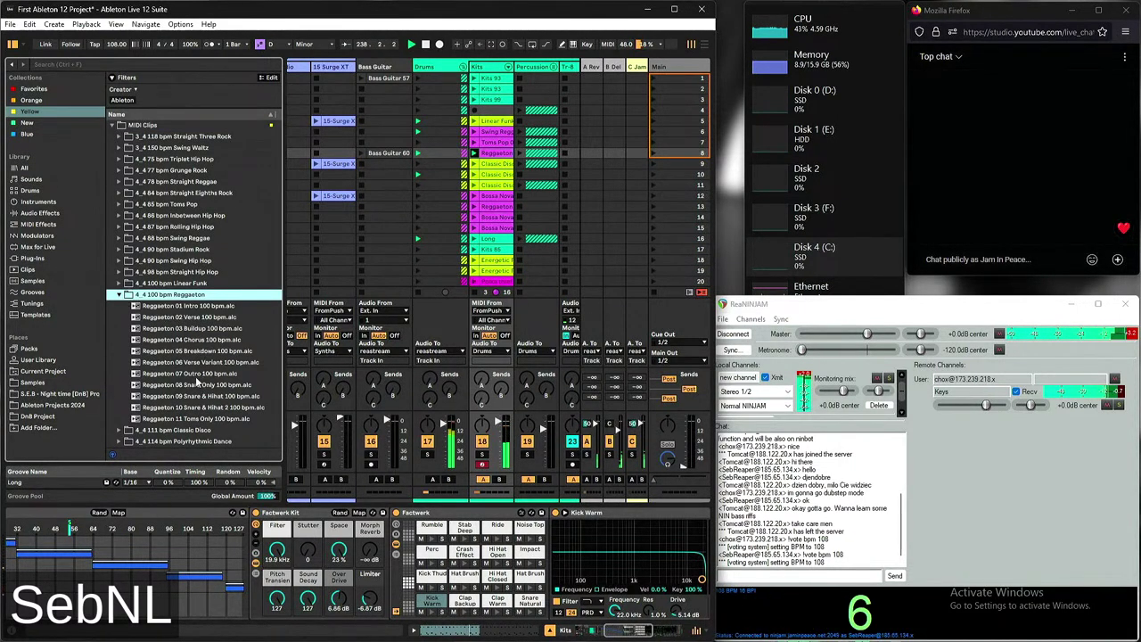
Load Reggaeton 04 Chorus 100 bpm into scene 7 of the Kits track in place of the Toms Pop clip, and play it
{"action": "left_click", "coordinate": [189, 339]}
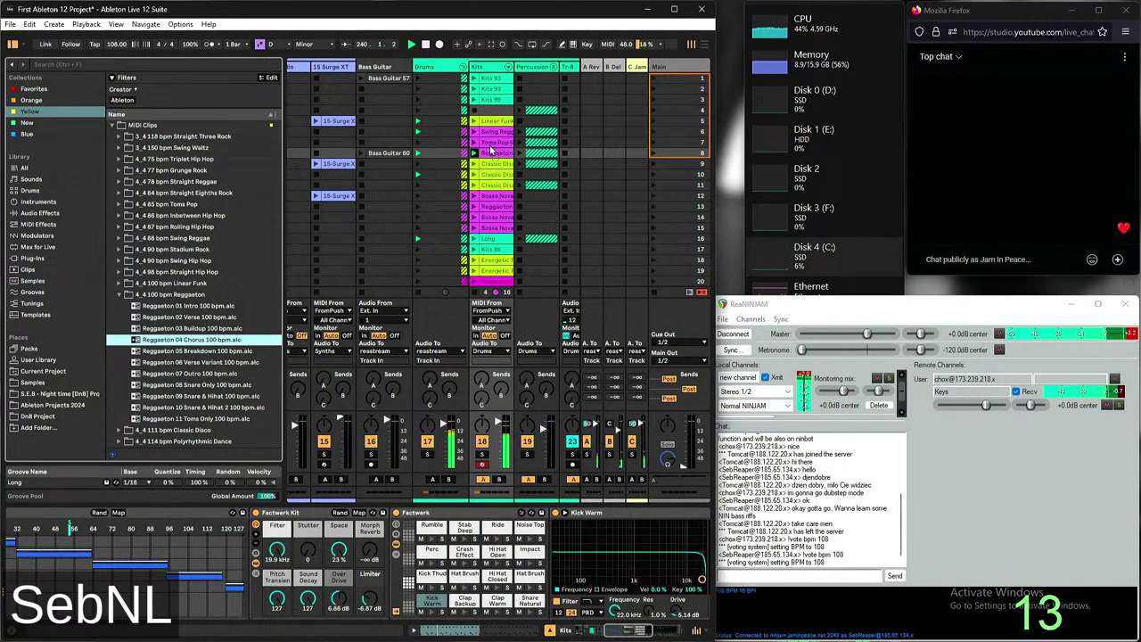
{"action": "left_click_drag", "start_coordinate": [489, 145], "coordinate": [489, 146]}
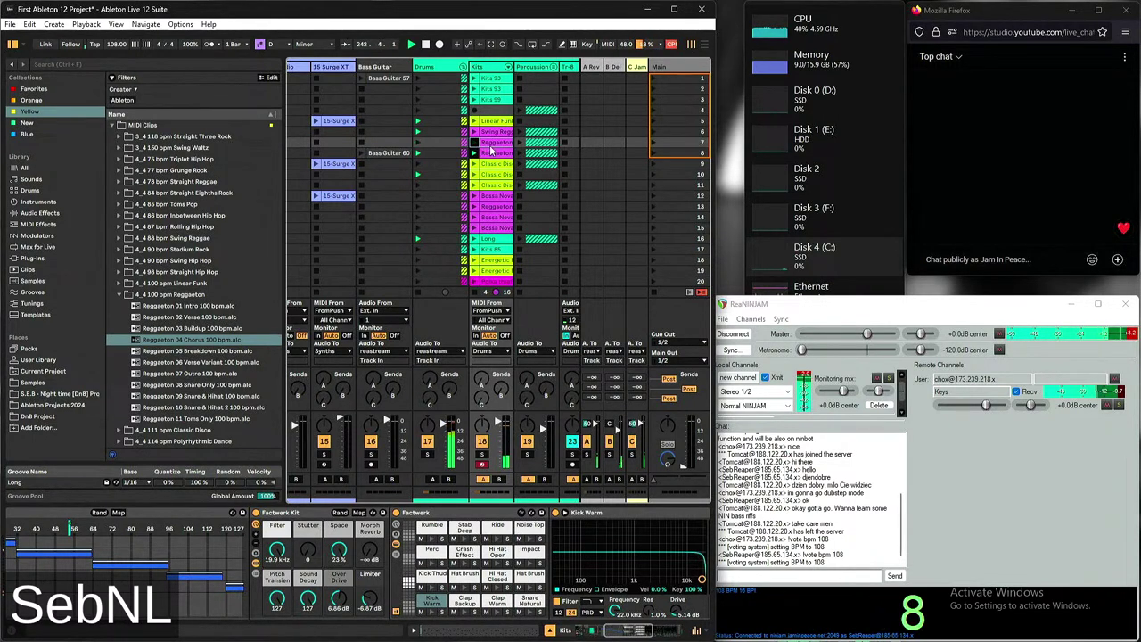
{"action": "left_click", "coordinate": [494, 149]}
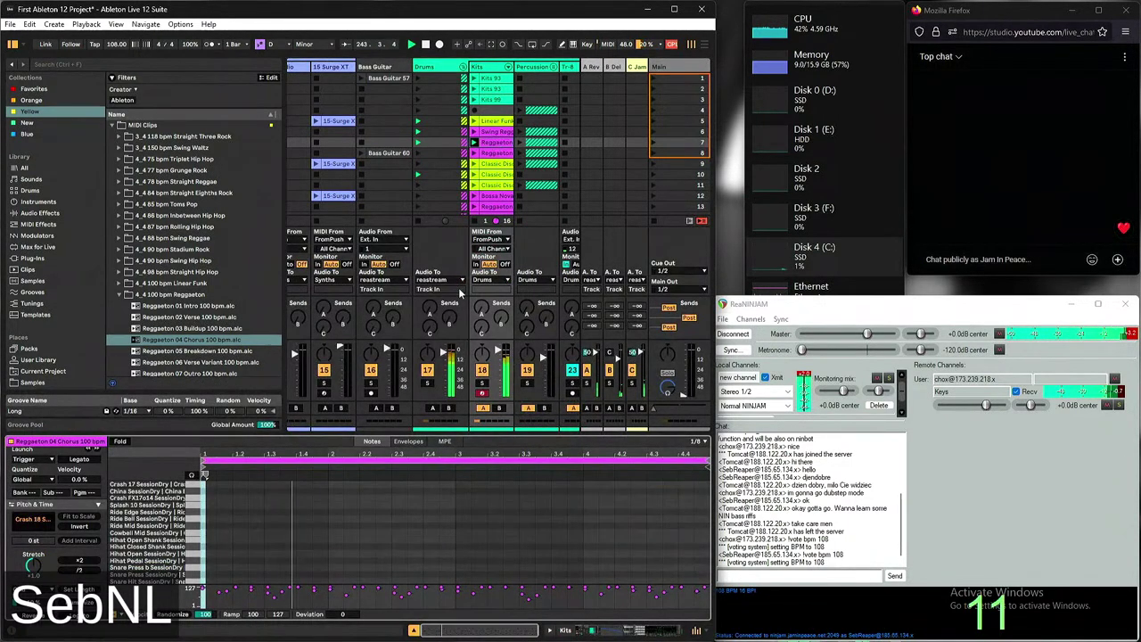
{"action": "left_click", "coordinate": [361, 522]}
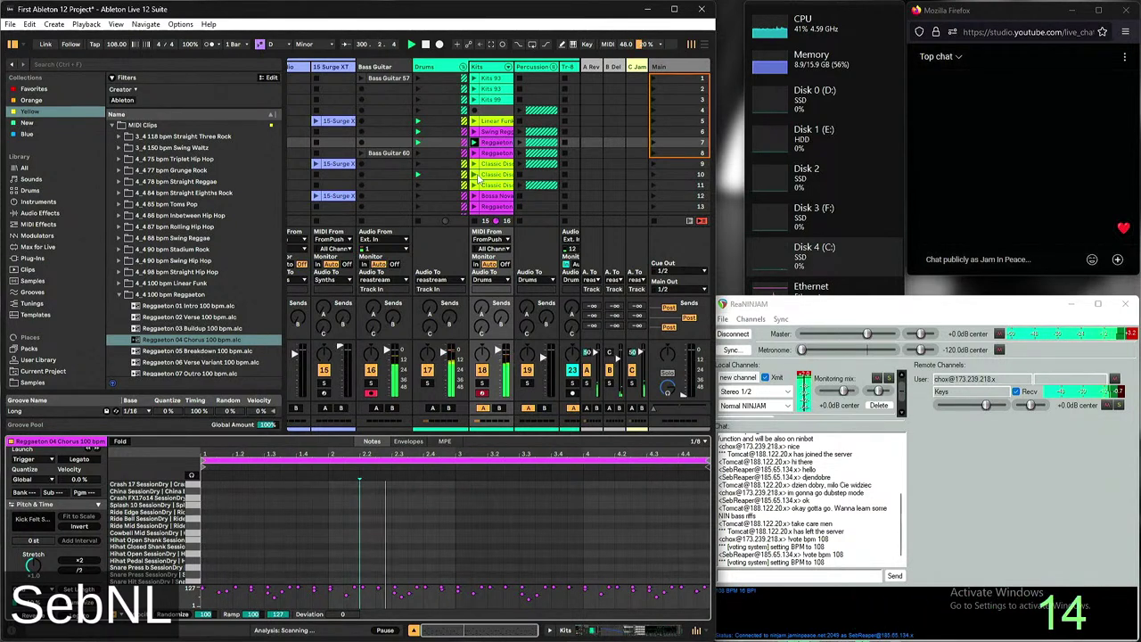
Stop the Dubstep clip playing on the 29 Lyn Collins track and hide the browser
{"action": "scroll", "coordinate": [508, 195], "scroll_direction": "right", "scroll_amount": 6}
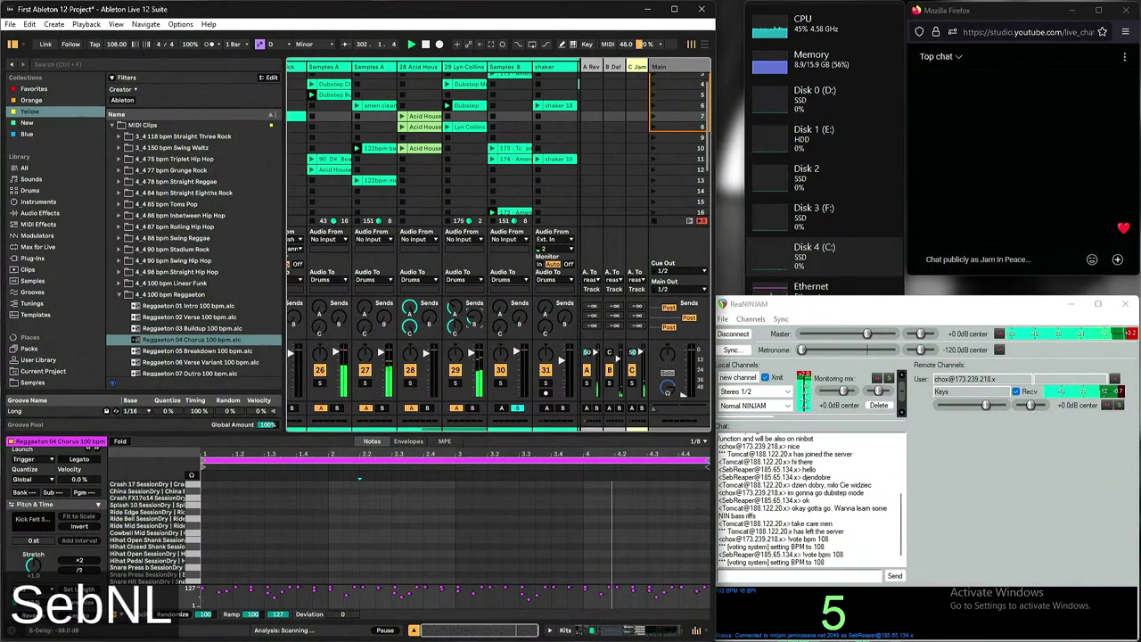
{"action": "left_click", "coordinate": [460, 359]}
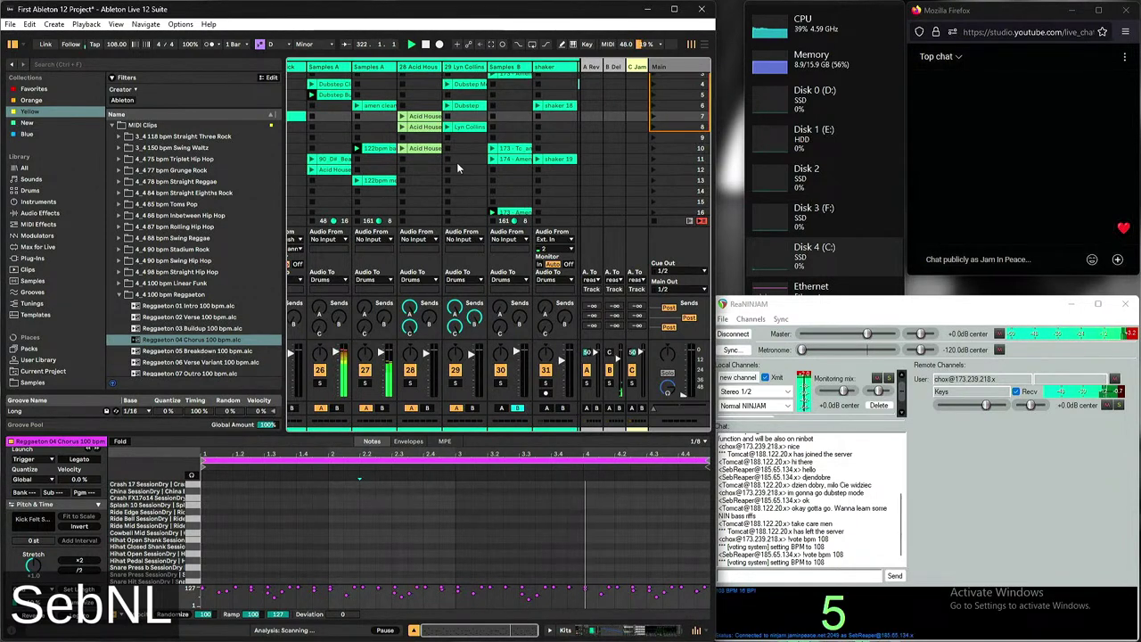
{"action": "left_click", "coordinate": [11, 44]}
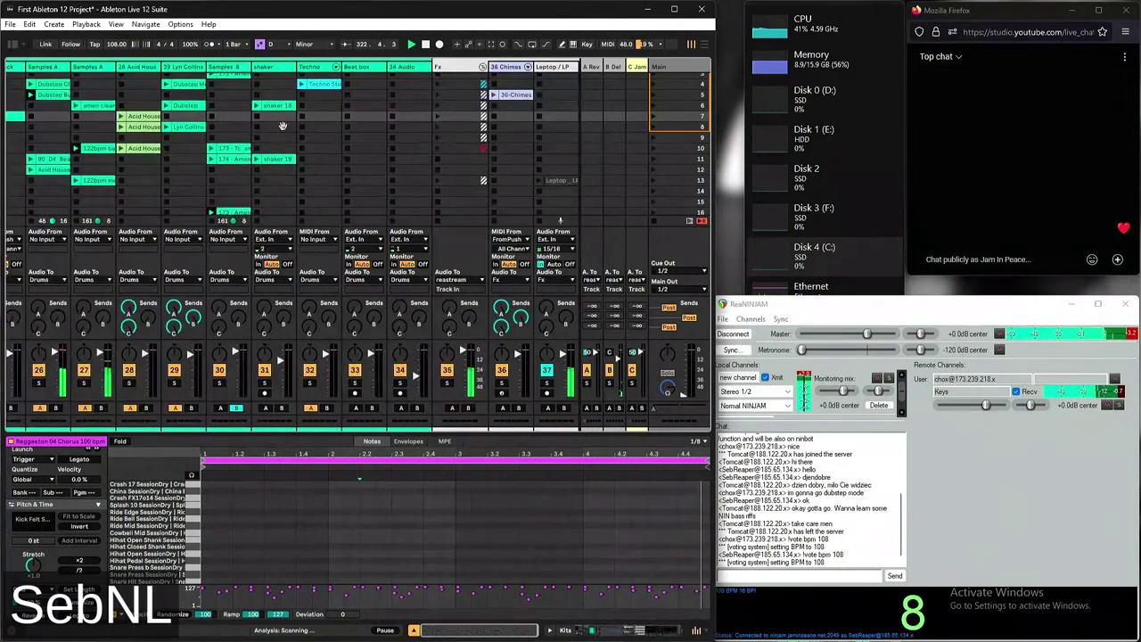
Record two bass takes into the empty slots of scenes 3 and 5 on the Bass Guitar track
{"action": "left_click", "coordinate": [140, 101]}
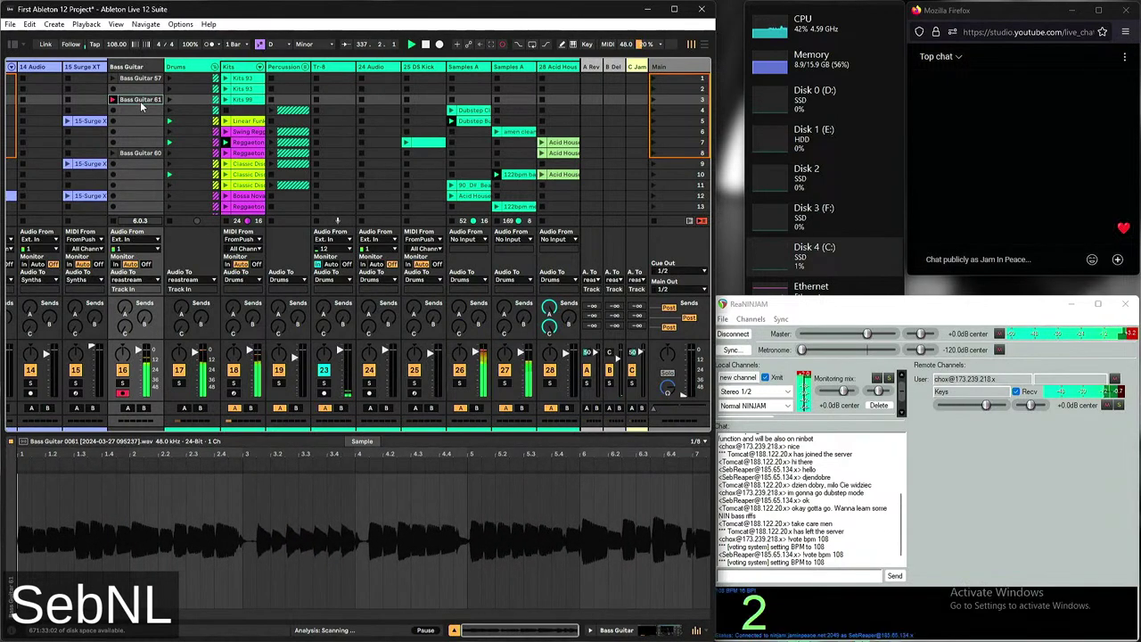
{"action": "left_click", "coordinate": [141, 125]}
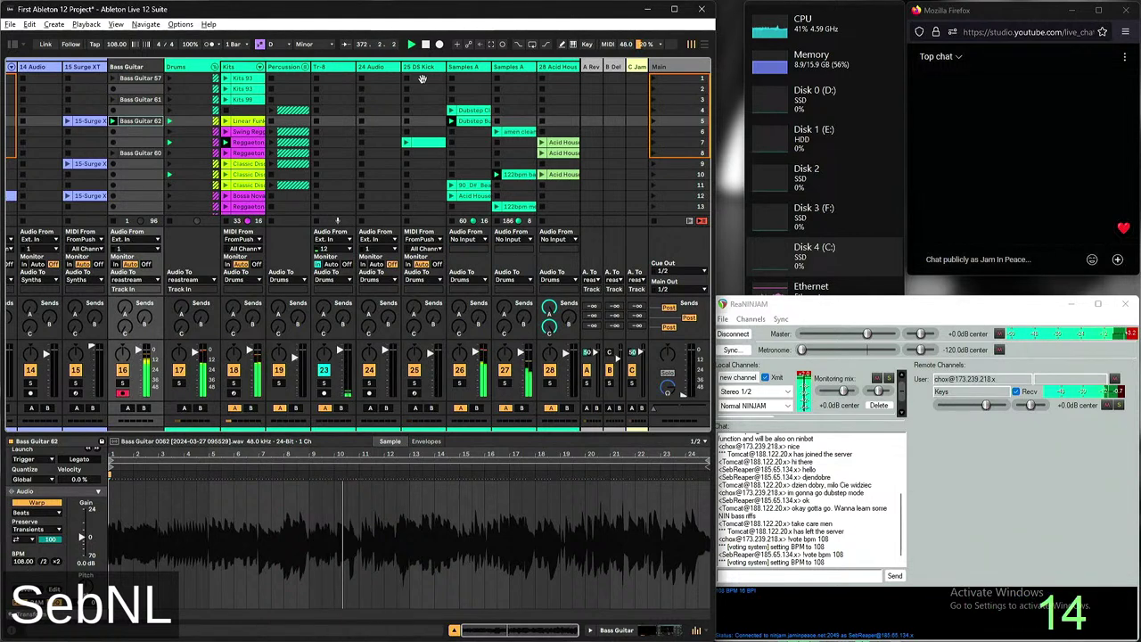
{"action": "scroll", "coordinate": [241, 120], "scroll_direction": "right", "scroll_amount": 2}
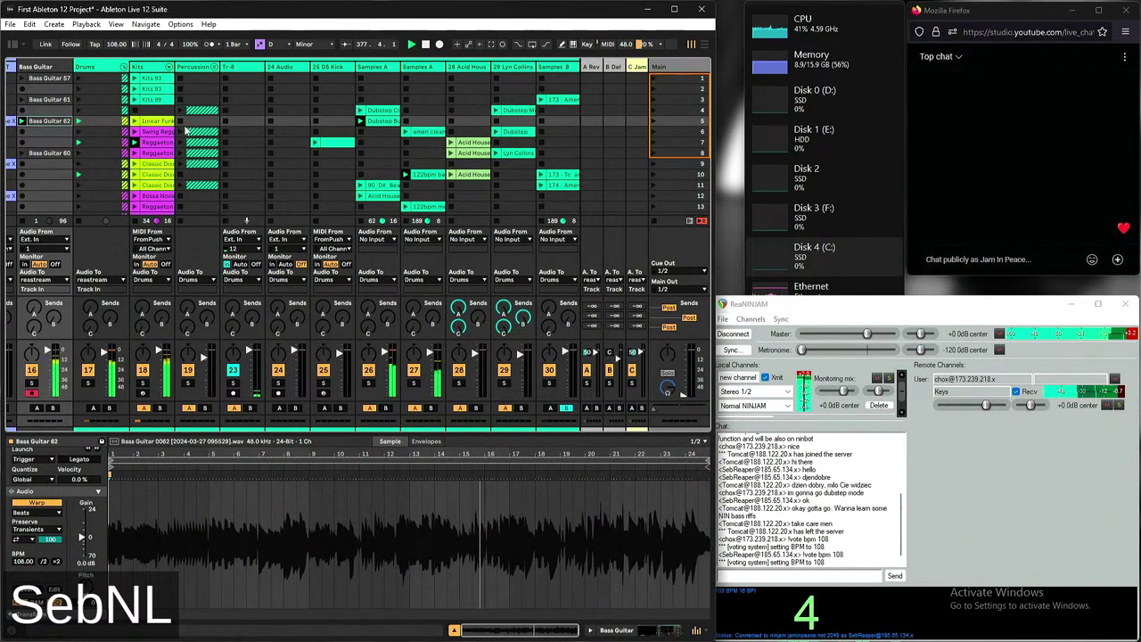
{"action": "scroll", "coordinate": [472, 201], "scroll_direction": "left", "scroll_amount": 8}
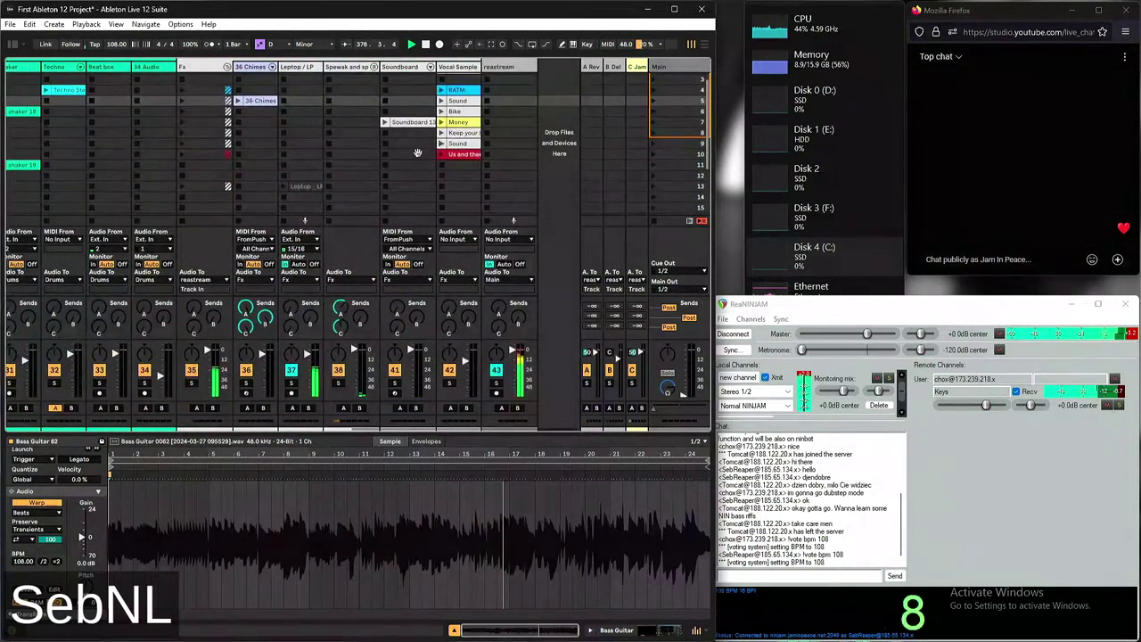
{"action": "scroll", "coordinate": [411, 196], "scroll_direction": "left", "scroll_amount": 5}
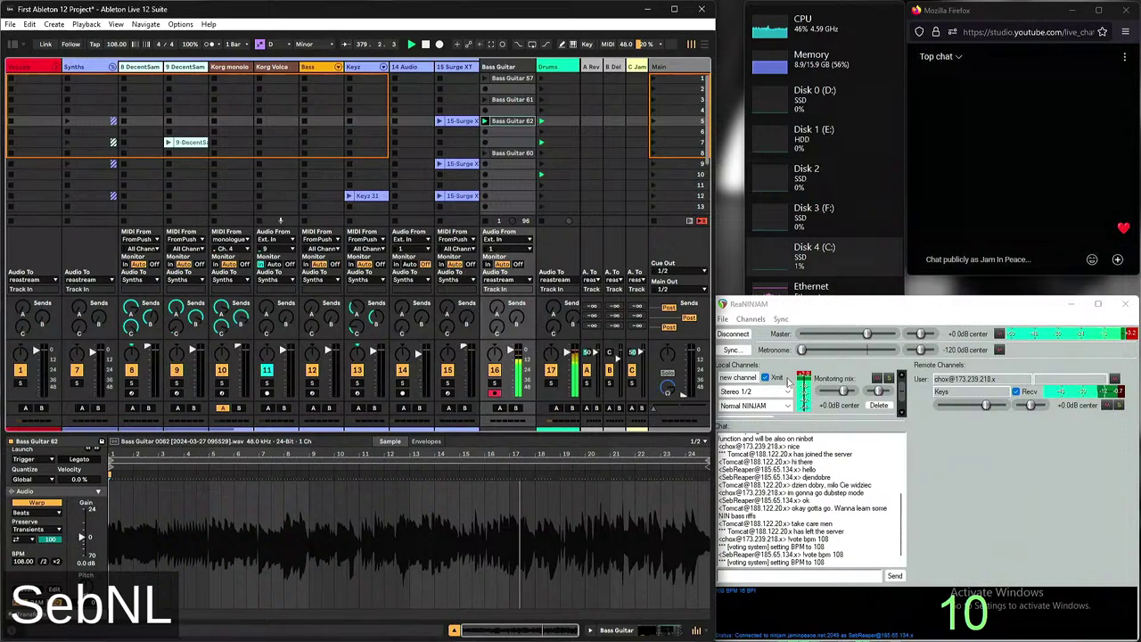
Send the ReaNINJAM chat message "aaah your bass synth still rollin"
{"action": "left_click", "coordinate": [800, 575]}
{"action": "type", "text": "aaah "}
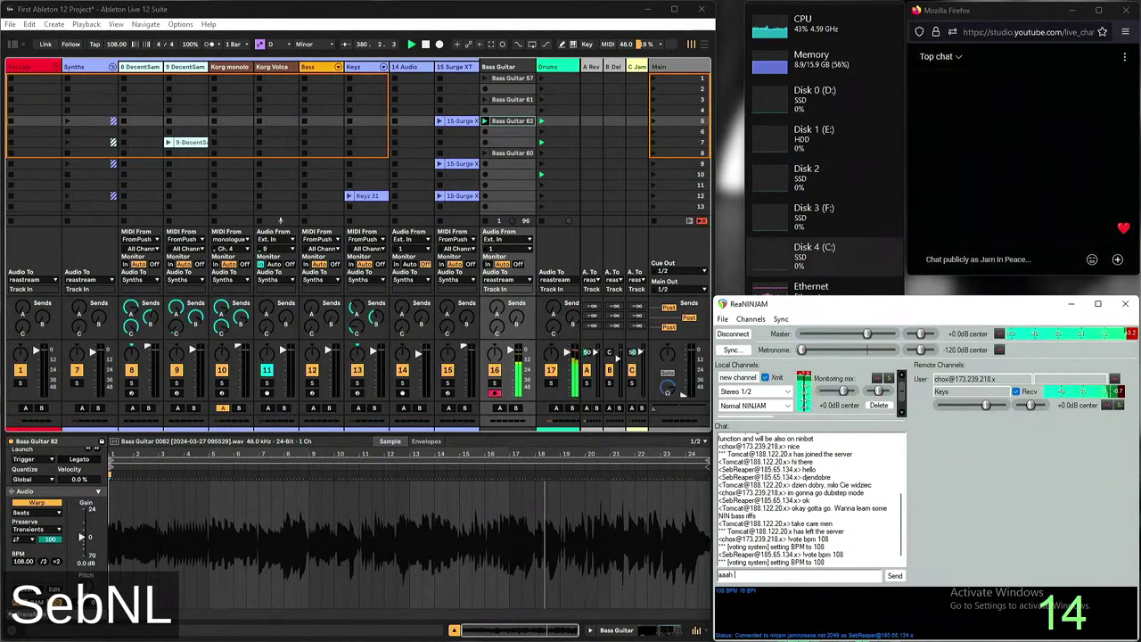
{"action": "type", "text": "your bass synt"}
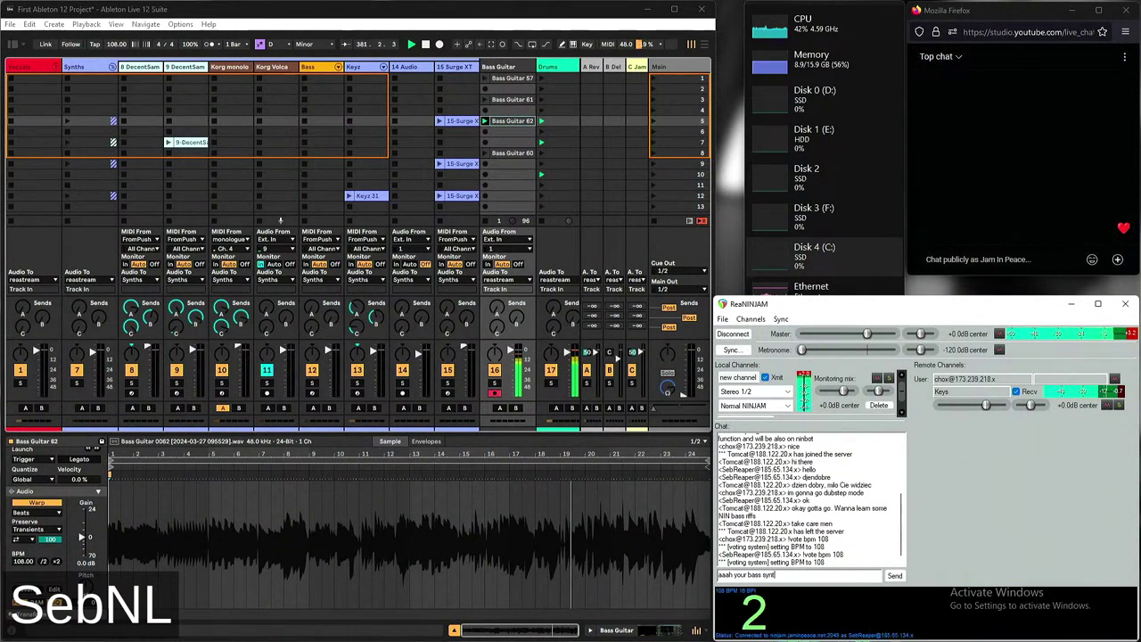
{"action": "type", "text": "h still "}
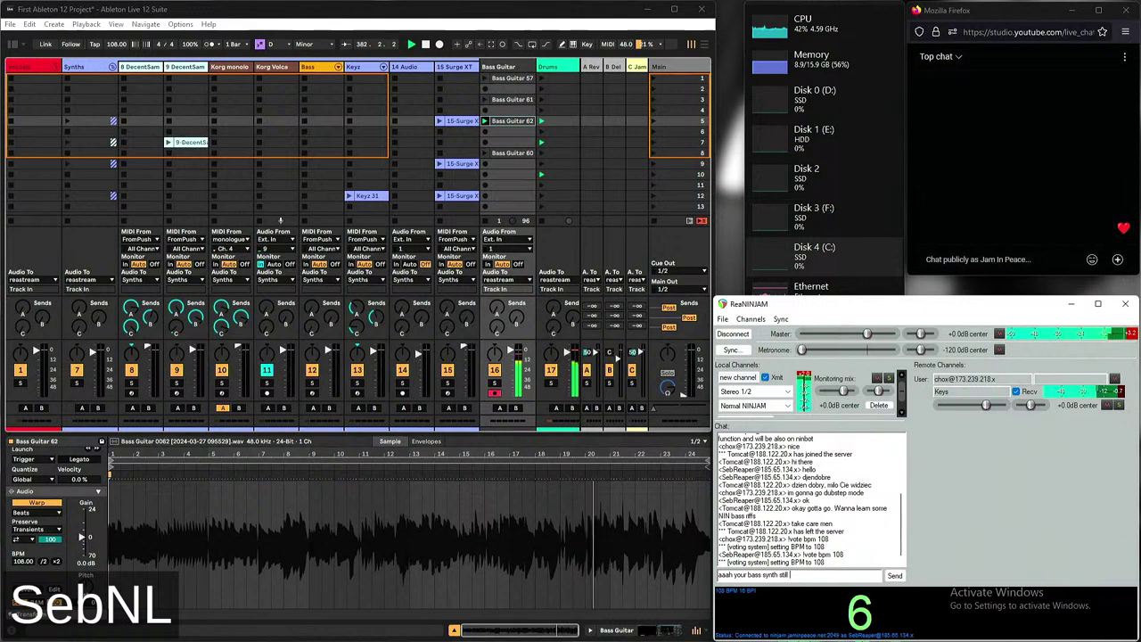
{"action": "type", "text": "rollin"}
{"action": "key", "text": "Return"}
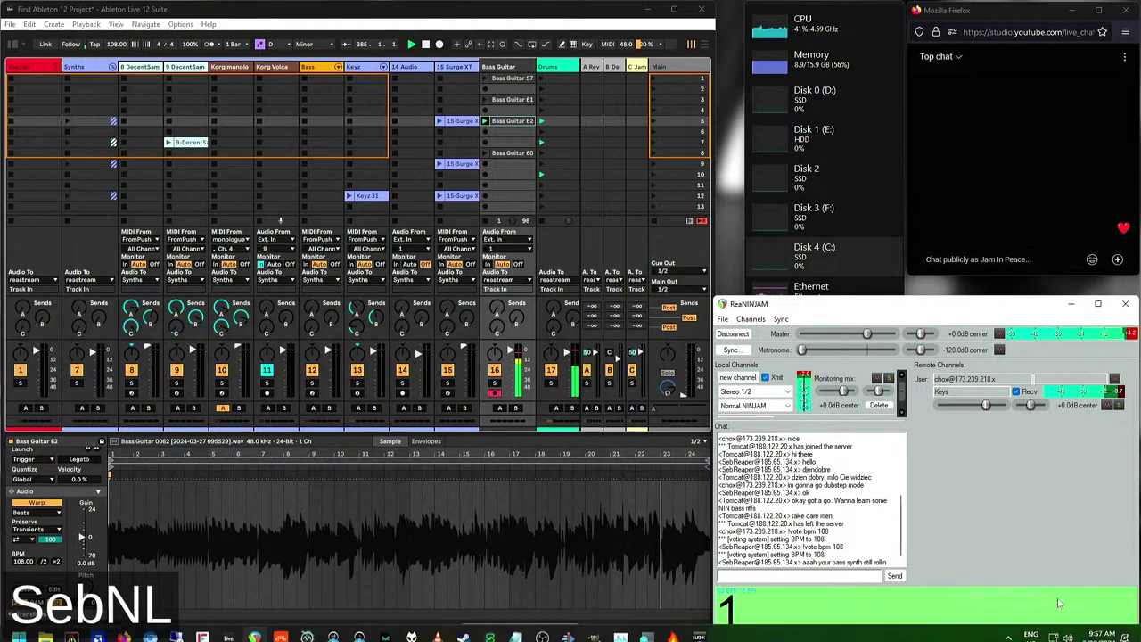
Solo the remote user's Keys channel in ReaNINJAM
{"action": "left_click", "coordinate": [1119, 406]}
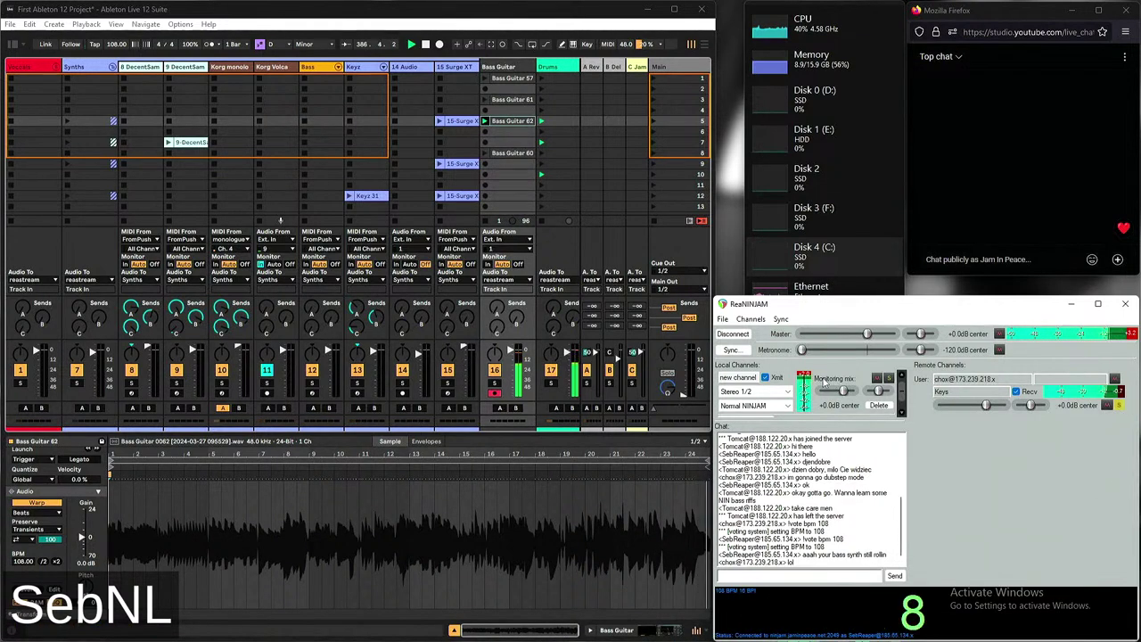
Turn off the solo on the remote user's Keys channel and disarm the Bass Guitar track for recording
{"action": "left_click", "coordinate": [1120, 405]}
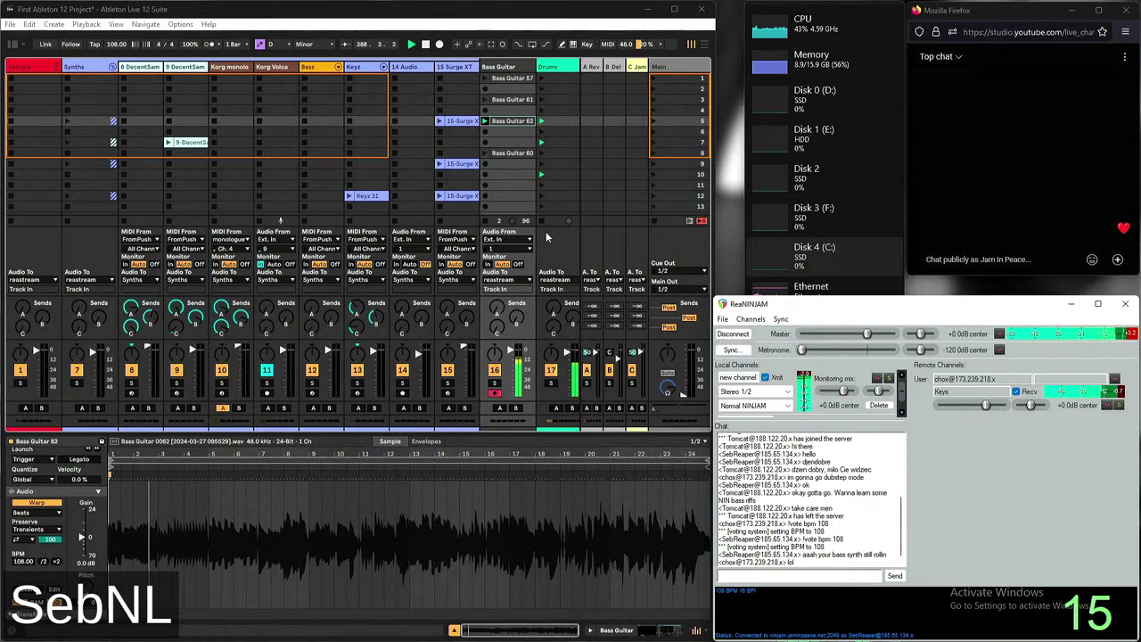
{"action": "left_click", "coordinate": [521, 185]}
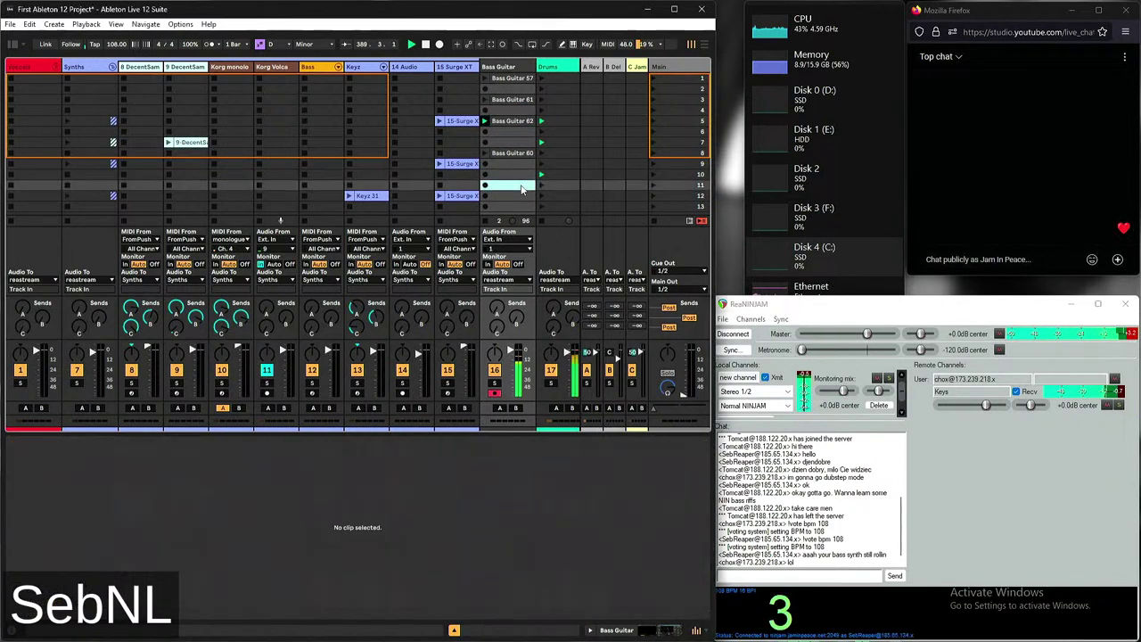
{"action": "scroll", "coordinate": [464, 295], "scroll_direction": "right", "scroll_amount": 2}
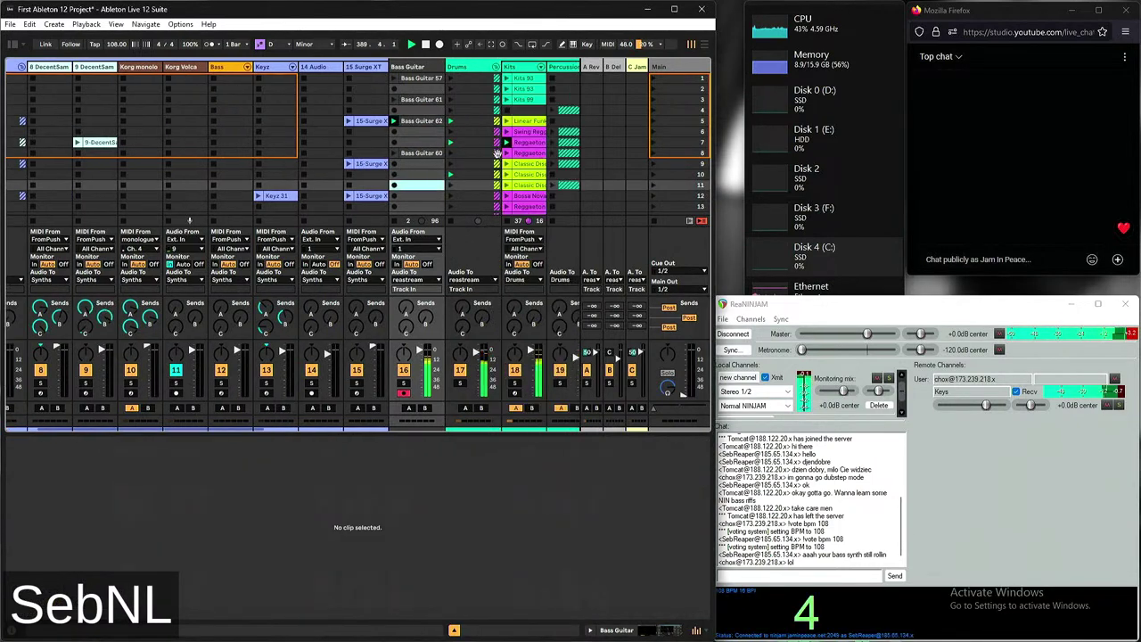
{"action": "left_click", "coordinate": [407, 394]}
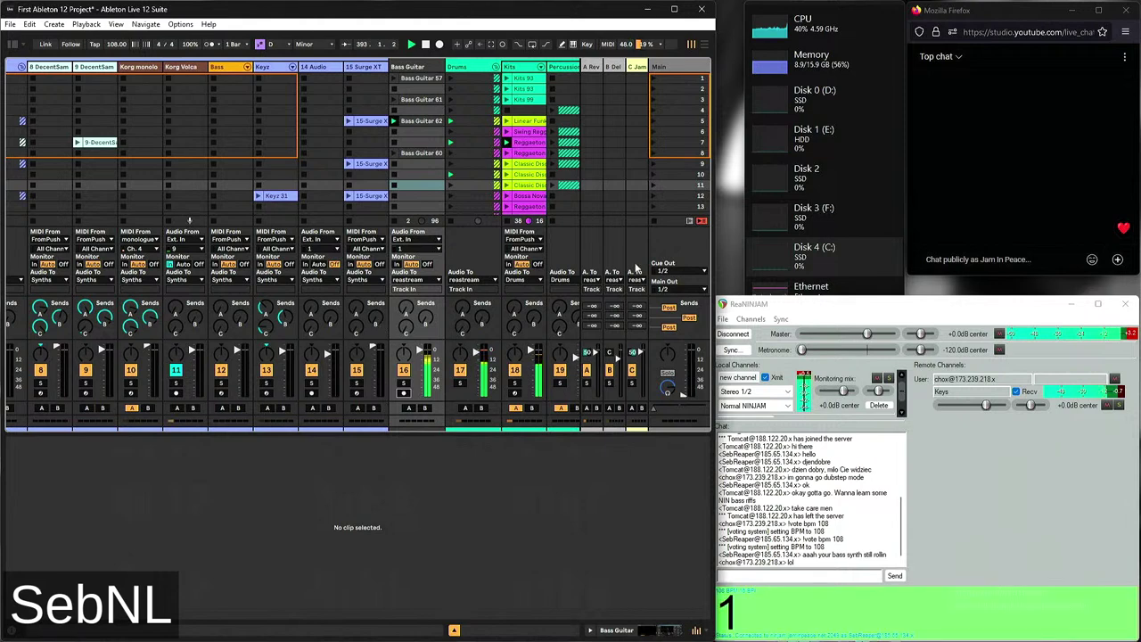
{"action": "left_click", "coordinate": [1121, 406]}
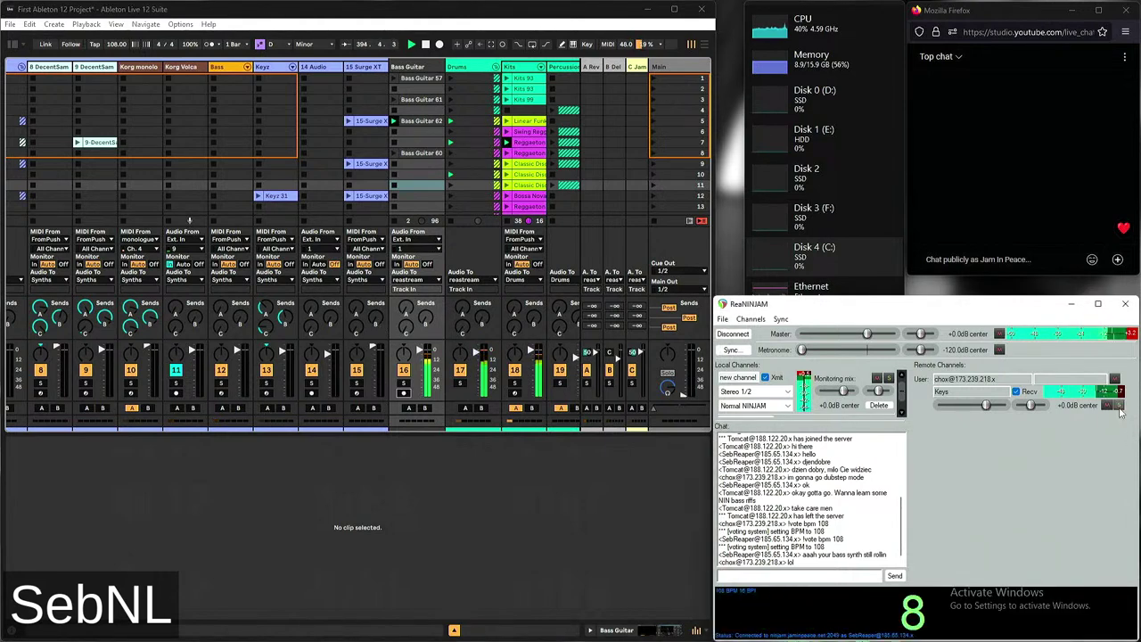
{"action": "left_click", "coordinate": [567, 524]}
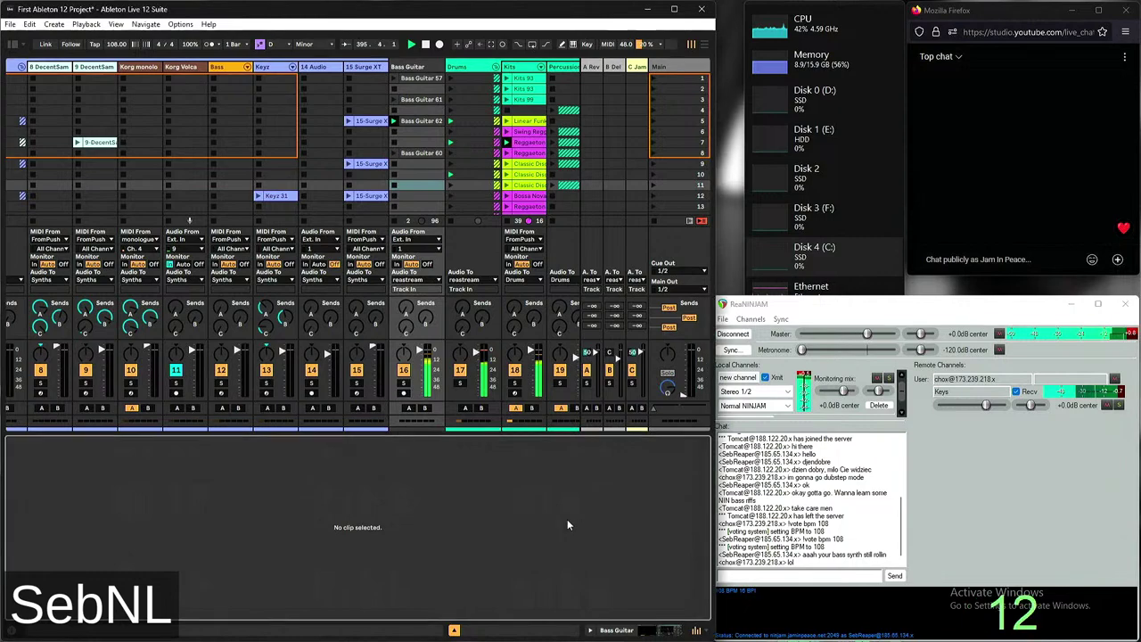
Delete the clips from the 15 Surge XT and Keyz tracks
{"action": "scroll", "coordinate": [404, 156], "scroll_direction": "left", "scroll_amount": 2}
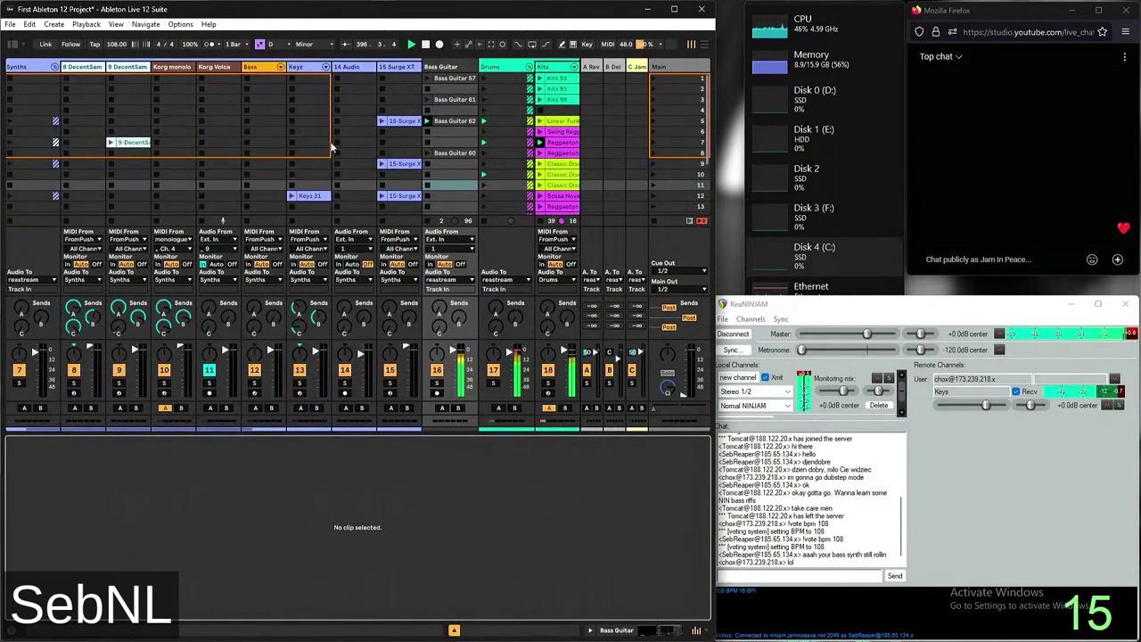
{"action": "scroll", "coordinate": [391, 101], "scroll_direction": "down", "scroll_amount": 2}
{"action": "left_click_drag", "start_coordinate": [392, 97], "coordinate": [314, 138]}
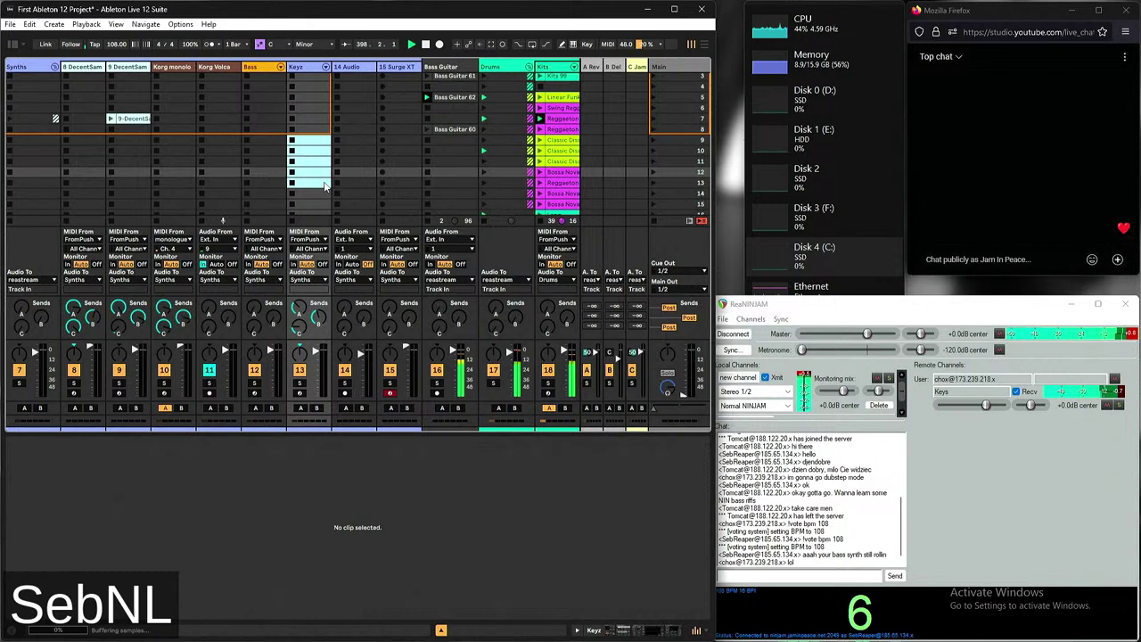
Display the device chain of the Bass Guitar track and that of the 15 Surge XT track
{"action": "left_click", "coordinate": [440, 67]}
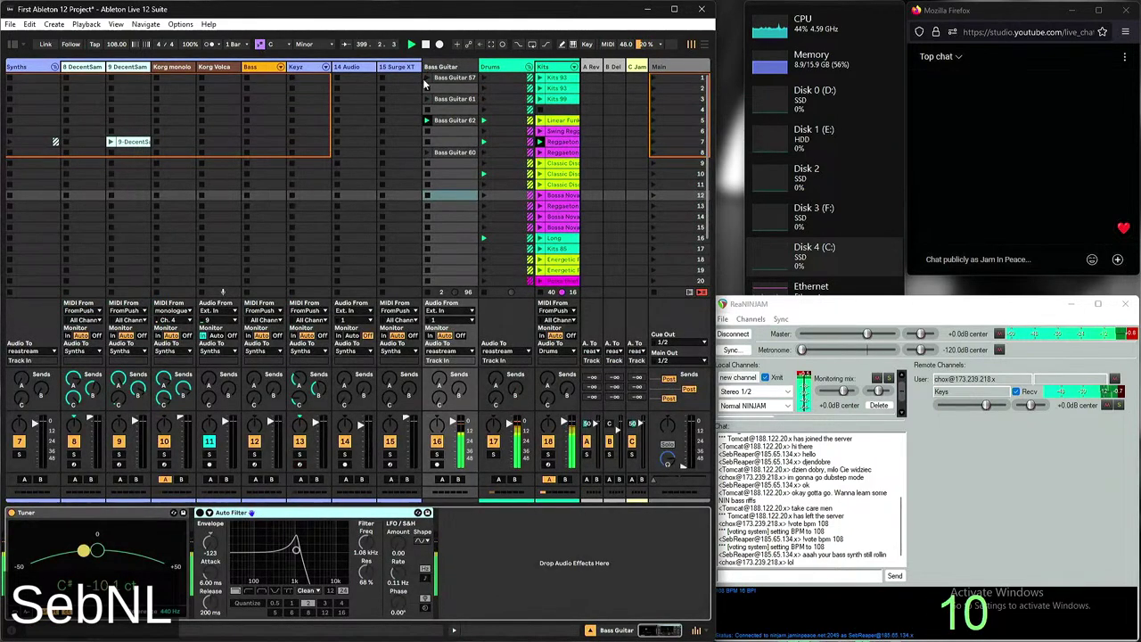
{"action": "left_click", "coordinate": [397, 68]}
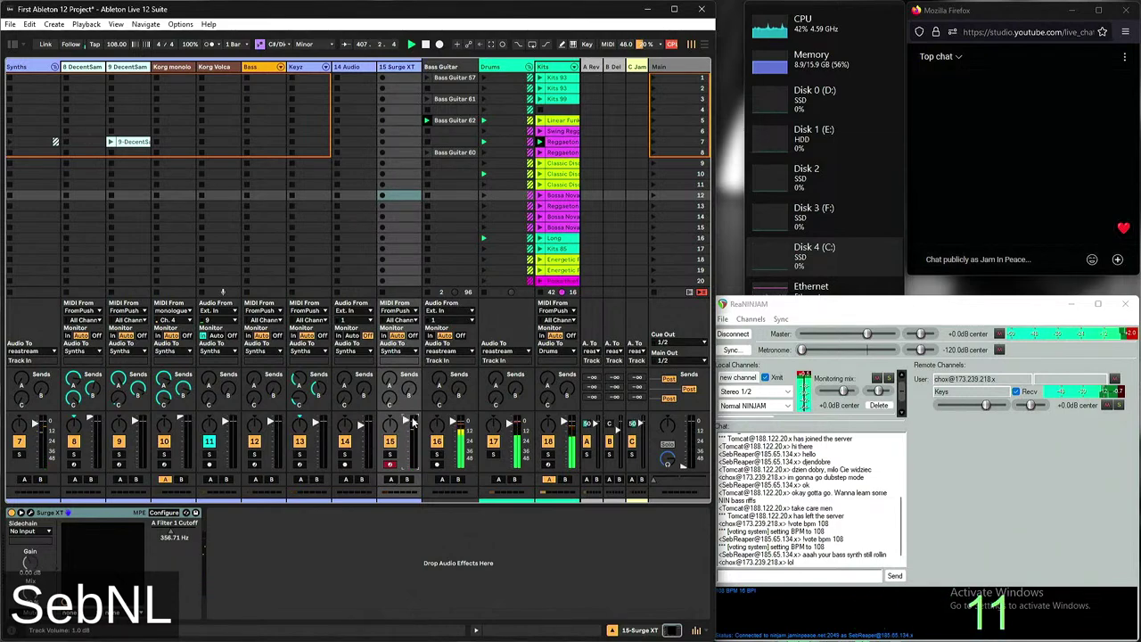
Launch the Kits 93 clips in scenes 1 and 2 of the Kits track and switch its chain selector to Factwerk Kit
{"action": "scroll", "coordinate": [381, 203], "scroll_direction": "right", "scroll_amount": 8}
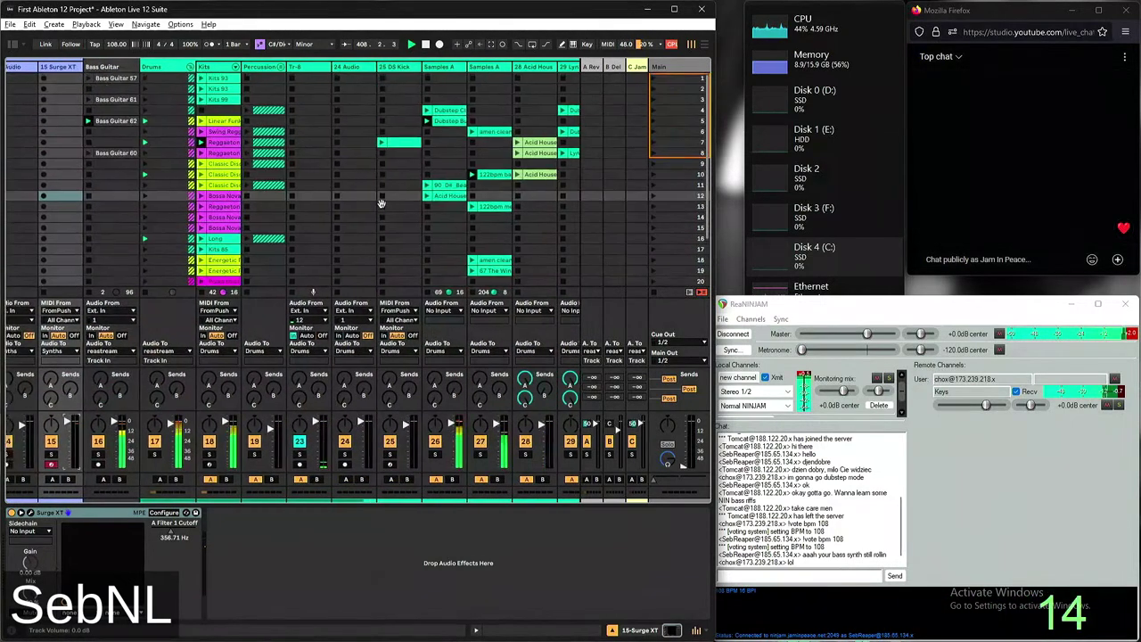
{"action": "scroll", "coordinate": [381, 203], "scroll_direction": "left", "scroll_amount": 1}
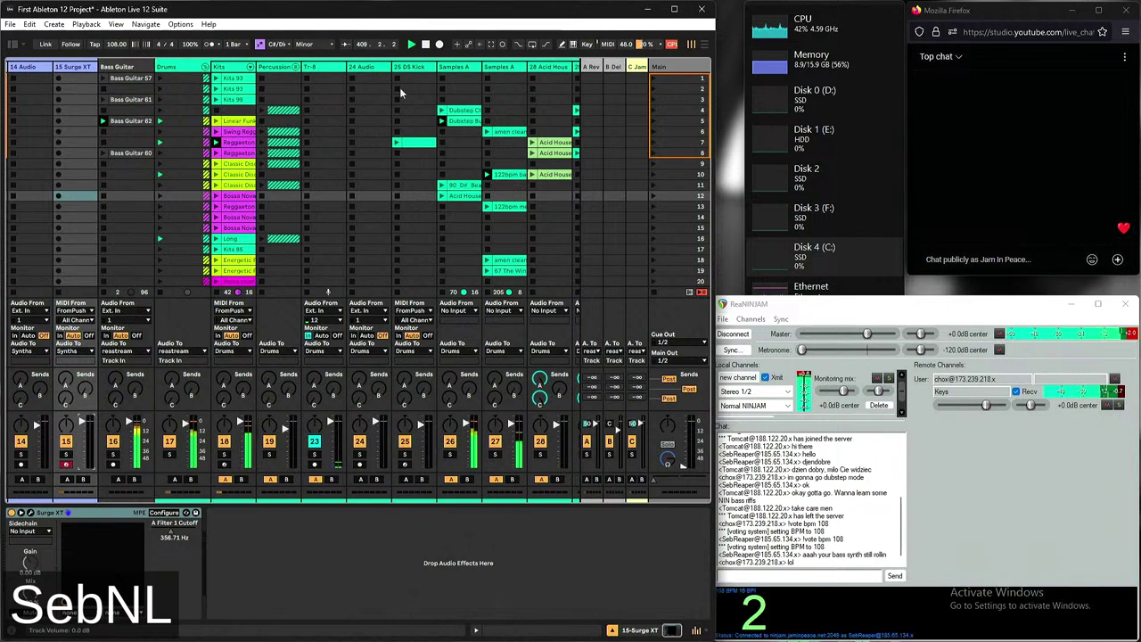
{"action": "left_click", "coordinate": [233, 83]}
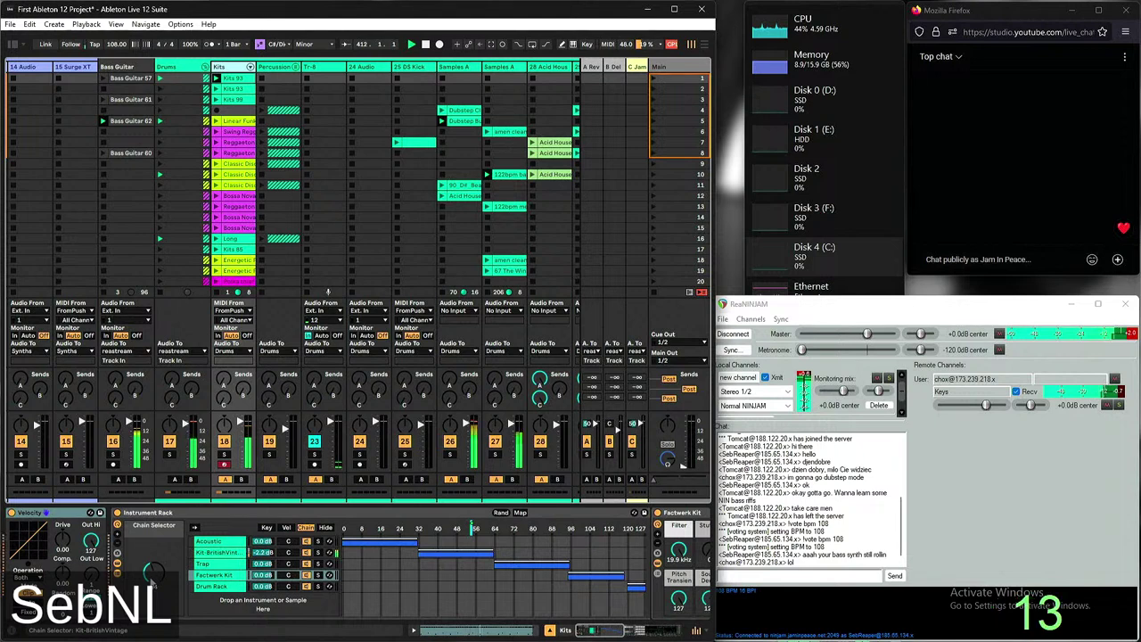
{"action": "left_click", "coordinate": [158, 238]}
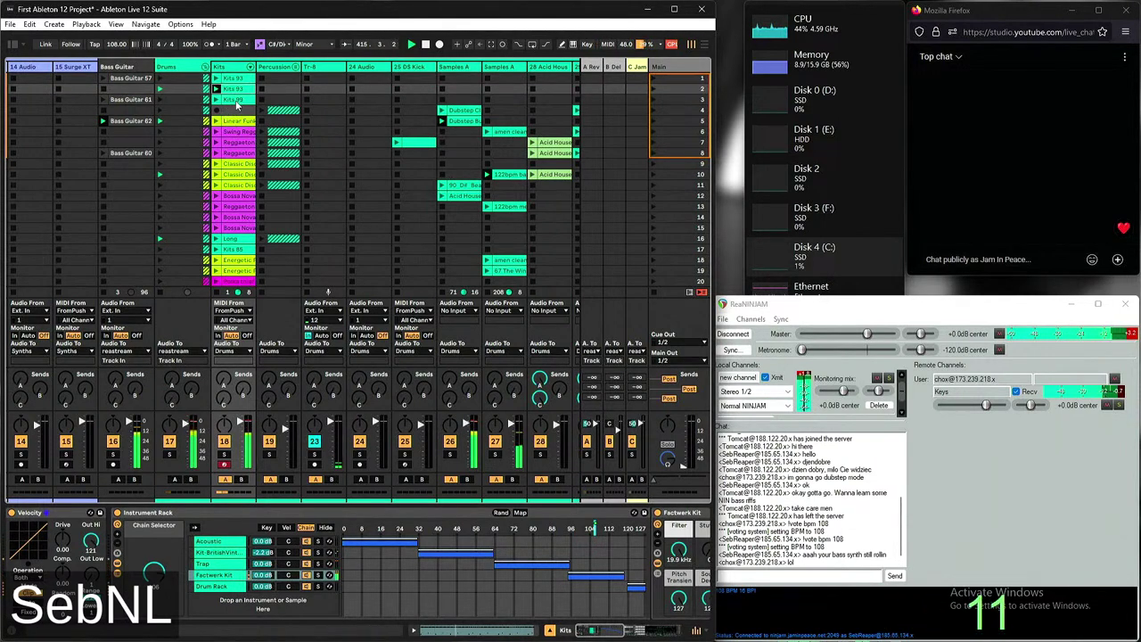
Open the Kits 99 clip in scene 3 and collapse the Drums group
{"action": "left_click", "coordinate": [234, 100]}
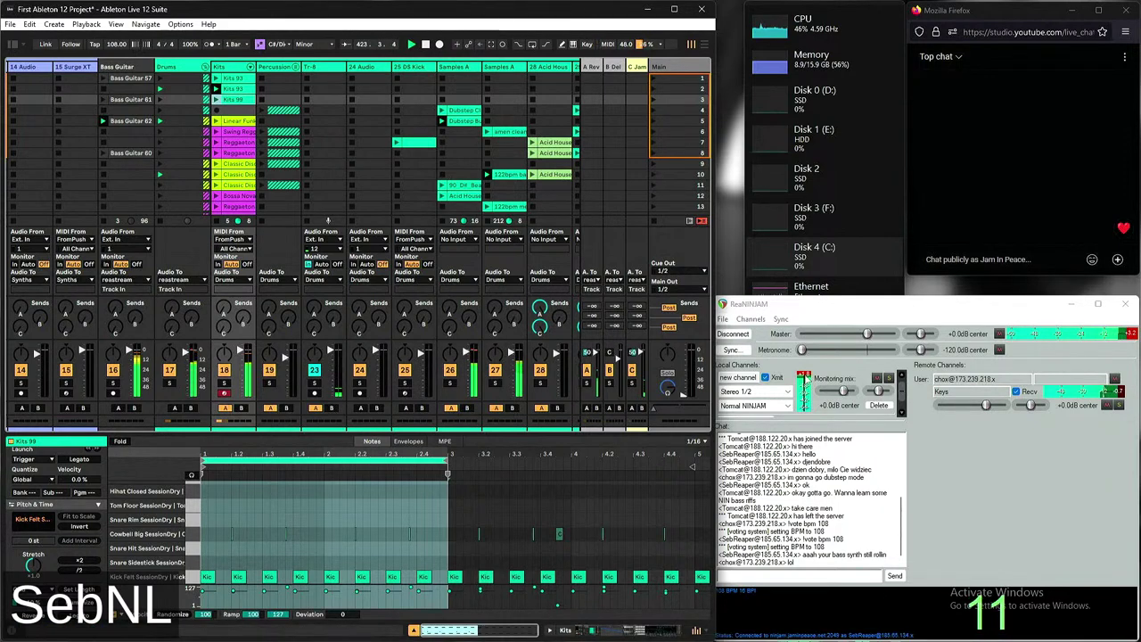
{"action": "left_click", "coordinate": [225, 97]}
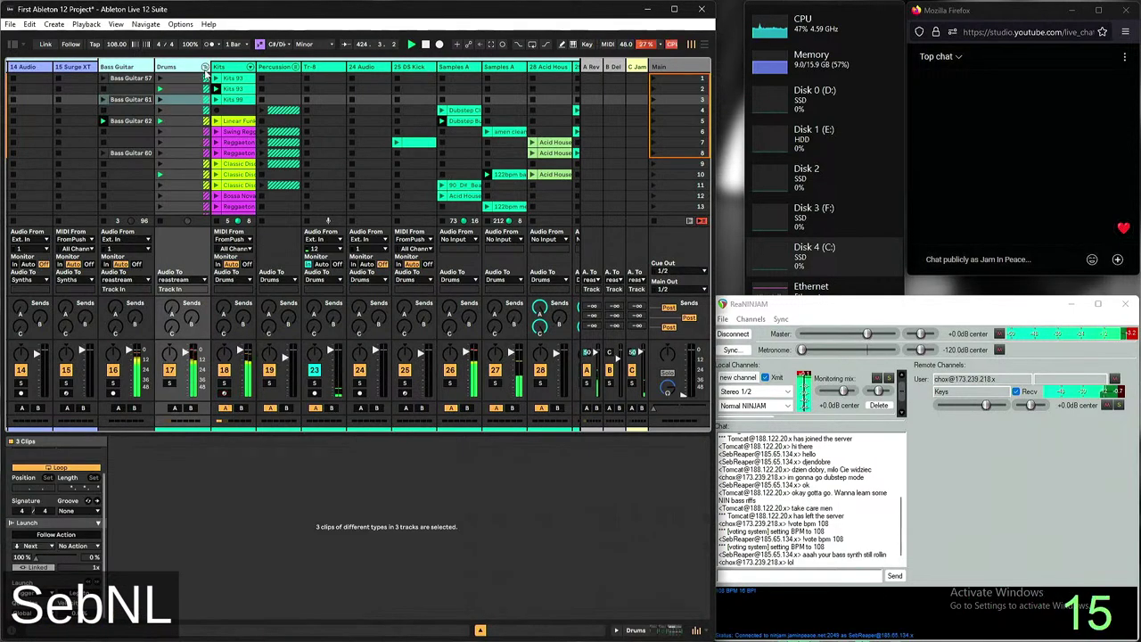
{"action": "left_click", "coordinate": [214, 67]}
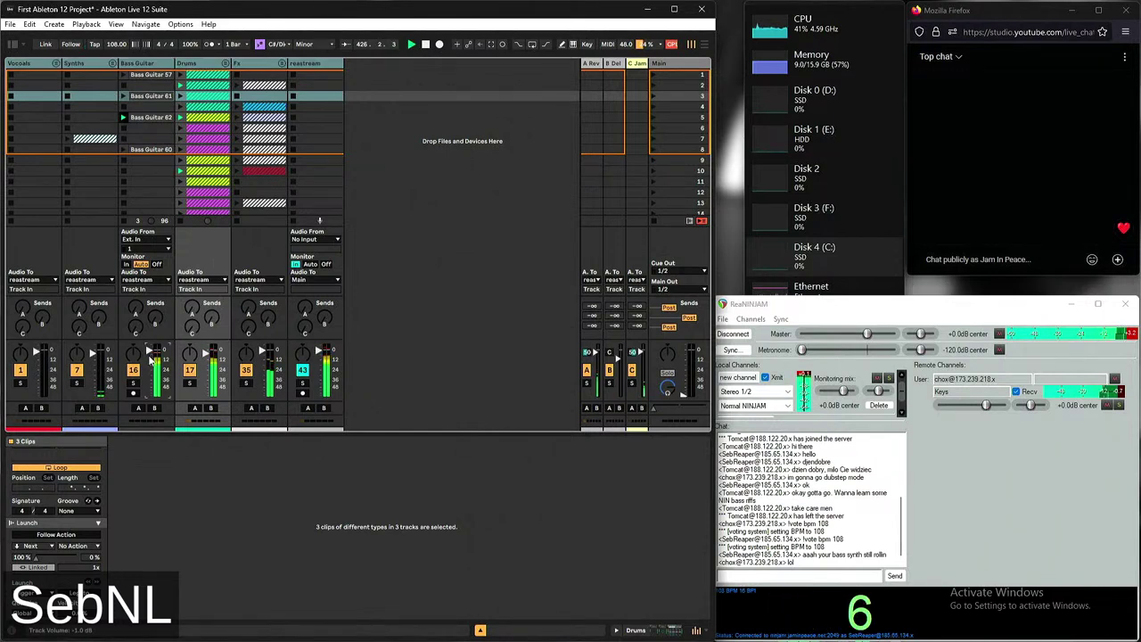
Select the tracks from Vocals through Fx together in scene 3 and lower their volumes slightly
{"action": "left_click", "coordinate": [240, 64]}
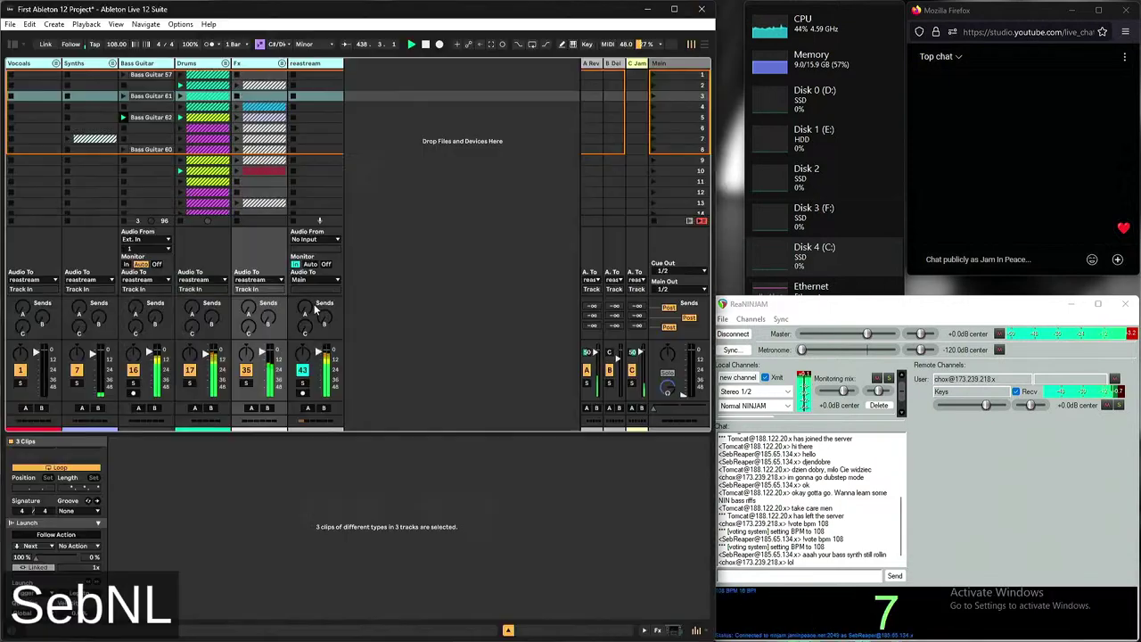
{"action": "left_click", "coordinate": [319, 97]}
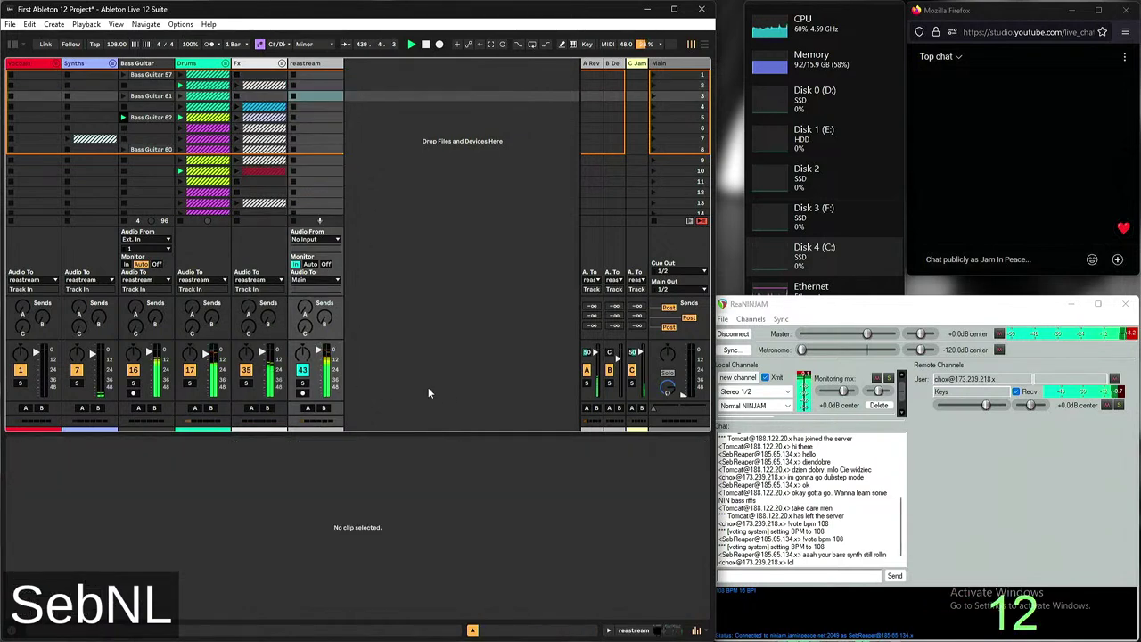
{"action": "left_click", "coordinate": [259, 62]}
{"action": "left_click_drag", "start_coordinate": [20, 95], "coordinate": [258, 97]}
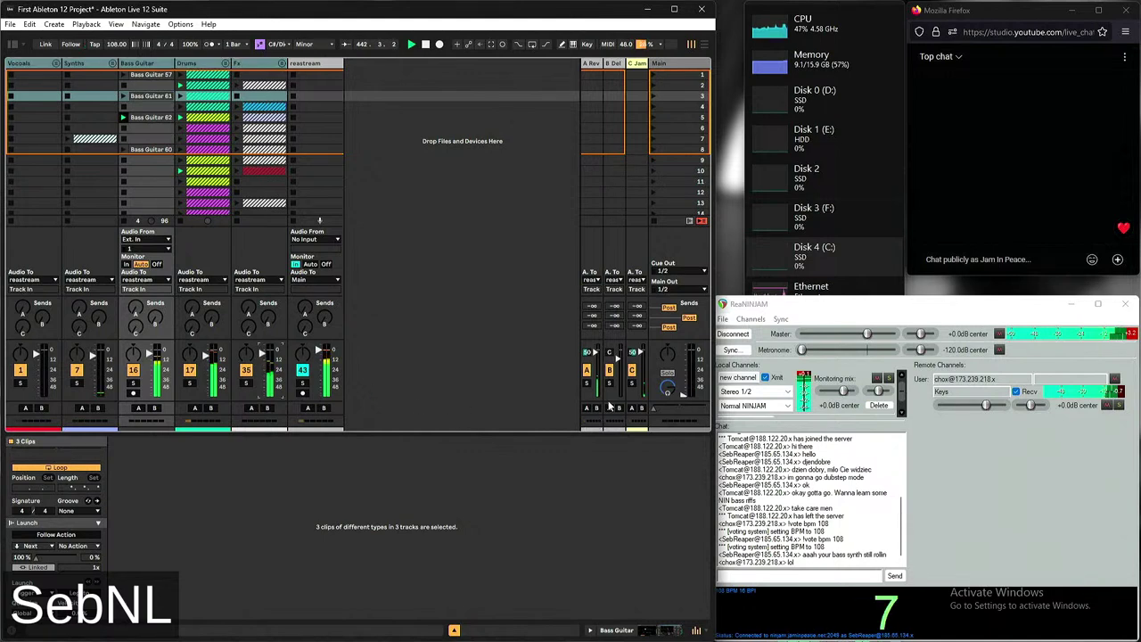
Reset ReaNINJAM's local and master peak meters and fine-tune the Drums group's volume against them
{"action": "left_click", "coordinate": [799, 375]}
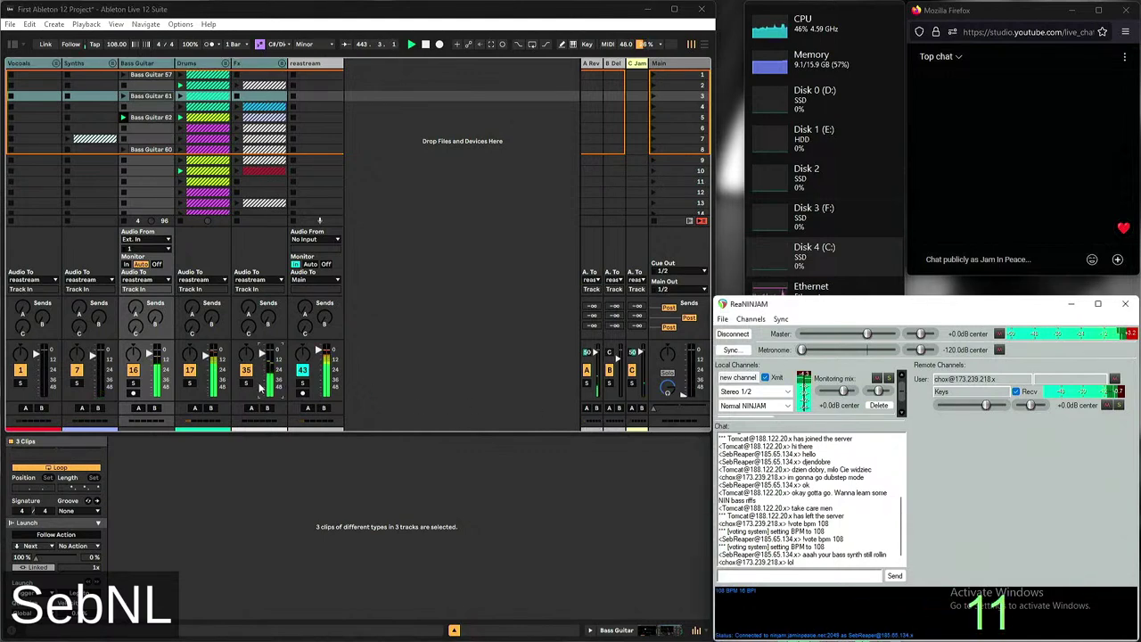
{"action": "left_click", "coordinate": [223, 370]}
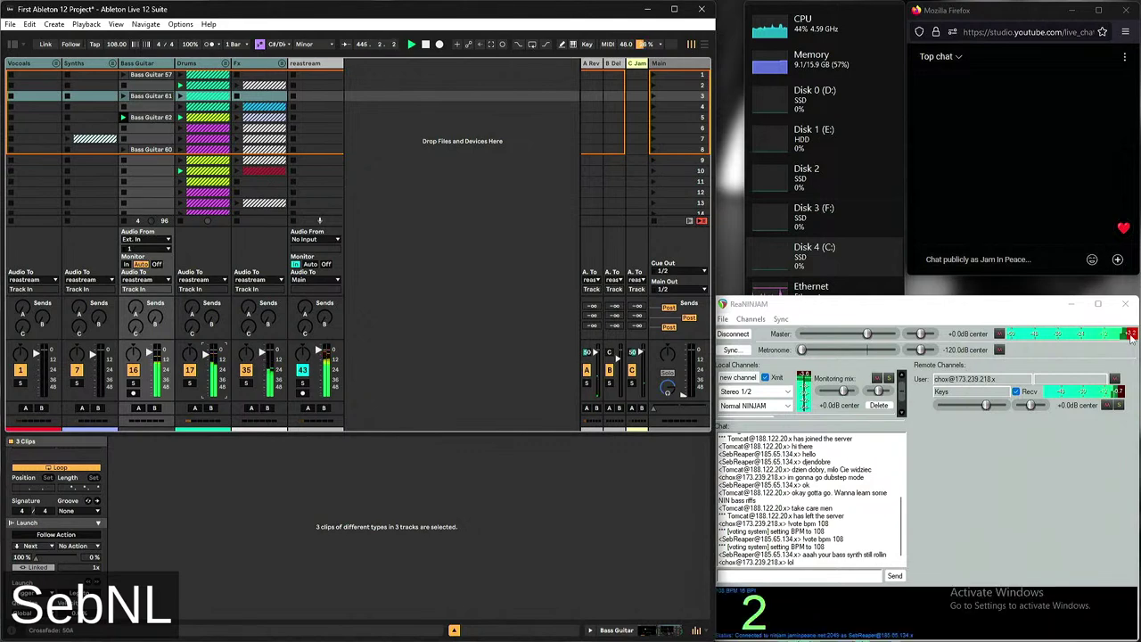
{"action": "left_click", "coordinate": [758, 392]}
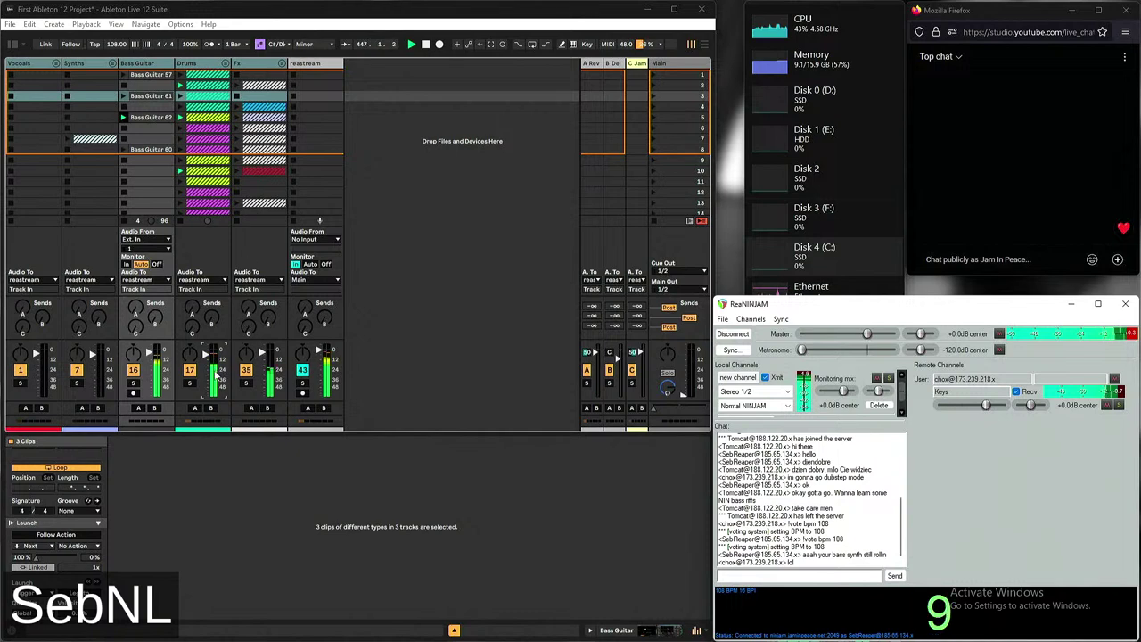
{"action": "left_click", "coordinate": [229, 368]}
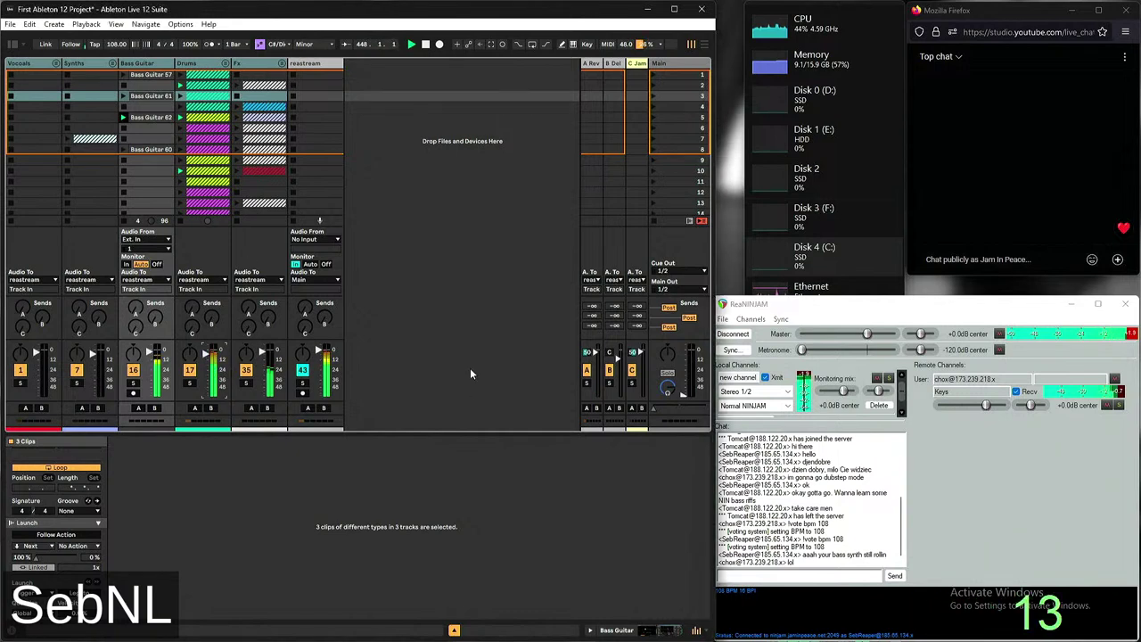
Lower the remote user's Keys channel to -4.0 dB and set the Bass Guitar track's volume to 0.0 dB
{"action": "left_click_drag", "start_coordinate": [985, 406], "coordinate": [981, 406]}
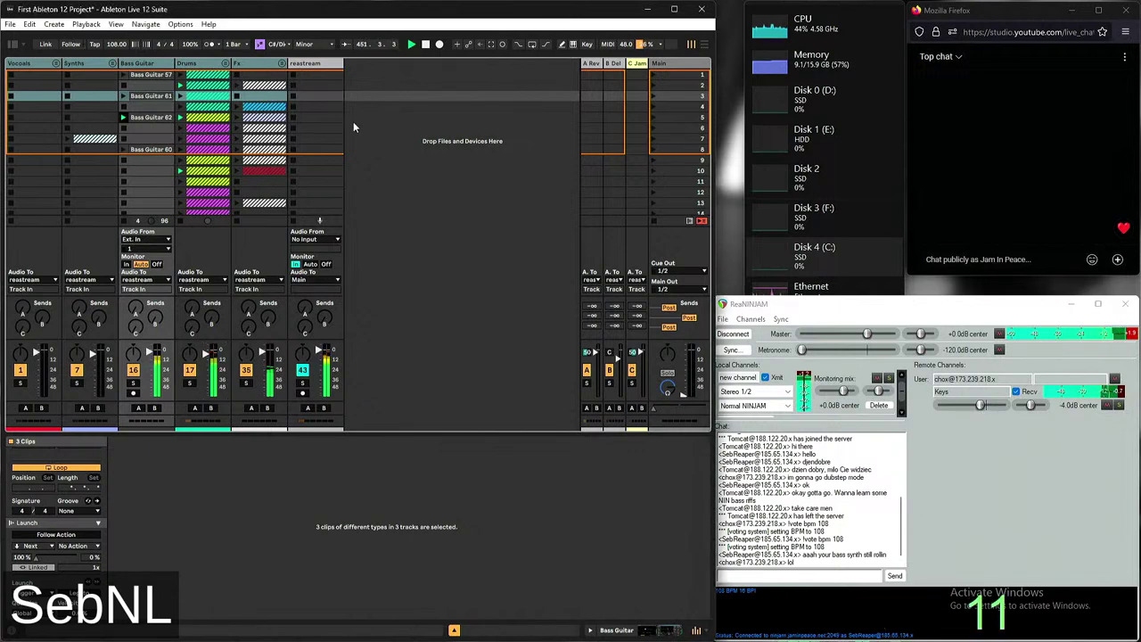
{"action": "left_click", "coordinate": [320, 118]}
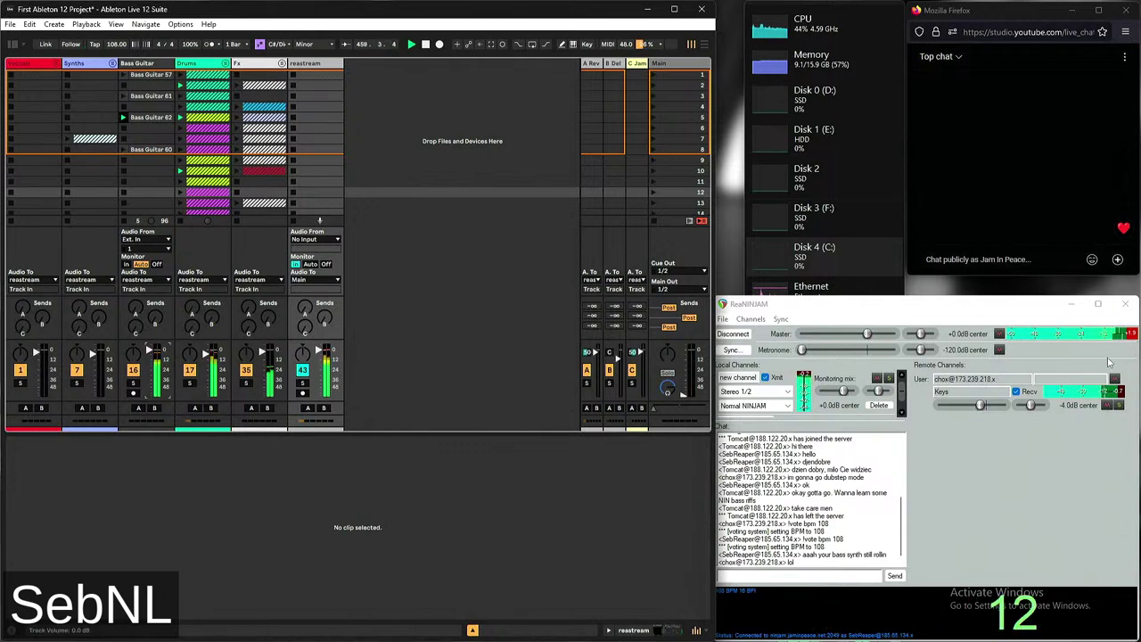
{"action": "left_click", "coordinate": [457, 185]}
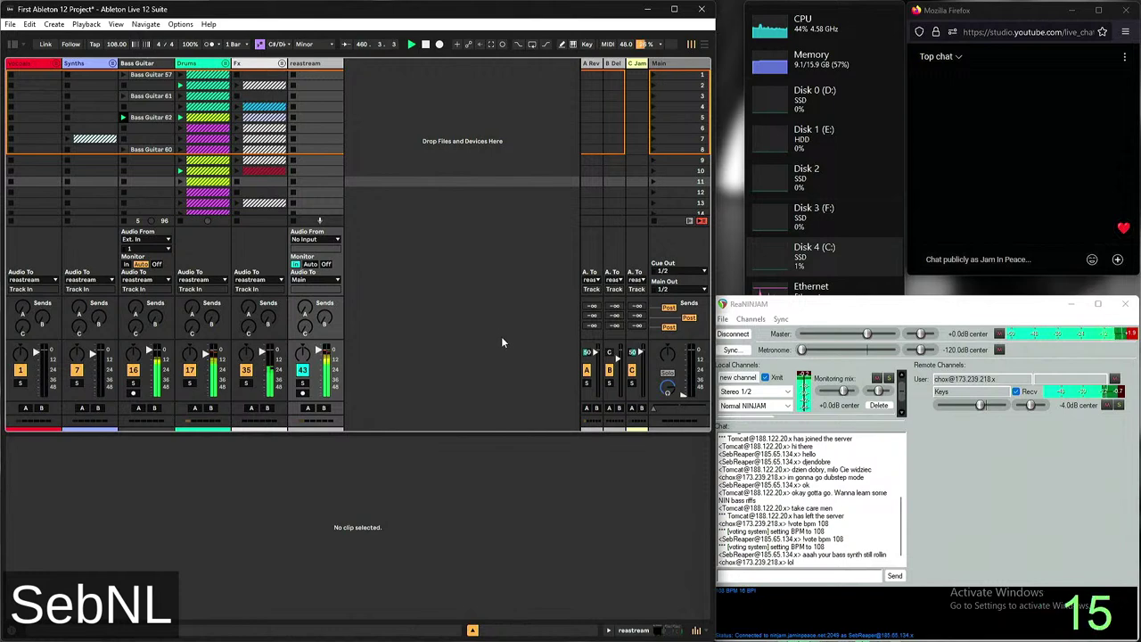
Check the live stream's status and analytics in YouTube Studio, and minimize the browser
{"action": "mouse_move", "coordinate": [347, 628]}
{"action": "mouse_move", "coordinate": [123, 628]}
{"action": "left_click", "coordinate": [89, 543]}
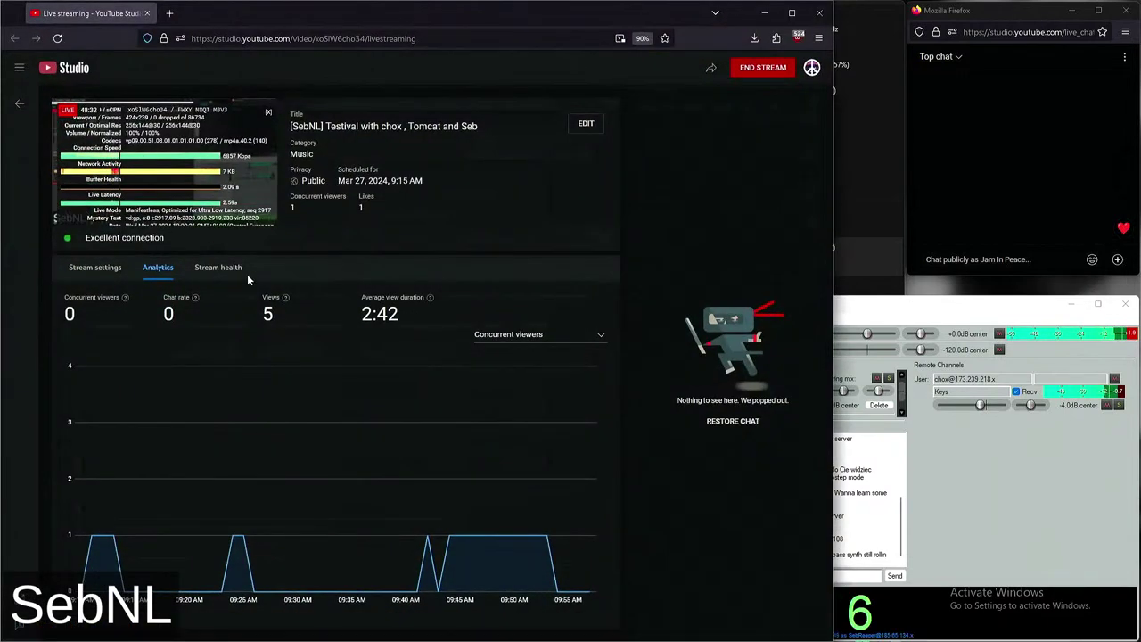
{"action": "left_click", "coordinate": [764, 12]}
Reset the peak indicators of ReaNINJAM's master and local channel meters and return to Ableton Live
{"action": "left_click", "coordinate": [1126, 335]}
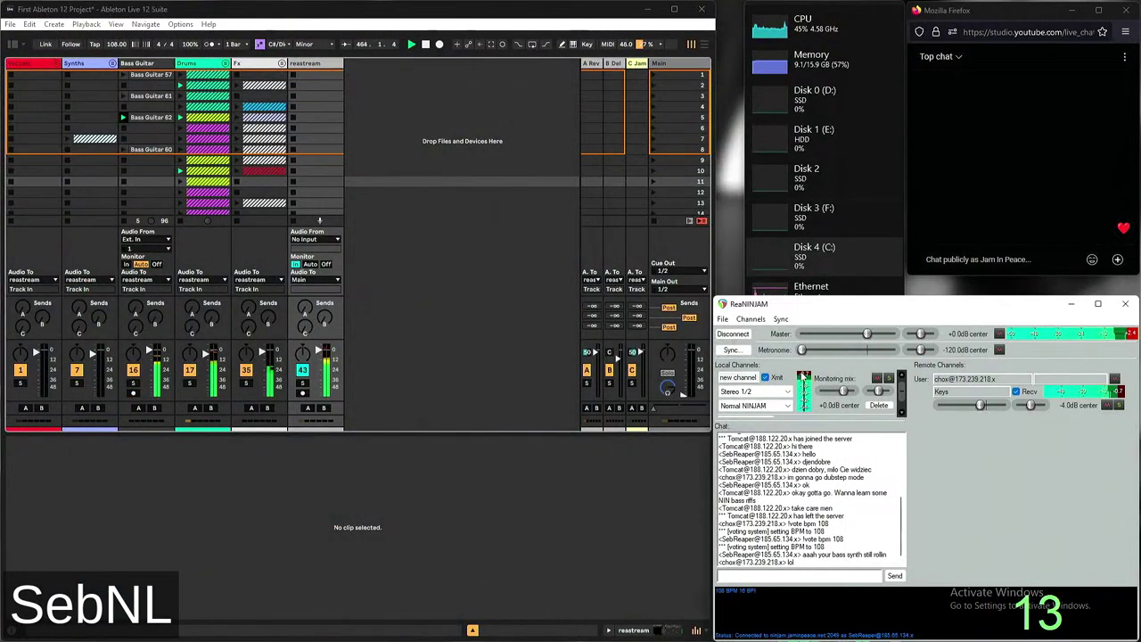
{"action": "left_click", "coordinate": [1126, 334]}
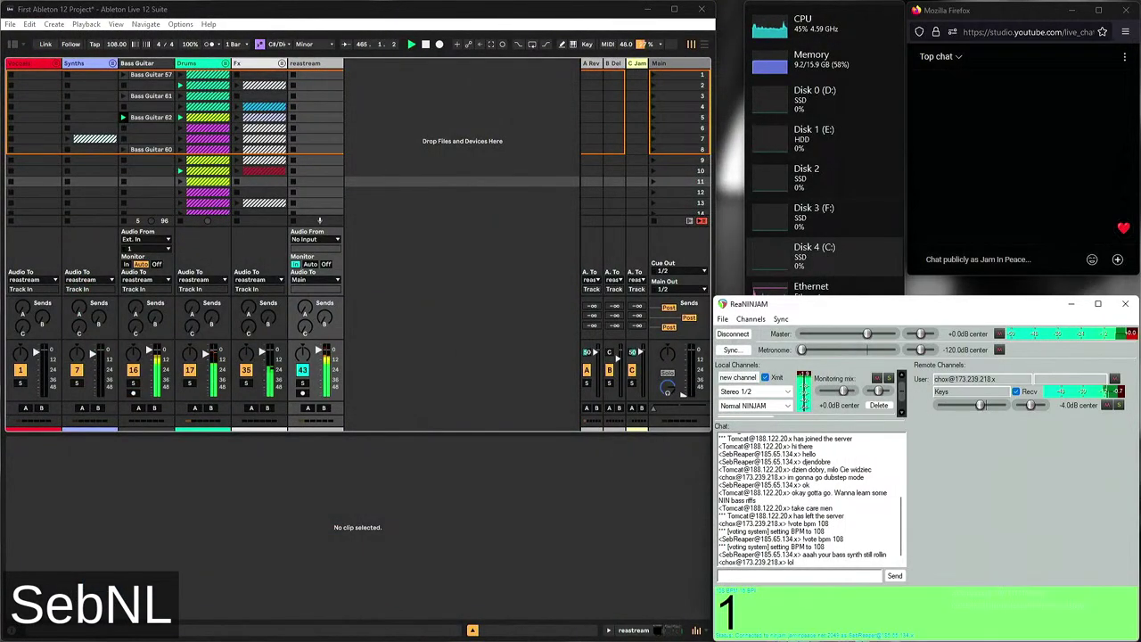
{"action": "left_click", "coordinate": [422, 335]}
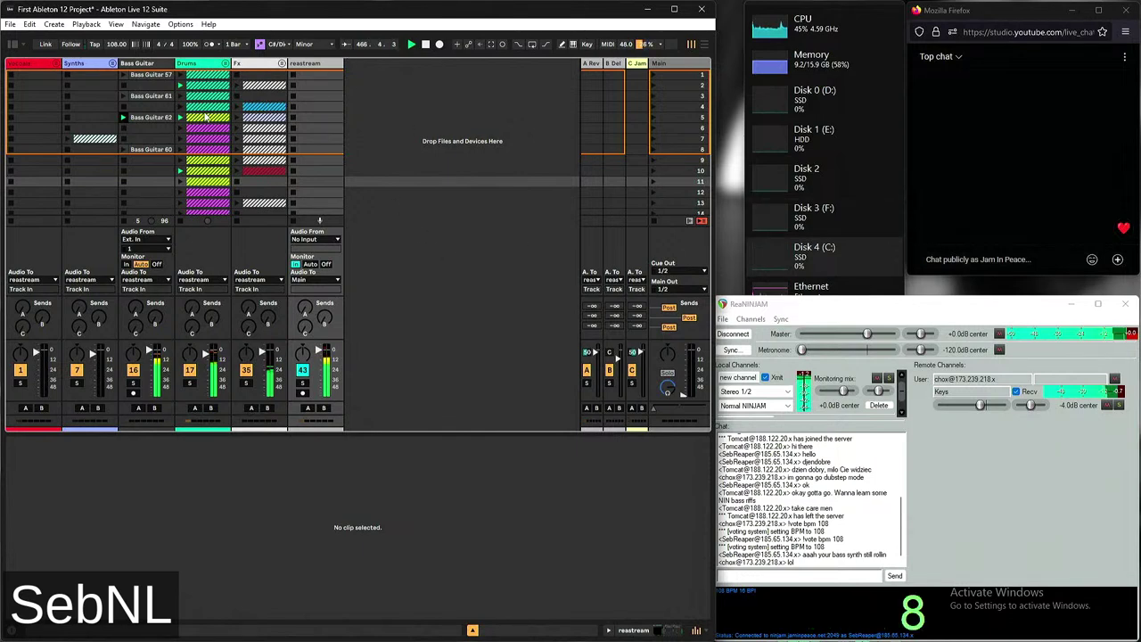
Expand the Drums group and launch the Kits 99 clip in scene 3 of the Kits track
{"action": "left_click", "coordinate": [225, 62]}
{"action": "left_click", "coordinate": [206, 117]}
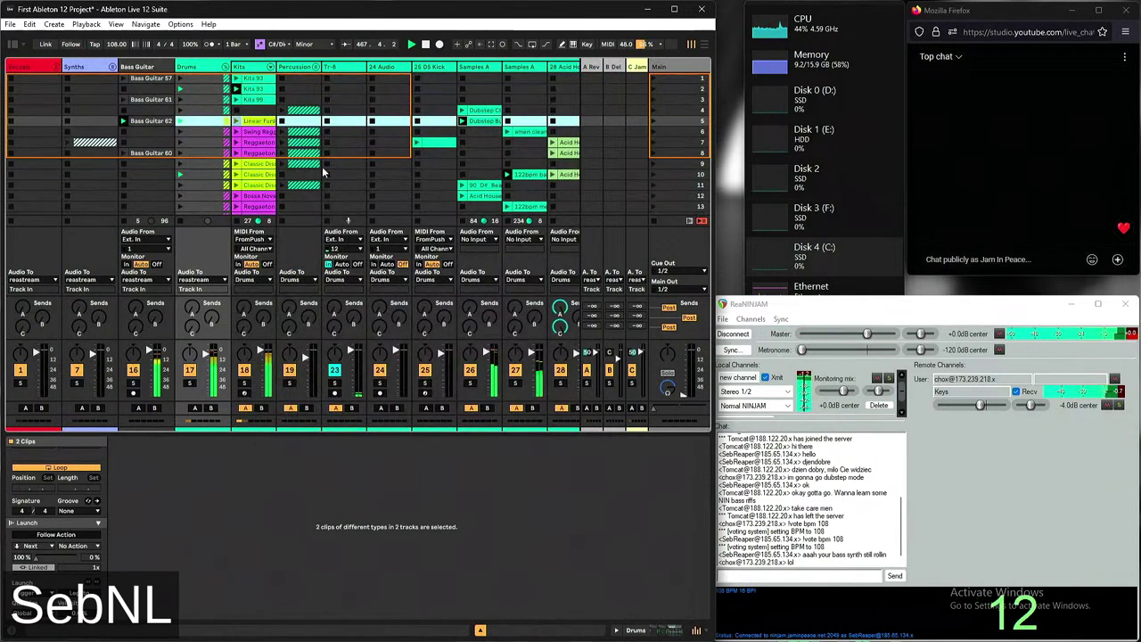
{"action": "left_click", "coordinate": [257, 101]}
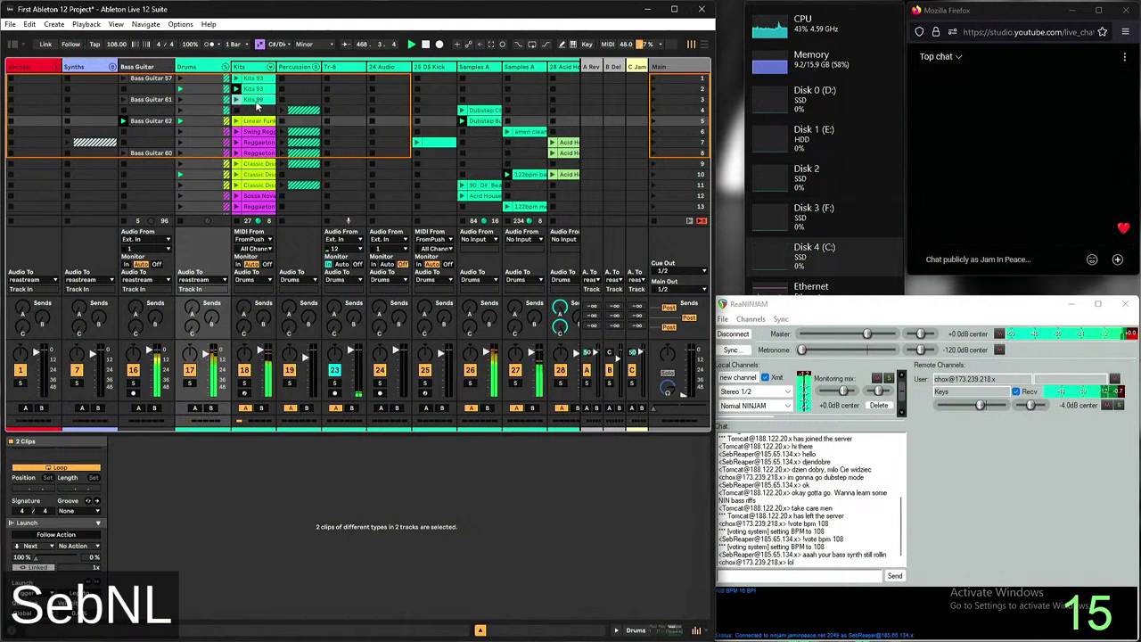
{"action": "left_click", "coordinate": [257, 104]}
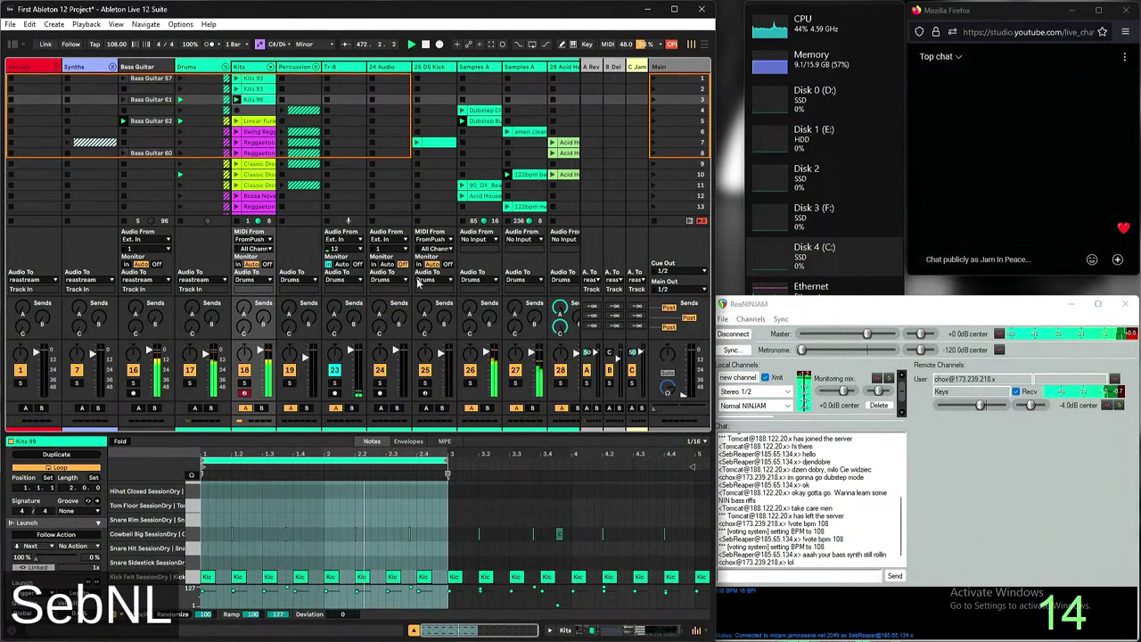
Show the device chain of the Bass Guitar track in place of its clip view
{"action": "left_click", "coordinate": [151, 120]}
{"action": "key", "text": "shift+Tab"}
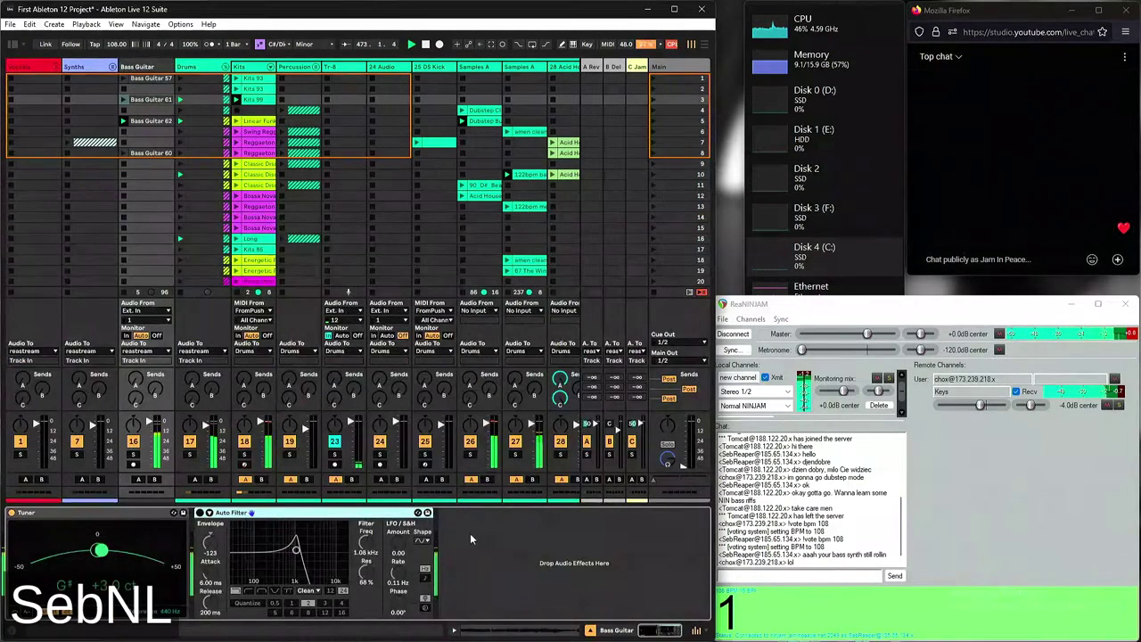
Find the Compressor in the device library and add it to the end of the Bass Guitar track's device chain
{"action": "key", "text": "ctrl+f"}
{"action": "type", "text": "com"}
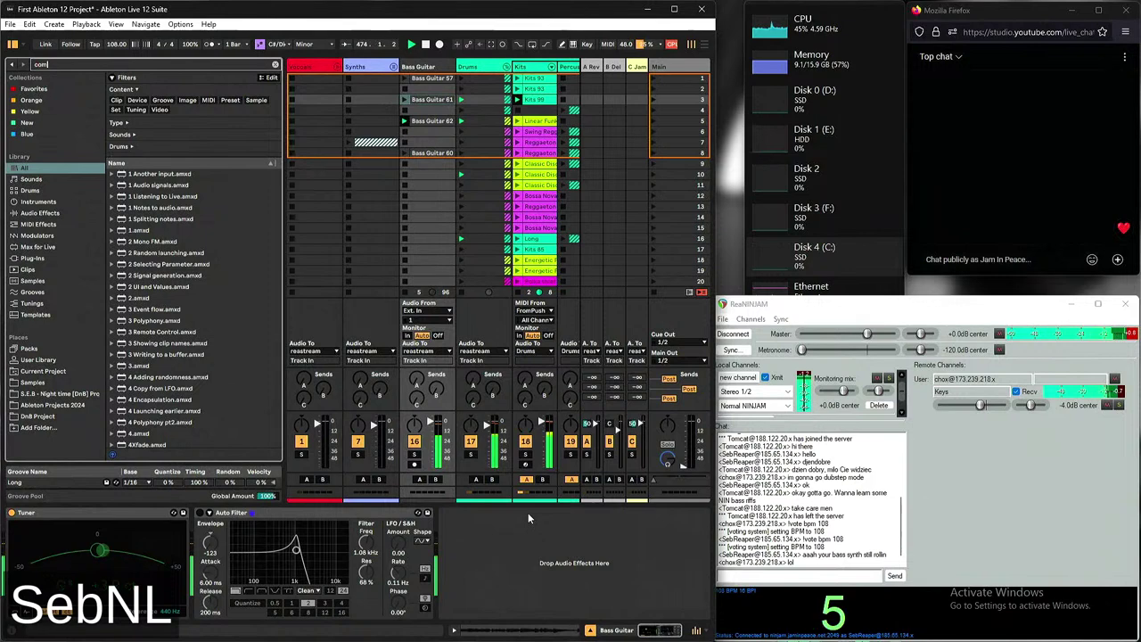
{"action": "type", "text": "p"}
{"action": "key", "text": "Down"}
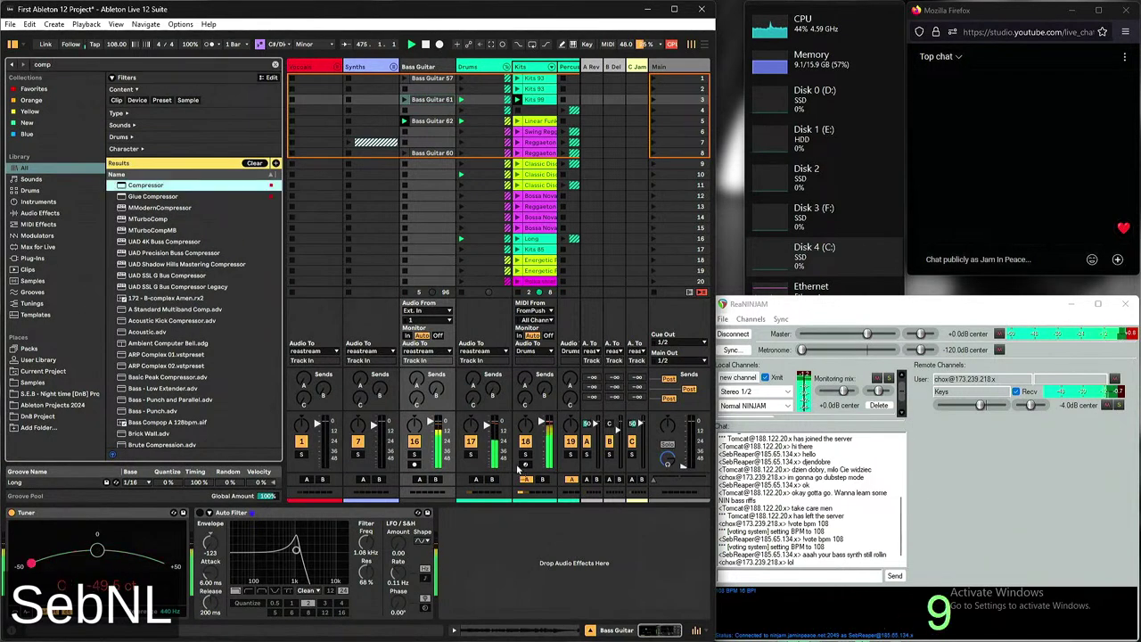
{"action": "key", "text": "Return"}
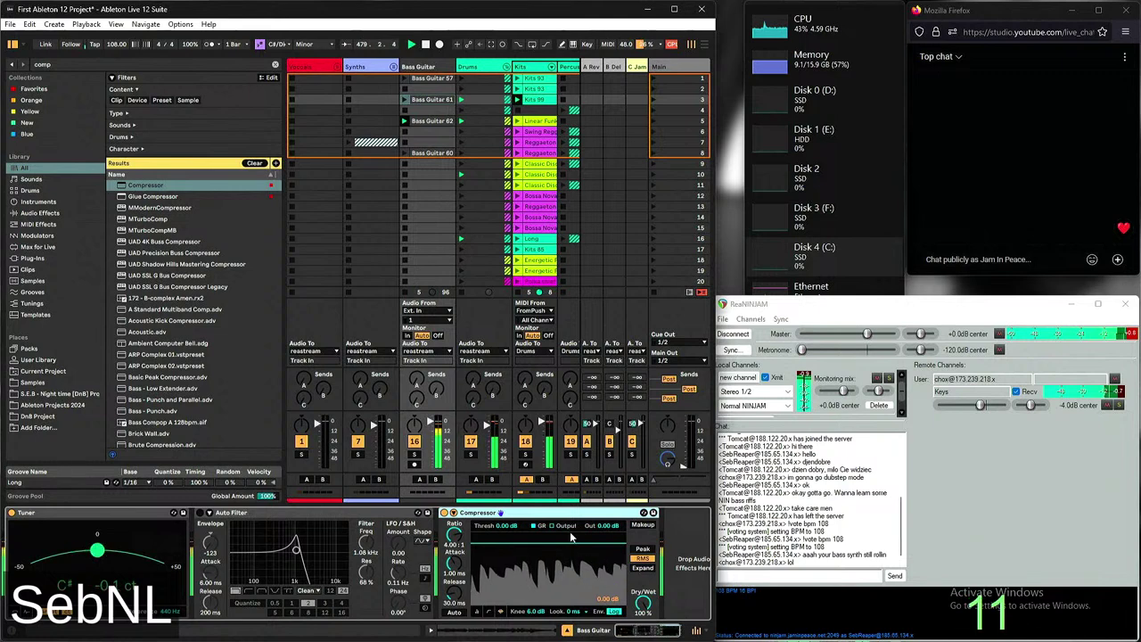
Sidechain the Bass Guitar's Compressor to Drums with a threshold of -17.1 dB, and hide the browser
{"action": "left_click", "coordinate": [454, 513]}
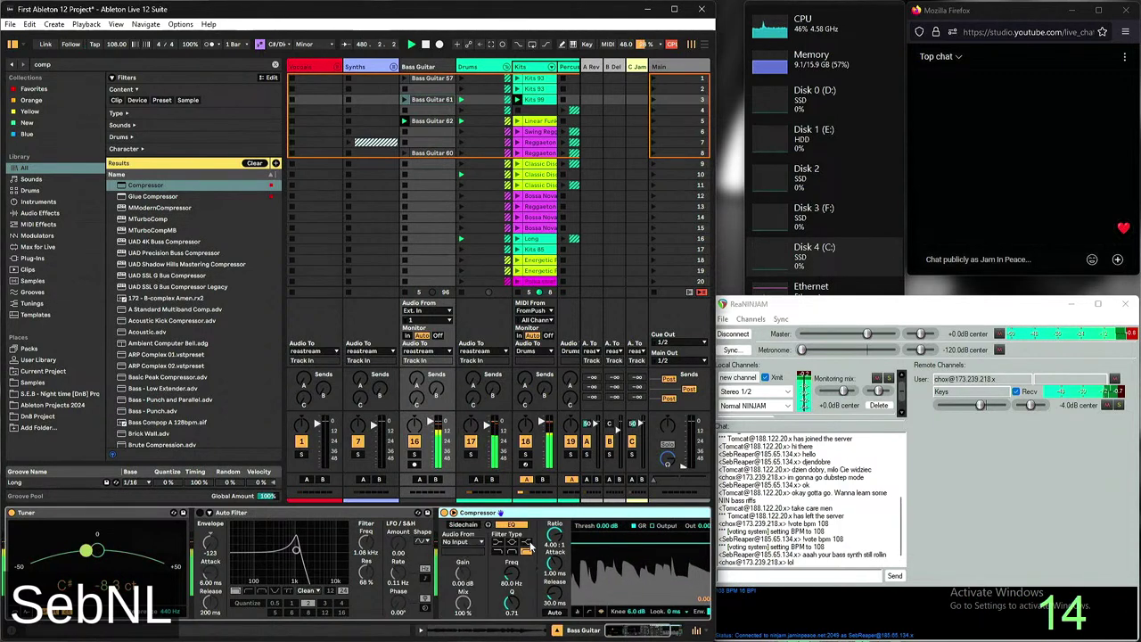
{"action": "left_click", "coordinate": [352, 541]}
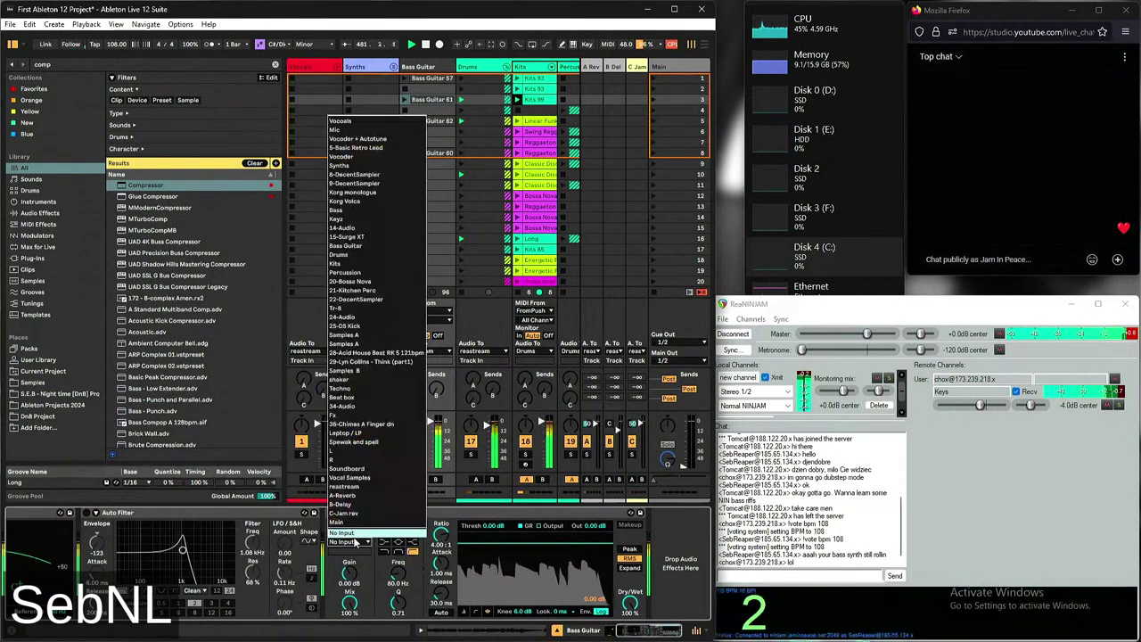
{"action": "left_click", "coordinate": [358, 258]}
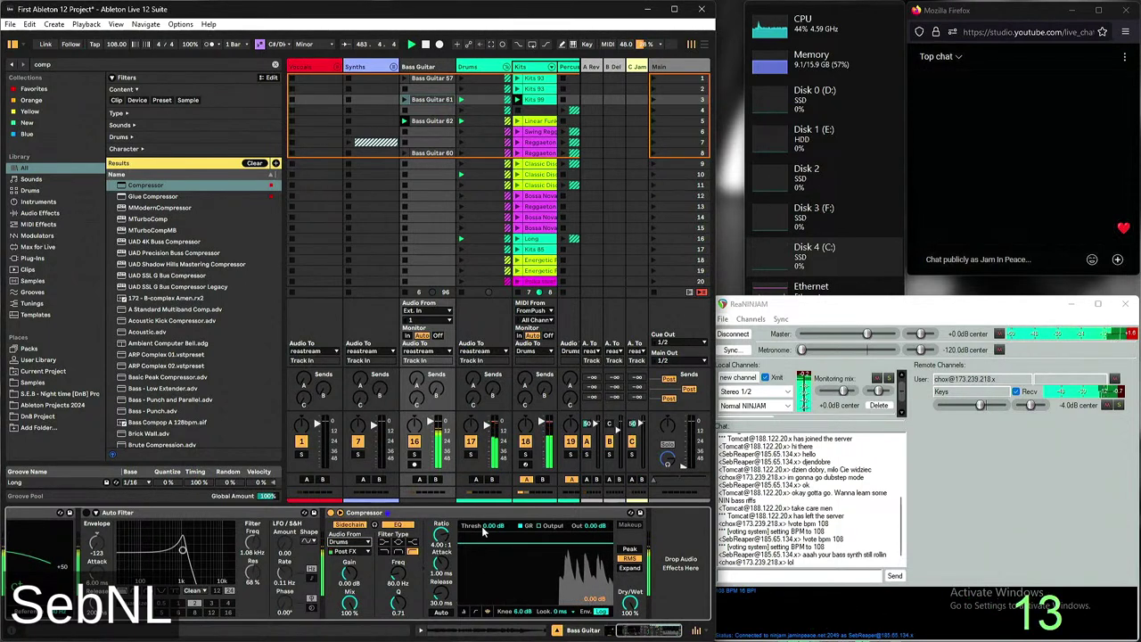
{"action": "left_click_drag", "start_coordinate": [482, 525], "coordinate": [482, 546]}
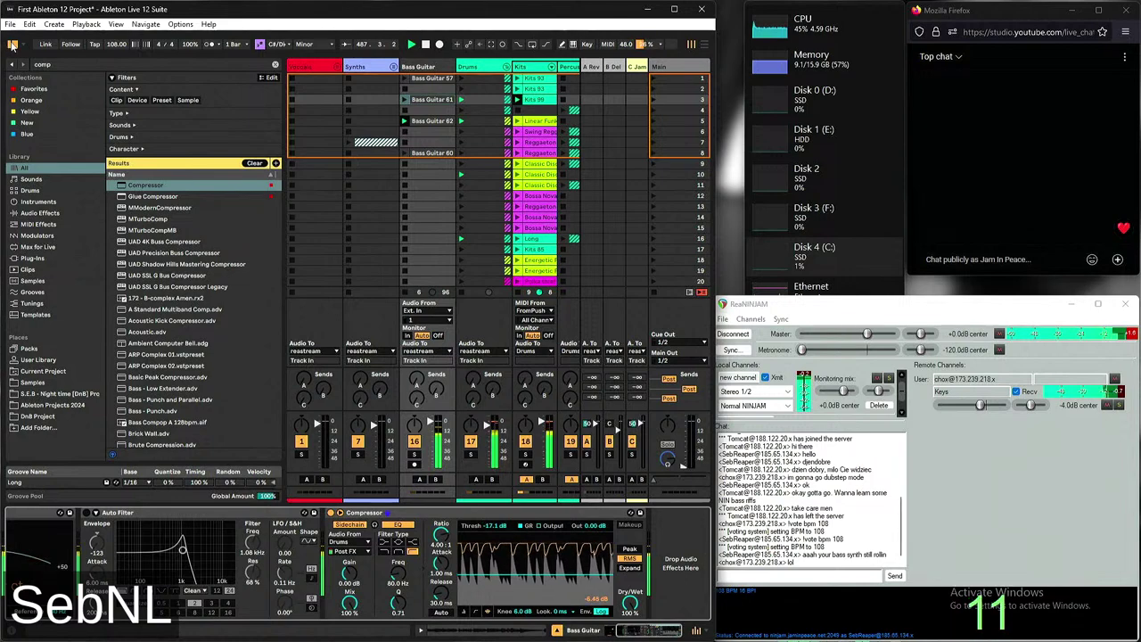
{"action": "key", "text": "ctrl+alt+b"}
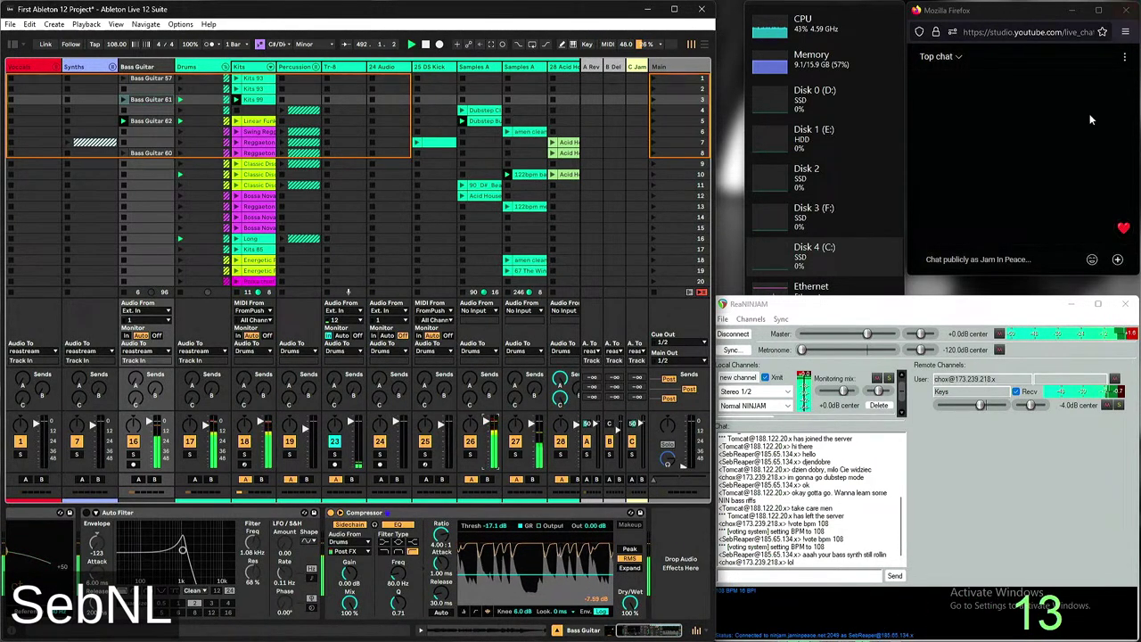
Show the restream track's device chain and reset the local channel's peak indicator in ReaNINJAM
{"action": "scroll", "coordinate": [499, 133], "scroll_direction": "right", "scroll_amount": 10}
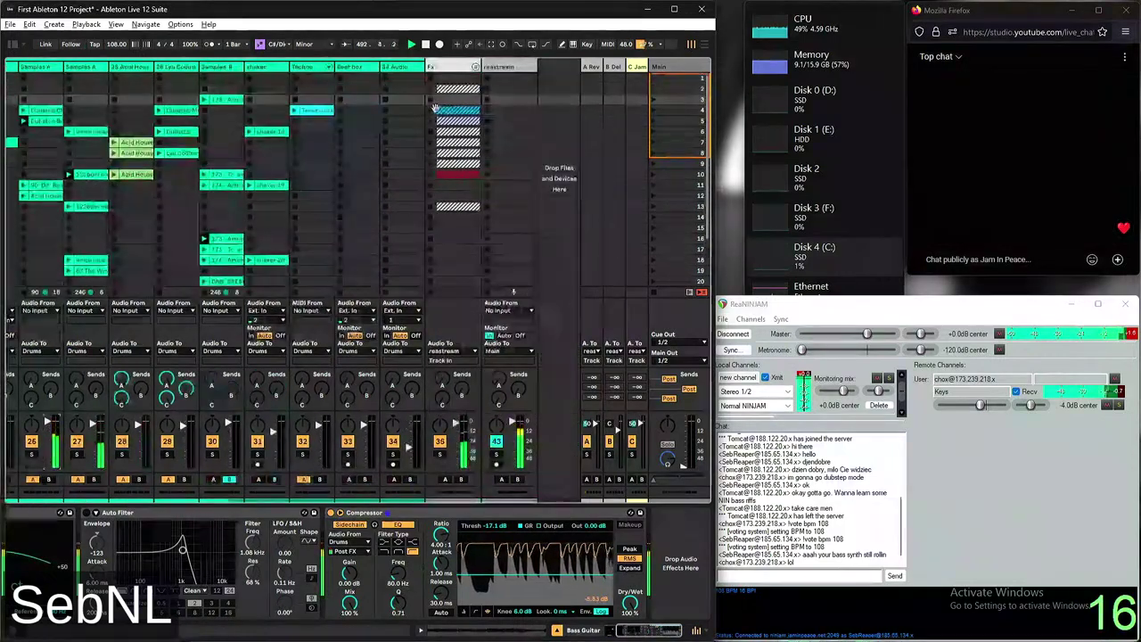
{"action": "left_click", "coordinate": [501, 67]}
{"action": "left_click", "coordinate": [446, 531]}
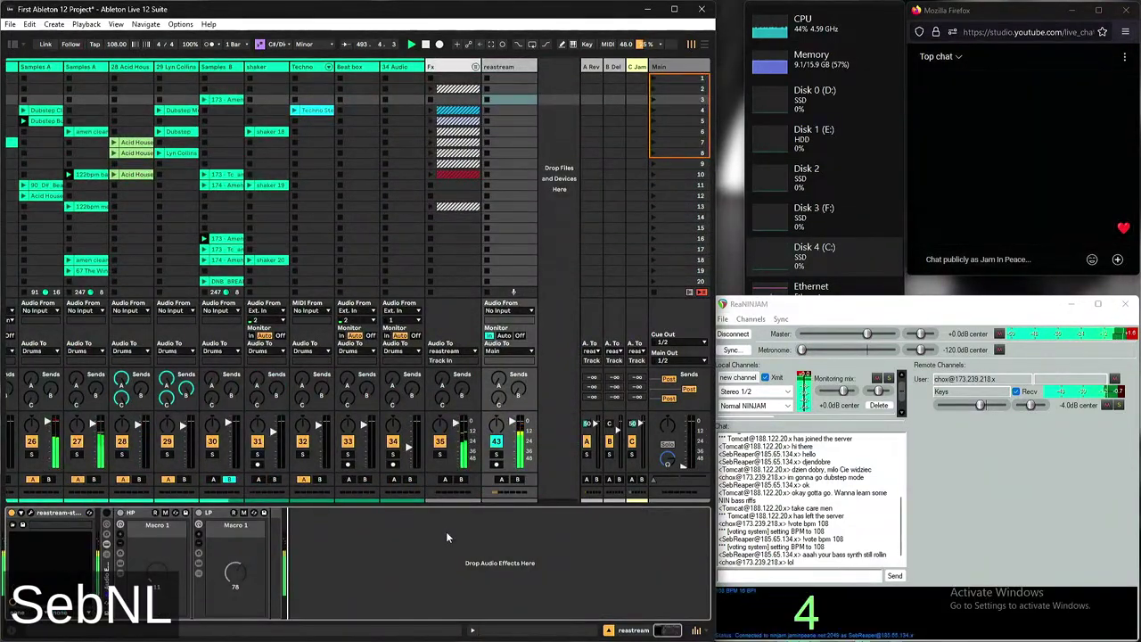
{"action": "left_click", "coordinate": [796, 375]}
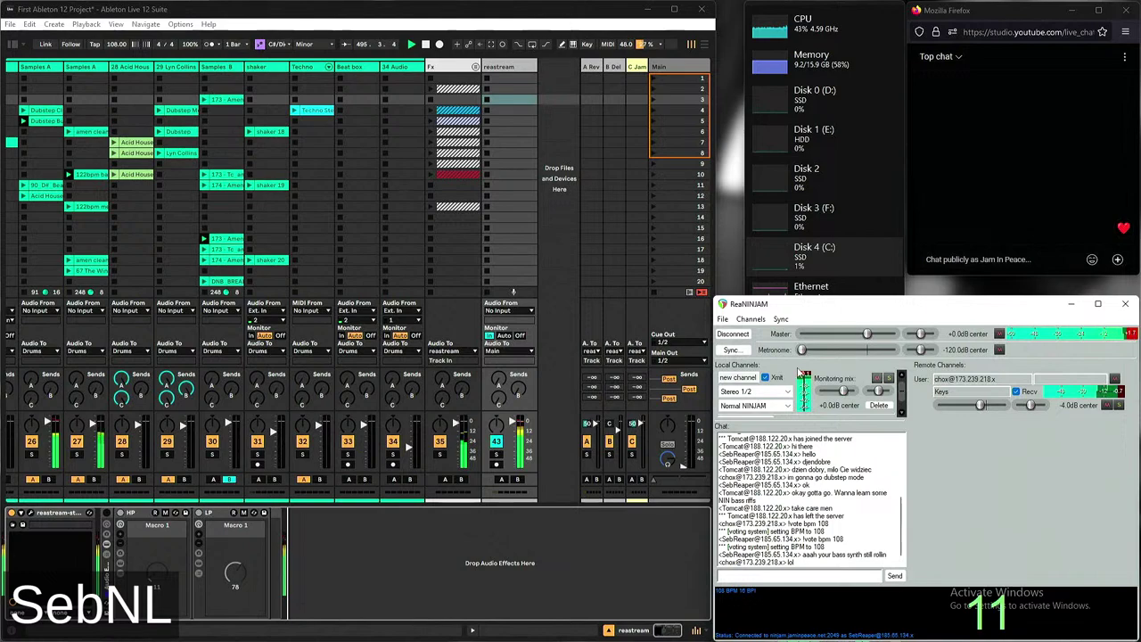
Return to Ableton Live, collapse the Drums group, and view the device chains of the Fx group and restream track
{"action": "left_click", "coordinate": [359, 78]}
{"action": "scroll", "coordinate": [267, 76], "scroll_direction": "left", "scroll_amount": 10}
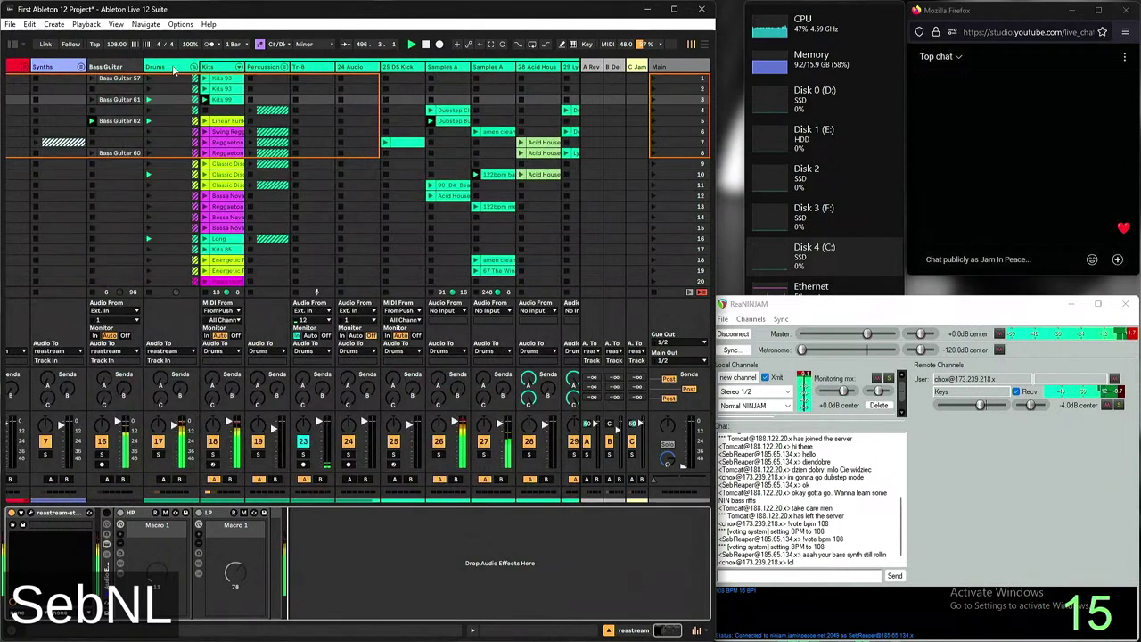
{"action": "left_click", "coordinate": [194, 67]}
{"action": "left_click", "coordinate": [259, 70]}
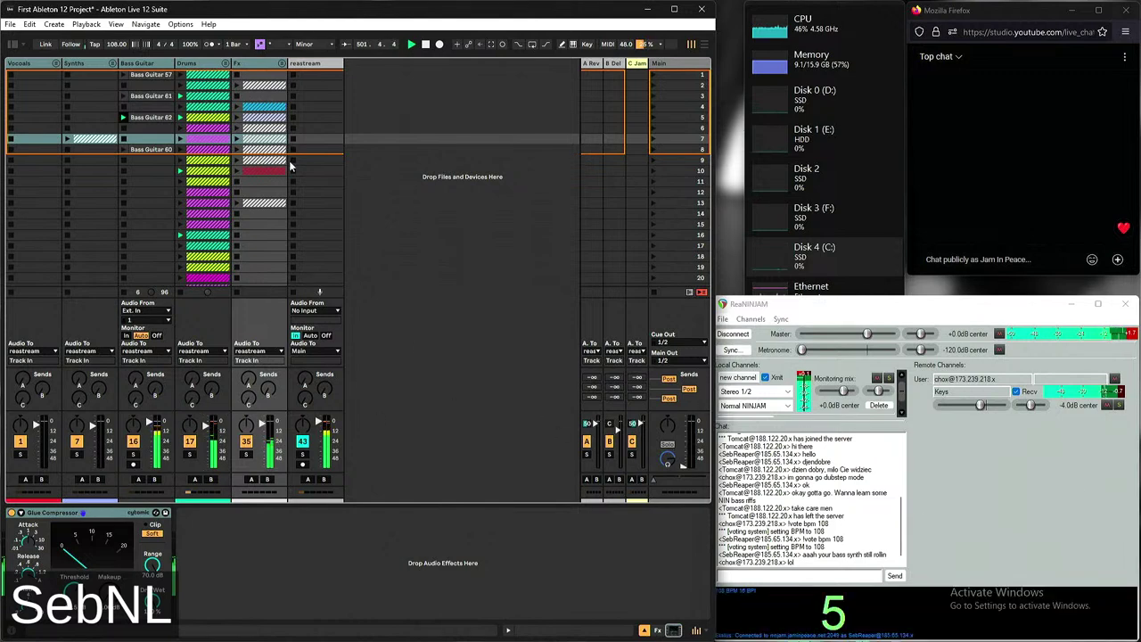
{"action": "left_click", "coordinate": [339, 190]}
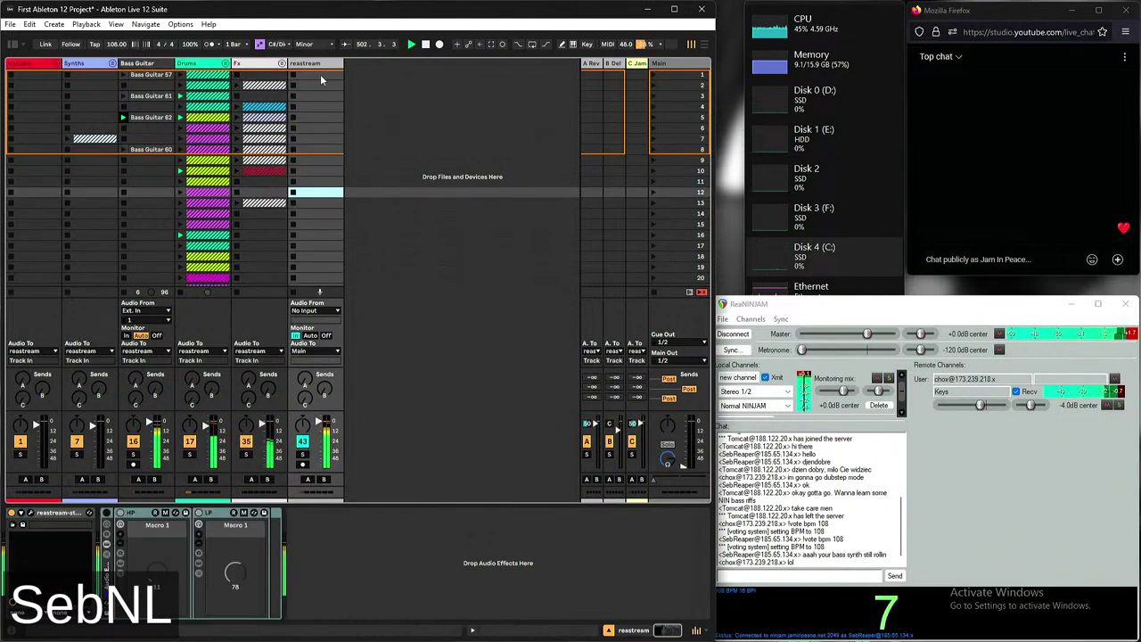
{"action": "left_click", "coordinate": [402, 139]}
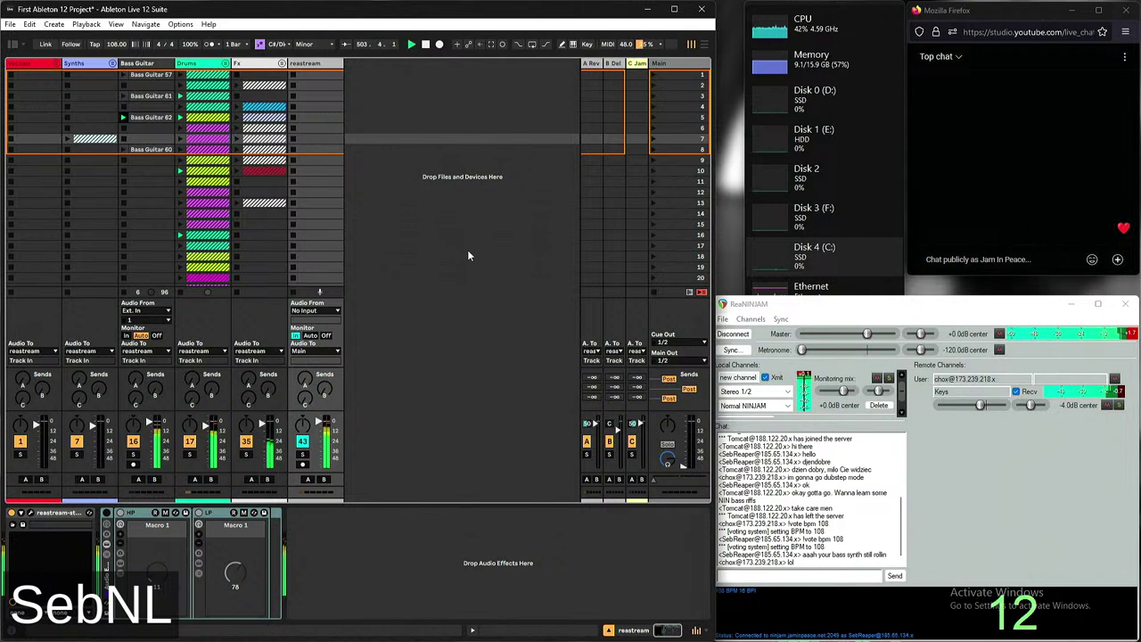
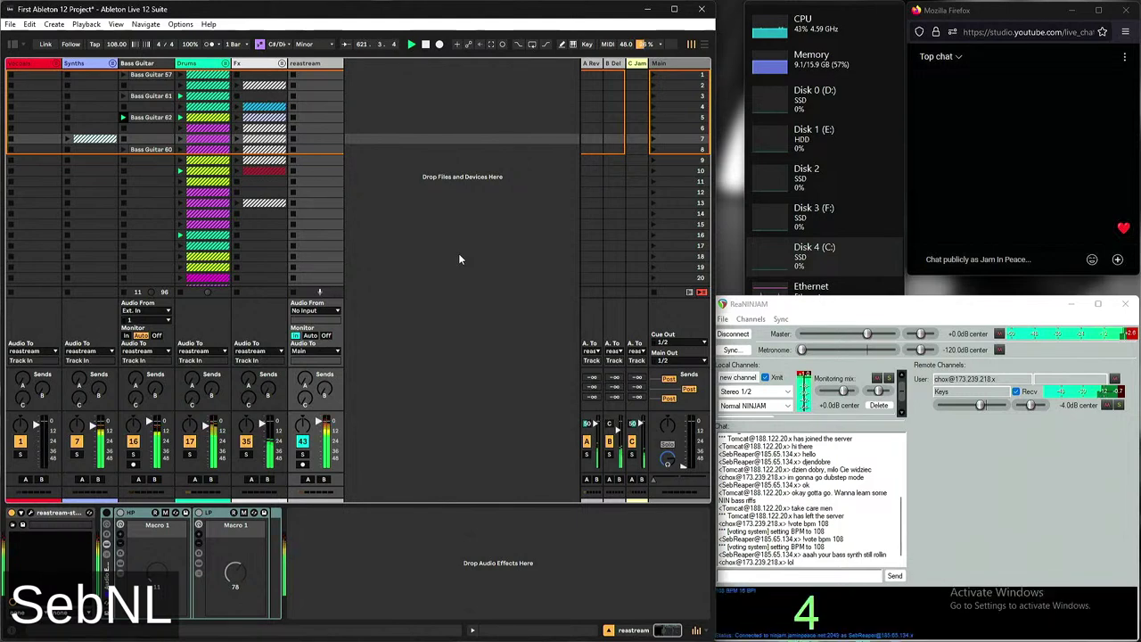
Turn up the Synths track's sends and show the device chains of the B Delay return and the Soundboard track
{"action": "key", "text": "ctrl+z"}
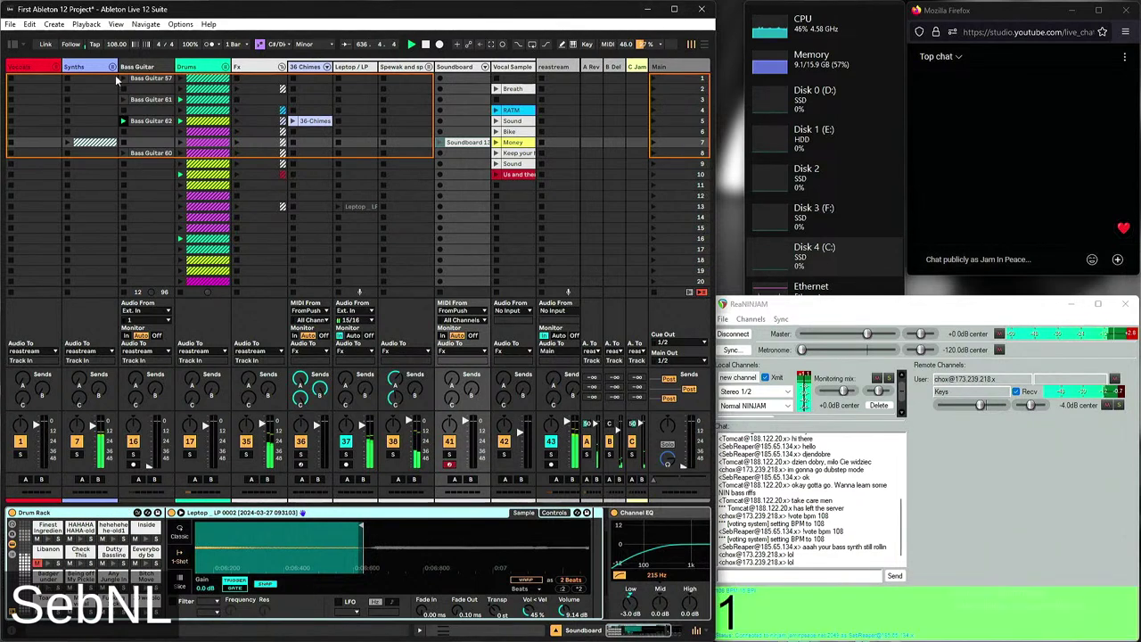
{"action": "left_click_drag", "start_coordinate": [75, 384], "coordinate": [79, 357]}
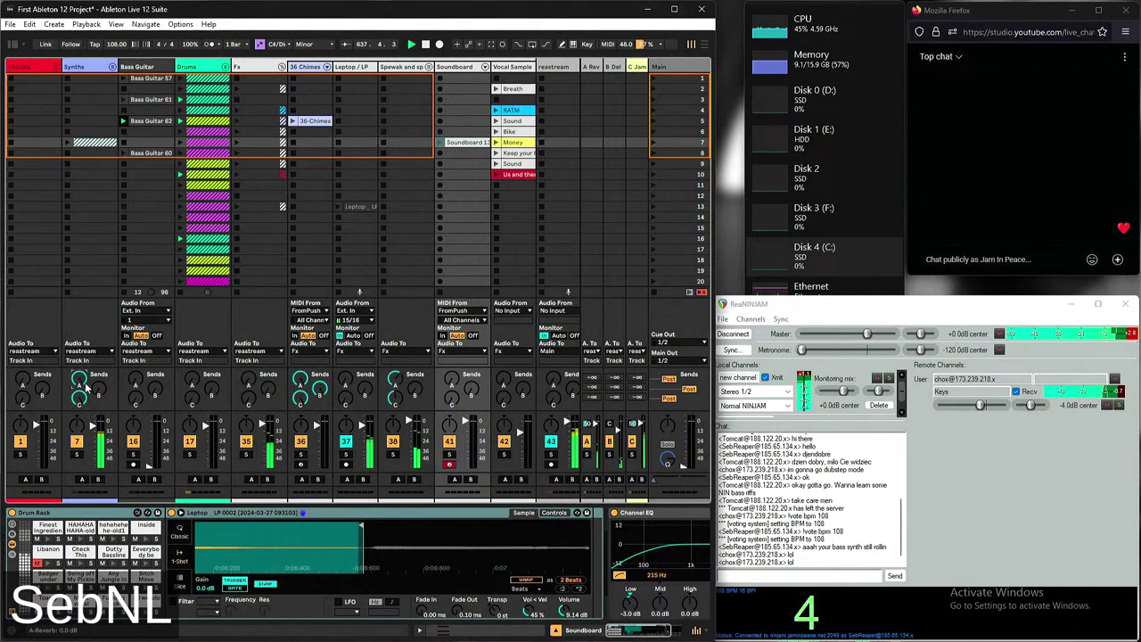
{"action": "left_click", "coordinate": [614, 70]}
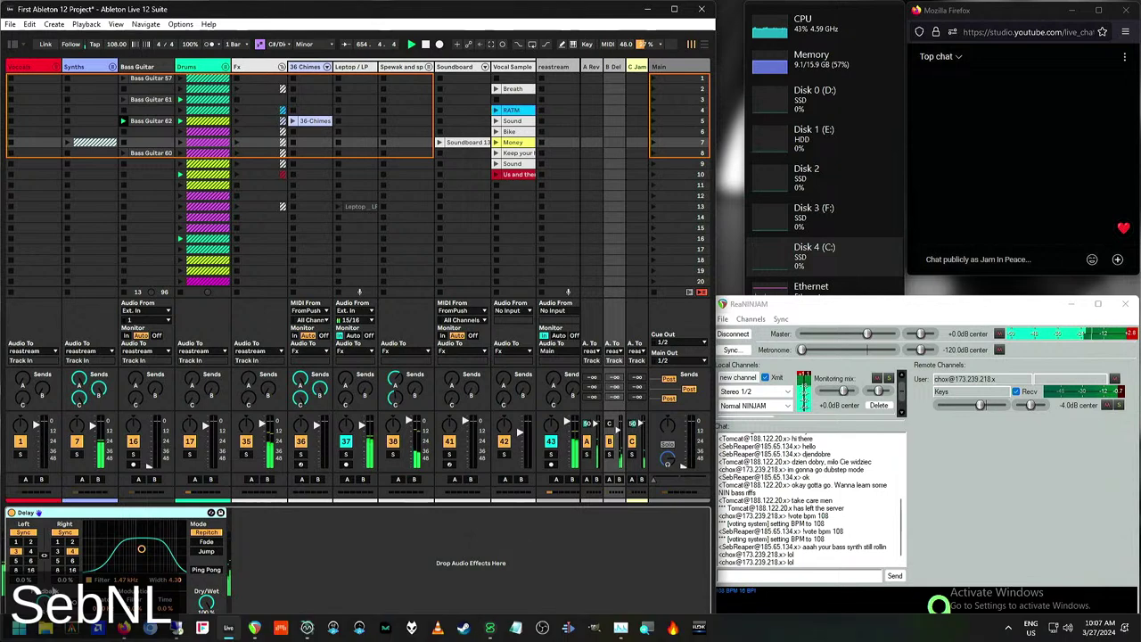
{"action": "left_click", "coordinate": [463, 178]}
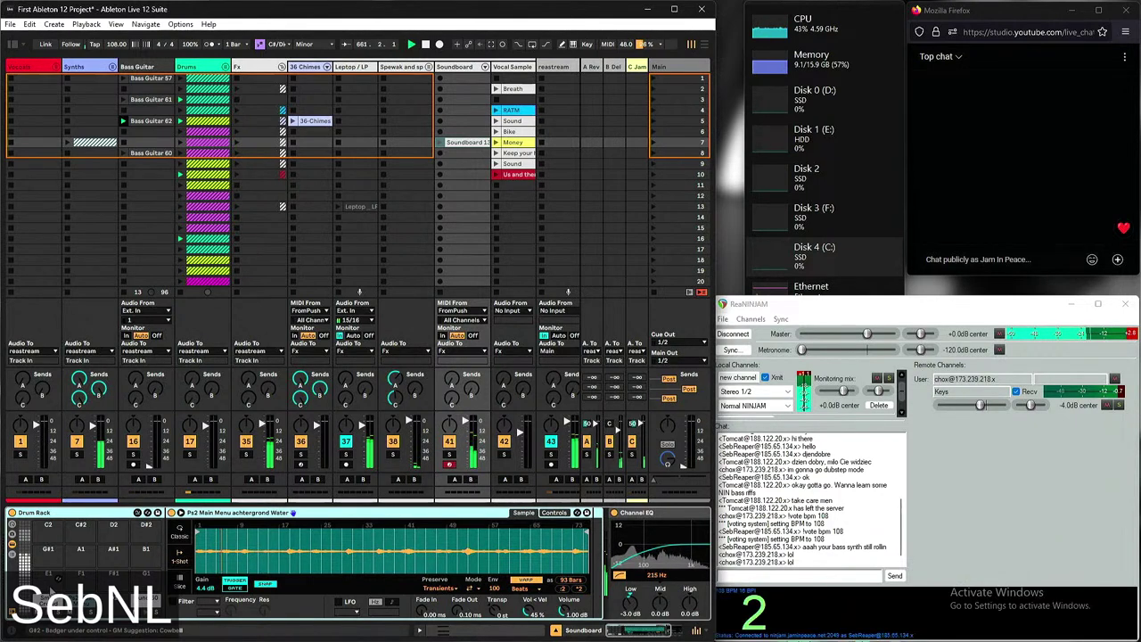
Send the message "hahahah" in the ReaNINJAM chat
{"action": "left_click", "coordinate": [806, 577]}
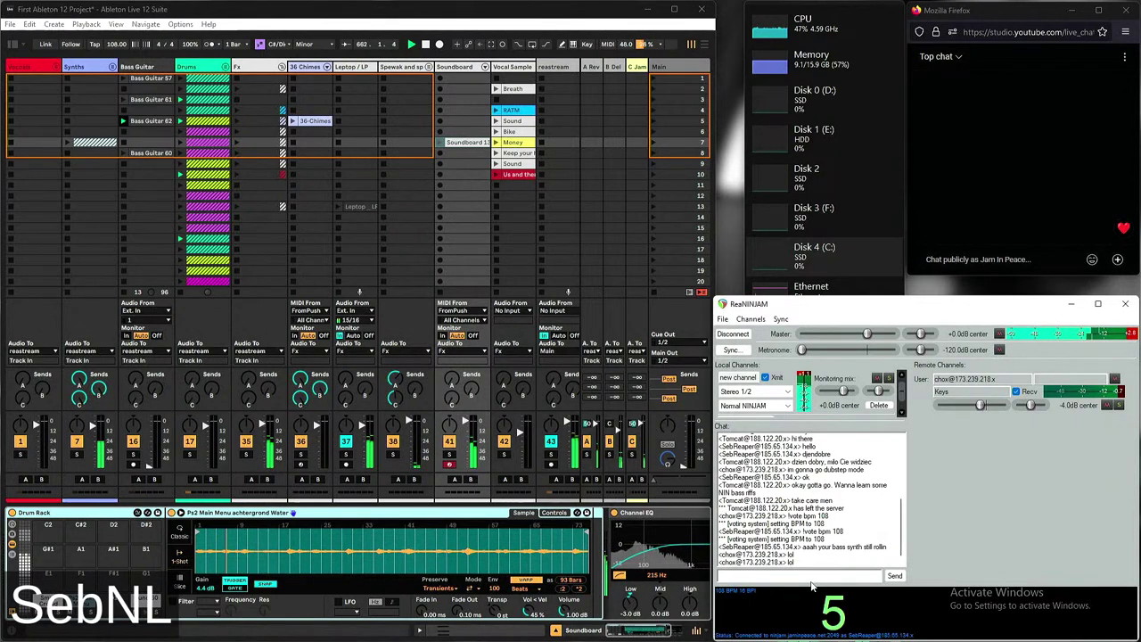
{"action": "type", "text": "hahahah"}
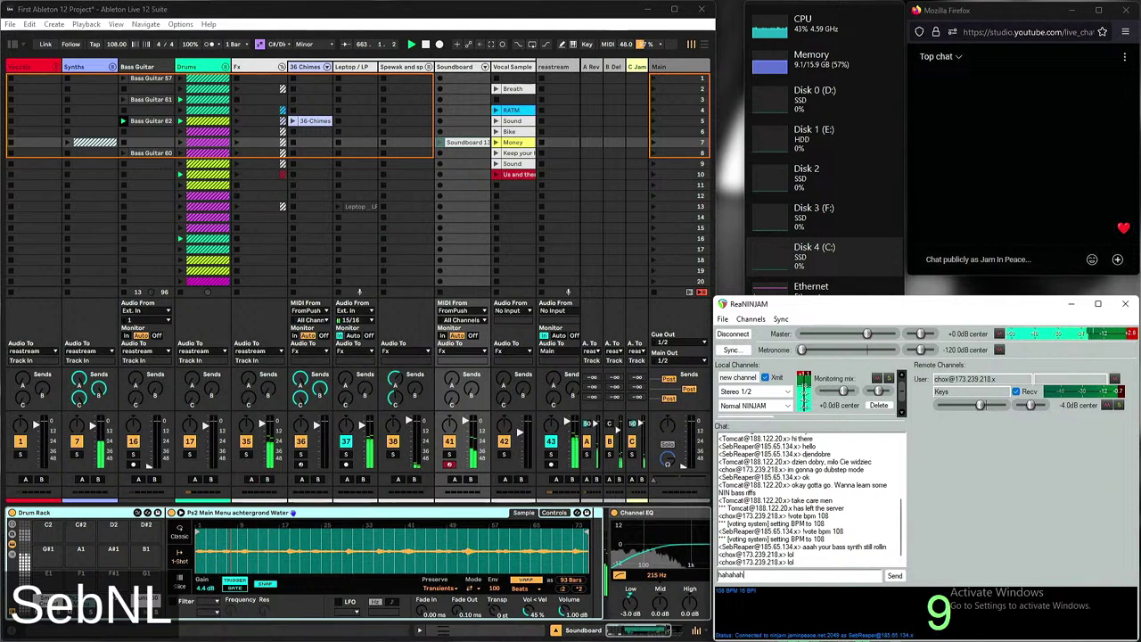
{"action": "key", "text": "Return"}
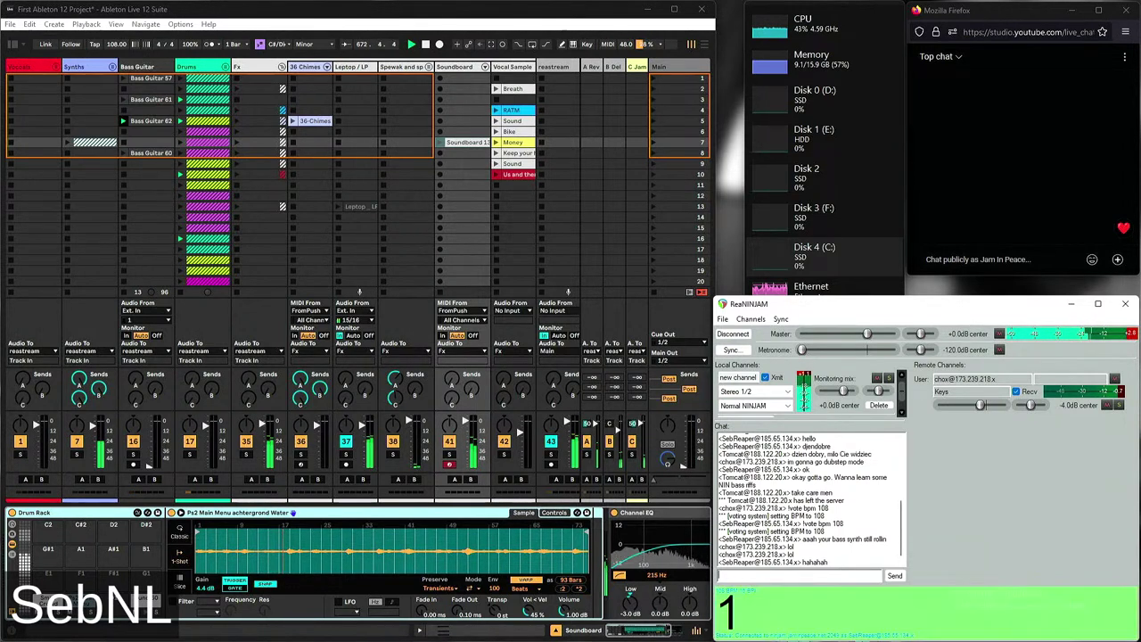
Turn the Synths track's sends back down to their minimum
{"action": "left_click", "coordinate": [81, 382]}
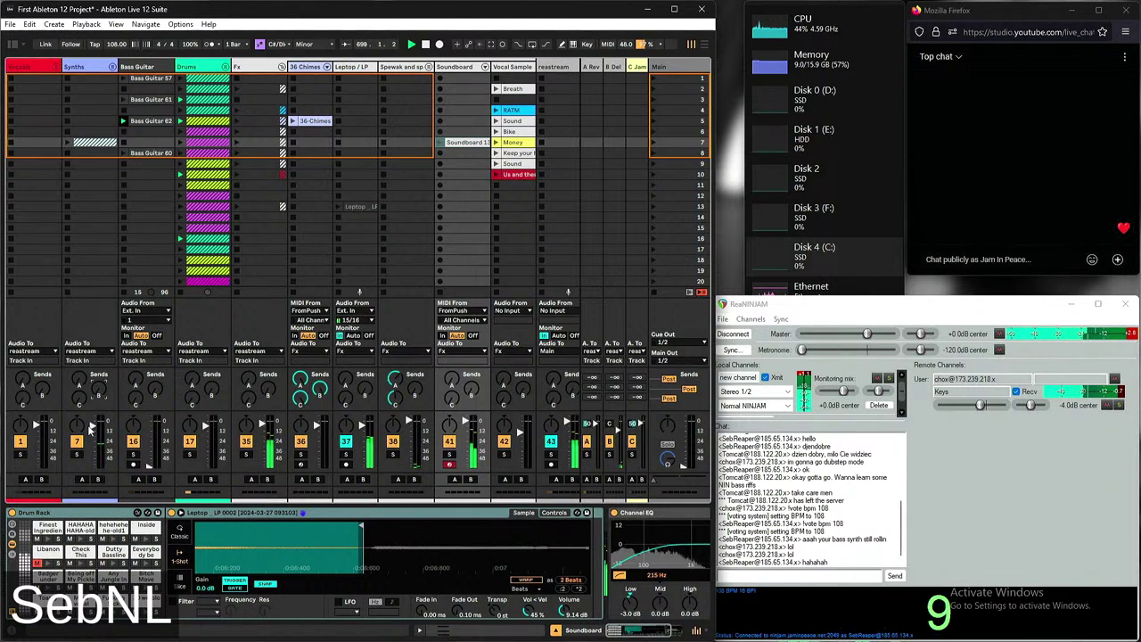
Set the remote player's Keys channel volume to 0.0 dB in ReaNINJAM and reset the master peak indicator
{"action": "left_click", "coordinate": [1013, 479]}
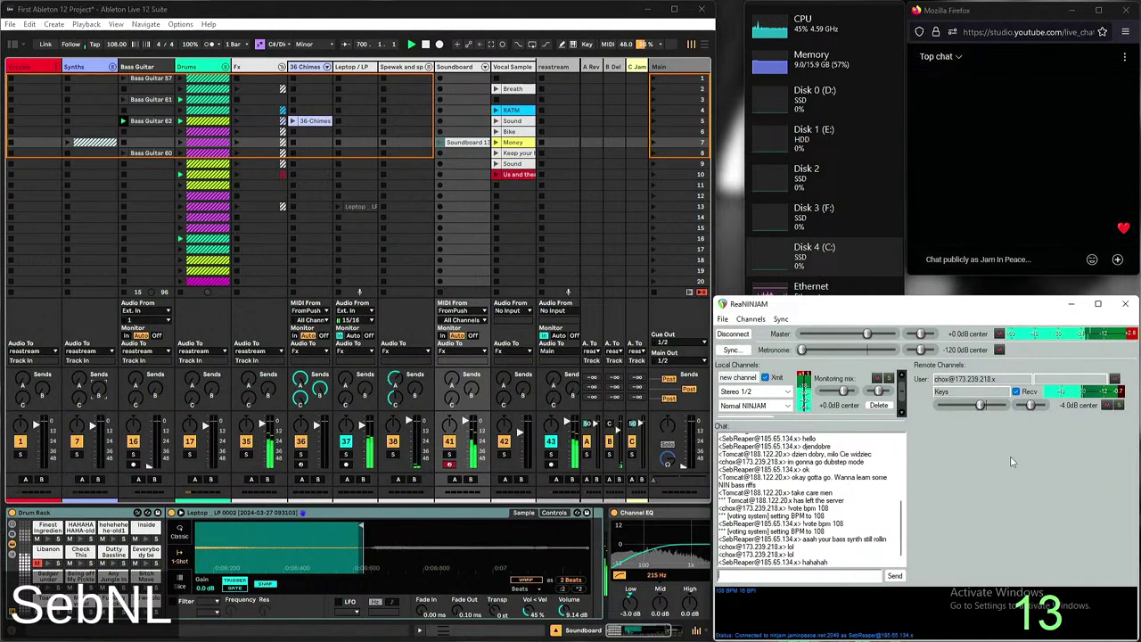
{"action": "double_click", "coordinate": [981, 405]}
{"action": "left_click", "coordinate": [1129, 335]}
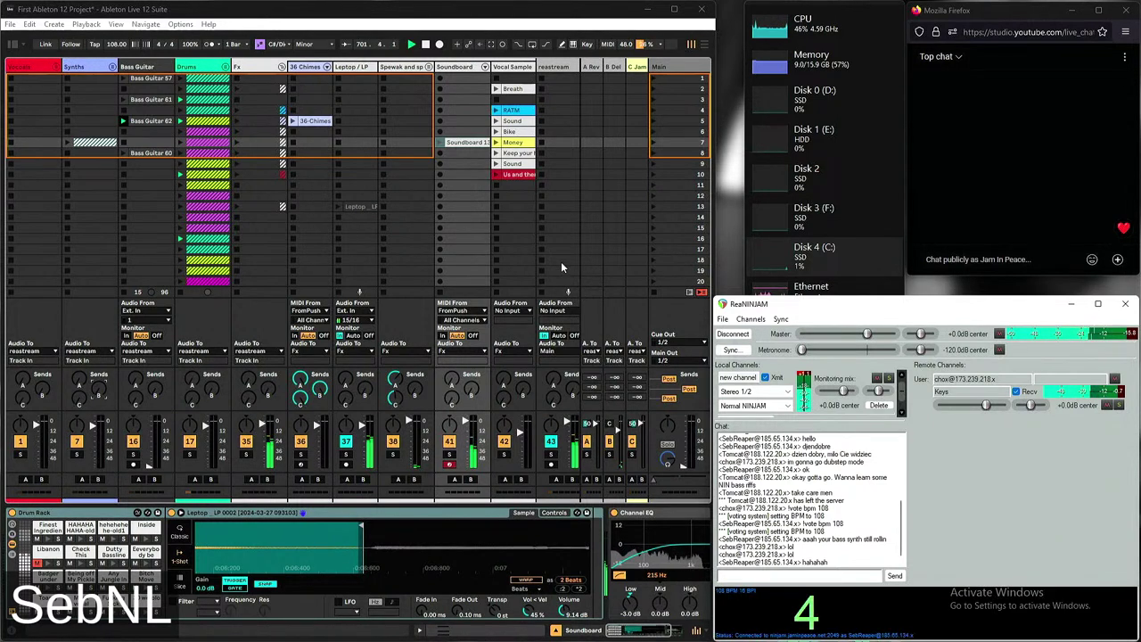
Stop the playing clip on the Bass Guitar track in Ableton Live
{"action": "left_click", "coordinate": [124, 297]}
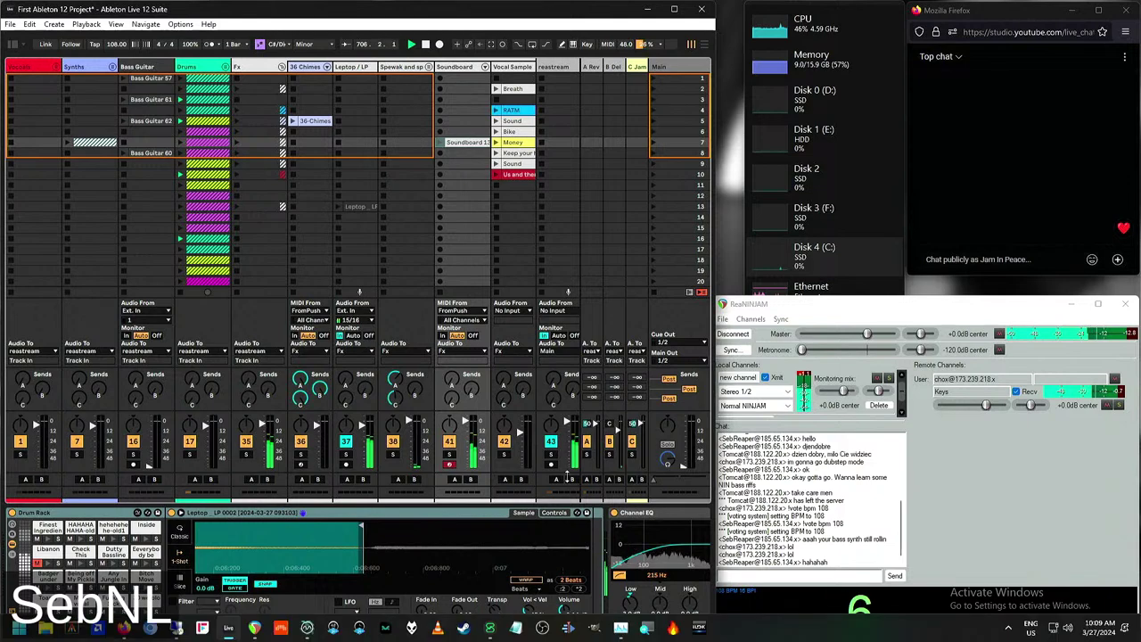
Close the popped-out live chat window and bring YouTube Studio to the front
{"action": "left_click", "coordinate": [1019, 34]}
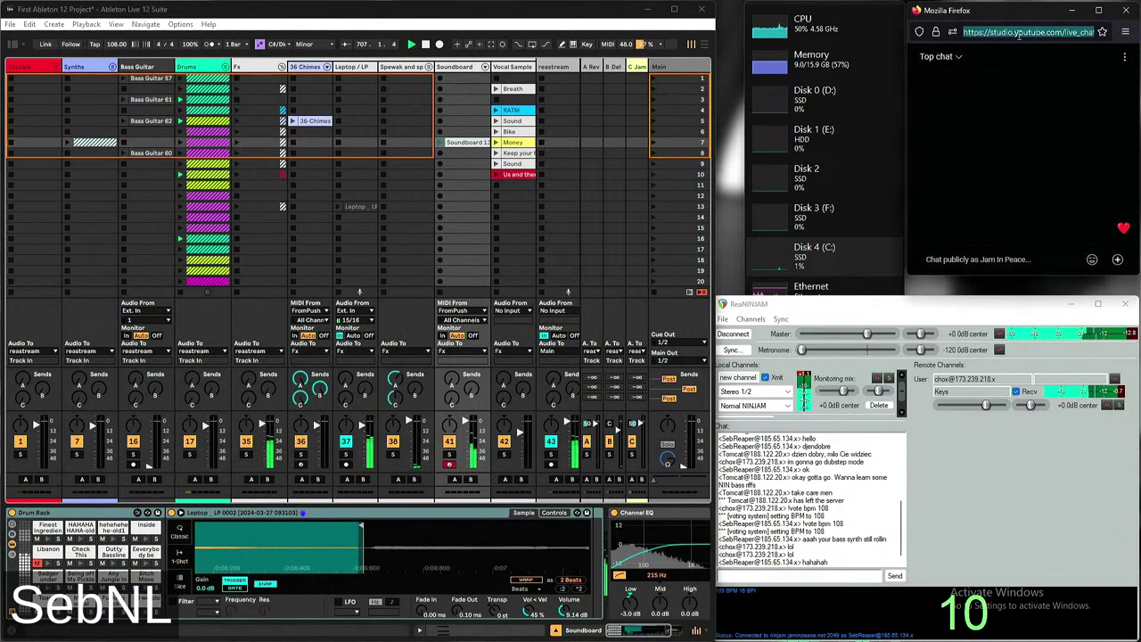
{"action": "left_click", "coordinate": [1126, 9]}
{"action": "left_click", "coordinate": [232, 482]}
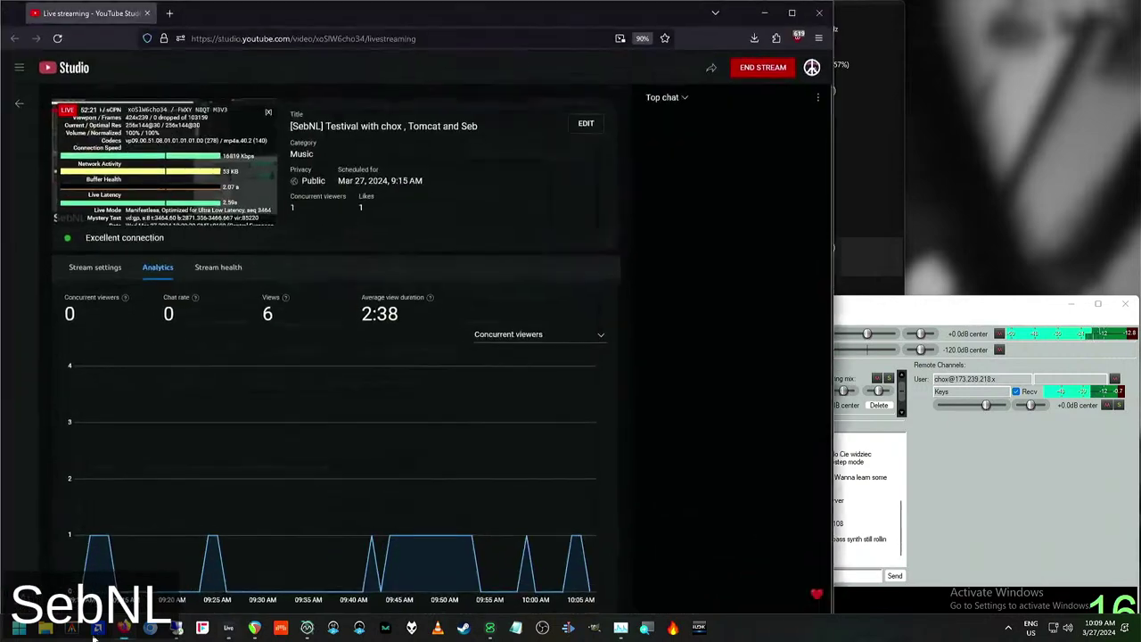
Pop out the stream's live chat into a new window, and move and shrink it to fit above ReaNINJAM
{"action": "left_click", "coordinate": [818, 97]}
{"action": "left_click", "coordinate": [753, 183]}
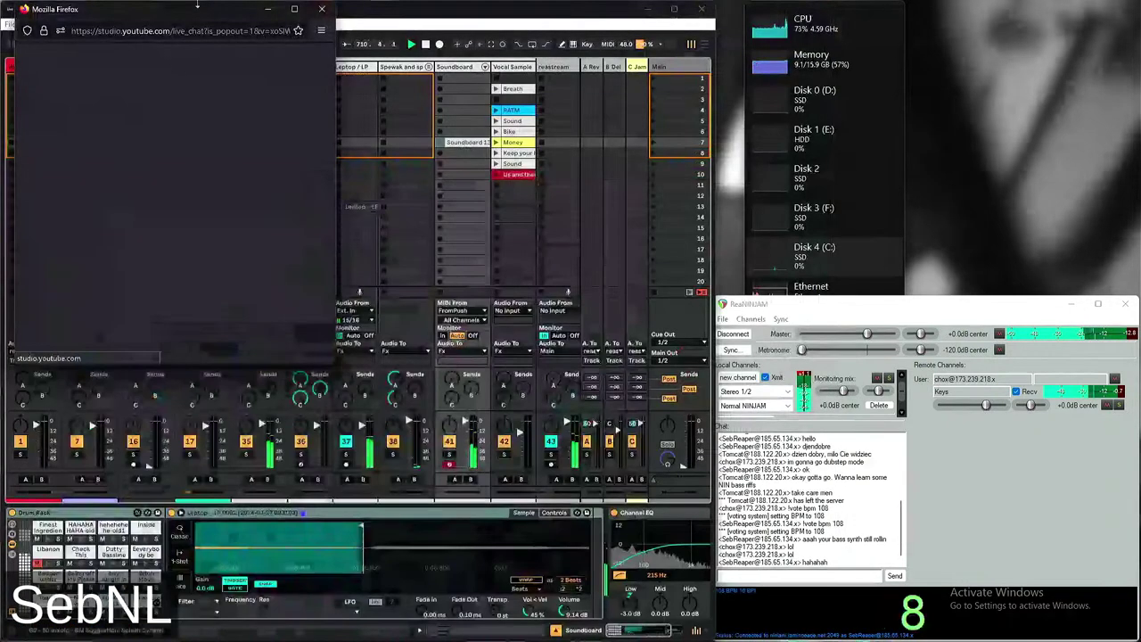
{"action": "left_click_drag", "start_coordinate": [197, 6], "coordinate": [1017, 7]}
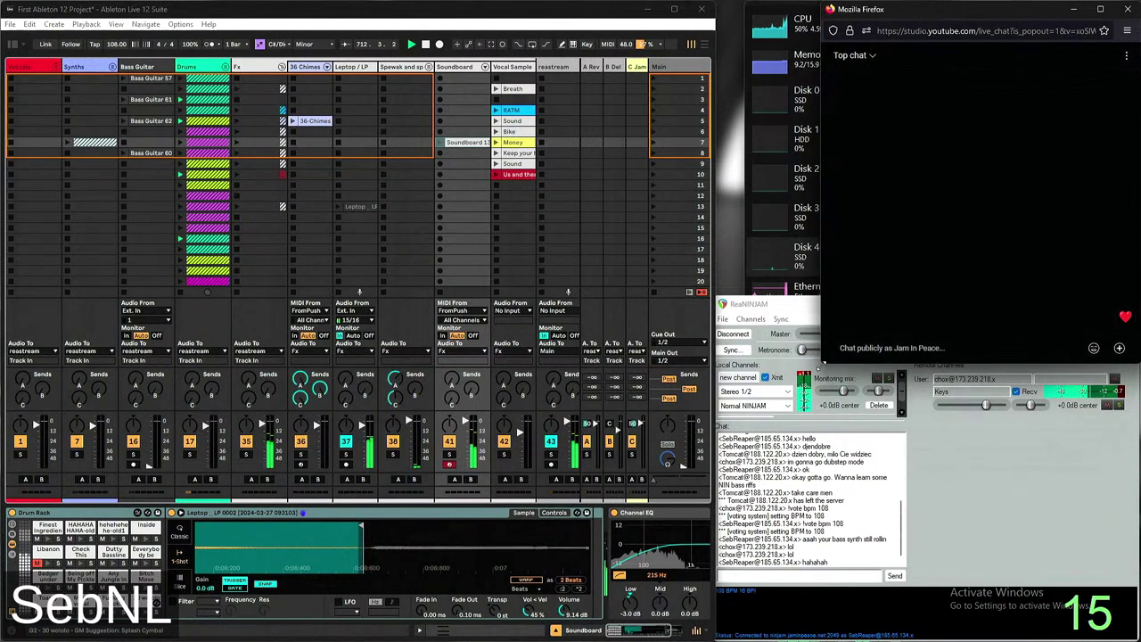
{"action": "left_click_drag", "start_coordinate": [820, 366], "coordinate": [911, 284]}
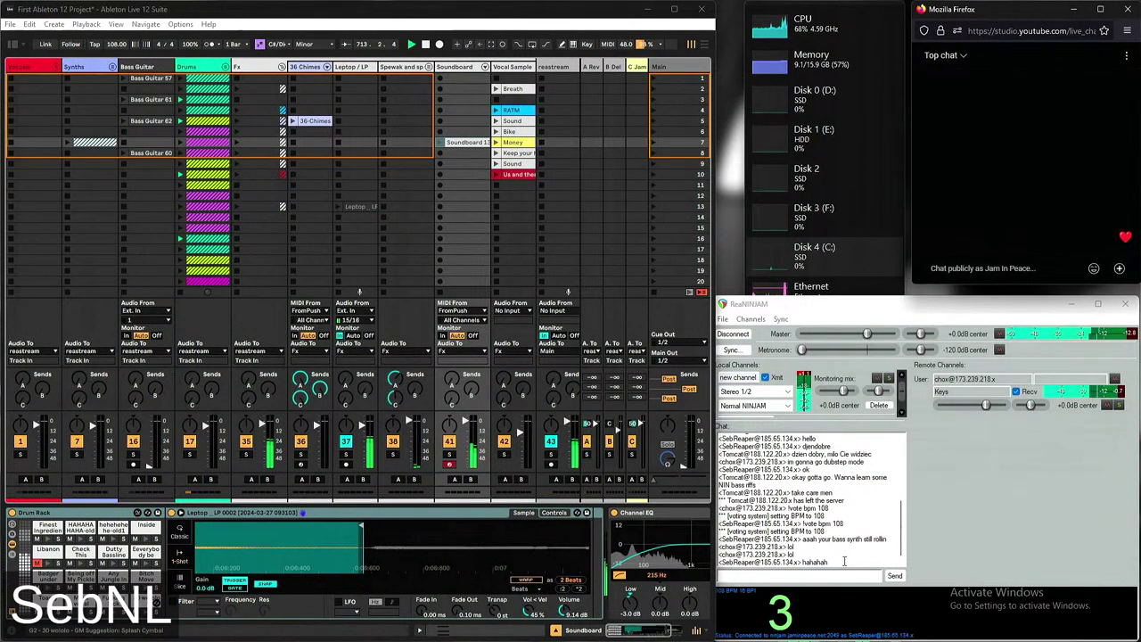
Try the remote player's Keys channel volume at +4.1 dB in ReaNINJAM
{"action": "left_click", "coordinate": [1024, 469]}
{"action": "double_click", "coordinate": [998, 407]}
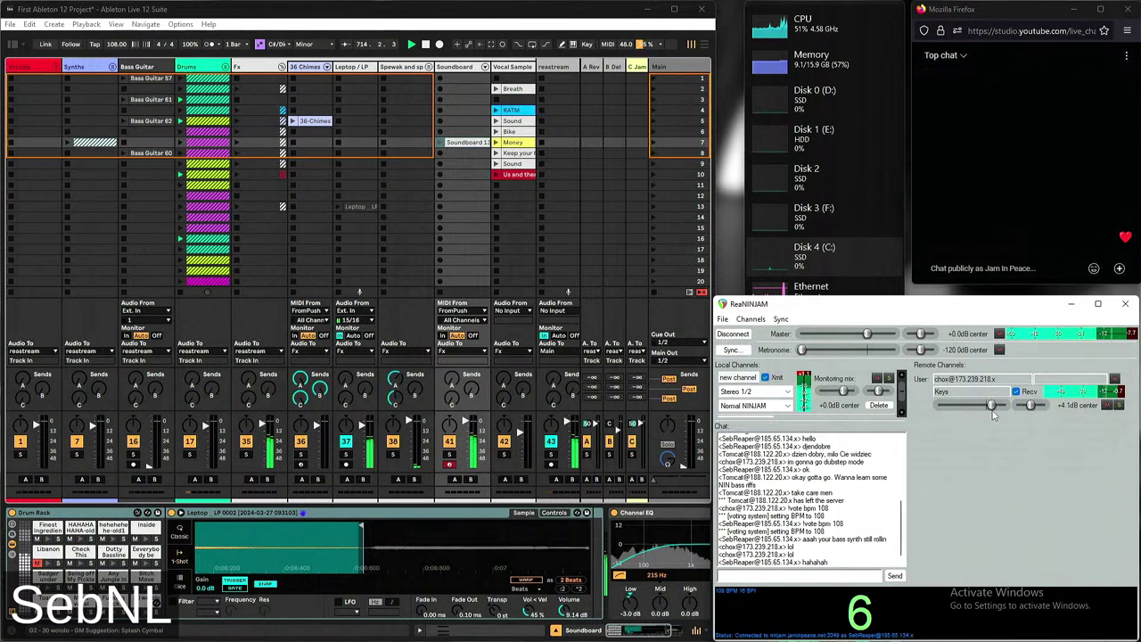
Return to Ableton Live, stop the playing Drums clips, and expand the Drums group
{"action": "left_click", "coordinate": [700, 321]}
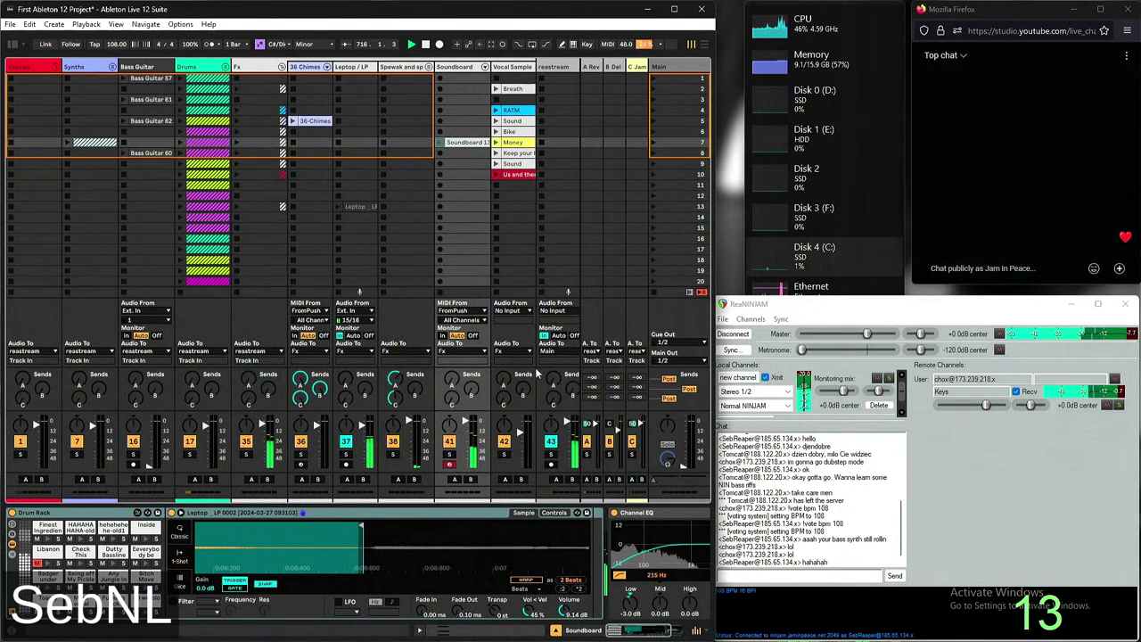
{"action": "left_click", "coordinate": [225, 67]}
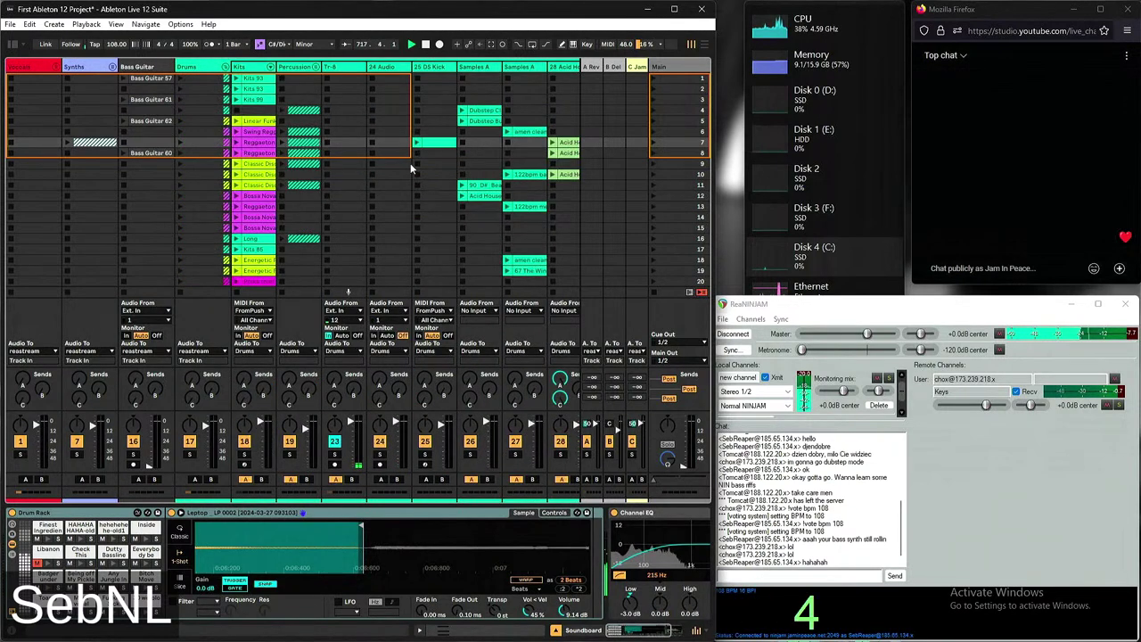
Open the Dubstep Buried clip in the first Samples A track and show its warp settings
{"action": "left_click", "coordinate": [482, 120]}
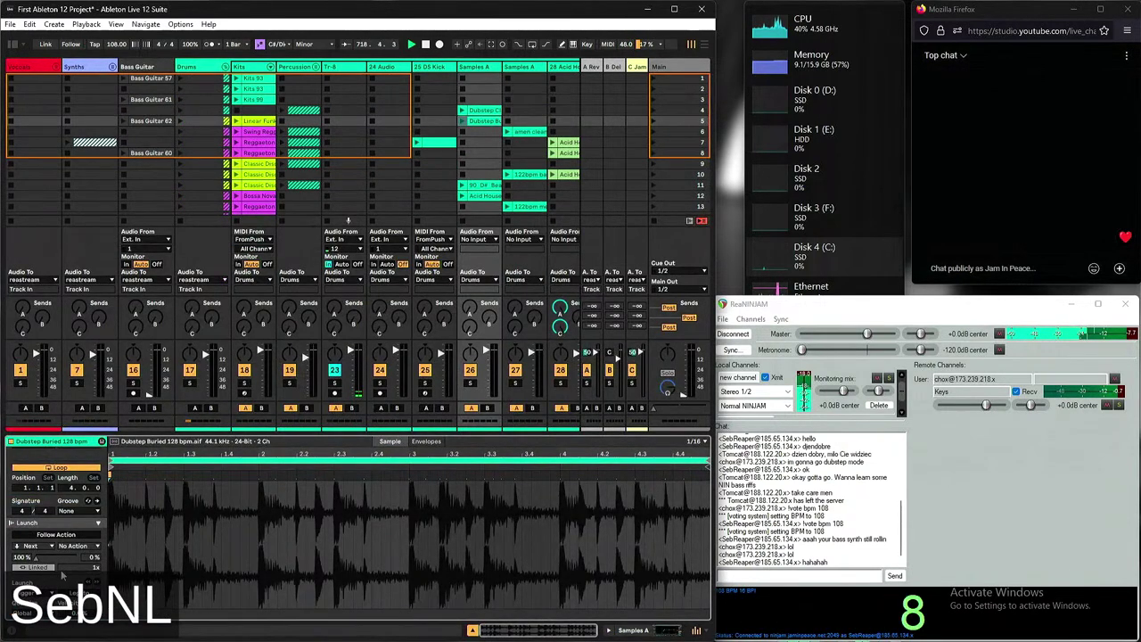
{"action": "scroll", "coordinate": [70, 576], "scroll_direction": "down", "scroll_amount": 2}
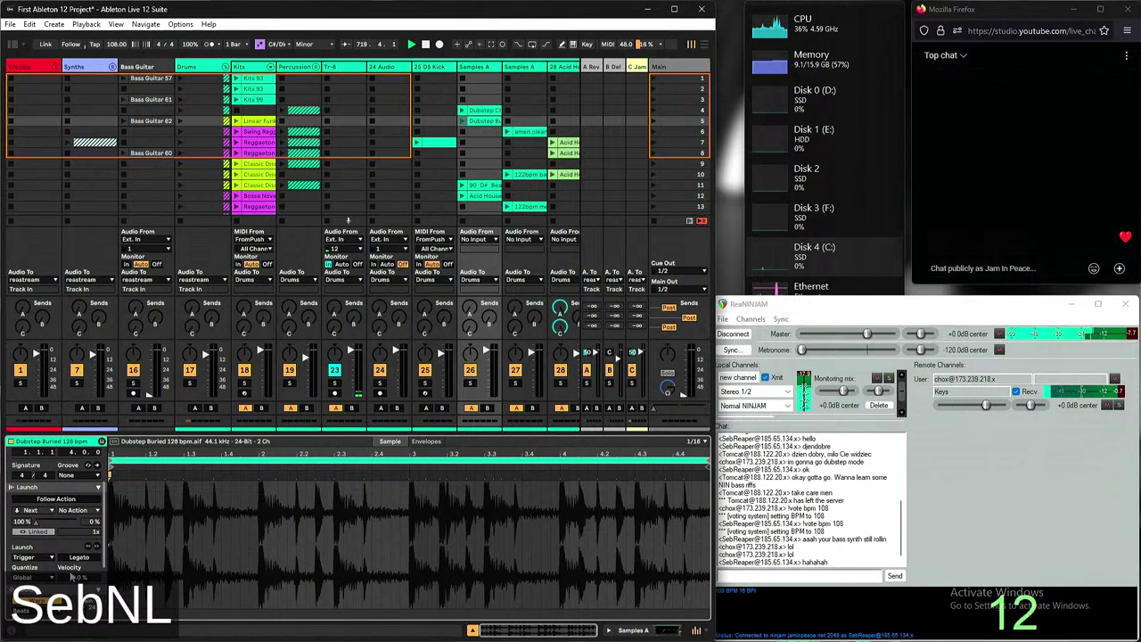
{"action": "scroll", "coordinate": [70, 578], "scroll_direction": "down", "scroll_amount": 3}
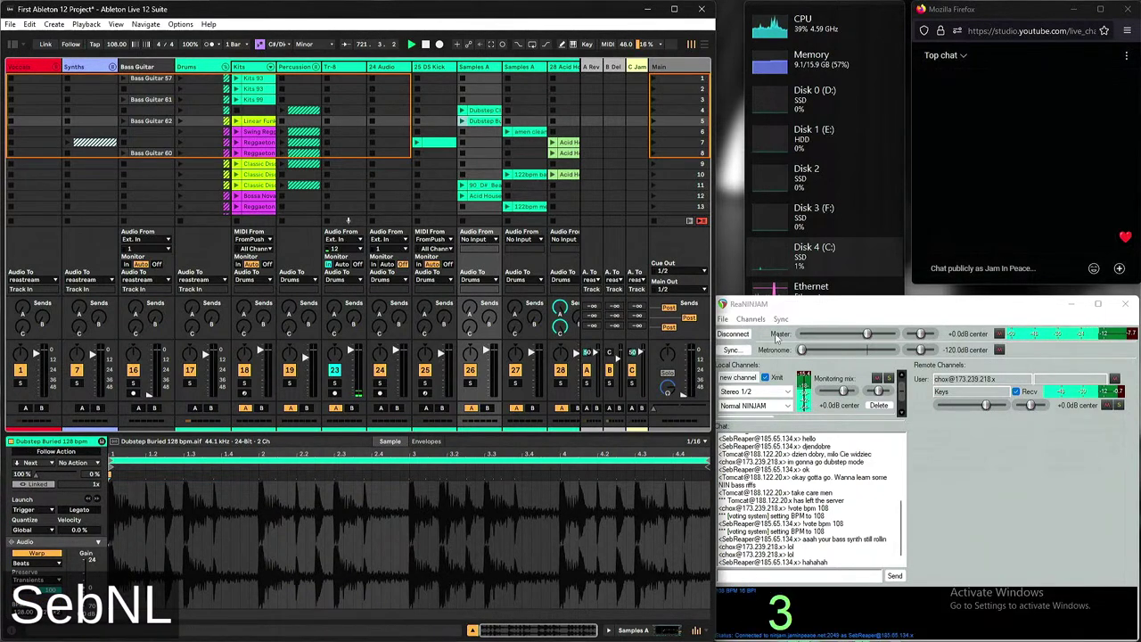
Set the ReaNINJAM metronome to -4.0 dB, then stop and restart Ableton Live's transport in time with it
{"action": "left_click_drag", "start_coordinate": [802, 349], "coordinate": [861, 350]}
{"action": "left_click", "coordinate": [211, 46]}
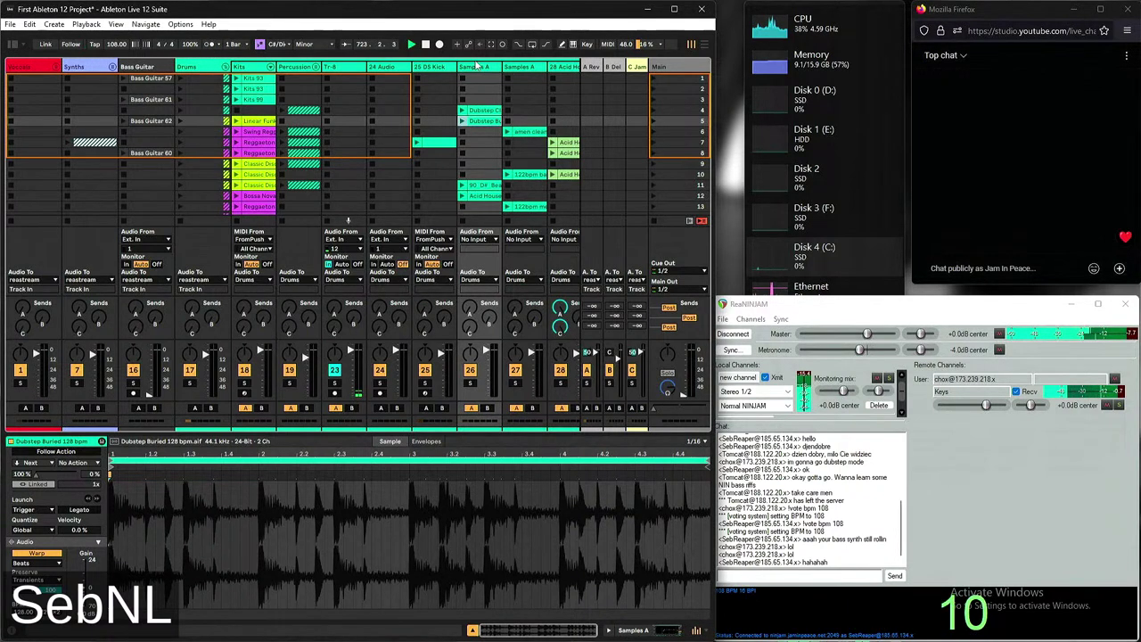
{"action": "double_click", "coordinate": [427, 46]}
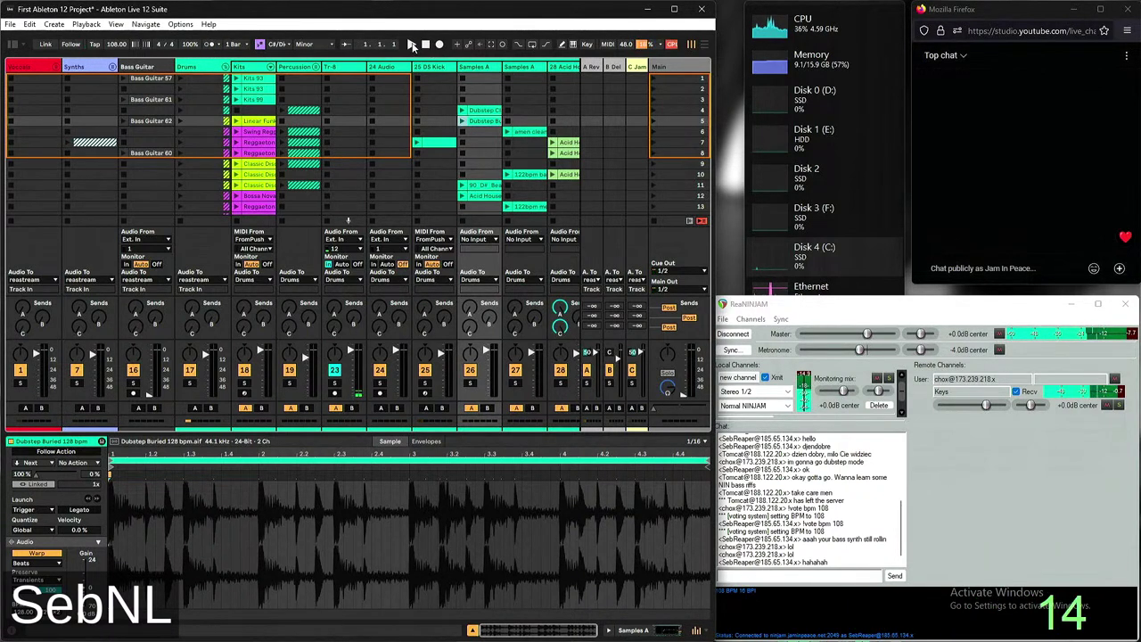
{"action": "left_click", "coordinate": [412, 46]}
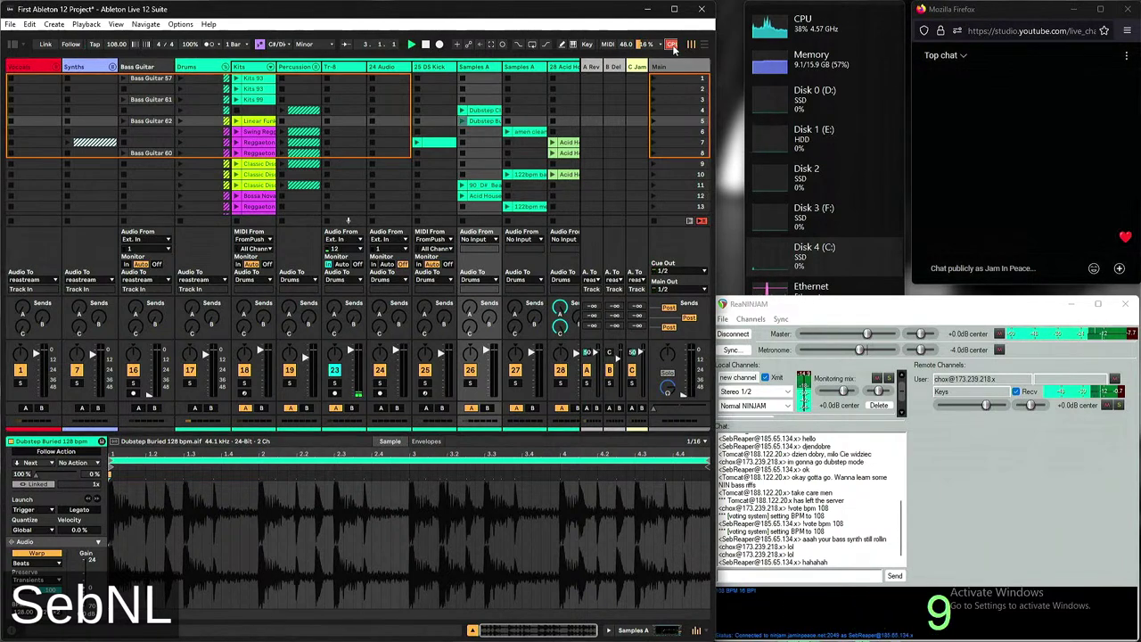
Launch the Dubstep Claps clip in scene 4 and turn the ReaNINJAM metronome down to -120.0 dB
{"action": "scroll", "coordinate": [384, 151], "scroll_direction": "right", "scroll_amount": 5}
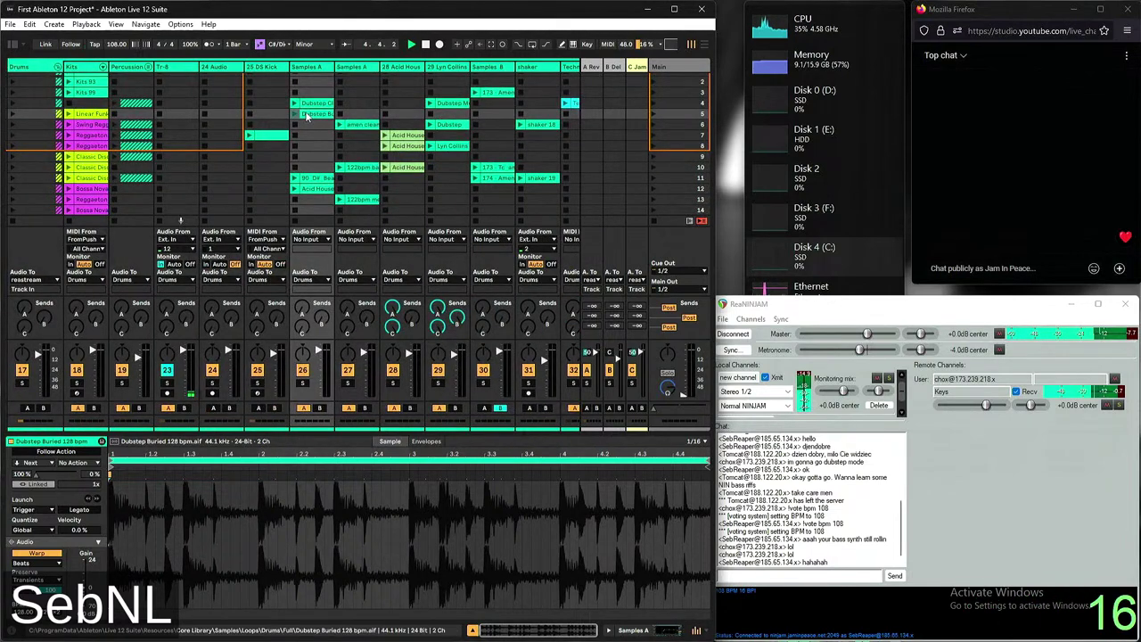
{"action": "key", "text": "Up"}
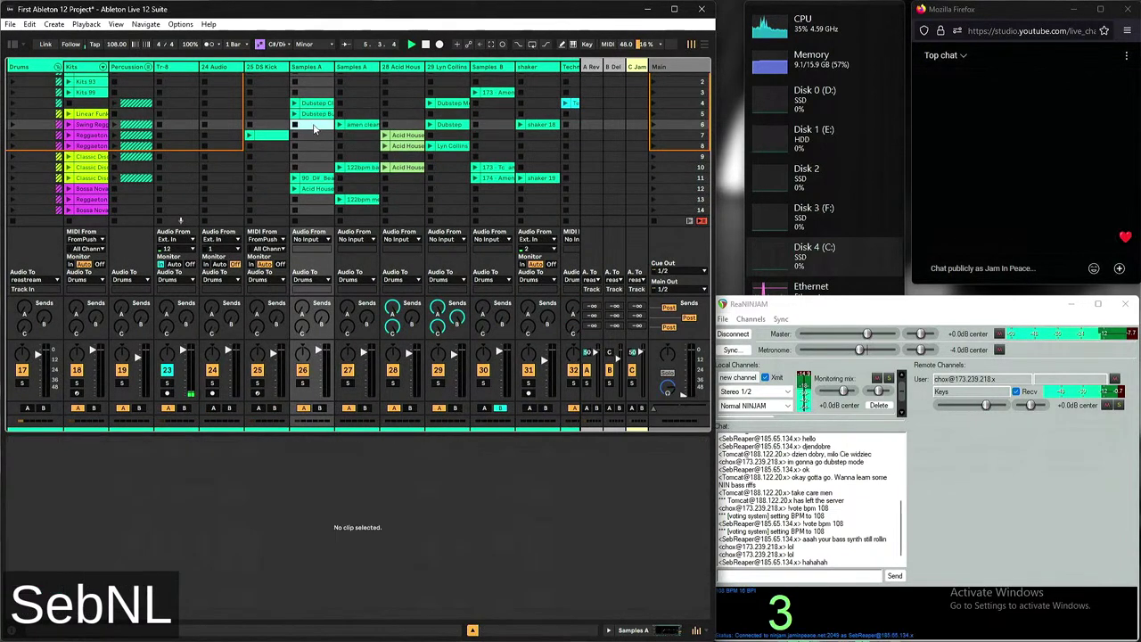
{"action": "key", "text": "Return"}
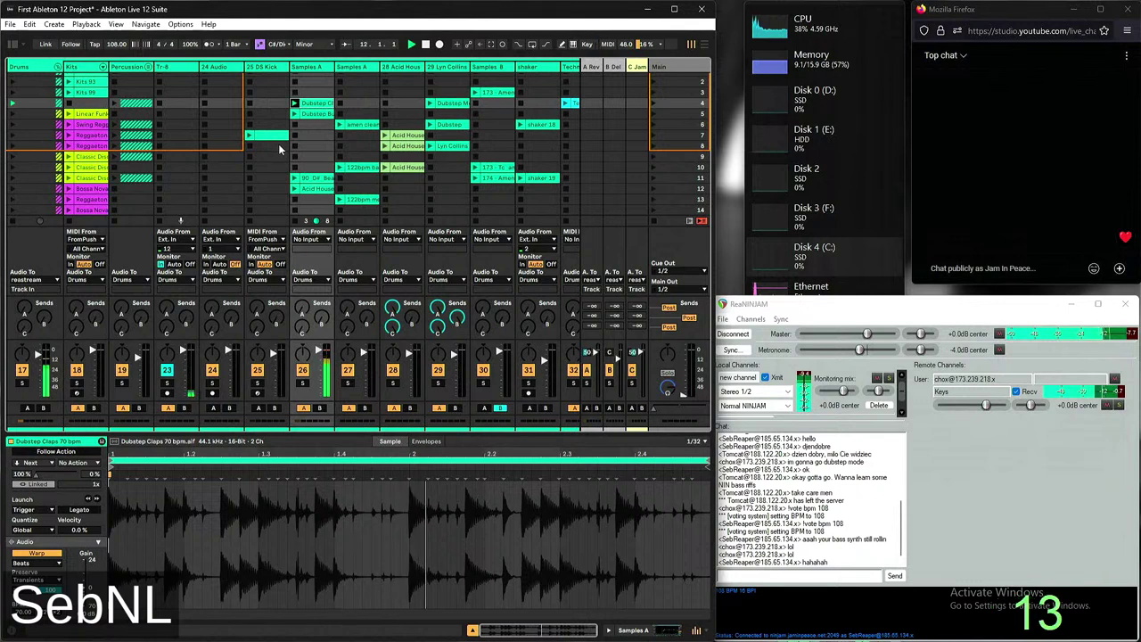
{"action": "left_click_drag", "start_coordinate": [861, 350], "coordinate": [527, 346]}
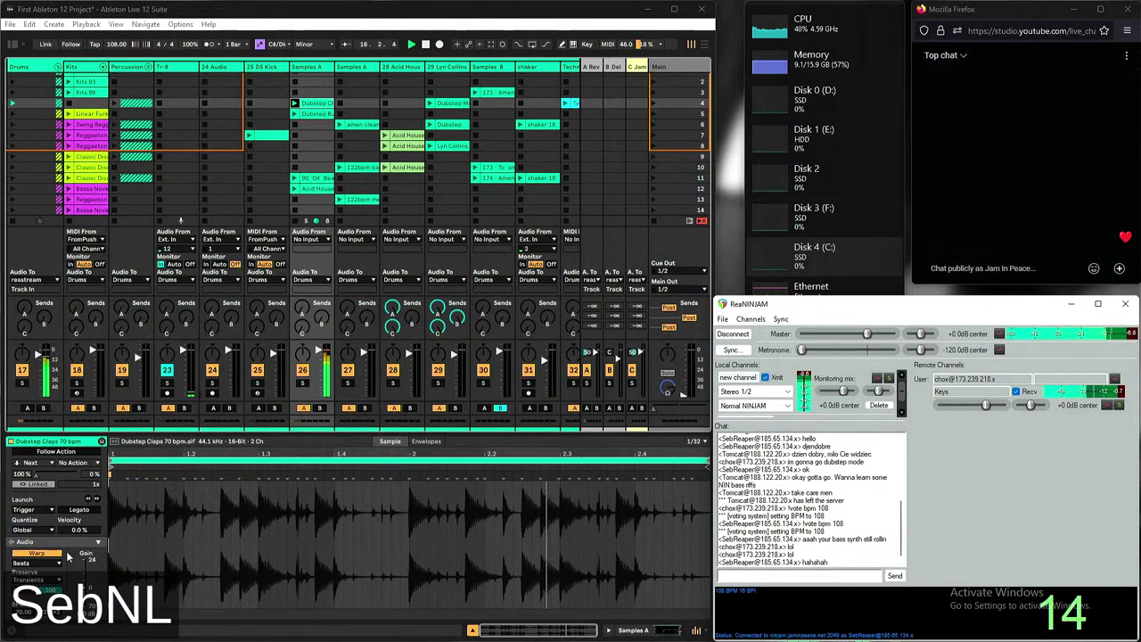
Double the Dubstep Claps clip's warp tempo twice, to 140.00 BPM
{"action": "scroll", "coordinate": [68, 556], "scroll_direction": "down", "scroll_amount": 3}
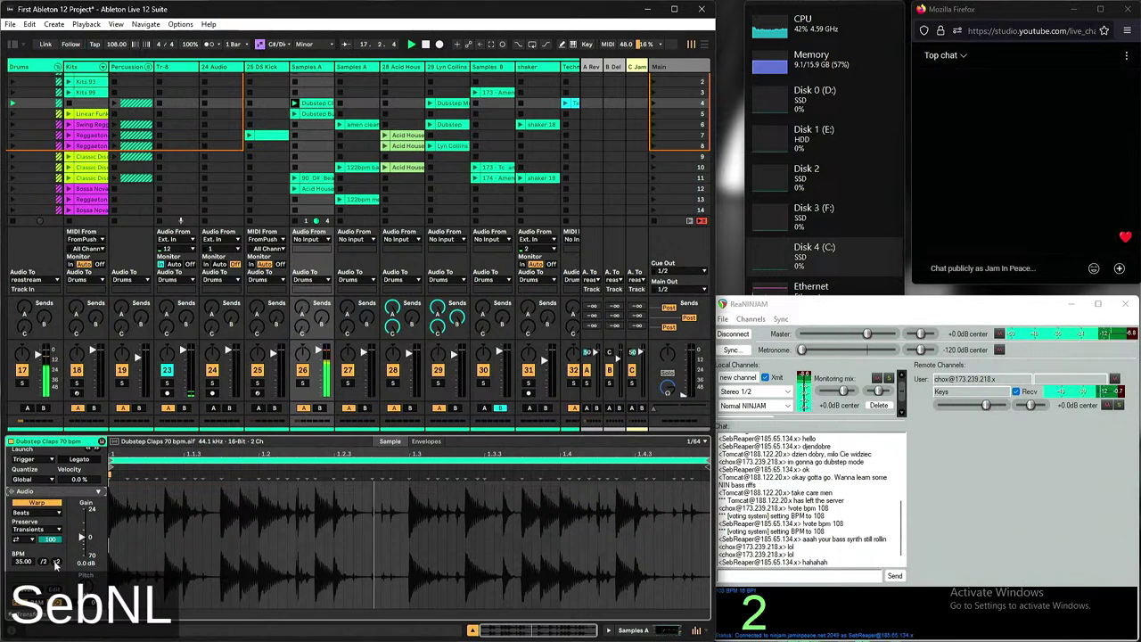
{"action": "left_click", "coordinate": [56, 562]}
{"action": "left_click", "coordinate": [55, 561]}
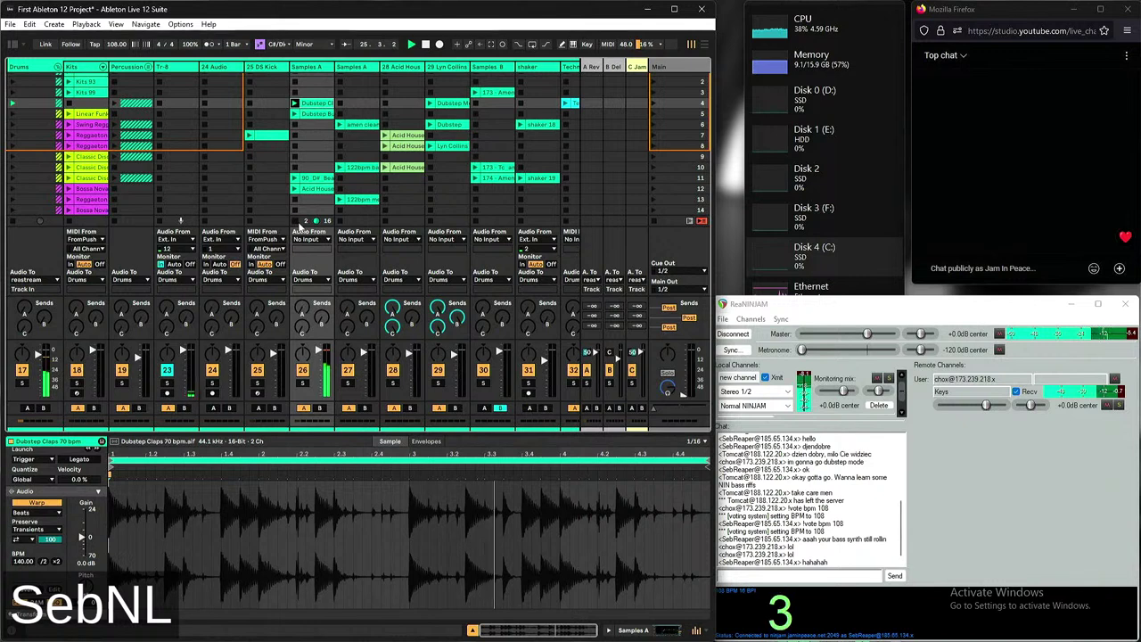
Launch the Dubstep Buried clip, turn off its transient looping, and set its transient envelope to 14
{"action": "left_click", "coordinate": [295, 114]}
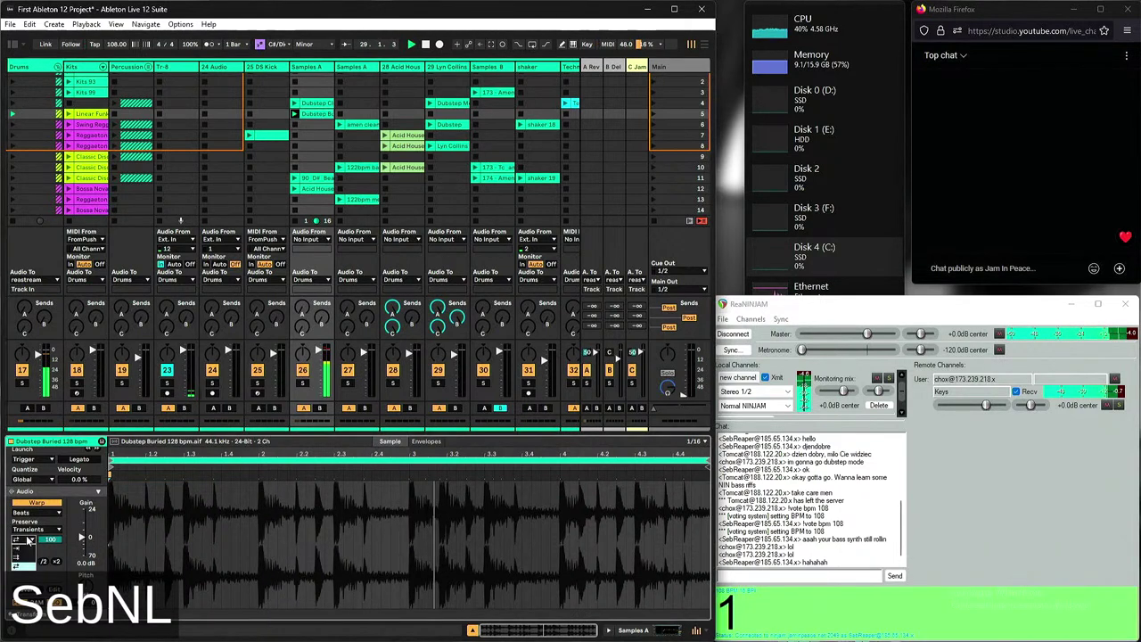
{"action": "type", "text": "22"}
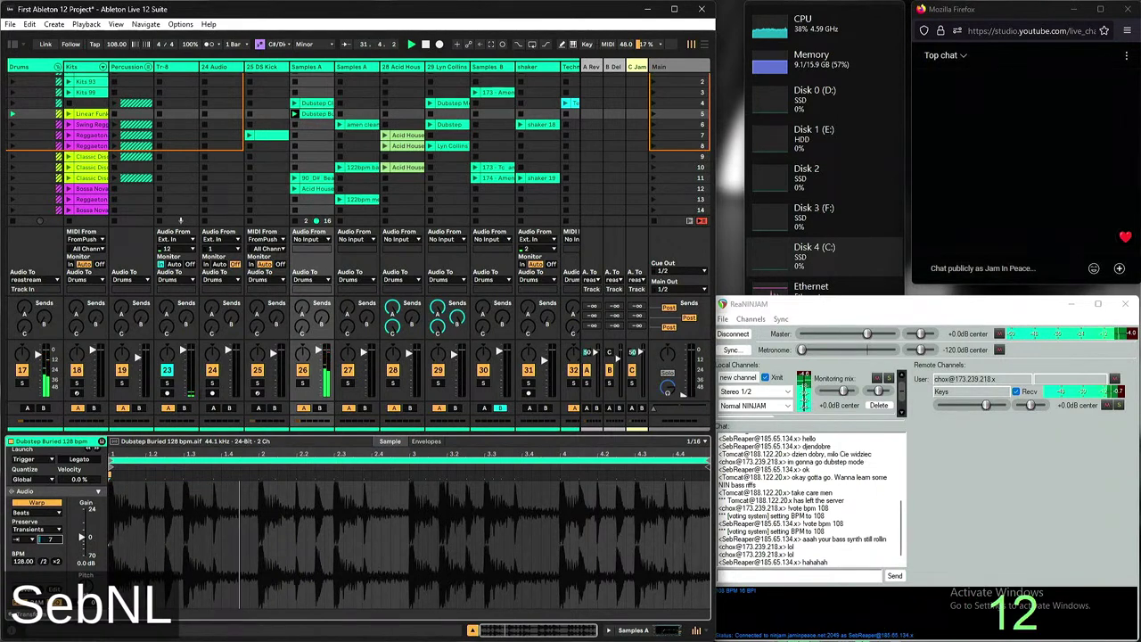
{"action": "left_click", "coordinate": [50, 540]}
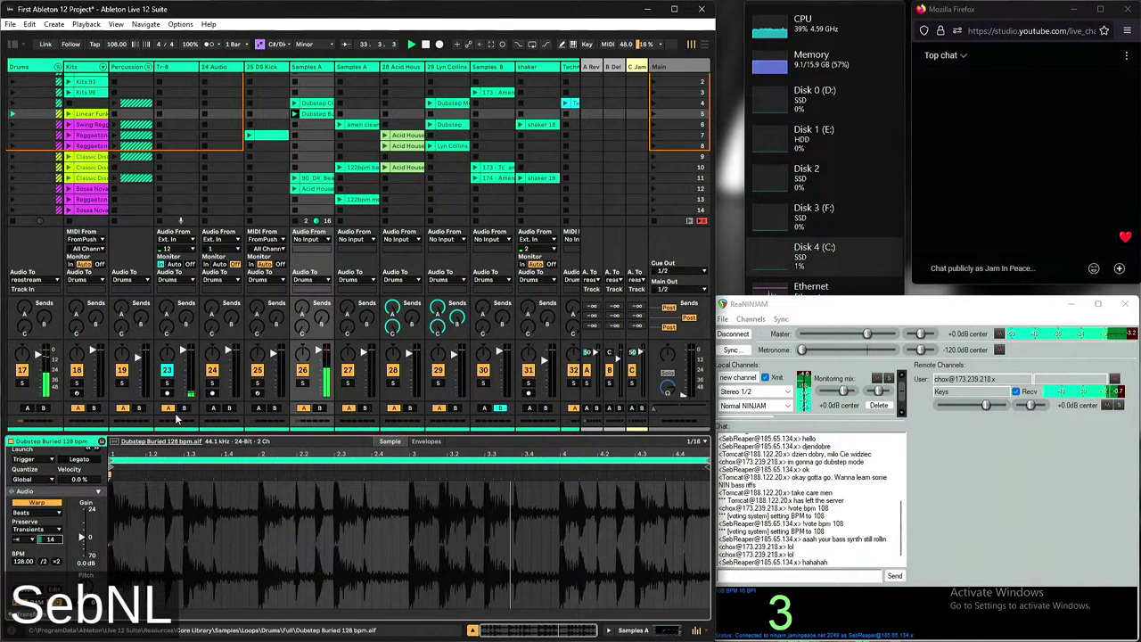
Try the ReaNINJAM metronome at -3.4 dB and turn it back down to -120.0 dB
{"action": "left_click_drag", "start_coordinate": [803, 350], "coordinate": [861, 350]}
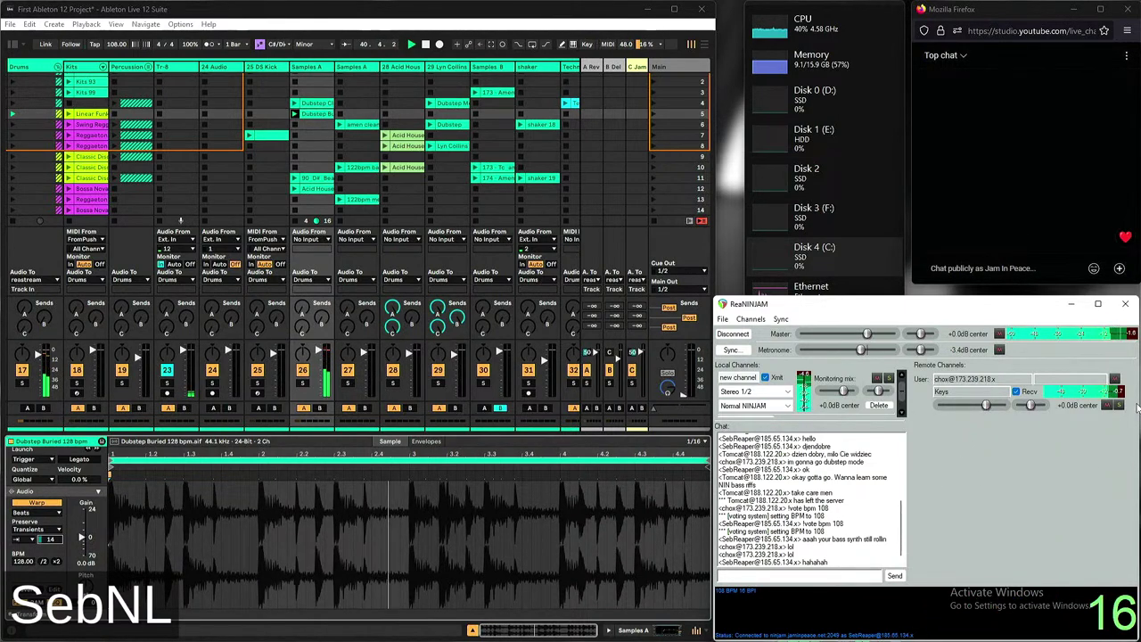
{"action": "left_click_drag", "start_coordinate": [861, 350], "coordinate": [802, 350]}
{"action": "scroll", "coordinate": [447, 213], "scroll_direction": "left", "scroll_amount": 4}
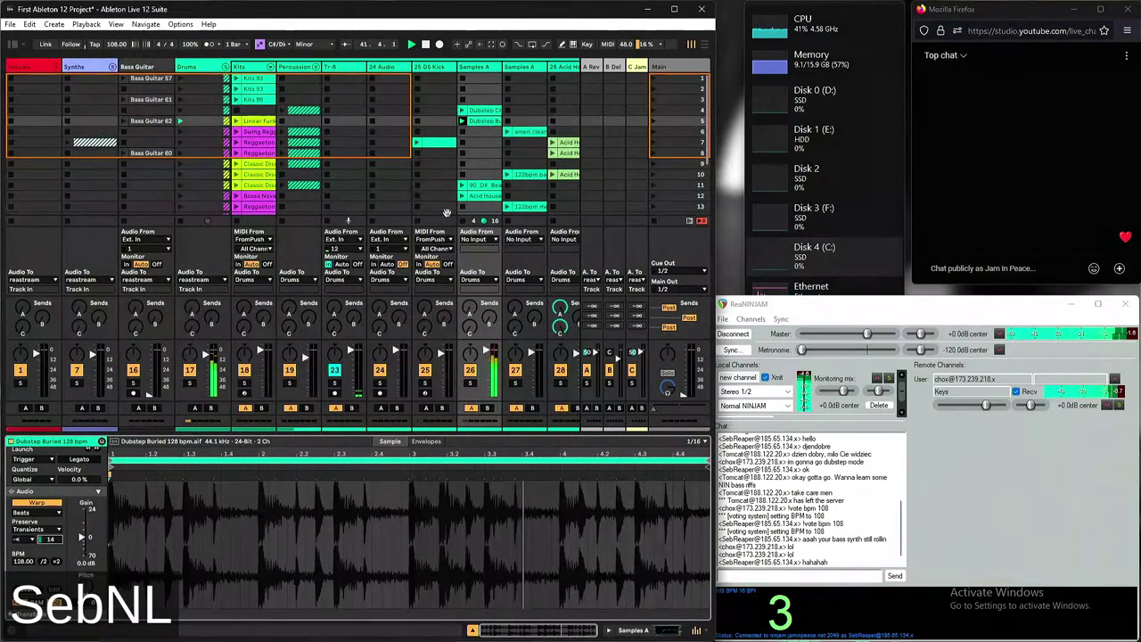
{"action": "scroll", "coordinate": [447, 213], "scroll_direction": "right", "scroll_amount": 8}
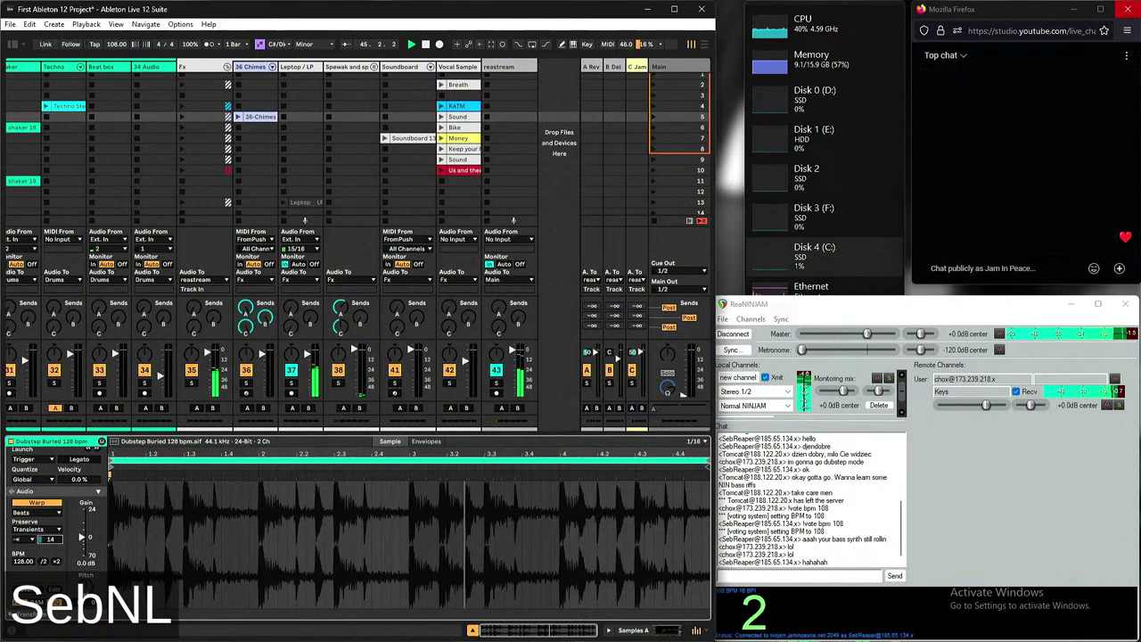
Raise the ReaNINJAM metronome to -1.8 dB and return to the drum sample tracks in Ableton Live
{"action": "left_click", "coordinate": [822, 357]}
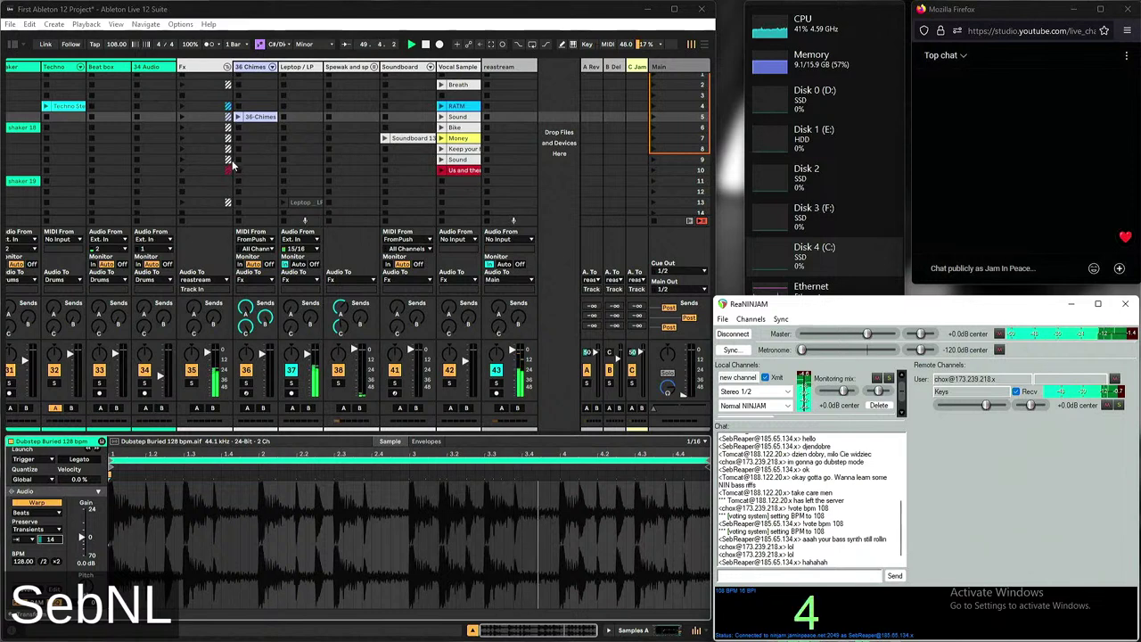
{"action": "left_click_drag", "start_coordinate": [802, 350], "coordinate": [863, 349]}
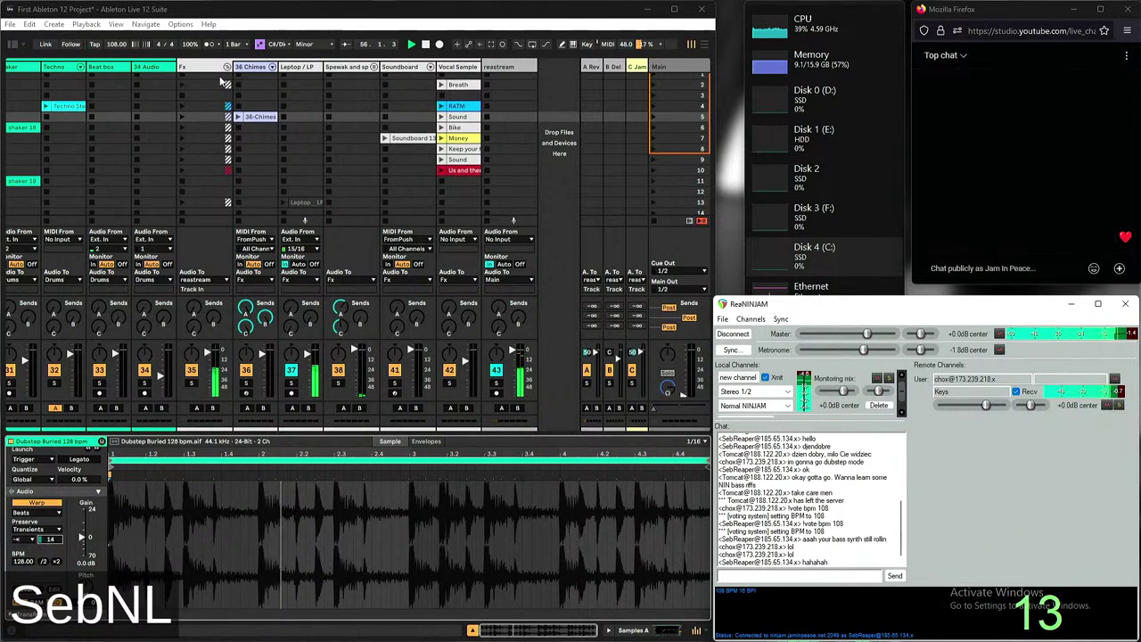
{"action": "scroll", "coordinate": [496, 136], "scroll_direction": "left", "scroll_amount": 5}
{"action": "scroll", "coordinate": [495, 135], "scroll_direction": "left", "scroll_amount": 1}
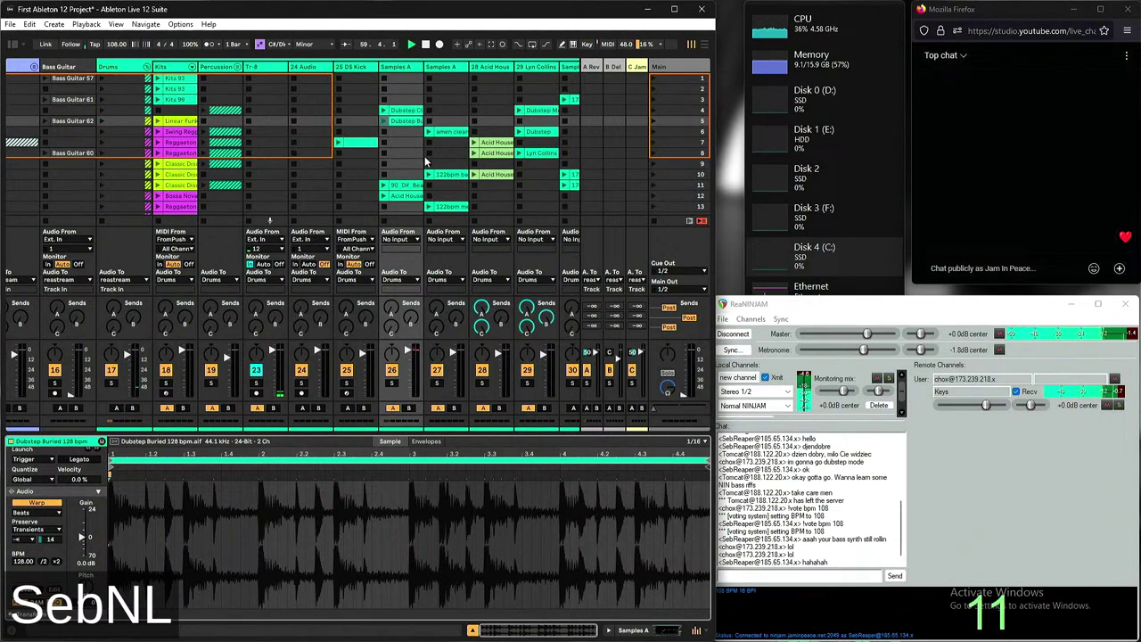
{"action": "scroll", "coordinate": [291, 87], "scroll_direction": "right", "scroll_amount": 9}
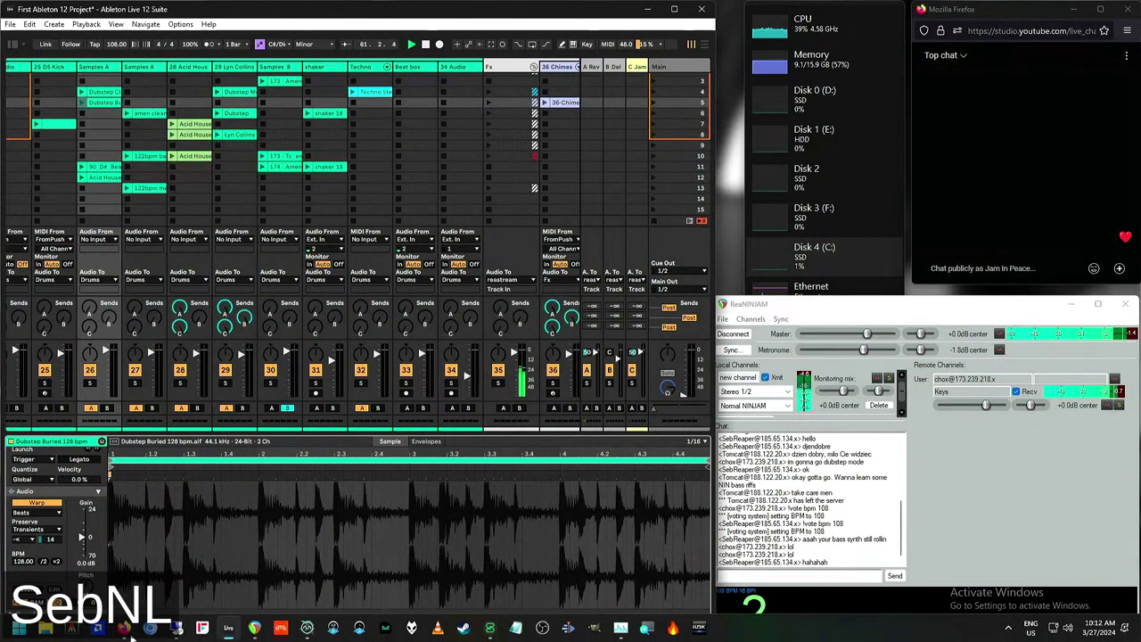
Switch to YouTube Studio to check the live stream's status and analytics, and minimize the window again
{"action": "mouse_move", "coordinate": [125, 628]}
{"action": "left_click", "coordinate": [94, 551]}
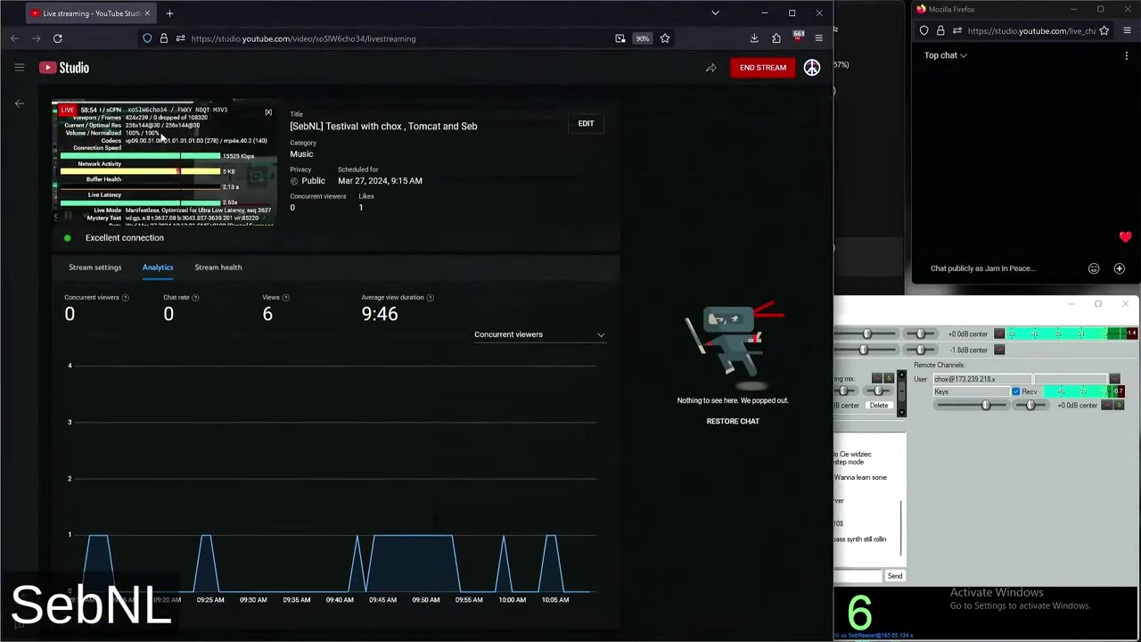
{"action": "left_click", "coordinate": [767, 13]}
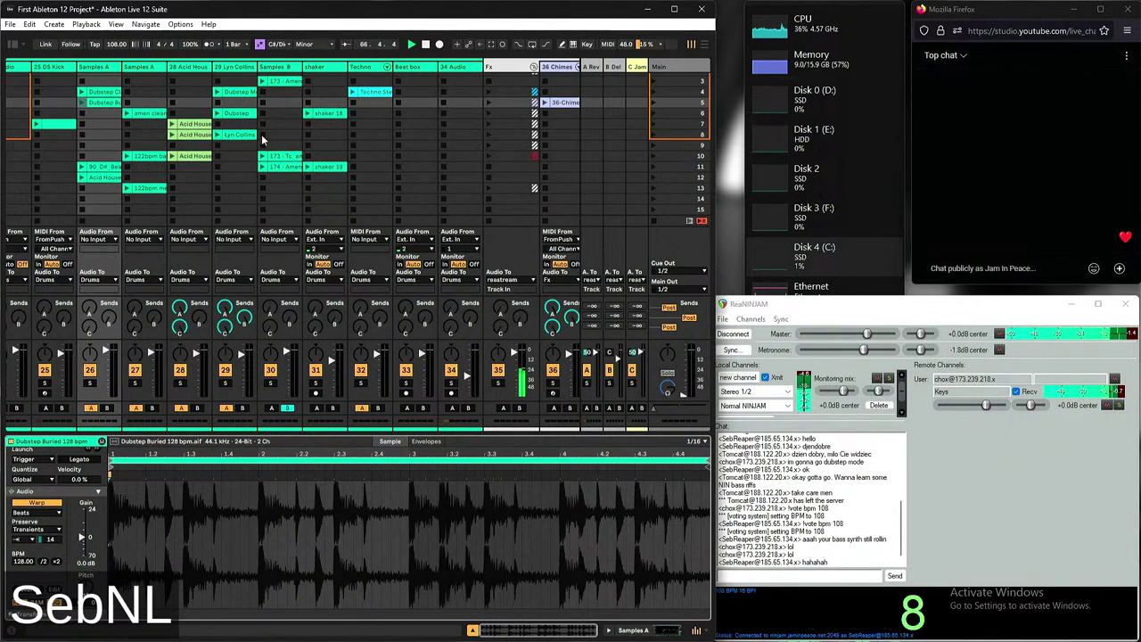
Launch the Acid House clip in scene 8 of track 28
{"action": "left_click", "coordinate": [192, 134]}
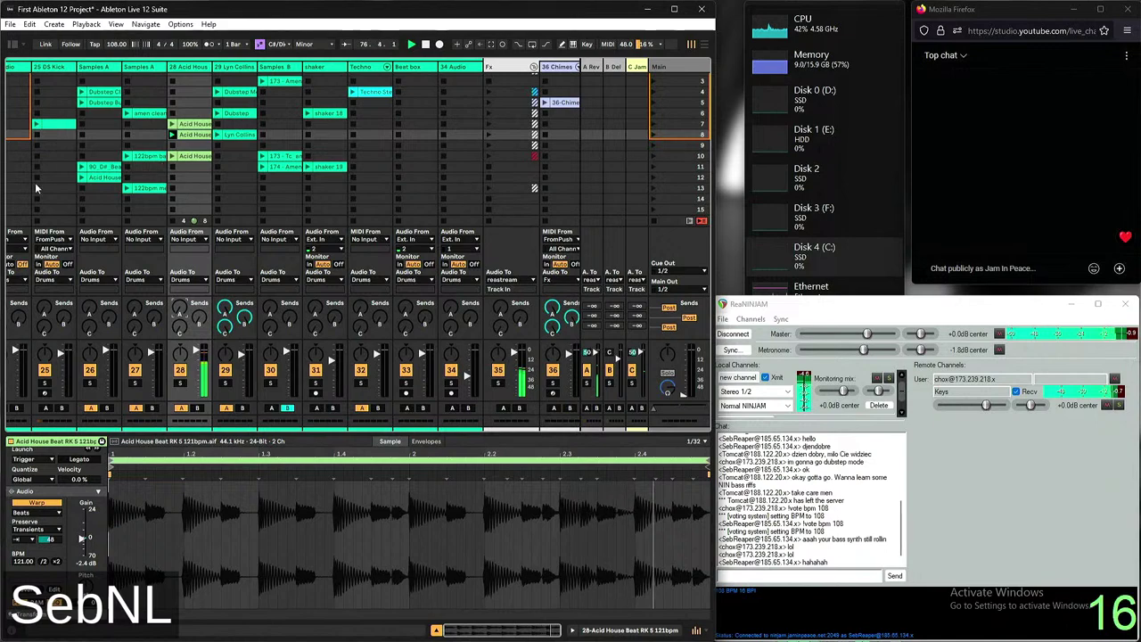
{"action": "scroll", "coordinate": [207, 123], "scroll_direction": "left", "scroll_amount": 5}
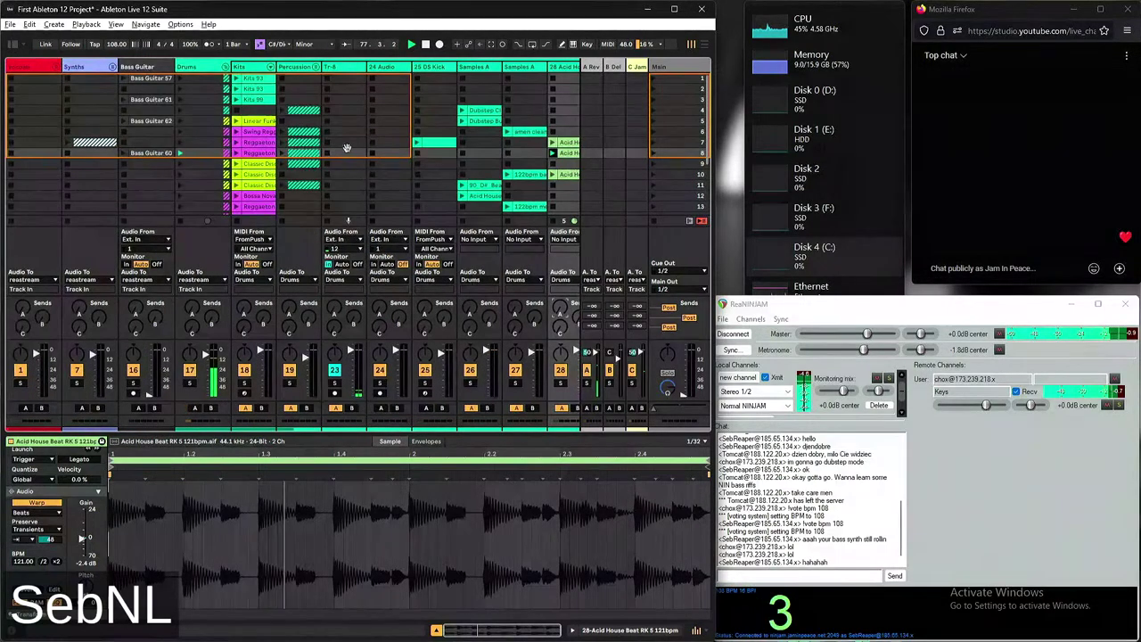
{"action": "scroll", "coordinate": [426, 179], "scroll_direction": "left", "scroll_amount": 2}
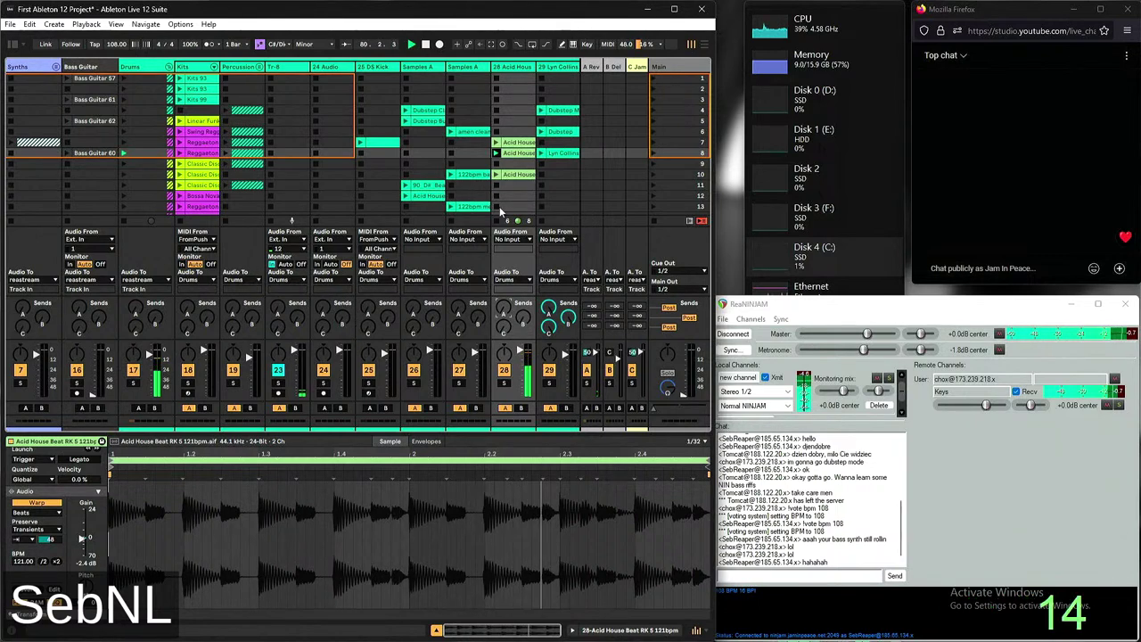
Turn the ReaNINJAM metronome down to -120.0 dB and set the remote player's Keys channel to -3.1 dB
{"action": "scroll", "coordinate": [254, 281], "scroll_direction": "right", "scroll_amount": 2}
{"action": "left_click_drag", "start_coordinate": [863, 353], "coordinate": [687, 292]}
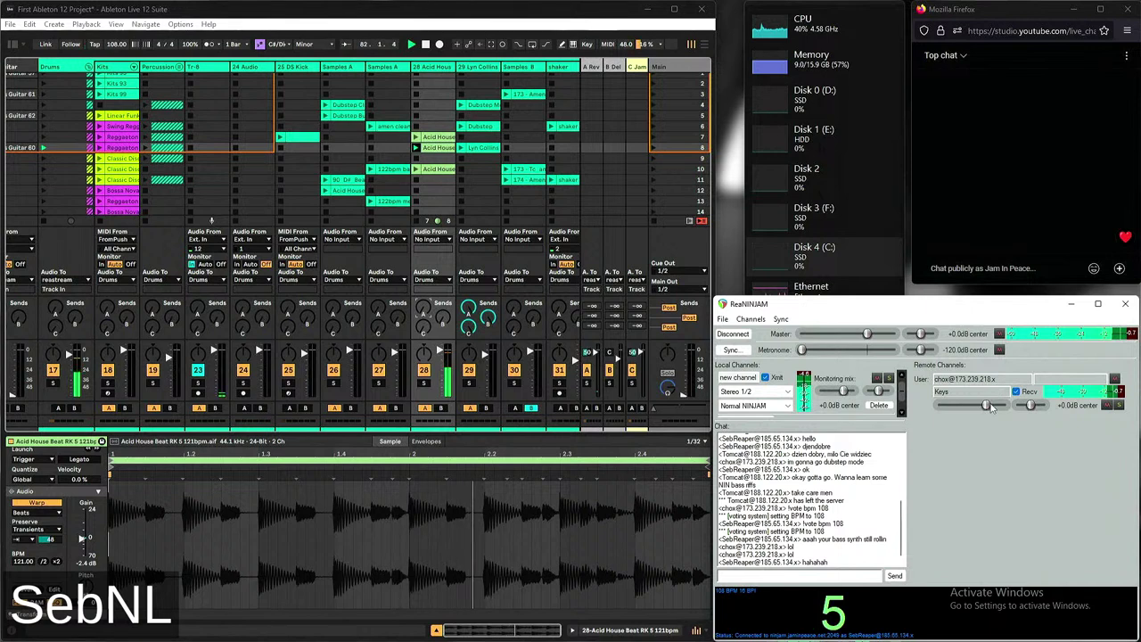
{"action": "mouse_move", "coordinate": [985, 405]}
{"action": "left_mouse_down"}
{"action": "mouse_move", "coordinate": [940, 406]}
{"action": "mouse_move", "coordinate": [980, 412]}
{"action": "mouse_move", "coordinate": [981, 425]}
{"action": "left_mouse_up"}
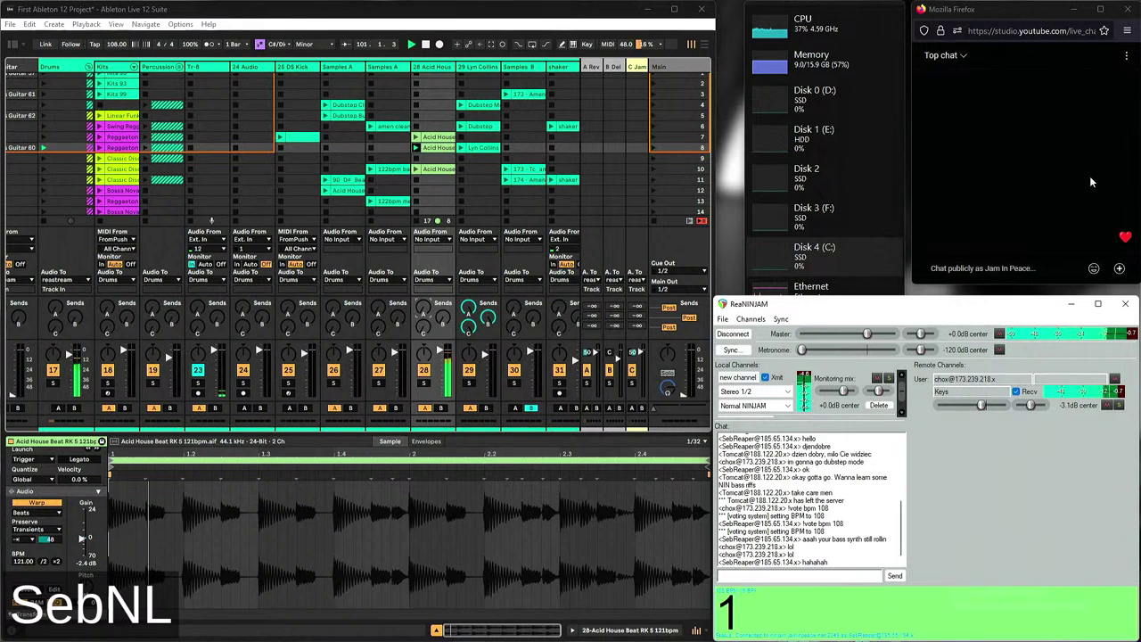
Stop the playing Acid House clip and expand the Vocals group in Ableton Live
{"action": "left_click", "coordinate": [424, 227]}
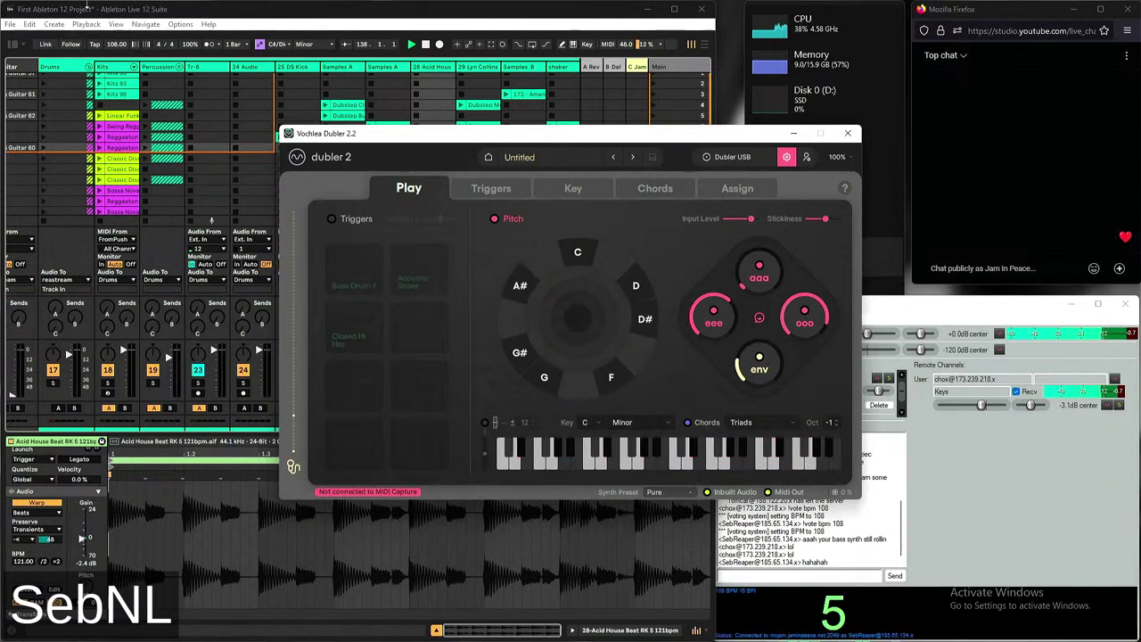
{"action": "left_click", "coordinate": [179, 119]}
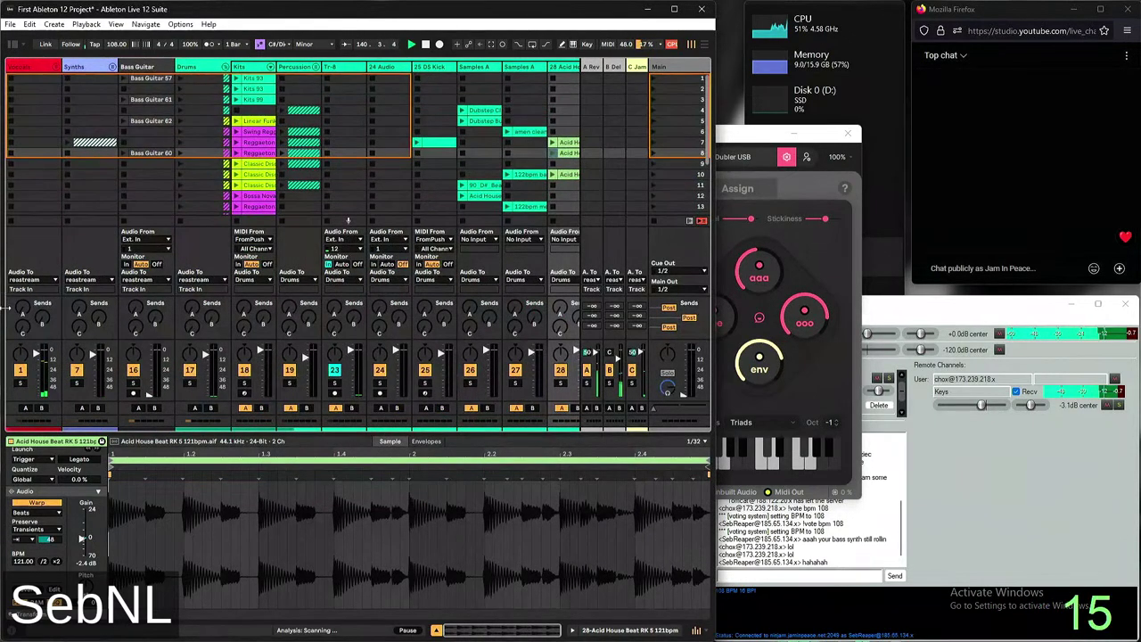
{"action": "left_click", "coordinate": [56, 69]}
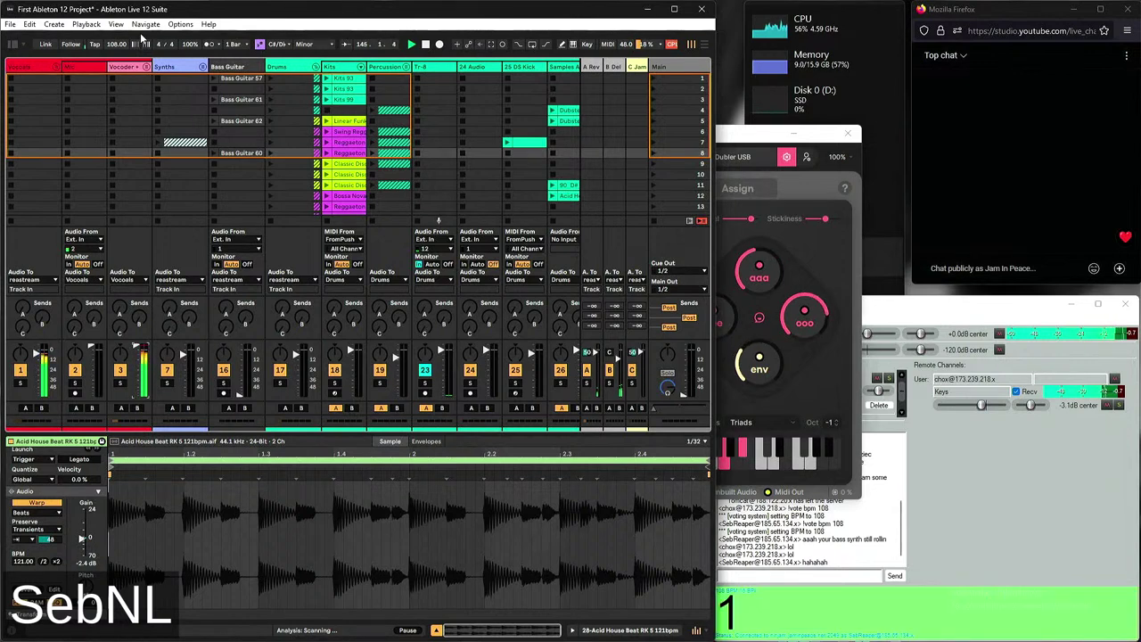
Switch to Dubler 2, set its scale to Chromatic without Auto Key Detect, and move its window over ReaNINJAM
{"action": "left_click", "coordinate": [816, 248]}
{"action": "left_click", "coordinate": [642, 422]}
{"action": "left_click", "coordinate": [648, 391]}
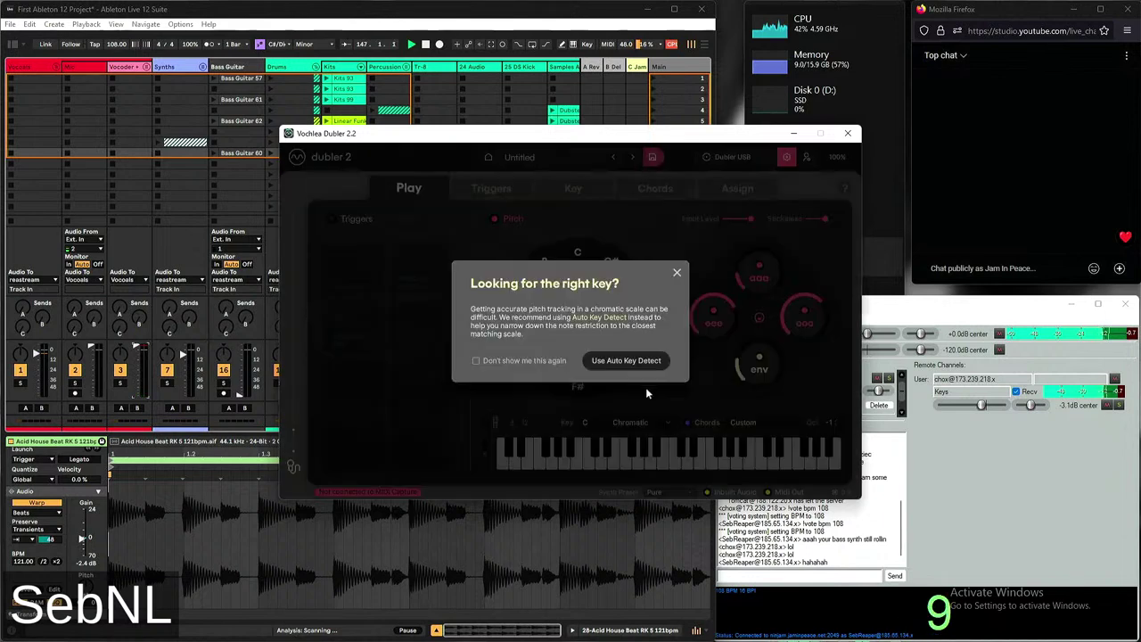
{"action": "left_click", "coordinate": [677, 274]}
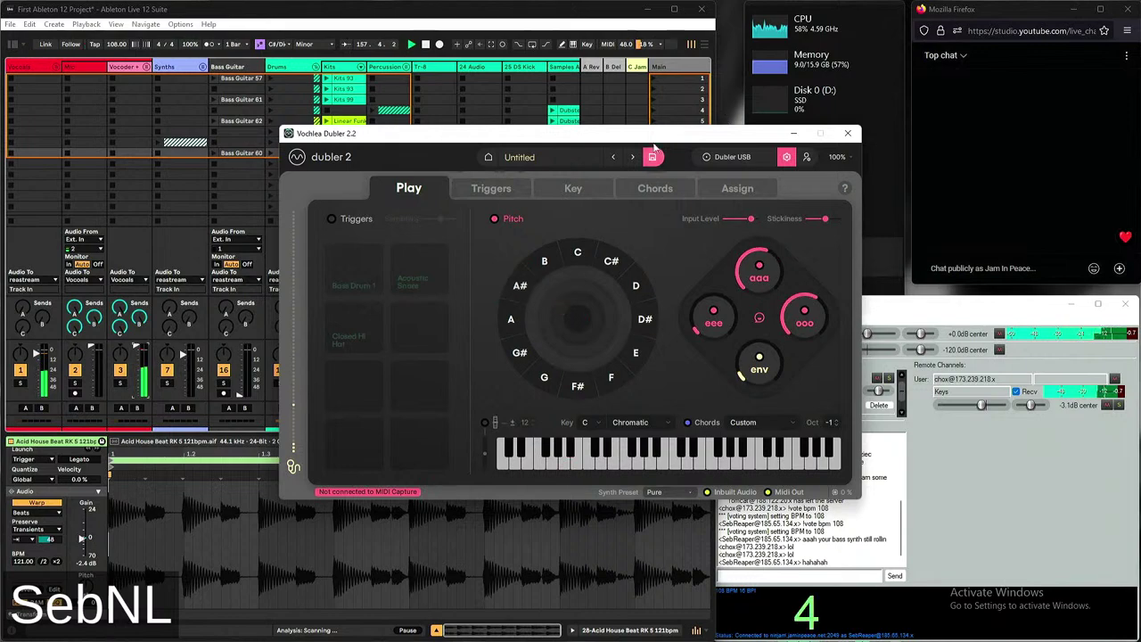
{"action": "left_click_drag", "start_coordinate": [401, 133], "coordinate": [839, 190]}
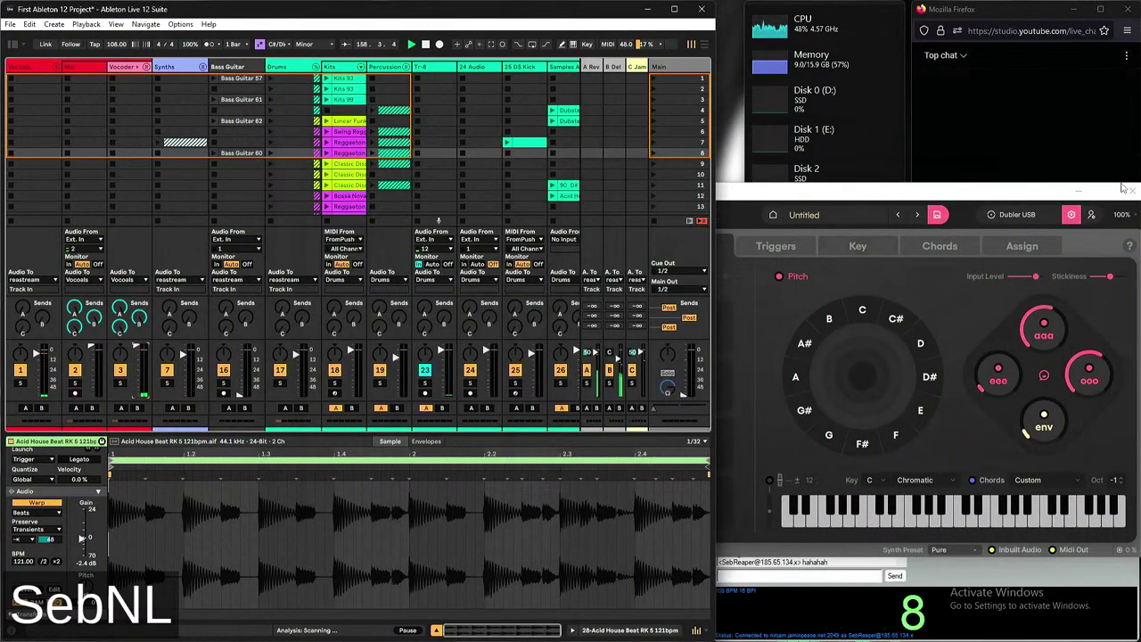
Minimize Dubler 2 and launch the Classic Disco 01 Intro clip in scene 9 of the Kits track, cueing it with Ableton's metronome
{"action": "left_click", "coordinate": [1075, 191]}
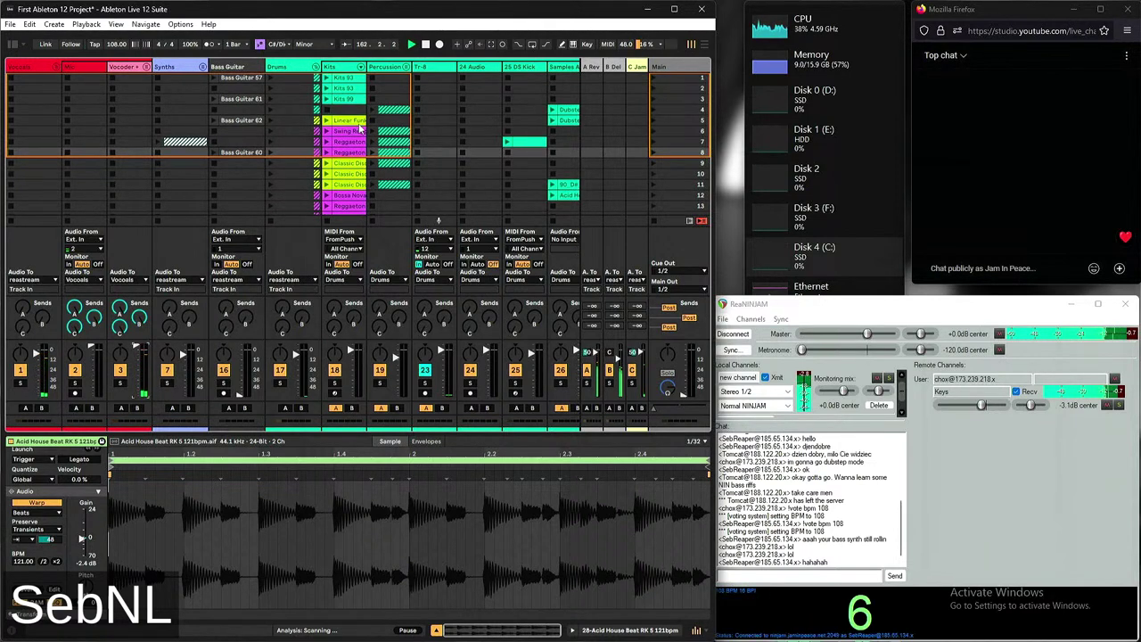
{"action": "left_click", "coordinate": [214, 46]}
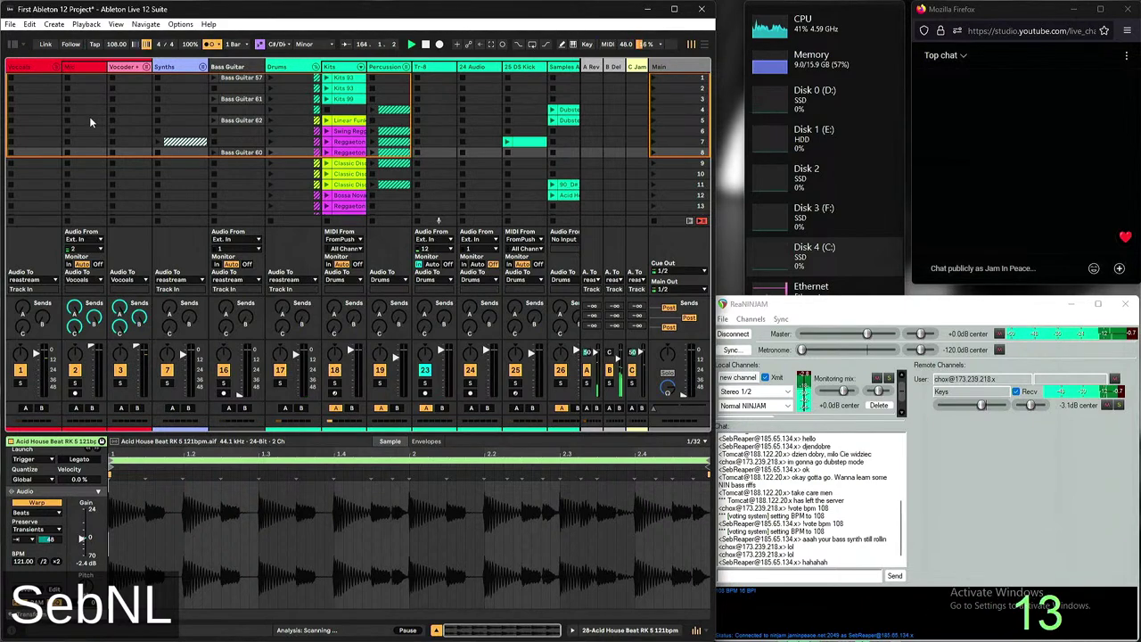
{"action": "left_click", "coordinate": [354, 121]}
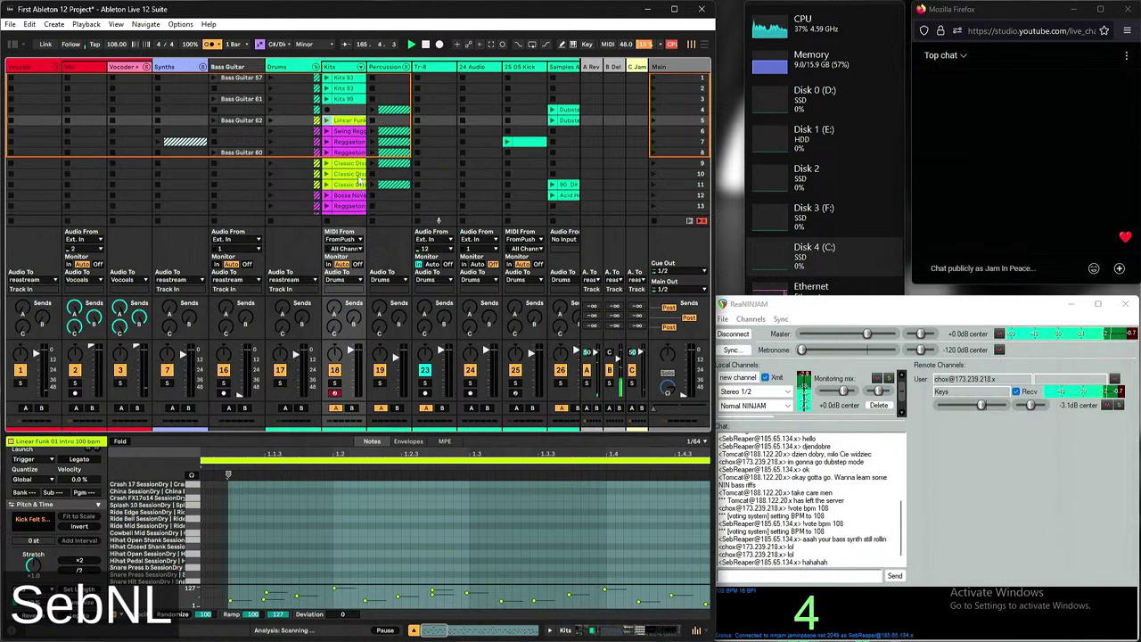
{"action": "left_click", "coordinate": [354, 166]}
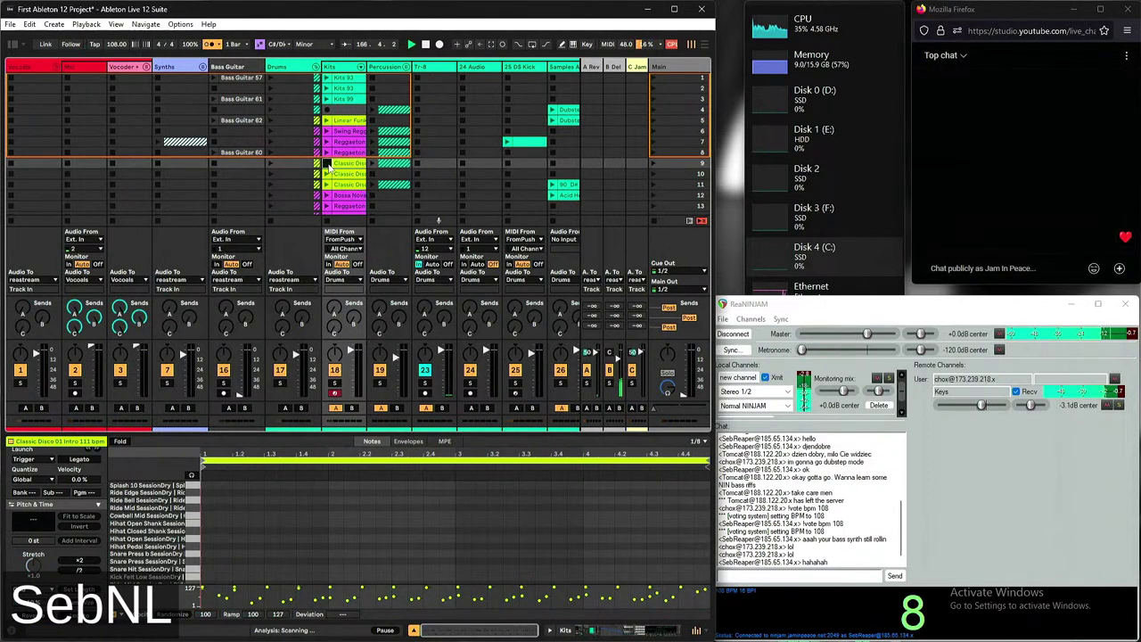
{"action": "left_click", "coordinate": [327, 165]}
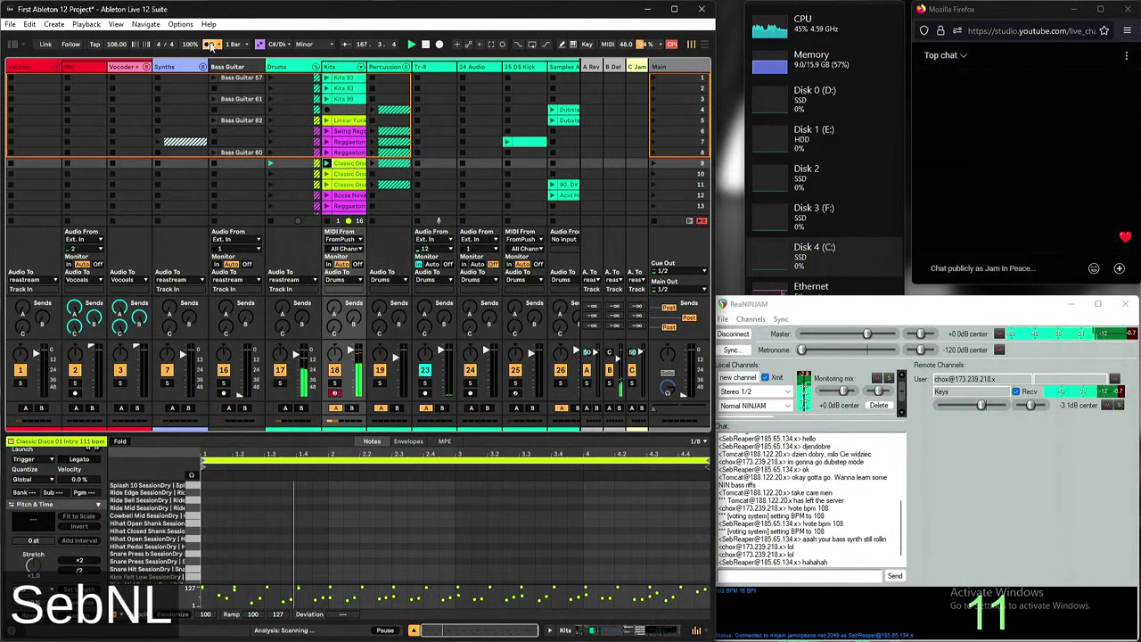
{"action": "left_click", "coordinate": [209, 44]}
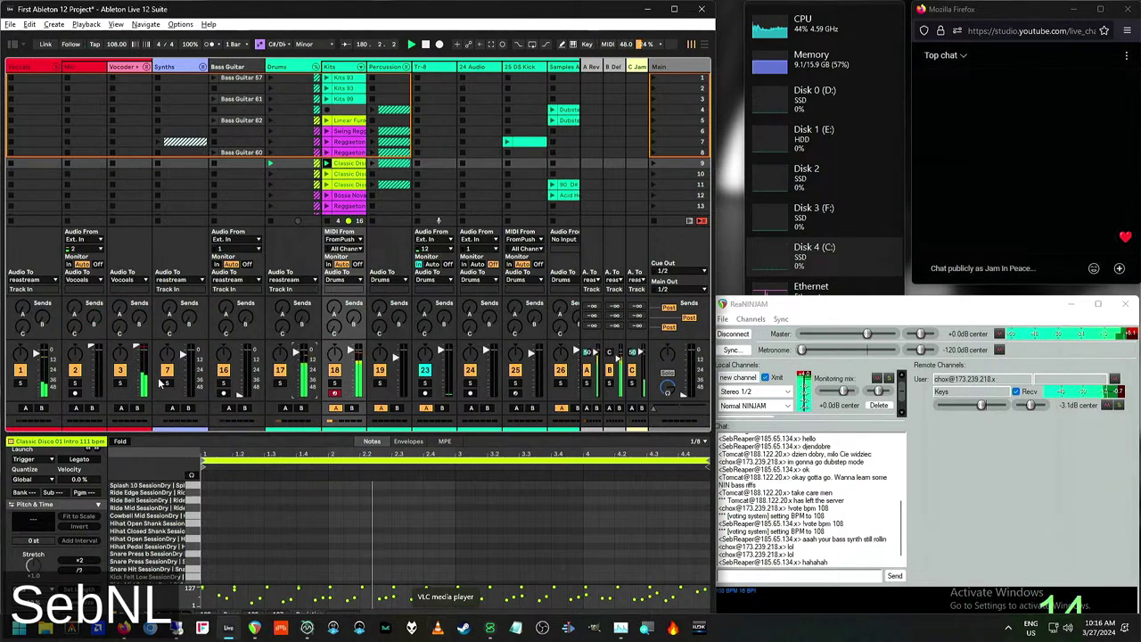
Bring Dubler 2 back over Ableton Live, set its key to C# and scale to Minor, and minimize its window
{"action": "key", "text": "alt+Tab"}
{"action": "left_click_drag", "start_coordinate": [869, 198], "coordinate": [650, 136]}
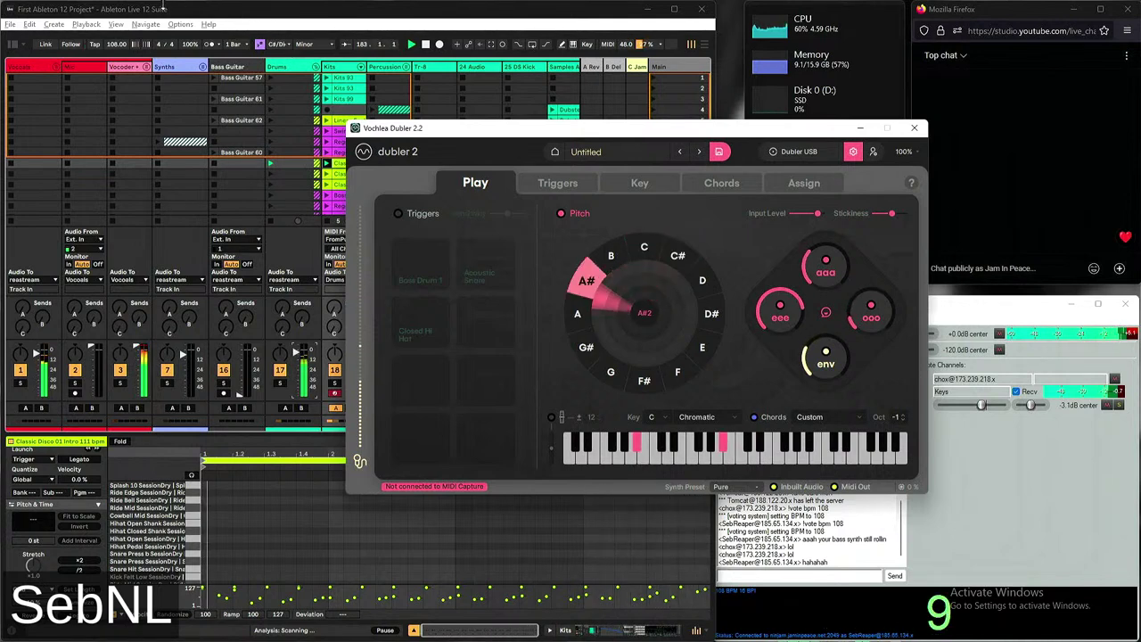
{"action": "left_click", "coordinate": [652, 417]}
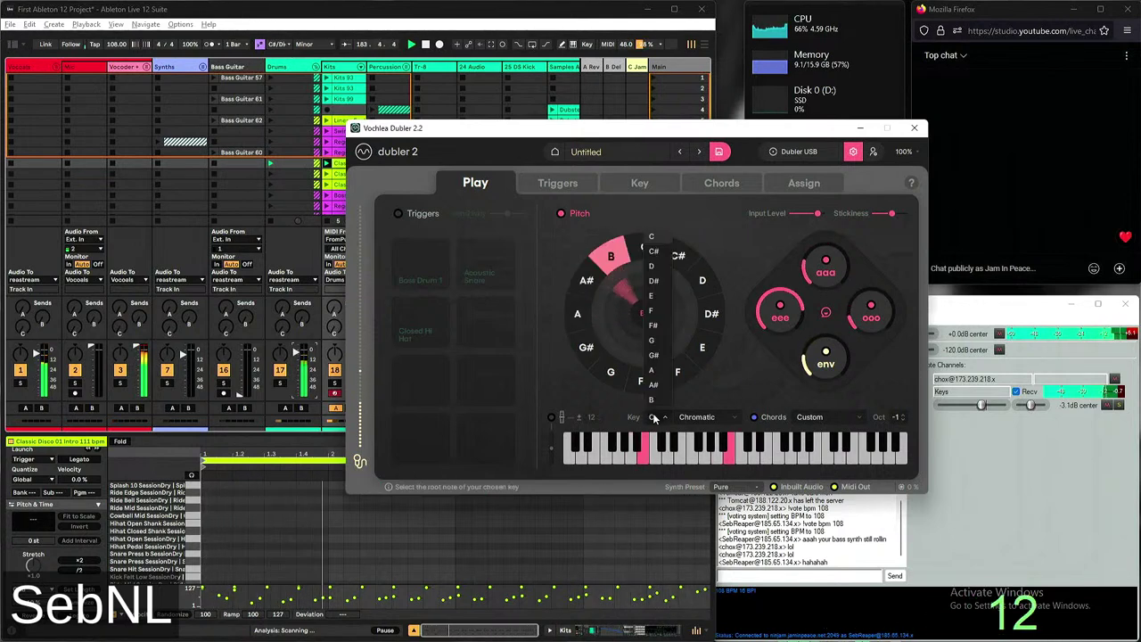
{"action": "left_click", "coordinate": [654, 251]}
{"action": "left_click", "coordinate": [704, 430]}
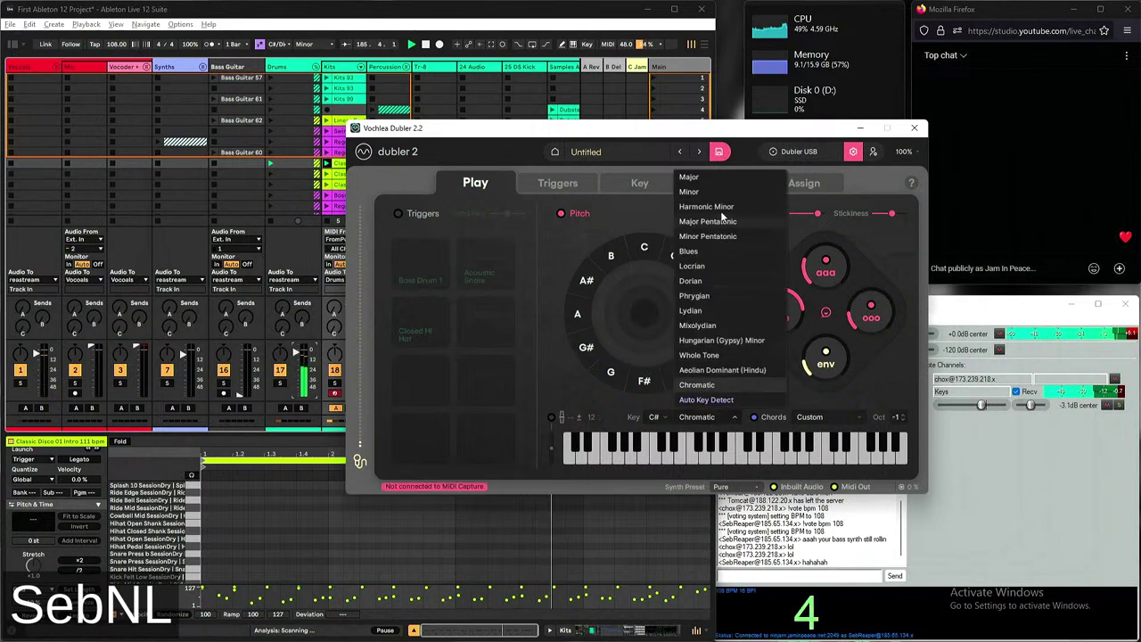
{"action": "left_click", "coordinate": [690, 186]}
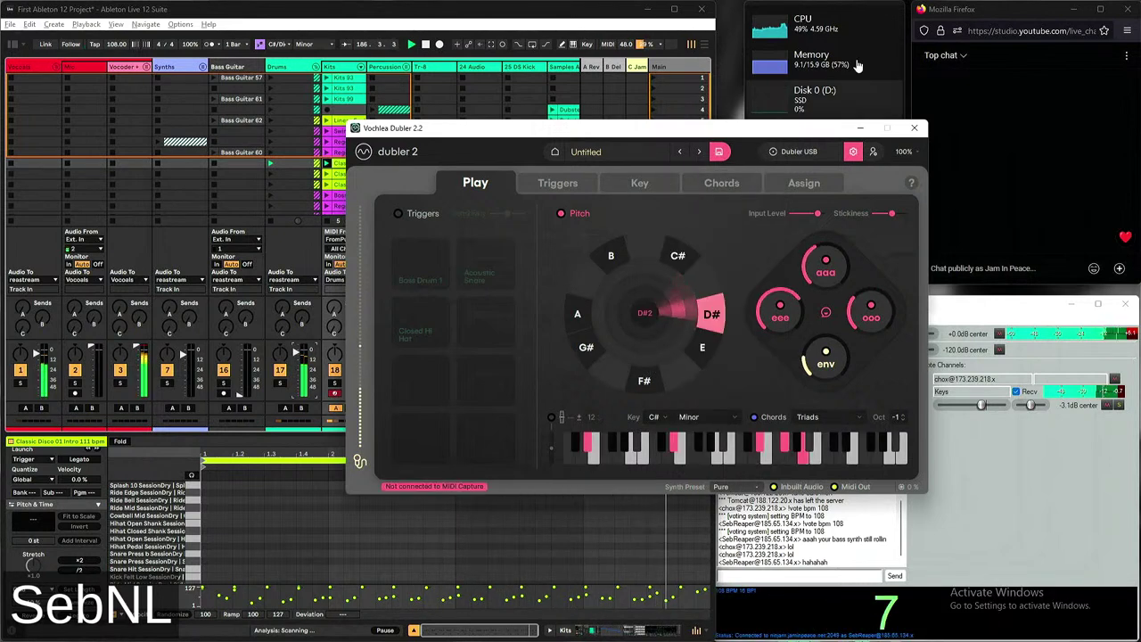
{"action": "left_click_drag", "start_coordinate": [831, 128], "coordinate": [624, 121]}
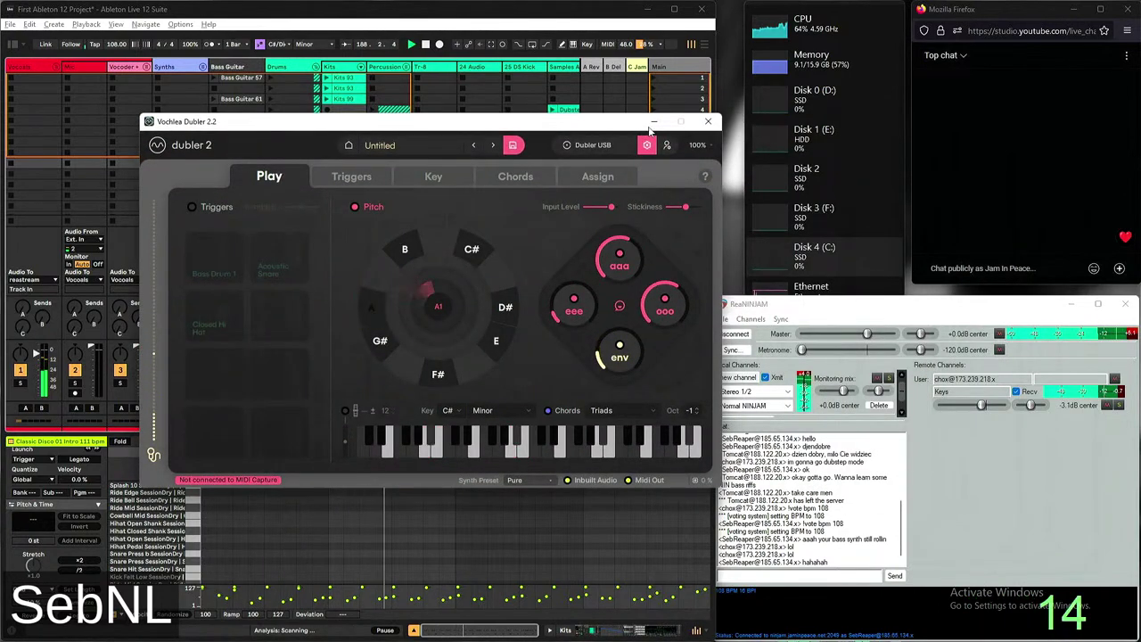
{"action": "left_click", "coordinate": [653, 122]}
Reopen Dubler 2 and set its key to C with the Chromatic scale
{"action": "key", "text": "alt+Tab"}
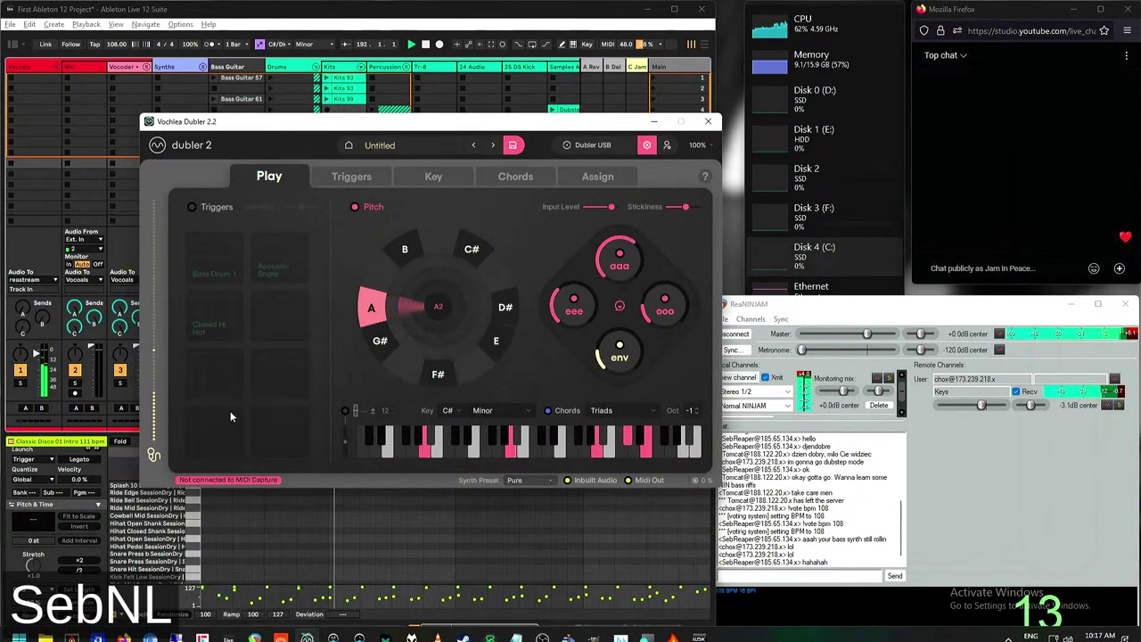
{"action": "left_click", "coordinate": [454, 410]}
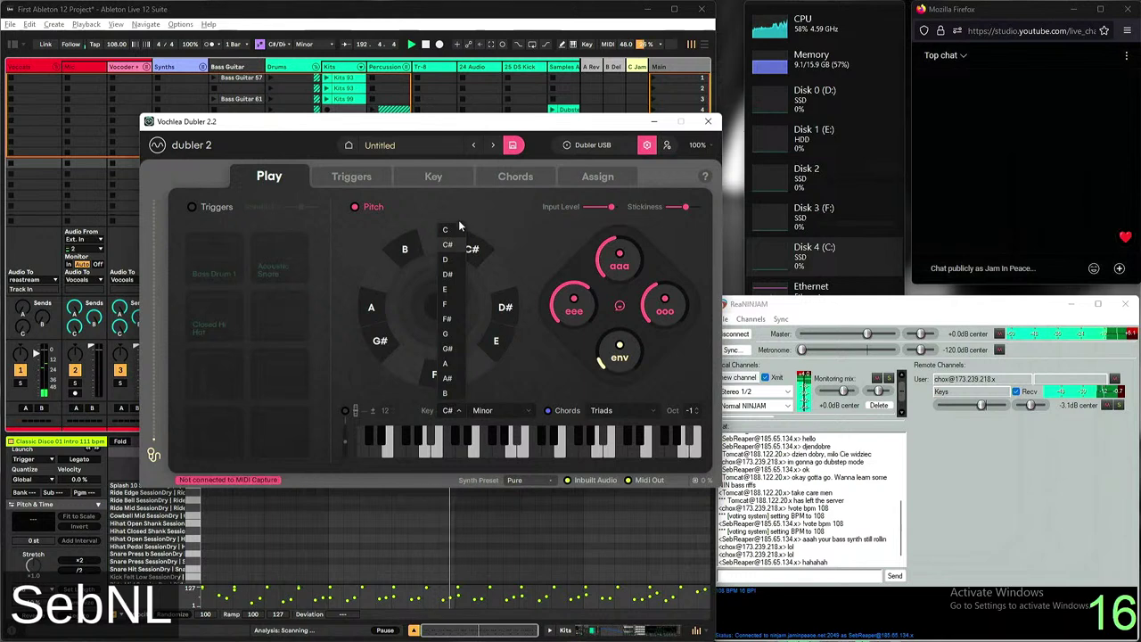
{"action": "left_click", "coordinate": [446, 230]}
{"action": "left_click", "coordinate": [483, 410]}
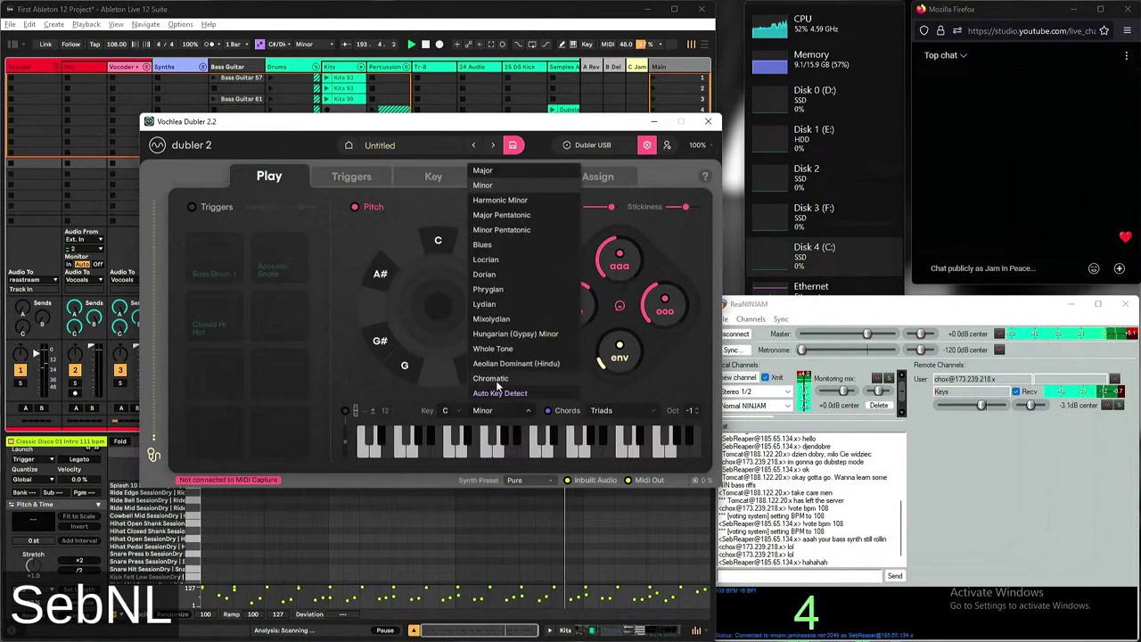
{"action": "left_click", "coordinate": [496, 380]}
{"action": "left_click", "coordinate": [538, 261]}
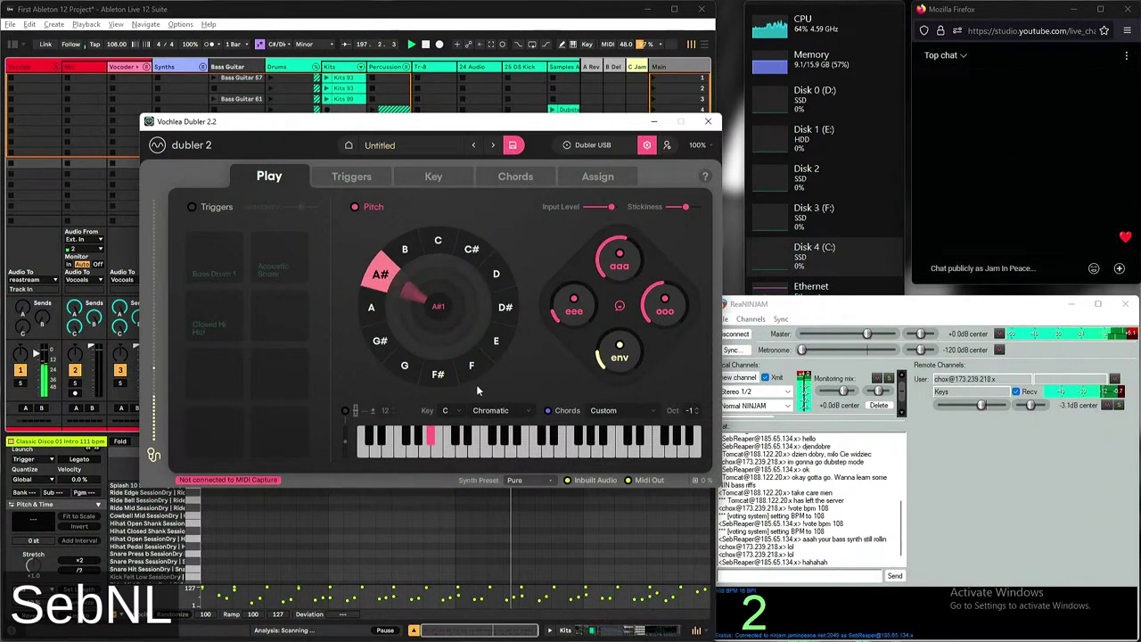
Set Dubler 2's key to A# and its scale to Minor, and minimize the window to return to Ableton Live
{"action": "left_click", "coordinate": [456, 412]}
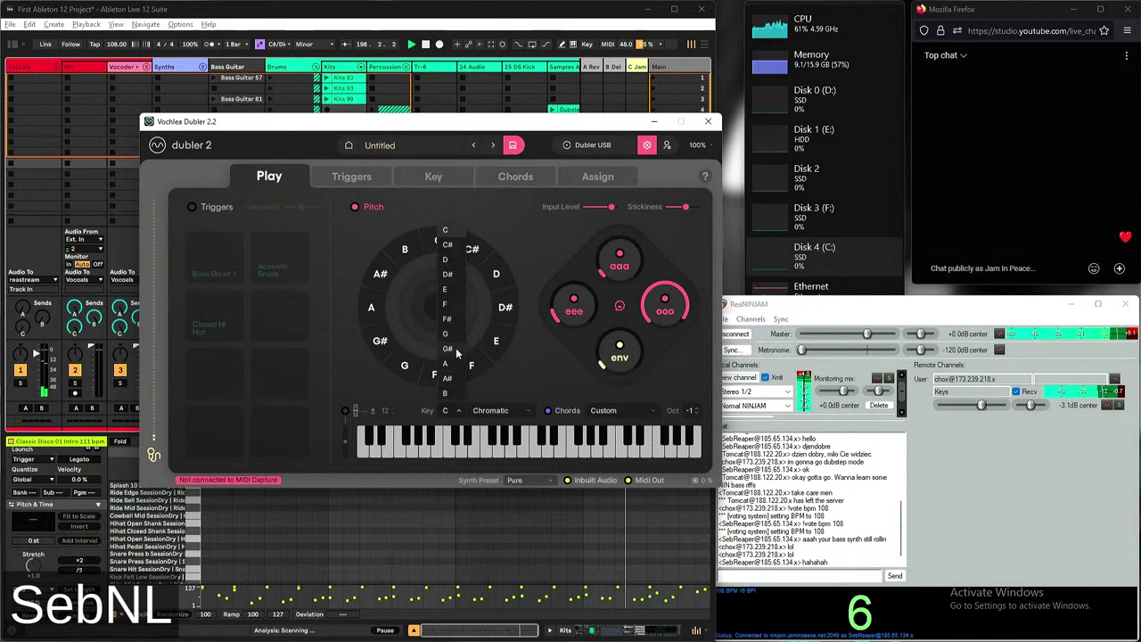
{"action": "left_click", "coordinate": [455, 379]}
{"action": "left_click", "coordinate": [499, 413]}
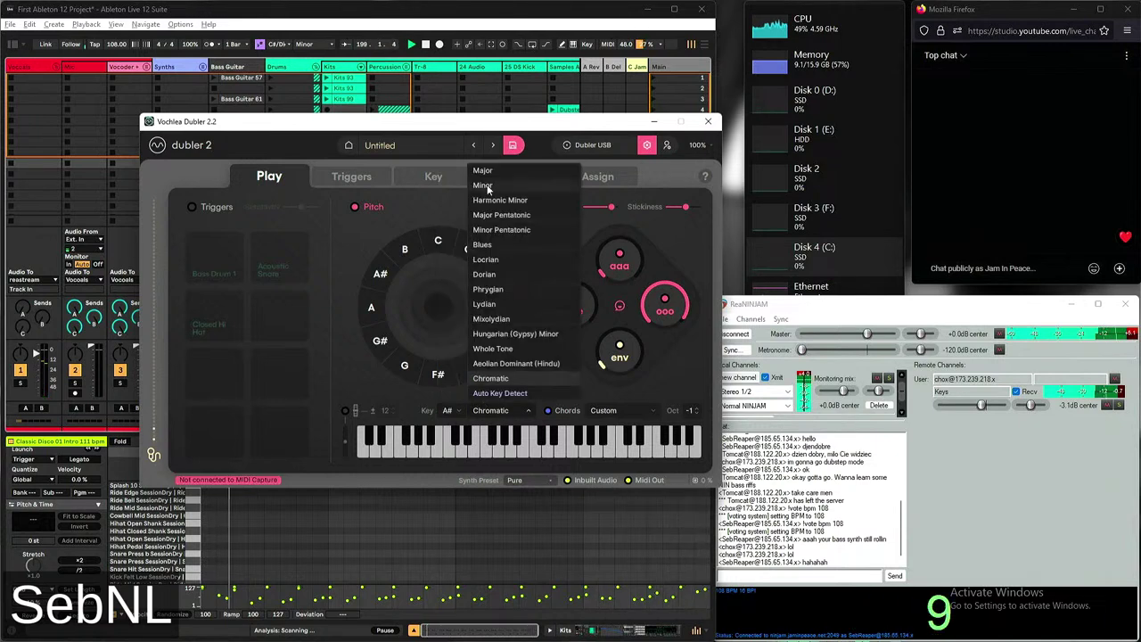
{"action": "left_click", "coordinate": [526, 186]}
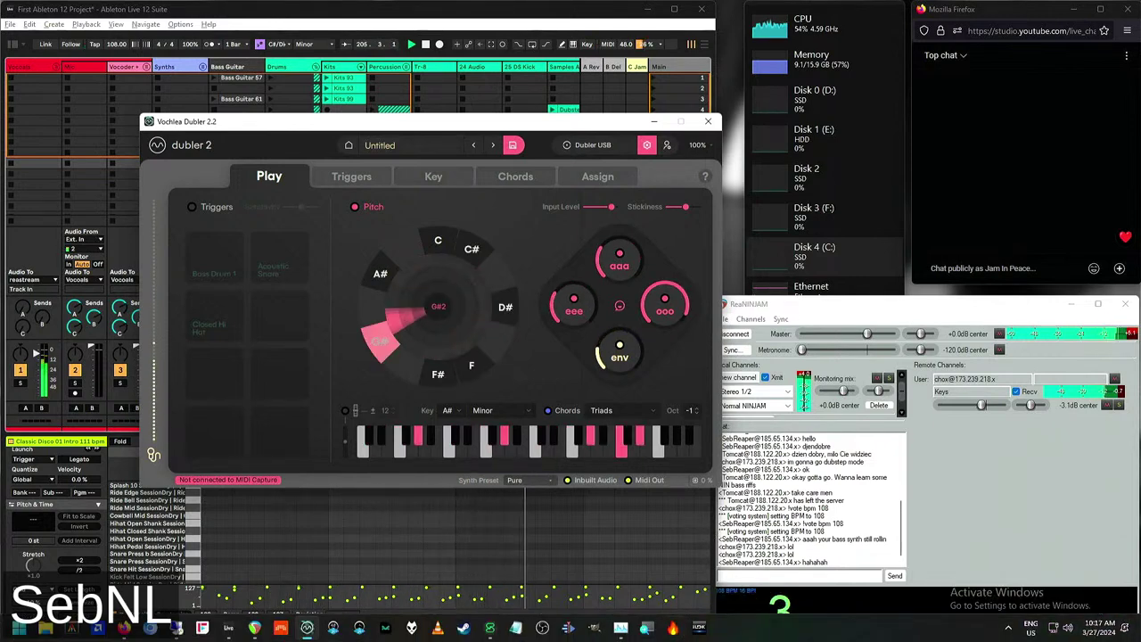
{"action": "left_click_drag", "start_coordinate": [654, 127], "coordinate": [654, 129]}
{"action": "left_click", "coordinate": [653, 126]}
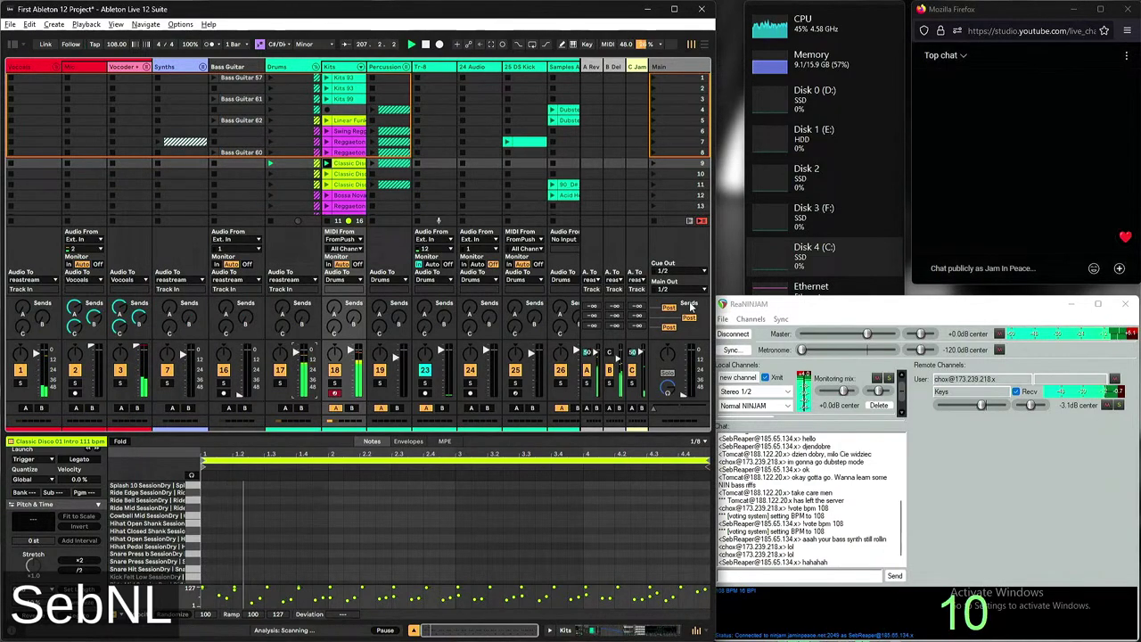
Launch track 27's 122bpm barking beat and mechanical percussion clips in turn, and the Classic Disco 02 Verse clip on the Kits track
{"action": "scroll", "coordinate": [357, 200], "scroll_direction": "right", "scroll_amount": 5}
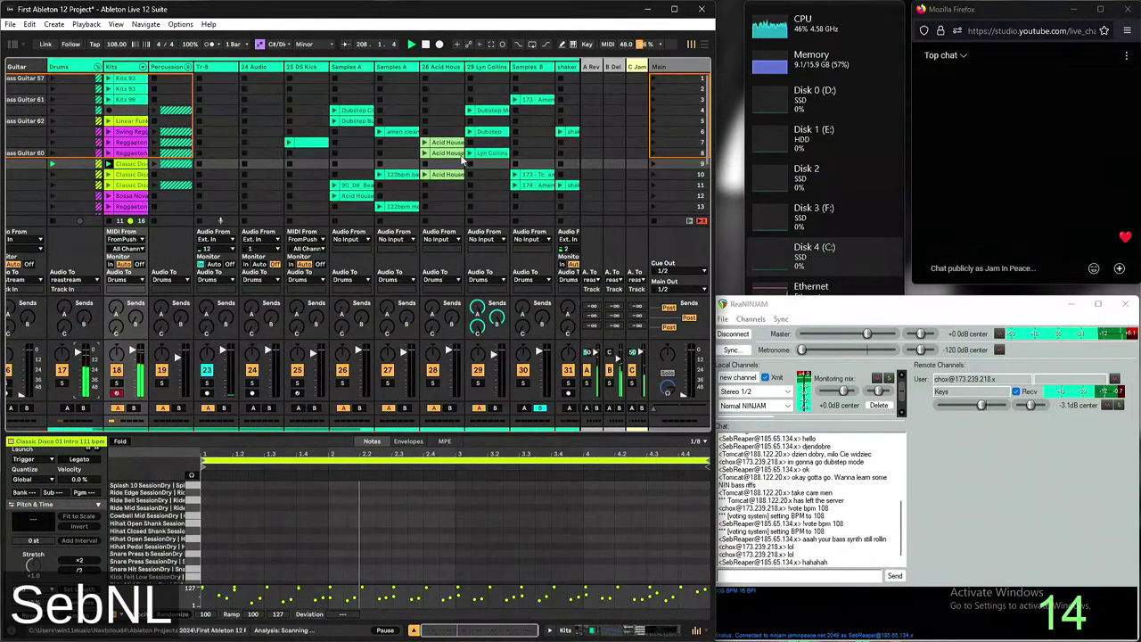
{"action": "left_click", "coordinate": [381, 174]}
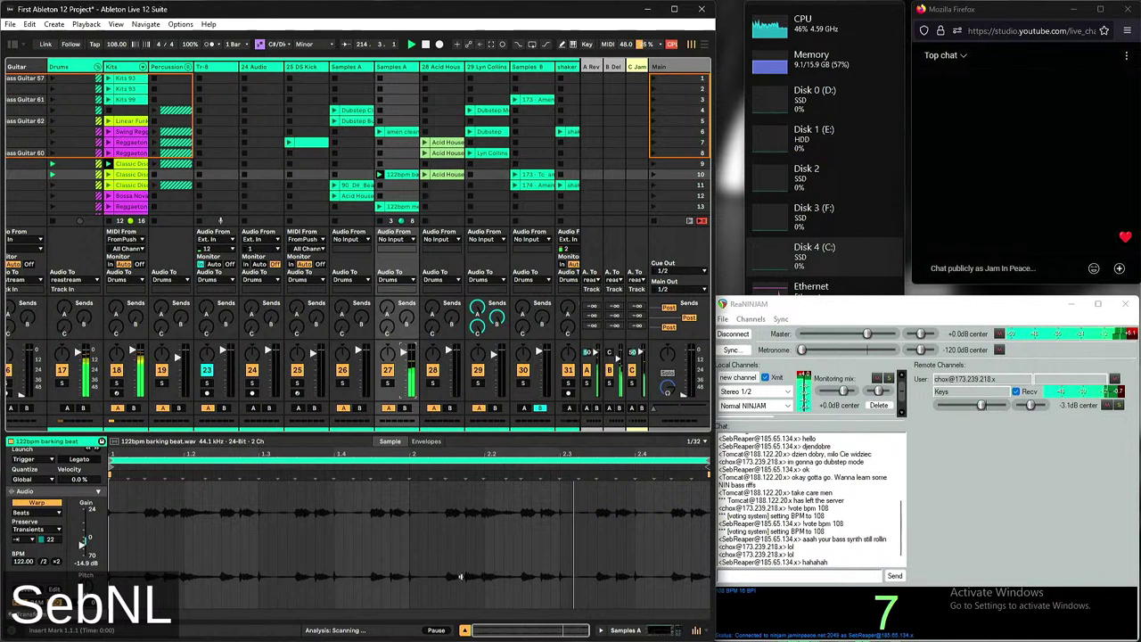
{"action": "left_click", "coordinate": [408, 208]}
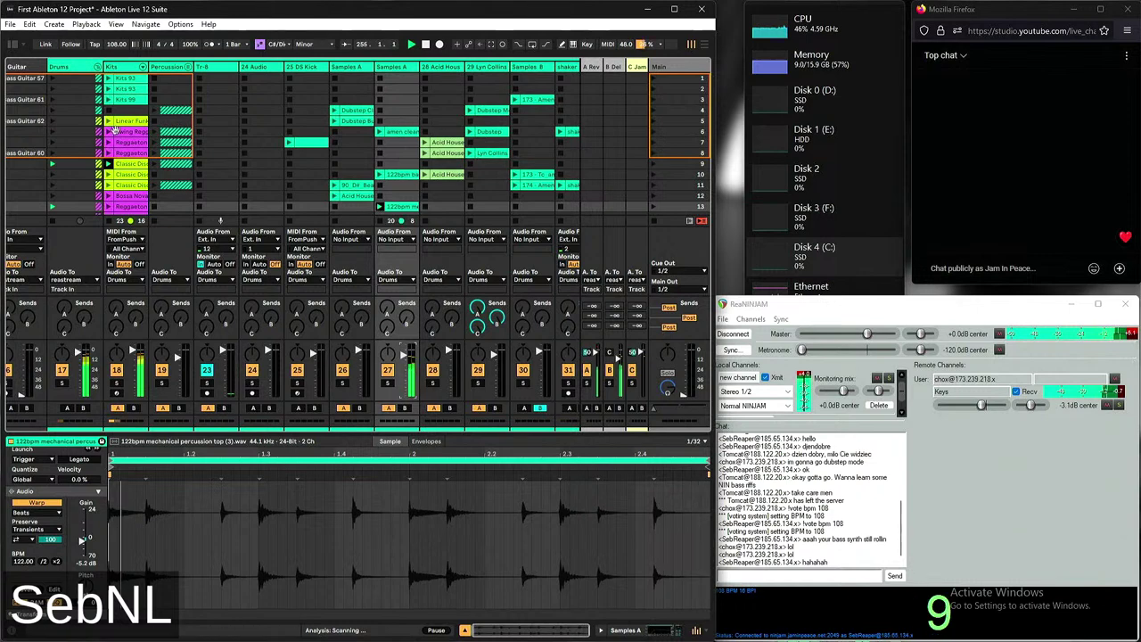
{"action": "left_click", "coordinate": [131, 175]}
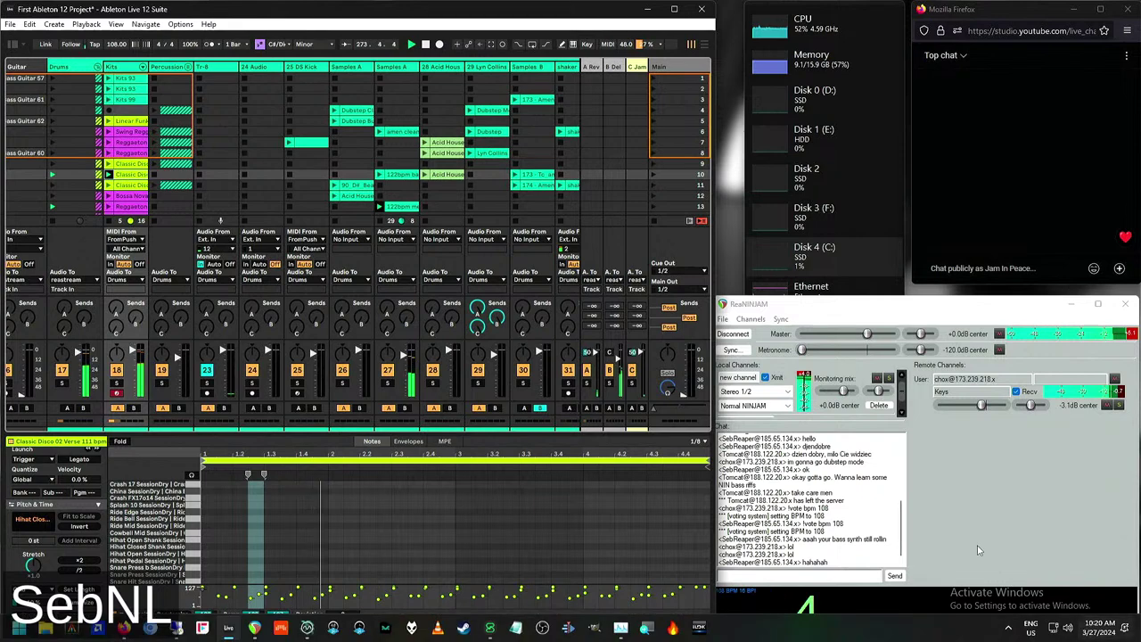
Examine the devices on the B-Delay and A-Reverb return tracks
{"action": "scroll", "coordinate": [206, 220], "scroll_direction": "left", "scroll_amount": 5}
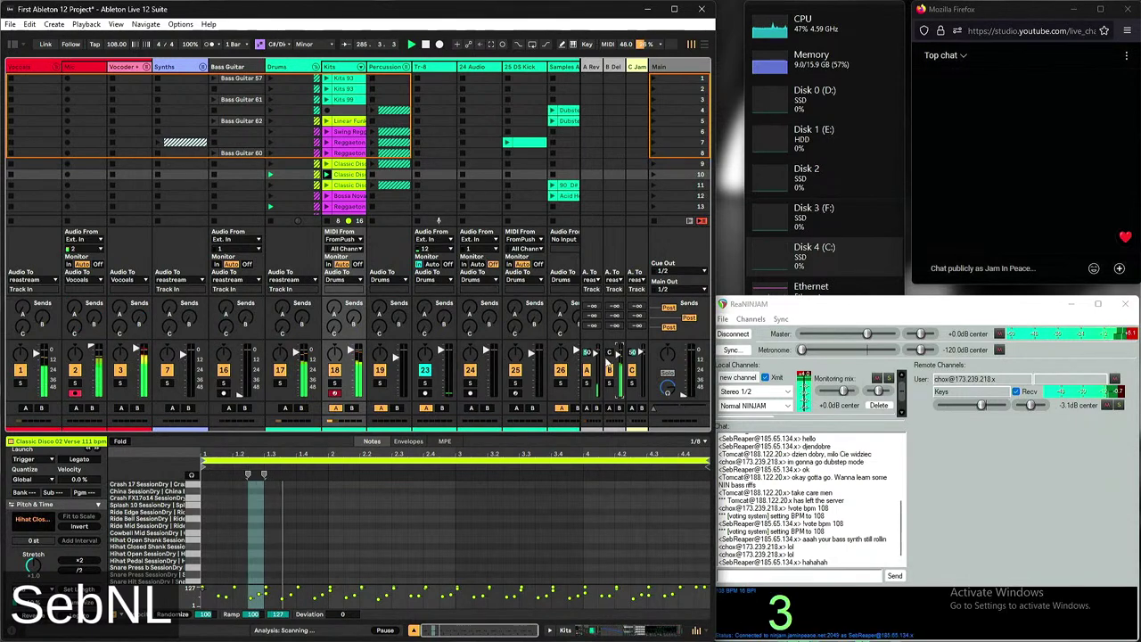
{"action": "left_click", "coordinate": [611, 78]}
{"action": "mouse_move", "coordinate": [196, 635]}
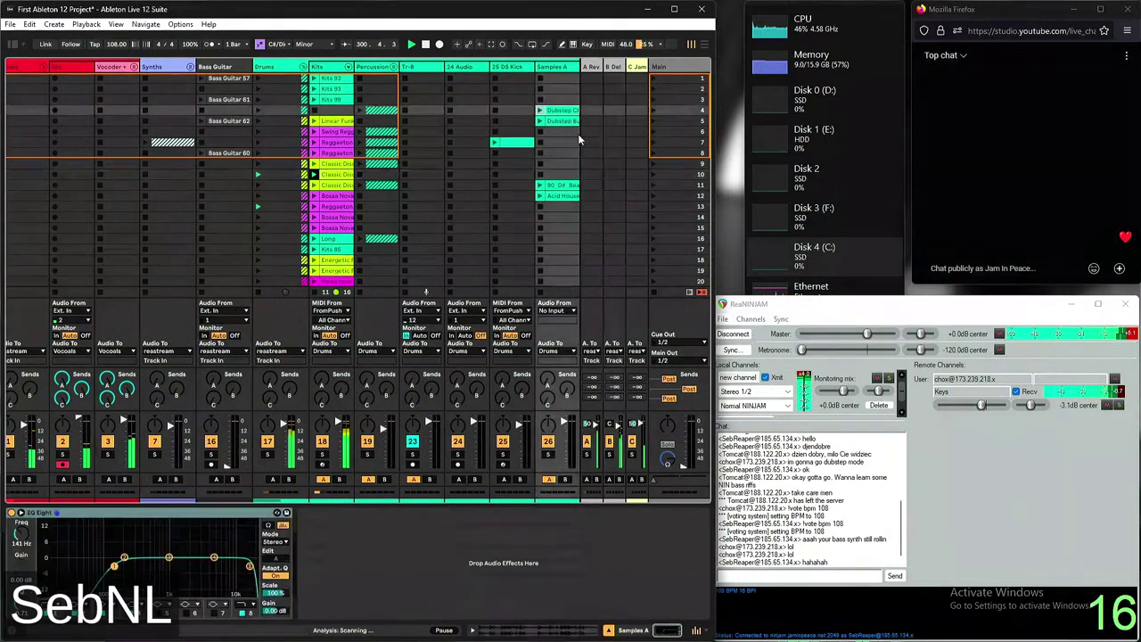
{"action": "scroll", "coordinate": [383, 186], "scroll_direction": "right", "scroll_amount": 2}
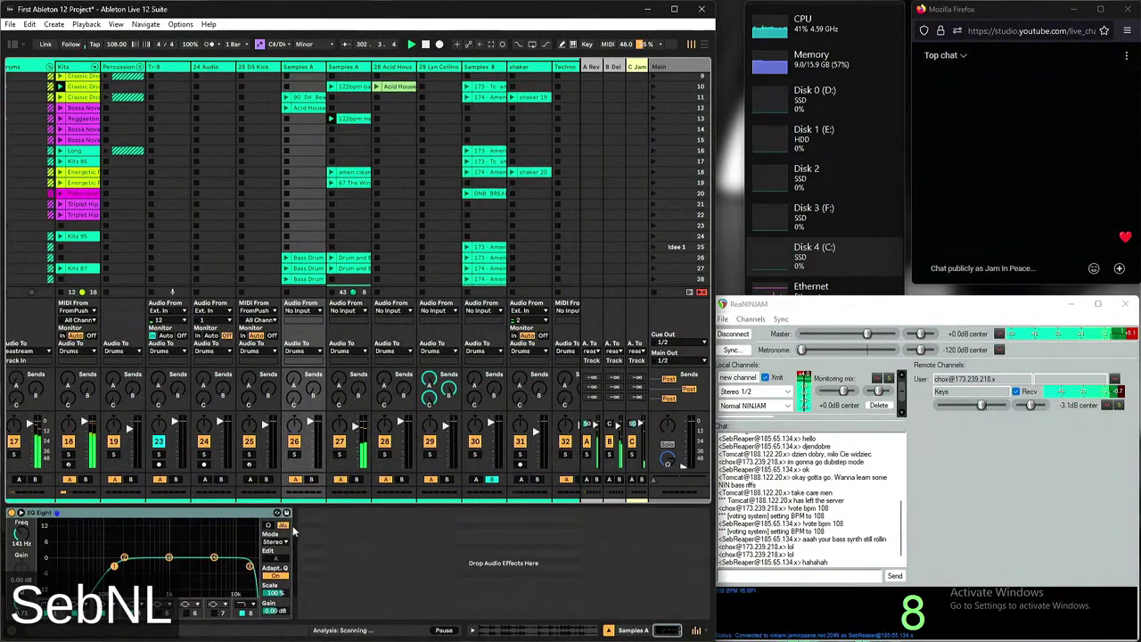
{"action": "left_click", "coordinate": [615, 72]}
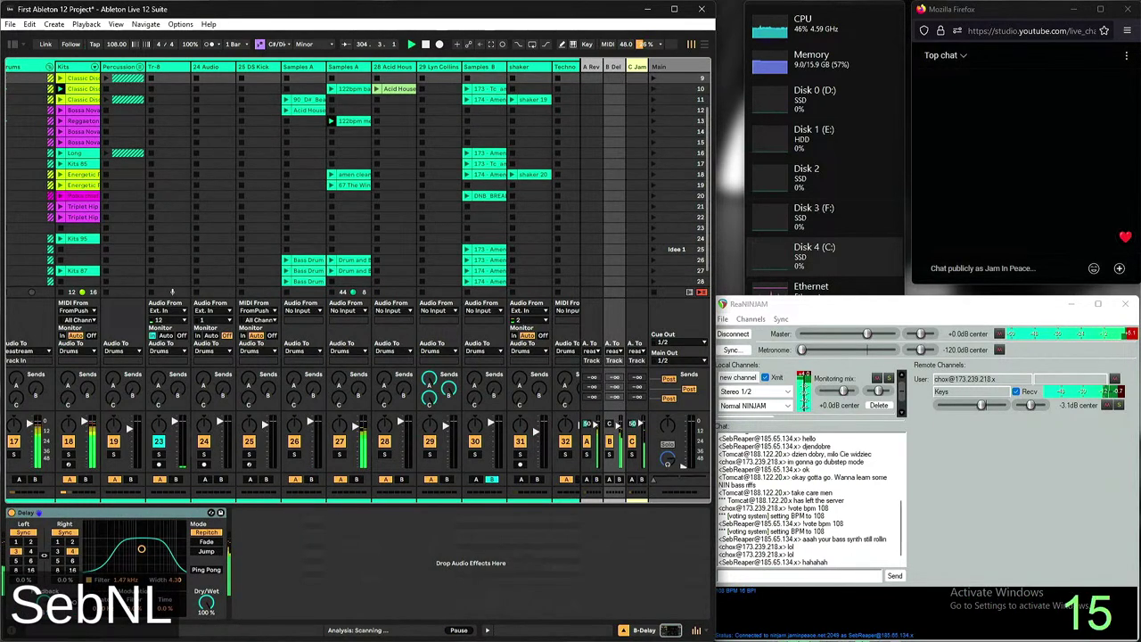
{"action": "left_click", "coordinate": [590, 198]}
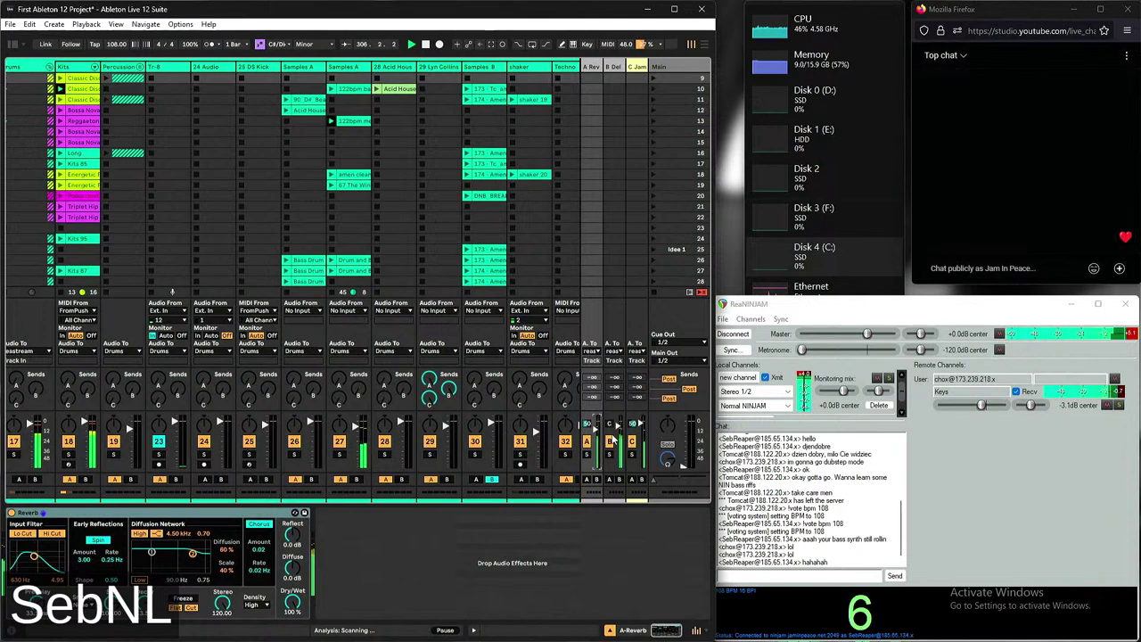
Launch the Acid House clip in scene 7 of track 28
{"action": "scroll", "coordinate": [425, 200], "scroll_direction": "right", "scroll_amount": 2}
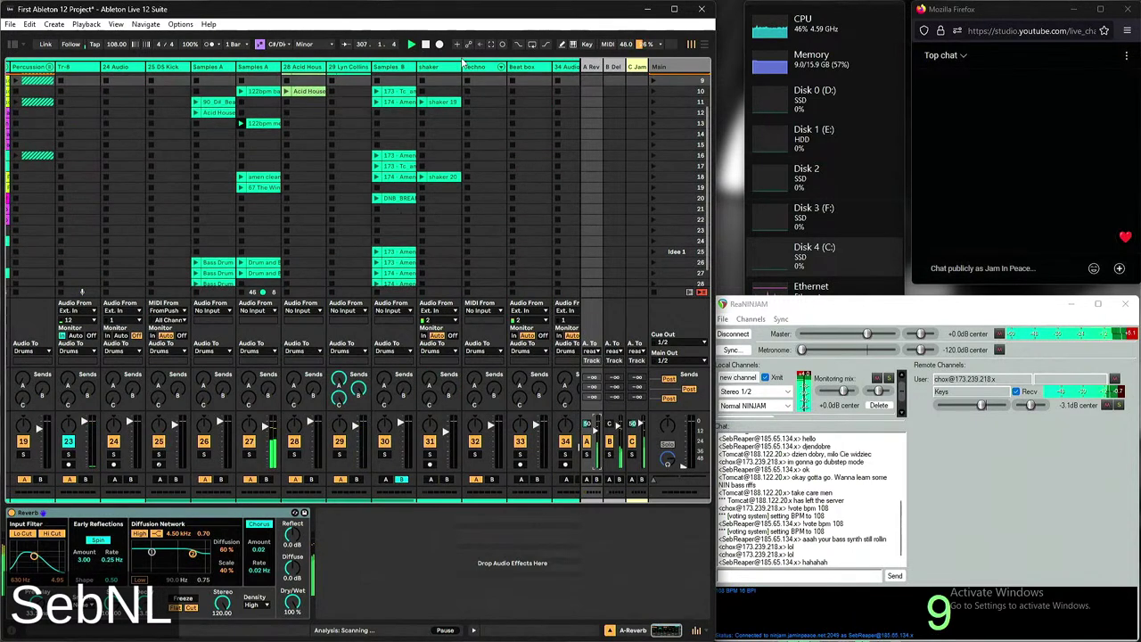
{"action": "scroll", "coordinate": [417, 229], "scroll_direction": "down", "scroll_amount": 3}
{"action": "scroll", "coordinate": [416, 229], "scroll_direction": "up", "scroll_amount": 5}
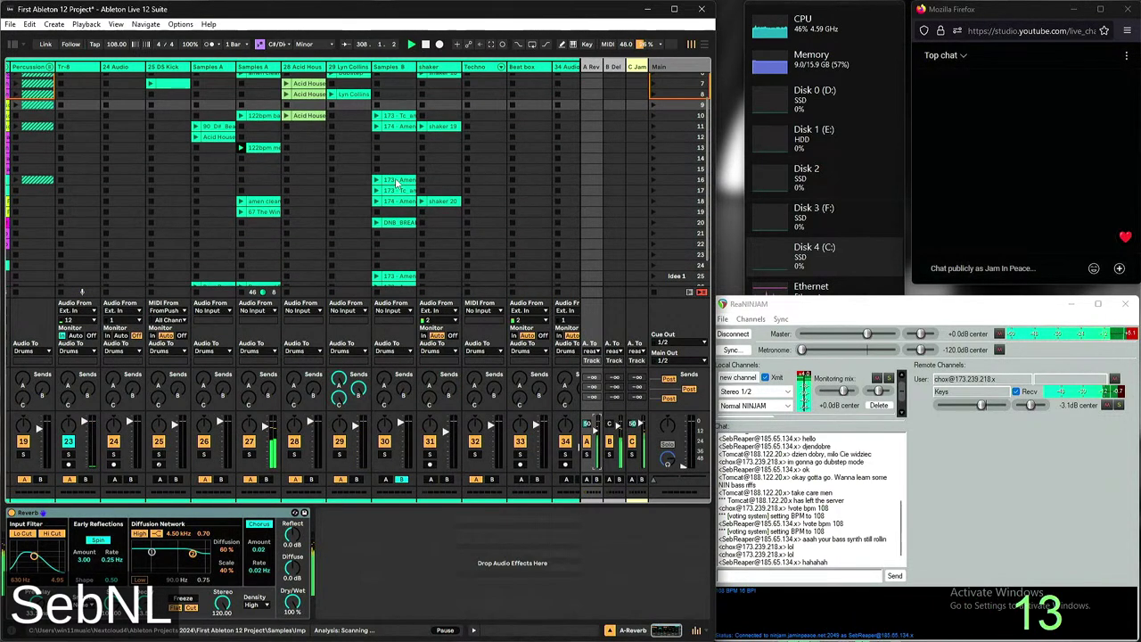
{"action": "left_click", "coordinate": [308, 86]}
{"action": "left_click", "coordinate": [309, 89]}
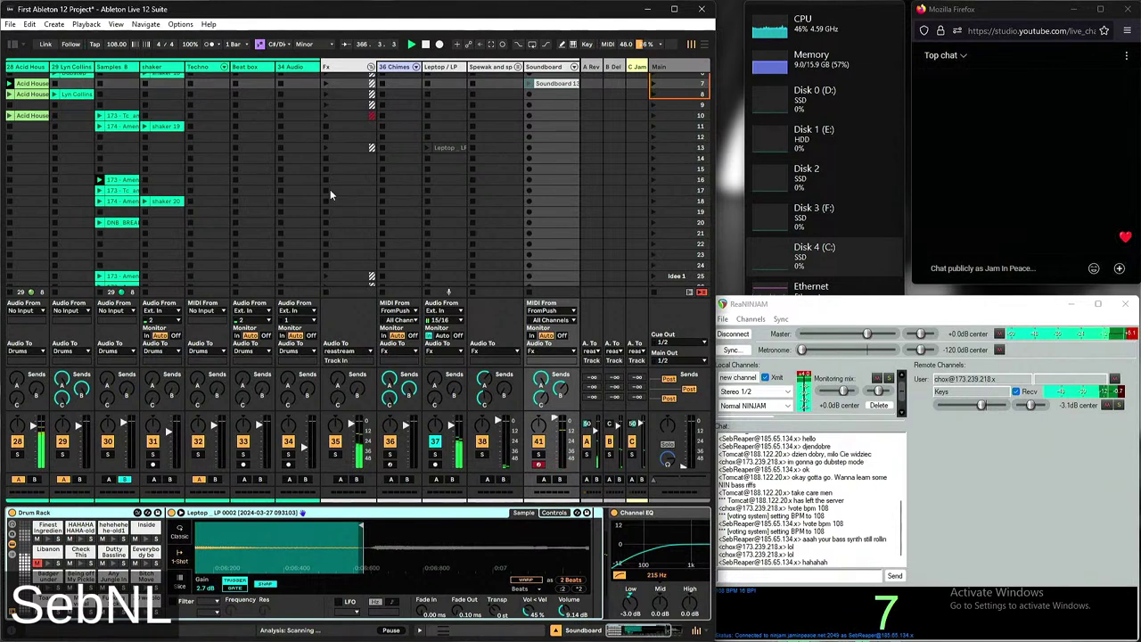
Send the ReaNINJAM chat messages "that bass was sick!" and "YES!"
{"action": "left_click", "coordinate": [763, 576]}
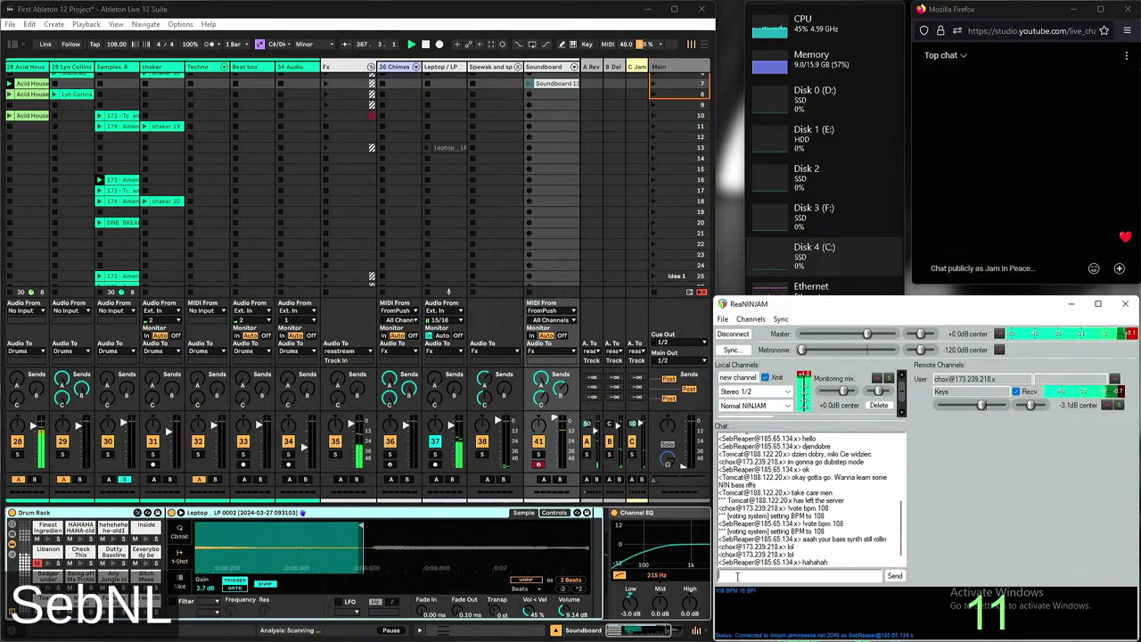
{"action": "type", "text": "that bass was"}
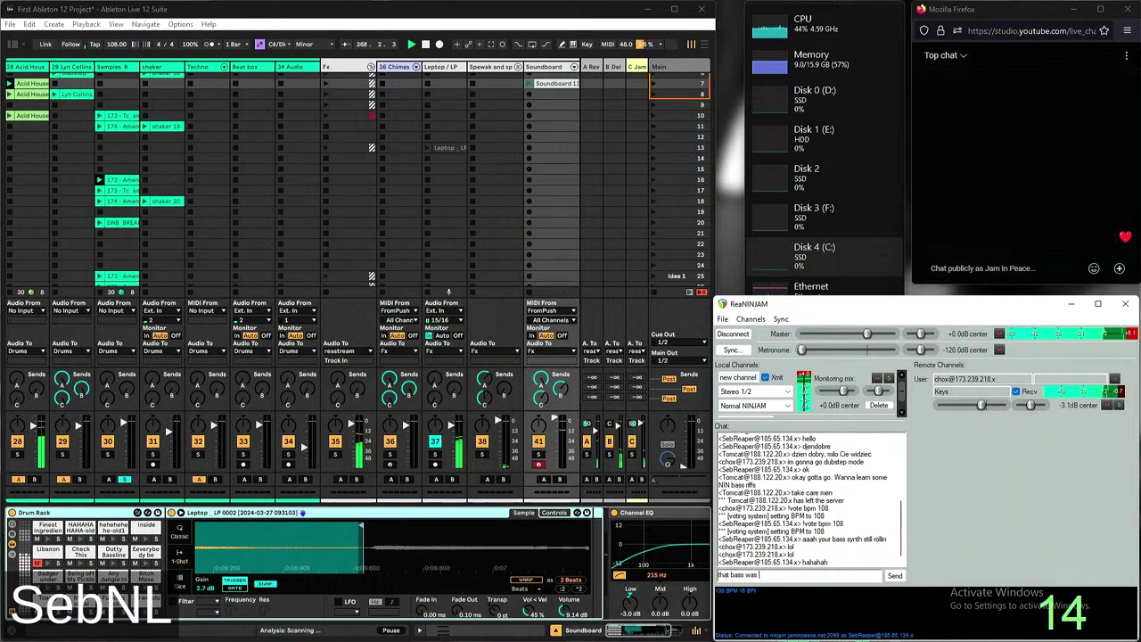
{"action": "type", "text": " sick"}
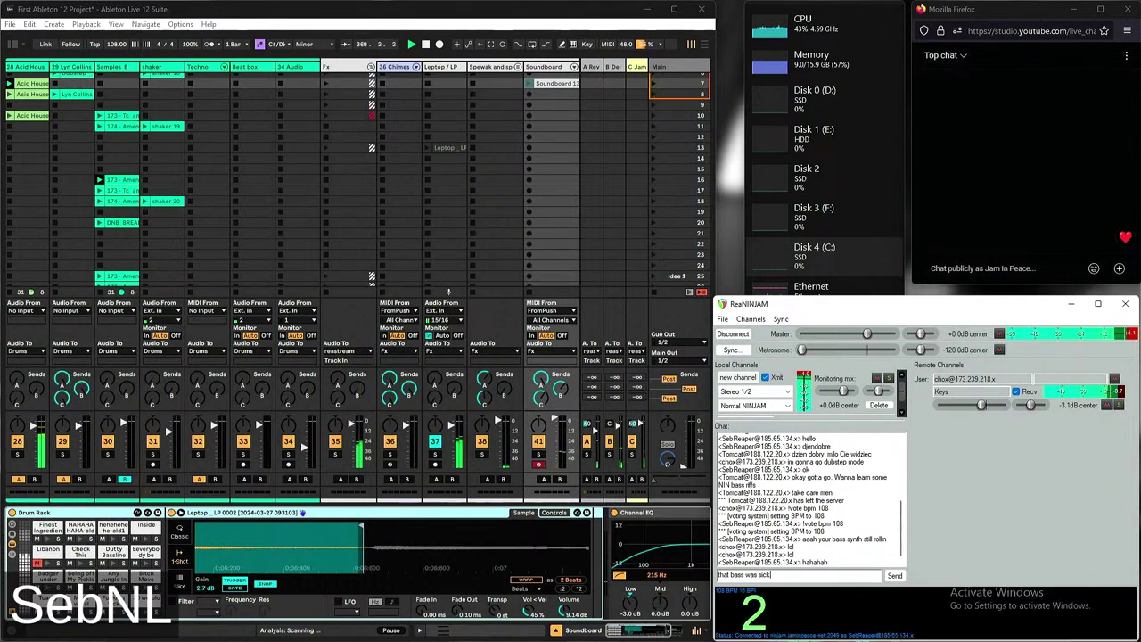
{"action": "type", "text": "!"}
{"action": "key", "text": "Return"}
{"action": "type", "text": "YES!"}
{"action": "key", "text": "Return"}
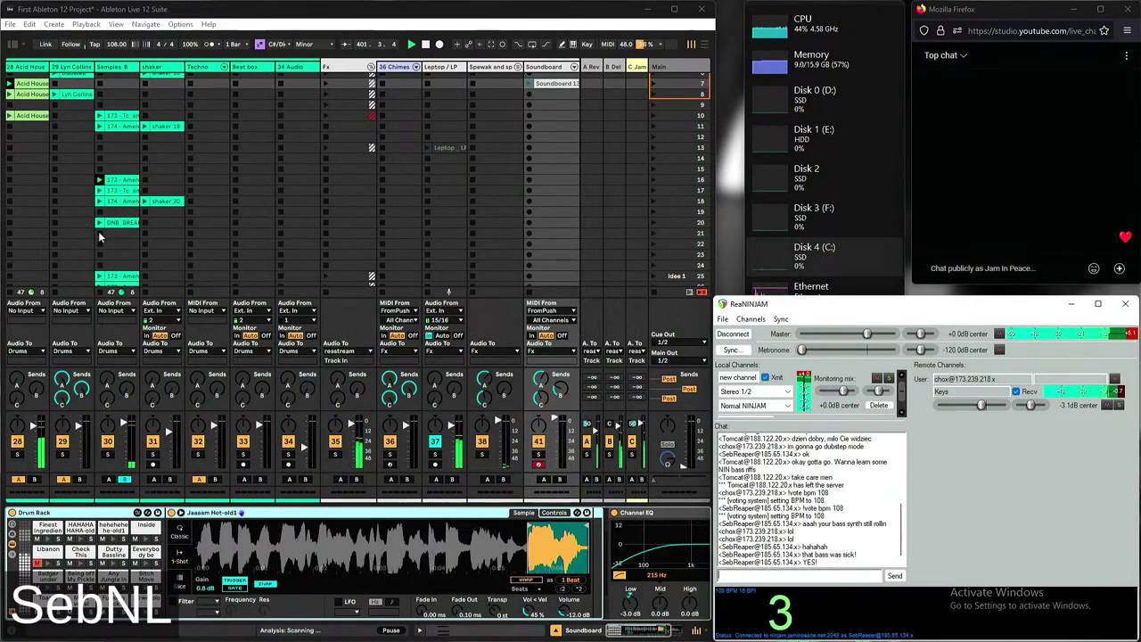
Launch the 173 clip in scene 17 of Samples B and the Lyn Collins clip in scene 8, and show the latter's clip details
{"action": "left_click", "coordinate": [105, 175]}
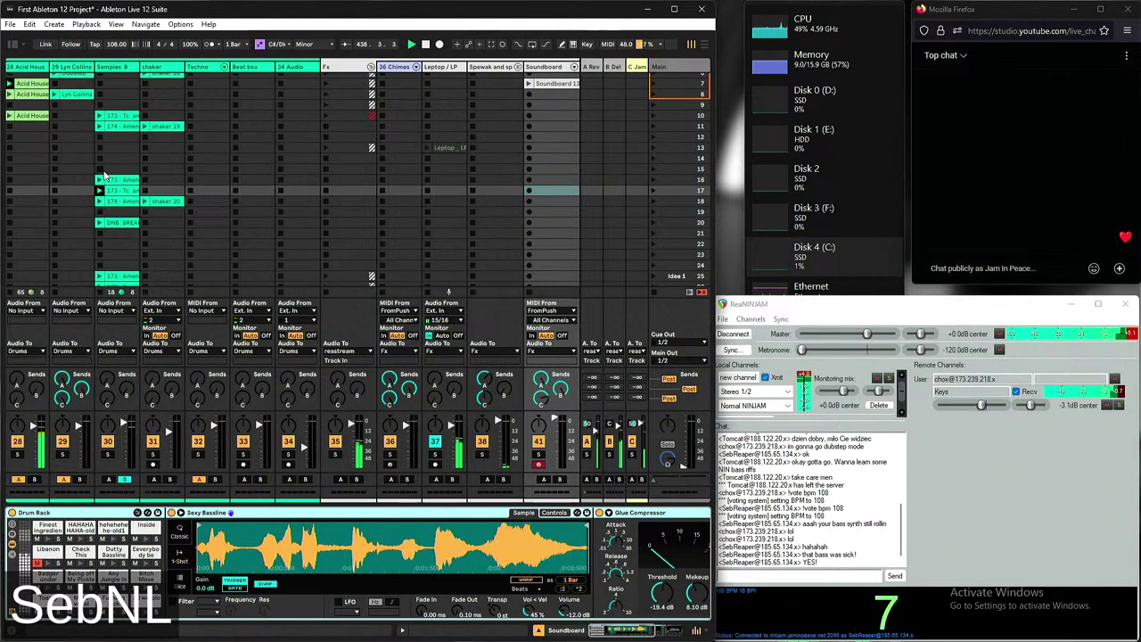
{"action": "scroll", "coordinate": [435, 270], "scroll_direction": "up", "scroll_amount": 3}
{"action": "scroll", "coordinate": [435, 270], "scroll_direction": "left", "scroll_amount": 4}
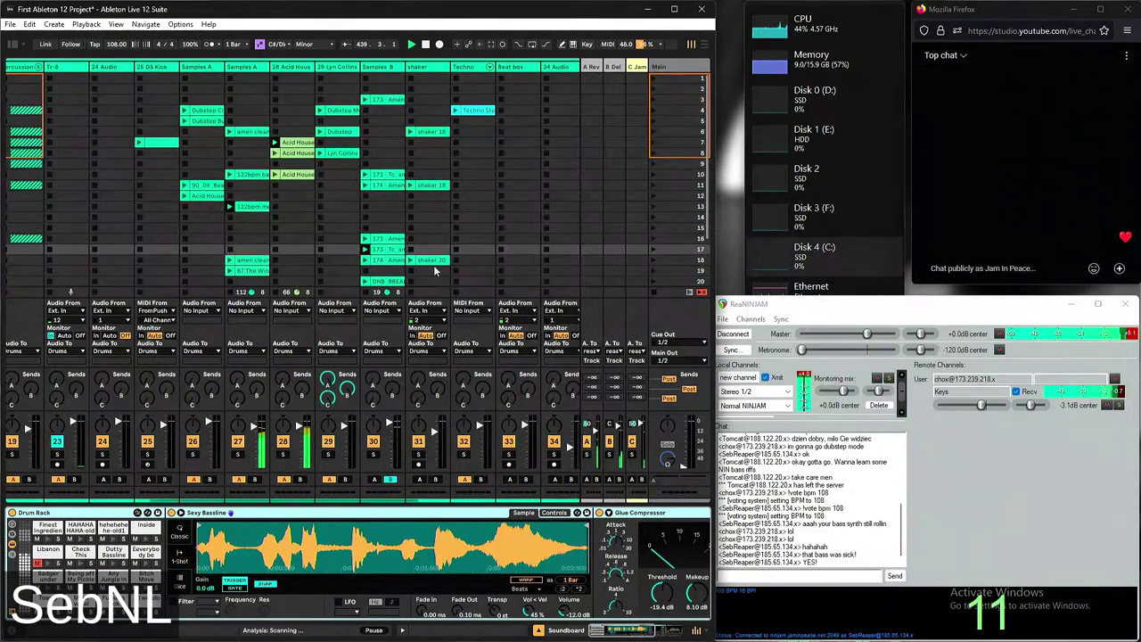
{"action": "left_click", "coordinate": [347, 156]}
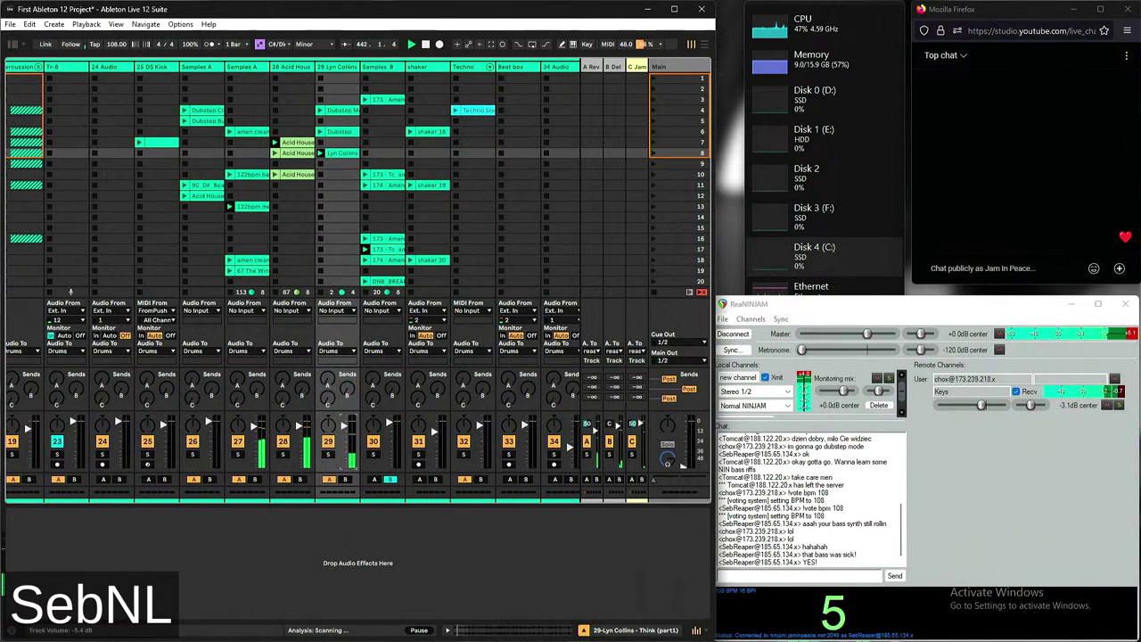
{"action": "double_click", "coordinate": [339, 155]}
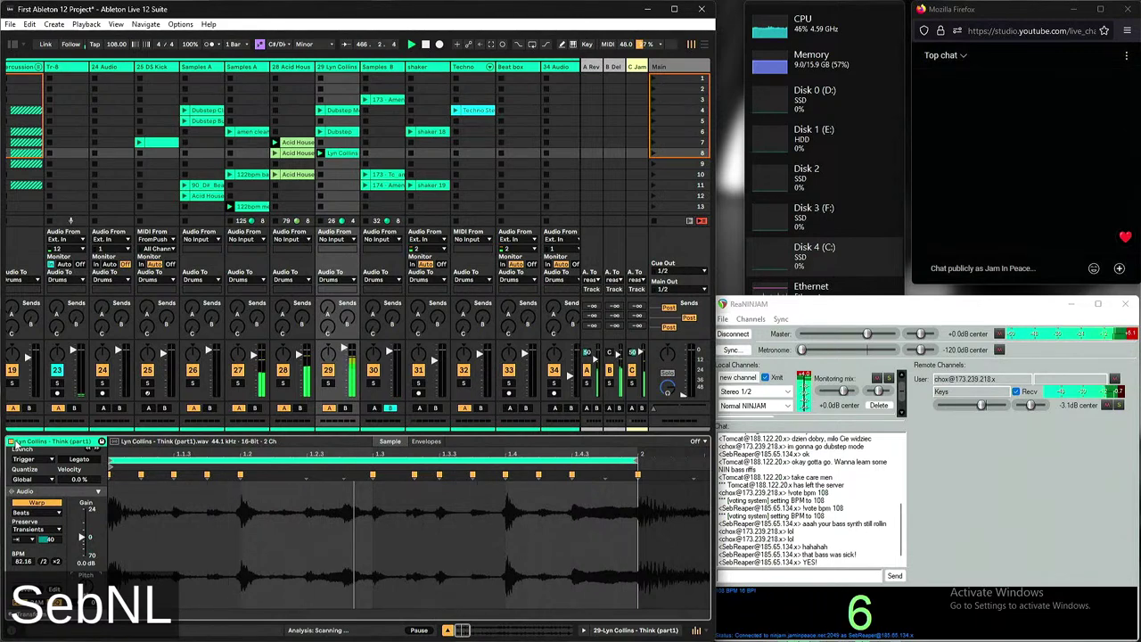
Launch the Classic Disco 03 Buildup clip in scene 11 of the Kits track
{"action": "scroll", "coordinate": [330, 166], "scroll_direction": "left", "scroll_amount": 1}
{"action": "scroll", "coordinate": [330, 166], "scroll_direction": "left", "scroll_amount": 3}
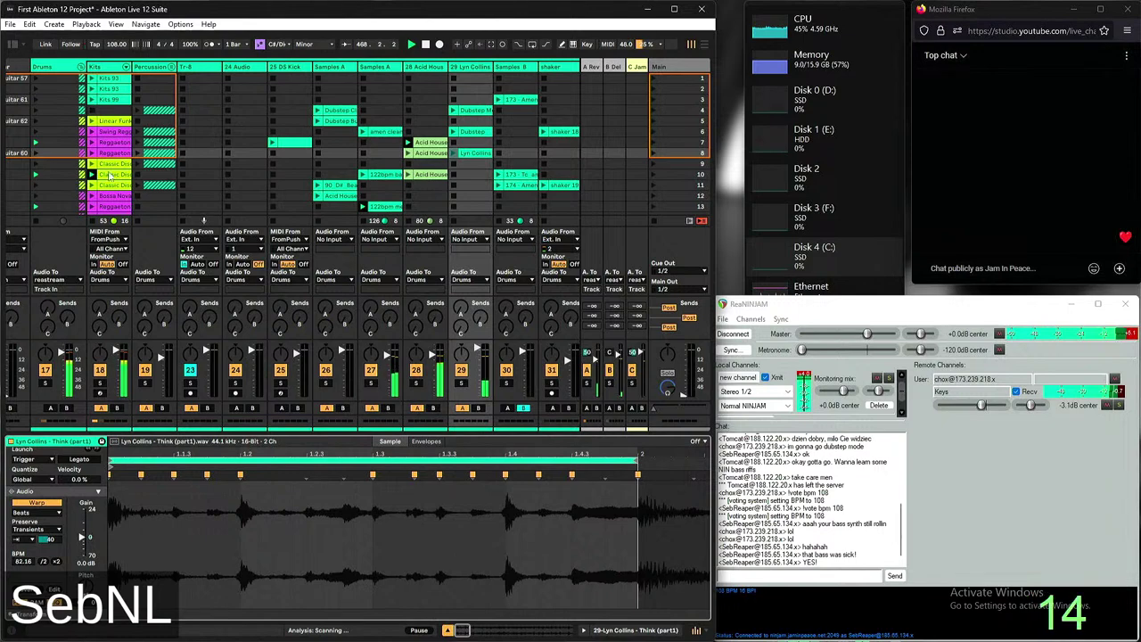
{"action": "left_click", "coordinate": [105, 185]}
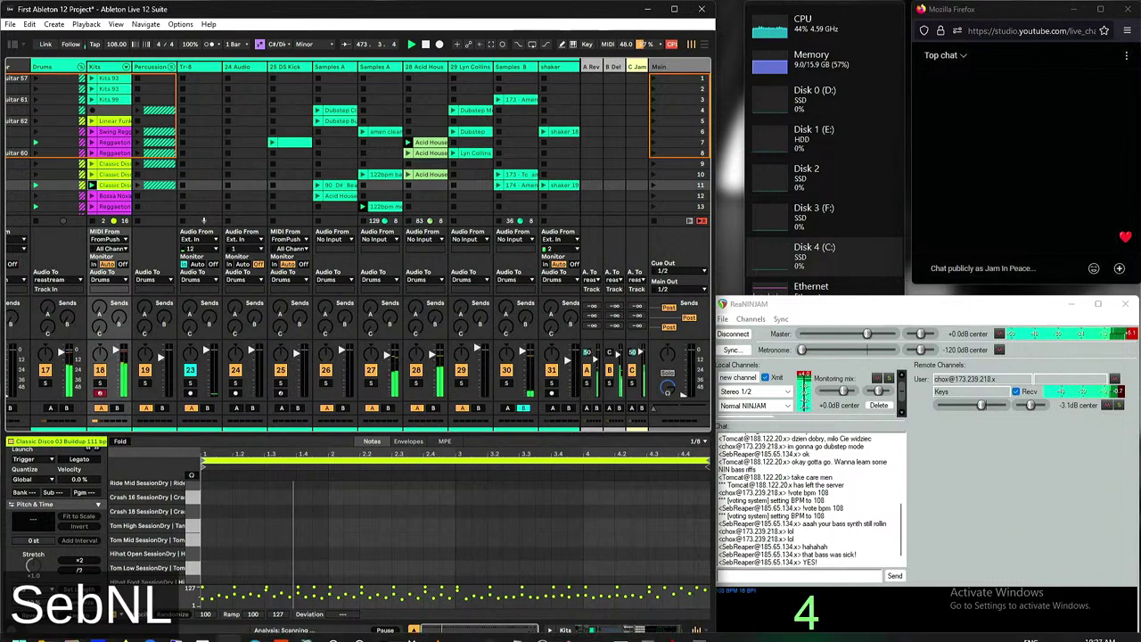
Check the live stream's status and analytics in YouTube Studio in Firefox, and return to Ableton Live
{"action": "mouse_move", "coordinate": [124, 627]}
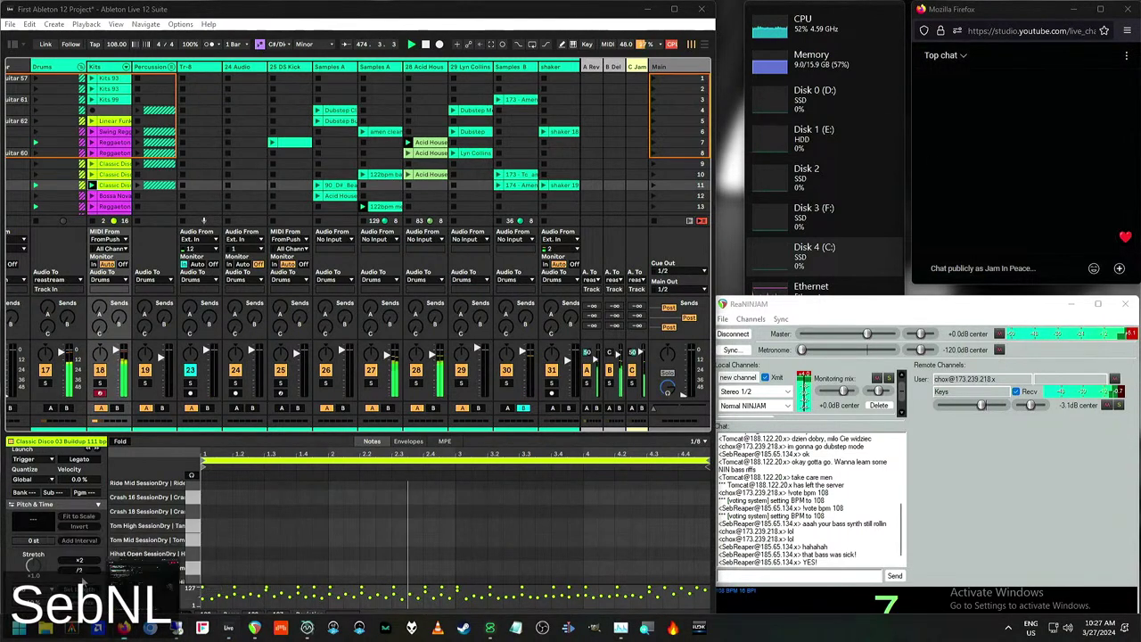
{"action": "left_click", "coordinate": [94, 544]}
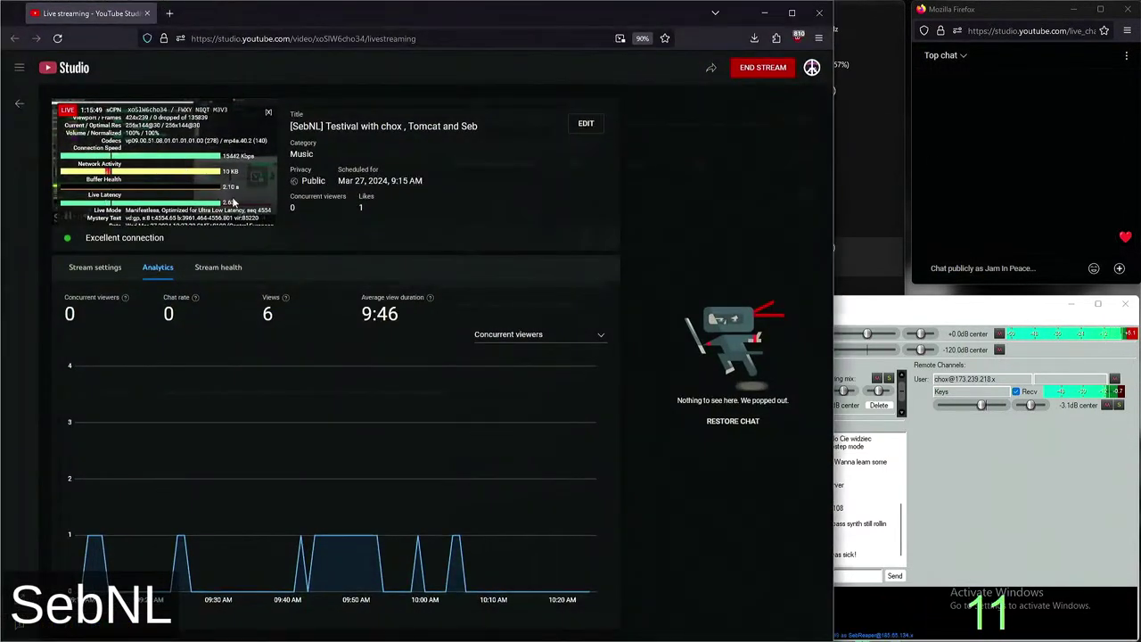
{"action": "left_click", "coordinate": [764, 12]}
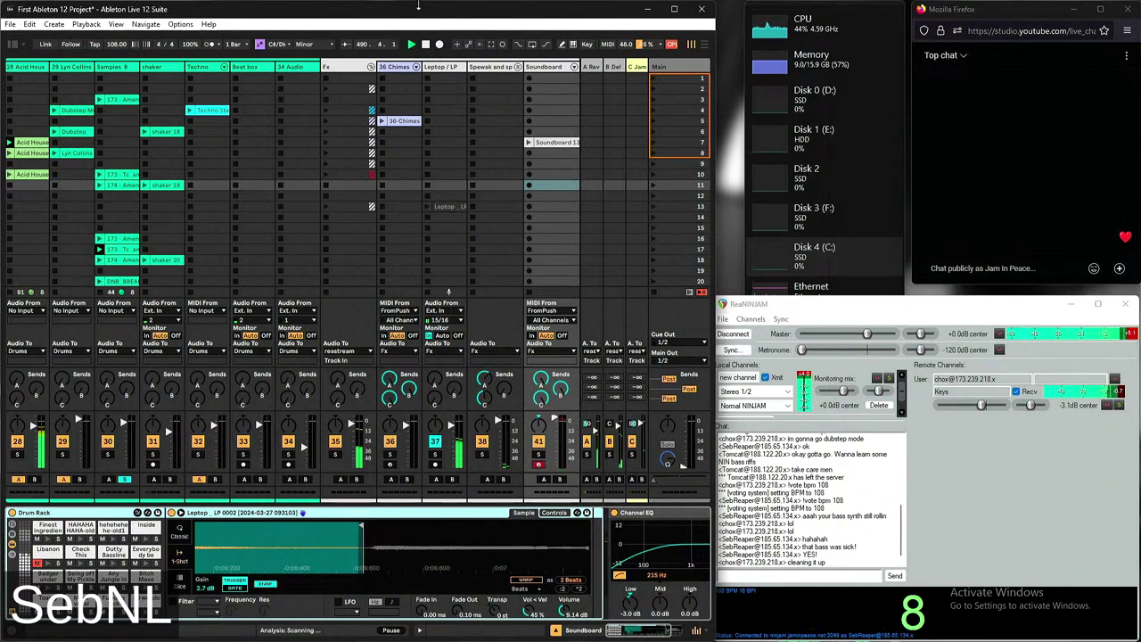
Inspect the Soundboard Drum Rack's Badger under control pad and the Delay device on the B-Delay return track
{"action": "left_click", "coordinate": [611, 68]}
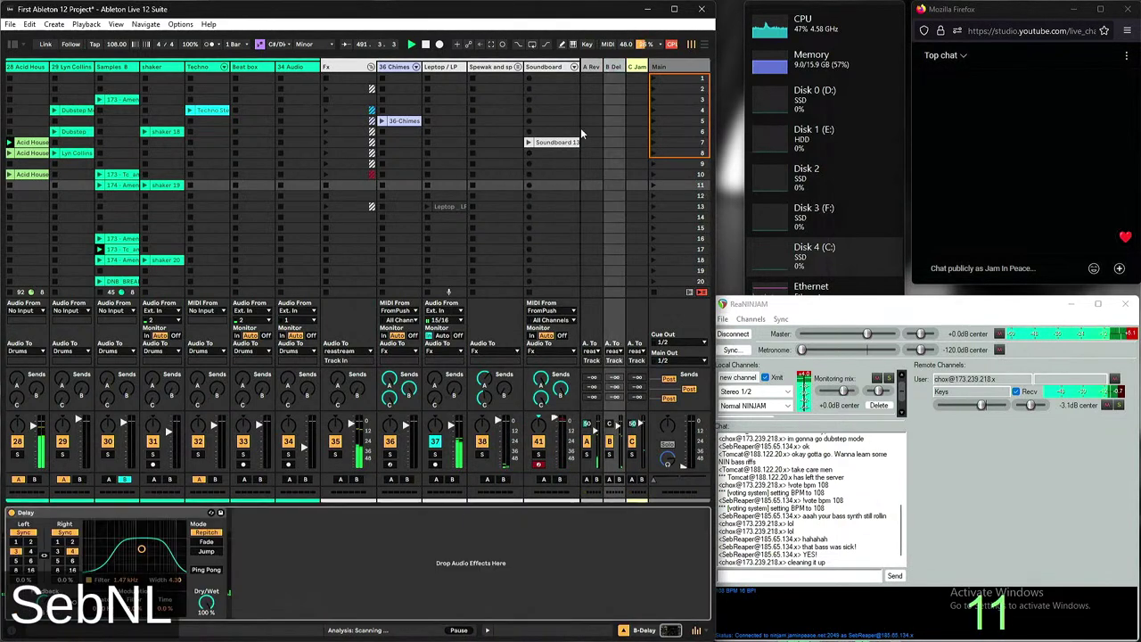
{"action": "left_click", "coordinate": [552, 185]}
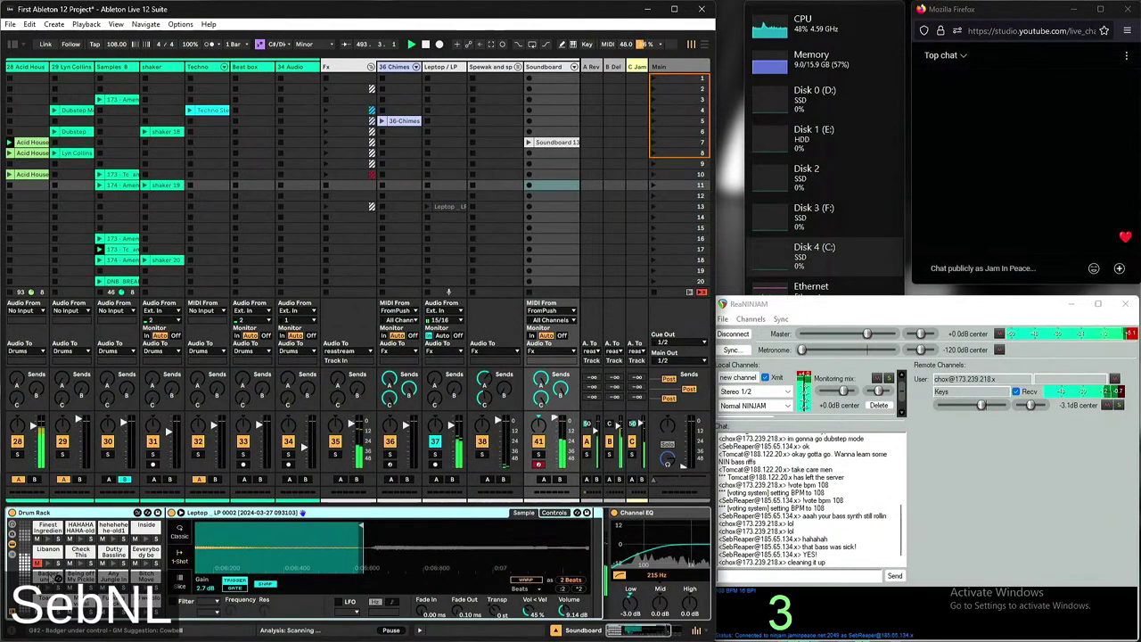
{"action": "right_click", "coordinate": [49, 565]}
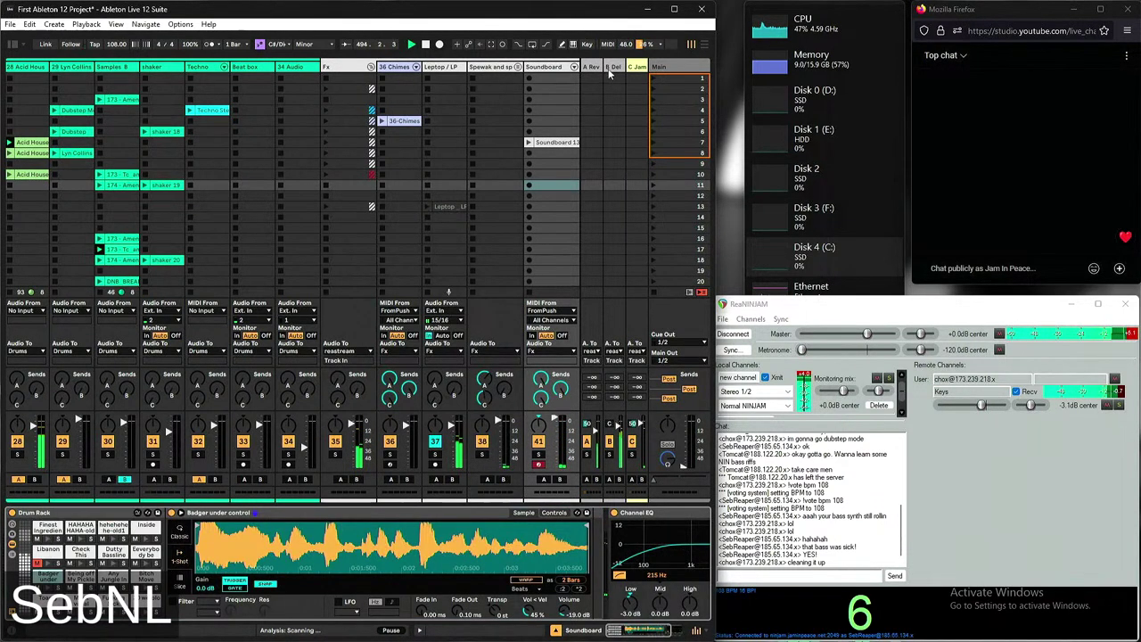
{"action": "left_click", "coordinate": [604, 71]}
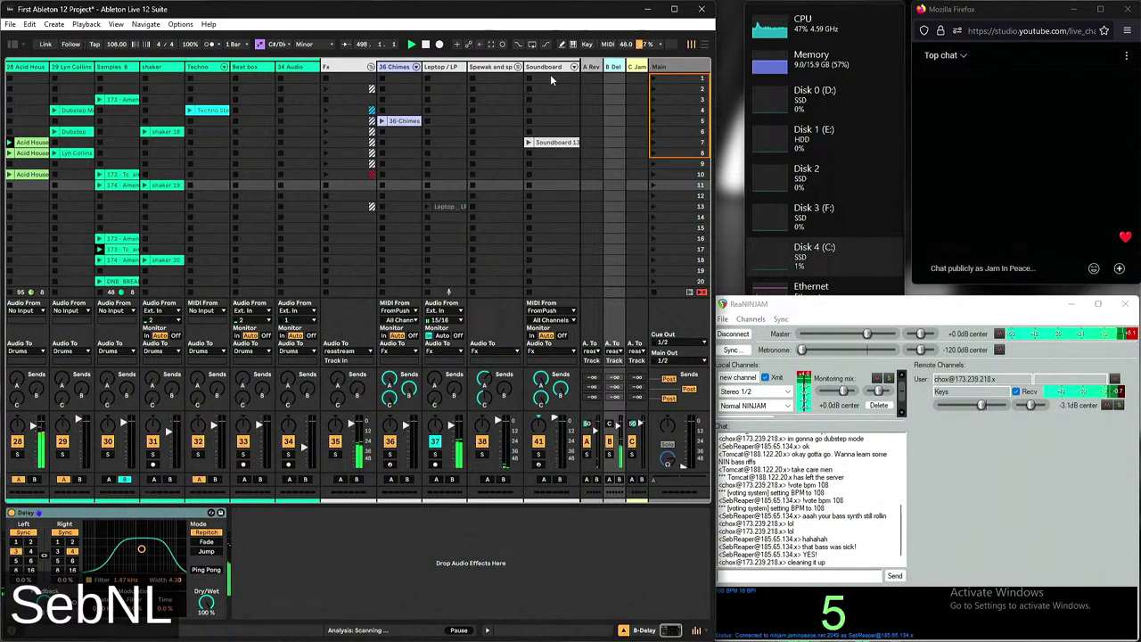
{"action": "scroll", "coordinate": [298, 272], "scroll_direction": "left", "scroll_amount": 6}
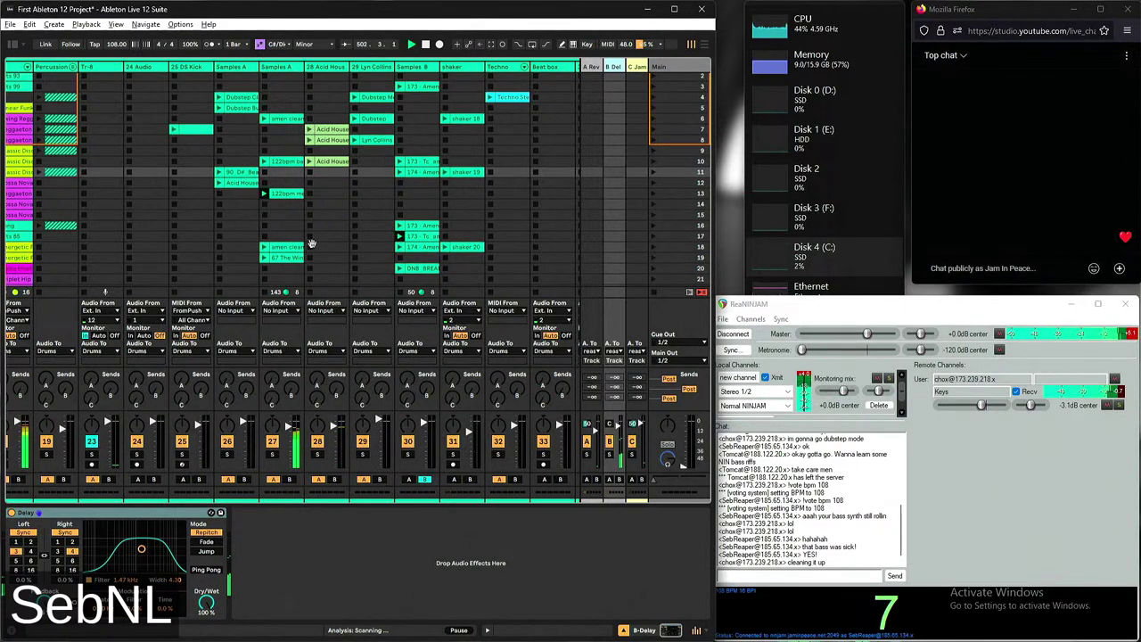
{"action": "scroll", "coordinate": [361, 209], "scroll_direction": "left", "scroll_amount": 5}
{"action": "scroll", "coordinate": [366, 202], "scroll_direction": "right", "scroll_amount": 2}
{"action": "scroll", "coordinate": [366, 201], "scroll_direction": "down", "scroll_amount": 1}
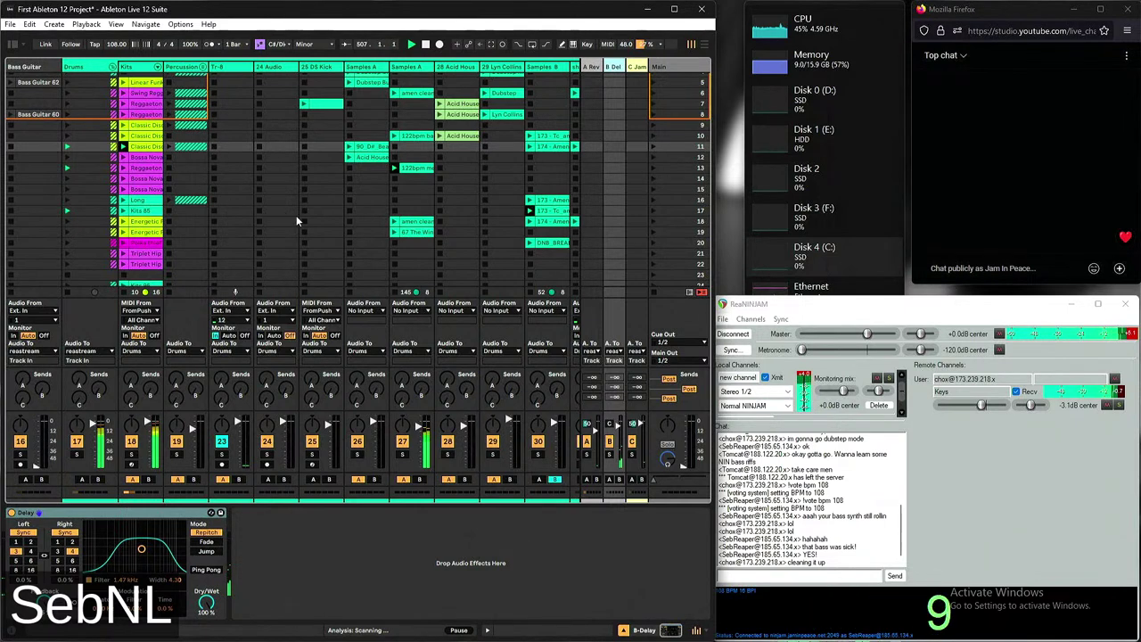
{"action": "left_click_drag", "start_coordinate": [801, 349], "coordinate": [863, 356]}
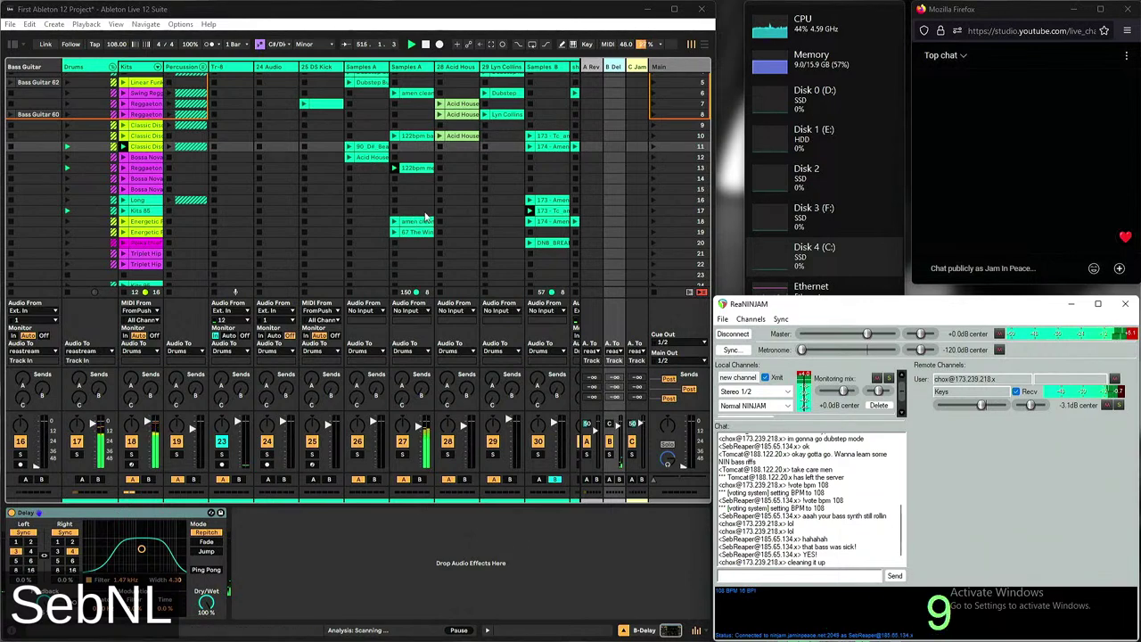
Send the ReaNINJAM chat message "sorry"
{"action": "left_click", "coordinate": [784, 575]}
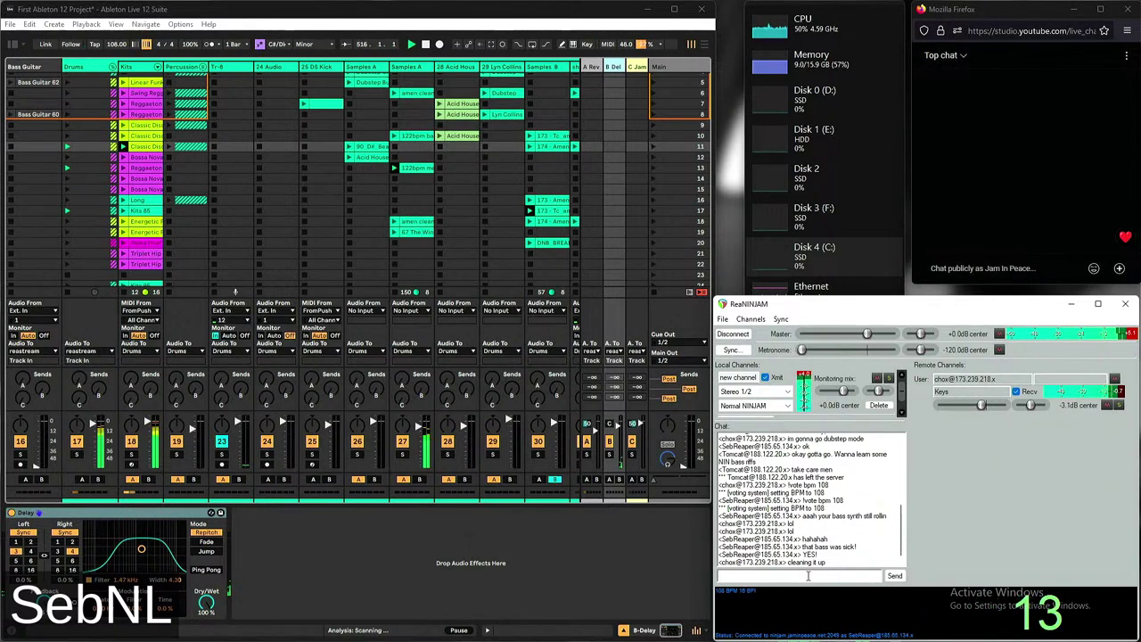
{"action": "type", "text": "sorry"}
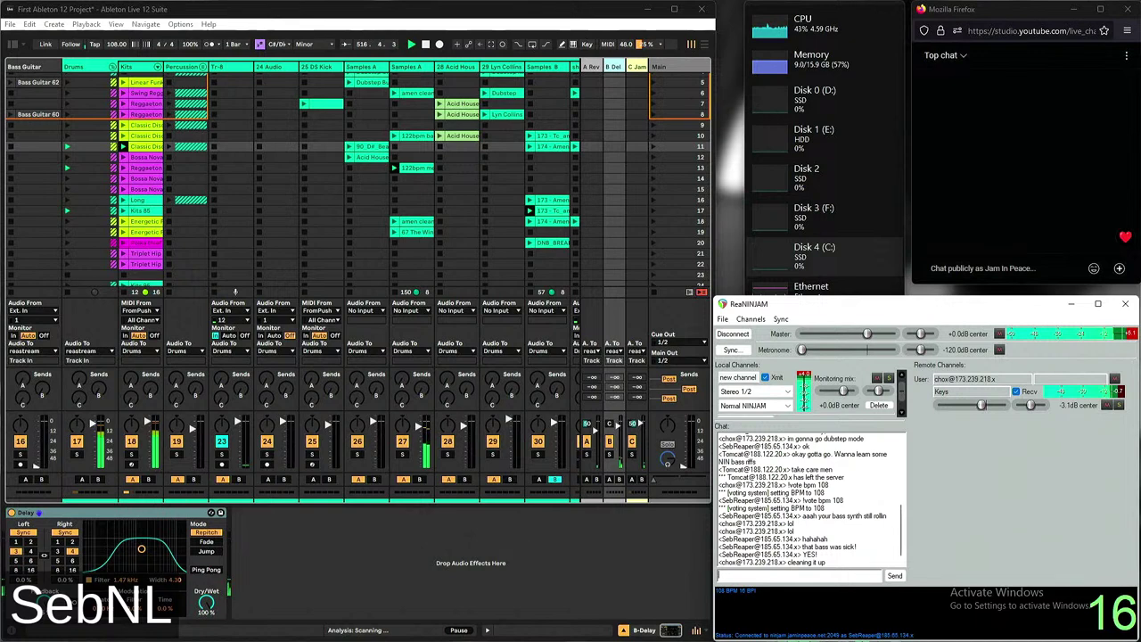
{"action": "key", "text": "Return"}
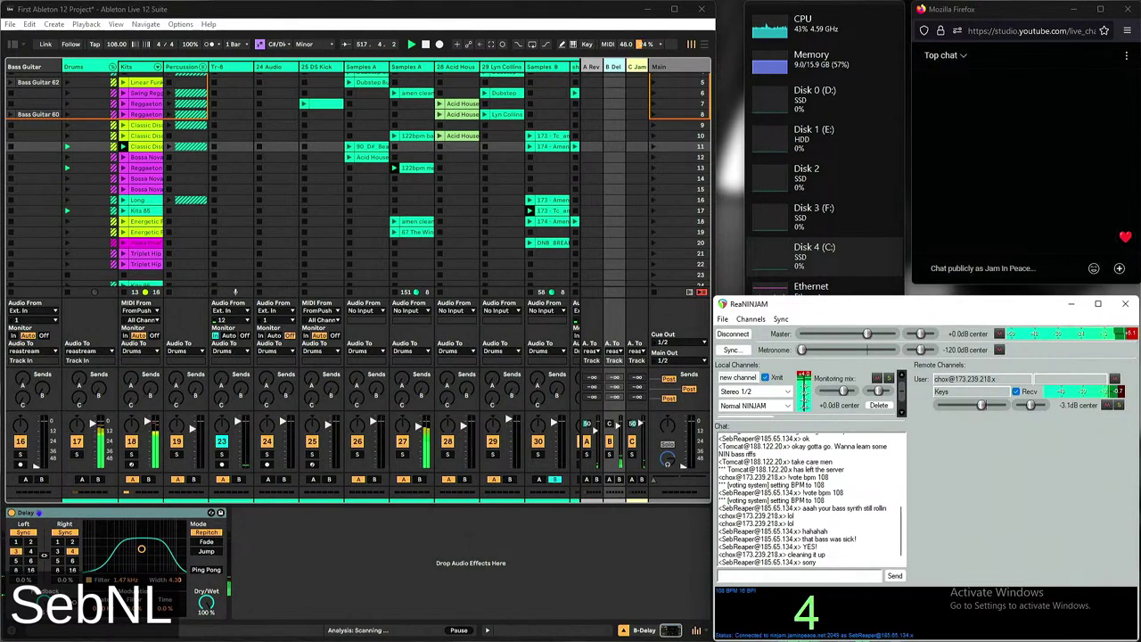
{"action": "left_click", "coordinate": [1108, 406]}
{"action": "left_click", "coordinate": [1107, 406]}
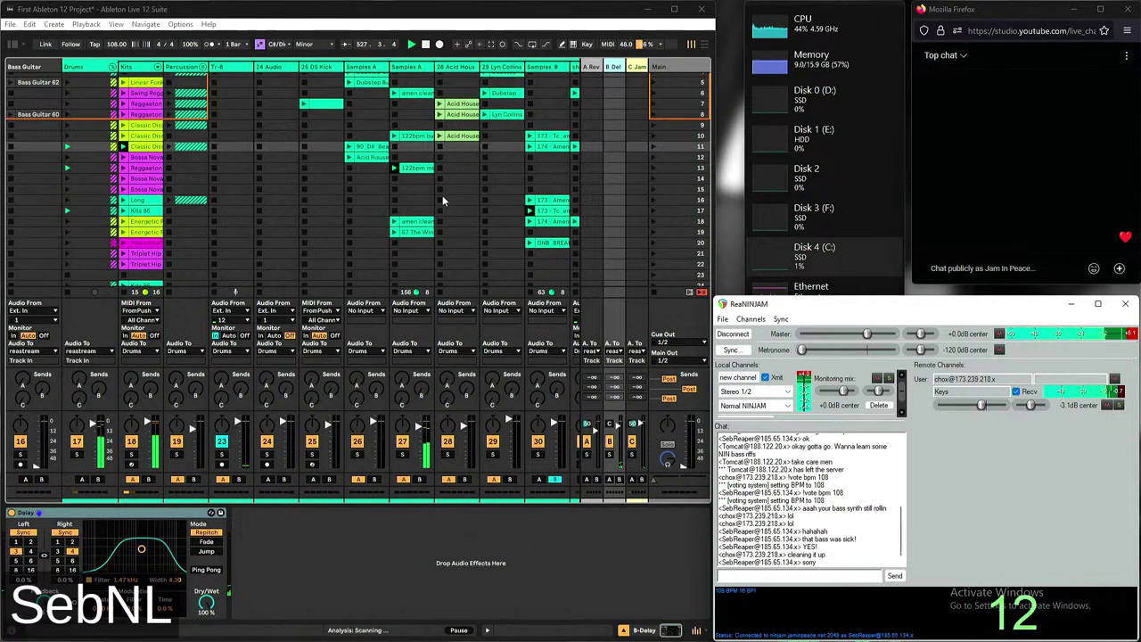
{"action": "scroll", "coordinate": [482, 163], "scroll_direction": "right", "scroll_amount": 8}
{"action": "scroll", "coordinate": [482, 163], "scroll_direction": "down", "scroll_amount": 2}
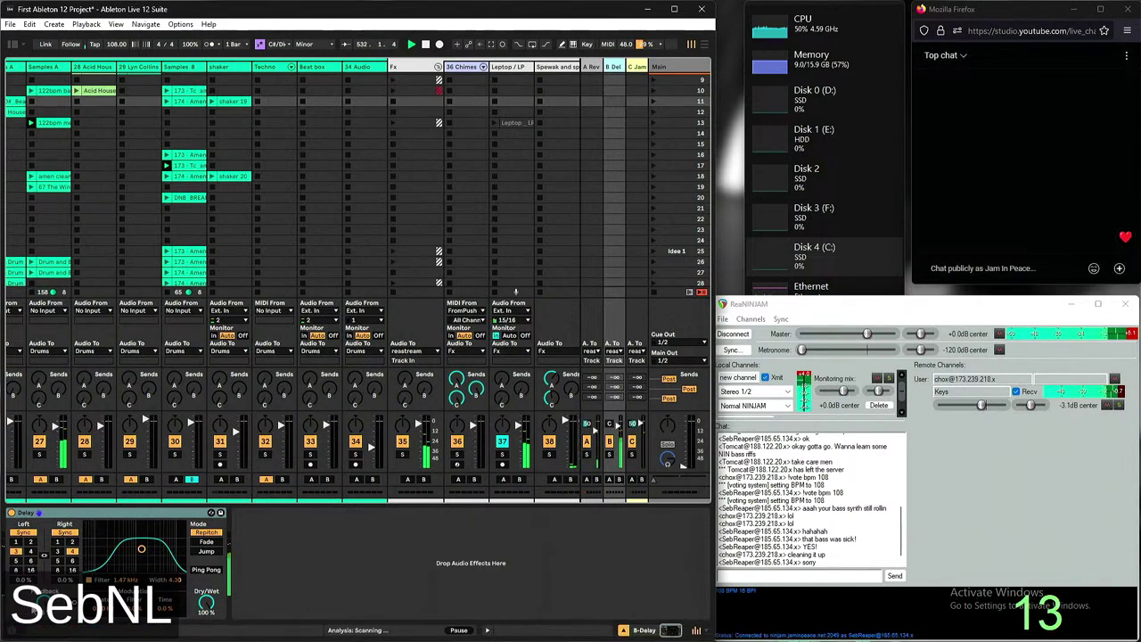
{"action": "left_click", "coordinate": [9, 613]}
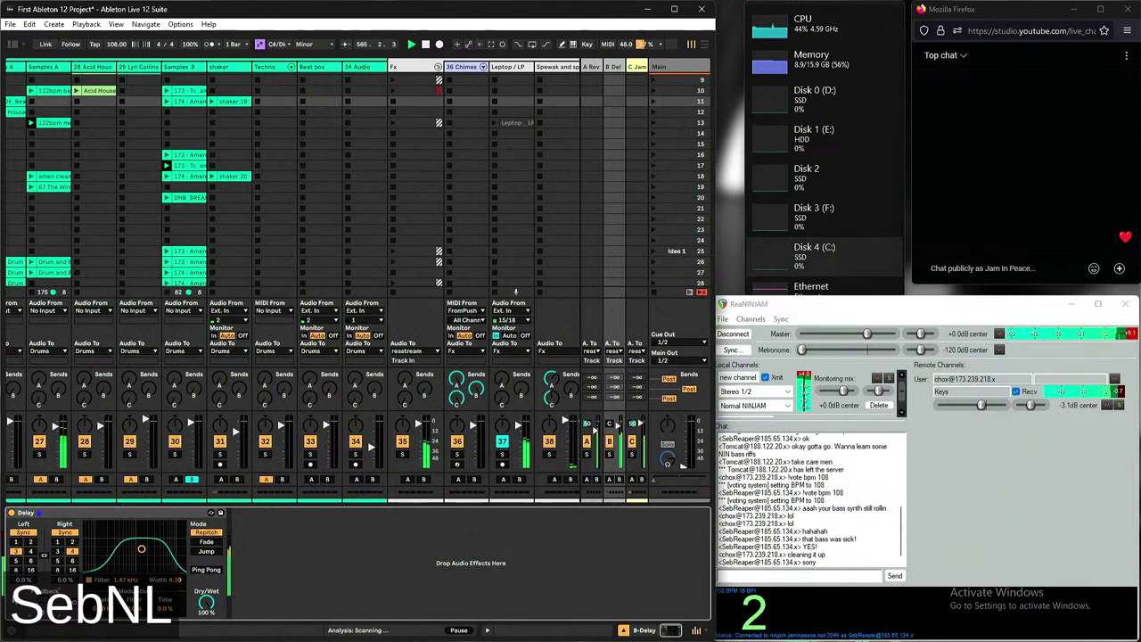
{"action": "mouse_move", "coordinate": [660, 638]}
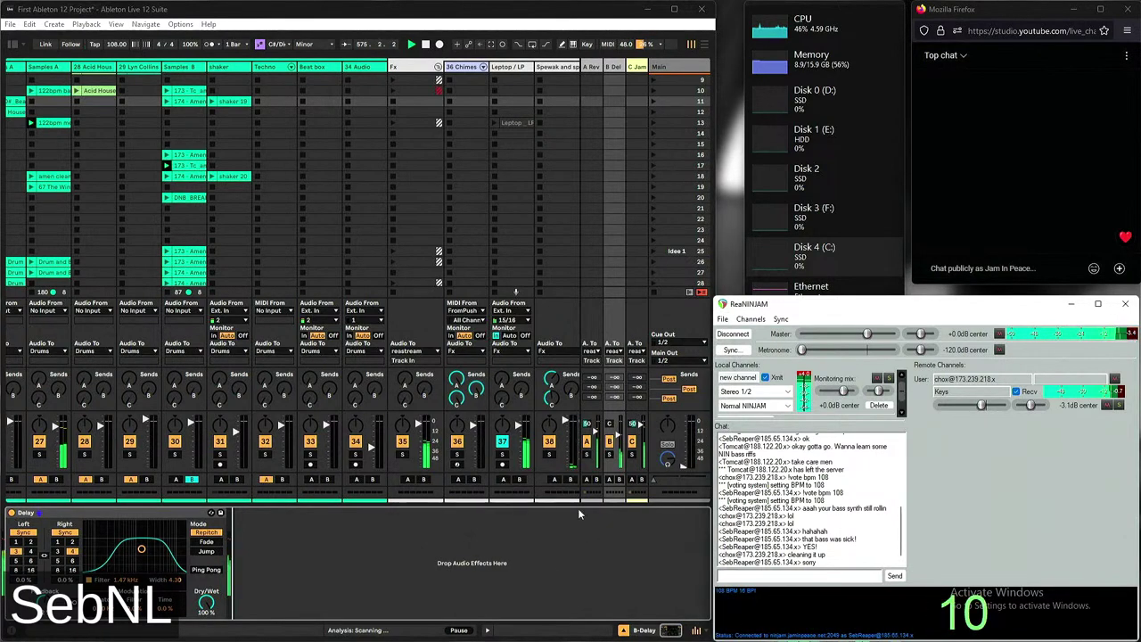
Launch the Acid House clip in scene 10 of track 28
{"action": "scroll", "coordinate": [427, 251], "scroll_direction": "left", "scroll_amount": 10}
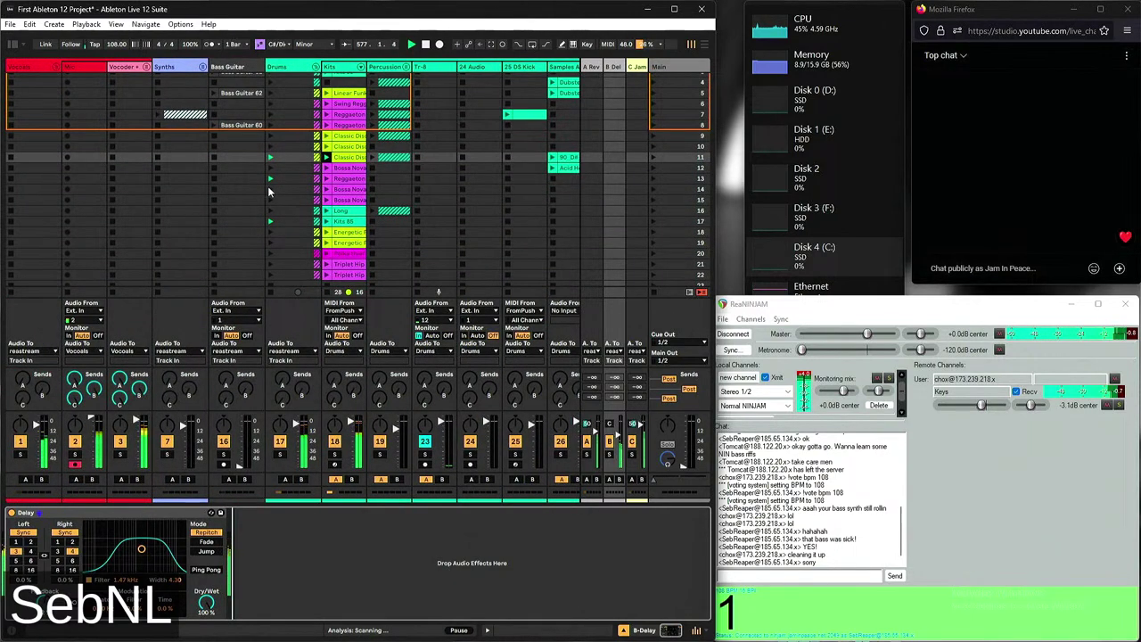
{"action": "scroll", "coordinate": [424, 185], "scroll_direction": "right", "scroll_amount": 8}
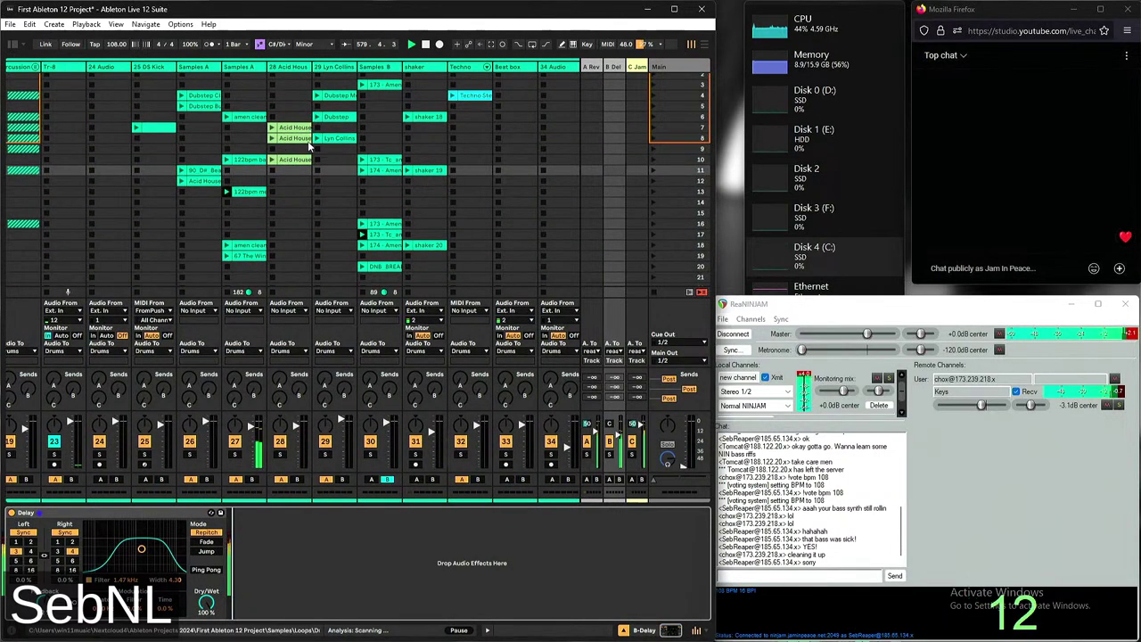
{"action": "left_click", "coordinate": [305, 171]}
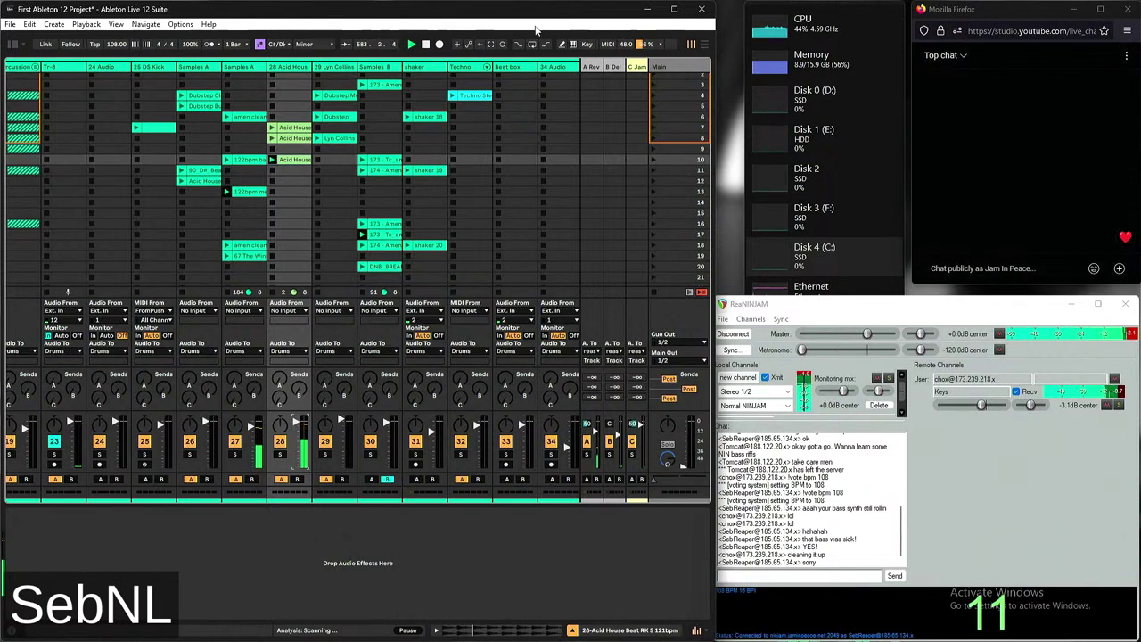
{"action": "scroll", "coordinate": [293, 184], "scroll_direction": "left", "scroll_amount": 10}
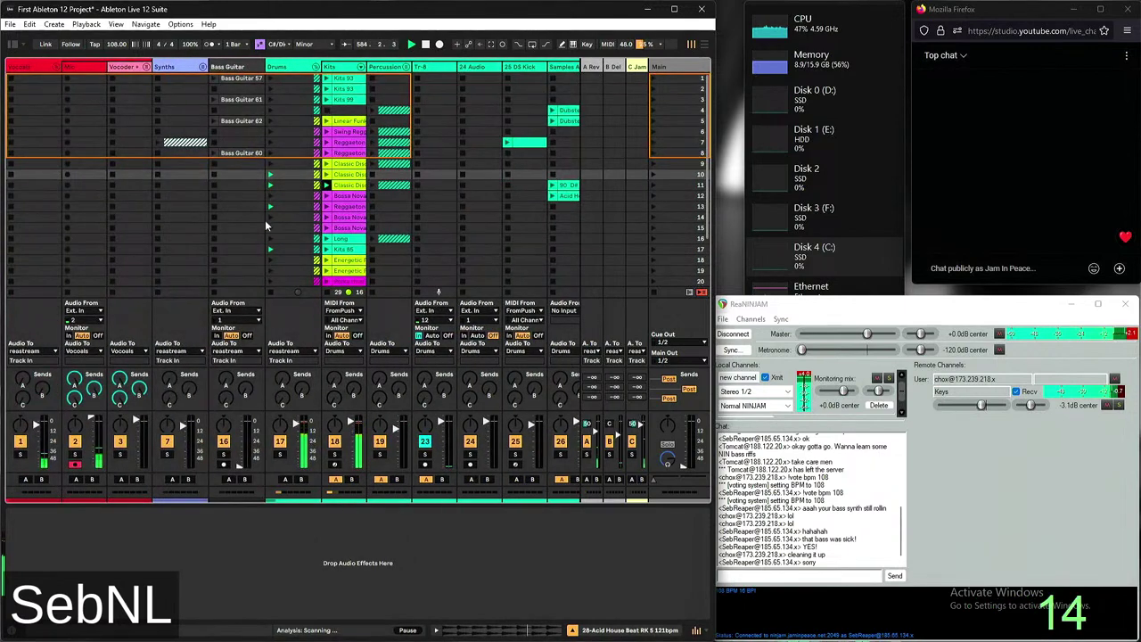
{"action": "scroll", "coordinate": [139, 197], "scroll_direction": "down", "scroll_amount": 1}
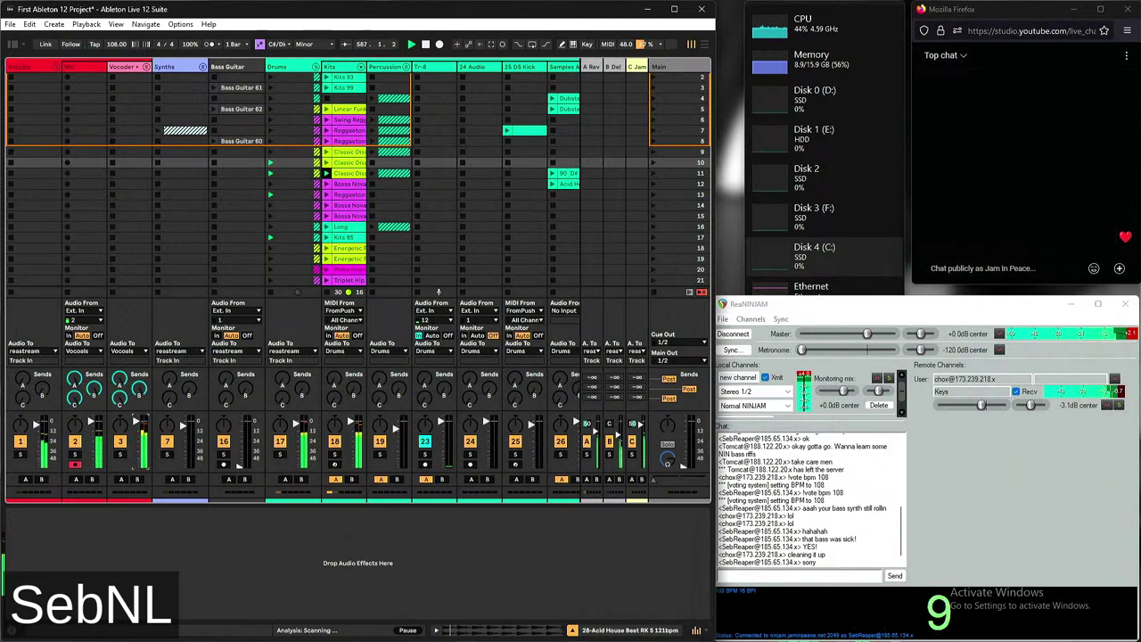
{"action": "mouse_move", "coordinate": [4, 624]}
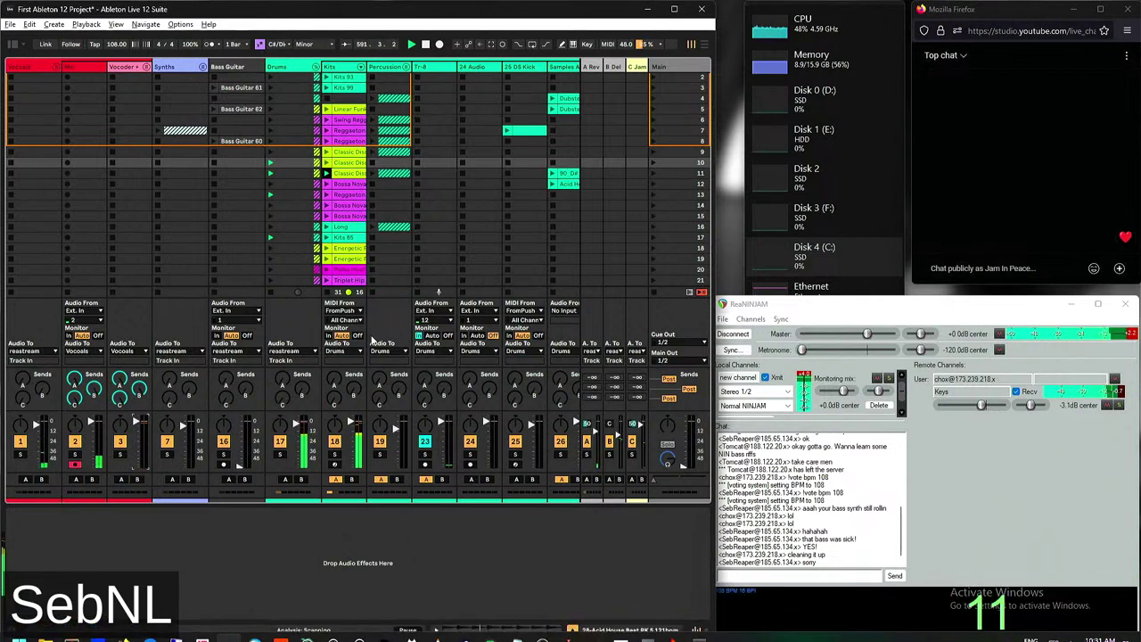
{"action": "scroll", "coordinate": [427, 244], "scroll_direction": "right", "scroll_amount": 6}
{"action": "scroll", "coordinate": [427, 244], "scroll_direction": "right", "scroll_amount": 1}
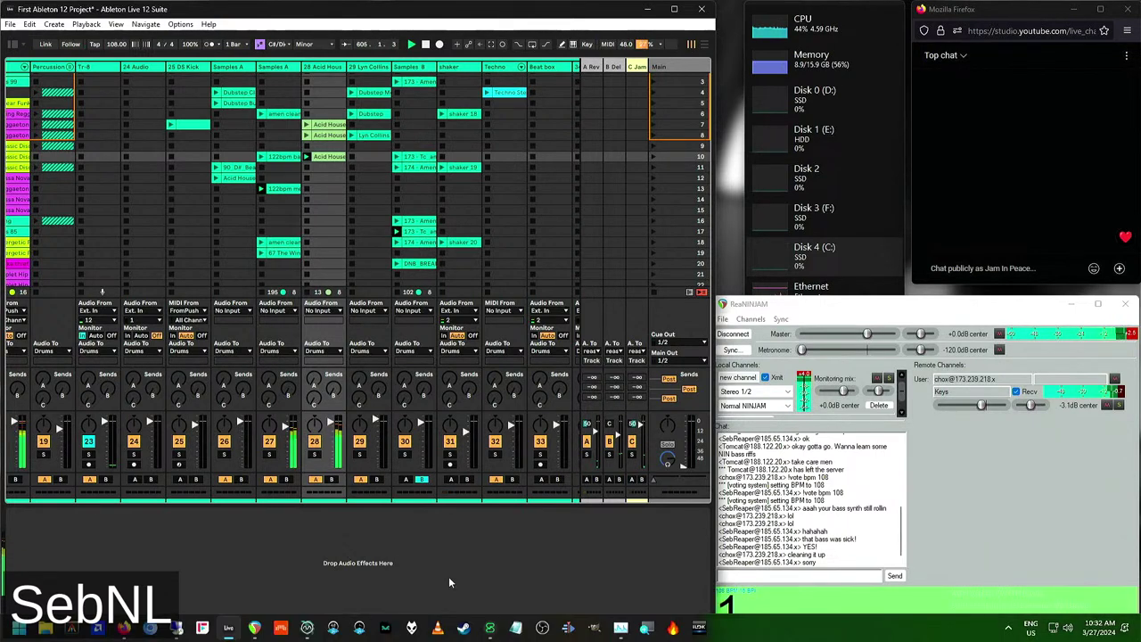
{"action": "key", "text": "ctrl+alt+b"}
{"action": "scroll", "coordinate": [475, 247], "scroll_direction": "right", "scroll_amount": 5}
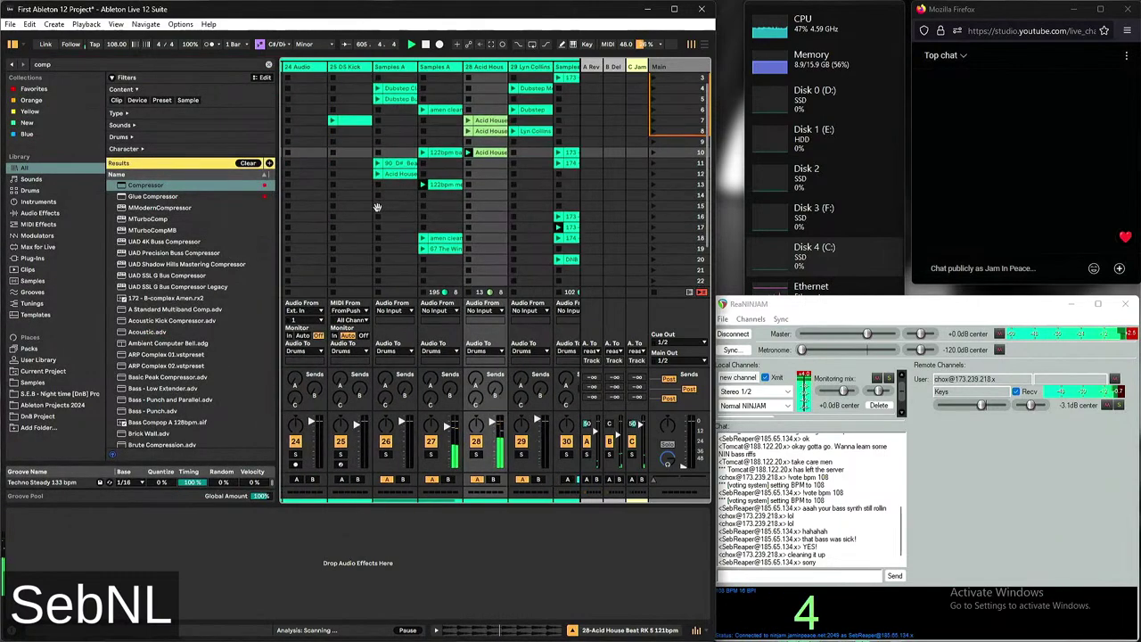
{"action": "scroll", "coordinate": [475, 247], "scroll_direction": "left", "scroll_amount": 5}
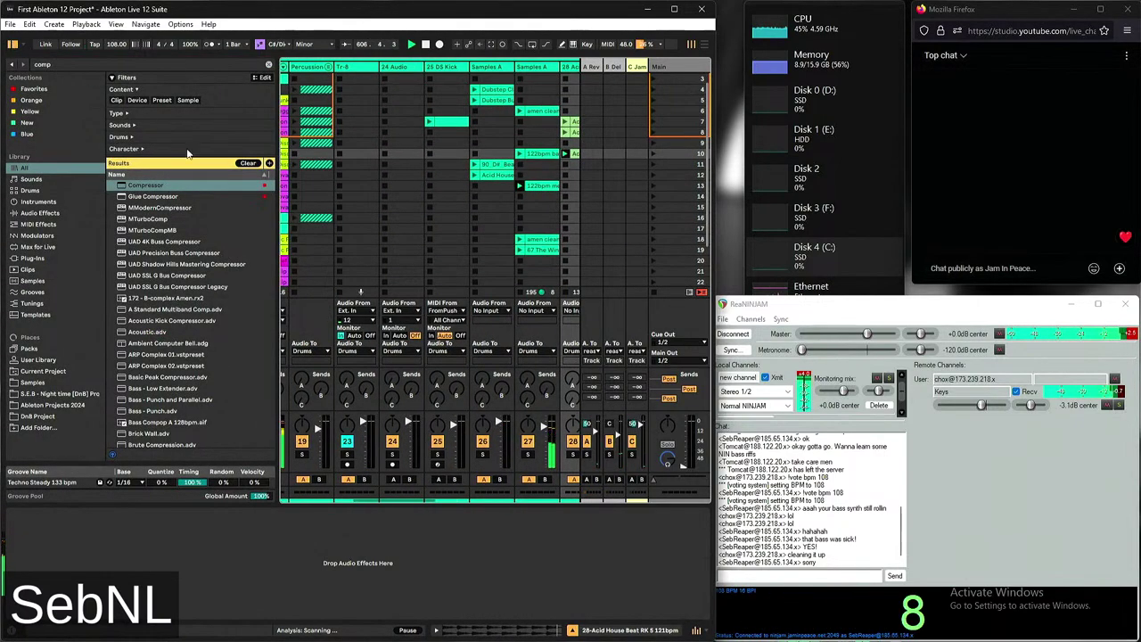
{"action": "left_click", "coordinate": [11, 64]}
{"action": "scroll", "coordinate": [124, 404], "scroll_direction": "left", "scroll_amount": 3}
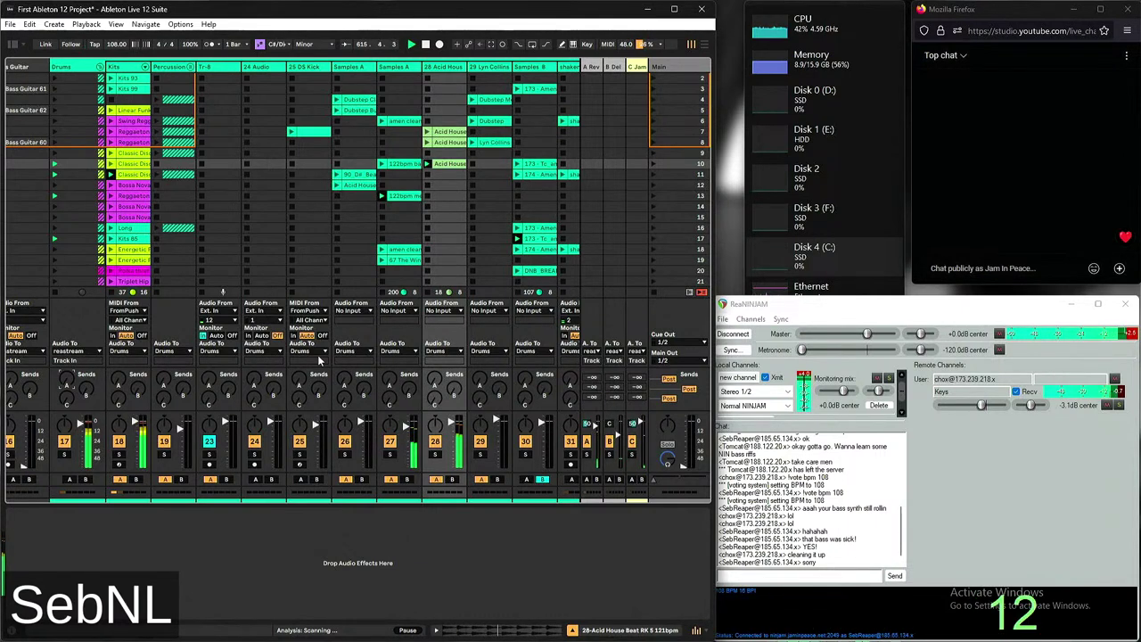
Send the ReaNINJAM chat message "NICE!"
{"action": "left_click", "coordinate": [731, 577]}
{"action": "type", "text": "NICE!"}
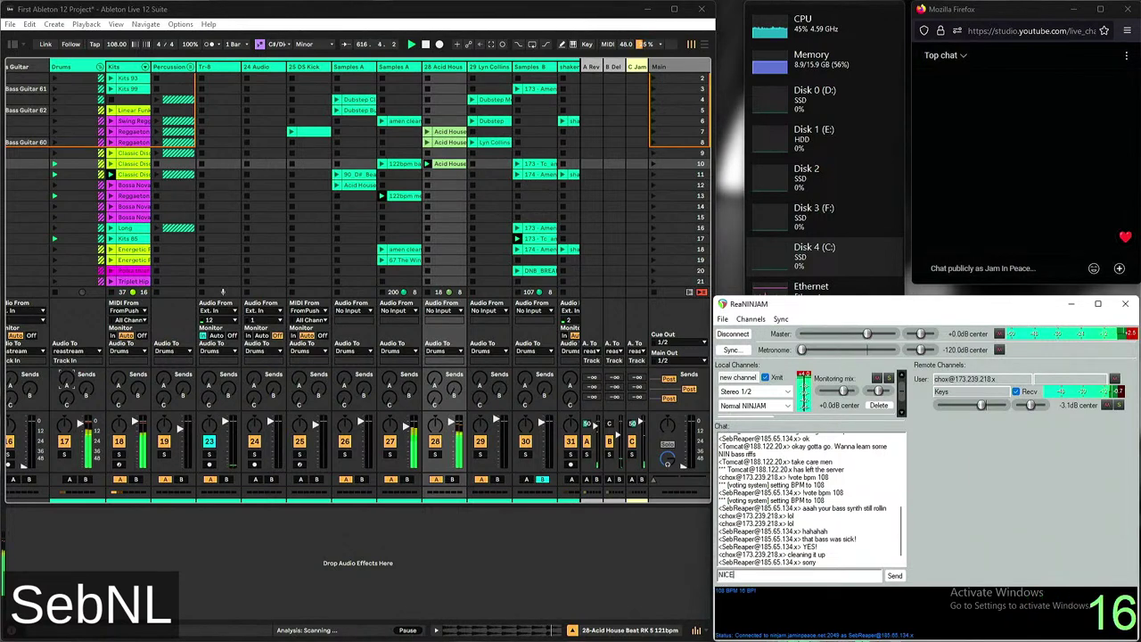
{"action": "key", "text": "Return"}
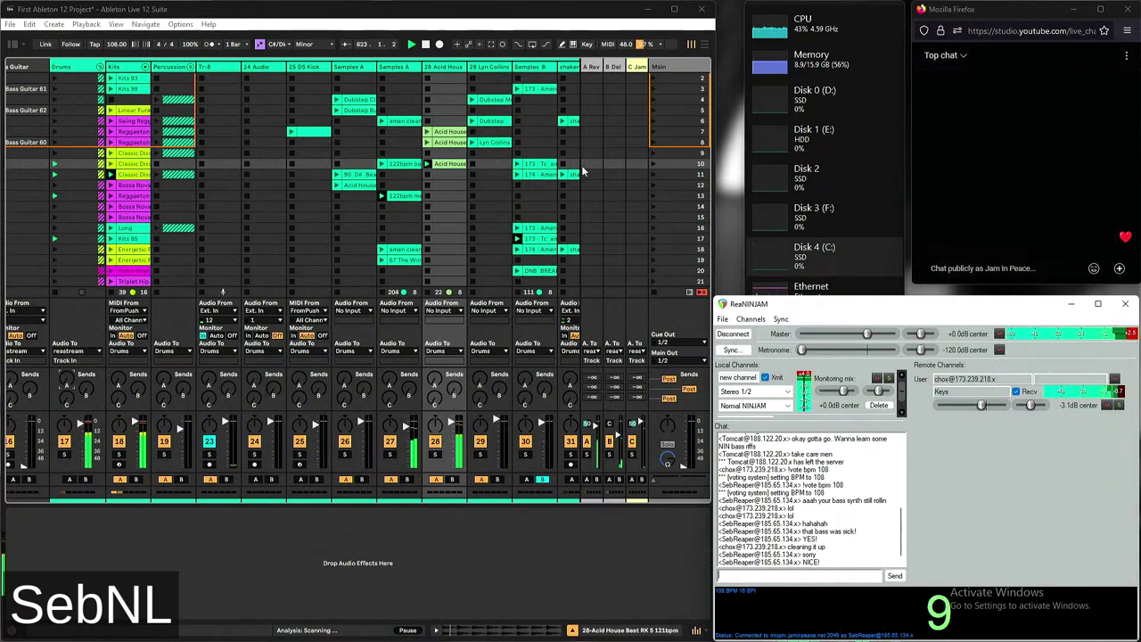
Inspect the effect devices on the A-Reverb, C-Jam rev and B-Delay return tracks
{"action": "left_click", "coordinate": [592, 70]}
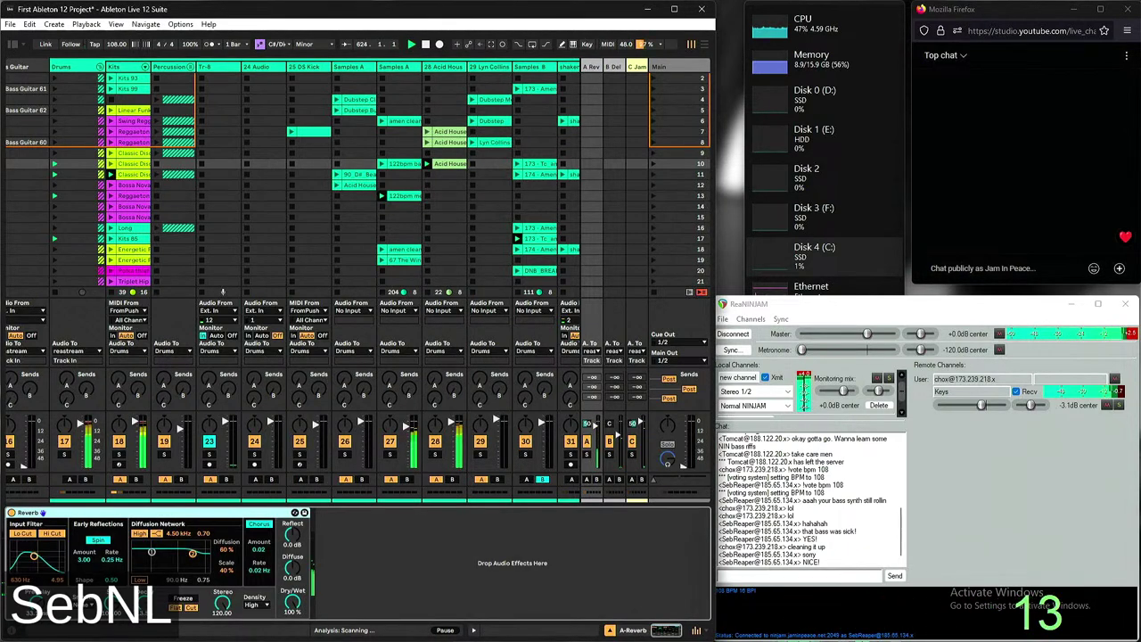
{"action": "left_click", "coordinate": [637, 67]}
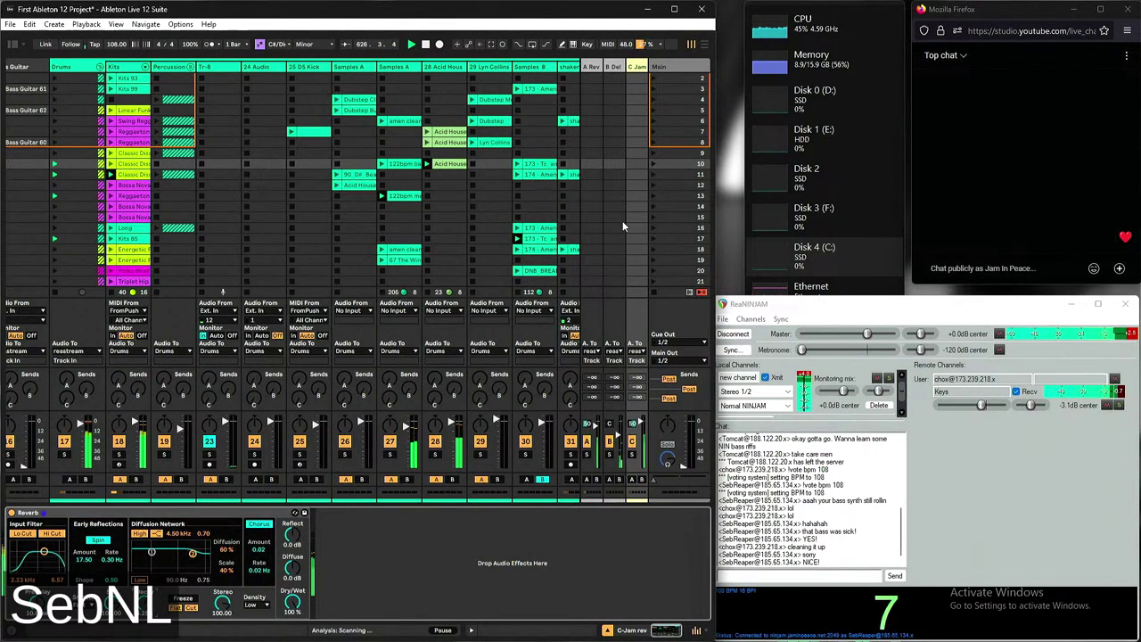
{"action": "left_click", "coordinate": [619, 68]}
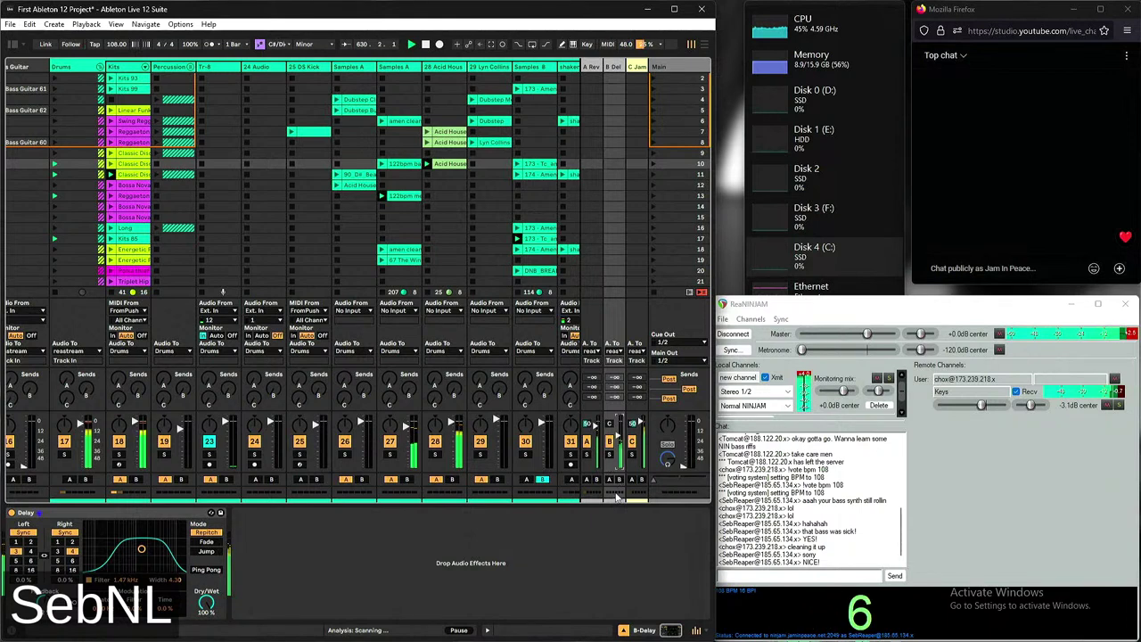
{"action": "mouse_move", "coordinate": [938, 606]}
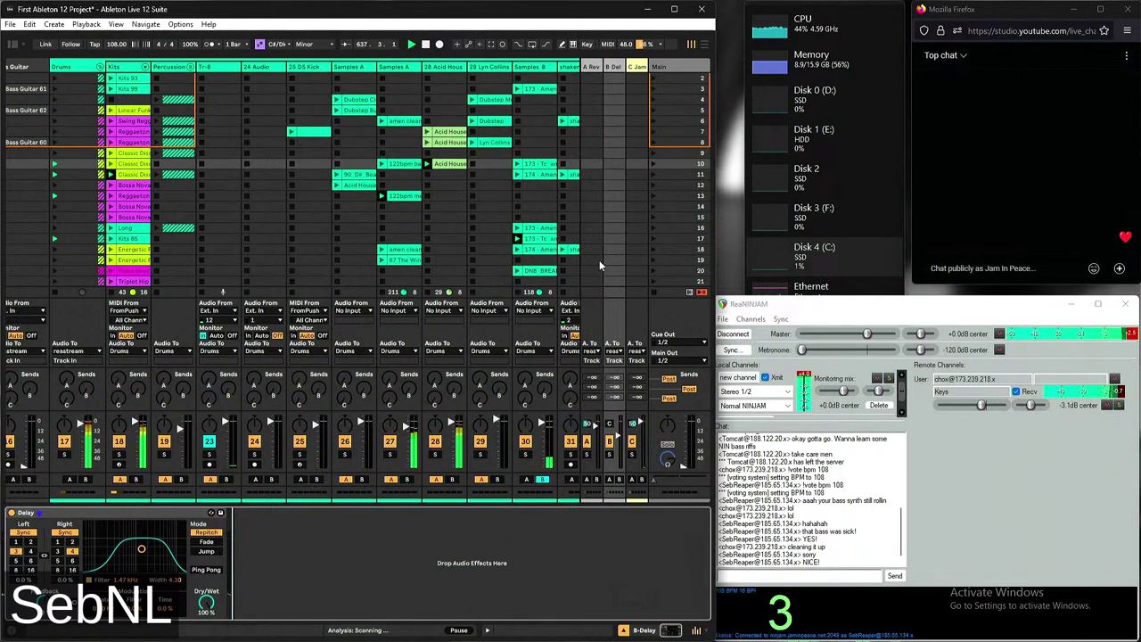
Launch the 174 Amen clip in scene 18 of Samples B and the Acid House clip in scene 12 of track 26
{"action": "left_click", "coordinate": [552, 252]}
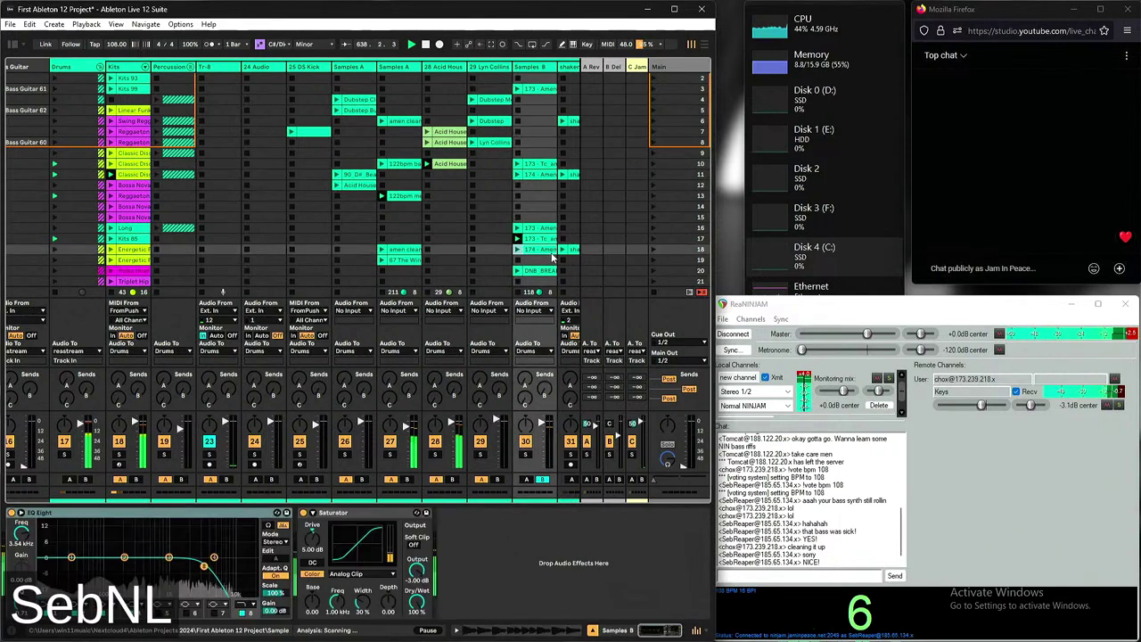
{"action": "key", "text": "shift+Tab"}
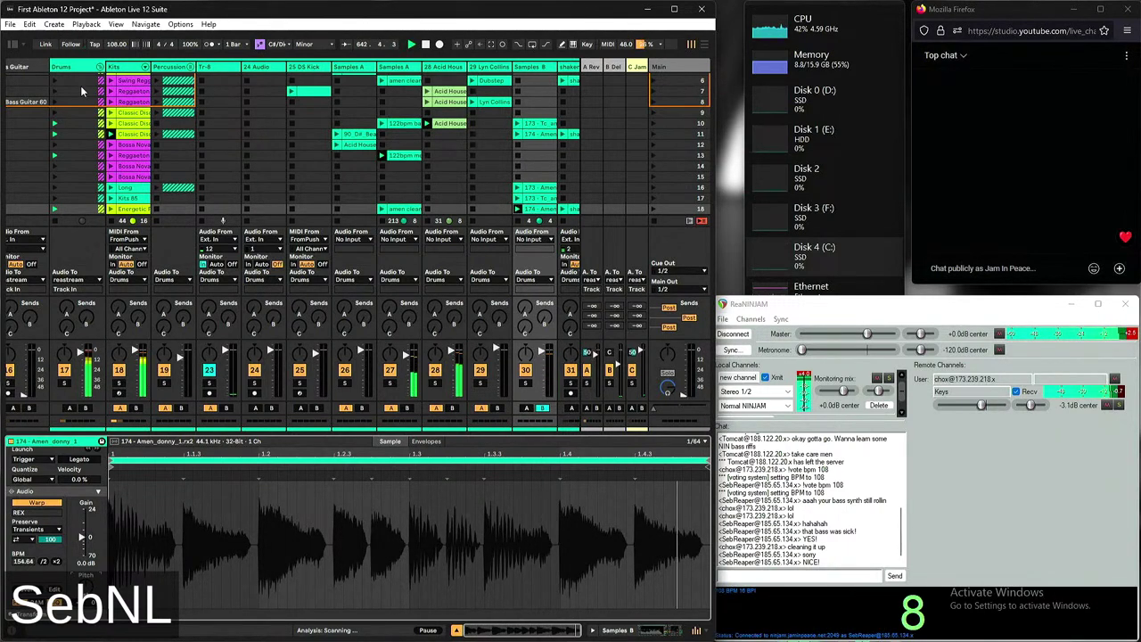
{"action": "scroll", "coordinate": [459, 146], "scroll_direction": "up", "scroll_amount": 1}
{"action": "scroll", "coordinate": [419, 142], "scroll_direction": "down", "scroll_amount": 1}
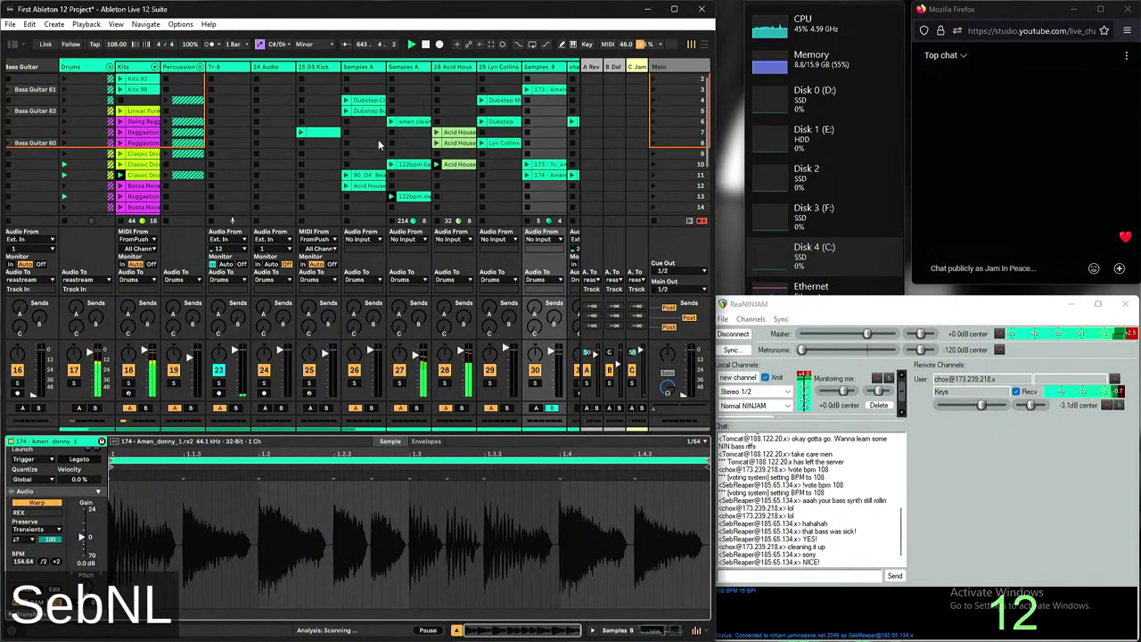
{"action": "scroll", "coordinate": [380, 152], "scroll_direction": "down", "scroll_amount": 1}
{"action": "left_click", "coordinate": [382, 127]}
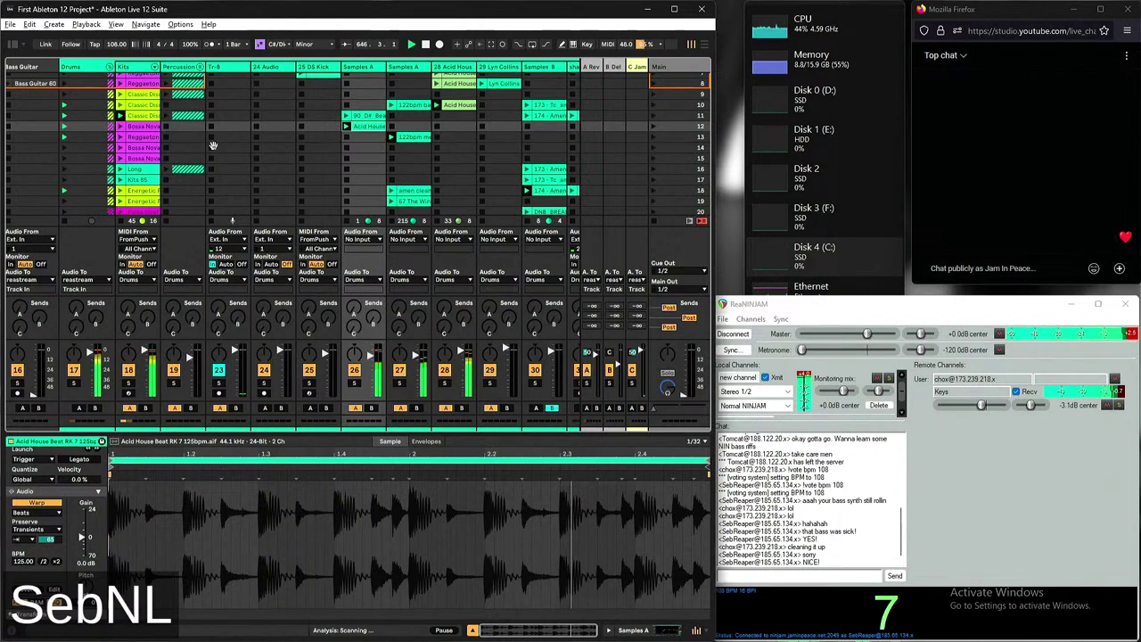
Launch the Techno Steady 133 bpm clip in scene 4 of the Techno track
{"action": "scroll", "coordinate": [449, 157], "scroll_direction": "right", "scroll_amount": 1}
{"action": "scroll", "coordinate": [449, 157], "scroll_direction": "right", "scroll_amount": 1}
{"action": "scroll", "coordinate": [428, 133], "scroll_direction": "up", "scroll_amount": 3}
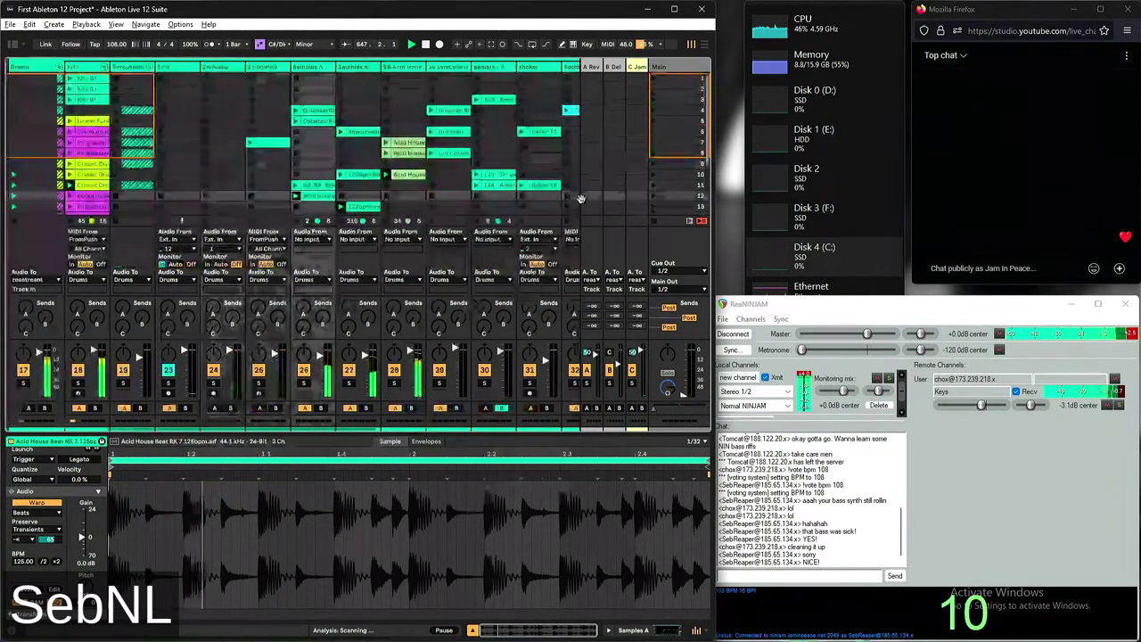
{"action": "scroll", "coordinate": [404, 112], "scroll_direction": "right", "scroll_amount": 5}
{"action": "left_click", "coordinate": [403, 111]}
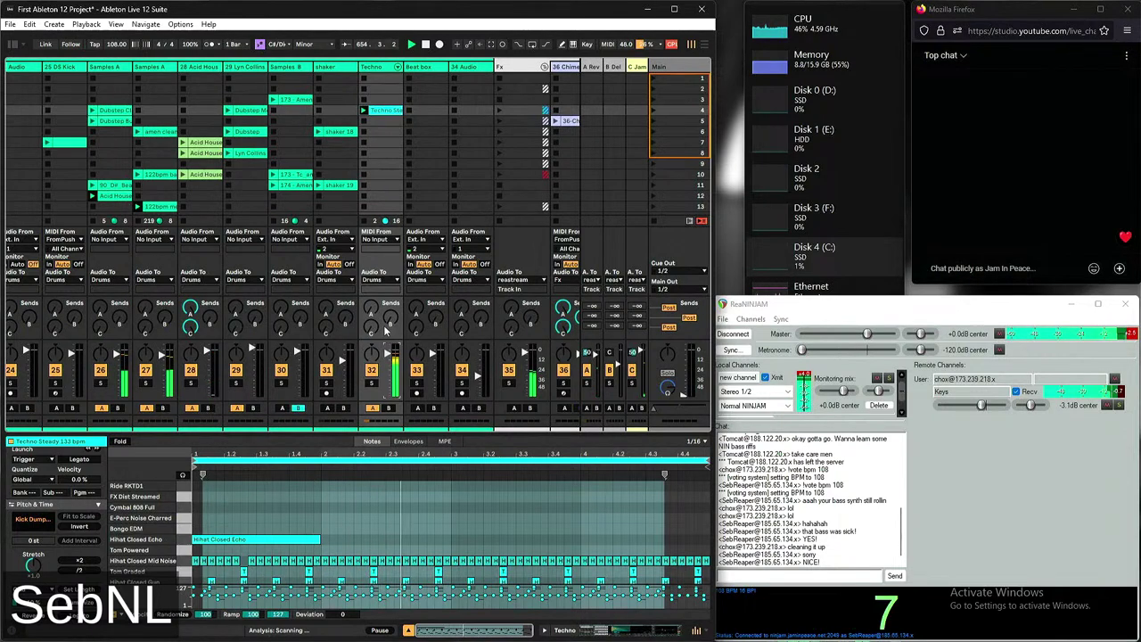
Stop the clip playing on the Techno track
{"action": "scroll", "coordinate": [397, 215], "scroll_direction": "left", "scroll_amount": 1}
{"action": "scroll", "coordinate": [397, 216], "scroll_direction": "left", "scroll_amount": 2}
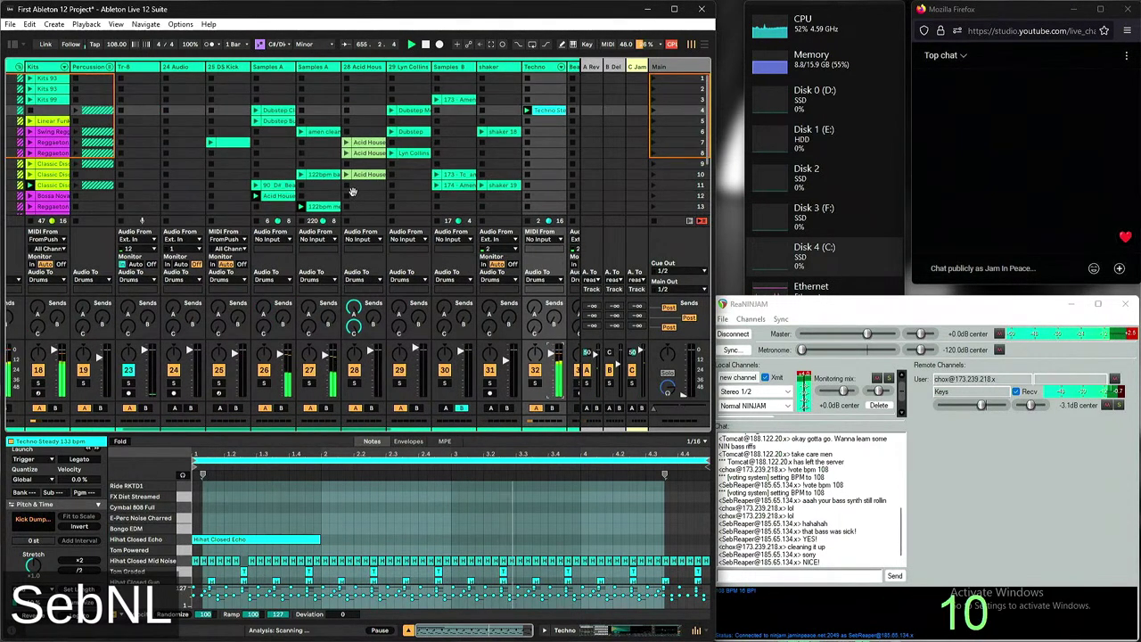
{"action": "scroll", "coordinate": [388, 224], "scroll_direction": "left", "scroll_amount": 1}
{"action": "scroll", "coordinate": [384, 230], "scroll_direction": "right", "scroll_amount": 3}
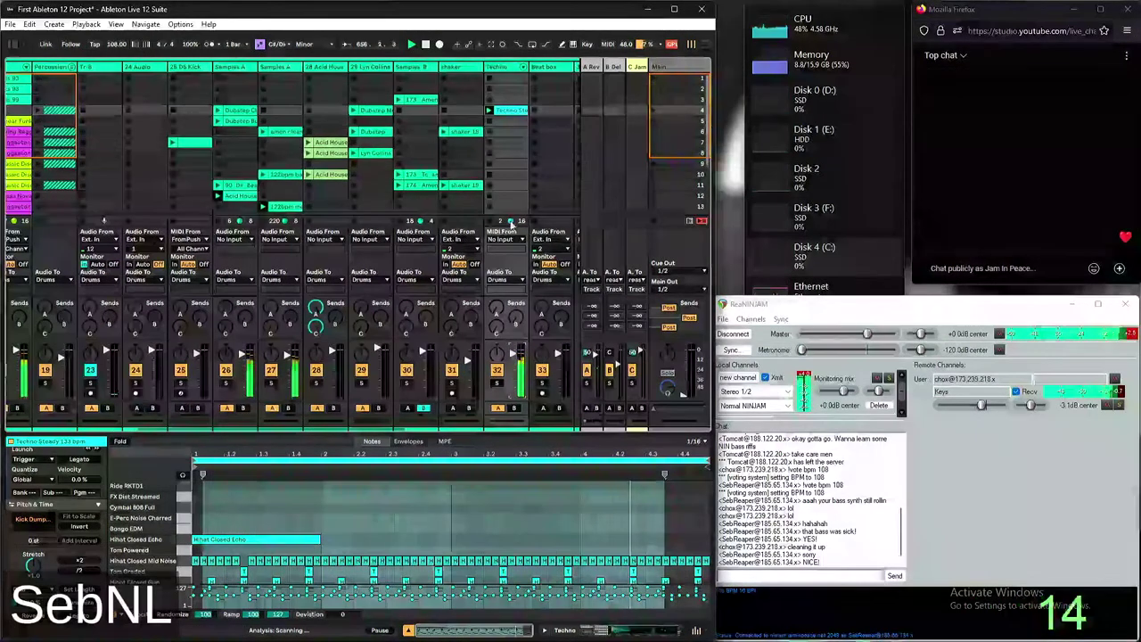
{"action": "left_click", "coordinate": [488, 220]}
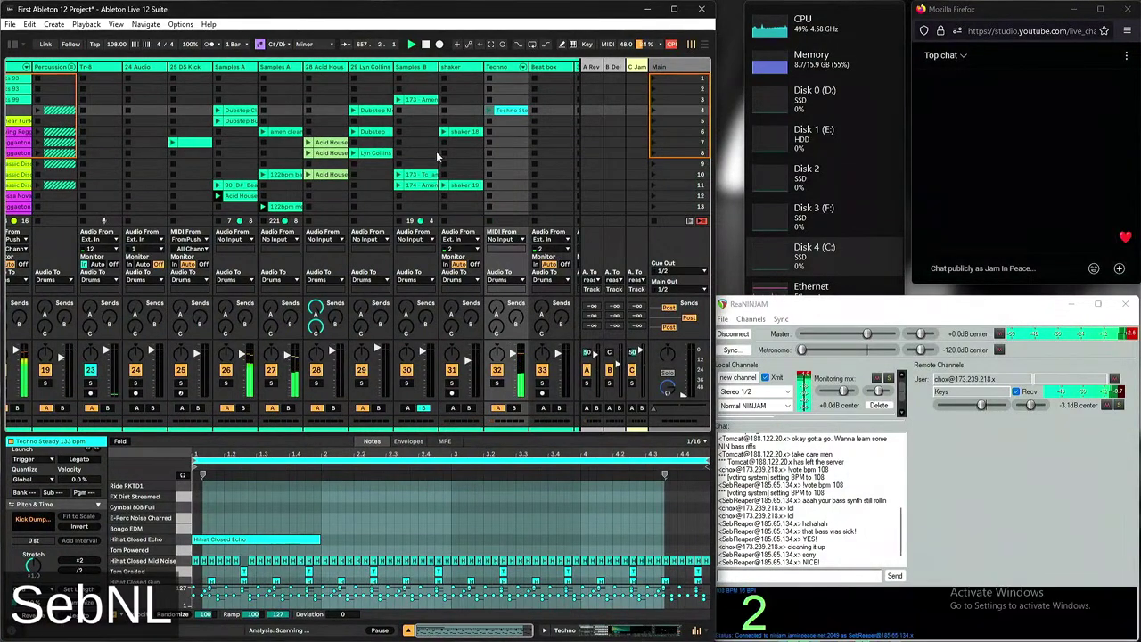
Launch the amen clean clip in scene 18 of track 27 and the 173 Tc_amen clip in scene 17 of Samples B
{"action": "scroll", "coordinate": [418, 156], "scroll_direction": "down", "scroll_amount": 3}
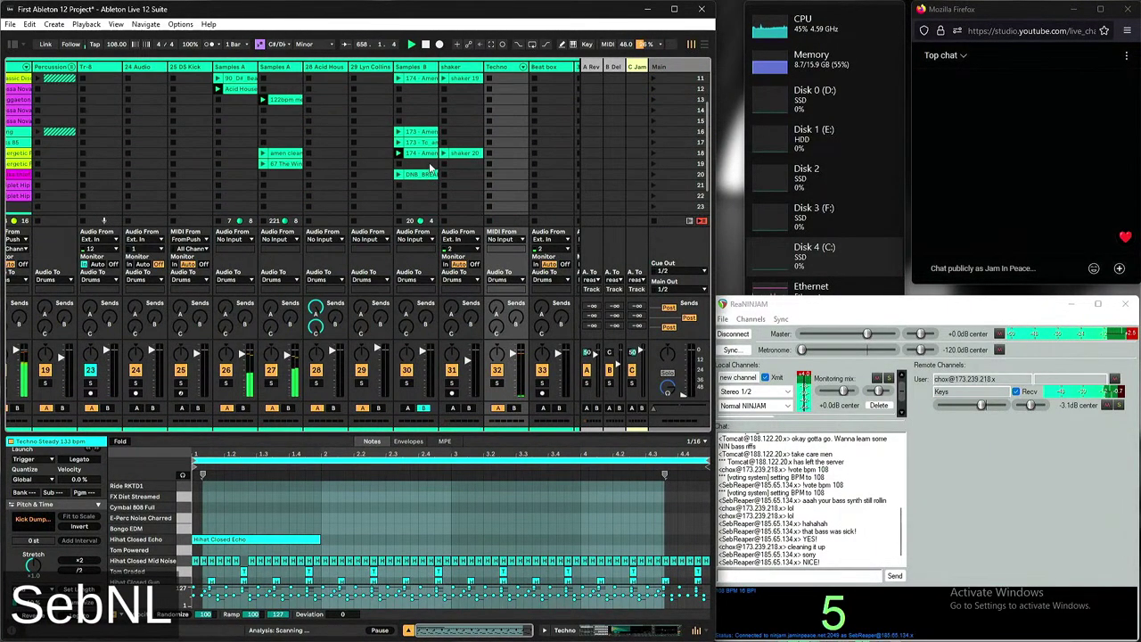
{"action": "scroll", "coordinate": [404, 165], "scroll_direction": "up", "scroll_amount": 3}
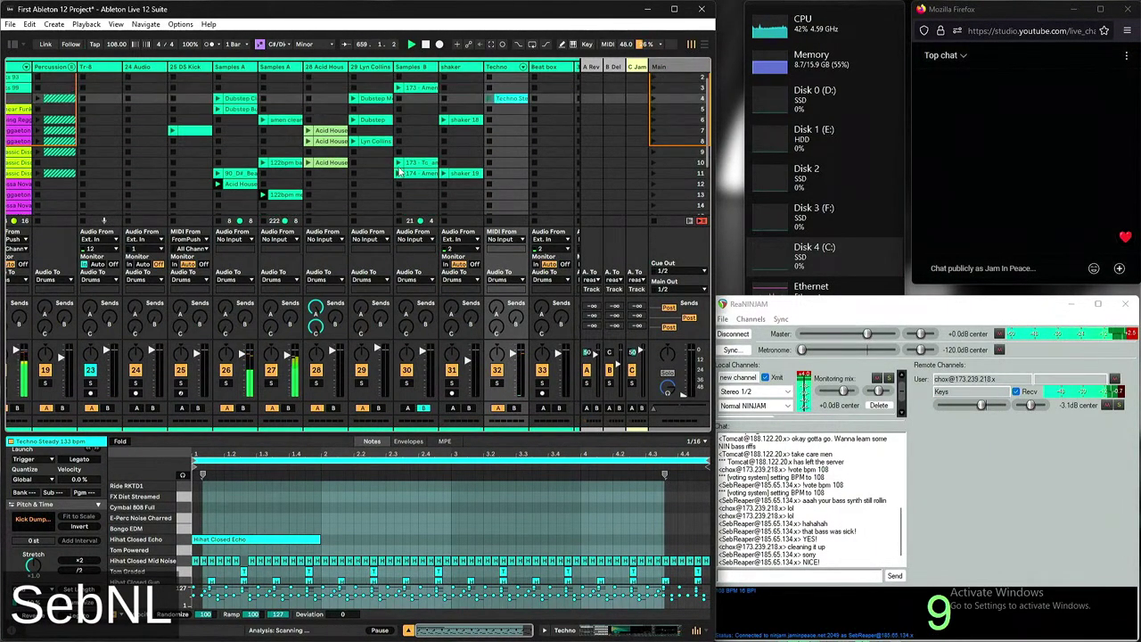
{"action": "scroll", "coordinate": [391, 152], "scroll_direction": "down", "scroll_amount": 5}
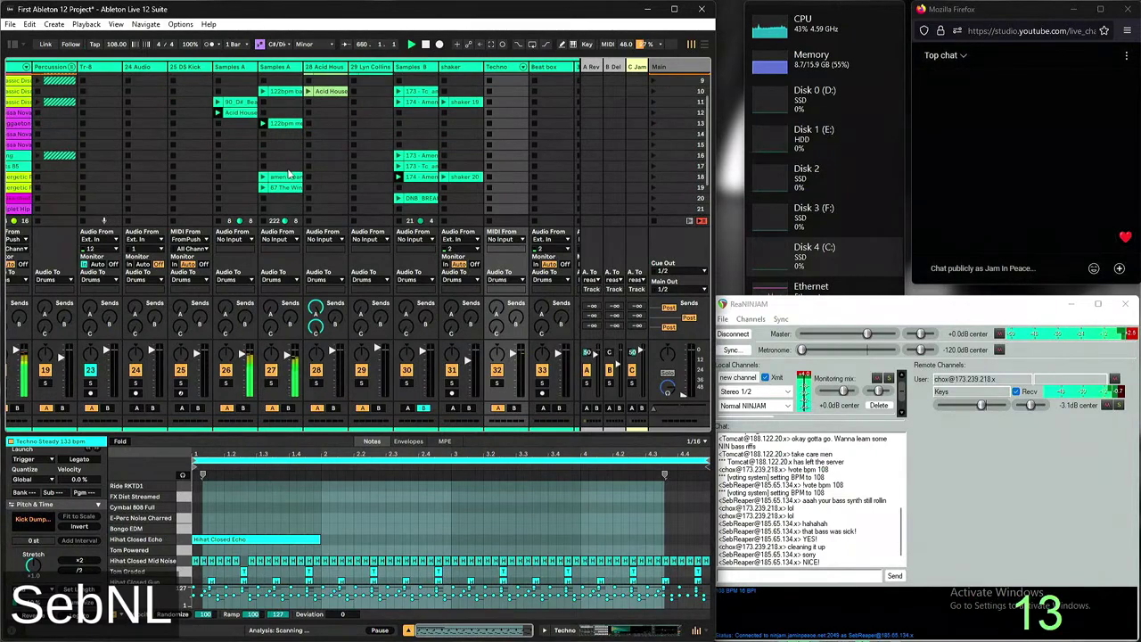
{"action": "left_click", "coordinate": [263, 178]}
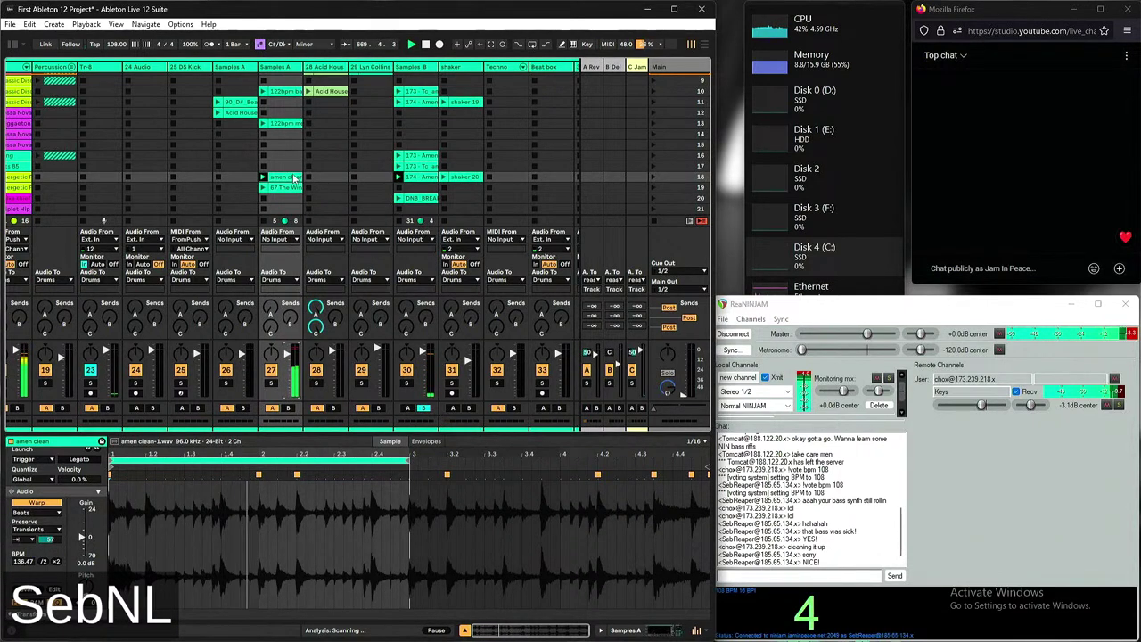
{"action": "key", "text": "plus"}
{"action": "key", "text": "plus"}
{"action": "key", "text": "plus"}
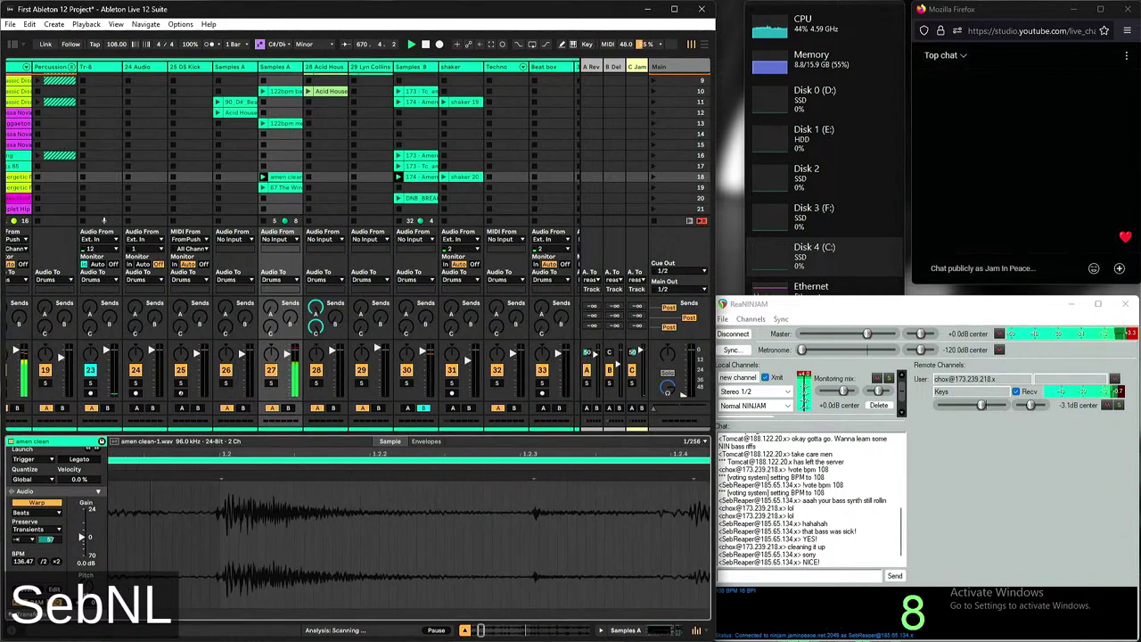
{"action": "key", "text": "minus"}
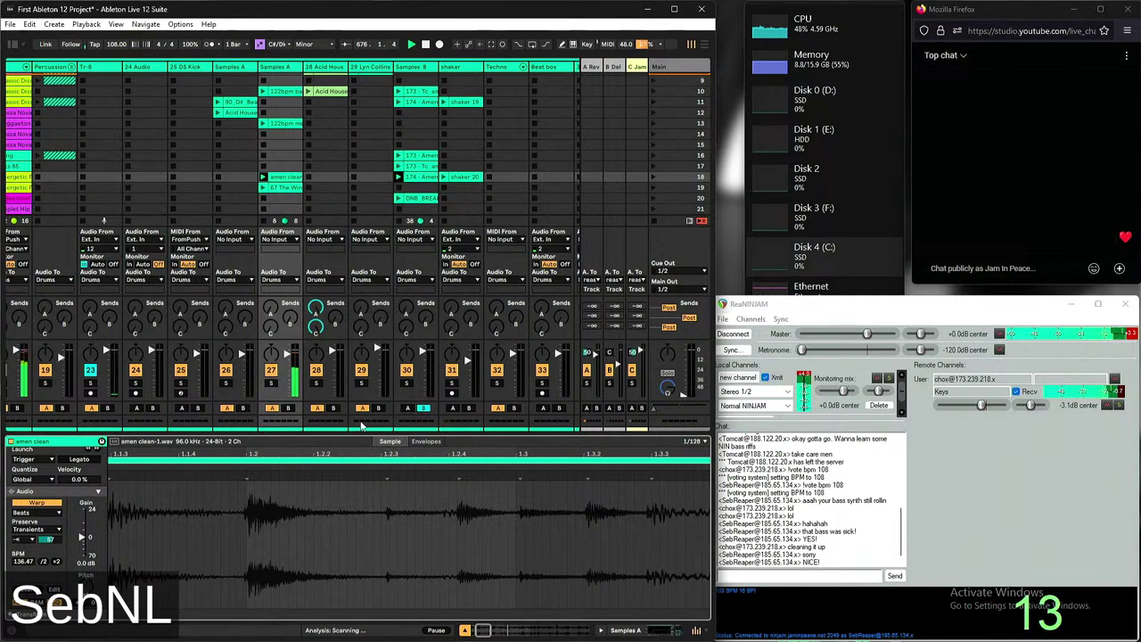
{"action": "left_click", "coordinate": [413, 165]}
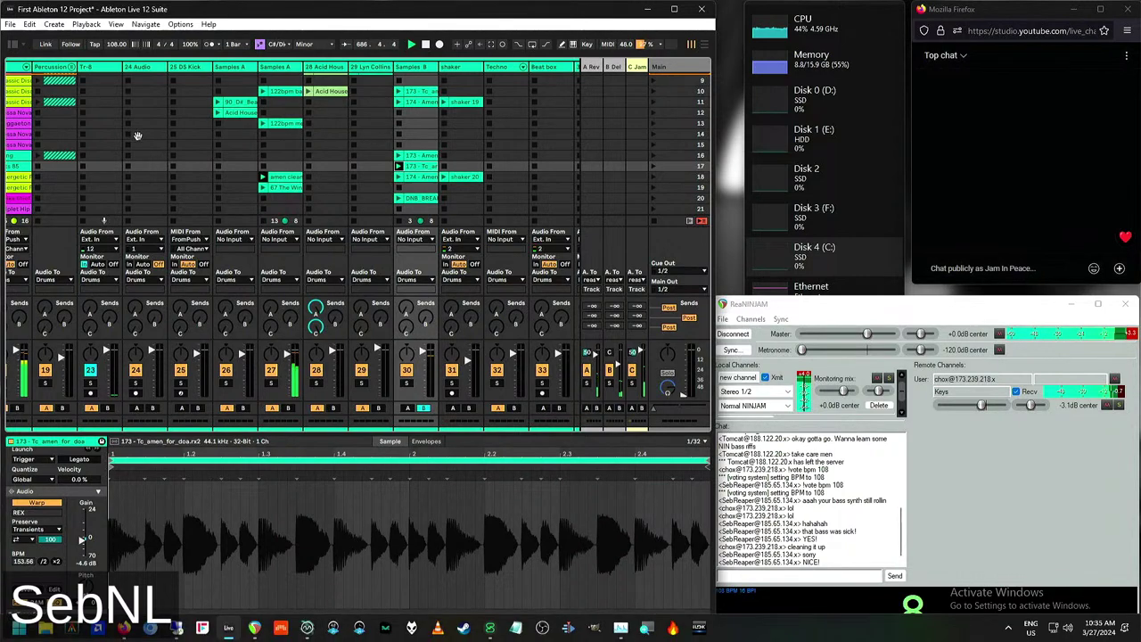
Map the Vocals group track's A-Reverb, B-Delay and C-Jam rev sends to MIDI CC 16
{"action": "scroll", "coordinate": [476, 198], "scroll_direction": "up", "scroll_amount": 6}
{"action": "scroll", "coordinate": [476, 198], "scroll_direction": "left", "scroll_amount": 8}
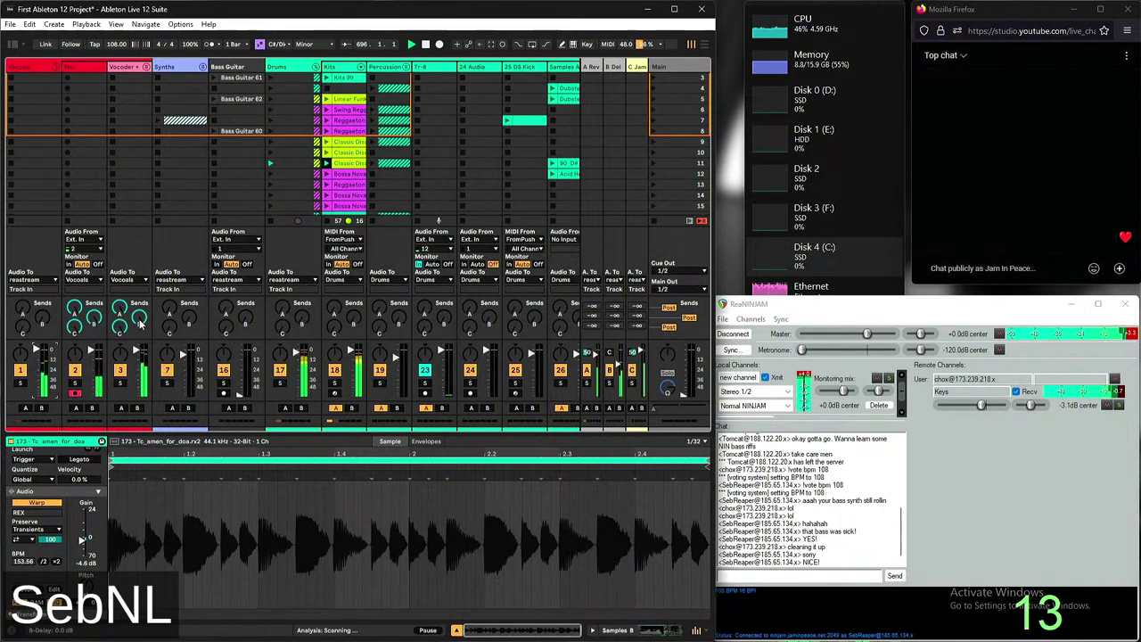
{"action": "right_click", "coordinate": [80, 328]}
{"action": "left_click", "coordinate": [102, 397]}
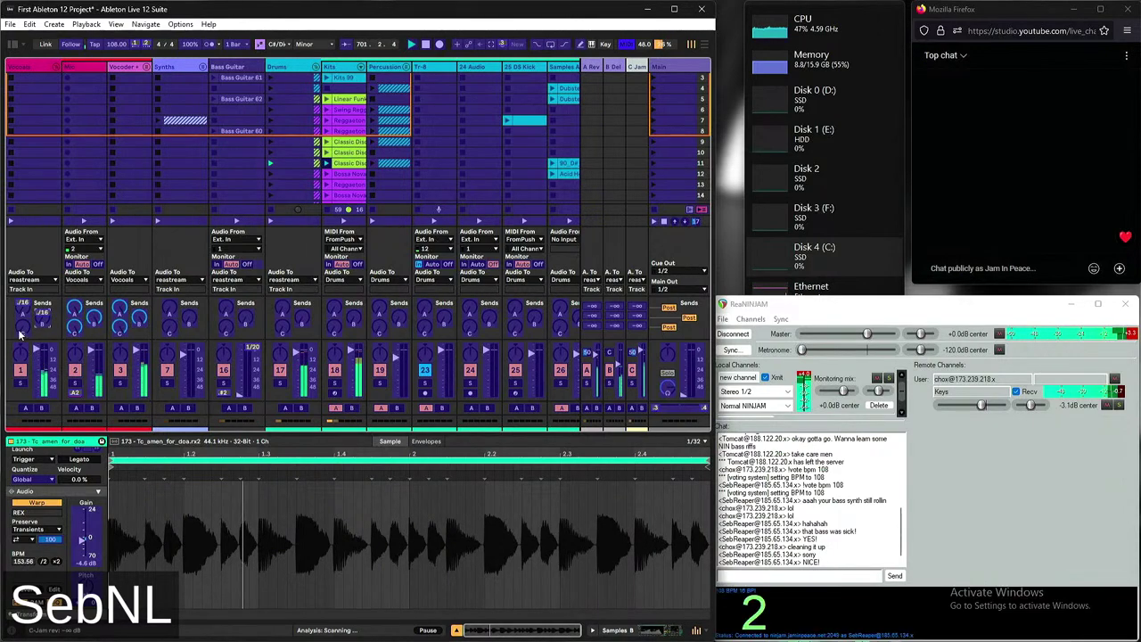
Limit the Vocals send mappings to a maximum of -4.0 dB for A-Reverb and -7.0 dB for B-Delay and C-Jam rev
{"action": "key", "text": "ctrl+alt+b"}
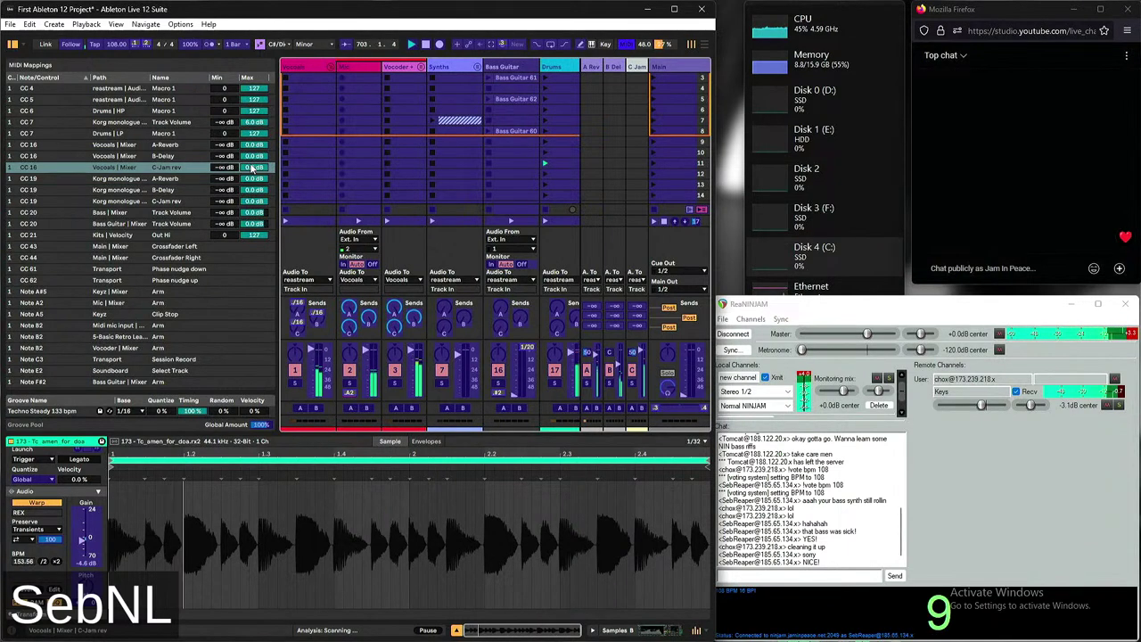
{"action": "left_click_drag", "start_coordinate": [257, 168], "coordinate": [261, 155]}
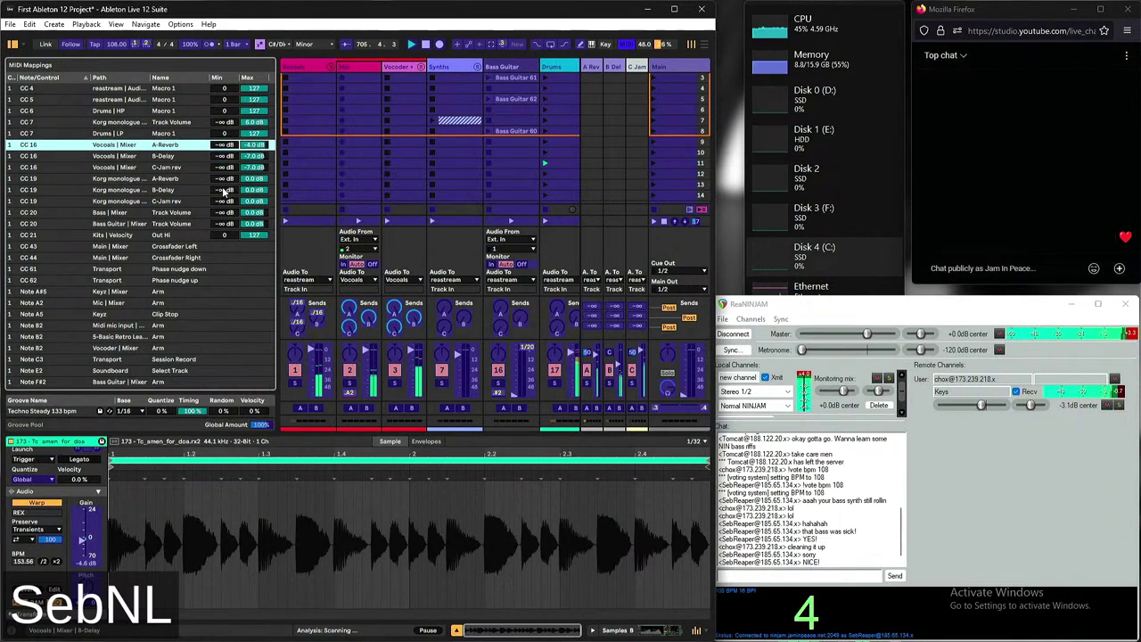
{"action": "key", "text": "ctrl+m"}
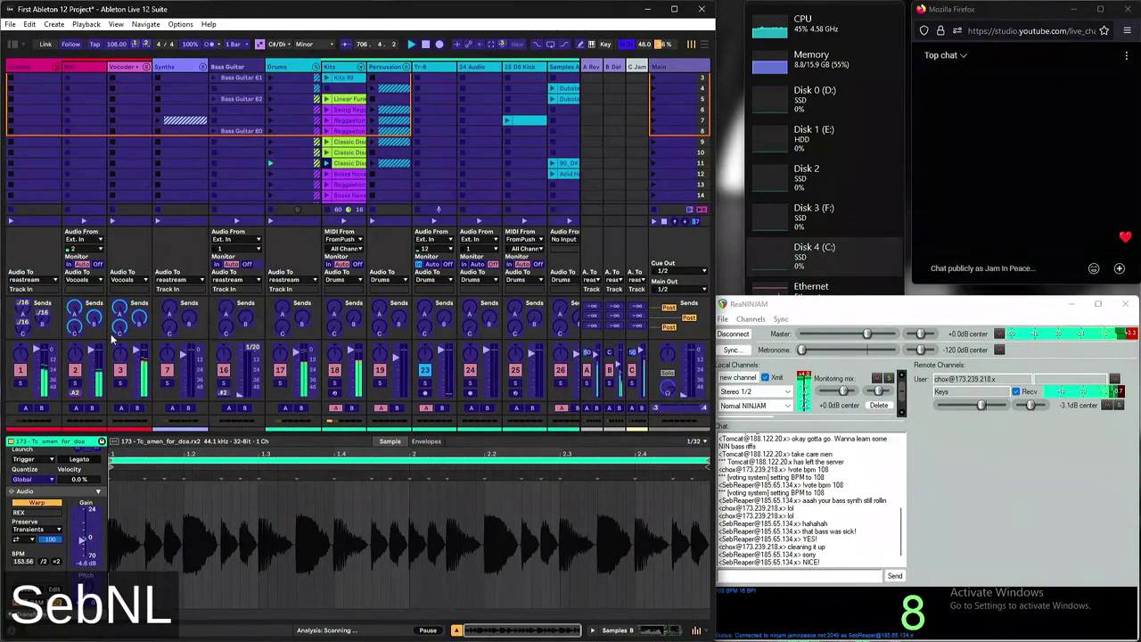
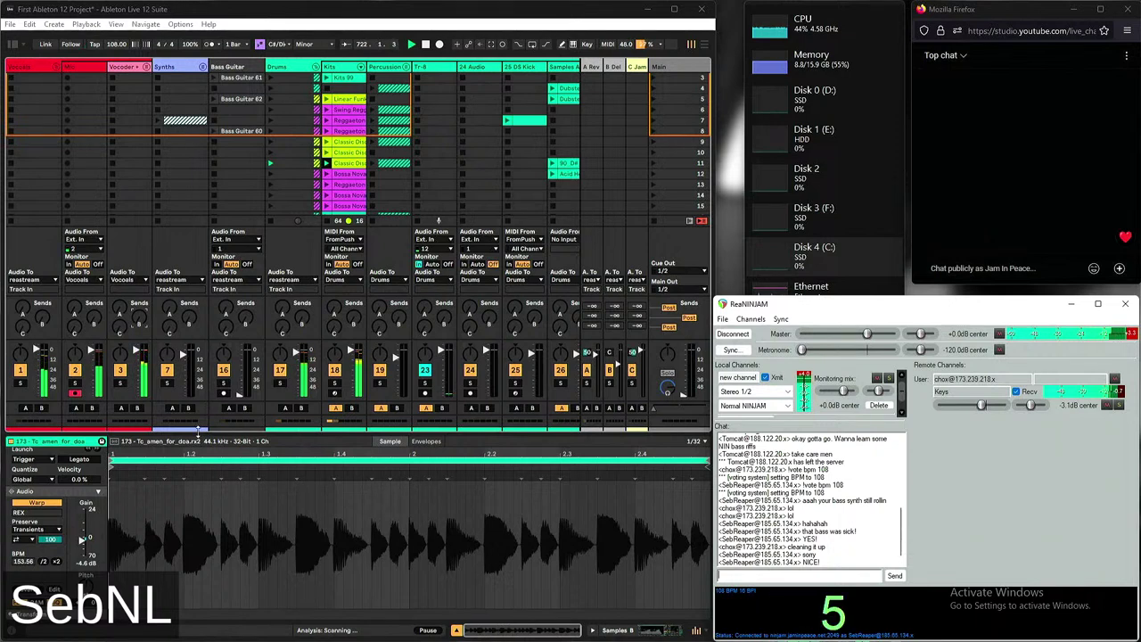
Switch to Vochlea Dubler 2 and move its window clear of the Vocals tracks' mixer controls
{"action": "left_click", "coordinate": [40, 352]}
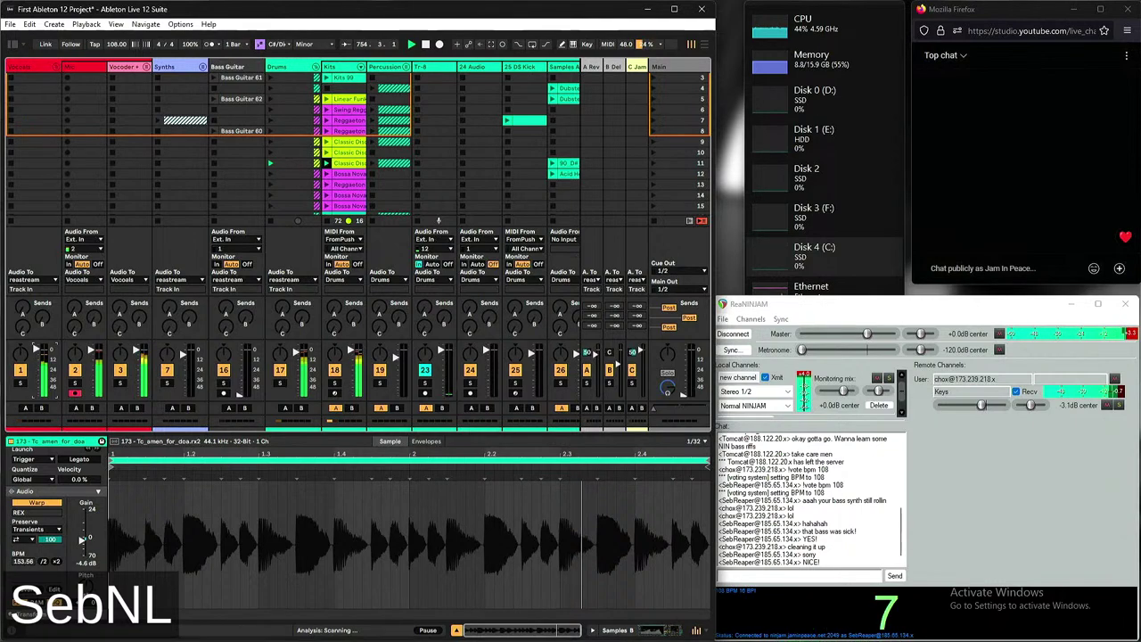
{"action": "mouse_move", "coordinate": [411, 635]}
{"action": "left_click", "coordinate": [334, 627]}
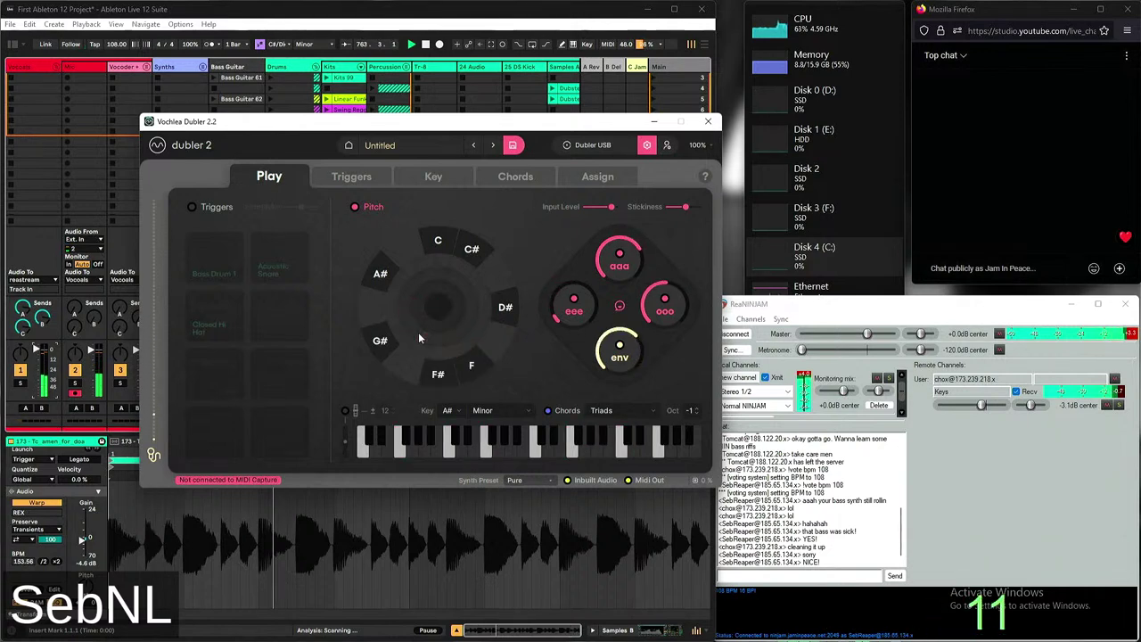
{"action": "left_click_drag", "start_coordinate": [209, 121], "coordinate": [256, 123]}
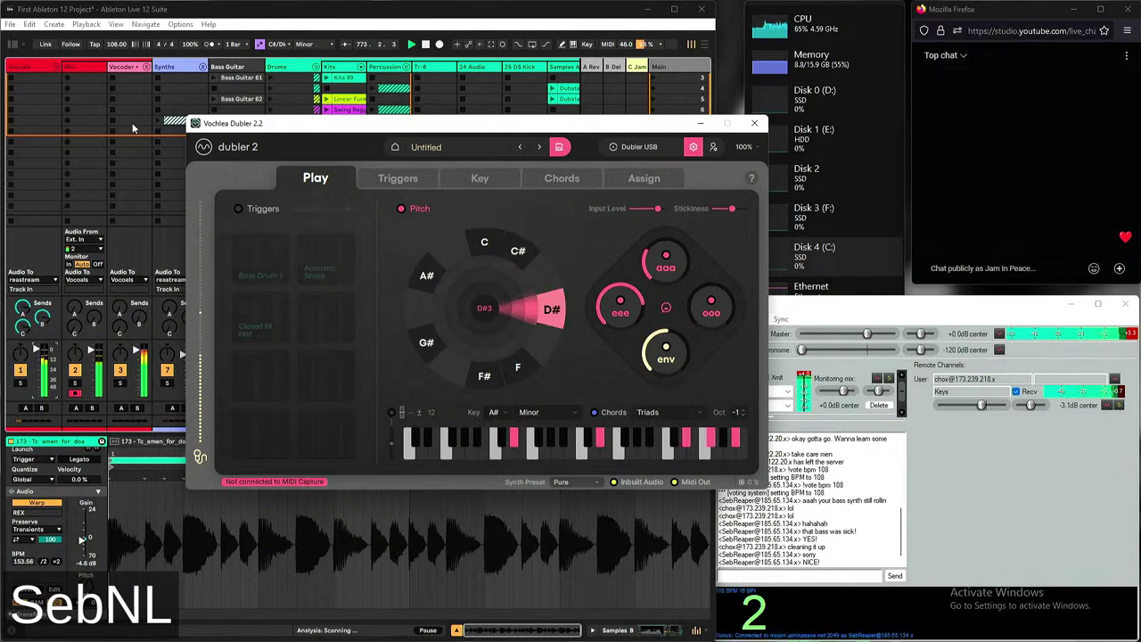
Set Dubler's scale to Chromatic and dismiss the Auto Key Detect suggestion
{"action": "left_click", "coordinate": [525, 422]}
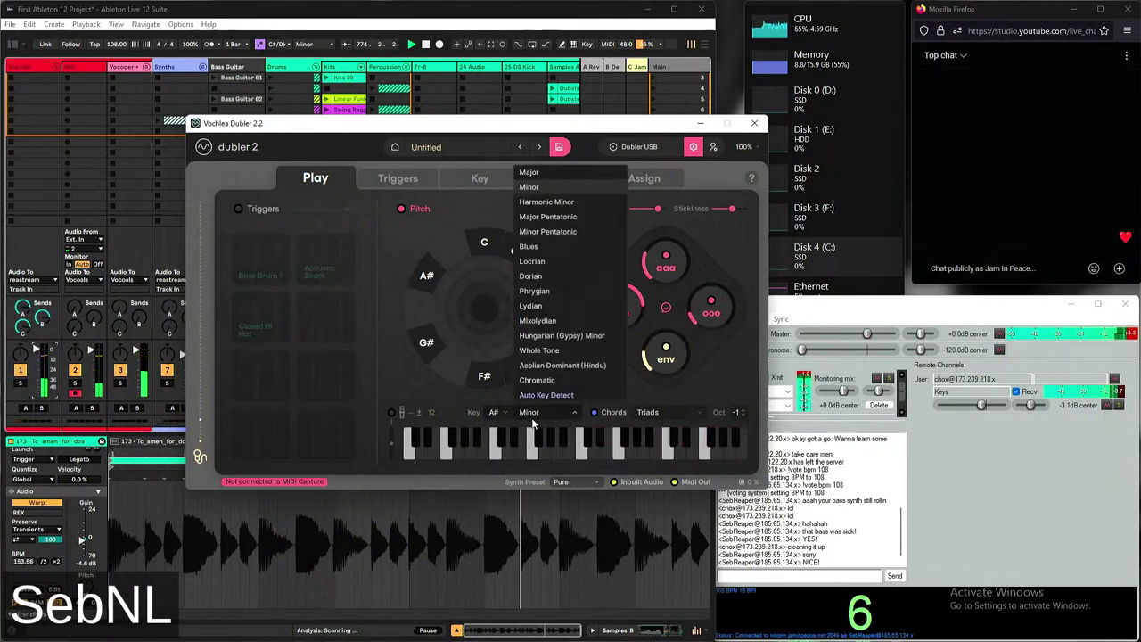
{"action": "left_click", "coordinate": [547, 389]}
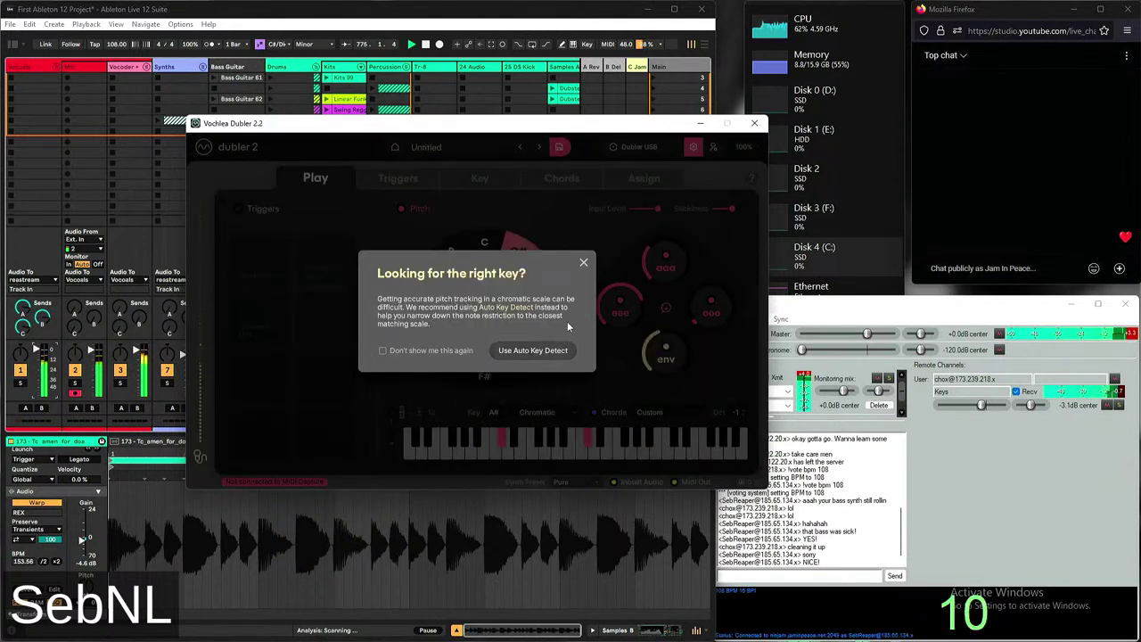
{"action": "left_click", "coordinate": [584, 262]}
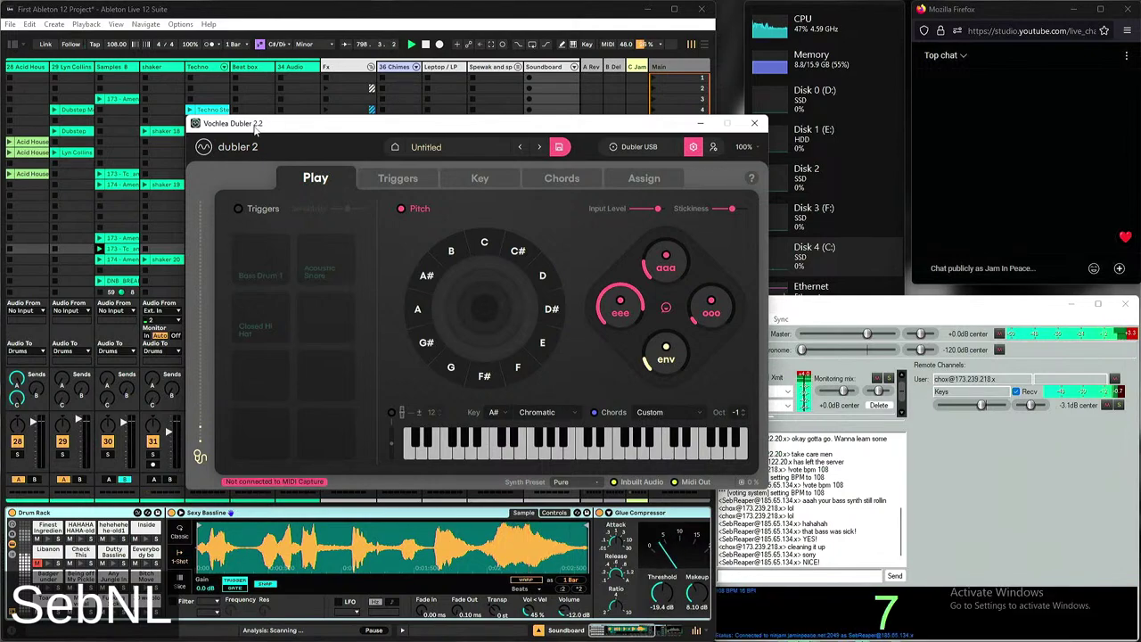
Move the Dubler window off the Session view and bring the ReaNINJAM window to the front
{"action": "left_click_drag", "start_coordinate": [256, 130], "coordinate": [782, 122]}
{"action": "left_click", "coordinate": [1106, 407]}
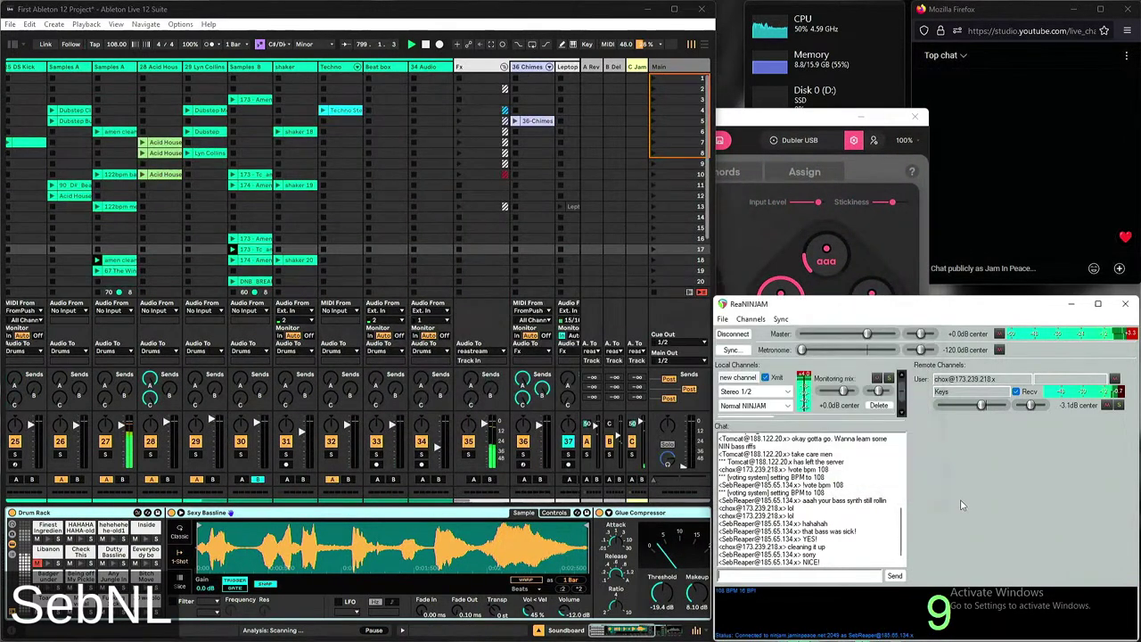
{"action": "left_click", "coordinate": [1121, 405]}
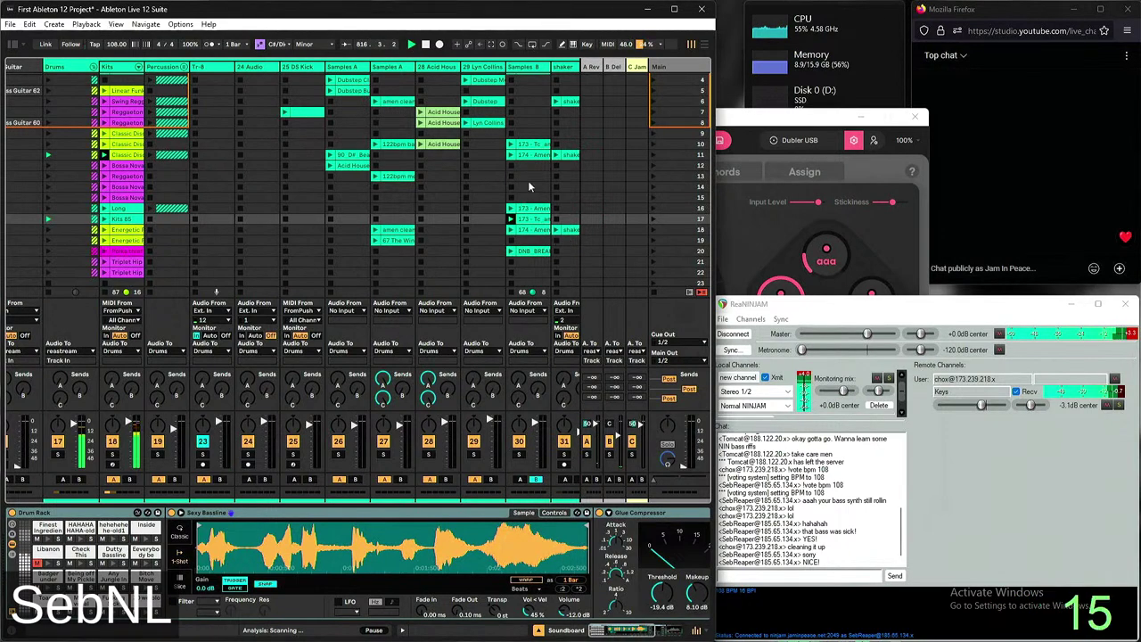
{"action": "scroll", "coordinate": [358, 217], "scroll_direction": "left", "scroll_amount": 3}
{"action": "scroll", "coordinate": [357, 217], "scroll_direction": "right", "scroll_amount": 3}
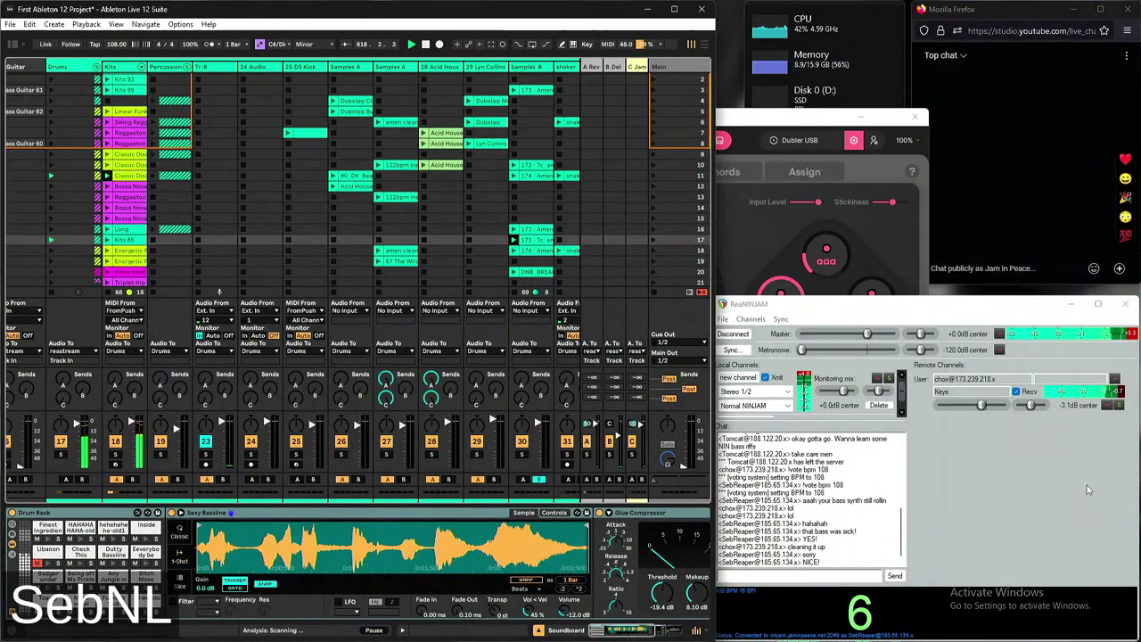
{"action": "left_click", "coordinate": [1058, 409]}
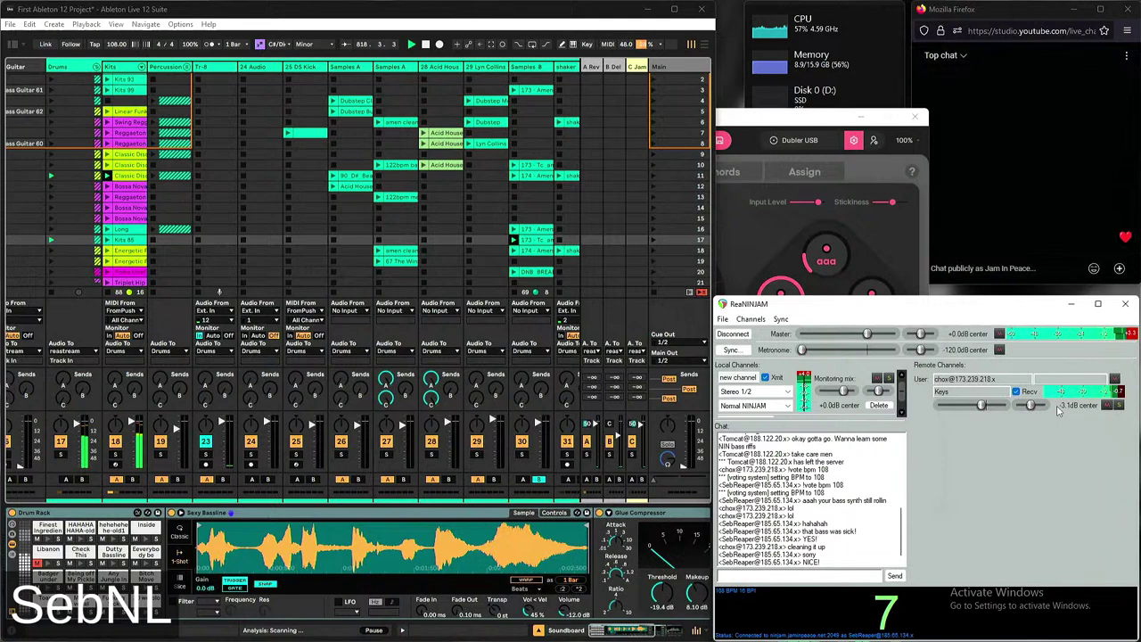
{"action": "left_click", "coordinate": [1108, 405]}
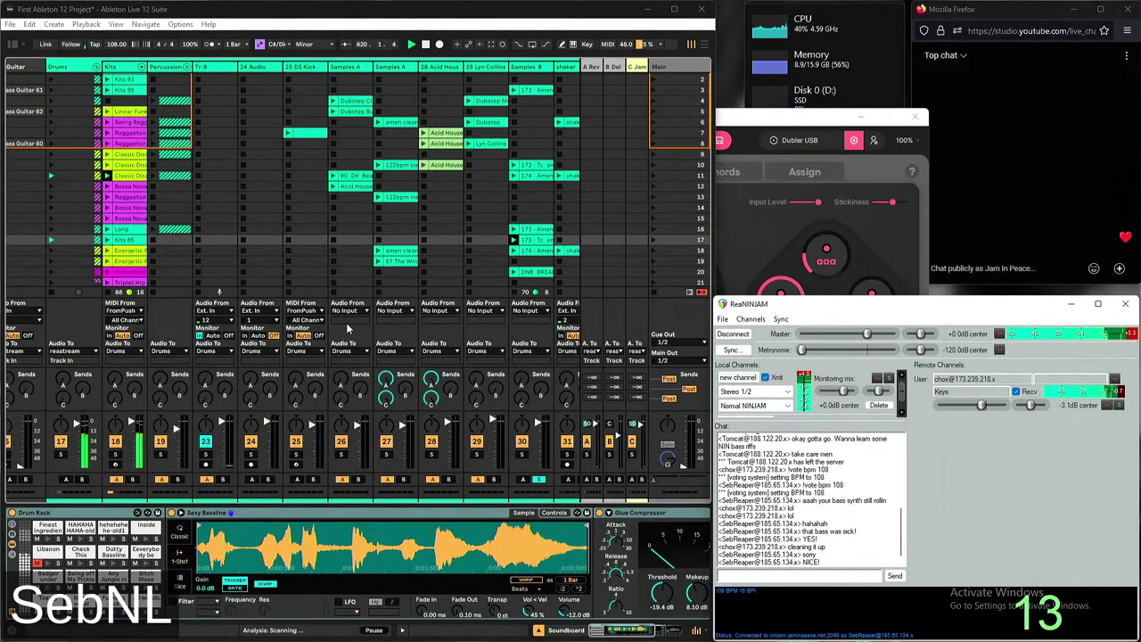
{"action": "left_click", "coordinate": [339, 144]}
{"action": "scroll", "coordinate": [339, 144], "scroll_direction": "right", "scroll_amount": 5}
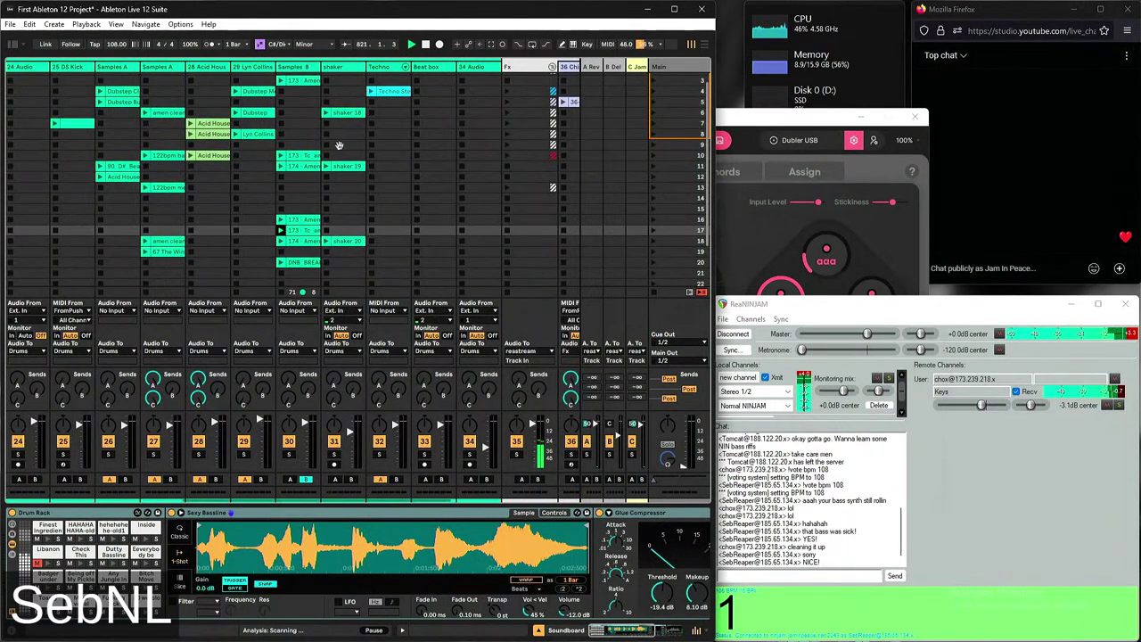
{"action": "scroll", "coordinate": [312, 143], "scroll_direction": "left", "scroll_amount": 6}
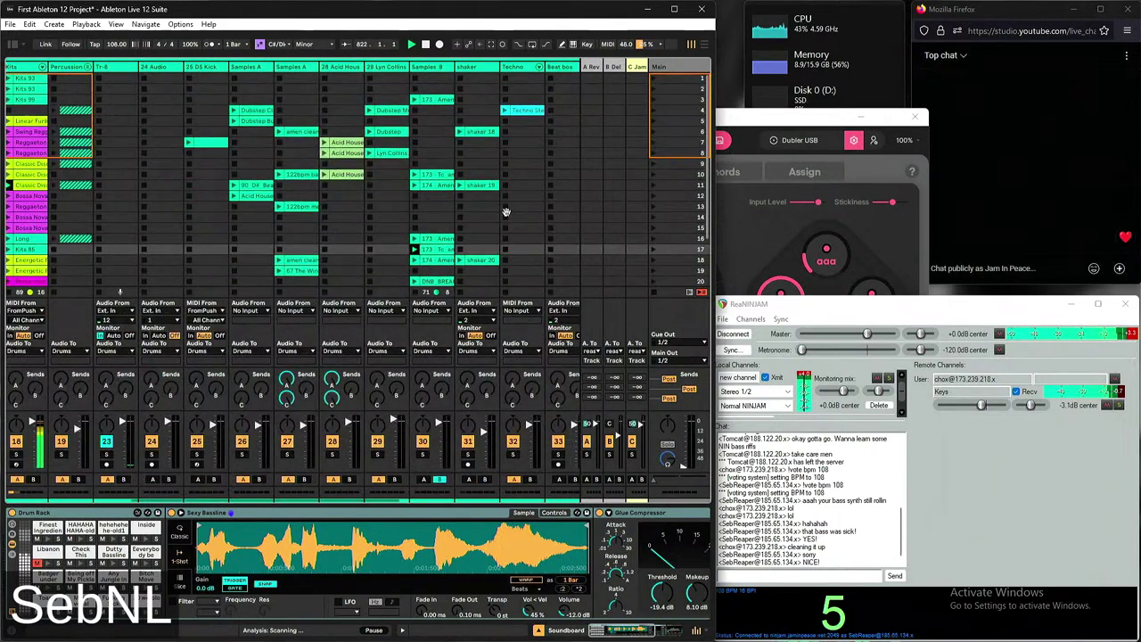
Record a new drum clip into the empty scene 4 slot of the Kits track with the metronome on, and return to its devices
{"action": "scroll", "coordinate": [182, 329], "scroll_direction": "left", "scroll_amount": 2}
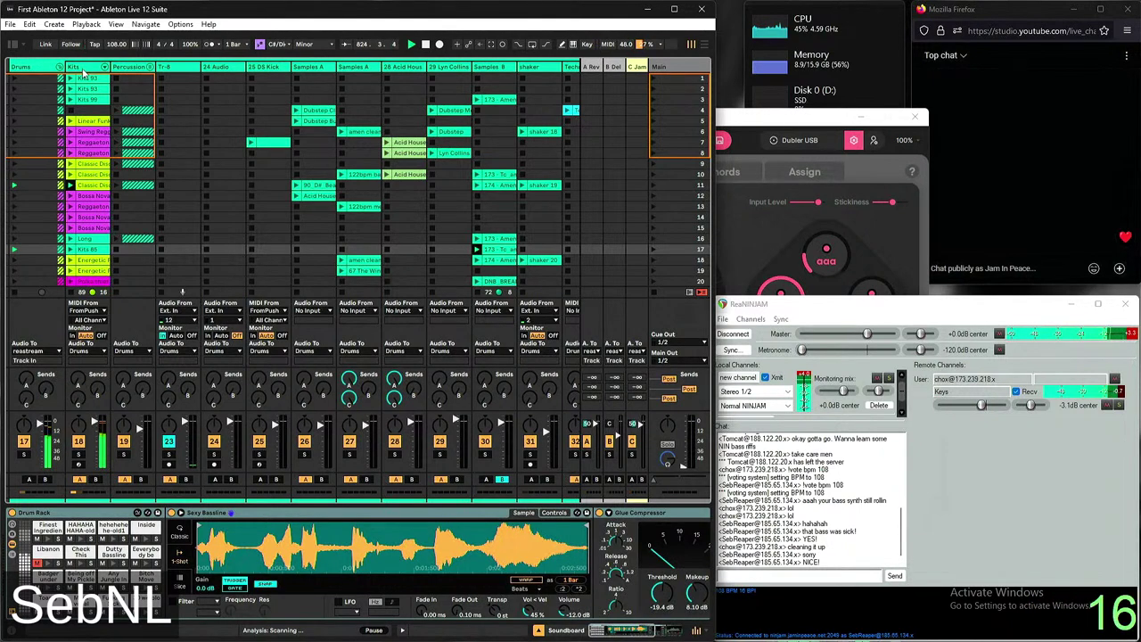
{"action": "left_click", "coordinate": [84, 78]}
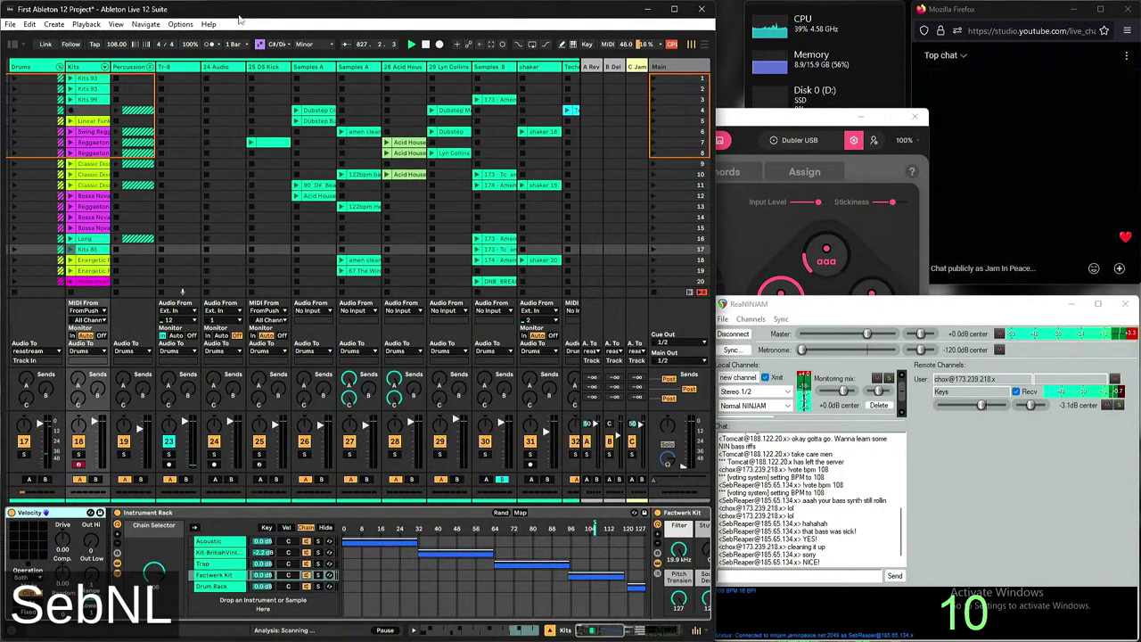
{"action": "left_click", "coordinate": [211, 44]}
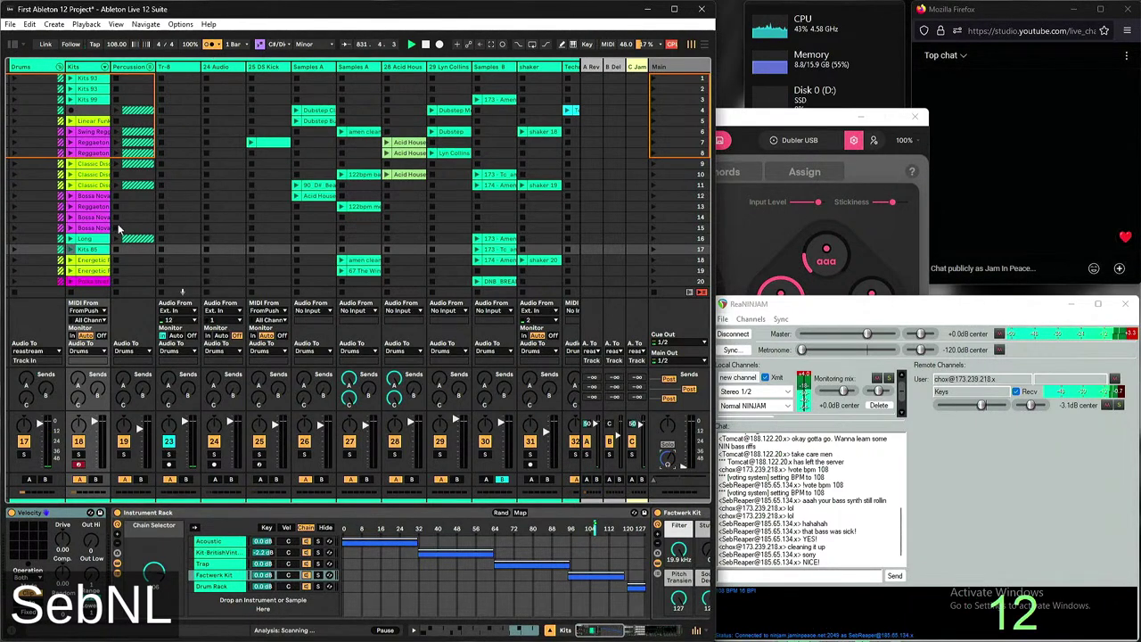
{"action": "left_click", "coordinate": [99, 112]}
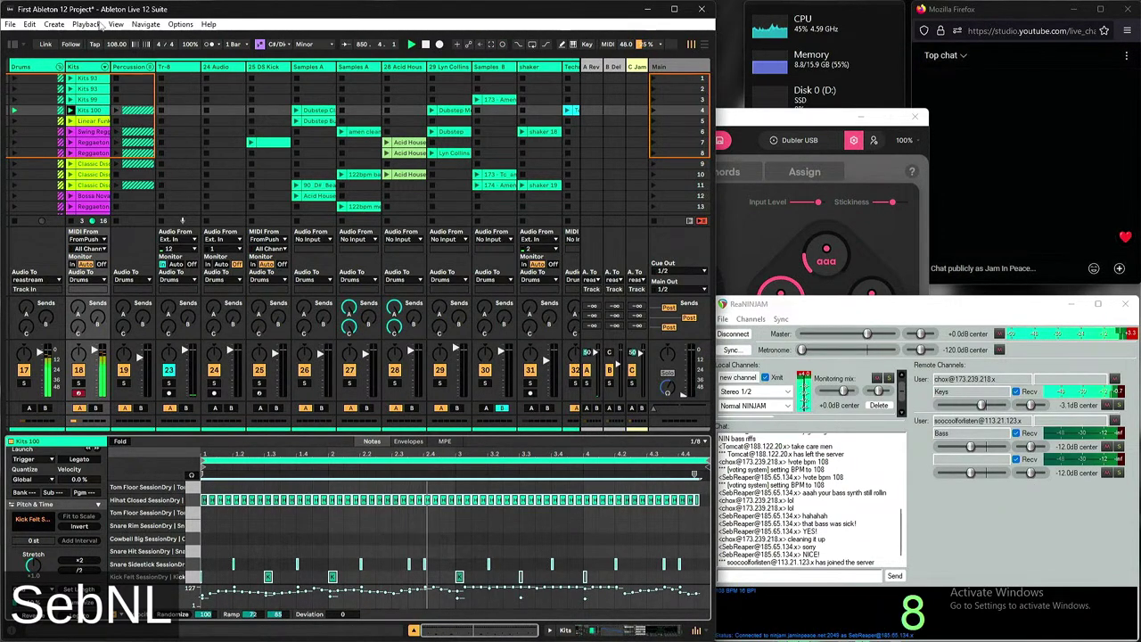
{"action": "key", "text": "shift+Tab"}
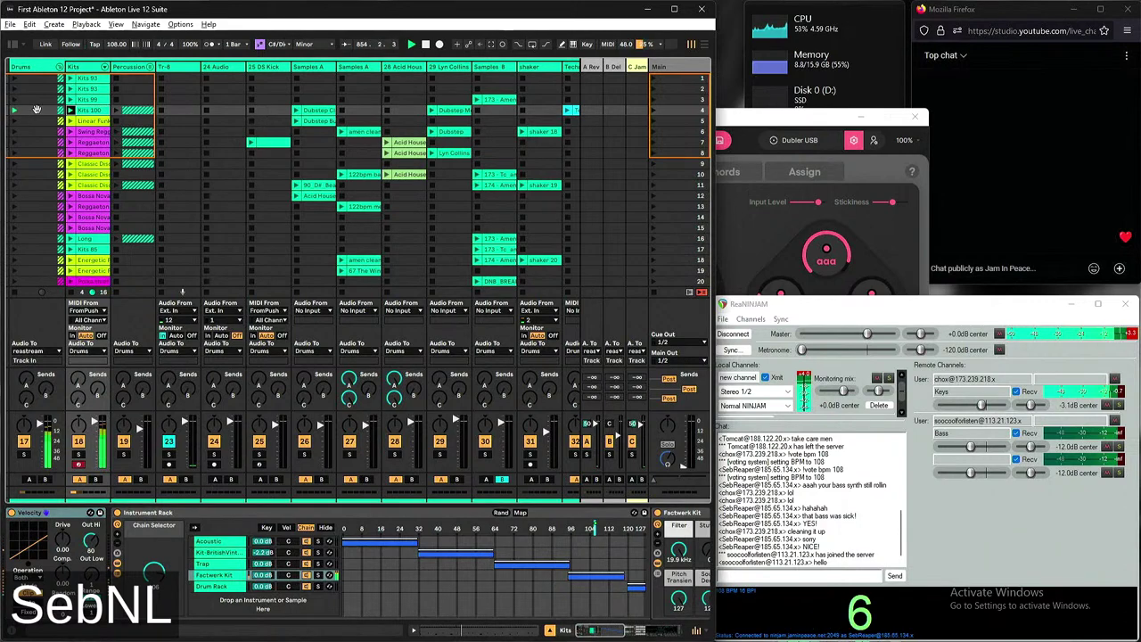
Clear the recorded takes from the Mic and Vocoder tracks' slots around scene 4
{"action": "scroll", "coordinate": [38, 94], "scroll_direction": "left", "scroll_amount": 5}
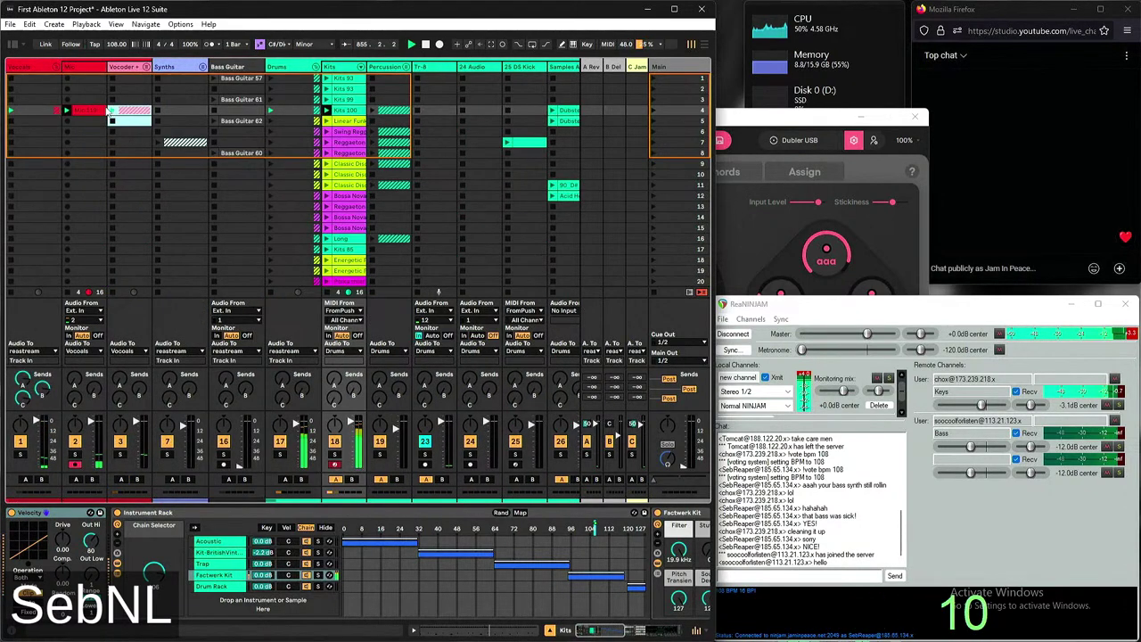
{"action": "left_click", "coordinate": [155, 187]}
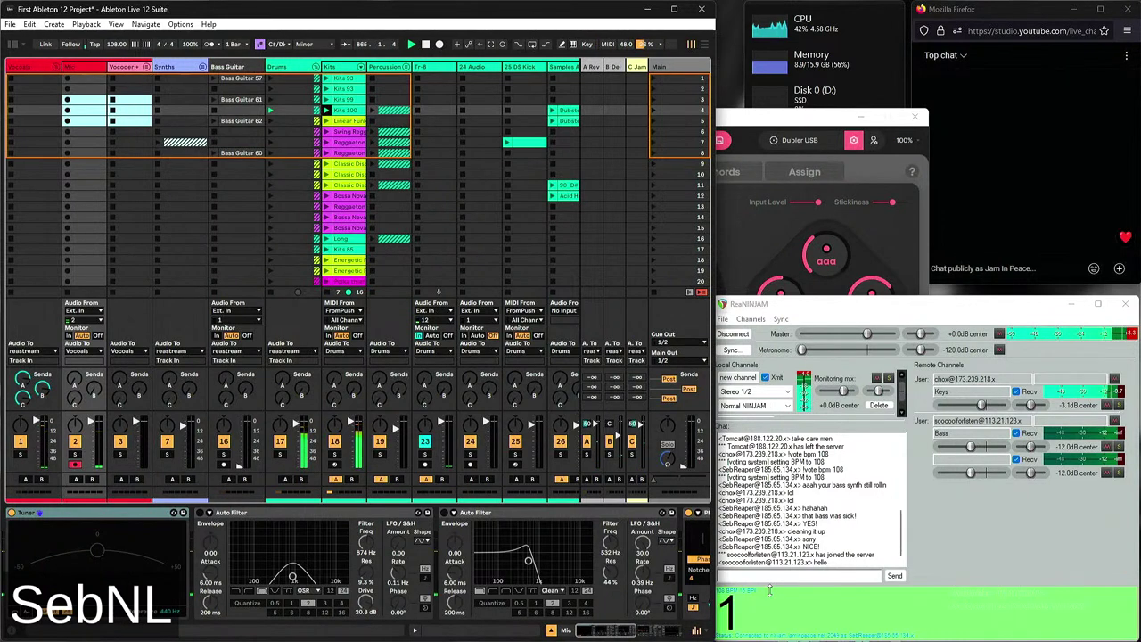
Send "hi" in the ReaNINJAM chat
{"action": "left_click", "coordinate": [735, 575]}
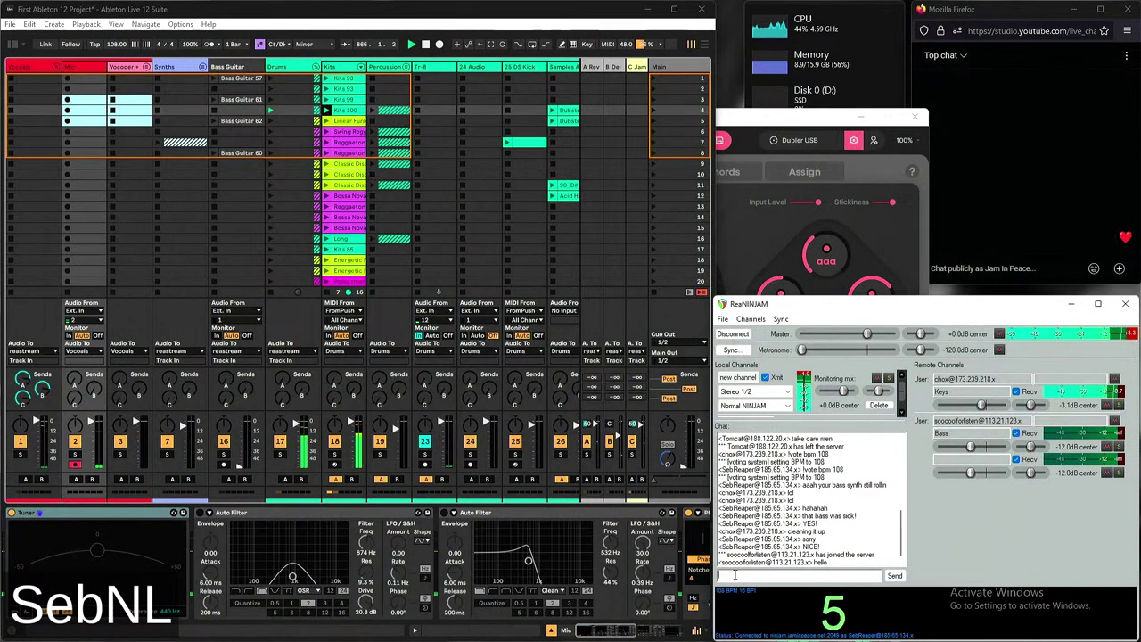
{"action": "type", "text": "hi"}
{"action": "key", "text": "Return"}
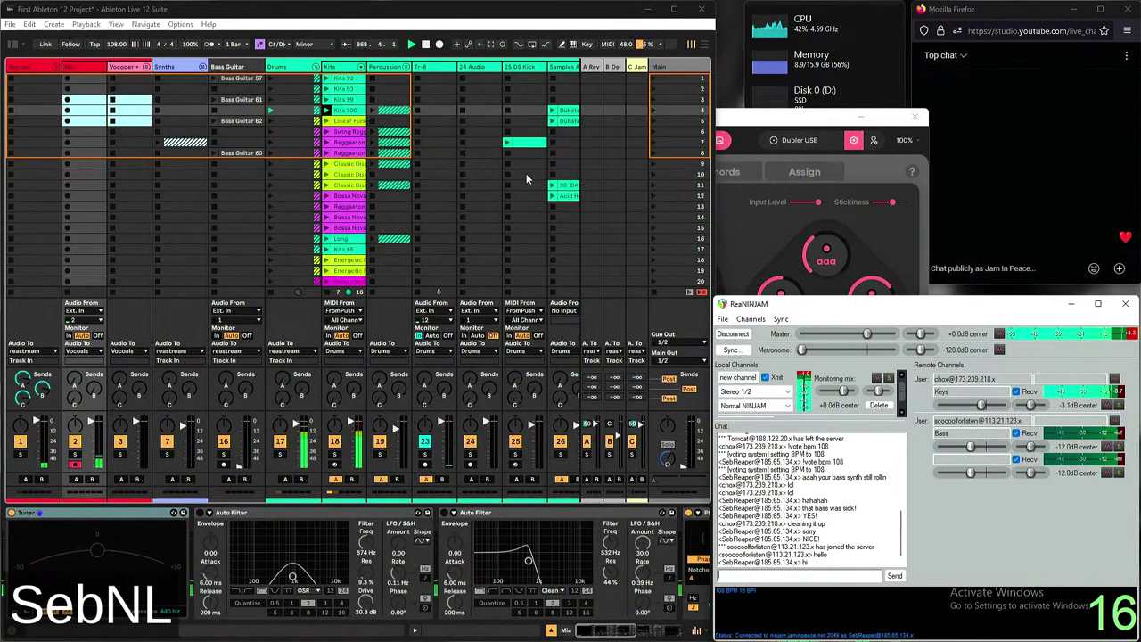
Examine the Kits track's device chain, from the Instrument Rack through the Factwerk drum pads to the final effects
{"action": "left_click", "coordinate": [448, 160]}
{"action": "scroll", "coordinate": [448, 160], "scroll_direction": "right", "scroll_amount": 5}
{"action": "scroll", "coordinate": [487, 167], "scroll_direction": "right", "scroll_amount": 2}
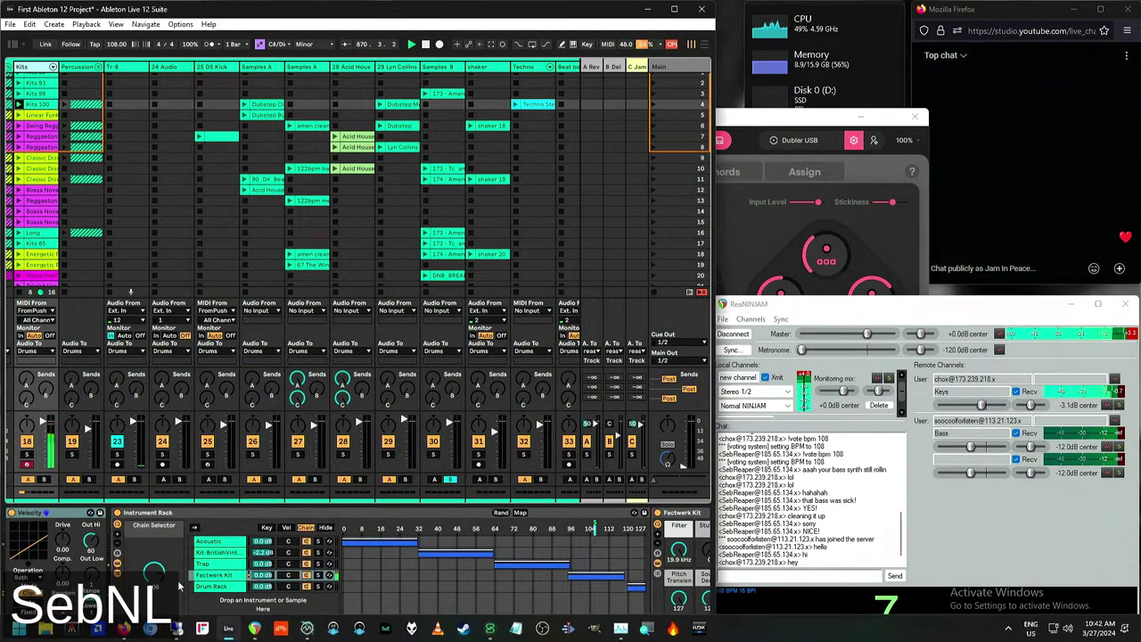
{"action": "scroll", "coordinate": [106, 541], "scroll_direction": "right", "scroll_amount": 4}
{"action": "scroll", "coordinate": [106, 541], "scroll_direction": "right", "scroll_amount": 3}
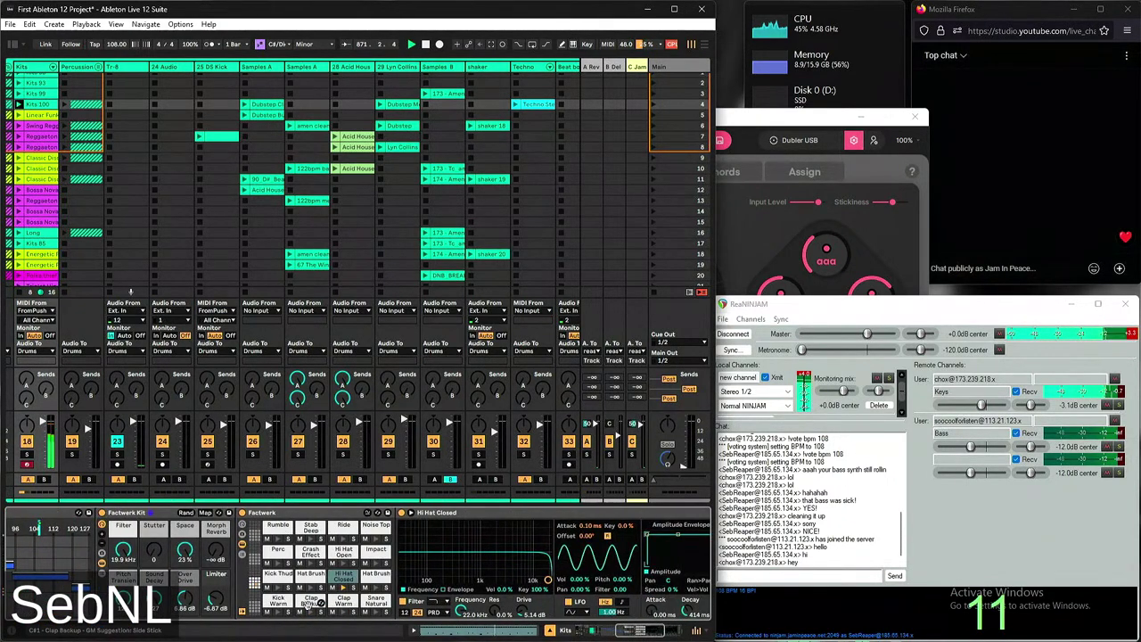
{"action": "scroll", "coordinate": [524, 603], "scroll_direction": "right", "scroll_amount": 3}
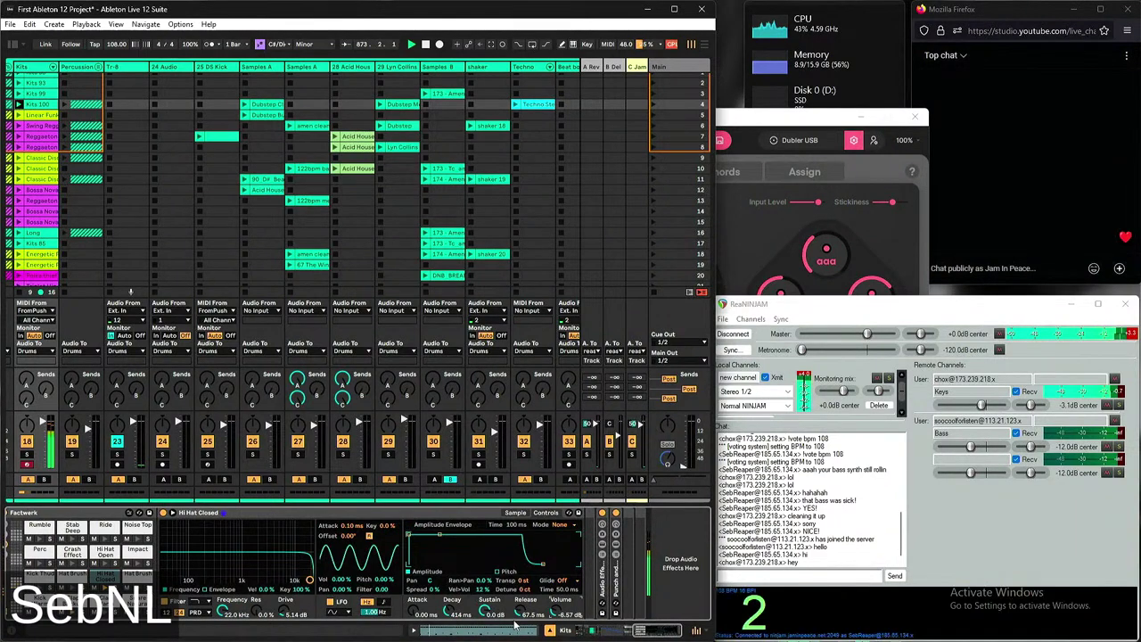
{"action": "mouse_move", "coordinate": [515, 638]}
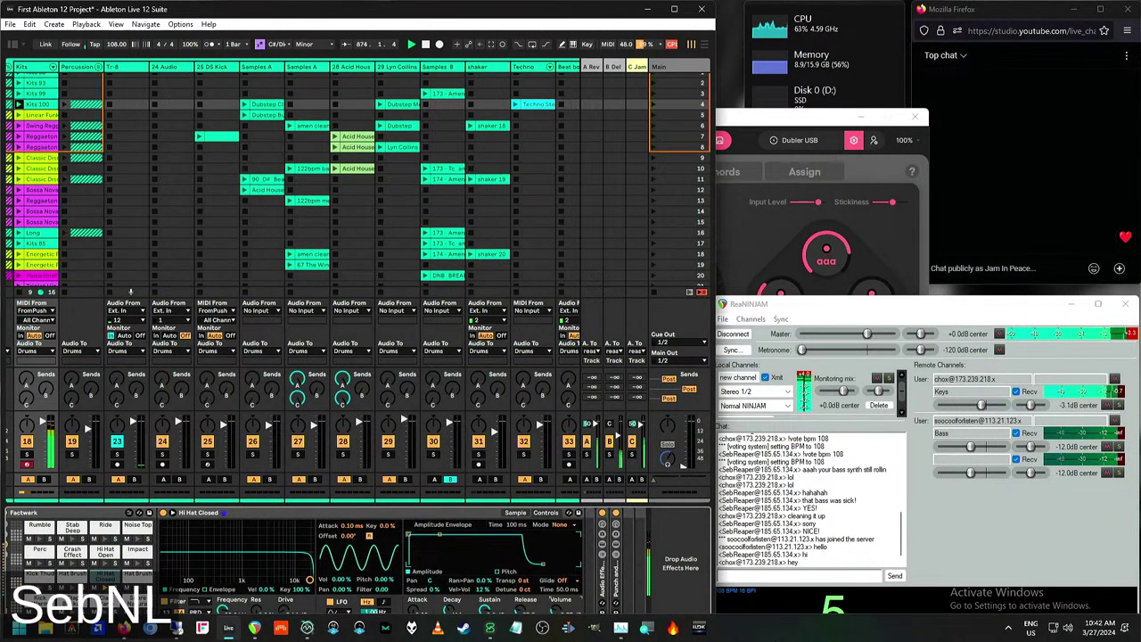
{"action": "scroll", "coordinate": [357, 179], "scroll_direction": "left", "scroll_amount": 5}
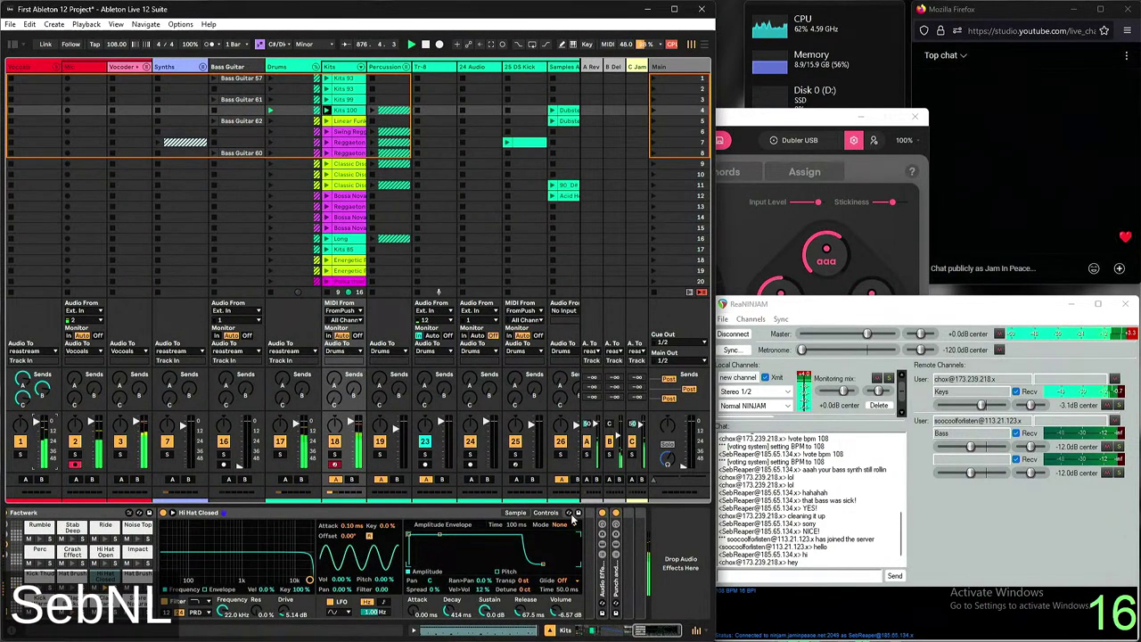
Reset the volume of the remote Keys channel, the Bass channel and the unnamed channel below it to 0.0 dB in ReaNINJAM
{"action": "double_click", "coordinate": [982, 405]}
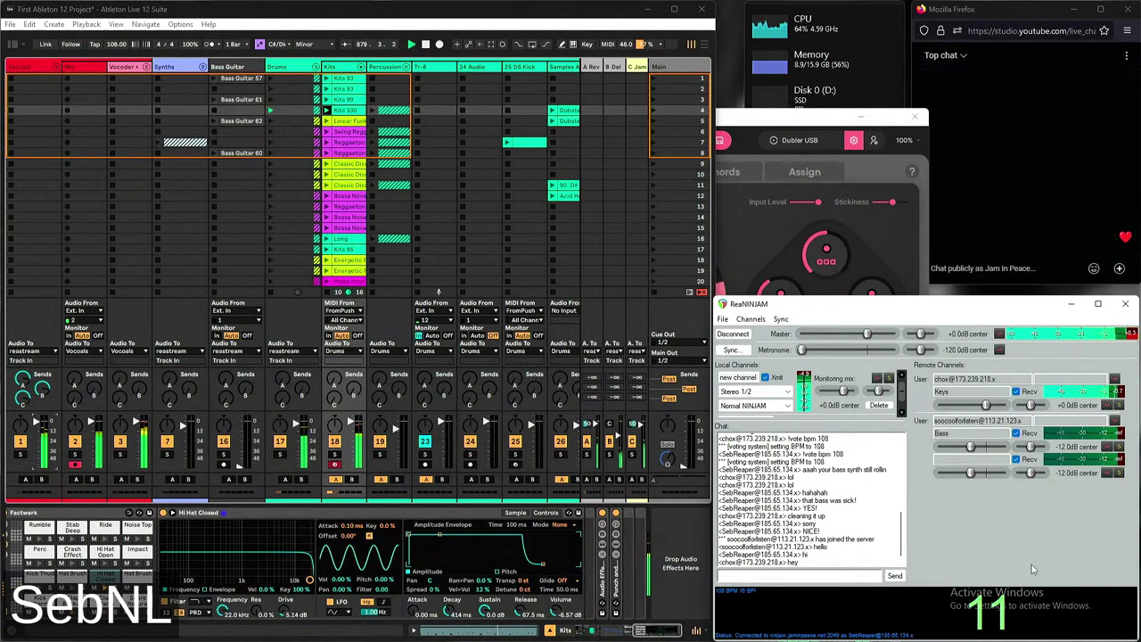
{"action": "double_click", "coordinate": [971, 446]}
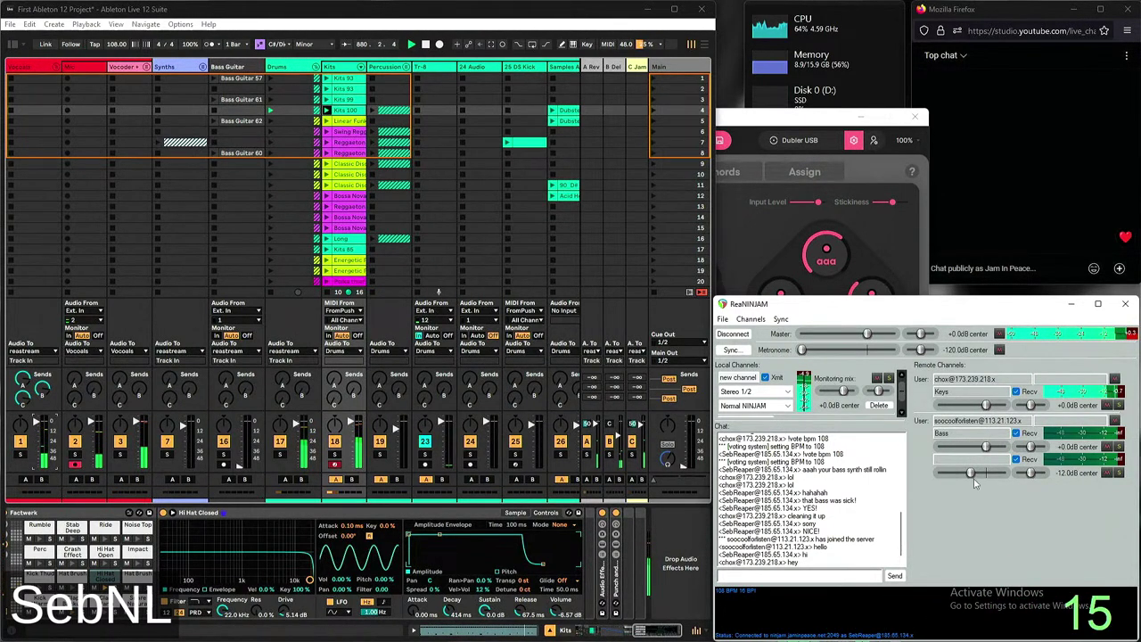
{"action": "double_click", "coordinate": [971, 472]}
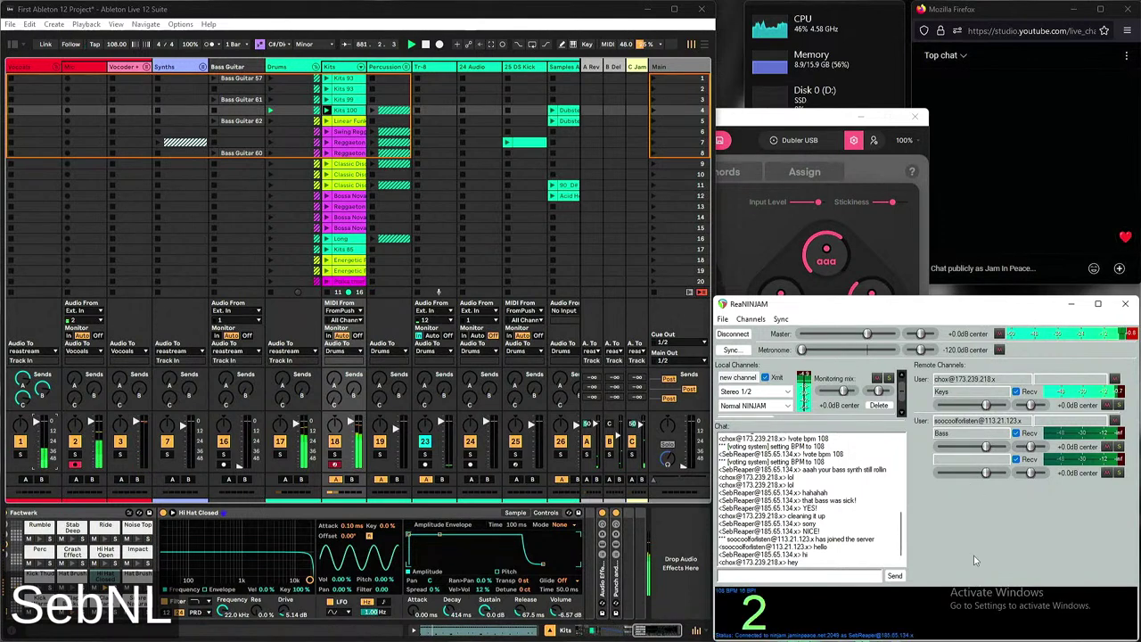
Raise the maximum of the Vocals send mappings to -2.0 dB for A-Reverb and B-Delay and -3.0 dB for C-Jam rev
{"action": "left_click", "coordinate": [470, 482]}
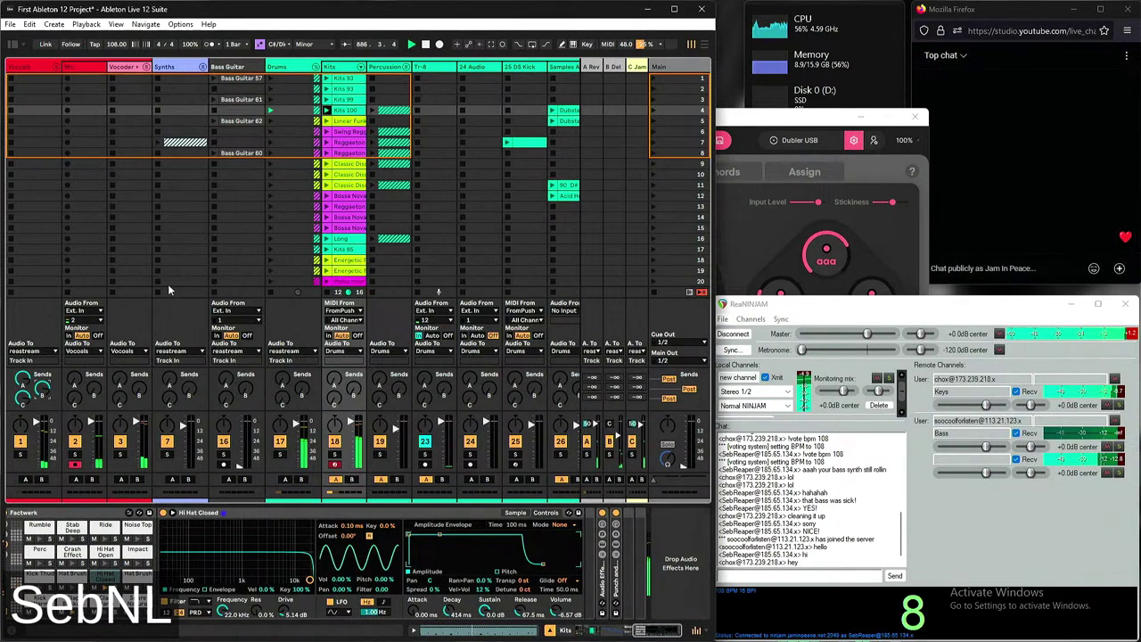
{"action": "key", "text": "ctrl+m"}
{"action": "key", "text": "ctrl+m"}
{"action": "key", "text": "ctrl+m"}
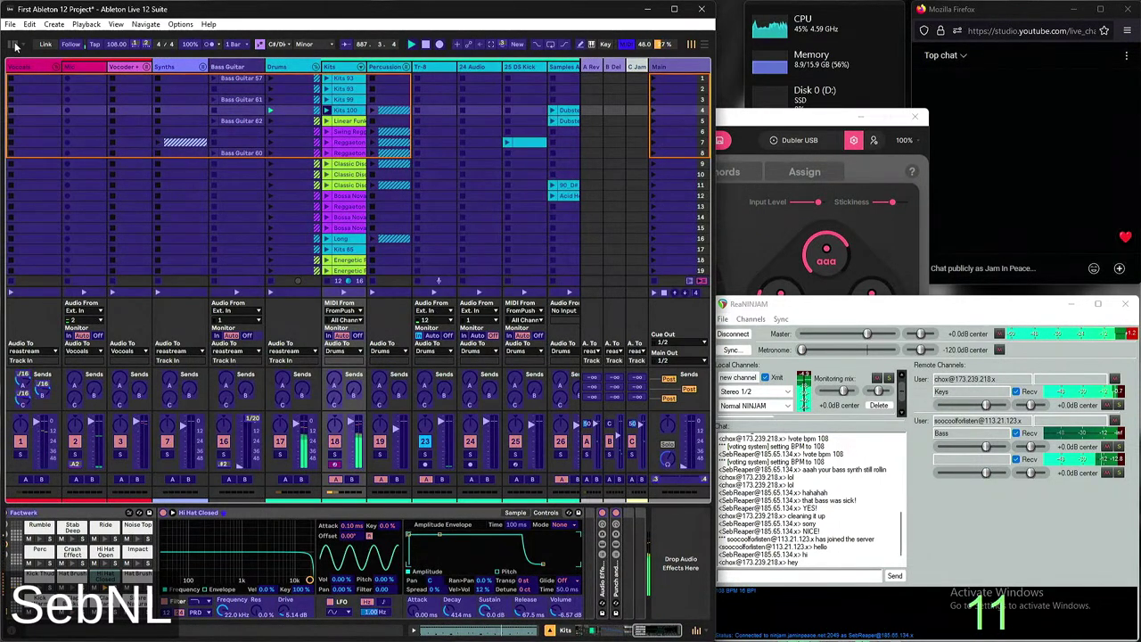
{"action": "left_click", "coordinate": [14, 45]}
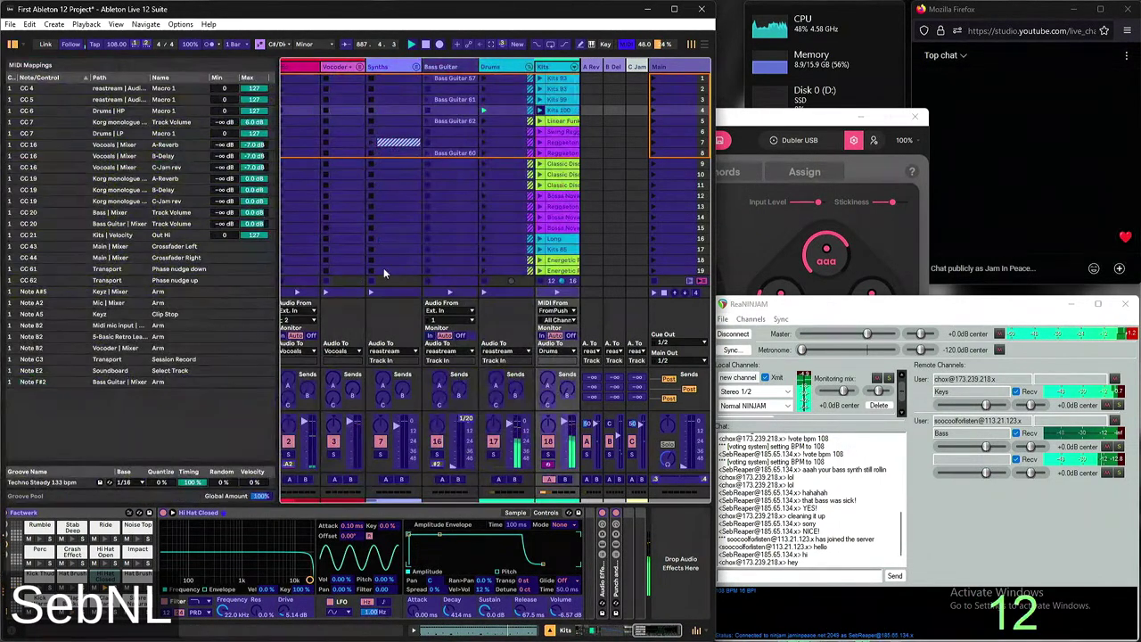
{"action": "left_click", "coordinate": [260, 168]}
{"action": "left_click", "coordinate": [261, 145]}
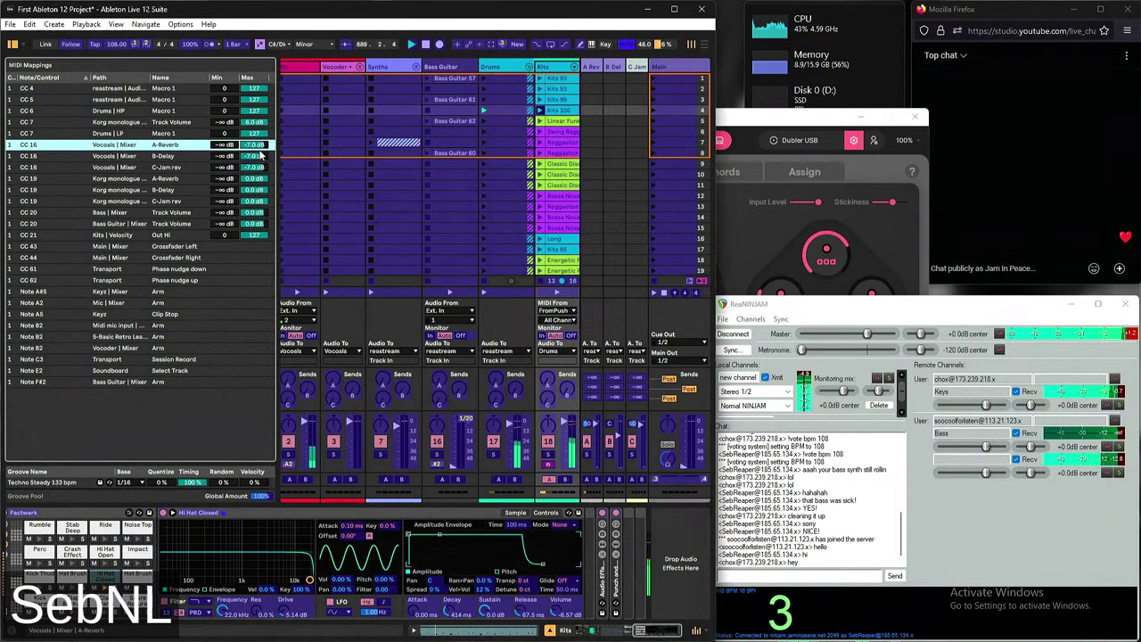
{"action": "mouse_move", "coordinate": [254, 145]}
{"action": "left_mouse_down"}
{"action": "mouse_move", "coordinate": [255, 134]}
{"action": "mouse_move", "coordinate": [255, 147]}
{"action": "left_mouse_up"}
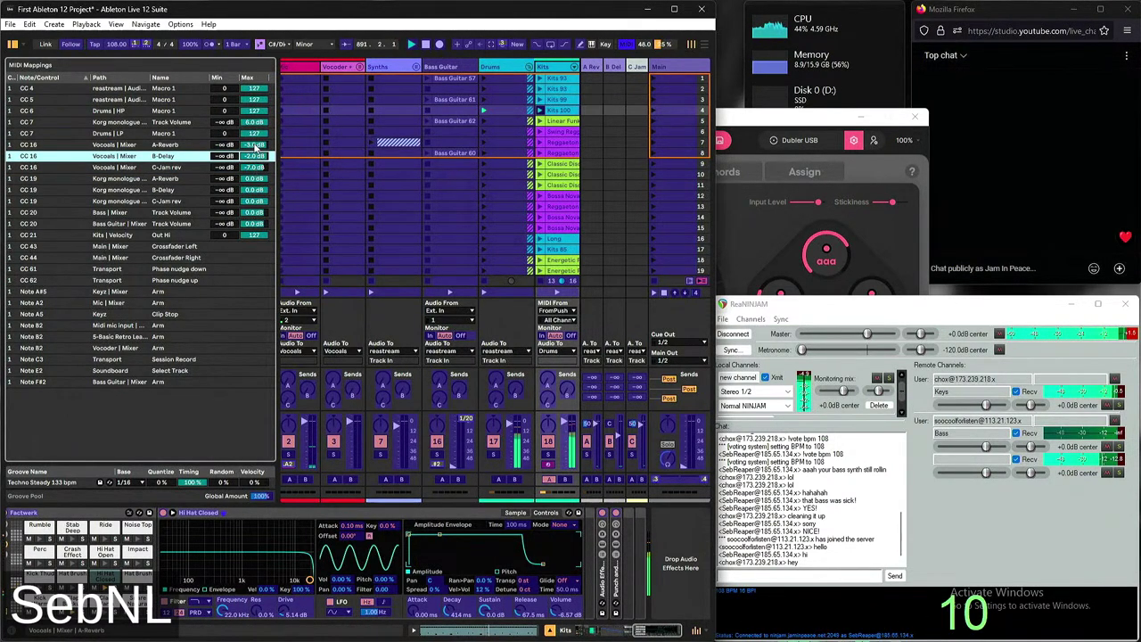
{"action": "left_click_drag", "start_coordinate": [255, 167], "coordinate": [255, 159]}
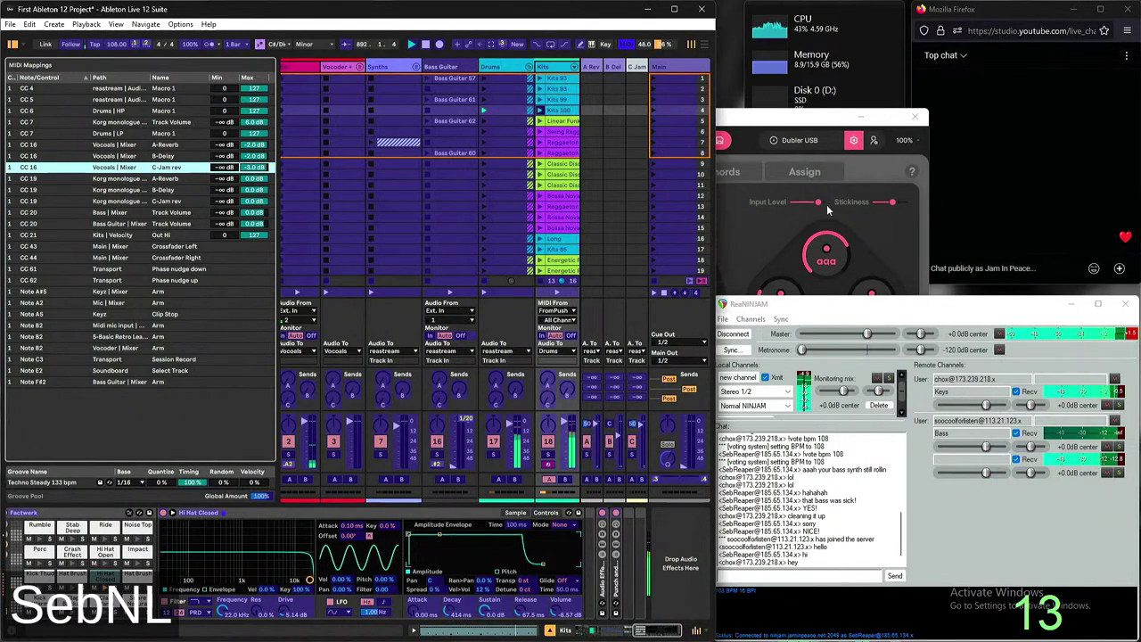
Switch to Vochlea Dubler 2 and set its scale to Minor
{"action": "left_click", "coordinate": [704, 406]}
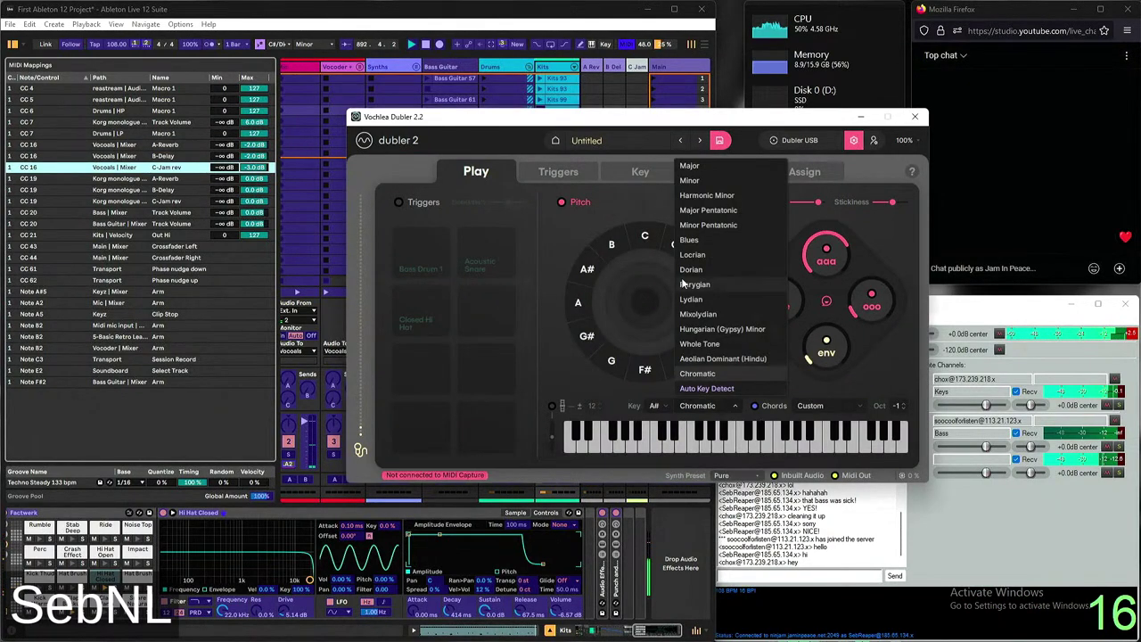
{"action": "left_click", "coordinate": [731, 180]}
Return to Ableton Live, leave MIDI mapping mode and hide the browser
{"action": "left_click", "coordinate": [179, 420]}
{"action": "key", "text": "ctrl+m"}
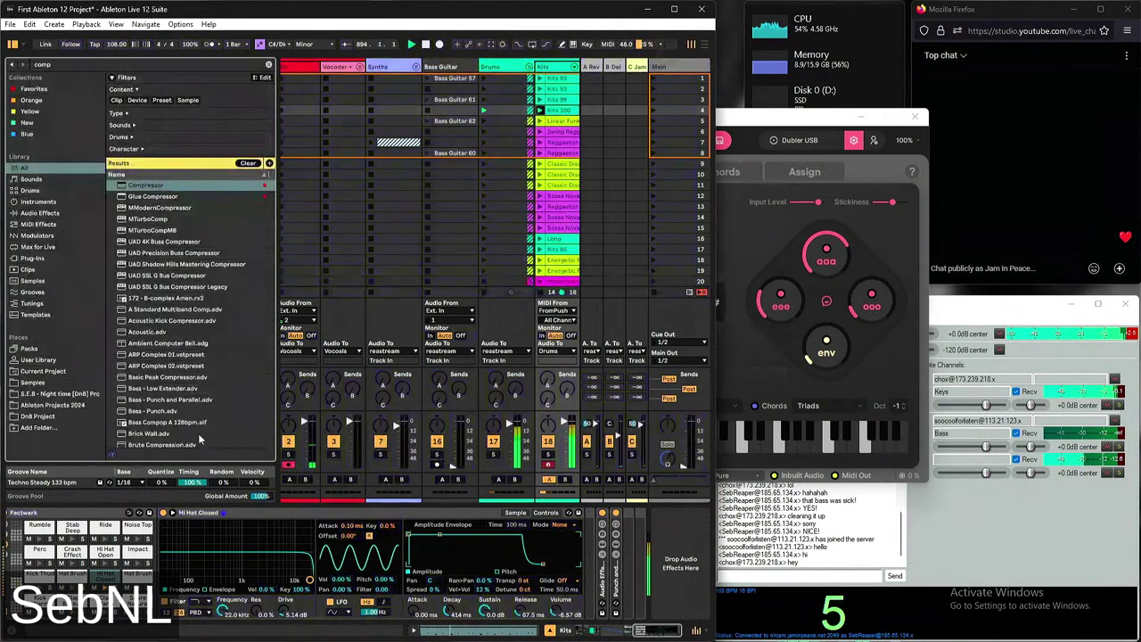
{"action": "key", "text": "ctrl+alt+b"}
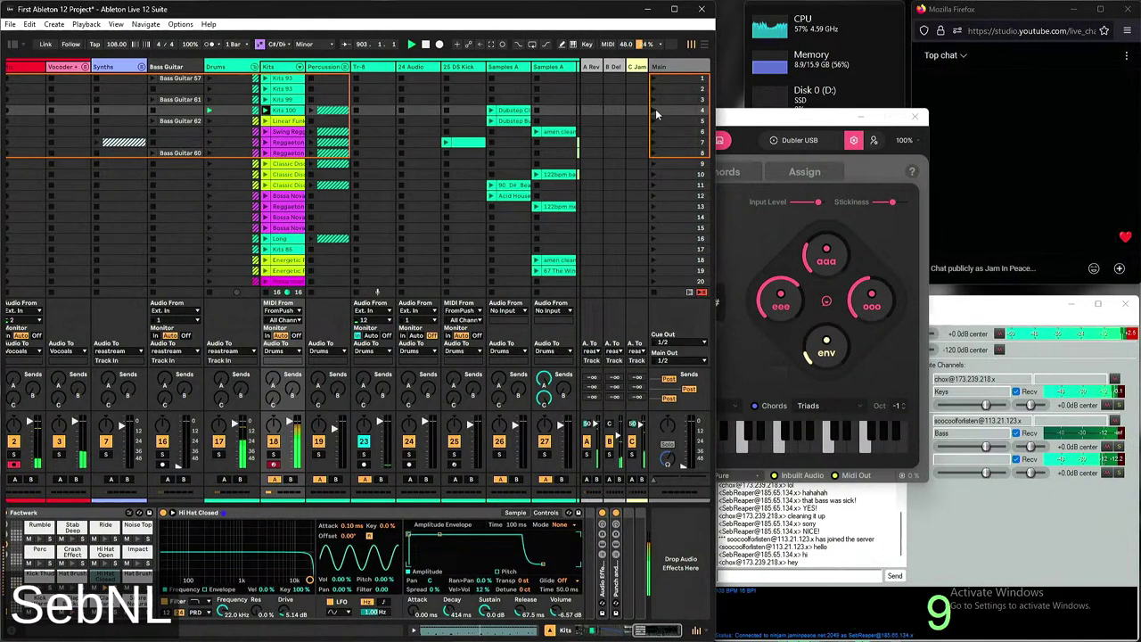
Replace the scene 12 clip in the first Samples A track with a copy of the scene 10 Acid House clip and play it
{"action": "scroll", "coordinate": [387, 183], "scroll_direction": "right", "scroll_amount": 4}
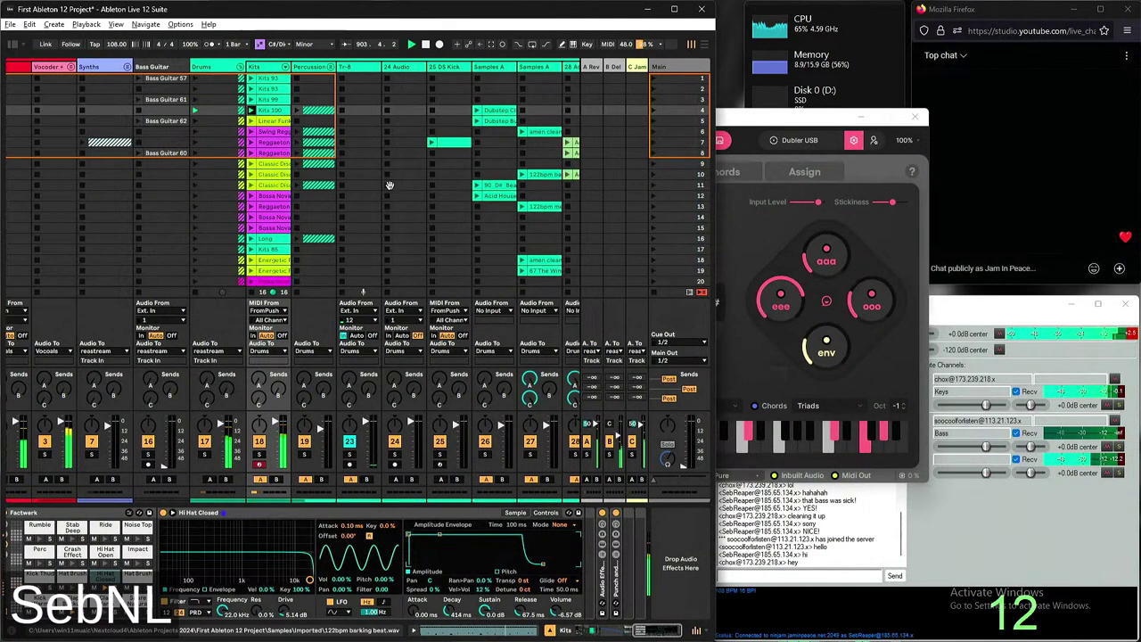
{"action": "scroll", "coordinate": [497, 241], "scroll_direction": "right", "scroll_amount": 2}
{"action": "left_click", "coordinate": [268, 190]}
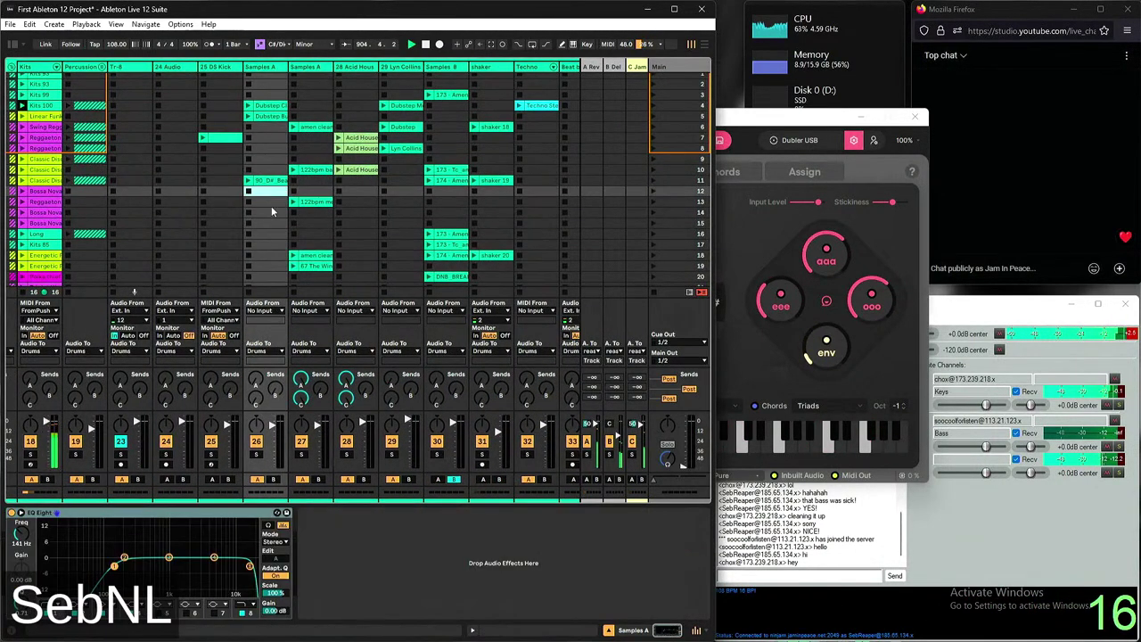
{"action": "left_click_drag", "start_coordinate": [361, 170], "coordinate": [276, 198]}
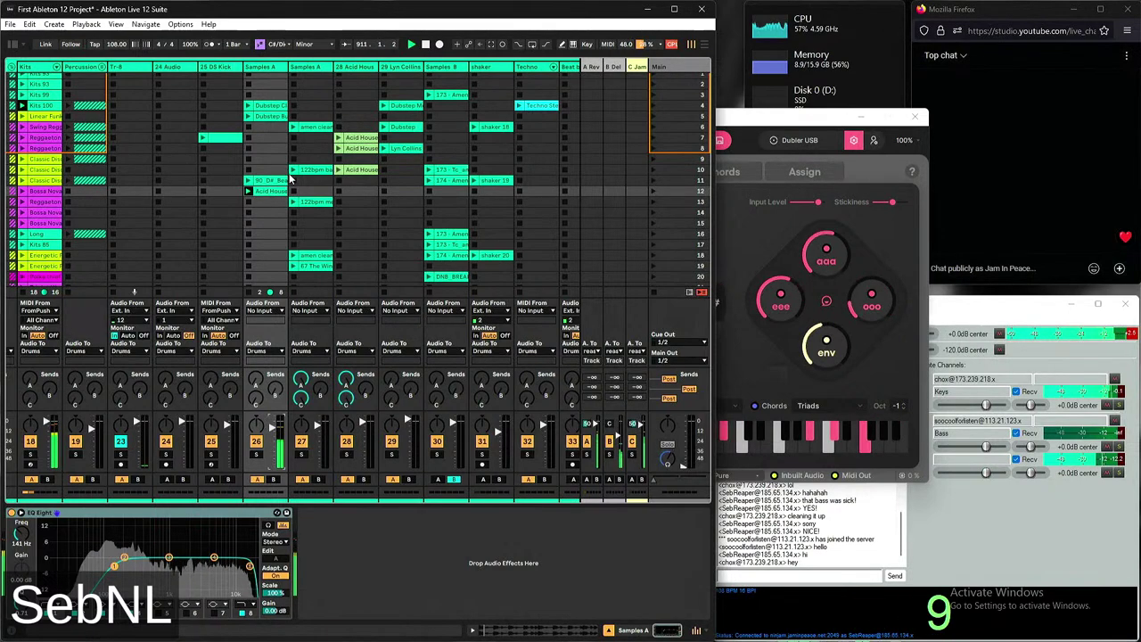
Play the scene 10 122bpm barking beat clip in the second Samples A track, and bring the ReaNINJAM window forward
{"action": "scroll", "coordinate": [313, 219], "scroll_direction": "down", "scroll_amount": 5}
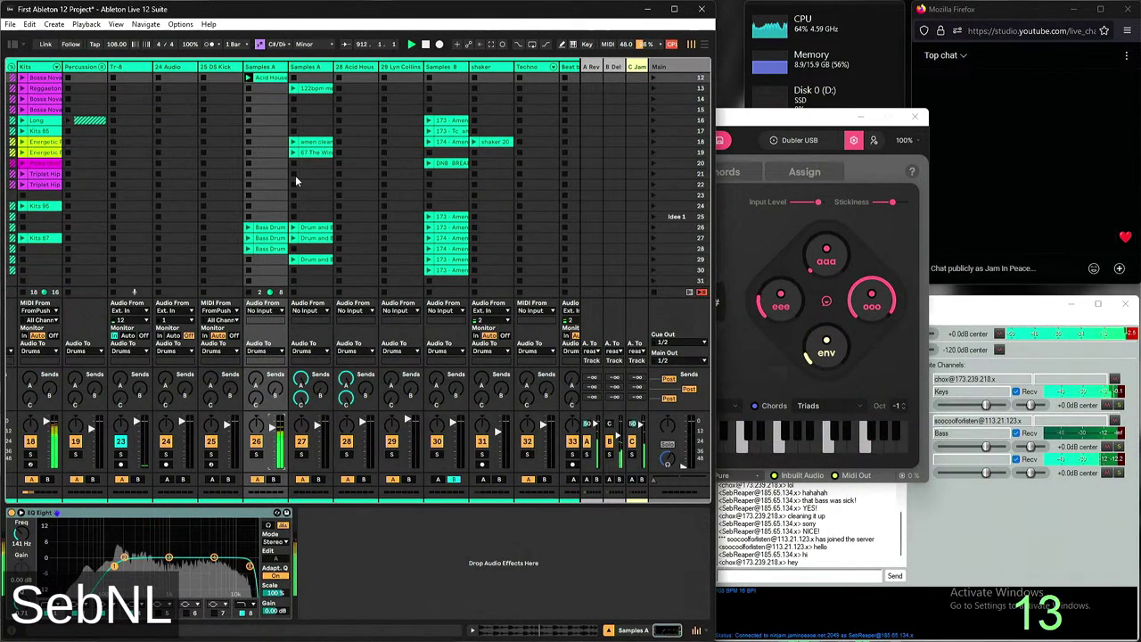
{"action": "scroll", "coordinate": [328, 85], "scroll_direction": "up", "scroll_amount": 2}
{"action": "left_click", "coordinate": [318, 125]}
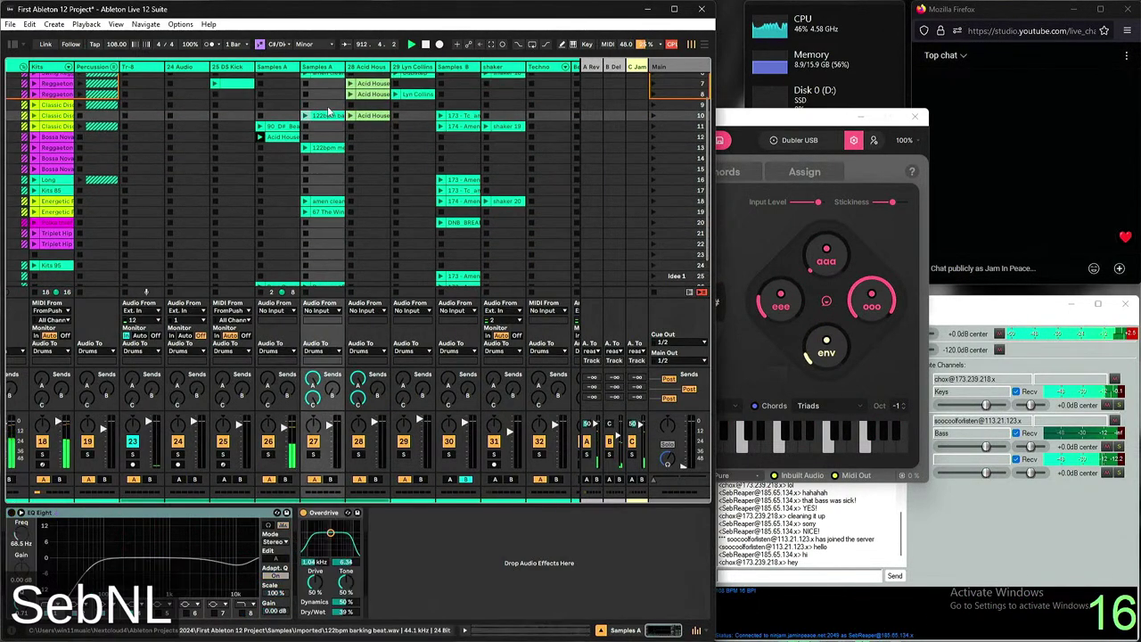
{"action": "scroll", "coordinate": [318, 125], "scroll_direction": "up", "scroll_amount": 5}
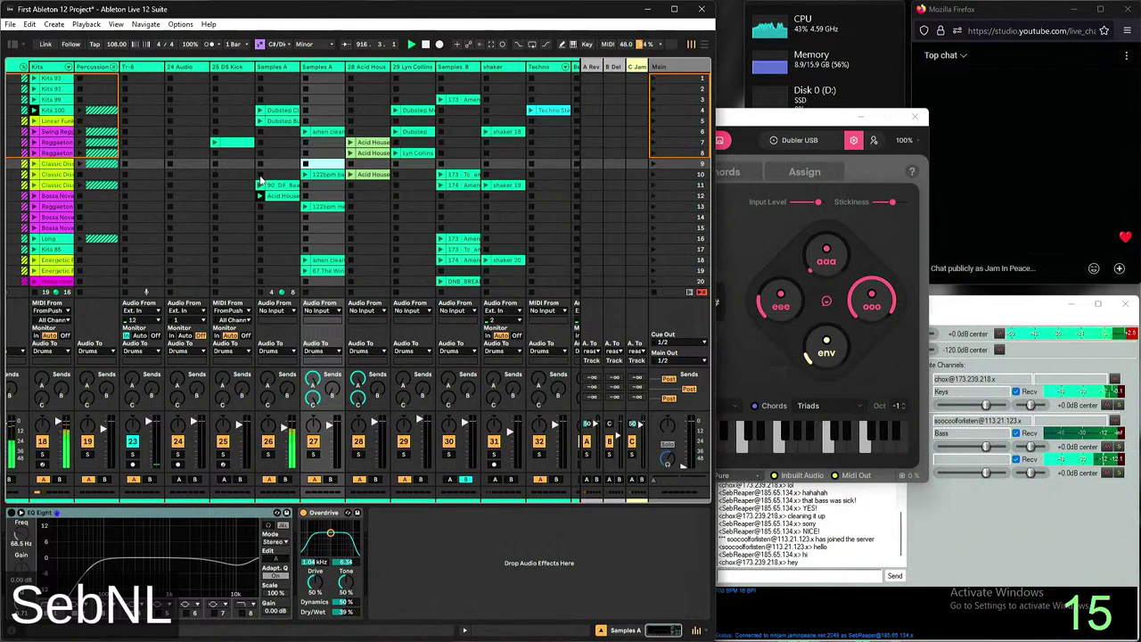
{"action": "left_click", "coordinate": [306, 174]}
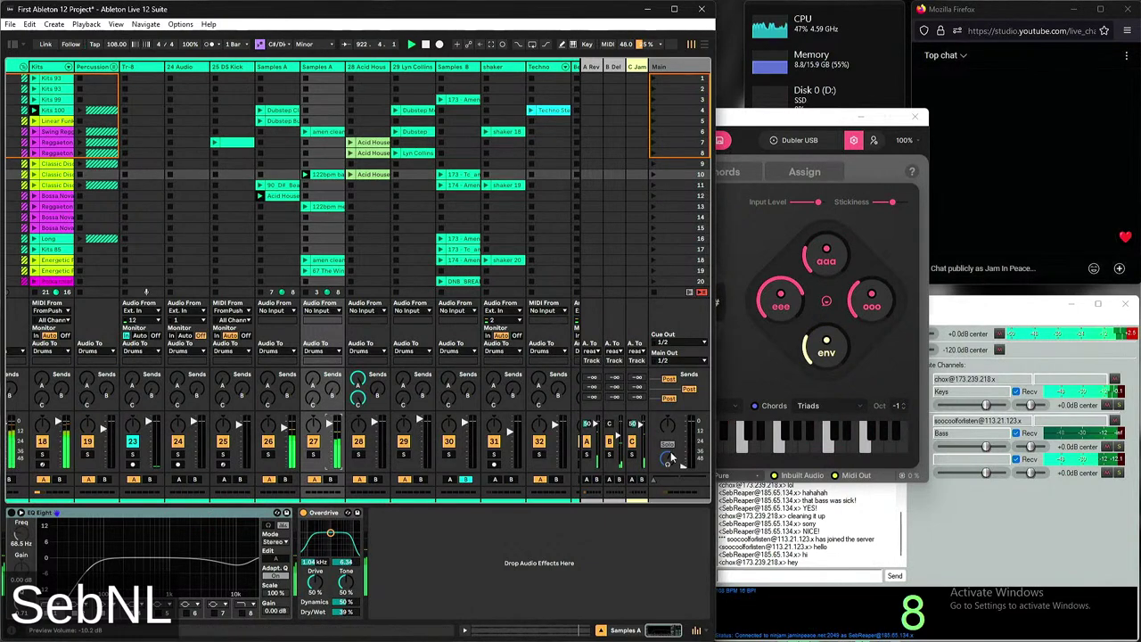
{"action": "left_click", "coordinate": [981, 540]}
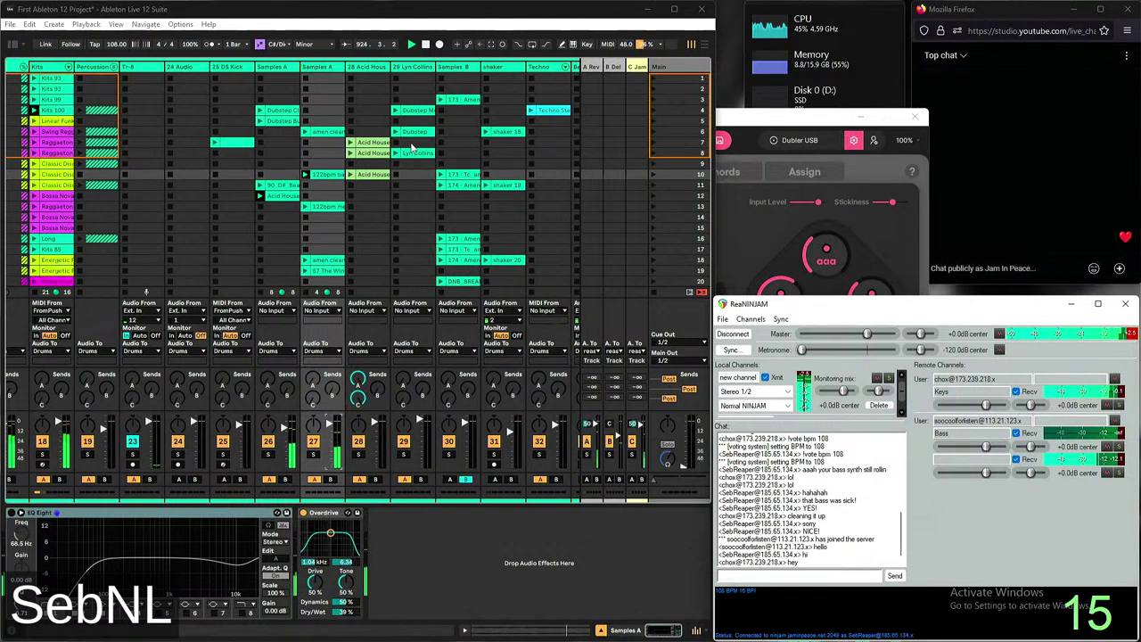
Play the scene 8 Lyn Collins clip and the scene 16 173 - Amen clip in the Samples B track
{"action": "left_click", "coordinate": [428, 446]}
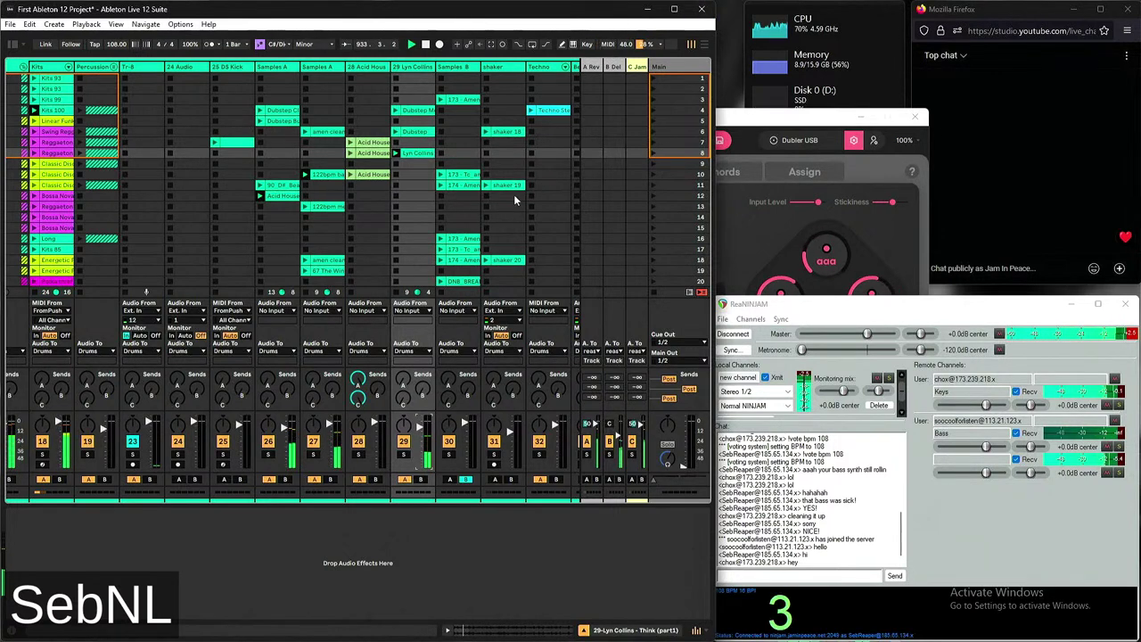
{"action": "left_click", "coordinate": [464, 240]}
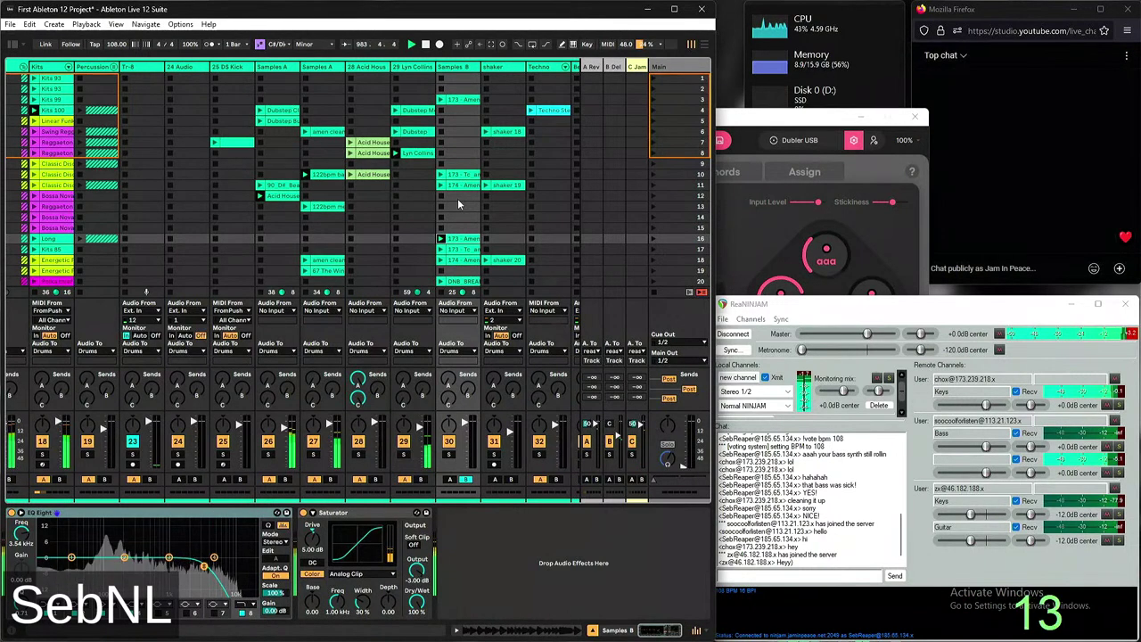
Check the live stream's connection and analytics in YouTube Studio, and return to the jam windows
{"action": "mouse_move", "coordinate": [58, 639]}
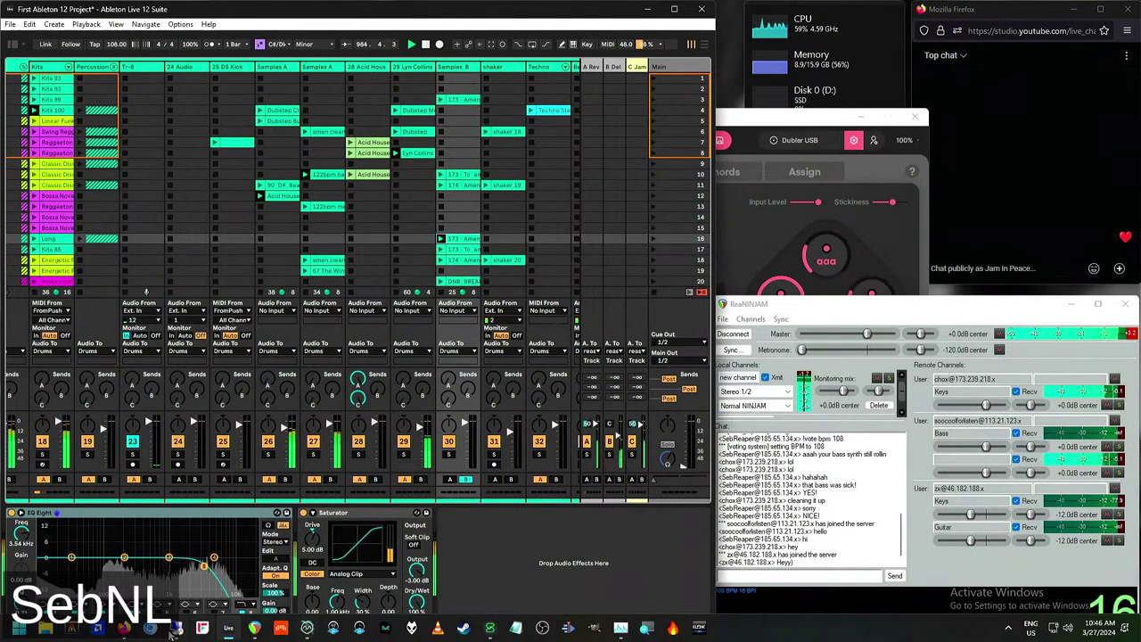
{"action": "mouse_move", "coordinate": [96, 628]}
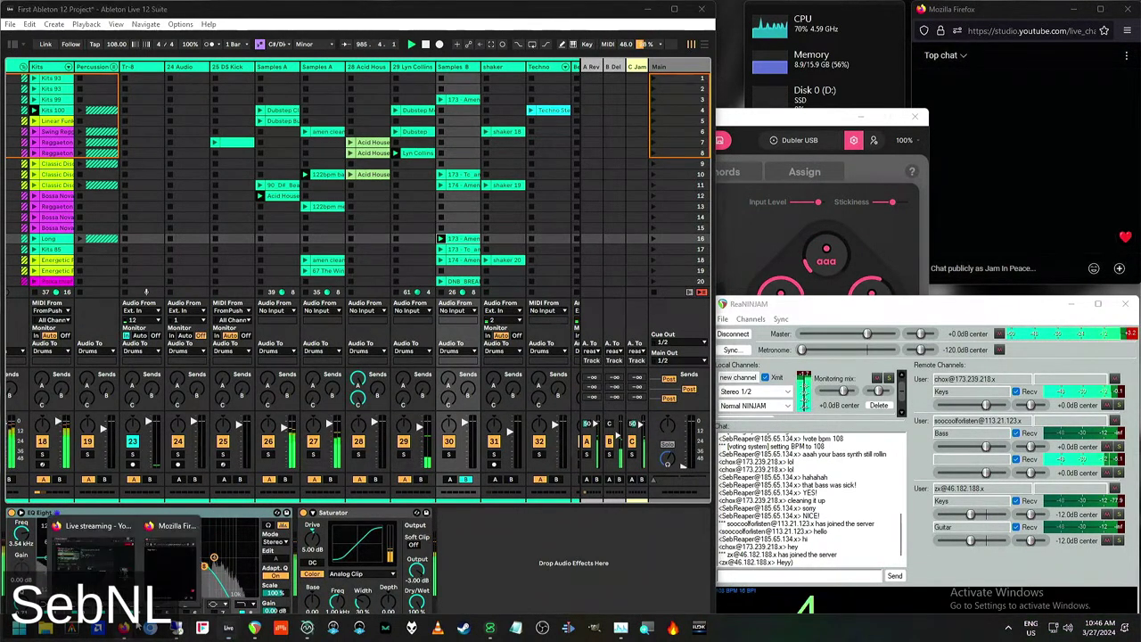
{"action": "left_click", "coordinate": [113, 557]}
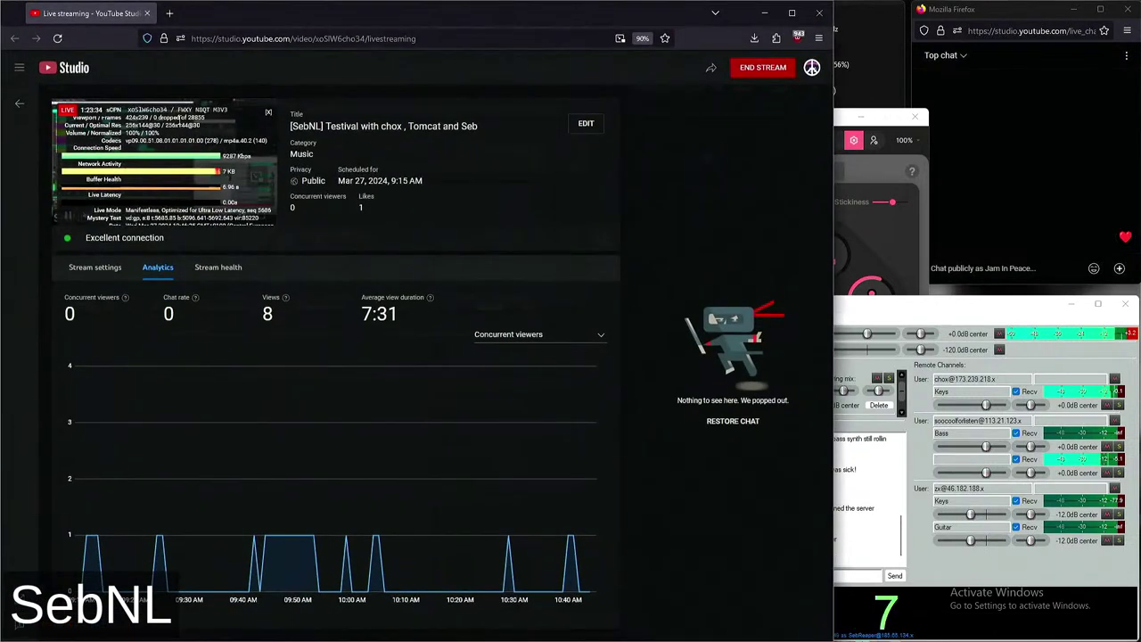
{"action": "left_click", "coordinate": [768, 12]}
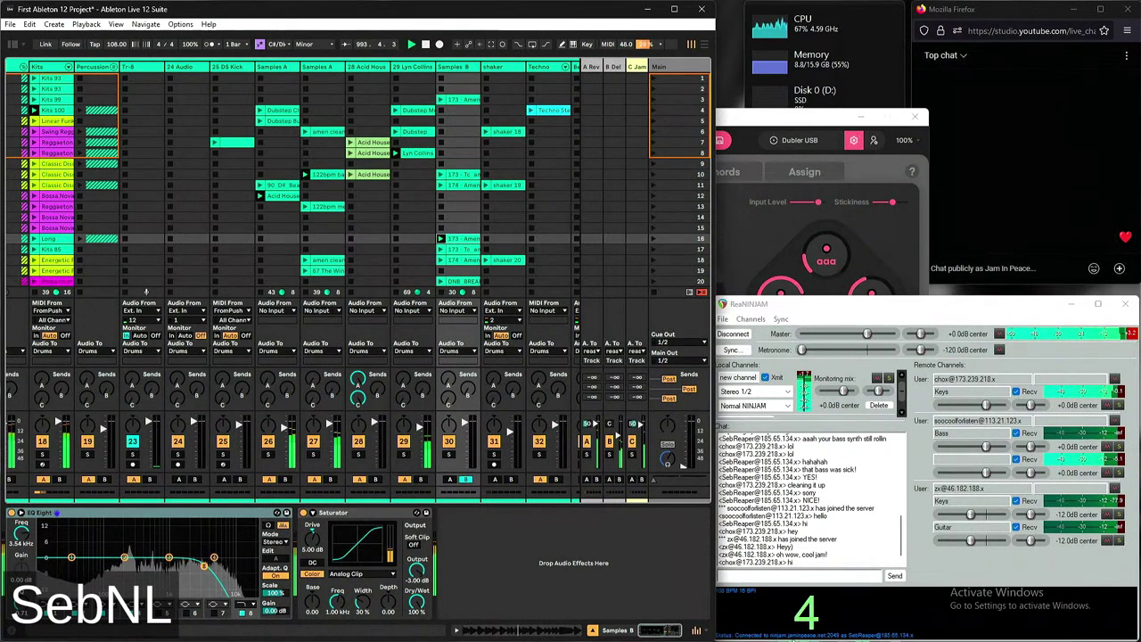
Send a "hey" greeting addressed to the newly joined player in the ReaNINJAM chat
{"action": "left_click", "coordinate": [847, 575]}
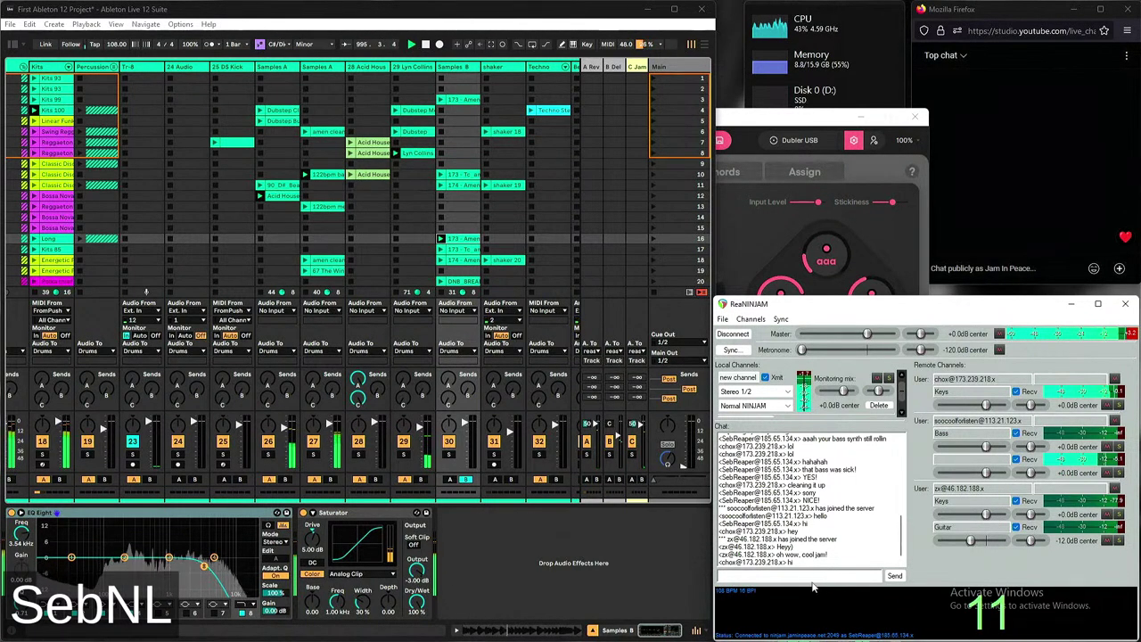
{"action": "type", "text": "hey z"}
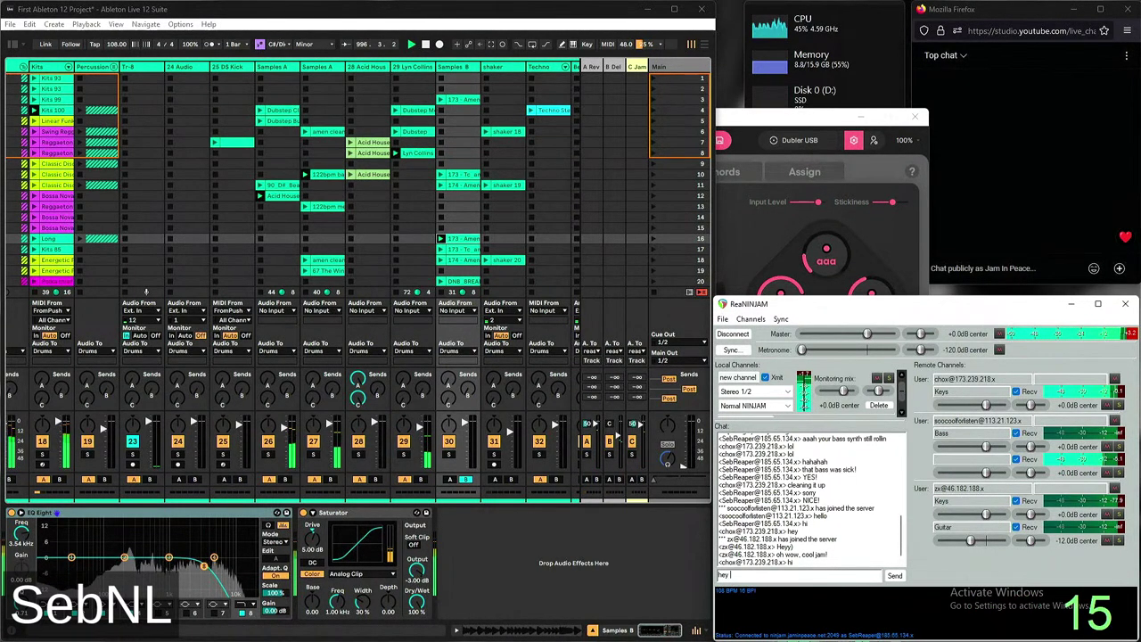
{"action": "type", "text": "x!"}
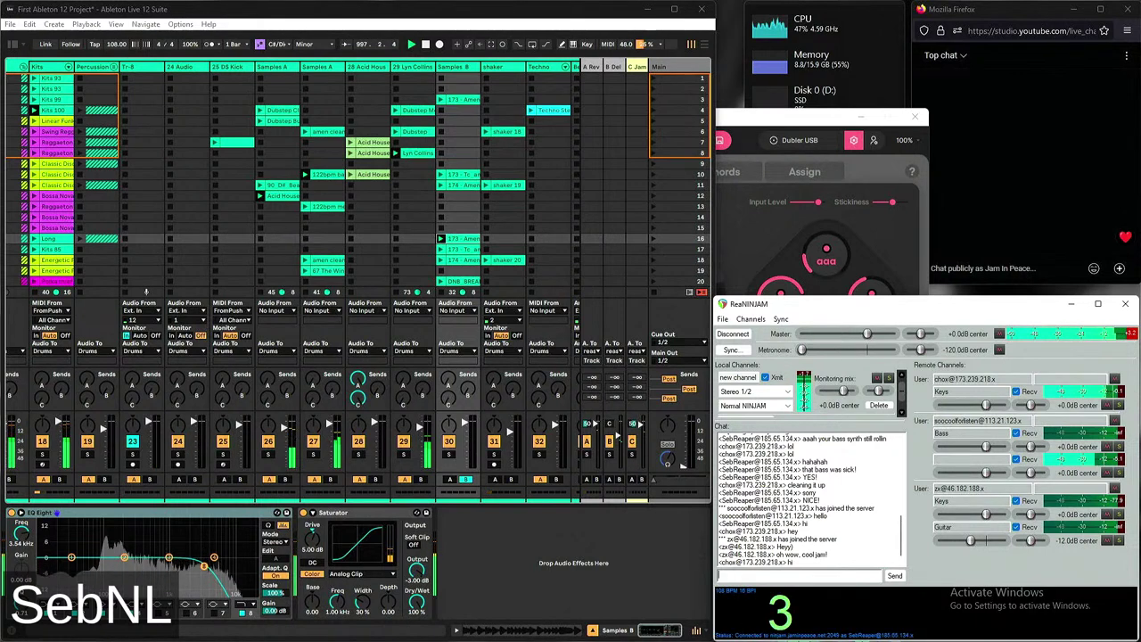
{"action": "key", "text": "Return"}
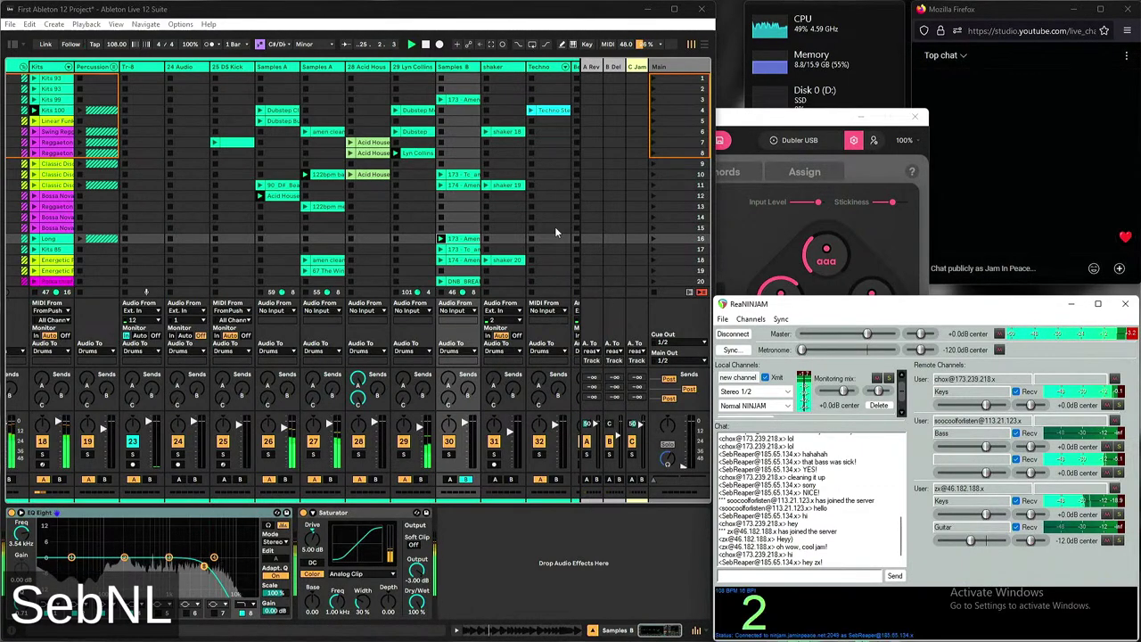
Reset the peak reading of the ReaNINJAM master meter
{"action": "scroll", "coordinate": [541, 221], "scroll_direction": "left", "scroll_amount": 4}
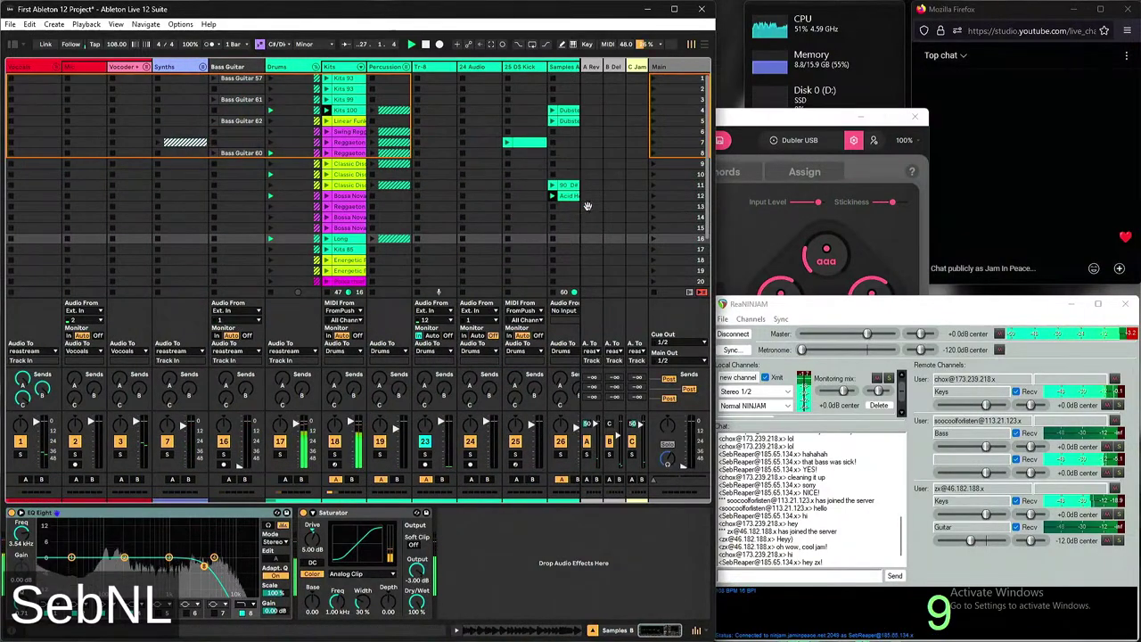
{"action": "scroll", "coordinate": [300, 180], "scroll_direction": "right", "scroll_amount": 3}
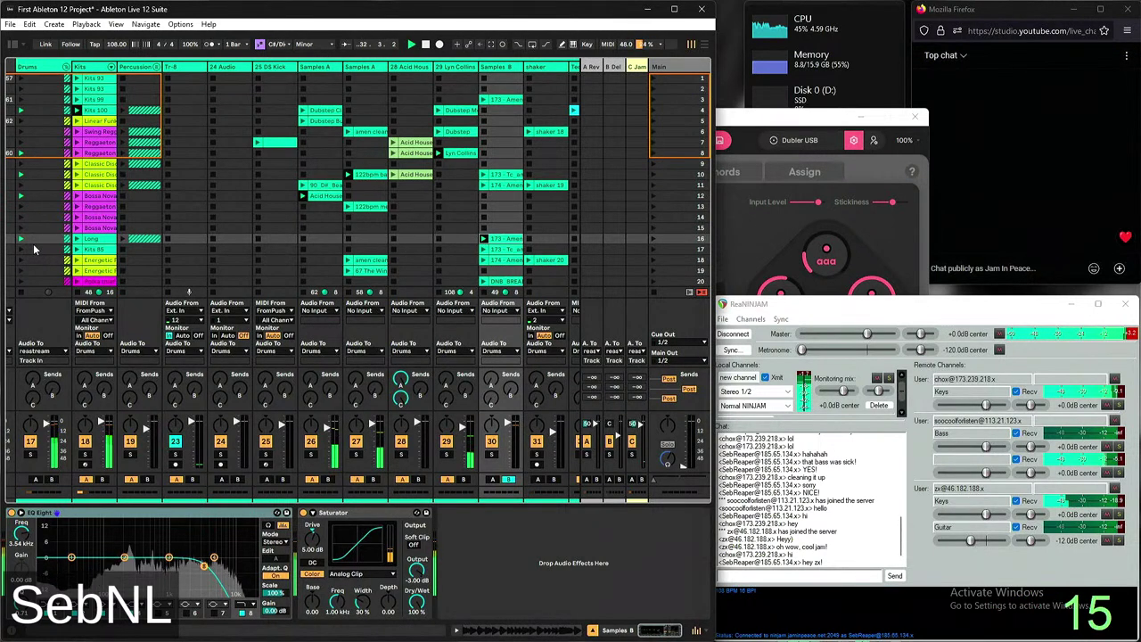
{"action": "left_click", "coordinate": [1132, 337]}
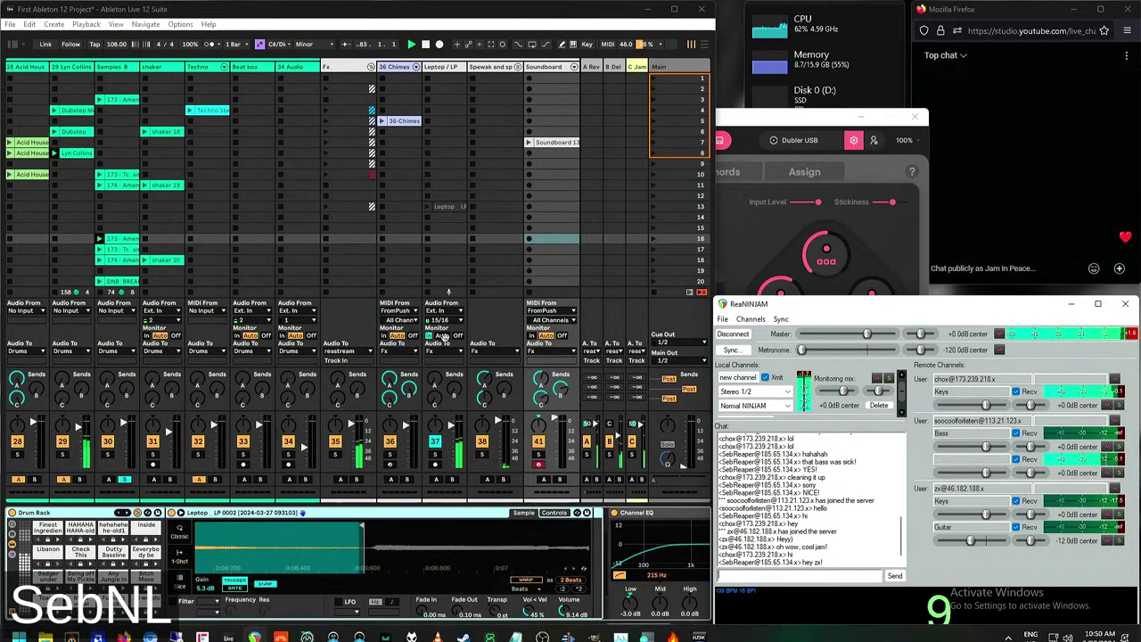
{"action": "scroll", "coordinate": [111, 371], "scroll_direction": "left", "scroll_amount": 10}
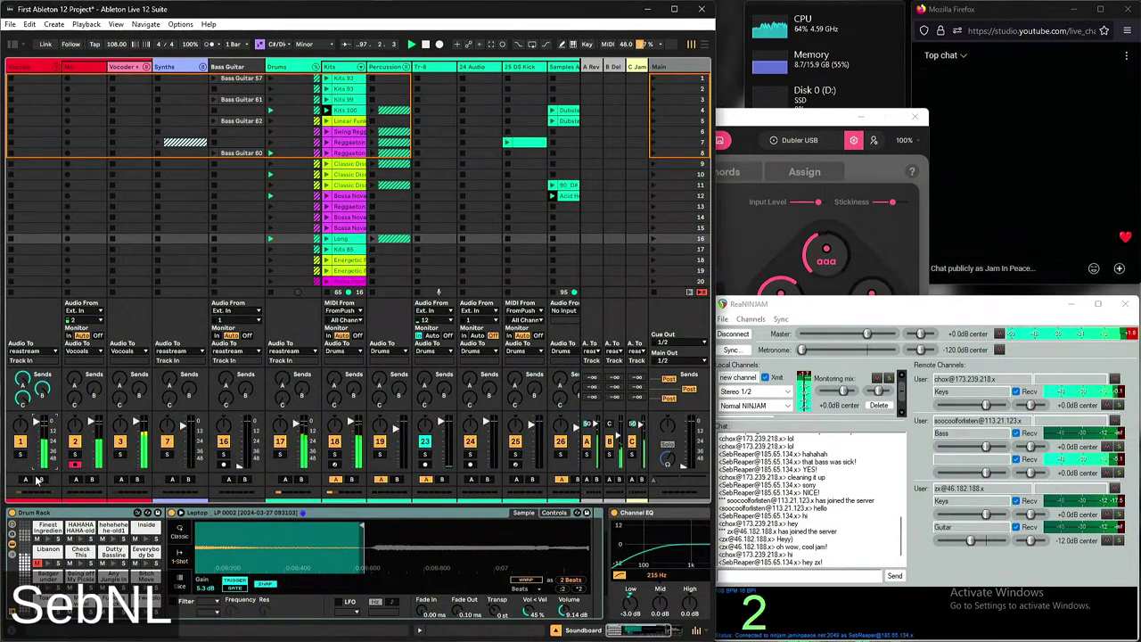
Lower the second remote user's unnamed channel and the third remote user's Keys channel to -3.1 dB in ReaNINJAM
{"action": "left_click_drag", "start_coordinate": [985, 473], "coordinate": [978, 473]}
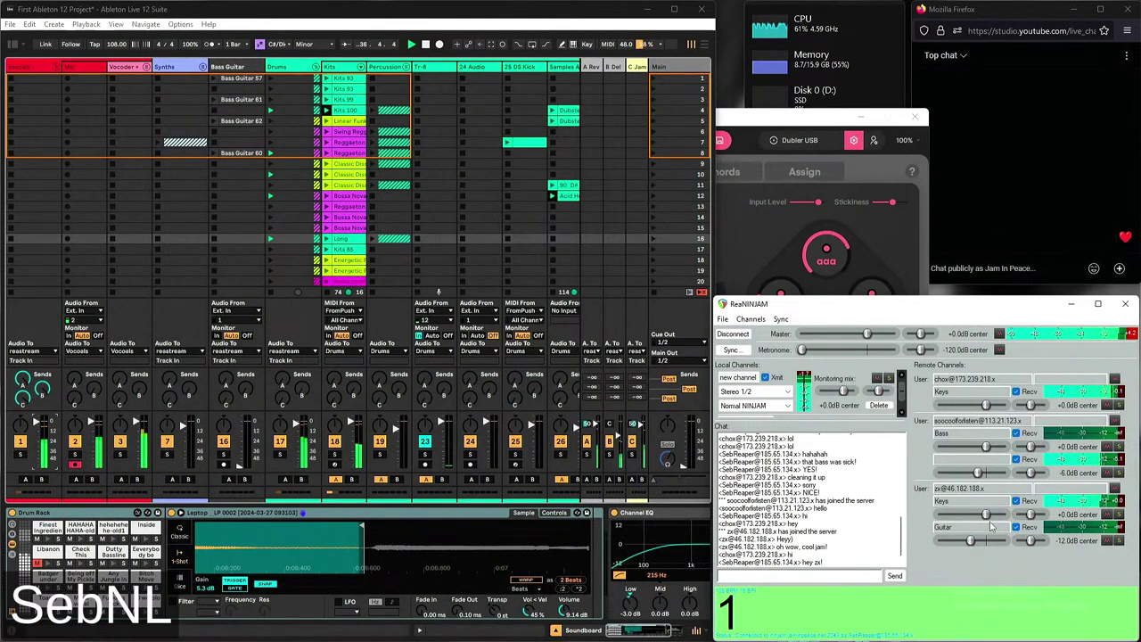
{"action": "left_click_drag", "start_coordinate": [987, 517], "coordinate": [982, 517]}
{"action": "left_click_drag", "start_coordinate": [978, 474], "coordinate": [984, 476]}
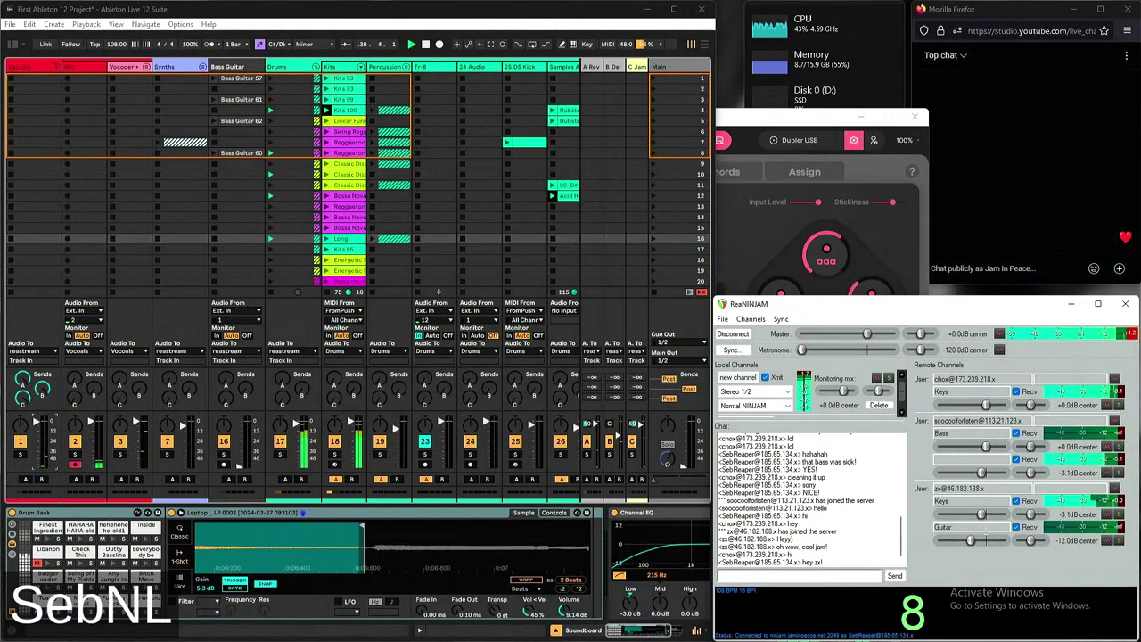
{"action": "left_click_drag", "start_coordinate": [983, 475], "coordinate": [985, 480]}
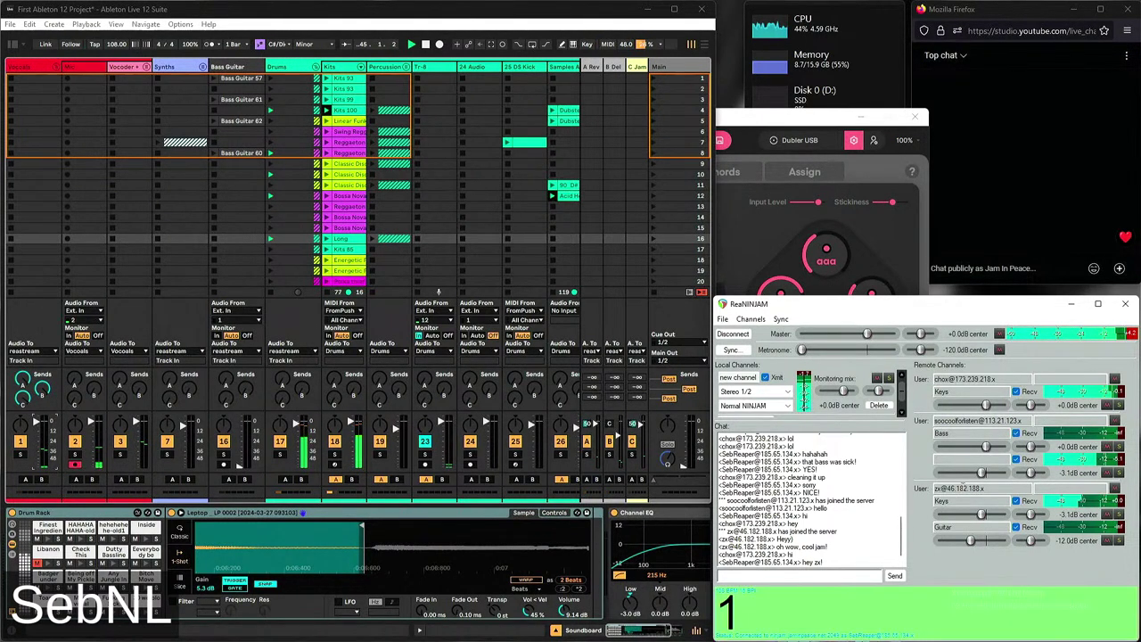
Play the scene 17 173 - Tc_amen clip in Ableton Live's Samples B track
{"action": "scroll", "coordinate": [406, 203], "scroll_direction": "right", "scroll_amount": 4}
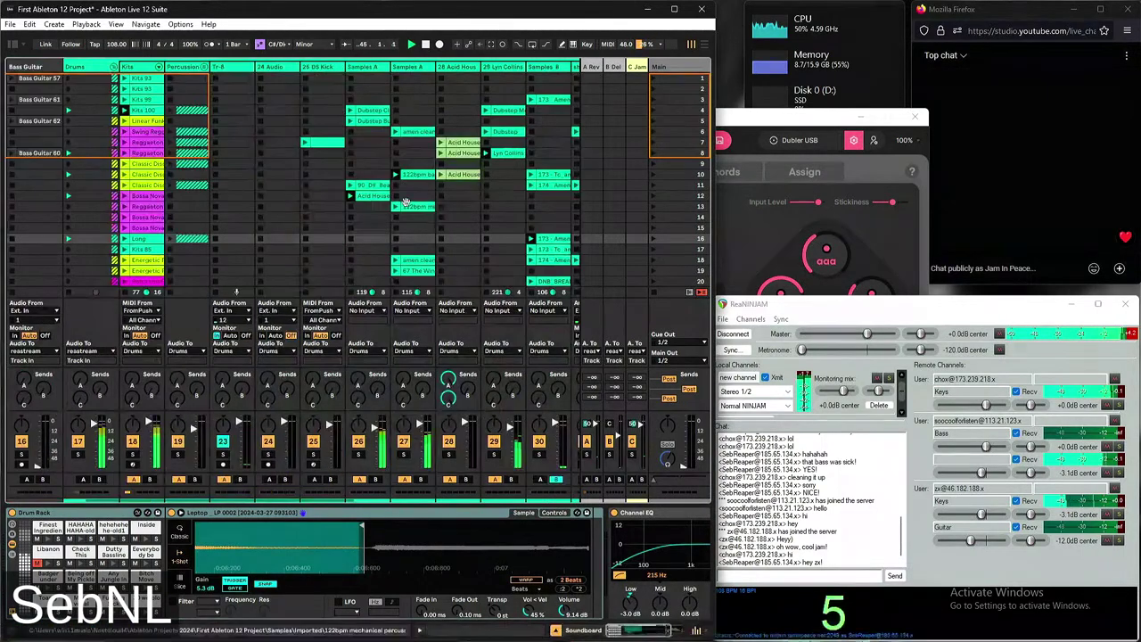
{"action": "scroll", "coordinate": [406, 203], "scroll_direction": "right", "scroll_amount": 4}
{"action": "left_click", "coordinate": [363, 239]}
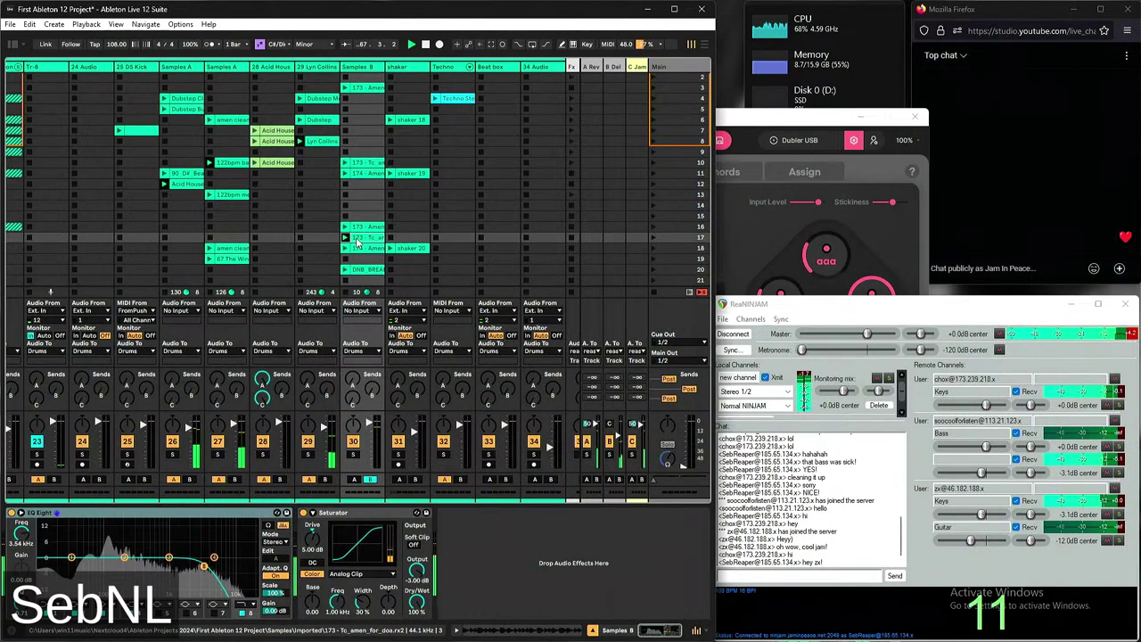
Switch to Vochlea Dubler 2, set its scale to Chromatic and dismiss the Auto Key Detect suggestion
{"action": "left_click", "coordinate": [758, 242]}
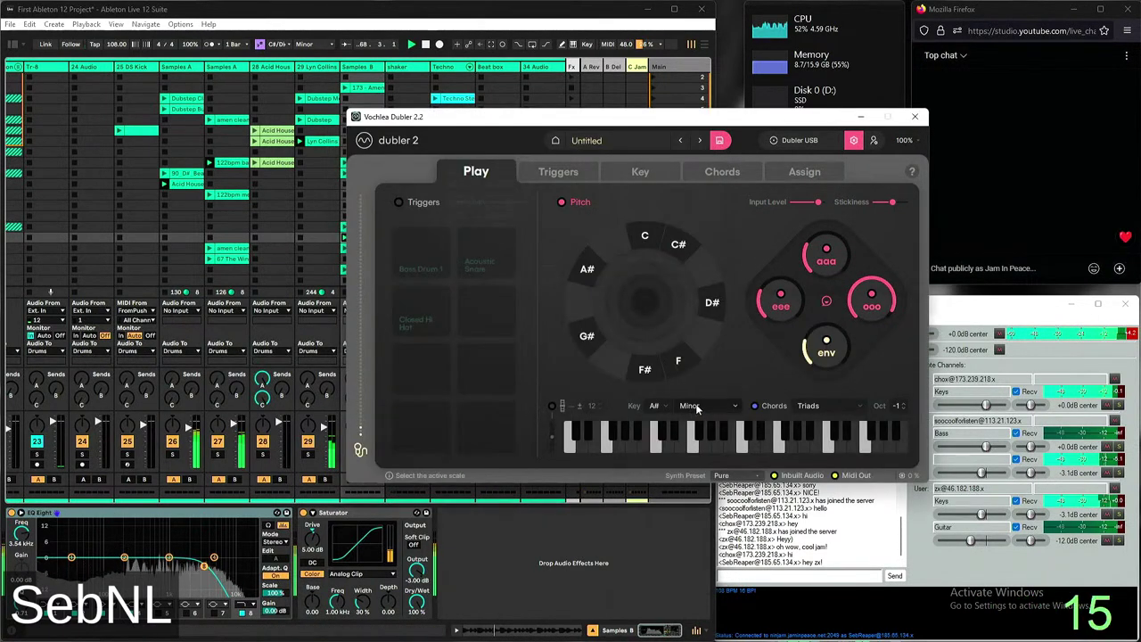
{"action": "left_click", "coordinate": [689, 405]}
{"action": "left_click", "coordinate": [722, 374]}
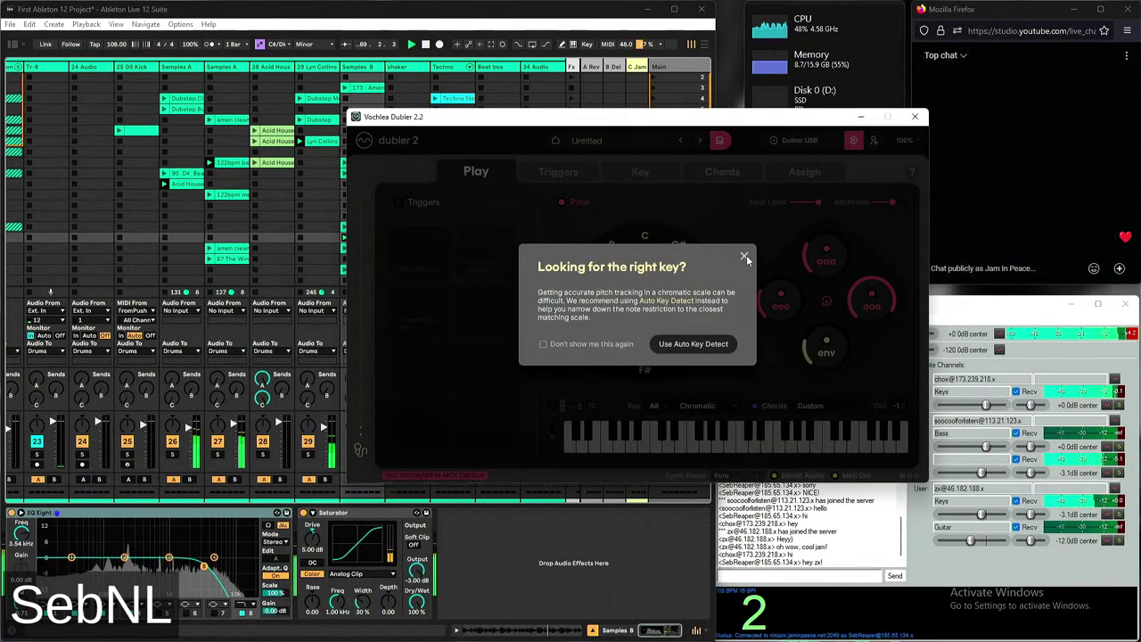
{"action": "left_click", "coordinate": [746, 259]}
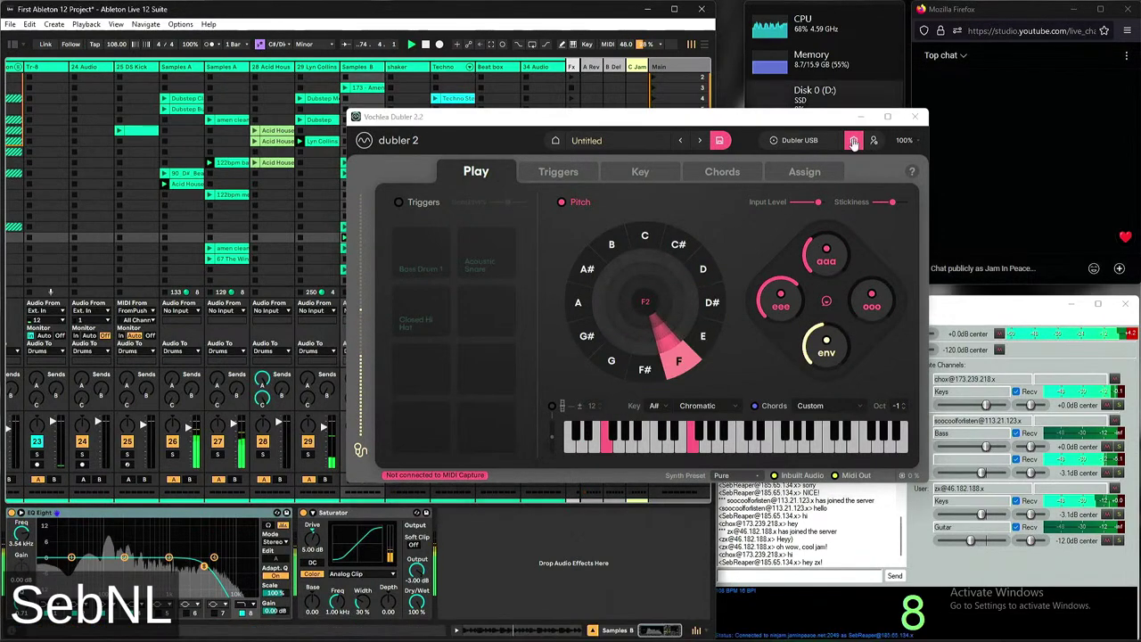
Return to Ableton Live, unfold the Vocoder + Autotune group and show the devices of its 5-Basic Retro Lead track
{"action": "left_click", "coordinate": [512, 596]}
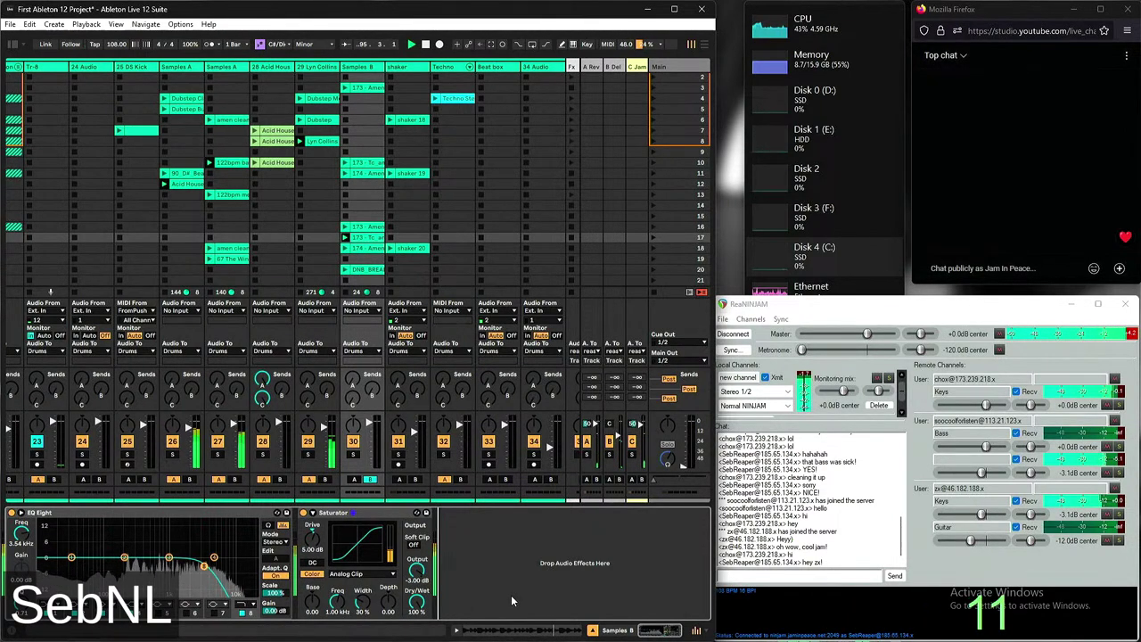
{"action": "scroll", "coordinate": [122, 183], "scroll_direction": "left", "scroll_amount": 5}
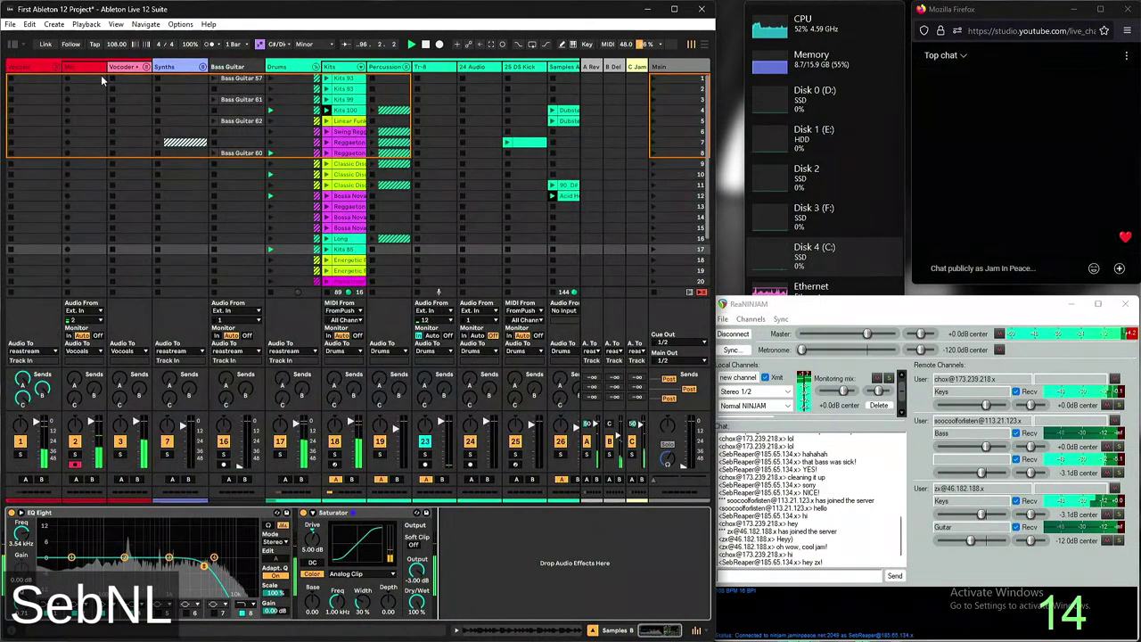
{"action": "left_click", "coordinate": [125, 67]}
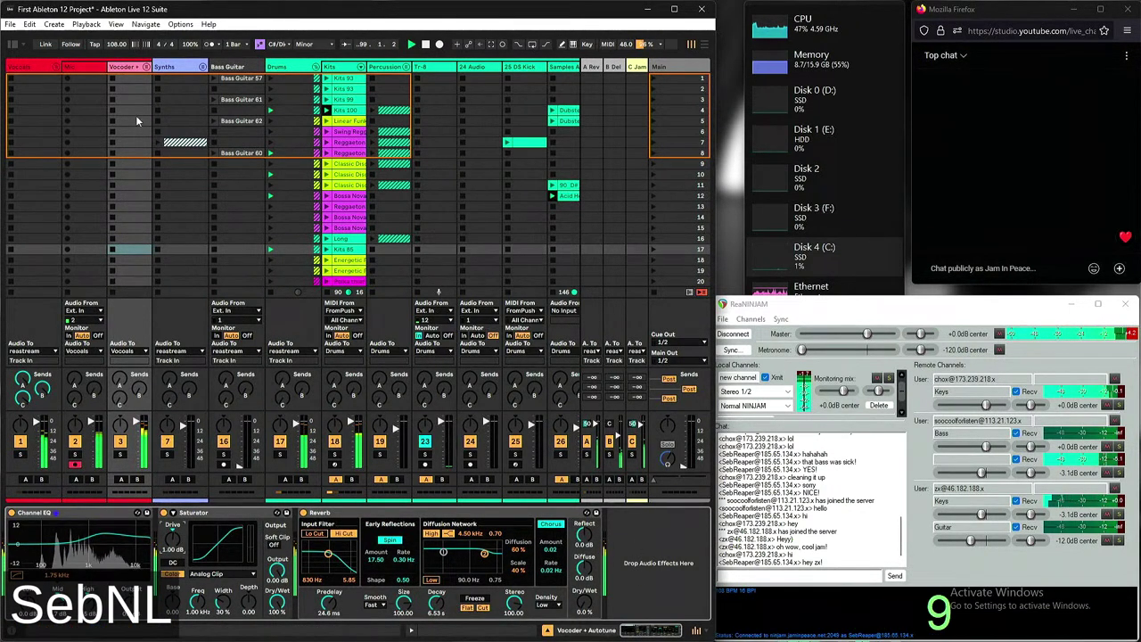
{"action": "left_click", "coordinate": [147, 68]}
{"action": "left_click", "coordinate": [198, 75]}
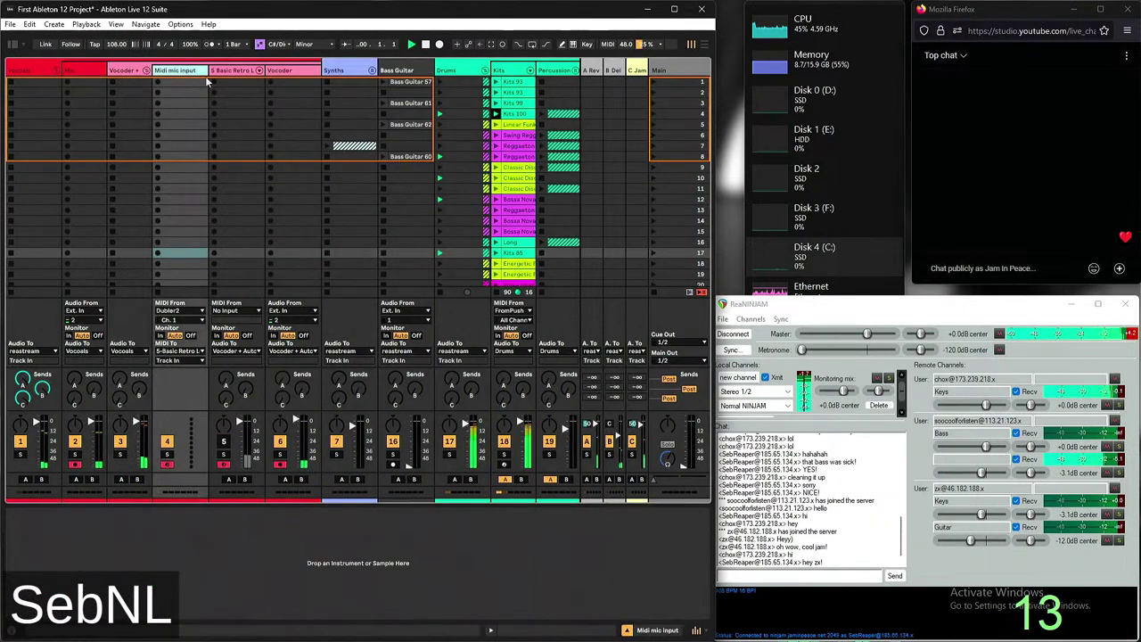
{"action": "left_click", "coordinate": [239, 76]}
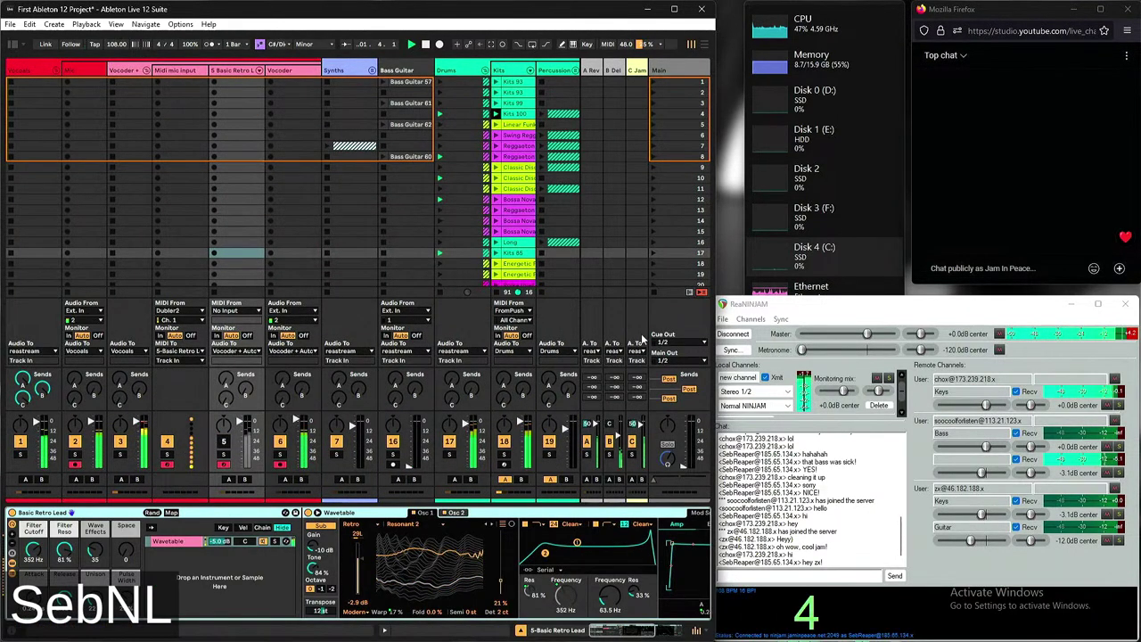
Look through the device chain of the 5-Basic Retro Lead track and unfold its Delay device
{"action": "scroll", "coordinate": [100, 575], "scroll_direction": "right", "scroll_amount": 5}
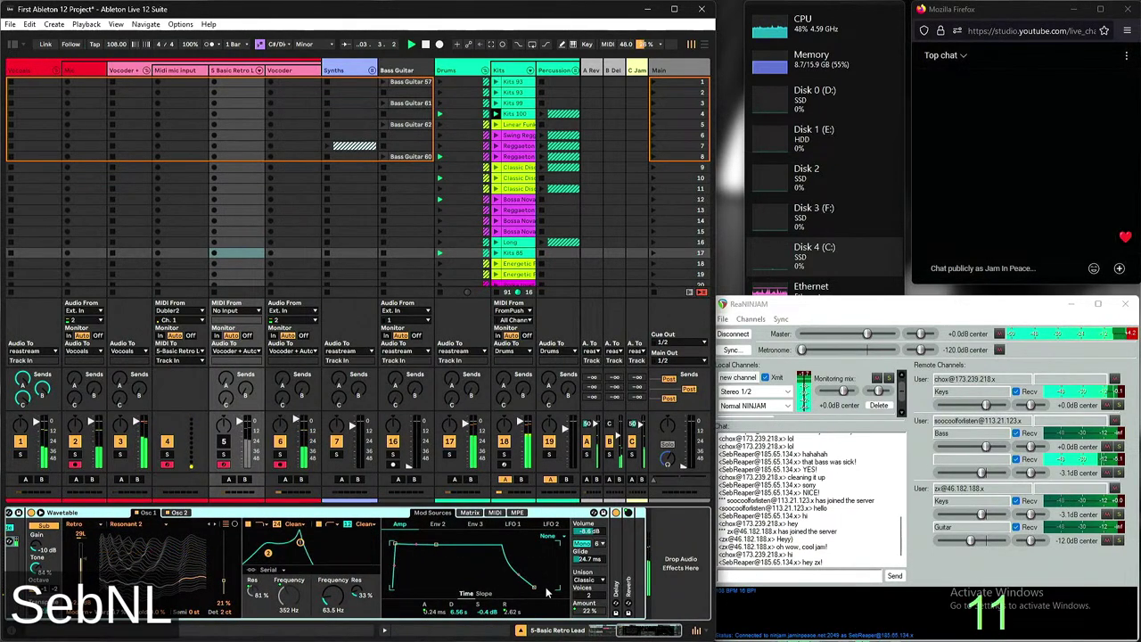
{"action": "scroll", "coordinate": [525, 597], "scroll_direction": "left", "scroll_amount": 3}
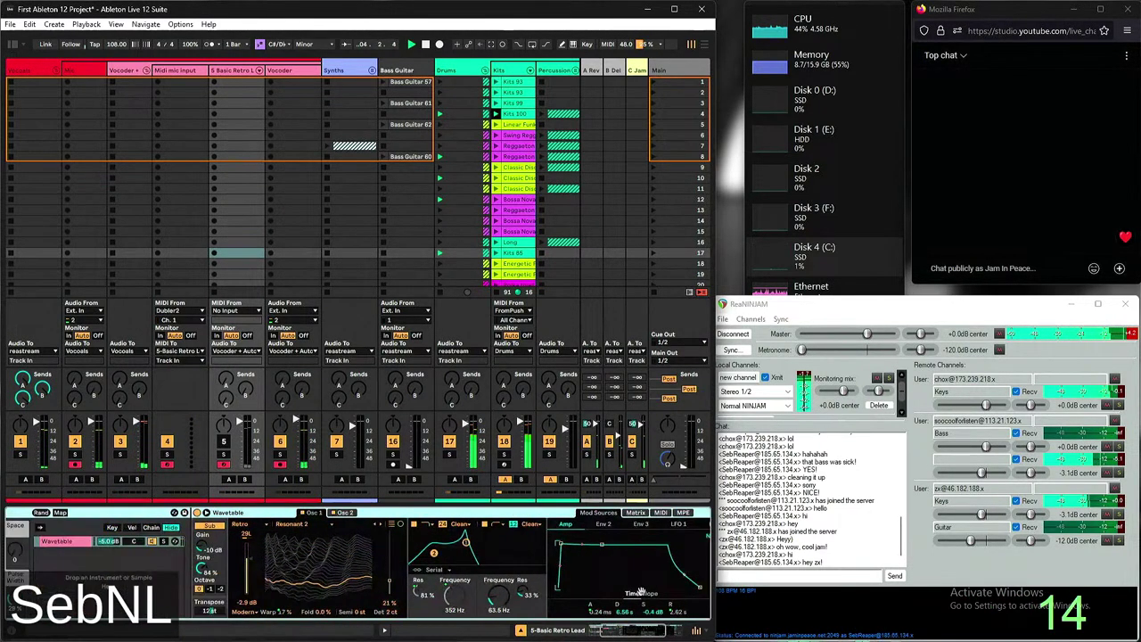
{"action": "scroll", "coordinate": [678, 571], "scroll_direction": "right", "scroll_amount": 3}
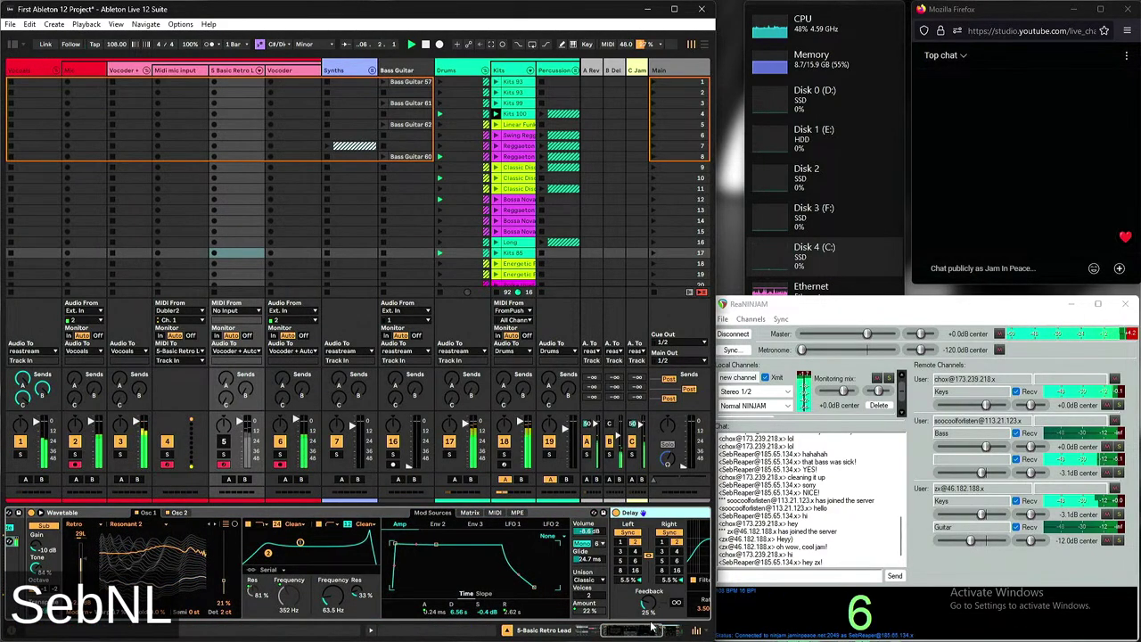
{"action": "double_click", "coordinate": [620, 571]}
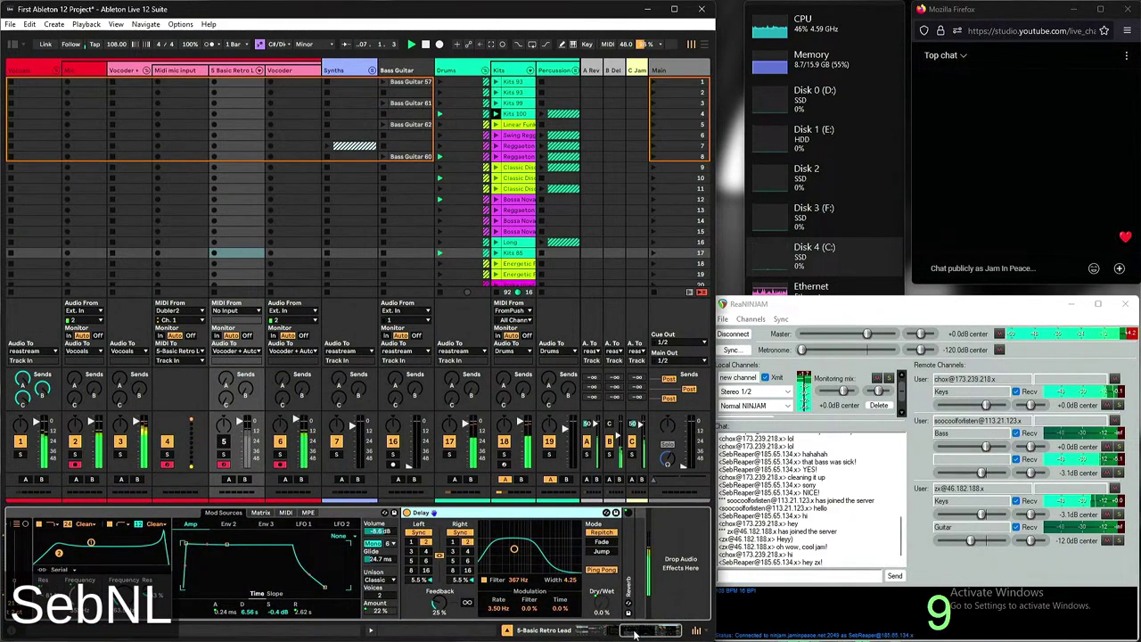
{"action": "scroll", "coordinate": [78, 615], "scroll_direction": "left", "scroll_amount": 10}
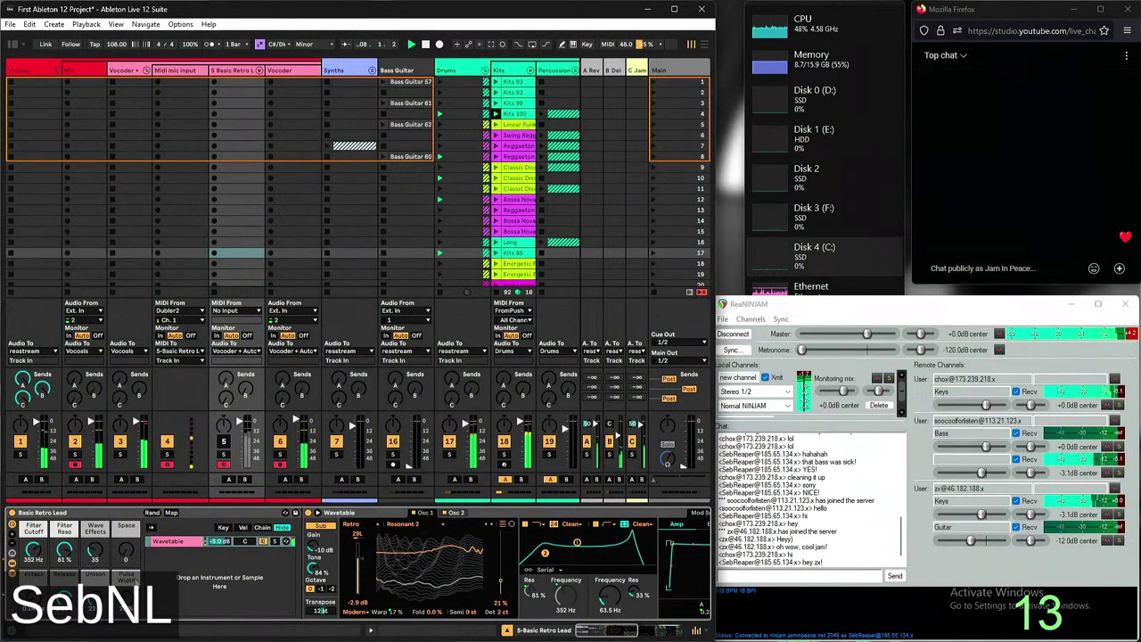
{"action": "mouse_move", "coordinate": [80, 640]}
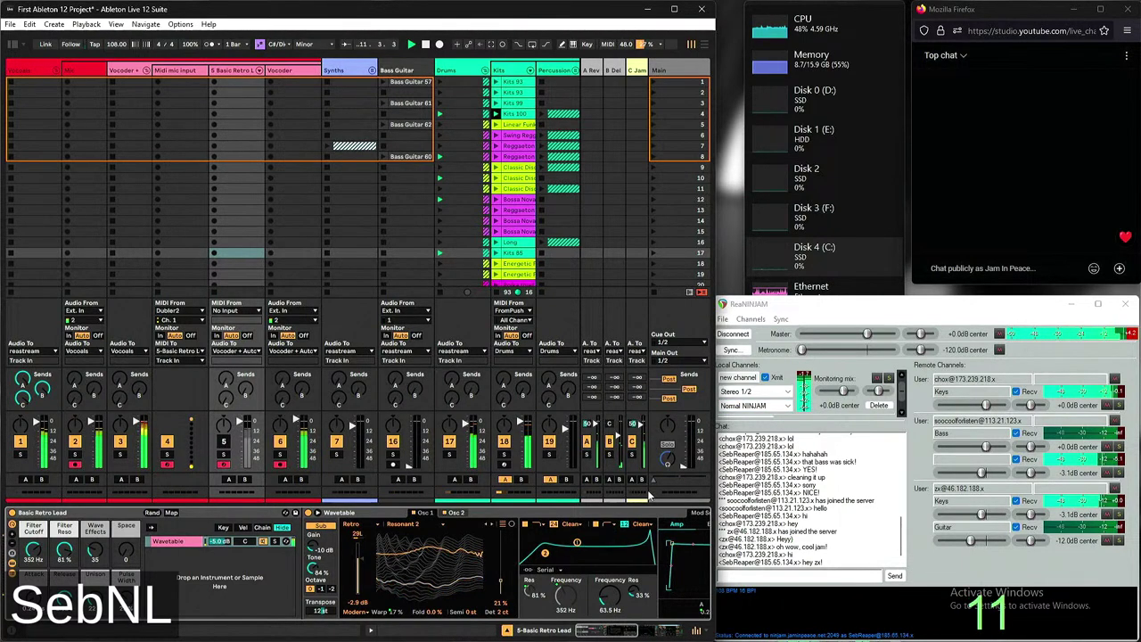
Show the Vocoder + Autotune group's devices and delete the Reverb at the end of its chain
{"action": "left_click", "coordinate": [142, 71]}
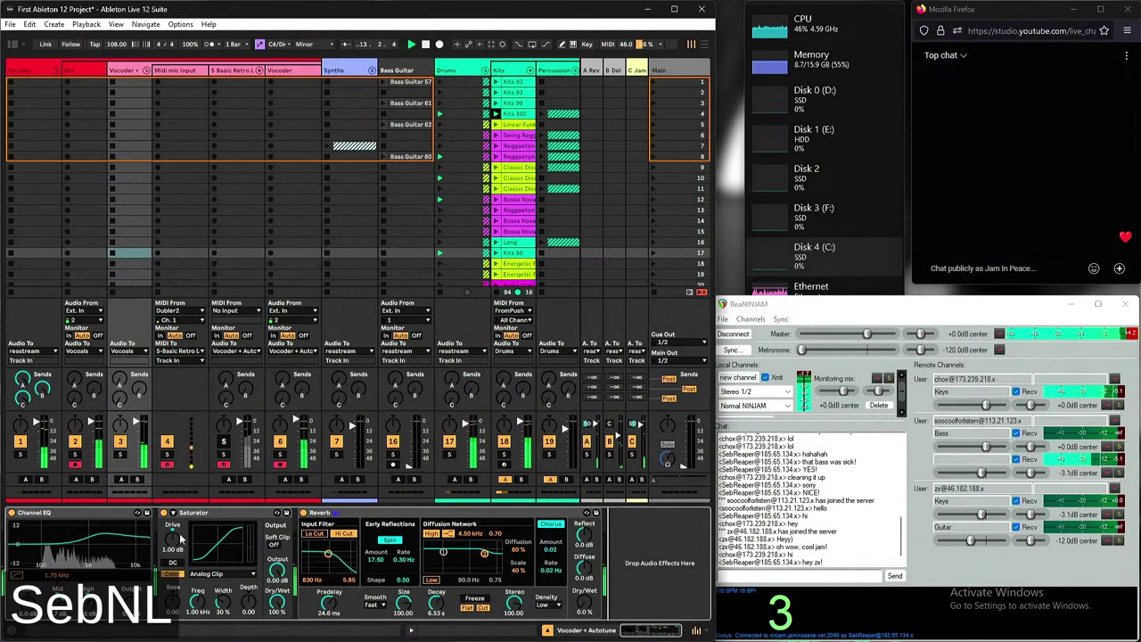
{"action": "left_click", "coordinate": [223, 512]}
{"action": "right_click", "coordinate": [223, 512]}
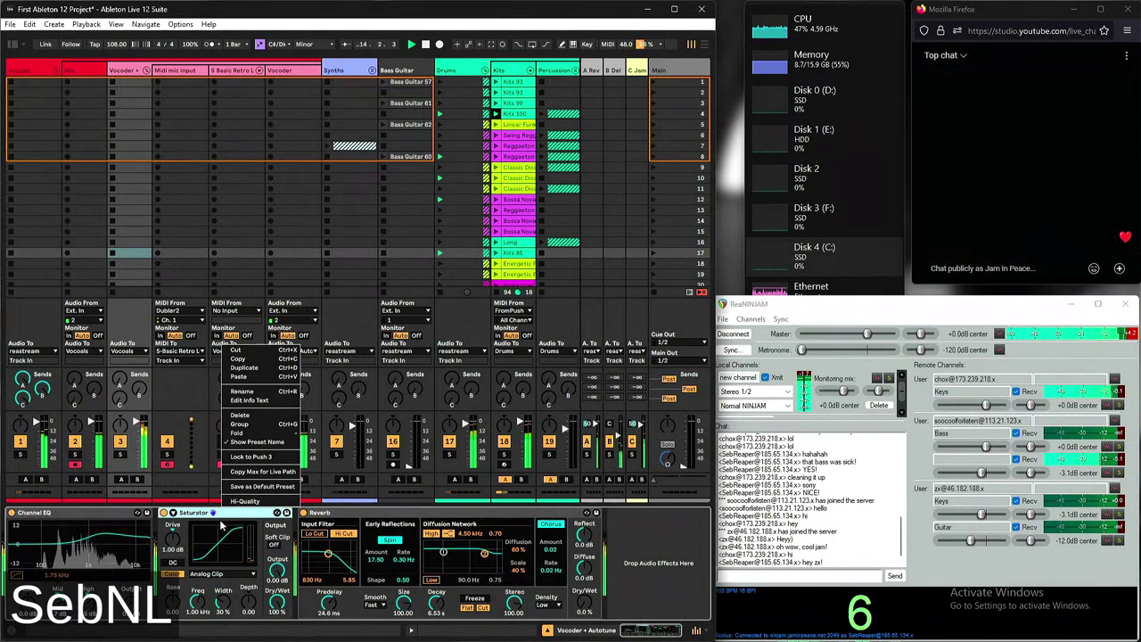
{"action": "key", "text": "Escape"}
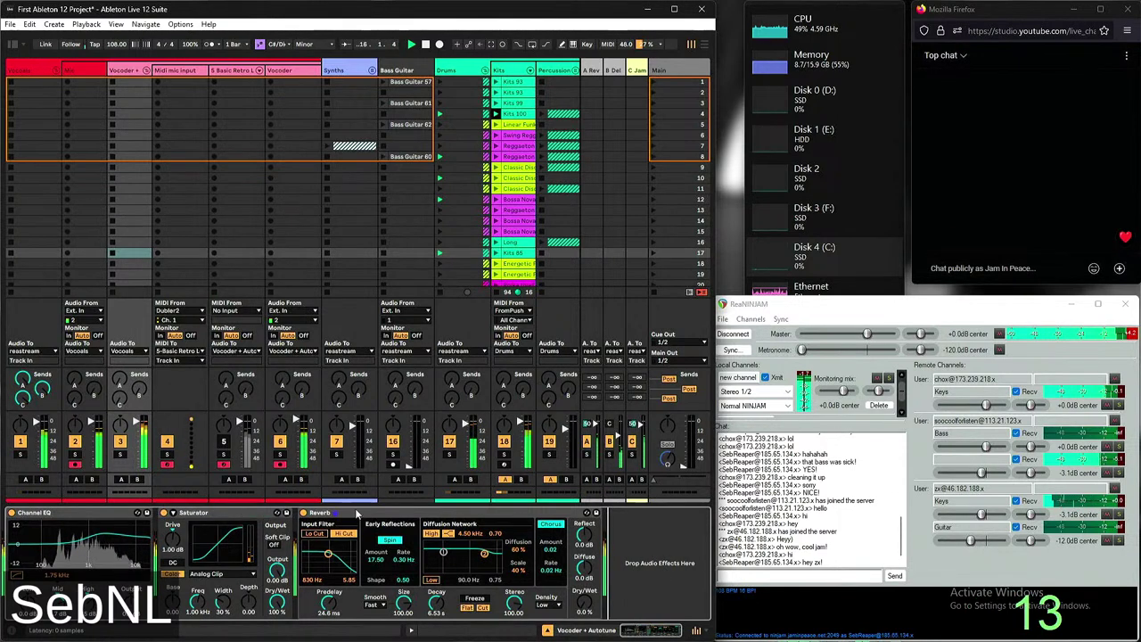
{"action": "left_click", "coordinate": [386, 560]}
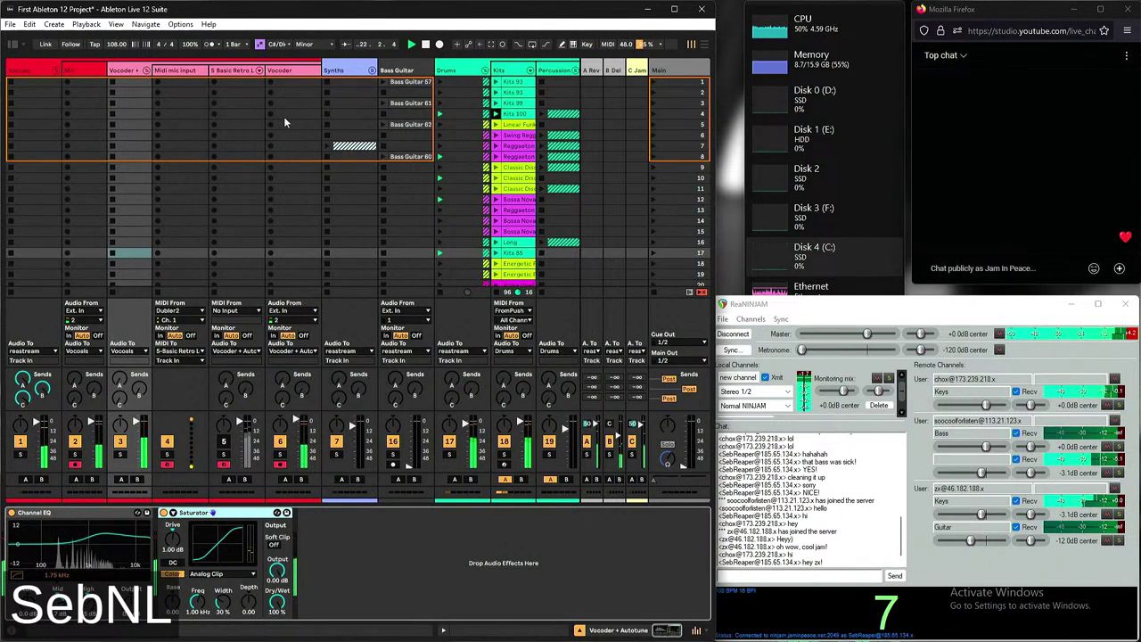
Show the Vocoder track's devices, bypass and re-enable its Saturator, and set the Saturator's Drive to 0.00 dB
{"action": "left_click", "coordinate": [236, 72]}
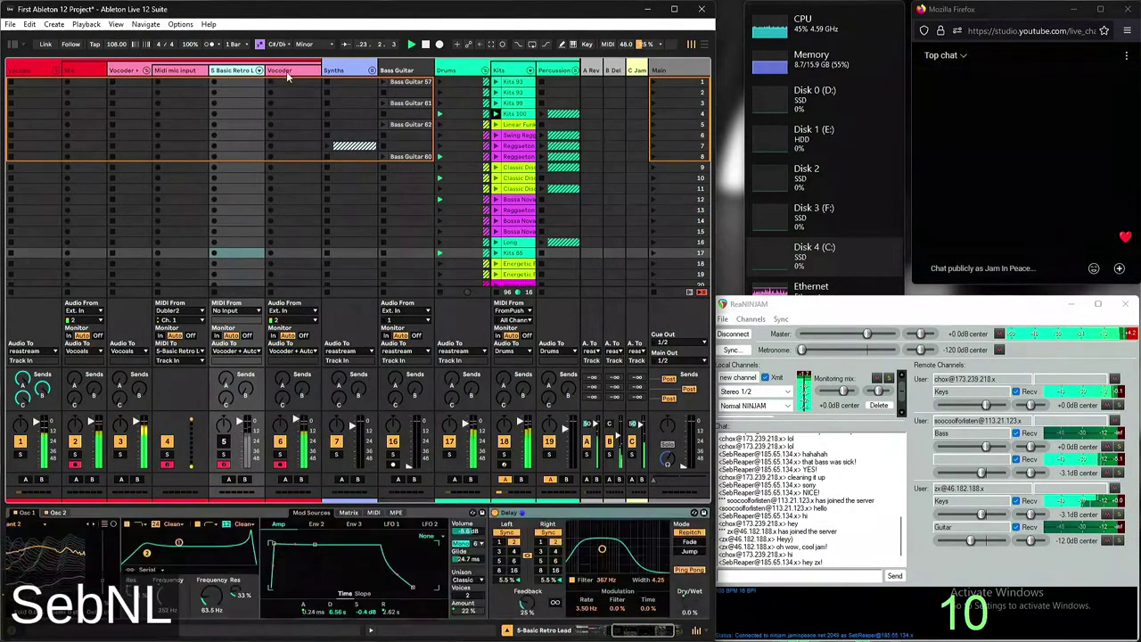
{"action": "left_click", "coordinate": [286, 71]}
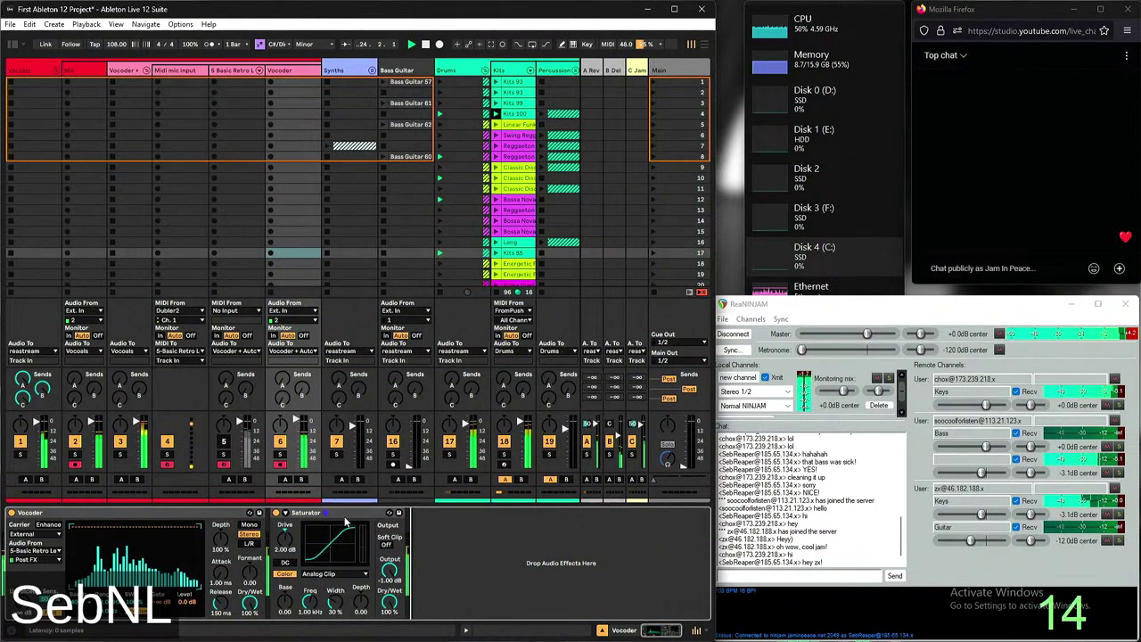
{"action": "right_click", "coordinate": [377, 516]}
{"action": "left_click", "coordinate": [529, 564]}
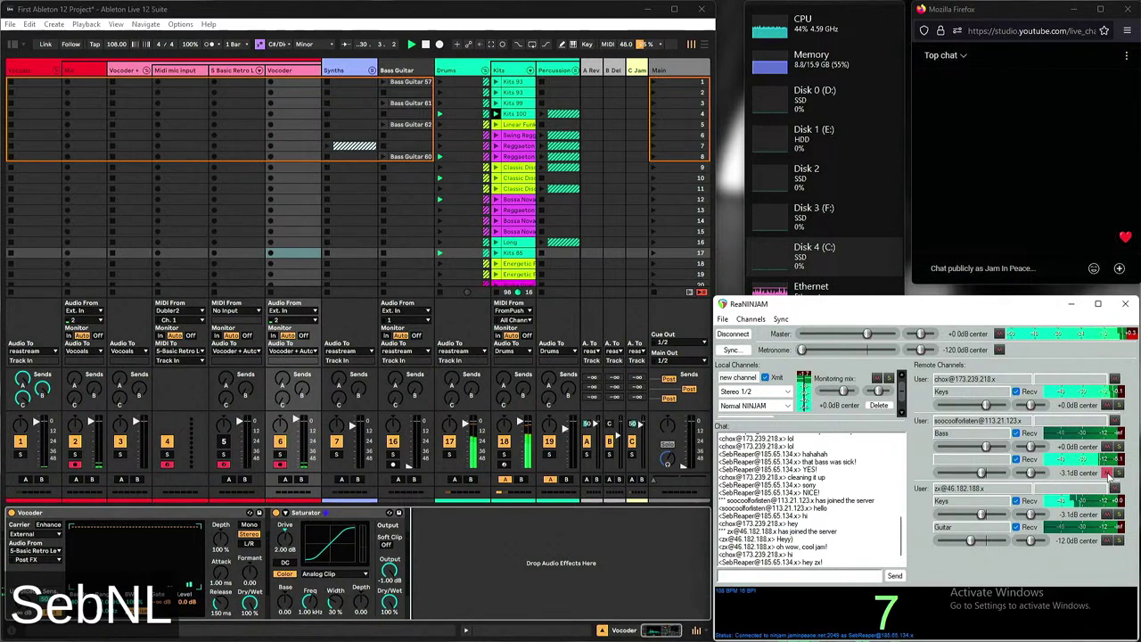
{"action": "left_click", "coordinate": [1107, 515]}
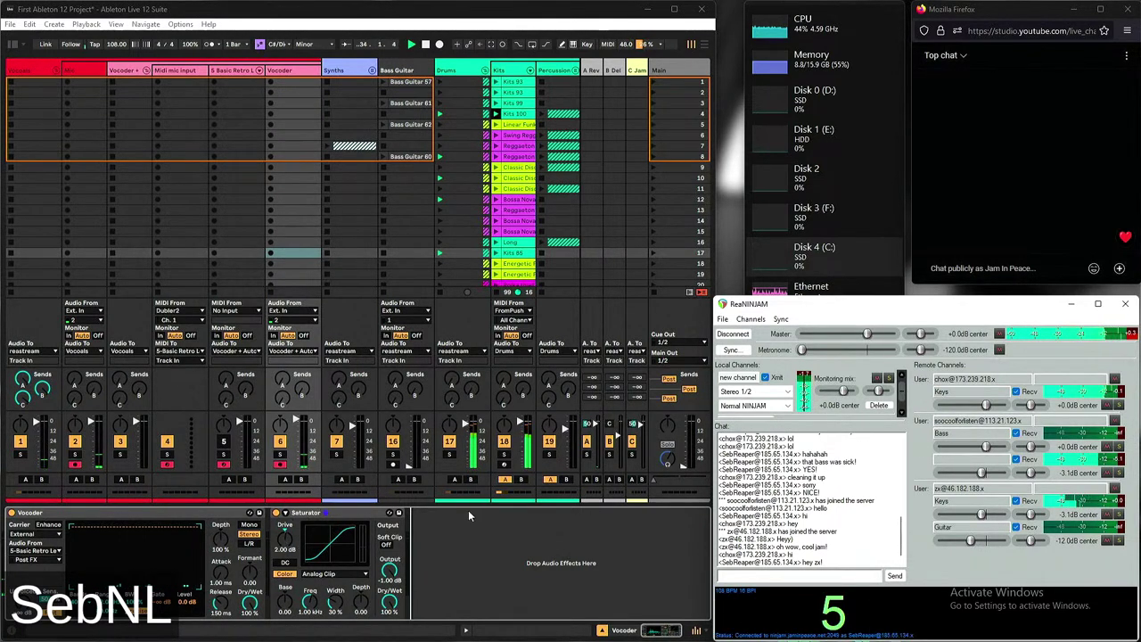
{"action": "left_click", "coordinate": [468, 537]}
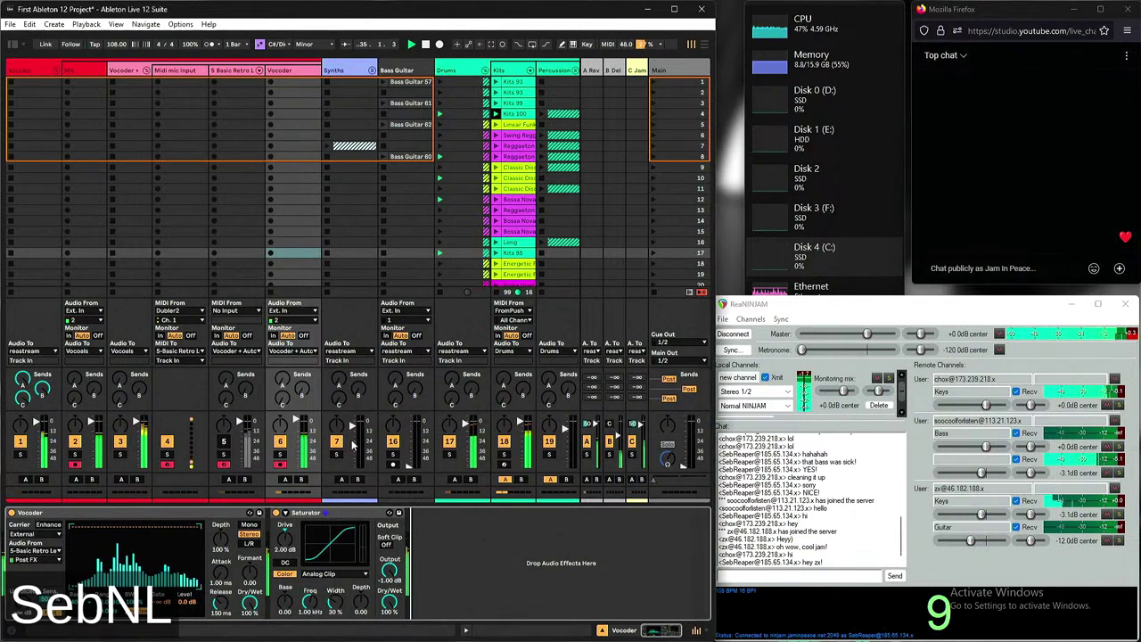
{"action": "left_click", "coordinate": [276, 514]}
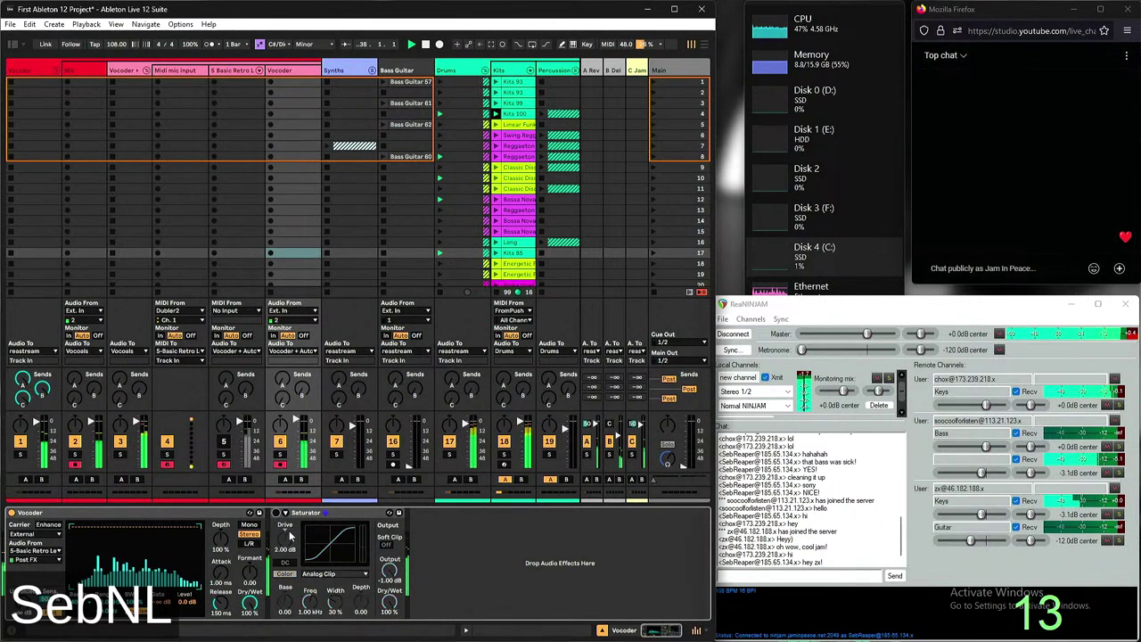
{"action": "left_click", "coordinate": [276, 514]}
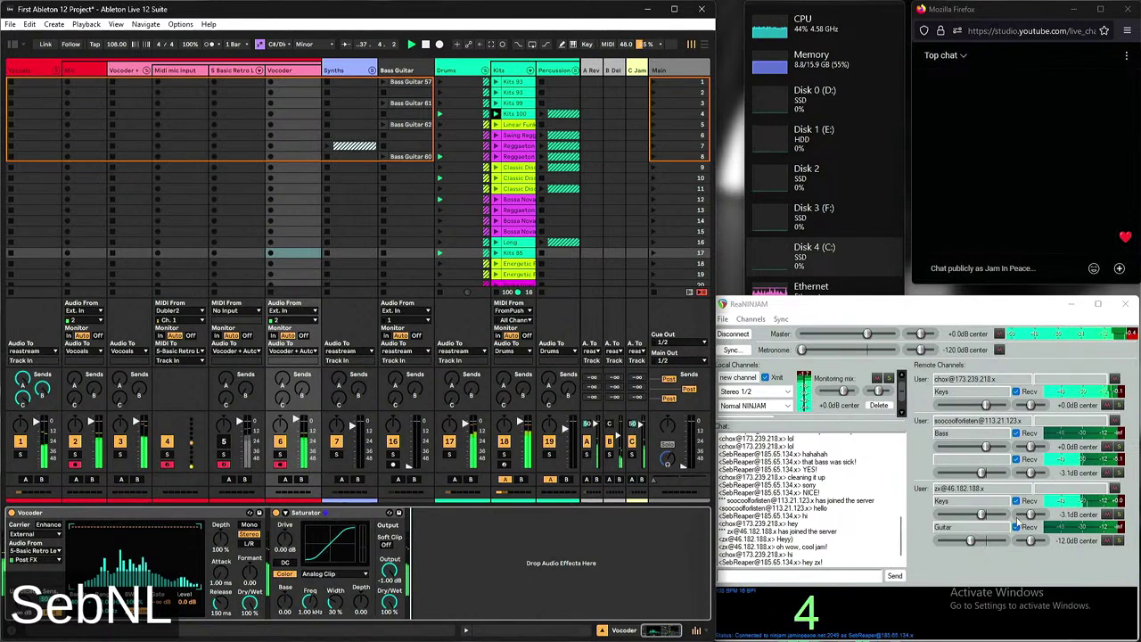
In ReaNINJAM, raise the third remote user's Guitar and Keys channels to +0.0 dB and the second user's unnamed channel to +1.6 dB
{"action": "left_click", "coordinate": [994, 511]}
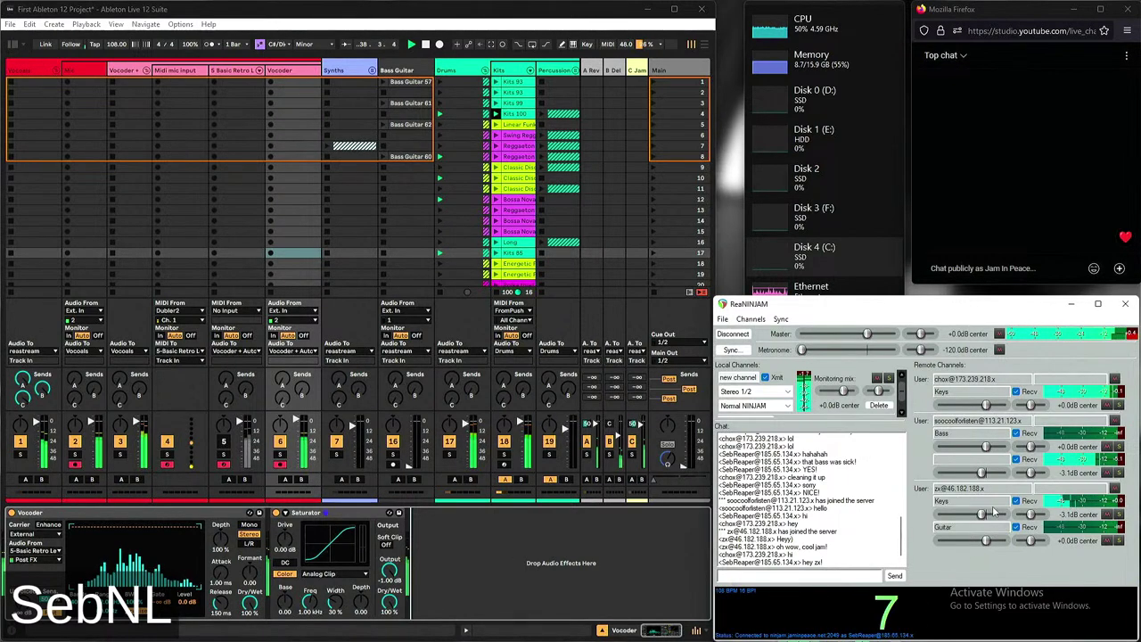
{"action": "left_click_drag", "start_coordinate": [982, 514], "coordinate": [986, 514]}
{"action": "left_click_drag", "start_coordinate": [981, 473], "coordinate": [988, 472]}
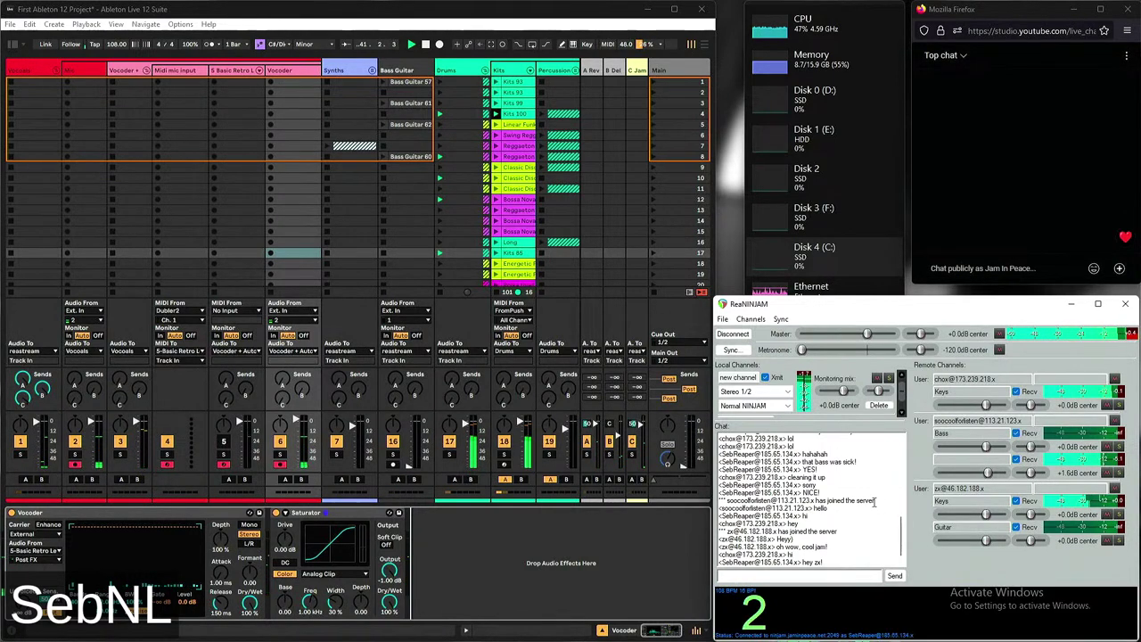
Open Ableton Live's Kits 100 clip and move all its Snare Sidestick notes up two rows to Cowbell Big
{"action": "left_click", "coordinate": [283, 238]}
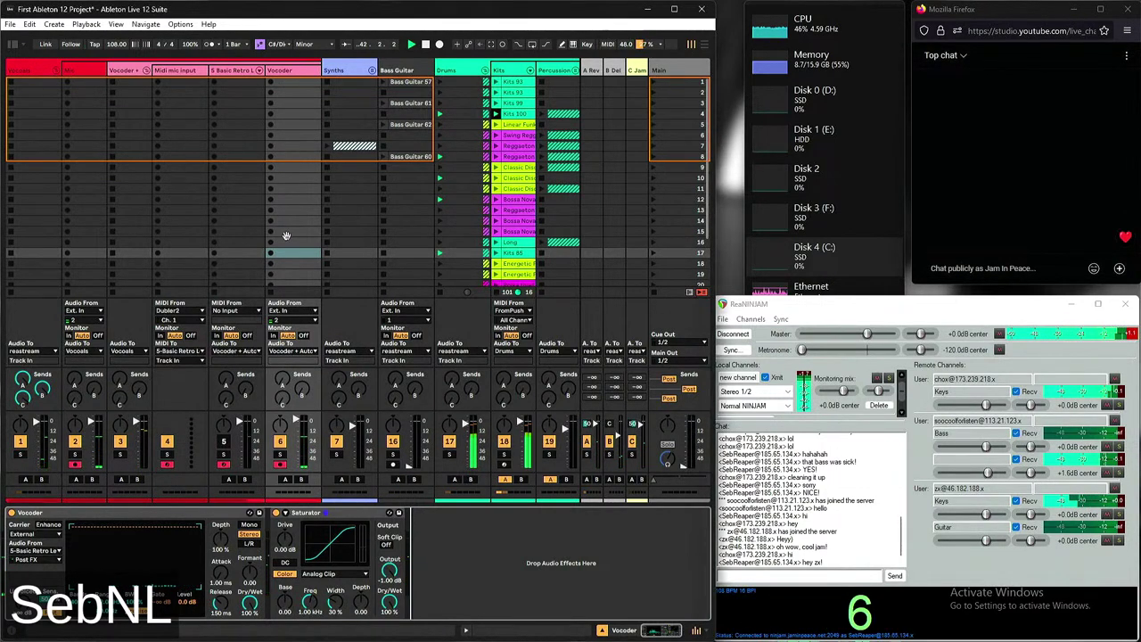
{"action": "double_click", "coordinate": [512, 114]}
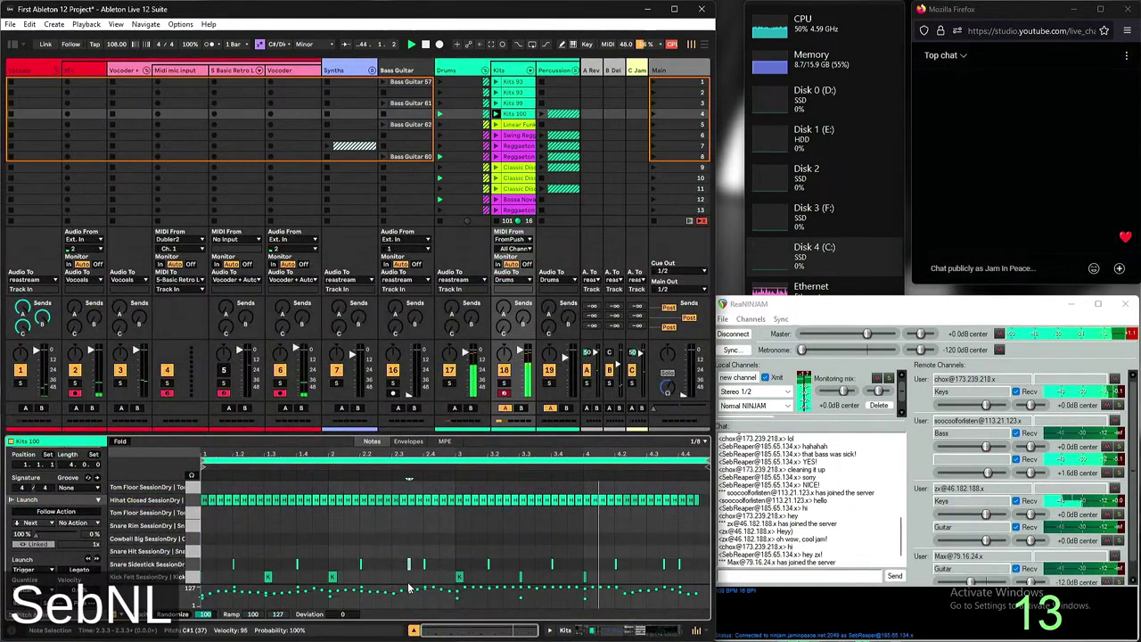
{"action": "left_click", "coordinate": [196, 568]}
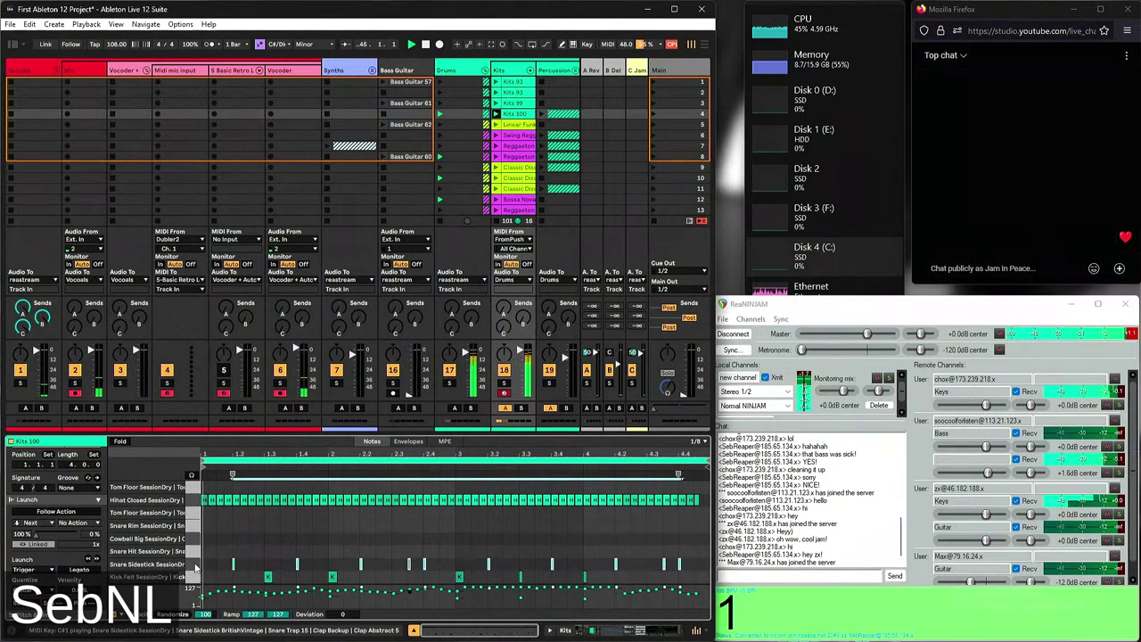
{"action": "key", "text": "Up"}
{"action": "key", "text": "Up"}
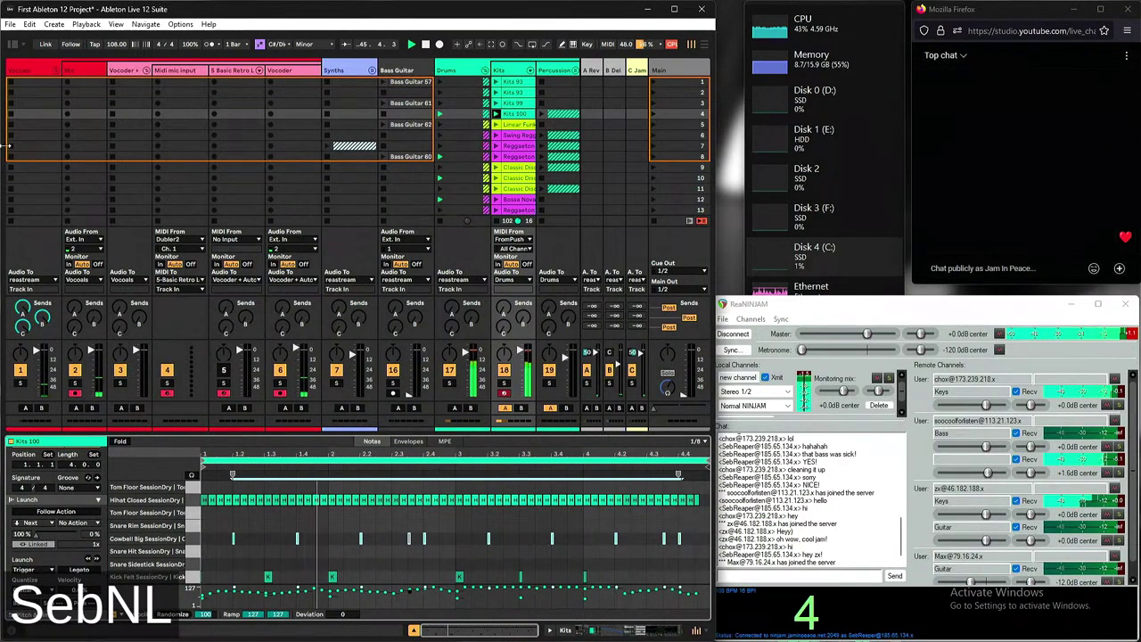
{"action": "scroll", "coordinate": [178, 143], "scroll_direction": "down", "scroll_amount": 1}
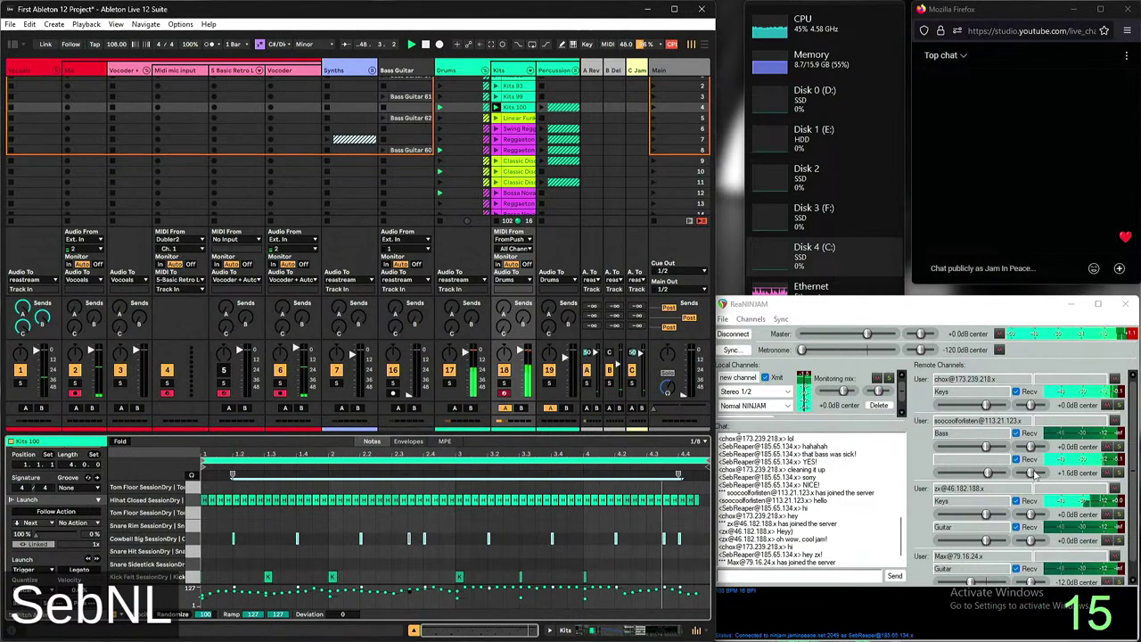
In ReaNINJAM, set the second remote user's unnamed channel to 36%R pan and -1.4 dB, and the third user's Keys to +0.0 dB
{"action": "left_click_drag", "start_coordinate": [1034, 474], "coordinate": [1039, 478]}
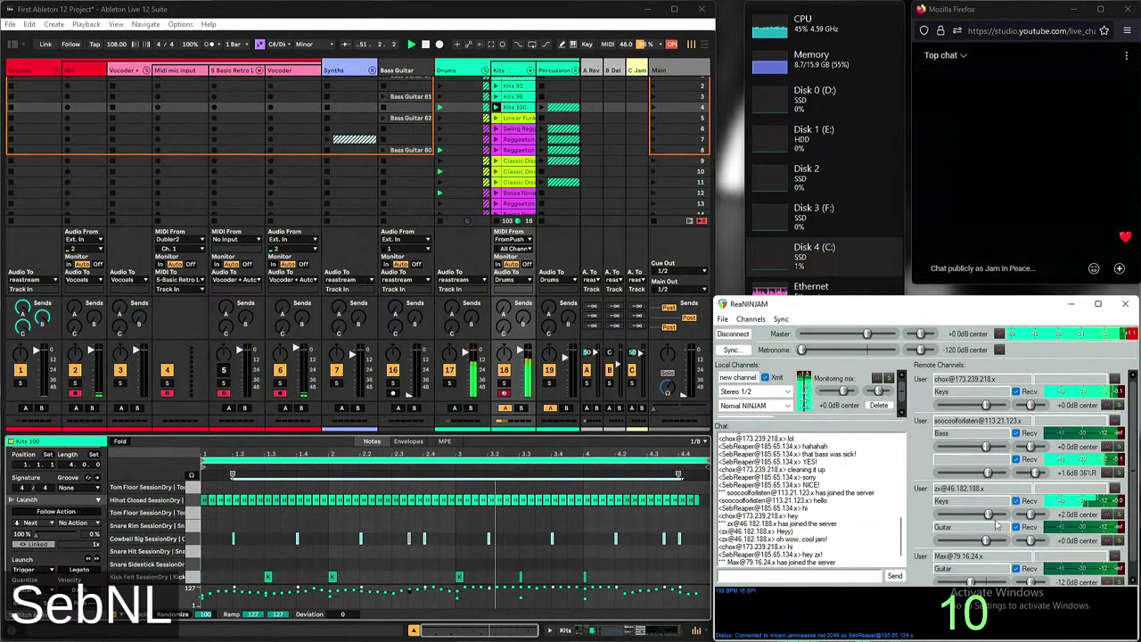
{"action": "left_click_drag", "start_coordinate": [987, 514], "coordinate": [992, 515]}
{"action": "left_click_drag", "start_coordinate": [988, 473], "coordinate": [983, 472]}
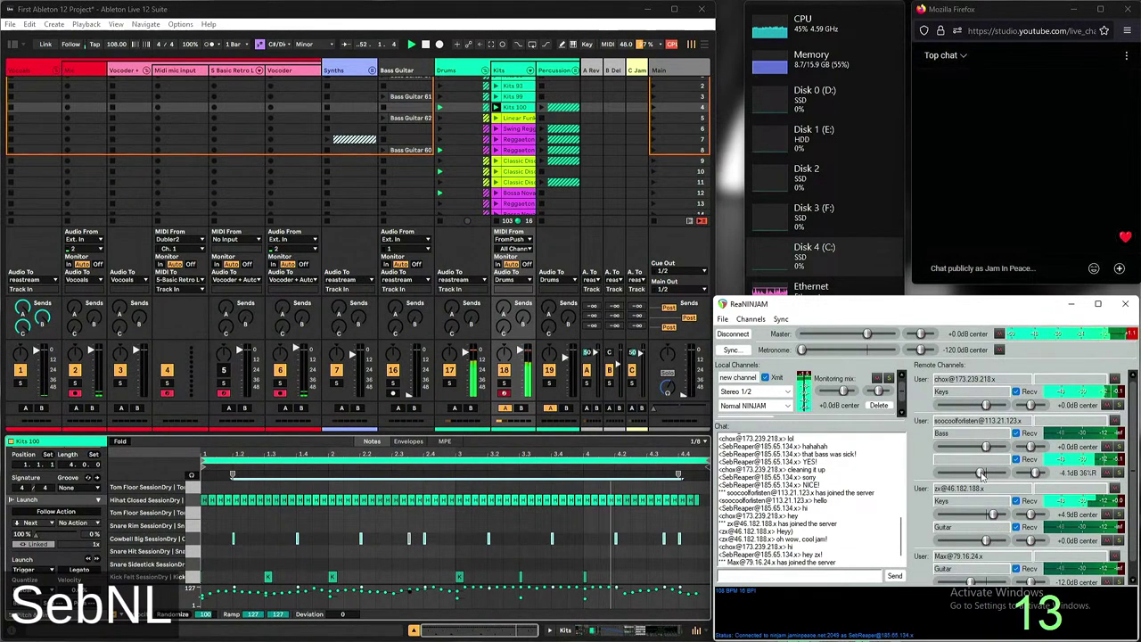
{"action": "left_click_drag", "start_coordinate": [996, 514], "coordinate": [986, 514]}
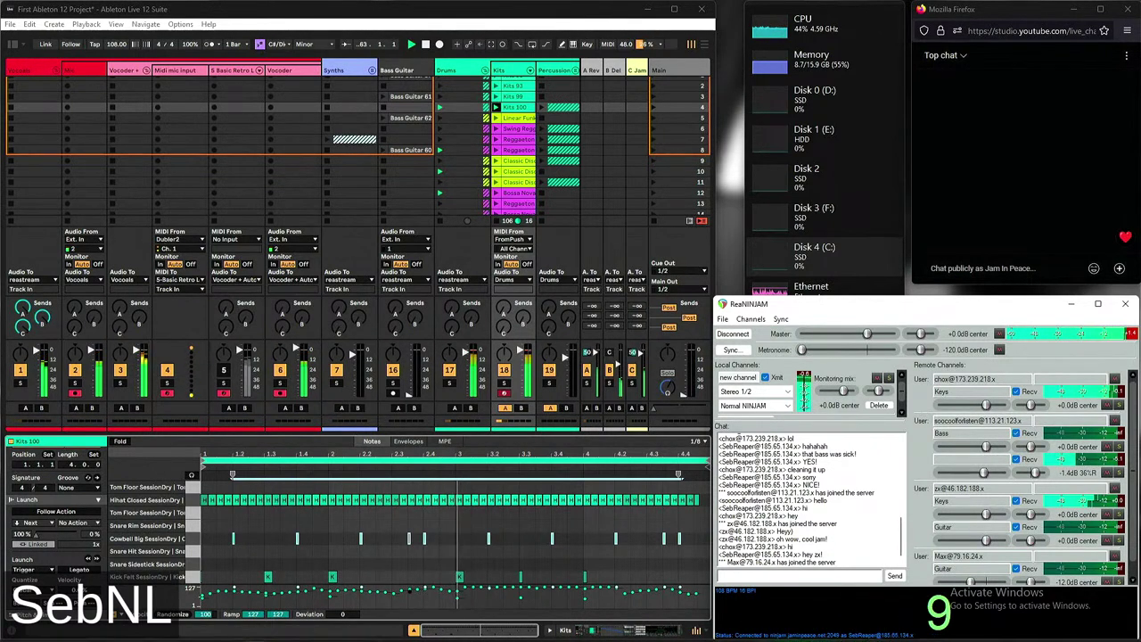
Return to Ableton Live, close the clip view and show the devices of the 5-Basic Retro Lead track
{"action": "left_click", "coordinate": [229, 80]}
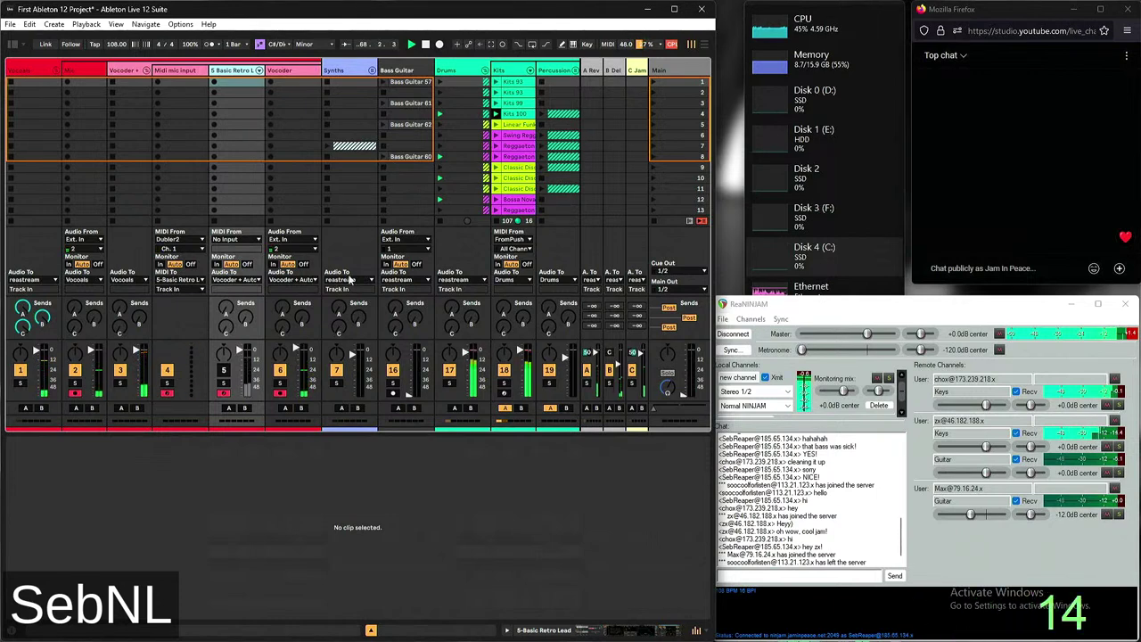
{"action": "left_click", "coordinate": [308, 526]}
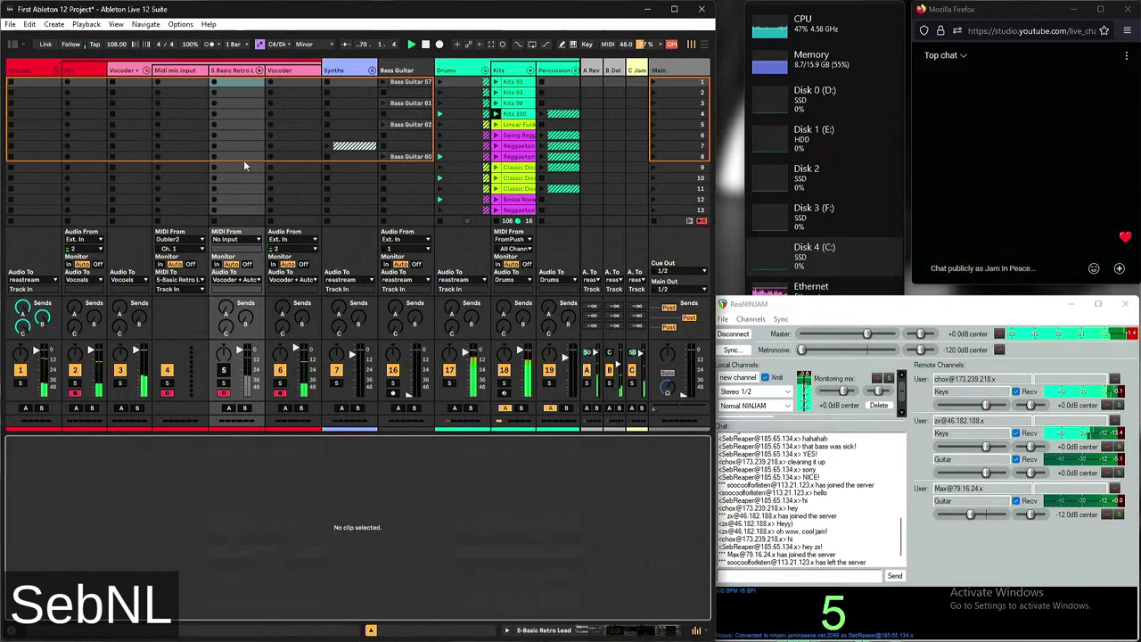
{"action": "left_click", "coordinate": [233, 82]}
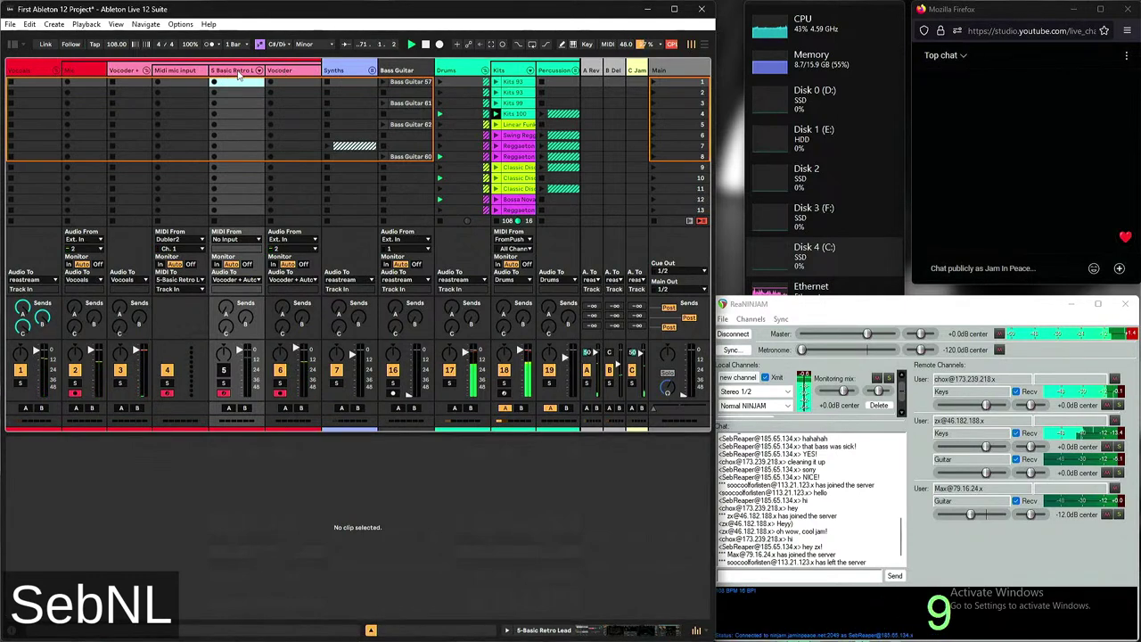
{"action": "left_click", "coordinate": [147, 68]}
{"action": "left_click", "coordinate": [146, 69]}
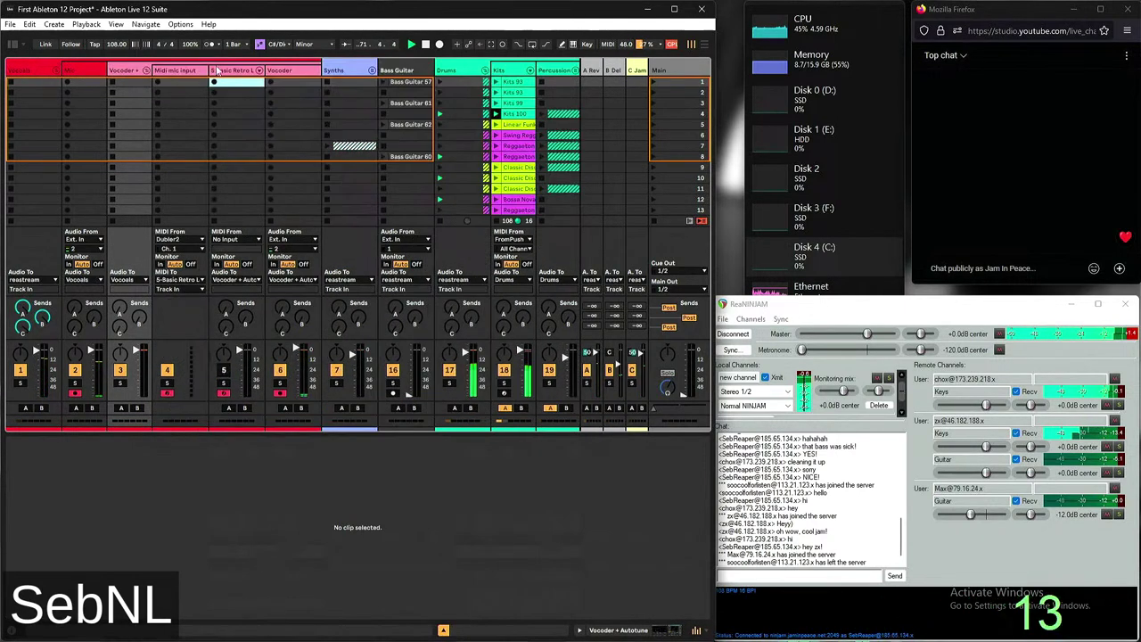
{"action": "left_click", "coordinate": [184, 71]}
{"action": "left_click", "coordinate": [228, 71]}
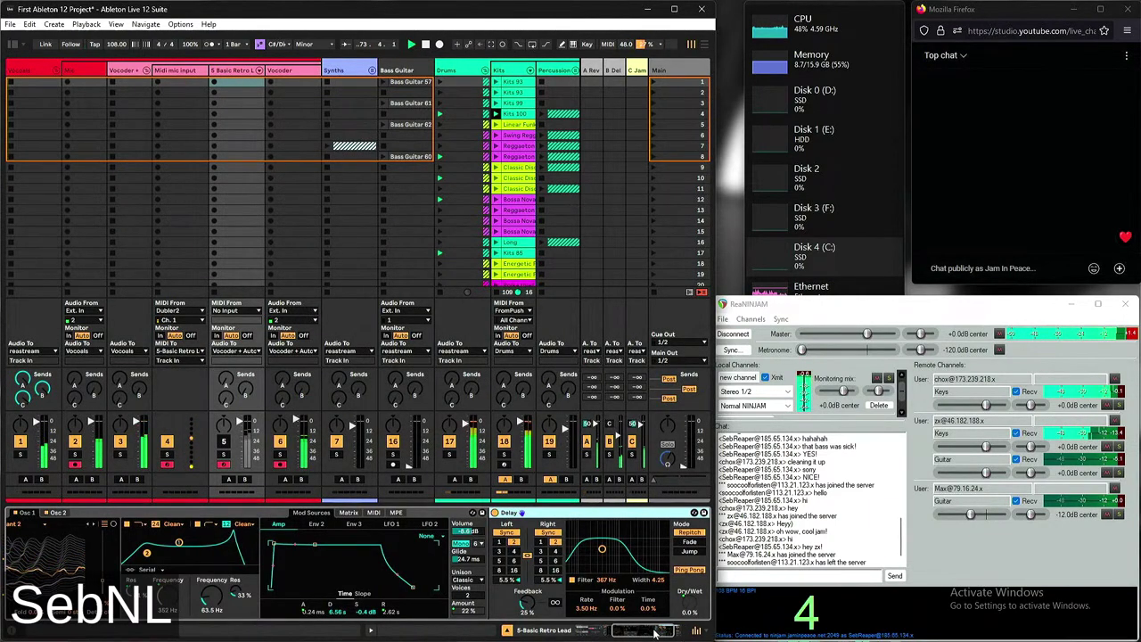
{"action": "scroll", "coordinate": [357, 562], "scroll_direction": "right", "scroll_amount": 3}
Examine the device chains of the Vocoder track and the Vocoder + Autotune group
{"action": "left_click", "coordinate": [304, 82]}
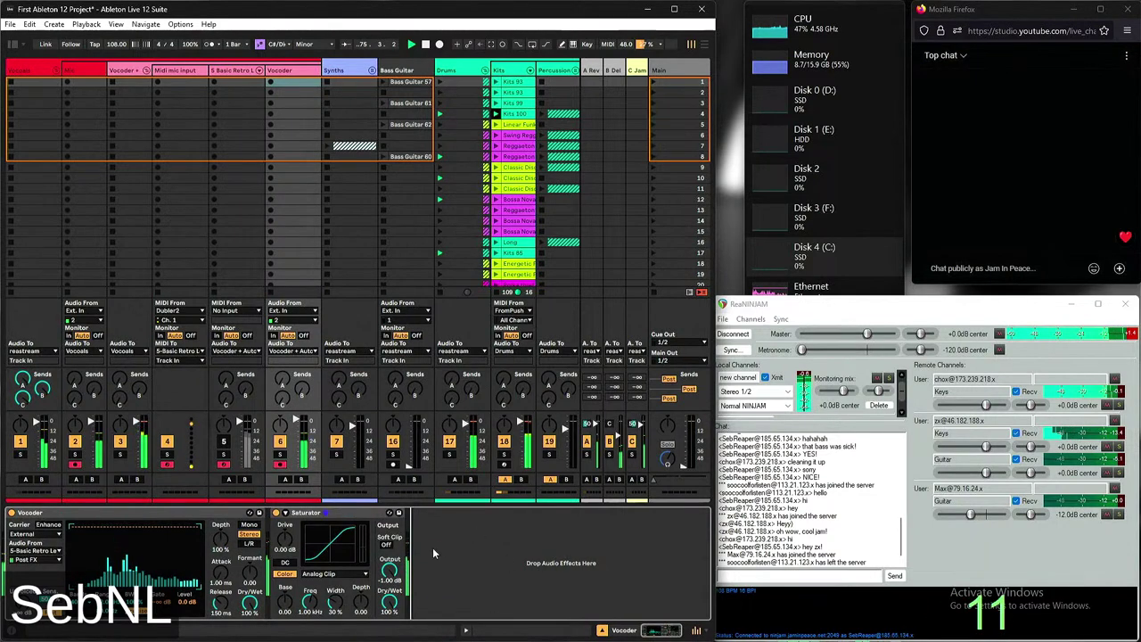
{"action": "left_click", "coordinate": [121, 81]}
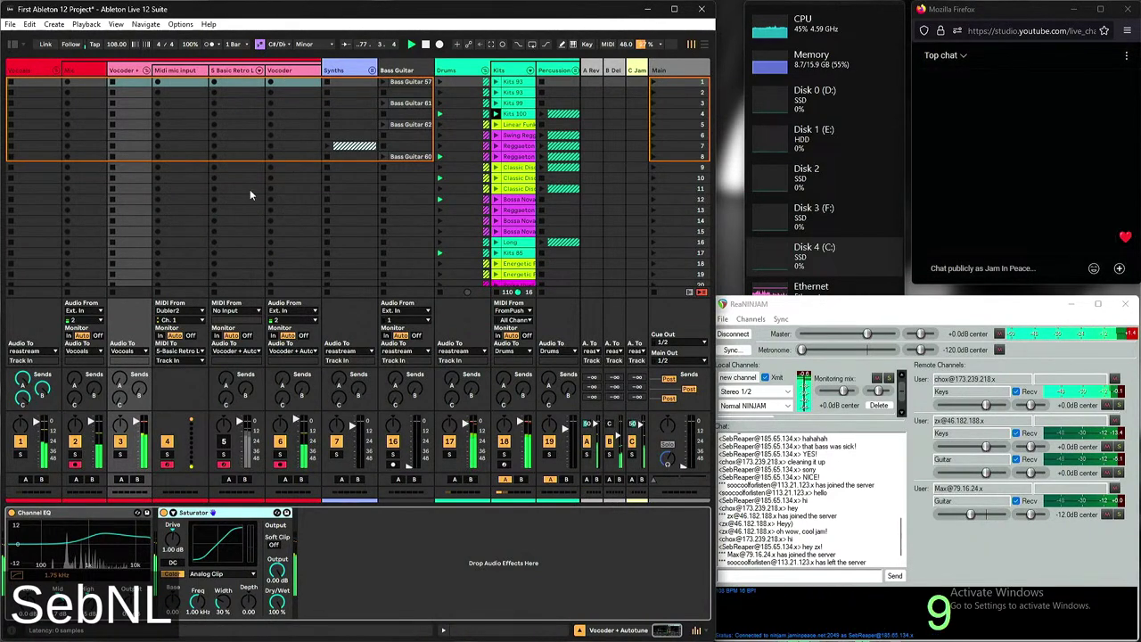
{"action": "left_click", "coordinate": [295, 72]}
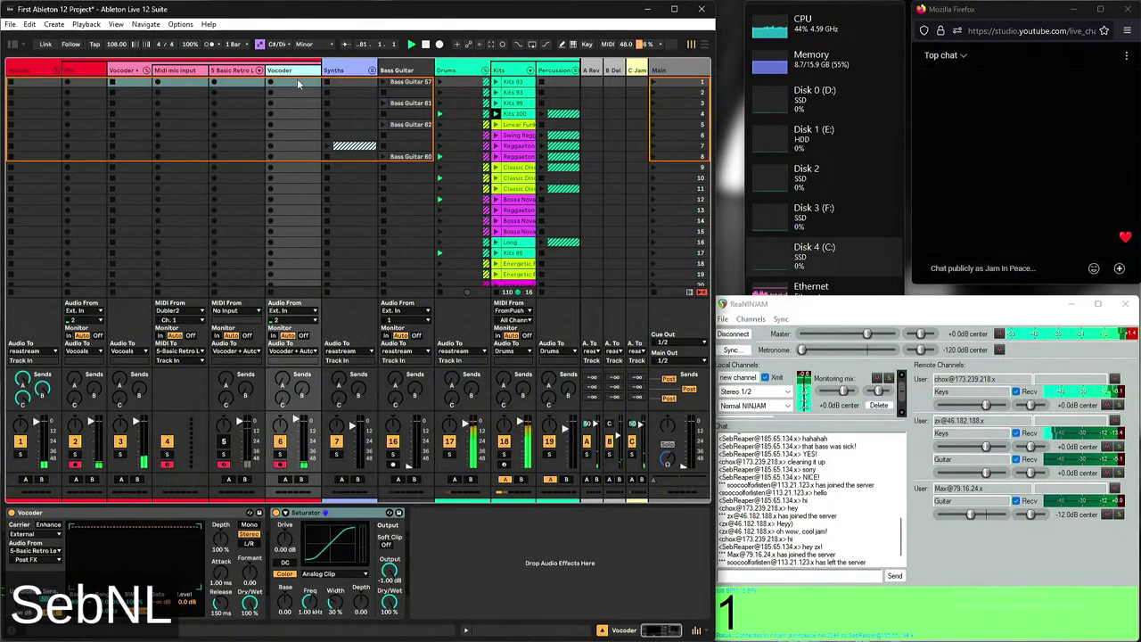
In ReaNINJAM, reset the third remote user's Guitar volume to +0.0 dB and return to Ableton Live
{"action": "left_click", "coordinate": [492, 582]}
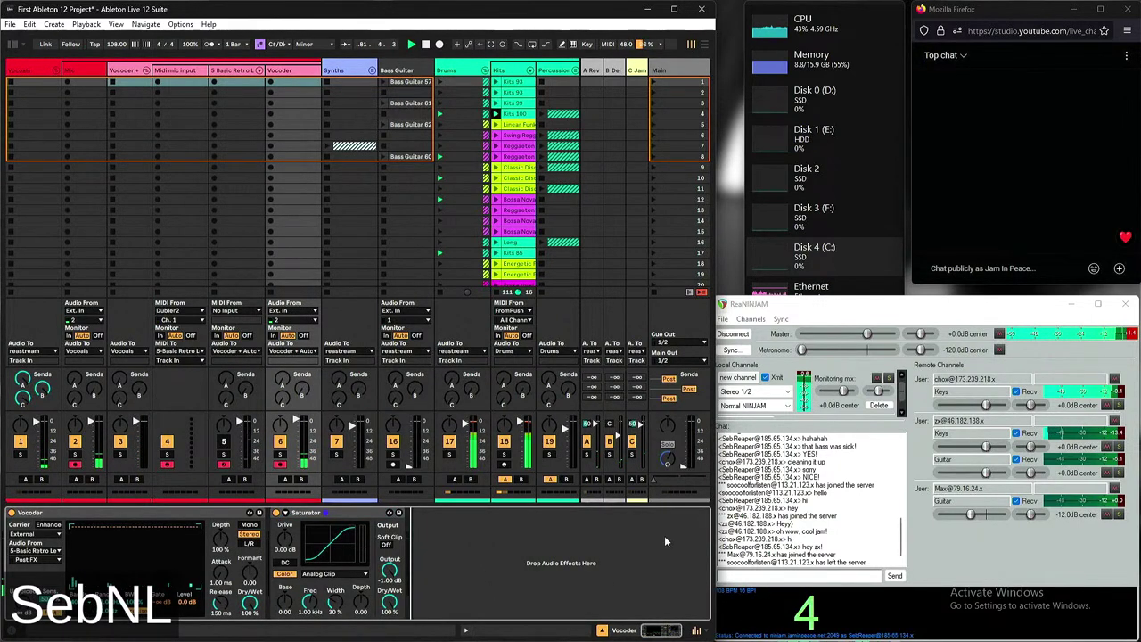
{"action": "left_click", "coordinate": [1123, 406]}
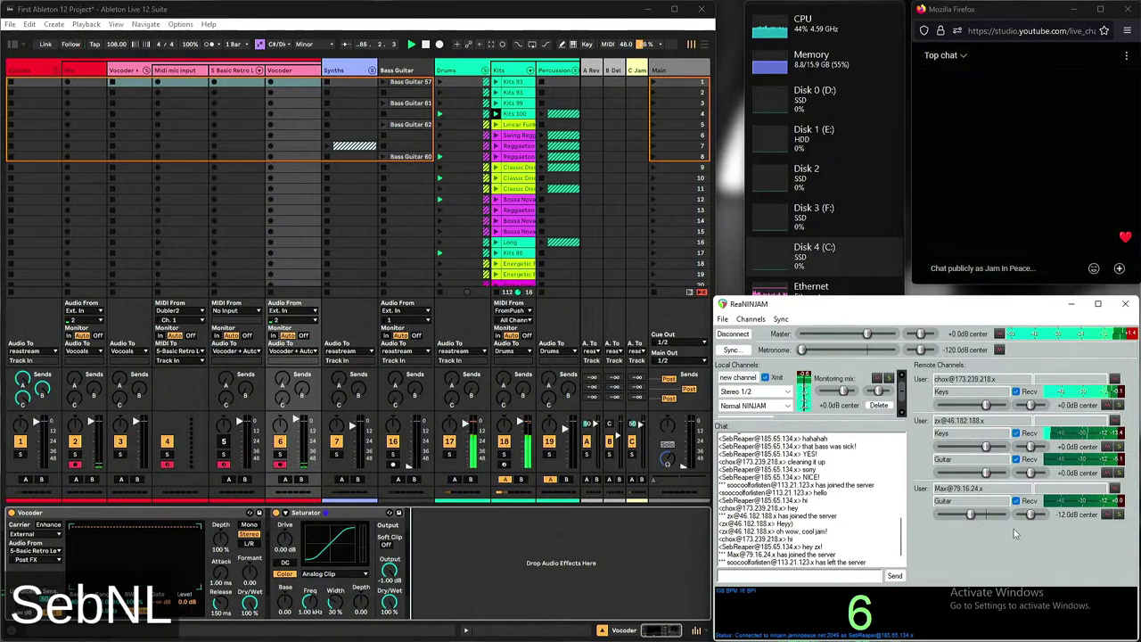
{"action": "double_click", "coordinate": [970, 514]}
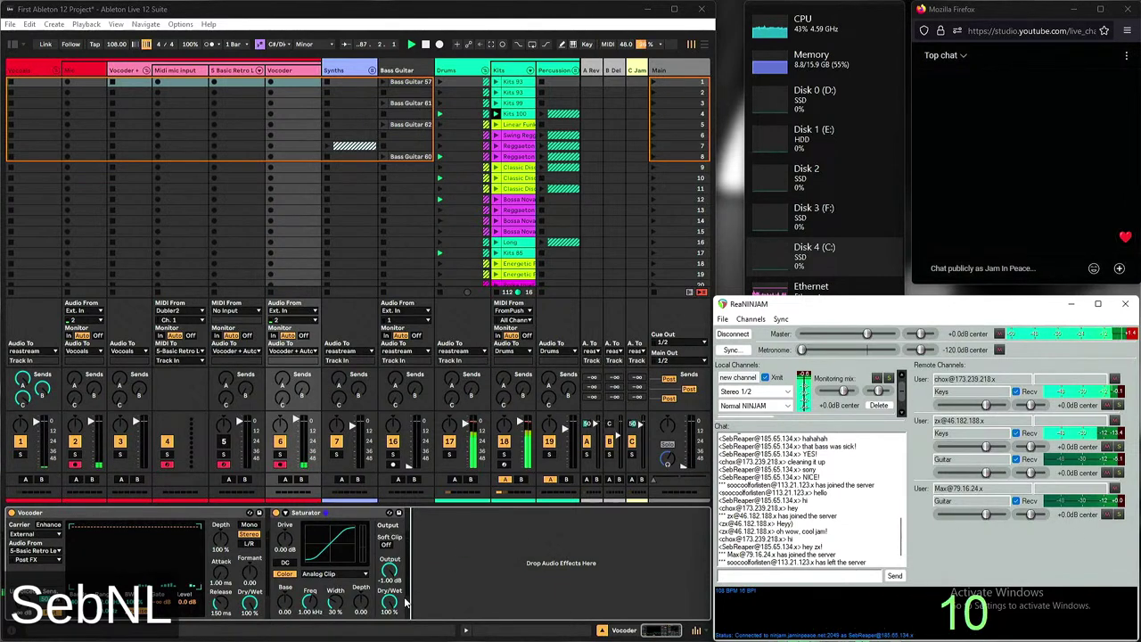
{"action": "left_click", "coordinate": [473, 576]}
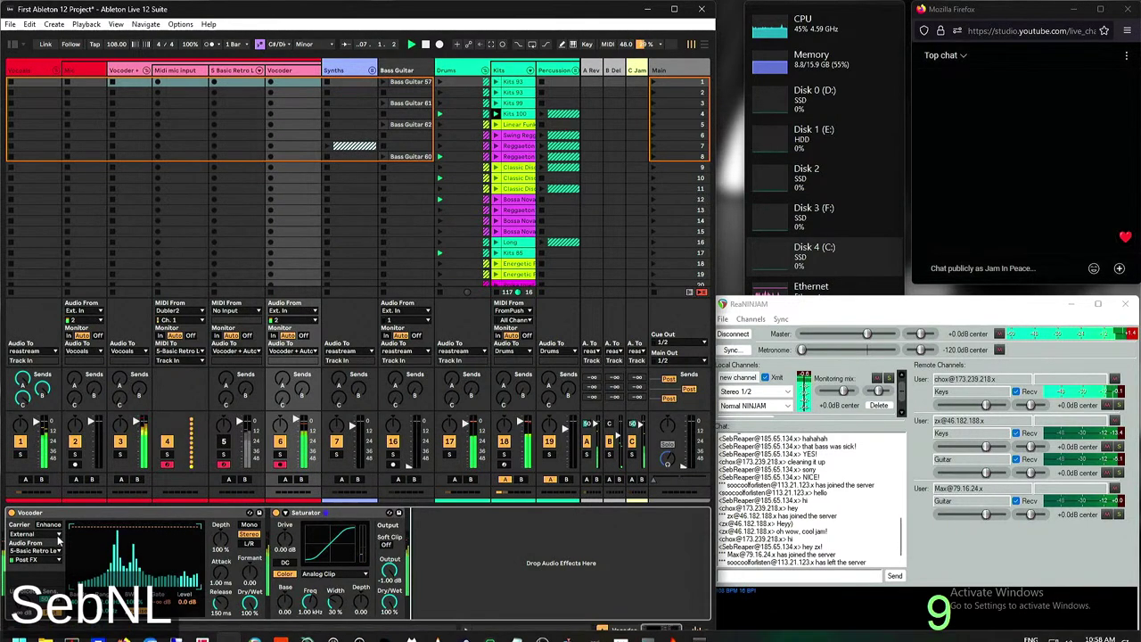
Examine the Vocoder track's devices and the B-Delay return's device, and reset ReaNINJAM's master peak meter
{"action": "left_click", "coordinate": [300, 74]}
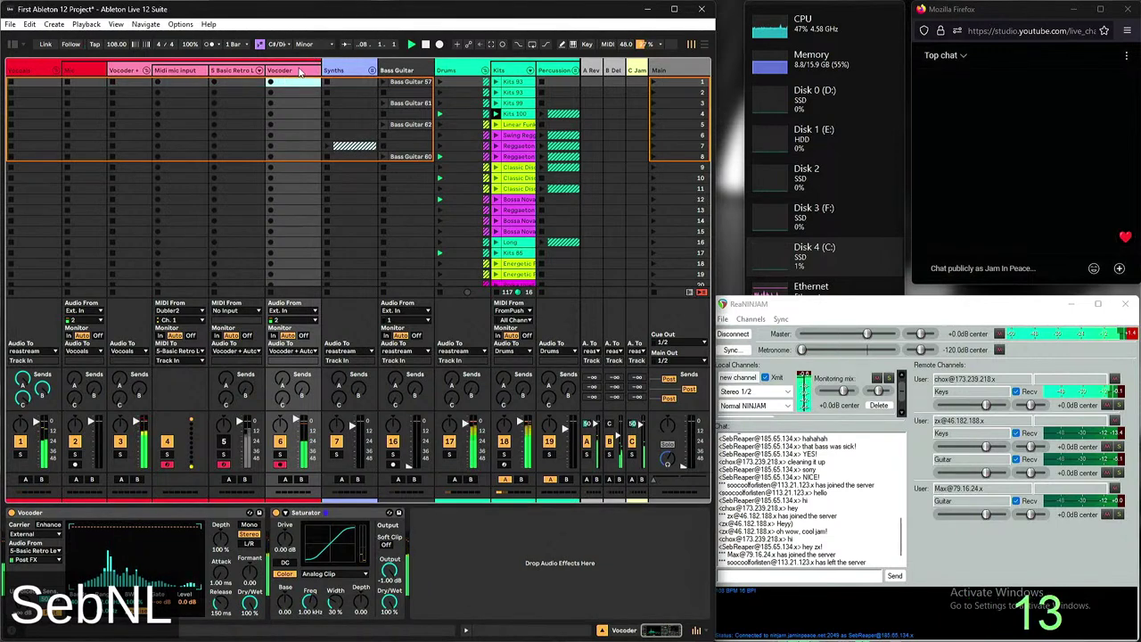
{"action": "left_click", "coordinate": [339, 516]}
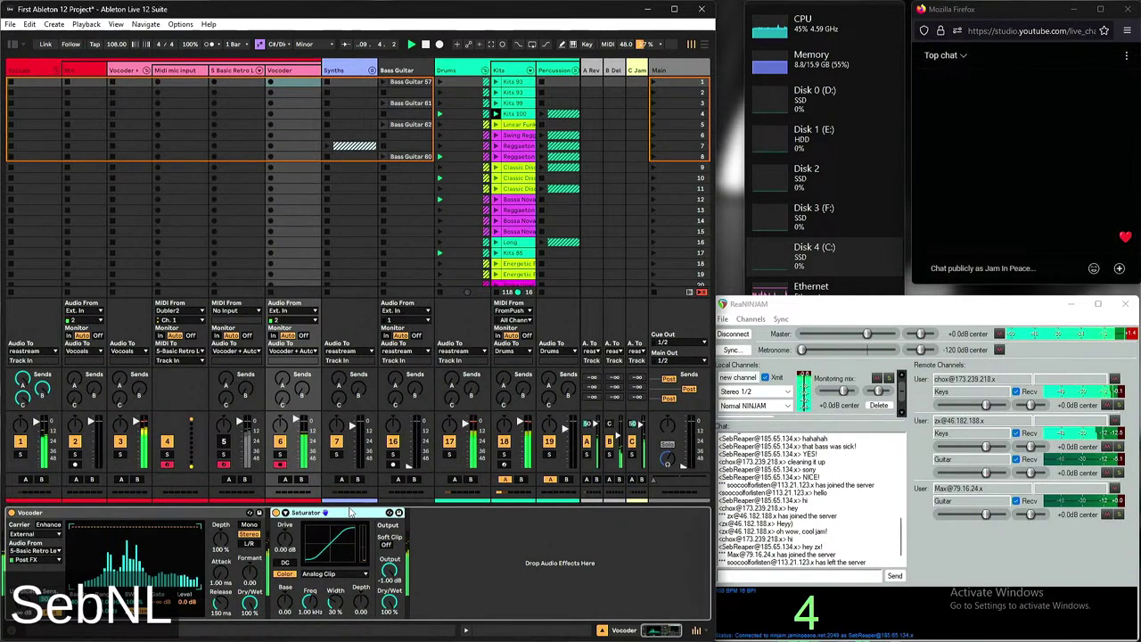
{"action": "left_click", "coordinate": [561, 552]}
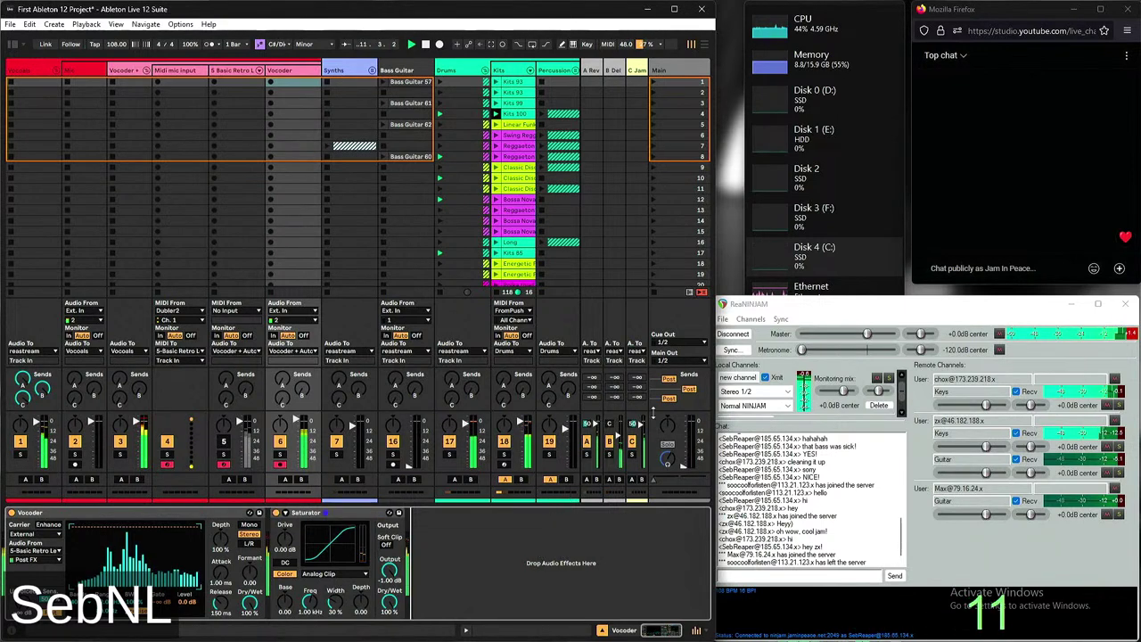
{"action": "left_click", "coordinate": [613, 303]}
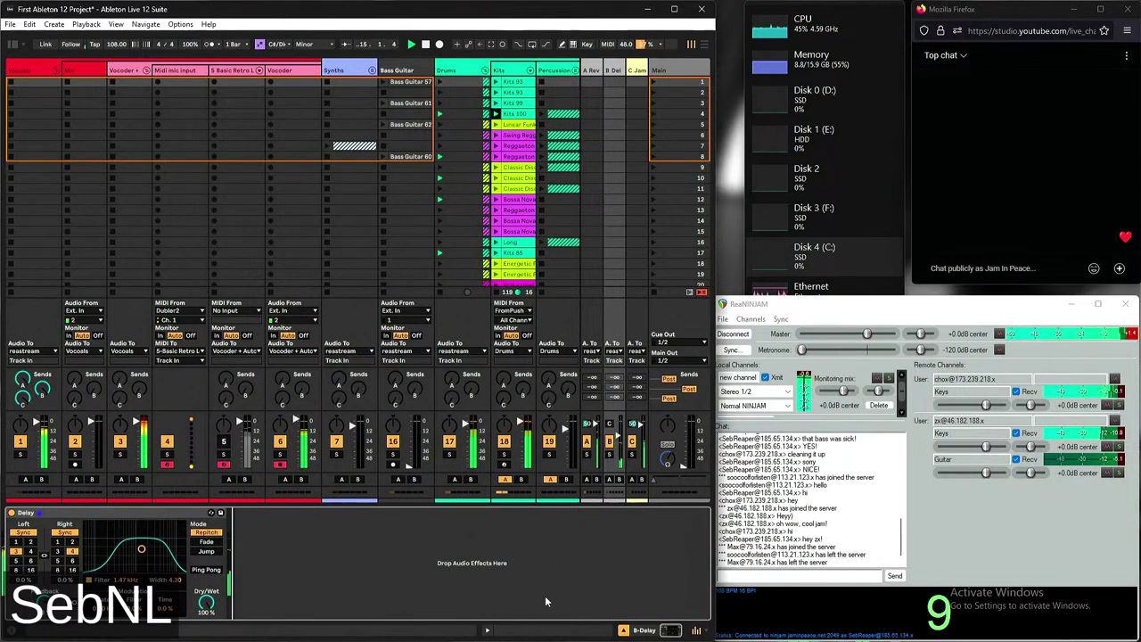
{"action": "left_click", "coordinate": [1131, 335]}
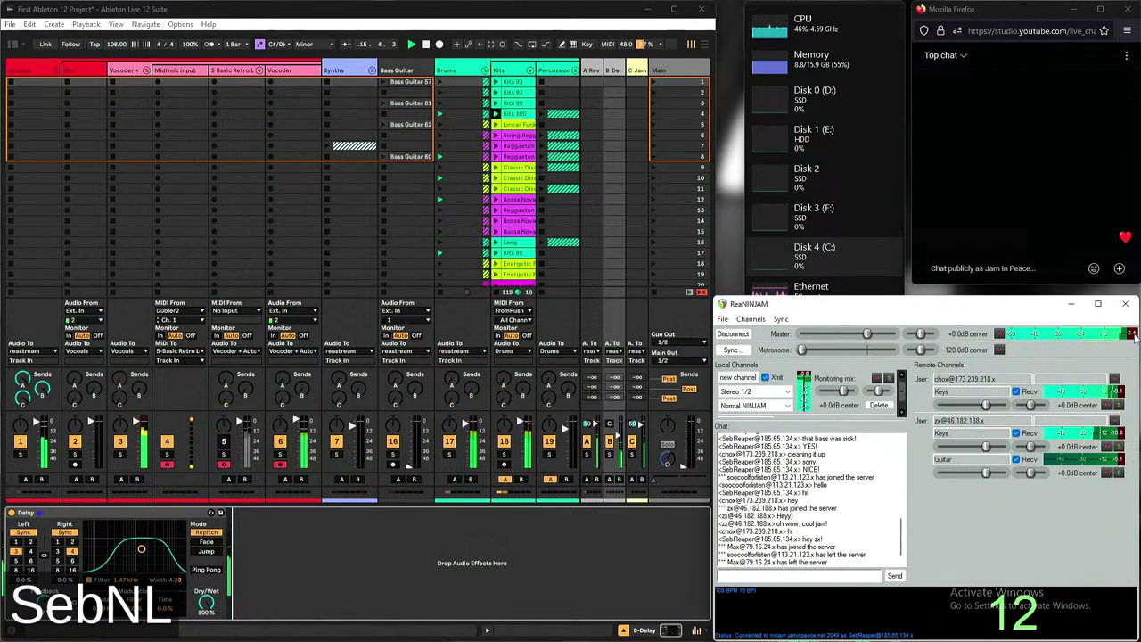
{"action": "left_click", "coordinate": [262, 547]}
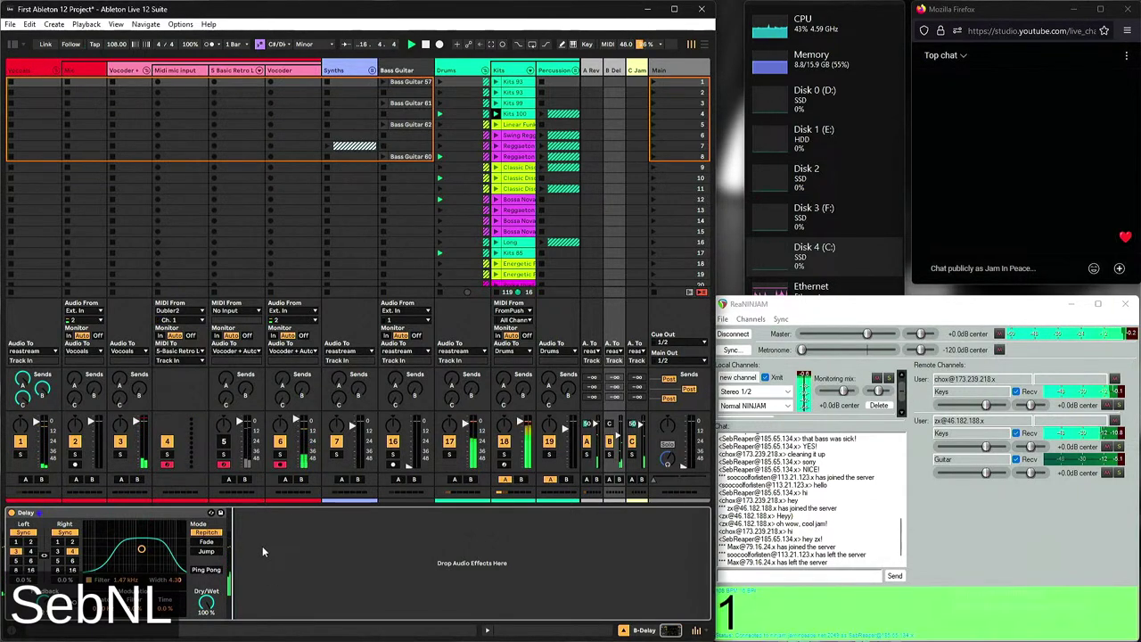
Check the live stream's analytics in YouTube Studio and minimize the browser window
{"action": "mouse_move", "coordinate": [262, 639]}
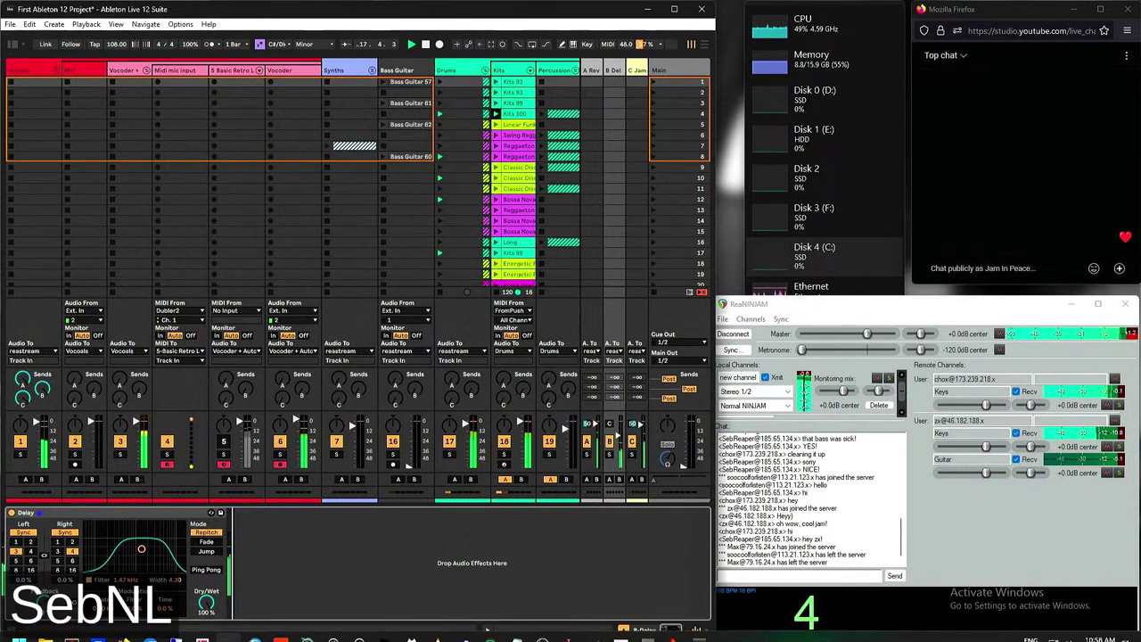
{"action": "mouse_move", "coordinate": [124, 629]}
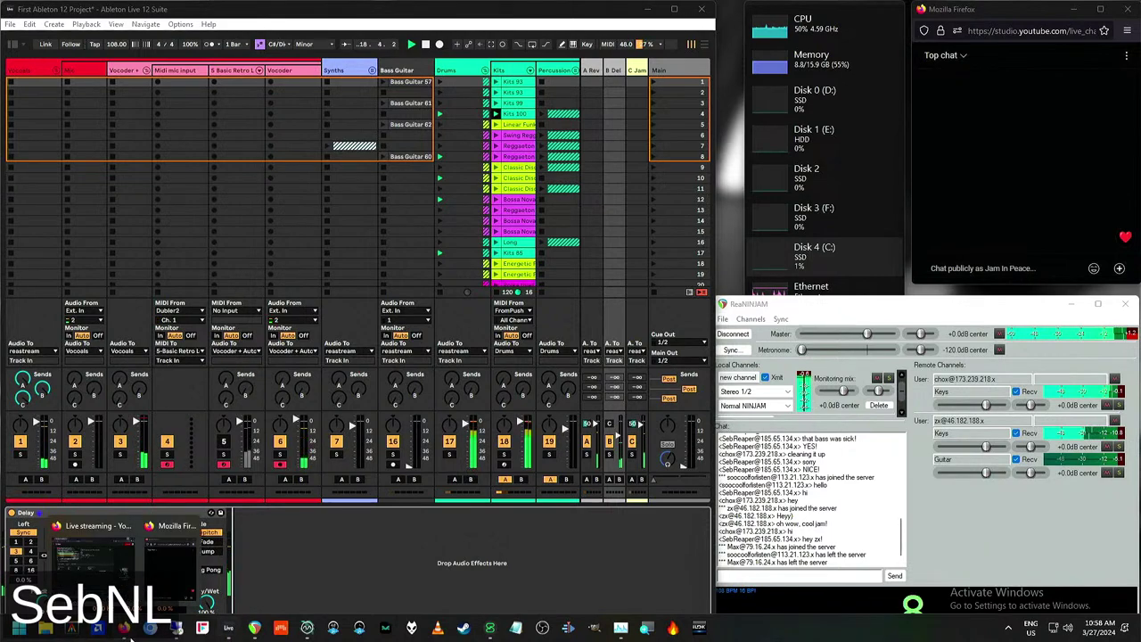
{"action": "left_click", "coordinate": [128, 570]}
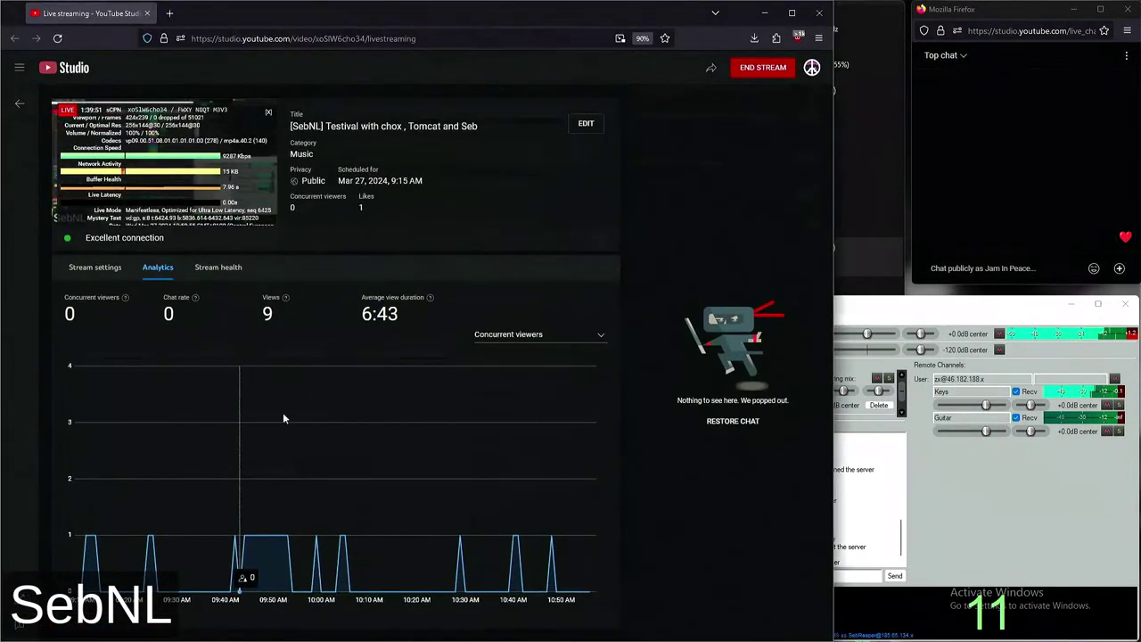
{"action": "left_click", "coordinate": [765, 14]}
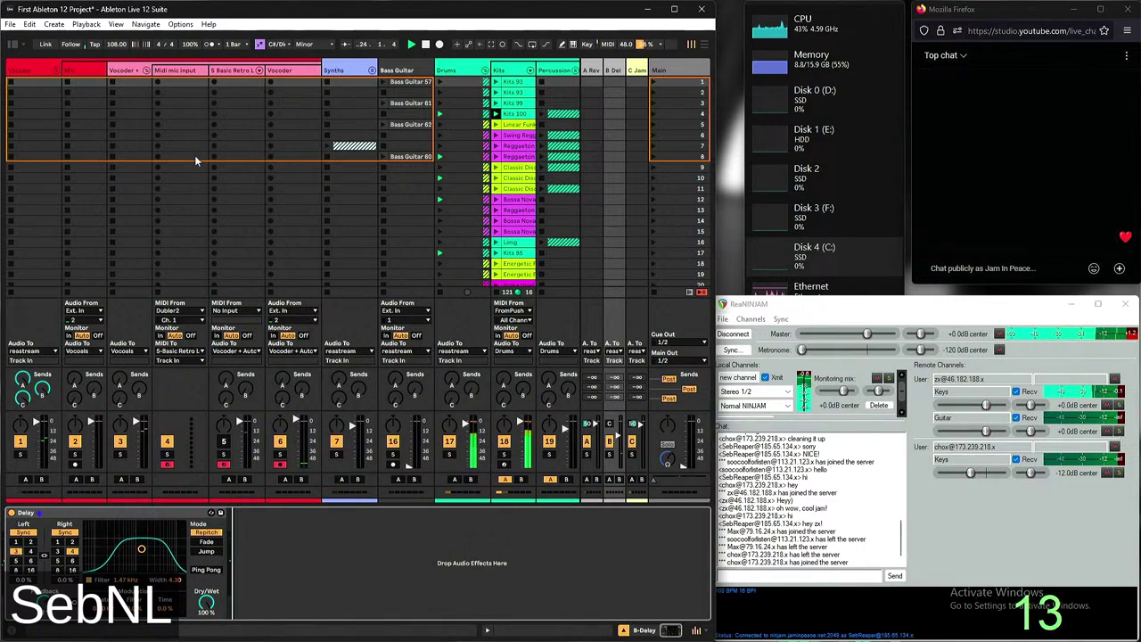
Replace the Saturator on the Vocoder track with a Compressor, searching the browser for "comp"
{"action": "left_click", "coordinate": [294, 375]}
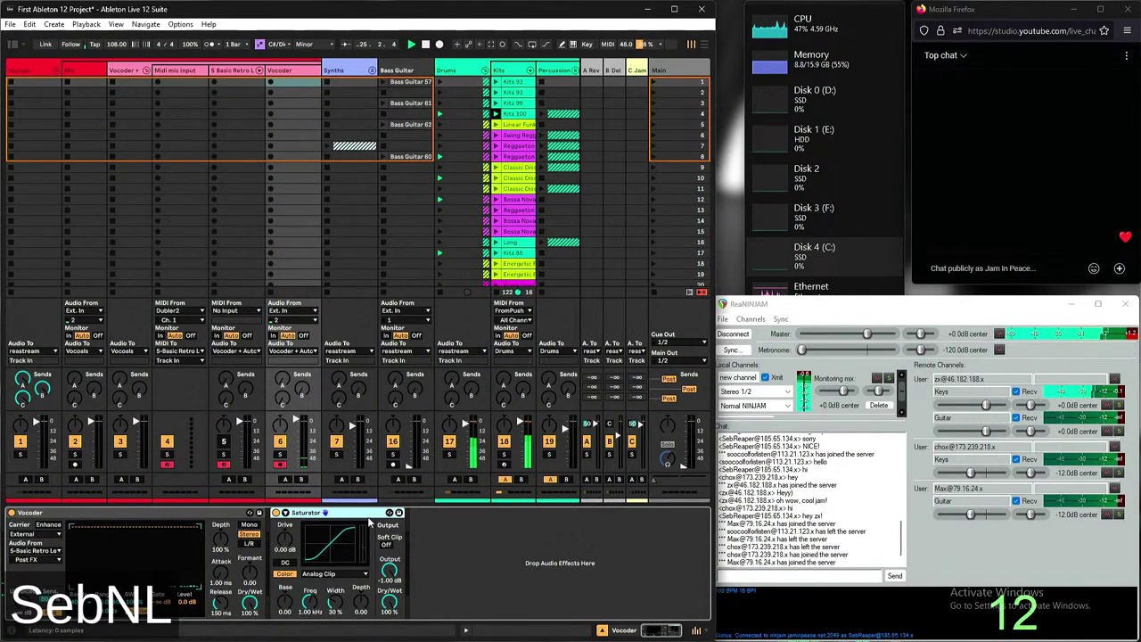
{"action": "key", "text": "Delete"}
{"action": "key", "text": "ctrl+f"}
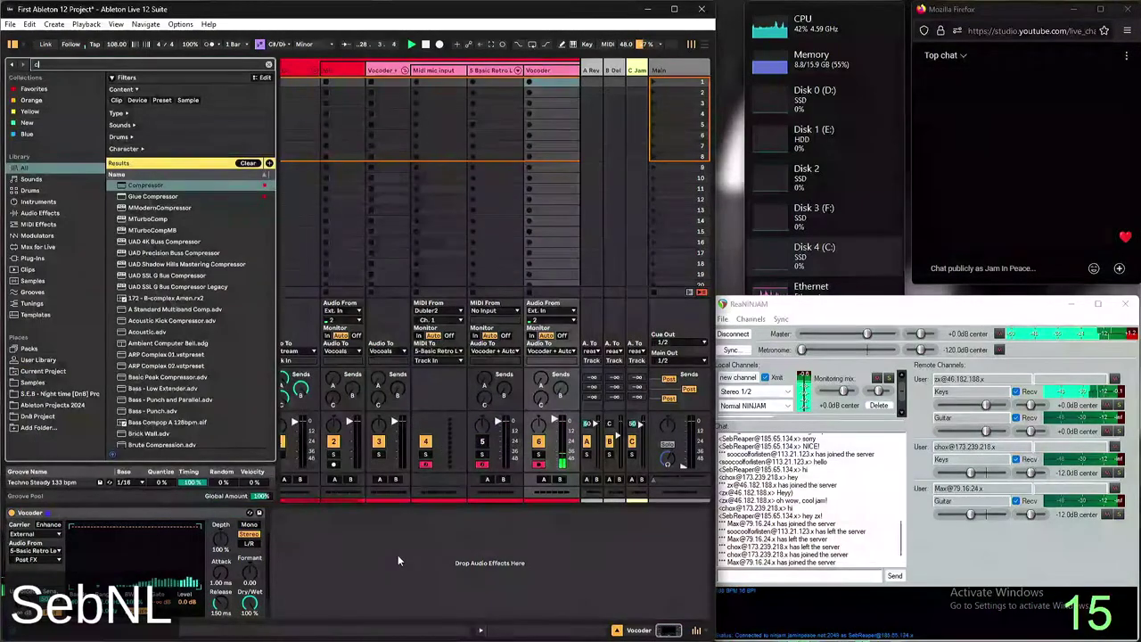
{"action": "type", "text": "comp"}
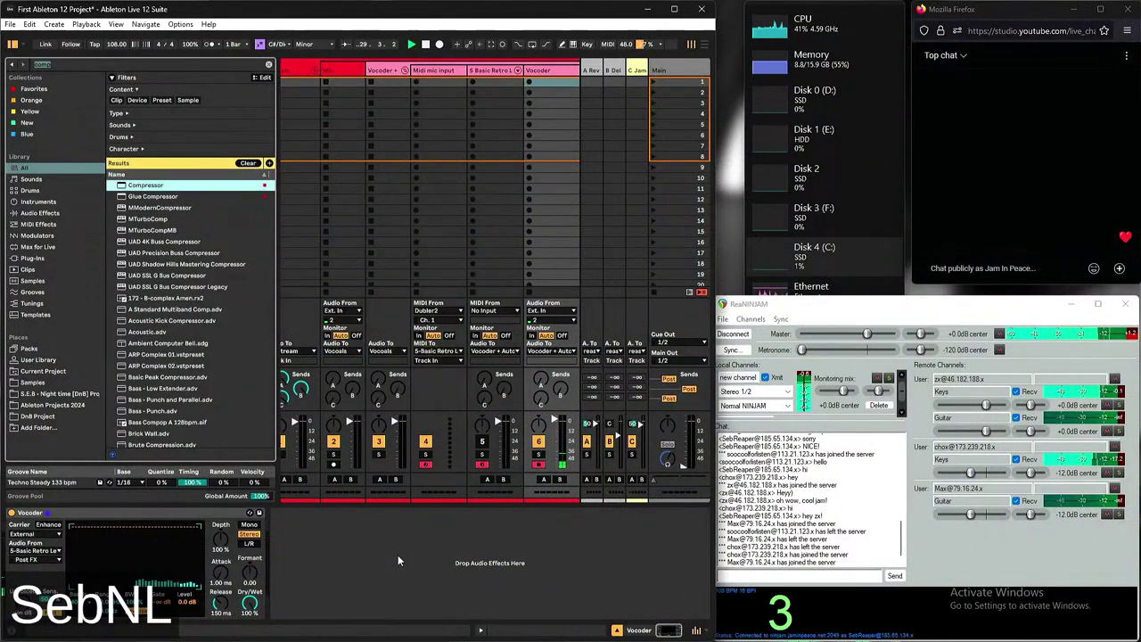
{"action": "key", "text": "Down"}
{"action": "key", "text": "Up"}
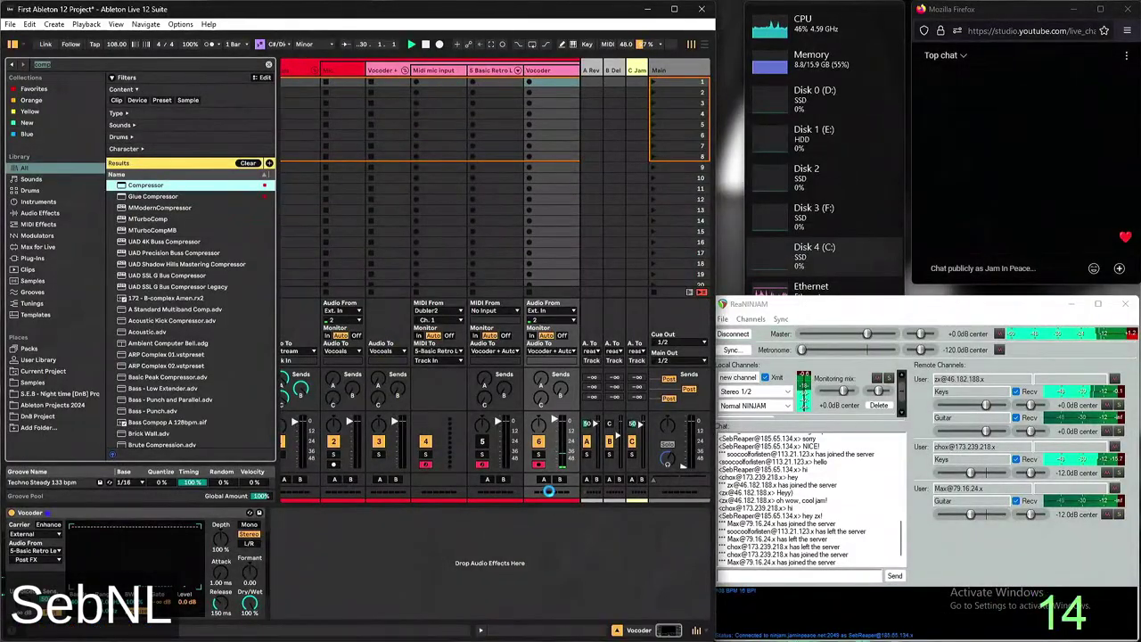
{"action": "key", "text": "Return"}
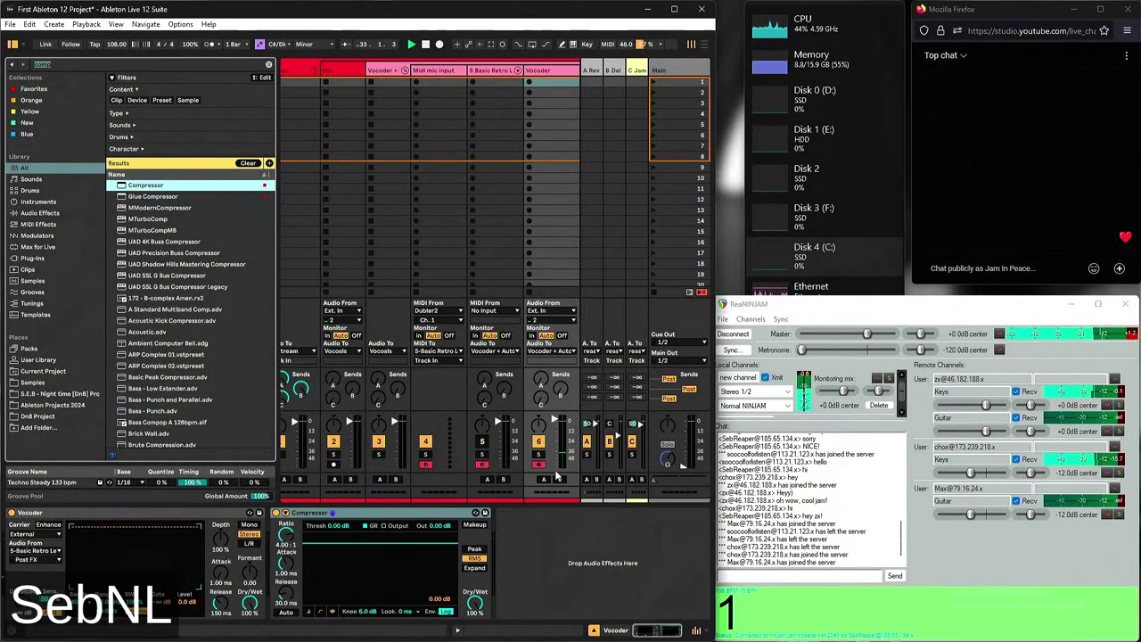
In ReaNINJAM, raise the second remote user's Keys and the third user's Guitar to +0.0 dB, and return to Ableton Live
{"action": "left_click_drag", "start_coordinate": [976, 477], "coordinate": [985, 474]}
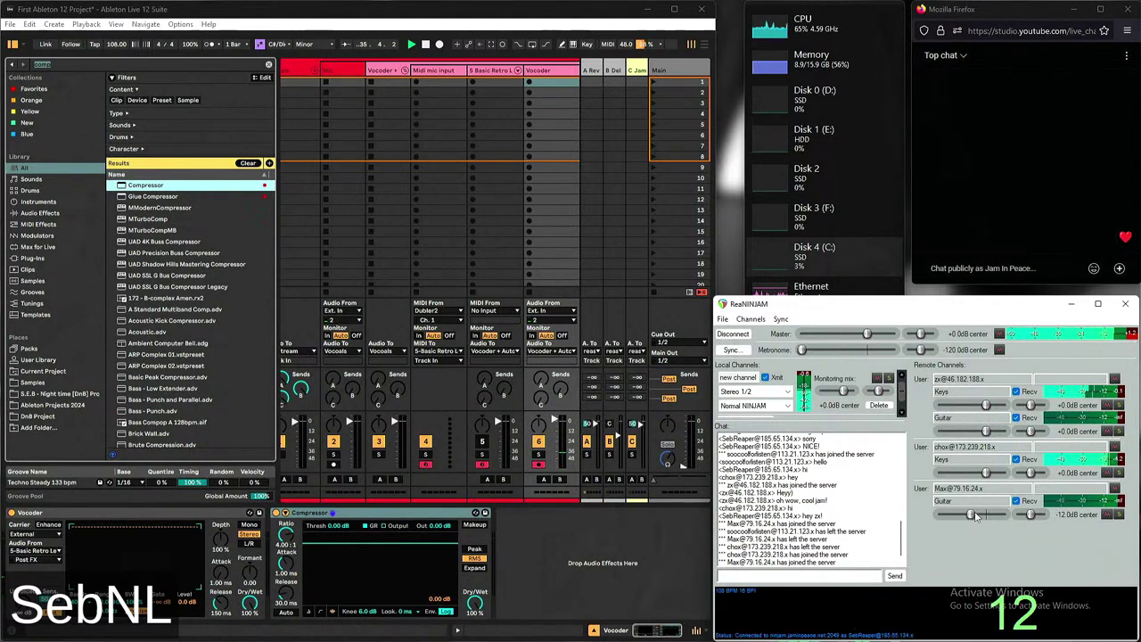
{"action": "left_click_drag", "start_coordinate": [977, 515], "coordinate": [985, 515]}
{"action": "left_click", "coordinate": [653, 587]}
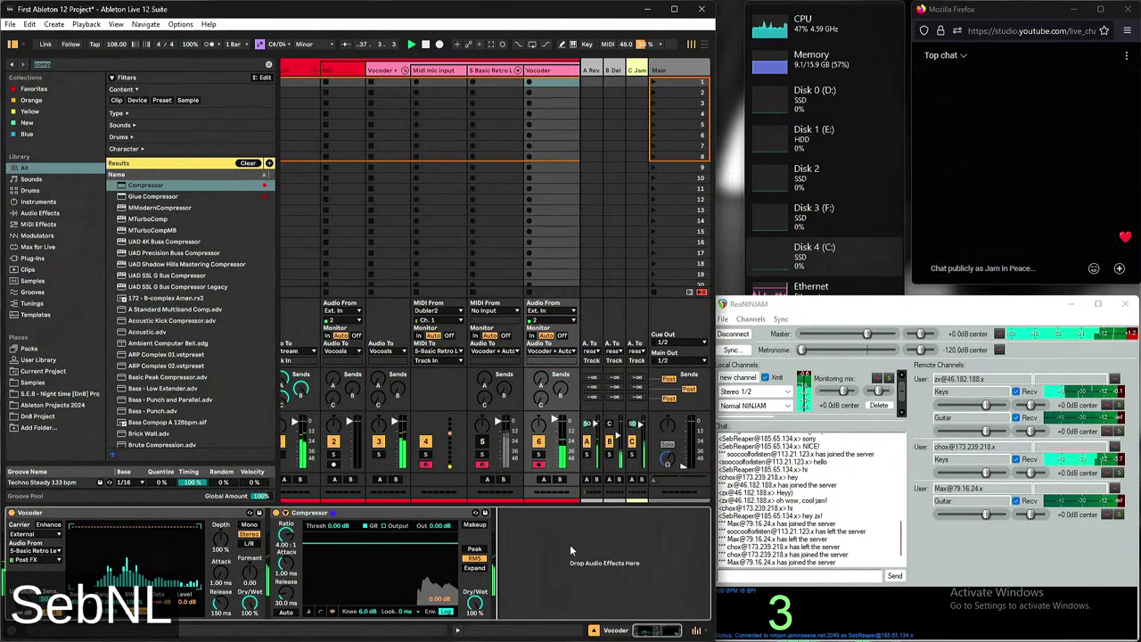
Restart playback and lower the threshold of the Vocoder track's Compressor to -28.0 dB
{"action": "left_click", "coordinate": [425, 44]}
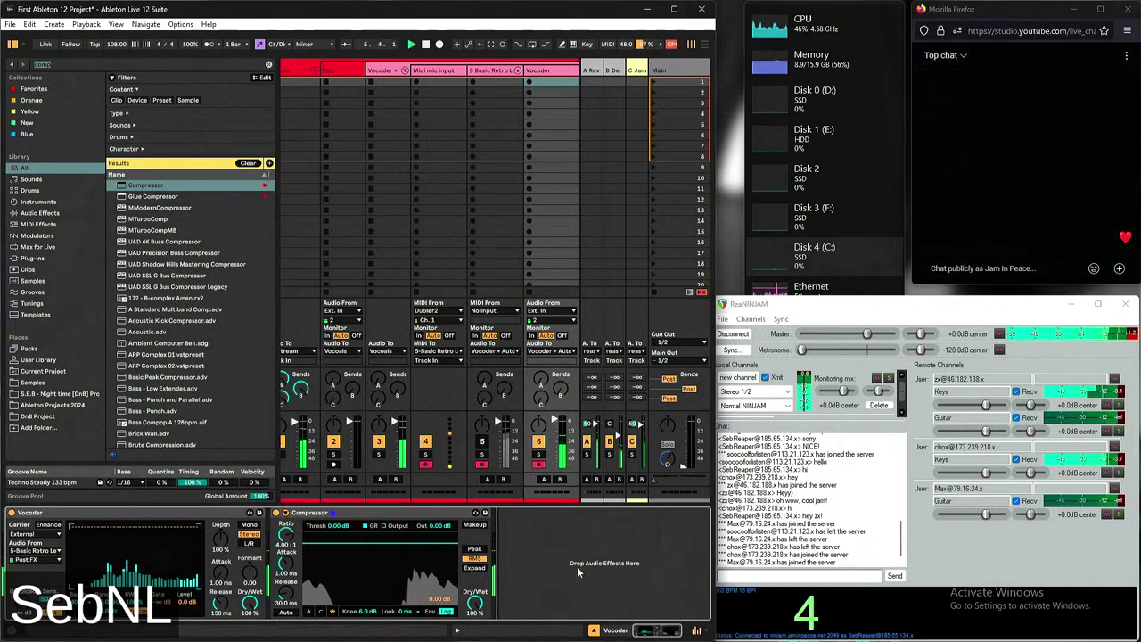
{"action": "left_click_drag", "start_coordinate": [337, 535], "coordinate": [337, 570]}
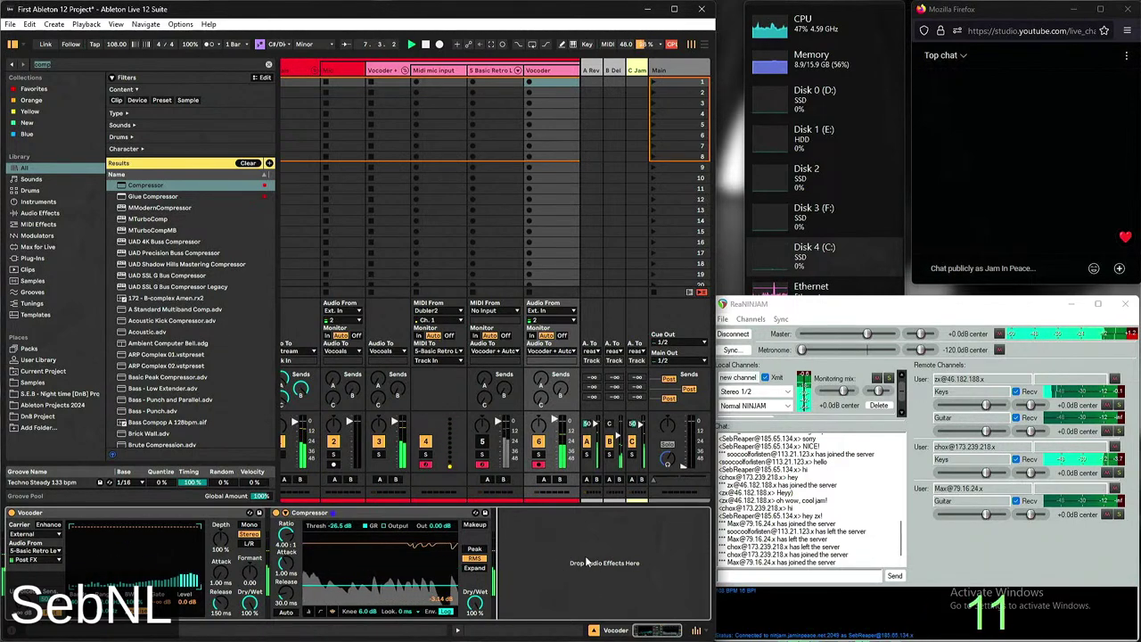
{"action": "left_click_drag", "start_coordinate": [321, 546], "coordinate": [318, 584]}
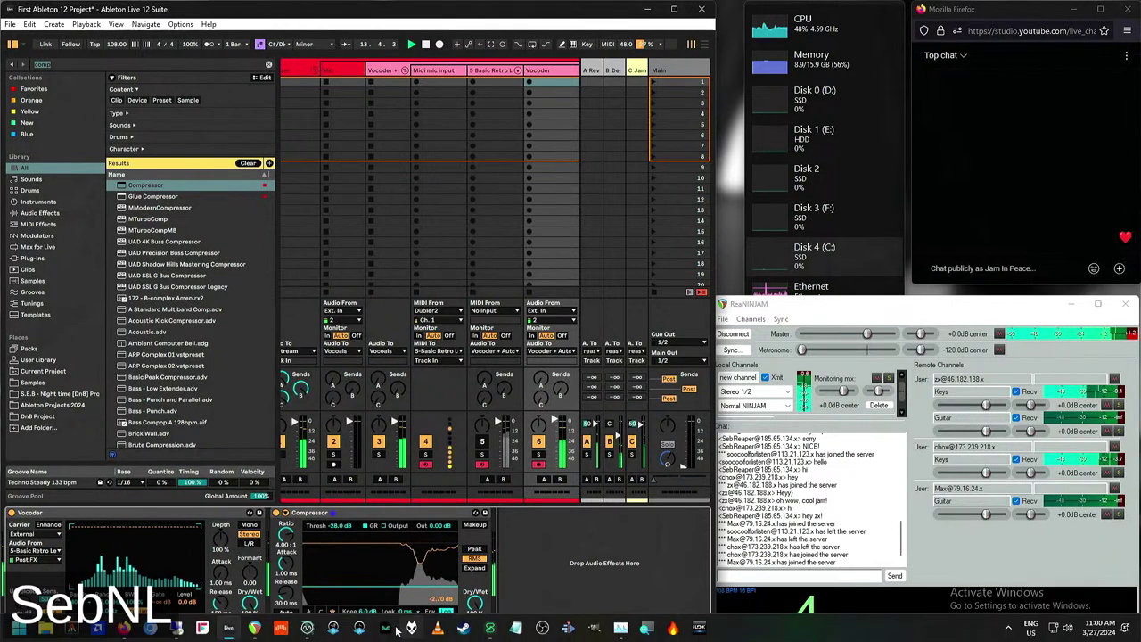
Switch to Dubler 2 and lower the octave of its MIDI output to -2
{"action": "left_click", "coordinate": [306, 627]}
{"action": "left_click", "coordinate": [902, 409]}
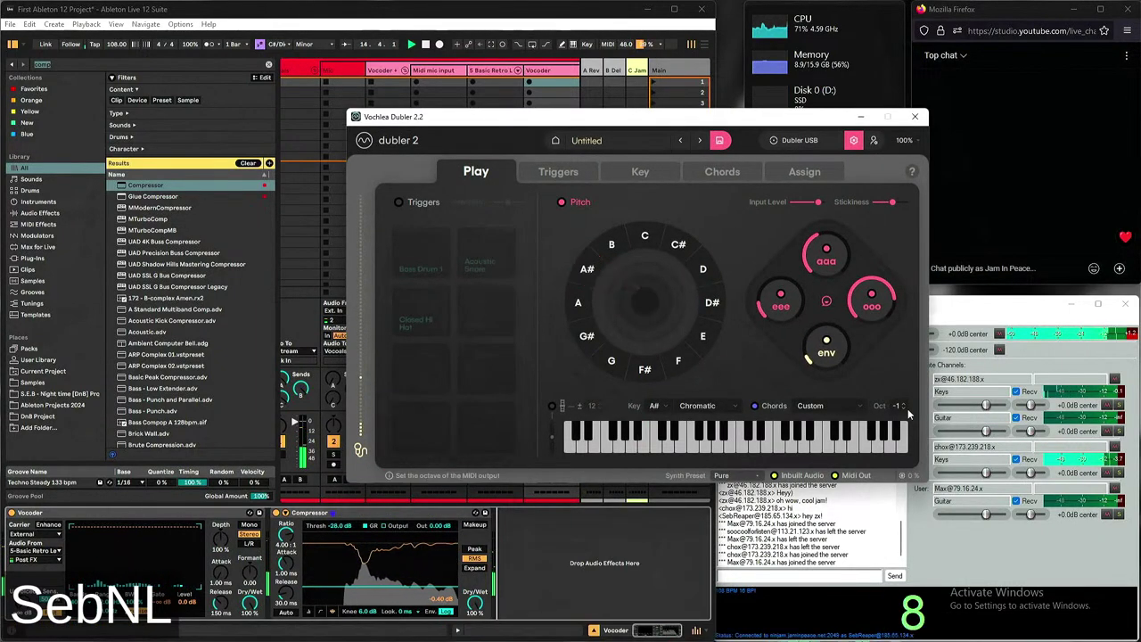
{"action": "left_click", "coordinate": [902, 412]}
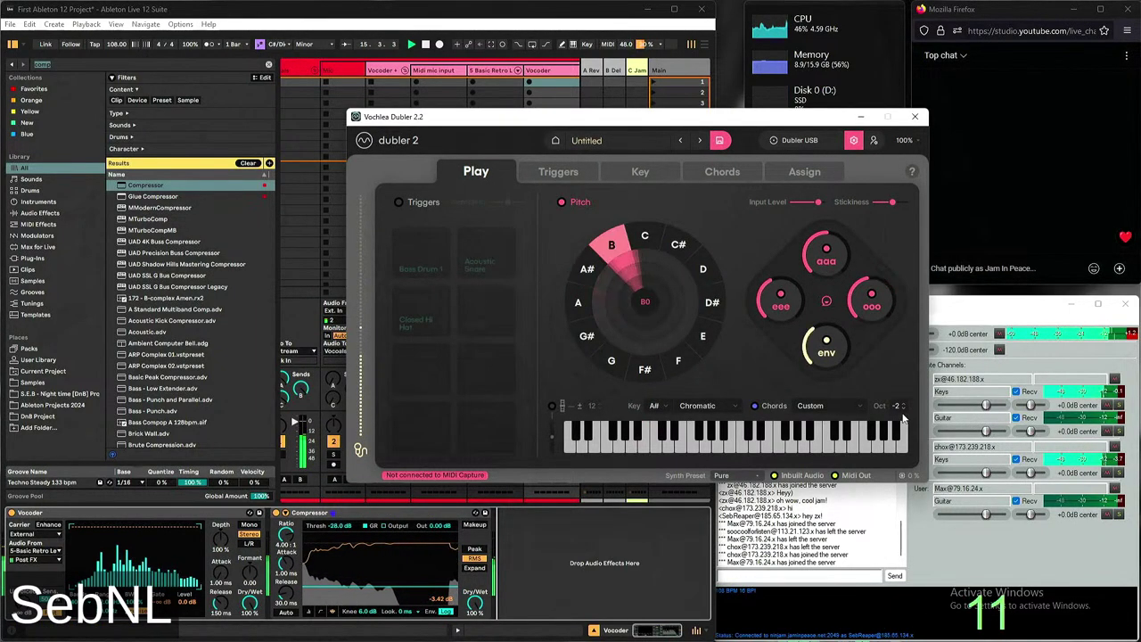
{"action": "left_click", "coordinate": [860, 117]}
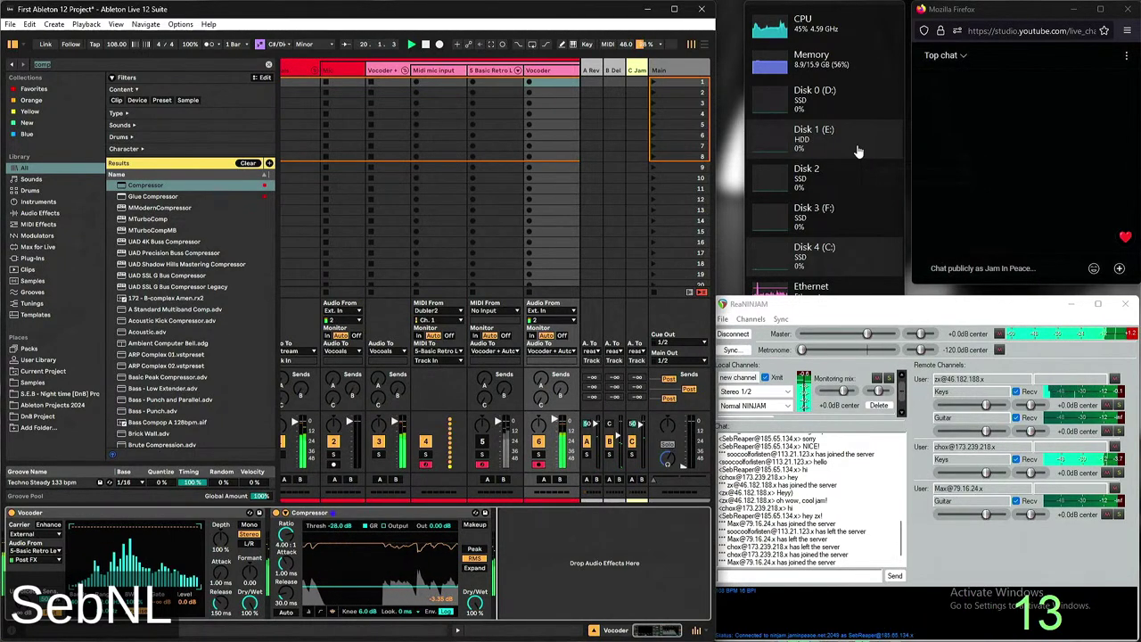
{"action": "key", "text": "alt+Tab"}
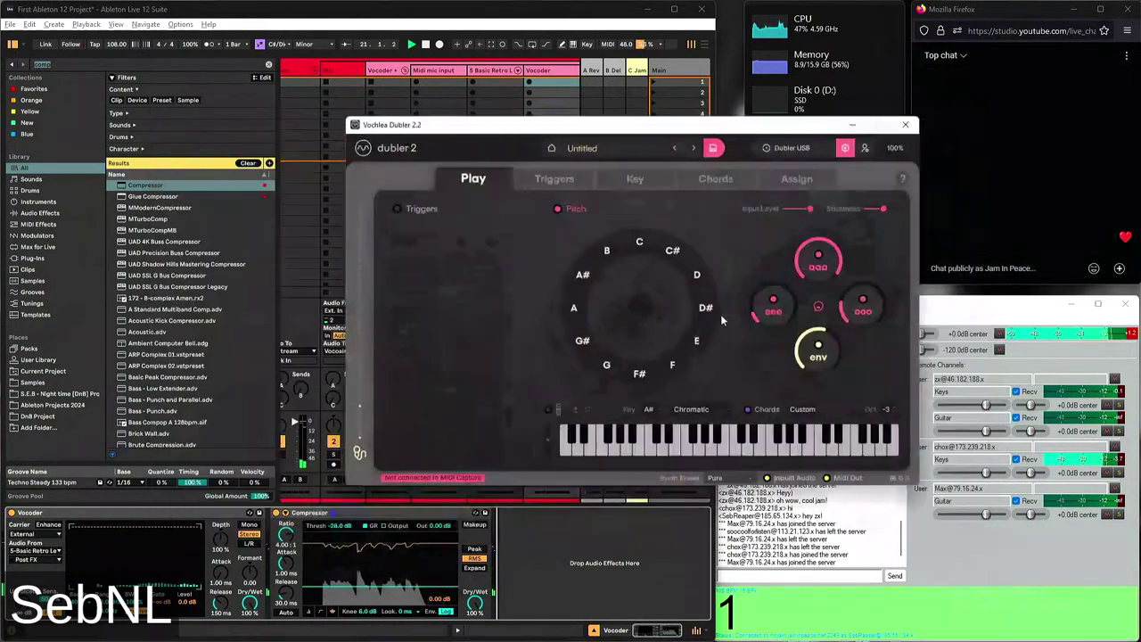
{"action": "left_click", "coordinate": [903, 404]}
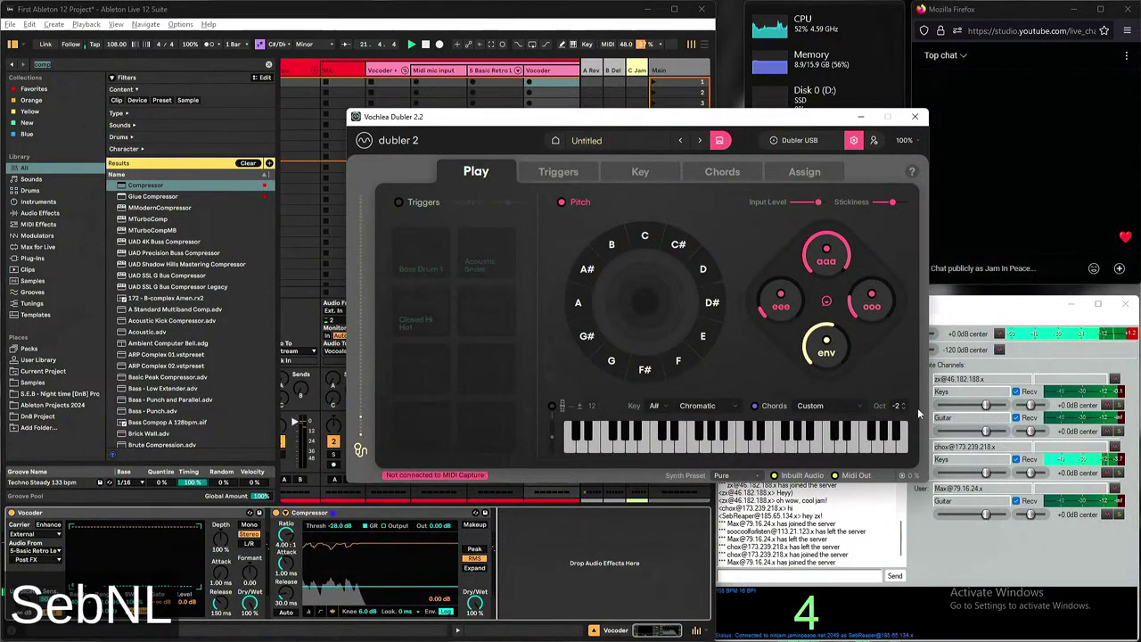
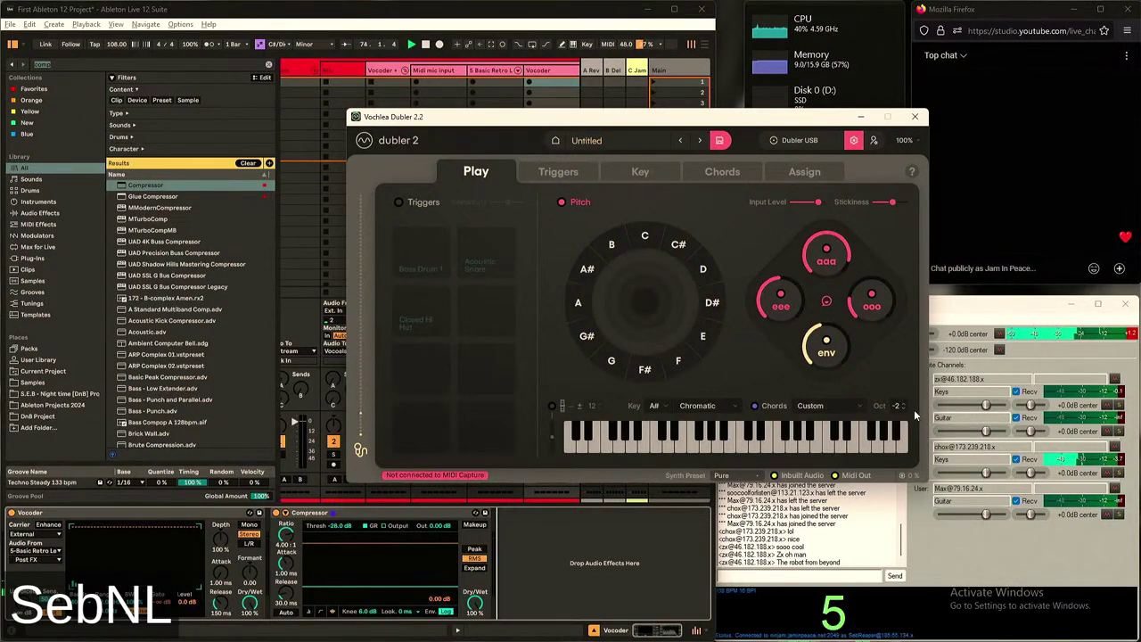
Return to Ableton Live, hide the browser and remove the Kits 100 clip from the Kits track
{"action": "mouse_move", "coordinate": [838, 639]}
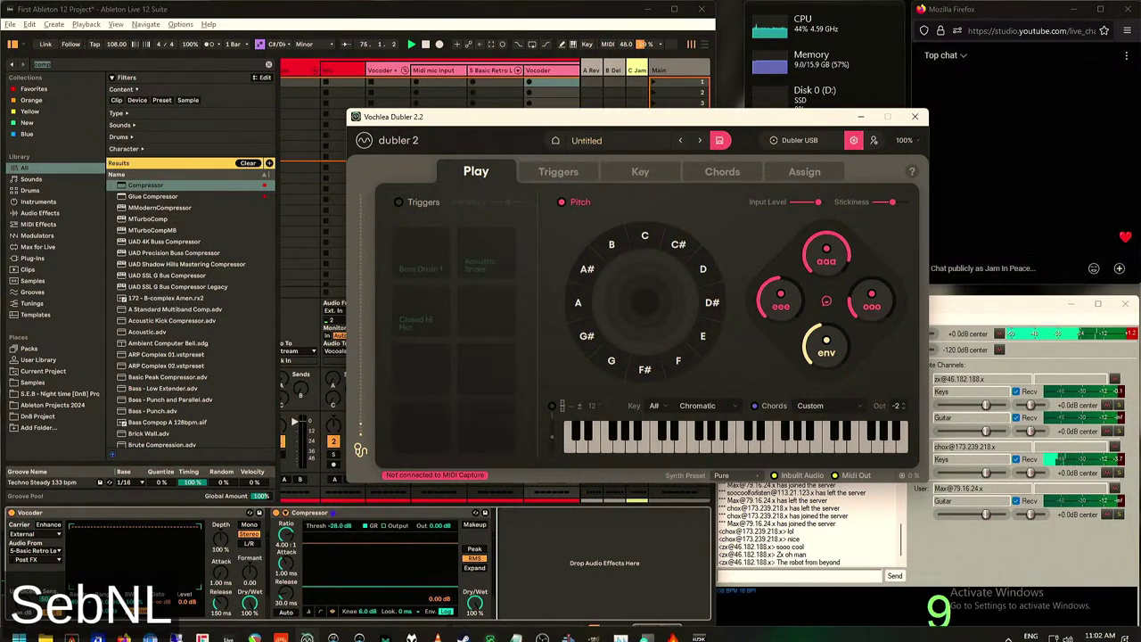
{"action": "left_click", "coordinate": [830, 576]}
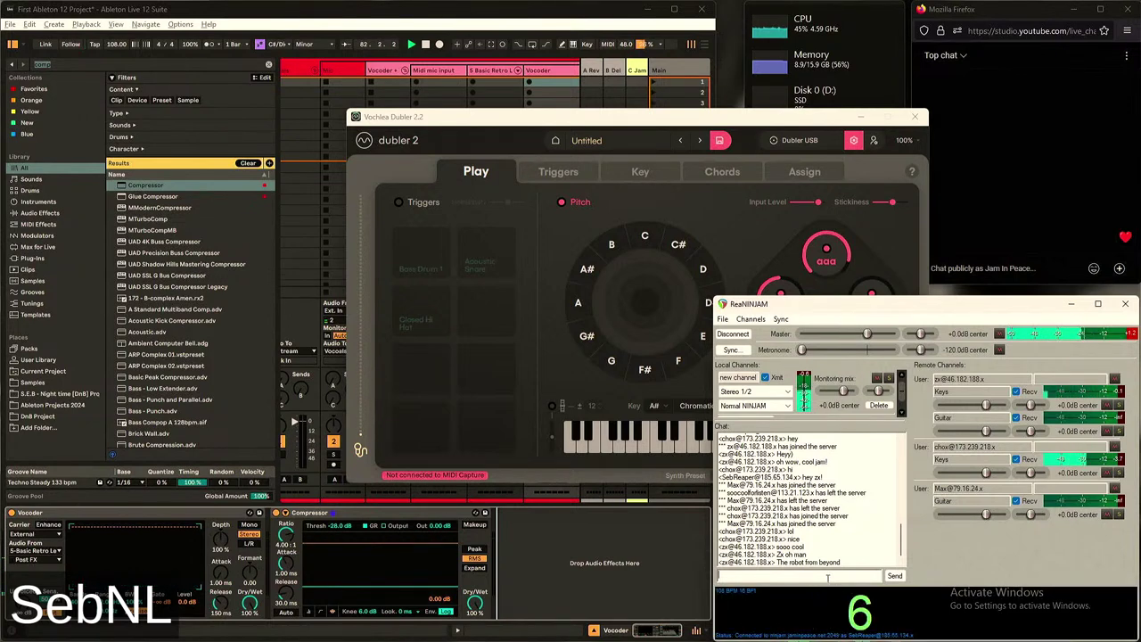
{"action": "left_click", "coordinate": [12, 45]}
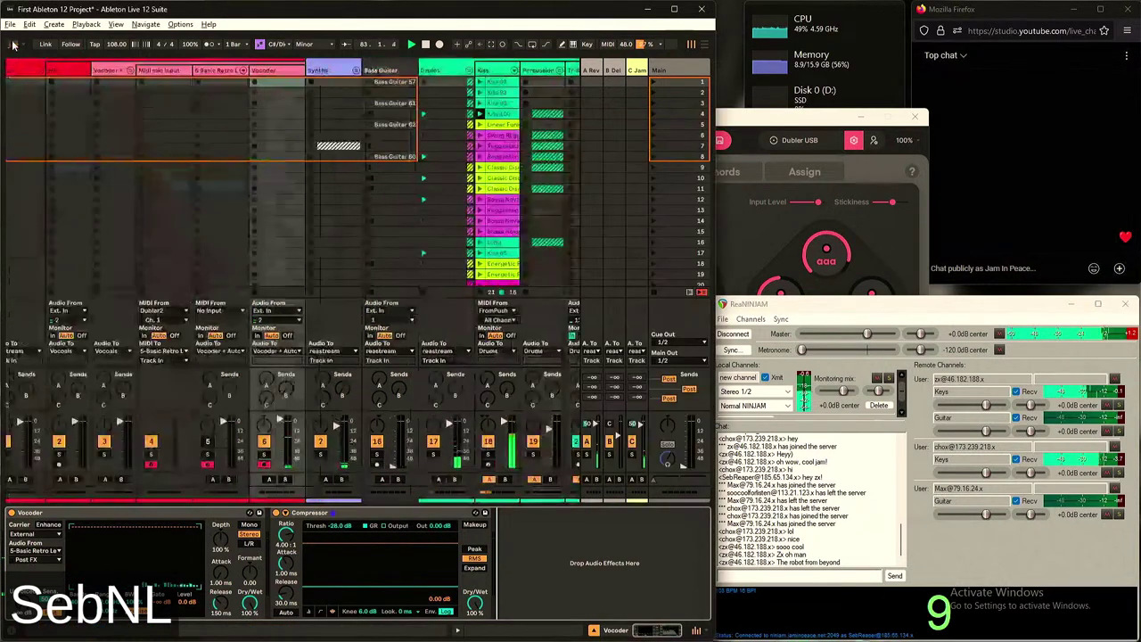
{"action": "left_click", "coordinate": [514, 118]}
{"action": "scroll", "coordinate": [446, 312], "scroll_direction": "right", "scroll_amount": 8}
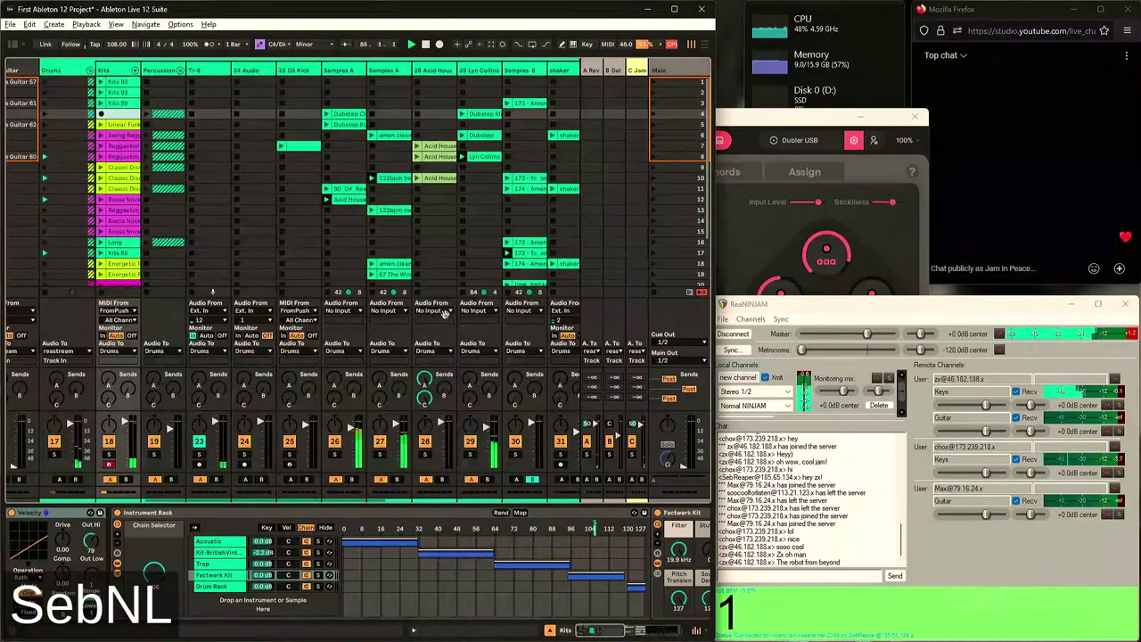
{"action": "scroll", "coordinate": [446, 312], "scroll_direction": "right", "scroll_amount": 12}
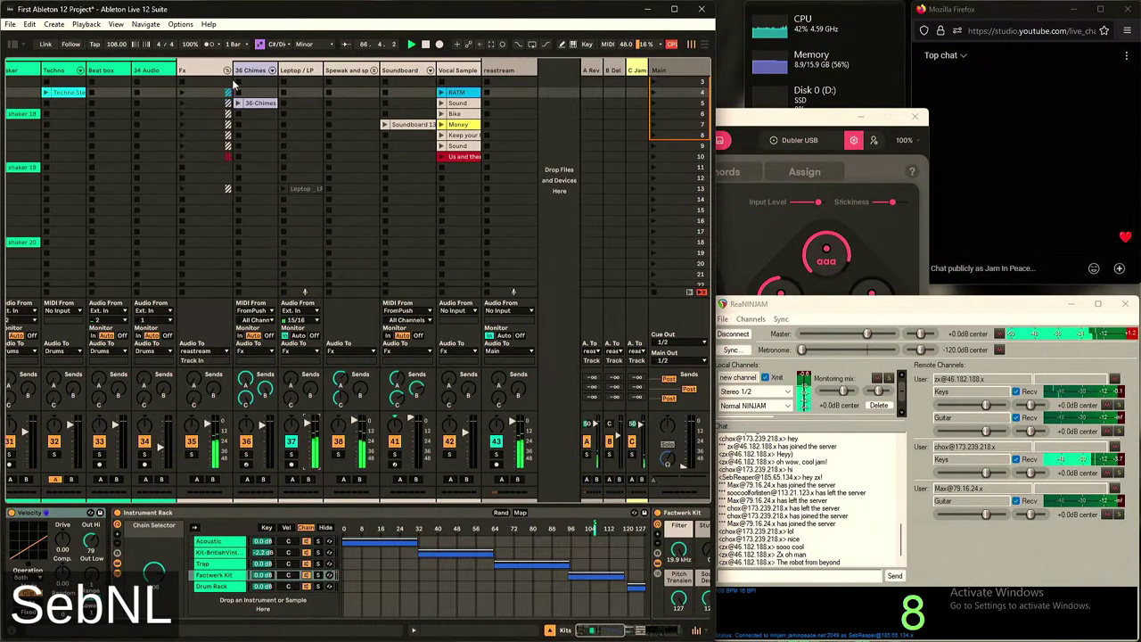
Undo the recorded clip in scene 7 of the Mic track
{"action": "left_click", "coordinate": [301, 78]}
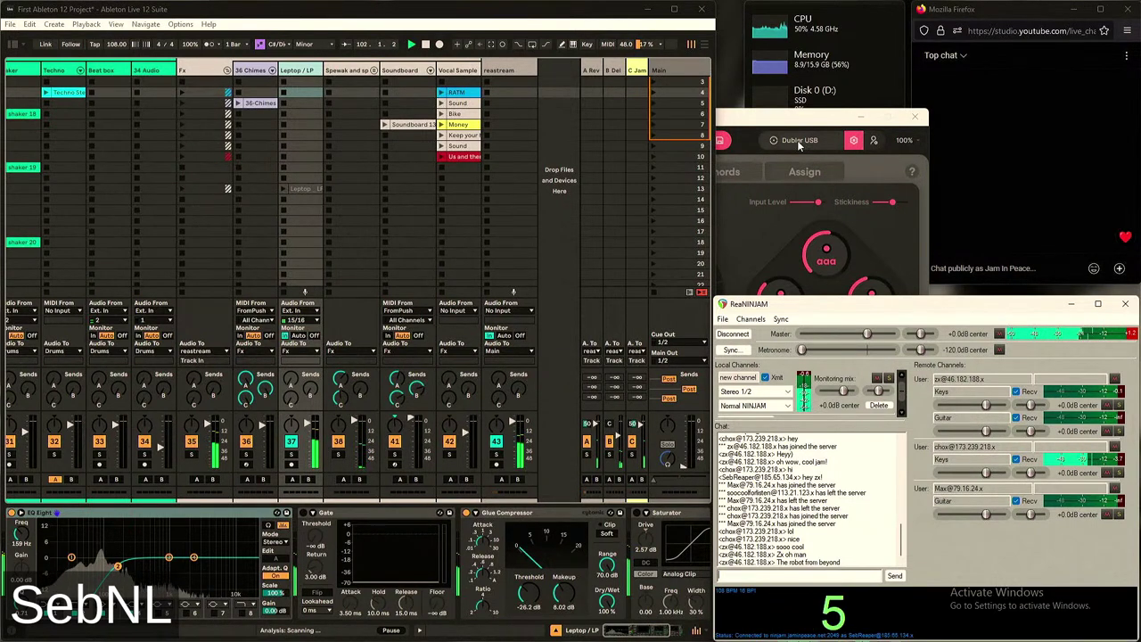
{"action": "scroll", "coordinate": [364, 172], "scroll_direction": "left", "scroll_amount": 15}
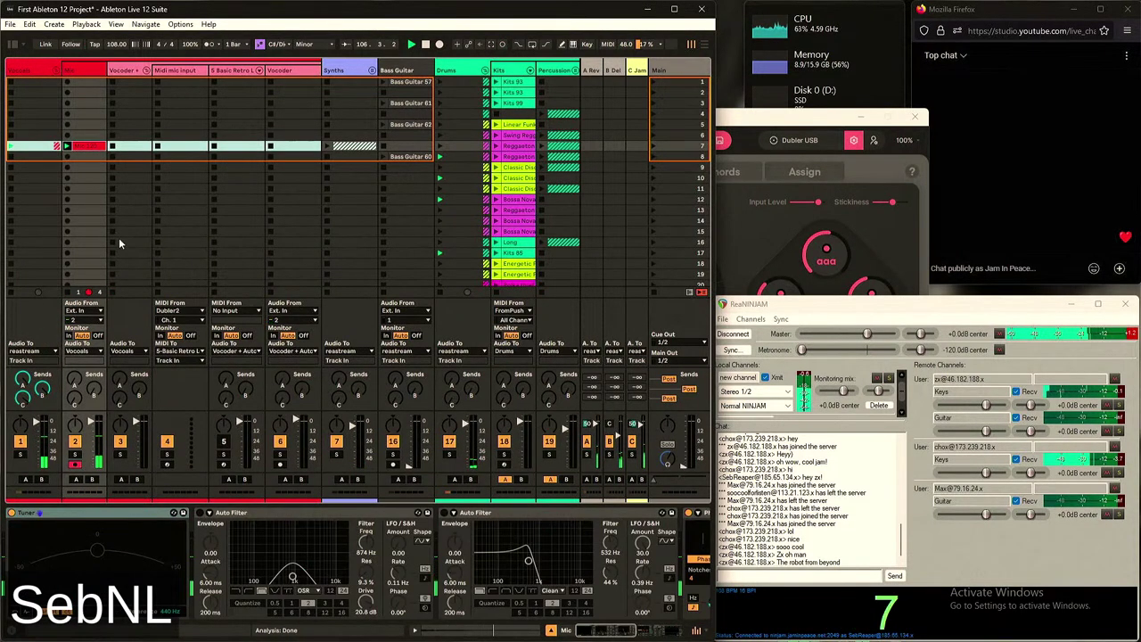
{"action": "key", "text": "ctrl+z"}
{"action": "left_click", "coordinate": [91, 135]}
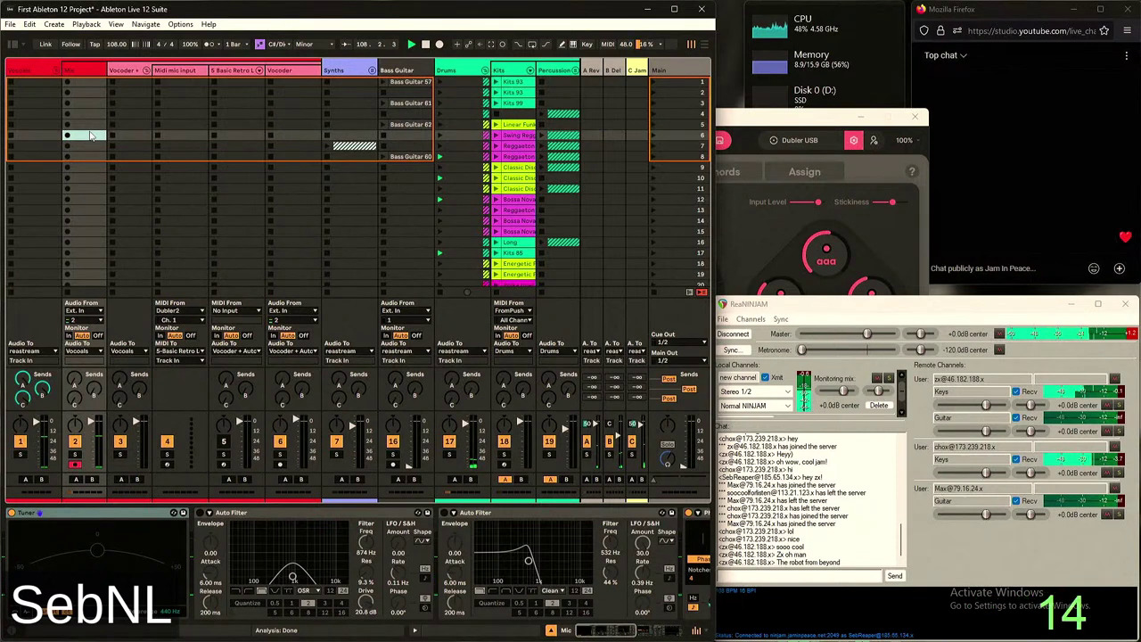
{"action": "key", "text": "Return"}
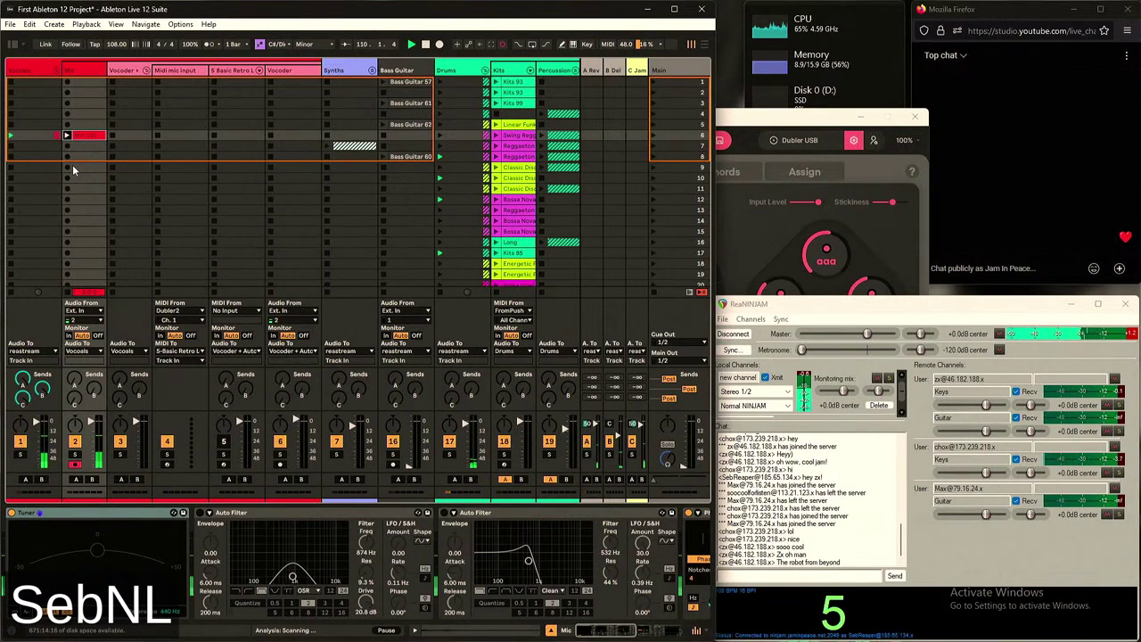
{"action": "left_click", "coordinate": [98, 140]}
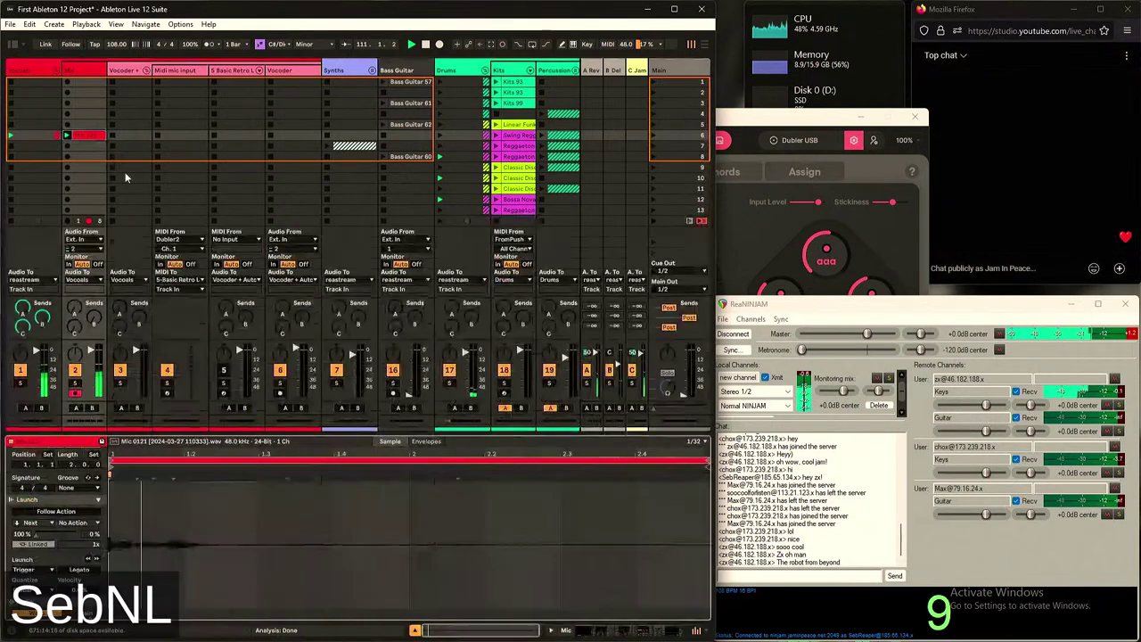
{"action": "left_click_drag", "start_coordinate": [84, 109], "coordinate": [86, 166]}
{"action": "key", "text": "Delete"}
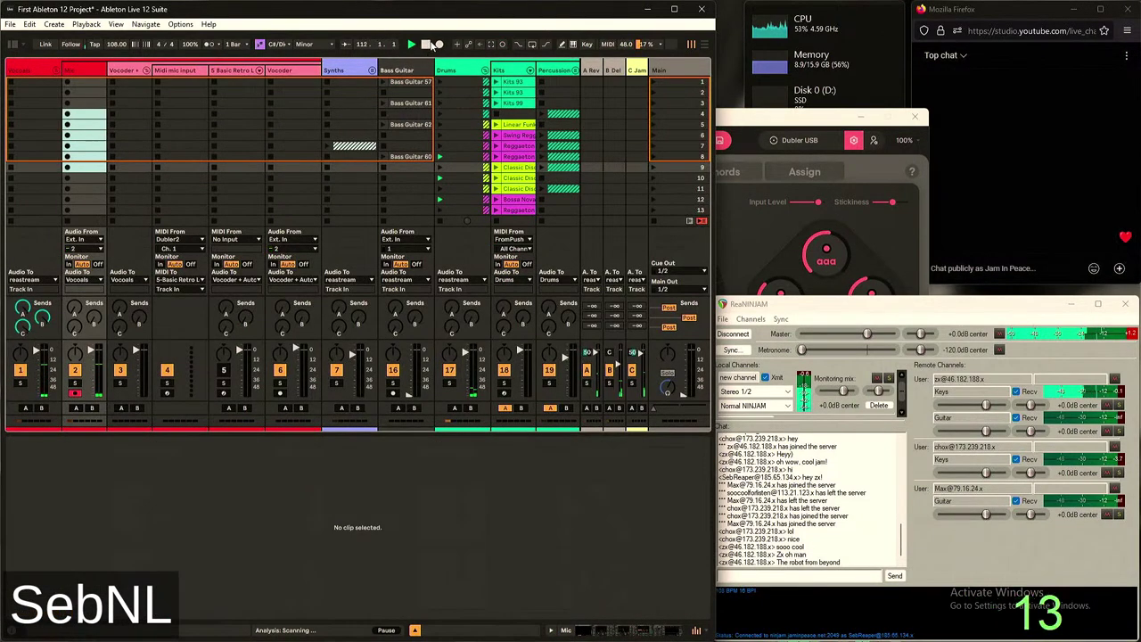
Stop playback and raise the metronome volume in ReaNINJAM to -9.4 dB
{"action": "key", "text": "space"}
{"action": "left_click_drag", "start_coordinate": [803, 350], "coordinate": [850, 351]}
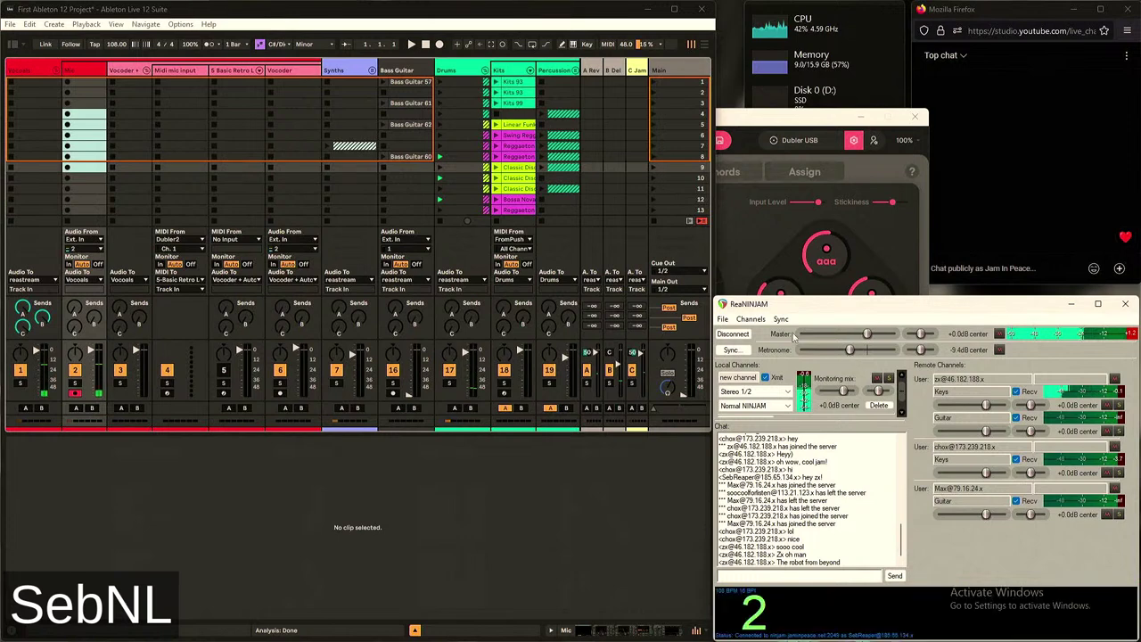
Return to Ableton Live, turn on its metronome, and record a one-bar clip in scene 5 of the Mic track
{"action": "left_click", "coordinate": [213, 44]}
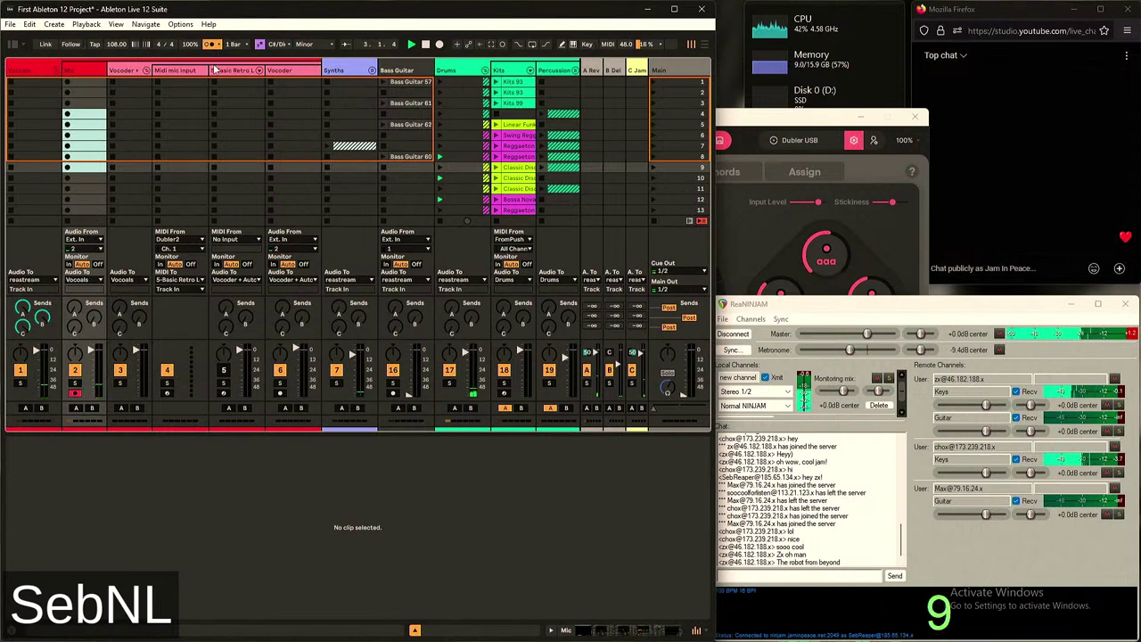
{"action": "left_click", "coordinate": [80, 124]}
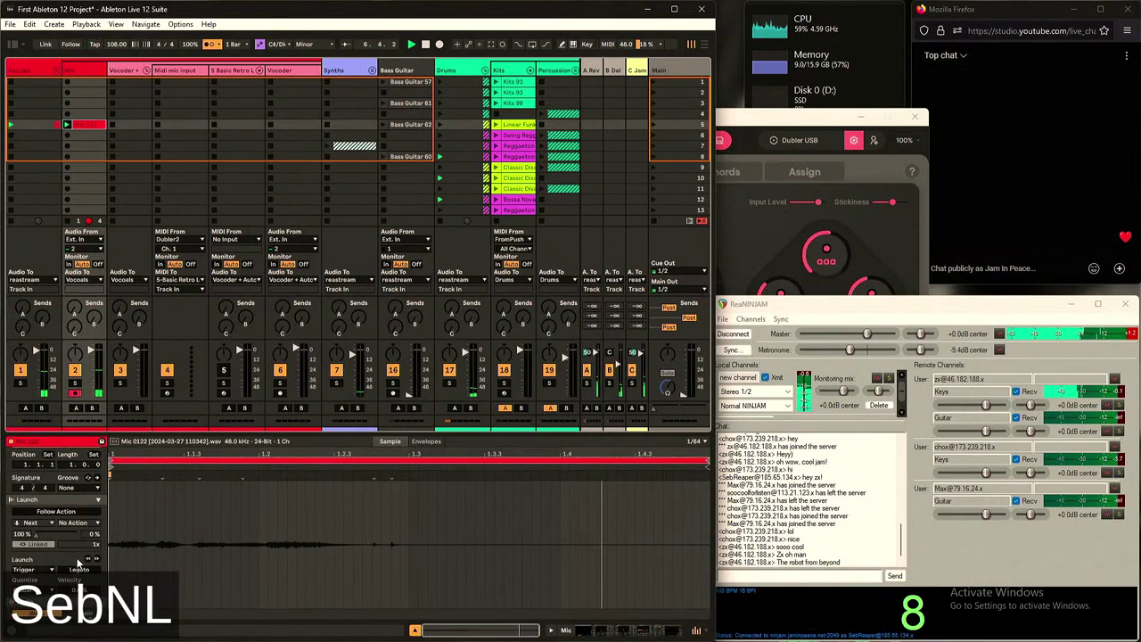
Set the Mic clip's transient envelope to 99 and its gain to 11.3 dB, and turn the metronome off
{"action": "scroll", "coordinate": [79, 562], "scroll_direction": "down", "scroll_amount": 5}
{"action": "left_click_drag", "start_coordinate": [29, 541], "coordinate": [28, 589]}
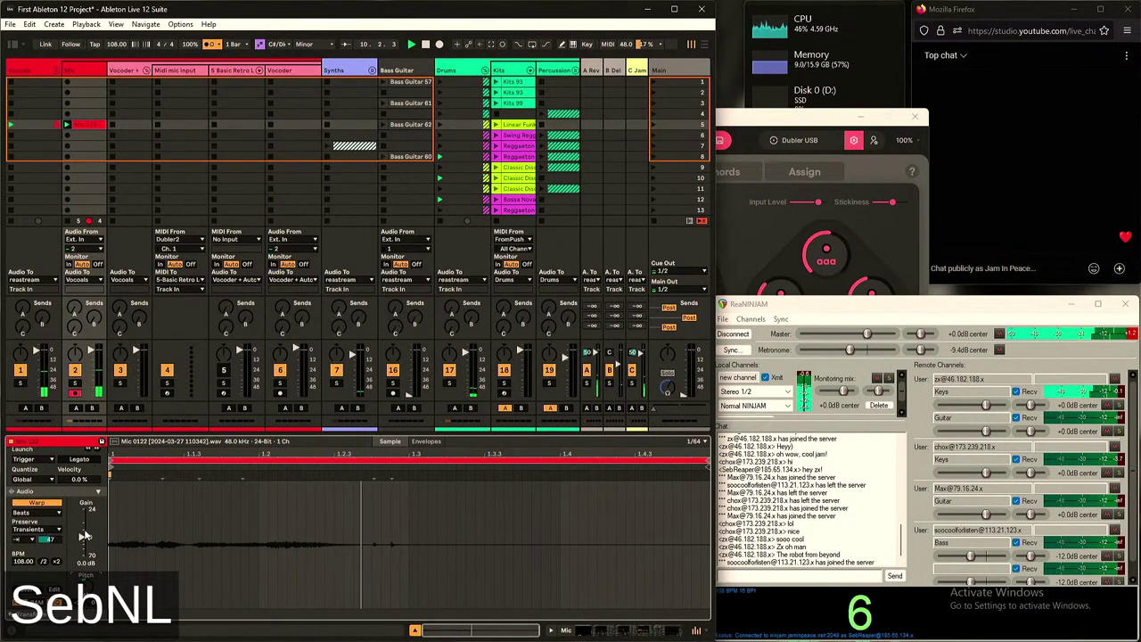
{"action": "left_click_drag", "start_coordinate": [81, 538], "coordinate": [86, 491]}
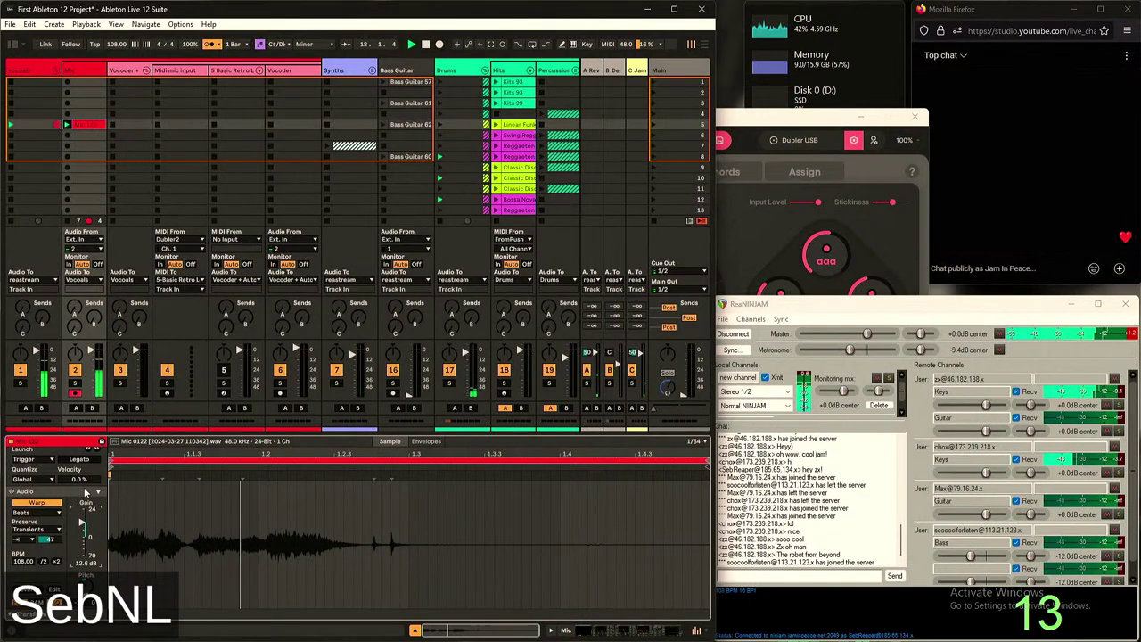
{"action": "left_click_drag", "start_coordinate": [51, 542], "coordinate": [82, 528]}
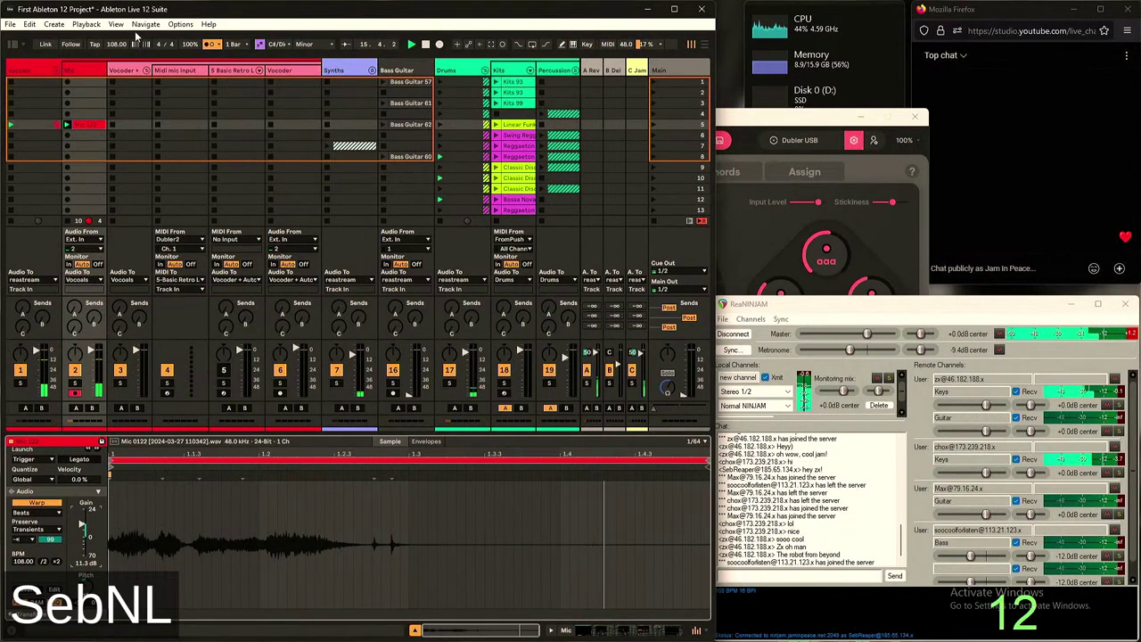
{"action": "left_click", "coordinate": [210, 45]}
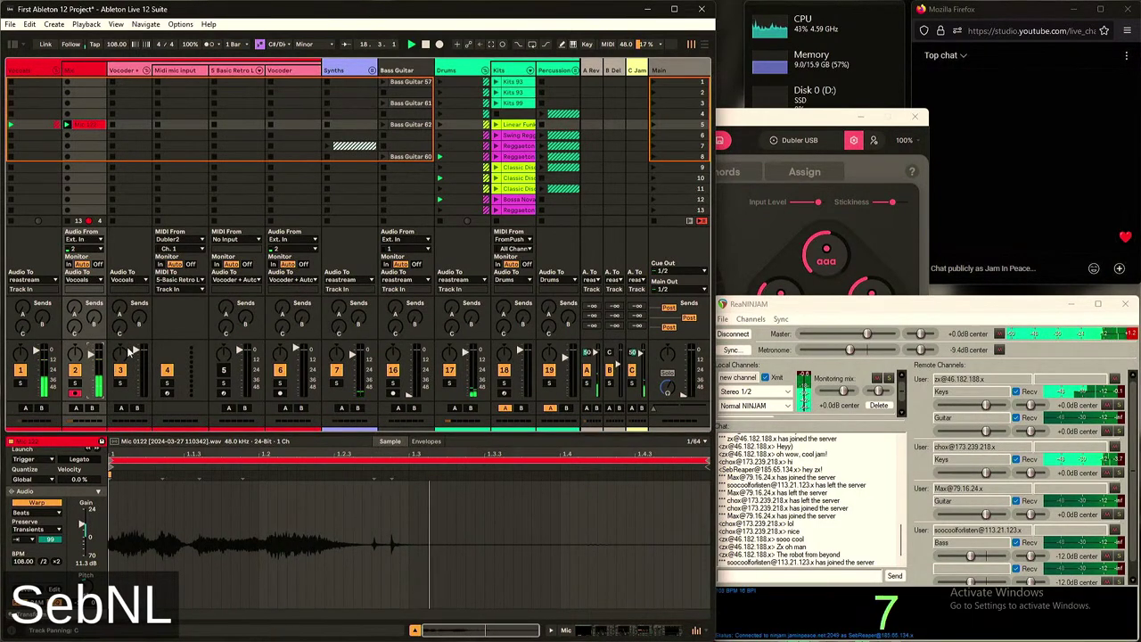
Record a four-bar drum clip into the empty scene 4 slot of the Kits track
{"action": "scroll", "coordinate": [531, 143], "scroll_direction": "down", "scroll_amount": 1}
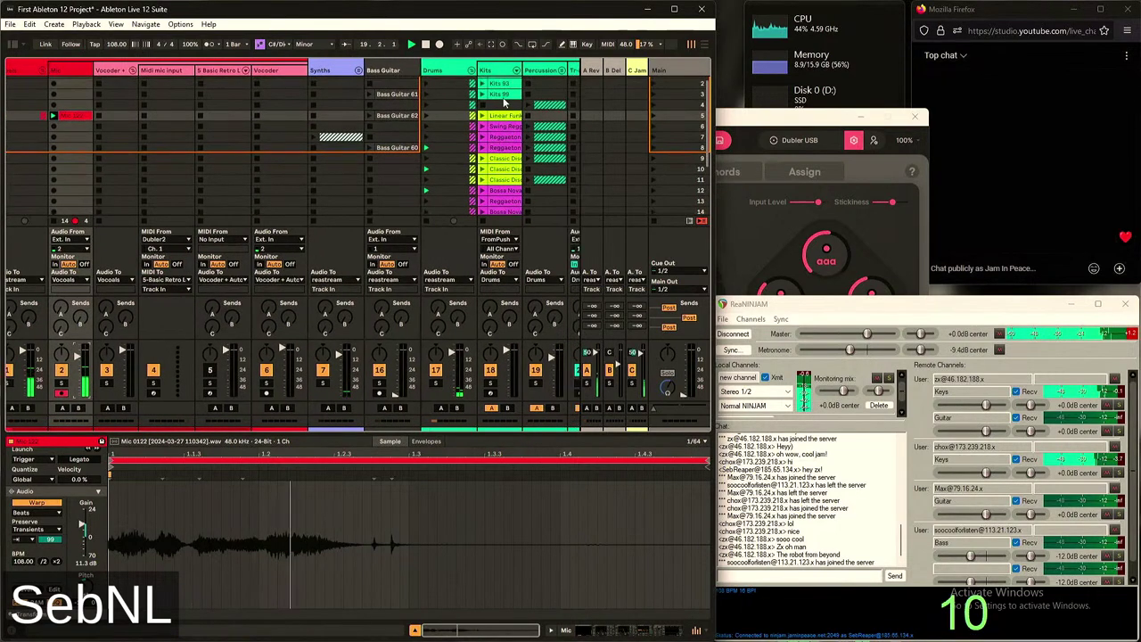
{"action": "left_click", "coordinate": [499, 106]}
{"action": "left_click", "coordinate": [506, 71]}
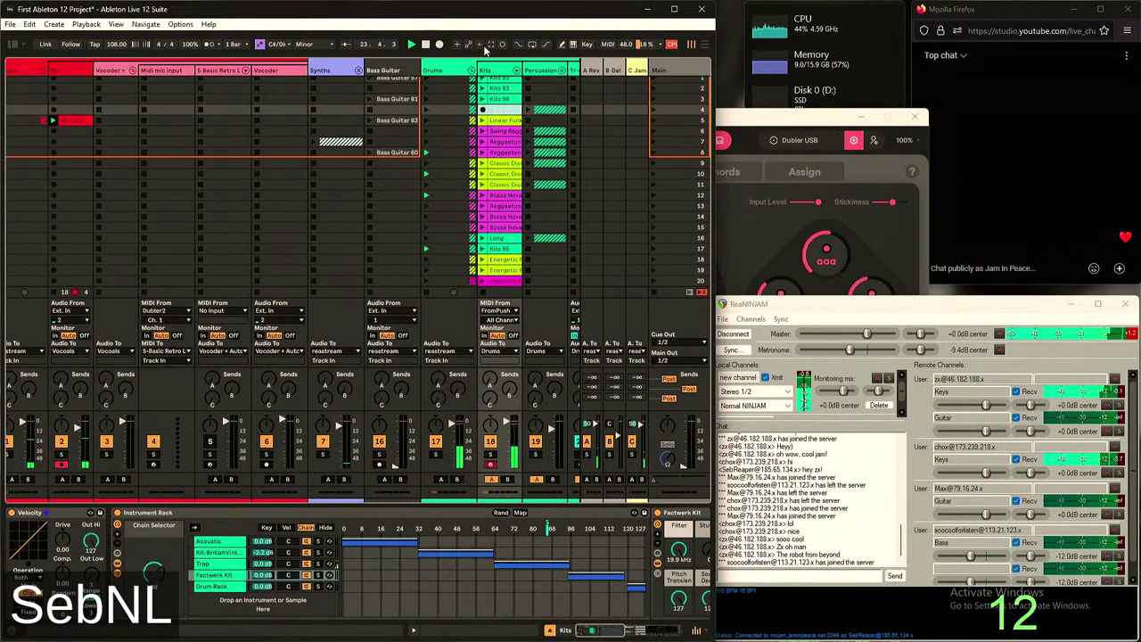
{"action": "scroll", "coordinate": [234, 196], "scroll_direction": "right", "scroll_amount": 4}
{"action": "scroll", "coordinate": [234, 198], "scroll_direction": "right", "scroll_amount": 1}
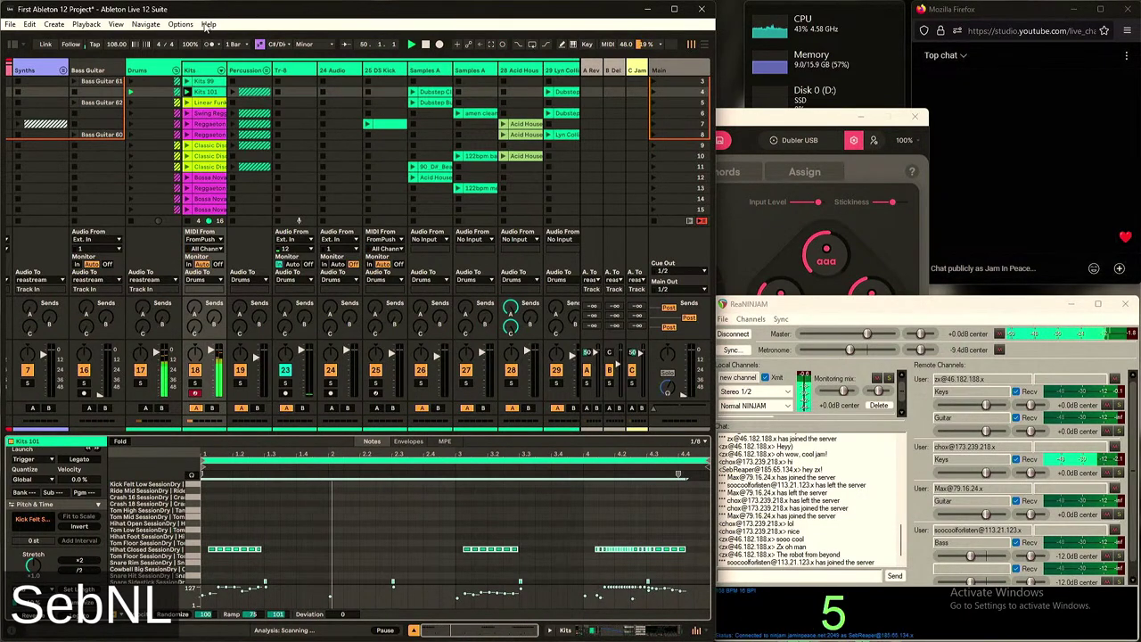
Show the Kits track's devices and open the Factwerk Kit chain of its Instrument Rack
{"action": "key", "text": "shift+Tab"}
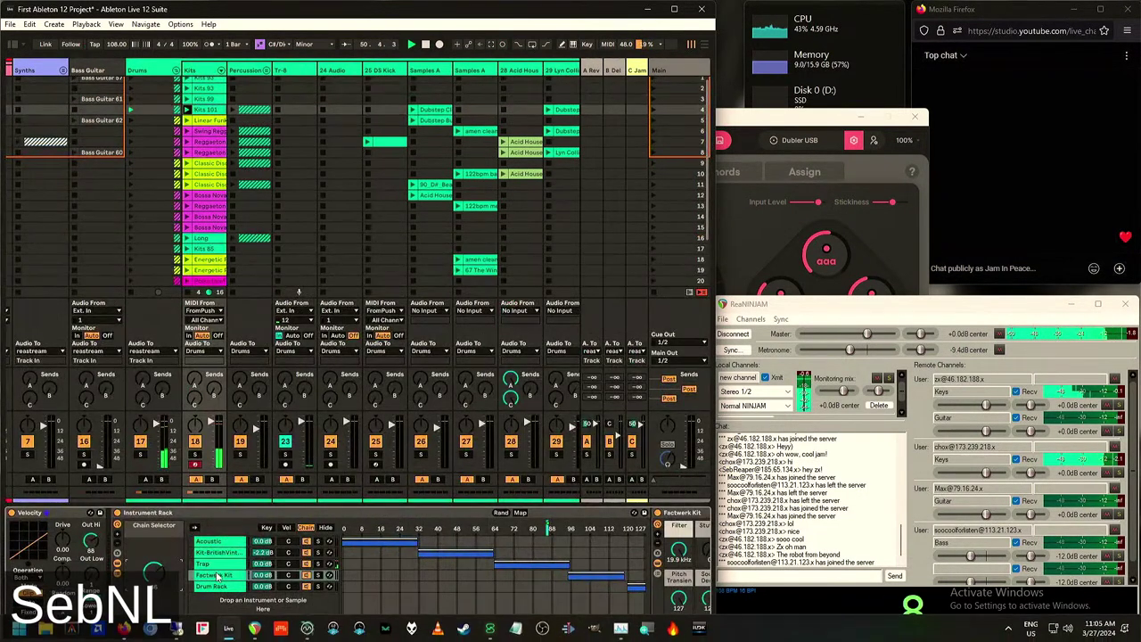
{"action": "left_click", "coordinate": [217, 575]}
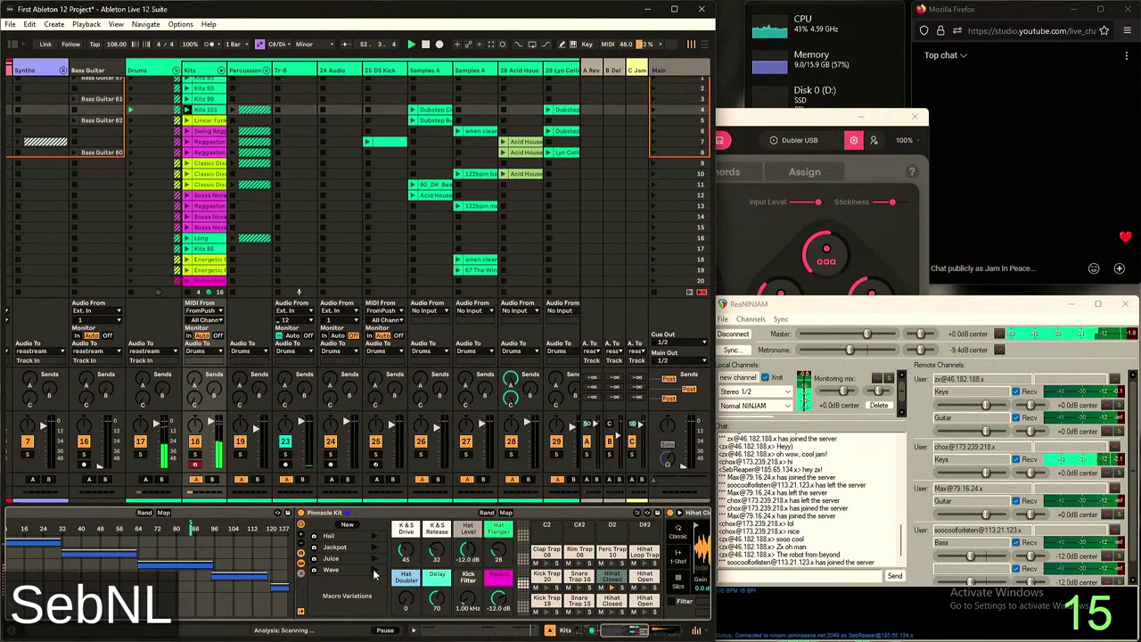
Recall the Wave macro variation of the Pinnacle Kit and show the sample settings of its Kick Trap 19 pad
{"action": "left_click", "coordinate": [373, 569]}
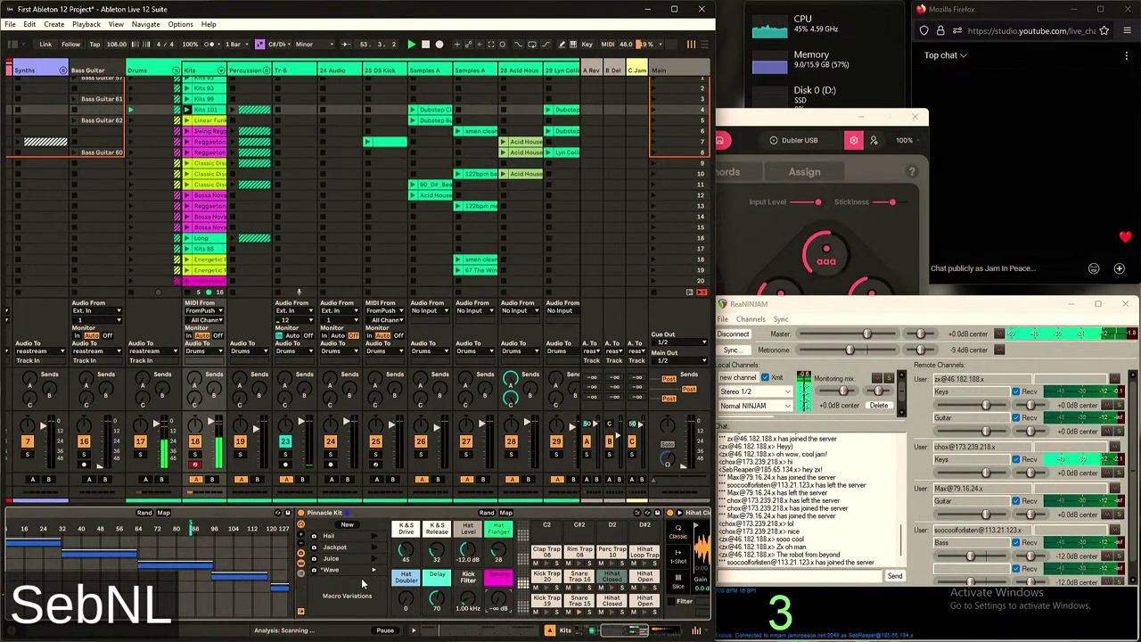
{"action": "left_click", "coordinate": [580, 600]}
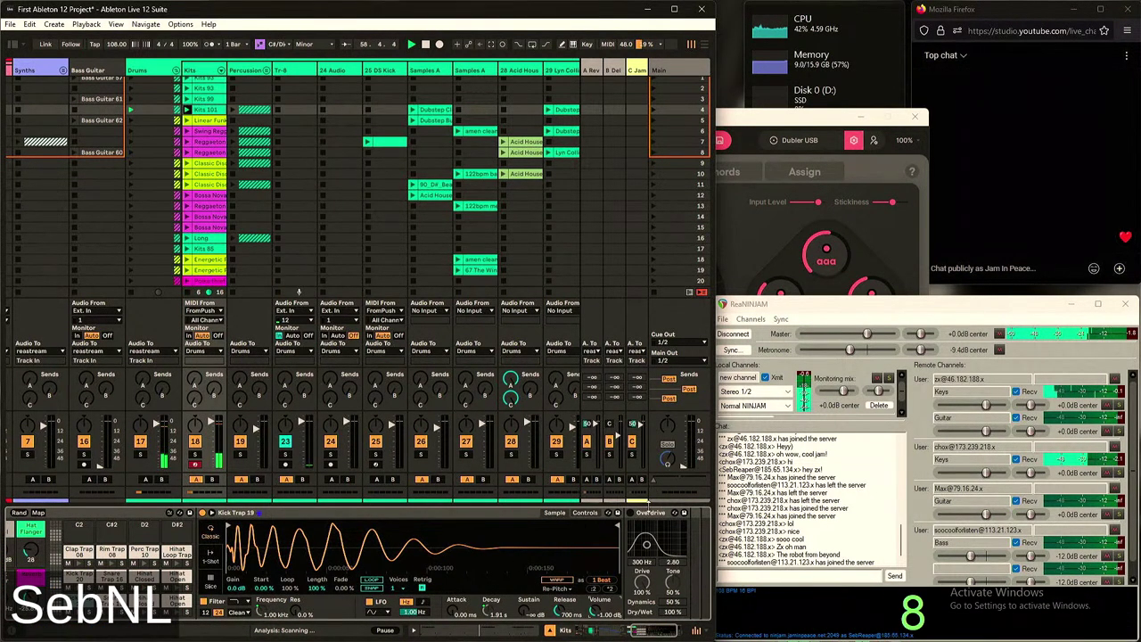
{"action": "scroll", "coordinate": [162, 595], "scroll_direction": "left", "scroll_amount": 5}
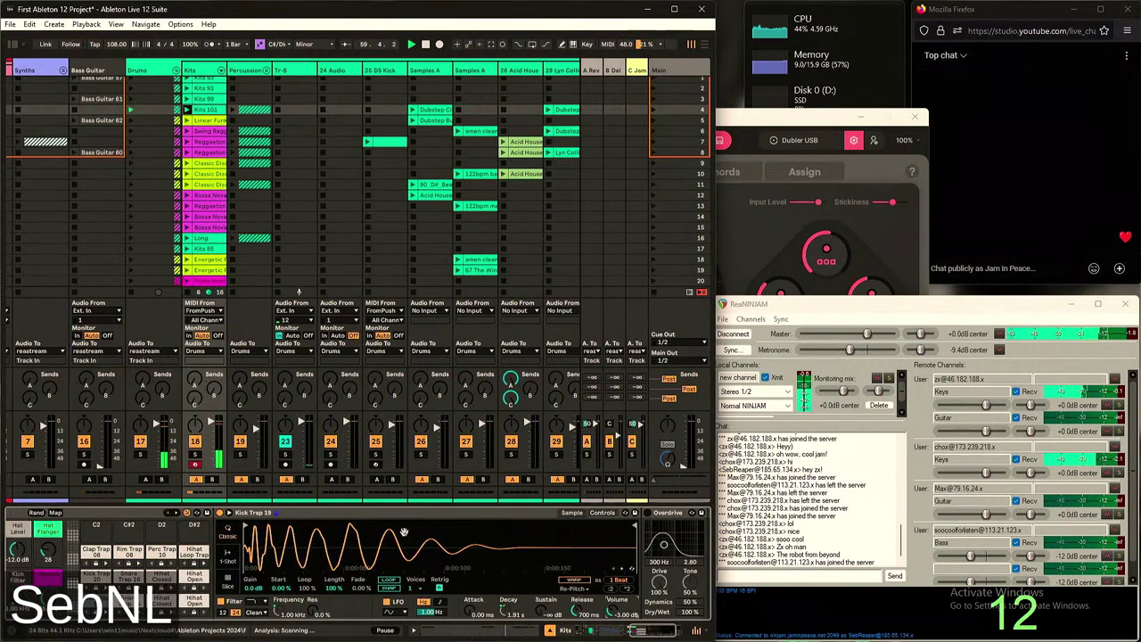
{"action": "scroll", "coordinate": [161, 595], "scroll_direction": "left", "scroll_amount": 2}
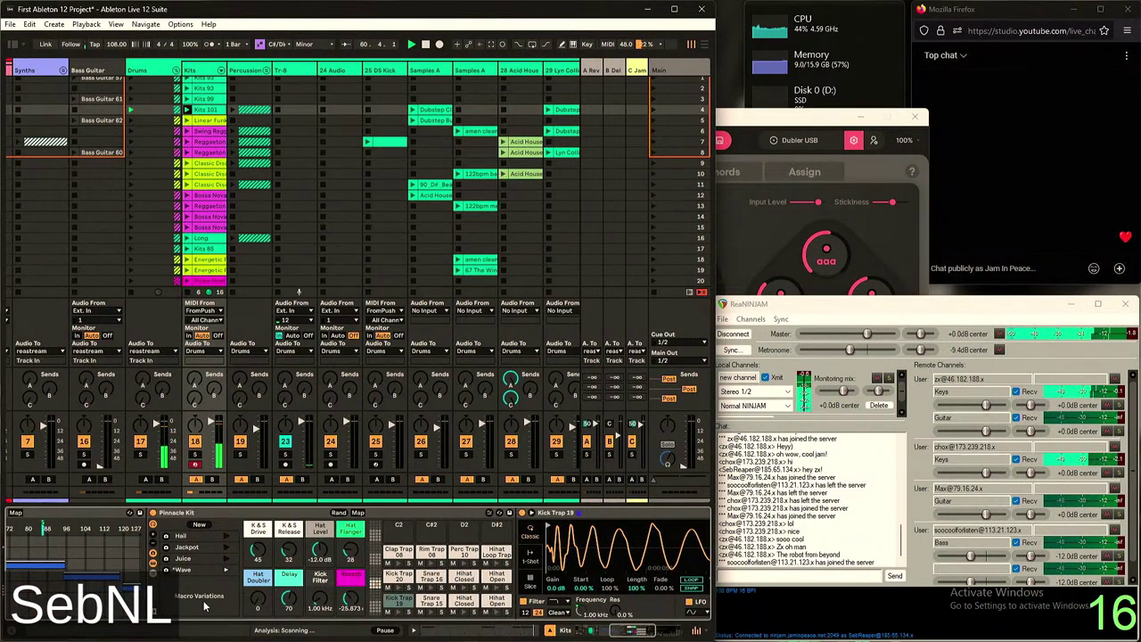
{"action": "scroll", "coordinate": [161, 595], "scroll_direction": "left", "scroll_amount": 8}
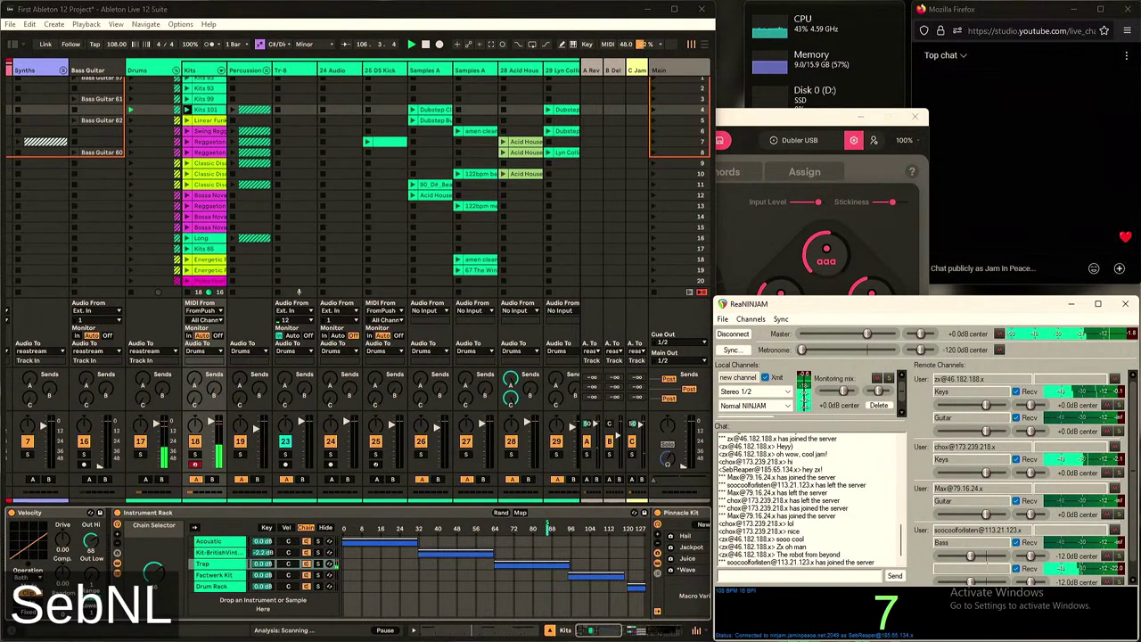
Move the ReaNINJAM window up and try its metronome at -3.7 dB before setting it back to -120 dB
{"action": "scroll", "coordinate": [1138, 505], "scroll_direction": "down", "scroll_amount": 1}
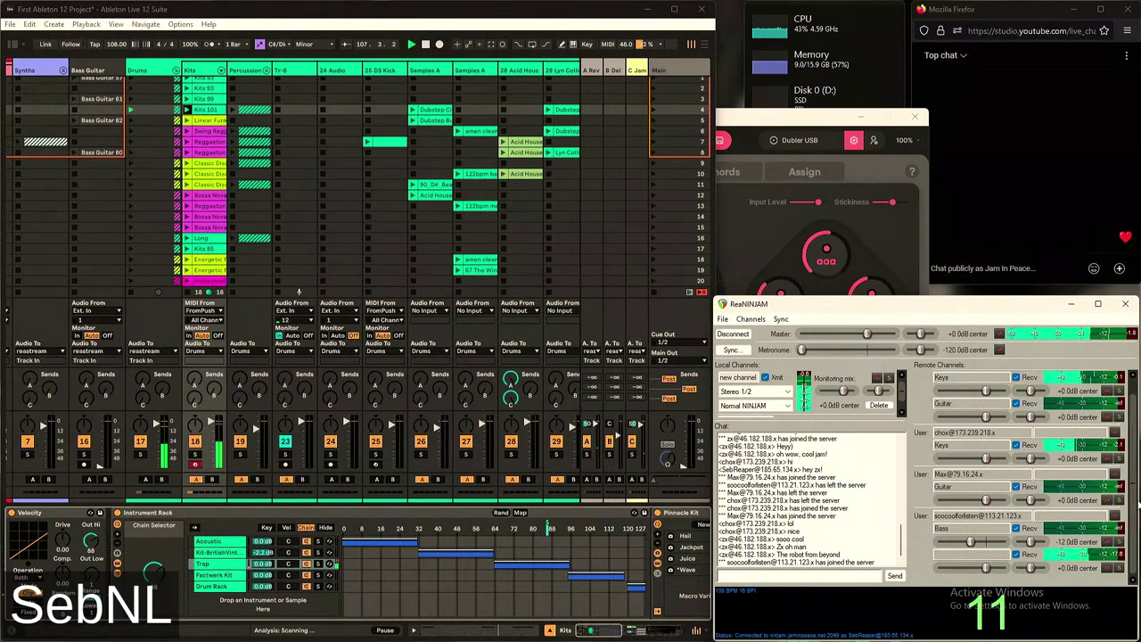
{"action": "left_click_drag", "start_coordinate": [793, 298], "coordinate": [794, 178]}
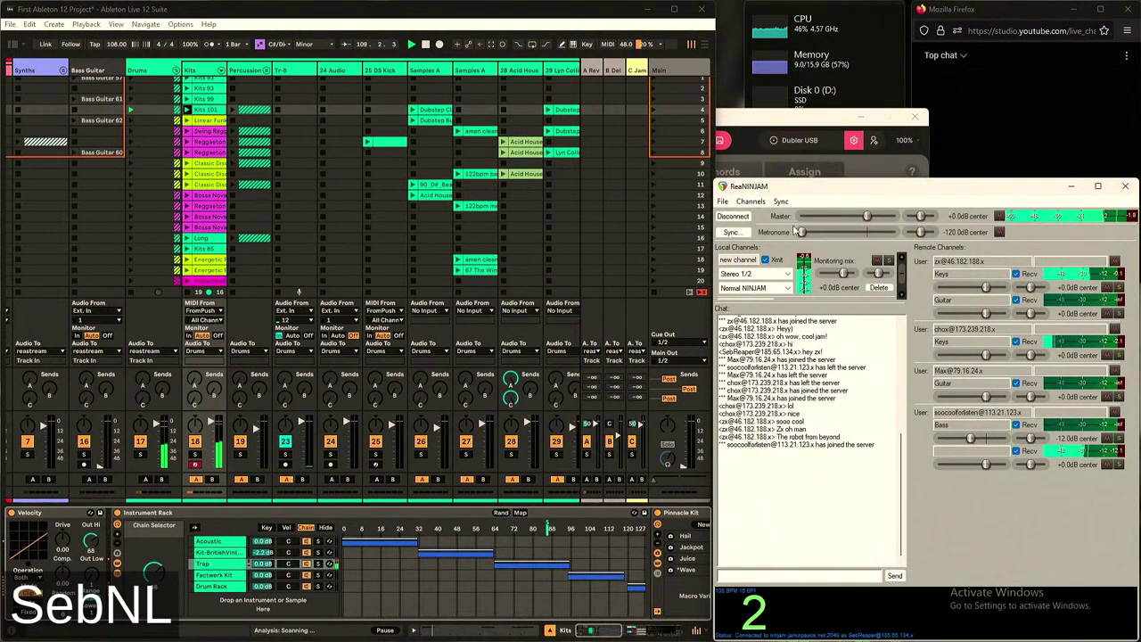
{"action": "left_click_drag", "start_coordinate": [799, 231], "coordinate": [858, 233]}
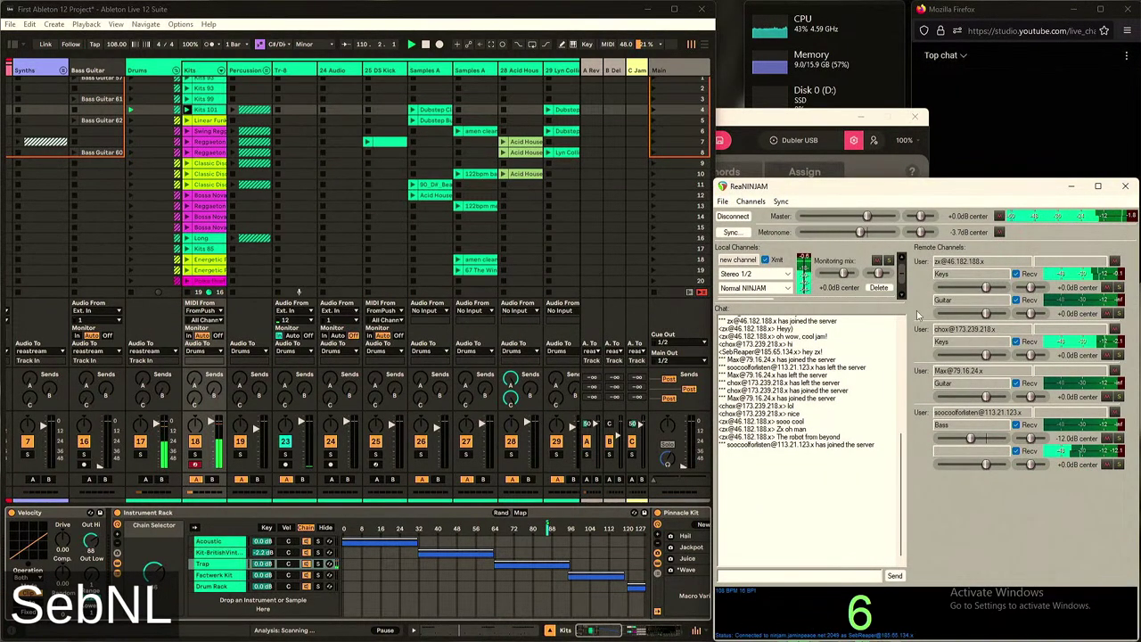
{"action": "left_click_drag", "start_coordinate": [860, 233], "coordinate": [801, 233]}
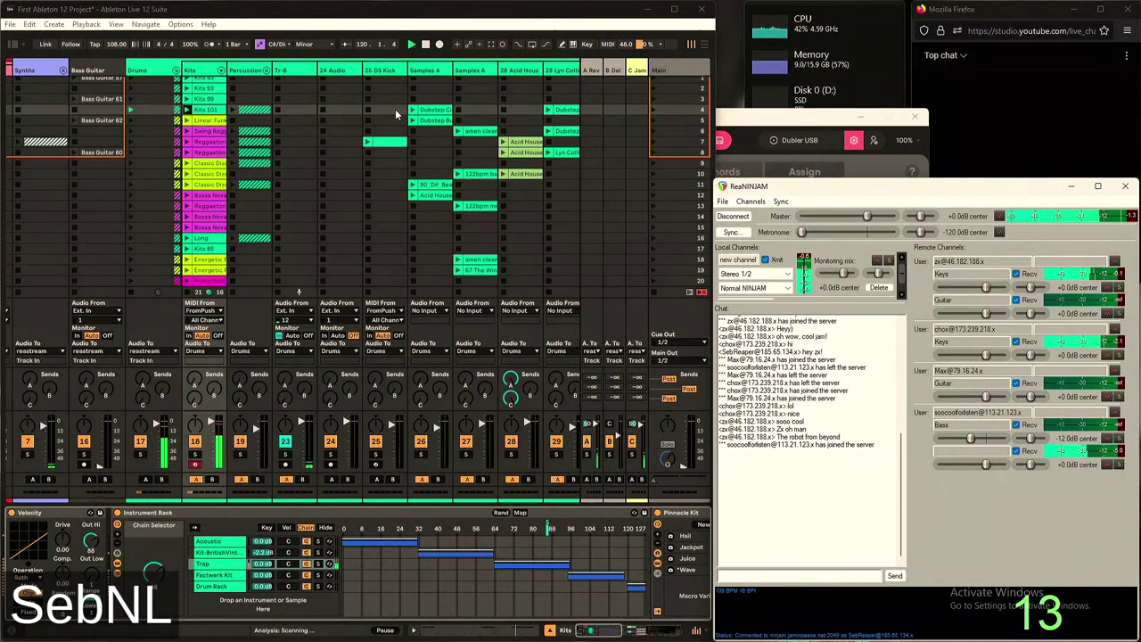
Select the Spewak and spell track to inspect its Auto Filter settings
{"action": "left_click", "coordinate": [149, 196]}
{"action": "scroll", "coordinate": [150, 196], "scroll_direction": "right", "scroll_amount": 10}
{"action": "scroll", "coordinate": [150, 196], "scroll_direction": "down", "scroll_amount": 4}
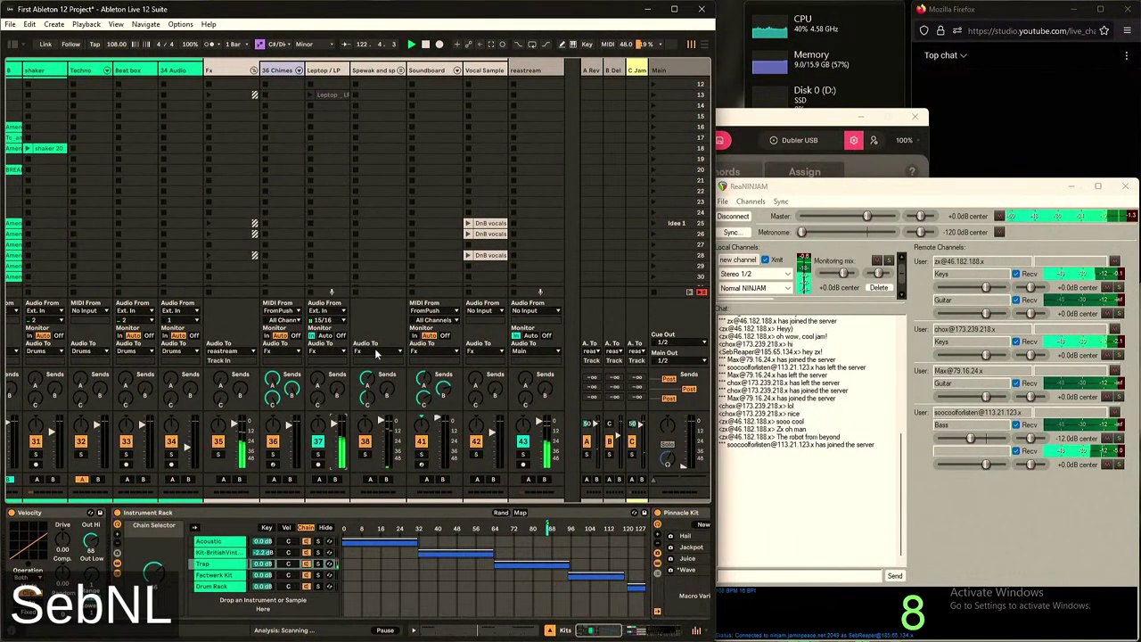
{"action": "left_click", "coordinate": [365, 117]}
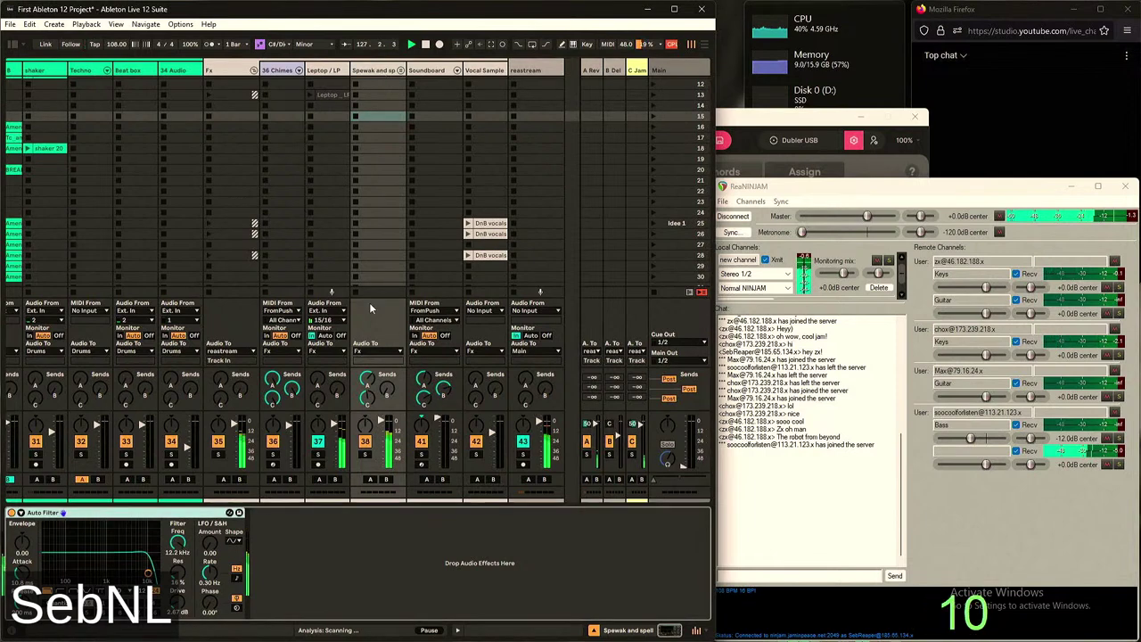
{"action": "scroll", "coordinate": [369, 302], "scroll_direction": "down", "scroll_amount": 1}
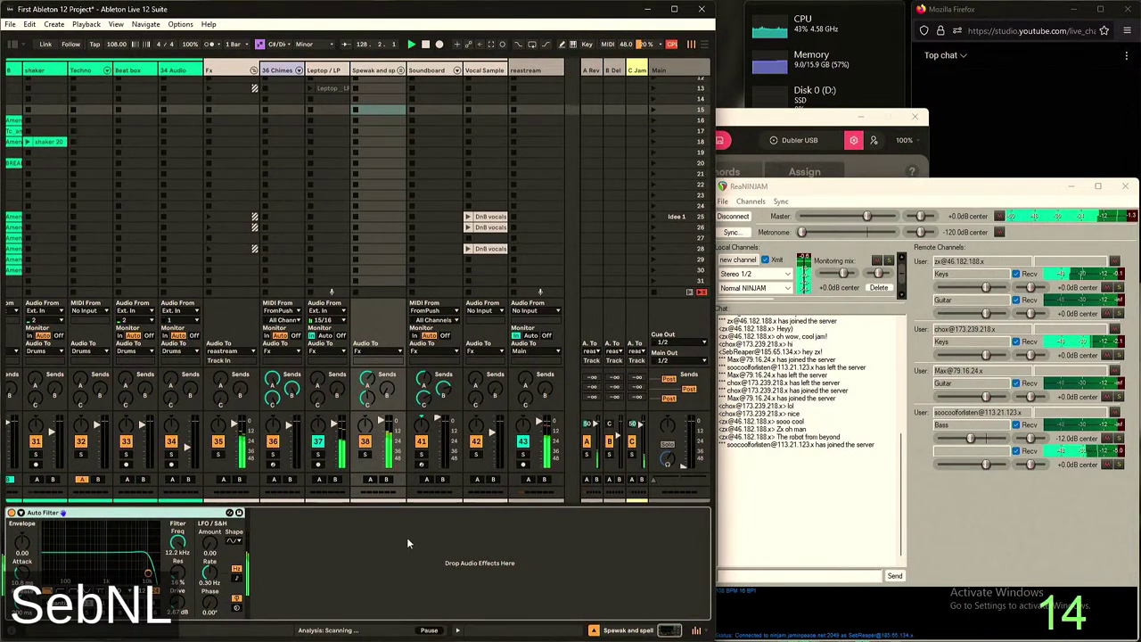
{"action": "left_click", "coordinate": [399, 580]}
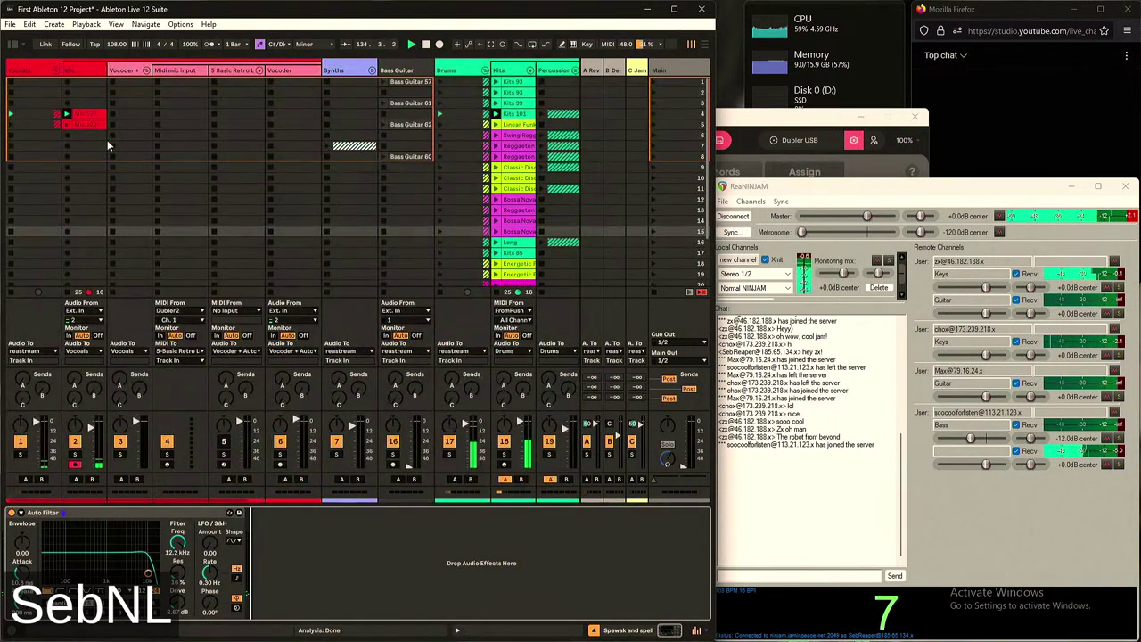
Open the Mic 0122 clip and loop its sample from the start to about beat 1.3
{"action": "double_click", "coordinate": [92, 119]}
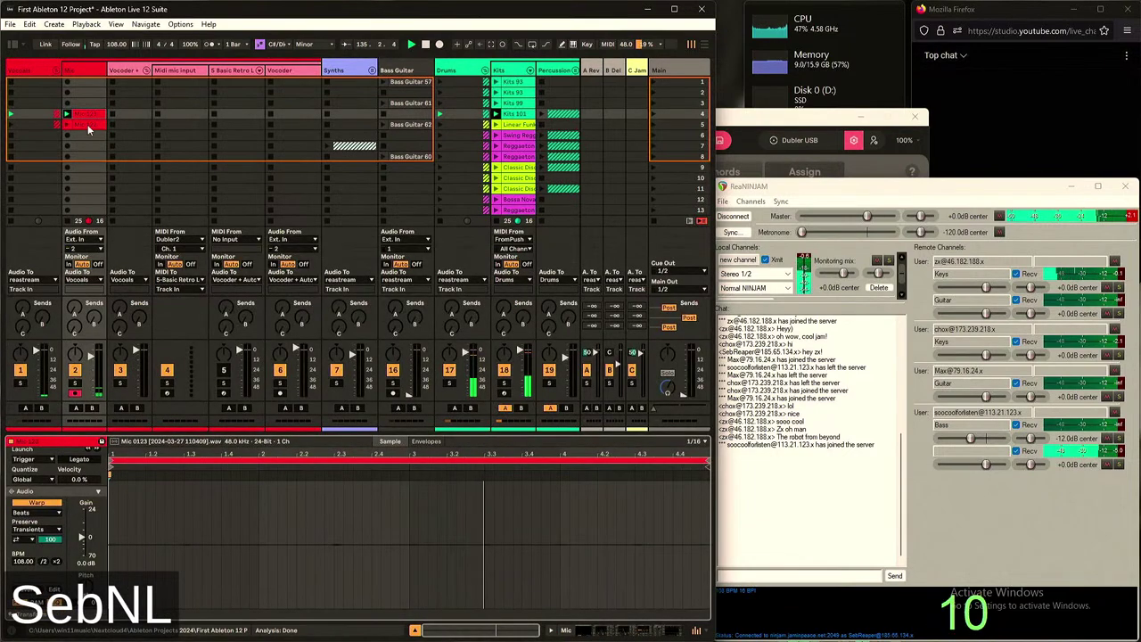
{"action": "left_click", "coordinate": [87, 124]}
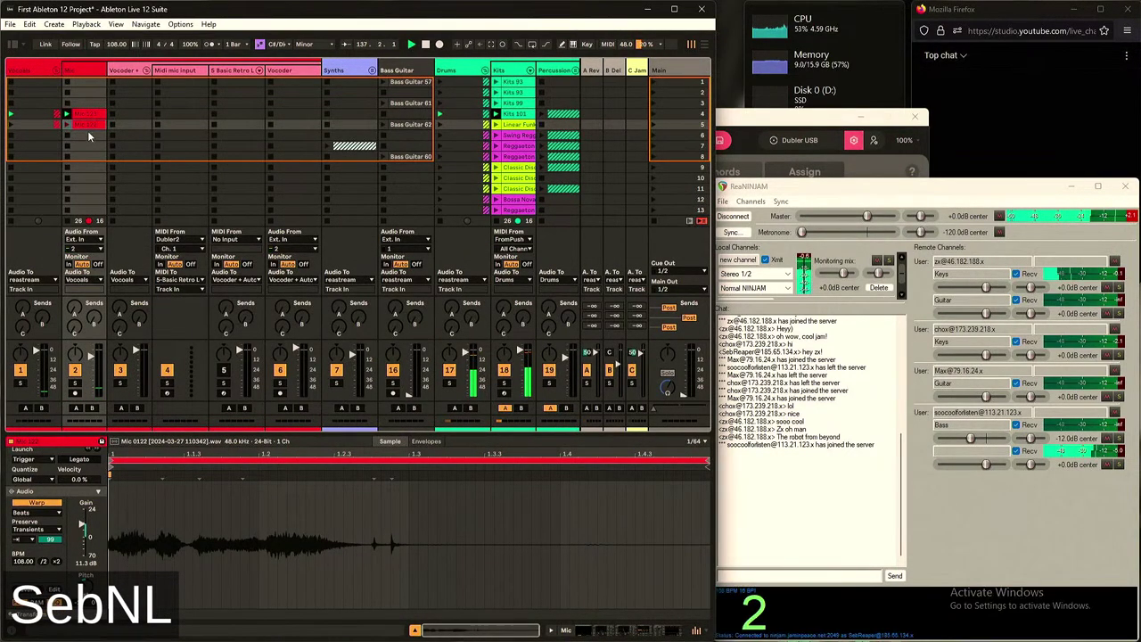
{"action": "left_click_drag", "start_coordinate": [410, 505], "coordinate": [14, 508]}
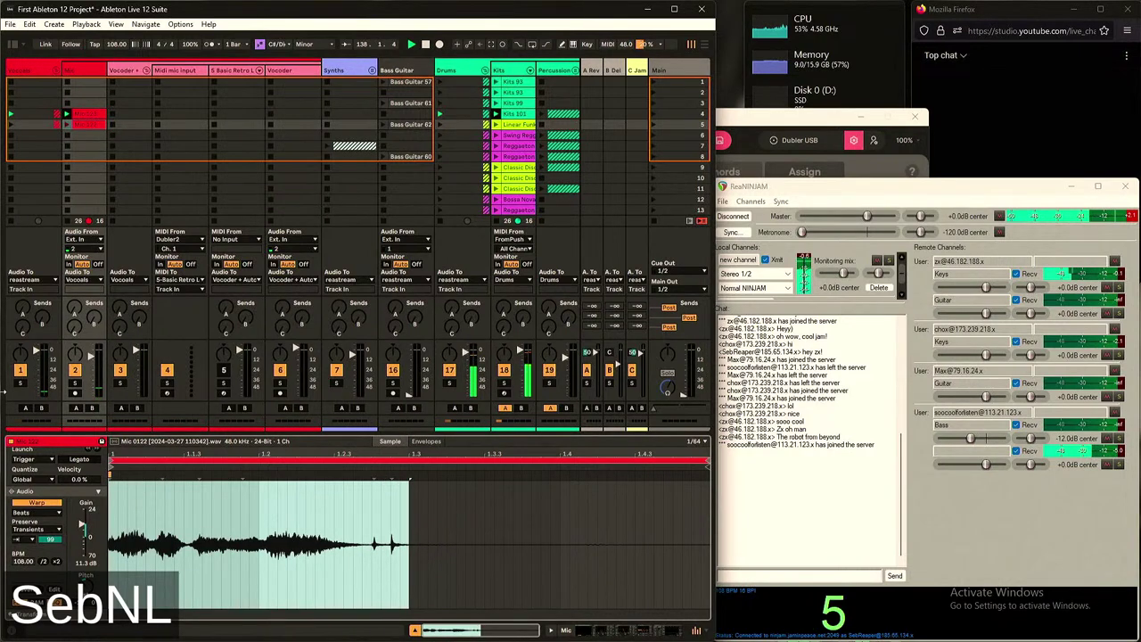
{"action": "key", "text": "ctrl+l"}
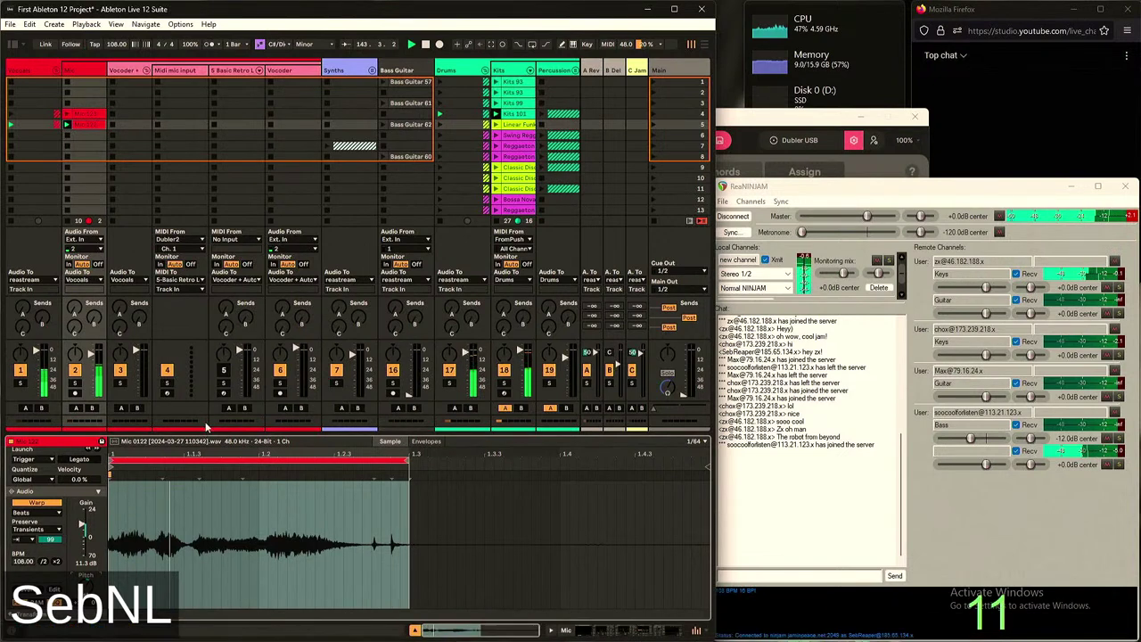
Insert three warp markers in the Mic 0122 clip at beat 1.2, at 1.1.4 and midway between 1.1.2 and 1.1.3
{"action": "left_click", "coordinate": [242, 481]}
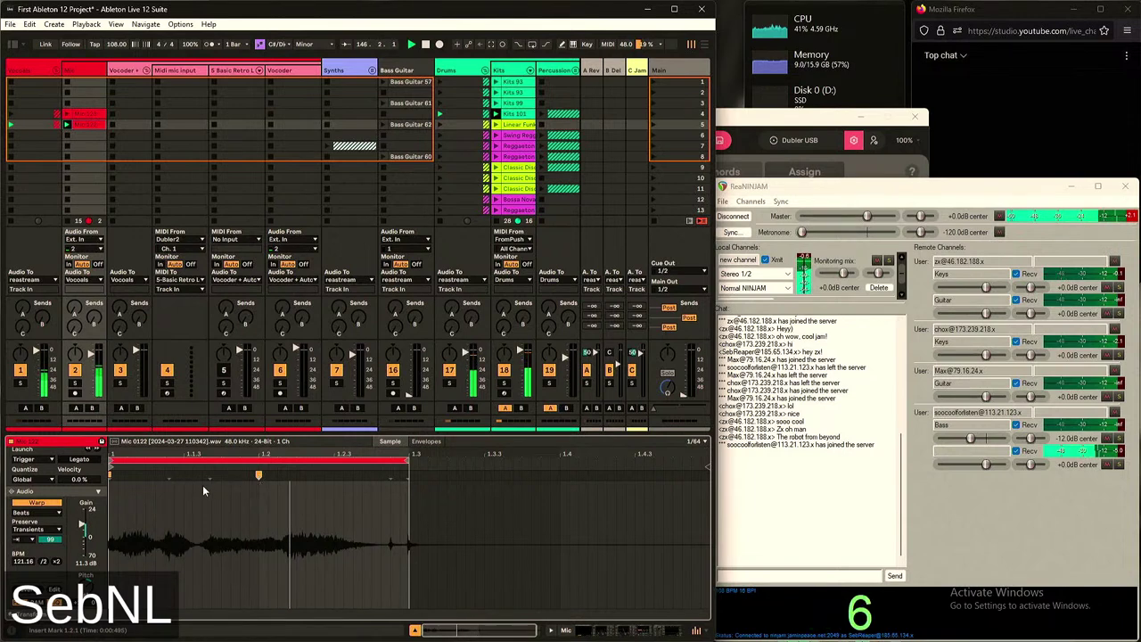
{"action": "double_click", "coordinate": [216, 480]}
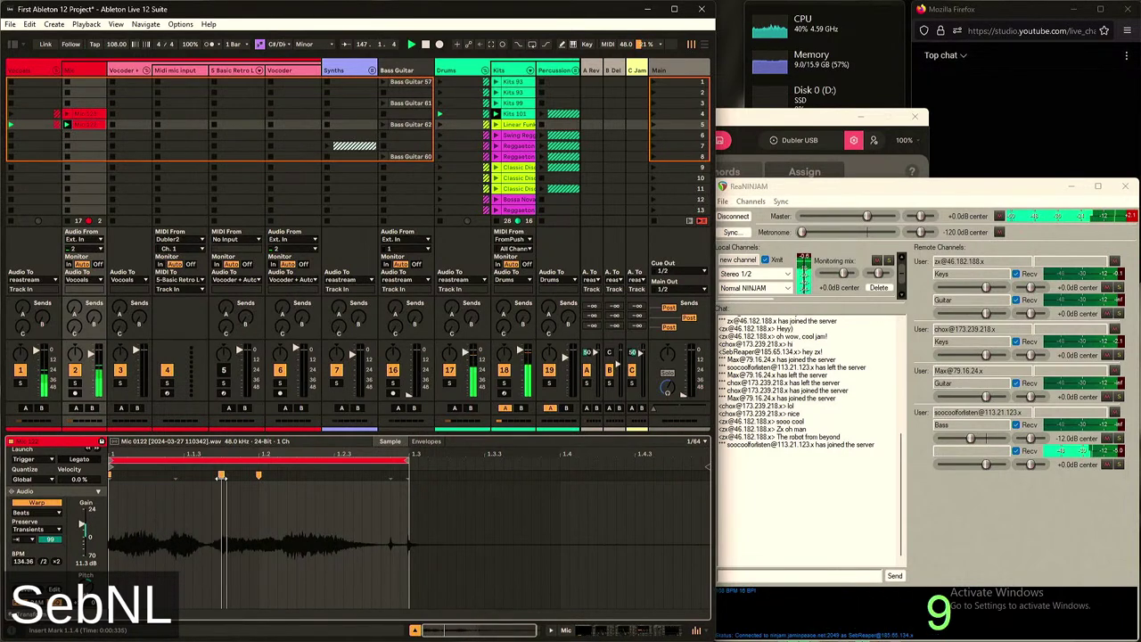
{"action": "double_click", "coordinate": [164, 480]}
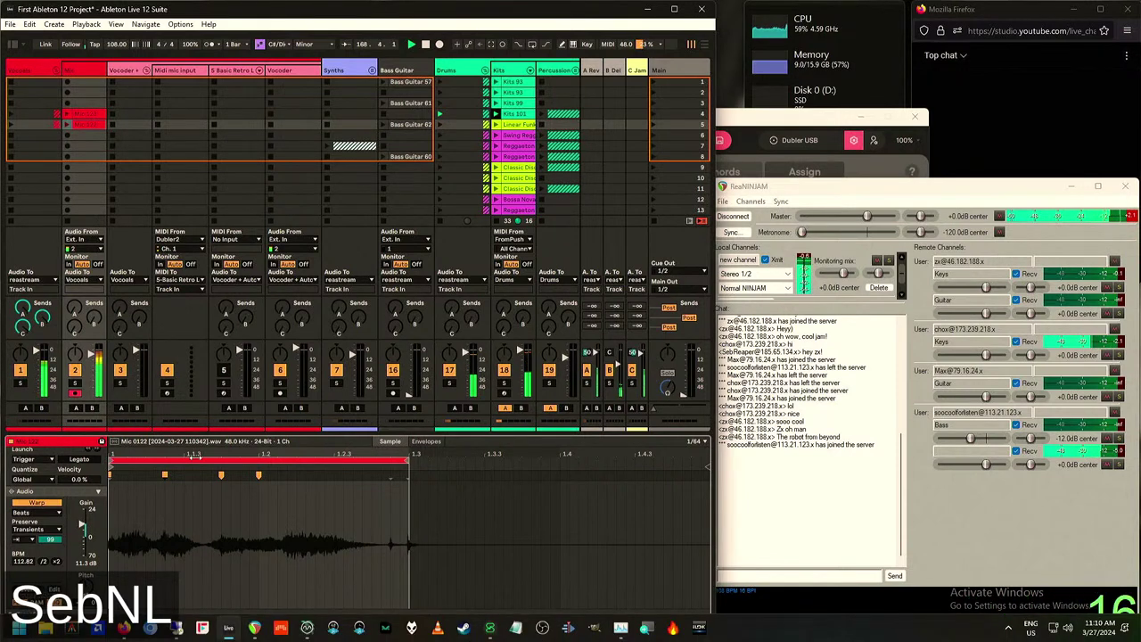
Record a new vocal clip into the Mic track's slot in scene 9
{"action": "left_click", "coordinate": [109, 166]}
{"action": "left_click", "coordinate": [66, 167]}
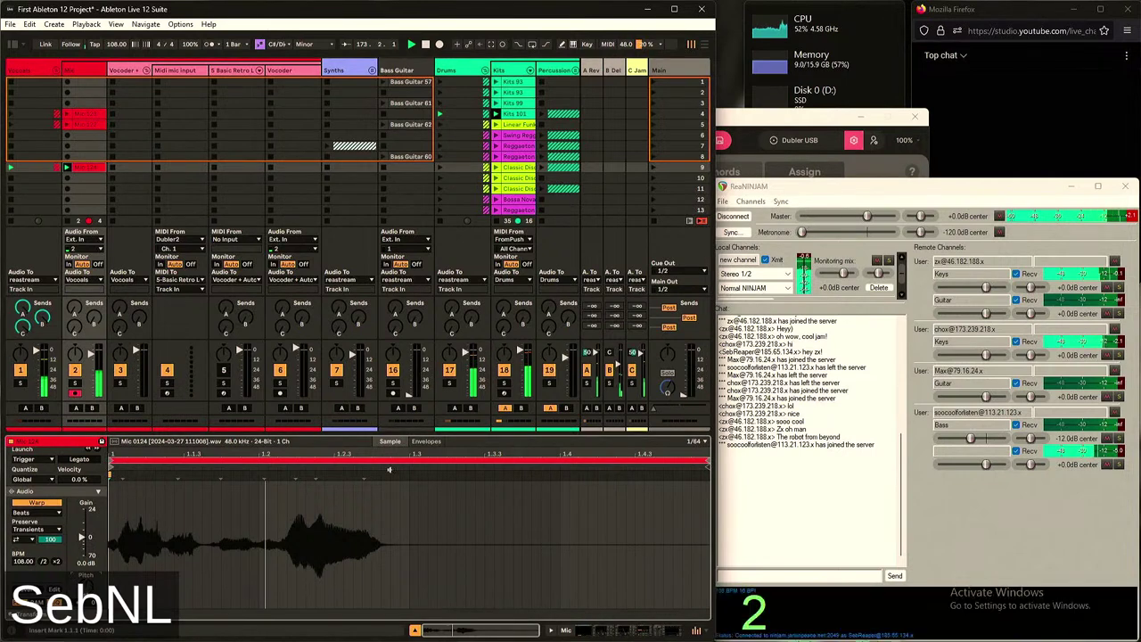
{"action": "left_click_drag", "start_coordinate": [412, 502], "coordinate": [2, 540]}
{"action": "key", "text": "ctrl+l"}
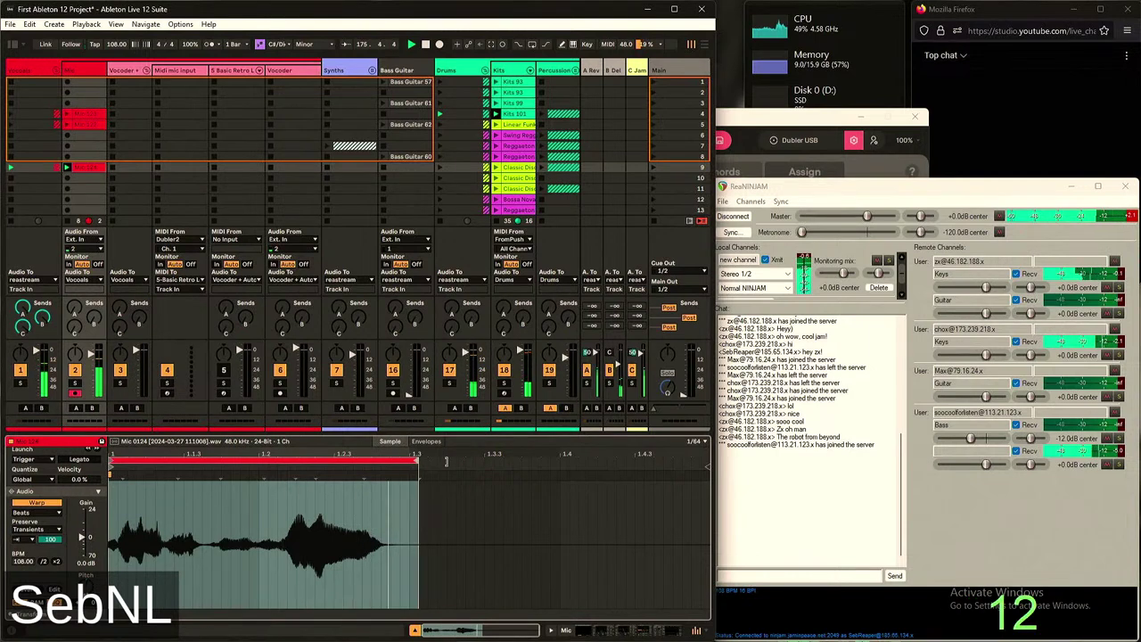
{"action": "key", "text": "ctrl+z"}
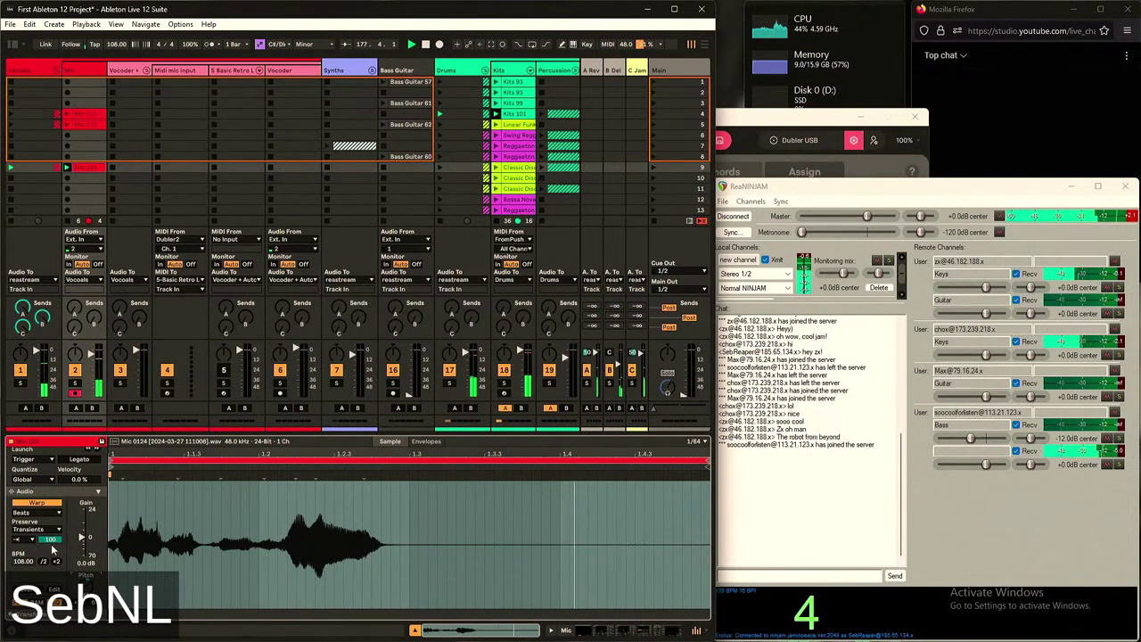
Set the transient envelope of the Mic clip in scene 9 to 21 and loop its sample from about beat 1.2 to 1.3
{"action": "left_click_drag", "start_coordinate": [48, 541], "coordinate": [48, 588]}
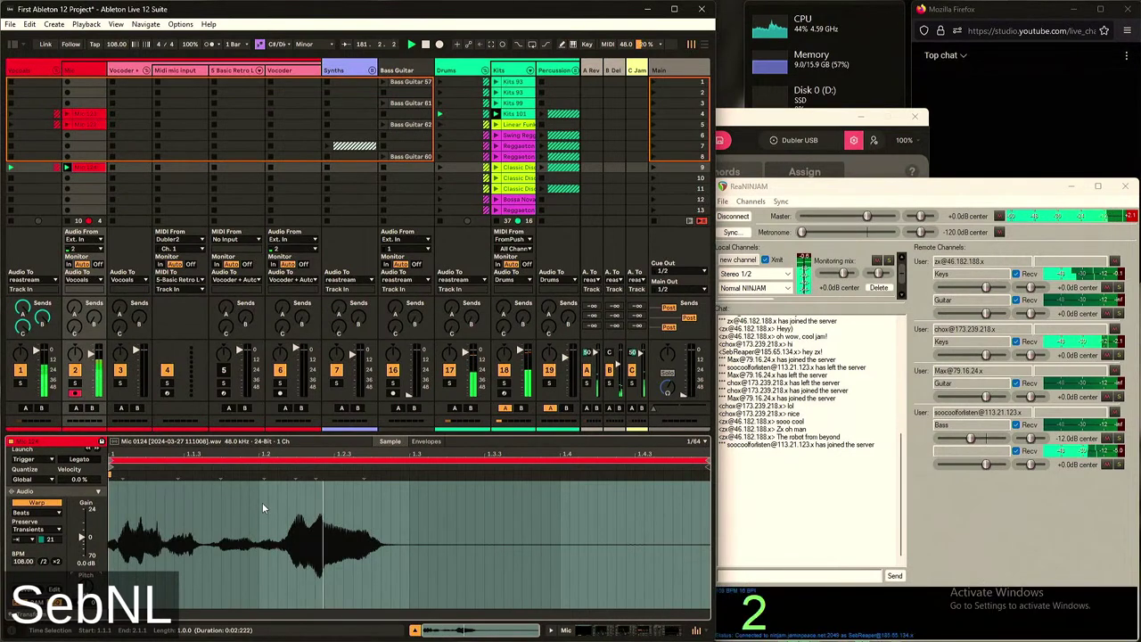
{"action": "left_click_drag", "start_coordinate": [264, 502], "coordinate": [407, 519]}
{"action": "key", "text": "ctrl+l"}
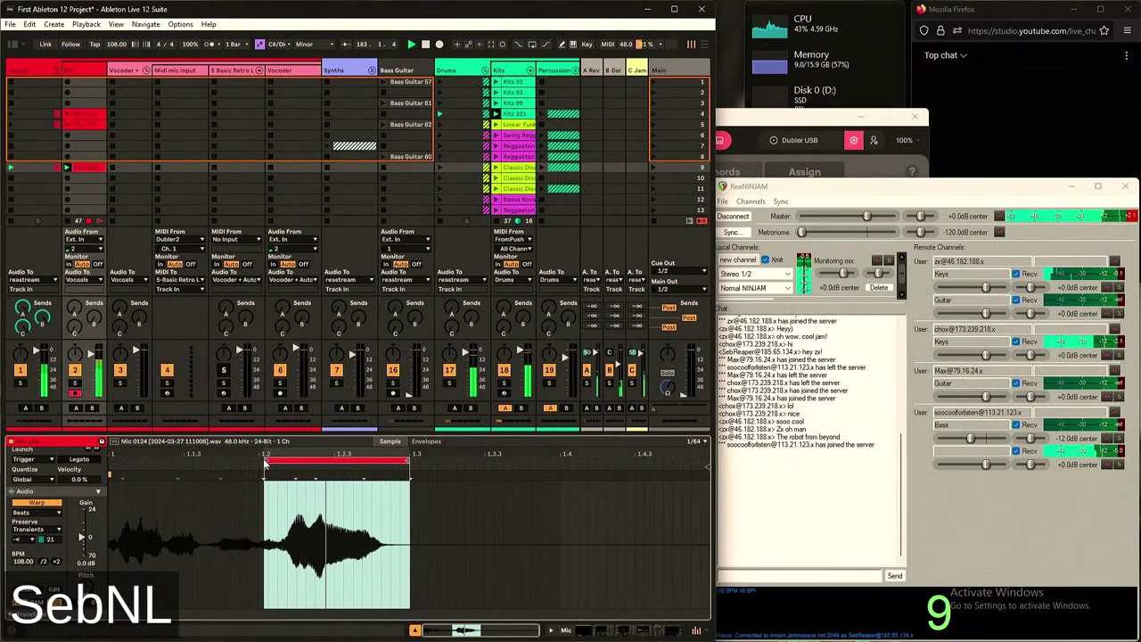
{"action": "left_click", "coordinate": [91, 178]}
{"action": "left_click", "coordinate": [88, 166]}
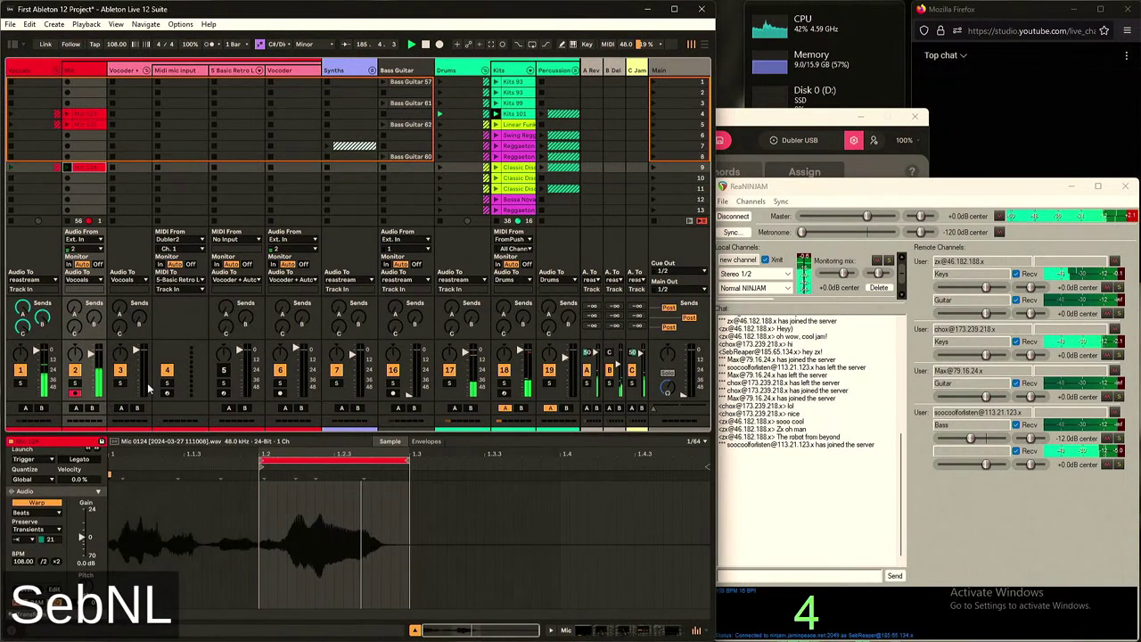
Insert warp markers across the looped part of the scene 9 Mic clip and shift the early ones to stretch the vocal toward beat 1.2.3
{"action": "double_click", "coordinate": [288, 474]}
{"action": "mouse_move", "coordinate": [288, 474]}
{"action": "left_mouse_down"}
{"action": "mouse_move", "coordinate": [382, 487]}
{"action": "mouse_move", "coordinate": [336, 475]}
{"action": "left_mouse_up"}
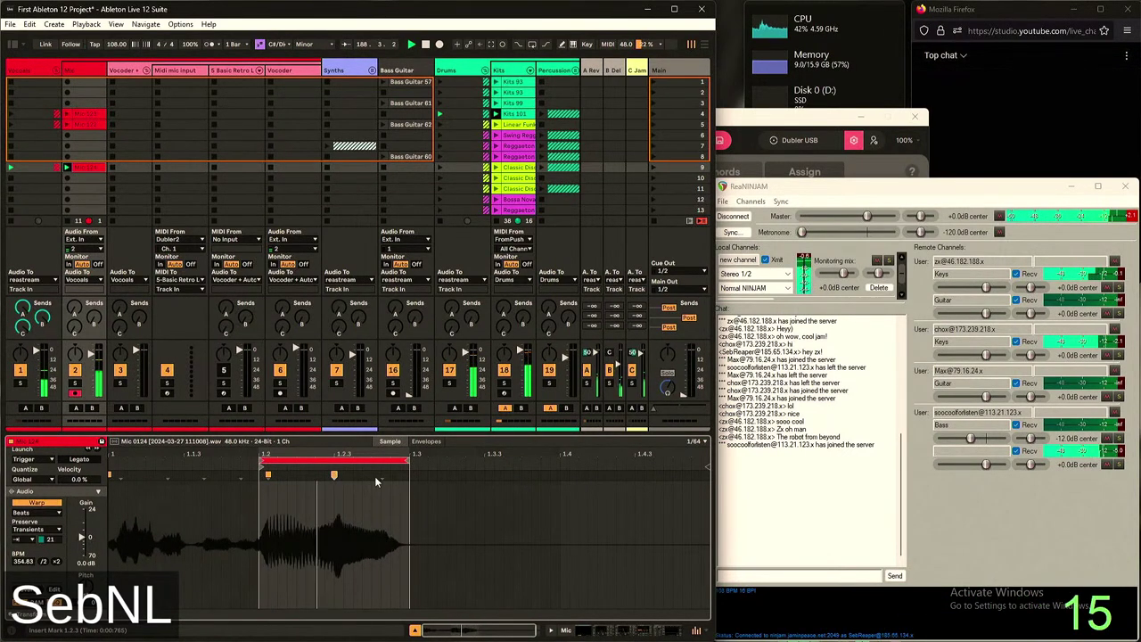
{"action": "double_click", "coordinate": [400, 475]}
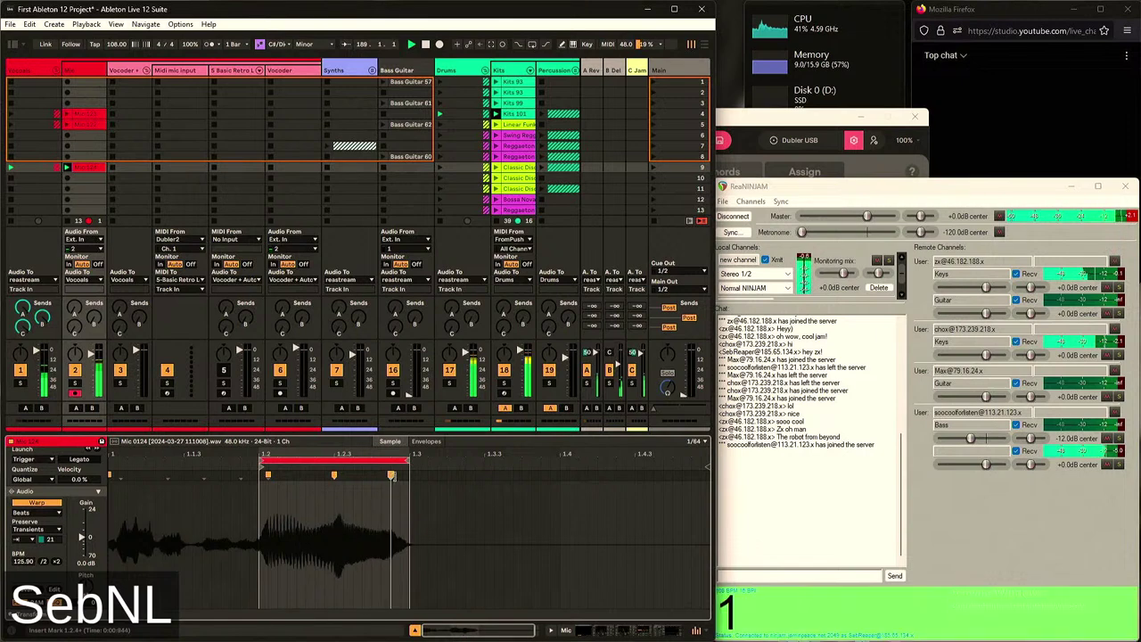
{"action": "double_click", "coordinate": [299, 476]}
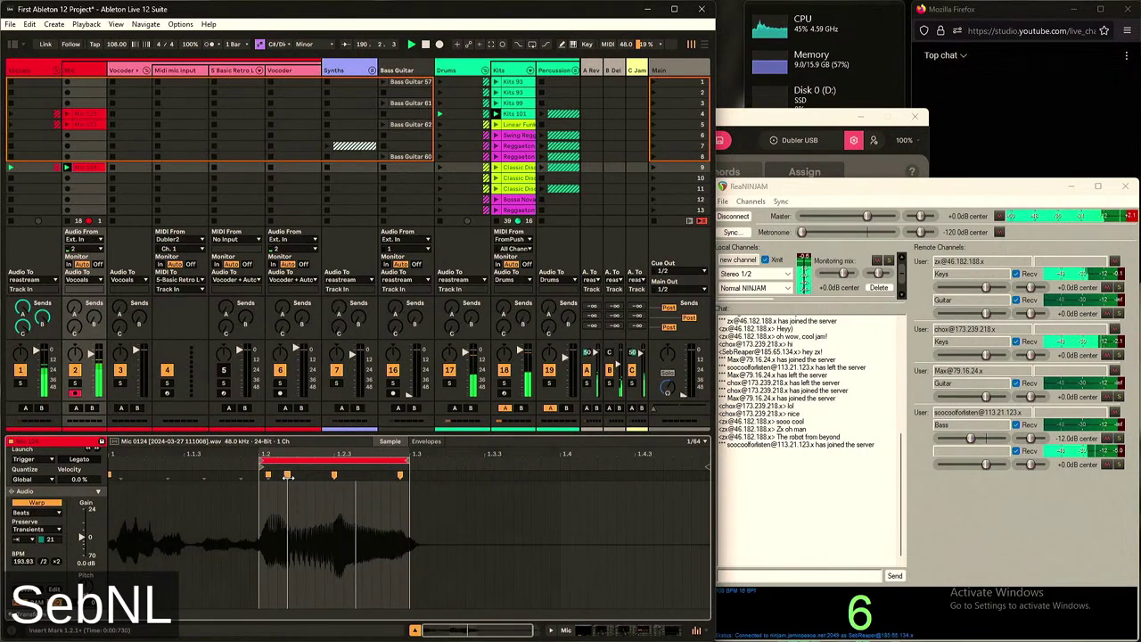
{"action": "left_click_drag", "start_coordinate": [299, 475], "coordinate": [314, 475]}
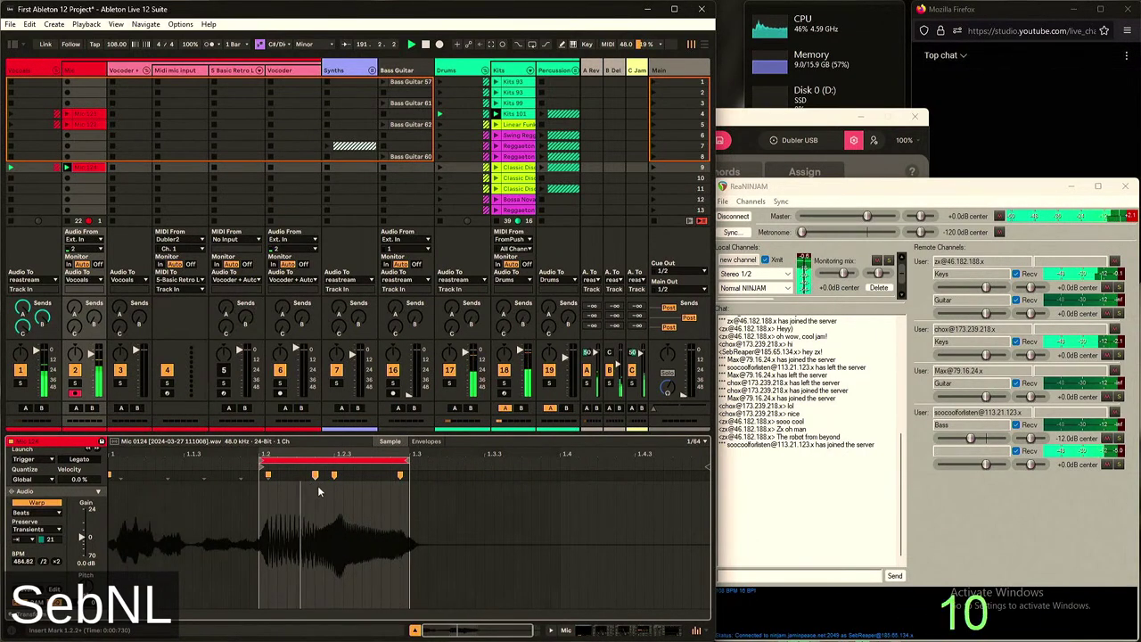
{"action": "double_click", "coordinate": [369, 475]}
{"action": "mouse_move", "coordinate": [369, 476]}
{"action": "left_mouse_down"}
{"action": "mouse_move", "coordinate": [380, 476]}
{"action": "mouse_move", "coordinate": [371, 475]}
{"action": "left_mouse_up"}
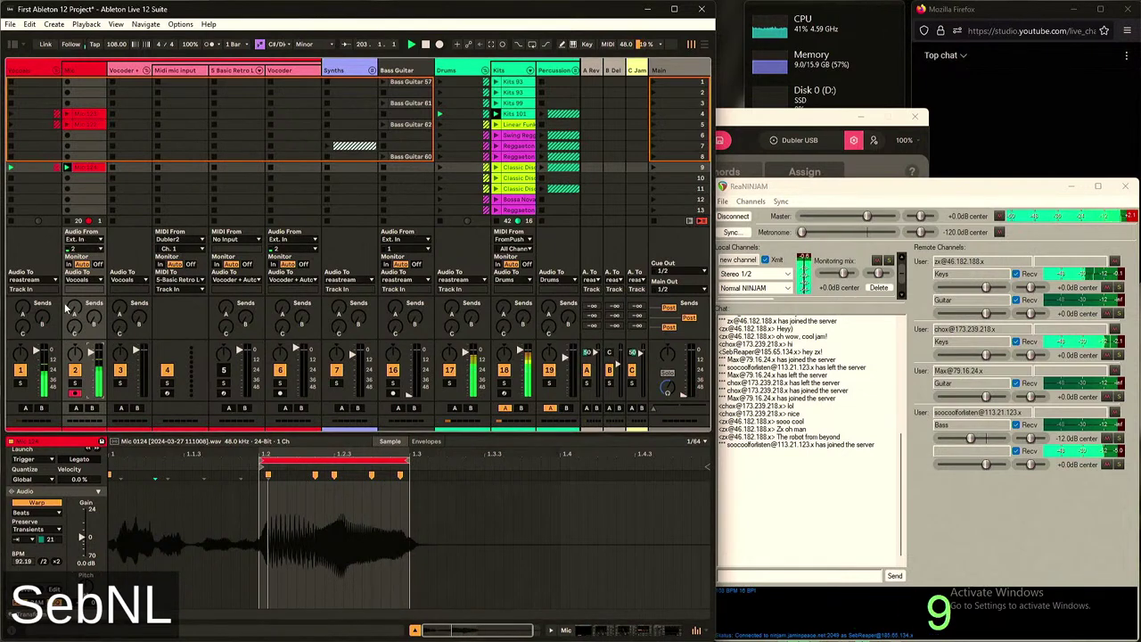
Raise the effect sends of the Vocals group and play the Mic 0122 clip in scene 5
{"action": "left_click", "coordinate": [23, 310]}
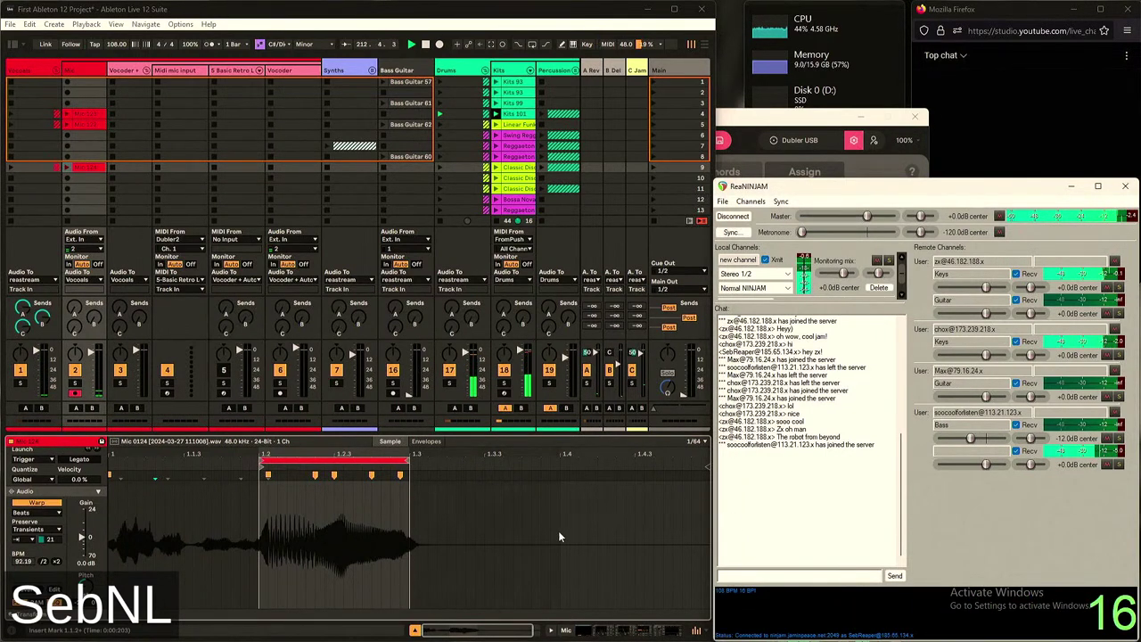
{"action": "left_click", "coordinate": [78, 127]}
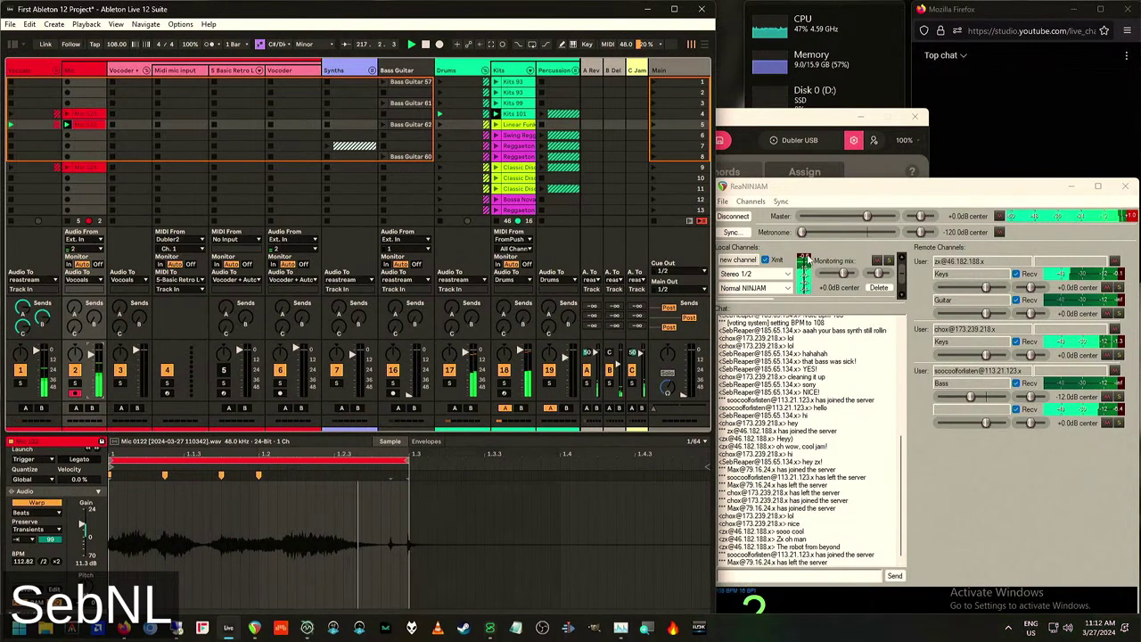
Set the ReaNINJAM metronome level to -3.4 dB and stop the playing Mic clip
{"action": "left_click_drag", "start_coordinate": [801, 232], "coordinate": [865, 244]}
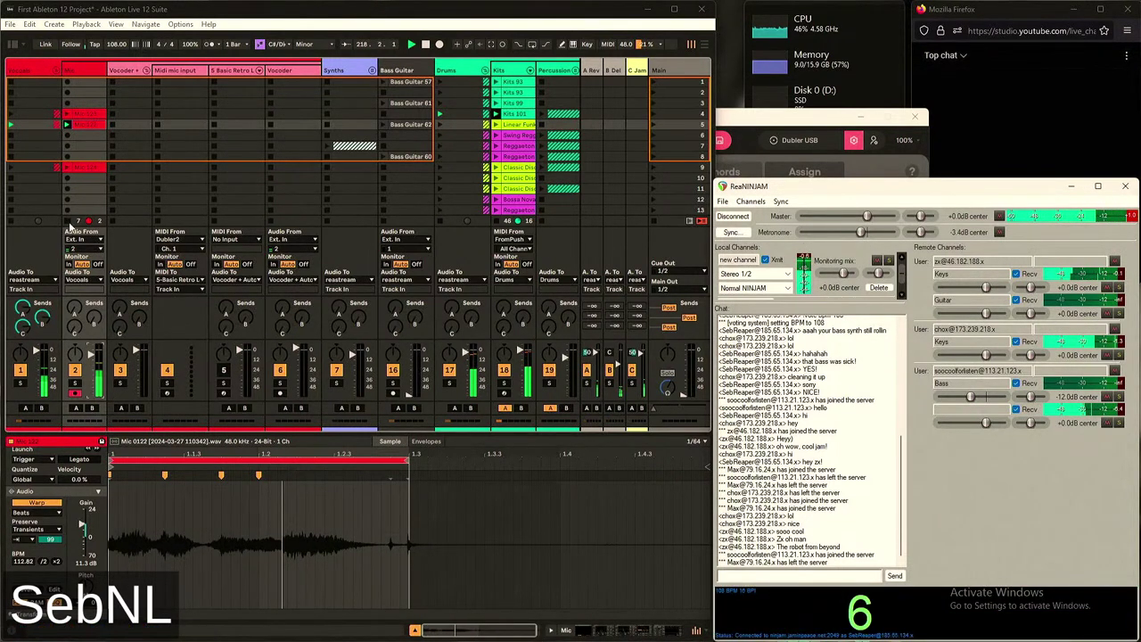
{"action": "left_click", "coordinate": [283, 303]}
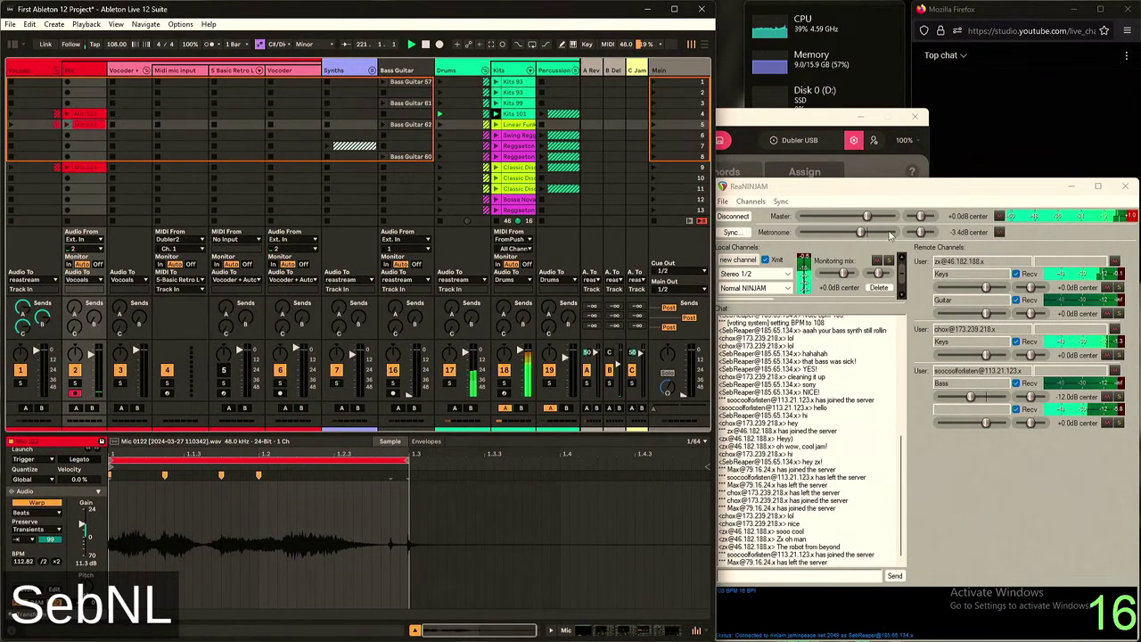
Turn the ReaNINJAM metronome down to -120.0 dB and put a copy of the Mic 0122 clip in scene 6
{"action": "left_click_drag", "start_coordinate": [864, 232], "coordinate": [801, 232]}
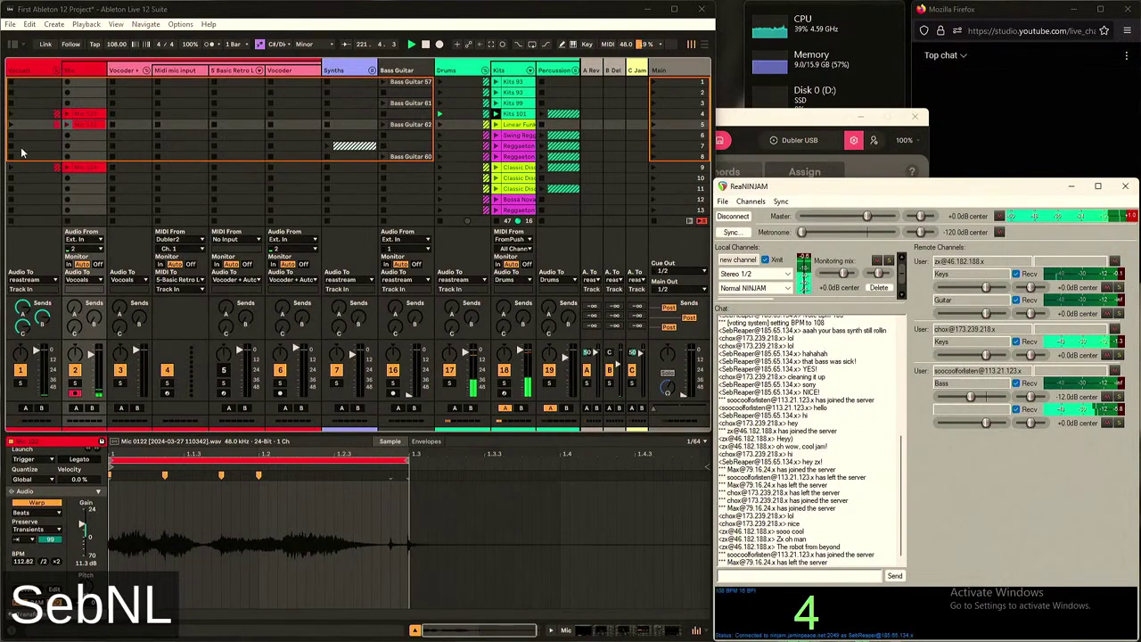
{"action": "left_click", "coordinate": [81, 136]}
{"action": "key", "text": "Return"}
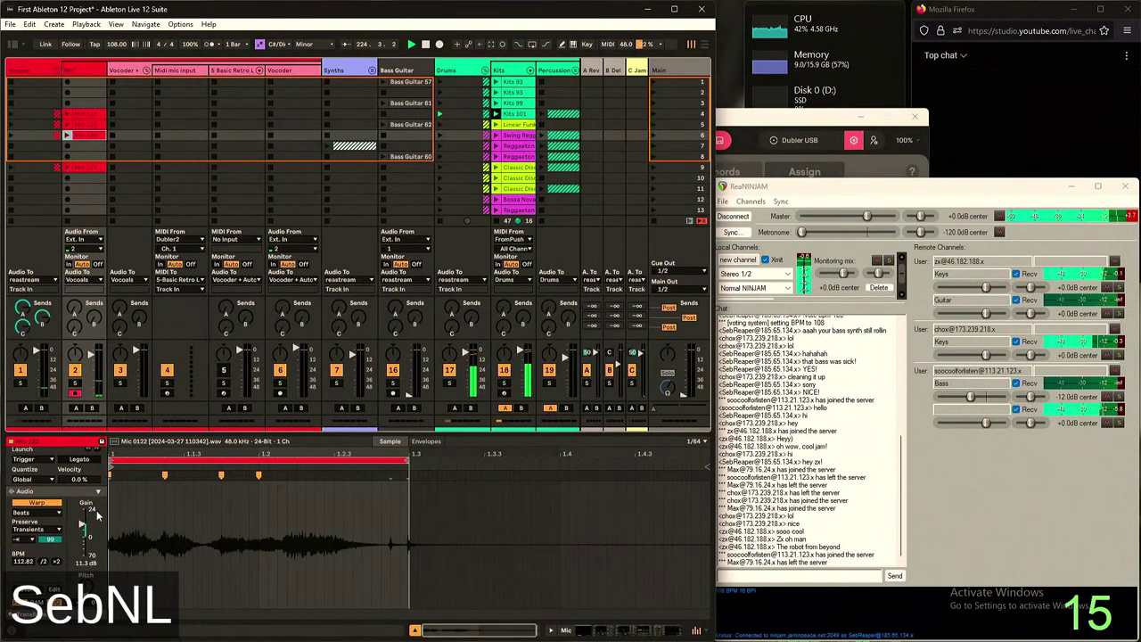
Turn off looping for the Mic 0122 clip in scene 6, check the scene 9 Mic clip, and reselect the scene 6 clip
{"action": "scroll", "coordinate": [98, 615], "scroll_direction": "down", "scroll_amount": 3}
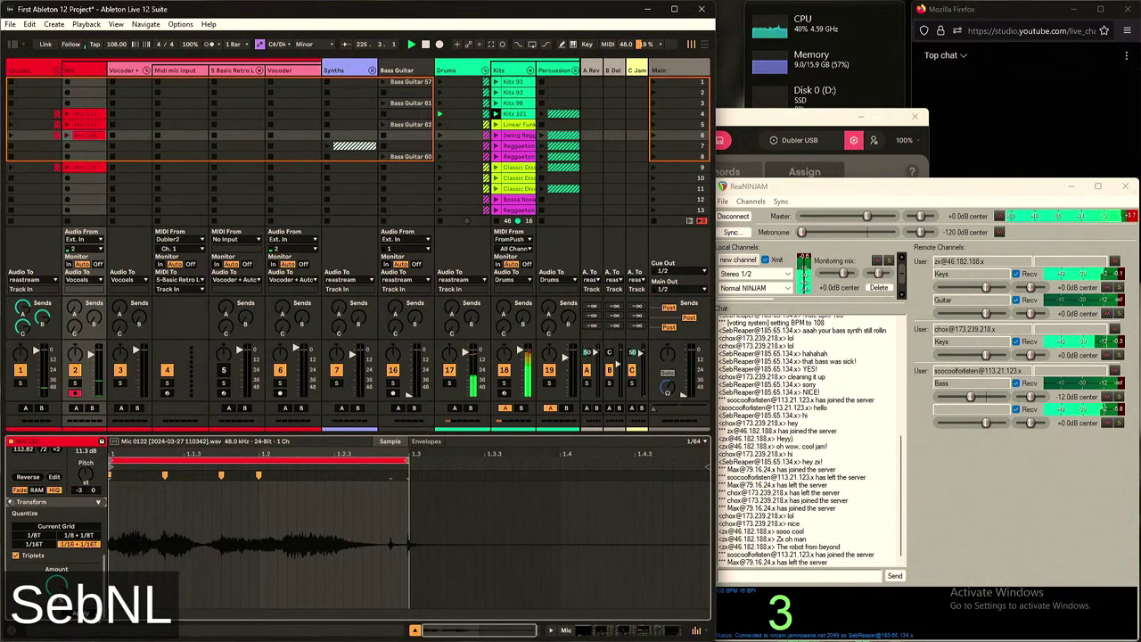
{"action": "scroll", "coordinate": [77, 473], "scroll_direction": "up", "scroll_amount": 4}
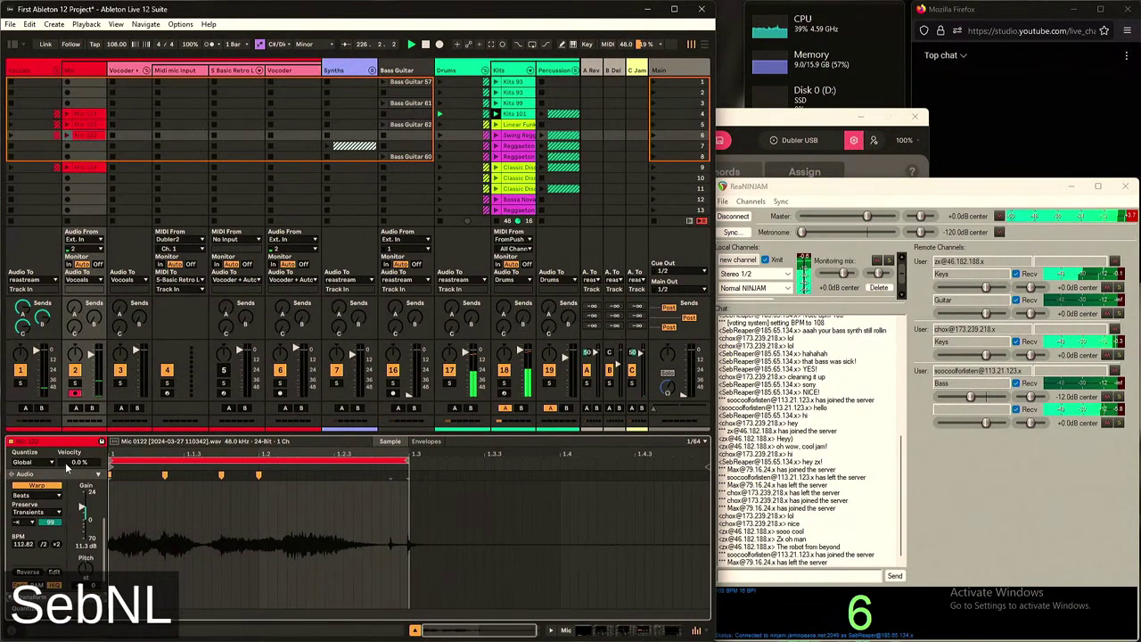
{"action": "scroll", "coordinate": [78, 475], "scroll_direction": "up", "scroll_amount": 5}
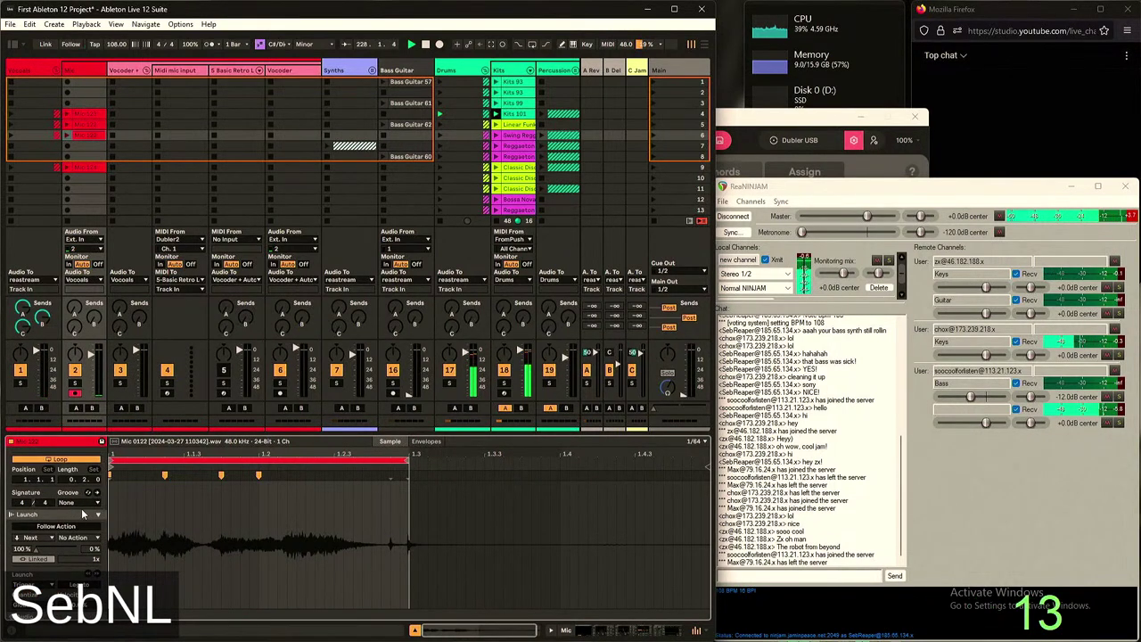
{"action": "scroll", "coordinate": [80, 508], "scroll_direction": "up", "scroll_amount": 3}
{"action": "left_click", "coordinate": [77, 498]}
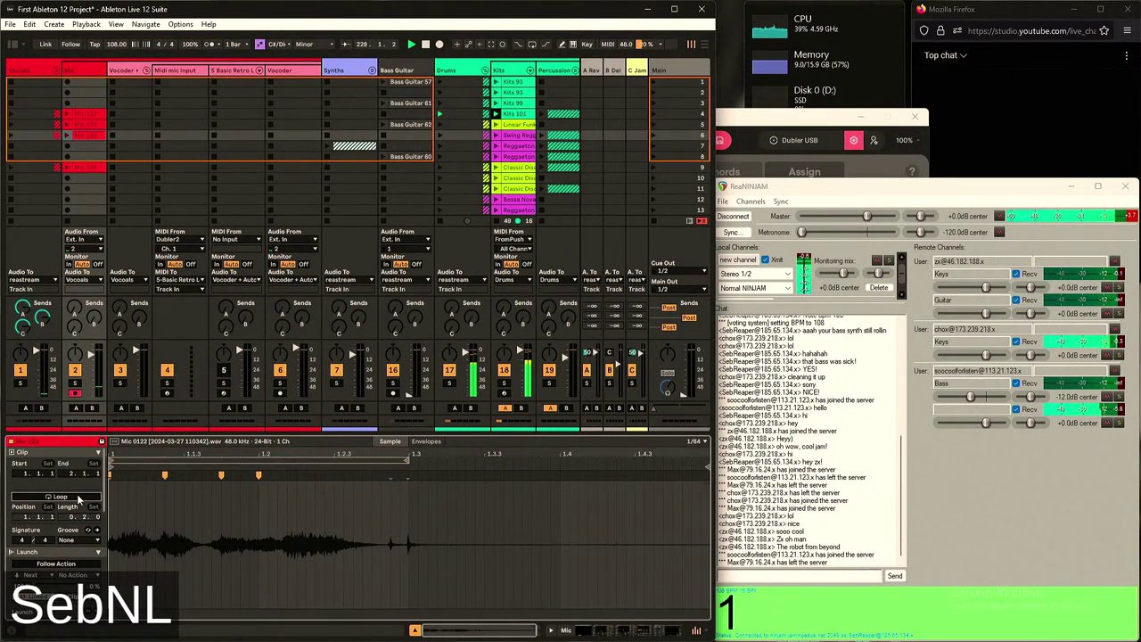
{"action": "left_click", "coordinate": [106, 168]}
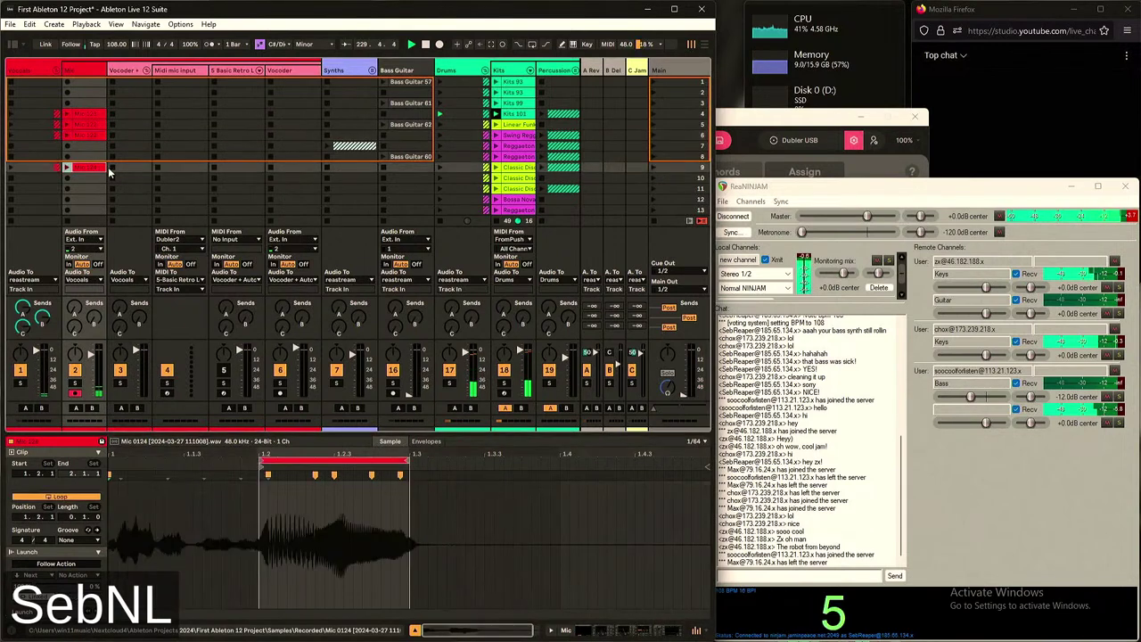
{"action": "left_click", "coordinate": [100, 134]}
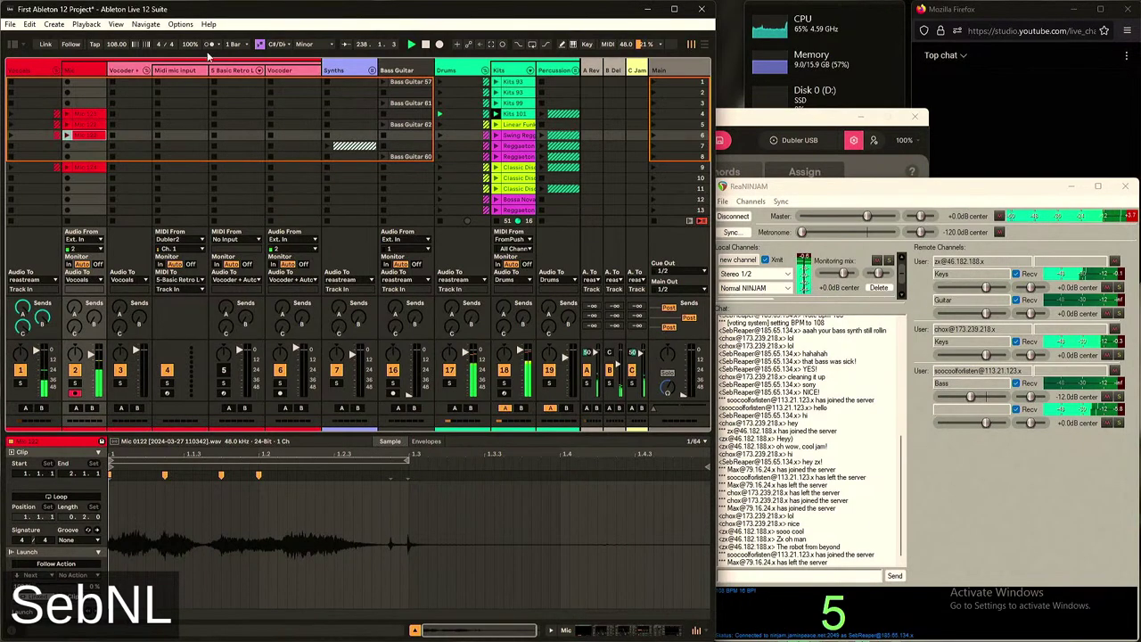
Show the Mic track's devices, set the MIDI output octave to 0 in Vochlea Dubler 2.2 and minimize its window
{"action": "left_click", "coordinate": [79, 71]}
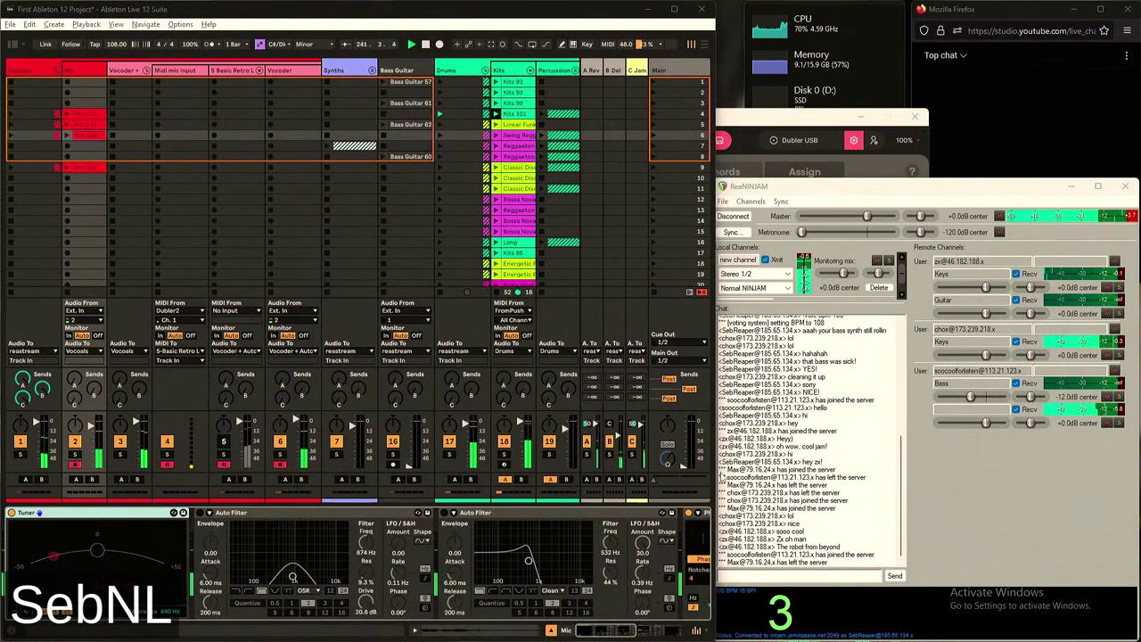
{"action": "key", "text": "alt+Tab"}
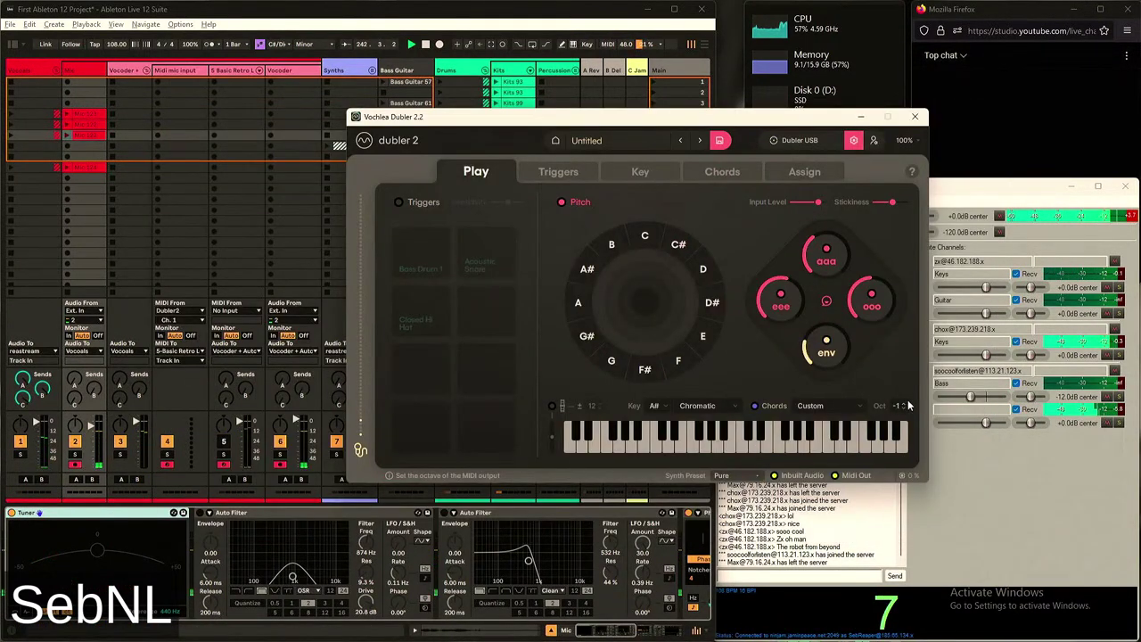
{"action": "left_click", "coordinate": [906, 403]}
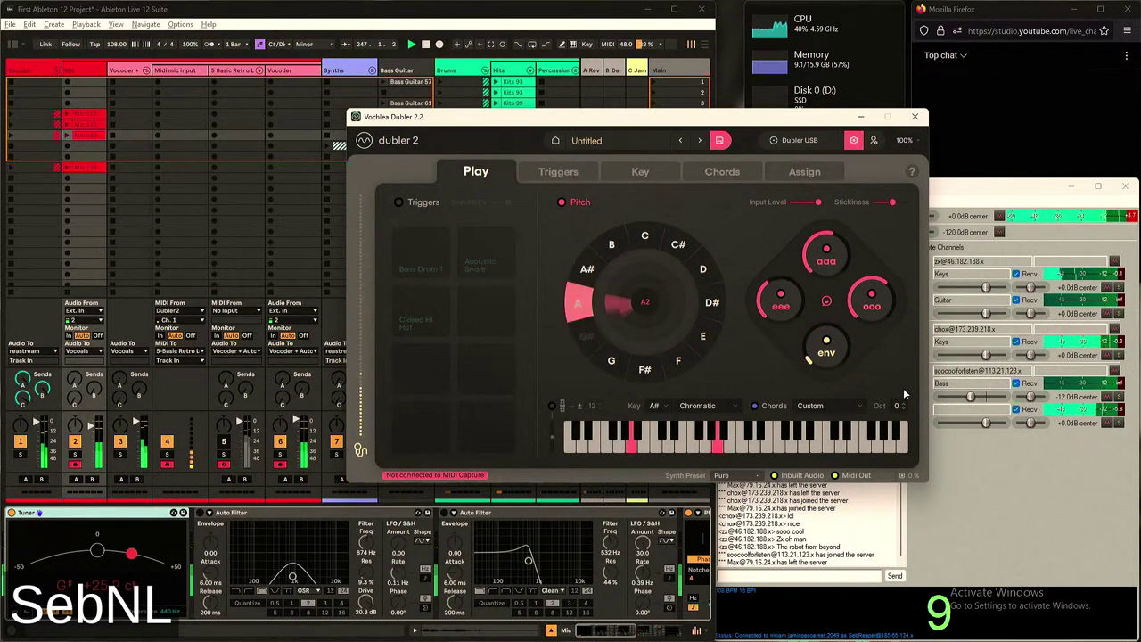
{"action": "left_click", "coordinate": [859, 117]}
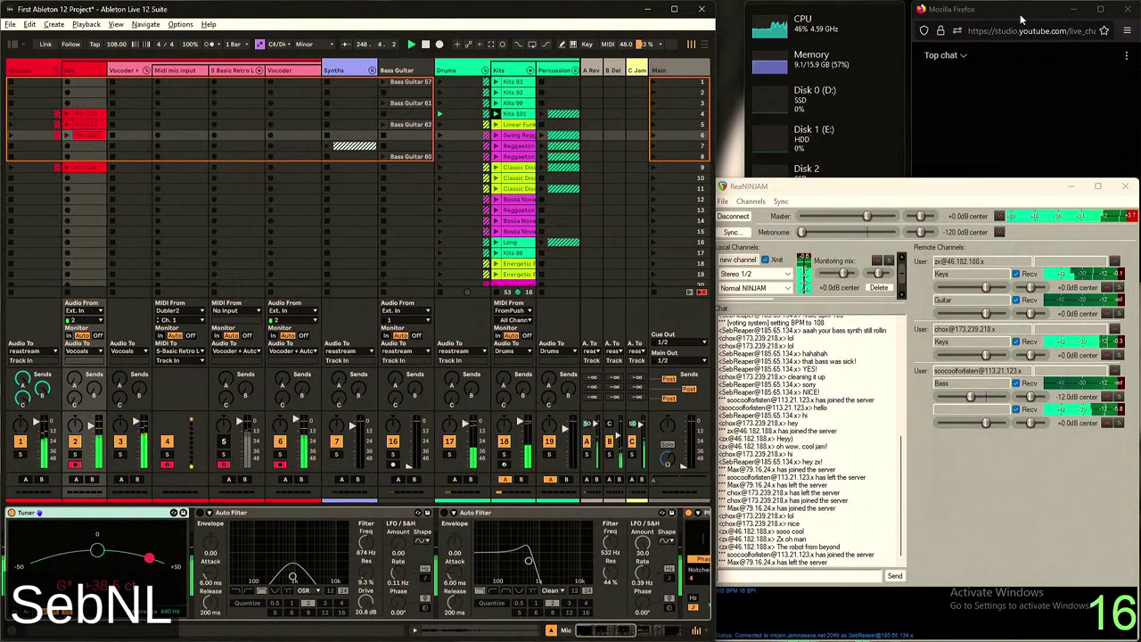
{"action": "left_click", "coordinate": [1012, 631]}
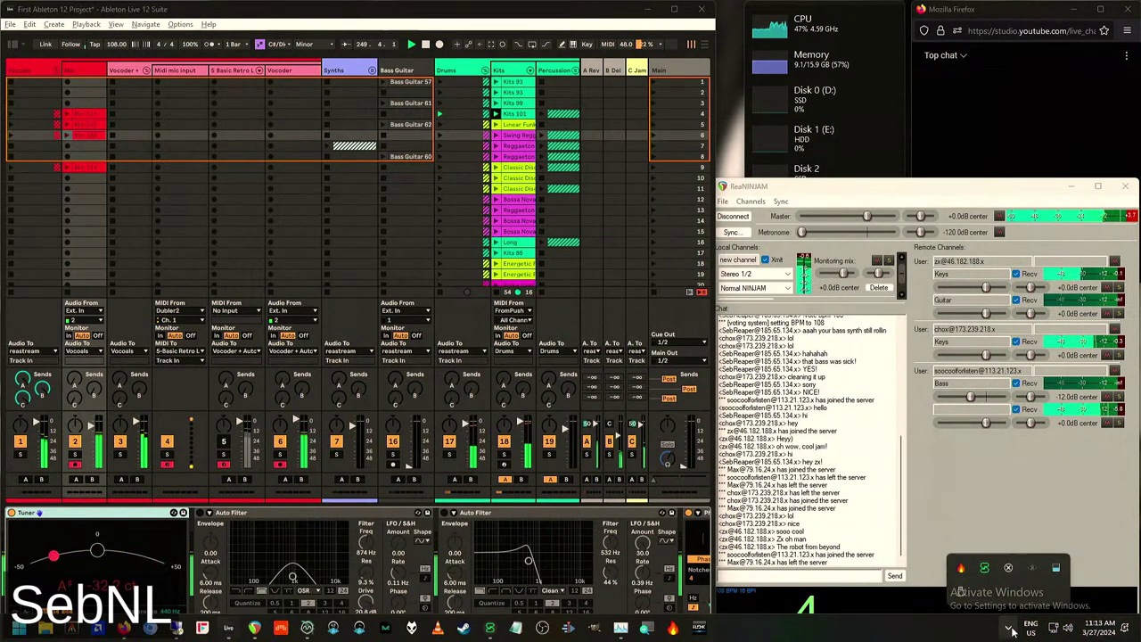
{"action": "right_click", "coordinate": [984, 567]}
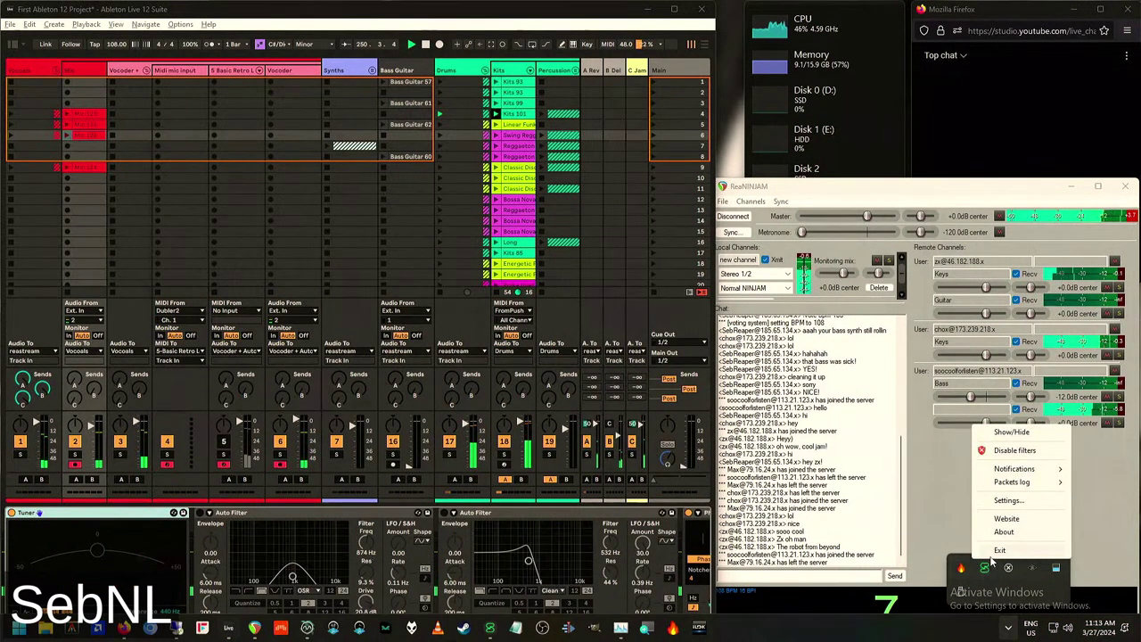
{"action": "left_click", "coordinate": [999, 551]}
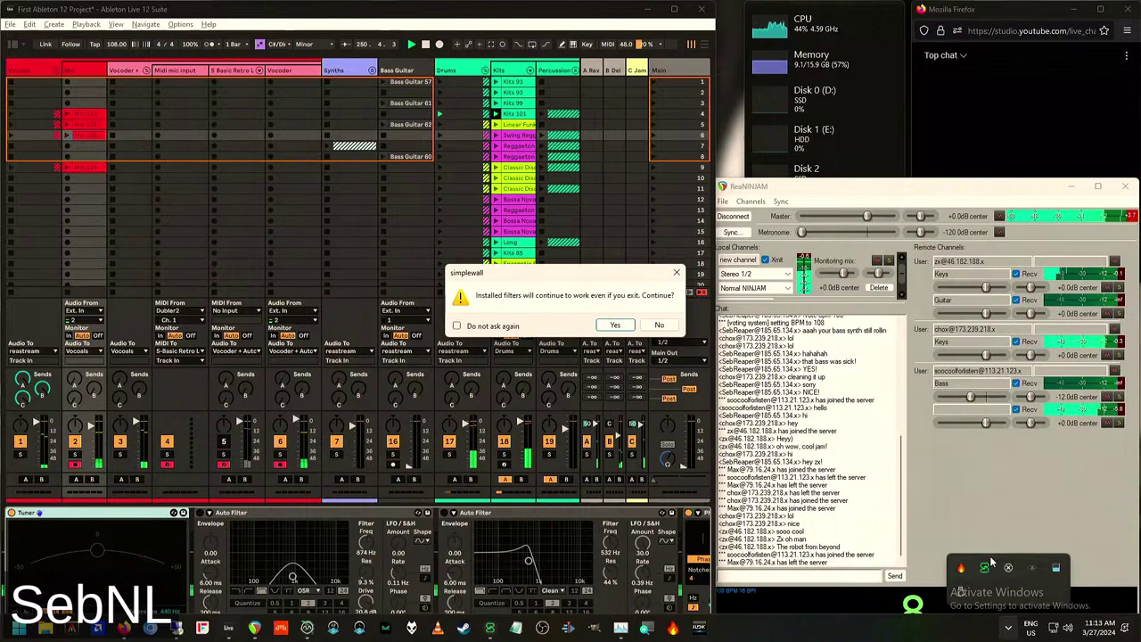
{"action": "left_click", "coordinate": [662, 328]}
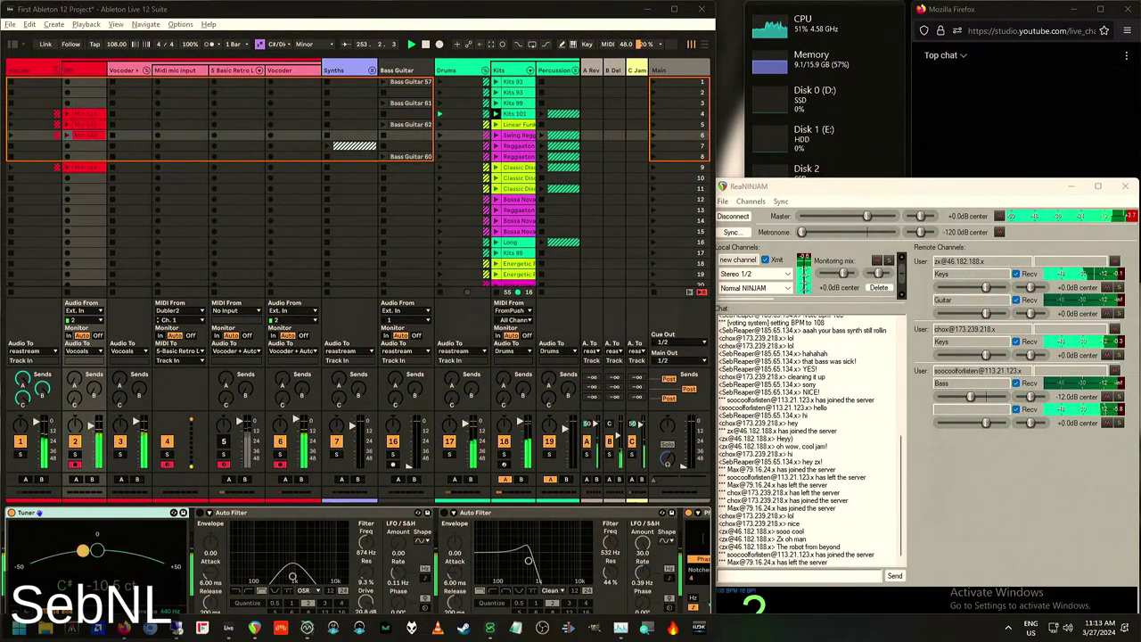
Quit the session of the background app that runs in the notification area
{"action": "left_click", "coordinate": [1009, 627]}
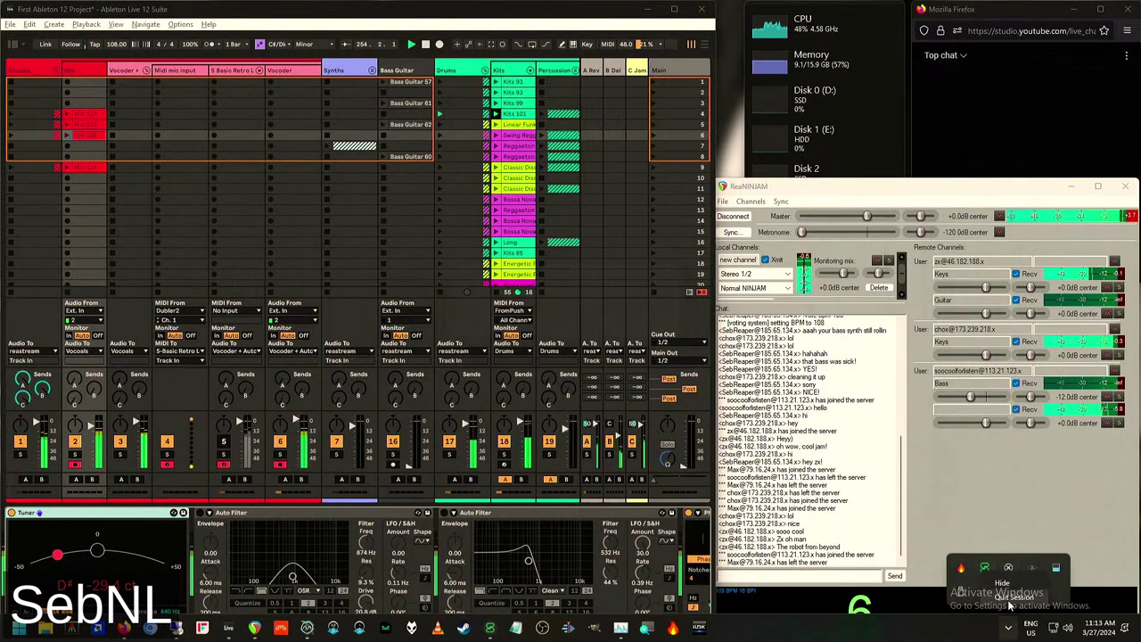
{"action": "left_click", "coordinate": [983, 568]}
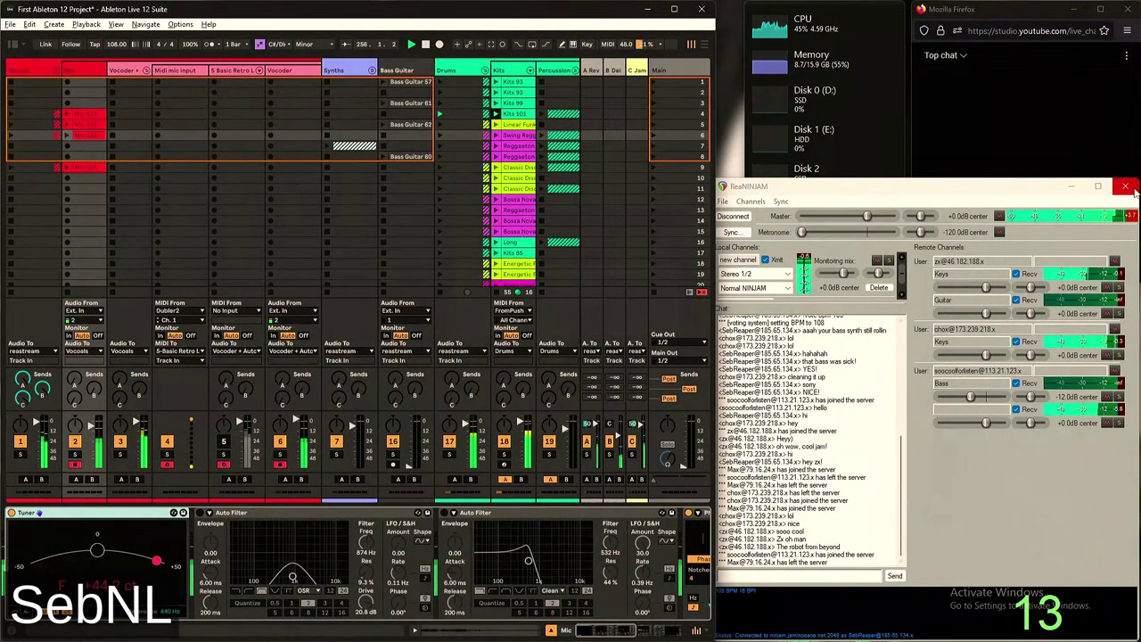
{"action": "left_click", "coordinate": [1090, 256]}
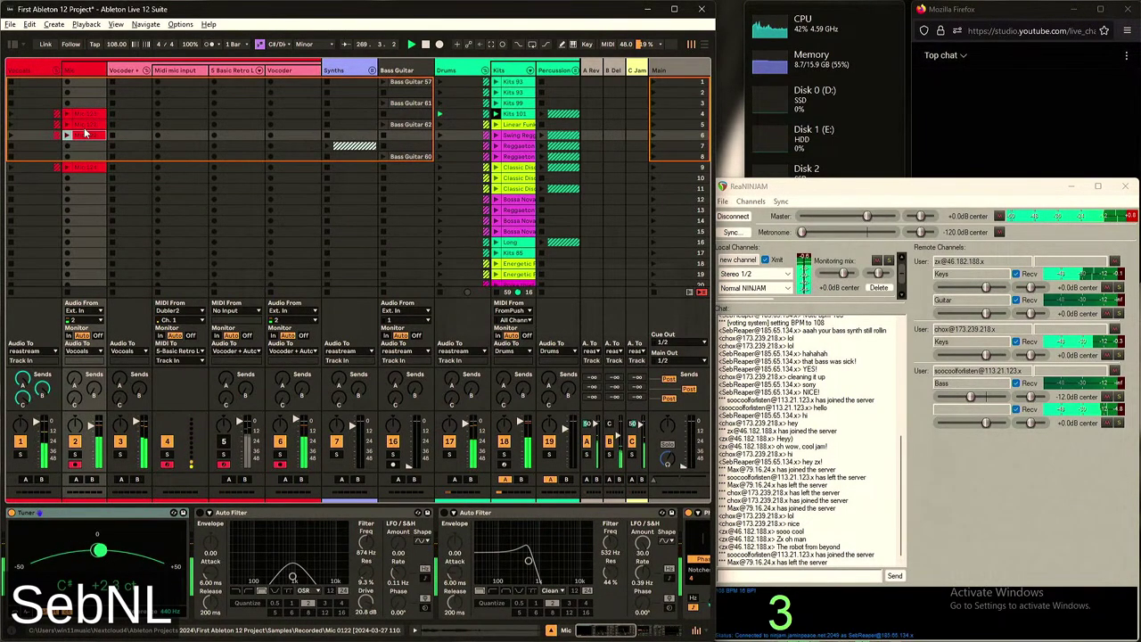
Lower the pitch Stickiness in Vochlea Dubler 2.2 to slightly above its minimum and minimize the window
{"action": "key", "text": "alt+Tab"}
{"action": "key", "text": "alt+Tab"}
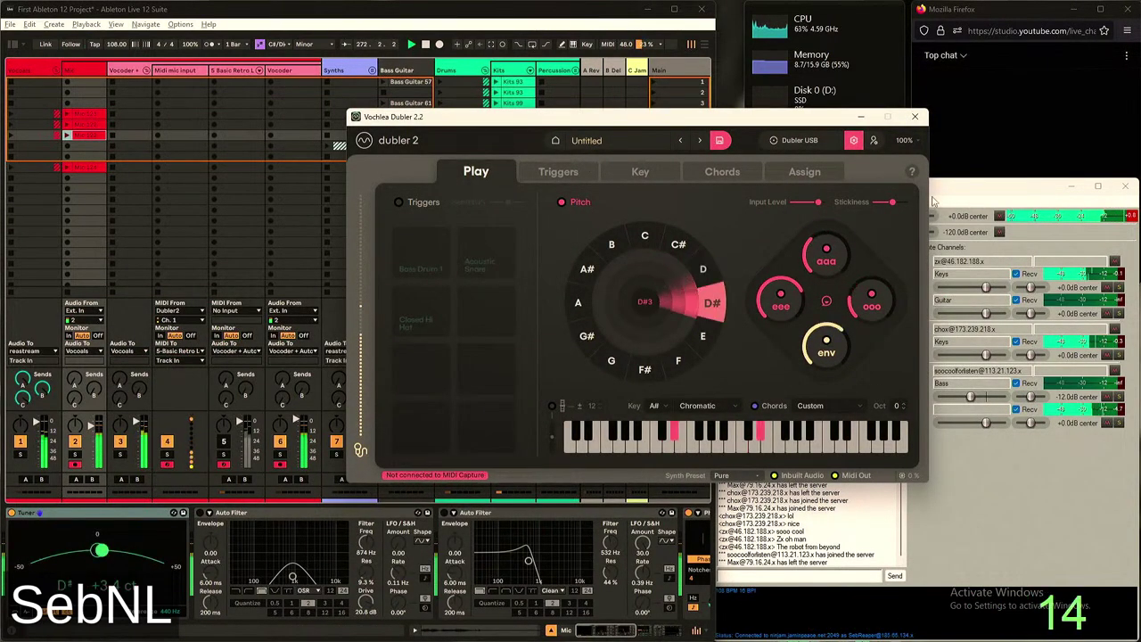
{"action": "left_click_drag", "start_coordinate": [893, 201], "coordinate": [874, 203]}
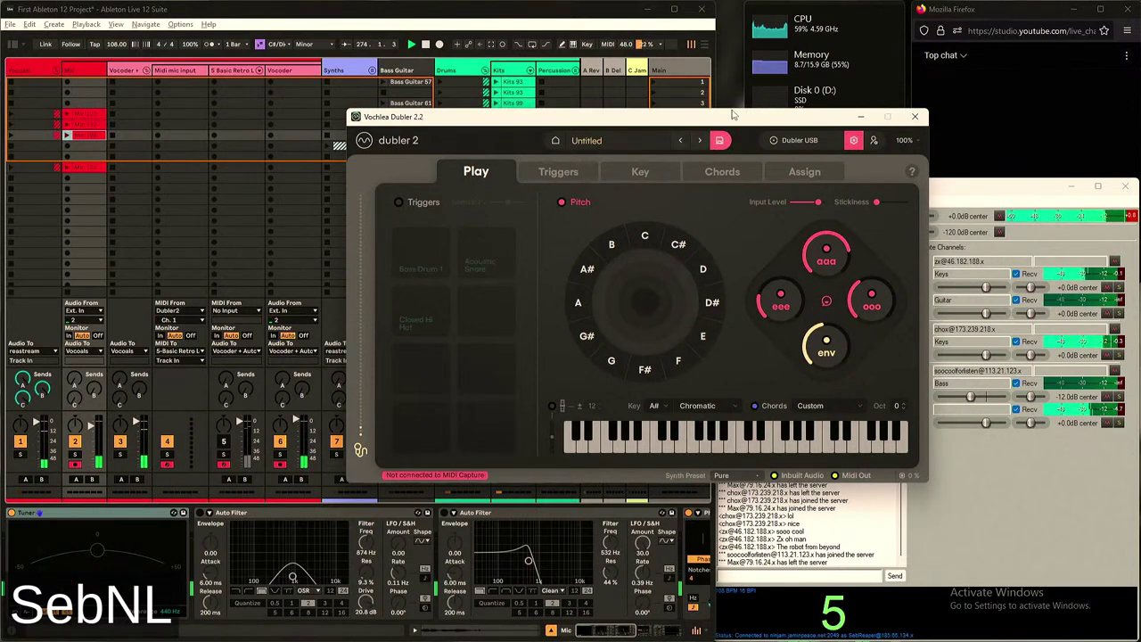
{"action": "left_click_drag", "start_coordinate": [733, 114], "coordinate": [467, 123]}
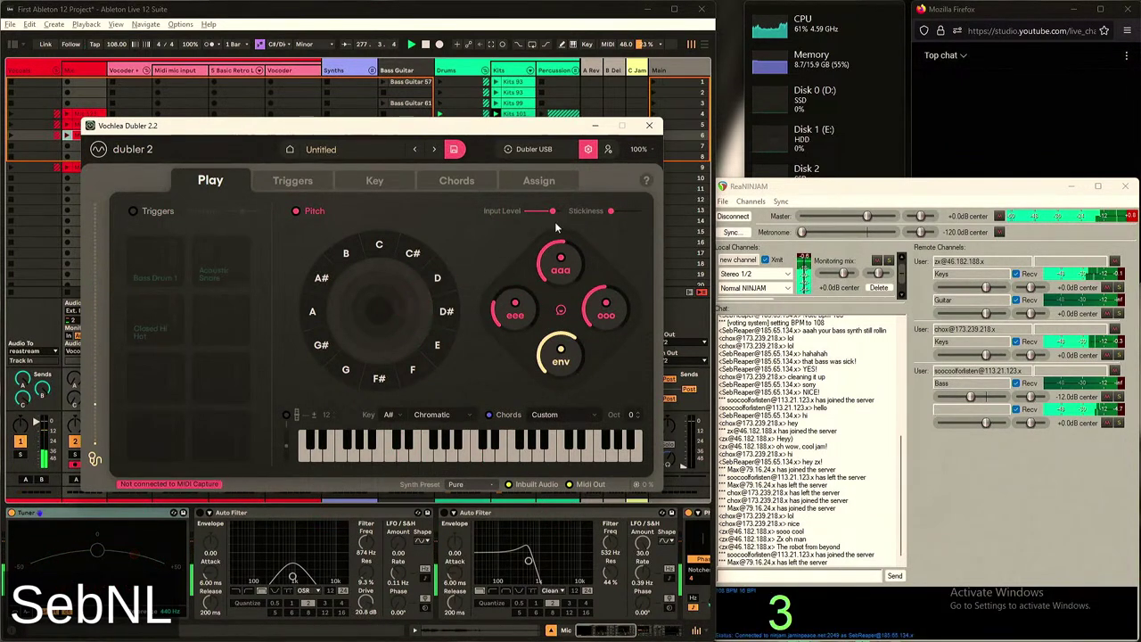
{"action": "left_click_drag", "start_coordinate": [613, 211], "coordinate": [631, 216]}
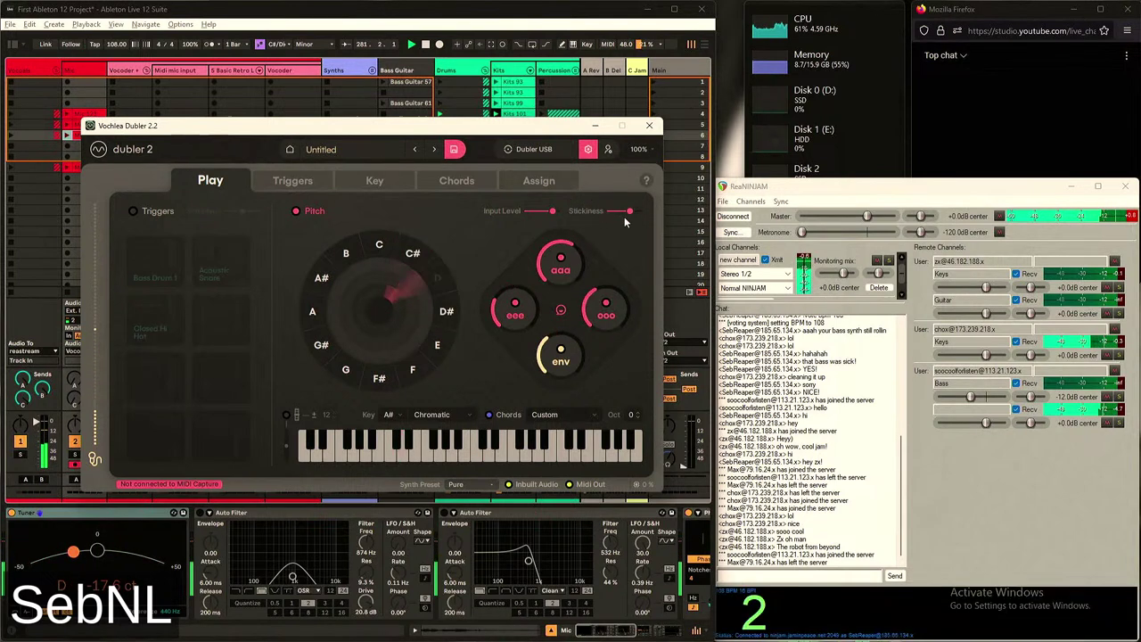
{"action": "left_click_drag", "start_coordinate": [628, 211], "coordinate": [616, 211]}
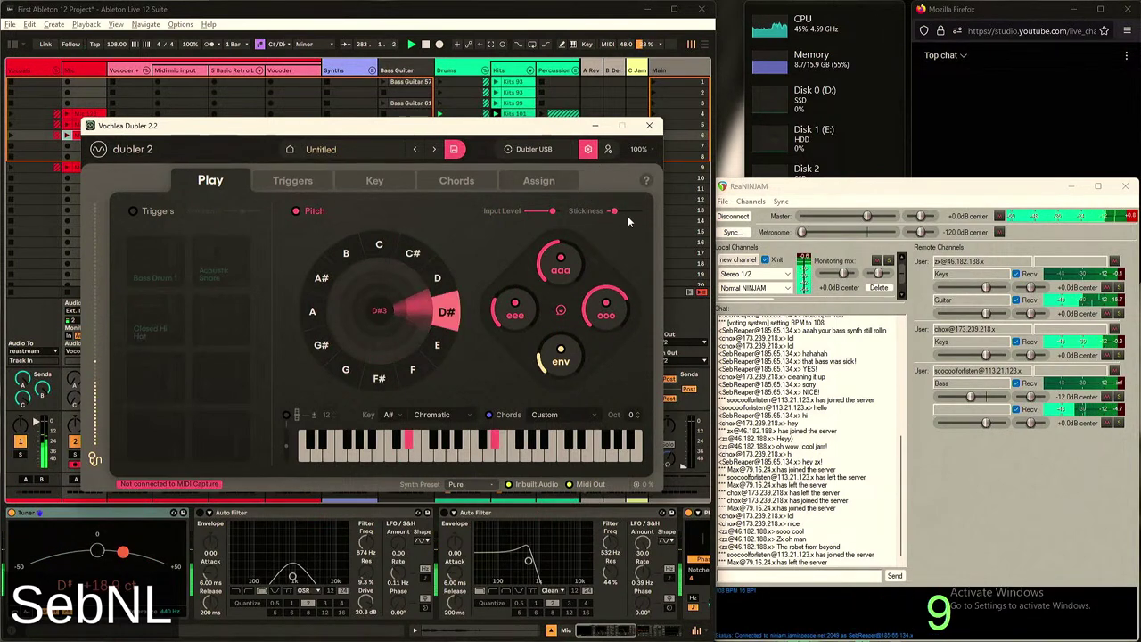
{"action": "left_click", "coordinate": [593, 119]}
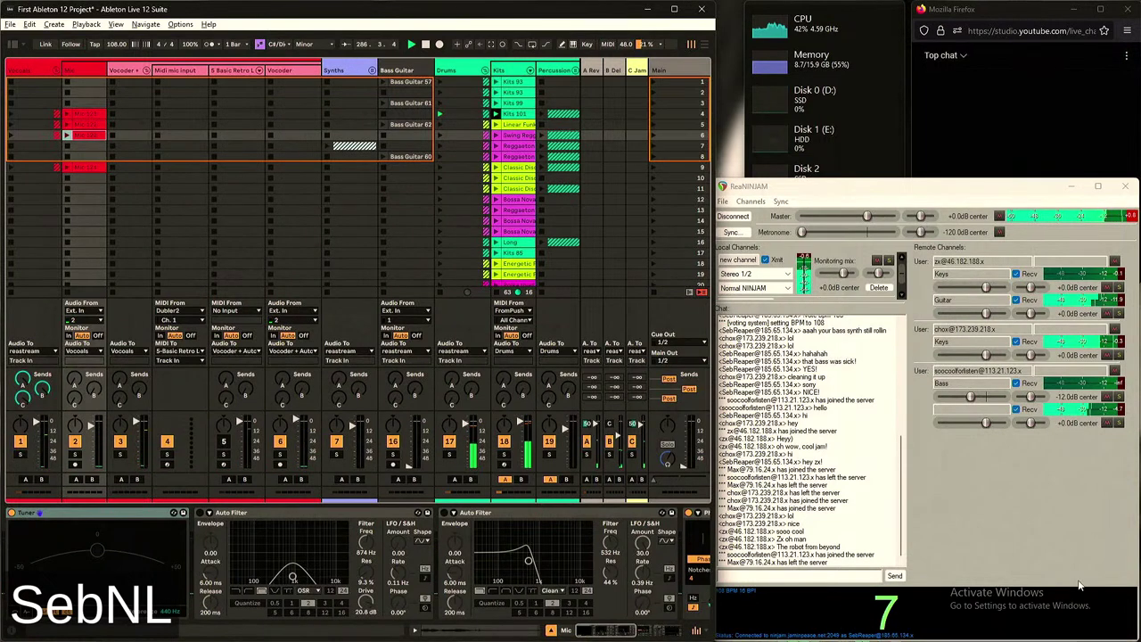
Pan the unnamed remote channel below Bass to 32% right and lower the second remote player's Keys channel to -4.4 dB
{"action": "mouse_move", "coordinate": [1098, 640]}
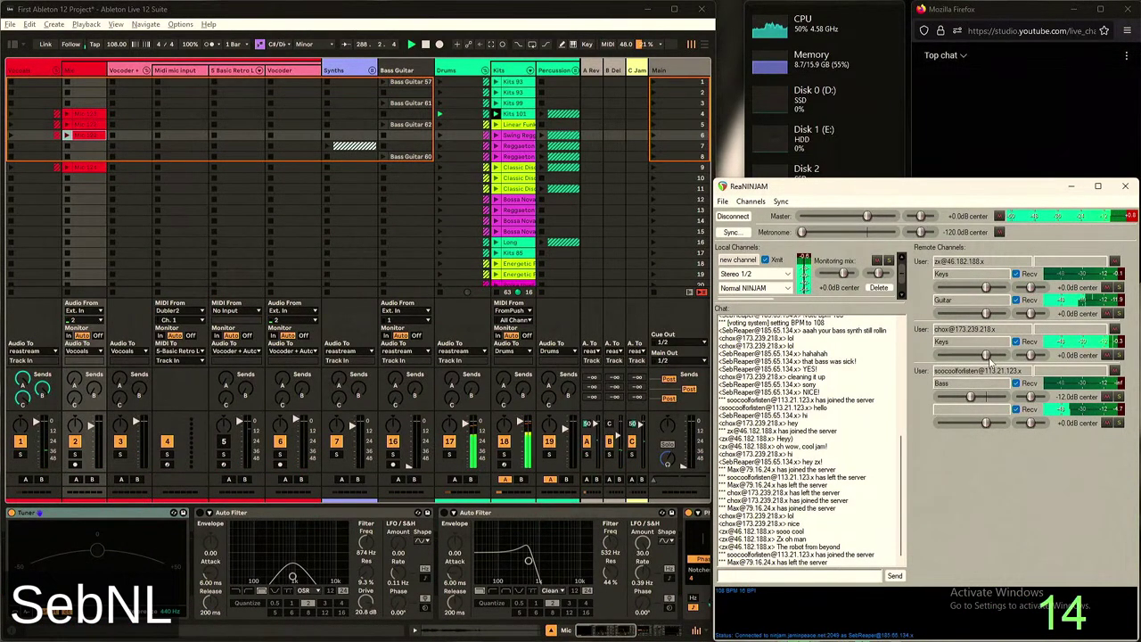
{"action": "left_click_drag", "start_coordinate": [1031, 423], "coordinate": [1035, 424]}
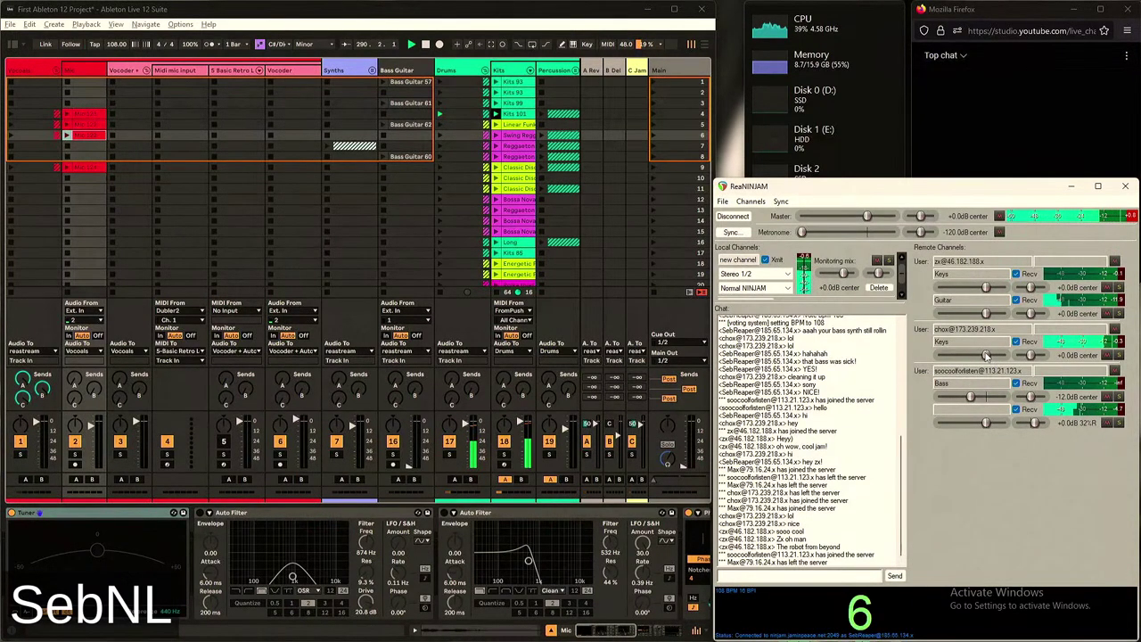
{"action": "left_click_drag", "start_coordinate": [986, 356], "coordinate": [982, 356]}
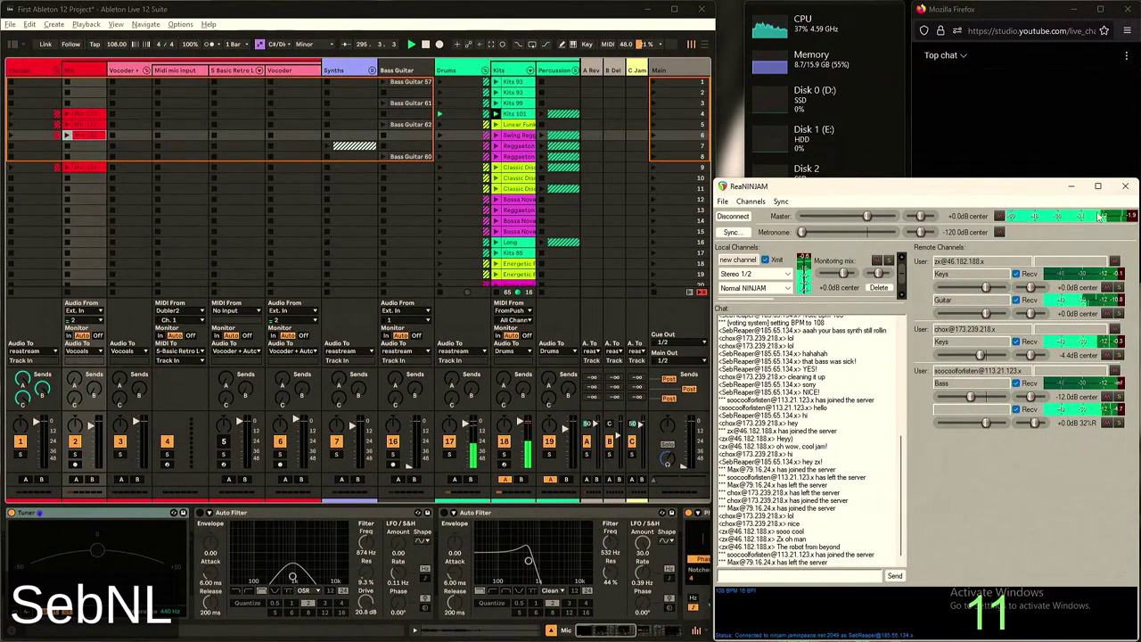
Arm the Mic track for recording and raise its volume
{"action": "left_click", "coordinate": [97, 457]}
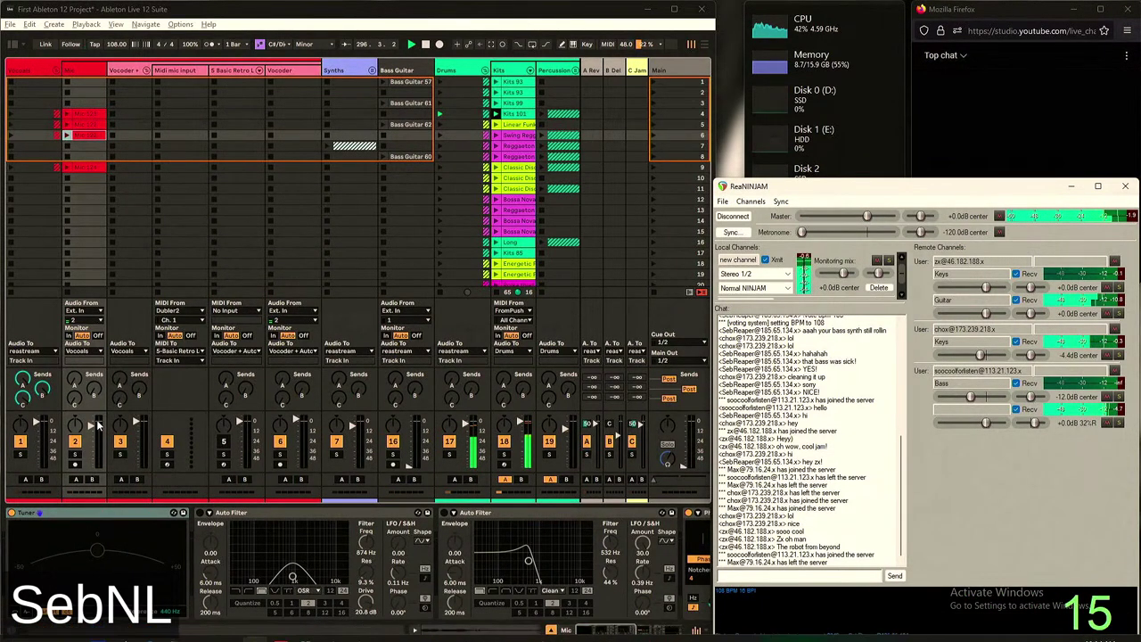
{"action": "left_click", "coordinate": [75, 464]}
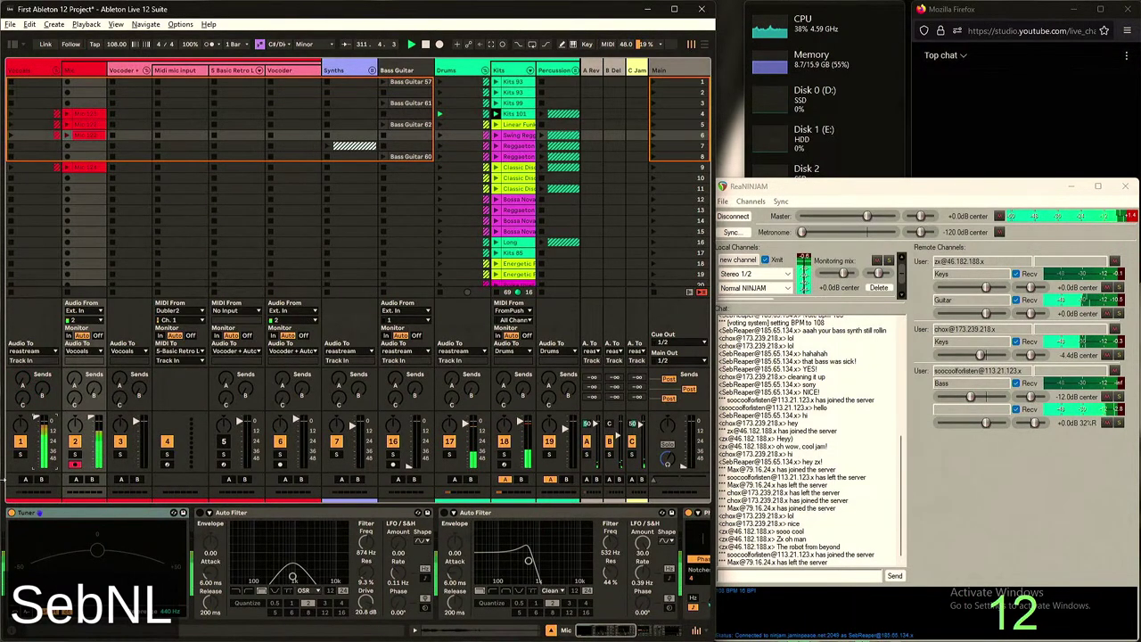
Monitor the Bass Guitar input while showing the Tuner in the track's device chain, and return monitoring to Auto
{"action": "mouse_move", "coordinate": [241, 627]}
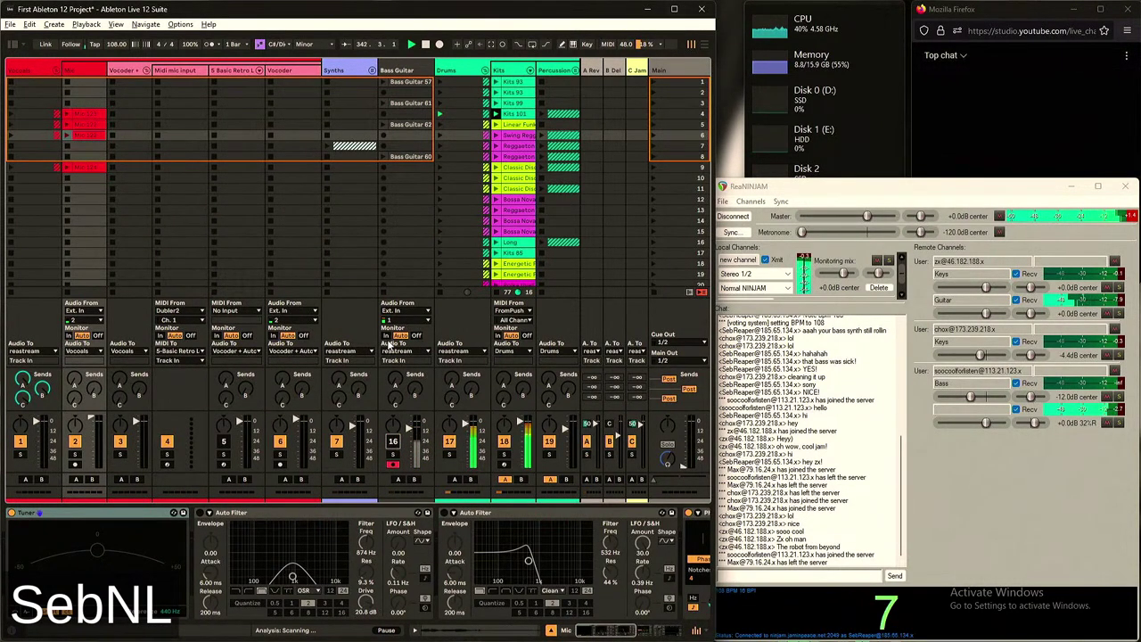
{"action": "left_click", "coordinate": [388, 337]}
{"action": "left_click", "coordinate": [406, 231]}
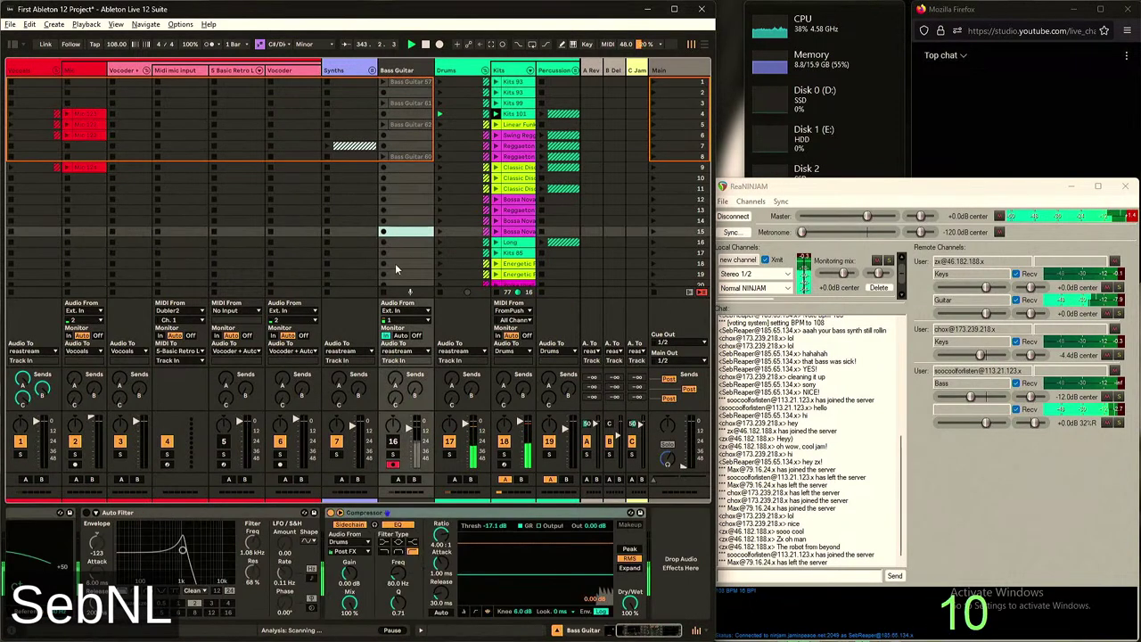
{"action": "scroll", "coordinate": [290, 571], "scroll_direction": "left", "scroll_amount": 2}
{"action": "left_click", "coordinate": [402, 336]}
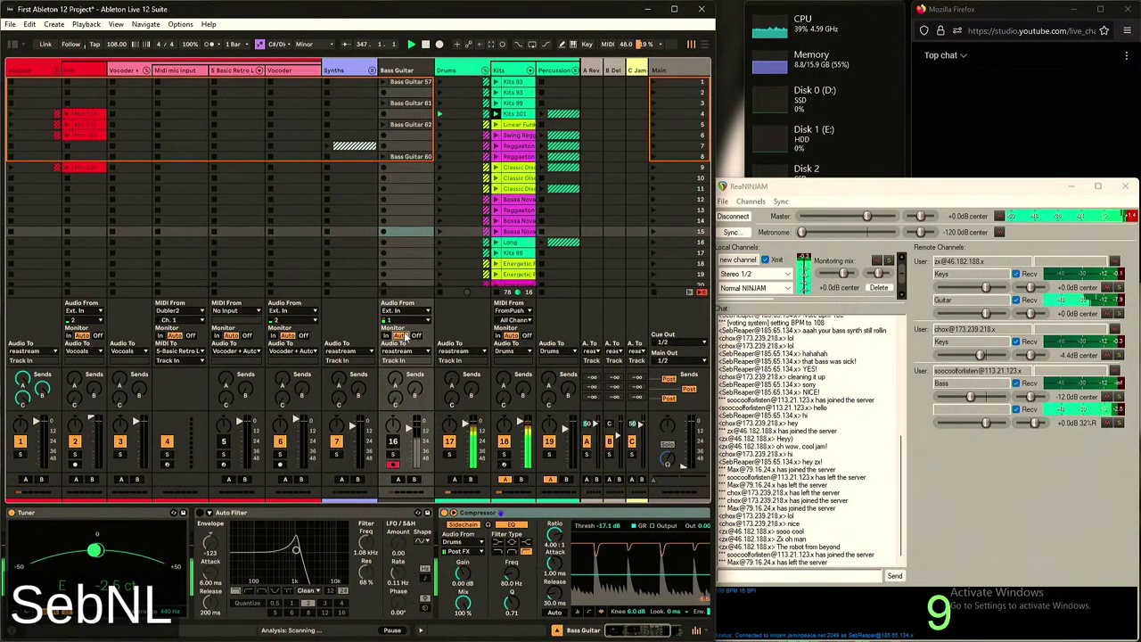
{"action": "key", "text": "alt+Tab"}
{"action": "key", "text": "alt+Tab"}
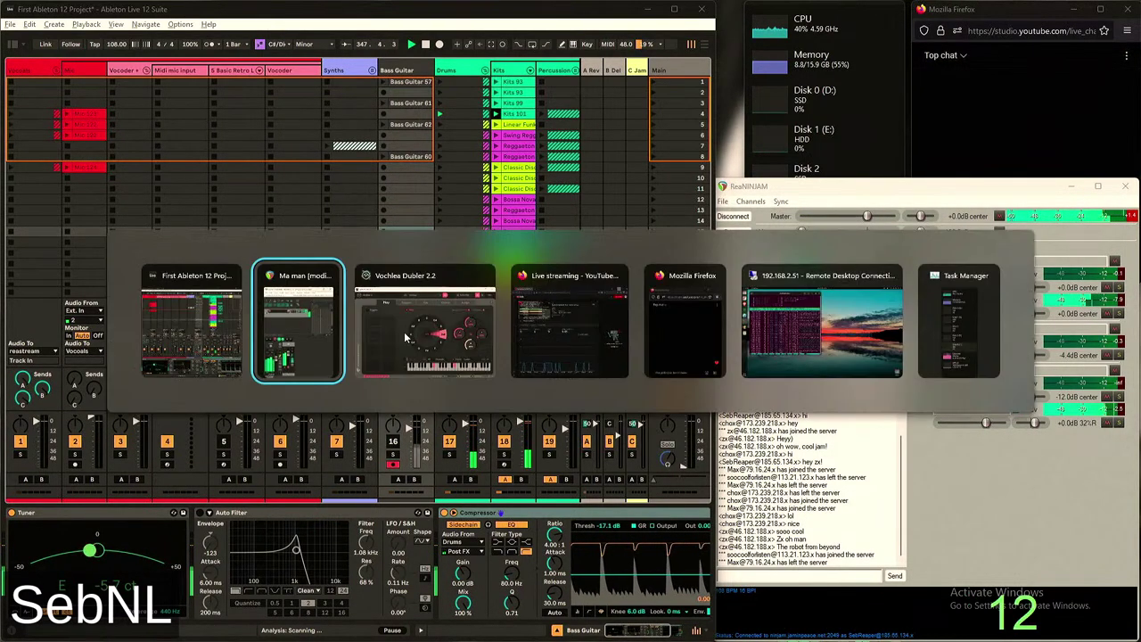
{"action": "key", "text": "alt+Tab"}
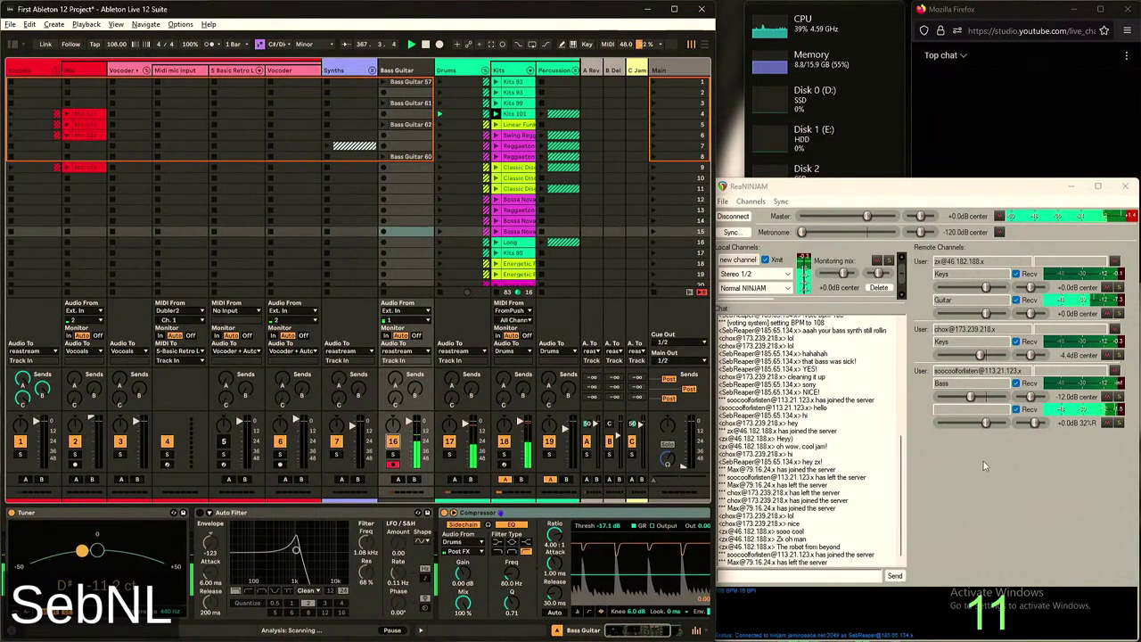
Lower the unnamed remote channel below Bass to -2.7 dB and raise the remote Guitar channel to +3.3 dB
{"action": "left_click_drag", "start_coordinate": [985, 423], "coordinate": [984, 426]}
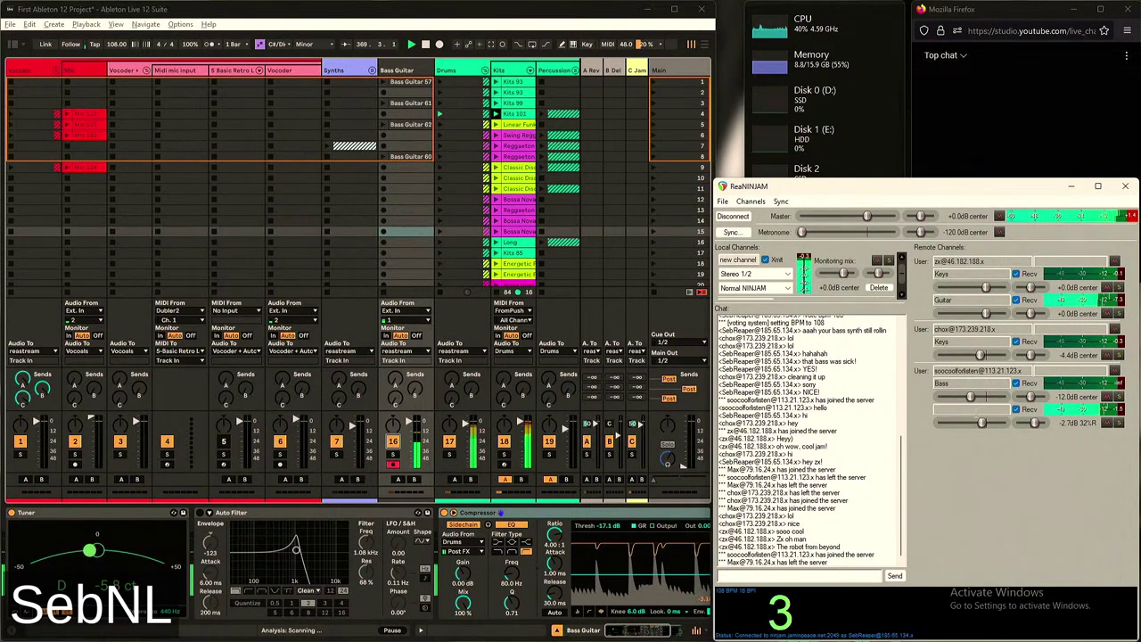
{"action": "left_click_drag", "start_coordinate": [986, 313], "coordinate": [991, 313]}
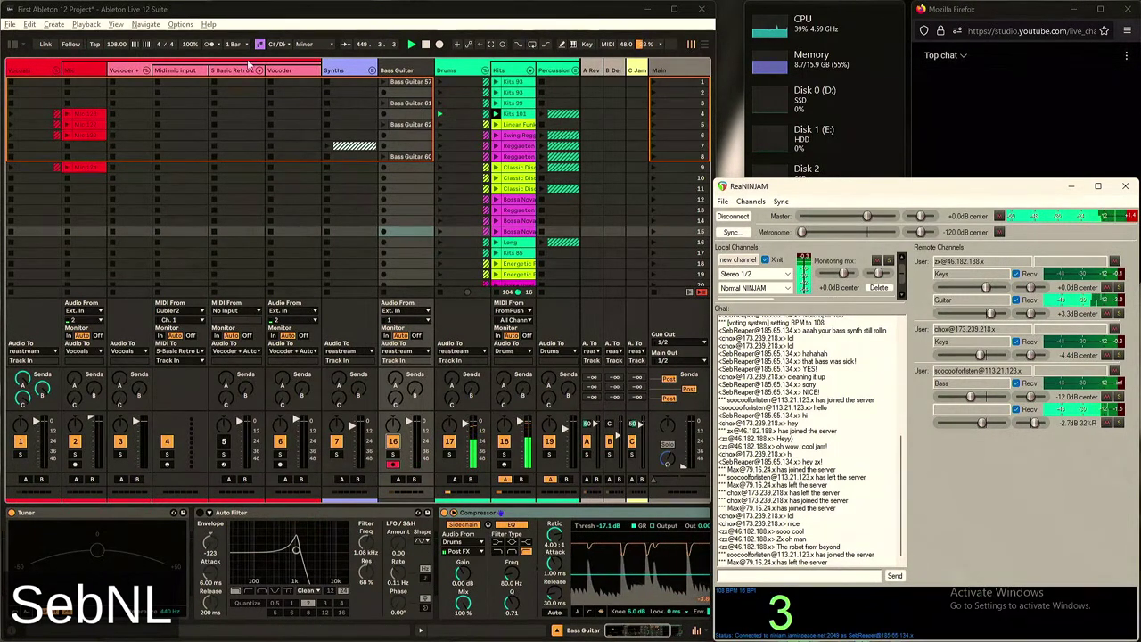
Raise the ReaNINJAM metronome volume to -3.7 dB and bring it back down to -120 dB
{"action": "left_click_drag", "start_coordinate": [801, 232], "coordinate": [862, 232]}
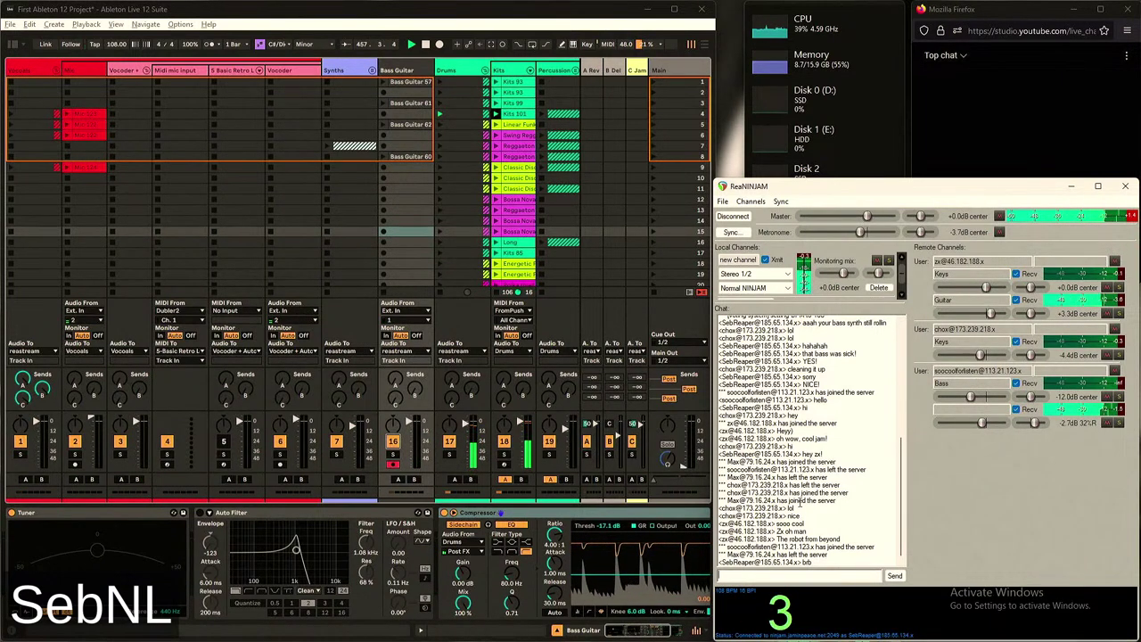
{"action": "left_click_drag", "start_coordinate": [860, 232], "coordinate": [543, 219]}
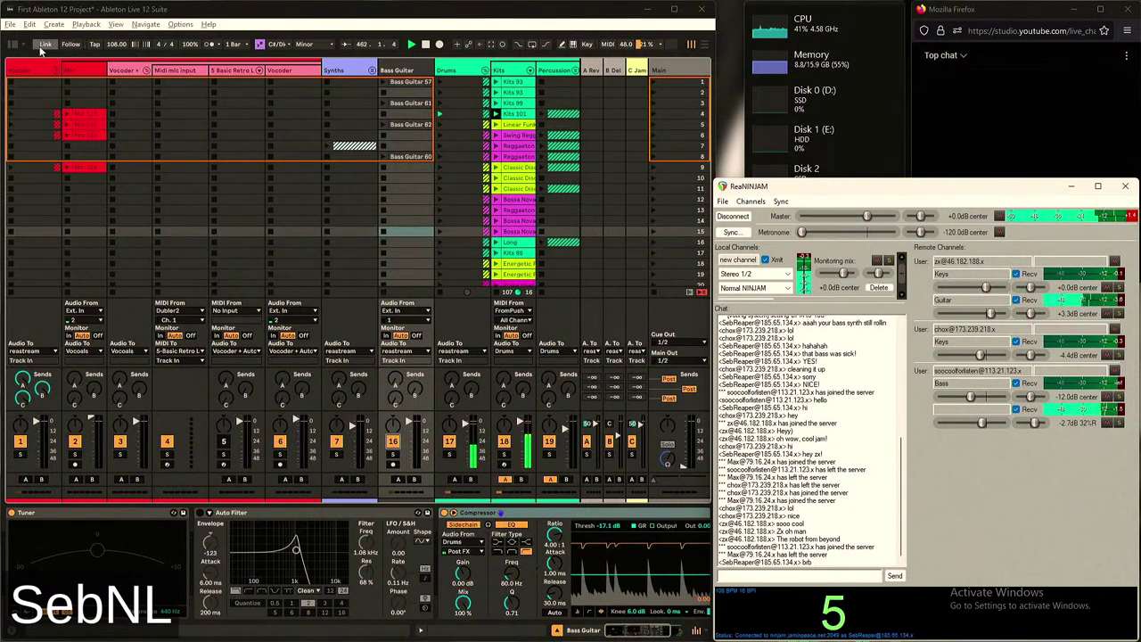
Raise the first remote player's Keys channel to +4.1 dB; try the unnamed channel below Bass at 0.0 dB and return it to -2.7 dB
{"action": "left_click", "coordinate": [321, 213]}
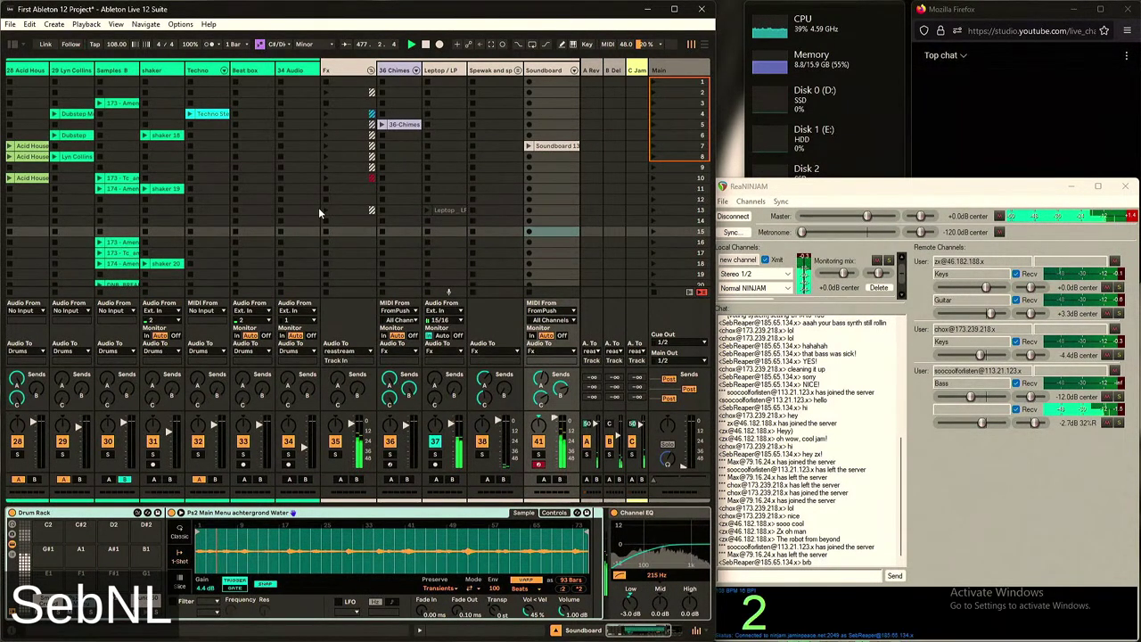
{"action": "left_click_drag", "start_coordinate": [987, 287], "coordinate": [994, 291]}
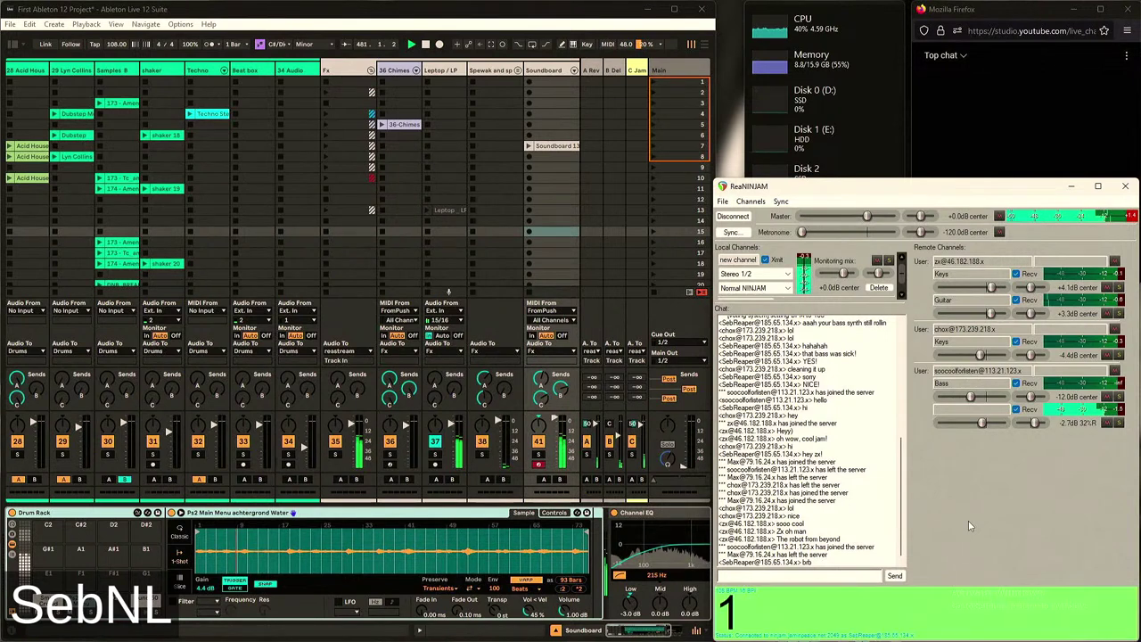
{"action": "double_click", "coordinate": [1068, 426]}
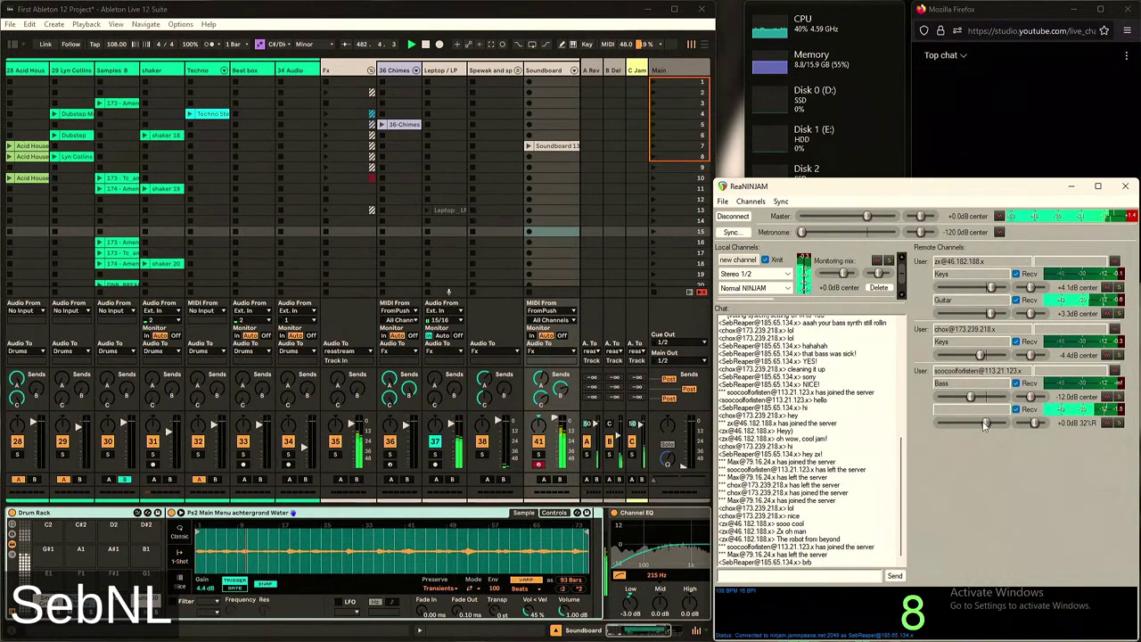
{"action": "left_click_drag", "start_coordinate": [984, 425], "coordinate": [982, 425]}
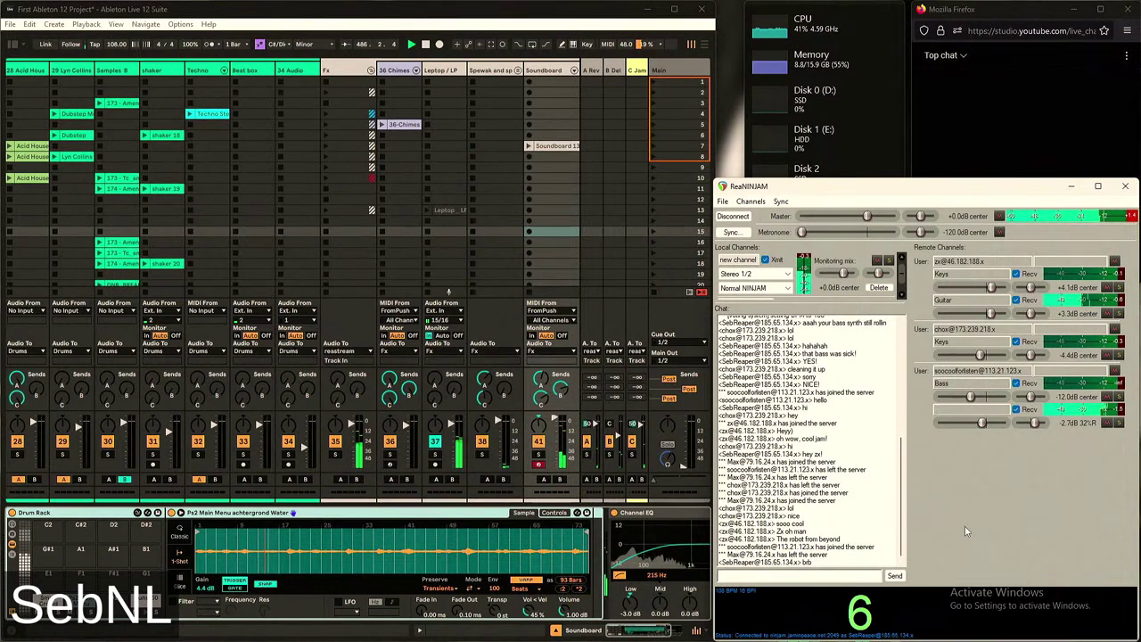
Switch to the remote Linux desktop, check the arctic ocean white noise video in FreeTube, and minimize its window
{"action": "scroll", "coordinate": [70, 303], "scroll_direction": "left", "scroll_amount": 10}
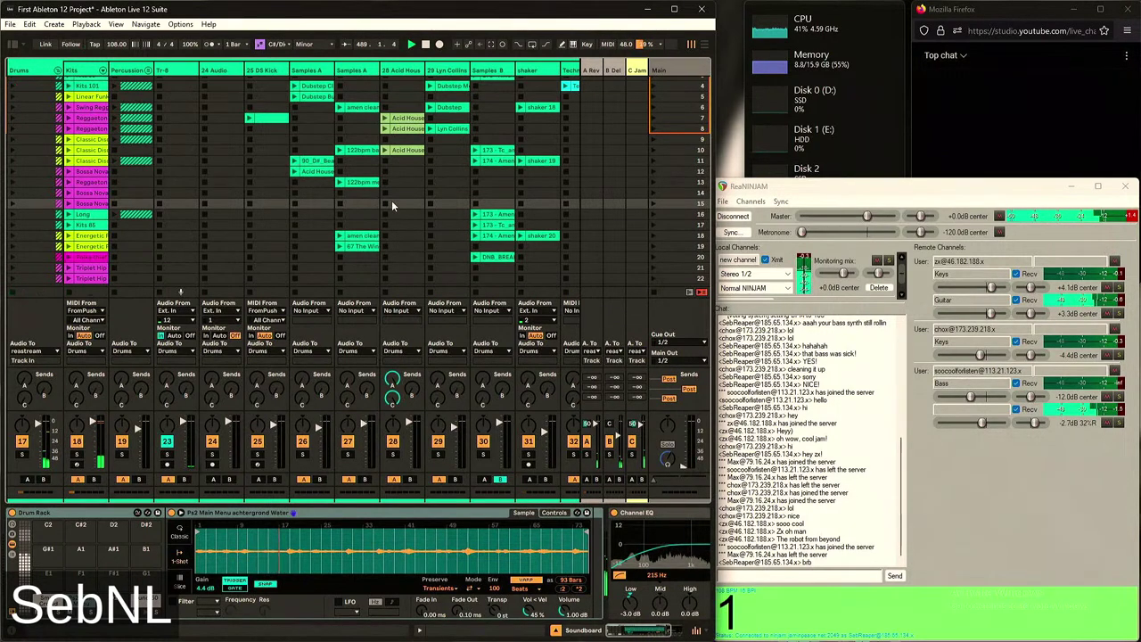
{"action": "scroll", "coordinate": [414, 164], "scroll_direction": "right", "scroll_amount": 10}
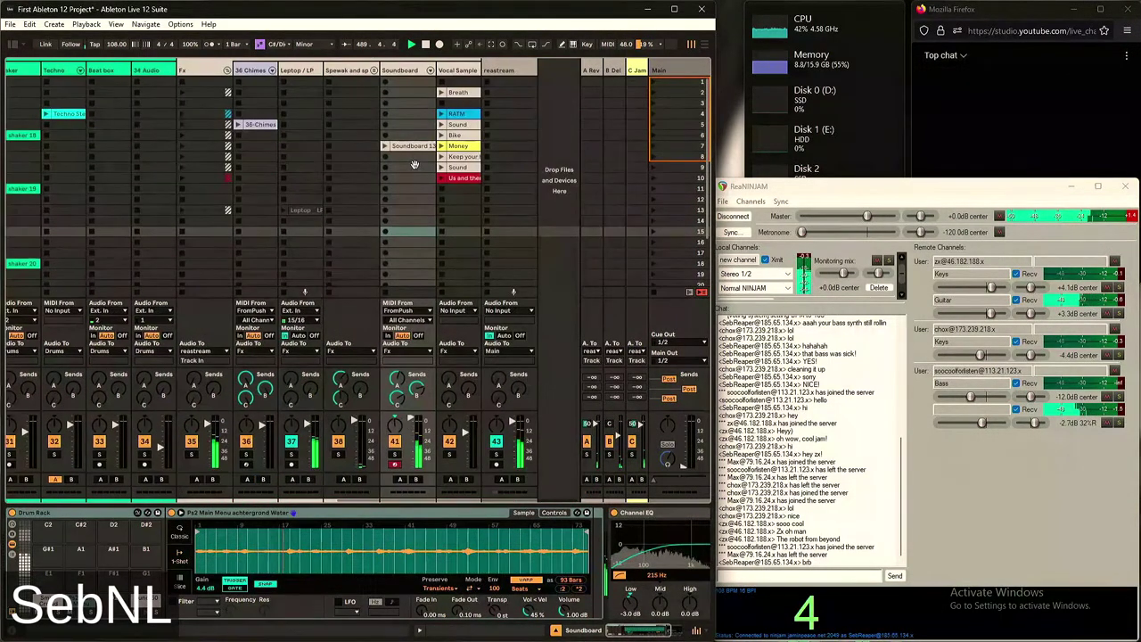
{"action": "mouse_move", "coordinate": [938, 605]}
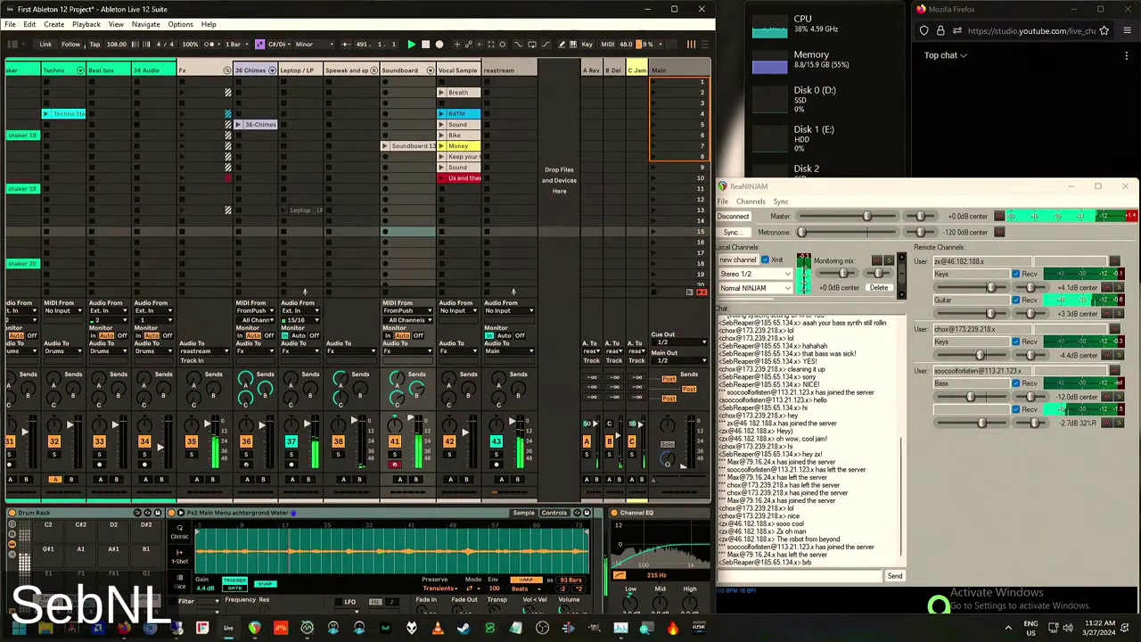
{"action": "left_click", "coordinate": [181, 629]}
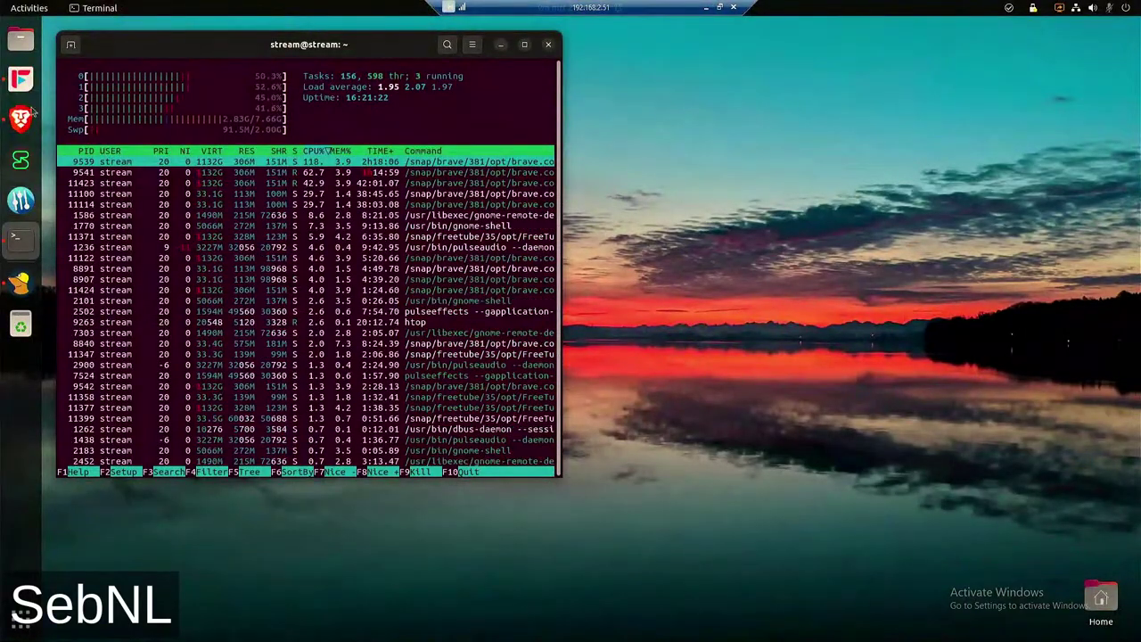
{"action": "left_click", "coordinate": [21, 78]}
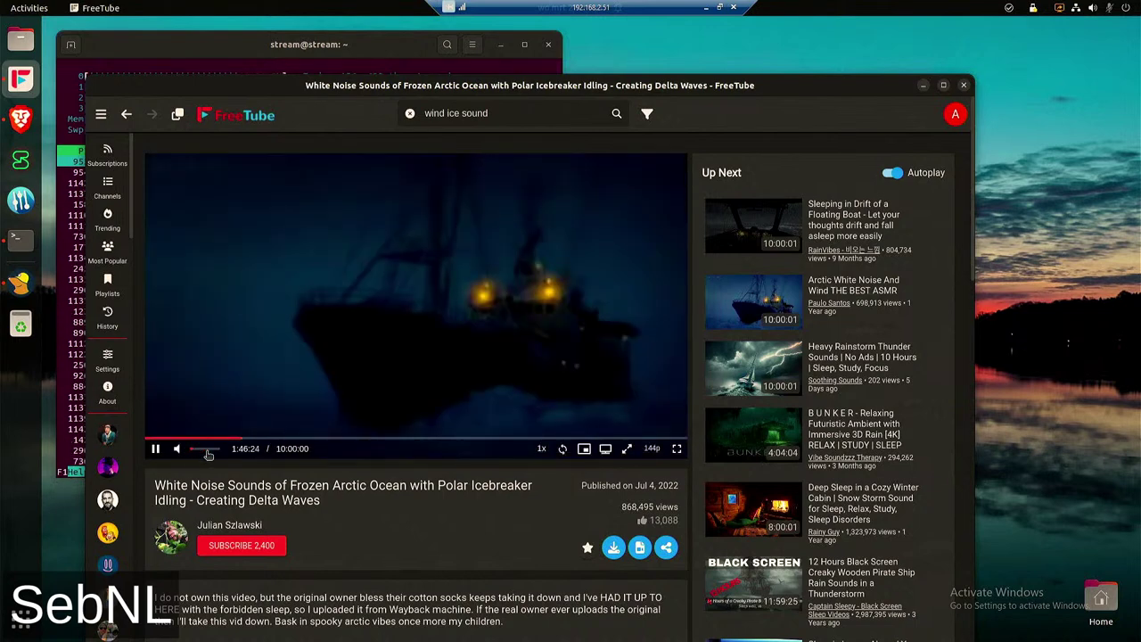
{"action": "left_click", "coordinate": [923, 85]}
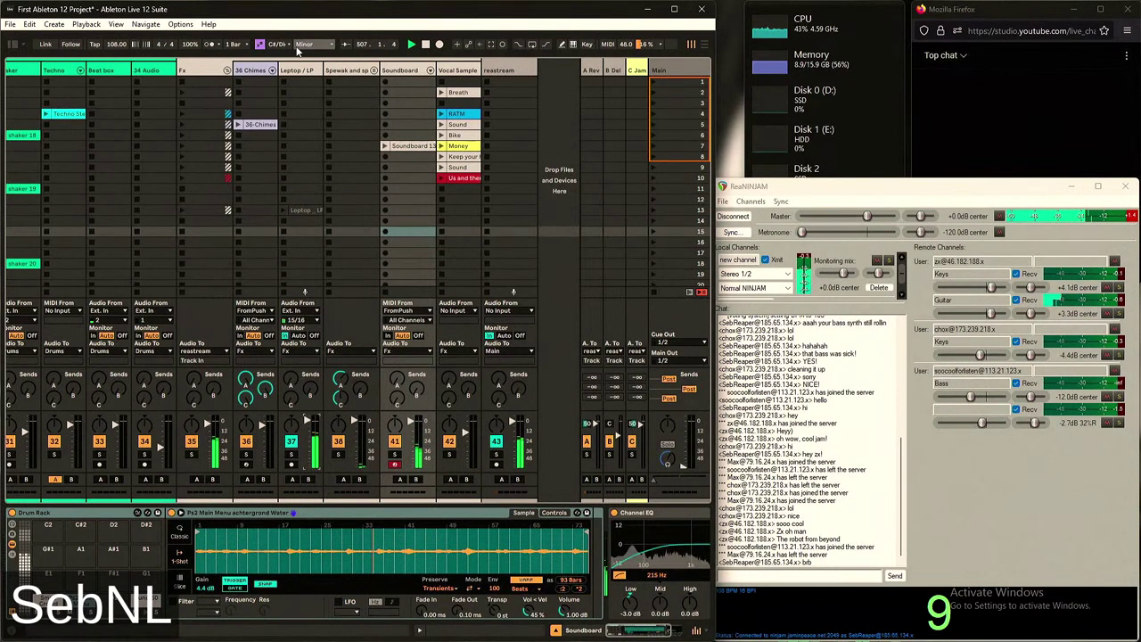
Show the device chain of the Leptop / LP track in Ableton Live and look through the drum tracks
{"action": "left_click", "coordinate": [303, 81]}
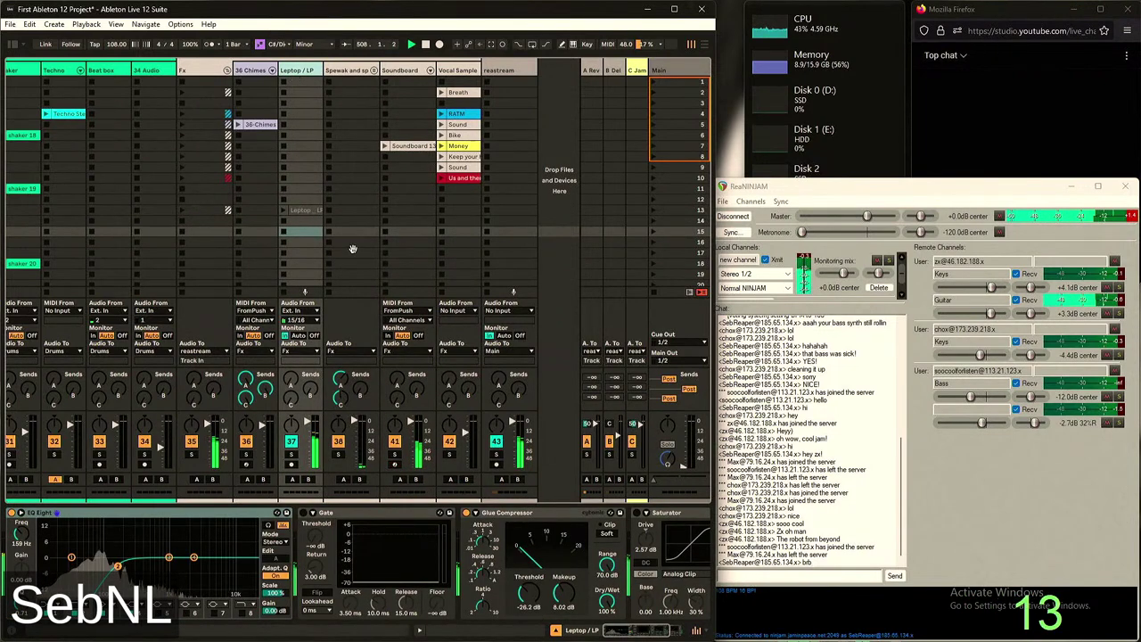
{"action": "scroll", "coordinate": [304, 206], "scroll_direction": "left", "scroll_amount": 5}
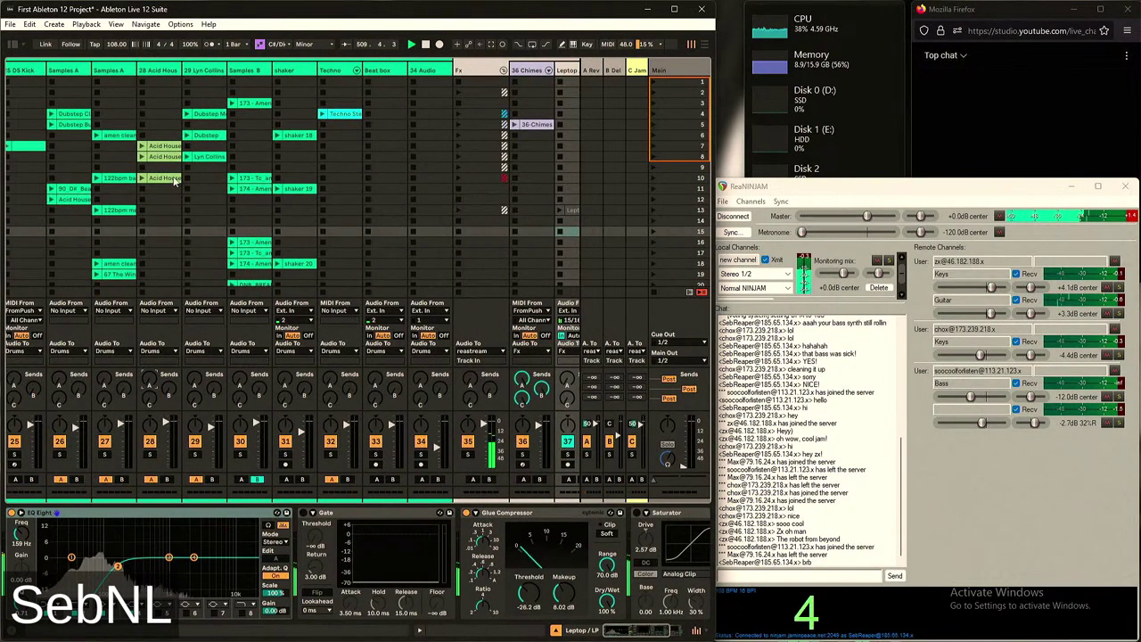
{"action": "scroll", "coordinate": [119, 117], "scroll_direction": "left", "scroll_amount": 5}
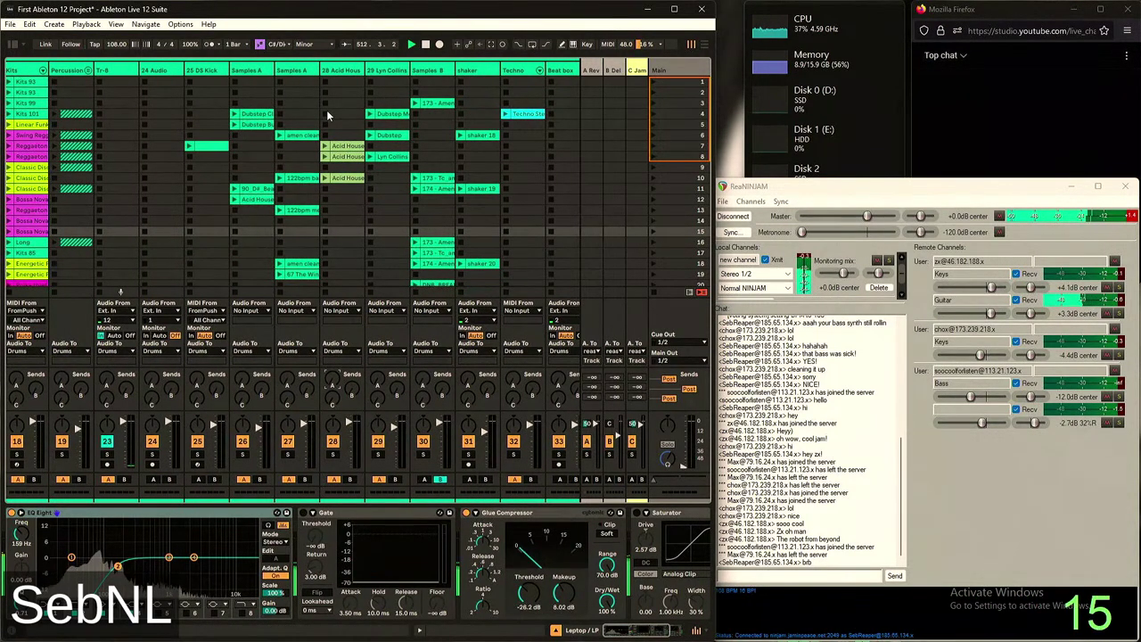
Open the Windows Night light settings, turn night light off and close the Settings window
{"action": "key", "text": "super"}
{"action": "type", "text": "night light"}
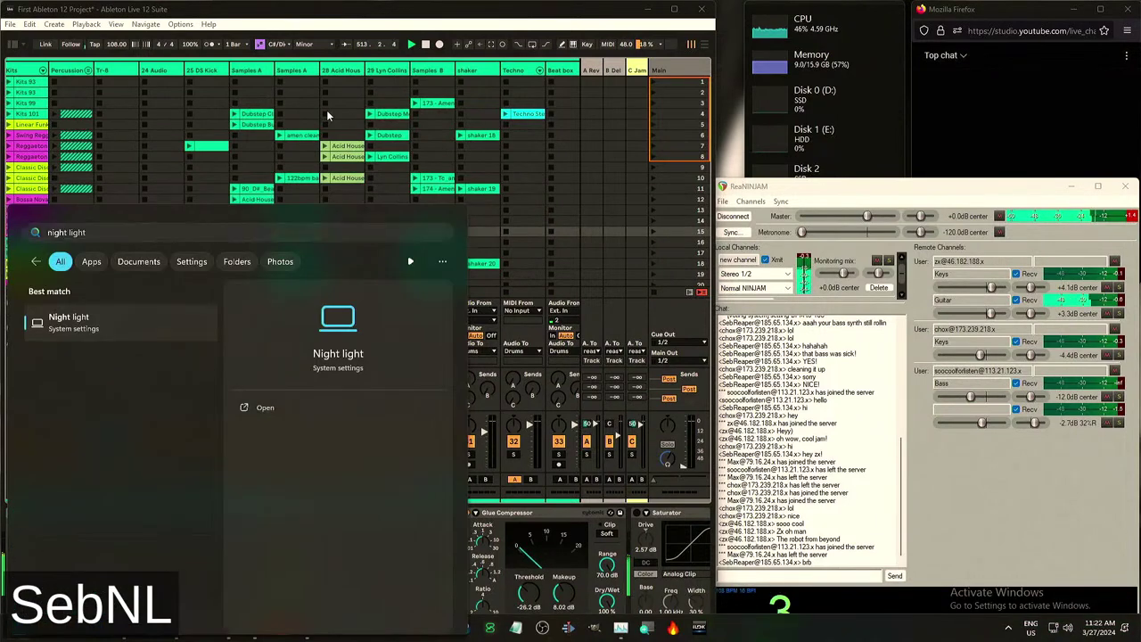
{"action": "key", "text": "Return"}
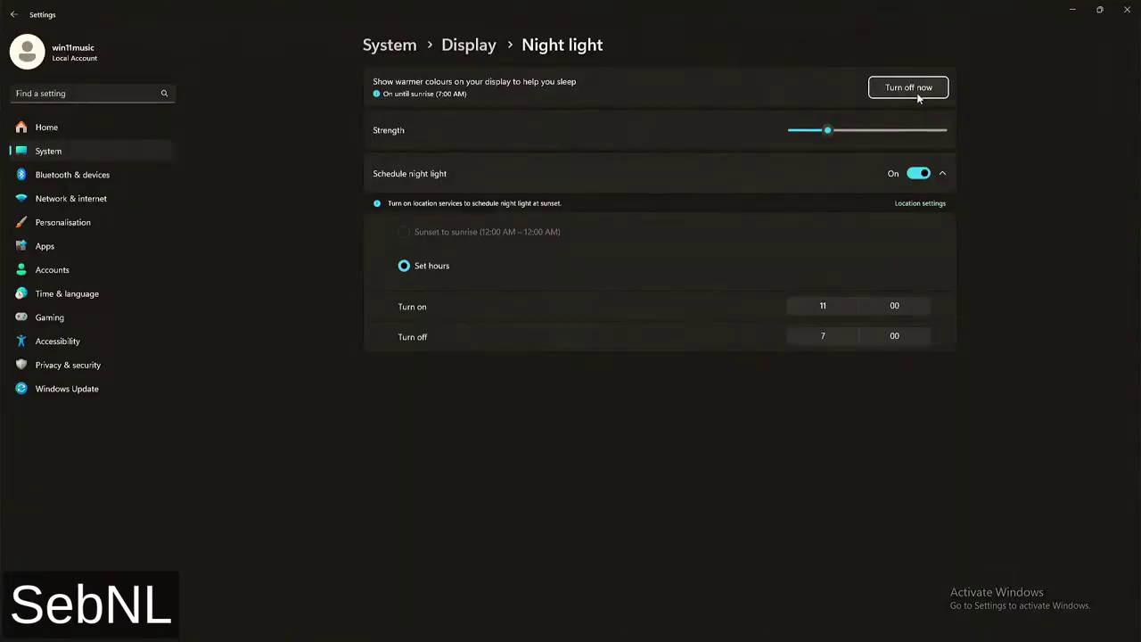
{"action": "left_click", "coordinate": [900, 89]}
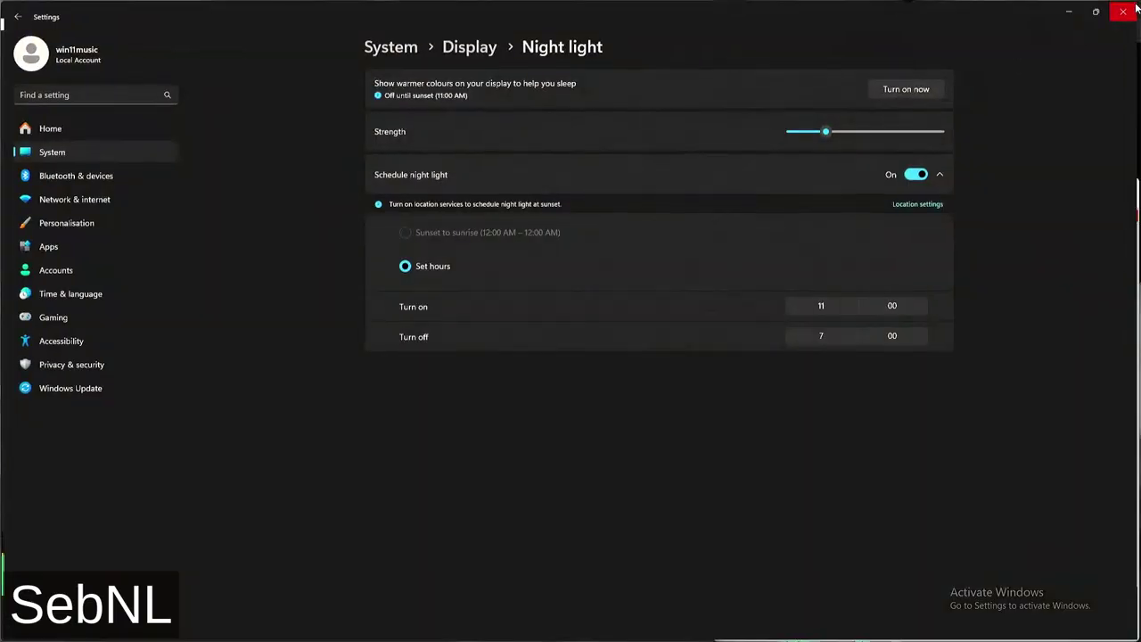
{"action": "left_click", "coordinate": [1121, 11]}
Minimize the remote desktop session, check the live stream analytics in YouTube Studio, and minimize that browser window
{"action": "key", "text": "alt+Tab"}
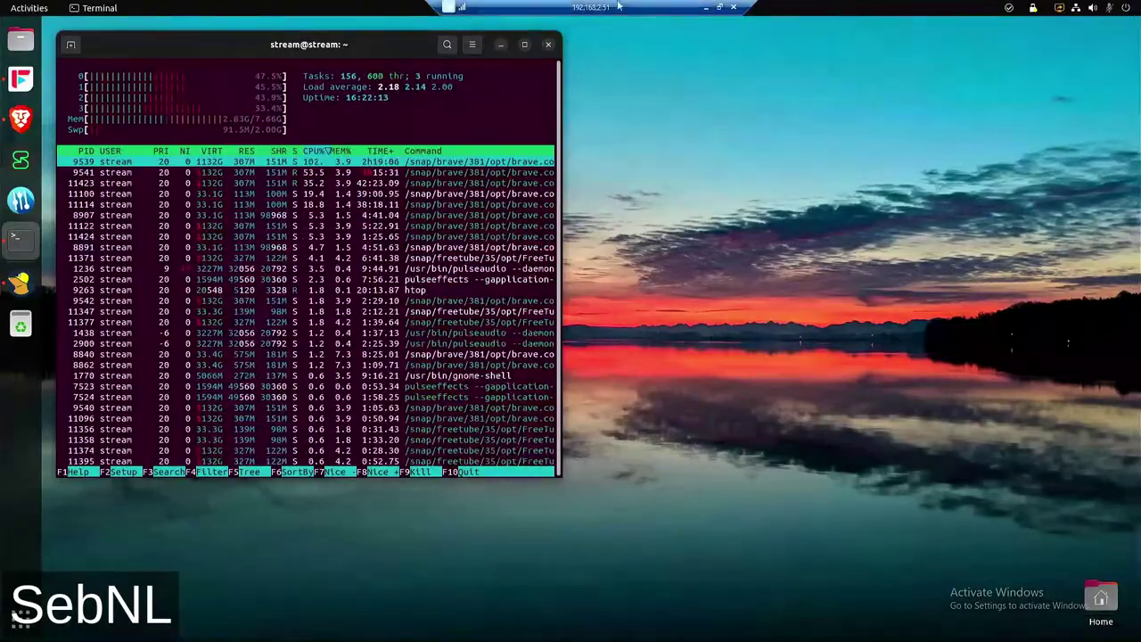
{"action": "left_click", "coordinate": [707, 7]}
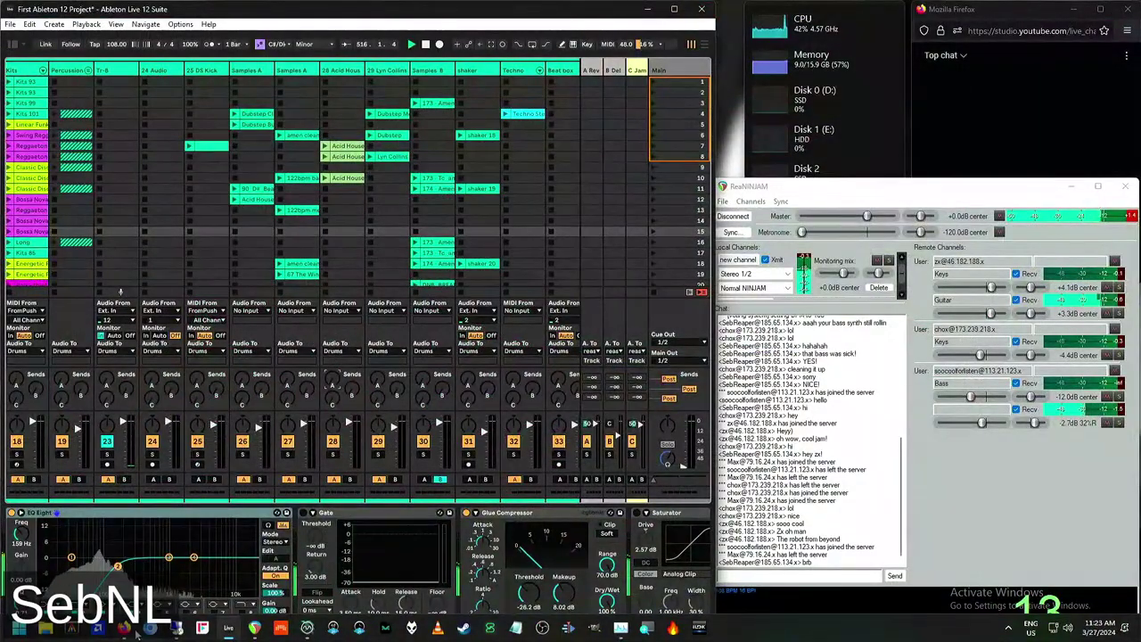
{"action": "key", "text": "alt+Tab"}
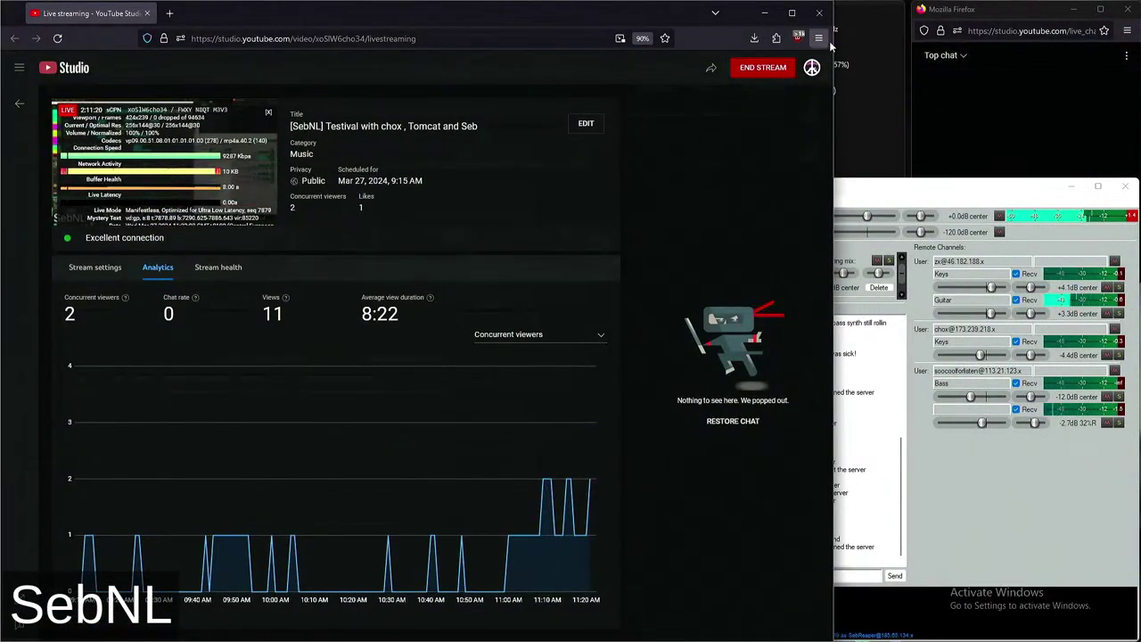
{"action": "left_click", "coordinate": [764, 12]}
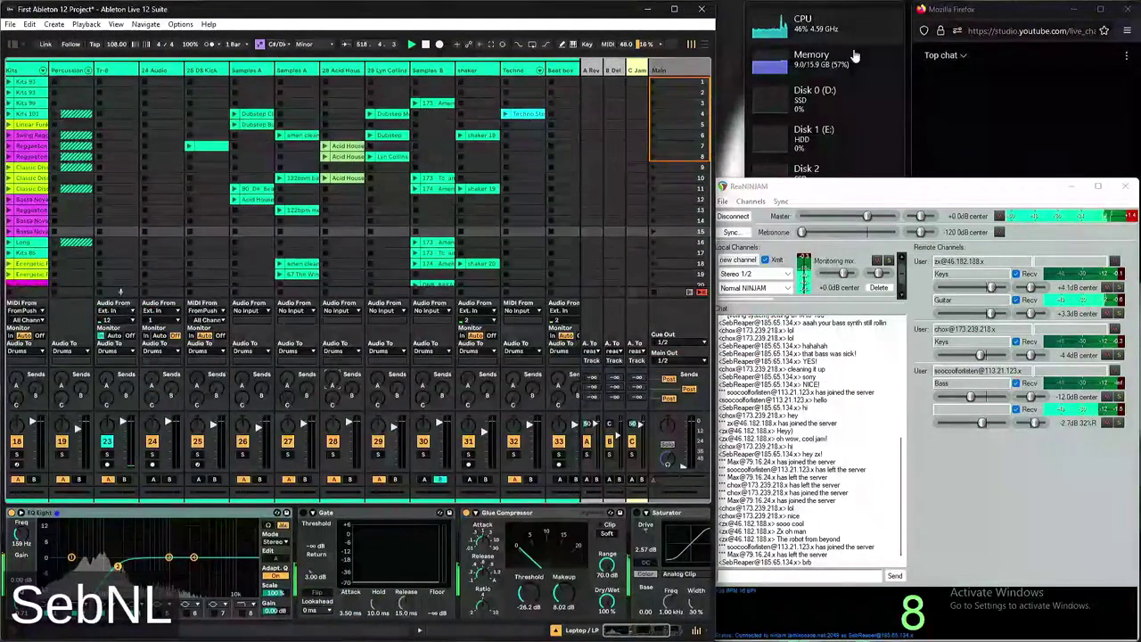
Reset ReaNINJAM's master peak reading and fit its window beneath the live chat by moving it slightly down and shortening the chat window
{"action": "left_click", "coordinate": [1132, 217]}
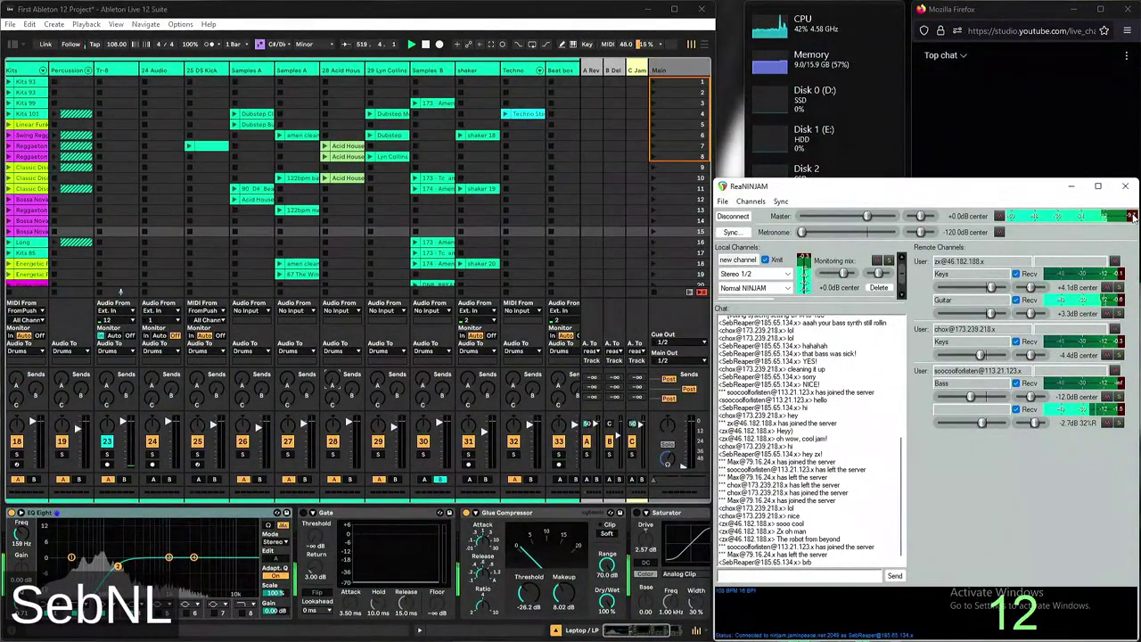
{"action": "key", "text": "alt+Tab"}
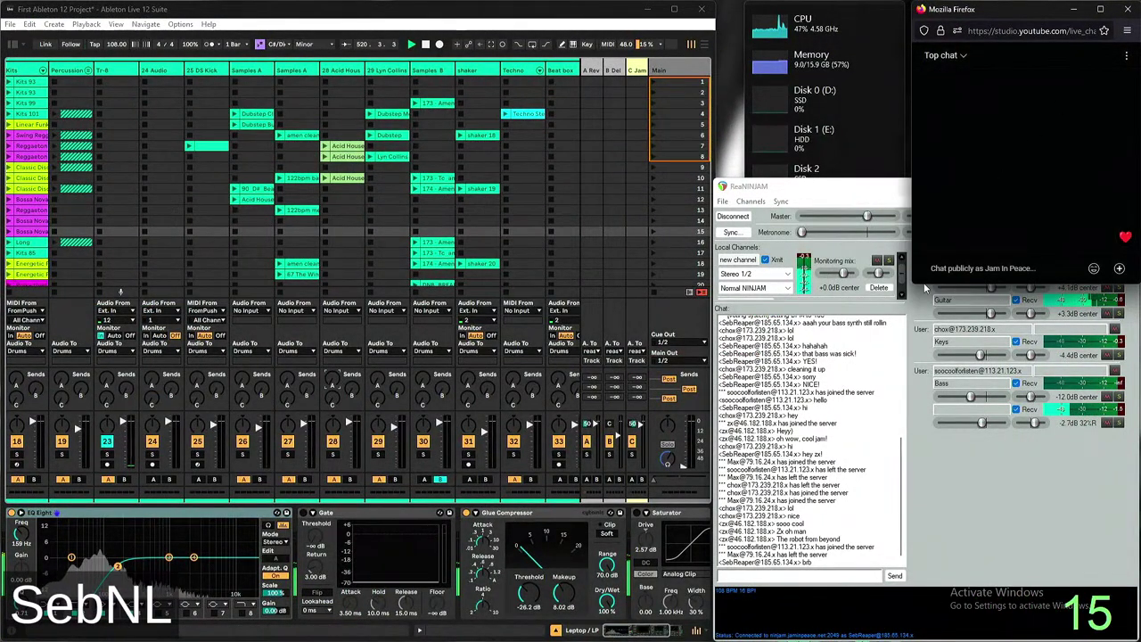
{"action": "left_click", "coordinate": [840, 187]}
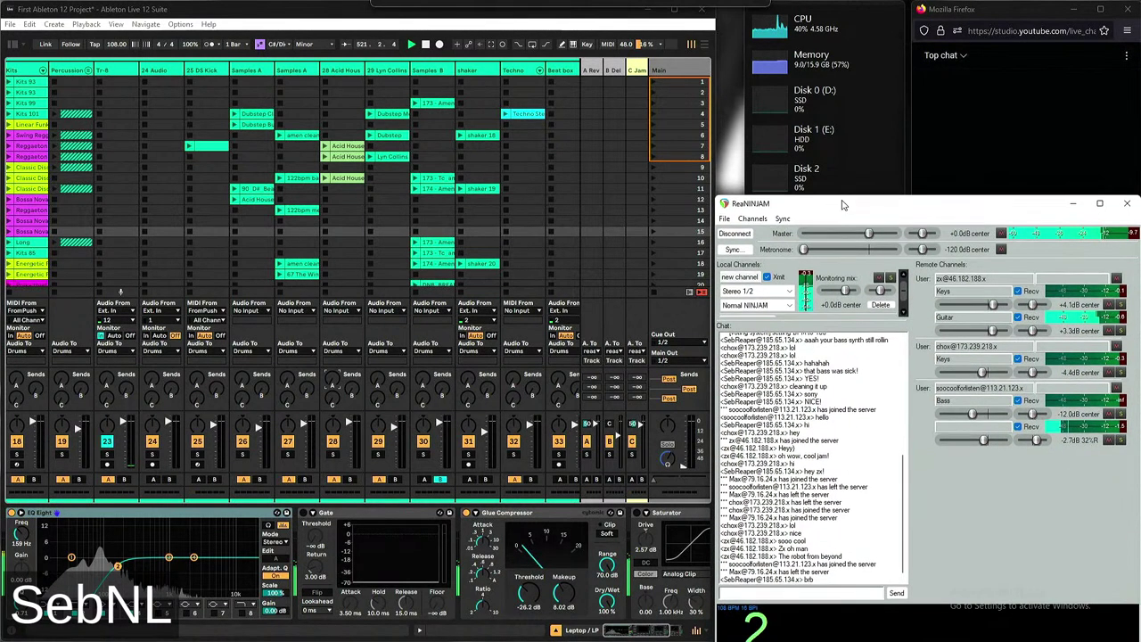
{"action": "left_click_drag", "start_coordinate": [838, 188], "coordinate": [844, 198]}
{"action": "key", "text": "alt+Tab"}
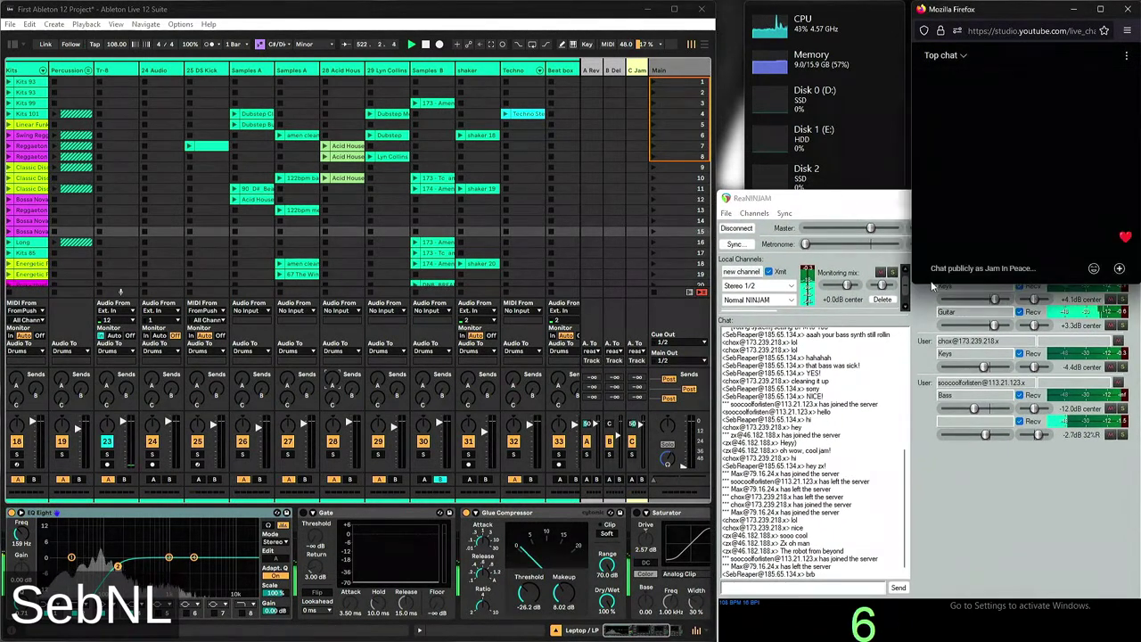
{"action": "left_click", "coordinate": [929, 287]}
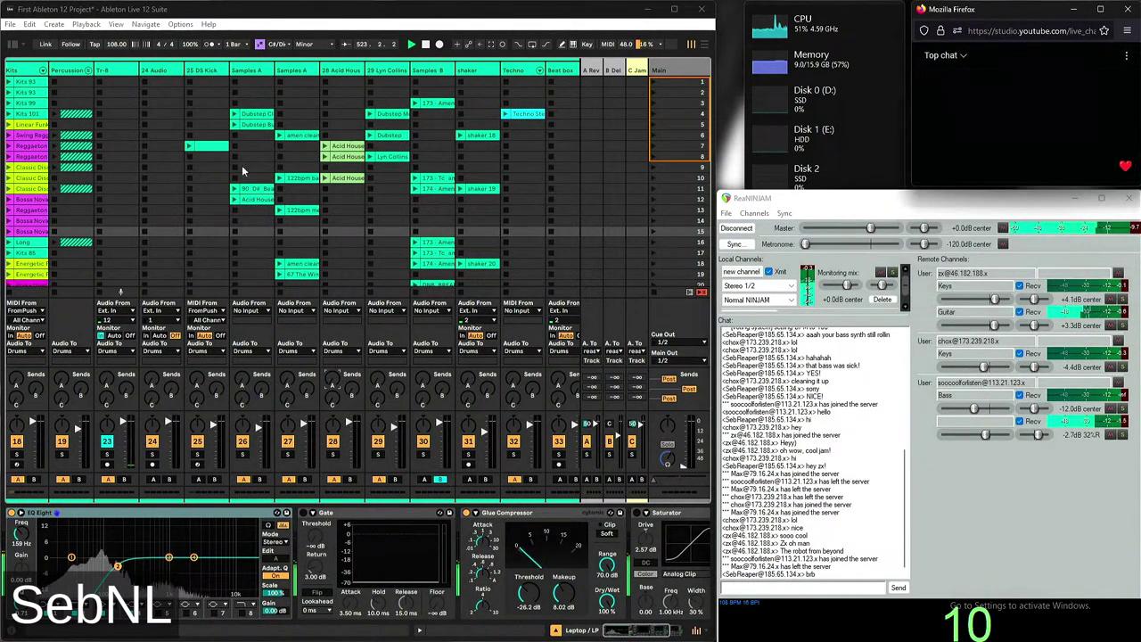
Fold the track groups in Session View and clear all clips from the Bass Guitar, Synths and Vocals tracks
{"action": "scroll", "coordinate": [81, 152], "scroll_direction": "right", "scroll_amount": 5}
{"action": "left_click", "coordinate": [203, 139]}
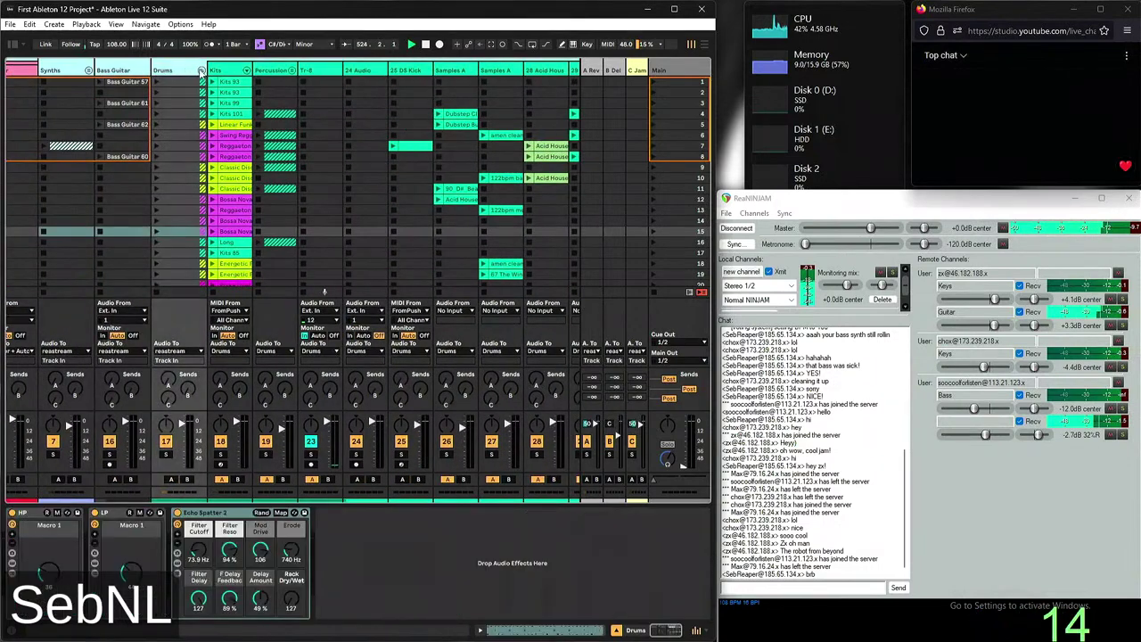
{"action": "left_click", "coordinate": [147, 107]}
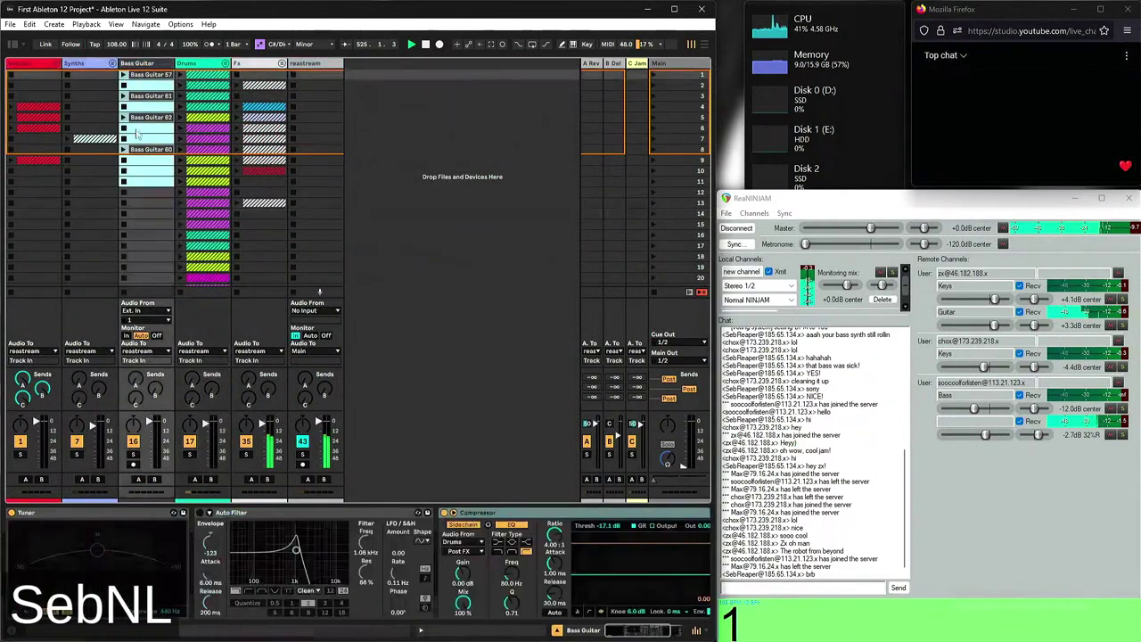
{"action": "left_click", "coordinate": [99, 105]}
{"action": "left_click", "coordinate": [32, 94]}
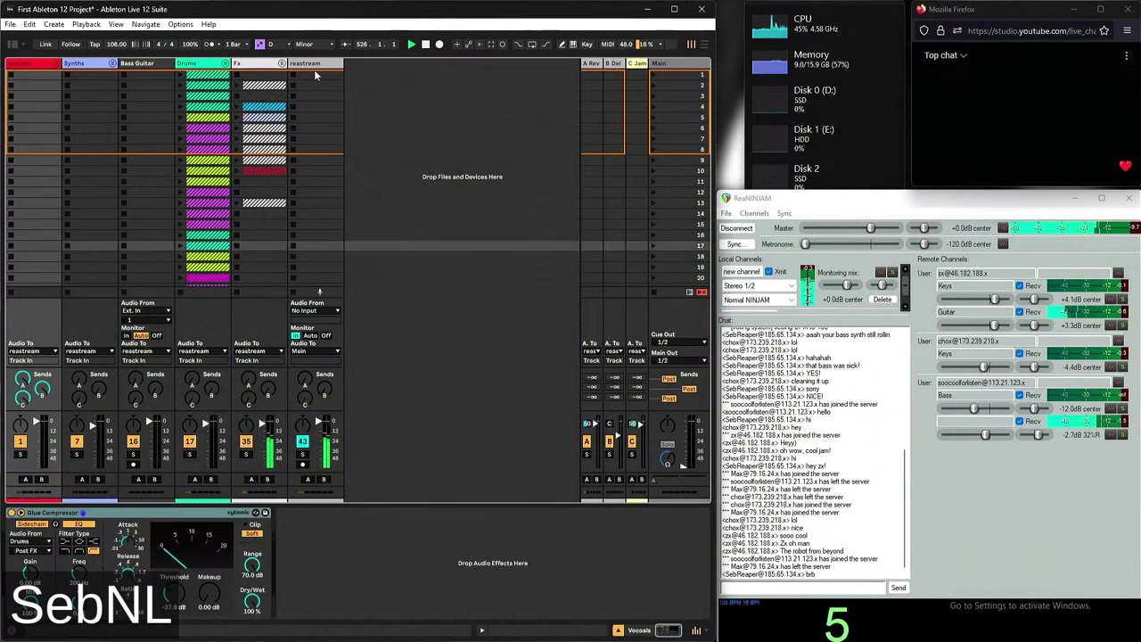
Unfold the Fx group, launch the Sound clip in row 5 of Vocal Samples, and reduce that track's sends
{"action": "left_click", "coordinate": [282, 64]}
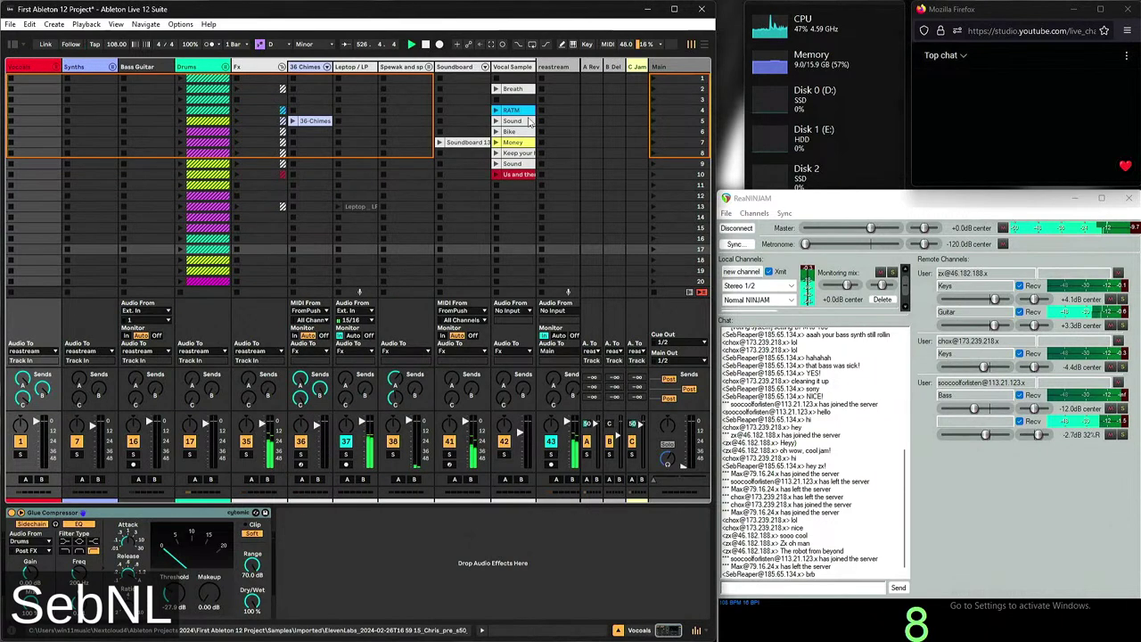
{"action": "left_click", "coordinate": [529, 135]}
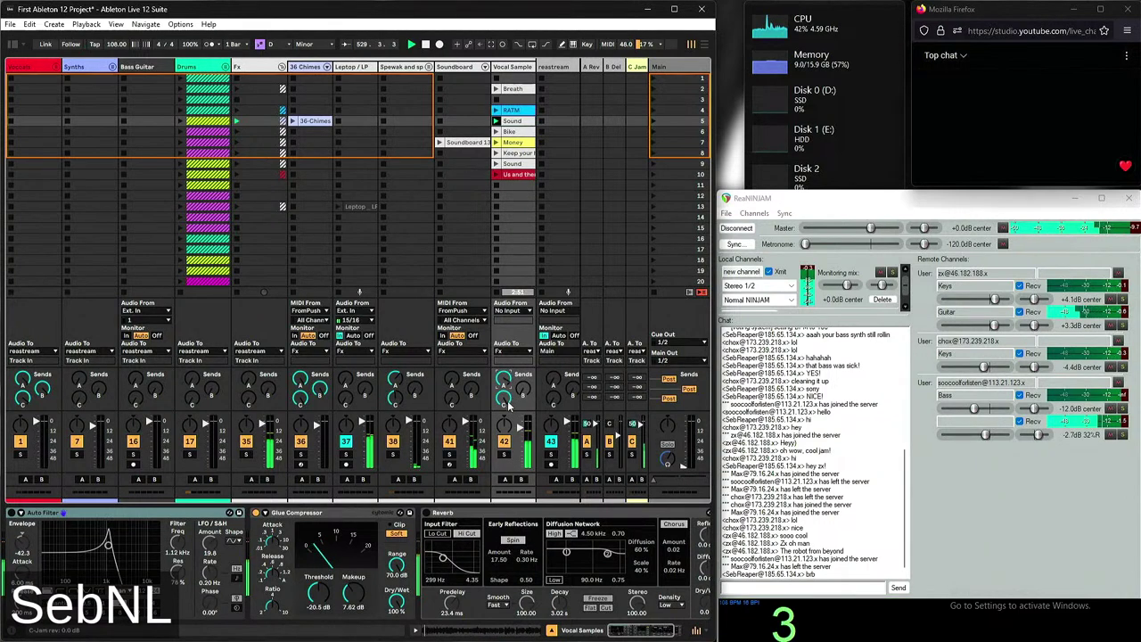
{"action": "left_click_drag", "start_coordinate": [504, 378], "coordinate": [504, 365]}
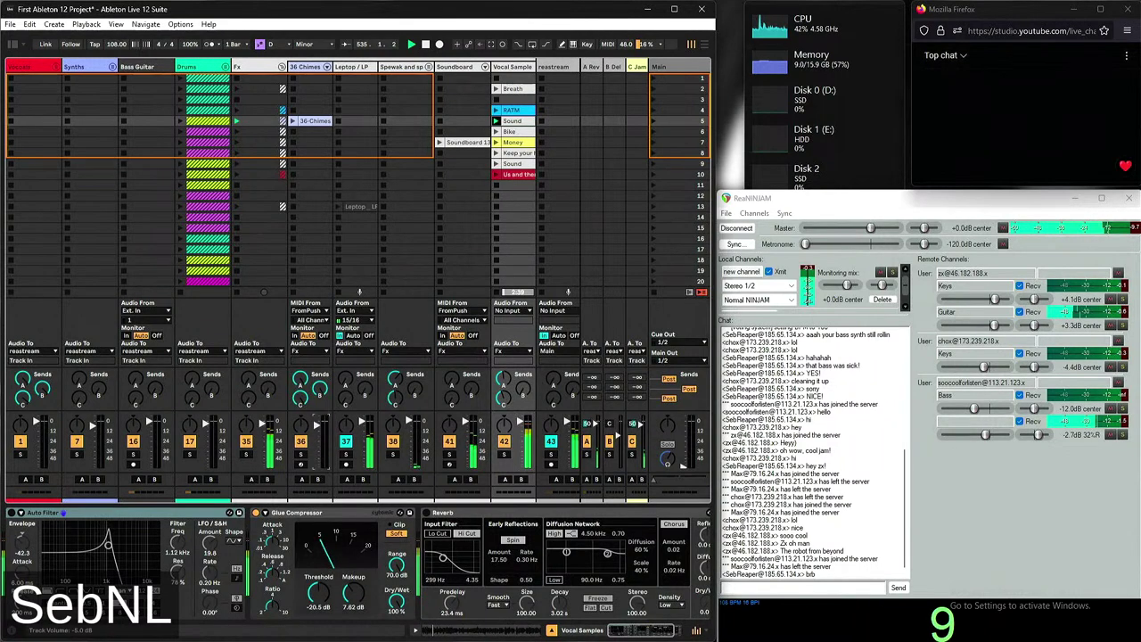
Record a clip in row 12 of the 36 Chimes track and move its second note slightly later
{"action": "left_click", "coordinate": [307, 196]}
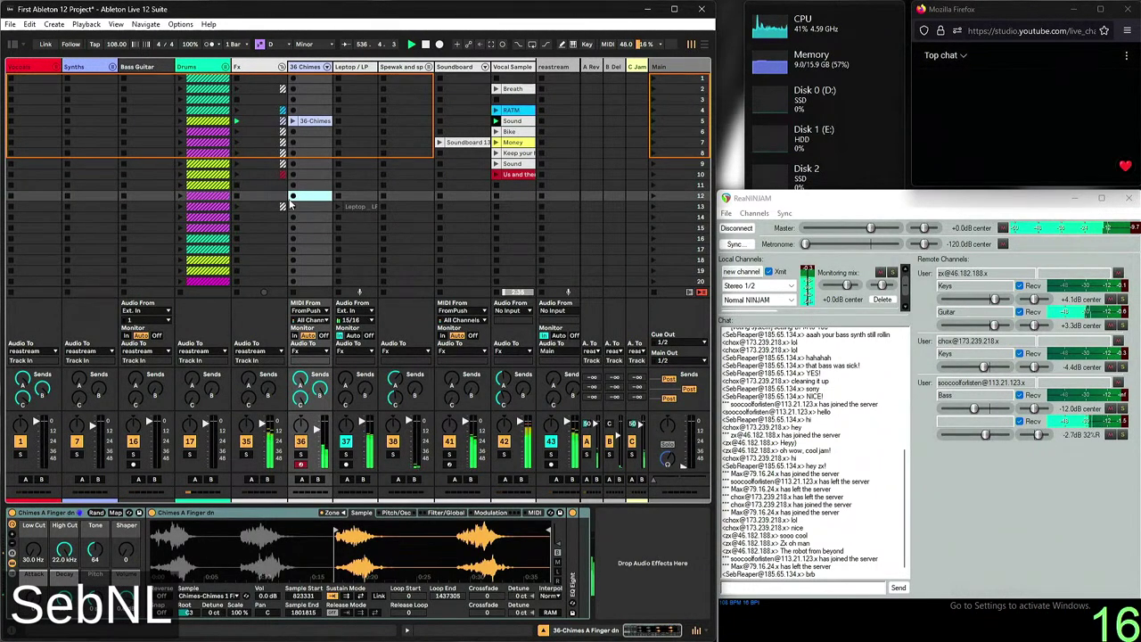
{"action": "left_click", "coordinate": [290, 206]}
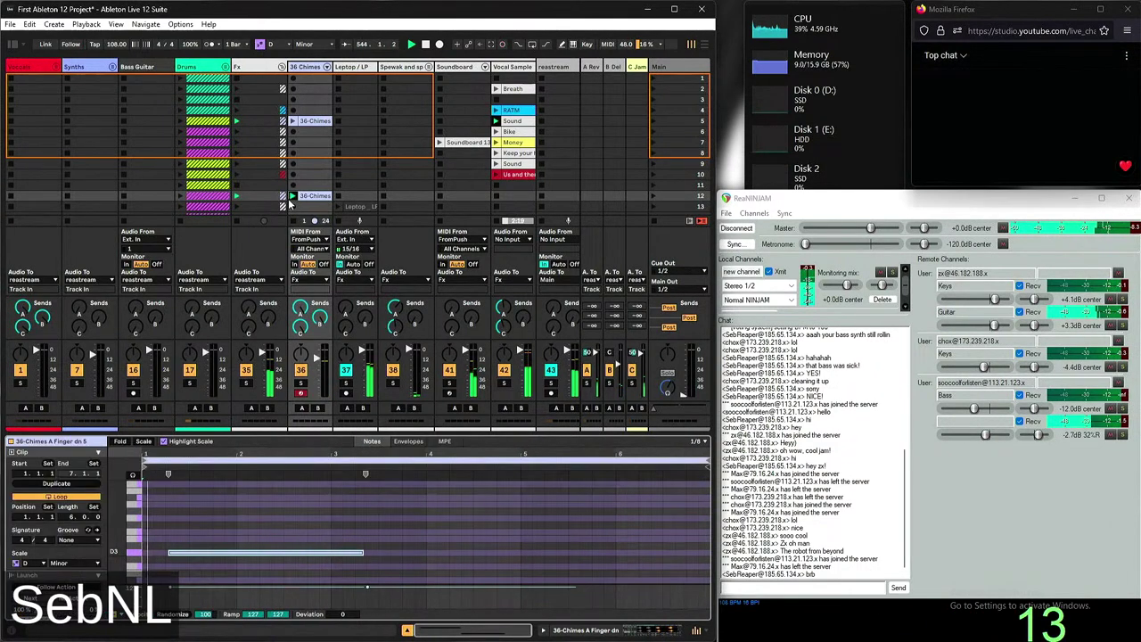
{"action": "left_click", "coordinate": [282, 196]}
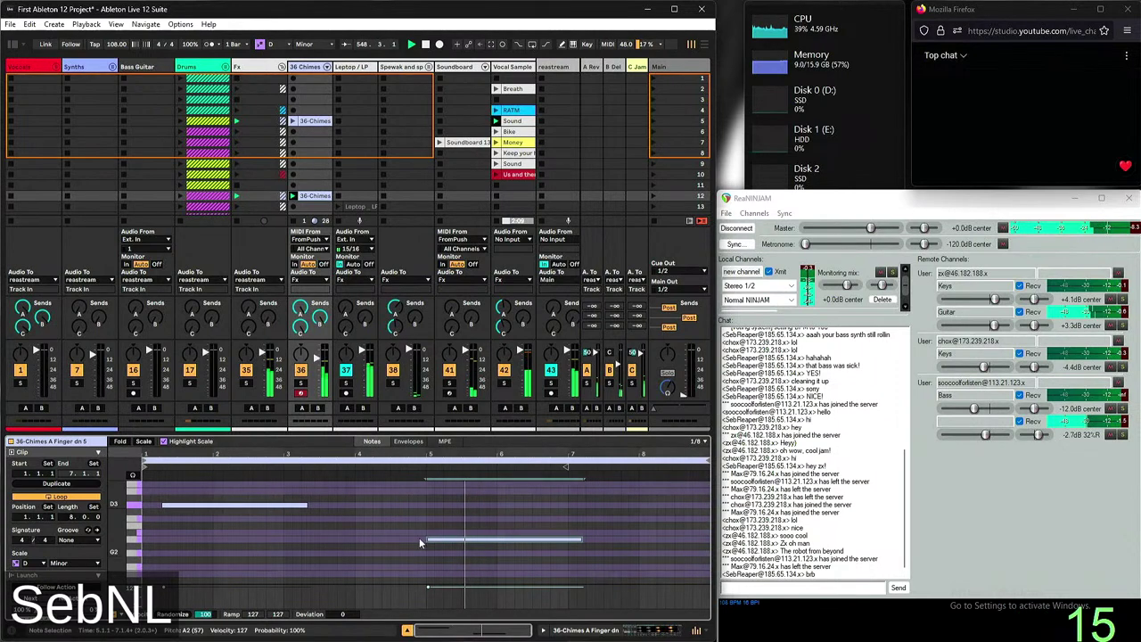
{"action": "left_click", "coordinate": [486, 588]}
{"action": "left_click_drag", "start_coordinate": [488, 585], "coordinate": [509, 582]}
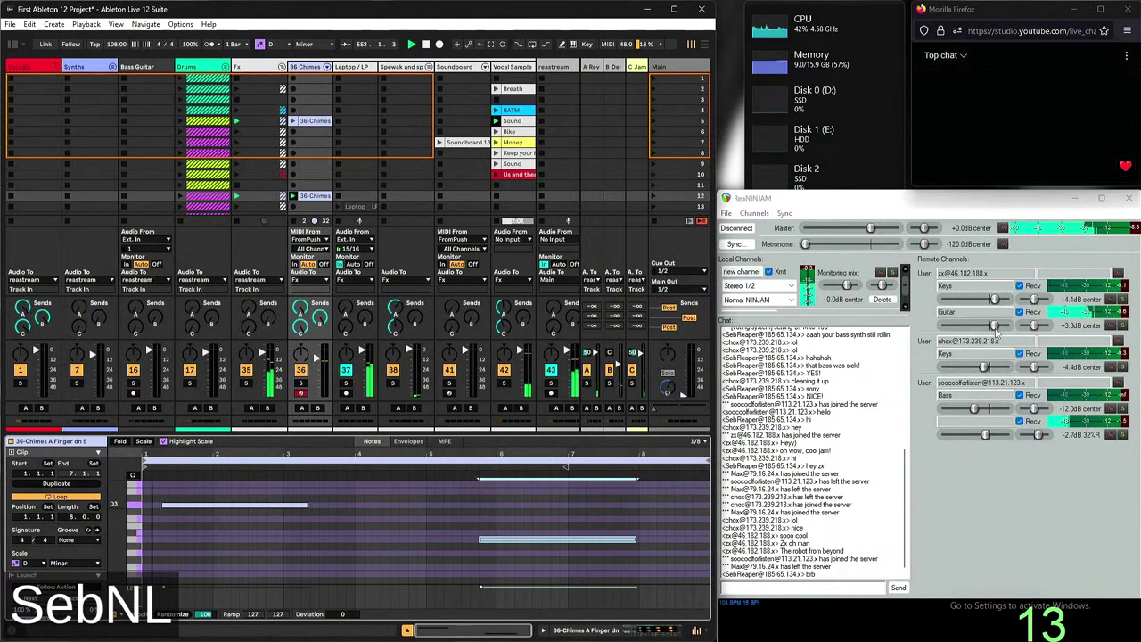
Raise the level of the remote Guitar channel in ReaNINJAM to about +7.9 dB
{"action": "left_click", "coordinate": [1010, 309]}
{"action": "left_click_drag", "start_coordinate": [994, 325], "coordinate": [1004, 330]}
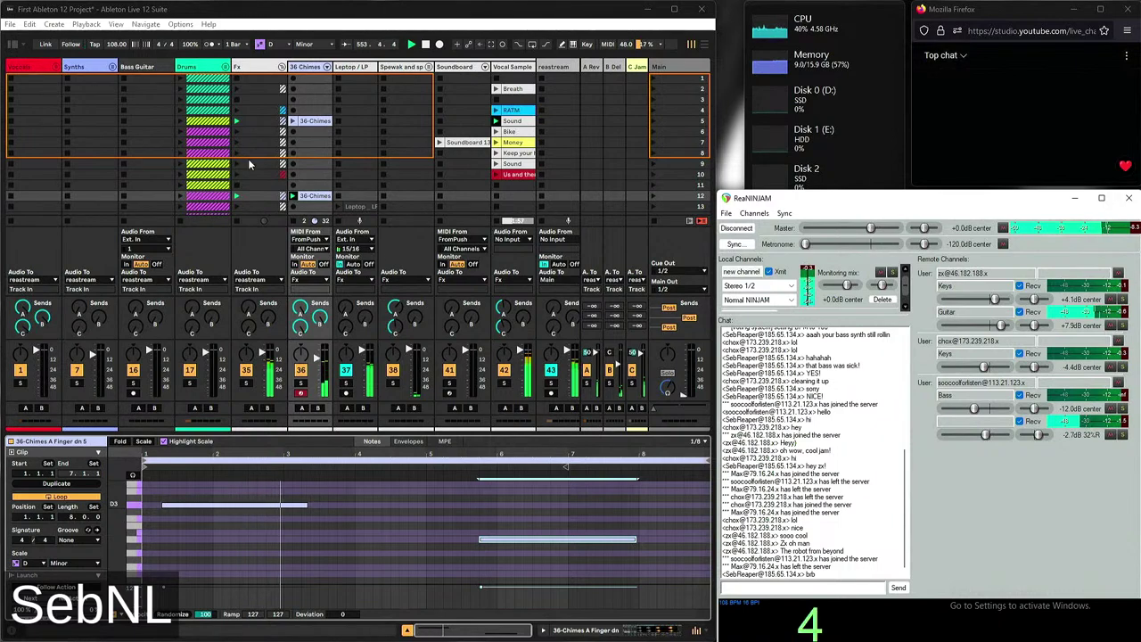
Adjust the sends of the Vocal Samples track and show the devices on the B-Delay return
{"action": "left_click", "coordinate": [509, 310]}
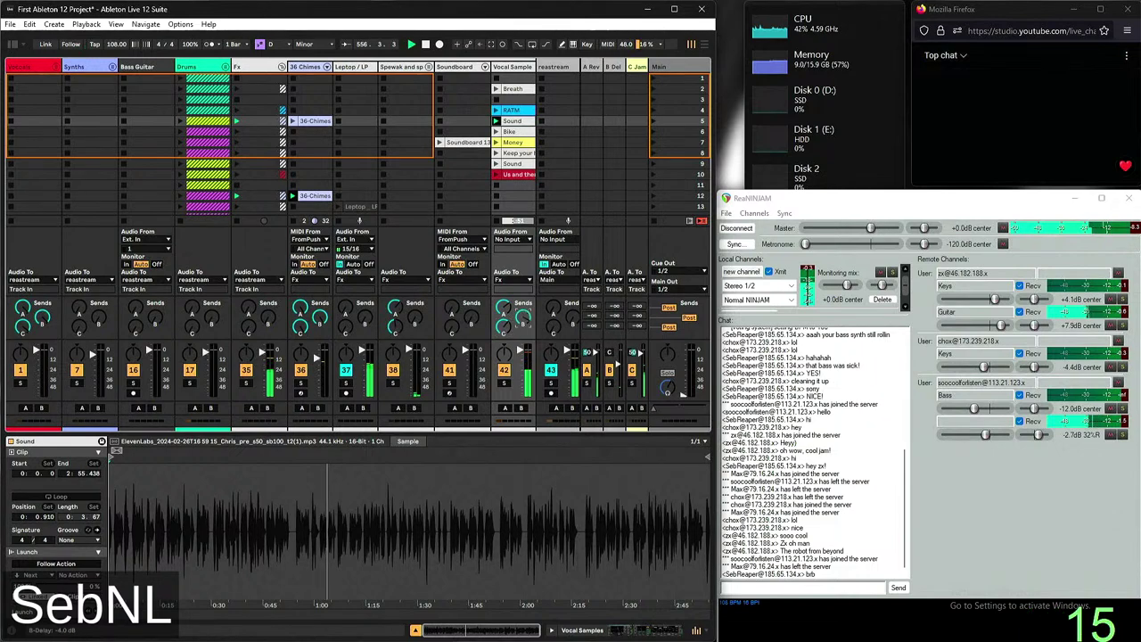
{"action": "left_click", "coordinate": [613, 68]}
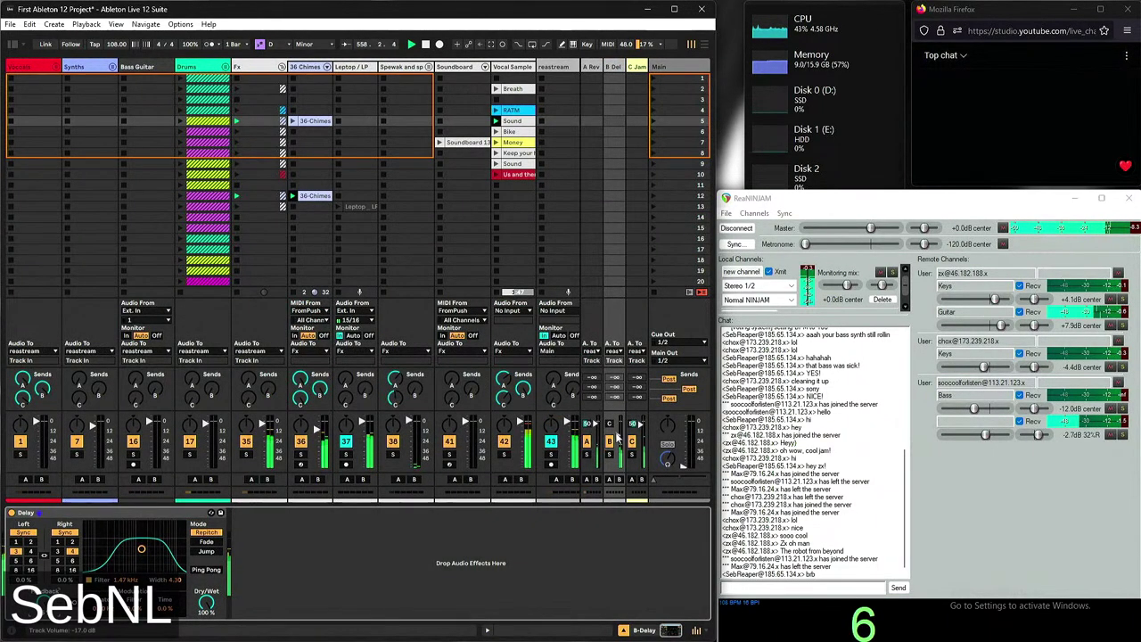
{"action": "left_click_drag", "start_coordinate": [520, 395], "coordinate": [522, 403]}
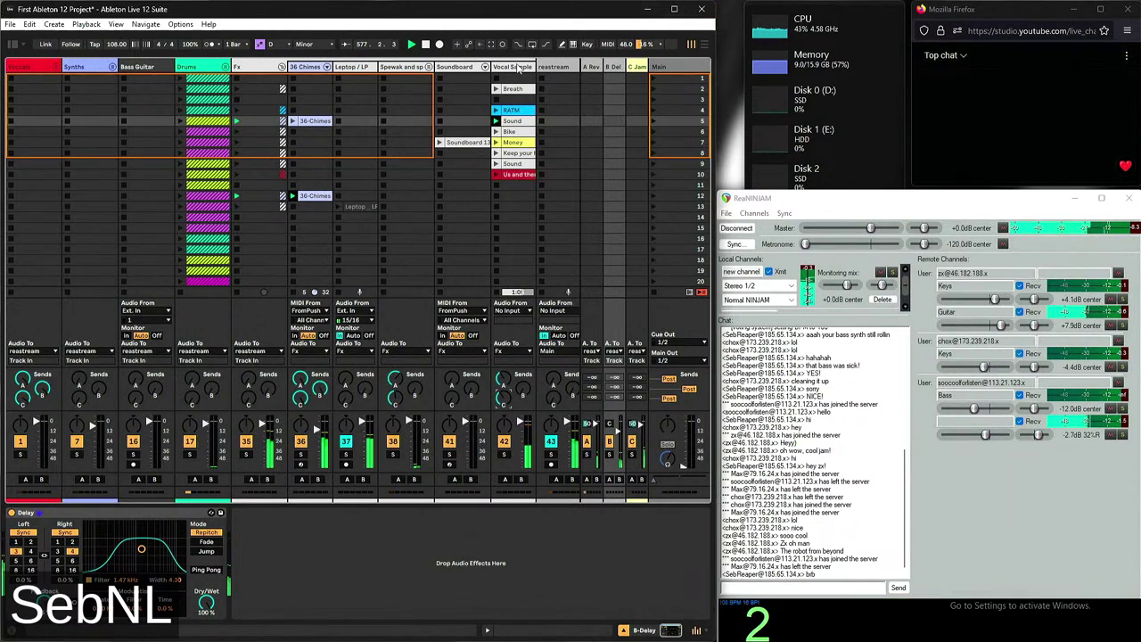
Rename the Vocal Samples track as "ai voice"
{"action": "left_click", "coordinate": [519, 68]}
{"action": "type", "text": "a"}
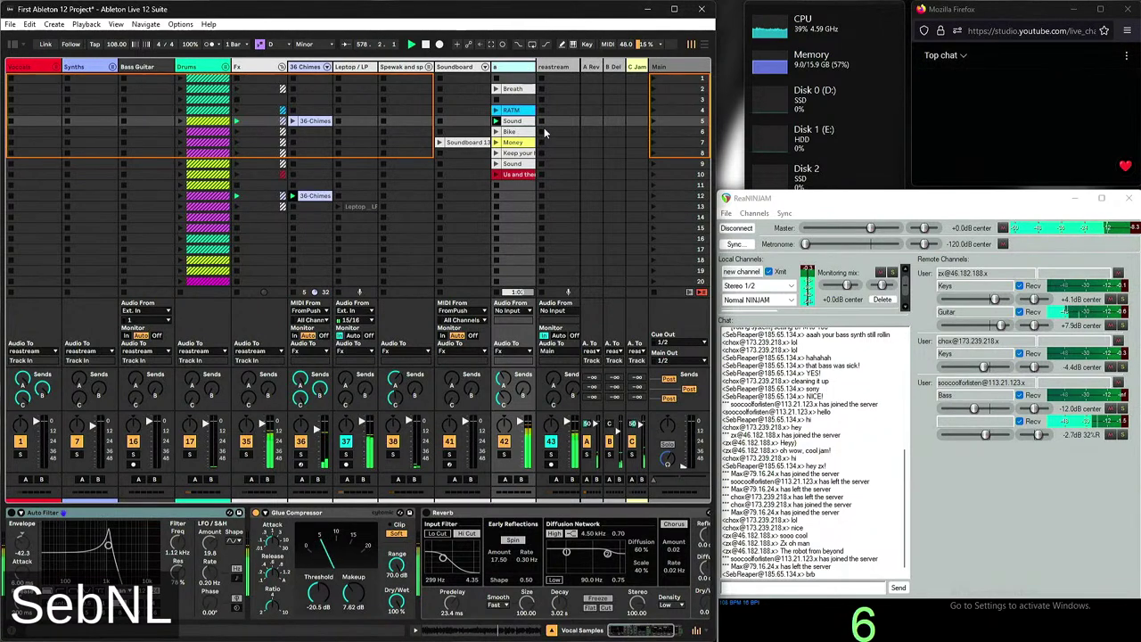
{"action": "type", "text": "i voice"}
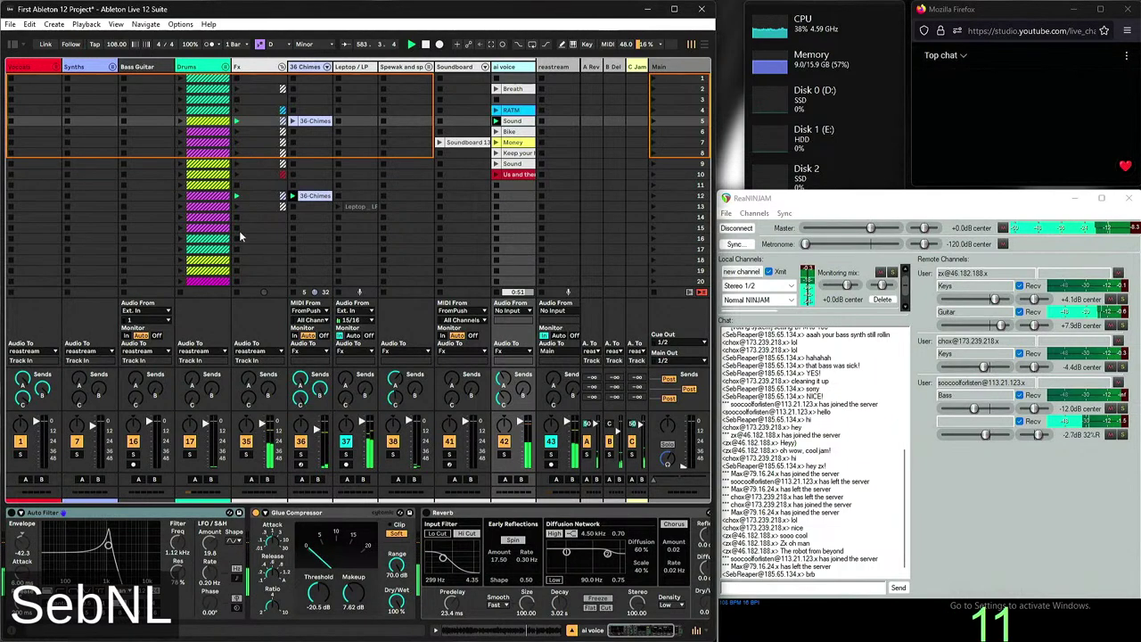
Delete the row 12 clip from the 36 Chimes track and record a new clip in row 13
{"action": "left_click_drag", "start_coordinate": [310, 163], "coordinate": [325, 223]}
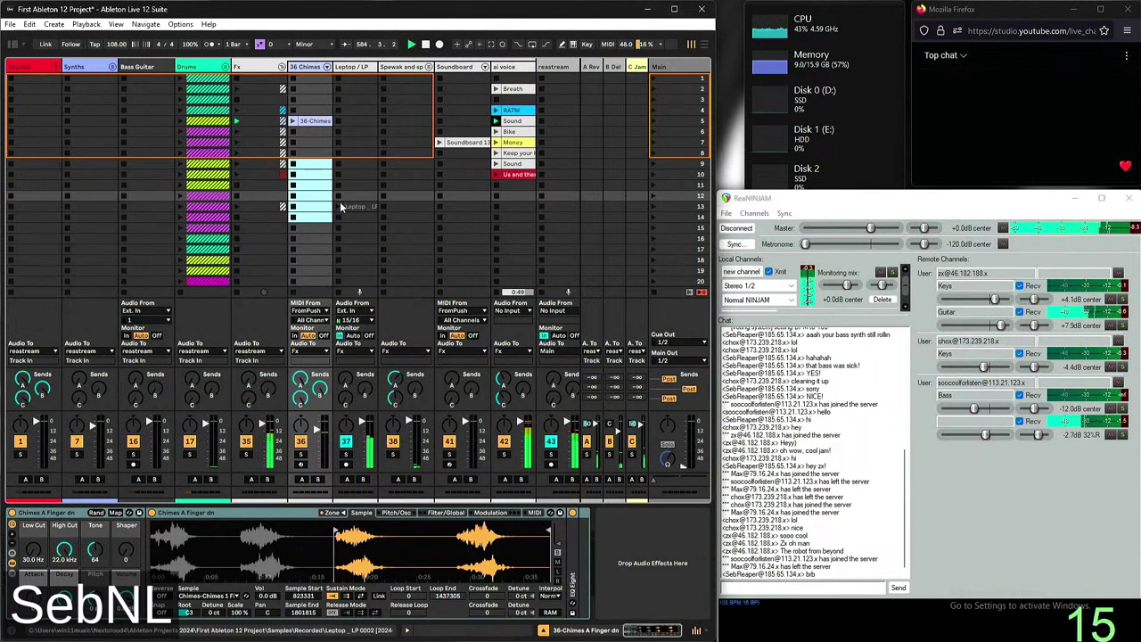
{"action": "left_click", "coordinate": [316, 184]}
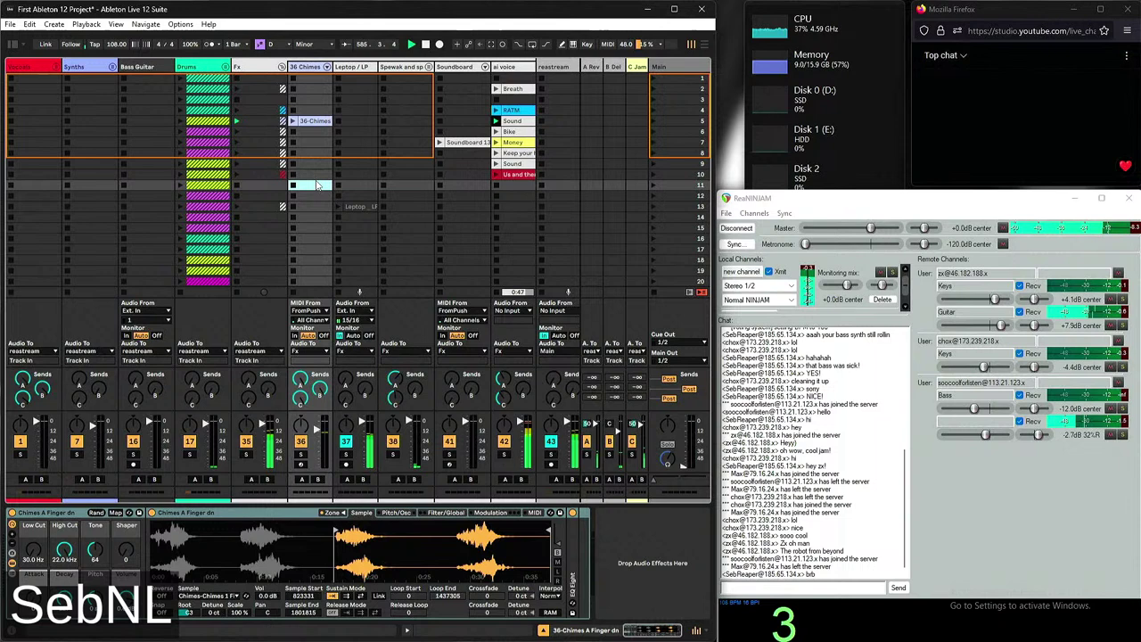
{"action": "left_click", "coordinate": [302, 450]}
{"action": "left_click", "coordinate": [294, 207]}
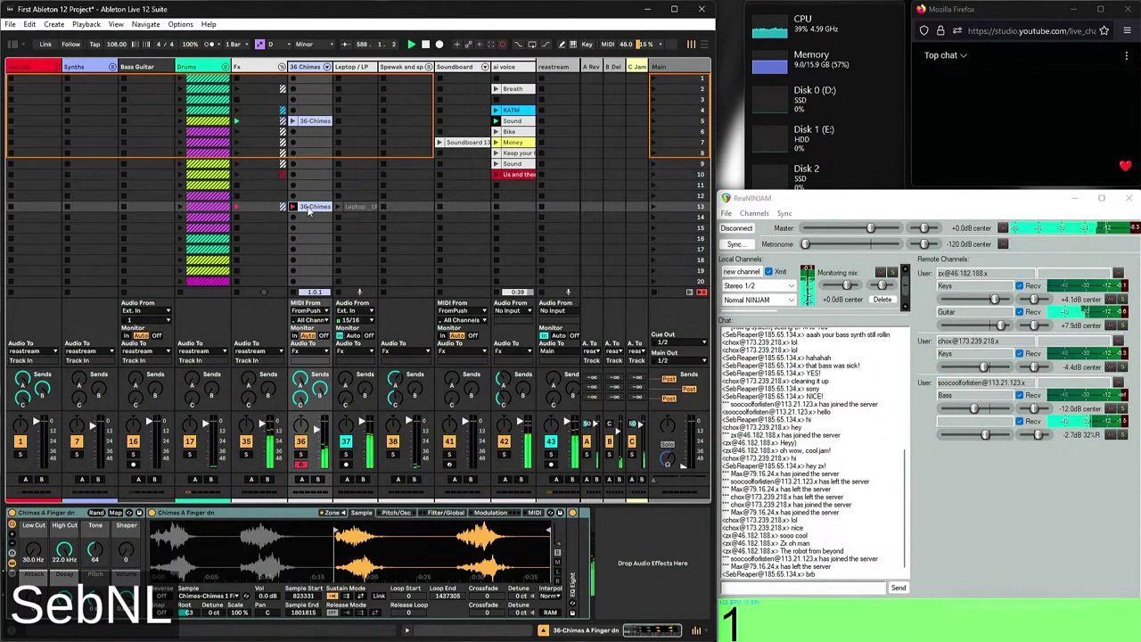
{"action": "left_click", "coordinate": [309, 208]}
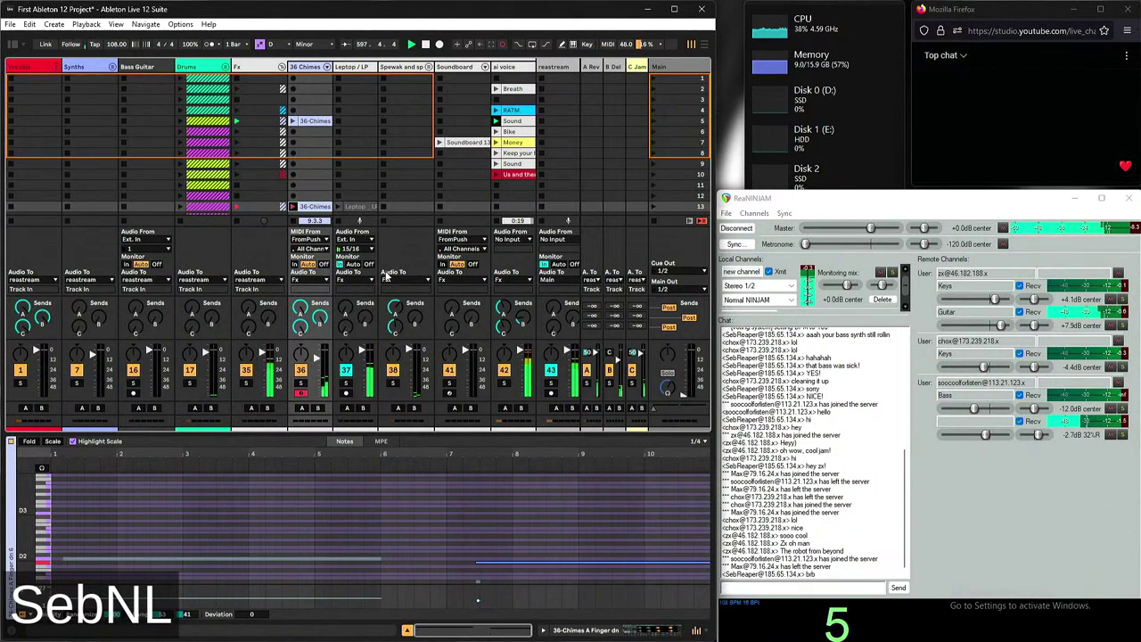
Raise the ai voice track's sends and trim the end of its Sound clip in row 5 to 2:54.187
{"action": "left_click", "coordinate": [514, 142]}
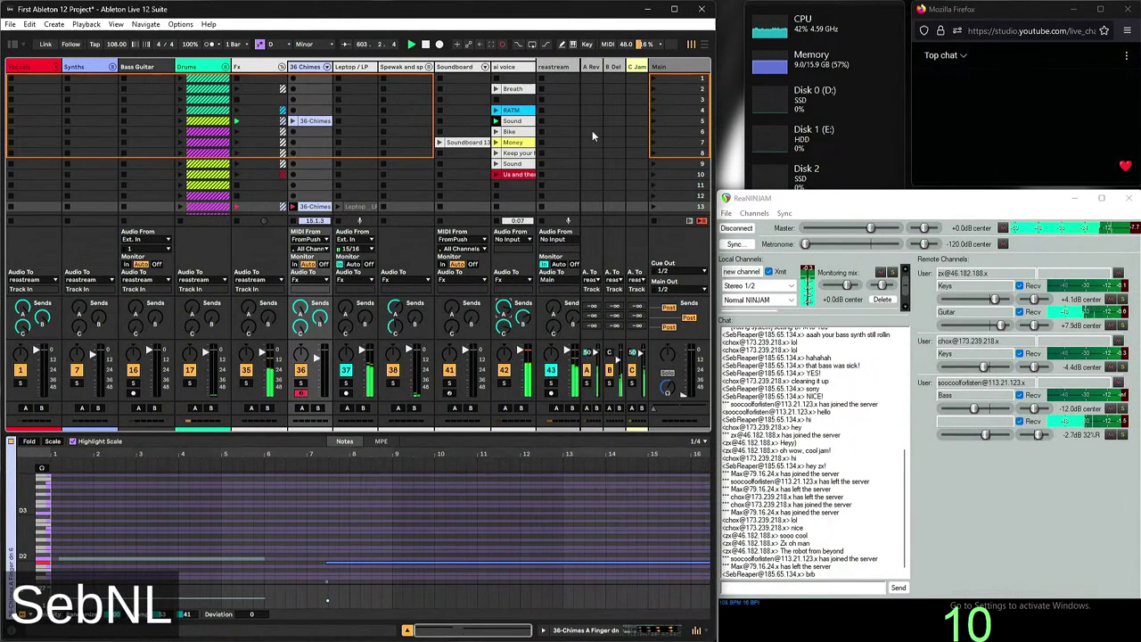
{"action": "left_click", "coordinate": [502, 252]}
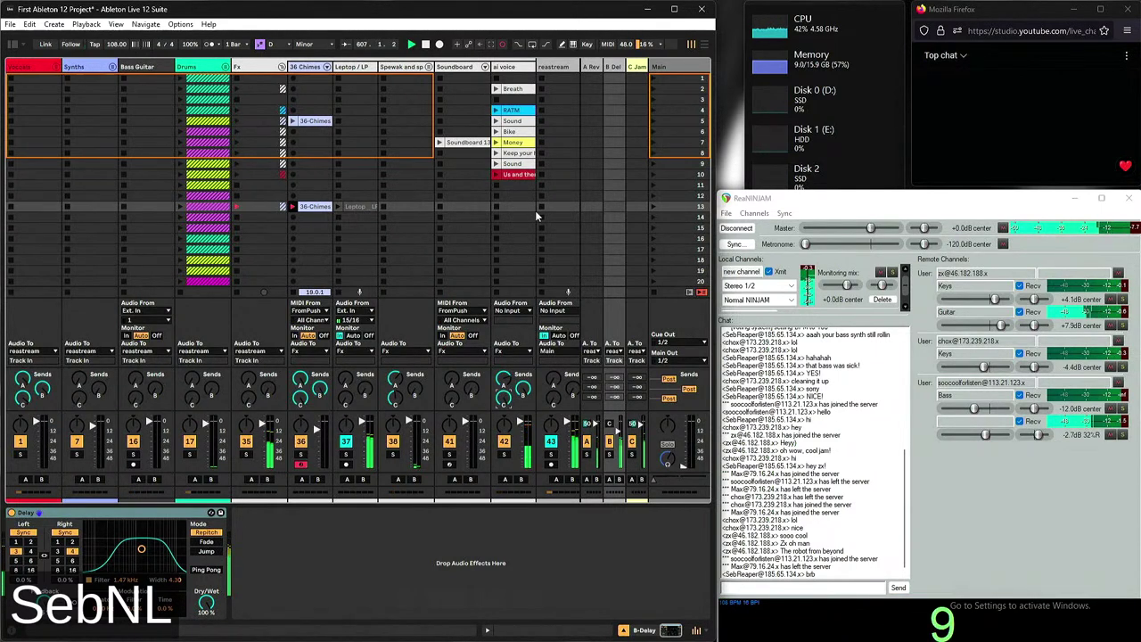
{"action": "double_click", "coordinate": [510, 131]}
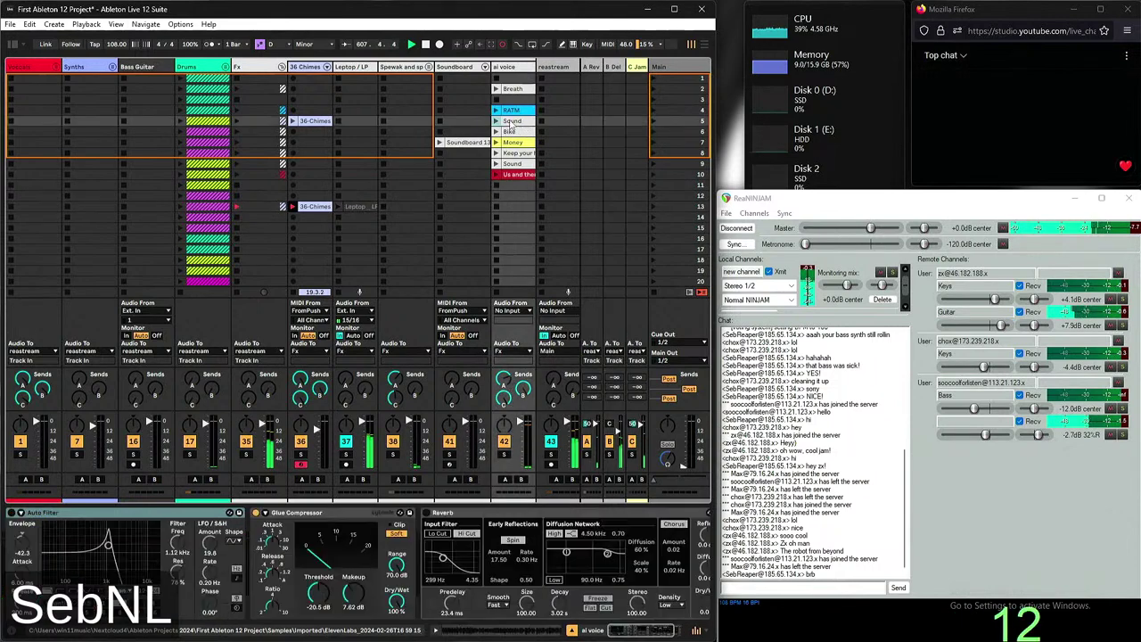
{"action": "scroll", "coordinate": [698, 474], "scroll_direction": "up", "scroll_amount": 5}
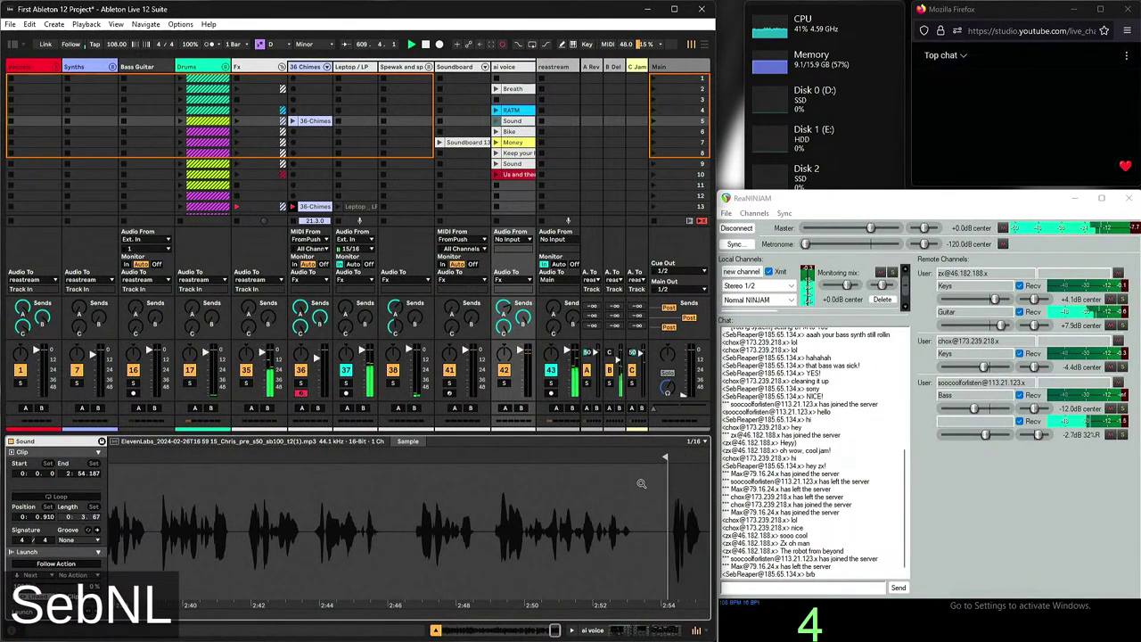
{"action": "scroll", "coordinate": [698, 473], "scroll_direction": "down", "scroll_amount": 5}
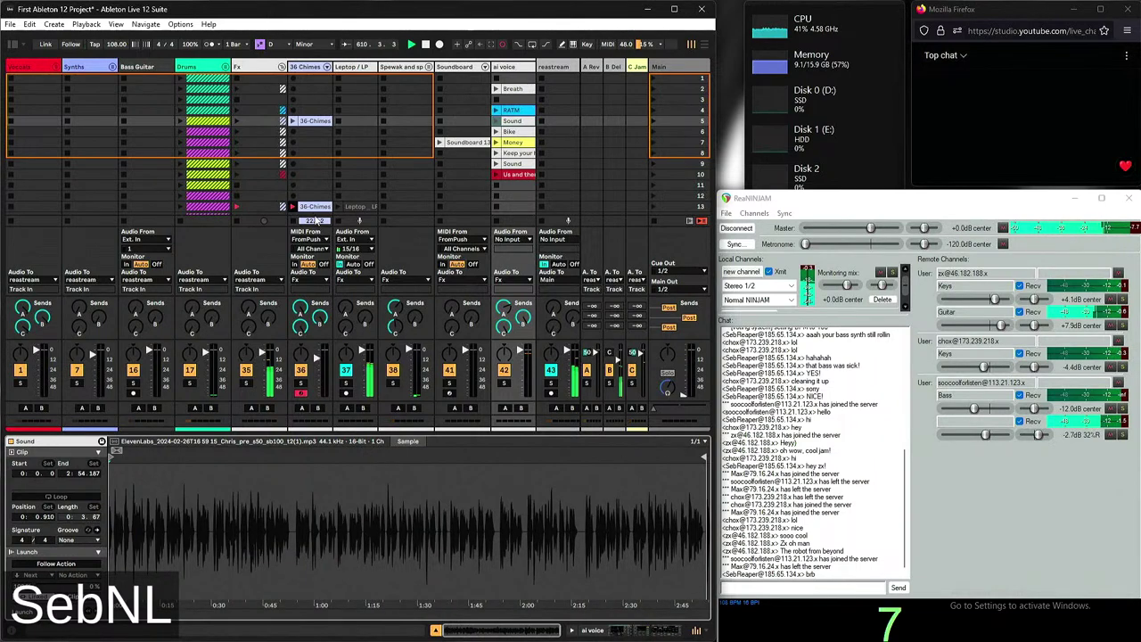
Arm the Soundboard track and lower the EQ Eight filter frequency on the Leptop / LP track to 10.0 Hz
{"action": "left_click", "coordinate": [299, 381]}
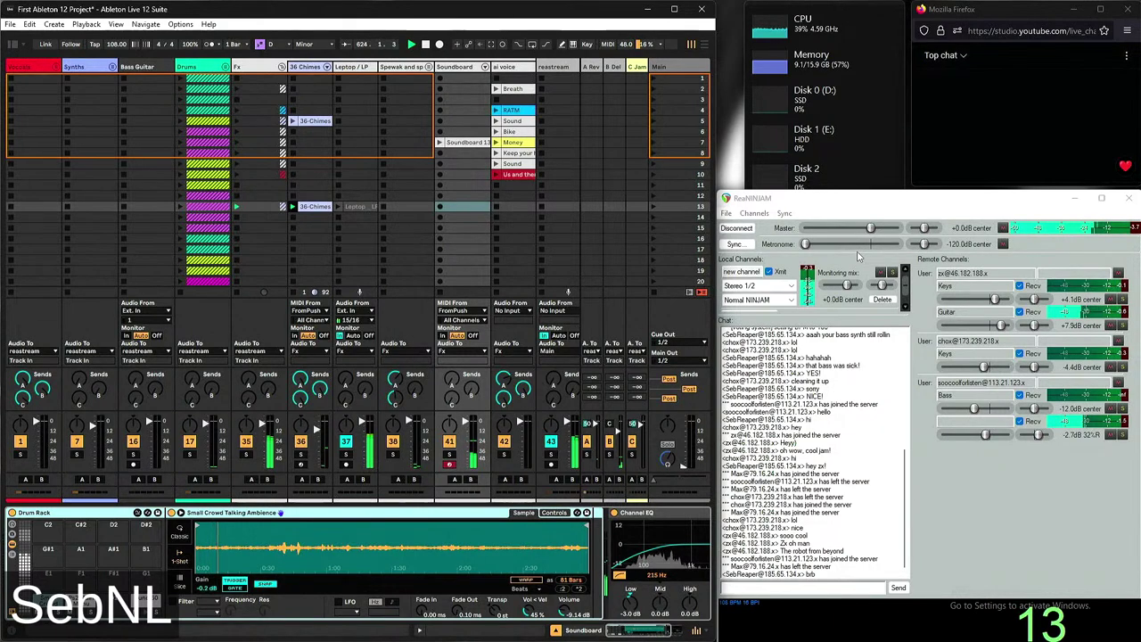
{"action": "scroll", "coordinate": [297, 397], "scroll_direction": "right", "scroll_amount": 2}
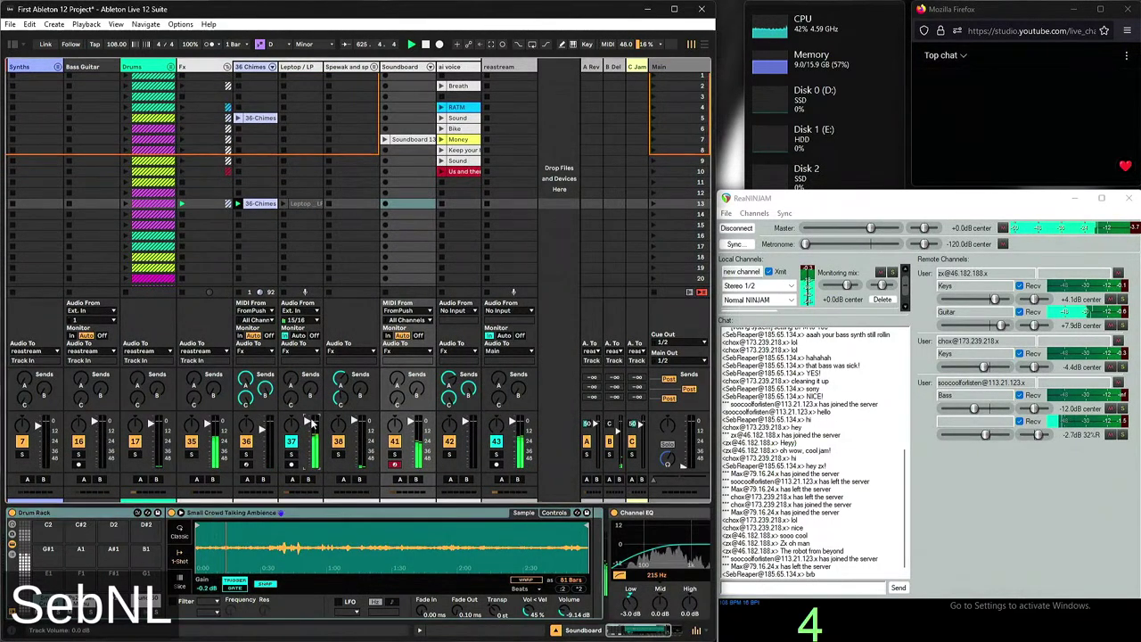
{"action": "left_click", "coordinate": [310, 67]}
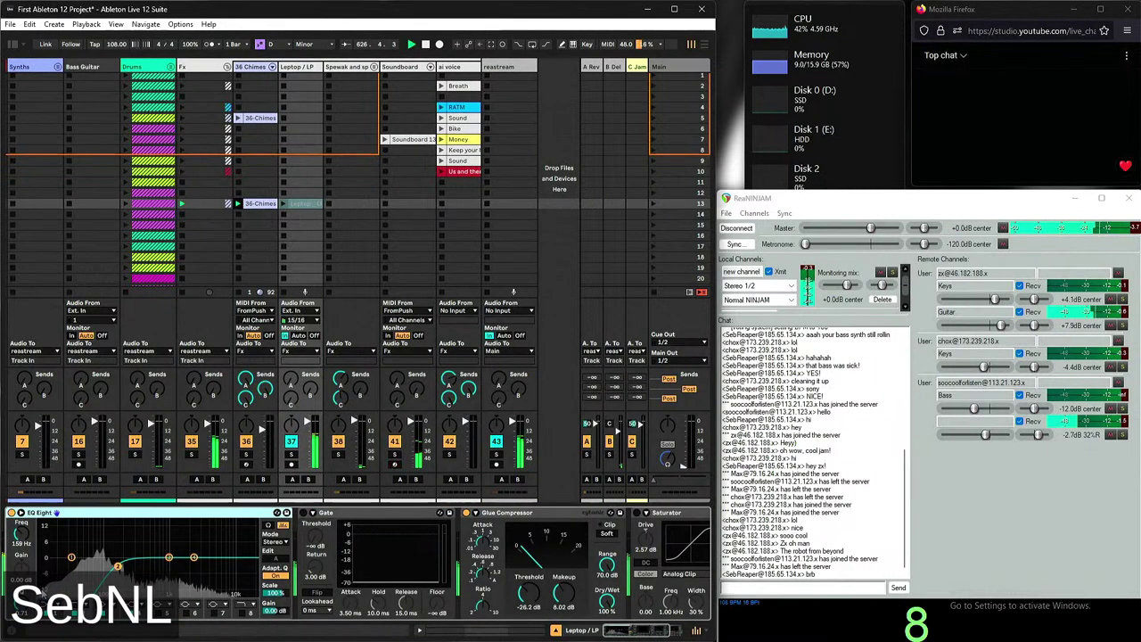
{"action": "left_click_drag", "start_coordinate": [22, 534], "coordinate": [18, 536]}
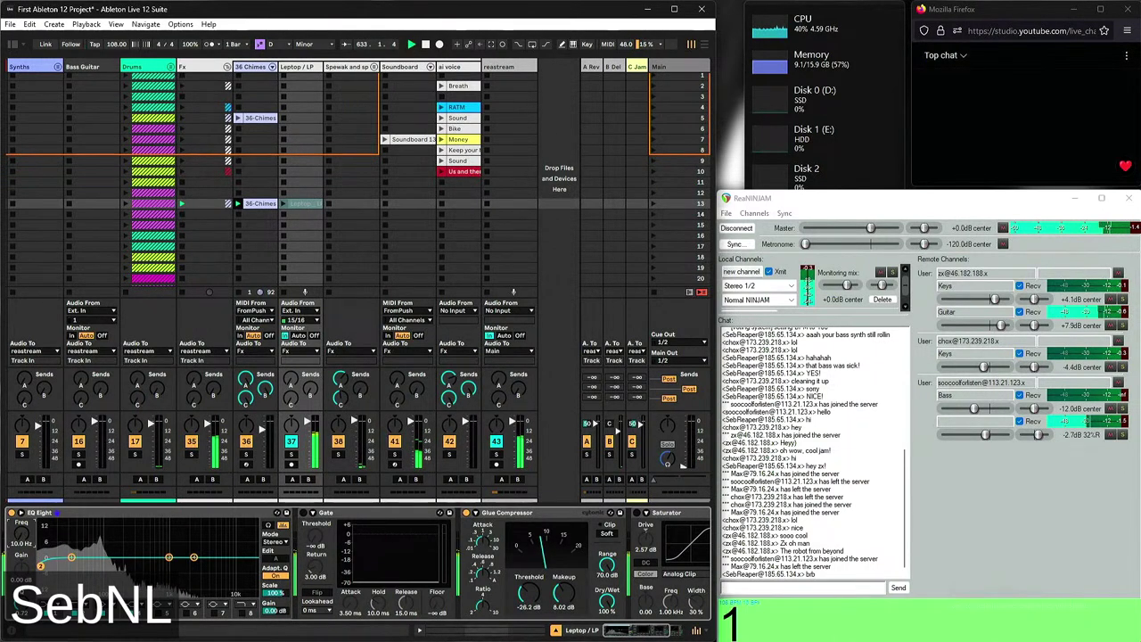
Pause sync for all folders in the Nextcloud client
{"action": "mouse_move", "coordinate": [758, 615]}
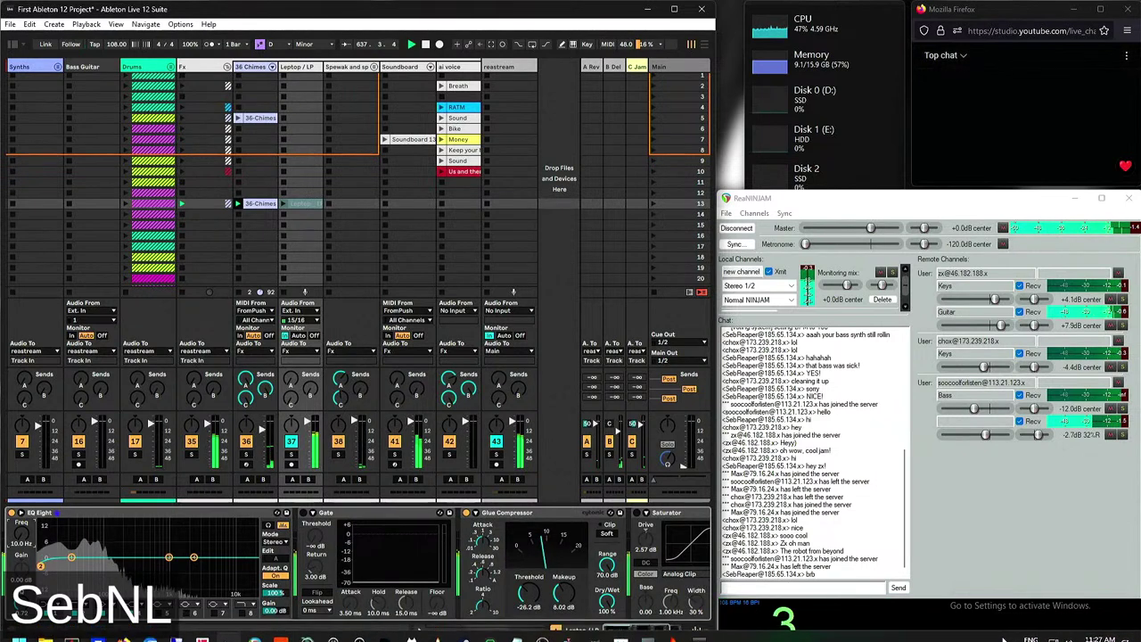
{"action": "right_click", "coordinate": [947, 594]}
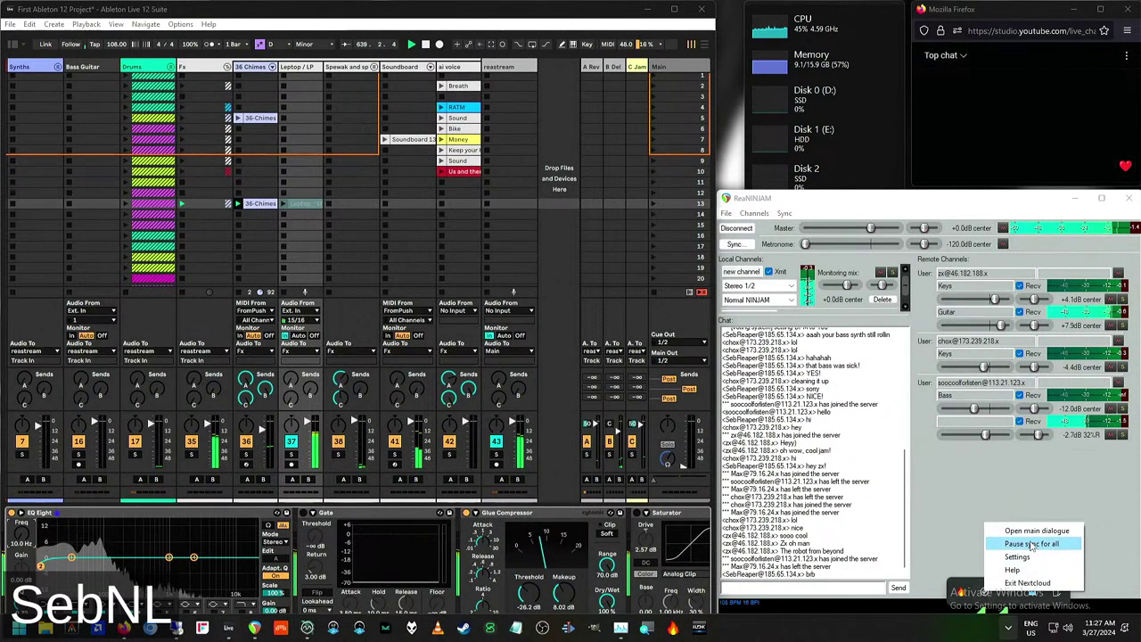
{"action": "left_click", "coordinate": [1010, 526]}
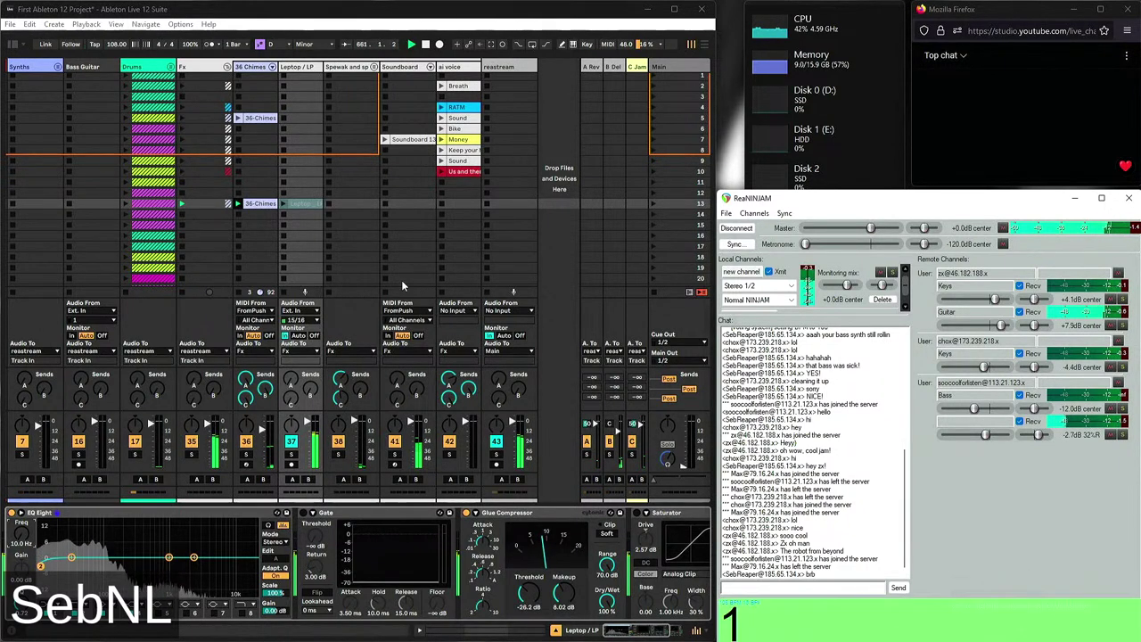
Unfold the Synths group and load the factory FX patch Aggero in Surge XT on track 15
{"action": "left_click", "coordinate": [57, 66]}
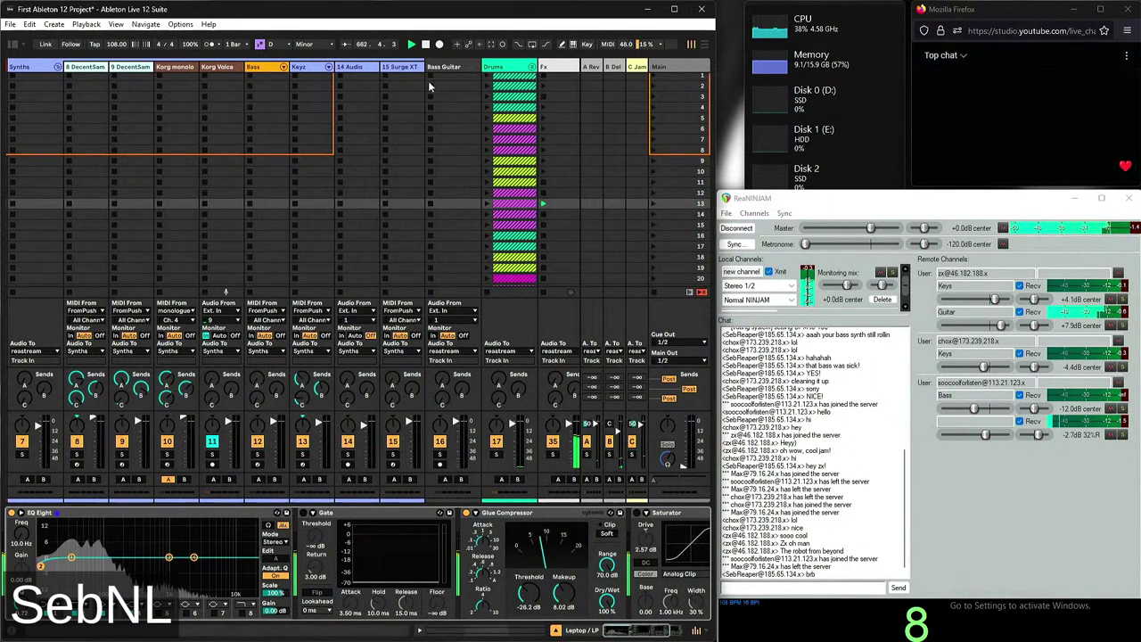
{"action": "left_click", "coordinate": [401, 67]}
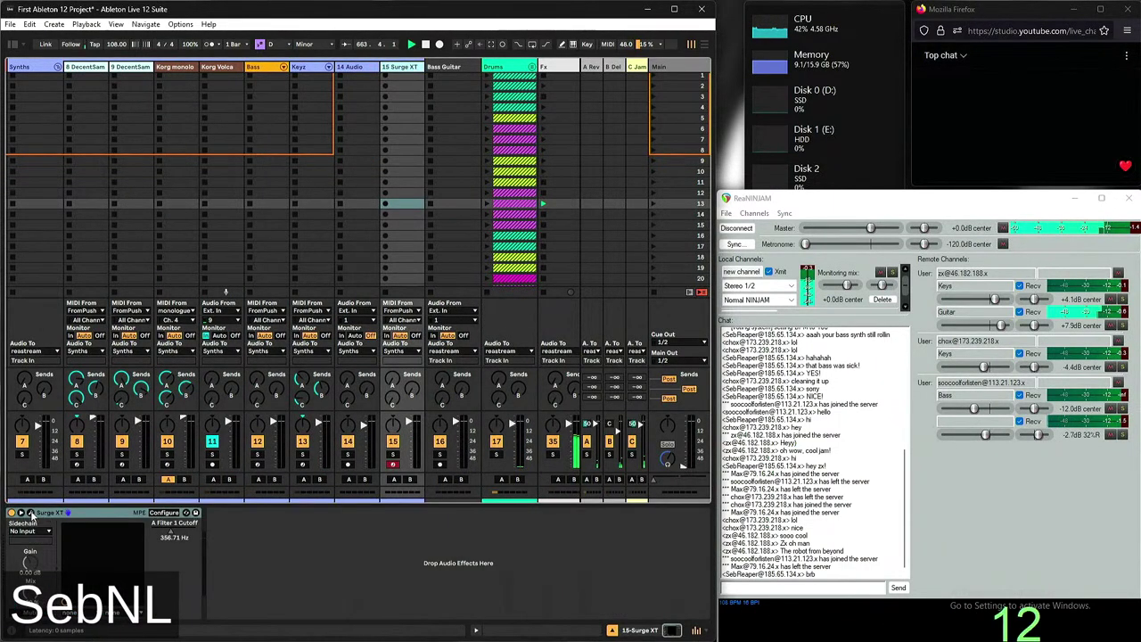
{"action": "left_click", "coordinate": [30, 514]}
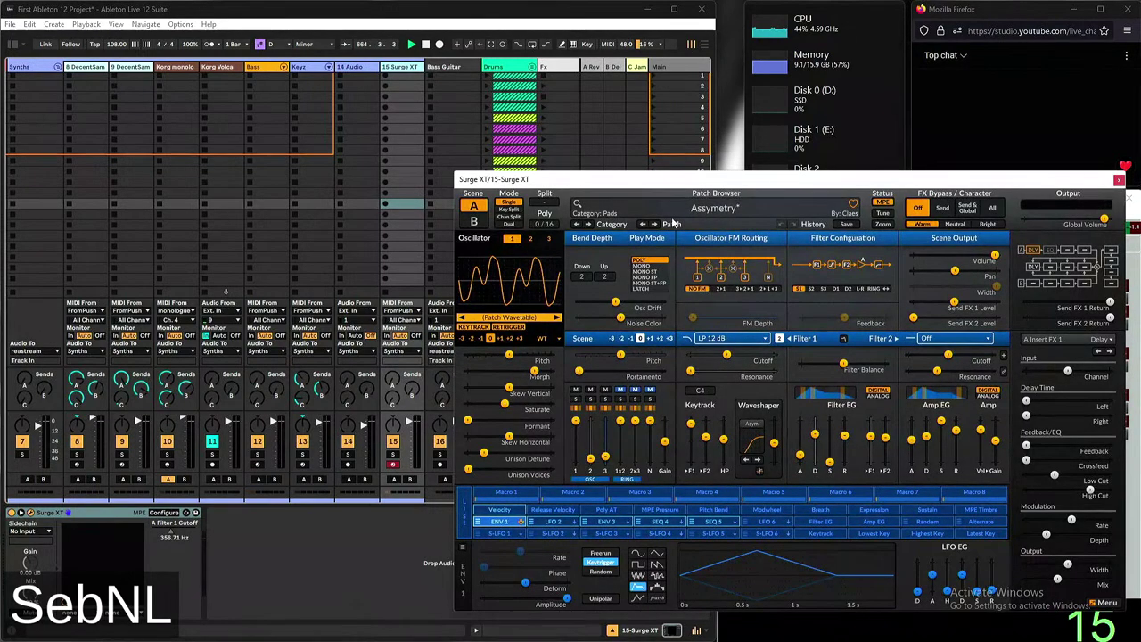
{"action": "left_click", "coordinate": [617, 212]}
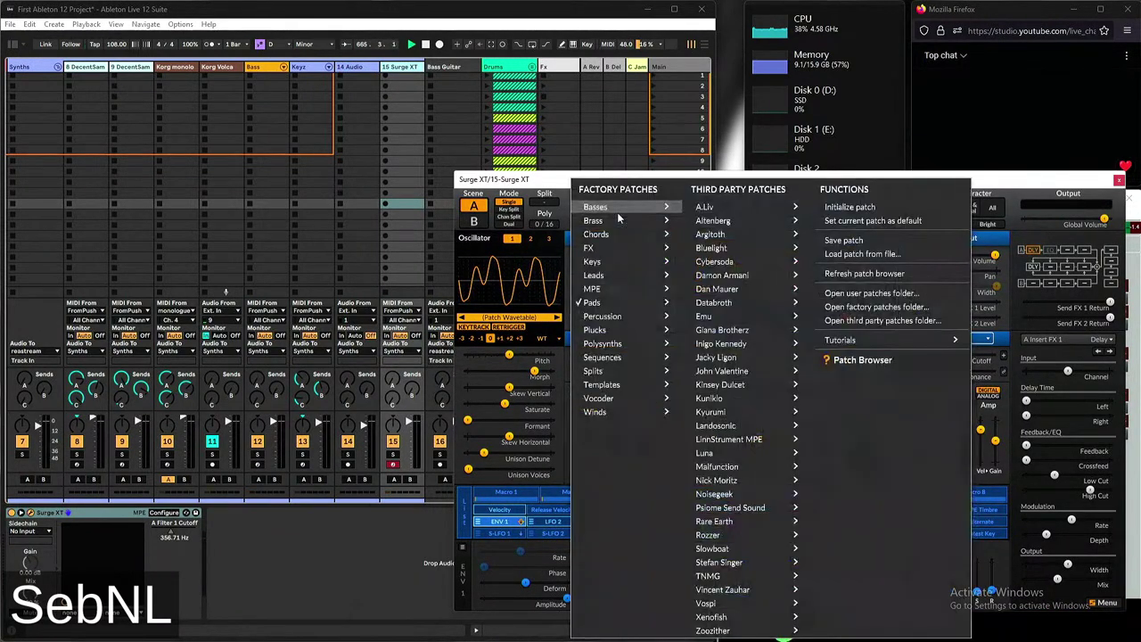
{"action": "mouse_move", "coordinate": [604, 250]}
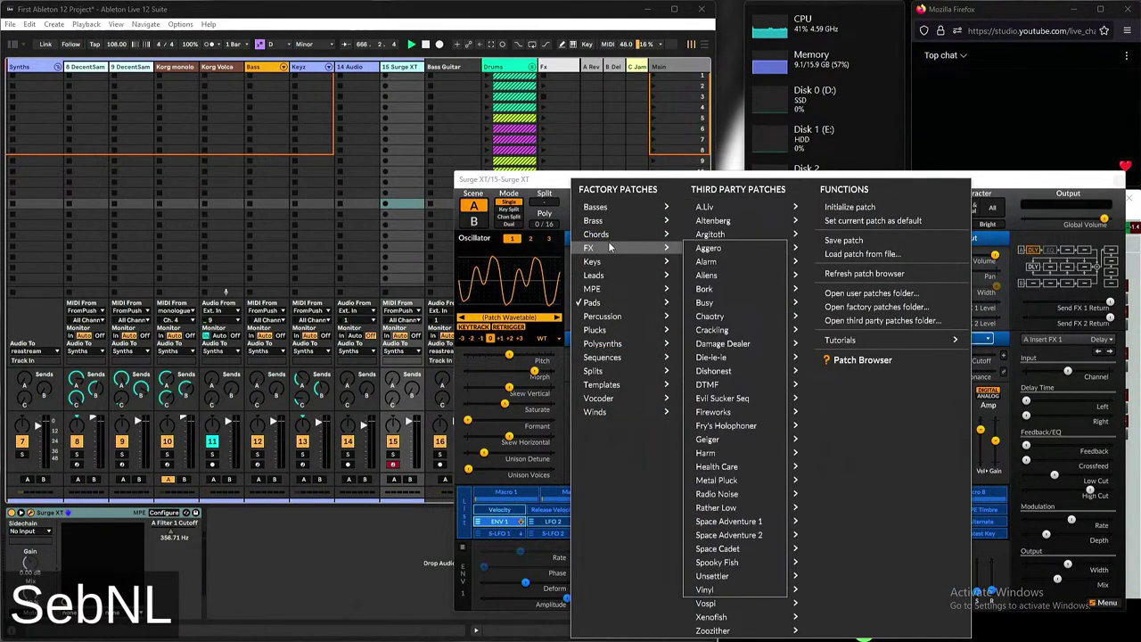
{"action": "left_click", "coordinate": [709, 249]}
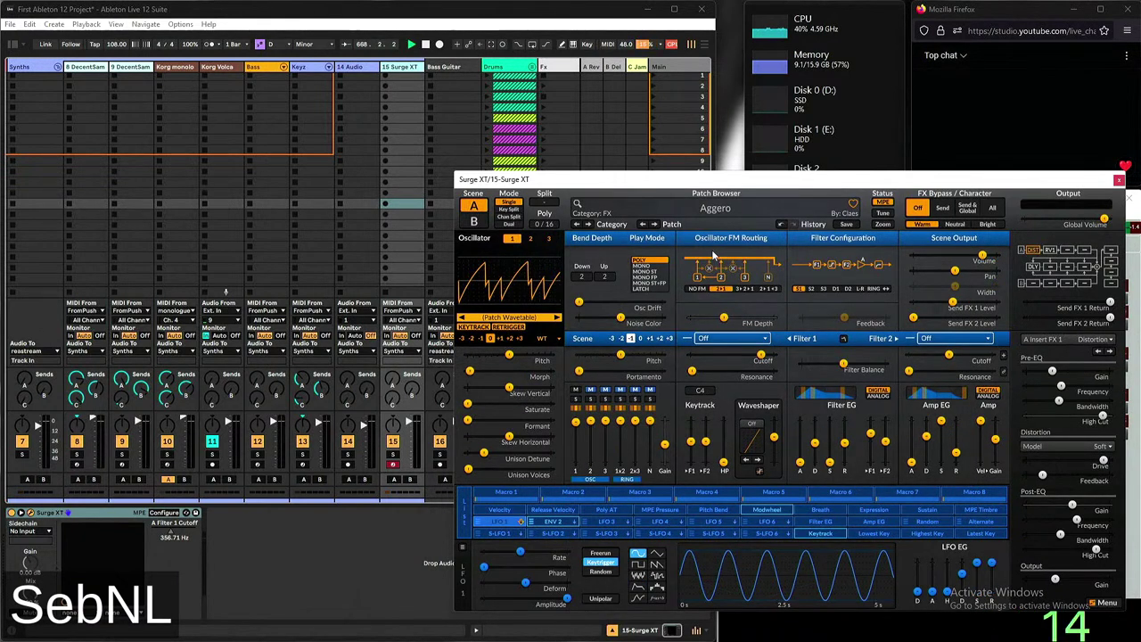
Raise sends A and C on the Surge XT track and lower its volume slightly
{"action": "left_click", "coordinate": [393, 403]}
{"action": "left_click_drag", "start_coordinate": [409, 436], "coordinate": [410, 426]}
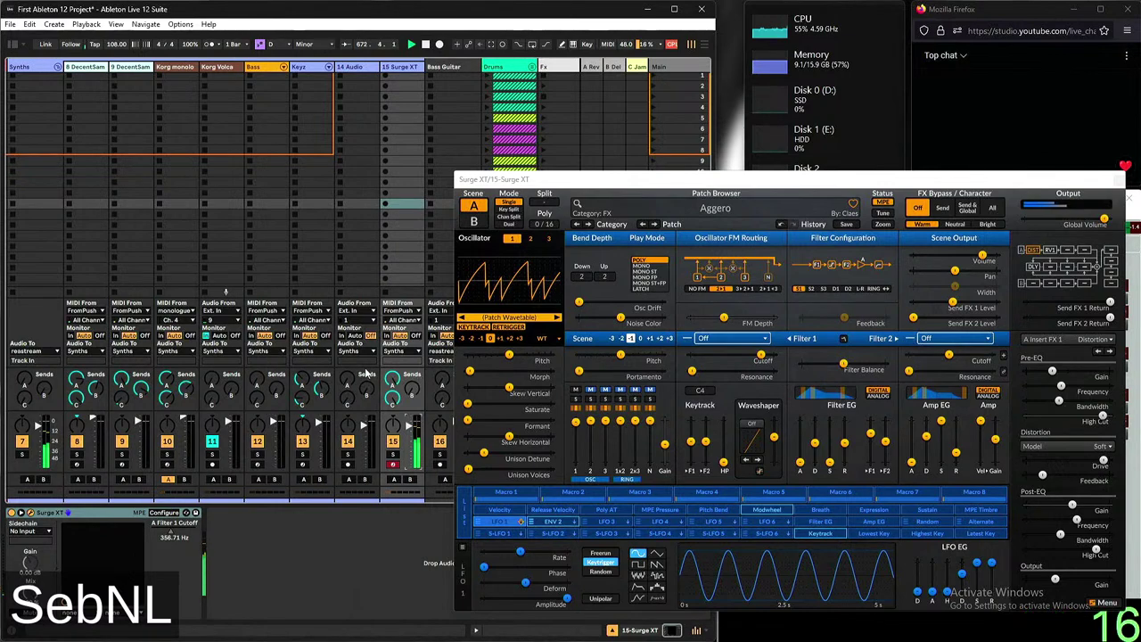
Move the Surge XT window off the ReaNINJAM window and raise the ReaNINJAM metronome to -13.2 dB
{"action": "left_click_drag", "start_coordinate": [858, 179], "coordinate": [482, 130]}
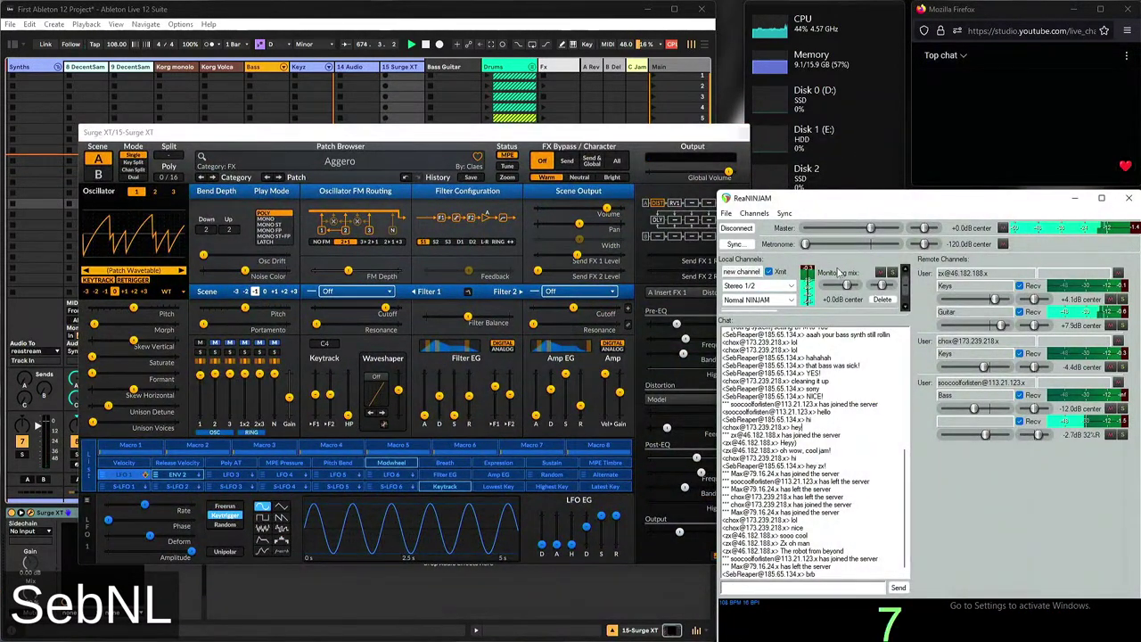
{"action": "left_click_drag", "start_coordinate": [812, 245], "coordinate": [847, 244]}
{"action": "left_click", "coordinate": [212, 45]}
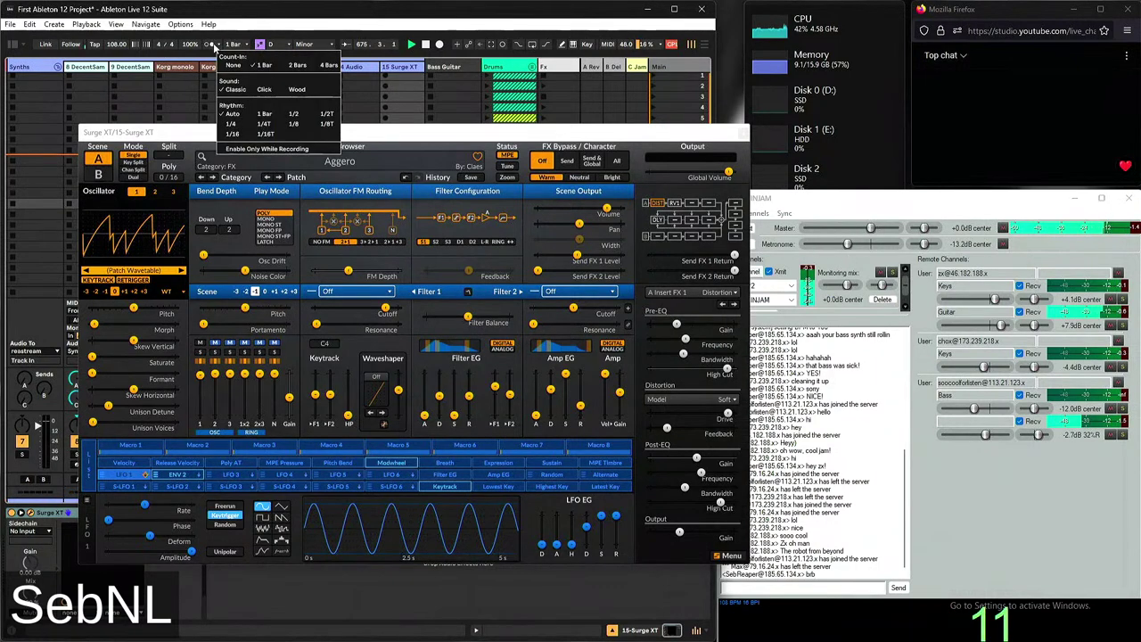
{"action": "left_click", "coordinate": [213, 46]}
{"action": "left_click", "coordinate": [211, 45]}
{"action": "left_click", "coordinate": [212, 47]}
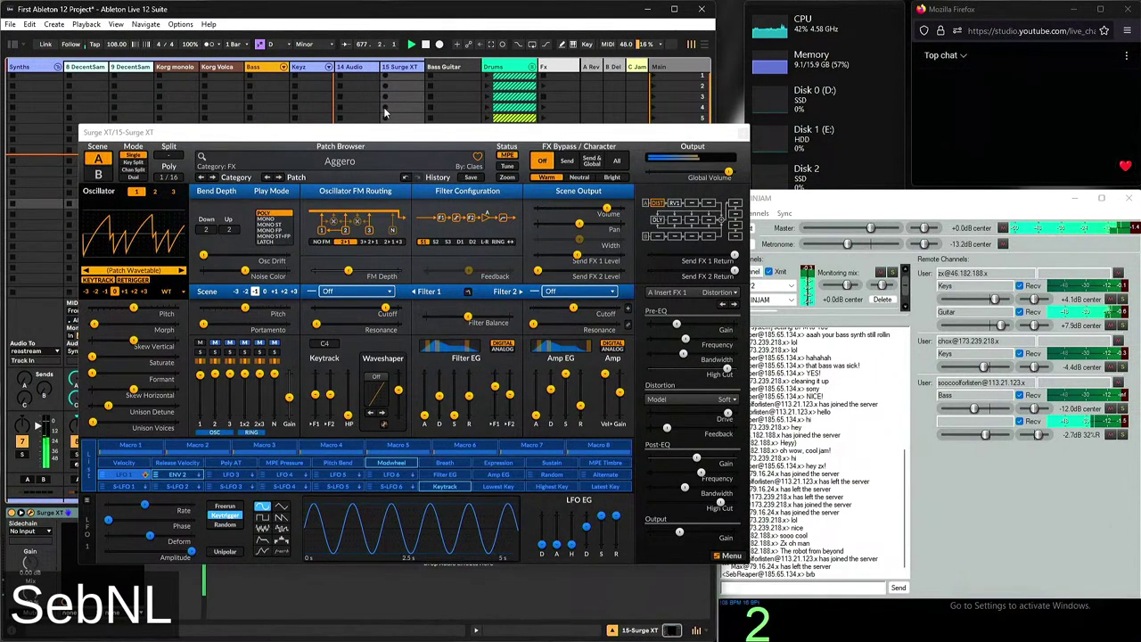
Unfold the Drums group, record a closed hi-hat clip into the second slot of the Kits track, and close the Surge XT window
{"action": "left_click", "coordinate": [403, 97]}
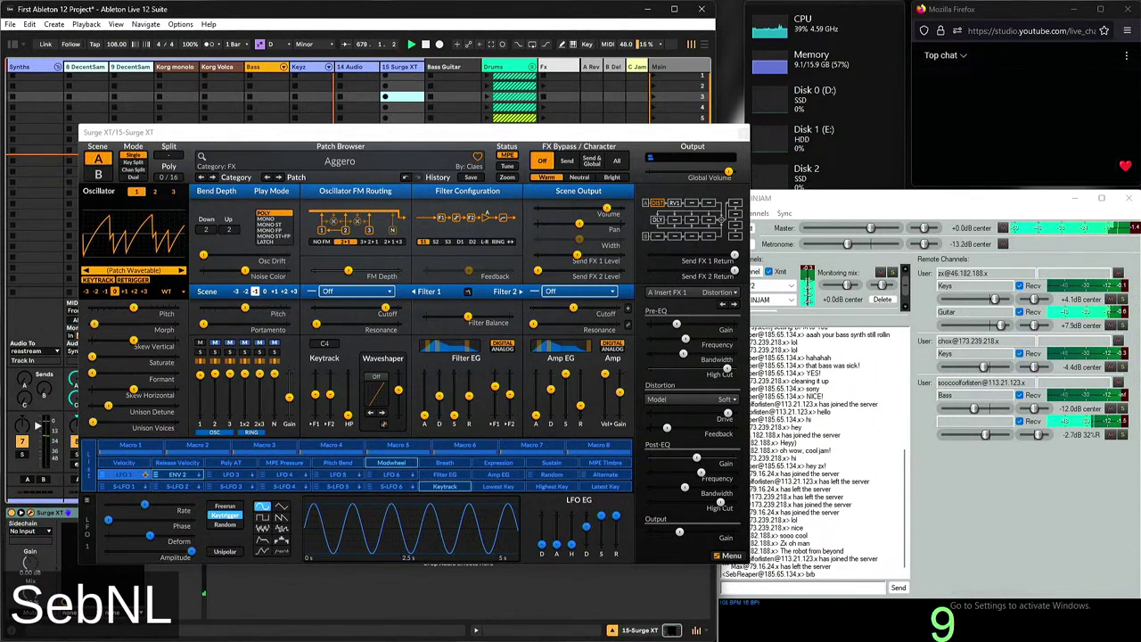
{"action": "left_click_drag", "start_coordinate": [727, 132], "coordinate": [370, 147]}
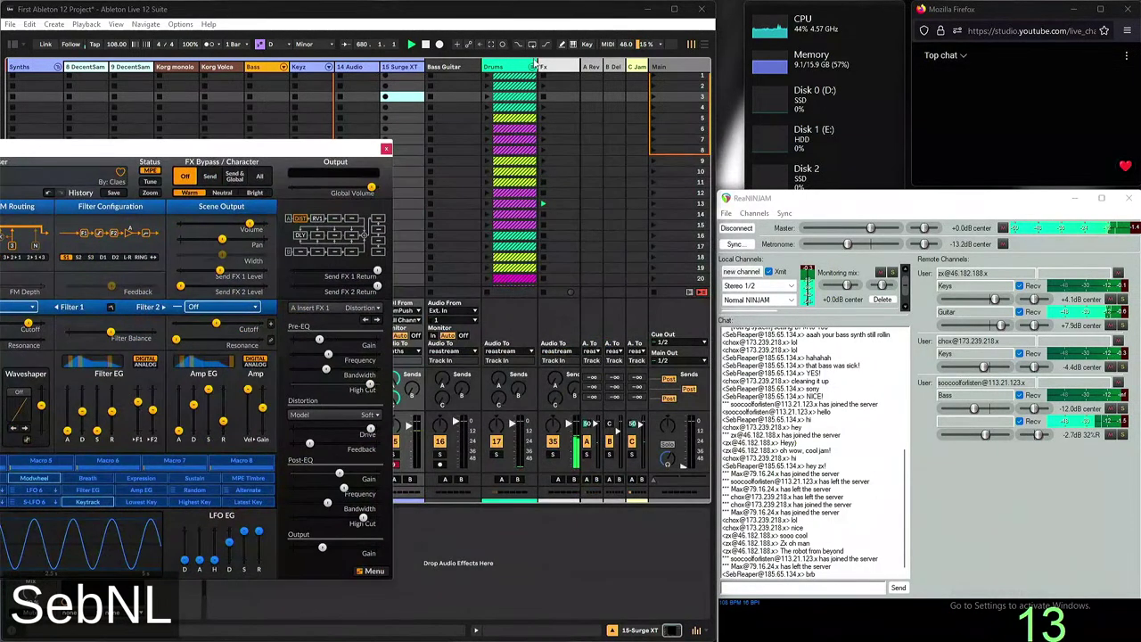
{"action": "left_click", "coordinate": [533, 67]}
{"action": "left_click", "coordinate": [554, 94]}
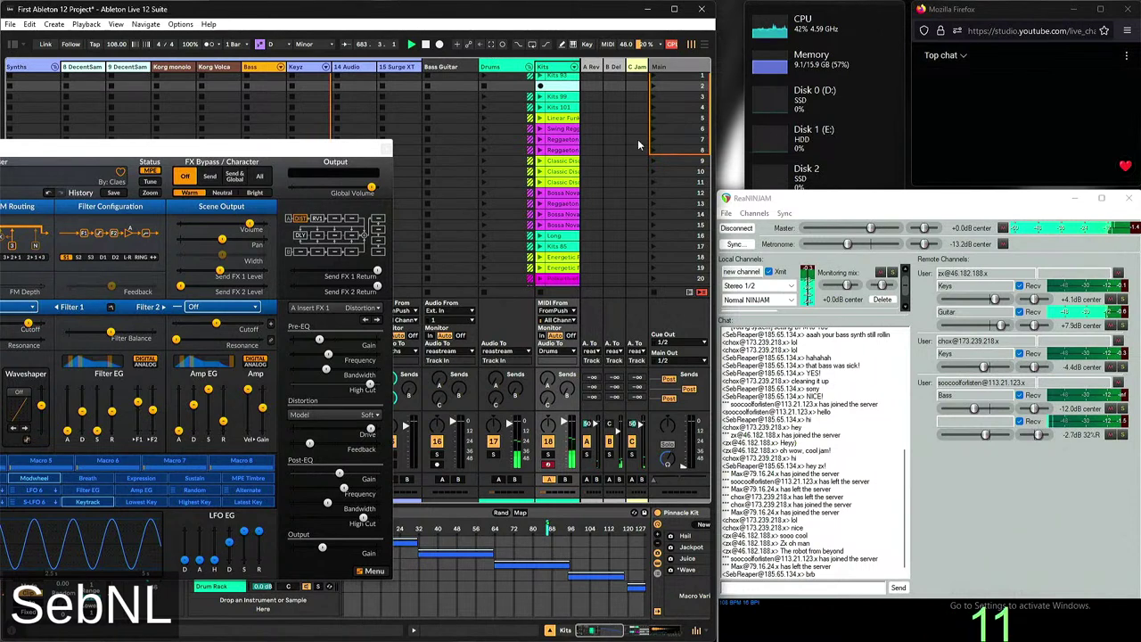
{"action": "left_click", "coordinate": [568, 86]}
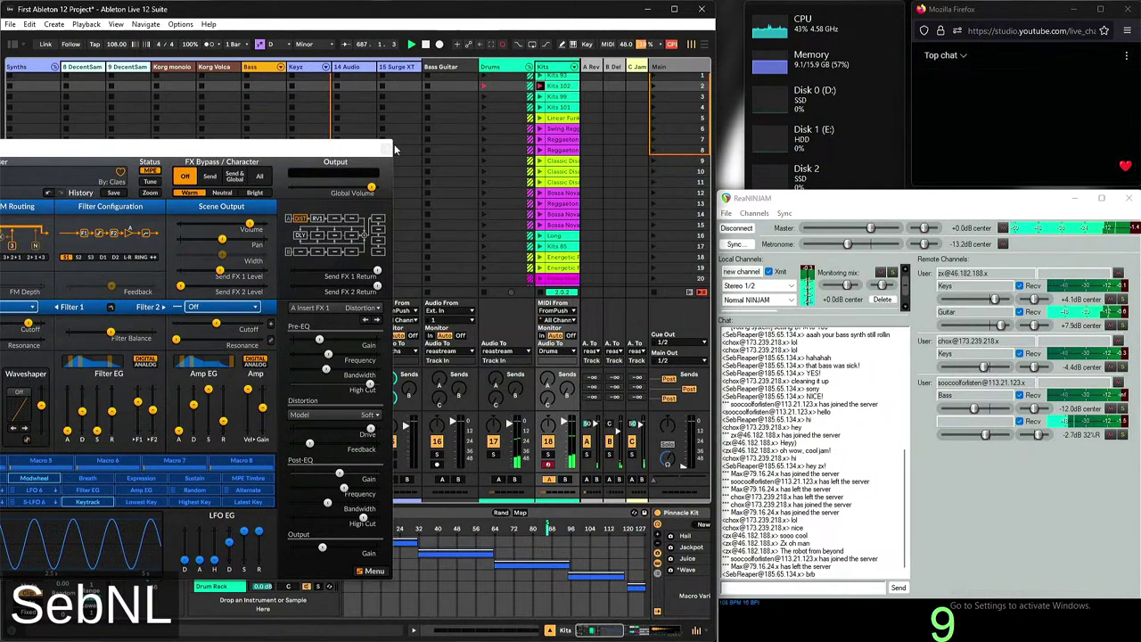
{"action": "left_click", "coordinate": [390, 147]}
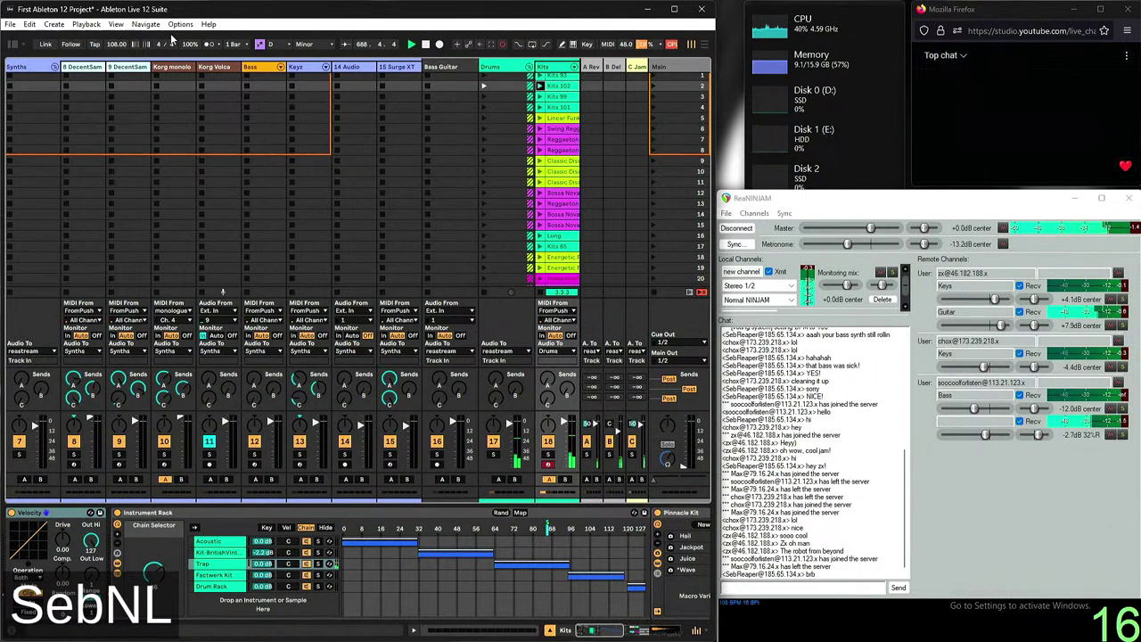
Add a Hihat Closed note at 1.1.1 in the Kits 102 clip, lengthened to meet the next note, and lower the ReaNINJAM metronome to -120.0 dB
{"action": "double_click", "coordinate": [560, 86]}
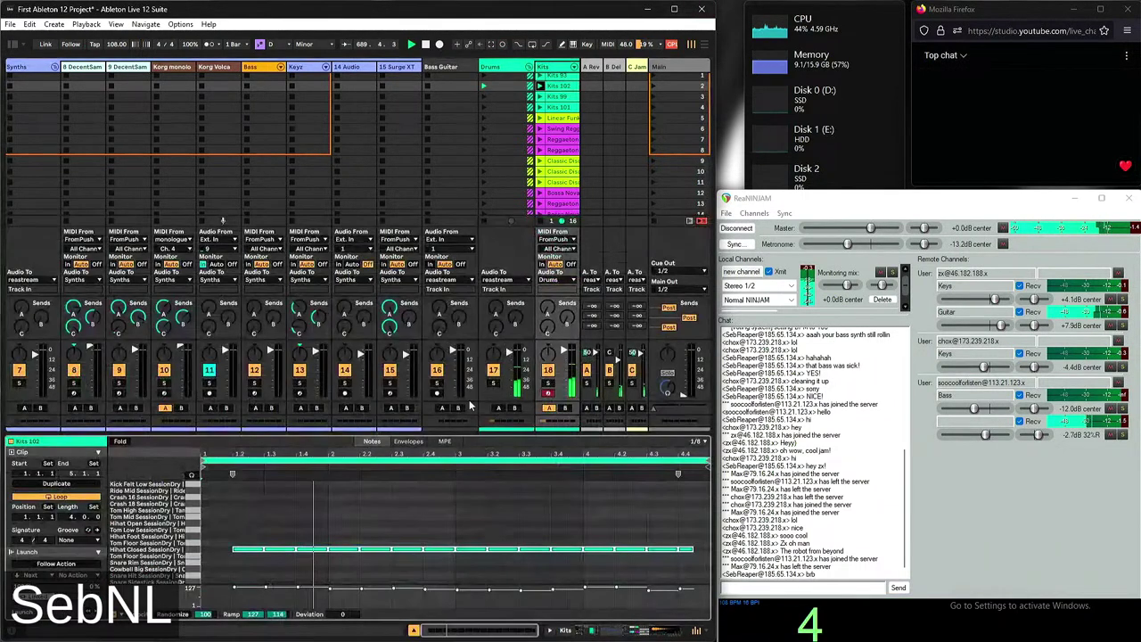
{"action": "left_click", "coordinate": [209, 549]}
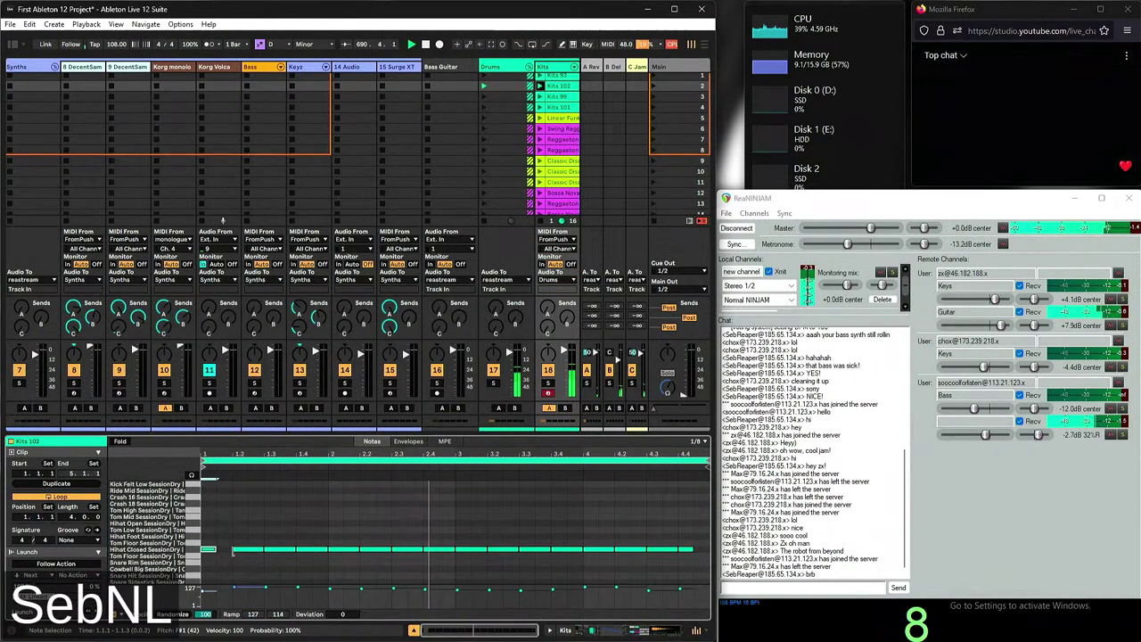
{"action": "left_click_drag", "start_coordinate": [214, 549], "coordinate": [232, 549]}
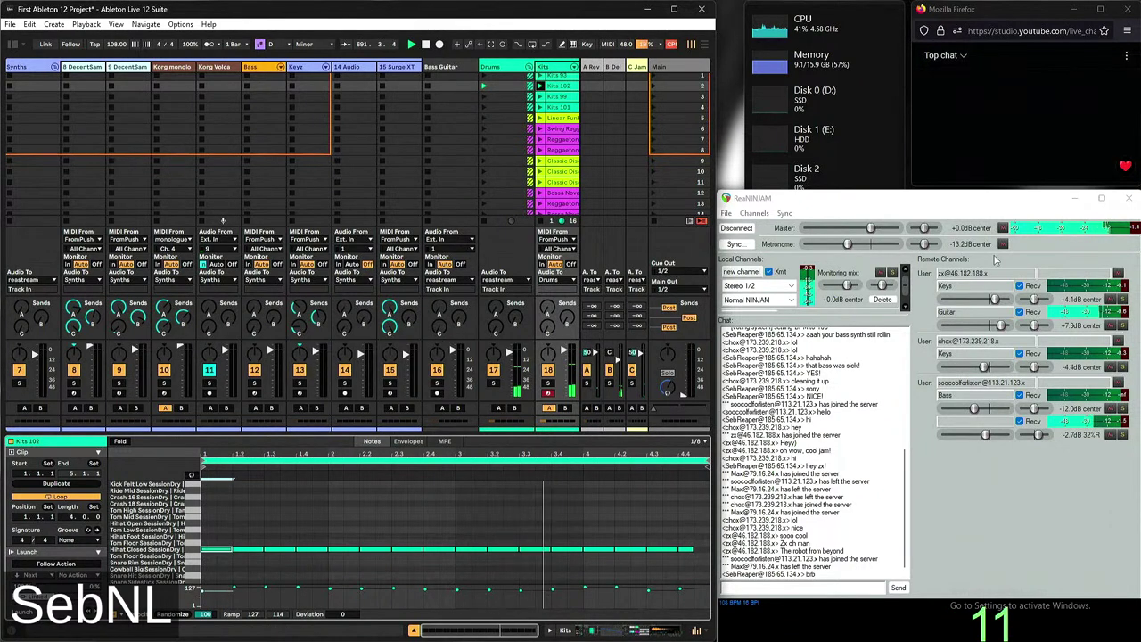
{"action": "left_click_drag", "start_coordinate": [847, 243], "coordinate": [805, 244]}
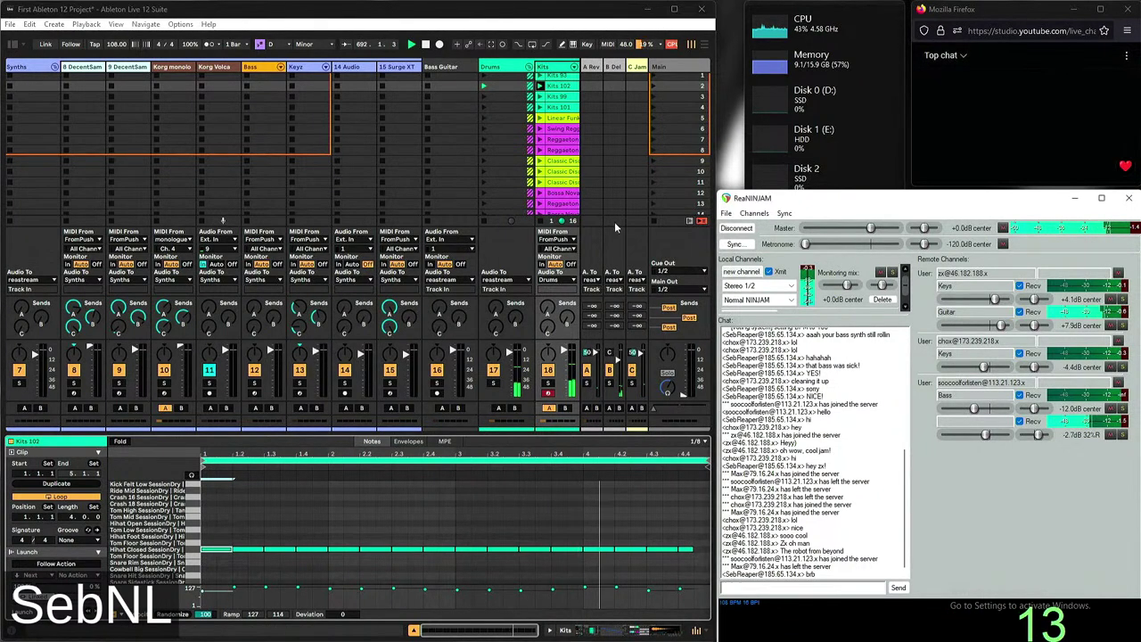
Launch the Dubstep Buried 128 bpm clip on the Samples A track and raise the ReaNINJAM metronome to -1.2 dB
{"action": "left_click", "coordinate": [495, 138]}
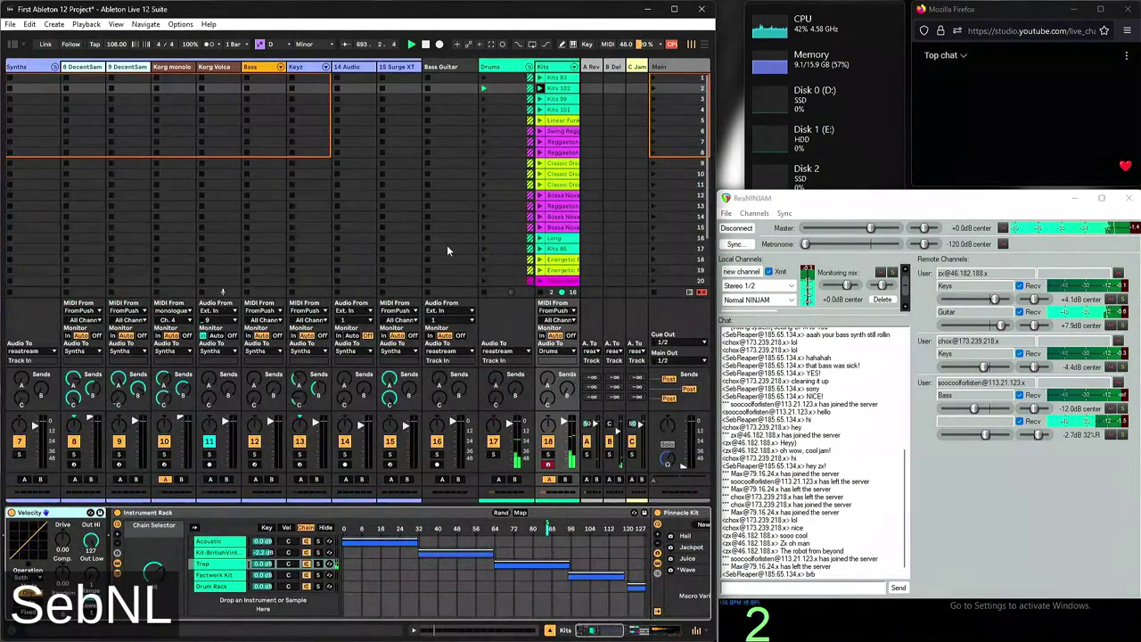
{"action": "scroll", "coordinate": [457, 282], "scroll_direction": "right", "scroll_amount": 3}
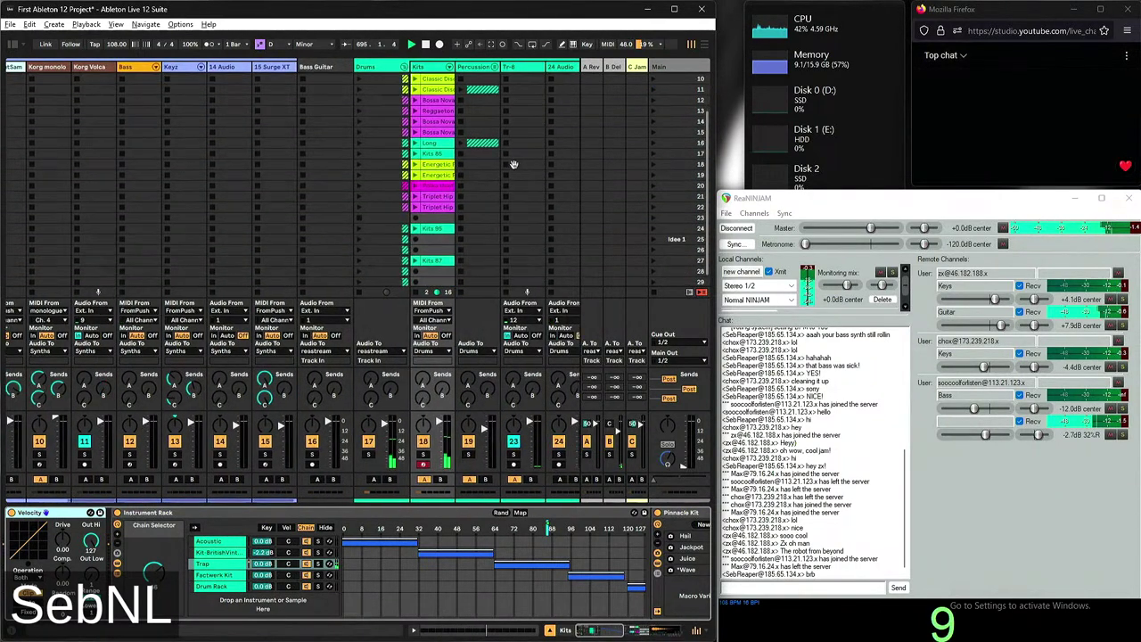
{"action": "scroll", "coordinate": [430, 190], "scroll_direction": "right", "scroll_amount": 6}
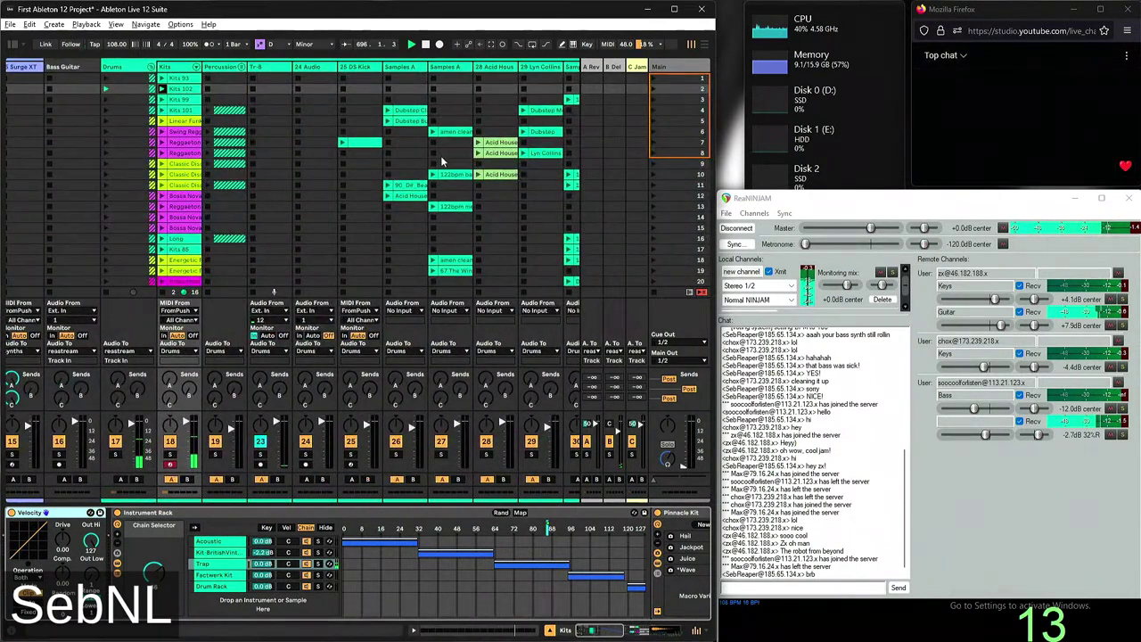
{"action": "left_click", "coordinate": [416, 128]}
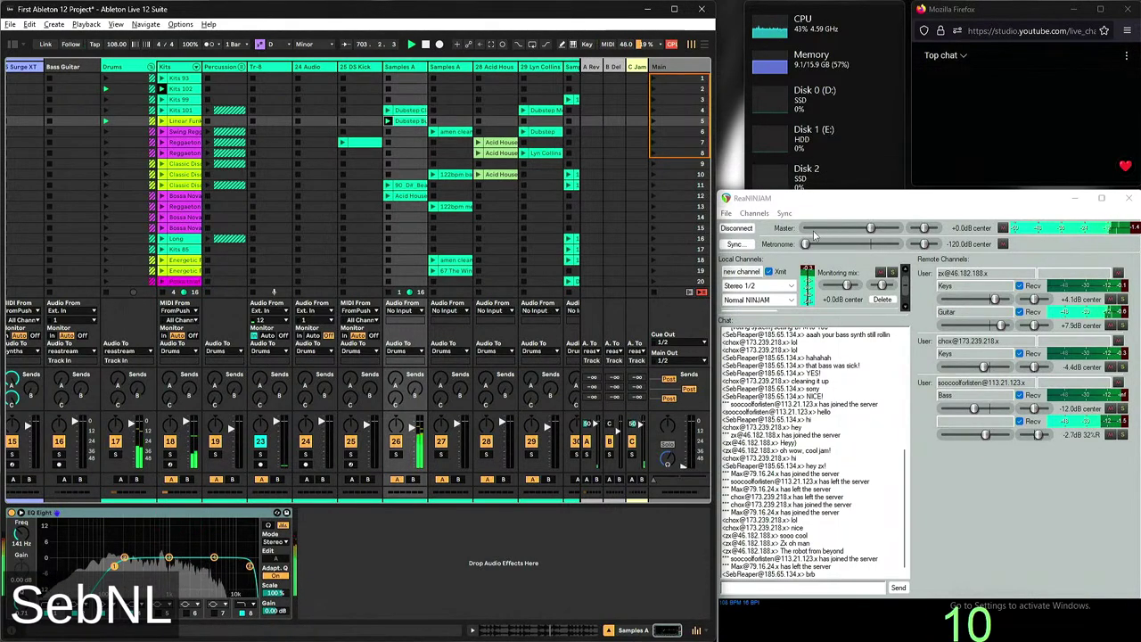
{"action": "left_click_drag", "start_coordinate": [805, 243], "coordinate": [868, 260]}
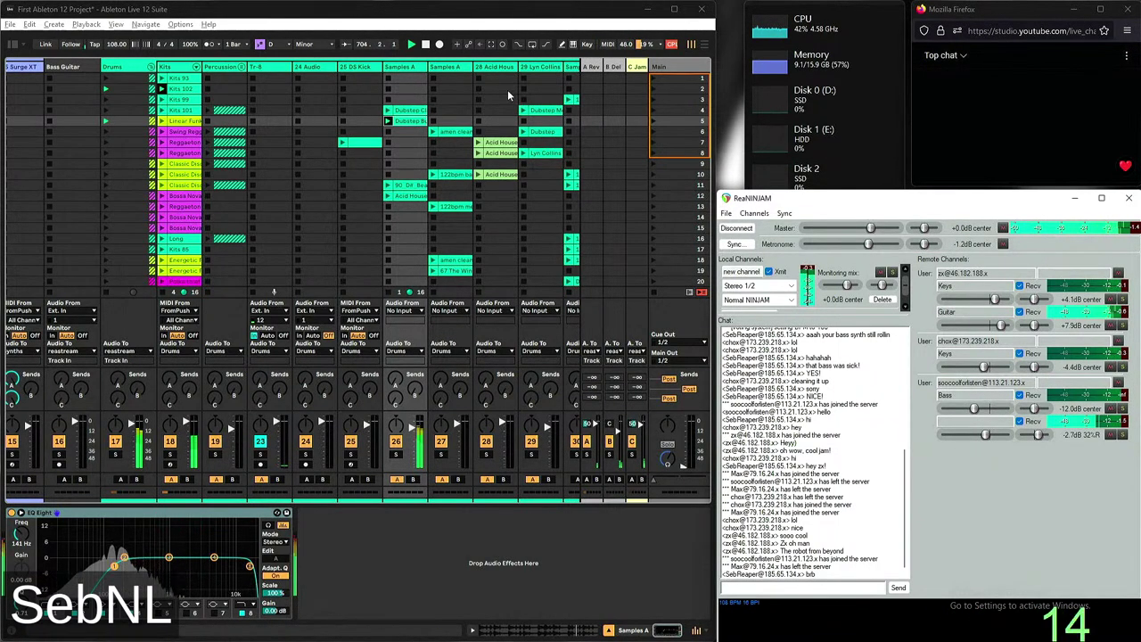
Overdub kick and snare sidestick hits into the Kits 102 clip and select the two kick notes around beat 3.3
{"action": "left_click", "coordinate": [406, 120]}
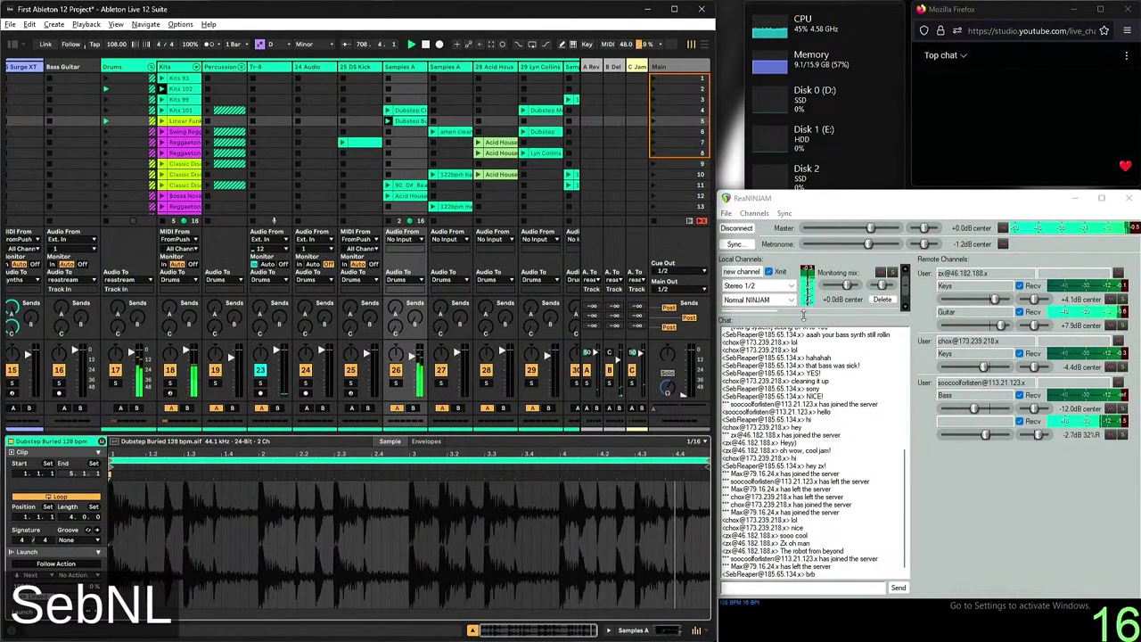
{"action": "left_click", "coordinate": [186, 89]}
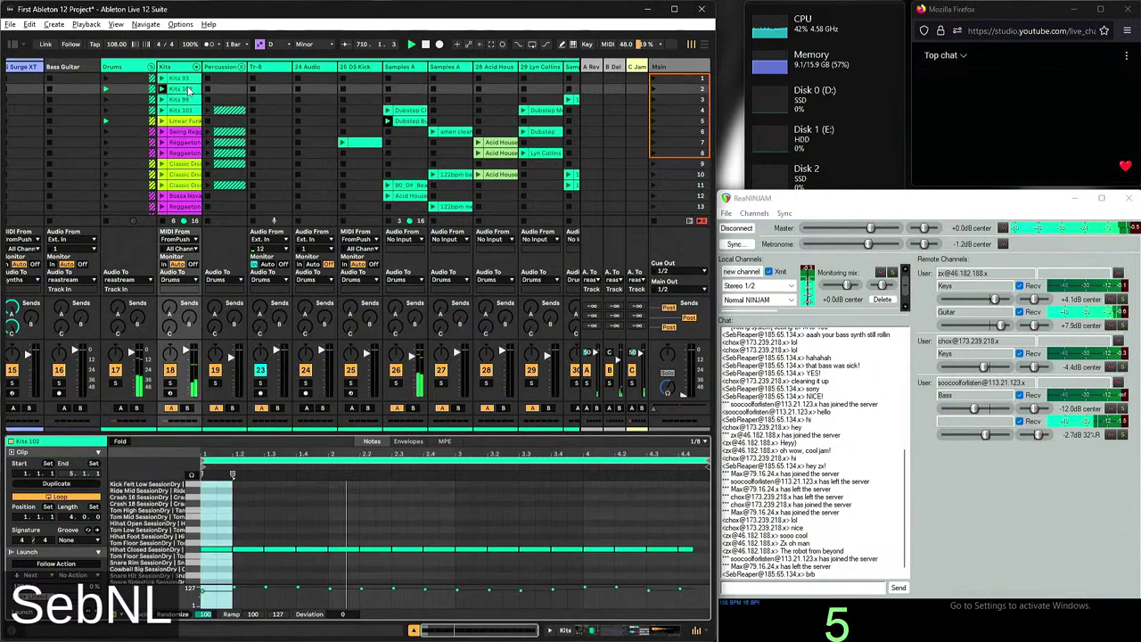
{"action": "left_click", "coordinate": [360, 266]}
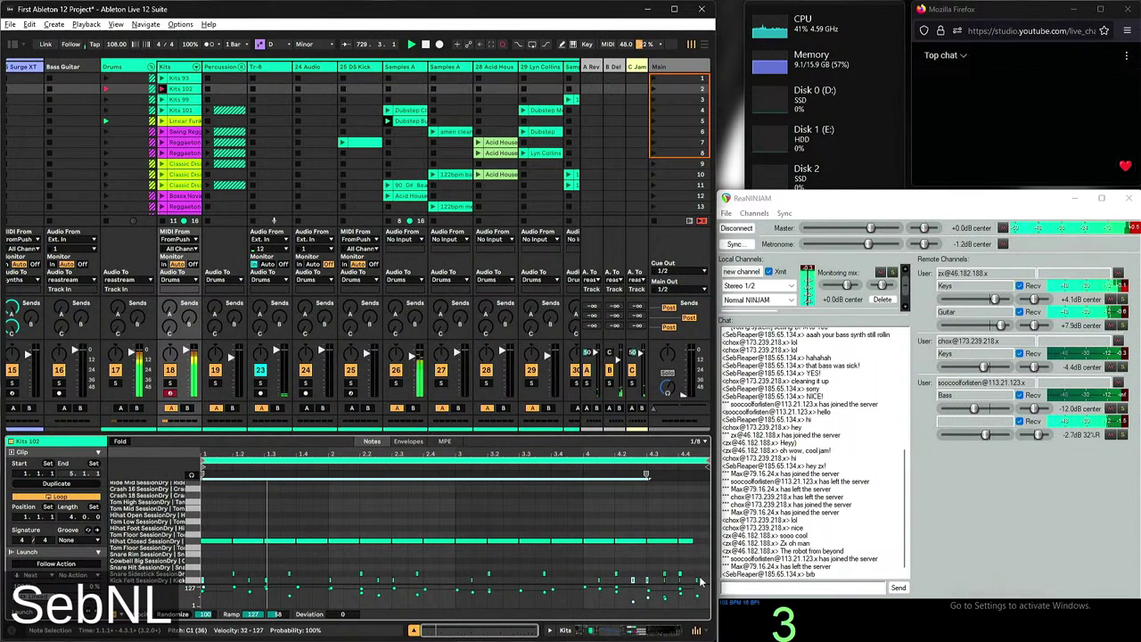
{"action": "left_click", "coordinate": [663, 519]}
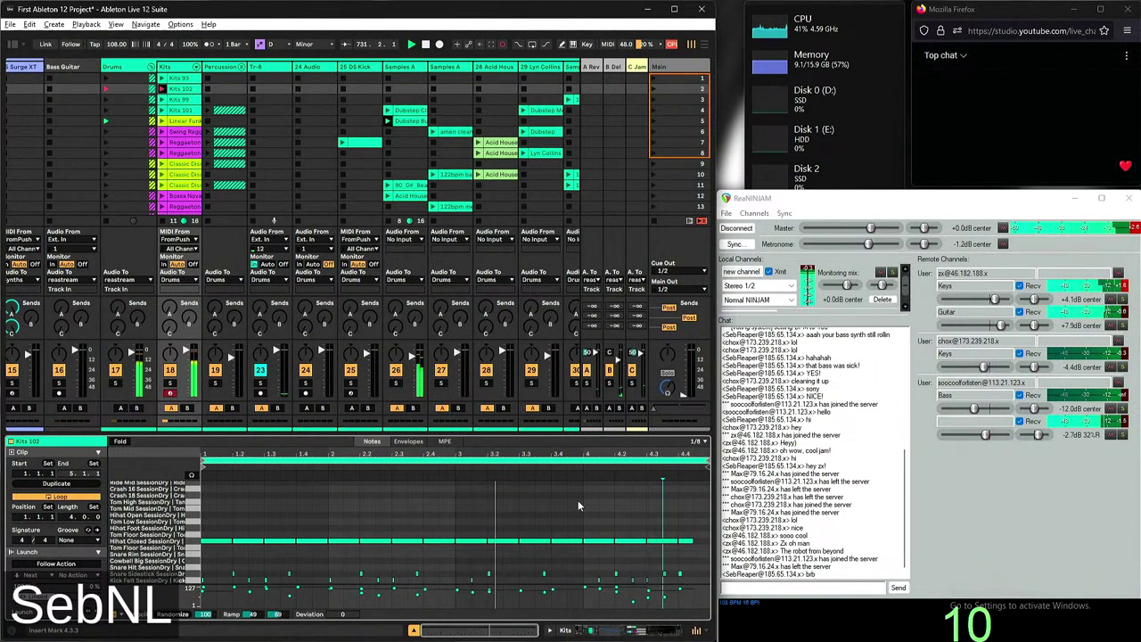
{"action": "key", "text": "alt+Left"}
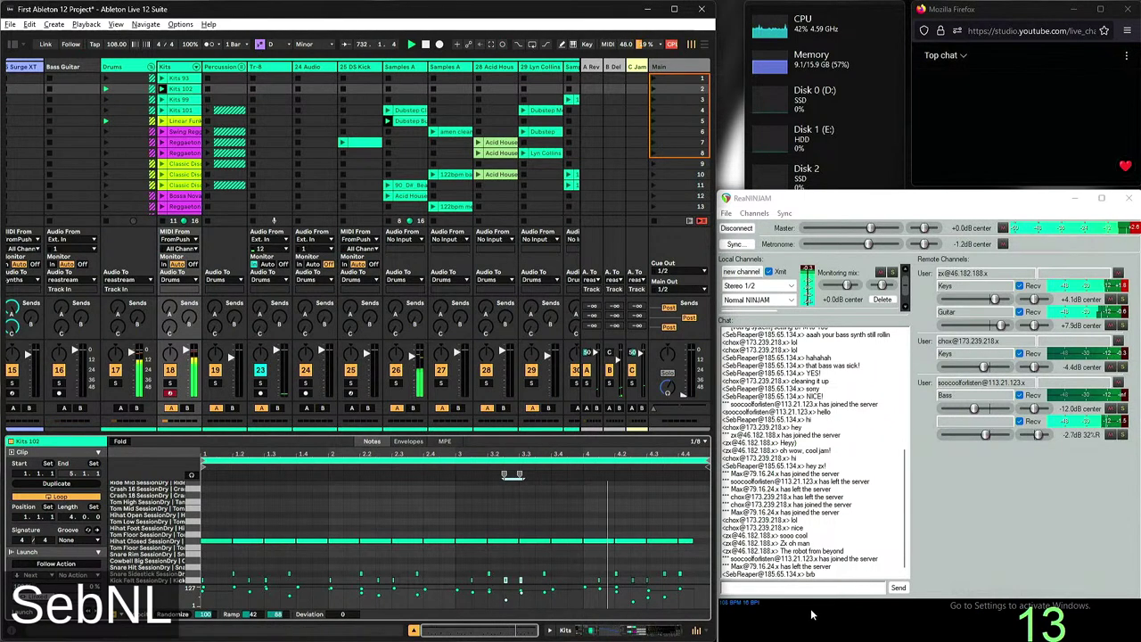
Send the message "wow" in the ReaNINJAM chat
{"action": "left_click", "coordinate": [785, 588]}
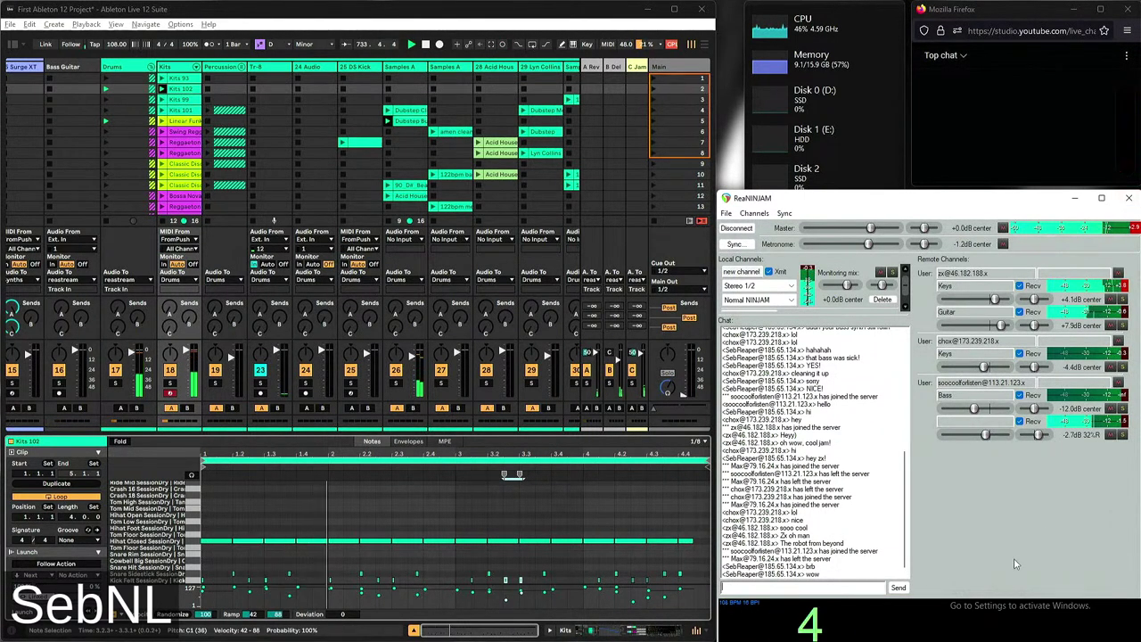
Reset the first remote user's Keys channel to 0.0 dB and lower the ReaNINJAM metronome to -120.0 dB
{"action": "double_click", "coordinate": [994, 299]}
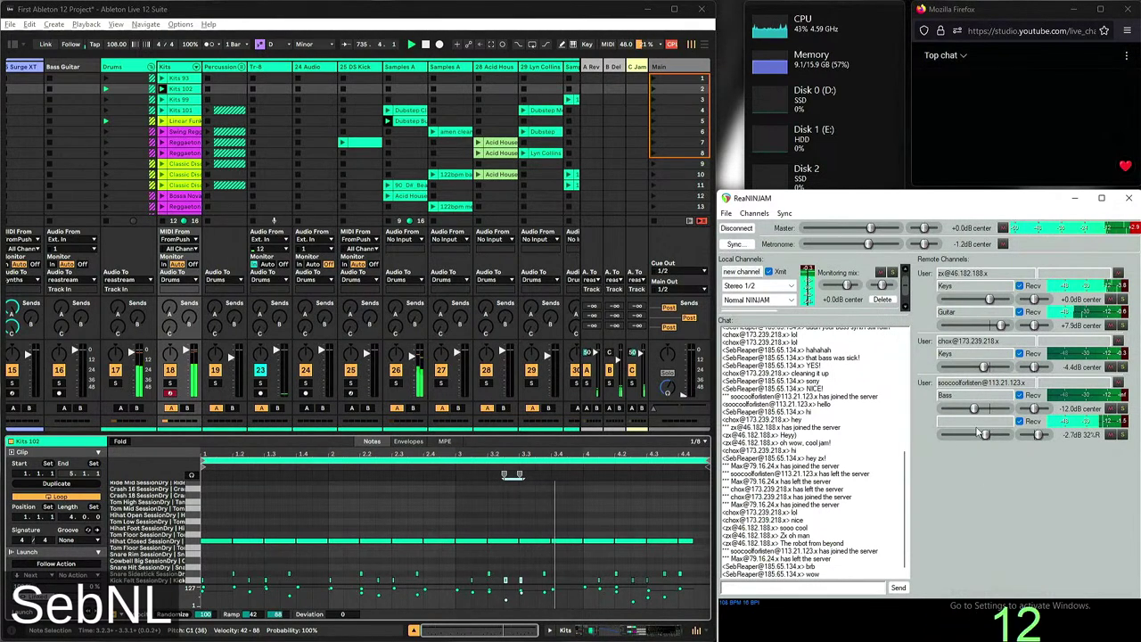
{"action": "left_click_drag", "start_coordinate": [838, 239], "coordinate": [775, 242]}
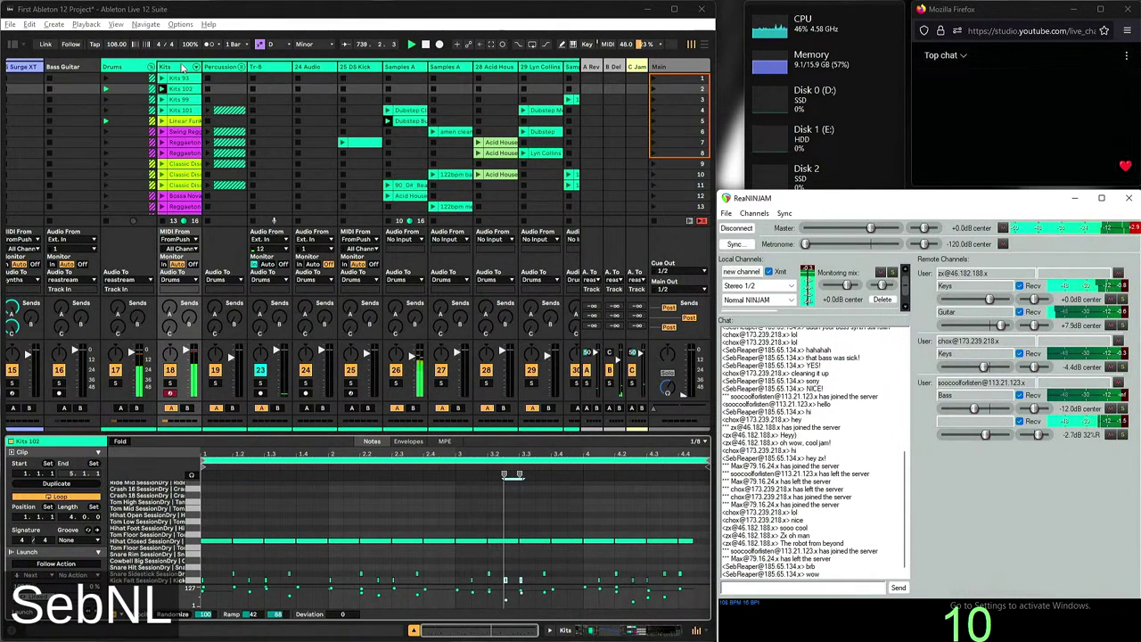
Launch the 173 - Tc_amen_for_doa clip in scene 17 of the Samples B track
{"action": "left_click_drag", "start_coordinate": [500, 153], "coordinate": [513, 179]}
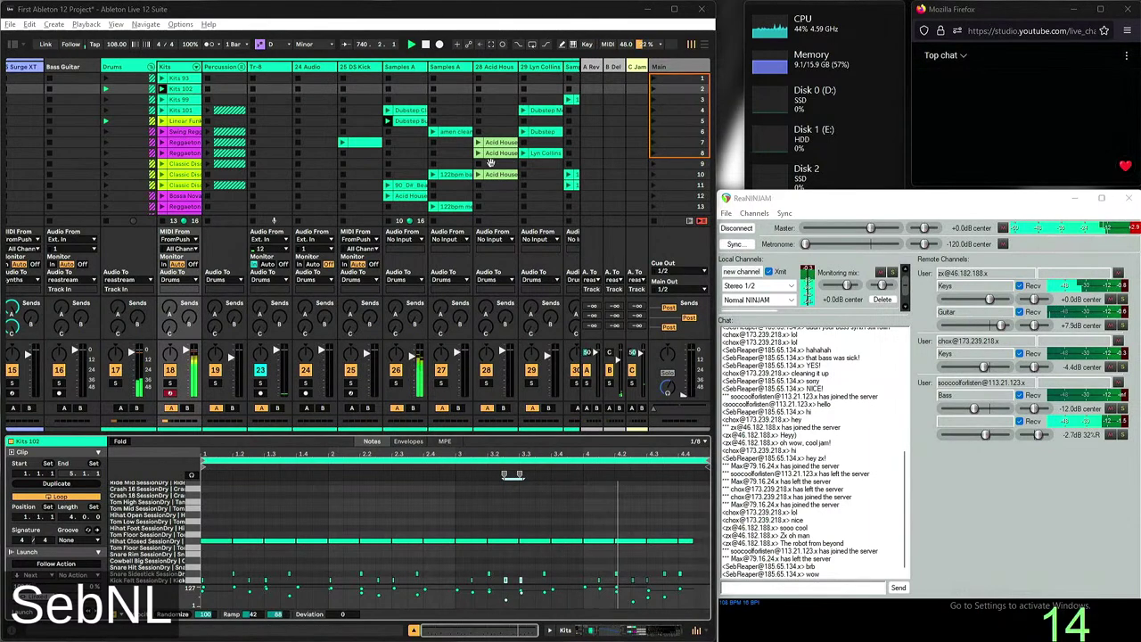
{"action": "scroll", "coordinate": [513, 178], "scroll_direction": "right", "scroll_amount": 2}
{"action": "scroll", "coordinate": [419, 183], "scroll_direction": "down", "scroll_amount": 3}
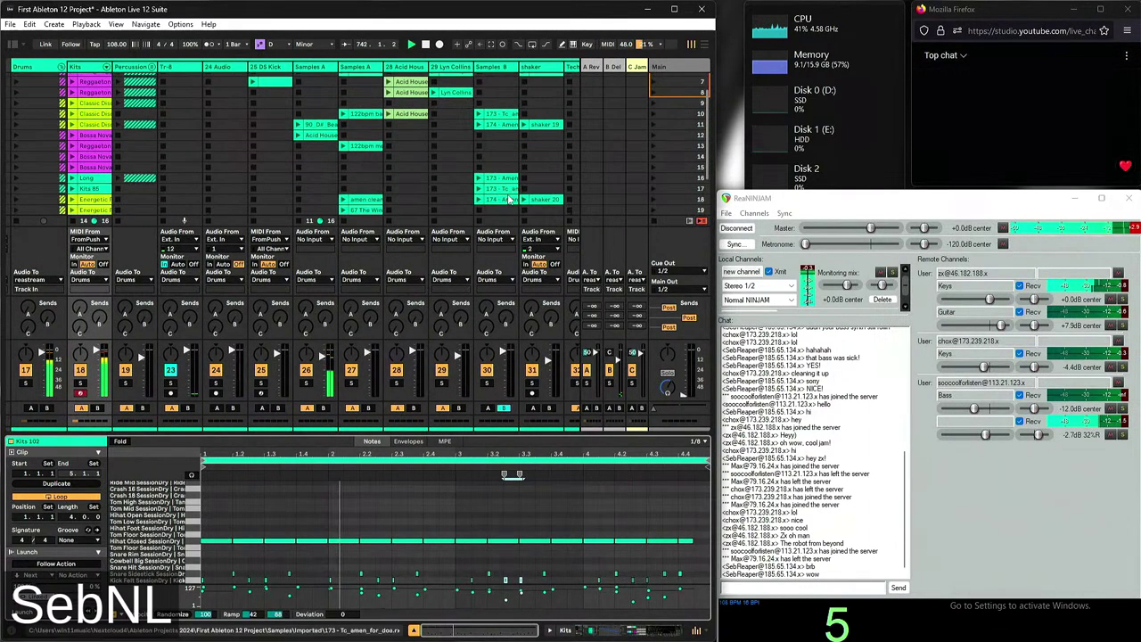
{"action": "scroll", "coordinate": [481, 130], "scroll_direction": "down", "scroll_amount": 3}
{"action": "scroll", "coordinate": [500, 175], "scroll_direction": "down", "scroll_amount": 3}
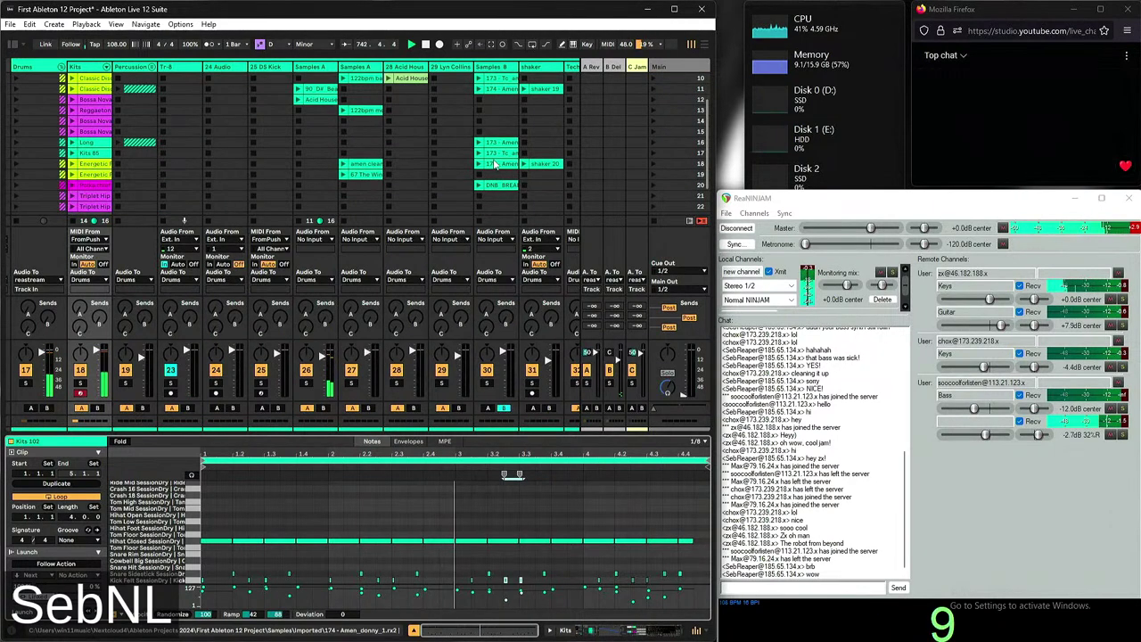
{"action": "left_click", "coordinate": [499, 164]}
{"action": "left_click", "coordinate": [499, 153]}
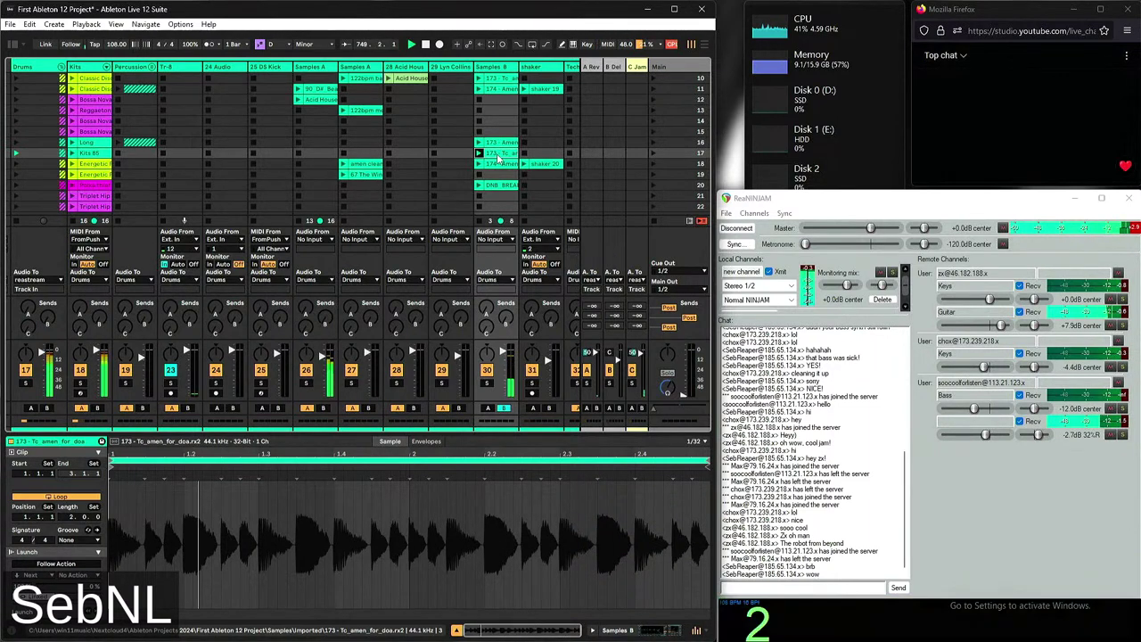
Send the message "those keys where aaaaaaaaamazing" in the ReaNINJAM chat
{"action": "left_click", "coordinate": [771, 603]}
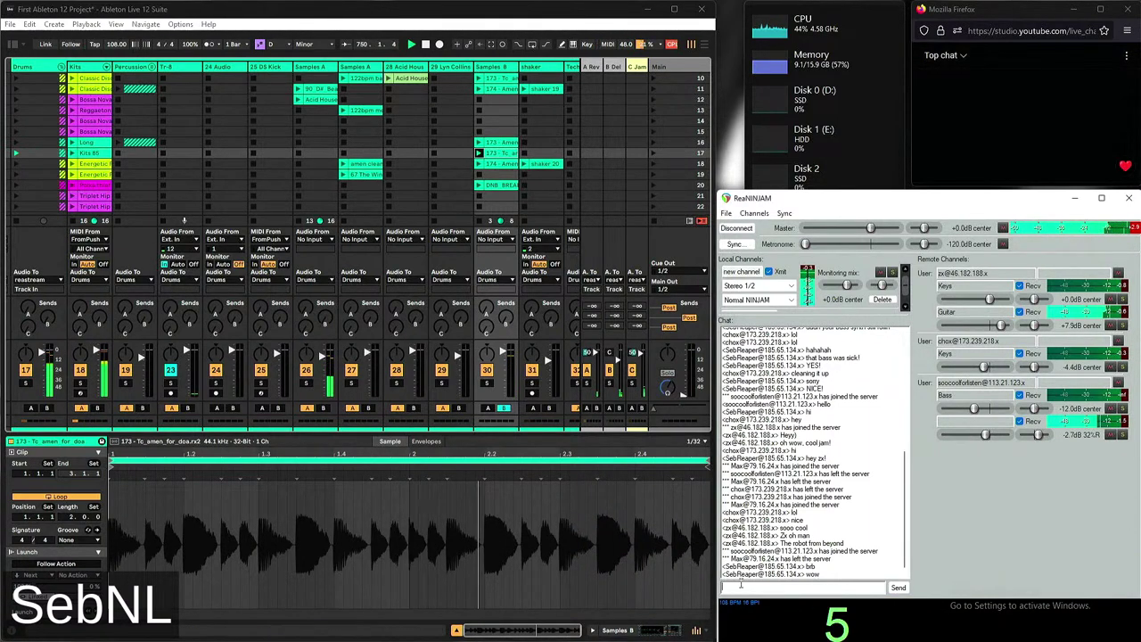
{"action": "type", "text": "those keys "}
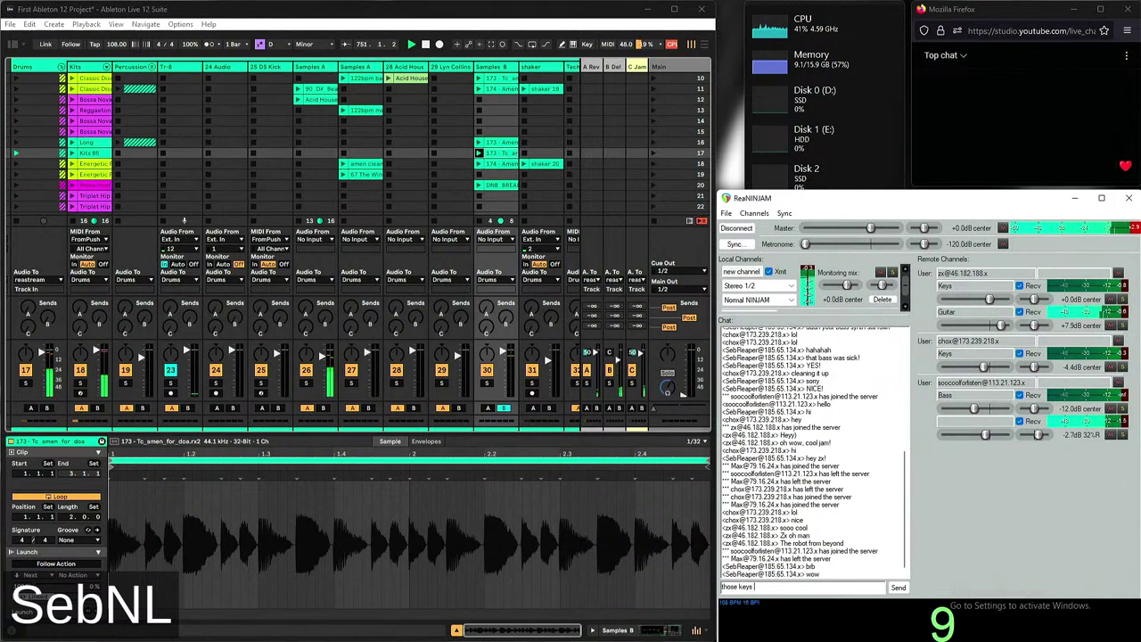
{"action": "type", "text": "where a"}
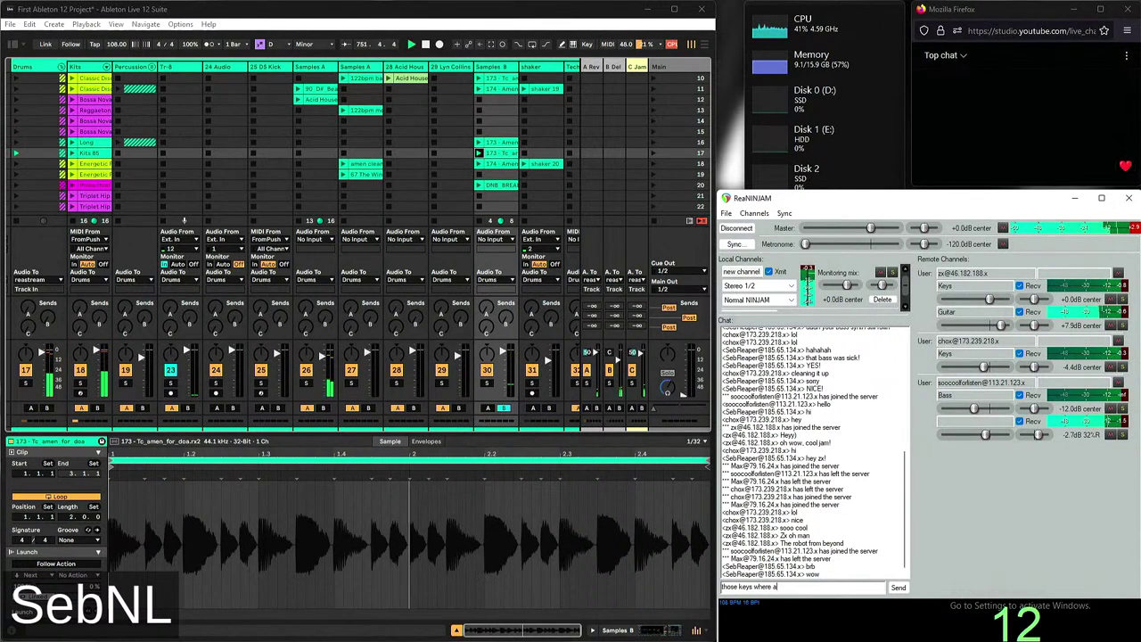
{"action": "type", "text": "aaaaaaaaamazing"}
{"action": "key", "text": "Return"}
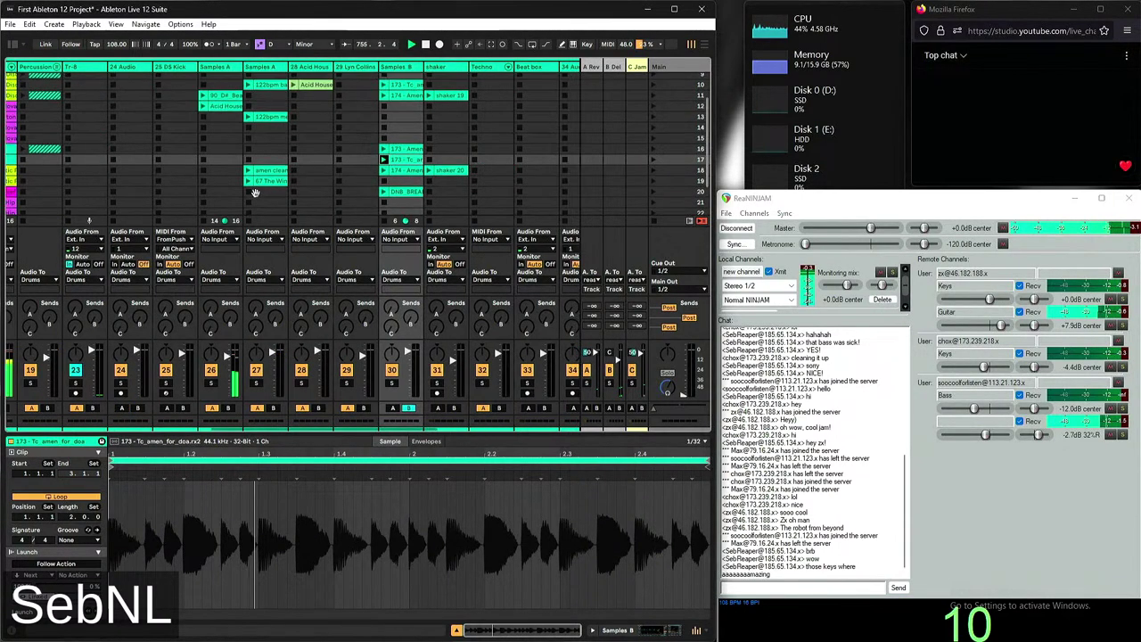
{"action": "scroll", "coordinate": [364, 264], "scroll_direction": "left", "scroll_amount": 3}
{"action": "scroll", "coordinate": [279, 169], "scroll_direction": "up", "scroll_amount": 5}
{"action": "scroll", "coordinate": [286, 178], "scroll_direction": "up", "scroll_amount": 2}
{"action": "scroll", "coordinate": [295, 193], "scroll_direction": "left", "scroll_amount": 1}
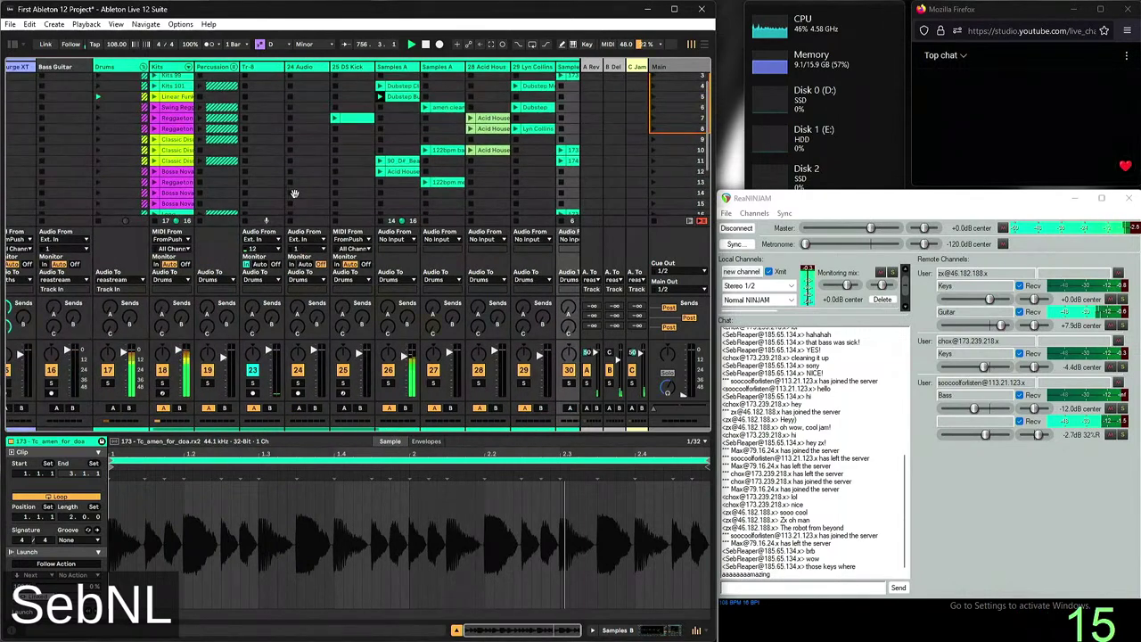
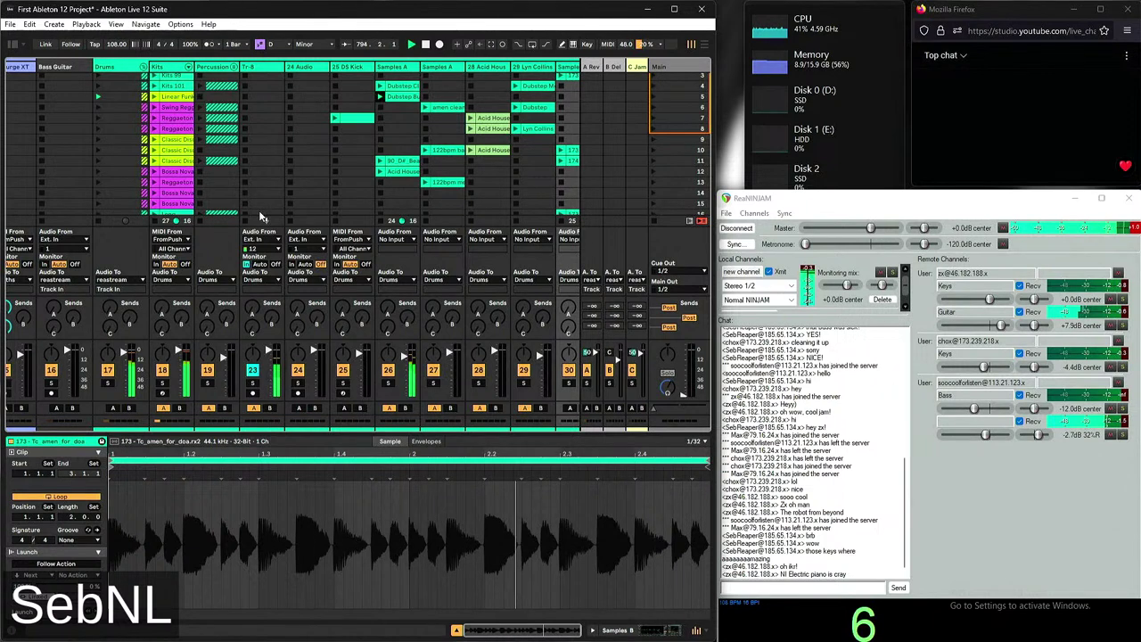
Send the message "nice" in the ReaNINJAM chat
{"action": "left_click", "coordinate": [815, 587]}
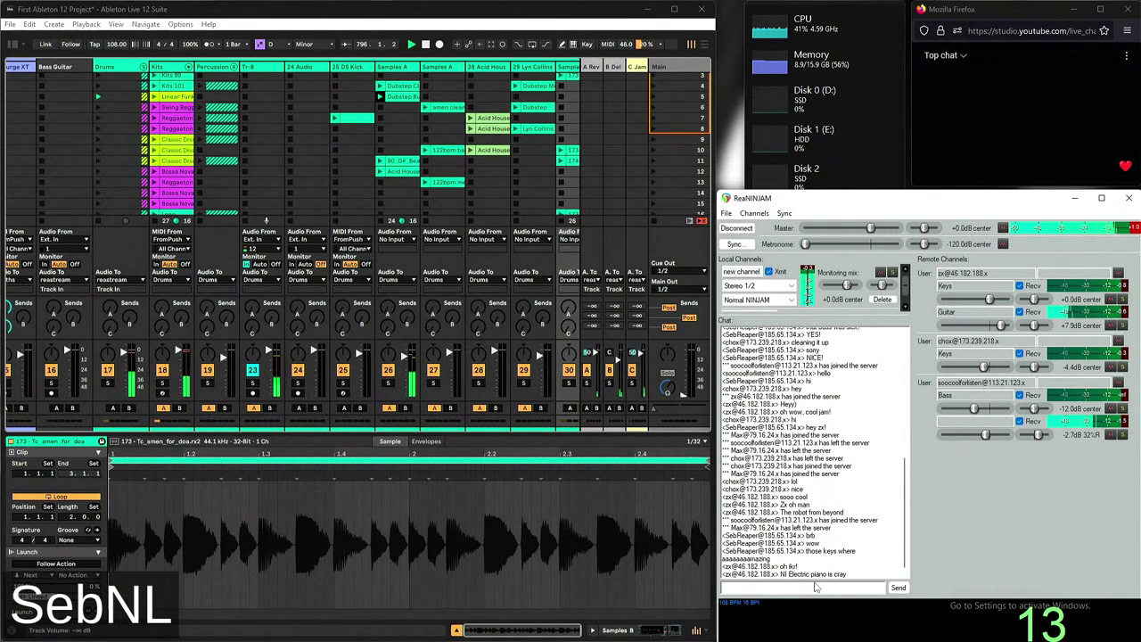
{"action": "type", "text": "nice"}
{"action": "key", "text": "Return"}
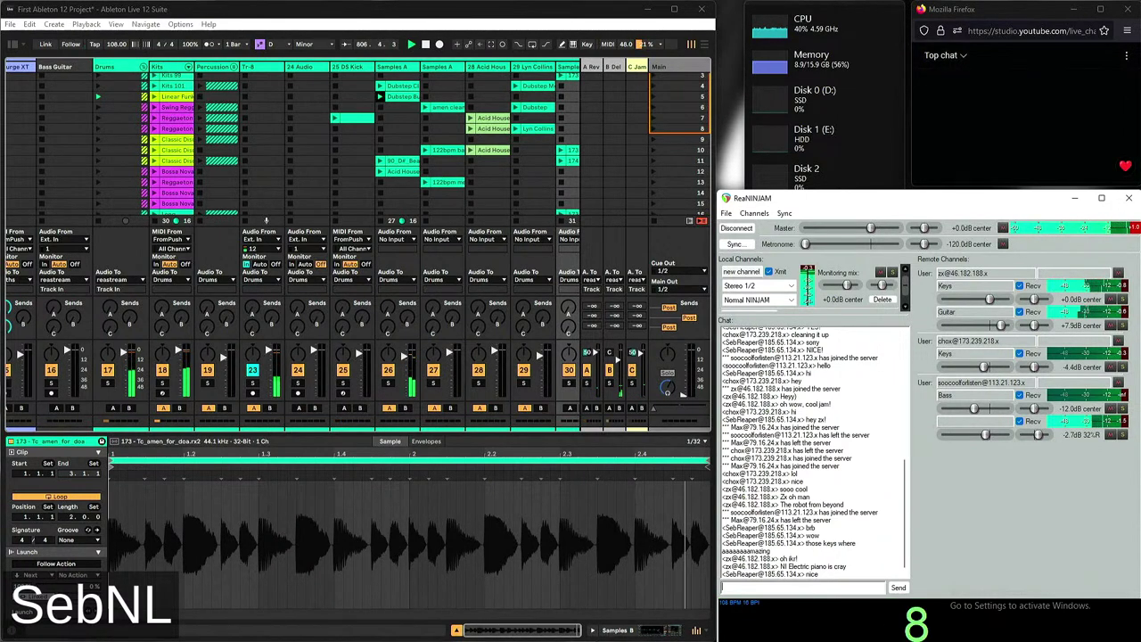
Raise the Leptop / LP track's EQ Eight low-cut frequency to 399 Hz and lower the track's volume to -16.0 dB
{"action": "scroll", "coordinate": [399, 138], "scroll_direction": "right", "scroll_amount": 10}
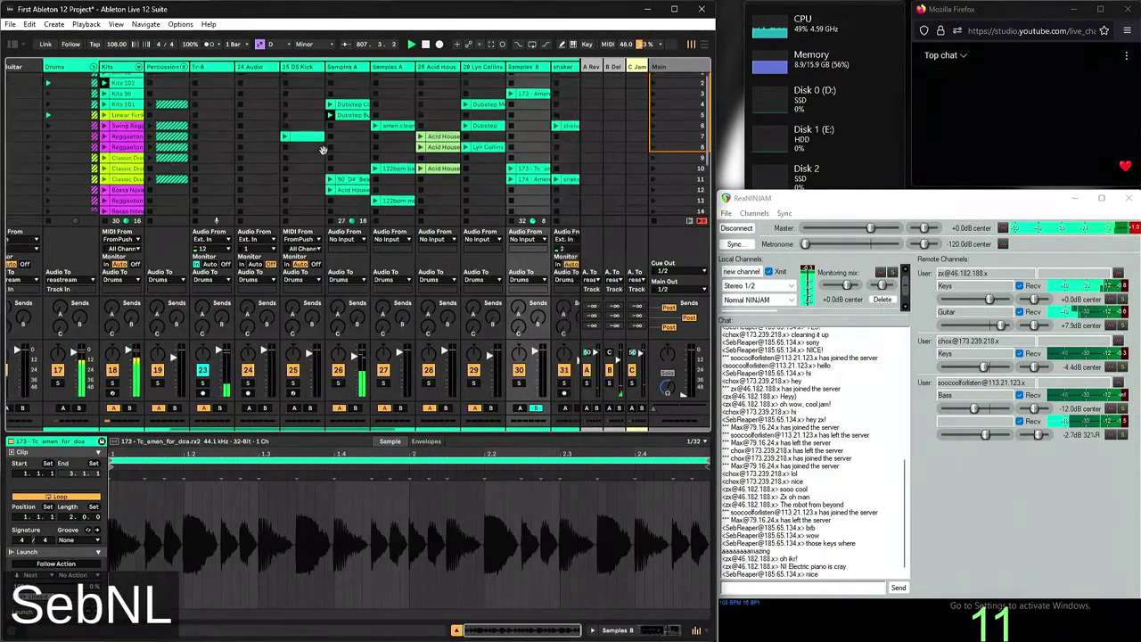
{"action": "scroll", "coordinate": [399, 138], "scroll_direction": "right", "scroll_amount": 5}
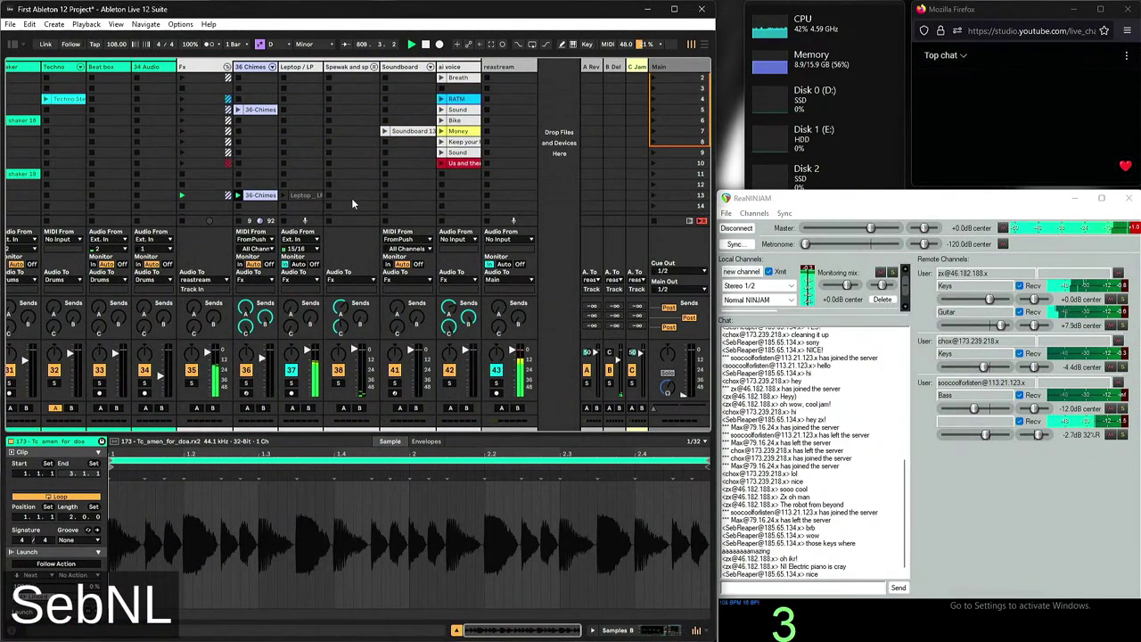
{"action": "scroll", "coordinate": [354, 201], "scroll_direction": "left", "scroll_amount": 15}
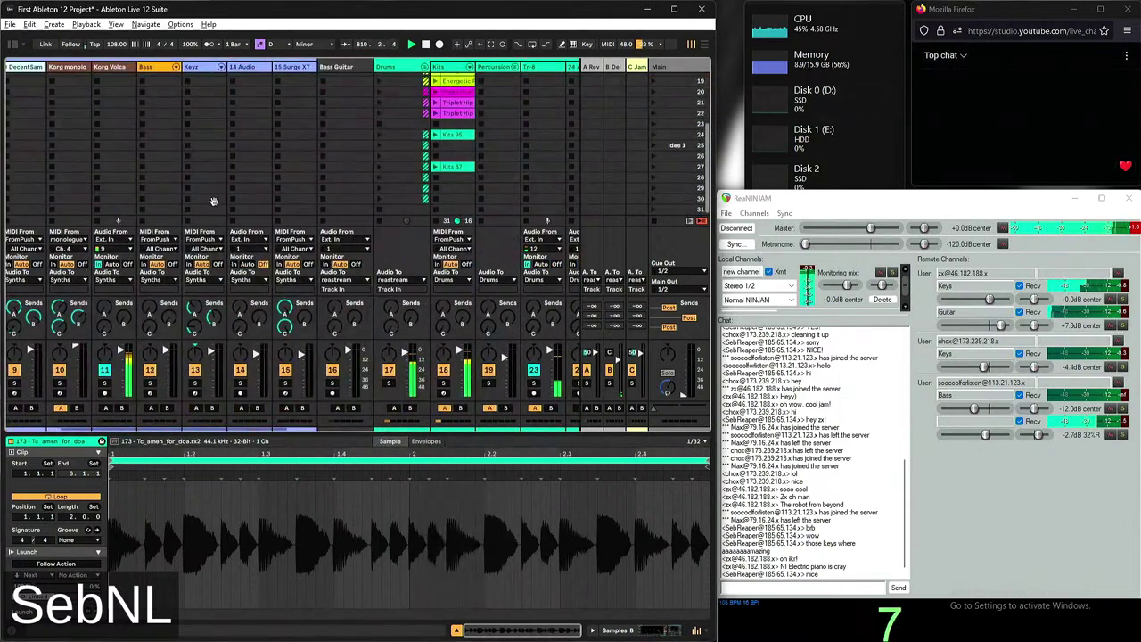
{"action": "scroll", "coordinate": [507, 178], "scroll_direction": "down", "scroll_amount": 6}
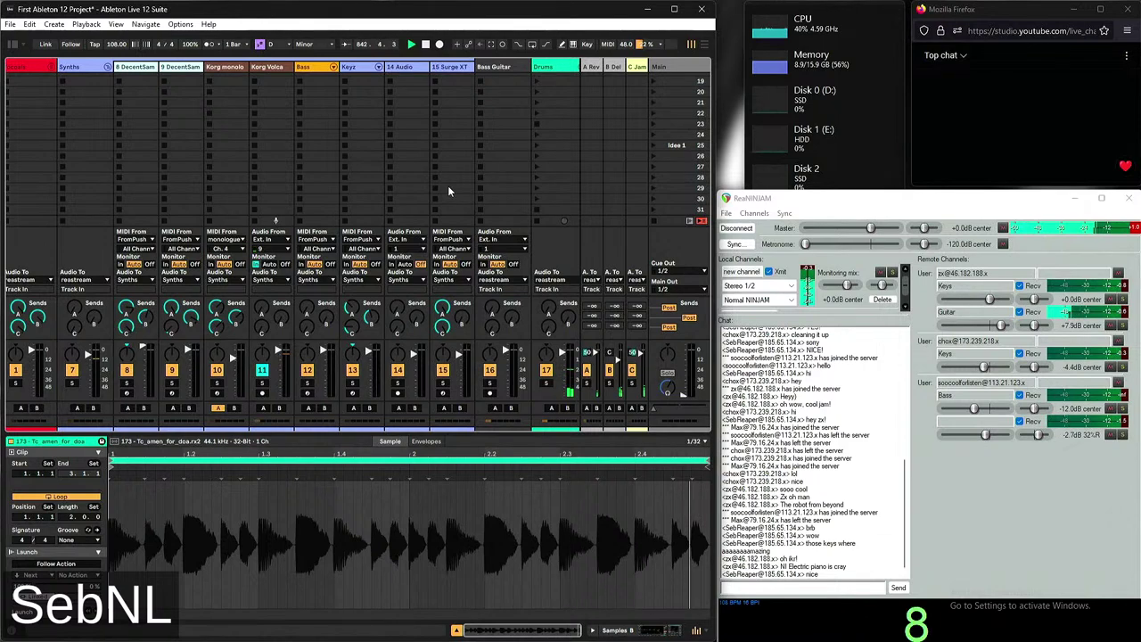
{"action": "left_click", "coordinate": [536, 66]}
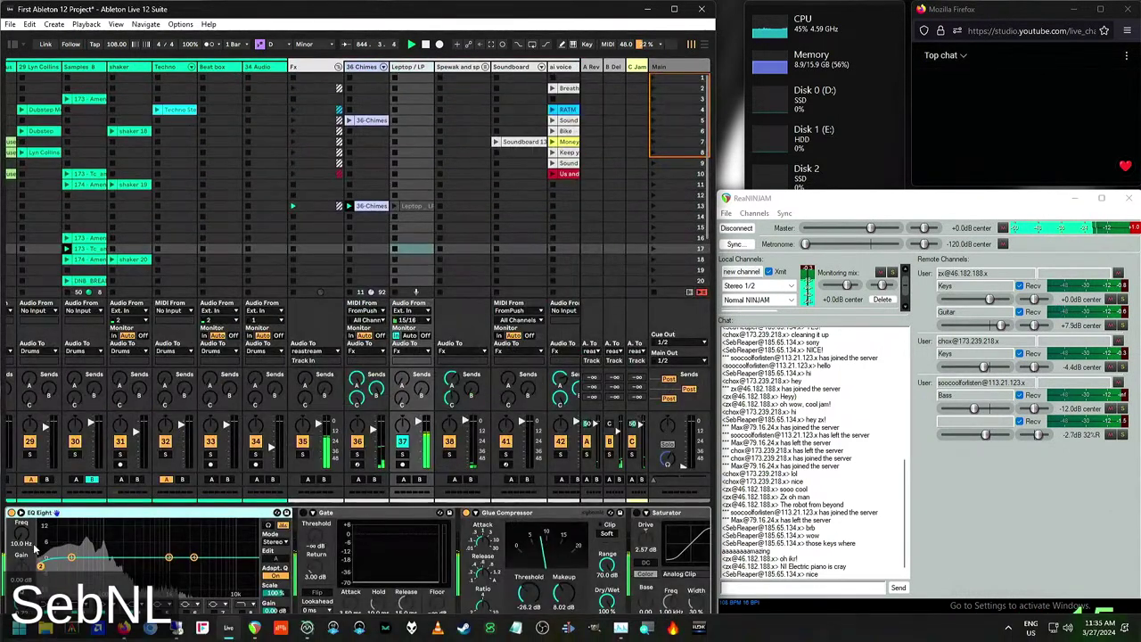
{"action": "left_click_drag", "start_coordinate": [20, 543], "coordinate": [39, 527]}
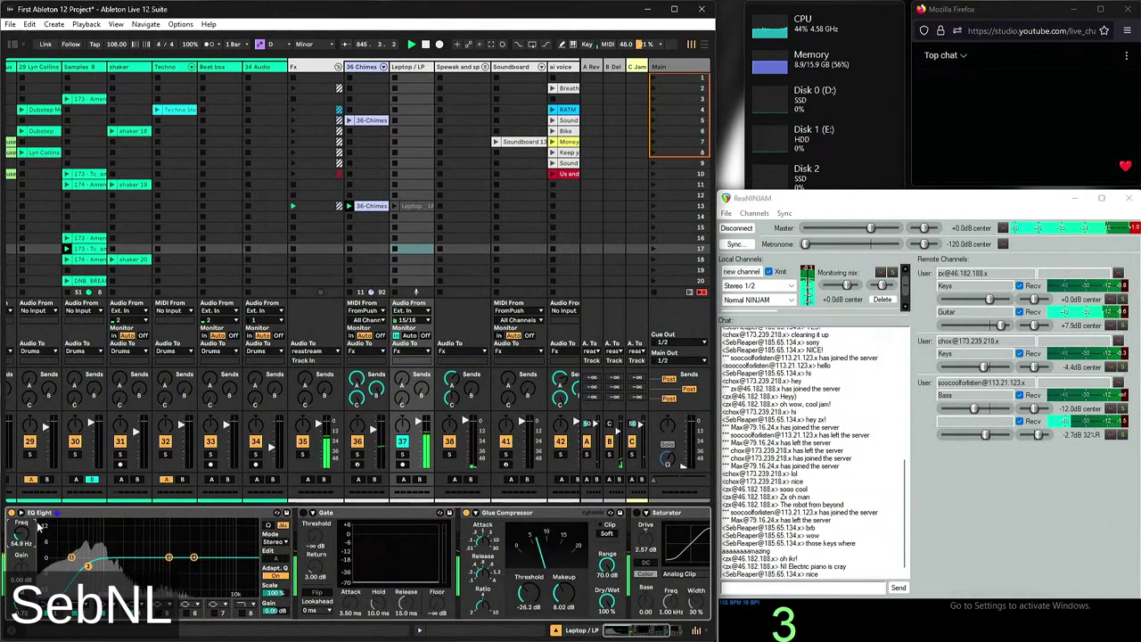
{"action": "left_click_drag", "start_coordinate": [33, 486], "coordinate": [29, 479]}
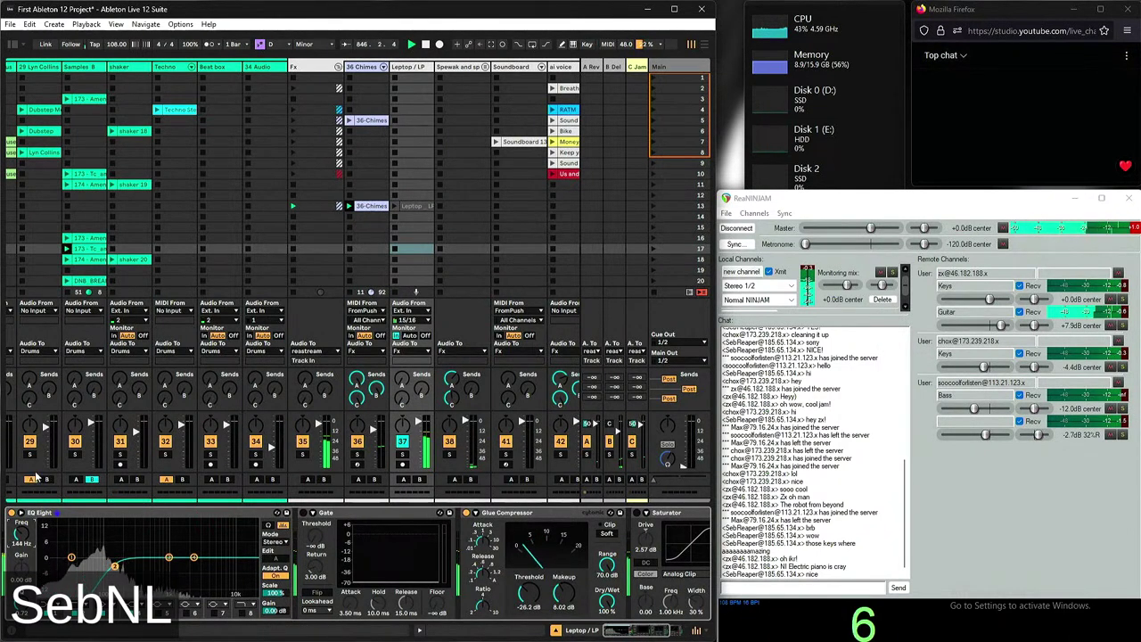
{"action": "left_click_drag", "start_coordinate": [450, 374], "coordinate": [355, 245]}
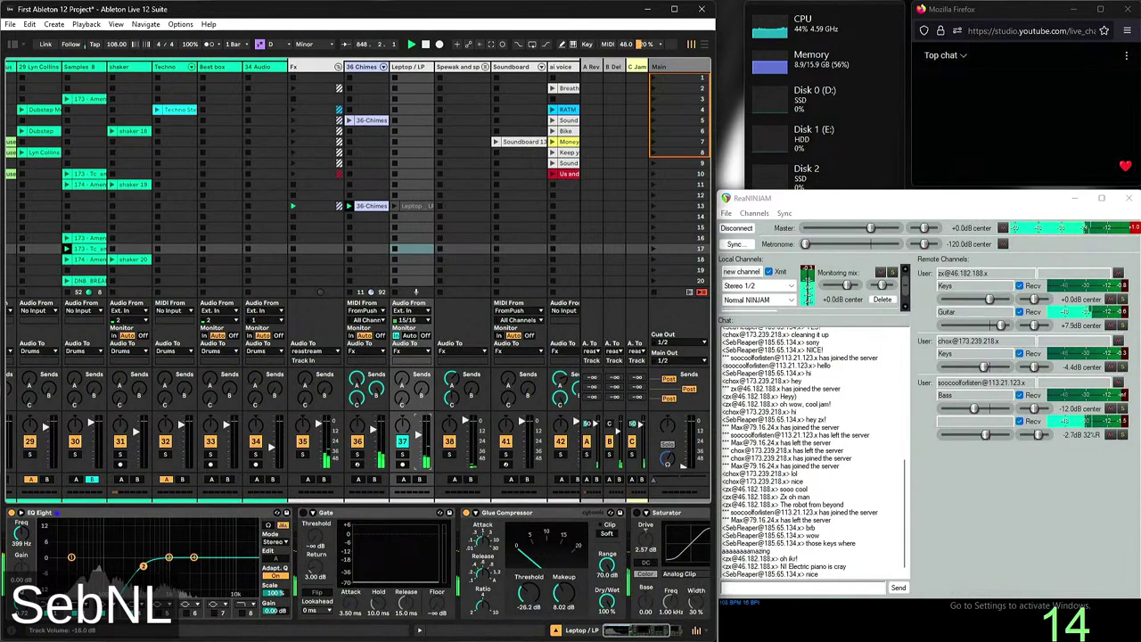
{"action": "scroll", "coordinate": [419, 241], "scroll_direction": "left", "scroll_amount": 5}
{"action": "scroll", "coordinate": [419, 241], "scroll_direction": "down", "scroll_amount": 1}
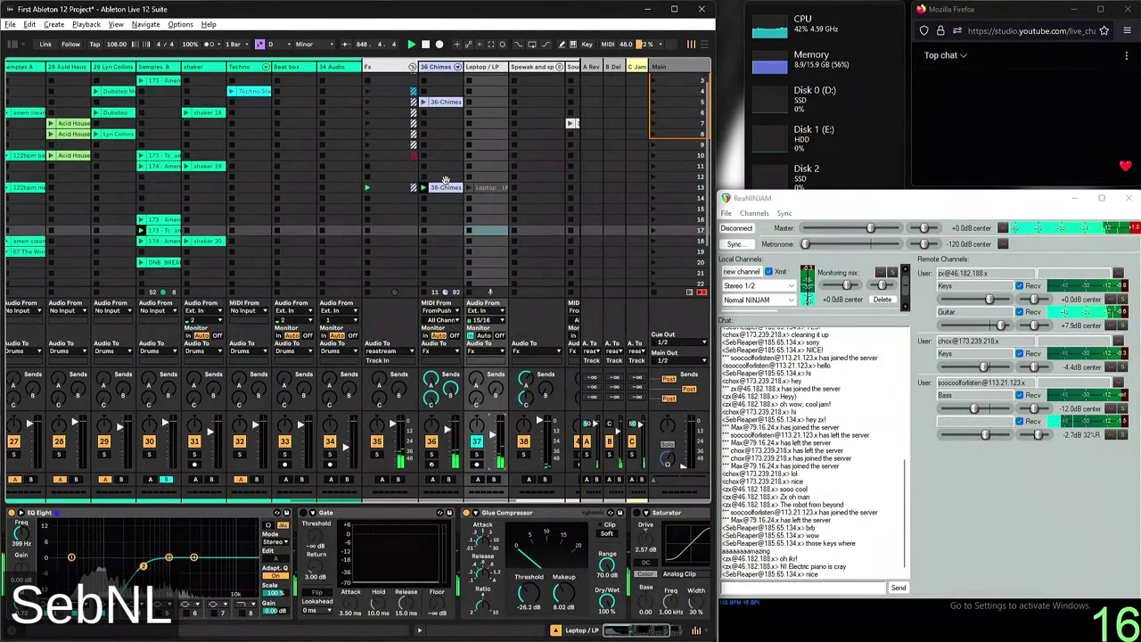
{"action": "scroll", "coordinate": [419, 240], "scroll_direction": "left", "scroll_amount": 3}
{"action": "scroll", "coordinate": [381, 212], "scroll_direction": "up", "scroll_amount": 3}
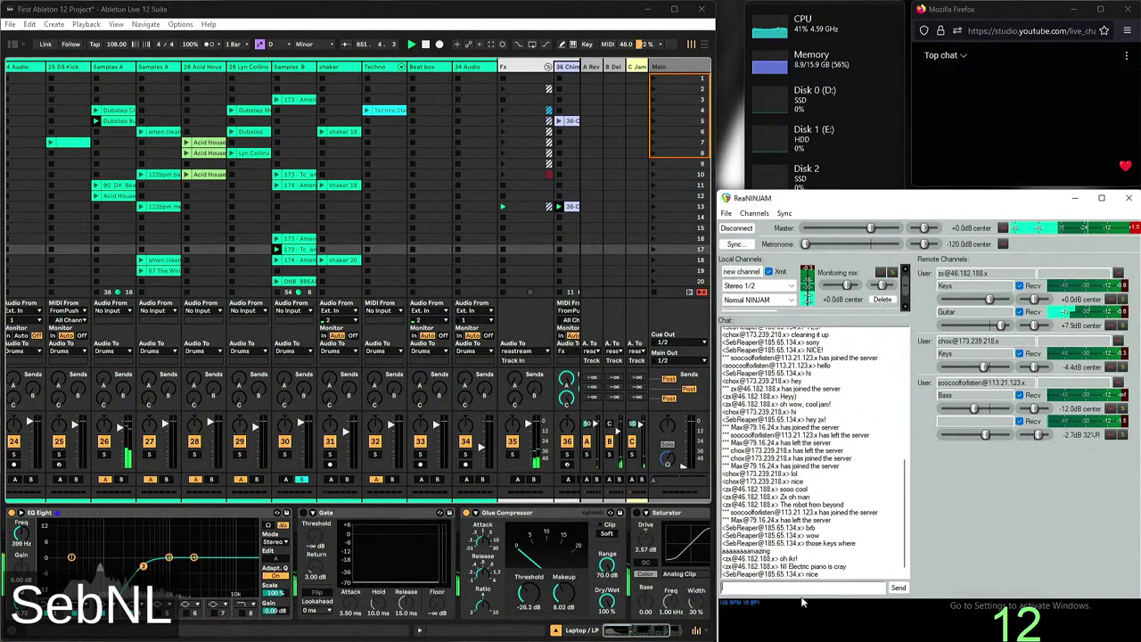
Vote for a 128 BPM session tempo by sending "!vote bpm 128" in the ReaNINJAM chat
{"action": "left_click", "coordinate": [811, 557]}
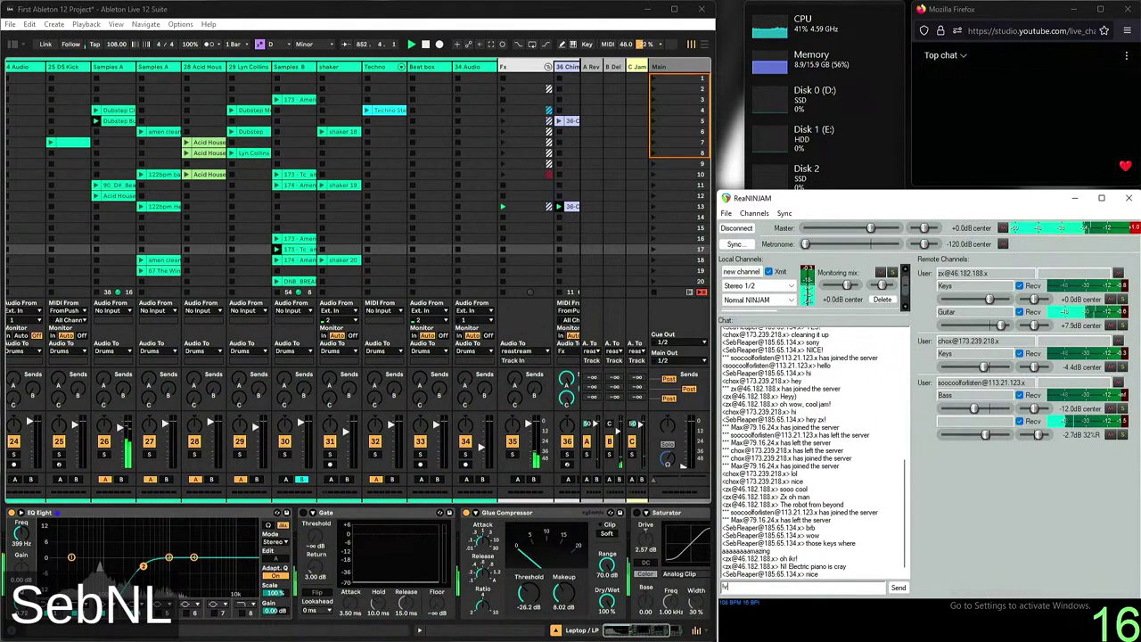
{"action": "type", "text": "lvo"}
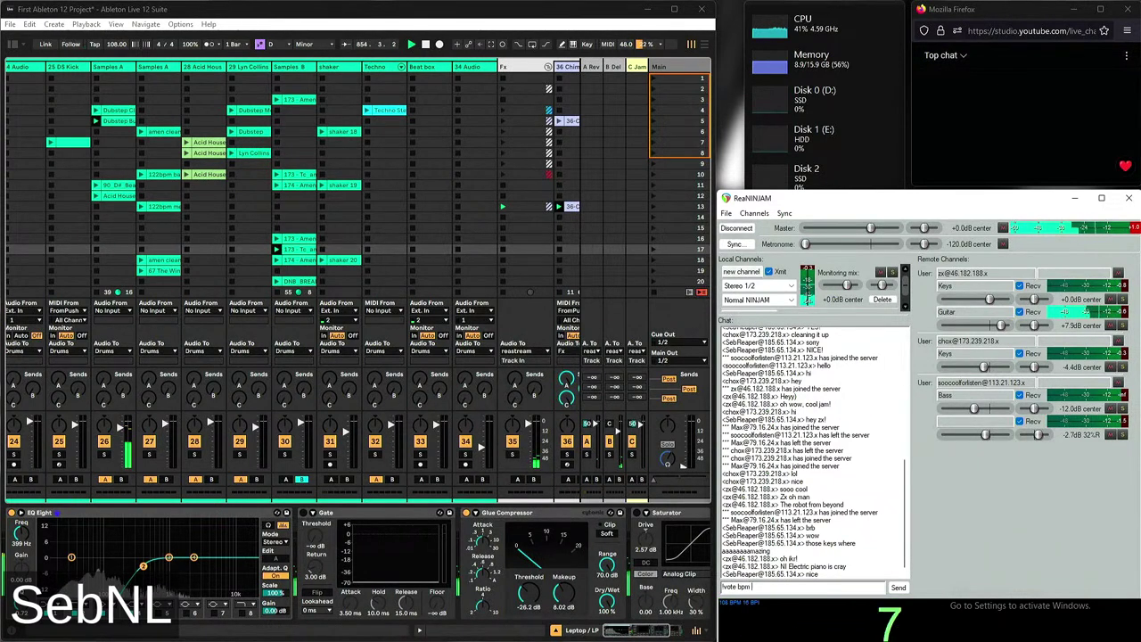
{"action": "key", "text": "Return"}
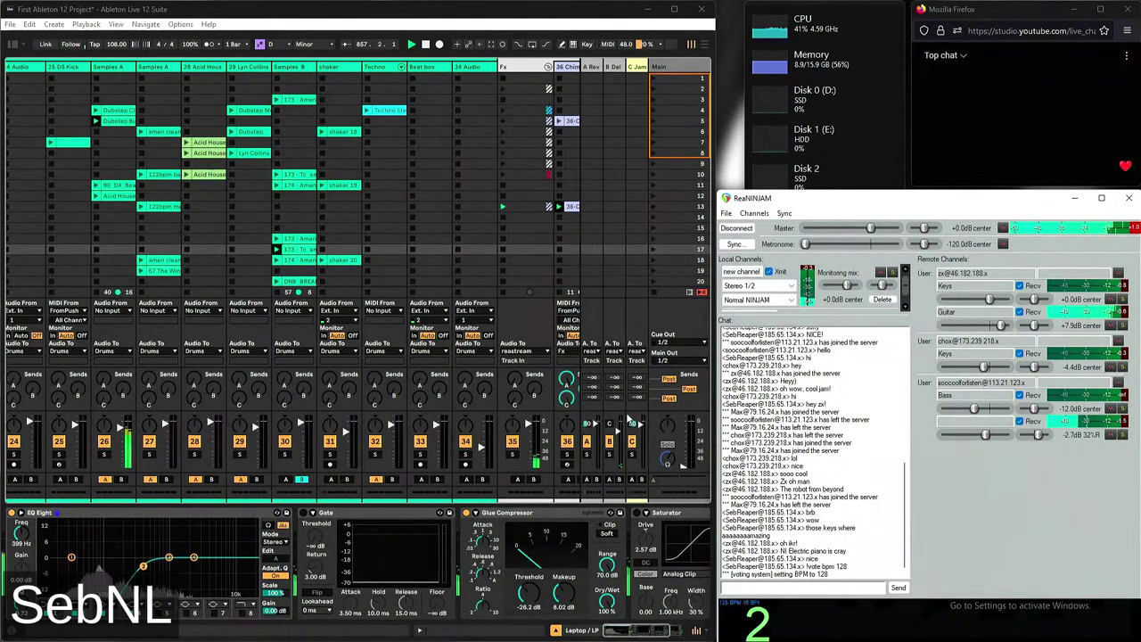
Set the Ableton Live project tempo to 128 BPM
{"action": "left_click", "coordinate": [114, 44]}
{"action": "type", "text": "128"}
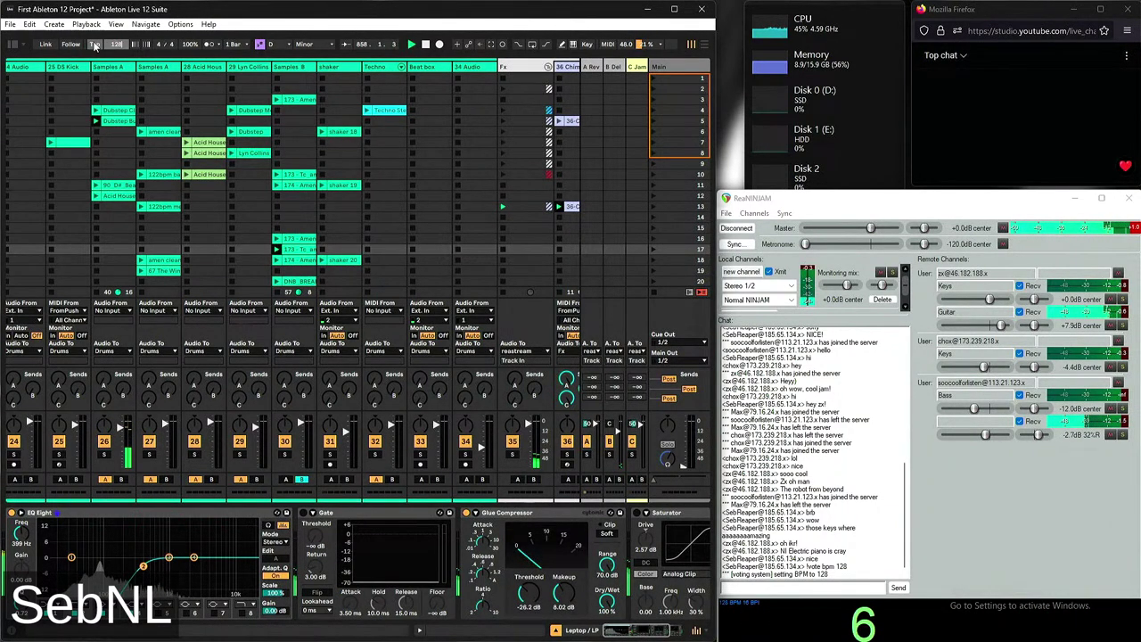
{"action": "key", "text": "Return"}
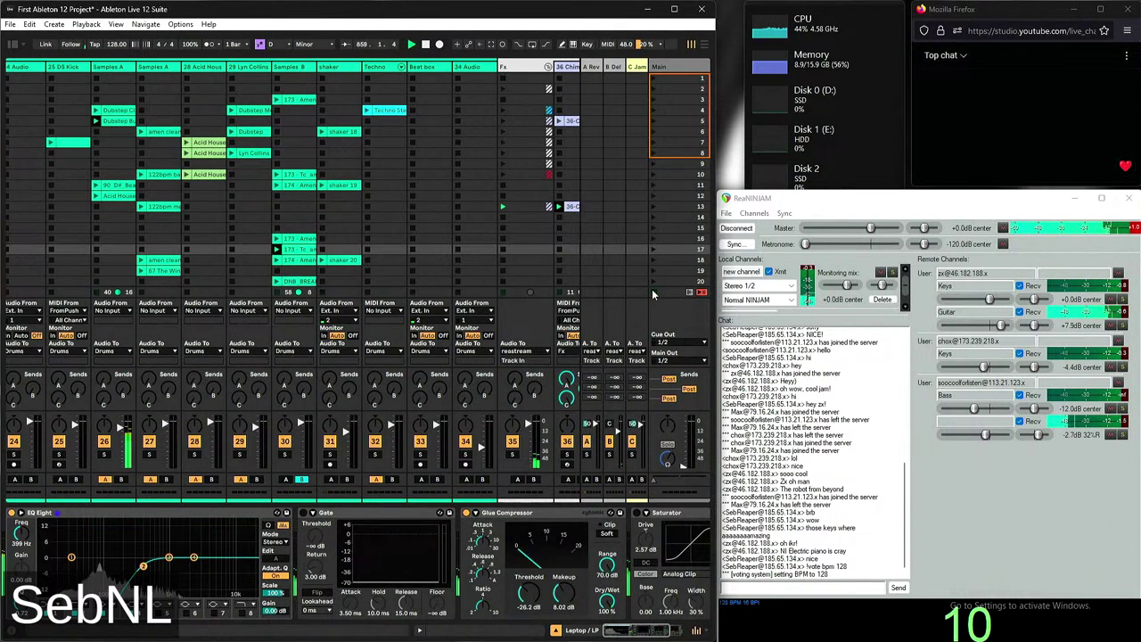
Raise the ReaNINJAM metronome to -1.2 dB, and stop Ableton Live's playback with its own metronome turned on
{"action": "left_click_drag", "start_coordinate": [805, 244], "coordinate": [870, 244]}
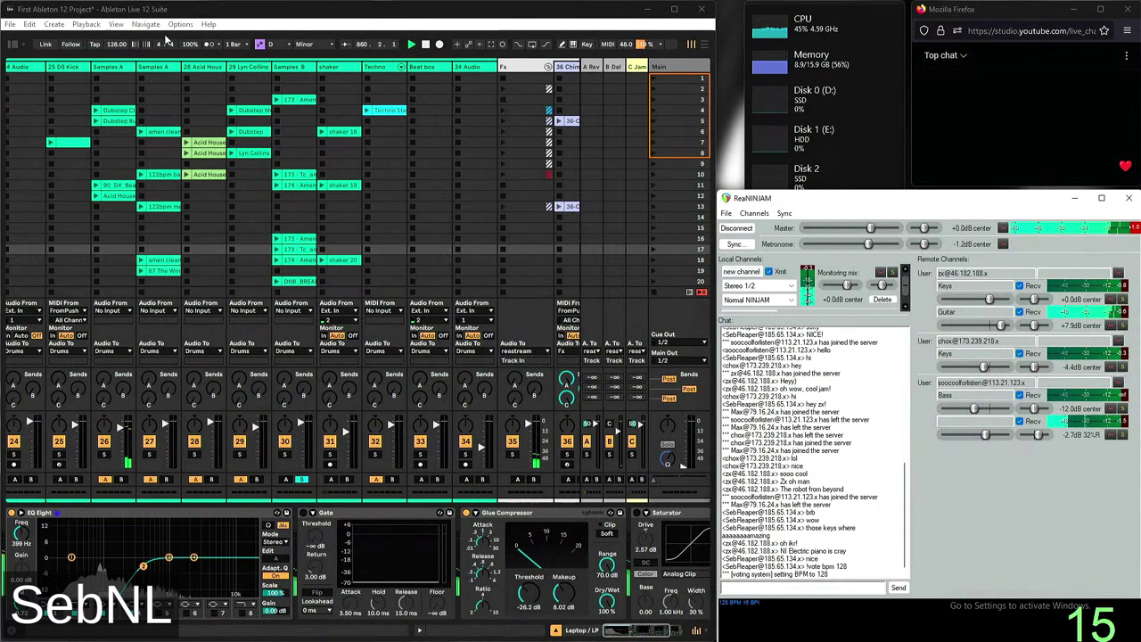
{"action": "left_click", "coordinate": [411, 44]}
{"action": "left_click", "coordinate": [420, 44]}
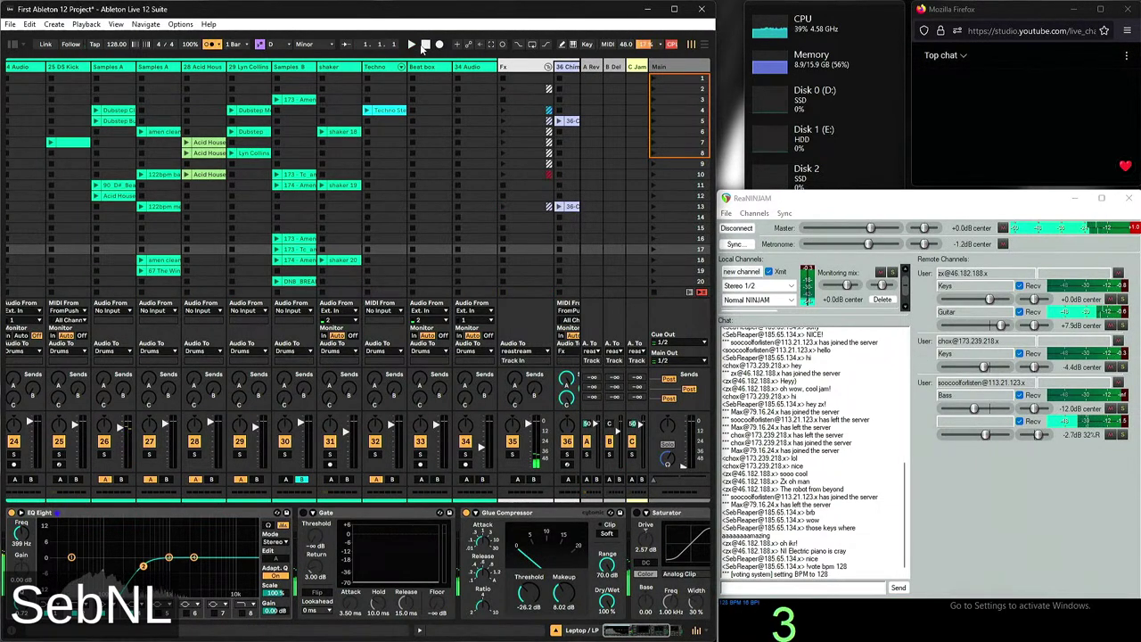
Arm the 22-DecentSampler track inside the expanded Percussion group and restart playback from the beginning
{"action": "scroll", "coordinate": [236, 175], "scroll_direction": "left", "scroll_amount": 6}
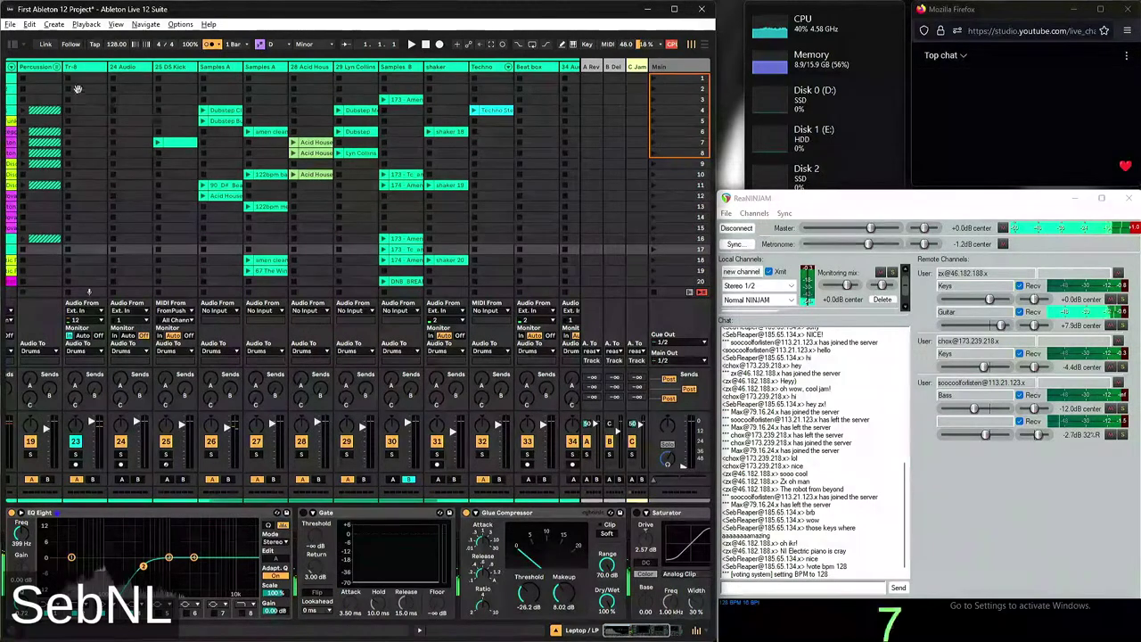
{"action": "left_click", "coordinate": [176, 252]}
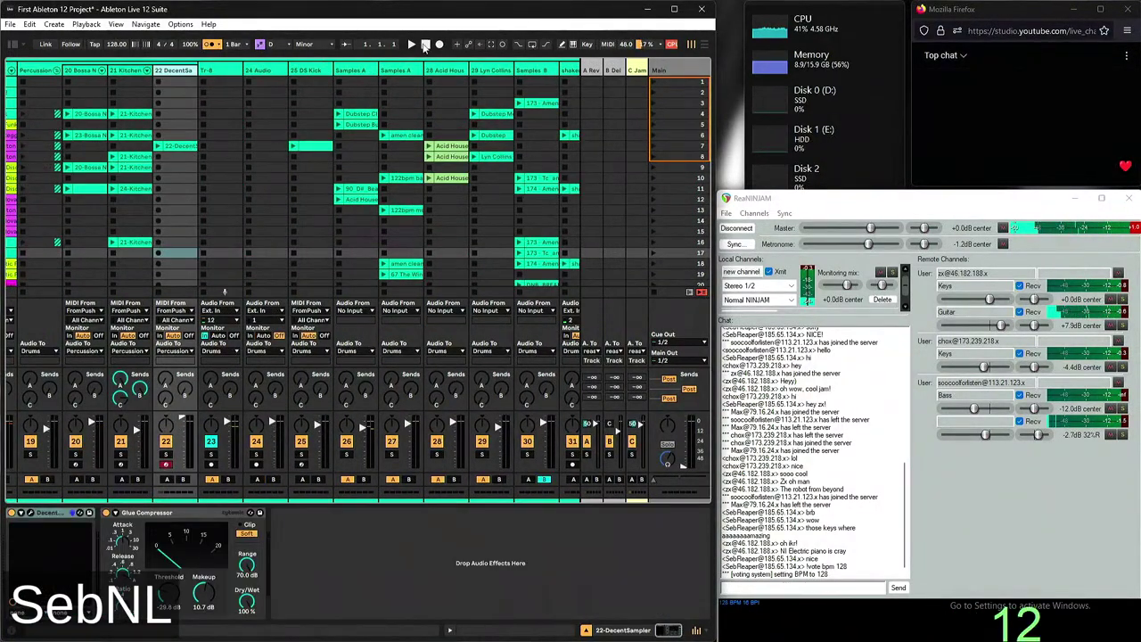
{"action": "left_click", "coordinate": [412, 45]}
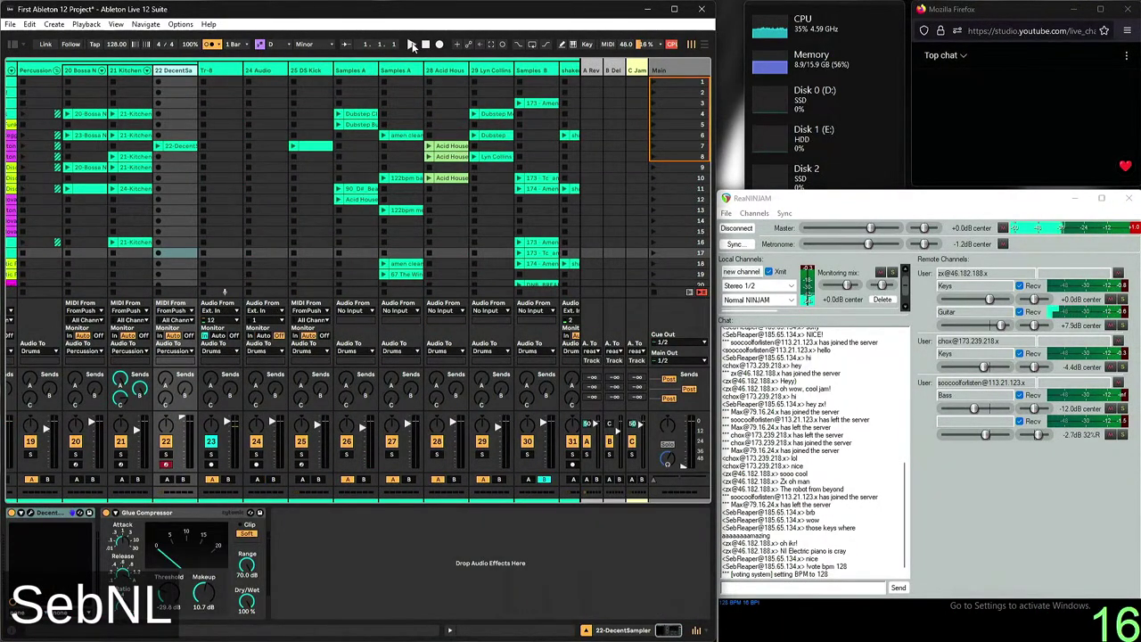
Record a new clip in scene 3 of the 22-DecentSampler track and lower the ReaNINJAM metronome to -120.0 dB
{"action": "left_click", "coordinate": [177, 124]}
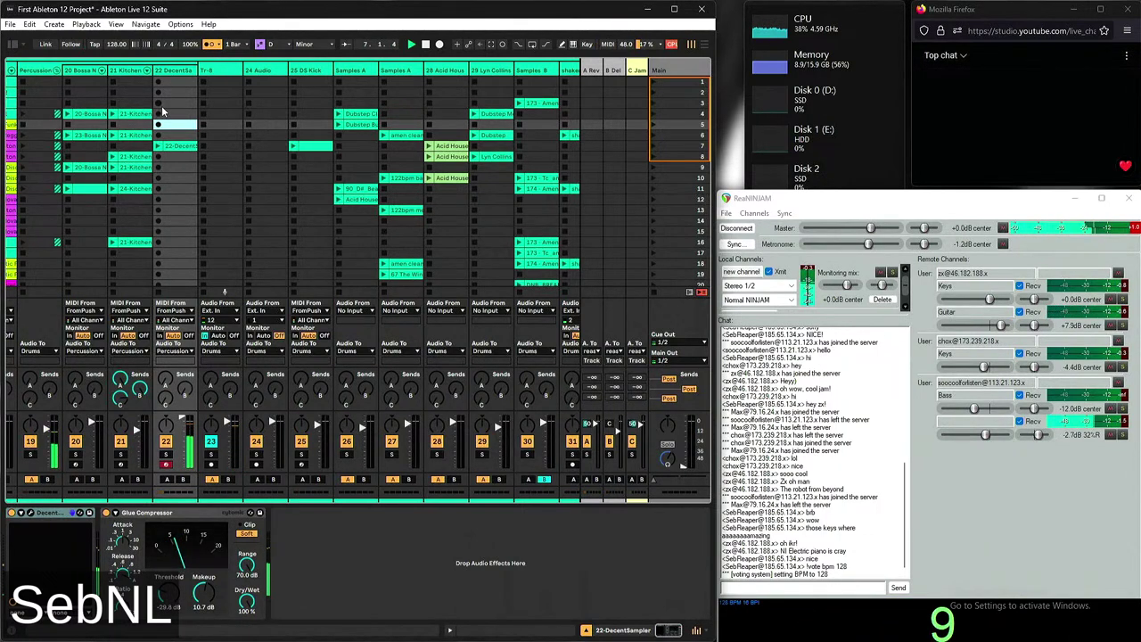
{"action": "left_click", "coordinate": [158, 103]}
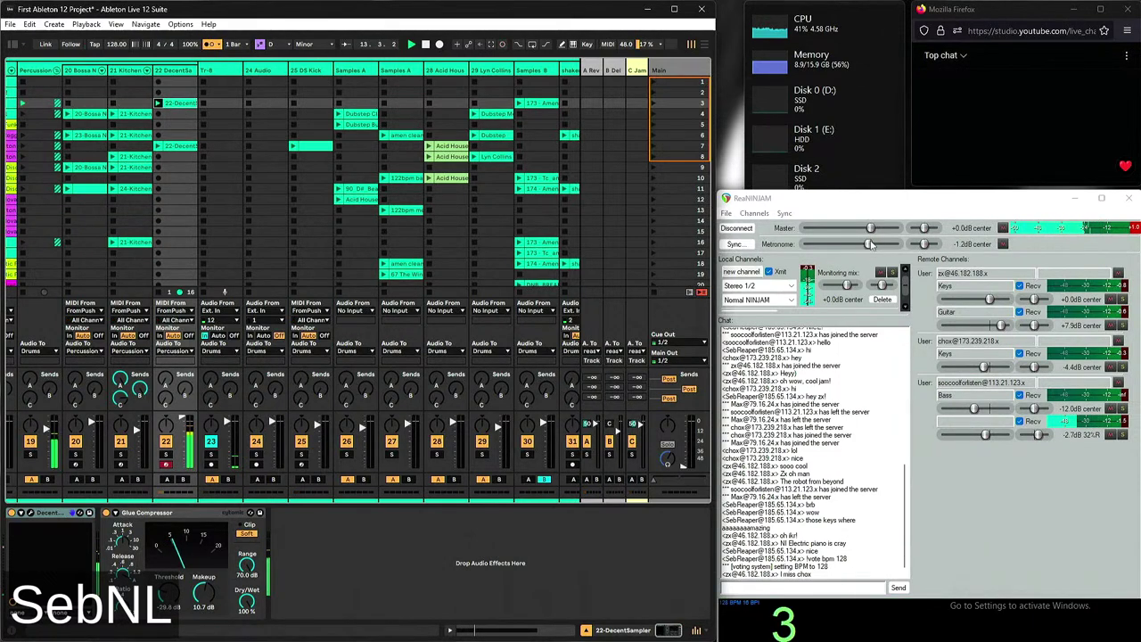
{"action": "left_click_drag", "start_coordinate": [871, 244], "coordinate": [805, 244]}
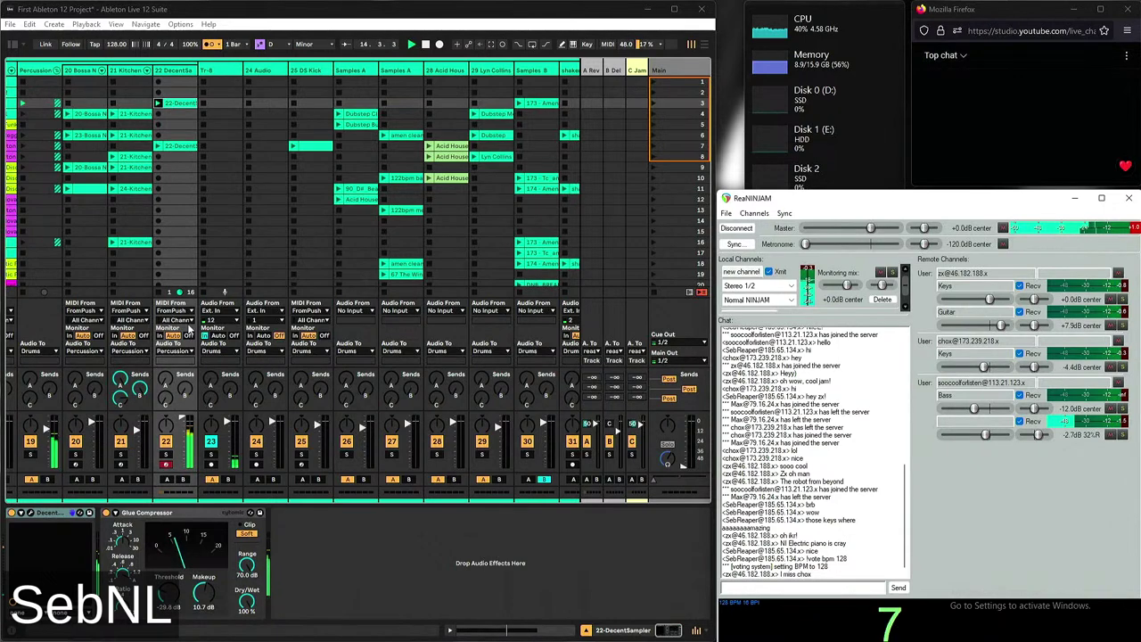
In the 22-DecentSampler clip in scene 3, fold the note view, shorten the G2 note to two bars and duplicate it across the remaining two bars
{"action": "double_click", "coordinate": [189, 94]}
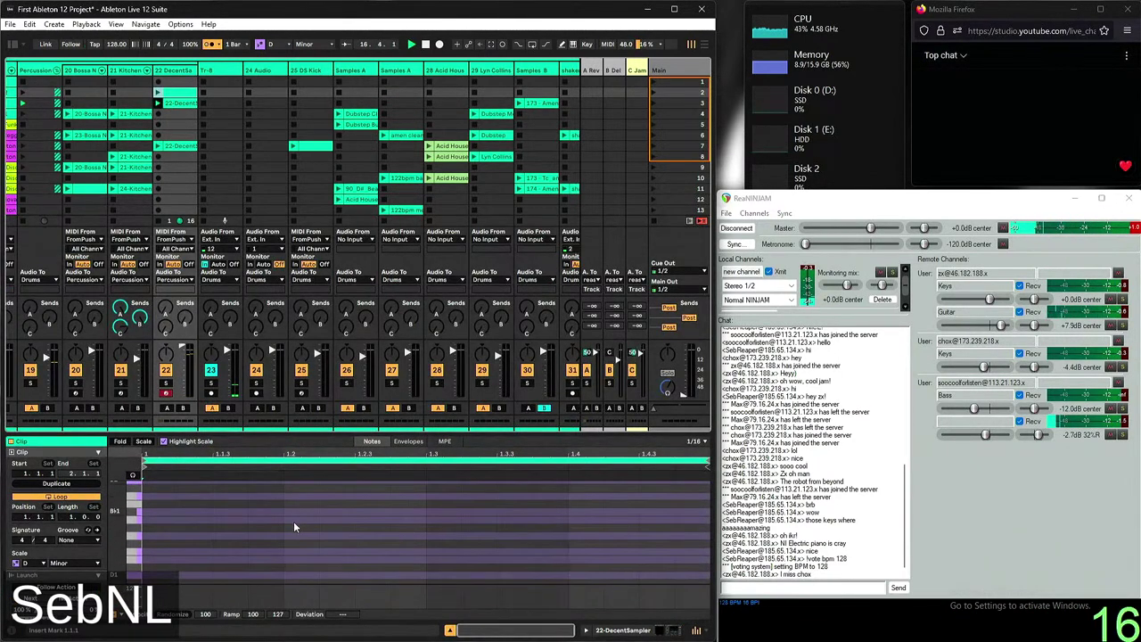
{"action": "left_click", "coordinate": [119, 442]}
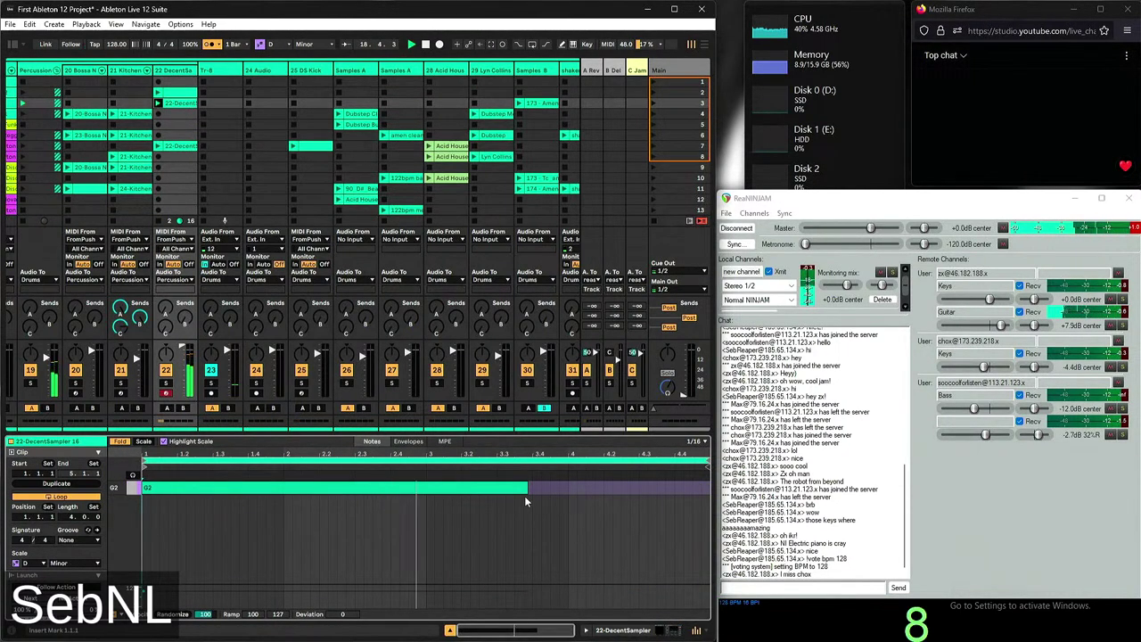
{"action": "left_click_drag", "start_coordinate": [528, 487], "coordinate": [435, 488]}
{"action": "key", "text": "ctrl+d"}
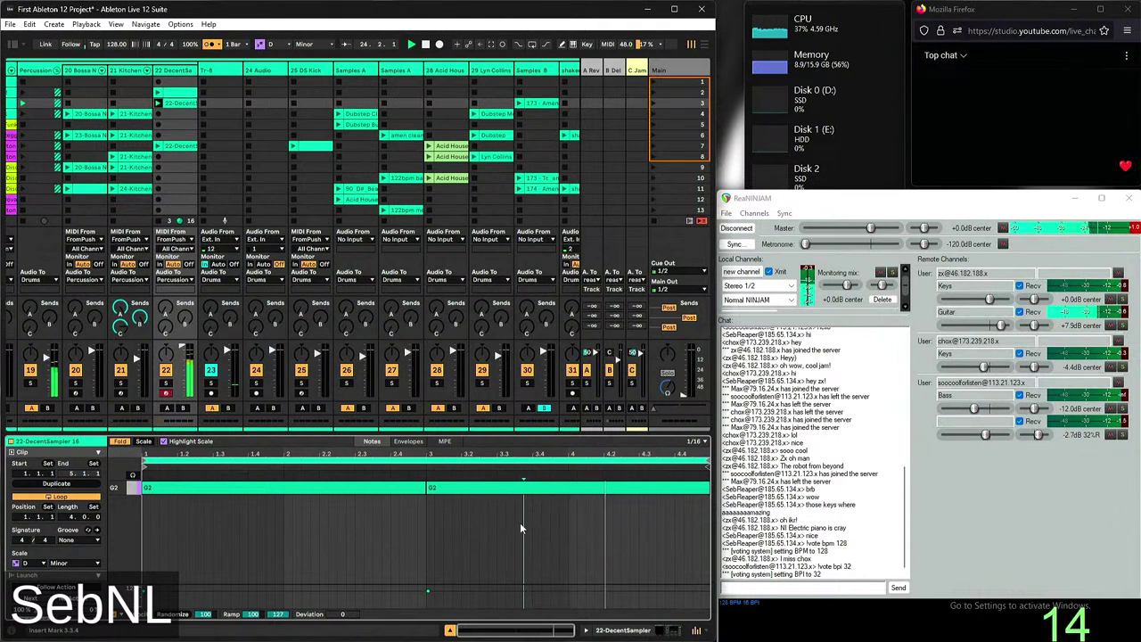
{"action": "left_click", "coordinate": [626, 531]}
Turn off Ableton Live's metronome and send the message "same" in the ReaNINJAM chat
{"action": "left_click", "coordinate": [215, 43]}
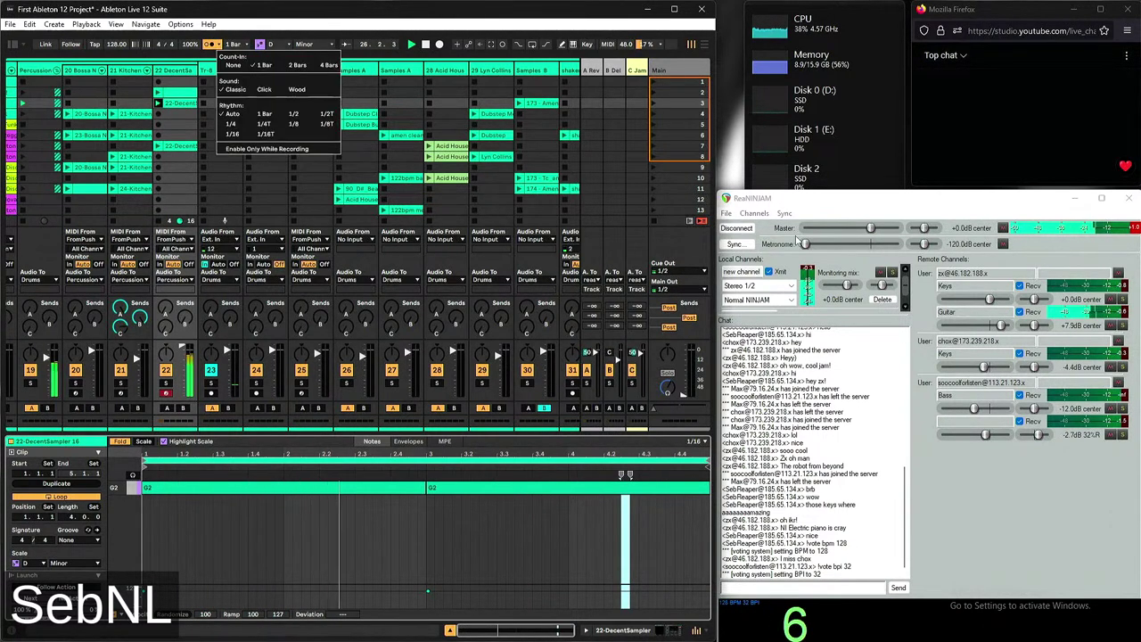
{"action": "left_click", "coordinate": [208, 44]}
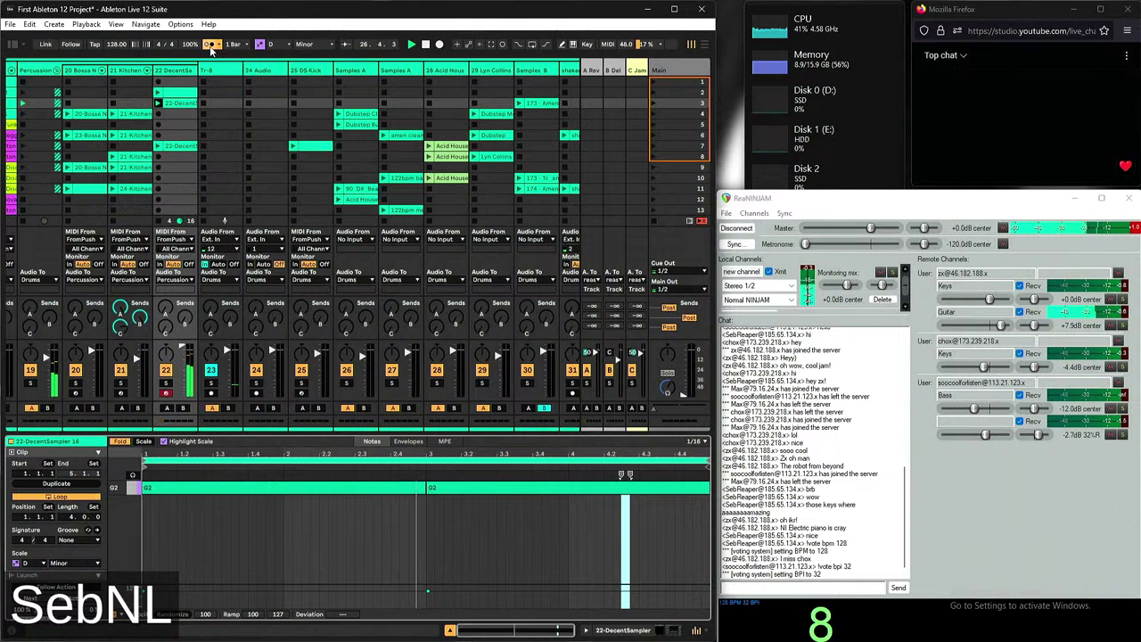
{"action": "left_click", "coordinate": [802, 587]}
{"action": "type", "text": "same"}
{"action": "key", "text": "Return"}
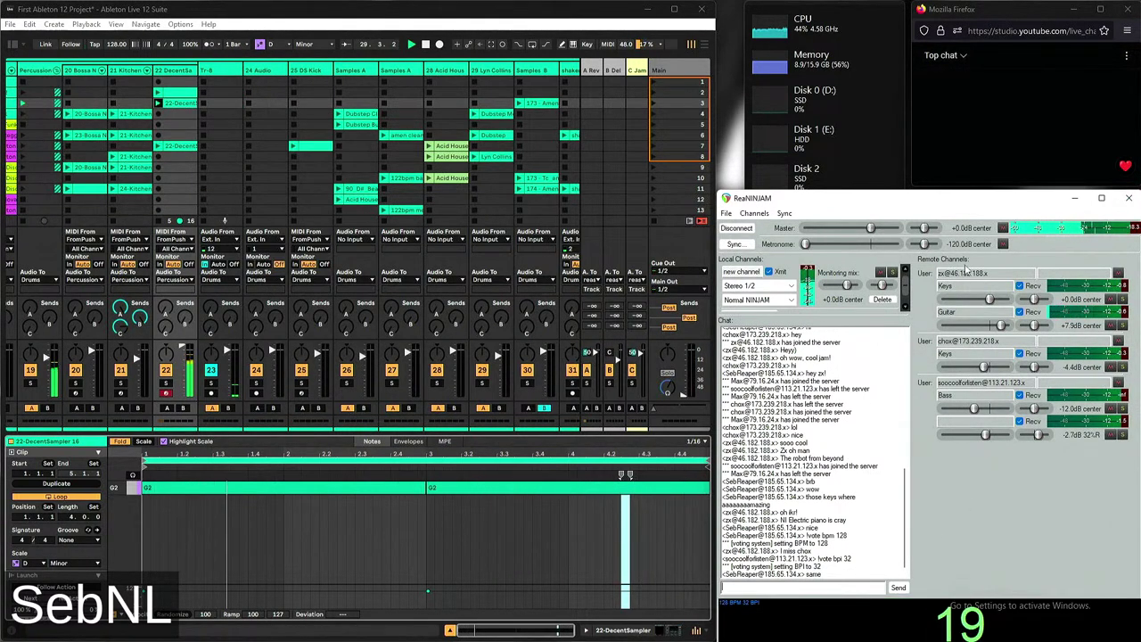
Raise the Percussion group track's volume slightly
{"action": "left_click", "coordinate": [67, 374]}
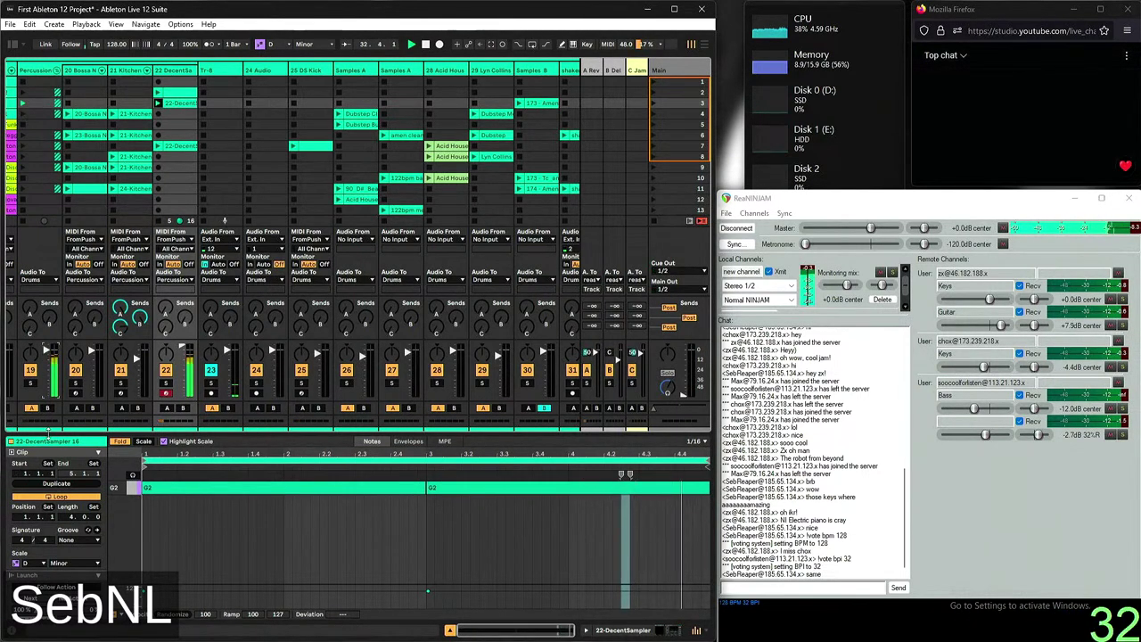
Switch to FreeTube on the remote desktop, open "Incredible Jungle Sounds 8K" from the watch history, and return to Ableton Live
{"action": "mouse_move", "coordinate": [400, 611]}
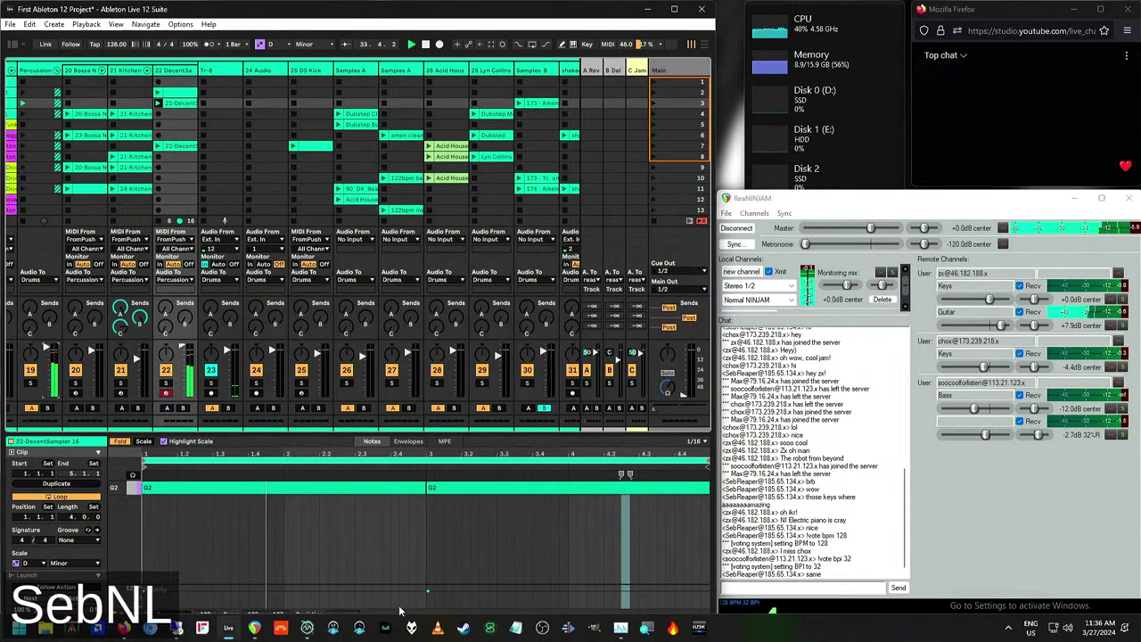
{"action": "left_click", "coordinate": [224, 628]}
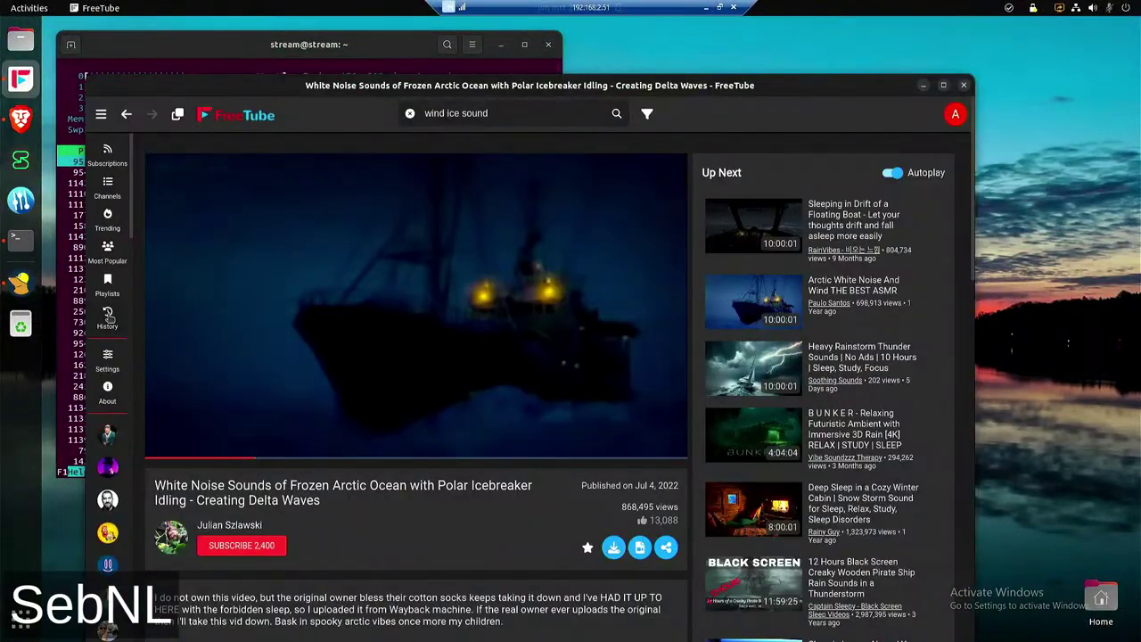
{"action": "left_click", "coordinate": [107, 316]}
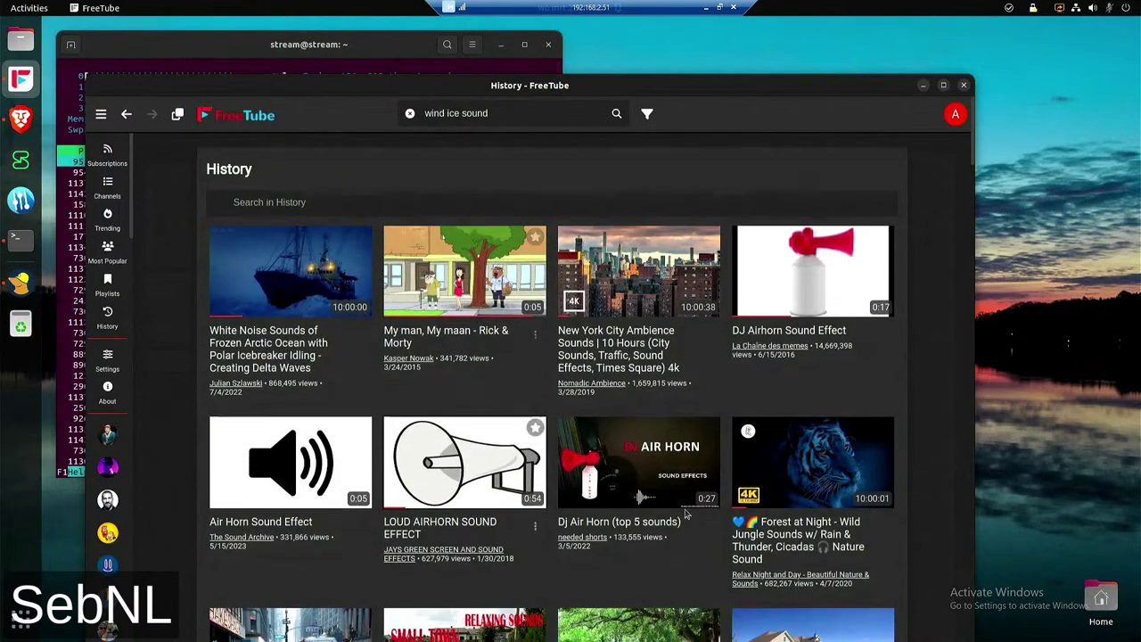
{"action": "scroll", "coordinate": [923, 384], "scroll_direction": "down", "scroll_amount": 5}
{"action": "scroll", "coordinate": [923, 384], "scroll_direction": "down", "scroll_amount": 4}
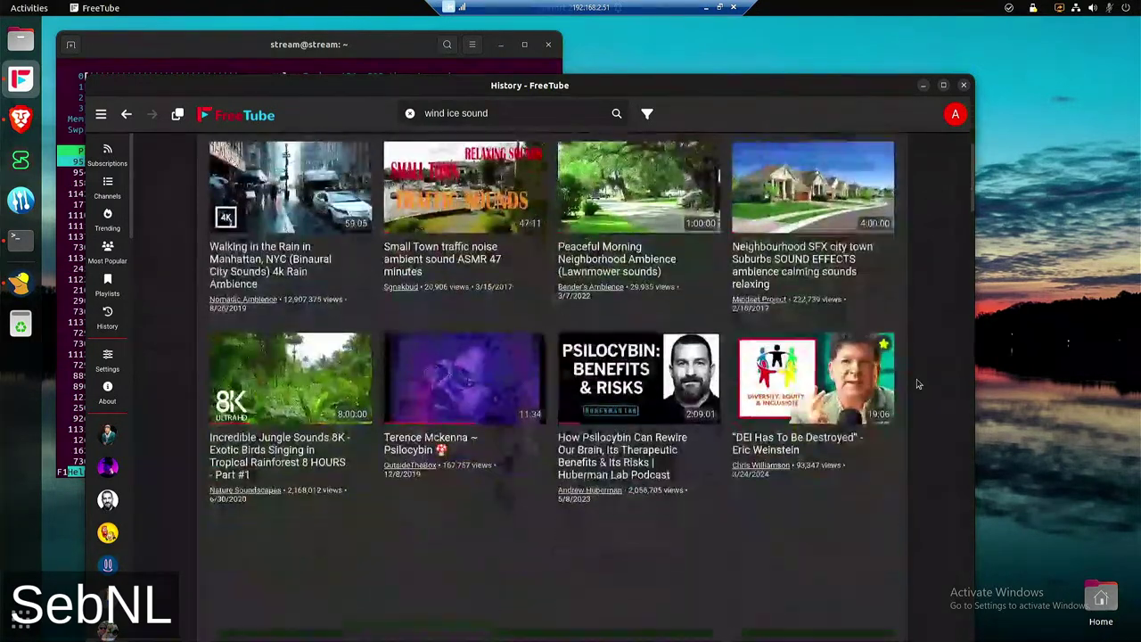
{"action": "left_click", "coordinate": [314, 389]}
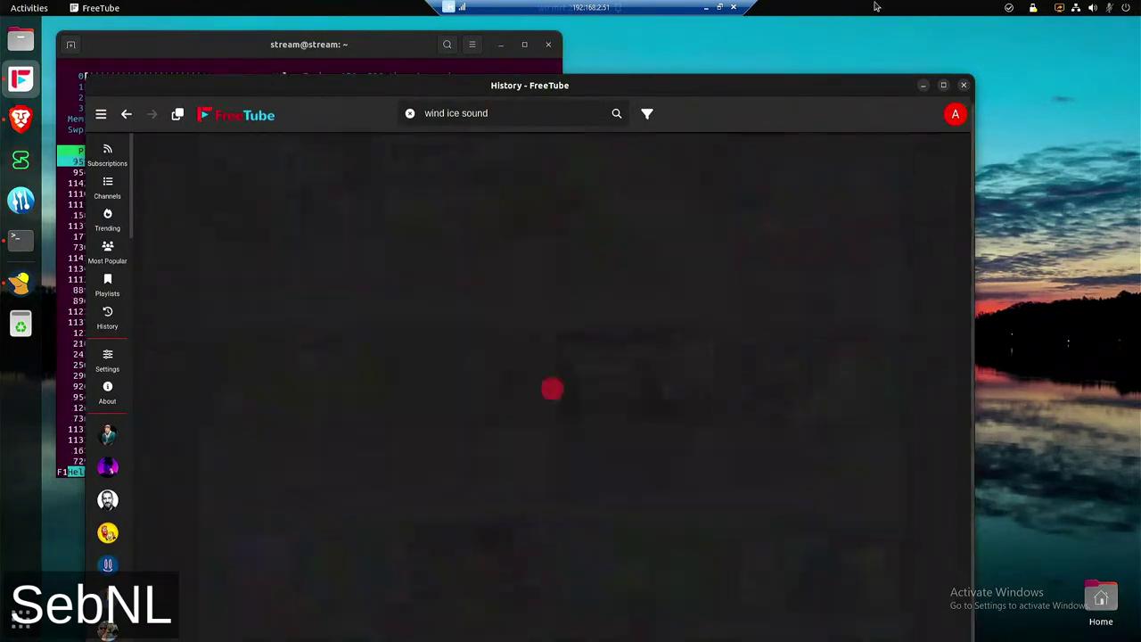
{"action": "left_click", "coordinate": [704, 7]}
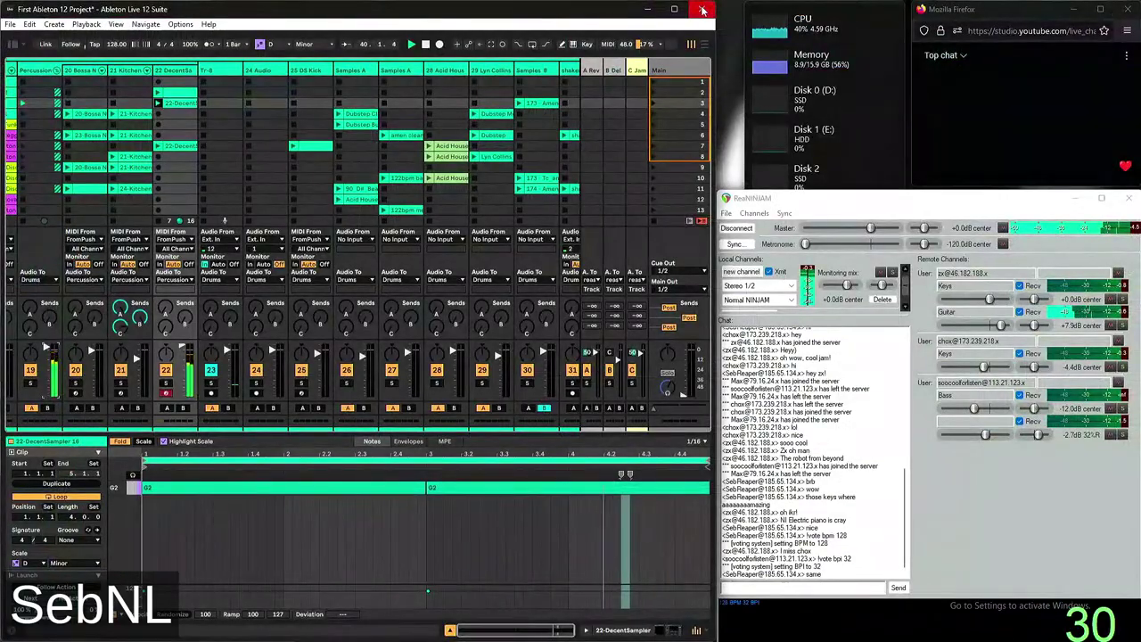
Check the jungle sounds video in FreeTube on the remote desktop and the Fx group tracks in Ableton Live
{"action": "scroll", "coordinate": [314, 364], "scroll_direction": "right", "scroll_amount": 2}
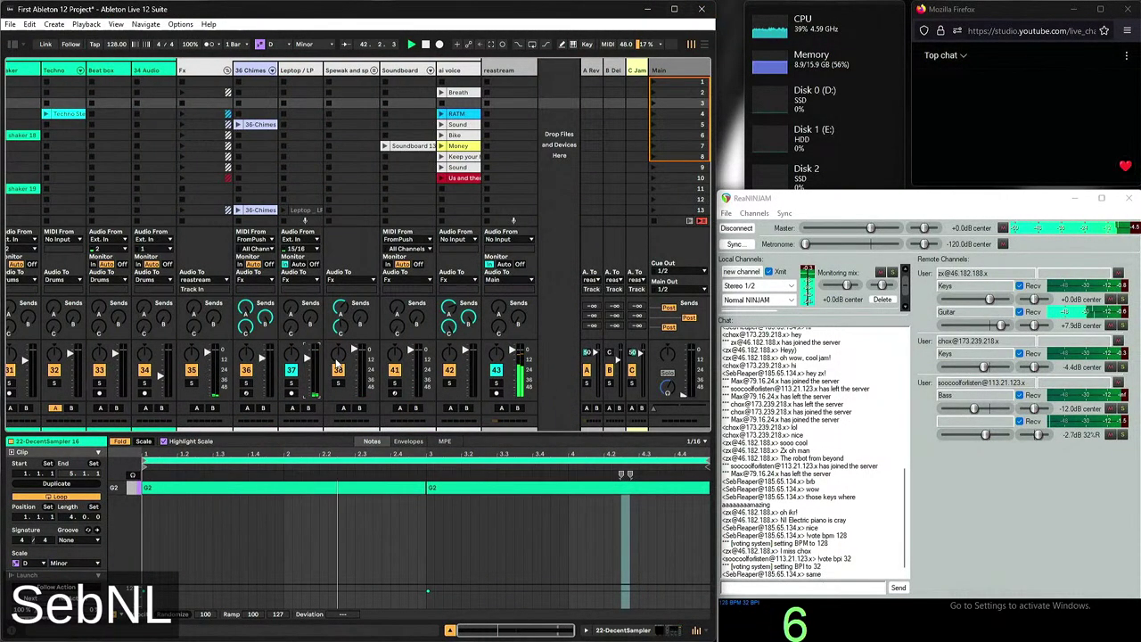
{"action": "key", "text": "alt+Tab"}
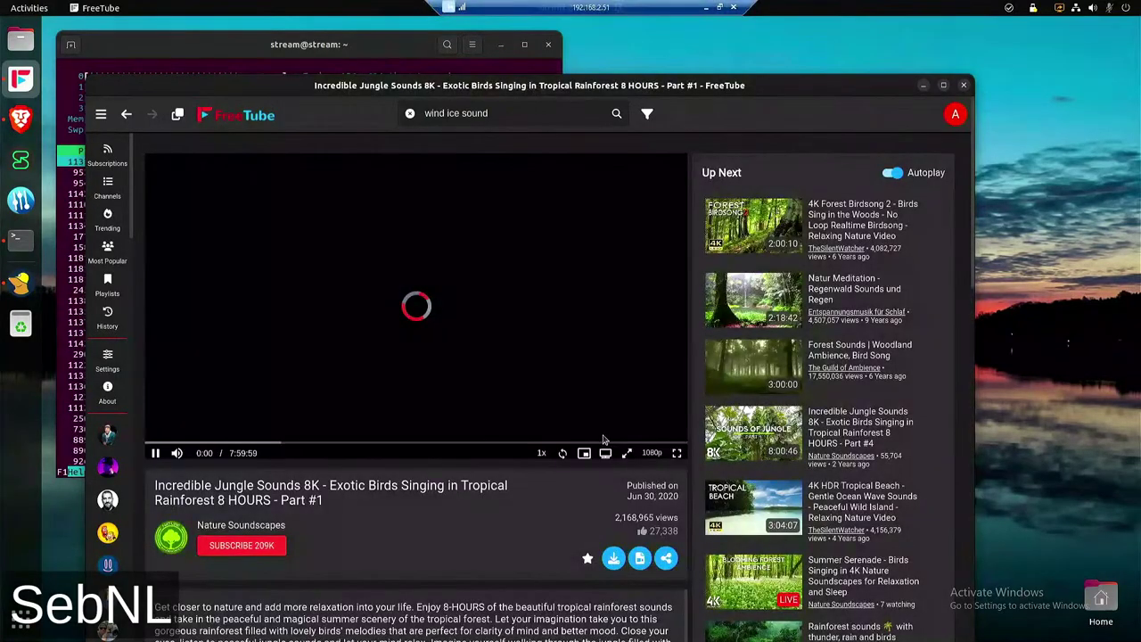
{"action": "left_click", "coordinate": [706, 8]}
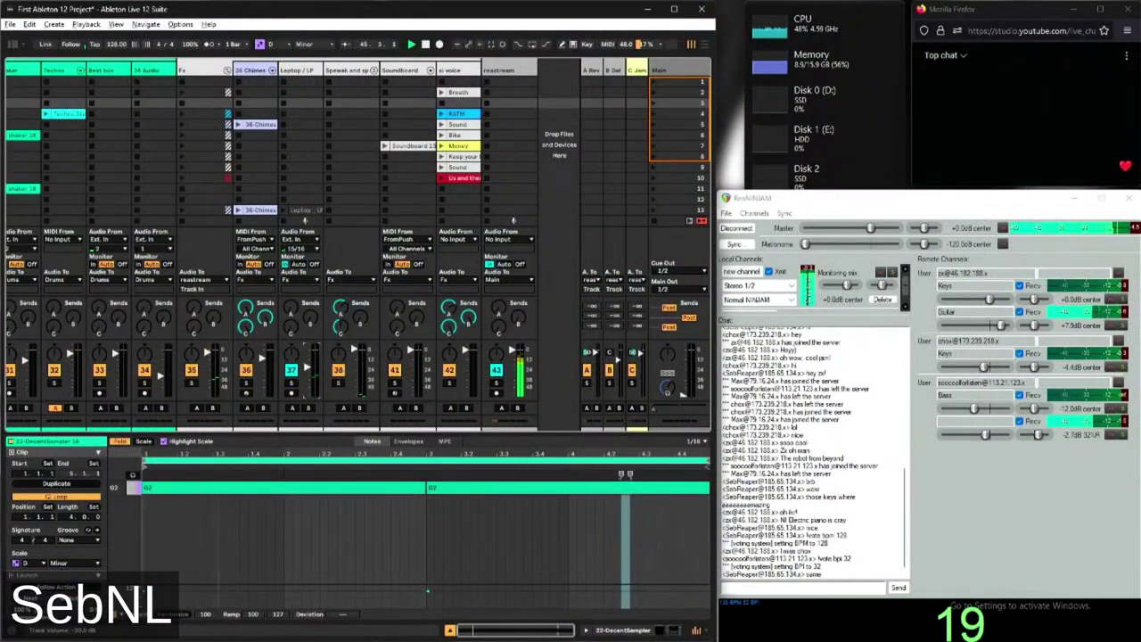
{"action": "left_click", "coordinate": [276, 497]}
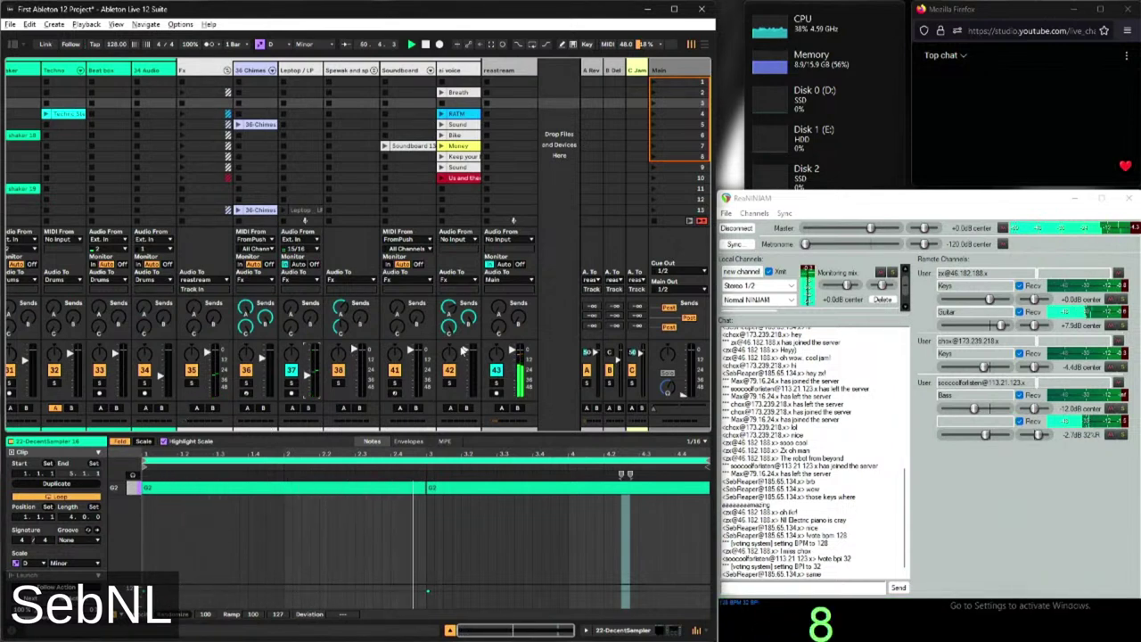
Minimise the FreeTube window on the remote desktop and return to Ableton Live
{"action": "mouse_move", "coordinate": [177, 628]}
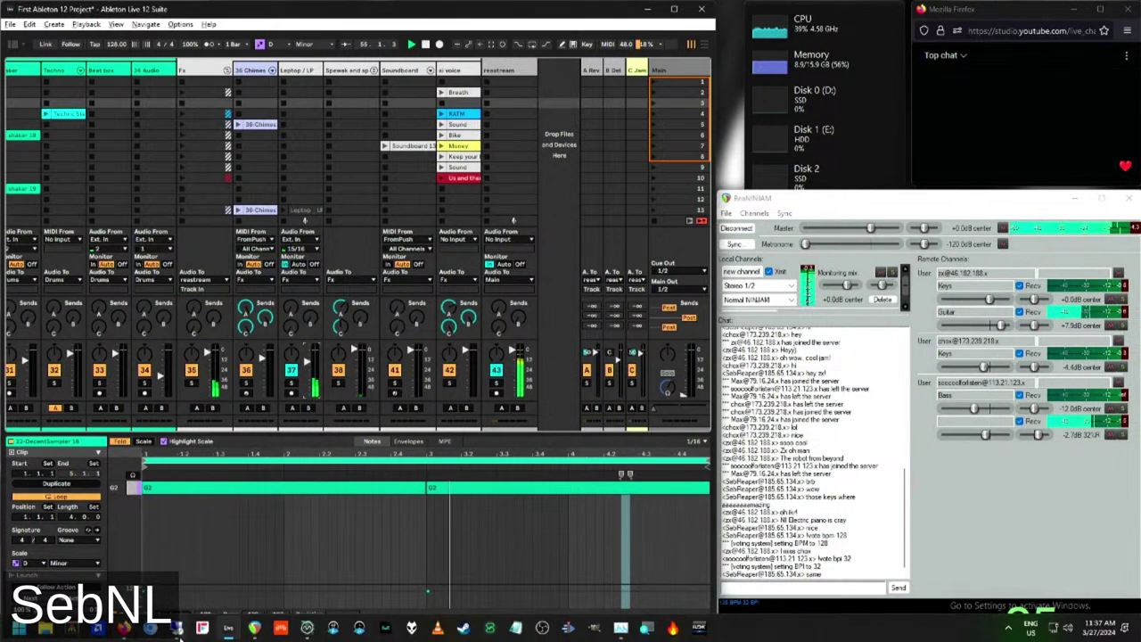
{"action": "left_click", "coordinate": [177, 629]}
{"action": "left_click", "coordinate": [923, 85]}
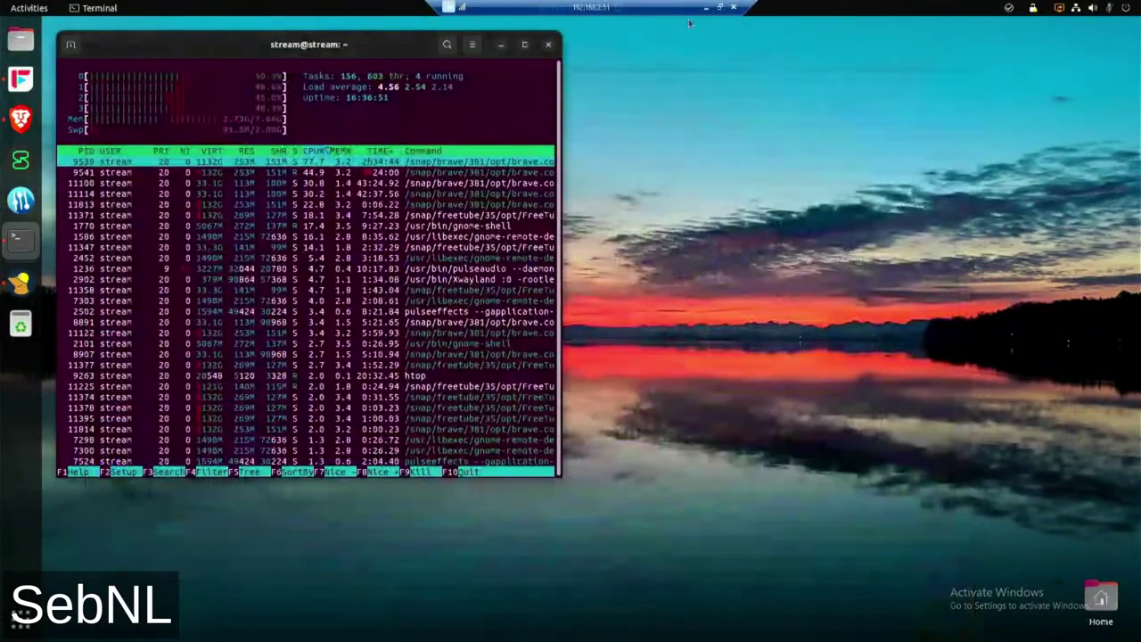
{"action": "left_click", "coordinate": [706, 7]}
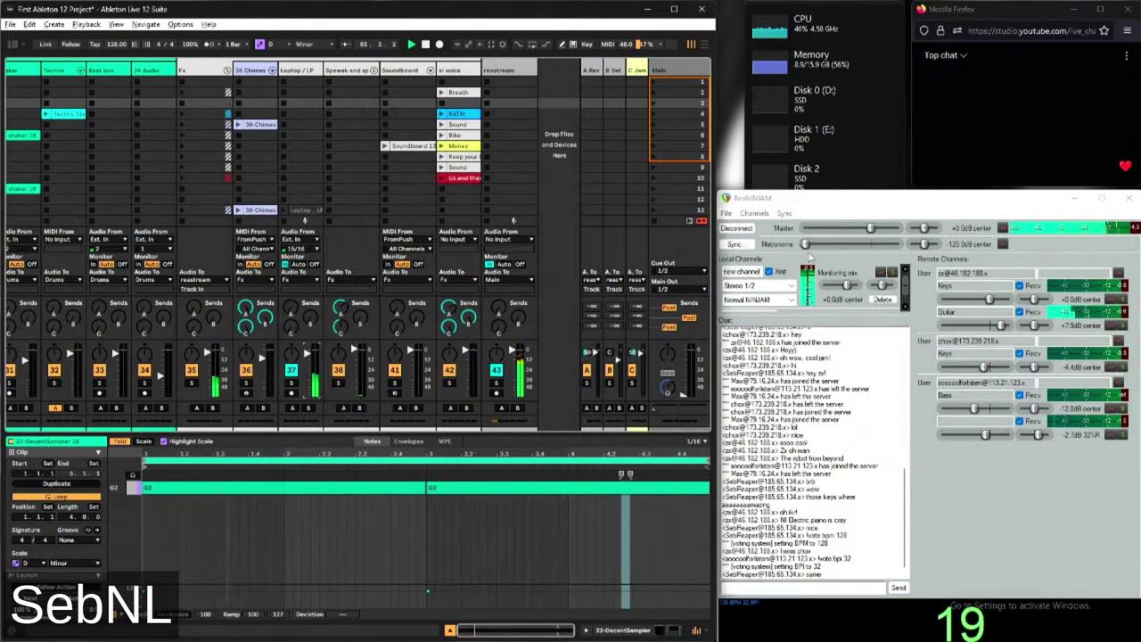
Raise the ReaNINJAM metronome to -2.2 dB for a timing check, and mute it again at -120.0 dB
{"action": "left_click_drag", "start_coordinate": [807, 245], "coordinate": [866, 244]}
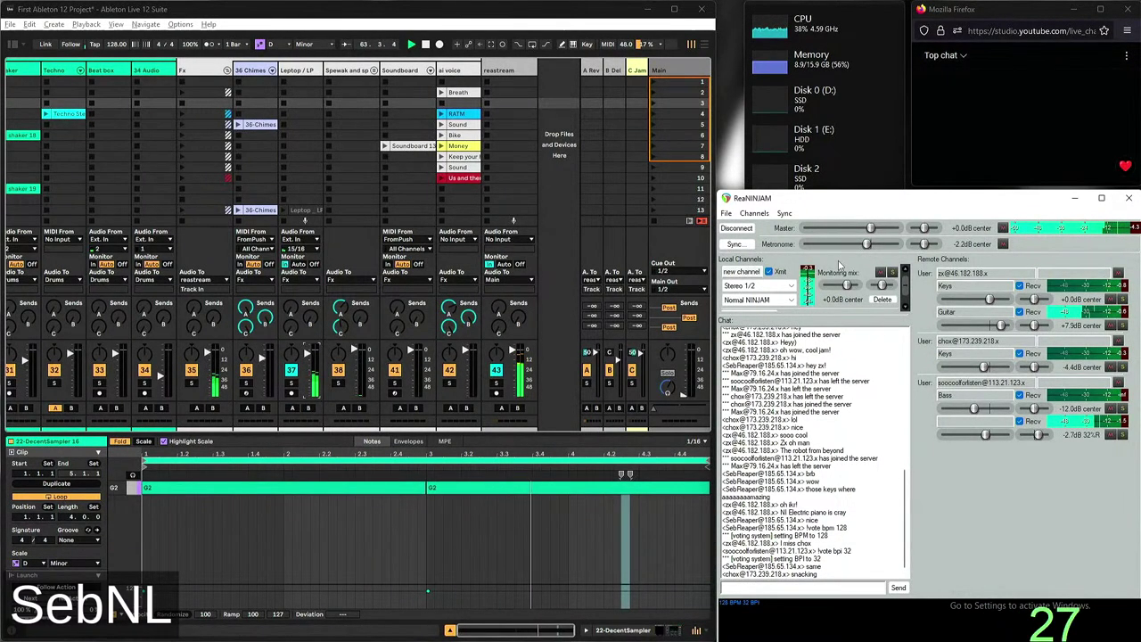
{"action": "left_click", "coordinate": [390, 265]}
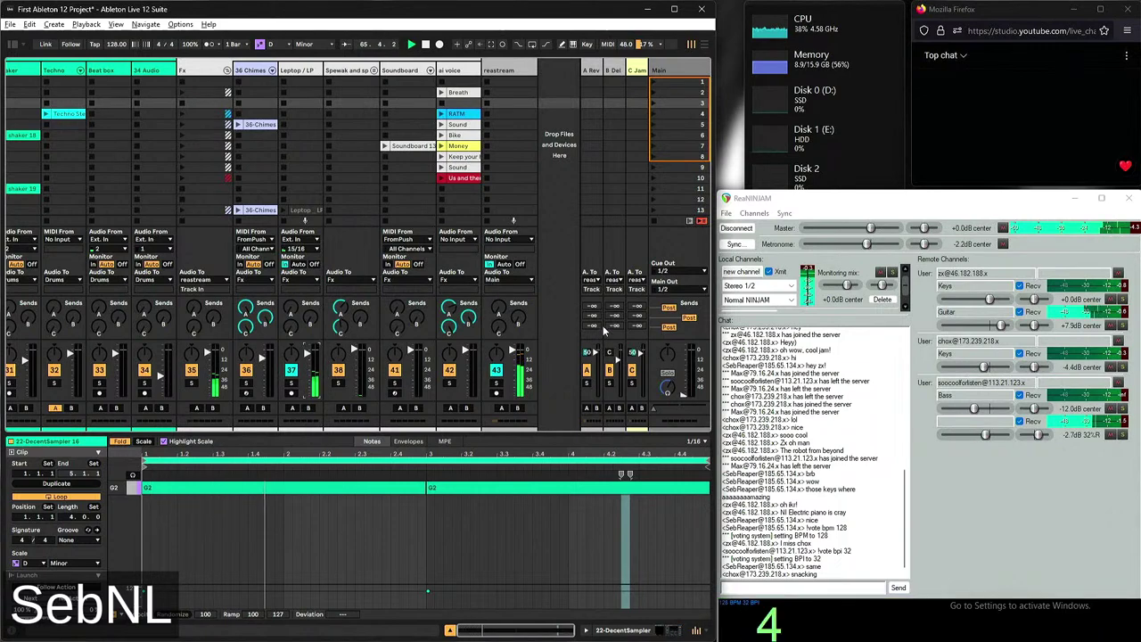
{"action": "left_click_drag", "start_coordinate": [850, 243], "coordinate": [790, 244]}
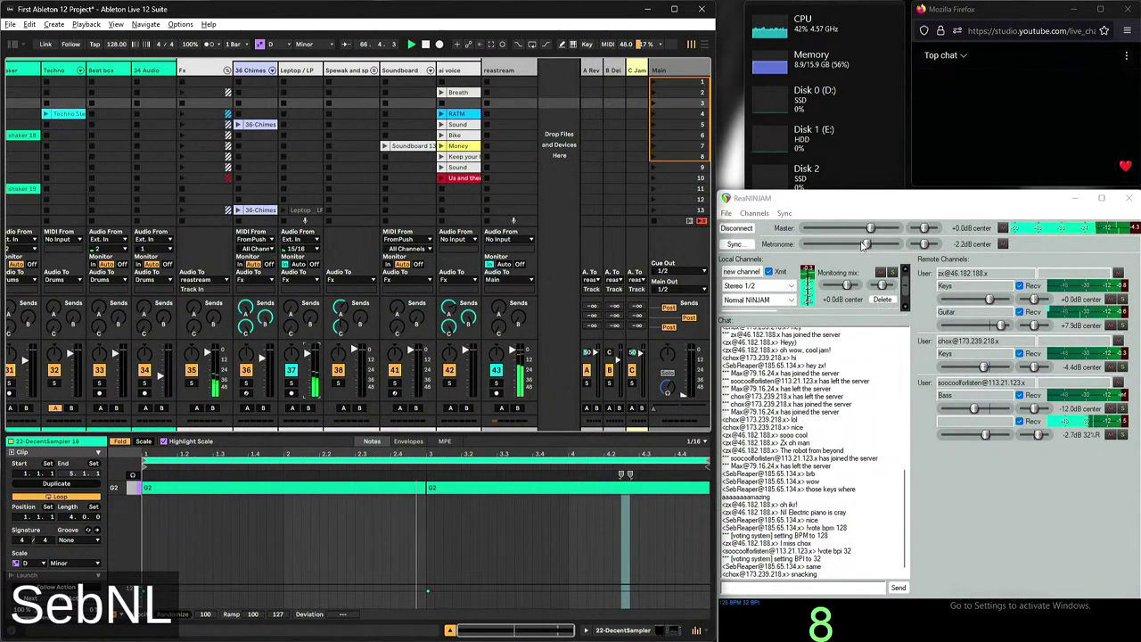
Extend the Firefox live chat window downward to its message field and move the ReaNINJAM window below it
{"action": "scroll", "coordinate": [185, 143], "scroll_direction": "left", "scroll_amount": 5}
{"action": "scroll", "coordinate": [185, 142], "scroll_direction": "left", "scroll_amount": 6}
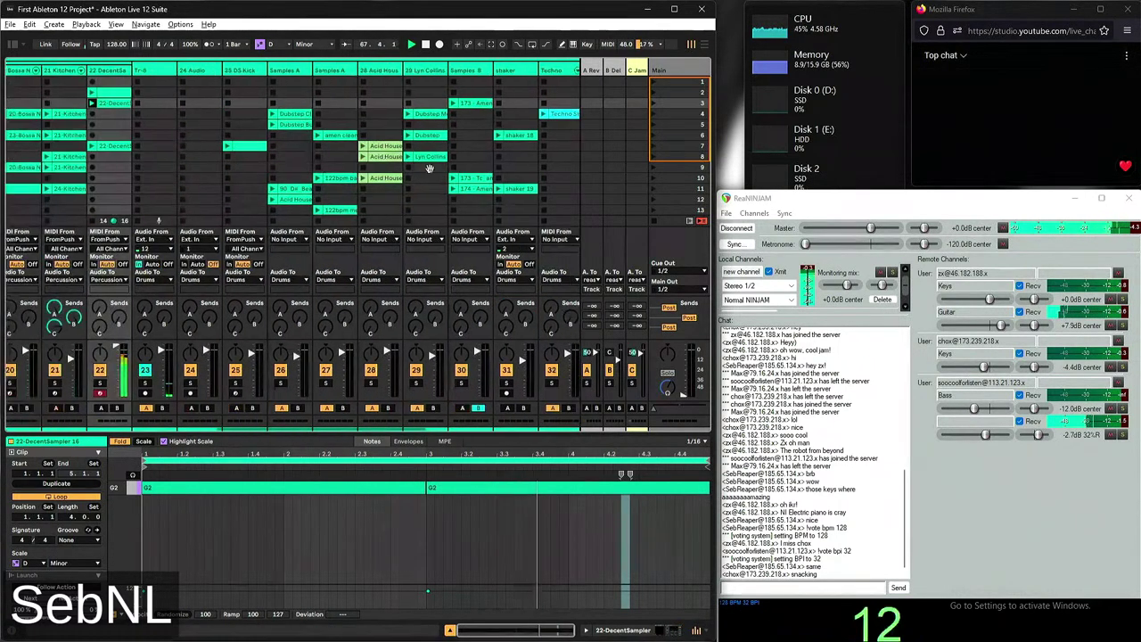
{"action": "left_click_drag", "start_coordinate": [937, 243], "coordinate": [937, 225]}
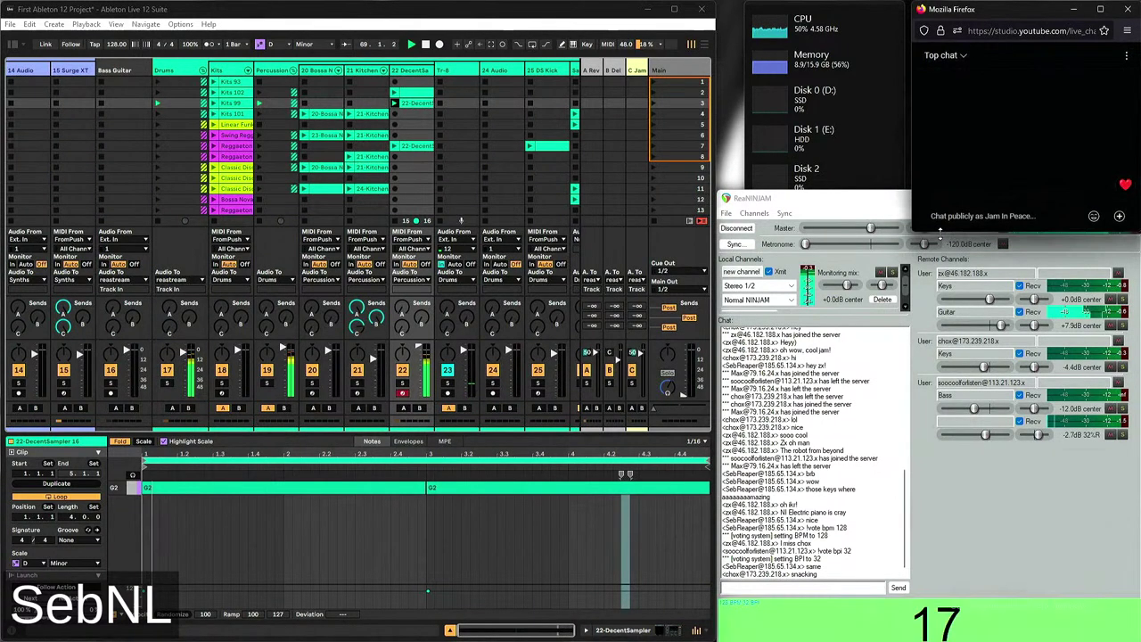
{"action": "left_click_drag", "start_coordinate": [819, 193], "coordinate": [809, 294]}
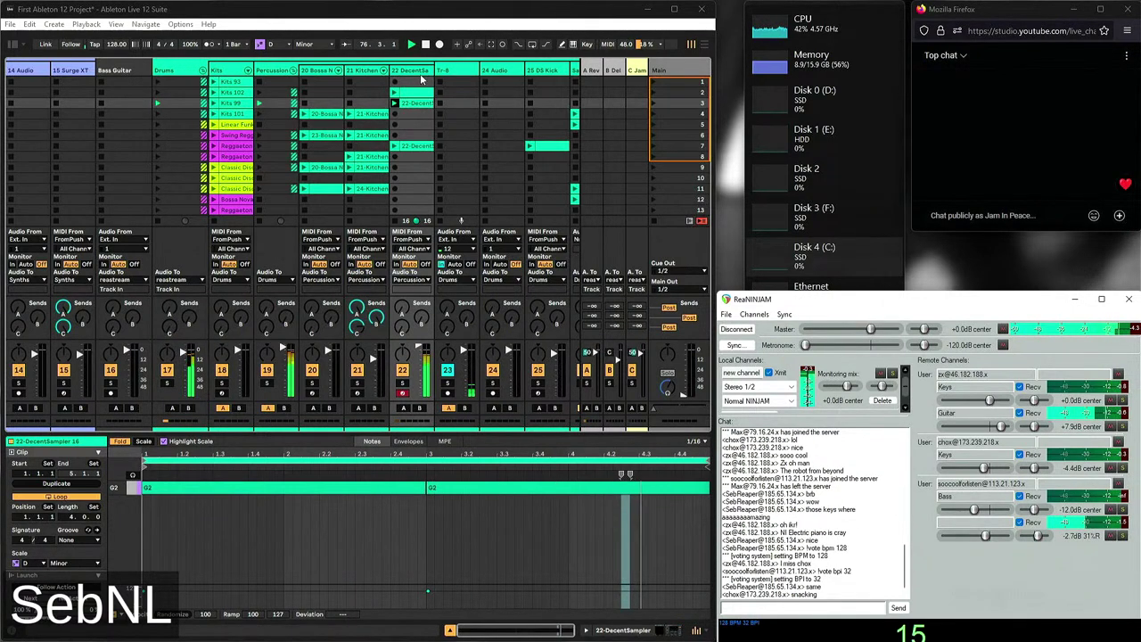
Unfold the scene 3 clip's note view, split the half bar from 2.3 to 3 off the first G2 note and raise it above G2
{"action": "left_click", "coordinate": [399, 403]}
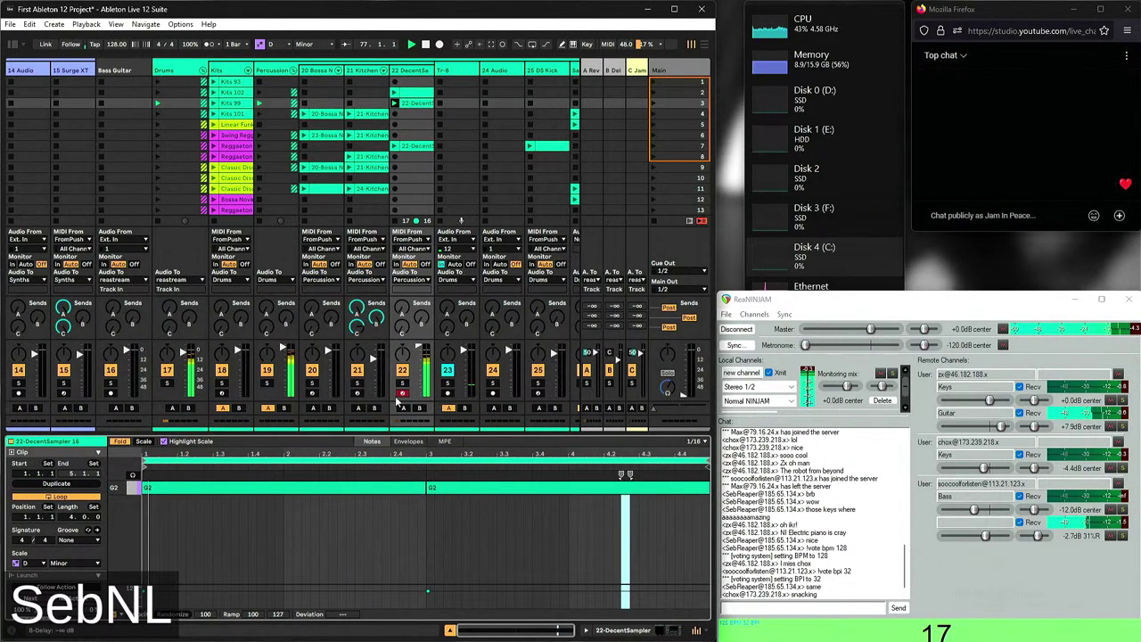
{"action": "left_click", "coordinate": [487, 491]}
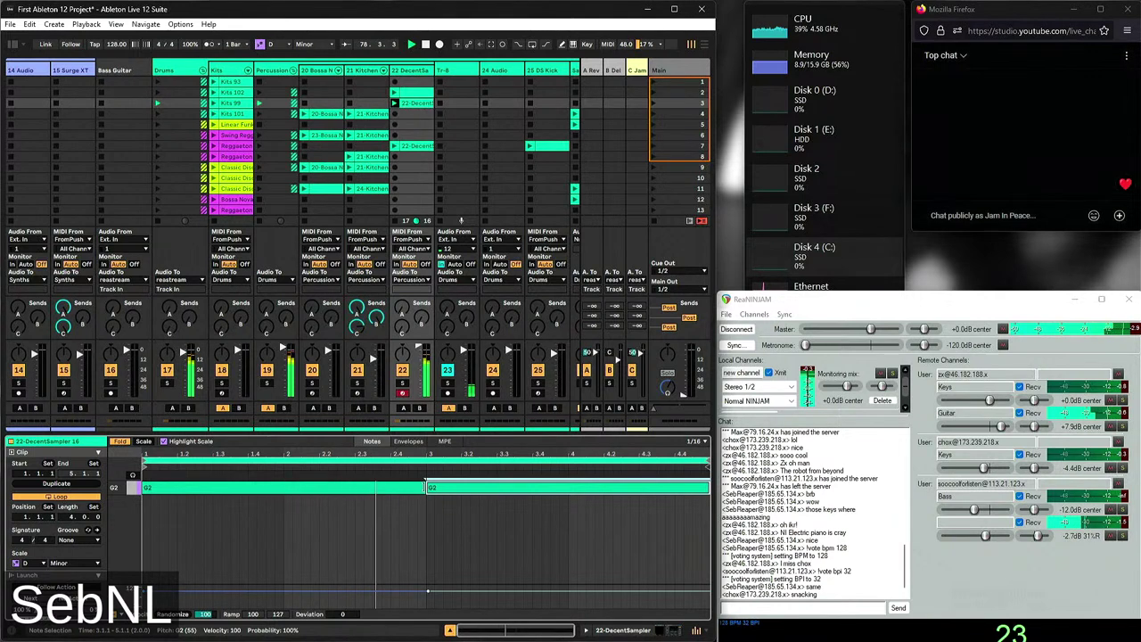
{"action": "left_click", "coordinate": [119, 442]}
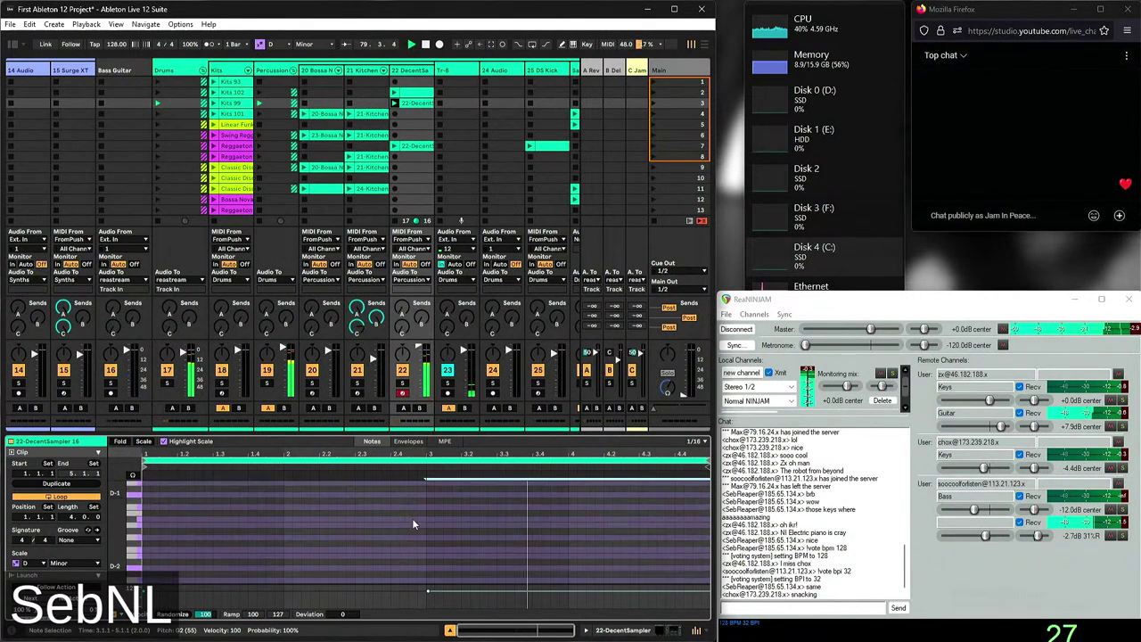
{"action": "scroll", "coordinate": [384, 543], "scroll_direction": "up", "scroll_amount": 5}
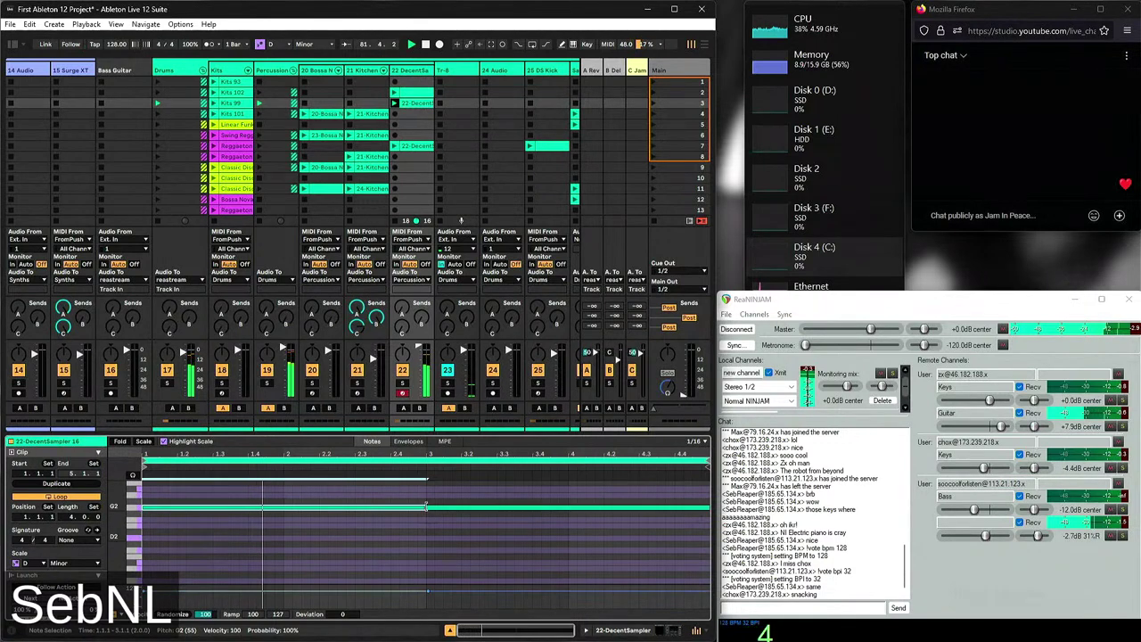
{"action": "left_click_drag", "start_coordinate": [424, 507], "coordinate": [356, 508]}
{"action": "double_click", "coordinate": [357, 510]}
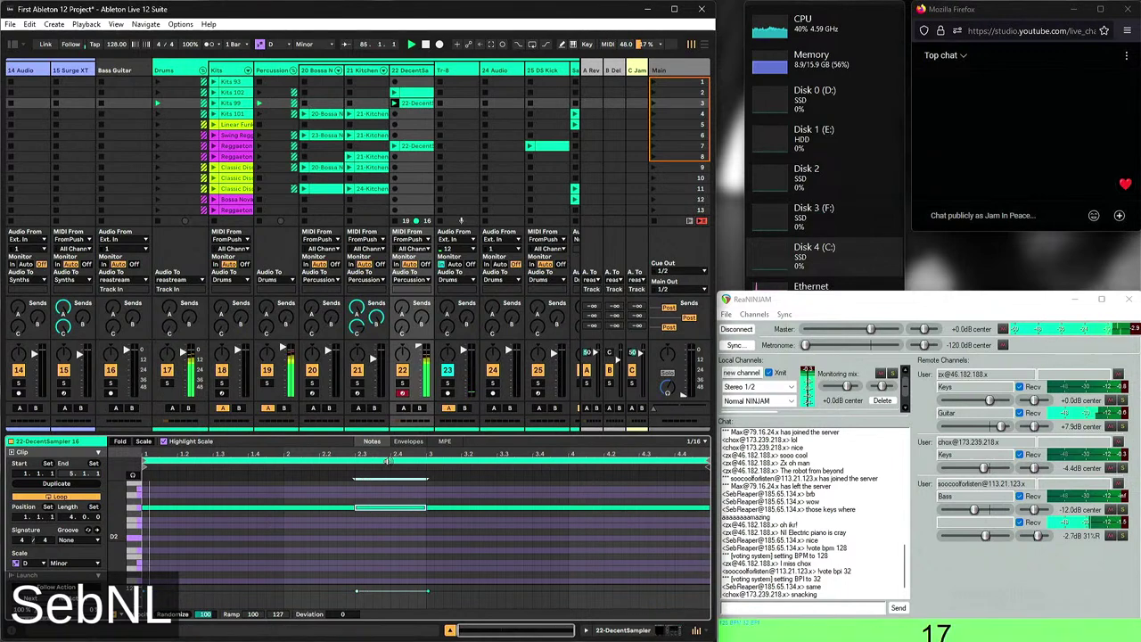
{"action": "key", "text": "shift+Right"}
{"action": "key", "text": "shift+Right"}
{"action": "key", "text": "shift+Right"}
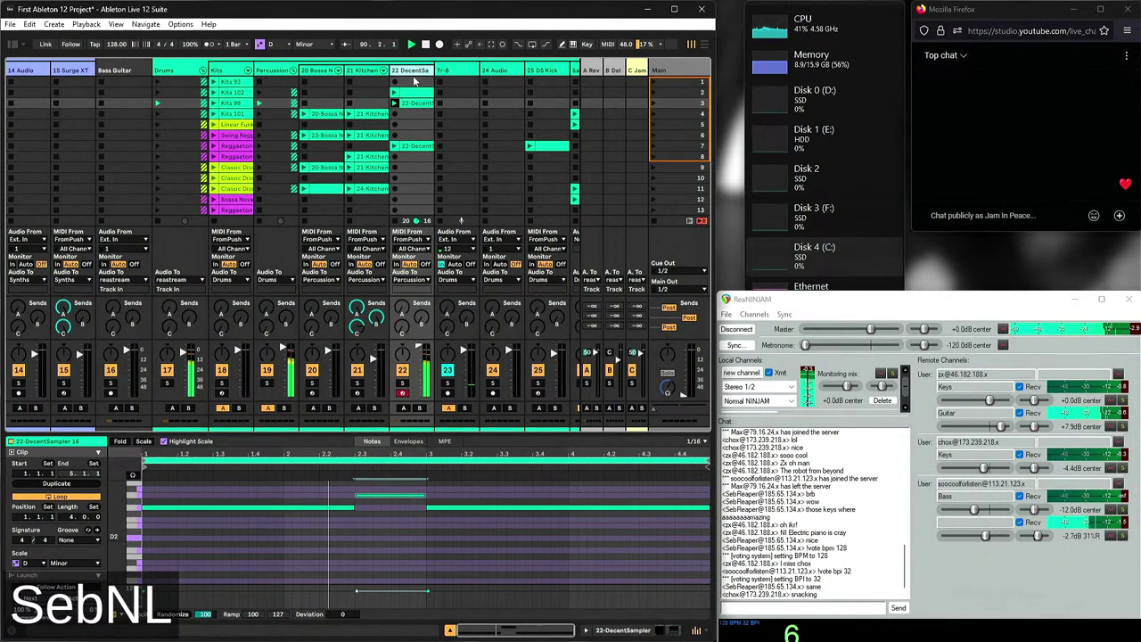
Open the Frame Drum instrument on the 22-DecentSampler track, turn Tone fully up and add a little Reverb
{"action": "key", "text": "shift+Tab"}
{"action": "left_click", "coordinate": [29, 514]}
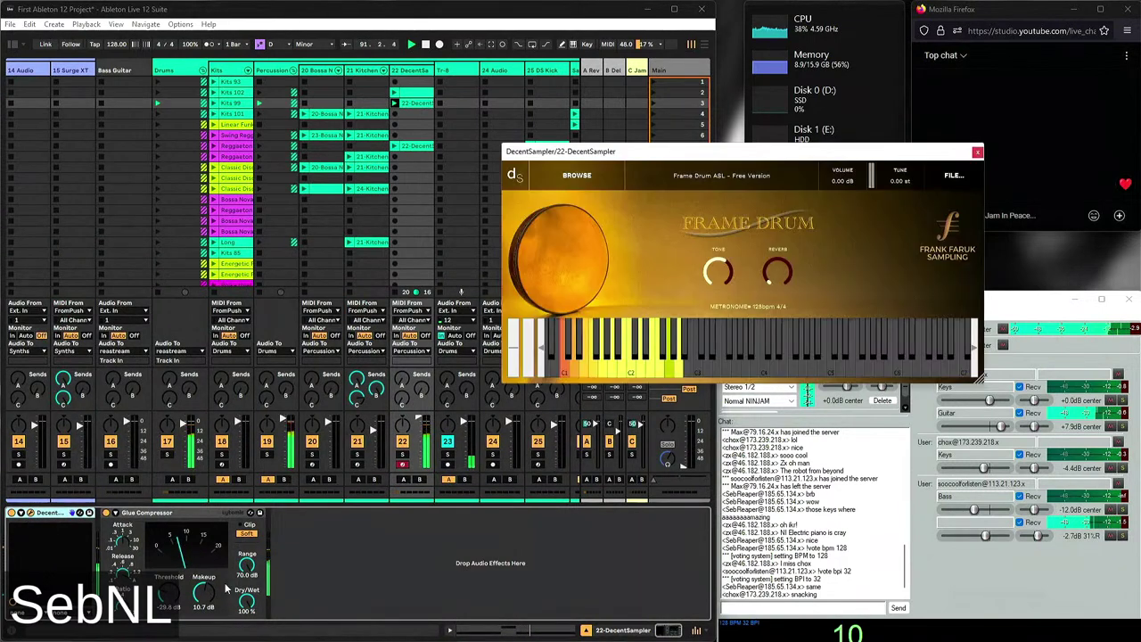
{"action": "left_click_drag", "start_coordinate": [716, 279], "coordinate": [671, 230]}
{"action": "left_click_drag", "start_coordinate": [778, 272], "coordinate": [783, 235]}
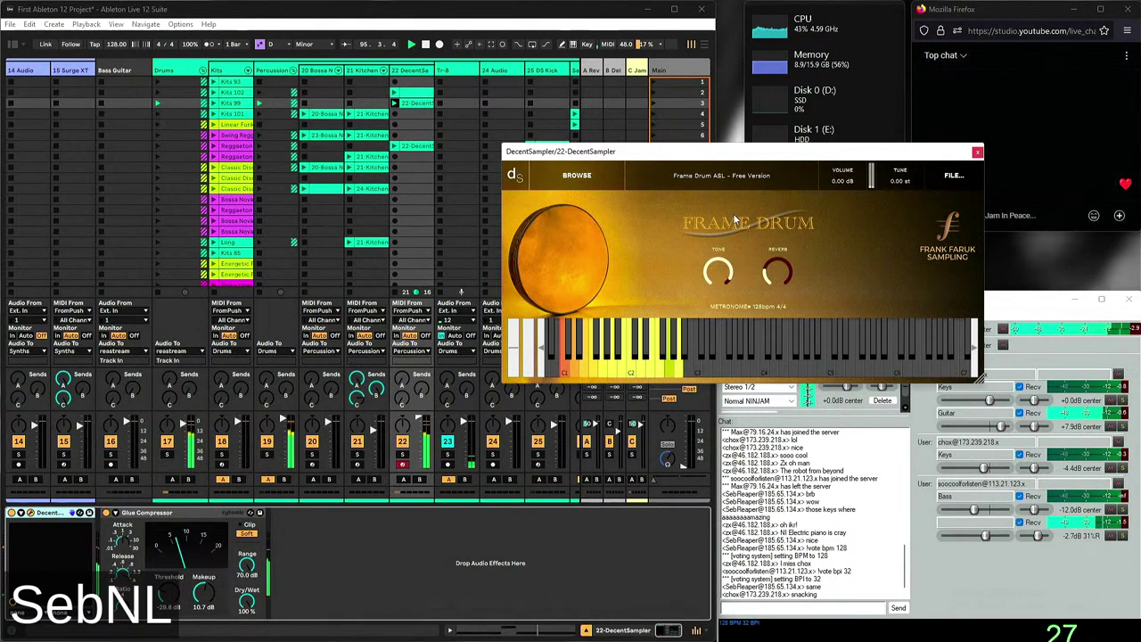
Reopen the 22-DecentSampler clip in scene 3 and lower the half-bar note at 2.3 to F#2
{"action": "double_click", "coordinate": [415, 105]}
{"action": "left_click", "coordinate": [382, 505]}
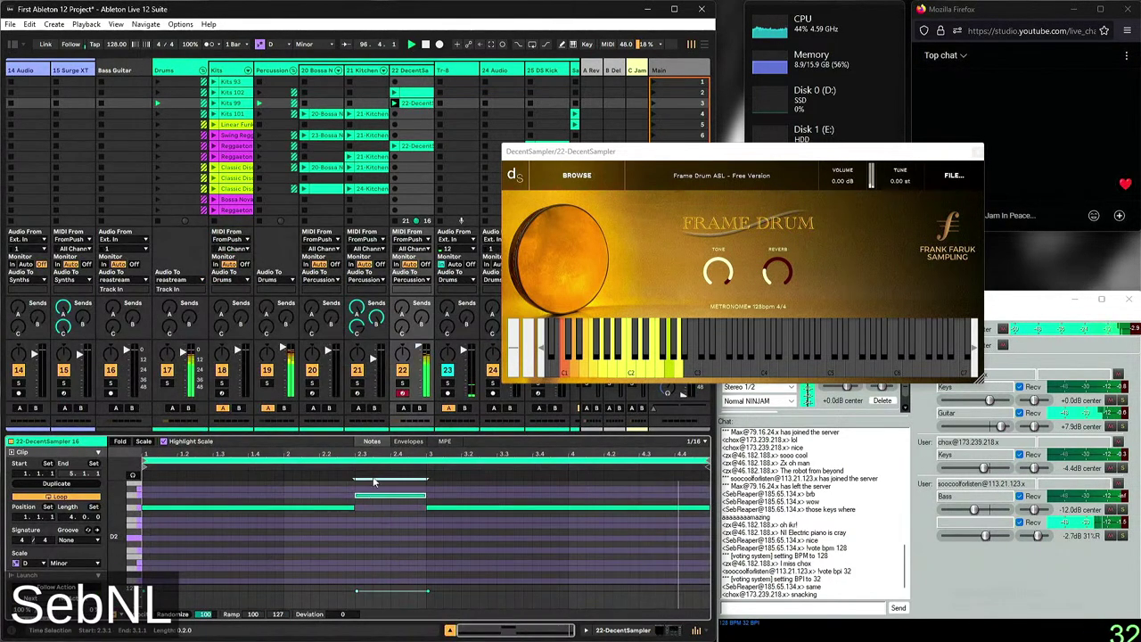
{"action": "left_click_drag", "start_coordinate": [383, 508], "coordinate": [383, 515]}
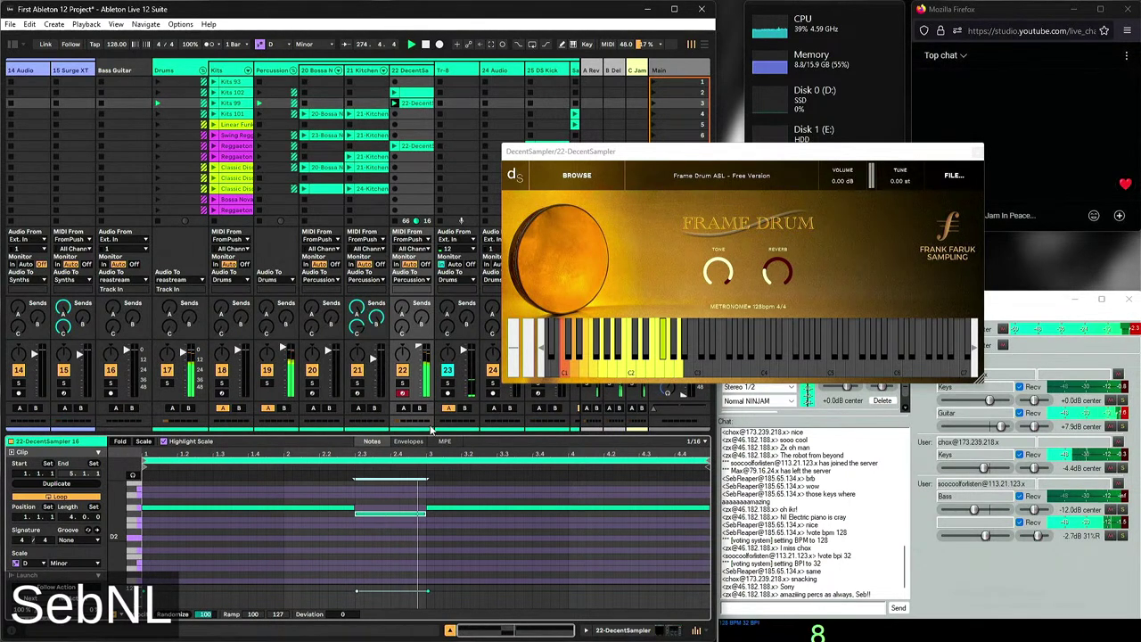
Send the message "decent sampler free and open source!" in the ReaNINJAM chat and return to the clip's note editor
{"action": "mouse_move", "coordinate": [775, 635]}
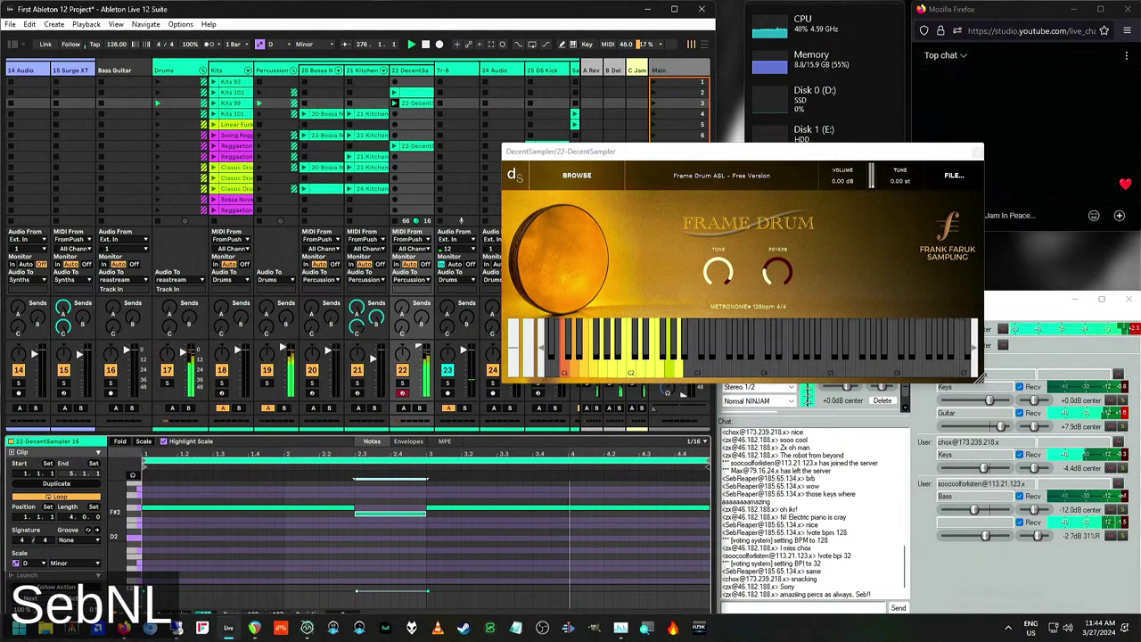
{"action": "left_click", "coordinate": [793, 610]}
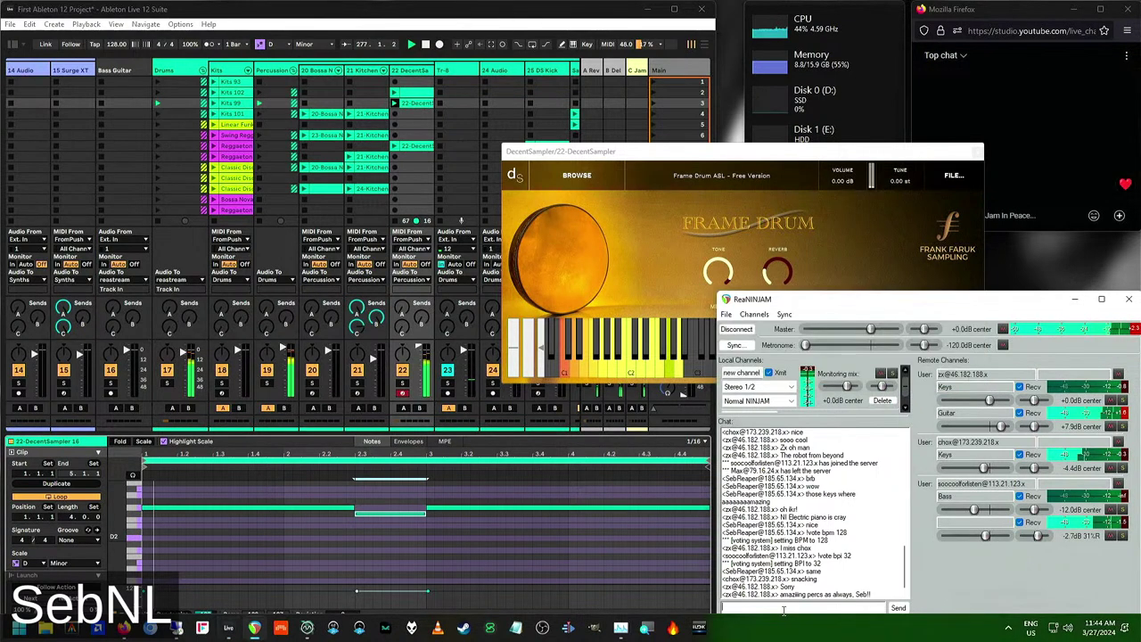
{"action": "type", "text": "decent sam"}
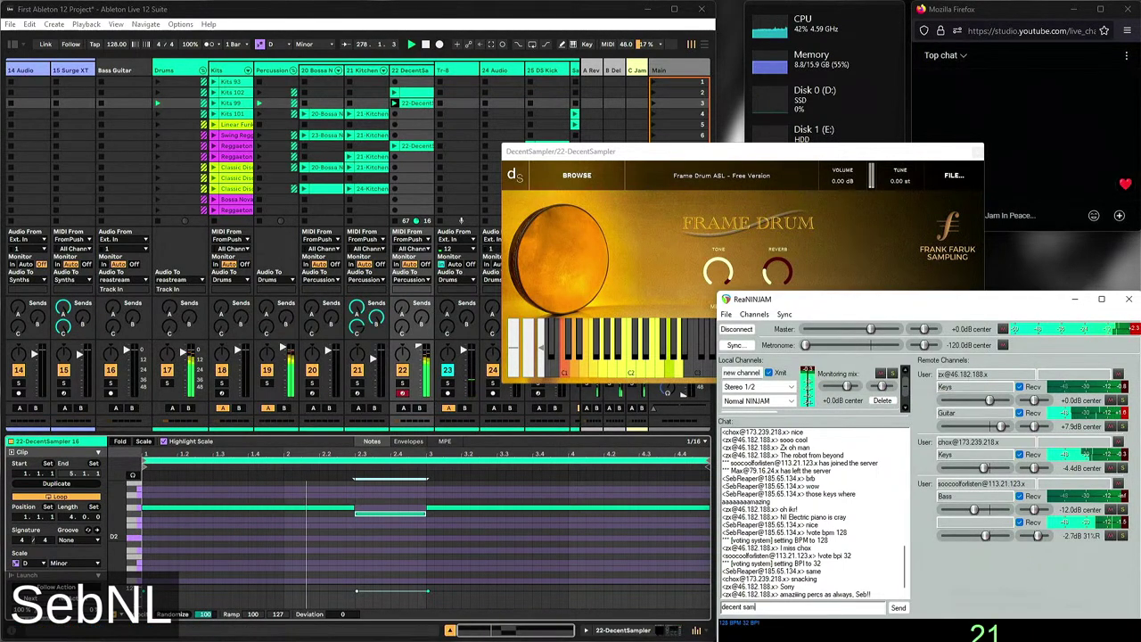
{"action": "type", "text": "pler free and open source!"}
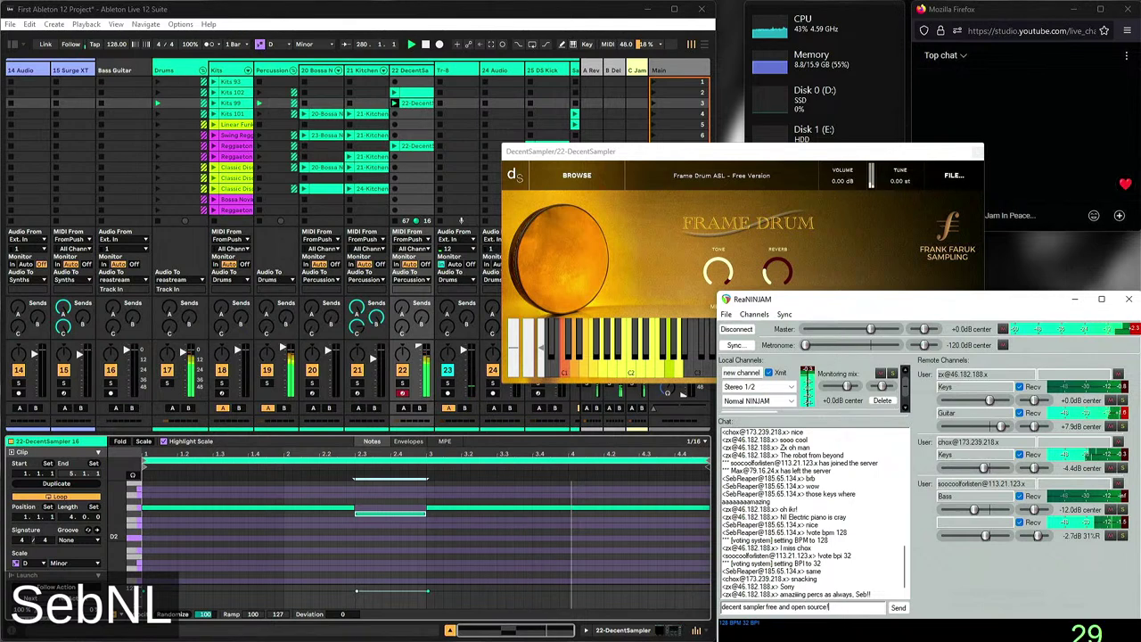
{"action": "key", "text": "Return"}
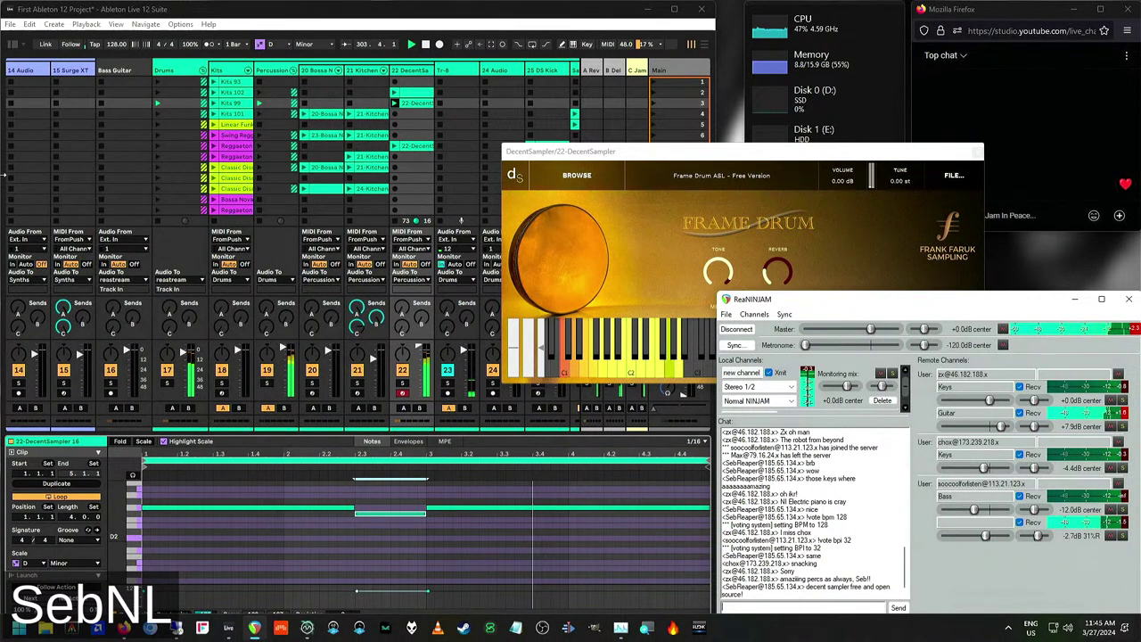
{"action": "left_click", "coordinate": [312, 562]}
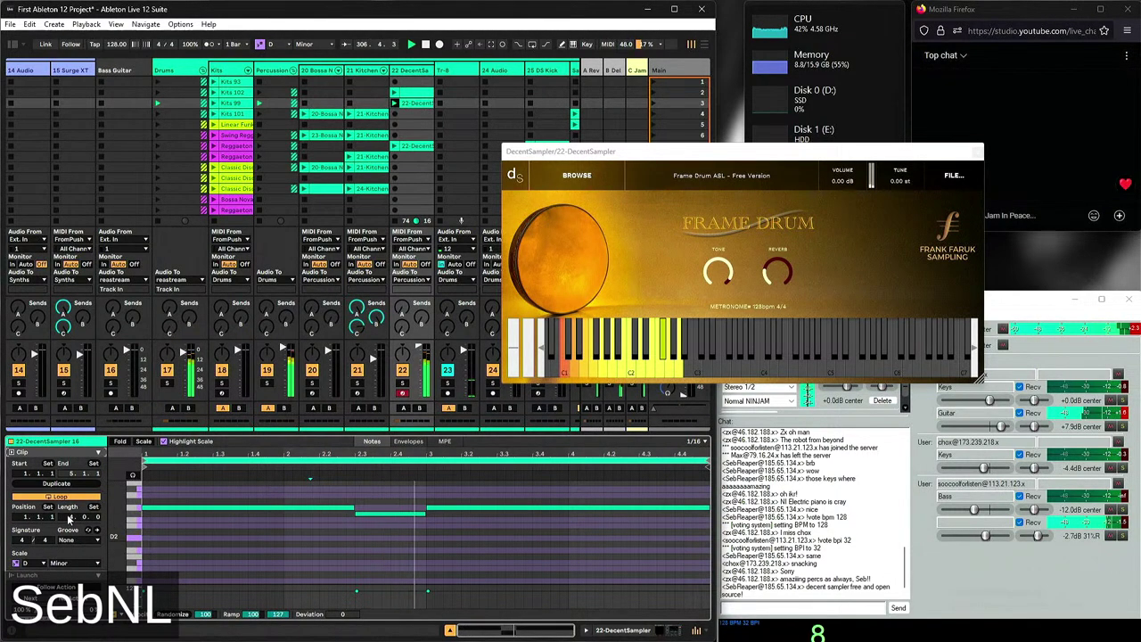
Set the clip's loop length to 8 bars, add G2 notes from 5 to 7 and 7 to 8.3, and a G#2 from 8.3
{"action": "key", "text": "minus"}
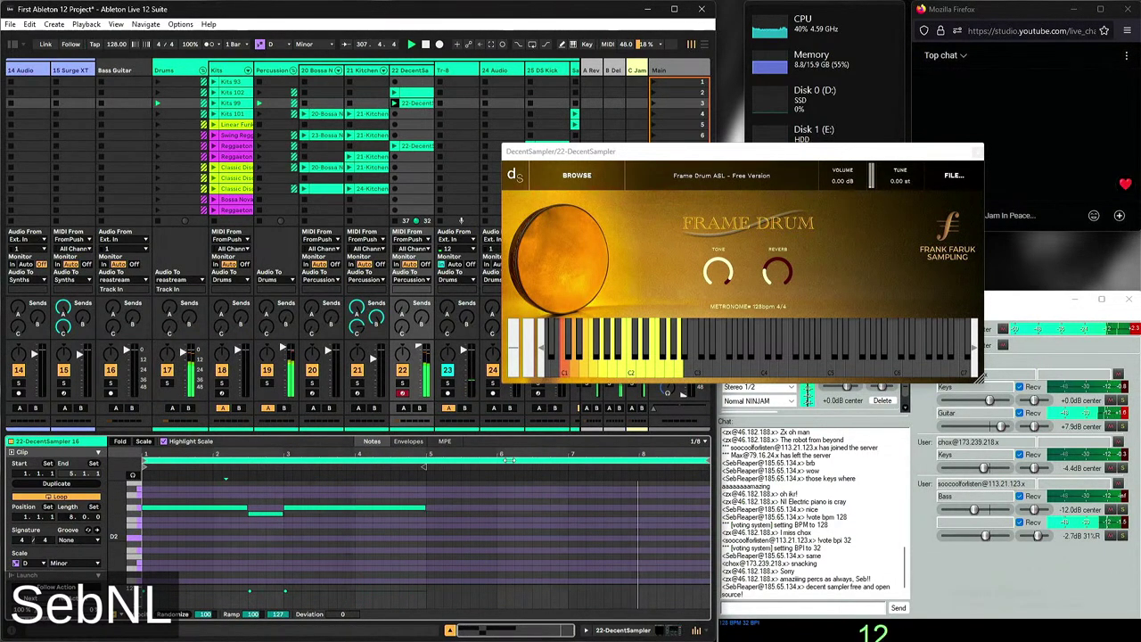
{"action": "left_click", "coordinate": [434, 516]}
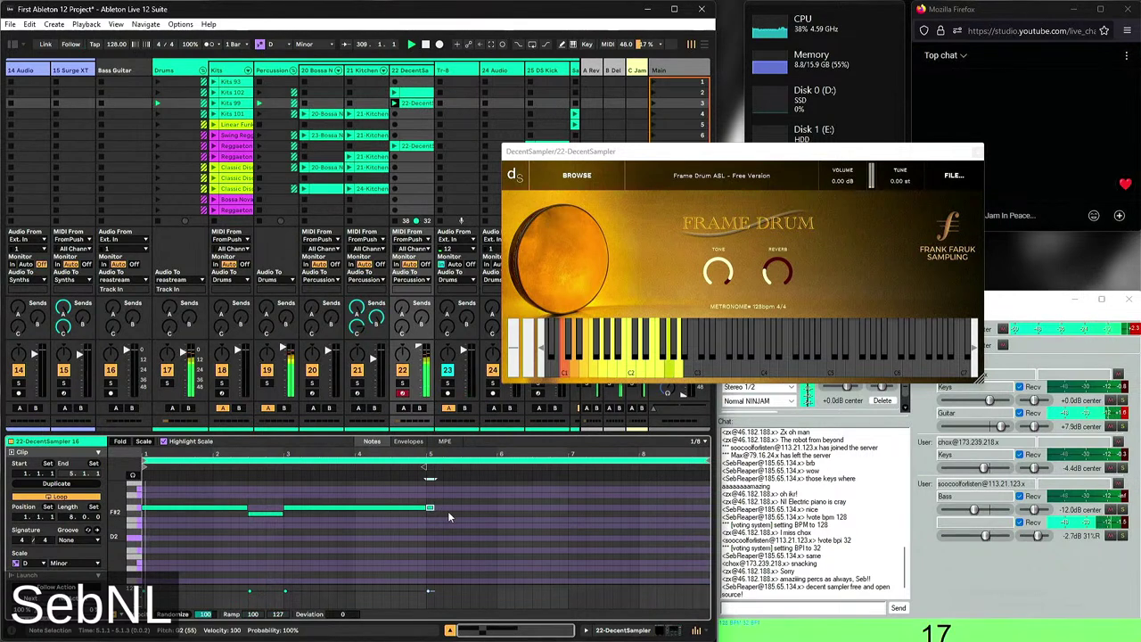
{"action": "key", "text": "ctrl+v"}
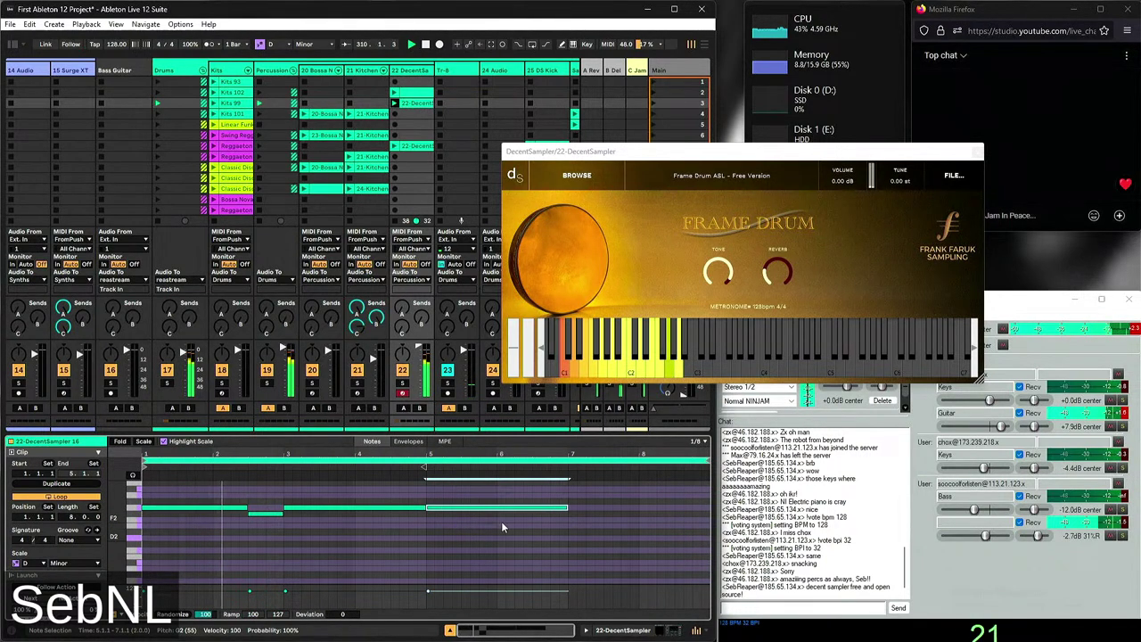
{"action": "key", "text": "shift+Right"}
{"action": "key", "text": "ctrl+d"}
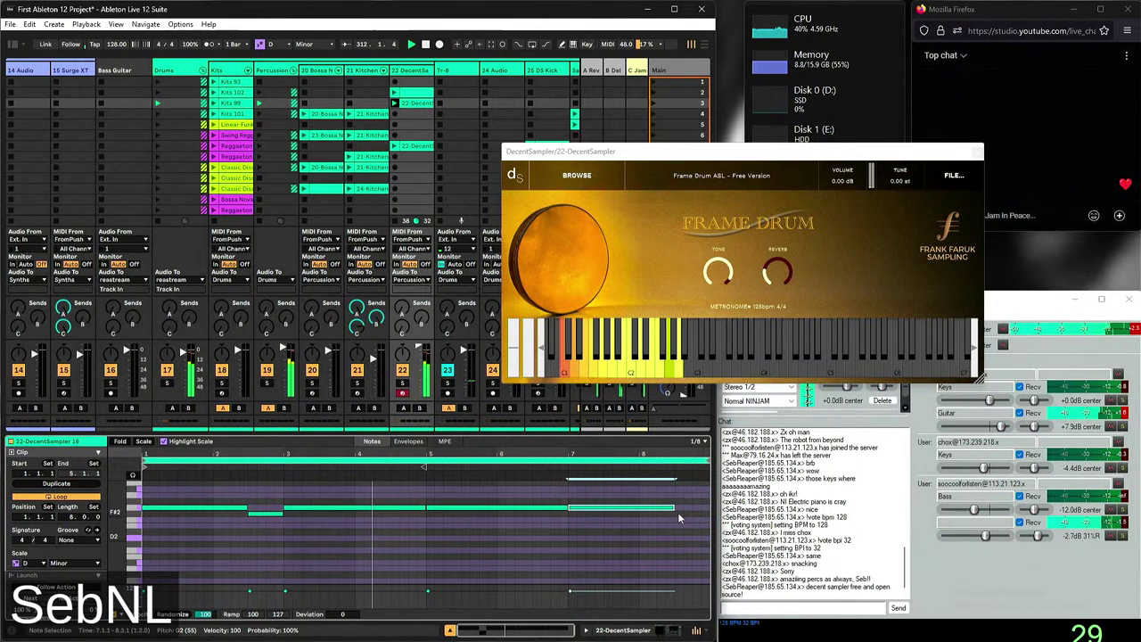
{"action": "key", "text": "ctrl+d"}
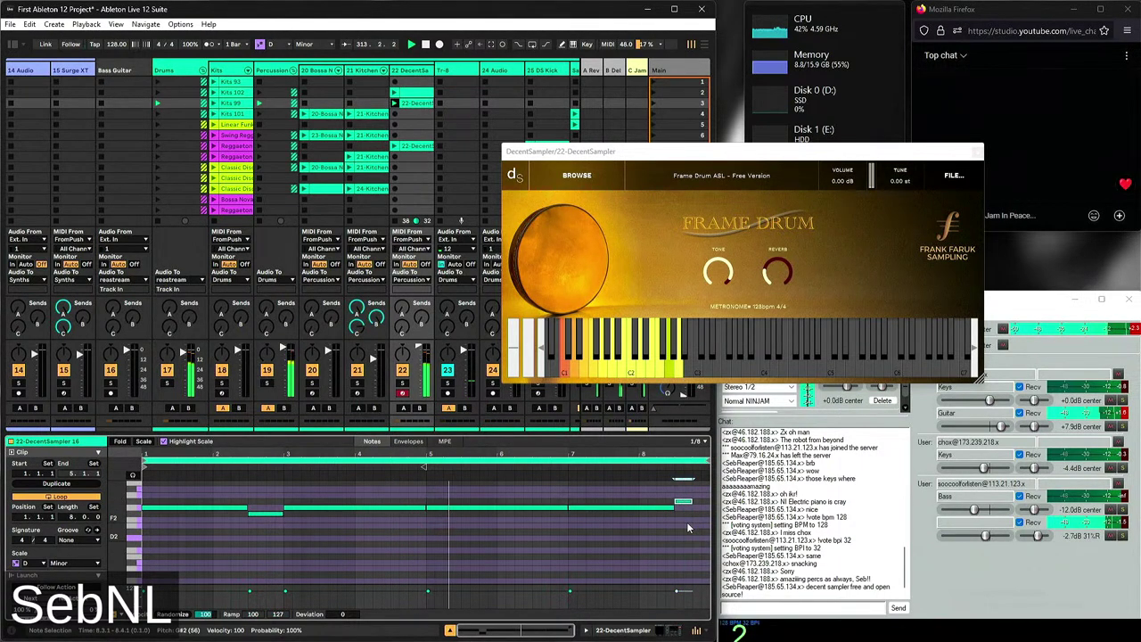
Shorten the bar 5 G2 note to end at 5.3, add one-beat F#2 at 5.3 and G2 at 5.4, and a G2 from 6 to 7
{"action": "double_click", "coordinate": [466, 514]}
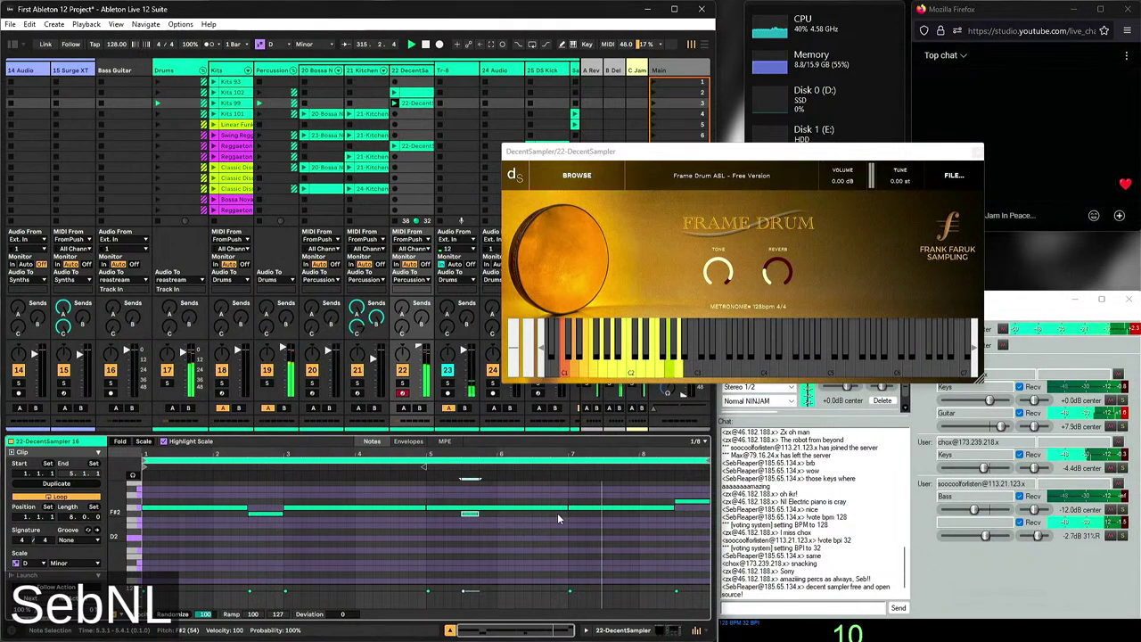
{"action": "left_click_drag", "start_coordinate": [567, 508], "coordinate": [461, 508]}
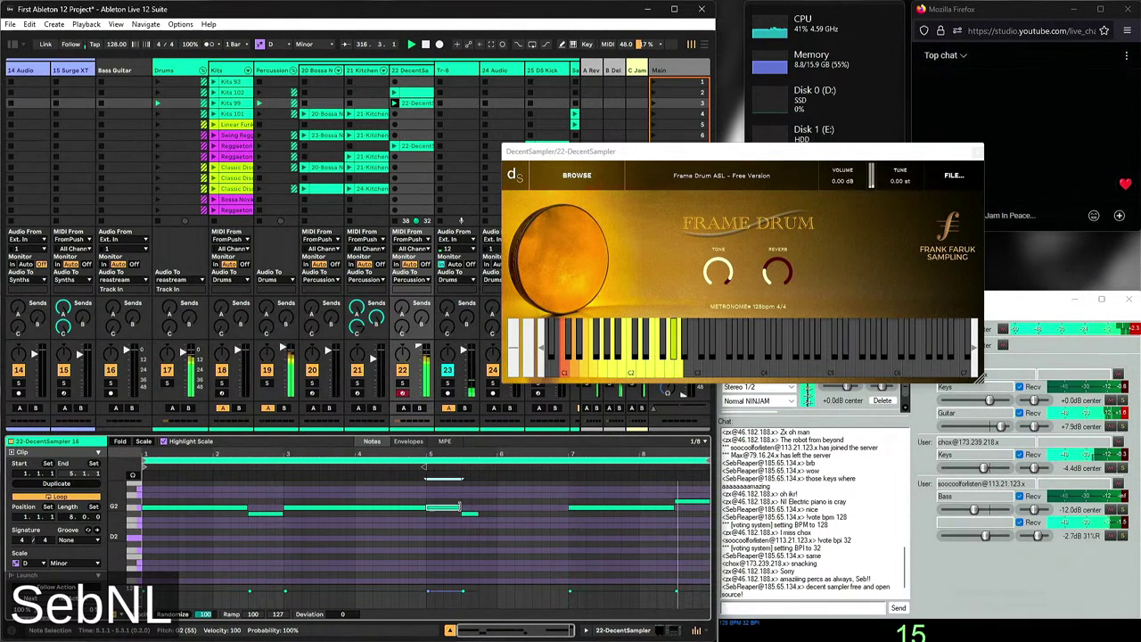
{"action": "double_click", "coordinate": [486, 508]}
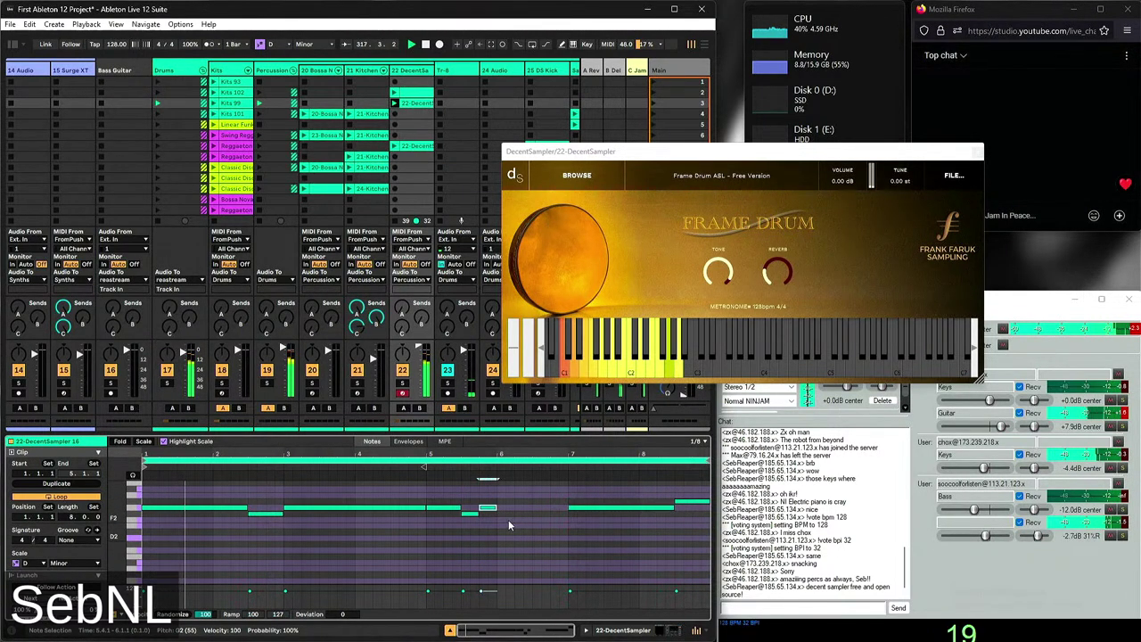
{"action": "double_click", "coordinate": [502, 508]}
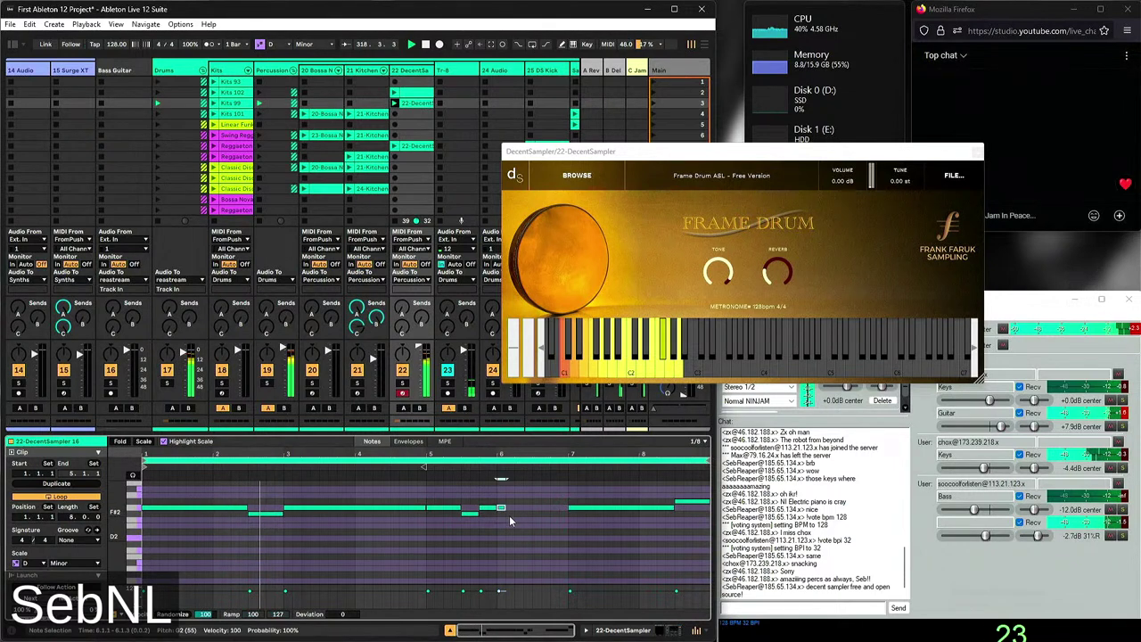
{"action": "left_click_drag", "start_coordinate": [505, 509], "coordinate": [568, 508]}
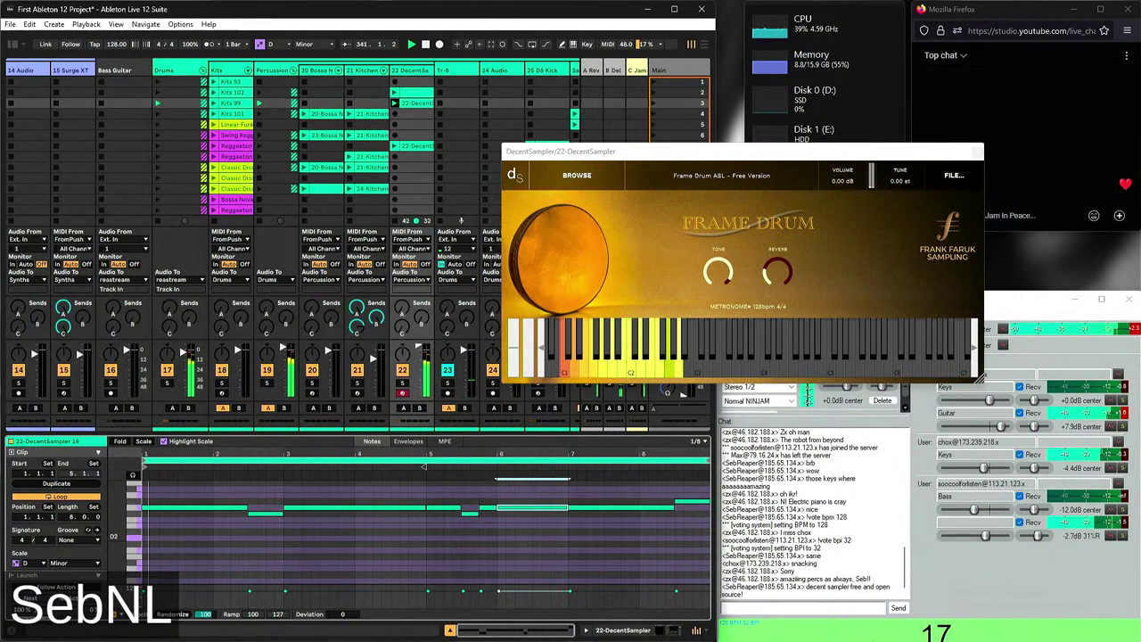
Lower the unnamed remote channel below Bass to -12.5 dB and briefly compare ReaNINJAM's metronome at -1.2 dB with Live's metronome
{"action": "left_click", "coordinate": [1036, 568]}
{"action": "mouse_move", "coordinate": [989, 538]}
{"action": "left_mouse_down"}
{"action": "mouse_move", "coordinate": [953, 535]}
{"action": "mouse_move", "coordinate": [978, 534]}
{"action": "mouse_move", "coordinate": [973, 545]}
{"action": "left_mouse_up"}
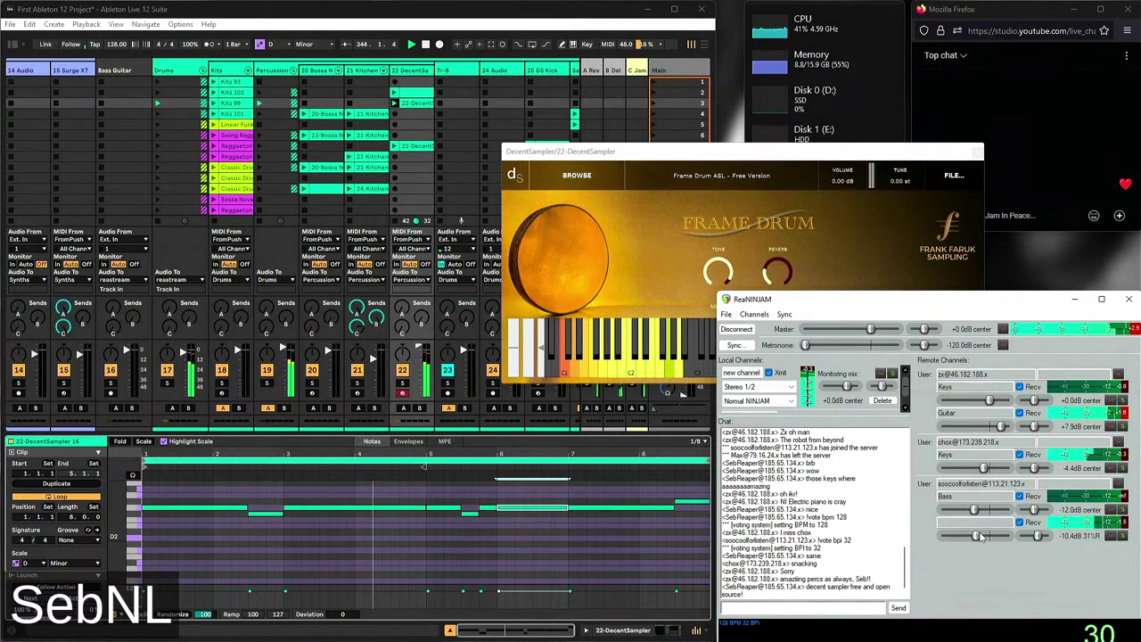
{"action": "left_click_drag", "start_coordinate": [805, 345], "coordinate": [869, 345]}
{"action": "left_click", "coordinate": [207, 44]}
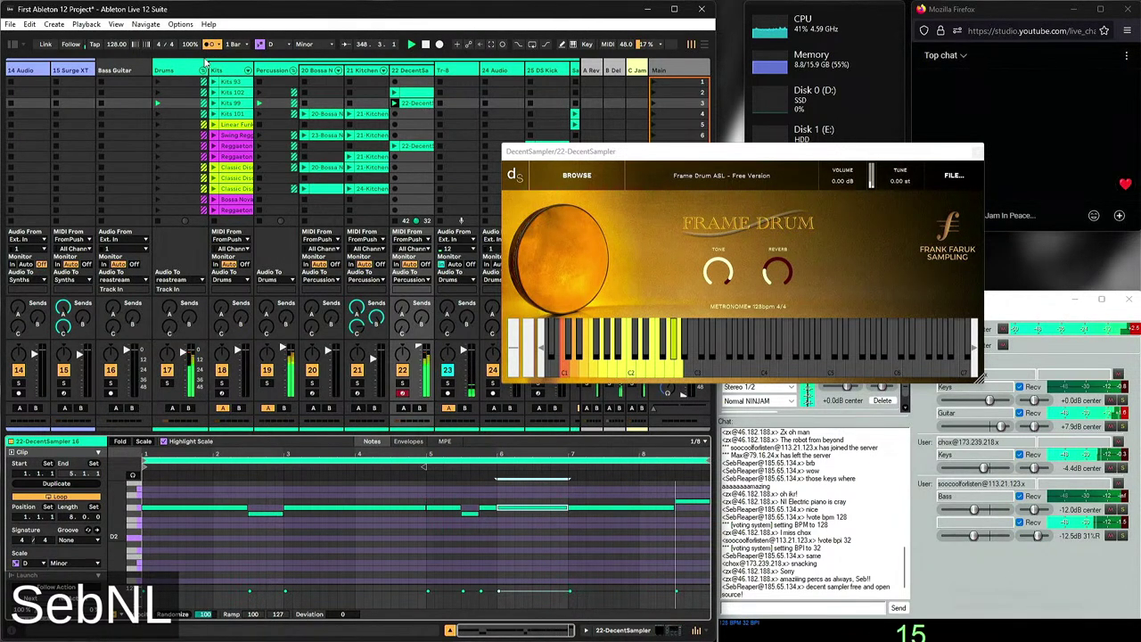
{"action": "left_click", "coordinate": [874, 392]}
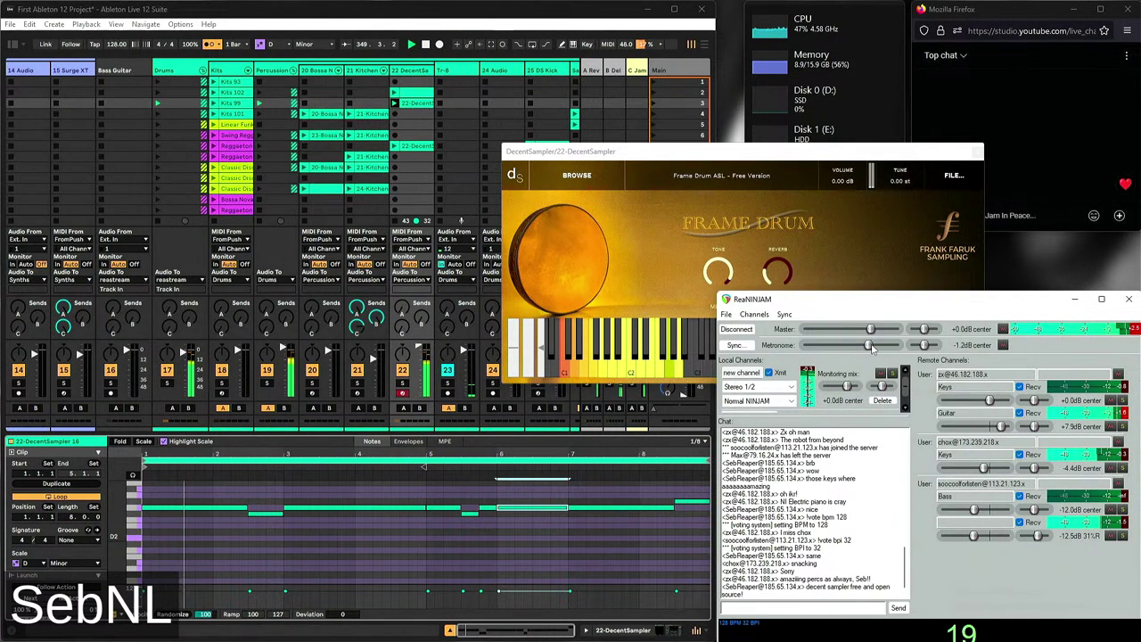
{"action": "left_click_drag", "start_coordinate": [870, 345], "coordinate": [803, 346]}
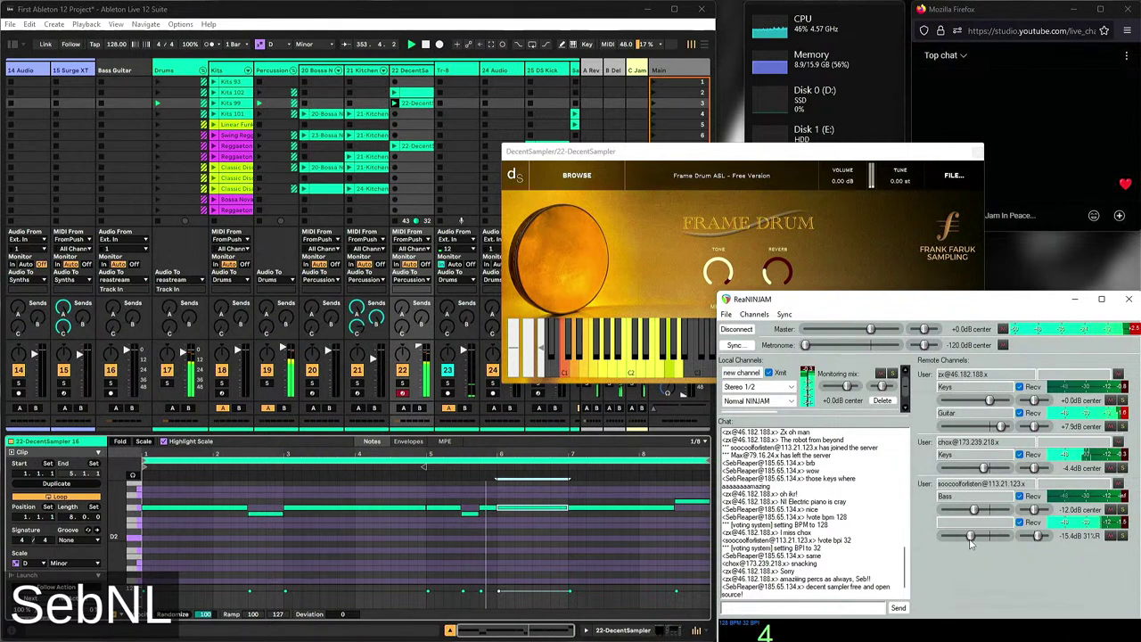
Center the unnamed remote channel below Bass, set its volume to -3.5 dB and reset the Guitar channel to +0.0 dB
{"action": "mouse_move", "coordinate": [974, 537]}
{"action": "left_mouse_down"}
{"action": "mouse_move", "coordinate": [944, 539]}
{"action": "mouse_move", "coordinate": [963, 541]}
{"action": "left_mouse_up"}
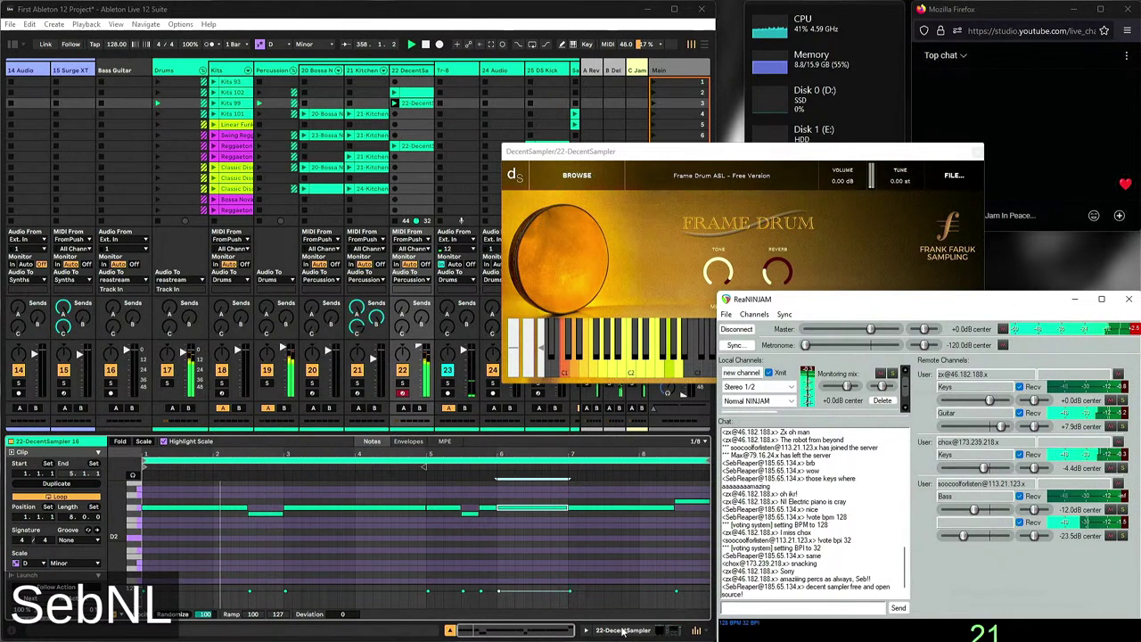
{"action": "left_click", "coordinate": [557, 282]}
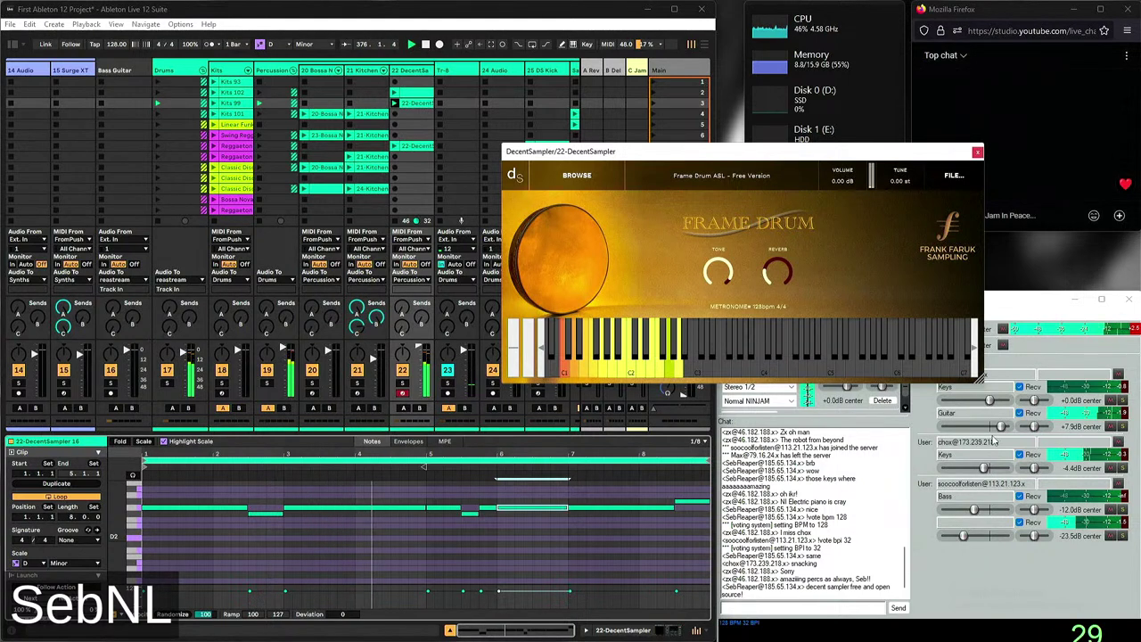
{"action": "left_click", "coordinate": [963, 535]}
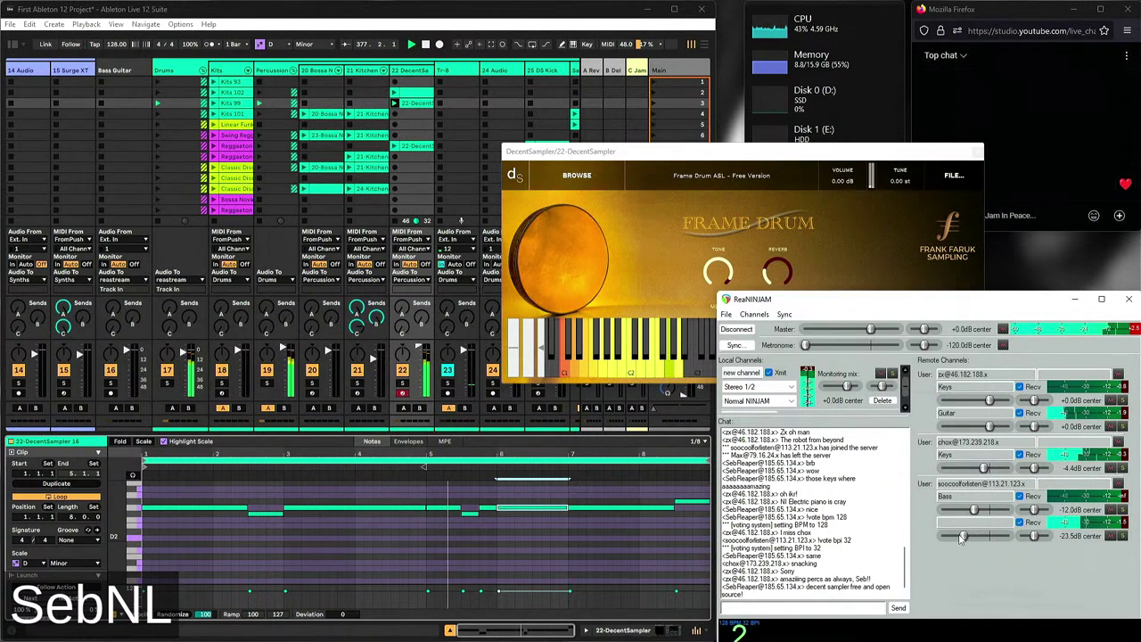
{"action": "left_click_drag", "start_coordinate": [963, 535], "coordinate": [981, 538]}
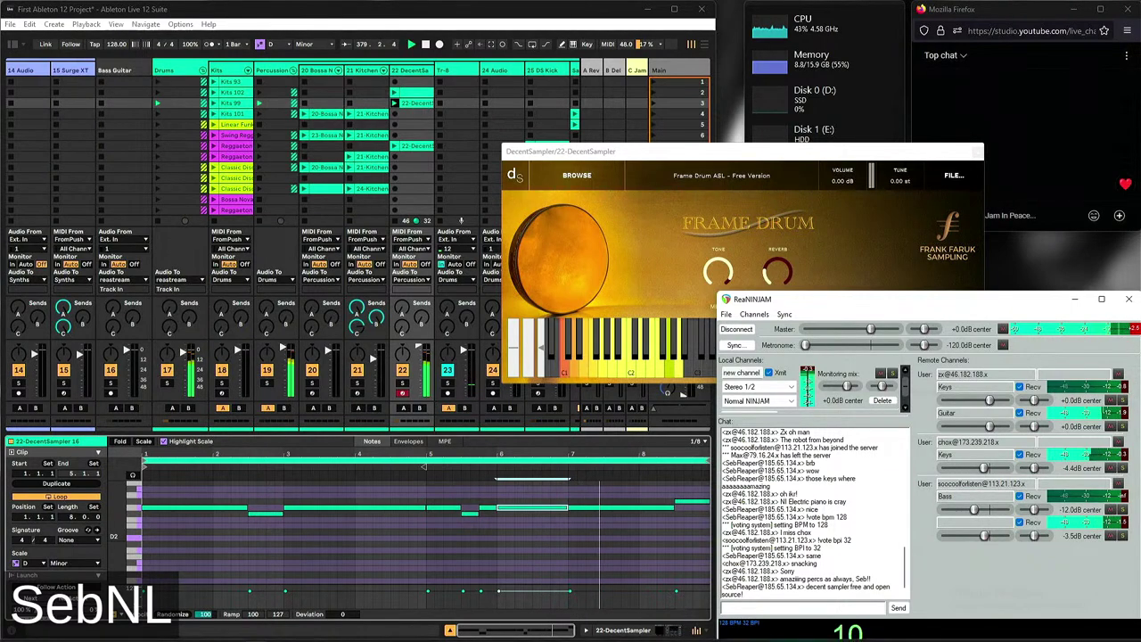
Switch to FreeTube on the remote desktop, turn down the jungle sounds video and mute it
{"action": "left_click", "coordinate": [184, 627]}
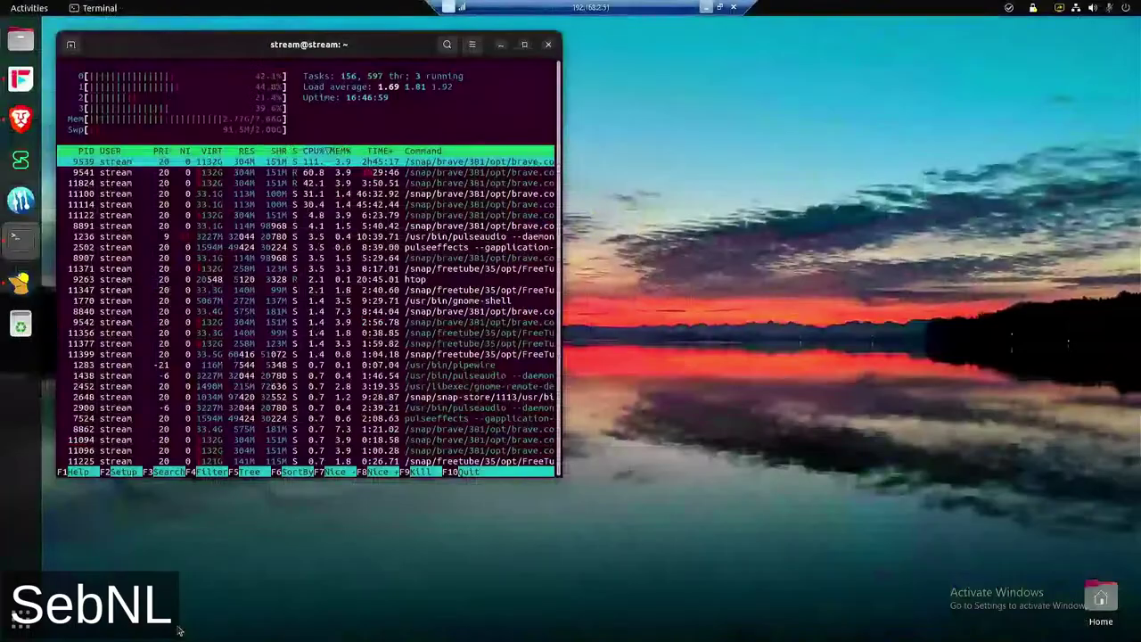
{"action": "left_click", "coordinate": [19, 88]}
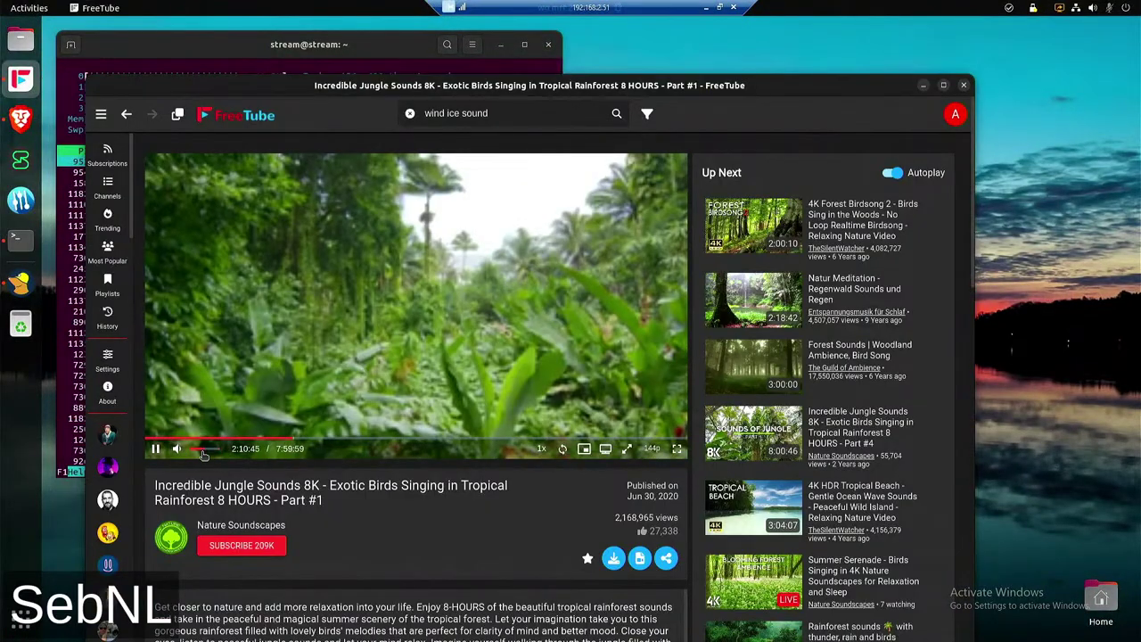
{"action": "left_click_drag", "start_coordinate": [203, 455], "coordinate": [201, 456]}
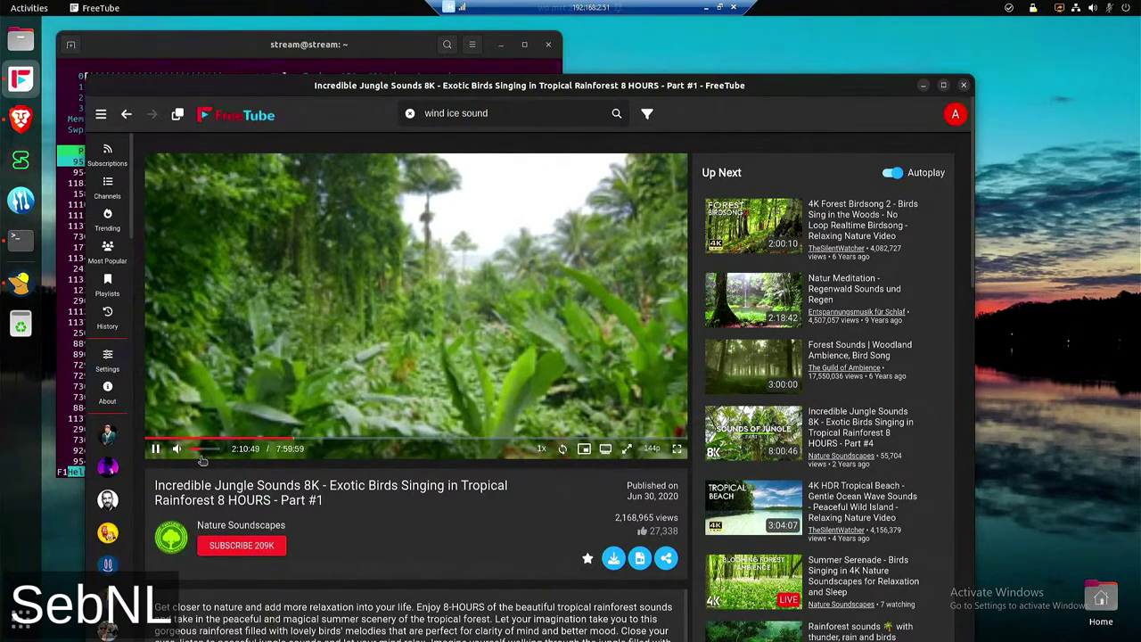
{"action": "left_click", "coordinate": [179, 450]}
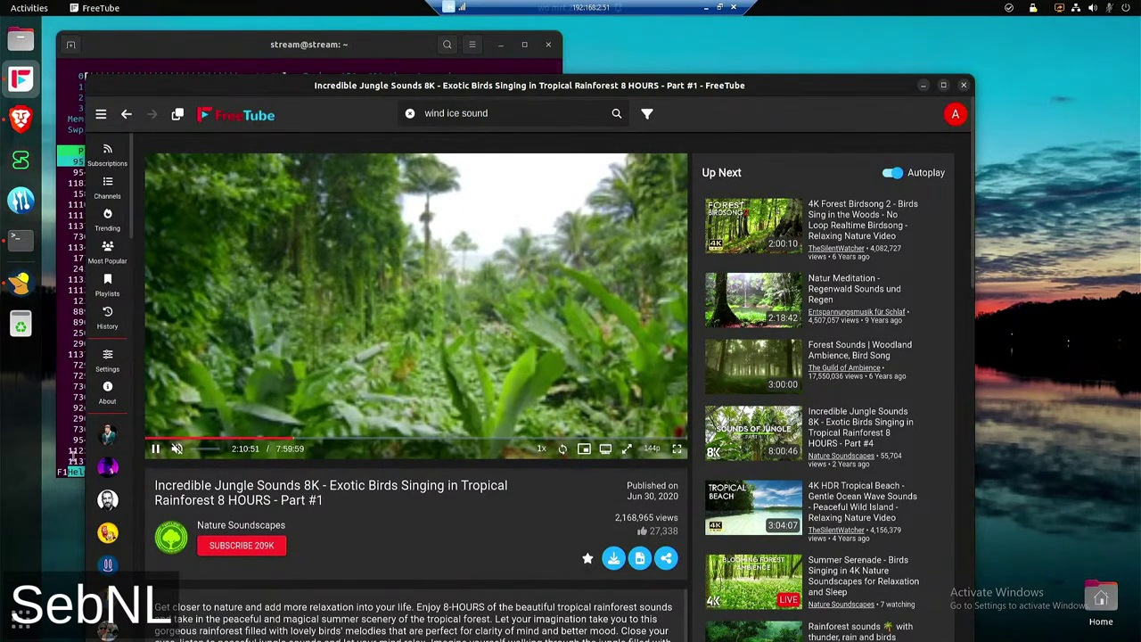
Open "Peaceful Morning Neighborhood Ambience (Lawnmower sounds)" from the FreeTube history and set its playback quality to 144p
{"action": "left_click", "coordinate": [127, 114]}
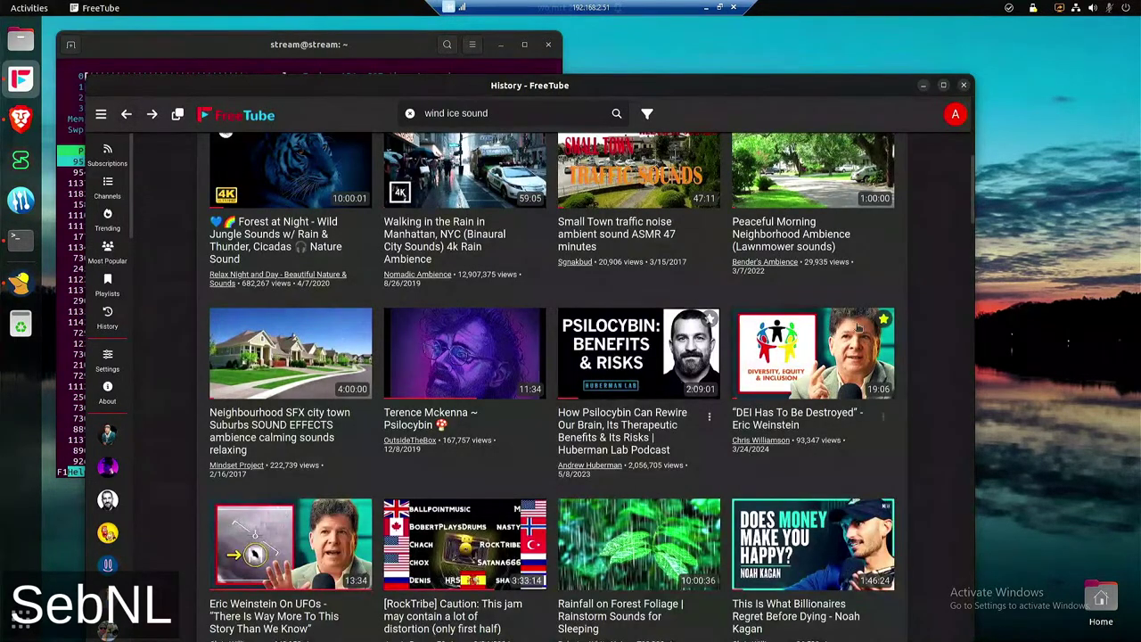
{"action": "left_click", "coordinate": [829, 185]}
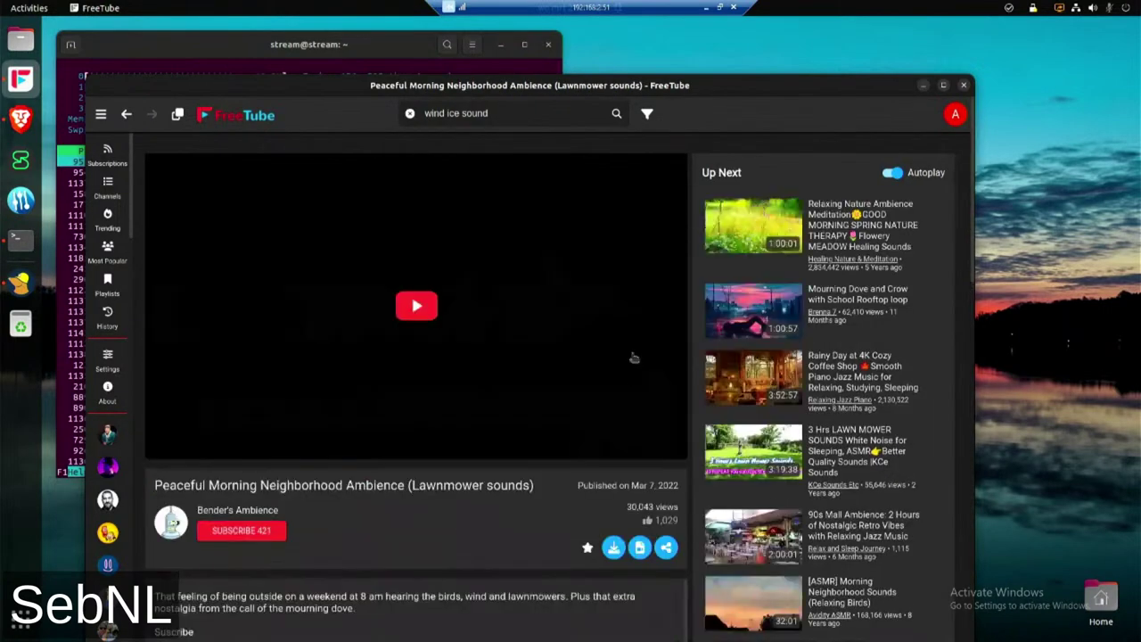
{"action": "mouse_move", "coordinate": [655, 453]}
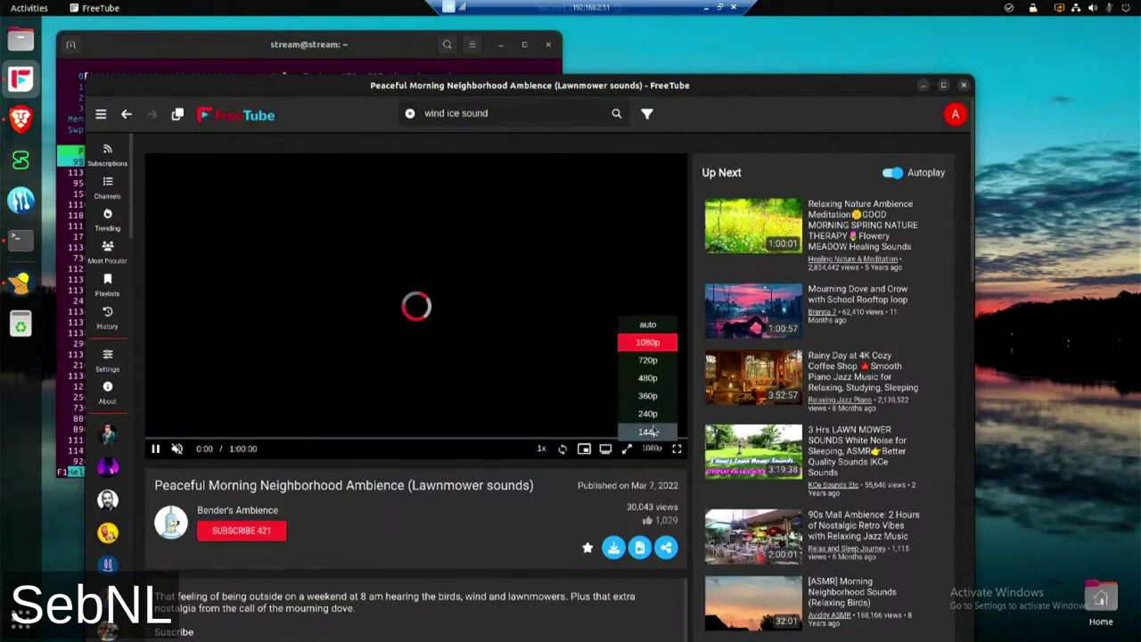
{"action": "left_click", "coordinate": [647, 432]}
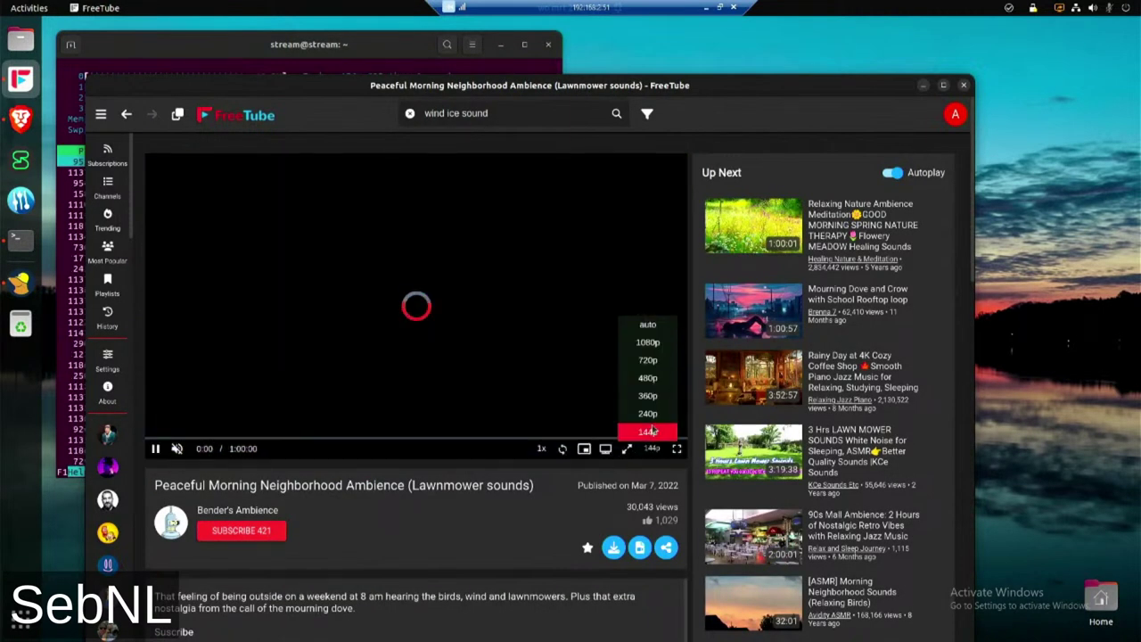
Restore the ambience video's sound, skip ahead to about 5 minutes and minimize the remote session to return to Ableton Live
{"action": "left_click", "coordinate": [200, 448]}
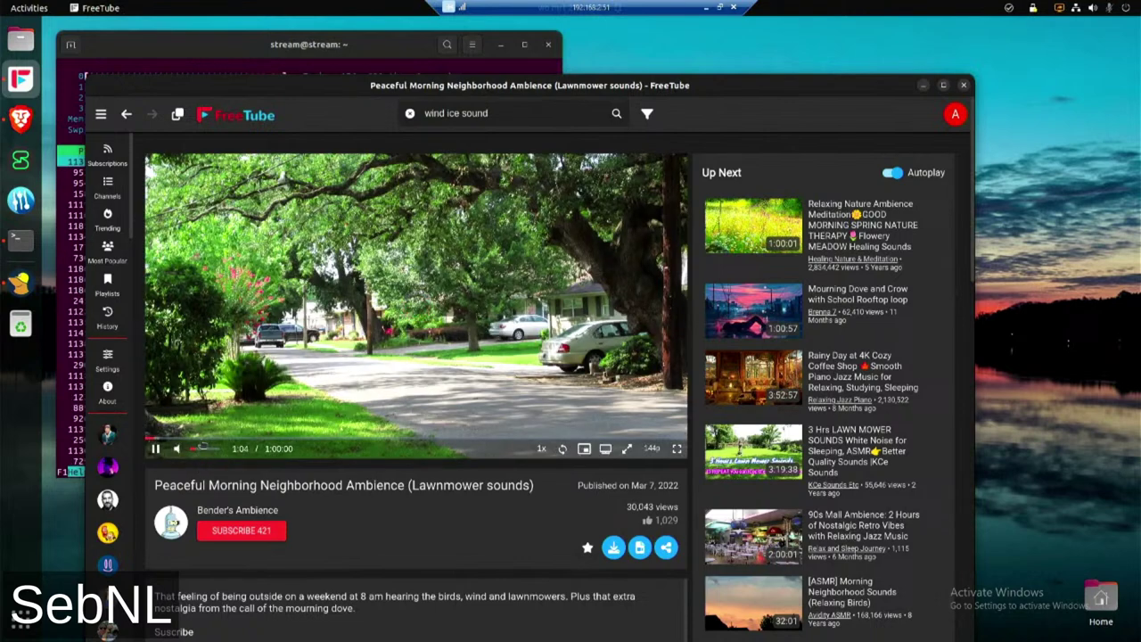
{"action": "left_click", "coordinate": [192, 438]}
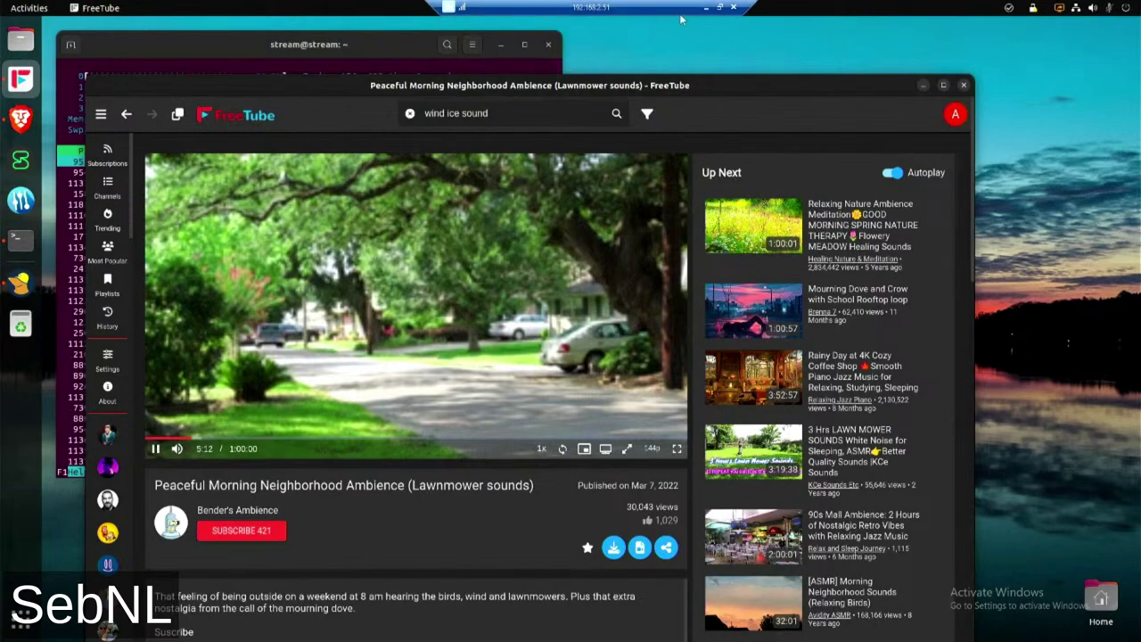
{"action": "left_click", "coordinate": [707, 9]}
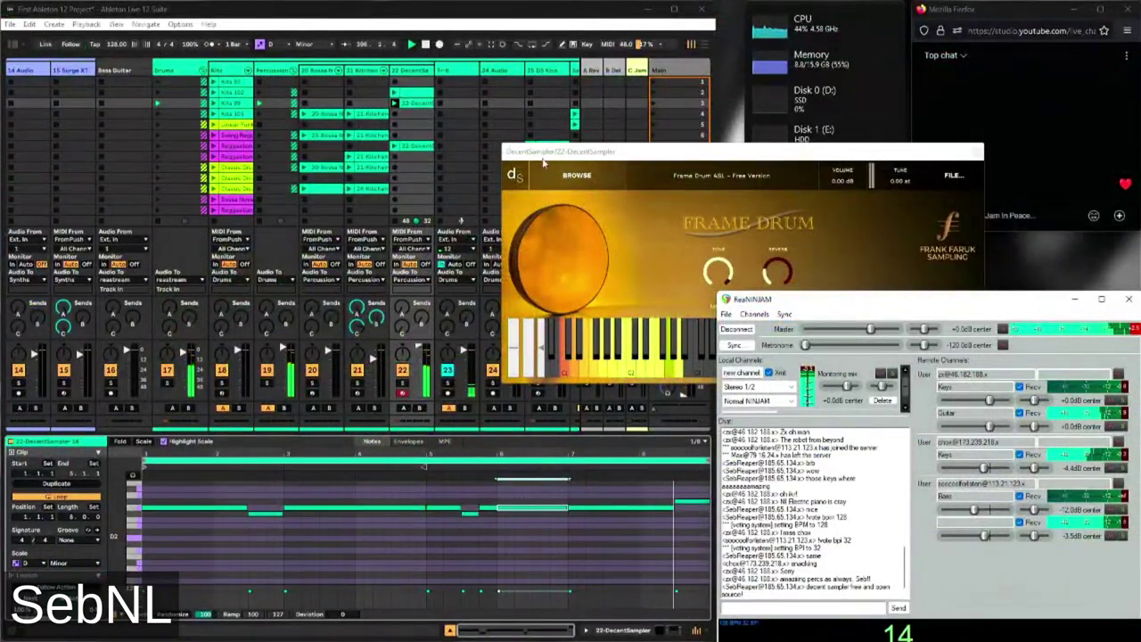
On the laptop input track 37, set the Glue Compressor makeup to 10.0 dB and the EQ Eight low cut to about 60 Hz
{"action": "scroll", "coordinate": [330, 355], "scroll_direction": "right", "scroll_amount": 10}
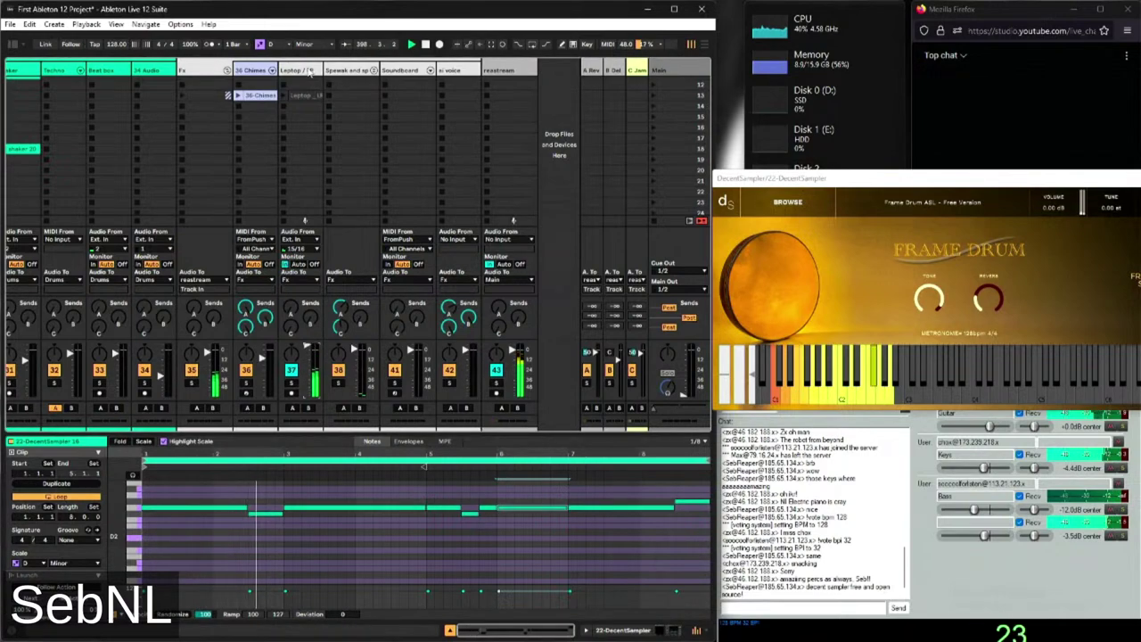
{"action": "left_click", "coordinate": [311, 355]}
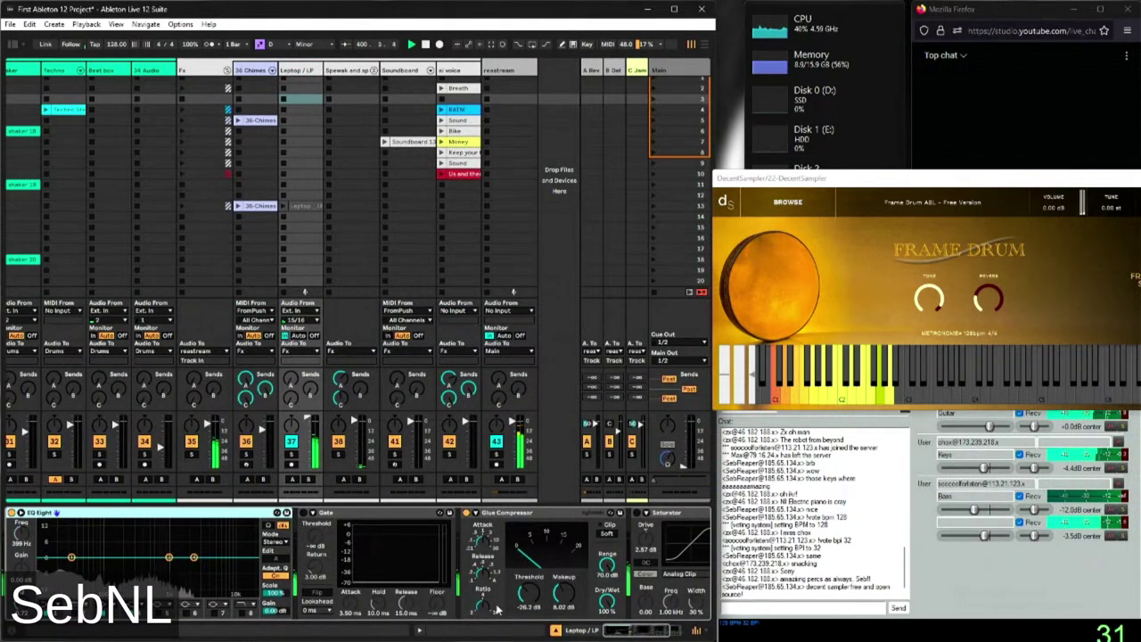
{"action": "left_click_drag", "start_coordinate": [571, 592], "coordinate": [560, 579]}
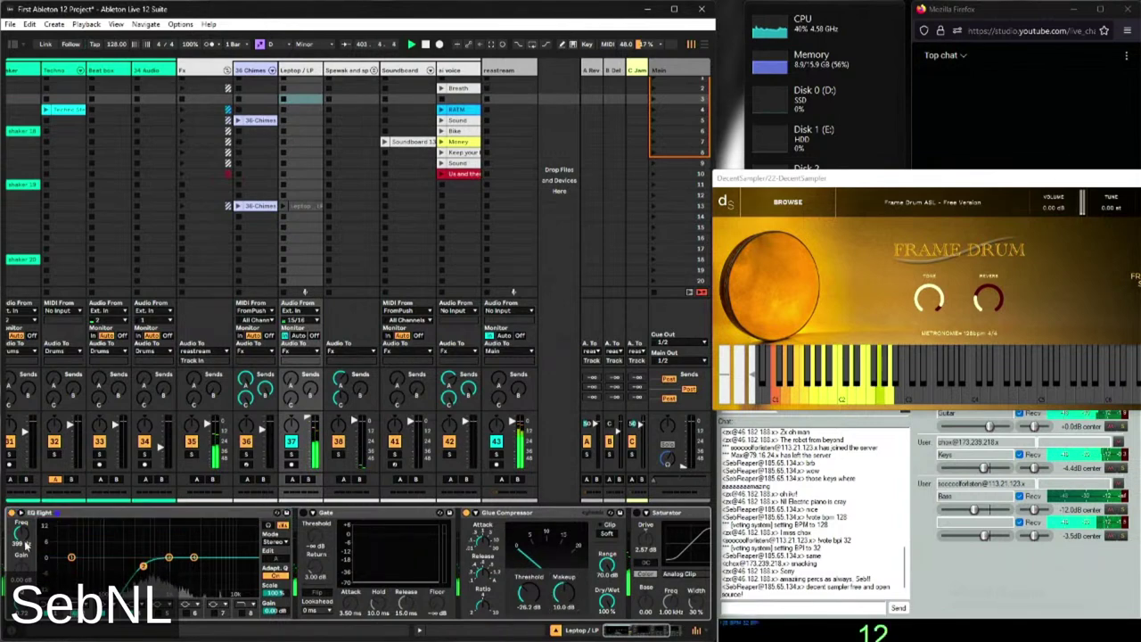
{"action": "left_click_drag", "start_coordinate": [85, 557], "coordinate": [120, 567]}
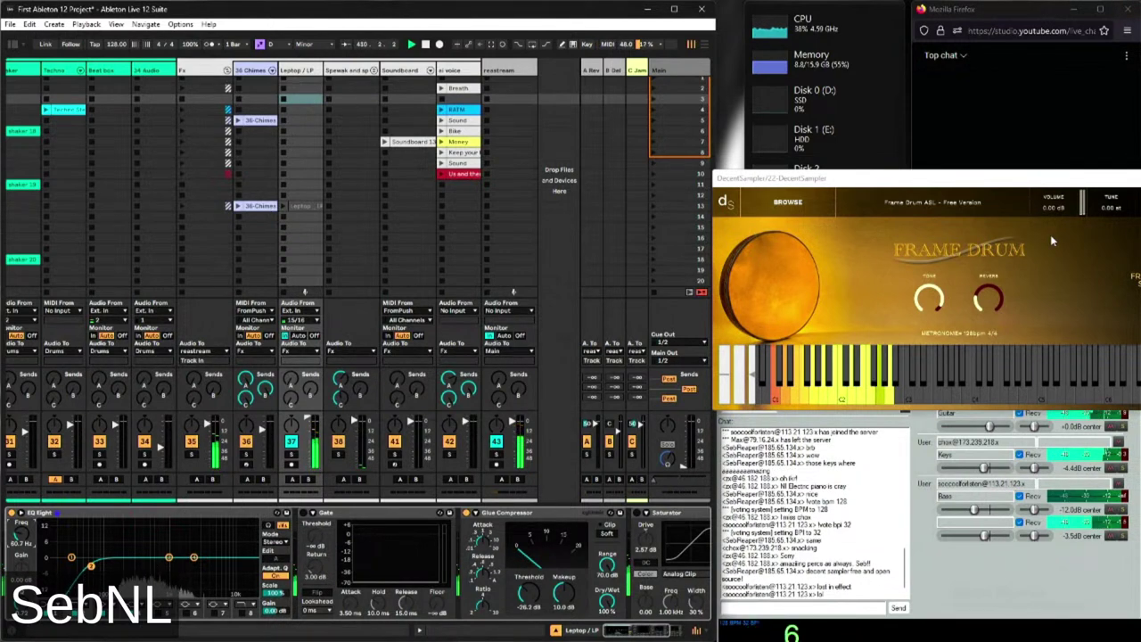
Switch to the YouTube Studio live stream page, check its connection and viewer analytics, and return to Ableton Live
{"action": "left_click", "coordinate": [1009, 110]}
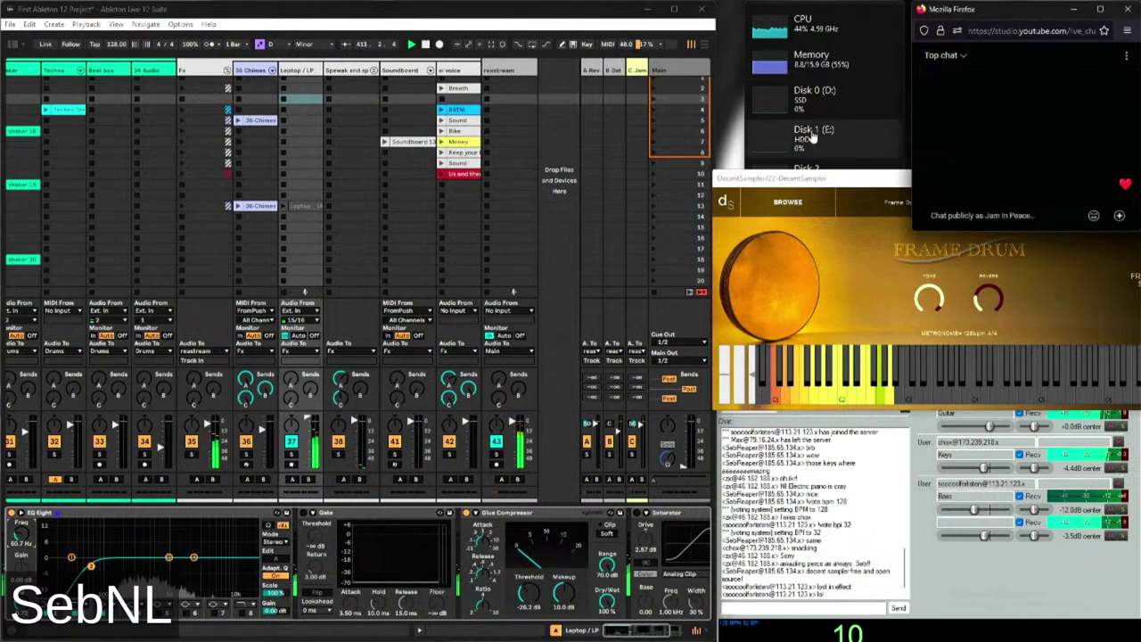
{"action": "left_click", "coordinate": [126, 629]}
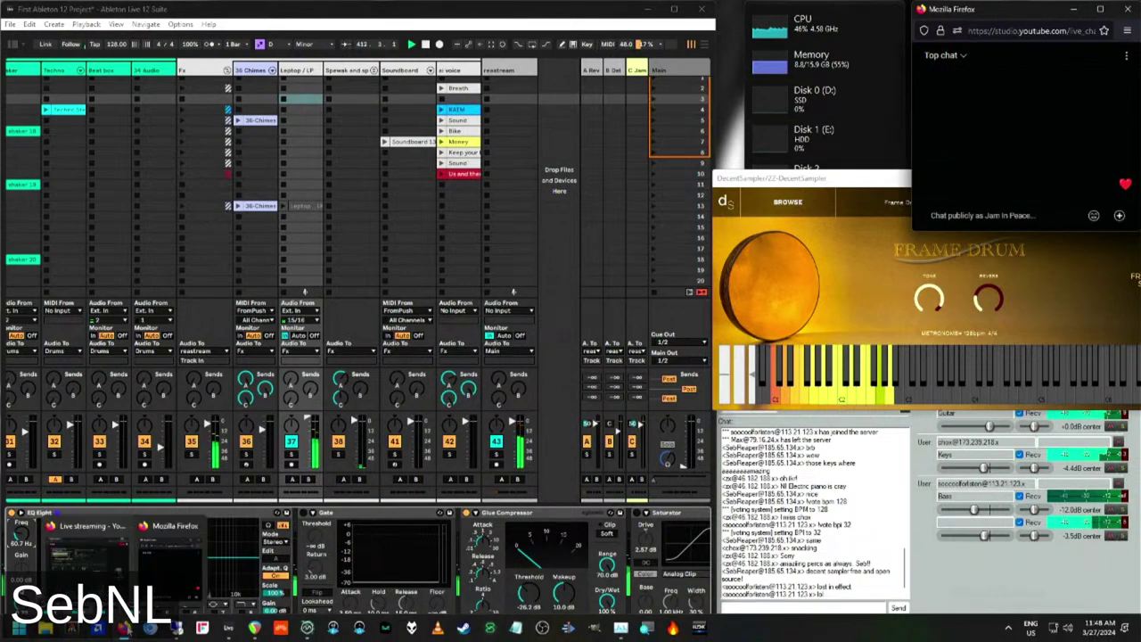
{"action": "left_click", "coordinate": [86, 530]}
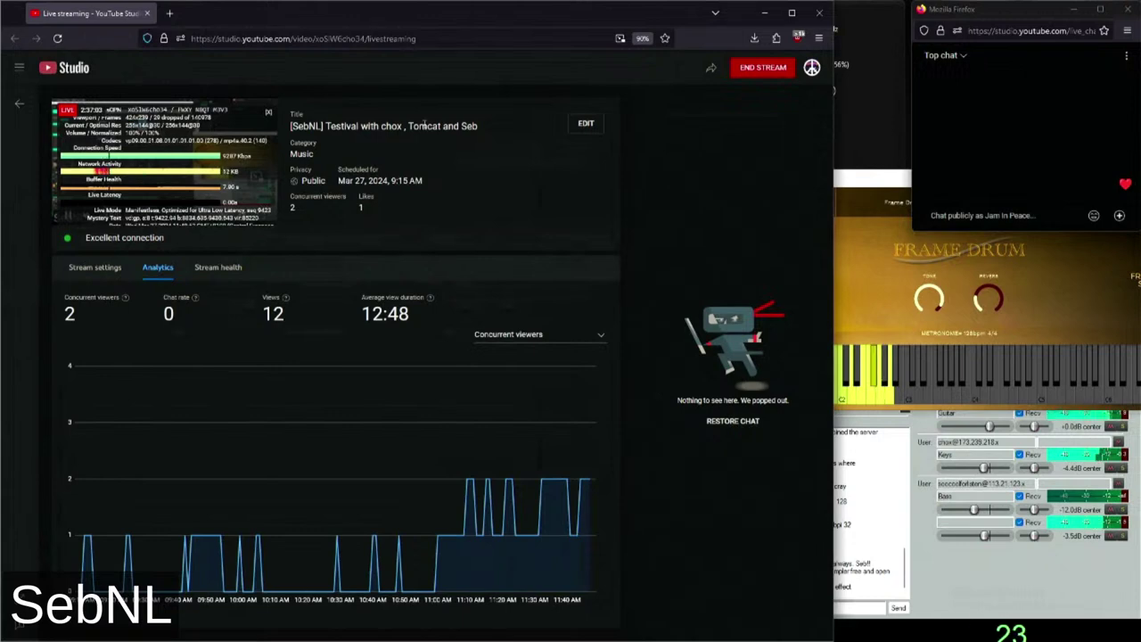
{"action": "left_click", "coordinate": [769, 14]}
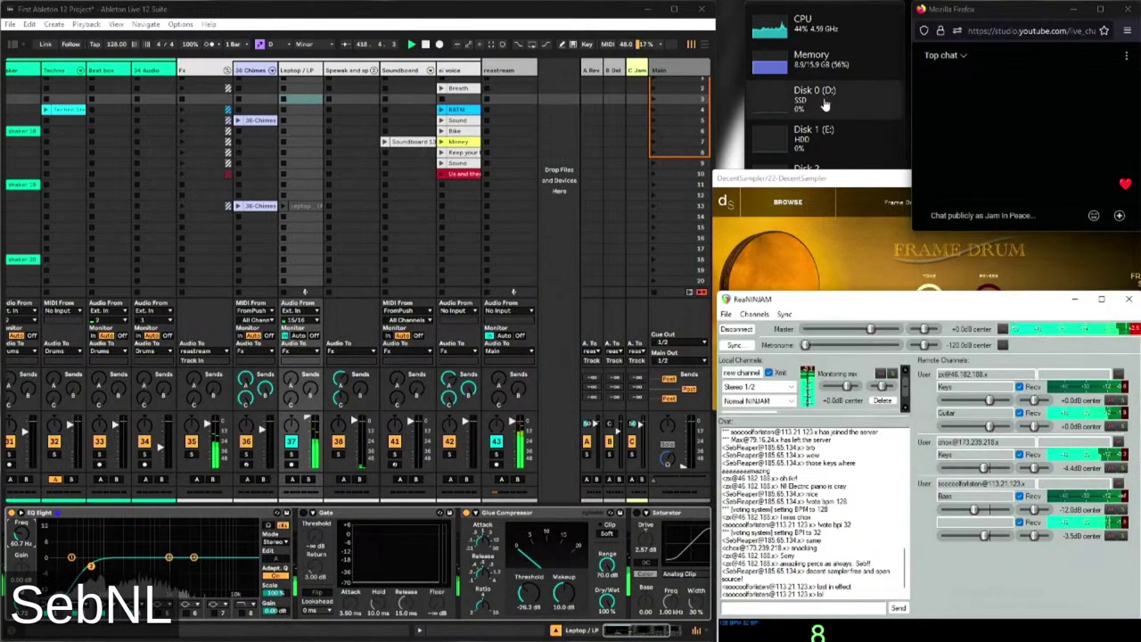
Open the playing DecentSampler frame drum clip on track 22 and shorten its bar 7 note to end at 8.1.1
{"action": "scroll", "coordinate": [362, 175], "scroll_direction": "left", "scroll_amount": 2}
{"action": "scroll", "coordinate": [362, 175], "scroll_direction": "left", "scroll_amount": 2}
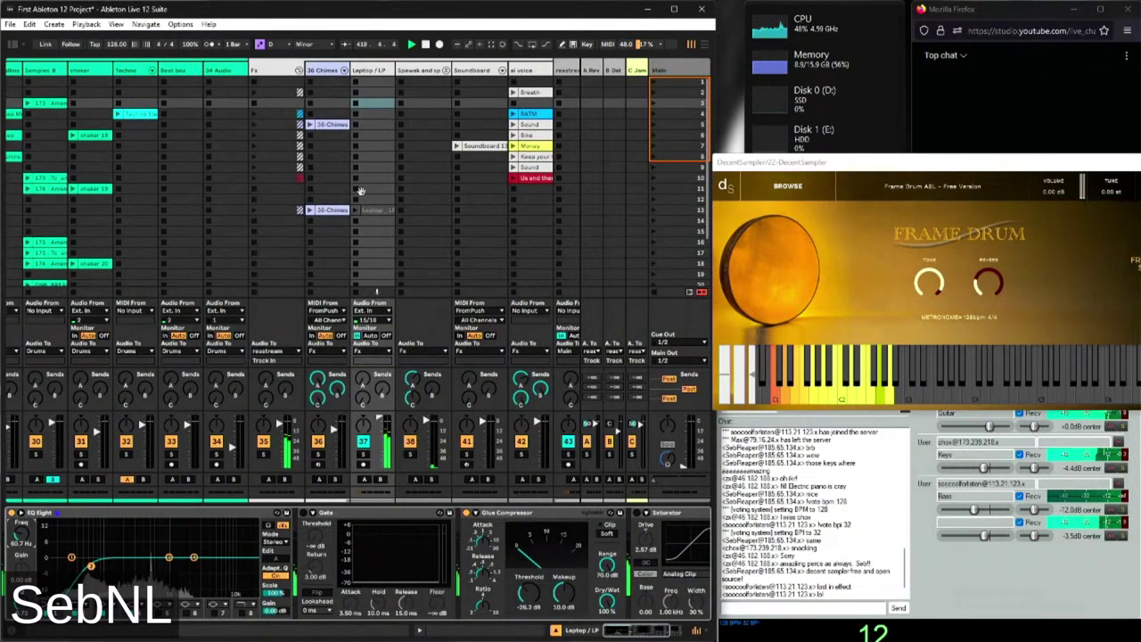
{"action": "scroll", "coordinate": [367, 295], "scroll_direction": "left", "scroll_amount": 2}
{"action": "scroll", "coordinate": [368, 296], "scroll_direction": "left", "scroll_amount": 6}
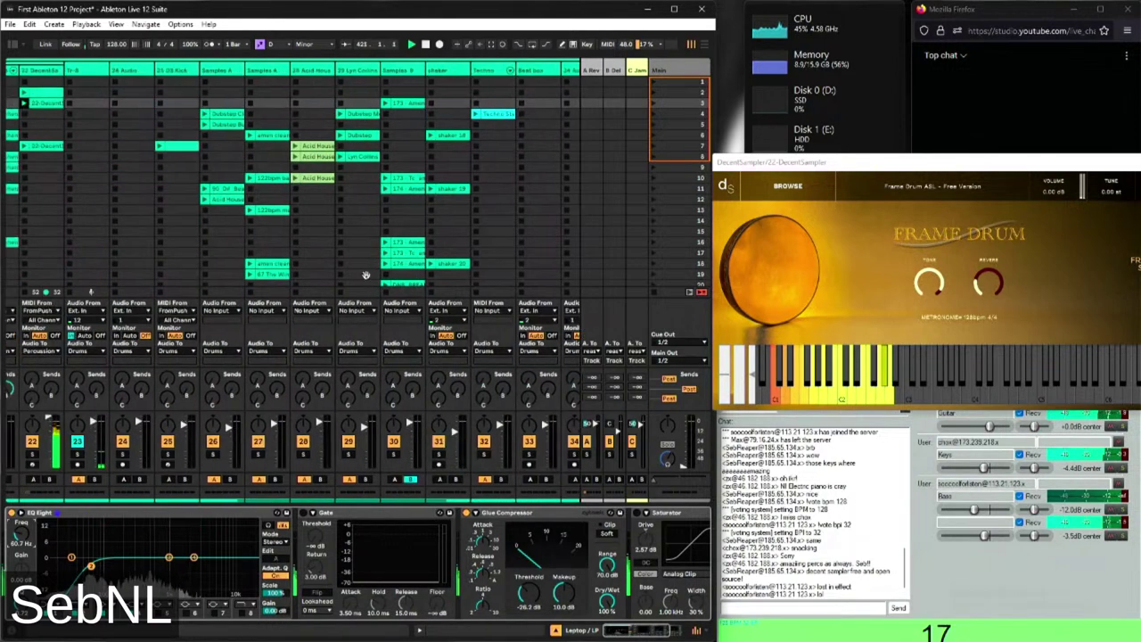
{"action": "left_click", "coordinate": [299, 92]}
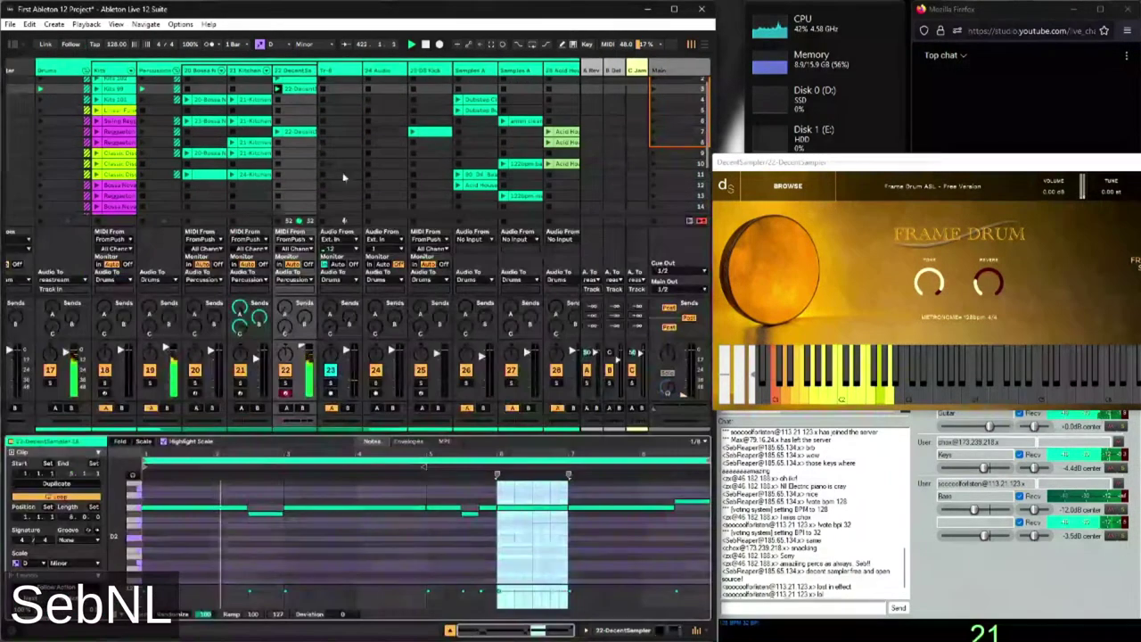
{"action": "left_click", "coordinate": [417, 517]}
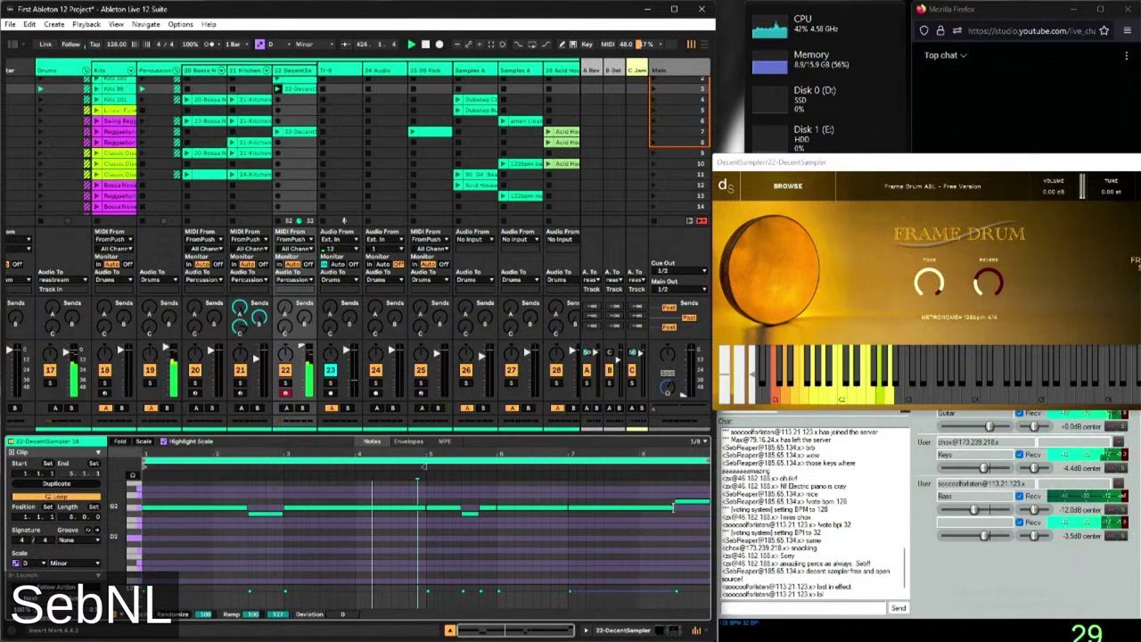
{"action": "left_click", "coordinate": [633, 508]}
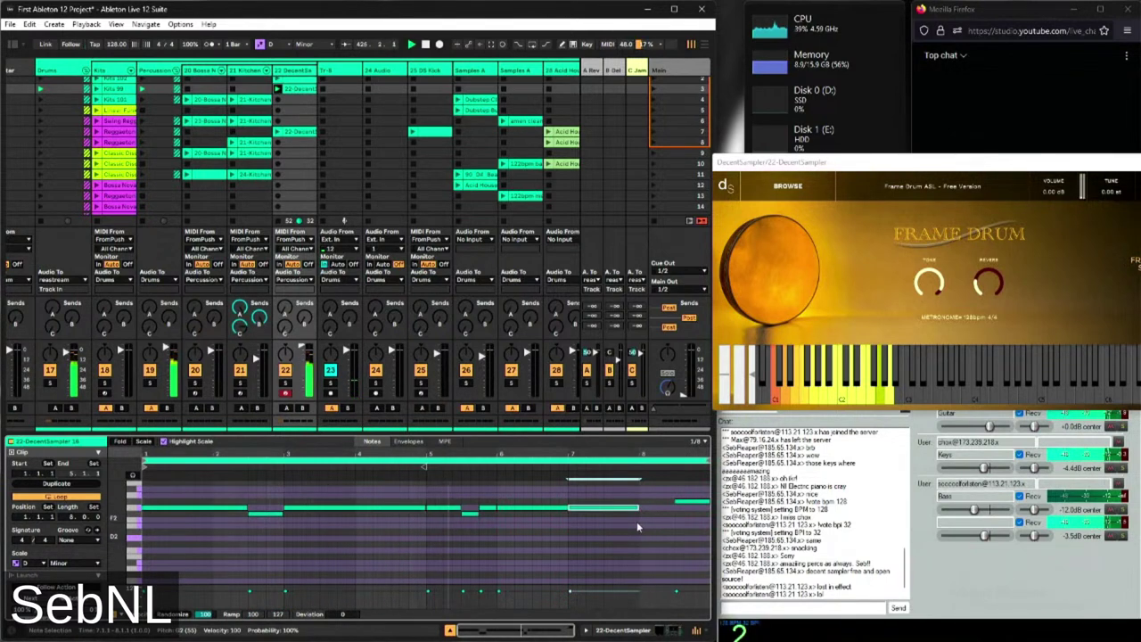
Add an F2 note at 8.1.1 in the frame drum clip and lengthen it to end at 8.3.1
{"action": "double_click", "coordinate": [640, 521]}
{"action": "key", "text": "shift+Right"}
{"action": "key", "text": "shift+Right"}
{"action": "key", "text": "shift+Right"}
{"action": "key", "text": "shift+Right"}
{"action": "key", "text": "shift+Right"}
{"action": "key", "text": "shift+Right"}
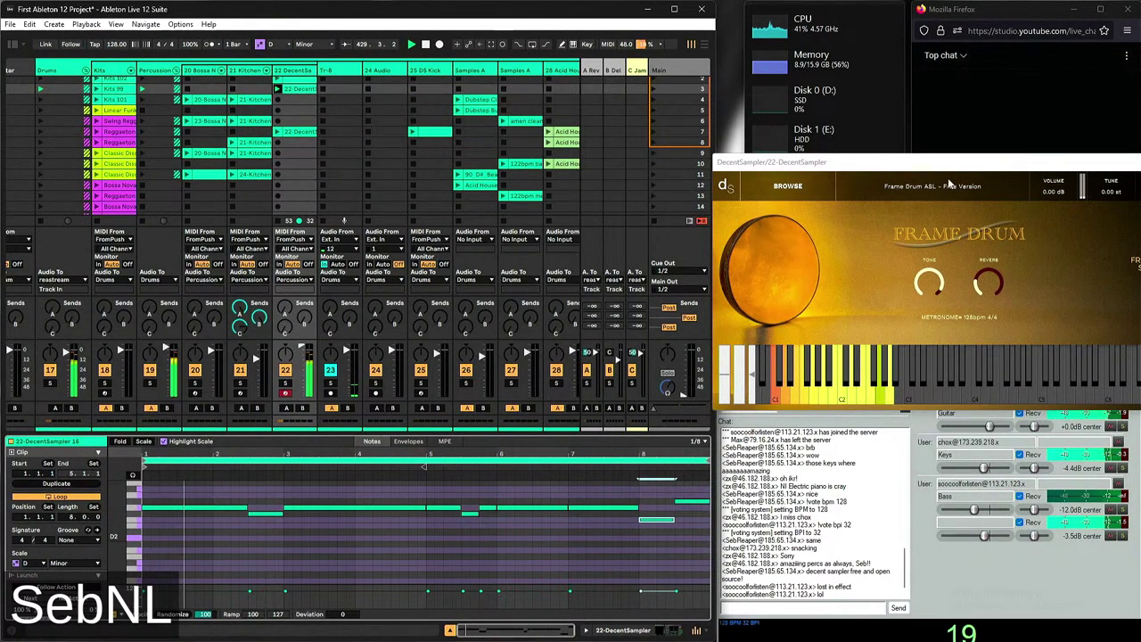
Move the DecentSampler window up slightly and send "haha" in the ReaNINJAM chat
{"action": "left_click_drag", "start_coordinate": [948, 164], "coordinate": [952, 120]}
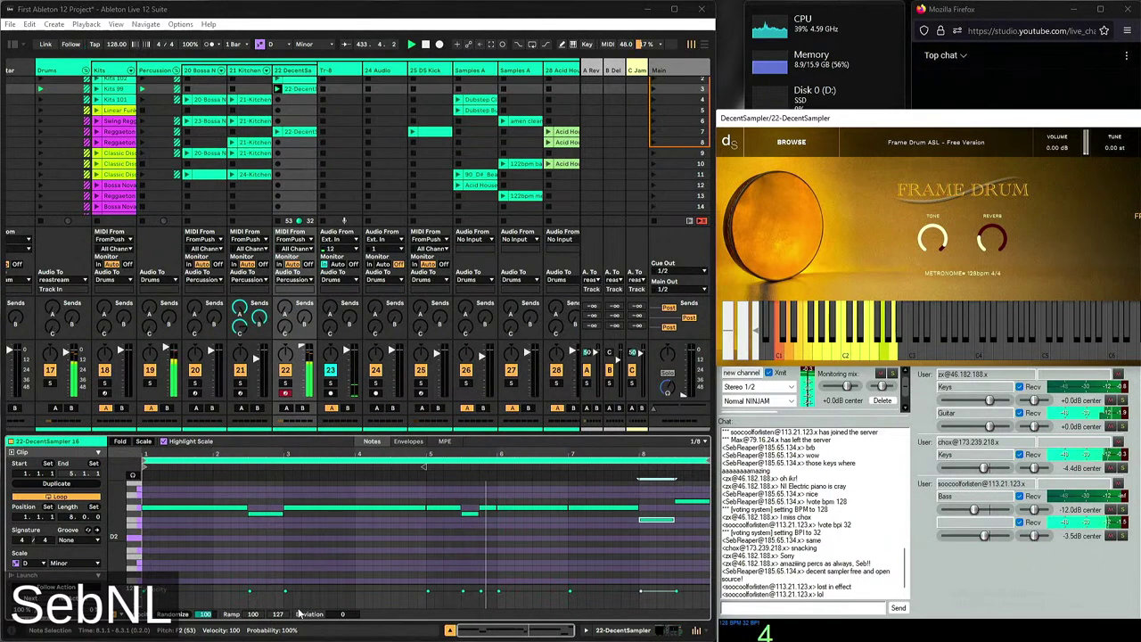
{"action": "left_click", "coordinate": [816, 610]}
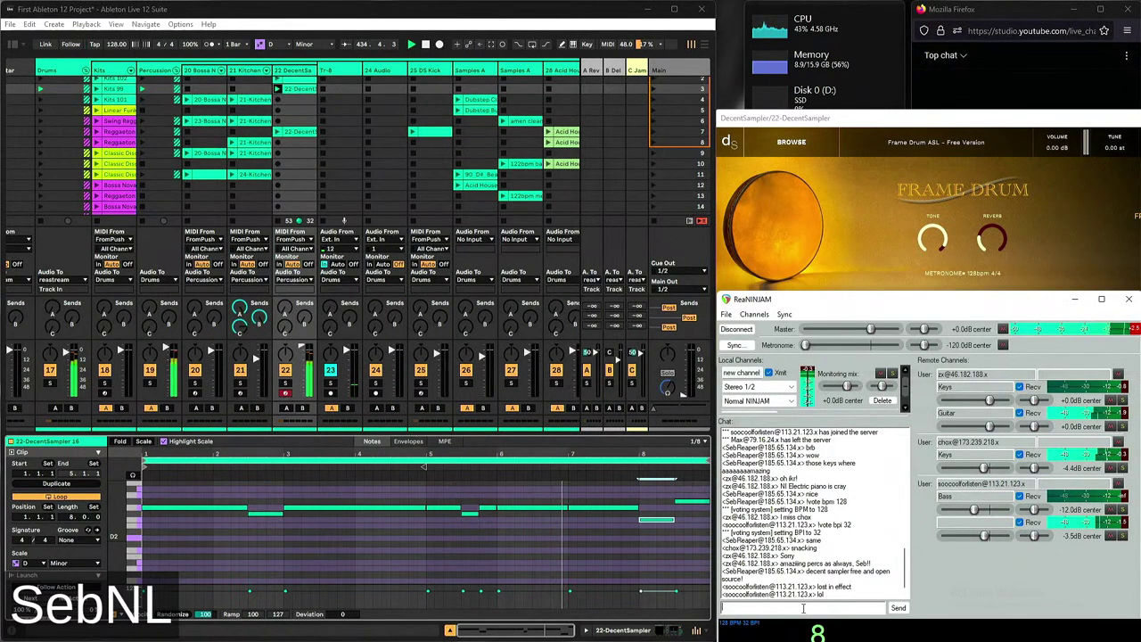
{"action": "type", "text": "haha"}
{"action": "key", "text": "Return"}
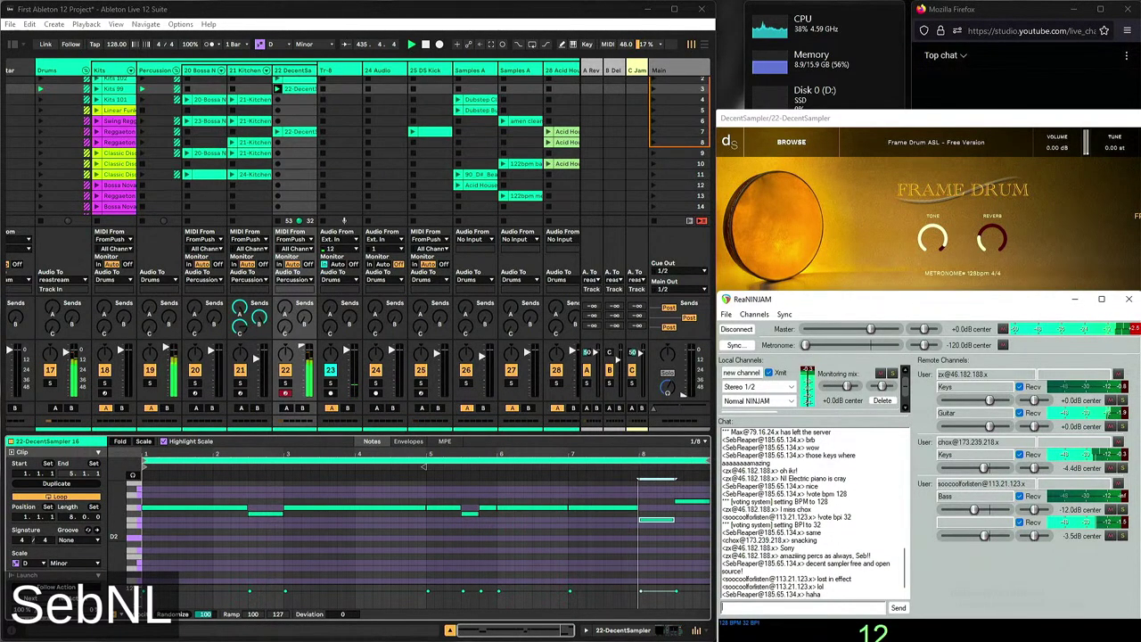
Launch the "Bossa Nova 04 Chorus 120 bpm" clip in the Kits track and view the track's devices and the clip's notes
{"action": "left_click", "coordinate": [450, 179]}
{"action": "scroll", "coordinate": [450, 179], "scroll_direction": "right", "scroll_amount": 6}
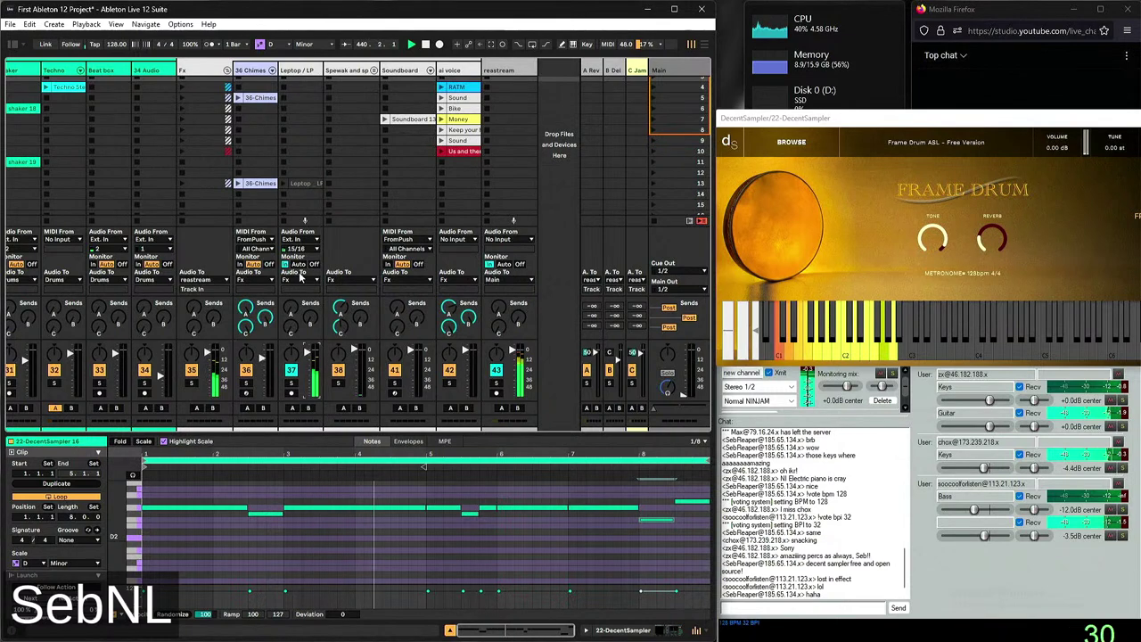
{"action": "scroll", "coordinate": [431, 179], "scroll_direction": "left", "scroll_amount": 8}
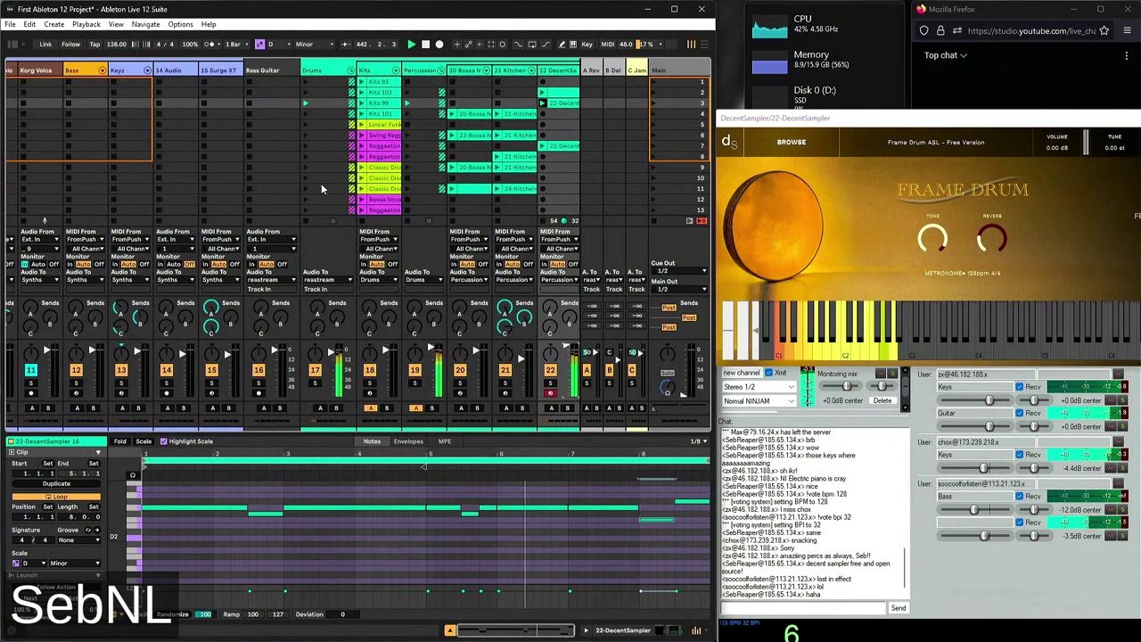
{"action": "left_click", "coordinate": [393, 199]}
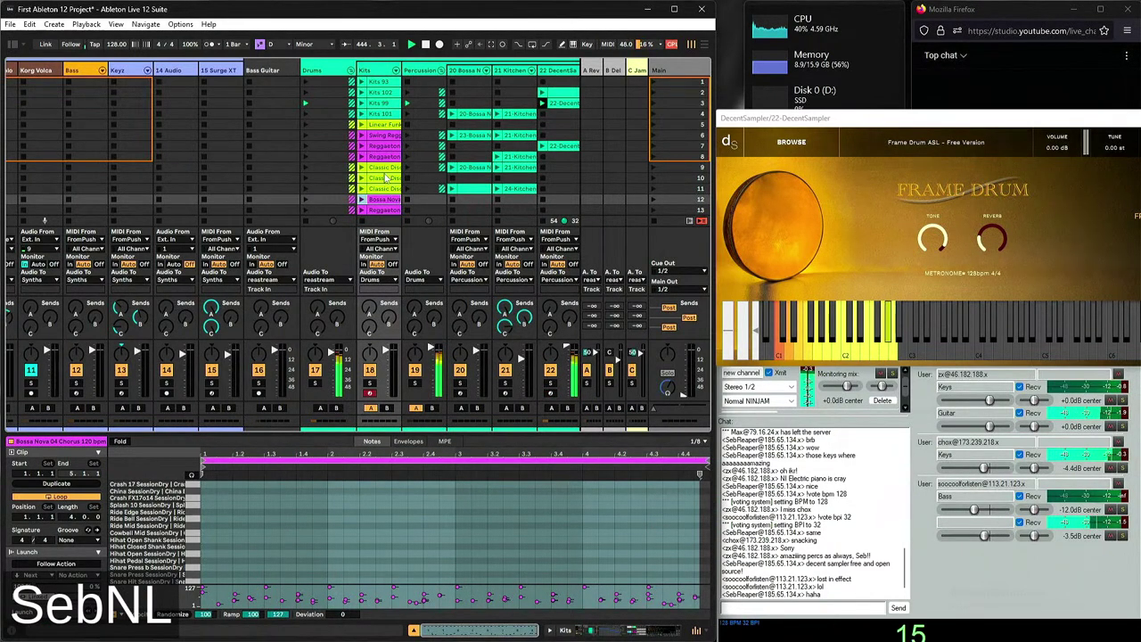
{"action": "left_click", "coordinate": [378, 70]}
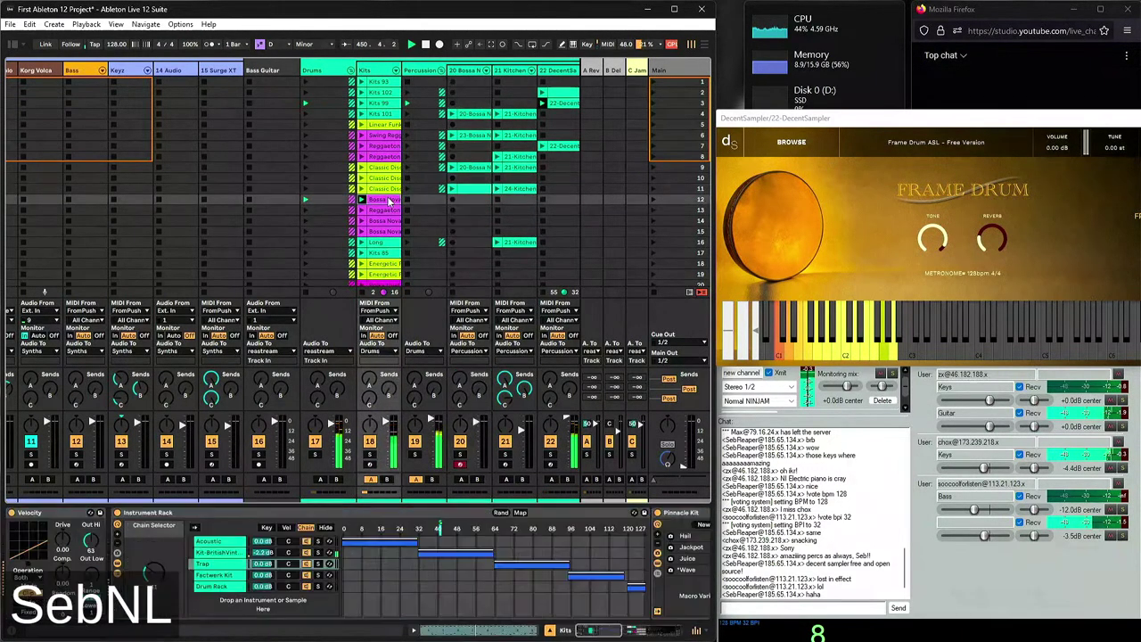
{"action": "key", "text": "shift+Tab"}
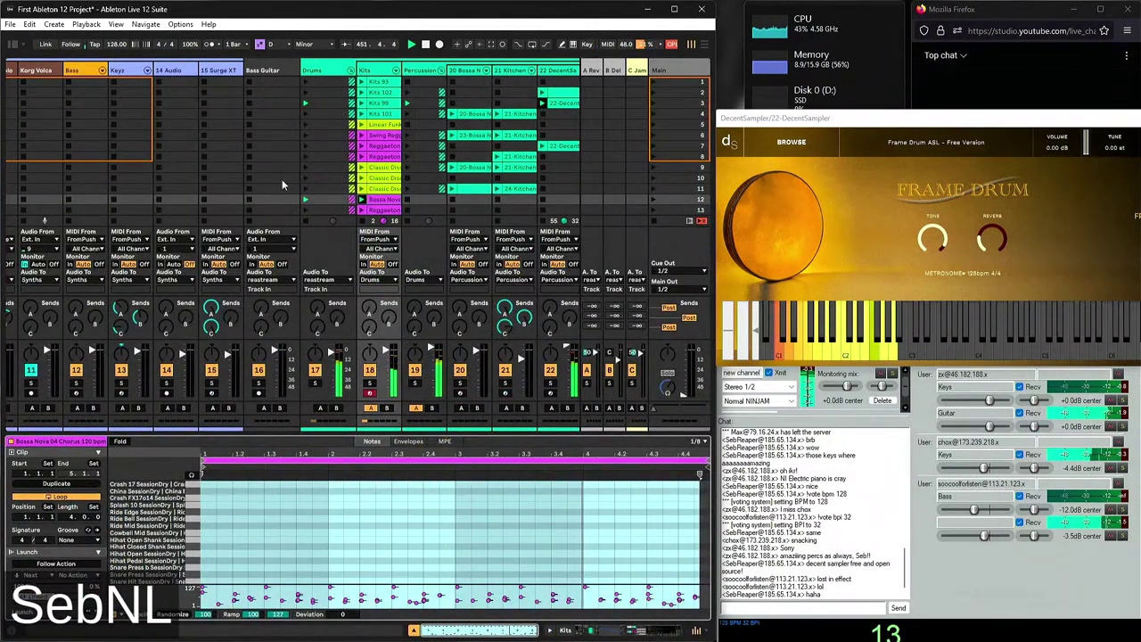
Launch the "Bossa Nova 01 Intro 120 bpm" clip in scene 14 of the Kits track and switch back to the device view
{"action": "scroll", "coordinate": [429, 184], "scroll_direction": "down", "scroll_amount": 3}
{"action": "left_click", "coordinate": [362, 173]}
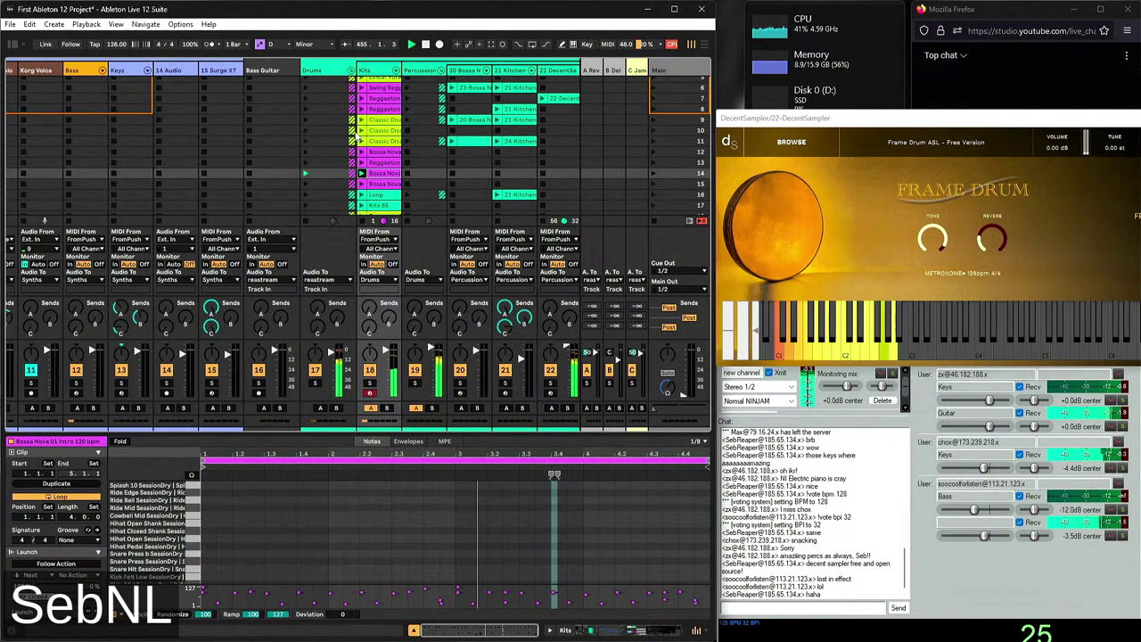
{"action": "key", "text": "shift+Tab"}
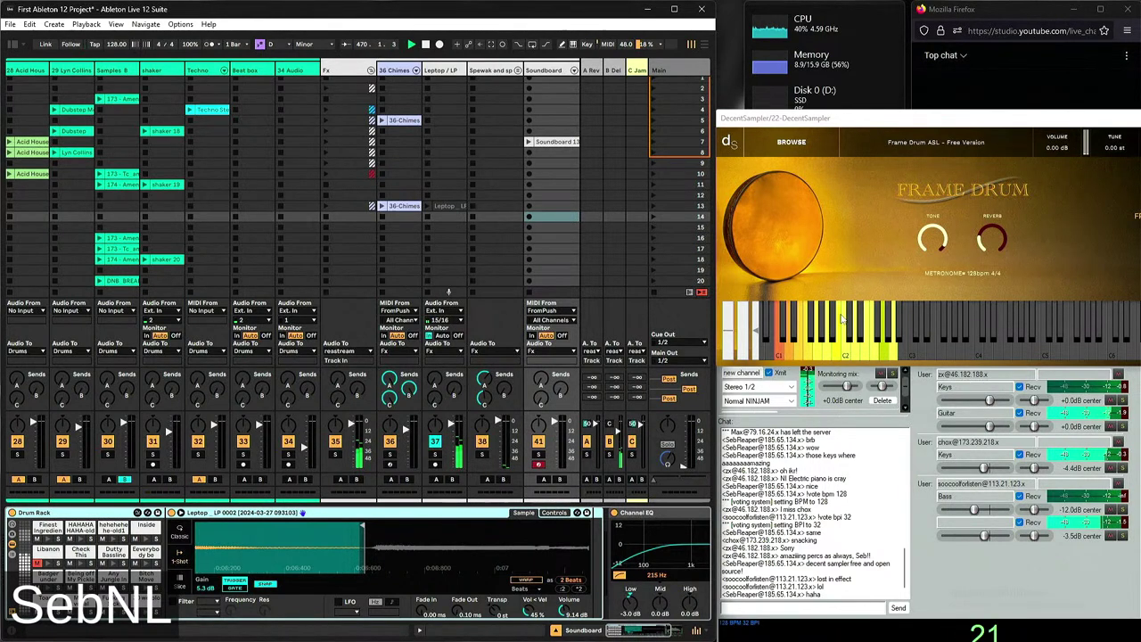
Raise the ReaNINJAM metronome to about +1.5 dB to check the timing and turn it back down
{"action": "scroll", "coordinate": [350, 169], "scroll_direction": "left", "scroll_amount": 6}
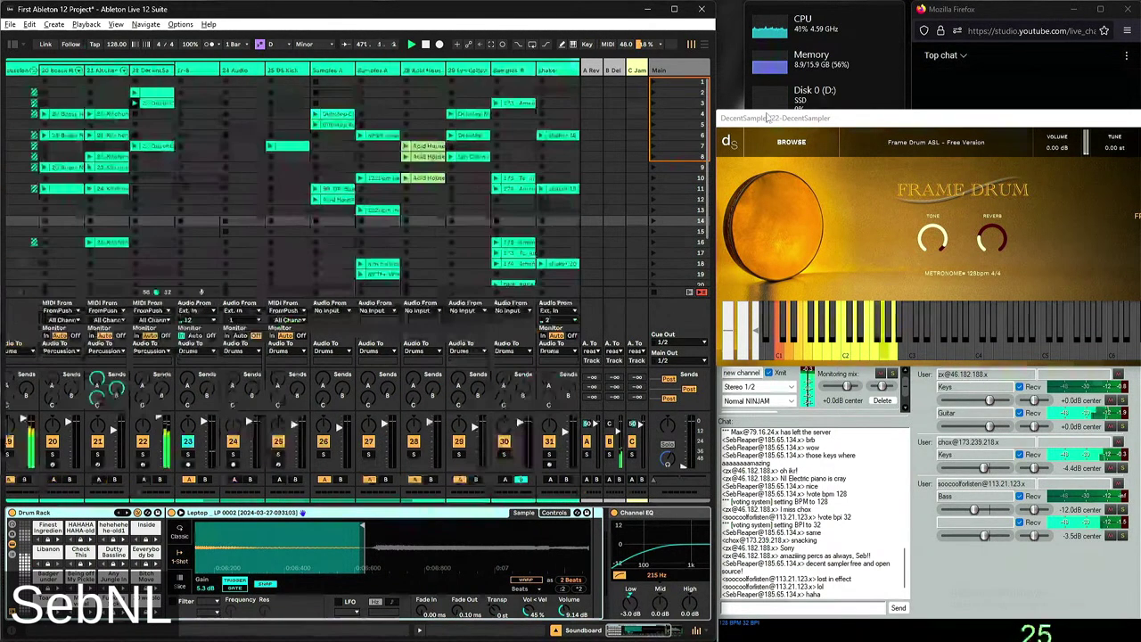
{"action": "left_click", "coordinate": [878, 369]}
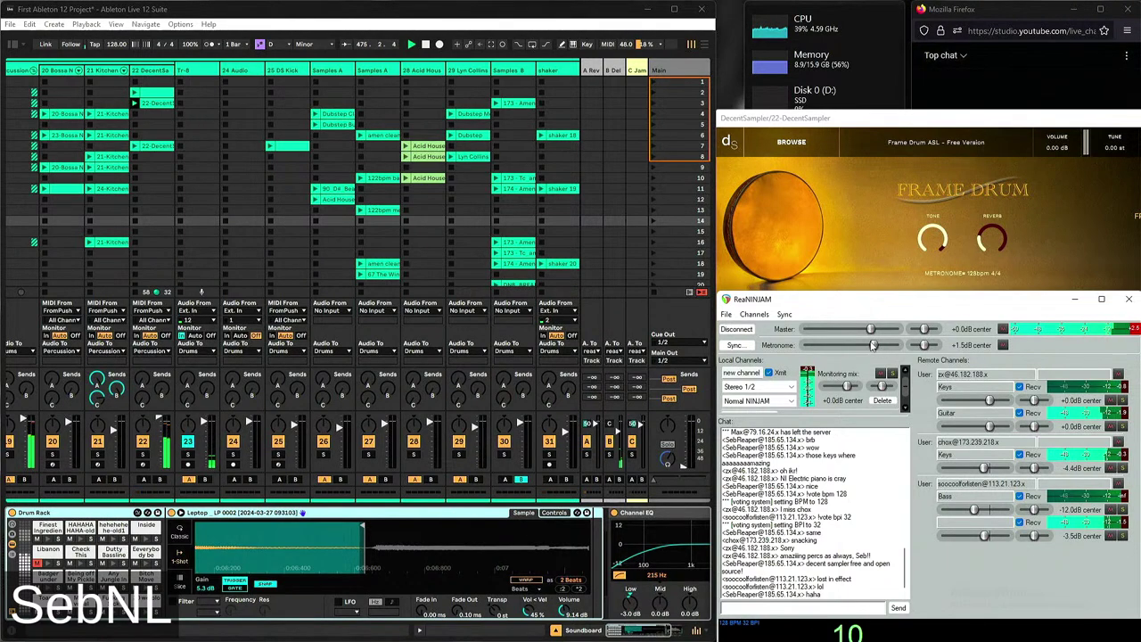
{"action": "left_click_drag", "start_coordinate": [874, 346], "coordinate": [823, 346]}
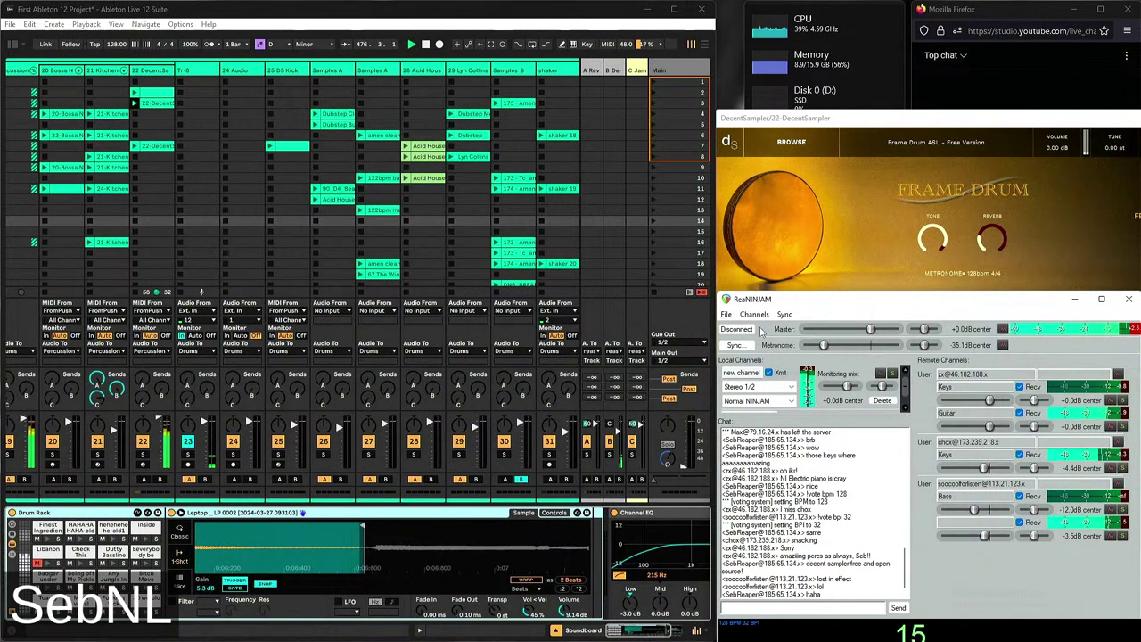
{"action": "left_click", "coordinate": [477, 224]}
{"action": "scroll", "coordinate": [477, 223], "scroll_direction": "right", "scroll_amount": 10}
{"action": "scroll", "coordinate": [477, 224], "scroll_direction": "down", "scroll_amount": 3}
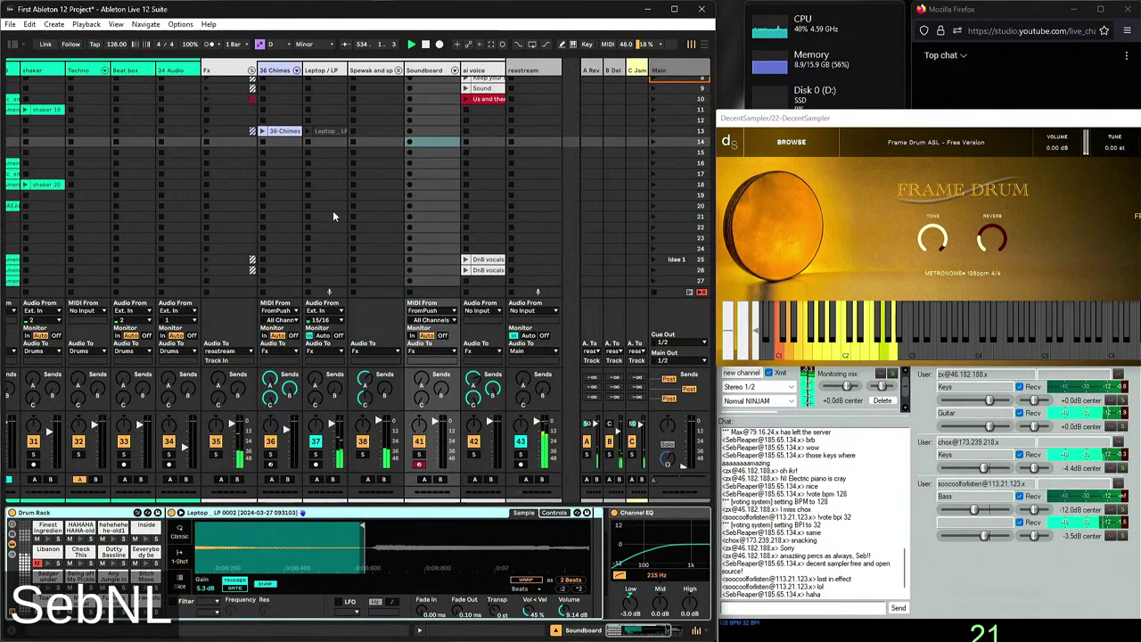
Send "hahhah" in the ReaNINJAM chat
{"action": "left_click", "coordinate": [790, 608]}
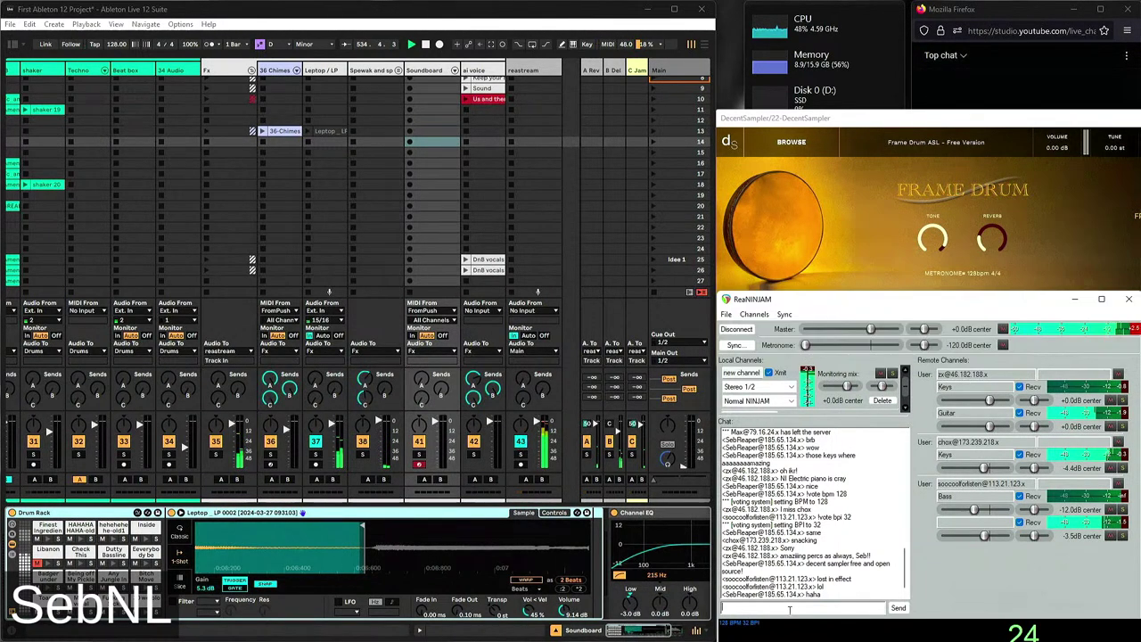
{"action": "type", "text": "hahhah"}
{"action": "key", "text": "Return"}
Bring the YouTube live chat window forward and reposition the DecentSampler window so ReaNINJAM and the Drums and Kits tracks are uncovered
{"action": "left_click", "coordinate": [1094, 52]}
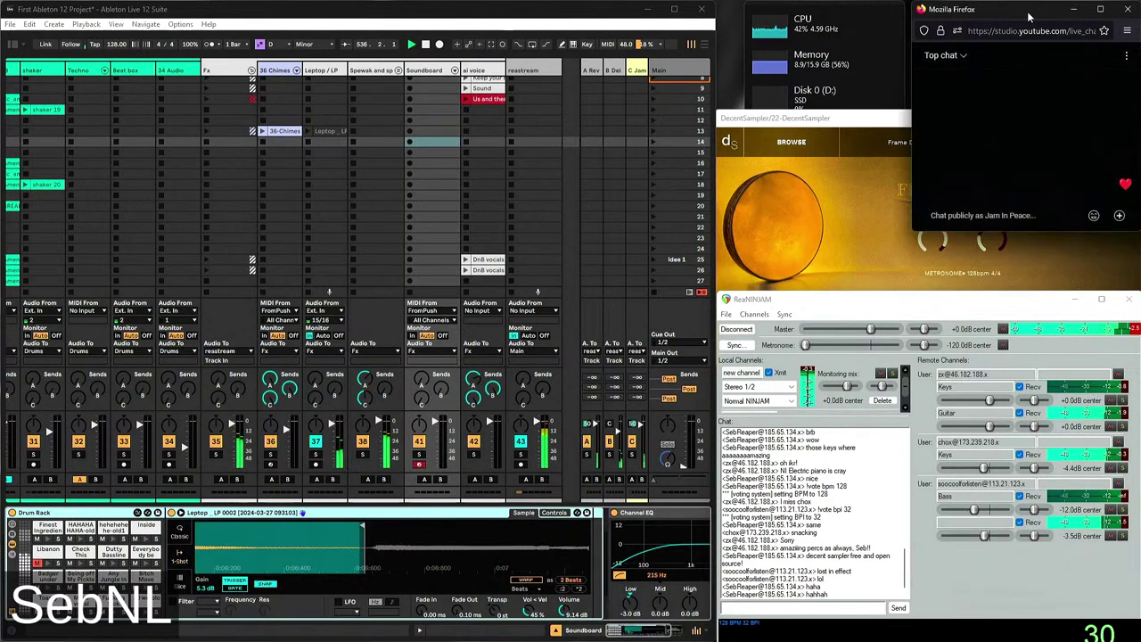
{"action": "left_click_drag", "start_coordinate": [835, 120], "coordinate": [561, 35]}
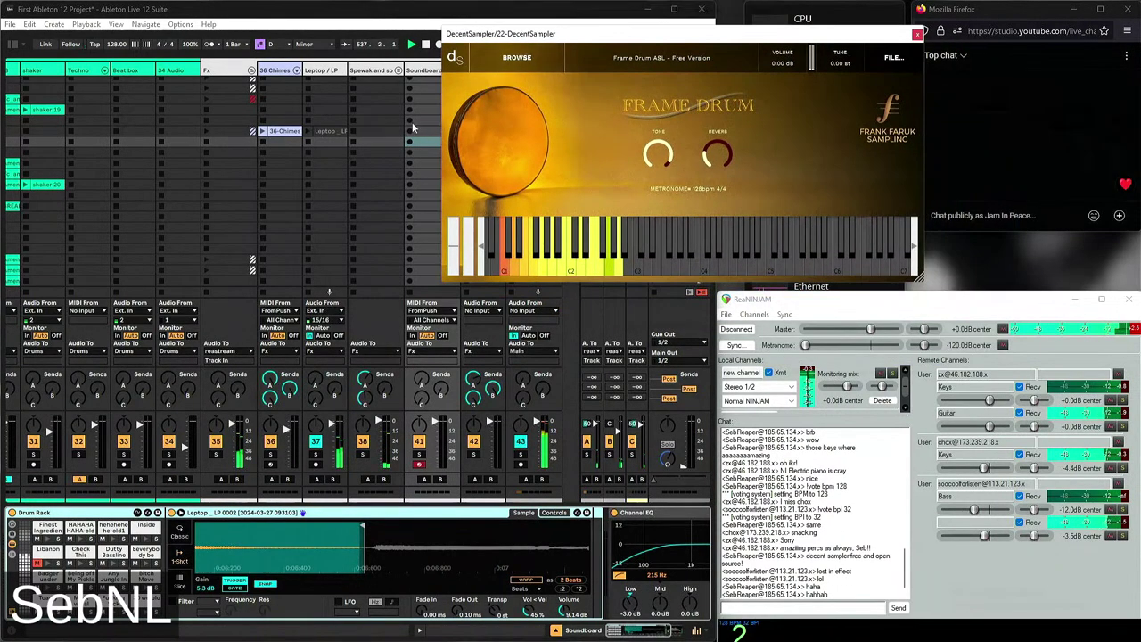
{"action": "scroll", "coordinate": [412, 122], "scroll_direction": "left", "scroll_amount": 6}
{"action": "scroll", "coordinate": [257, 304], "scroll_direction": "left", "scroll_amount": 6}
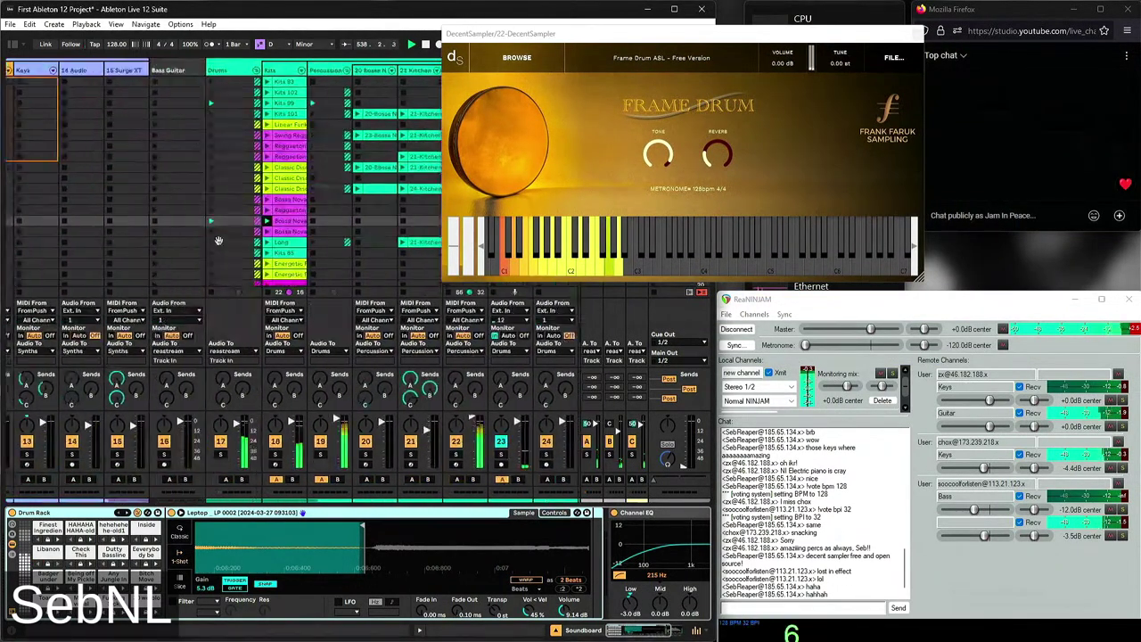
{"action": "left_click_drag", "start_coordinate": [565, 36], "coordinate": [692, 49]}
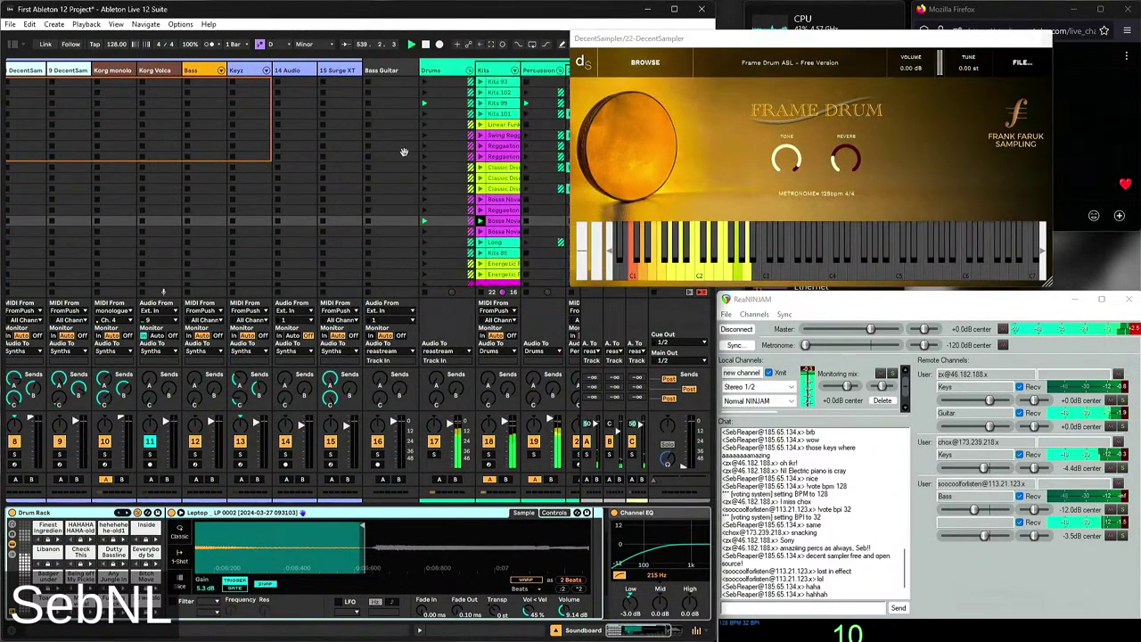
{"action": "scroll", "coordinate": [382, 161], "scroll_direction": "right", "scroll_amount": 3}
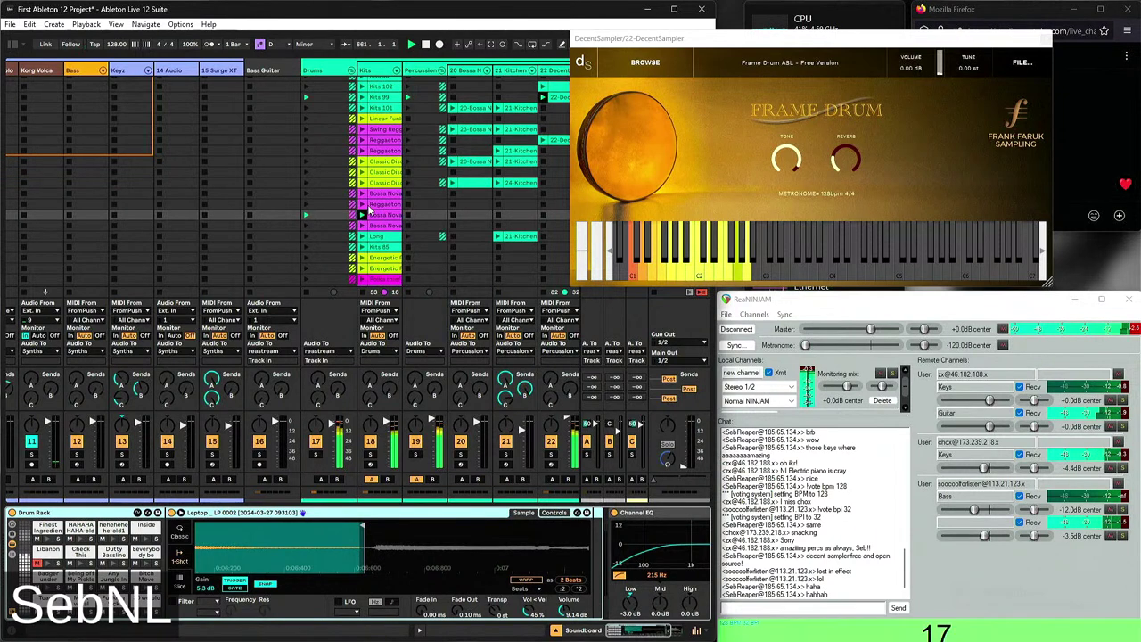
Send "cleaning kitchin while spacing out on you guy's" in the ReaNINJAM chat
{"action": "left_click", "coordinate": [783, 607]}
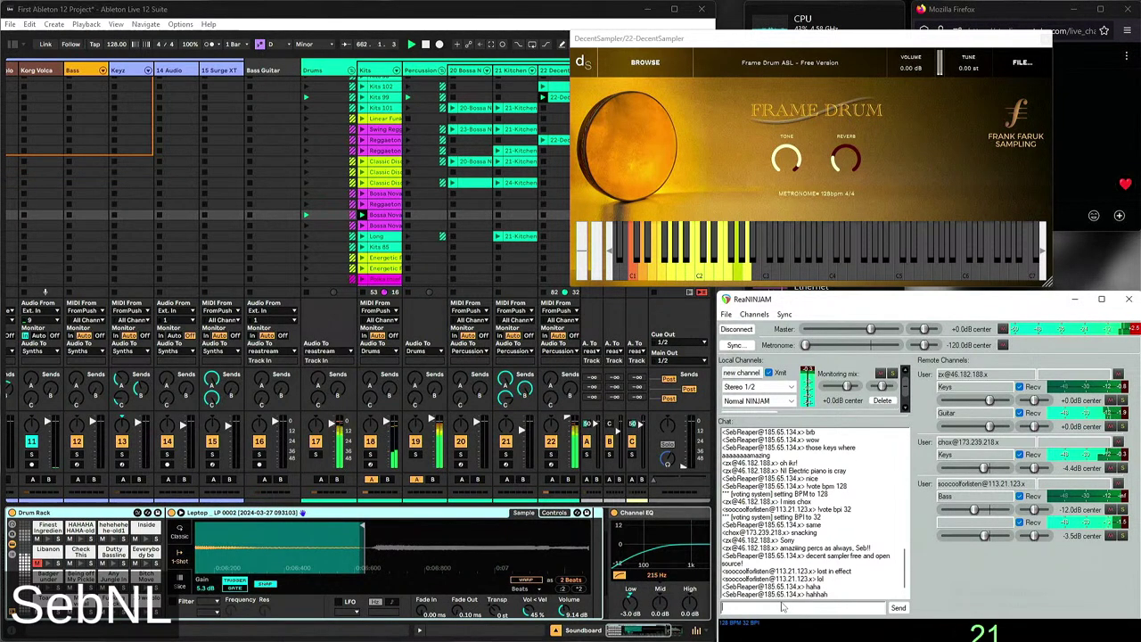
{"action": "type", "text": "cleaning kitc"}
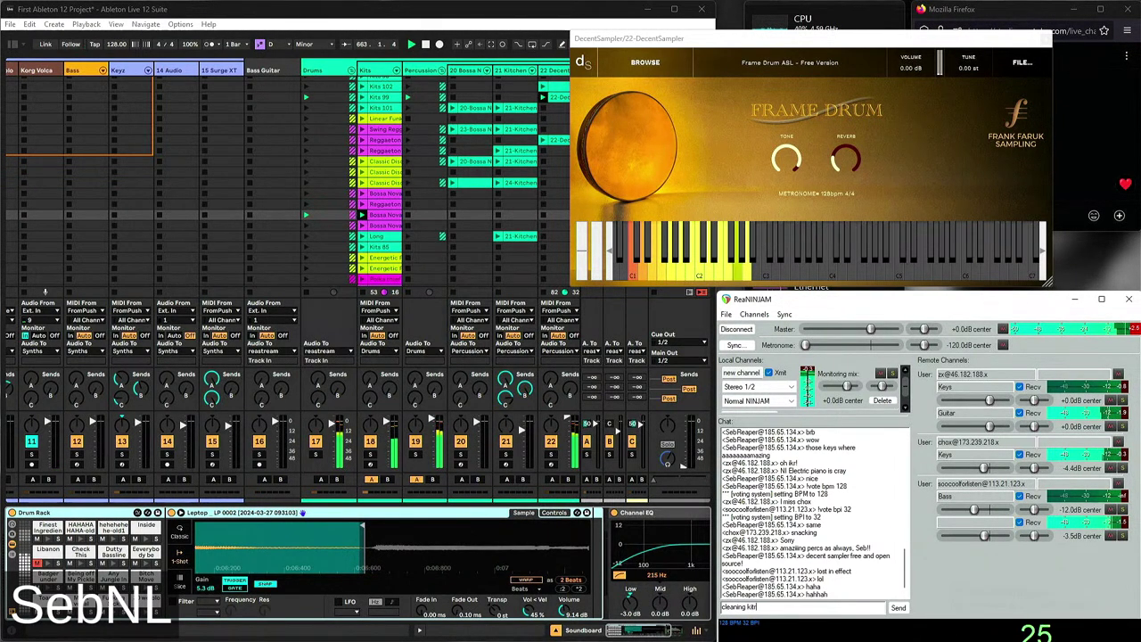
{"action": "type", "text": "h"}
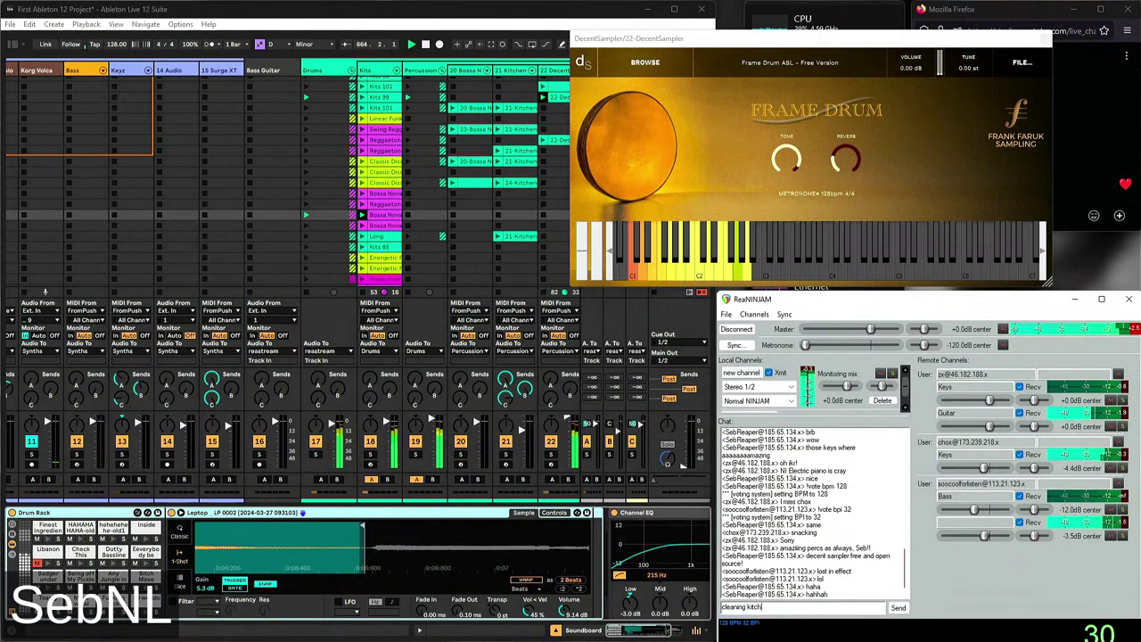
{"action": "type", "text": "in while sap"}
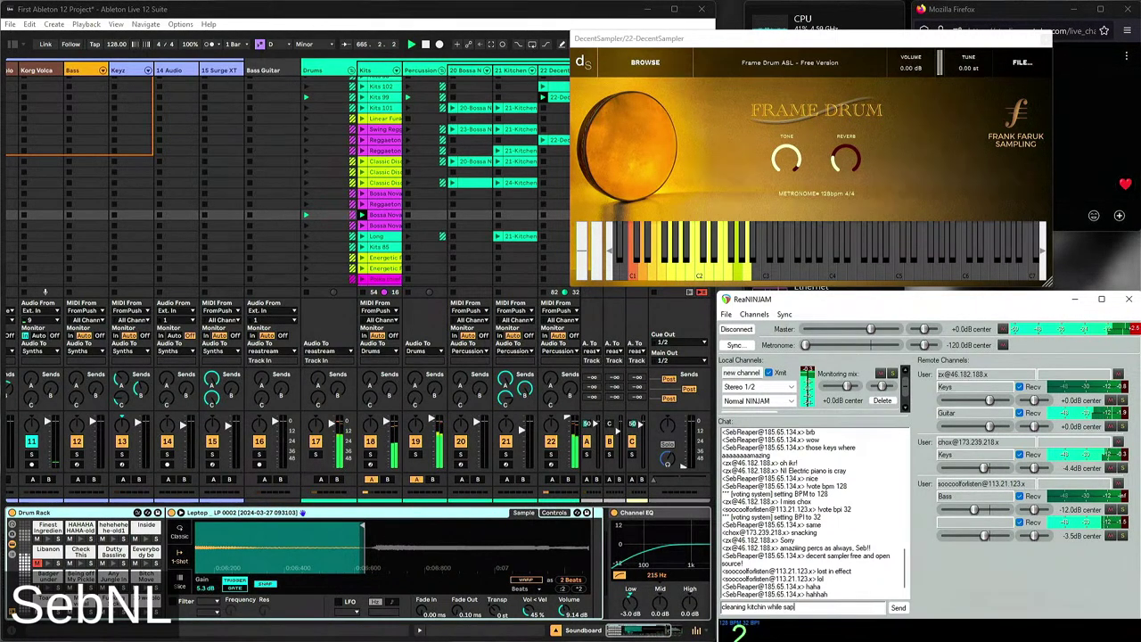
{"action": "key", "text": "BackSpace"}
{"action": "key", "text": "BackSpace"}
{"action": "type", "text": "pac"}
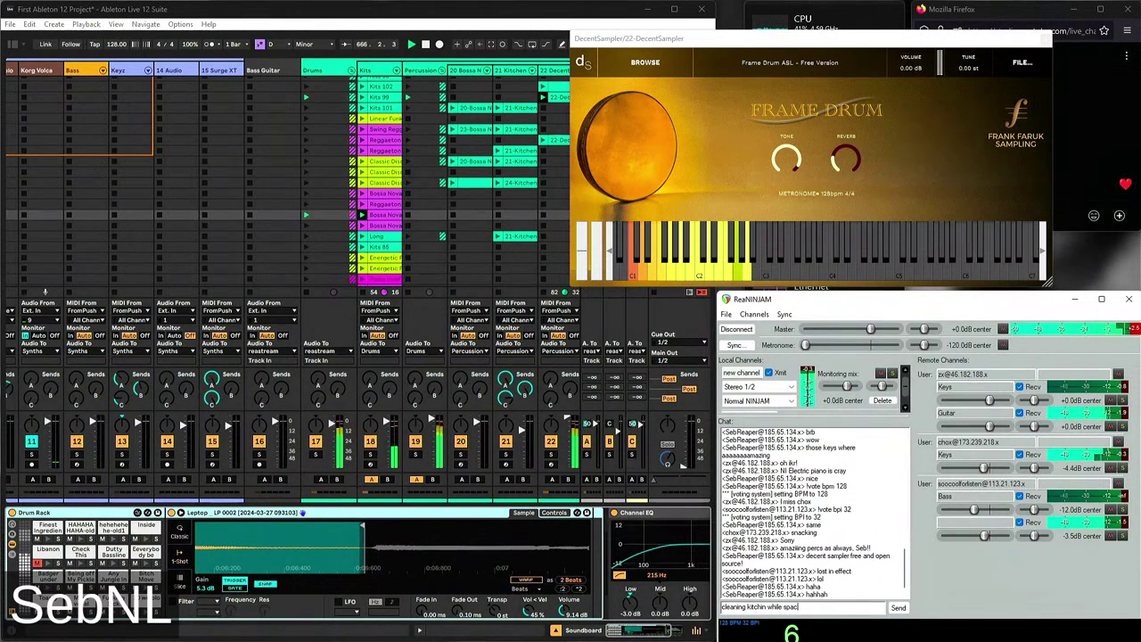
{"action": "type", "text": "ing out on you gu"}
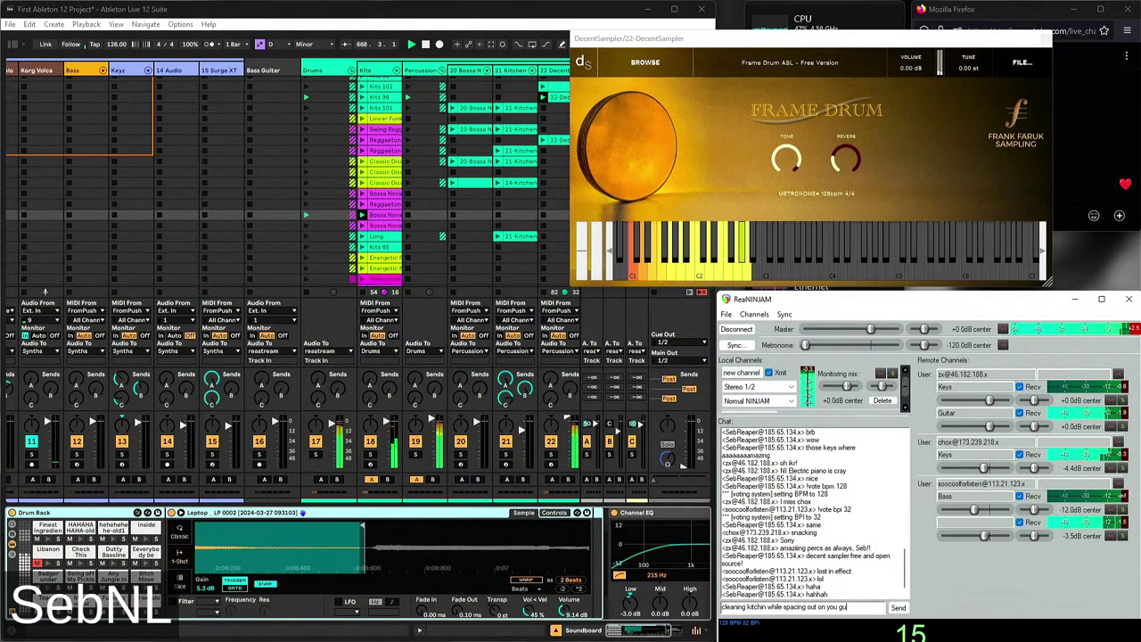
{"action": "type", "text": "y's"}
{"action": "key", "text": "Return"}
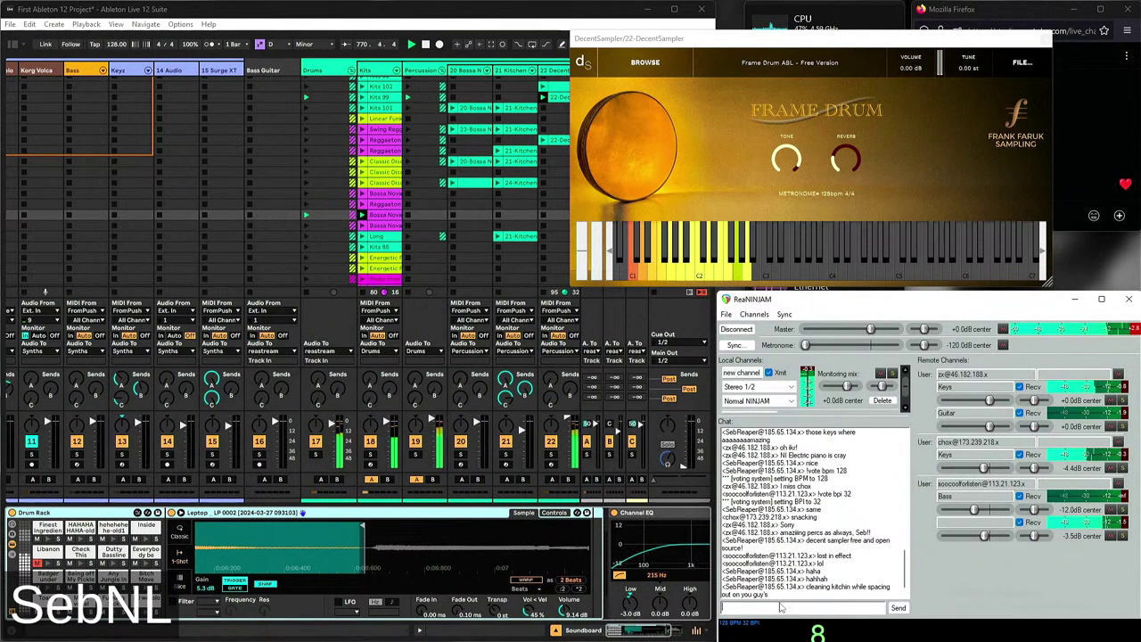
Send "10/10" in the ReaNINJAM chat
{"action": "type", "text": "10"}
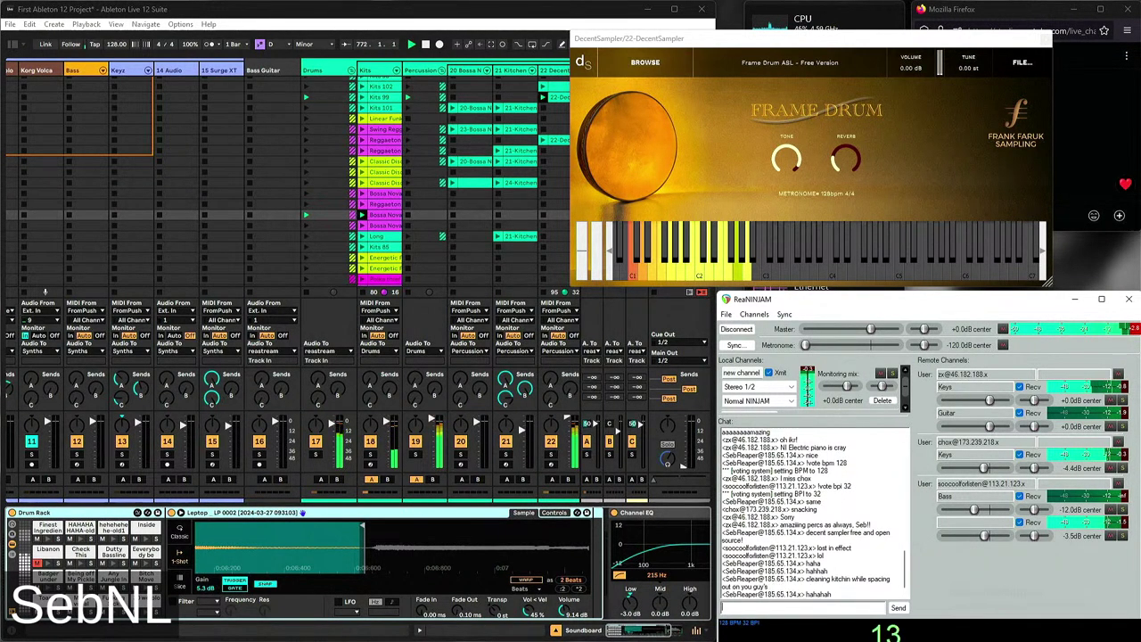
{"action": "type", "text": "/10"}
{"action": "key", "text": "Return"}
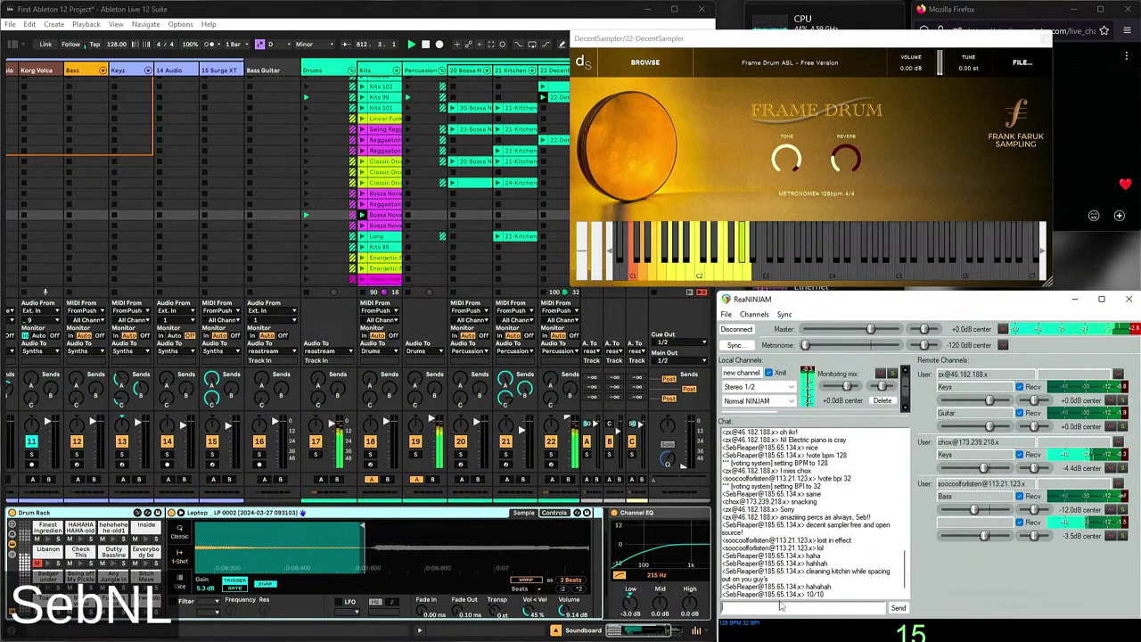
Lower the Tone of the Frame Drum instrument in DecentSampler to near its minimum
{"action": "left_click", "coordinate": [799, 166]}
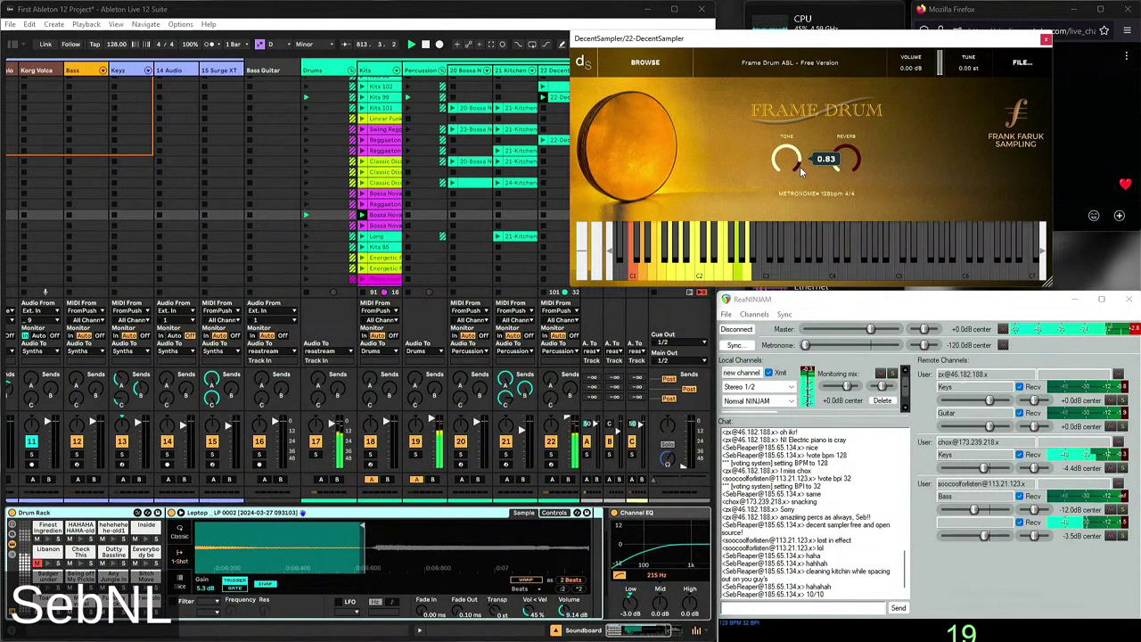
{"action": "left_click_drag", "start_coordinate": [823, 181], "coordinate": [865, 260]}
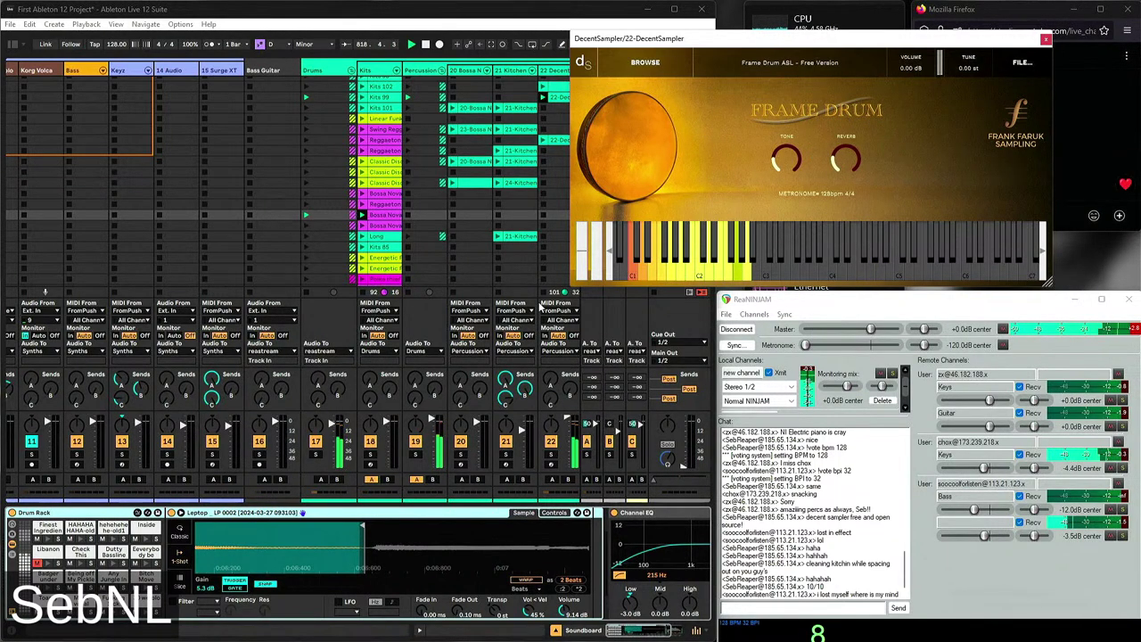
Look back through the ReaNINJAM chat history and send "i have stoppedf my drums"
{"action": "scroll", "coordinate": [831, 571], "scroll_direction": "up", "scroll_amount": 8}
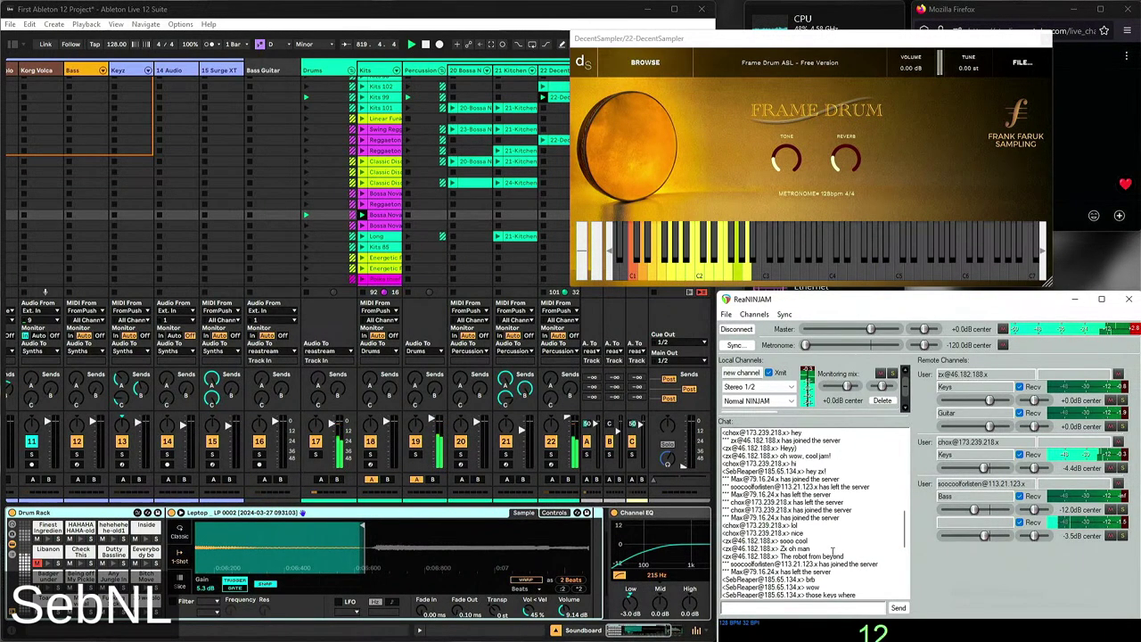
{"action": "scroll", "coordinate": [833, 551], "scroll_direction": "down", "scroll_amount": 8}
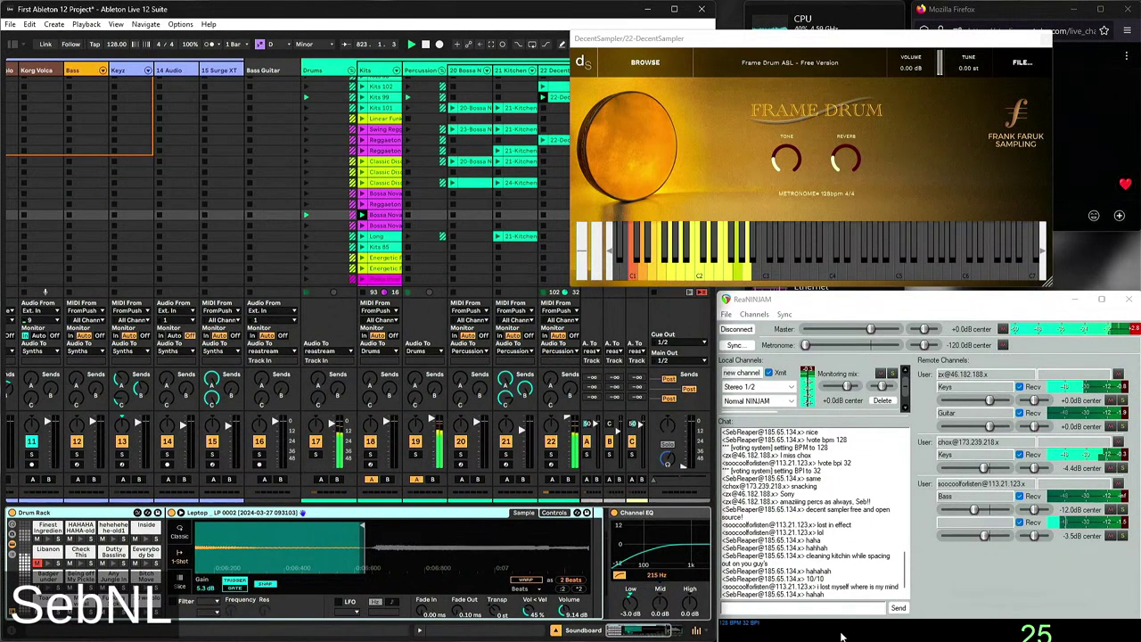
{"action": "left_click", "coordinate": [803, 607]}
{"action": "type", "text": "I have"}
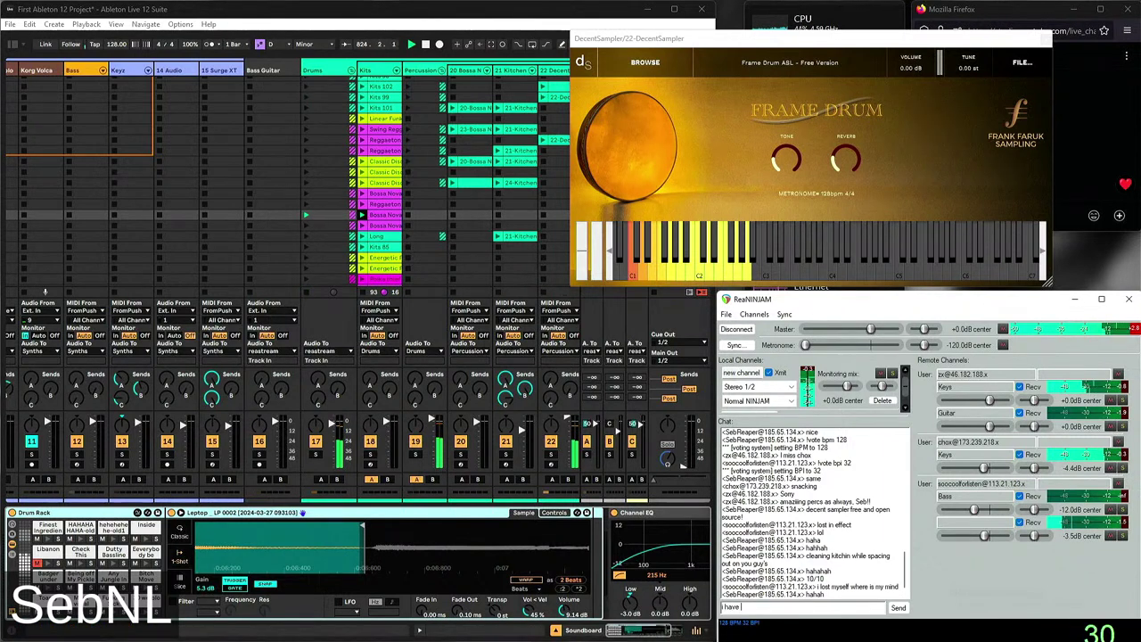
{"action": "type", "text": " stopped my dr"}
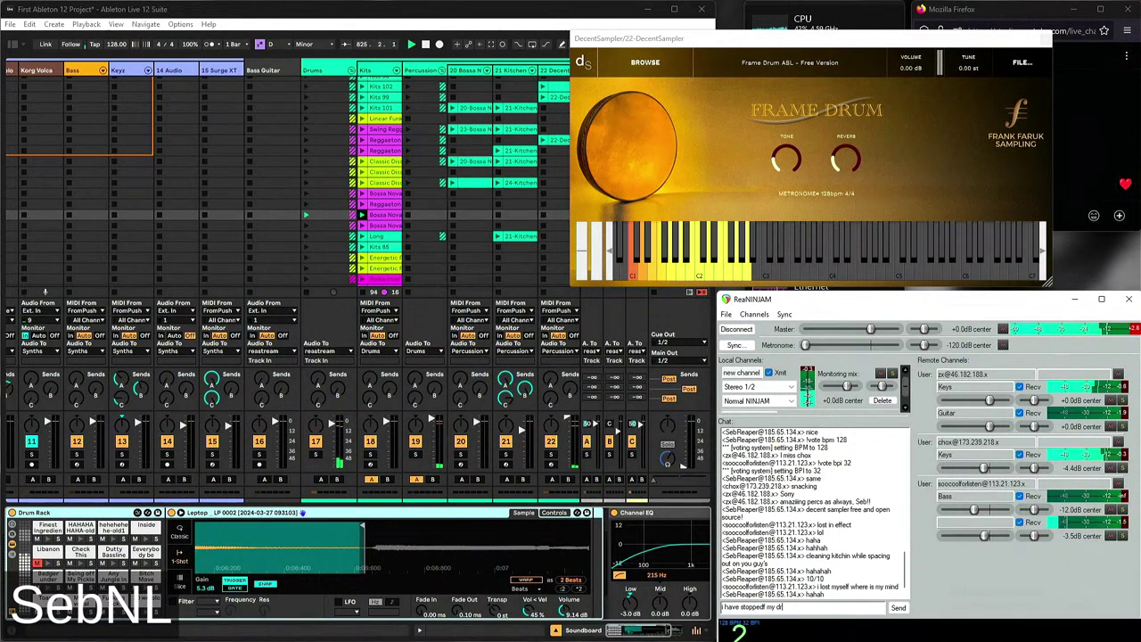
{"action": "type", "text": "ums"}
{"action": "key", "text": "Return"}
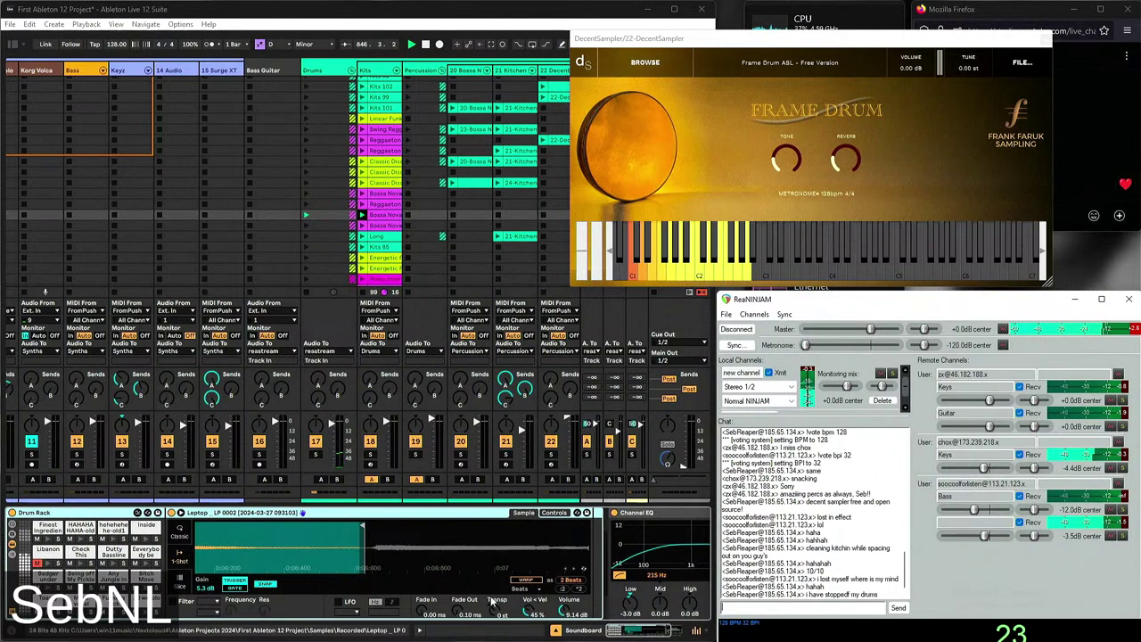
Raise the ReaNINJAM metronome to -5.3 dB and turn on the Ableton Live metronome
{"action": "scroll", "coordinate": [323, 443], "scroll_direction": "right", "scroll_amount": 15}
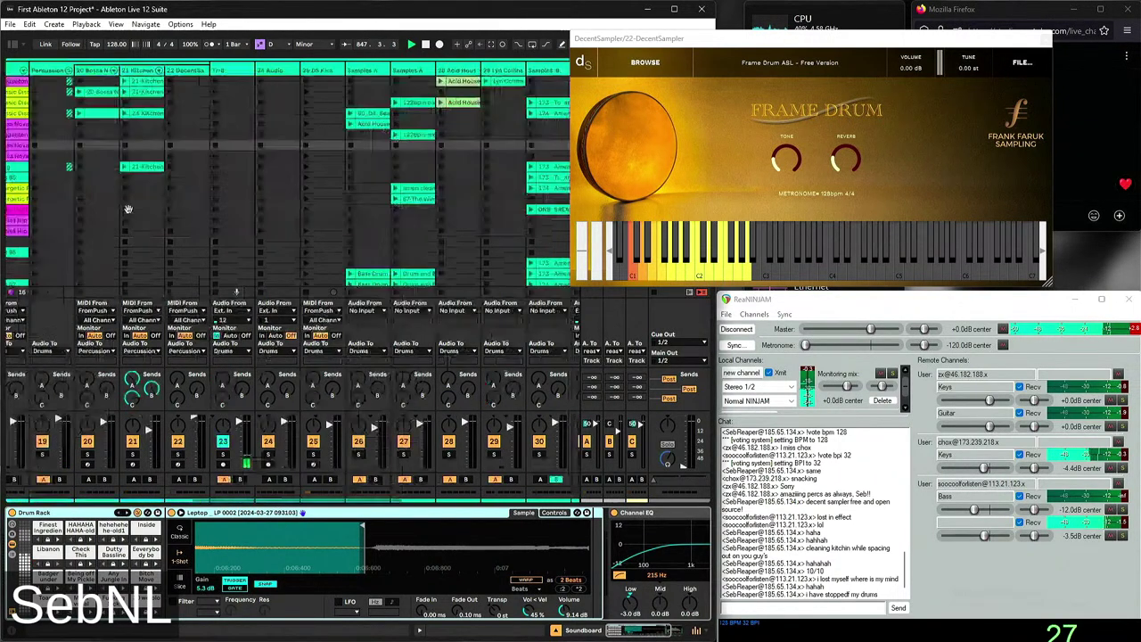
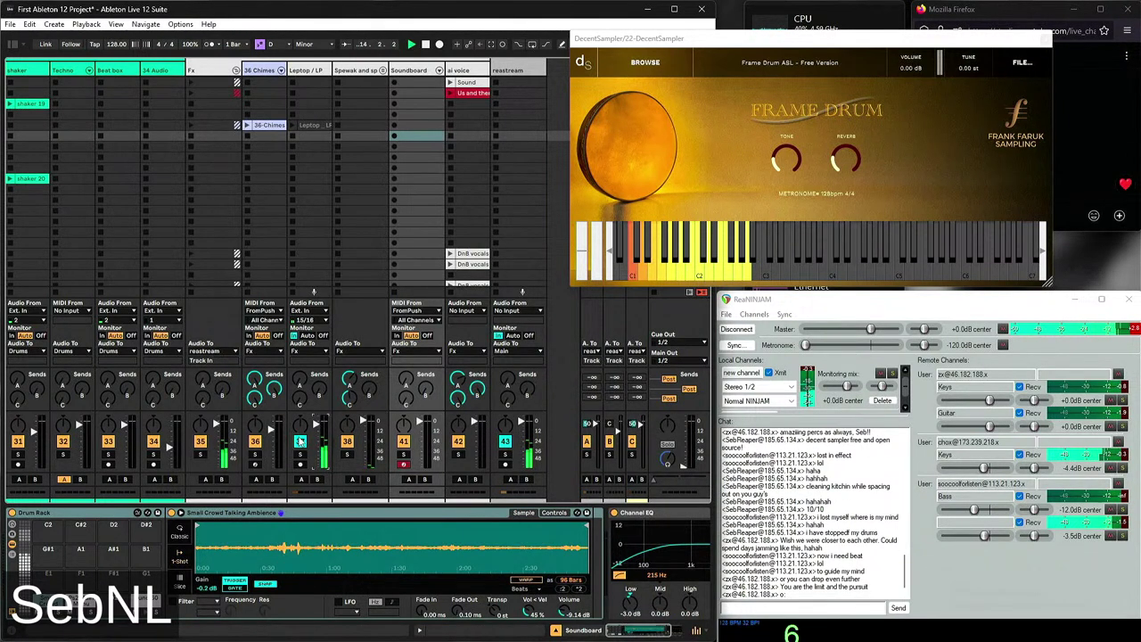
{"action": "left_click_drag", "start_coordinate": [807, 345], "coordinate": [861, 346]}
{"action": "left_click", "coordinate": [188, 116]}
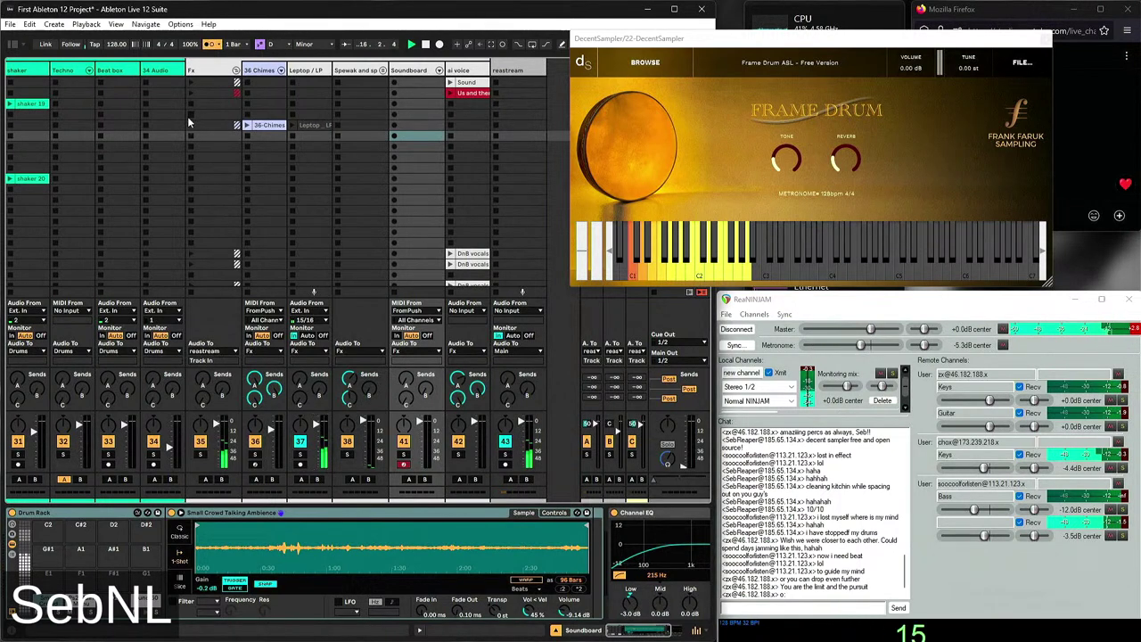
Launch the "Long" clip on the Kits track and turn off the Ableton Live metronome
{"action": "scroll", "coordinate": [187, 116], "scroll_direction": "left", "scroll_amount": 8}
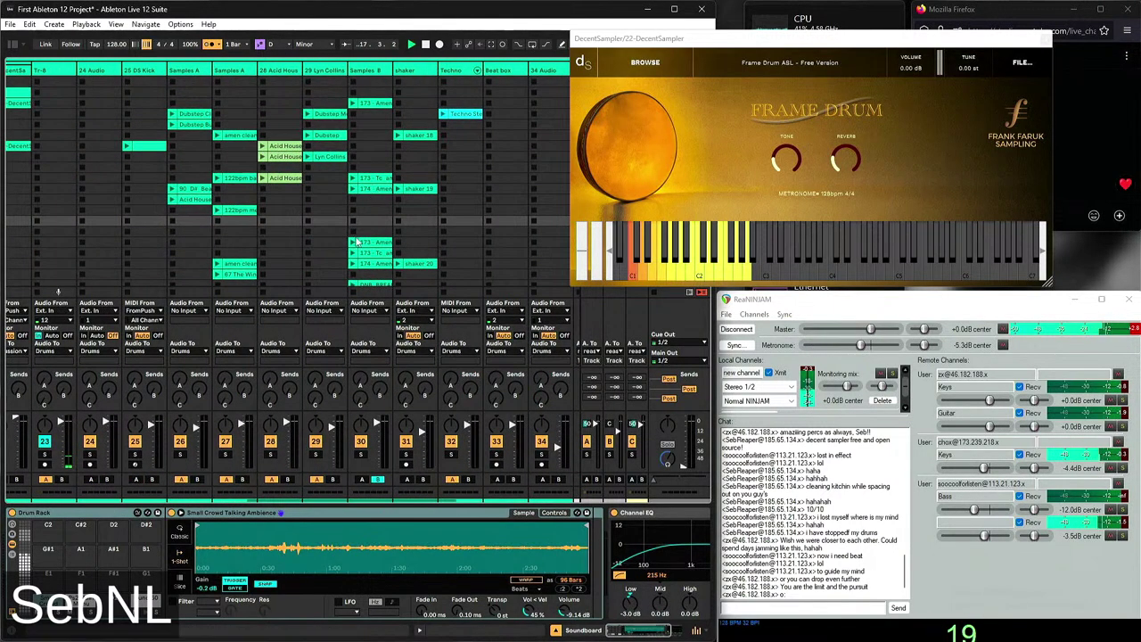
{"action": "scroll", "coordinate": [286, 214], "scroll_direction": "down", "scroll_amount": 4}
{"action": "scroll", "coordinate": [284, 218], "scroll_direction": "left", "scroll_amount": 1}
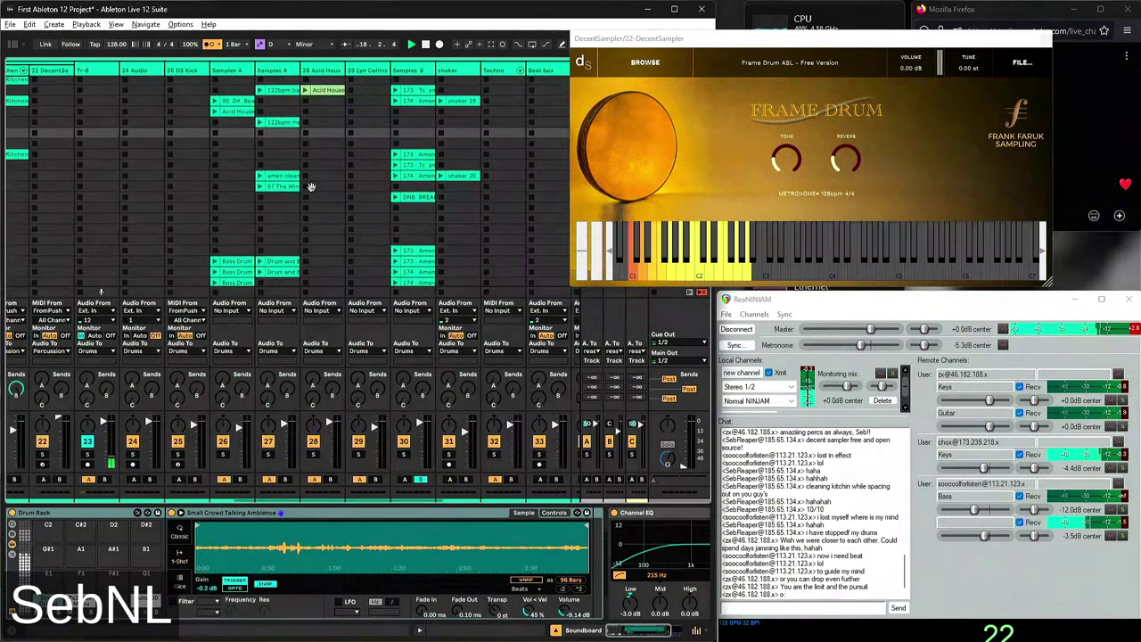
{"action": "scroll", "coordinate": [223, 161], "scroll_direction": "left", "scroll_amount": 6}
{"action": "scroll", "coordinate": [223, 161], "scroll_direction": "down", "scroll_amount": 3}
{"action": "left_click", "coordinate": [140, 128]}
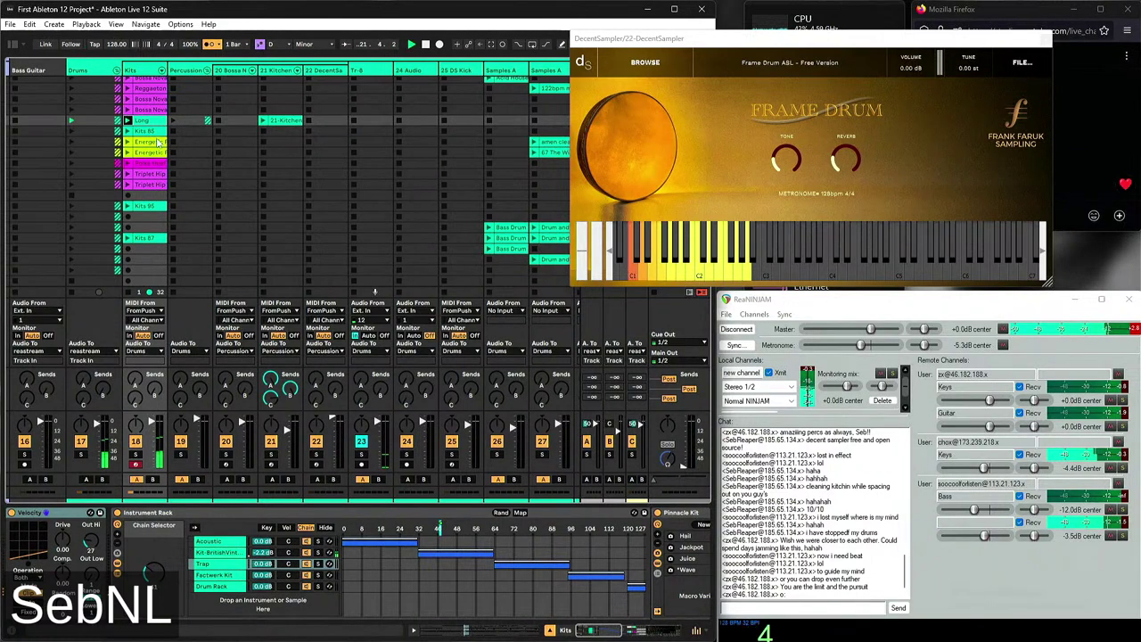
{"action": "left_click", "coordinate": [211, 44]}
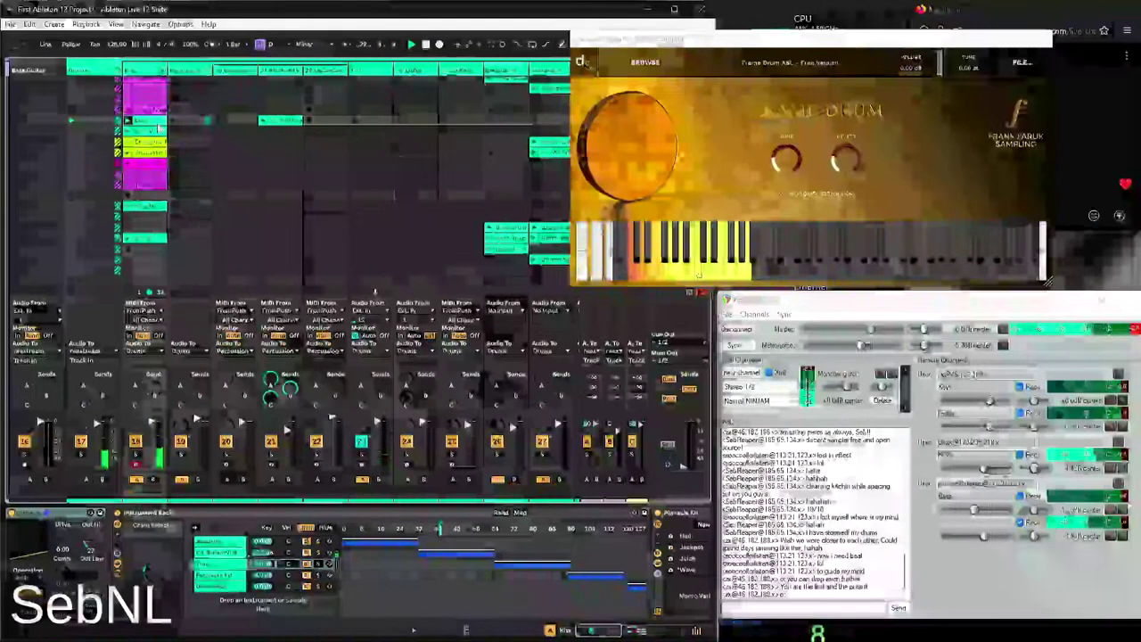
Open the notes of the "Long" clip around its loop and turn the ReaNINJAM metronome down to -120.0 dB
{"action": "left_click", "coordinate": [147, 120]}
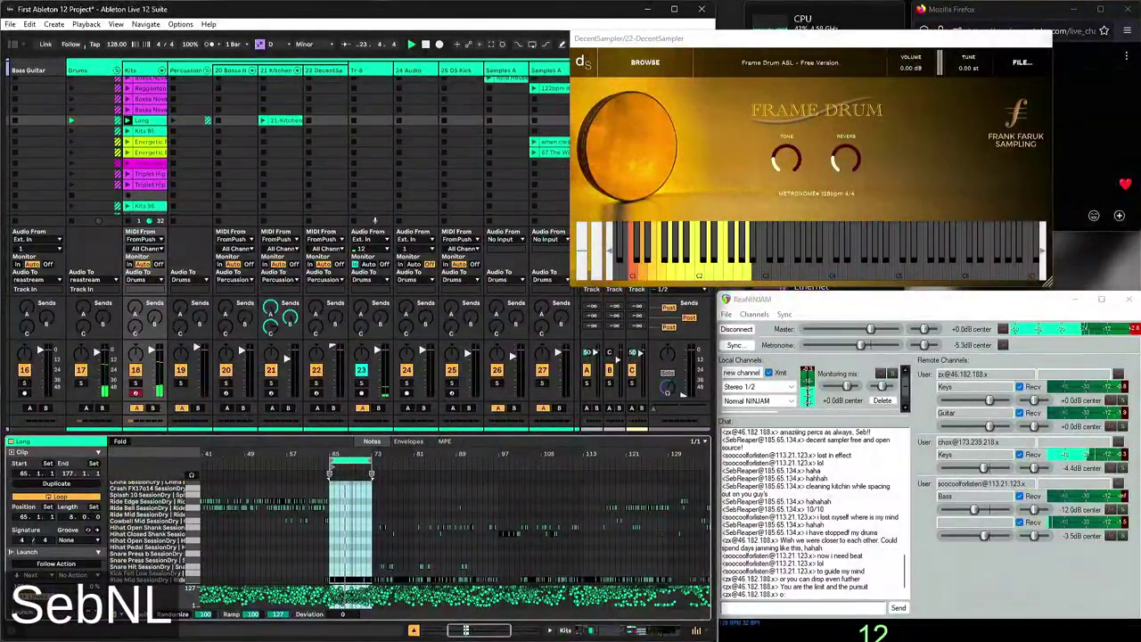
{"action": "left_click_drag", "start_coordinate": [351, 455], "coordinate": [392, 443]}
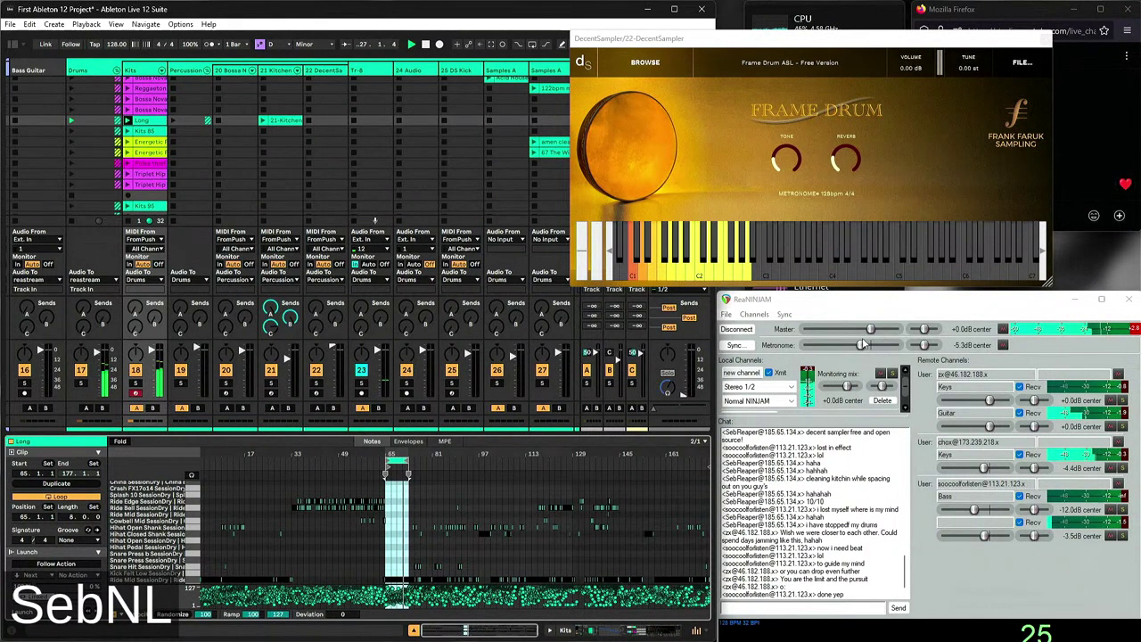
{"action": "left_click_drag", "start_coordinate": [878, 343], "coordinate": [679, 318]}
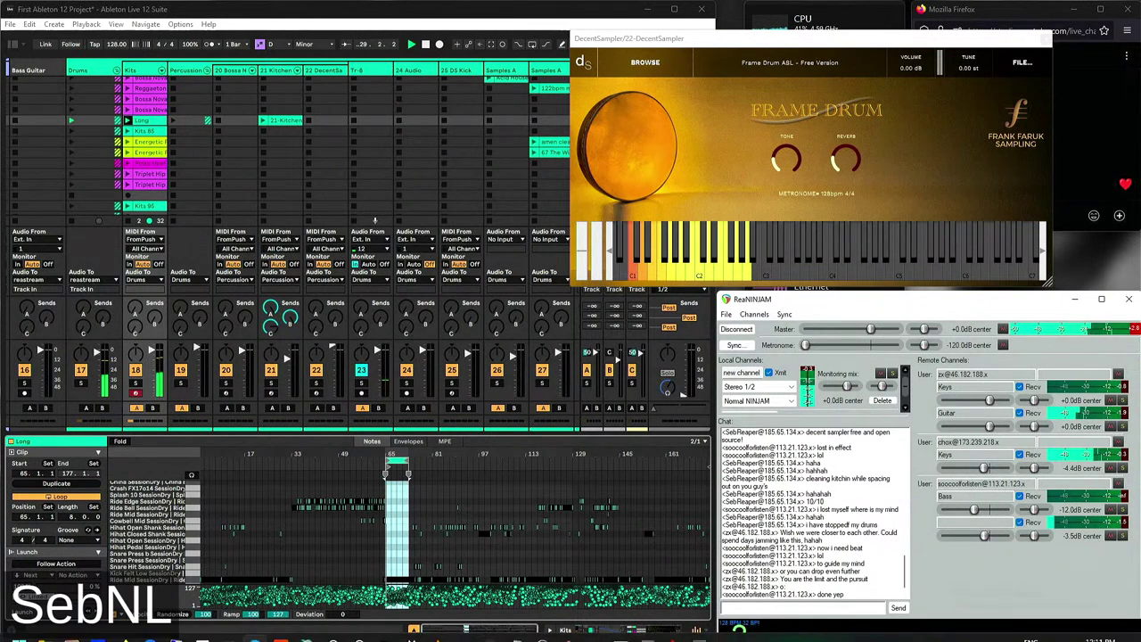
Switch to YouTube Studio, add the nicknames of the two other remote jammers before the final name in the live stream title, and save it
{"action": "mouse_move", "coordinate": [124, 627]}
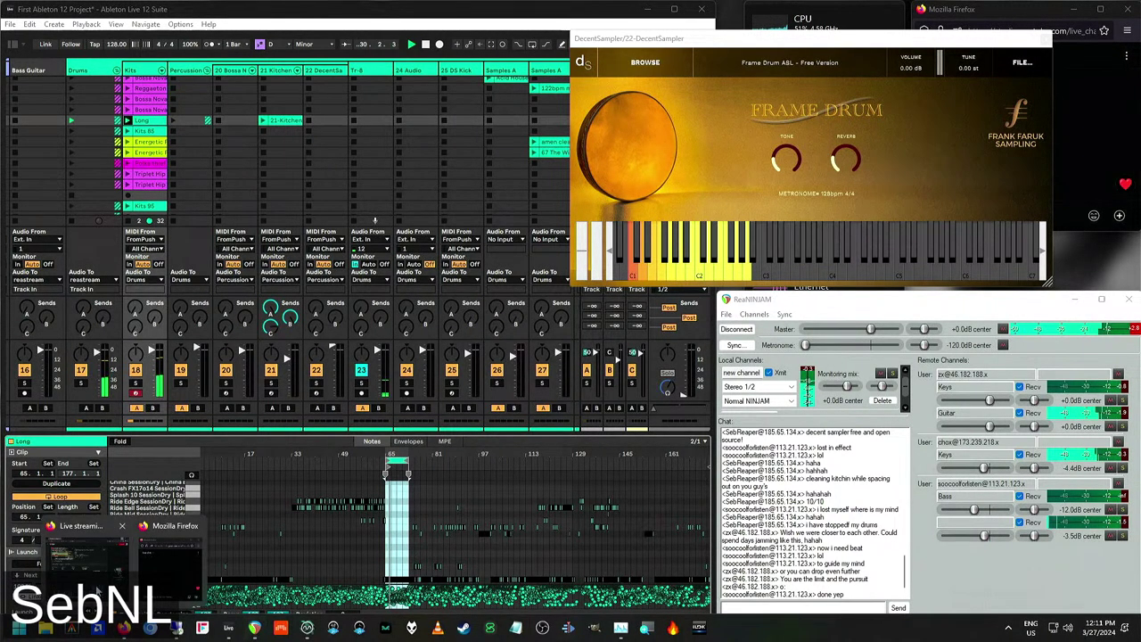
{"action": "left_click", "coordinate": [85, 539]}
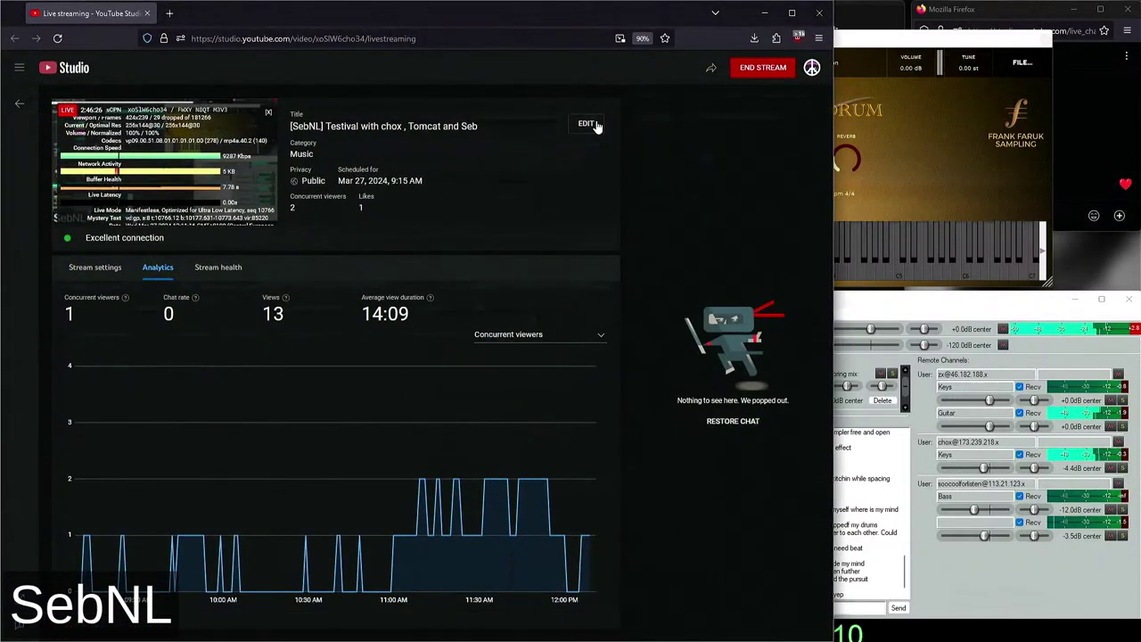
{"action": "left_click", "coordinate": [589, 124]}
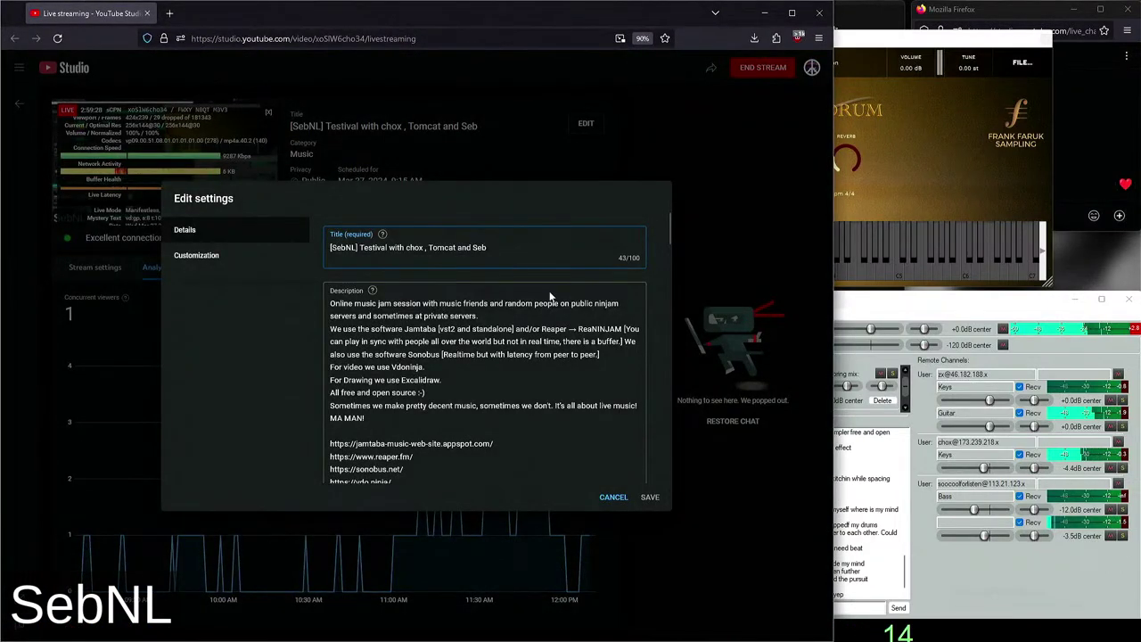
{"action": "left_click", "coordinate": [456, 247]}
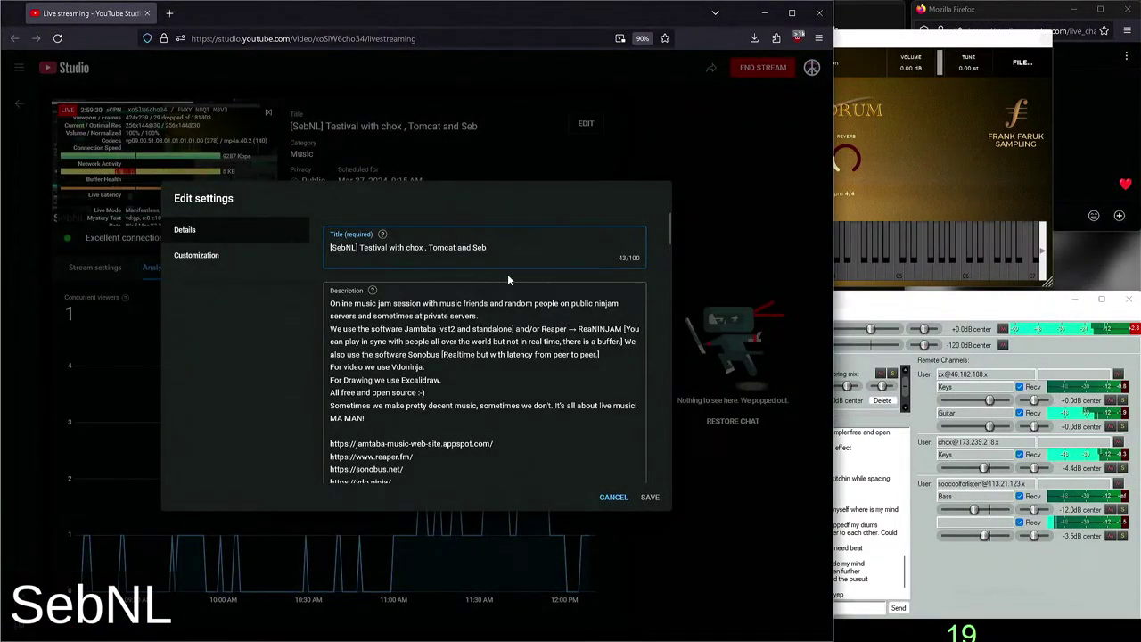
{"action": "type", "text": ",  "}
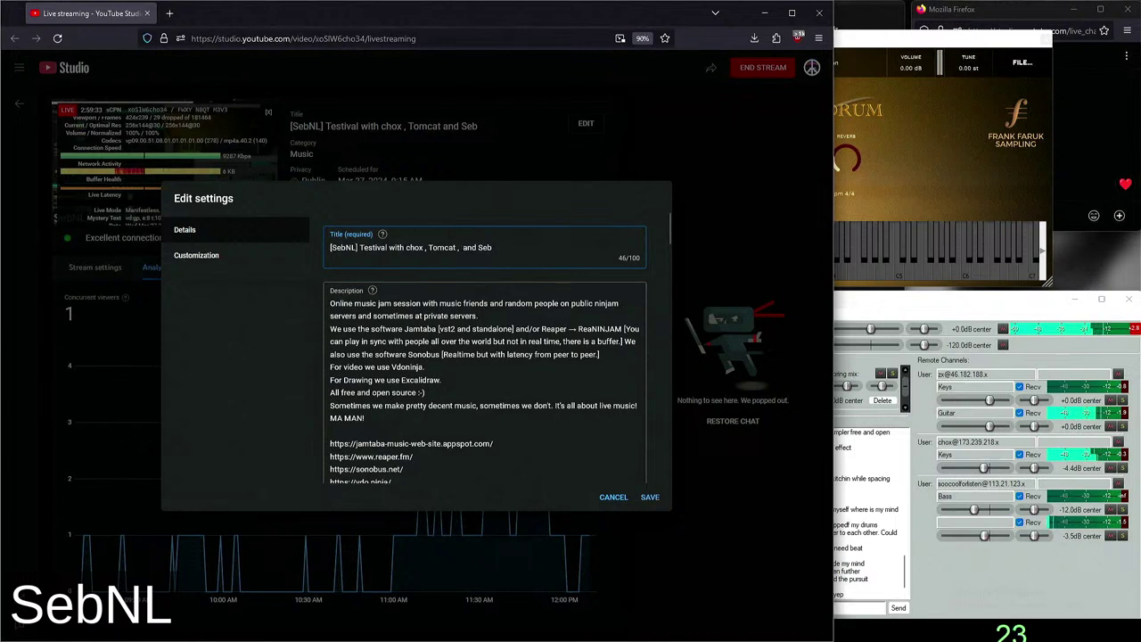
{"action": "type", "text": "zx , so"}
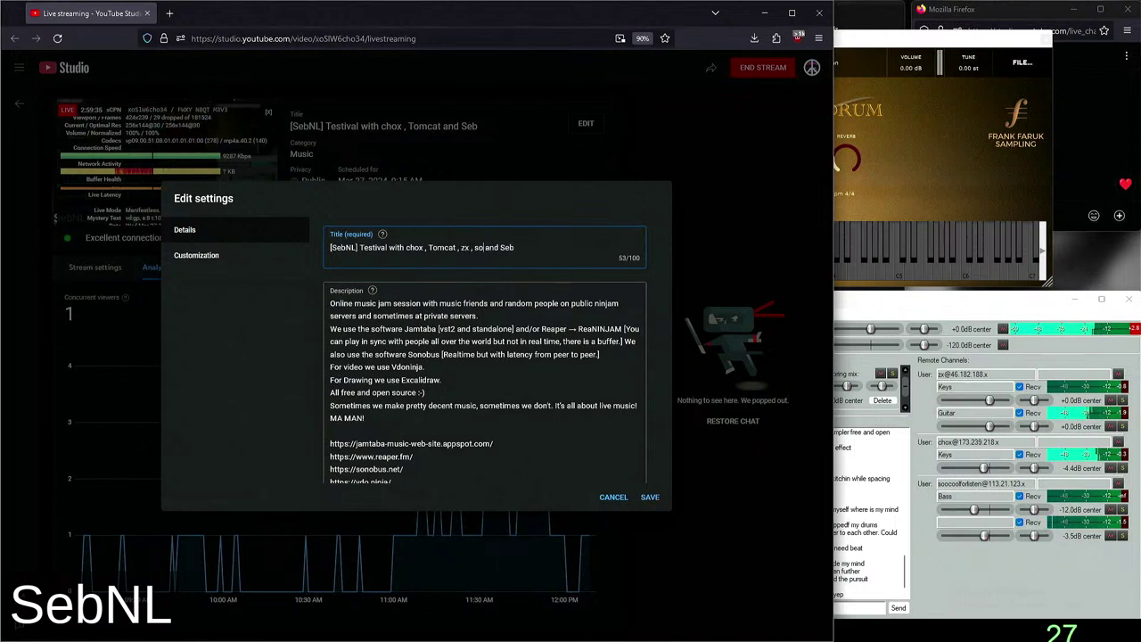
{"action": "type", "text": "coolforlist"}
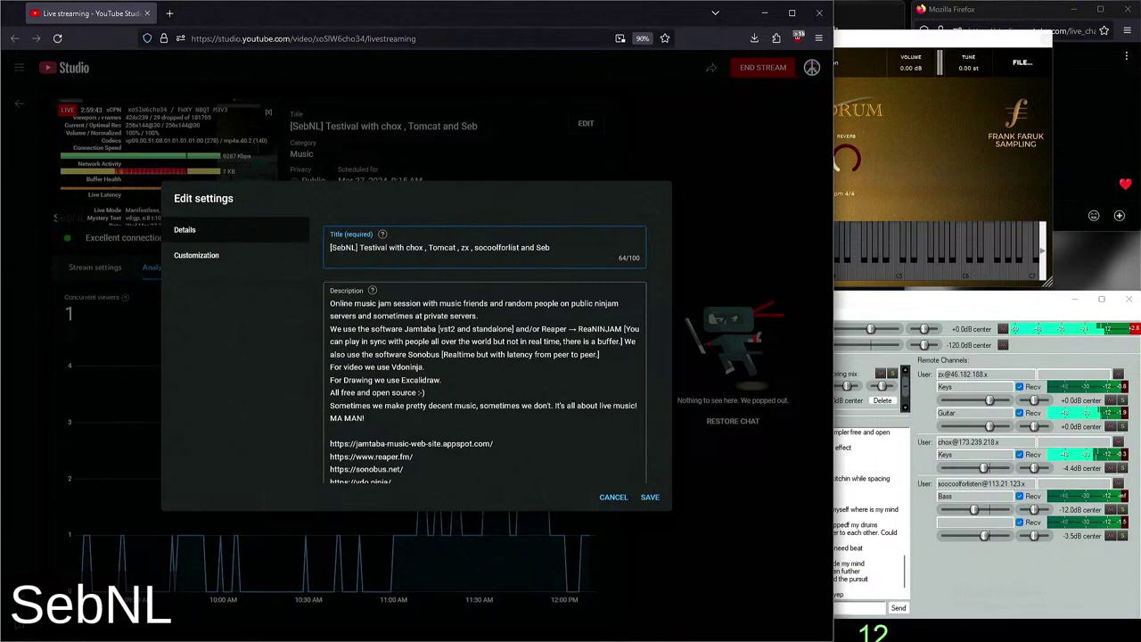
{"action": "type", "text": "en"}
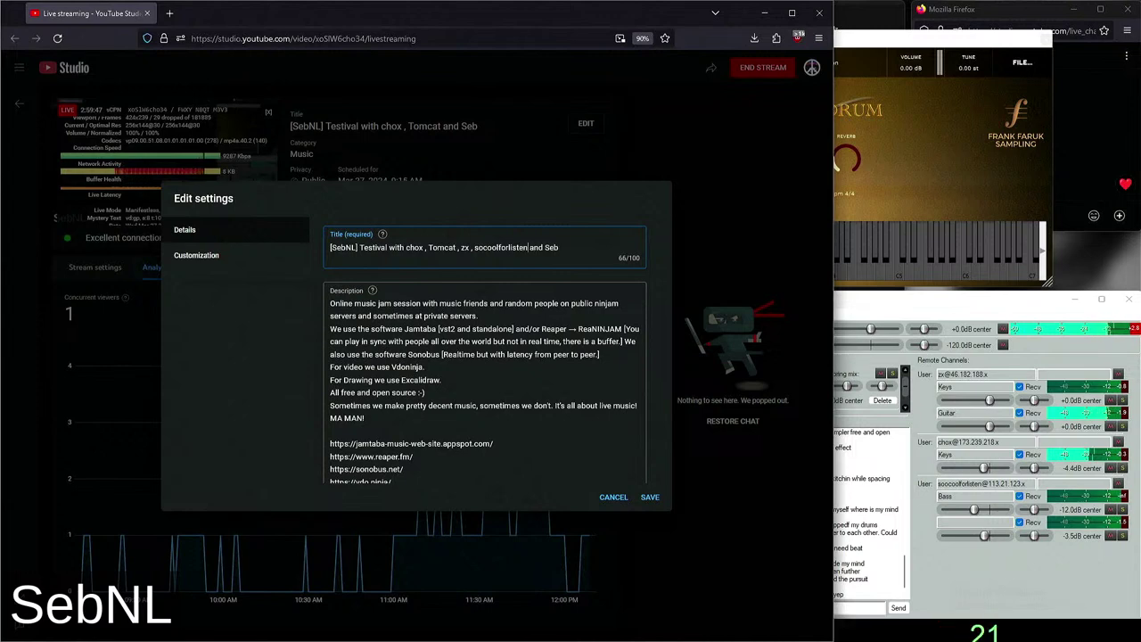
{"action": "left_click", "coordinate": [650, 500]}
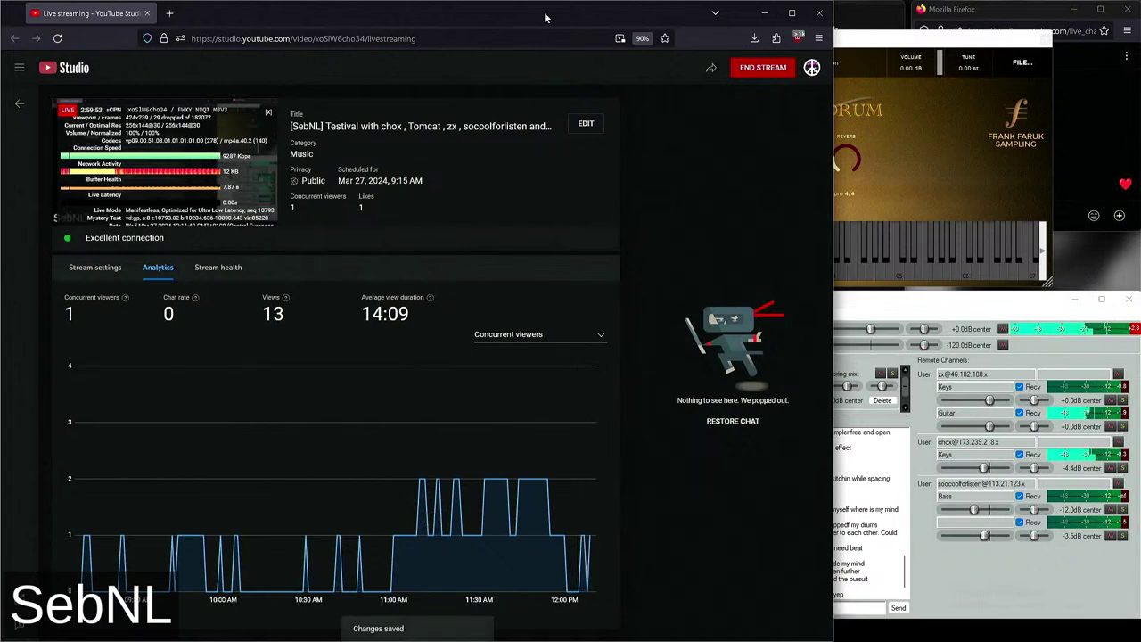
Minimize YouTube Studio, try a master volume of +6.5 dB in ReaNINJAM, and reset it to 0.0 dB
{"action": "left_click", "coordinate": [764, 13]}
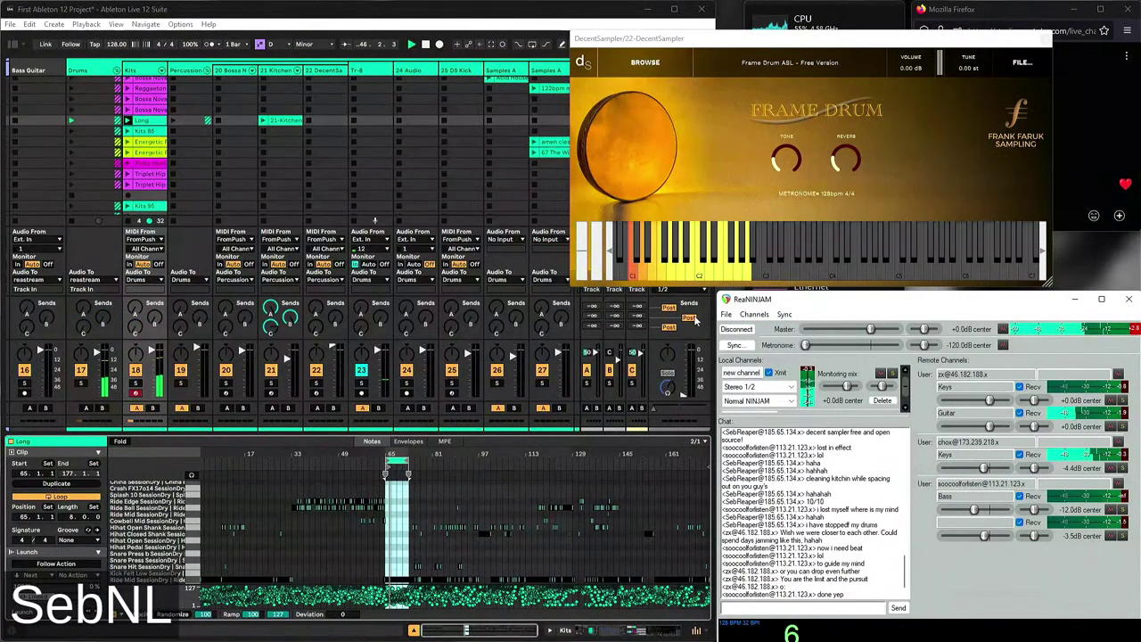
{"action": "left_click_drag", "start_coordinate": [871, 332], "coordinate": [887, 339]}
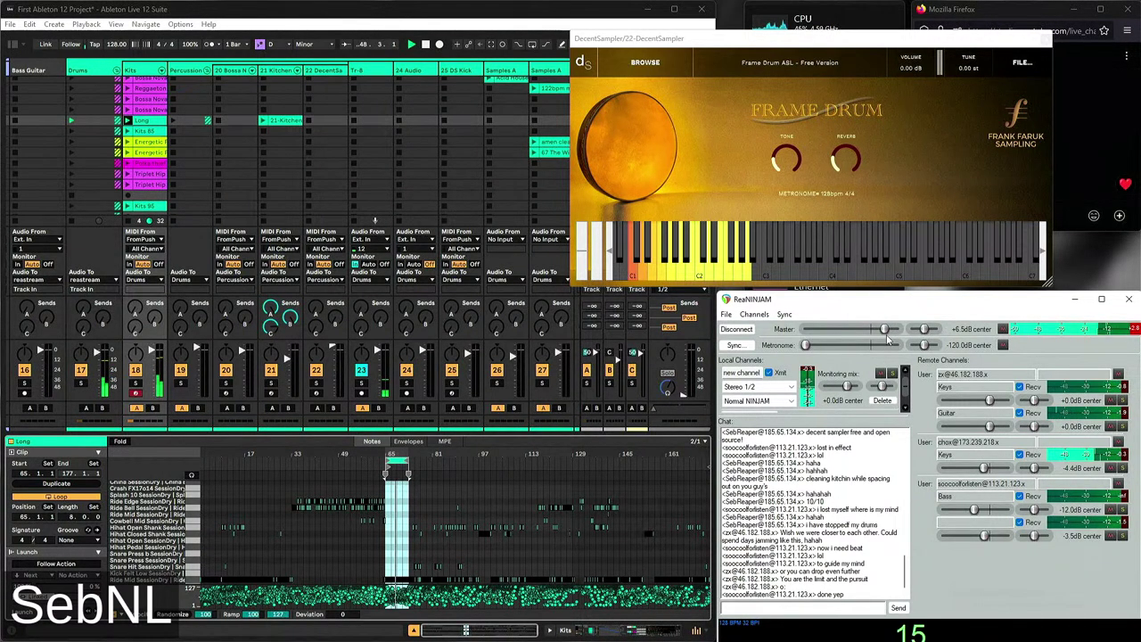
{"action": "double_click", "coordinate": [885, 329]}
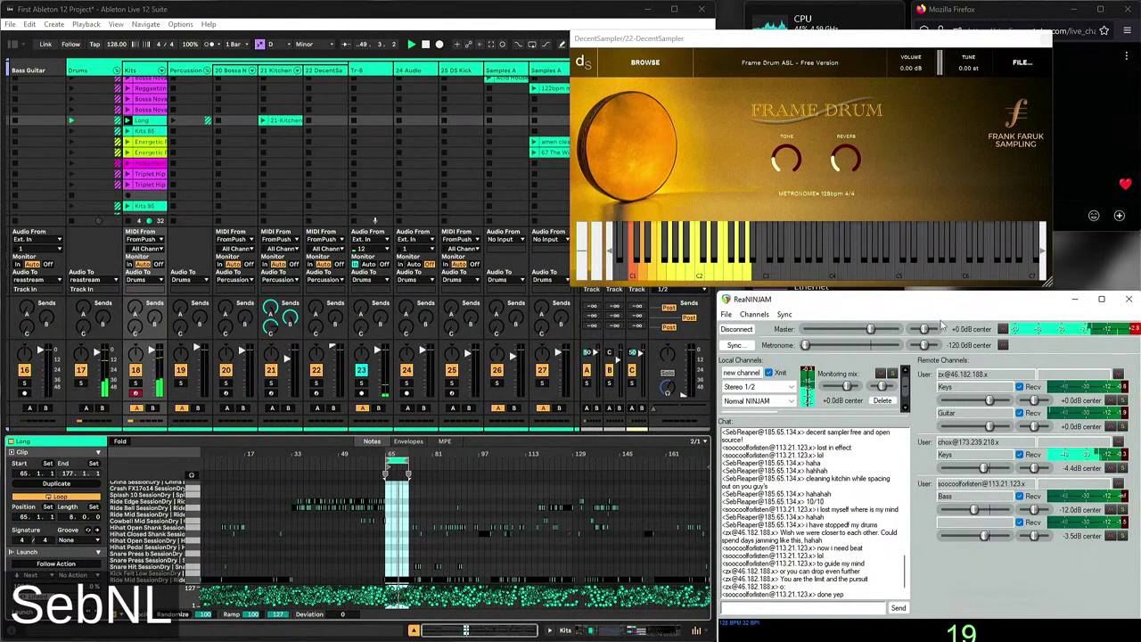
Move ReaNINJAM aside, inspect ReaLimit in the Track 1 effects chain in REAPER, close the chain and put ReaNINJAM back
{"action": "left_click_drag", "start_coordinate": [1011, 299], "coordinate": [1007, 298]}
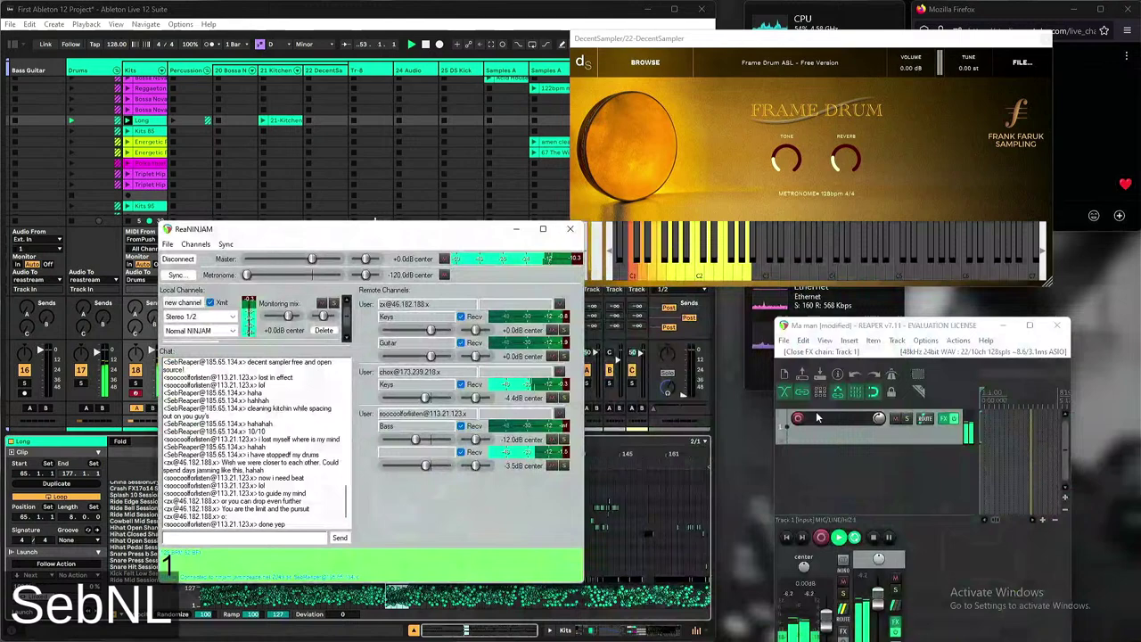
{"action": "left_click", "coordinate": [945, 418]}
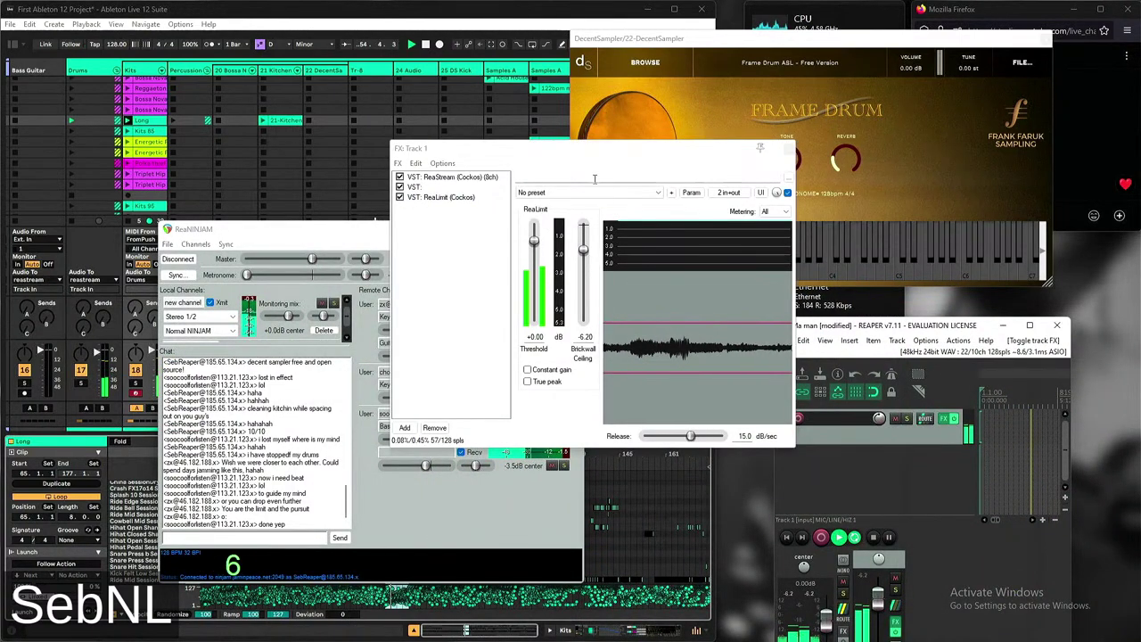
{"action": "left_click_drag", "start_coordinate": [599, 154], "coordinate": [853, 169]}
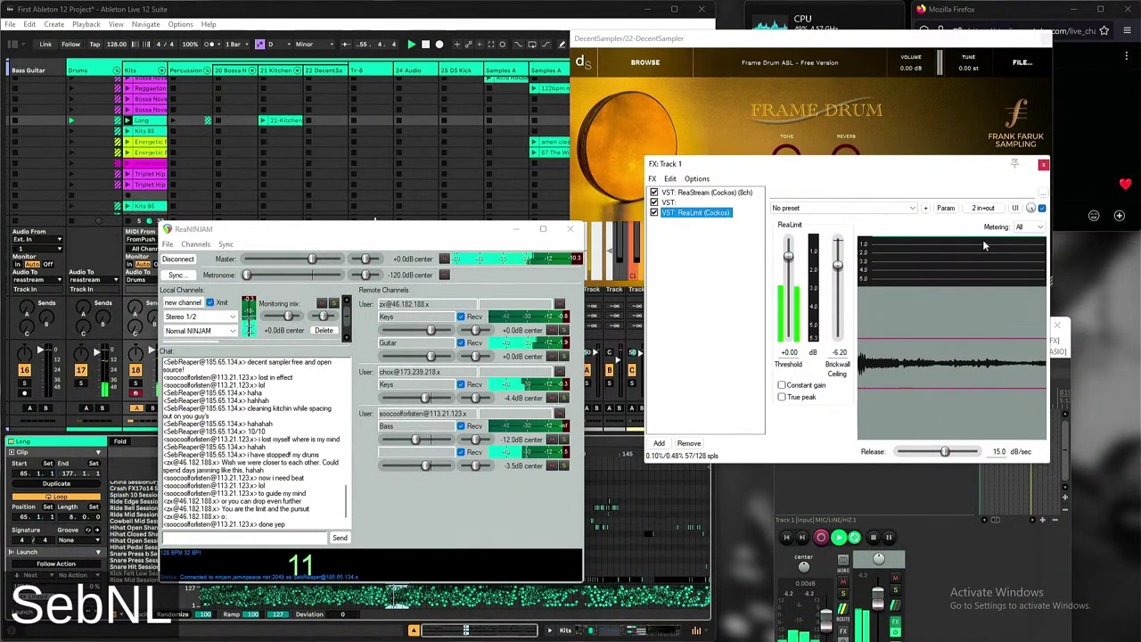
{"action": "left_click", "coordinate": [1045, 166]}
{"action": "left_click_drag", "start_coordinate": [373, 234], "coordinate": [927, 293]}
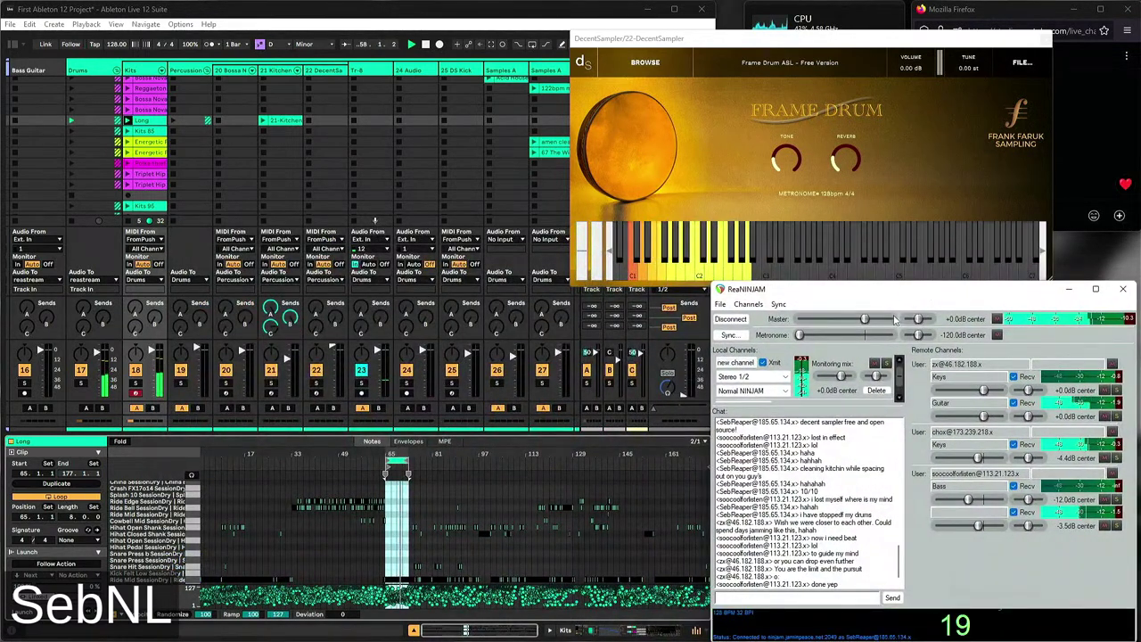
Set the ReaNINJAM master volume to +4.6 dB and the metronome to -1.2 dB
{"action": "left_click_drag", "start_coordinate": [861, 321], "coordinate": [877, 323]}
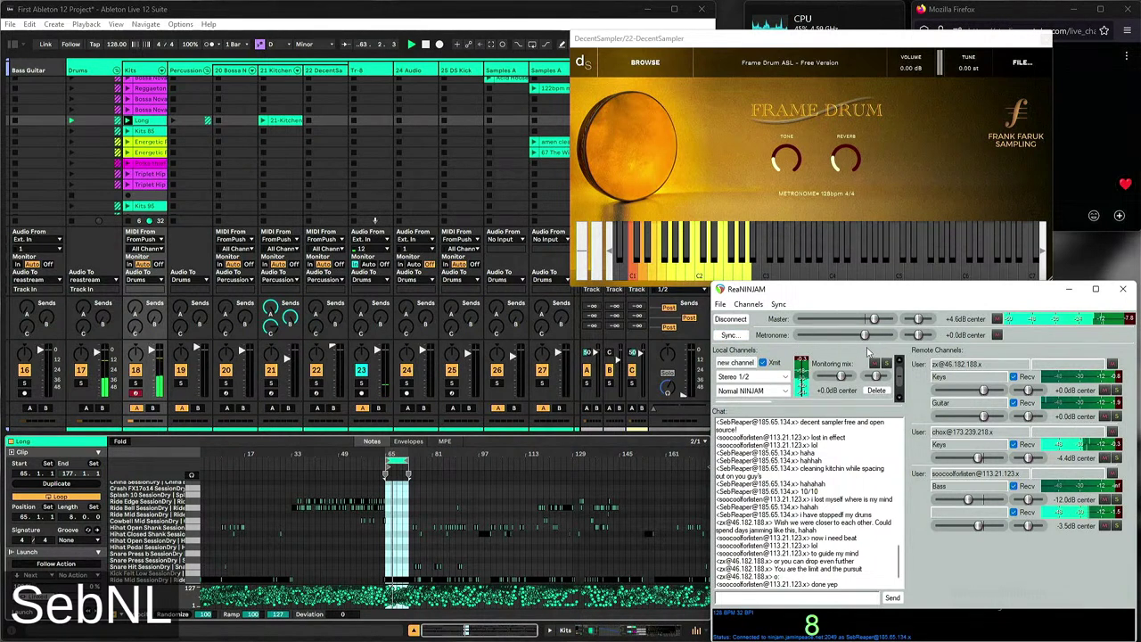
{"action": "left_click_drag", "start_coordinate": [866, 335], "coordinate": [862, 335]}
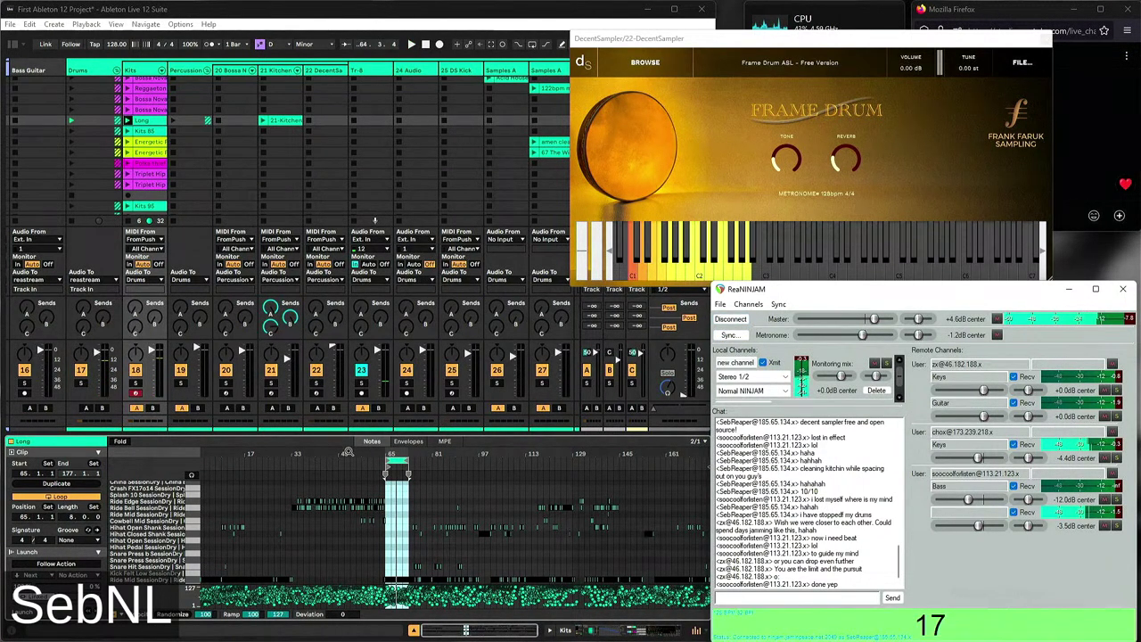
Move the eight-bar loop of the "Long" clip back to start at 1.1.1 and show it enlarged in the note editor
{"action": "left_click", "coordinate": [398, 460]}
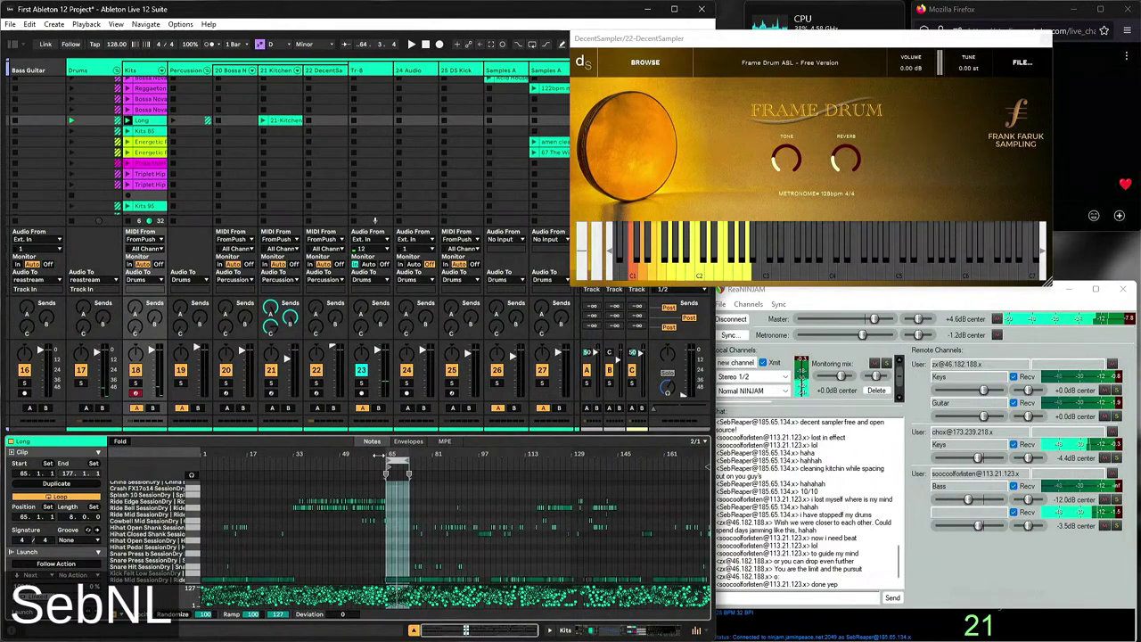
{"action": "key", "text": "Left"}
{"action": "key", "text": "Left"}
{"action": "key", "text": "Left"}
{"action": "key", "text": "Left"}
{"action": "key", "text": "Left"}
{"action": "key", "text": "Left"}
{"action": "key", "text": "Left"}
{"action": "key", "text": "Left"}
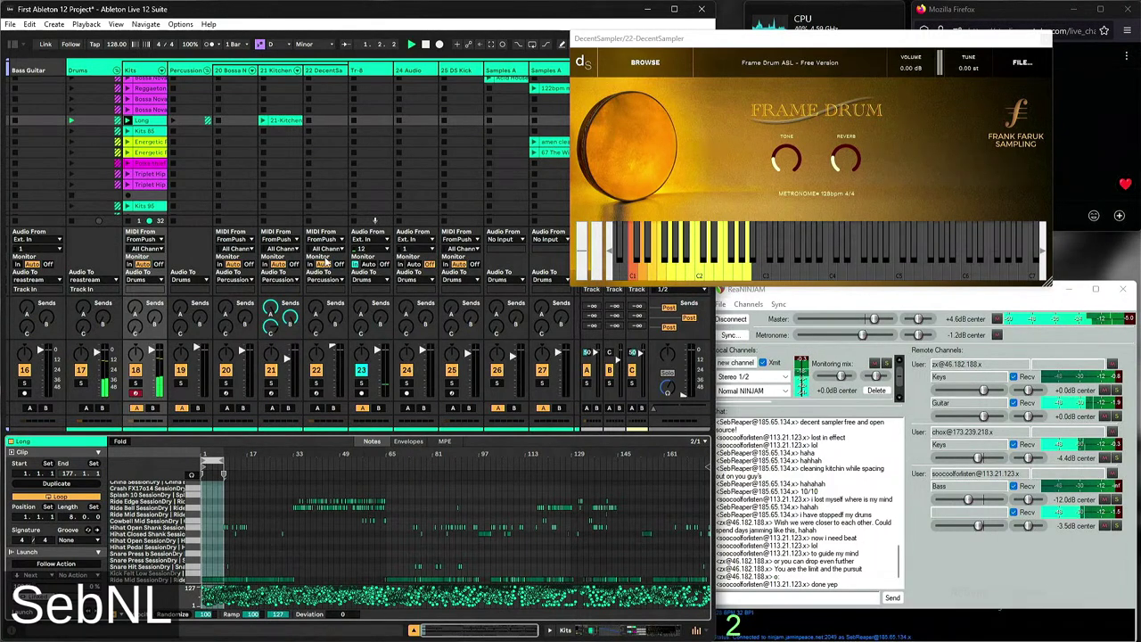
{"action": "left_click_drag", "start_coordinate": [209, 451], "coordinate": [210, 463]}
{"action": "left_click", "coordinate": [208, 459]}
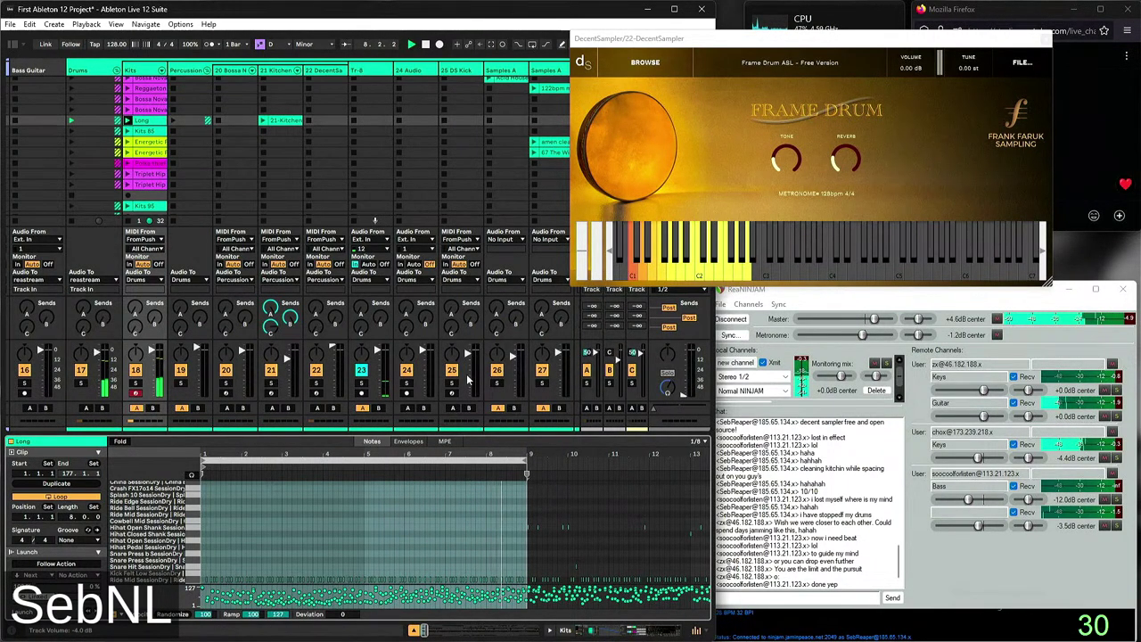
Turn the ReaNINJAM metronome down to -120.0 dB and close the DecentSampler window
{"action": "mouse_move", "coordinate": [932, 628]}
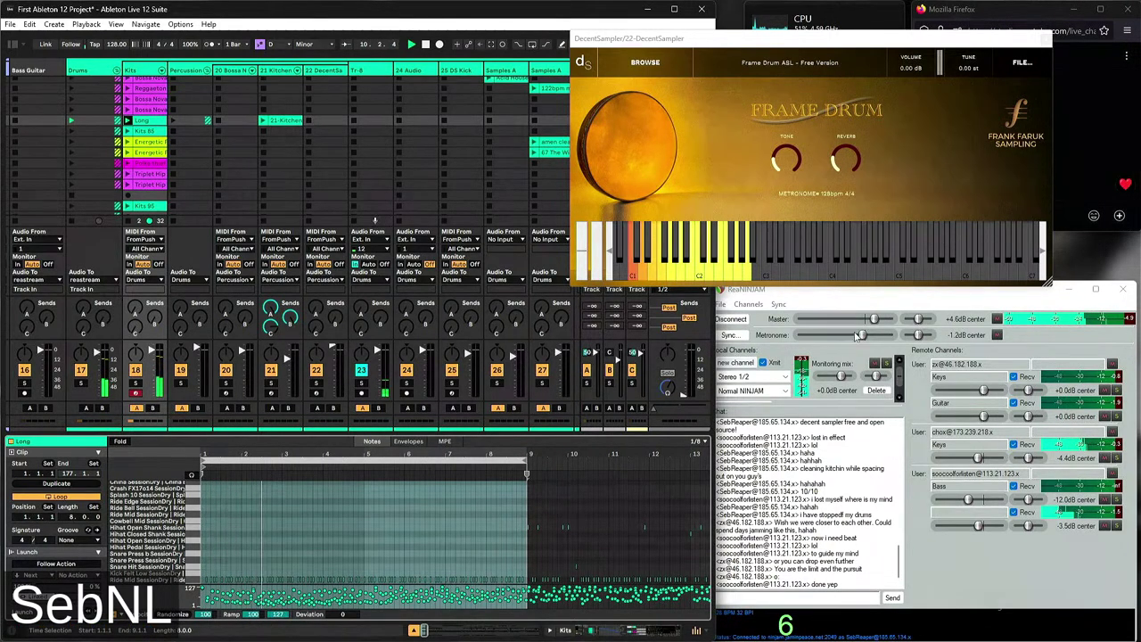
{"action": "left_click_drag", "start_coordinate": [858, 335], "coordinate": [464, 406]}
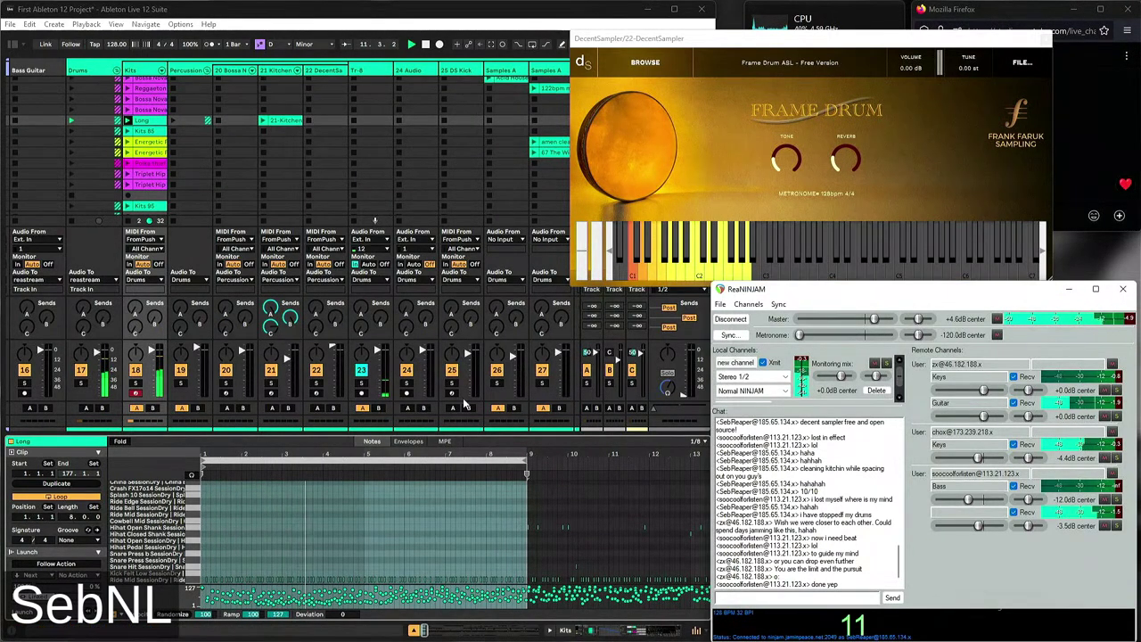
{"action": "left_click_drag", "start_coordinate": [1015, 43], "coordinate": [1042, 22]}
{"action": "left_click", "coordinate": [1069, 18]}
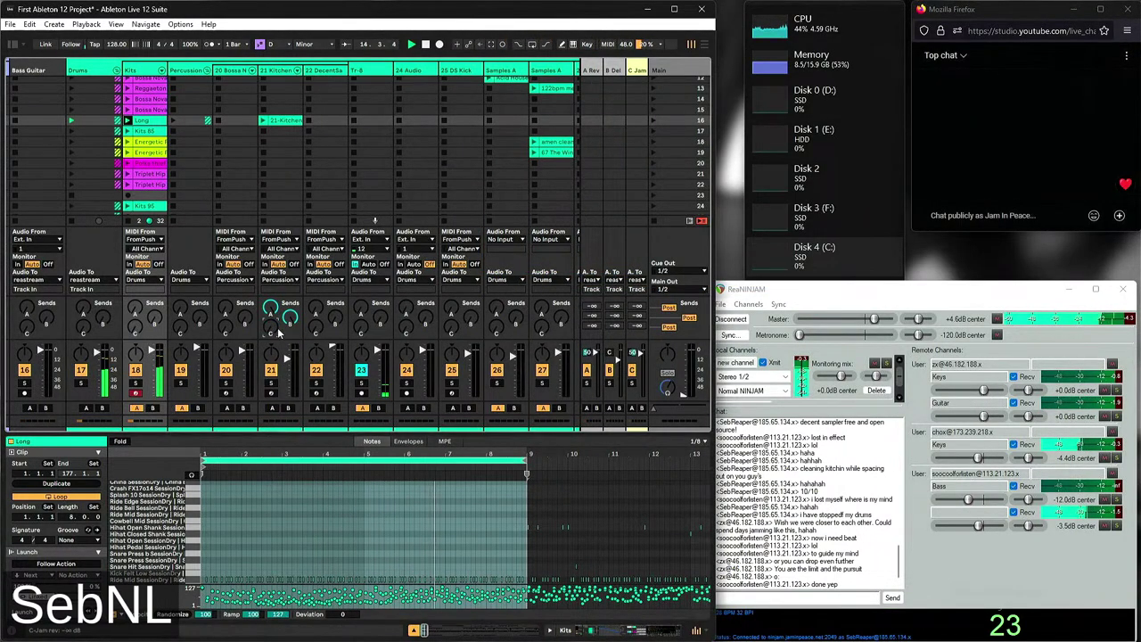
Raise the second remote jammer's Keys channel in ReaNINJAM to +1.2 dB
{"action": "scroll", "coordinate": [271, 143], "scroll_direction": "right", "scroll_amount": 10}
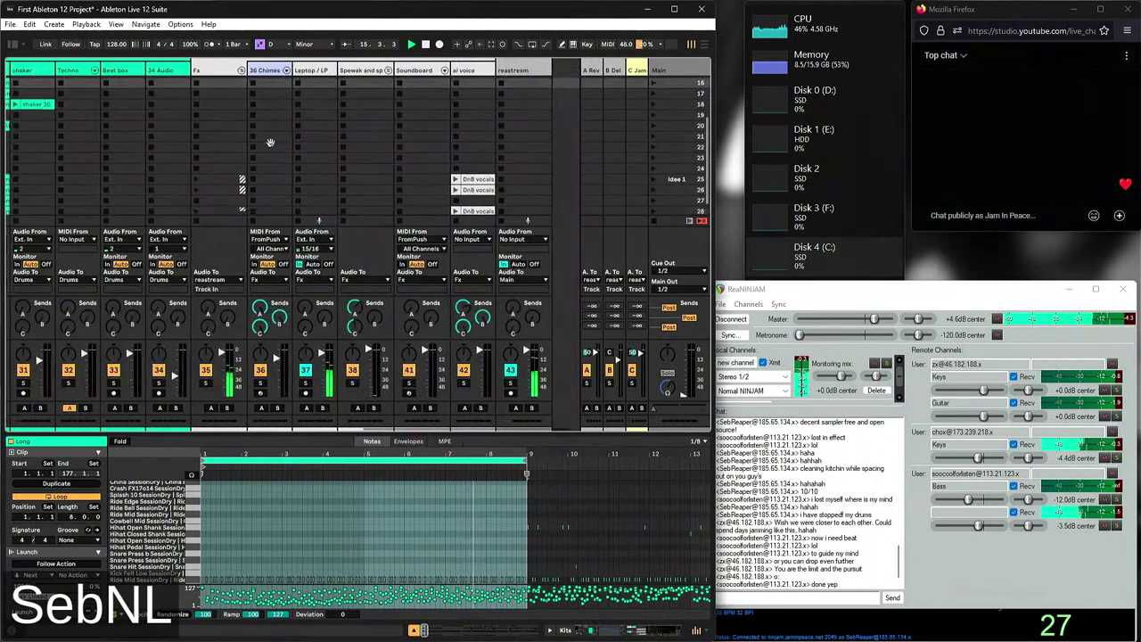
{"action": "scroll", "coordinate": [270, 143], "scroll_direction": "right", "scroll_amount": 2}
{"action": "scroll", "coordinate": [270, 143], "scroll_direction": "down", "scroll_amount": 2}
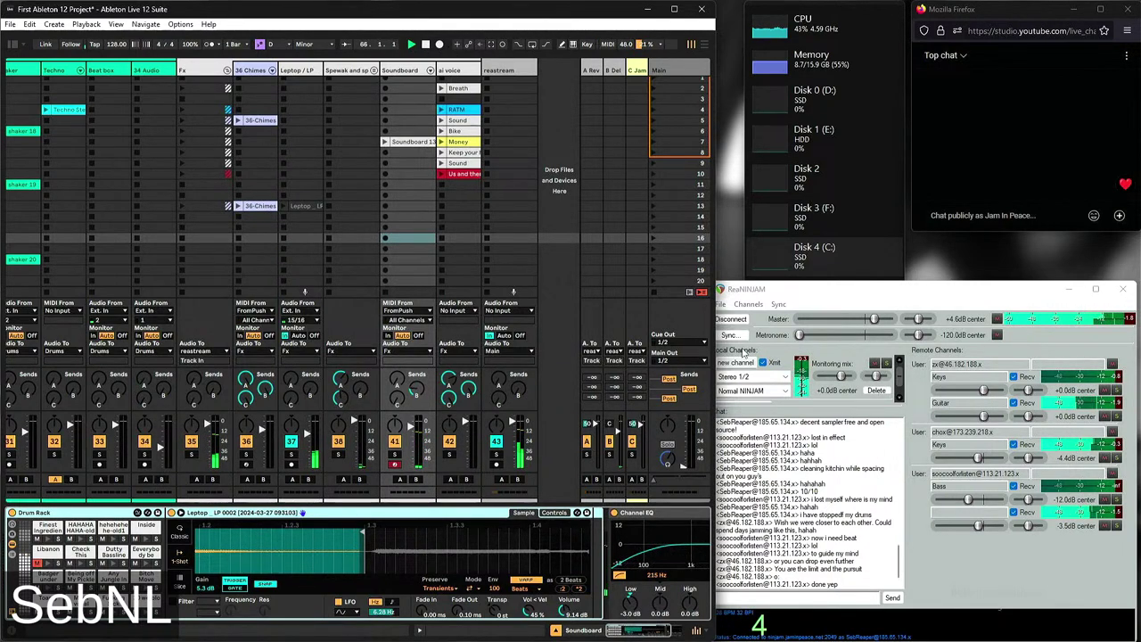
{"action": "mouse_move", "coordinate": [800, 335]}
{"action": "left_mouse_down"}
{"action": "mouse_move", "coordinate": [862, 336]}
{"action": "mouse_move", "coordinate": [798, 336]}
{"action": "left_mouse_up"}
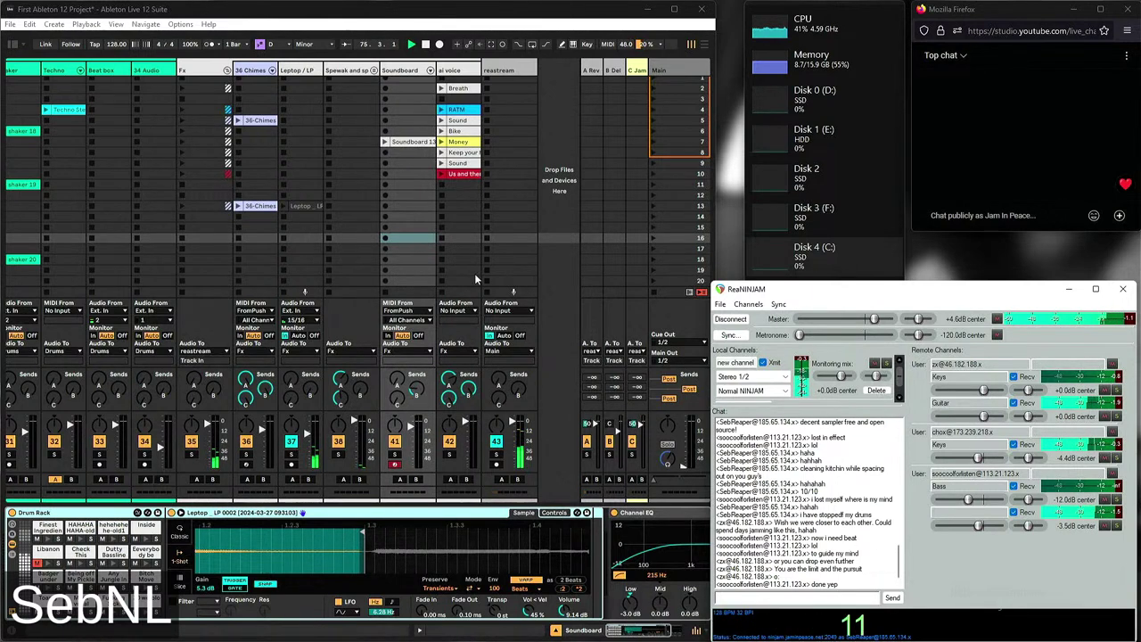
{"action": "left_click_drag", "start_coordinate": [977, 457], "coordinate": [986, 458]}
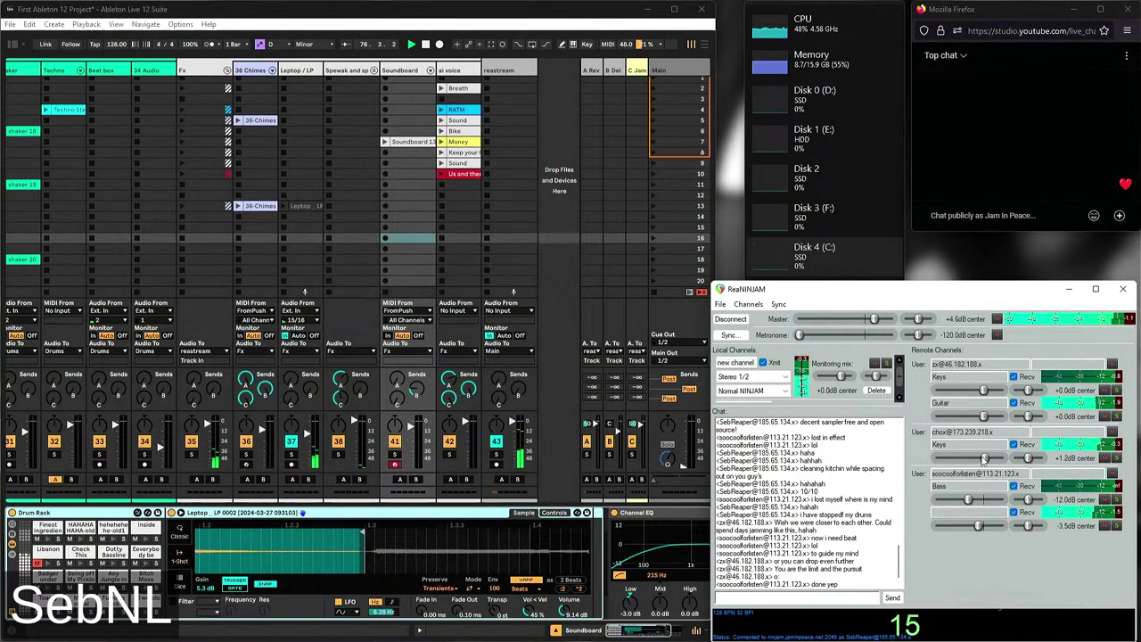
Send the message "D#" in the ReaNINJAM chat
{"action": "scroll", "coordinate": [532, 218], "scroll_direction": "left", "scroll_amount": 3}
{"action": "scroll", "coordinate": [532, 218], "scroll_direction": "right", "scroll_amount": 3}
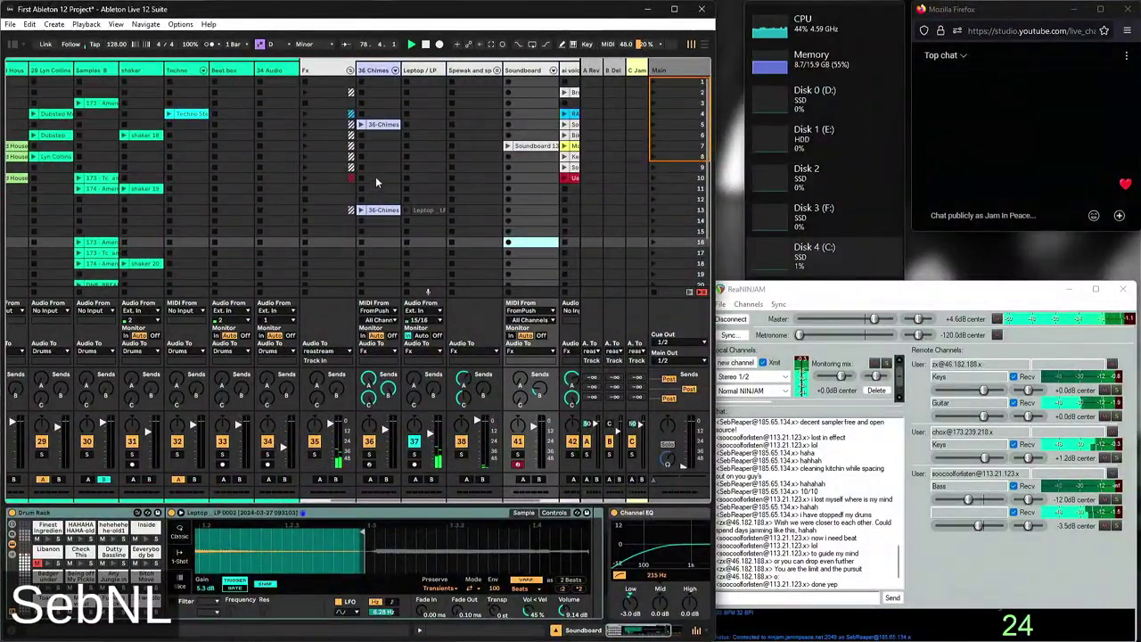
{"action": "scroll", "coordinate": [375, 177], "scroll_direction": "left", "scroll_amount": 10}
{"action": "scroll", "coordinate": [286, 167], "scroll_direction": "left", "scroll_amount": 2}
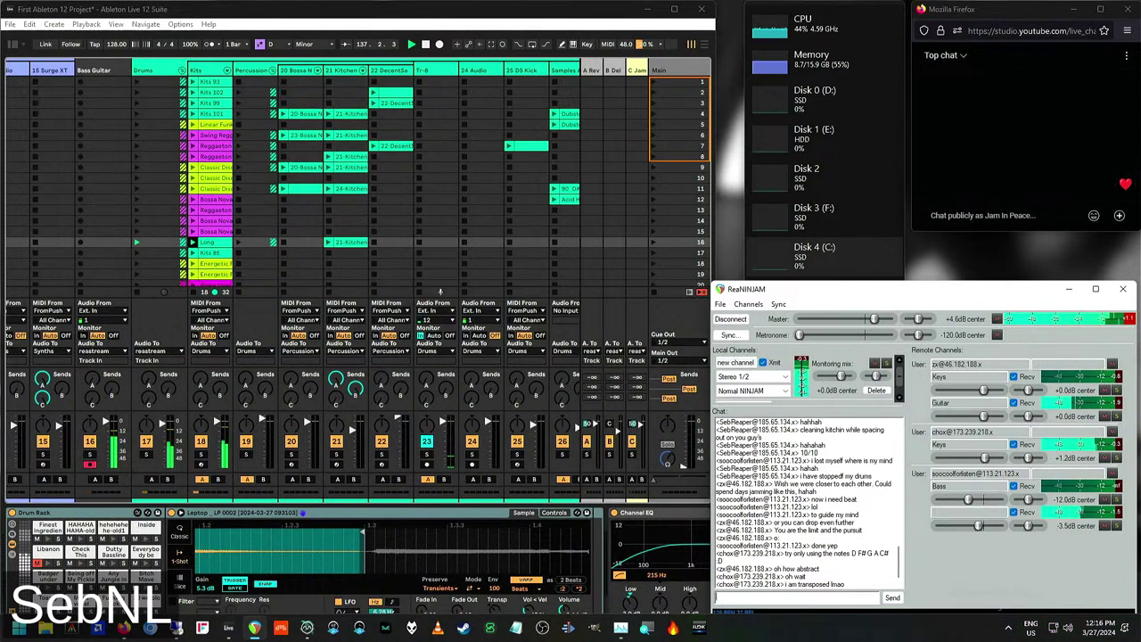
{"action": "type", "text": "D#"}
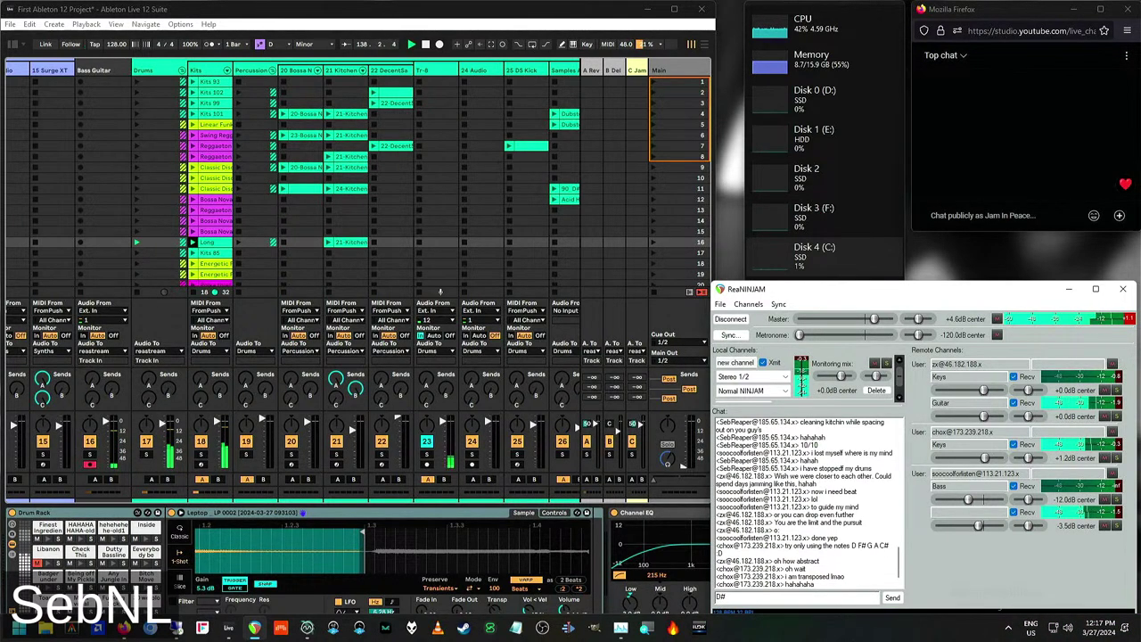
{"action": "key", "text": "Return"}
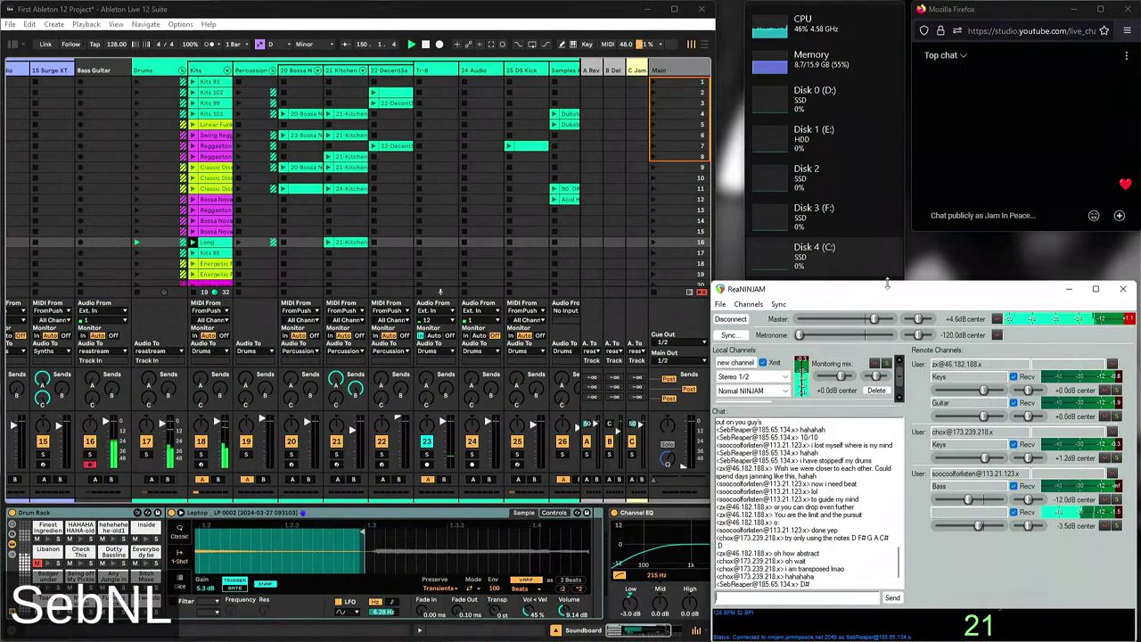
Set the loop of the "Long" clip on the Kits track to start at 17.1.1 with a length of 16 bars
{"action": "left_click_drag", "start_coordinate": [891, 289], "coordinate": [883, 271]}
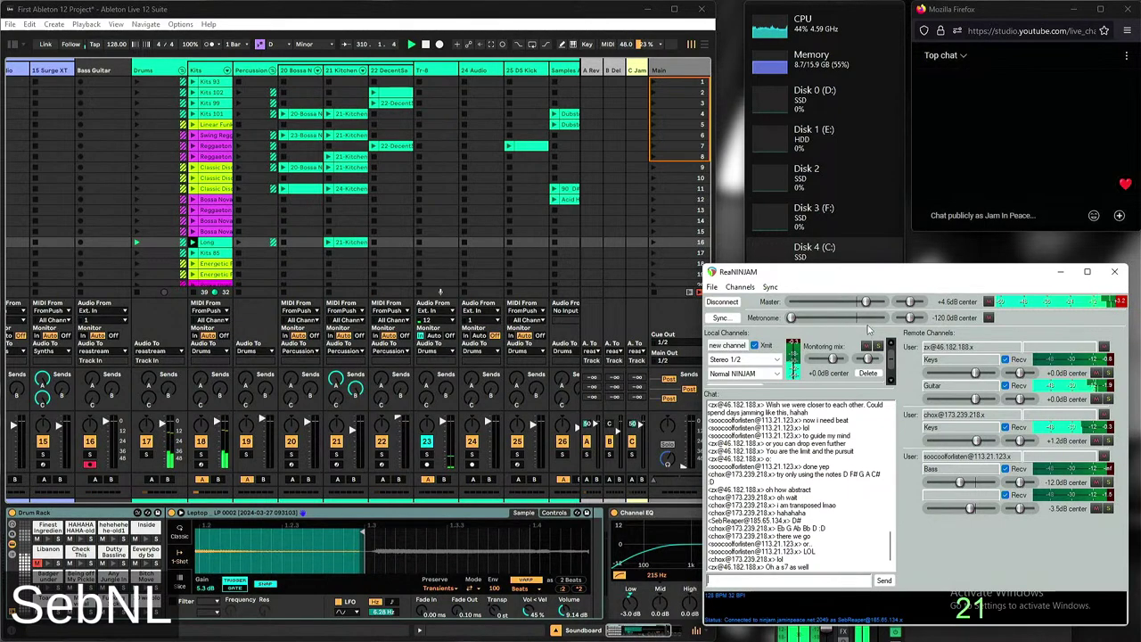
{"action": "left_click", "coordinate": [220, 255]}
{"action": "double_click", "coordinate": [220, 255]}
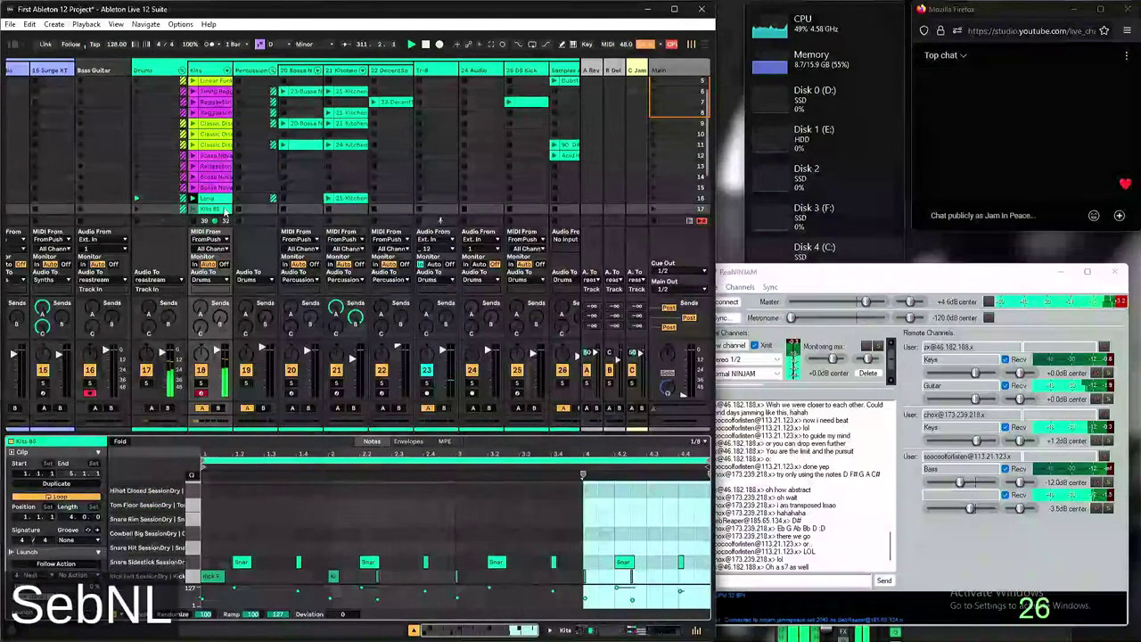
{"action": "left_click", "coordinate": [216, 200]}
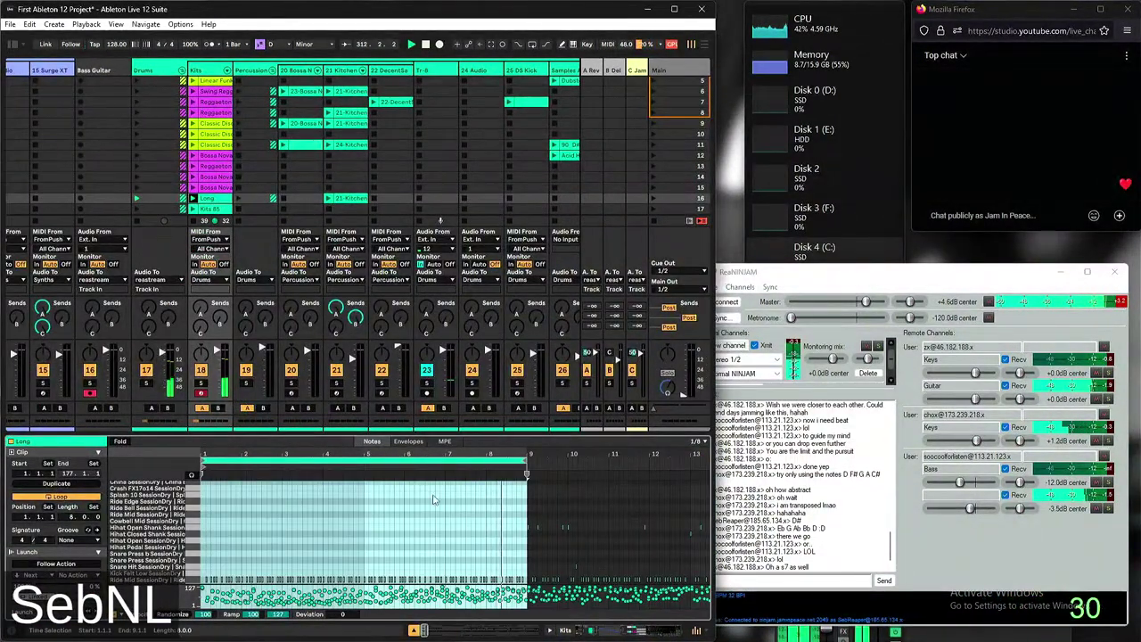
{"action": "key", "text": "minus"}
{"action": "key", "text": "minus"}
{"action": "key", "text": "minus"}
{"action": "key", "text": "minus"}
{"action": "key", "text": "minus"}
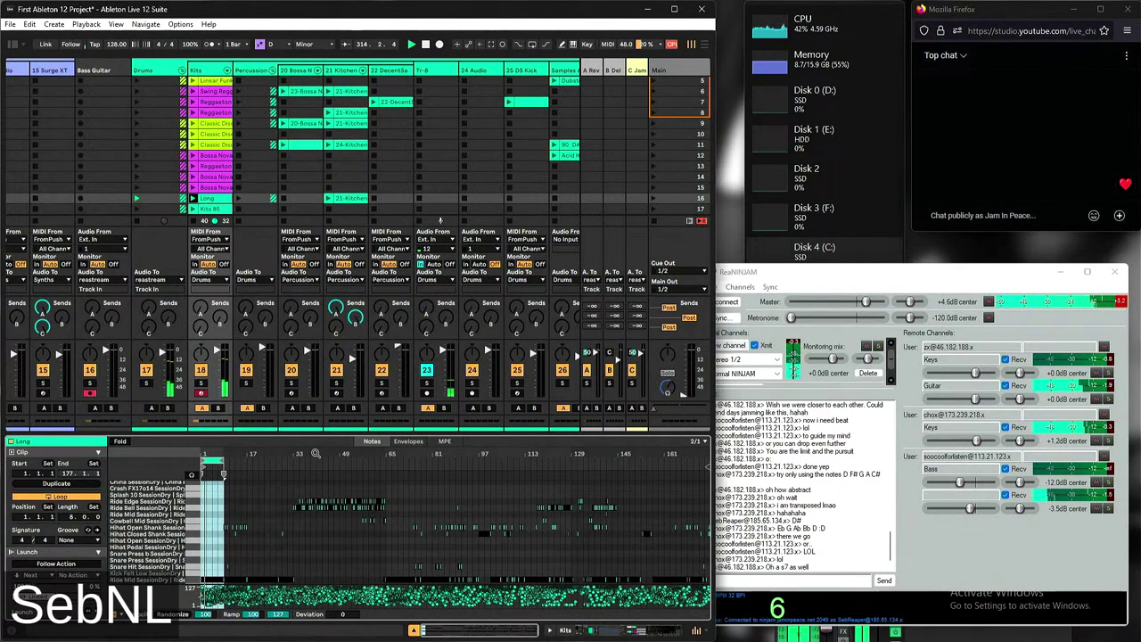
{"action": "left_click_drag", "start_coordinate": [214, 462], "coordinate": [257, 461]}
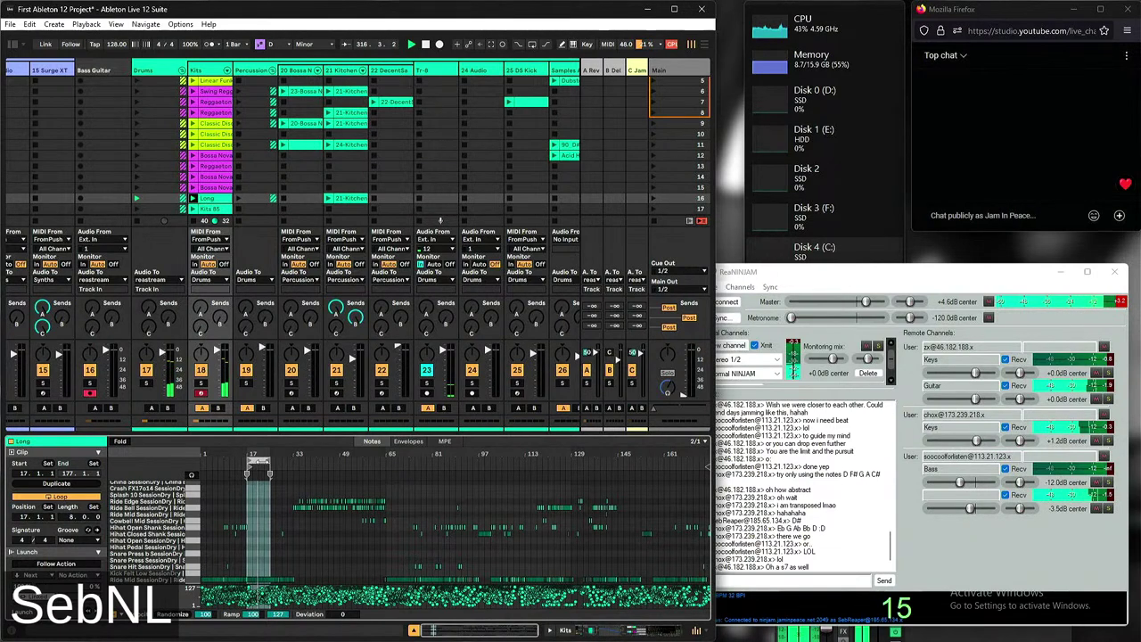
{"action": "left_click_drag", "start_coordinate": [269, 461], "coordinate": [294, 461]}
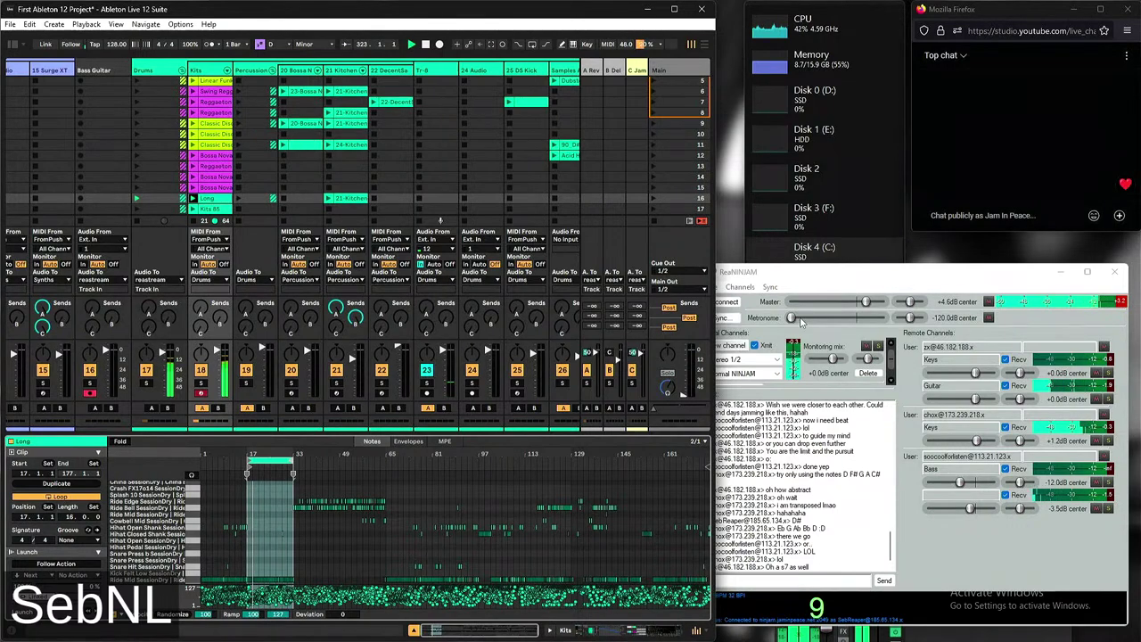
Raise the ReaNINJAM metronome to -1.6 dB, briefly switch on the Ableton Live metronome, and silence both again
{"action": "left_click", "coordinate": [853, 317]}
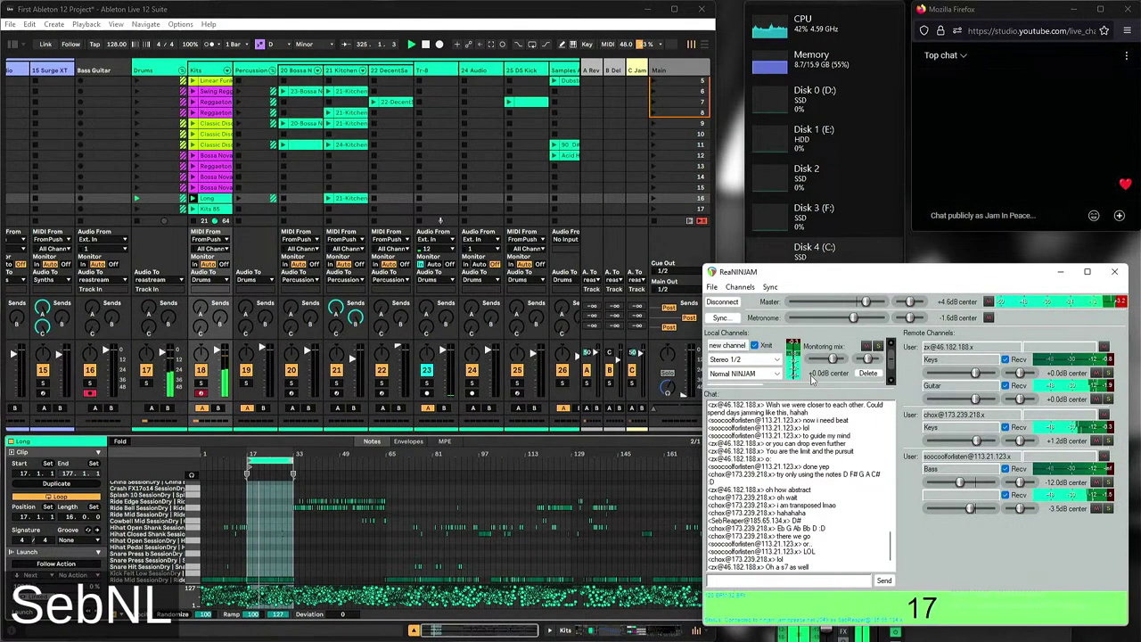
{"action": "left_click", "coordinate": [209, 45]}
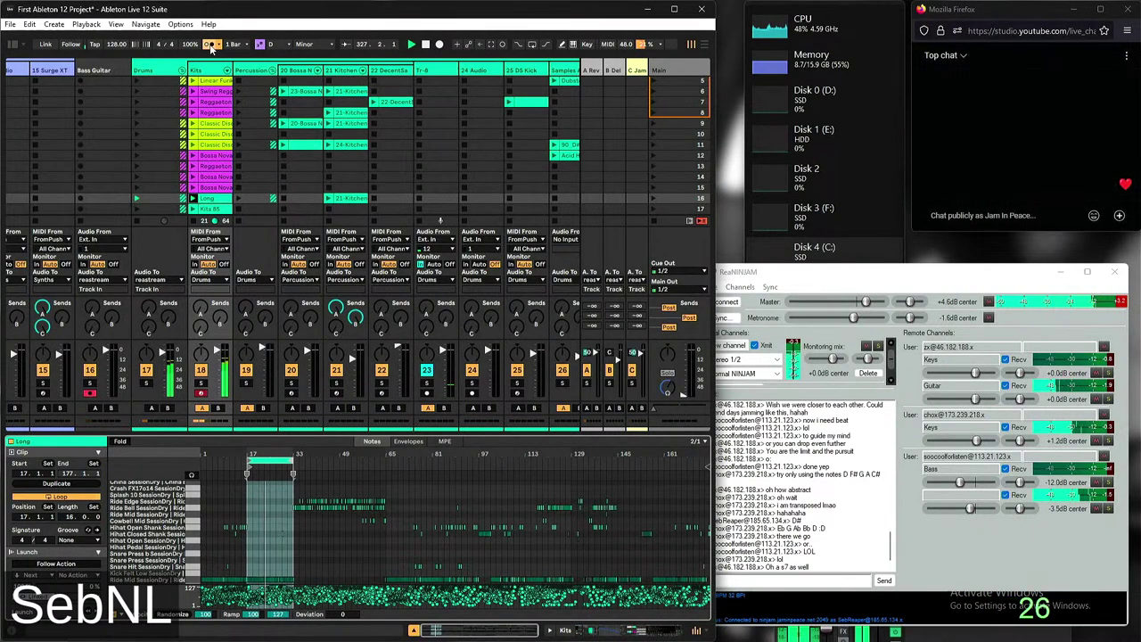
{"action": "left_click", "coordinate": [209, 45]}
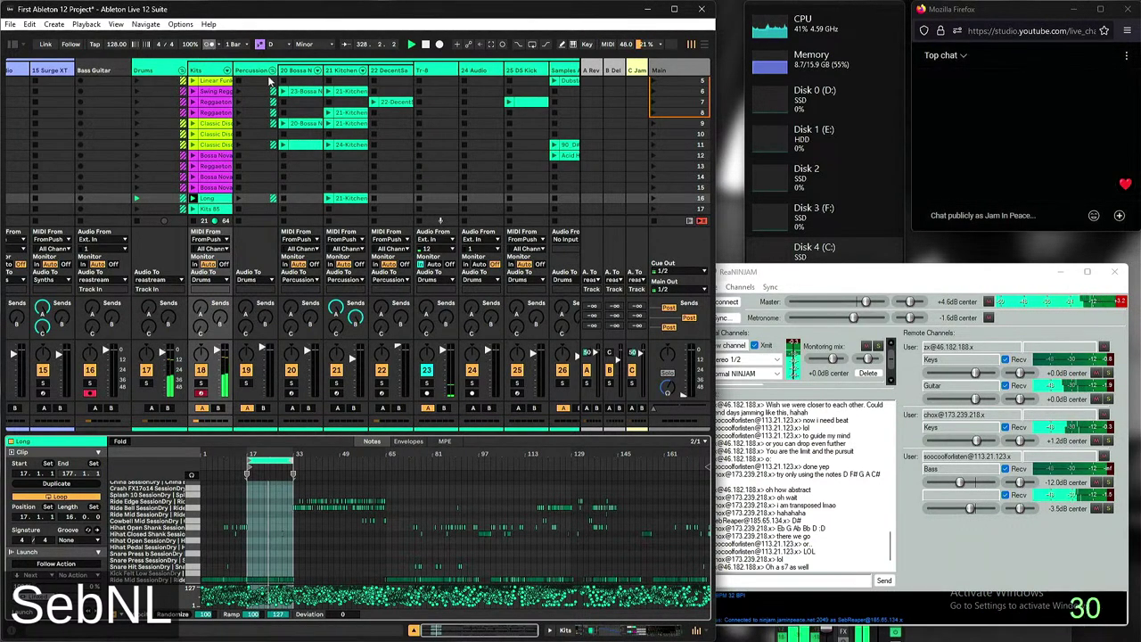
{"action": "left_click", "coordinate": [791, 317]}
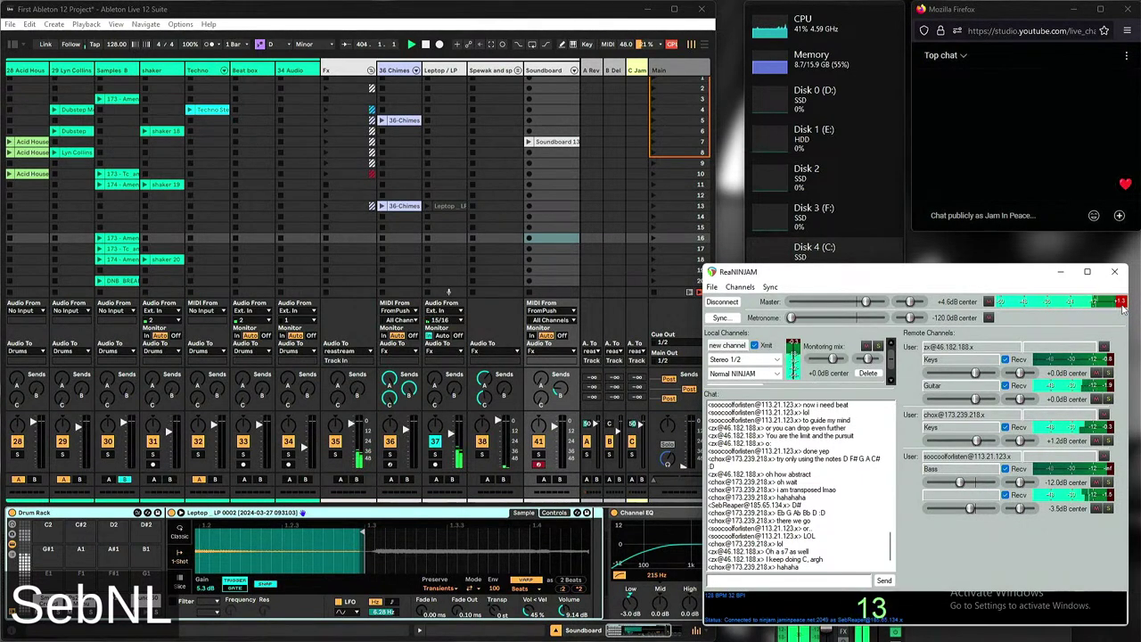
Send the message "lol" in the ReaNINJAM chat
{"action": "left_click", "coordinate": [815, 582]}
{"action": "type", "text": "lol"}
{"action": "key", "text": "Return"}
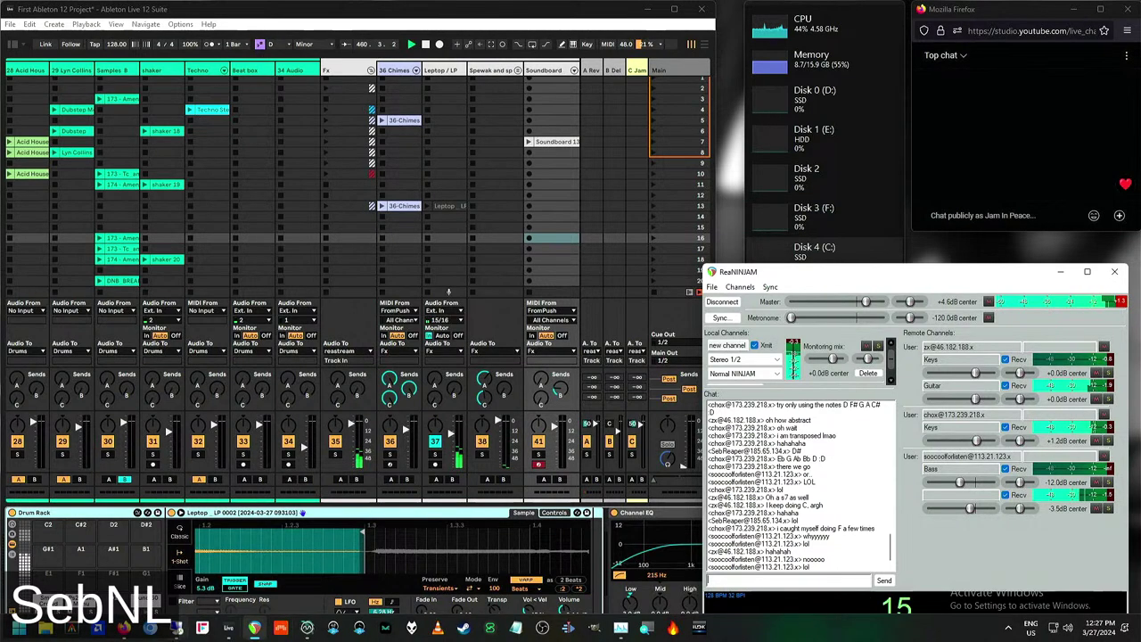
{"action": "mouse_move", "coordinate": [123, 629]}
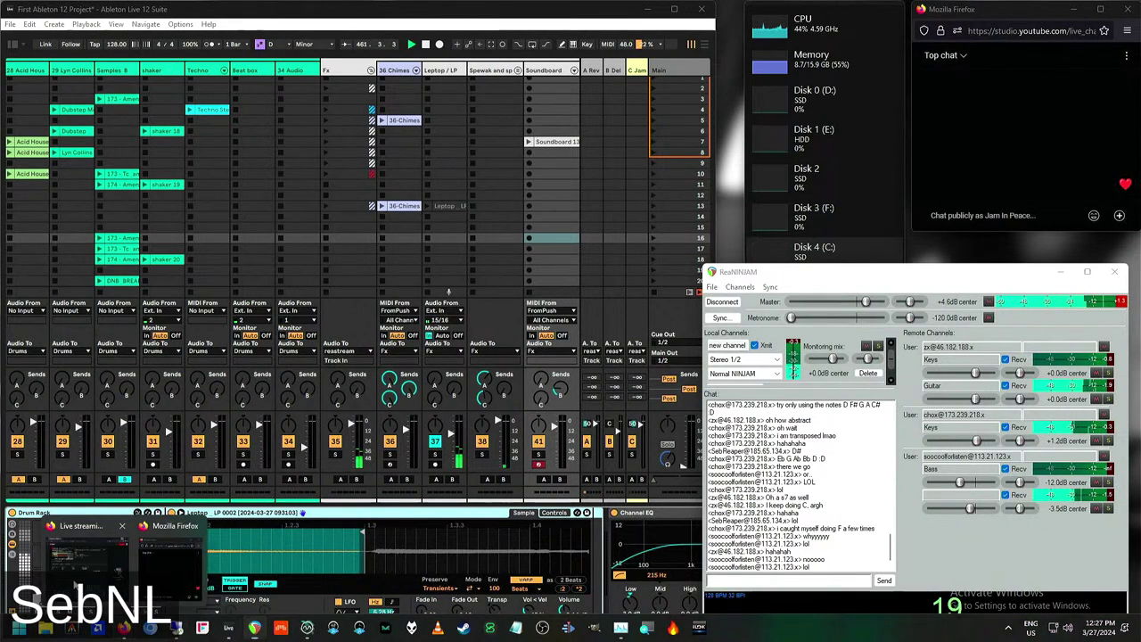
Check the live stream's analytics and connection status in YouTube Studio, and return to the jam windows
{"action": "left_click", "coordinate": [78, 558]}
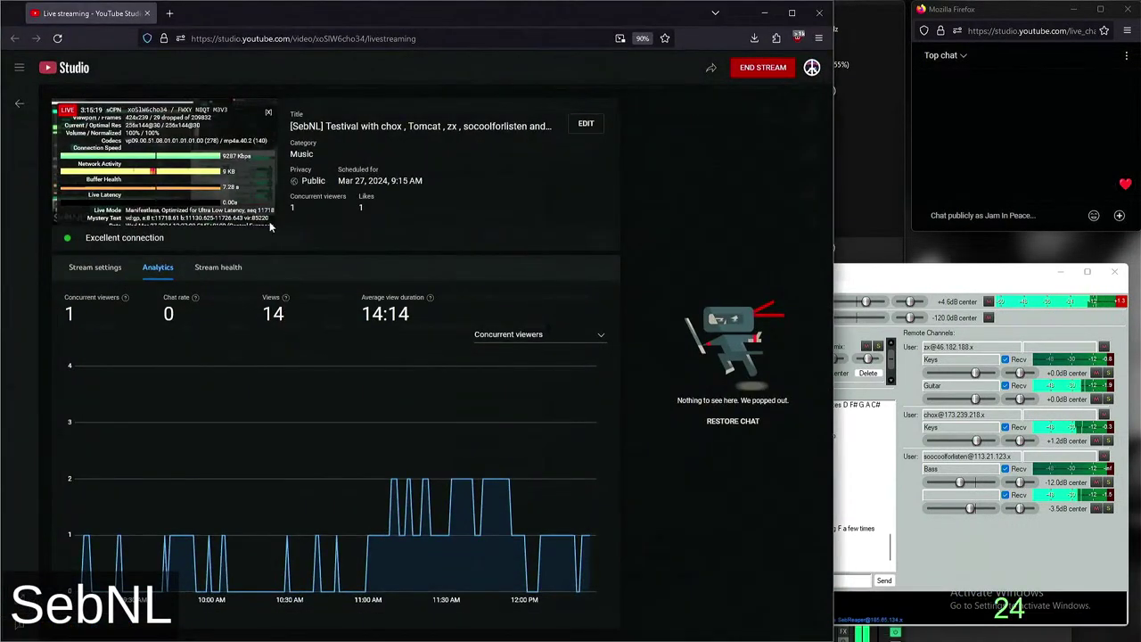
{"action": "left_click", "coordinate": [765, 22]}
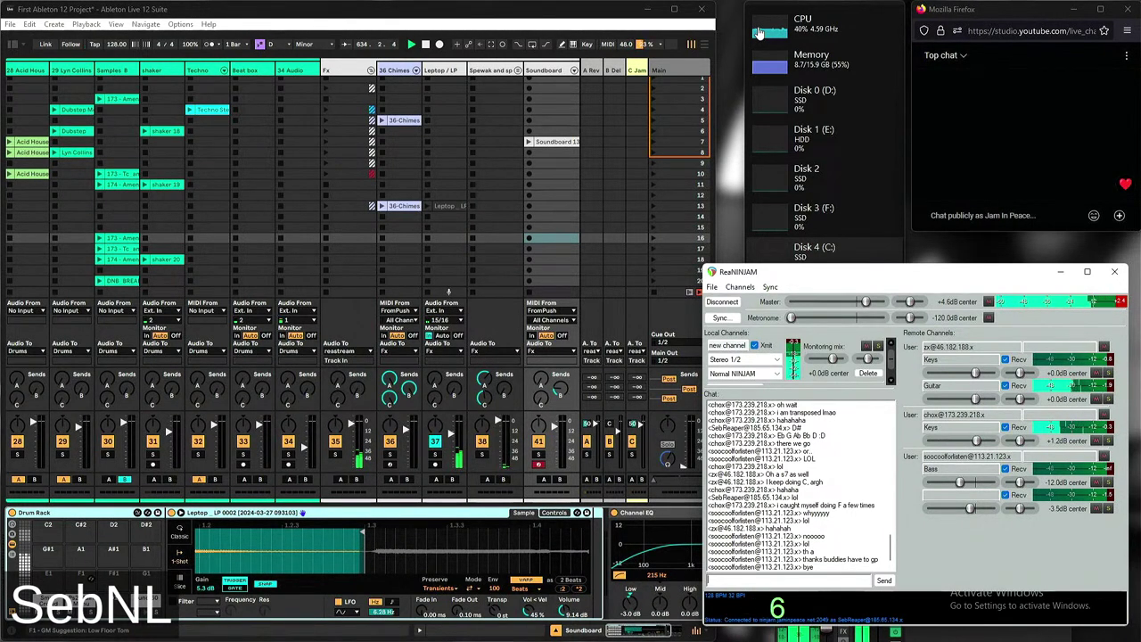
Send the messages "bye" and "thx" in the ReaNINJAM chat
{"action": "type", "text": "bye"}
{"action": "key", "text": "Return"}
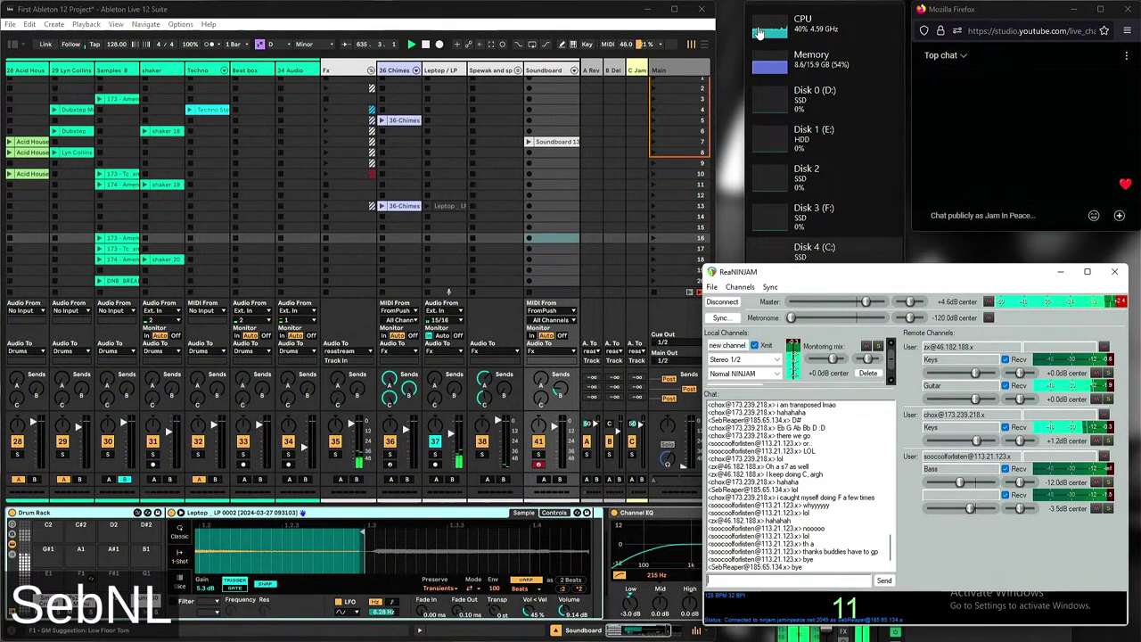
{"action": "type", "text": "thx"}
{"action": "key", "text": "Return"}
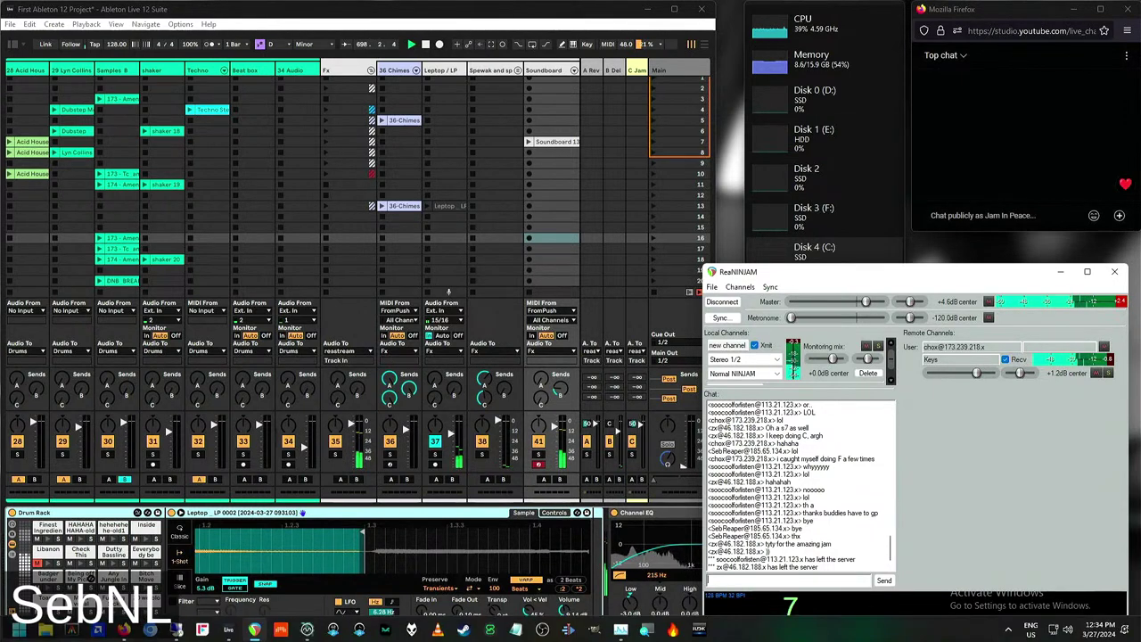
Send the message "hahaha nice" in the ReaNINJAM chat
{"action": "left_click", "coordinate": [824, 581]}
{"action": "type", "text": "hah"}
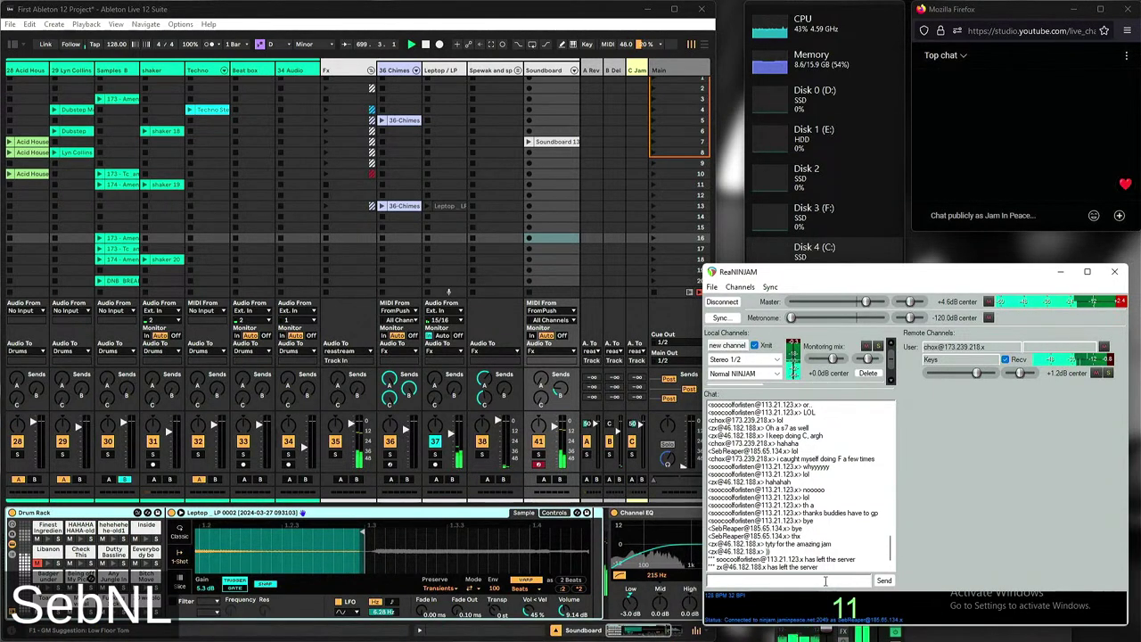
{"action": "type", "text": "aha nice"}
{"action": "key", "text": "Return"}
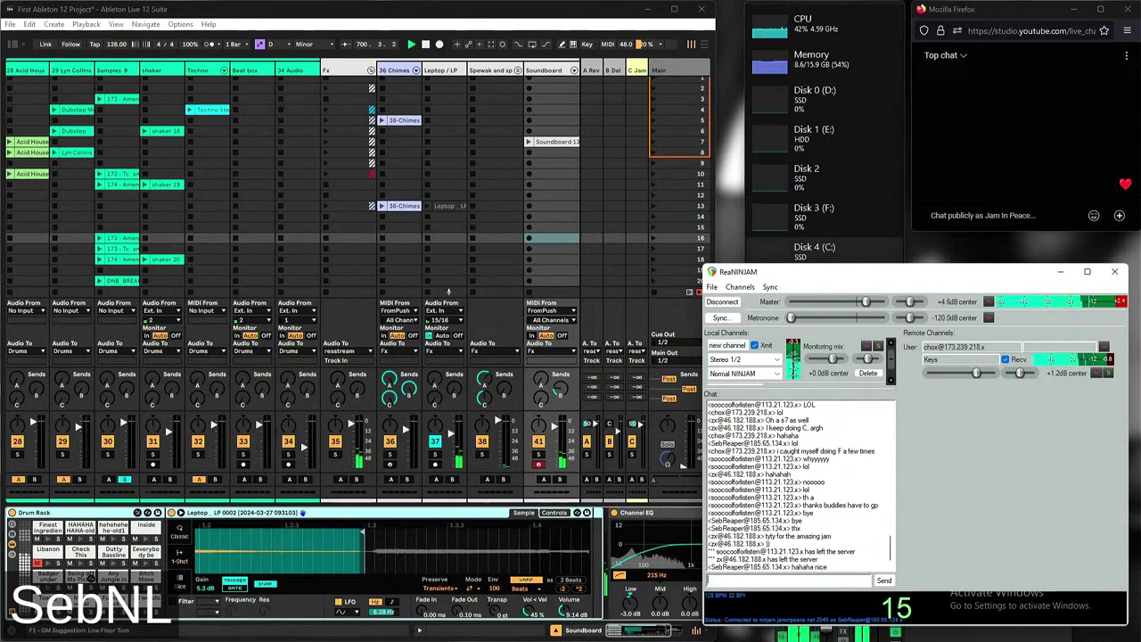
Send the message "i go to the smartshop to get weed seeds" in the ReaNINJAM chat
{"action": "type", "text": "i go to"}
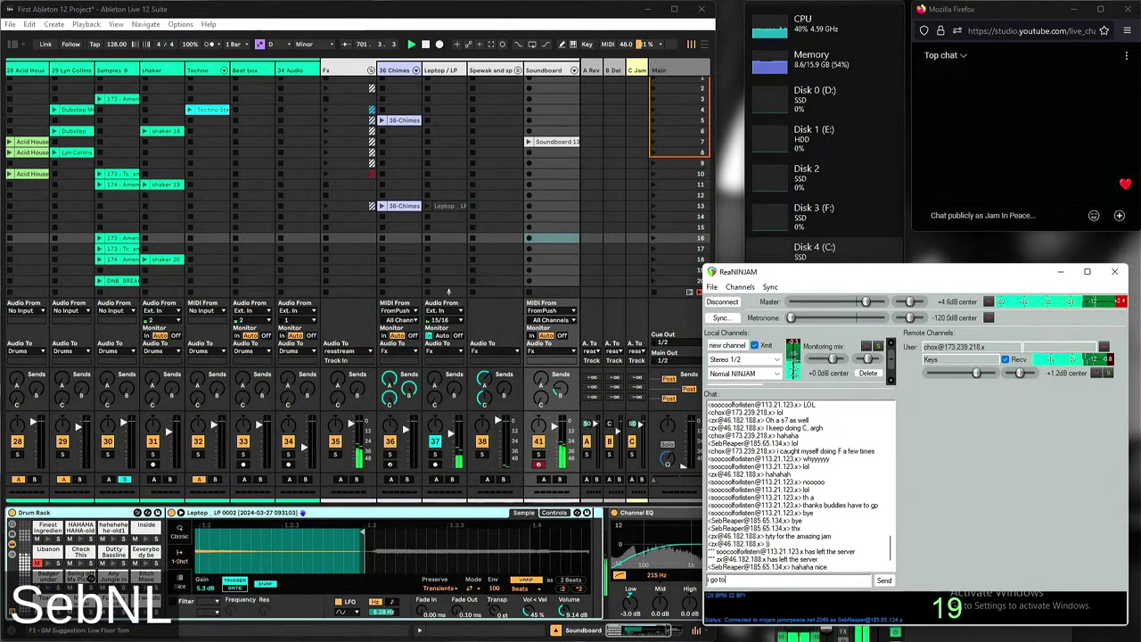
{"action": "type", "text": " the s"}
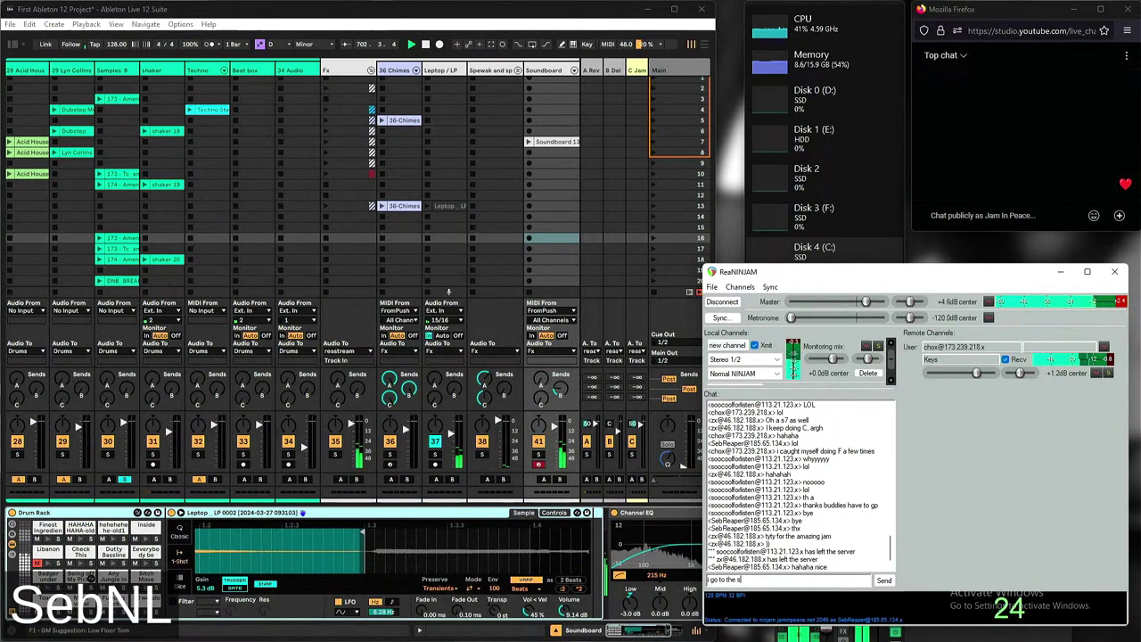
{"action": "type", "text": "marts"}
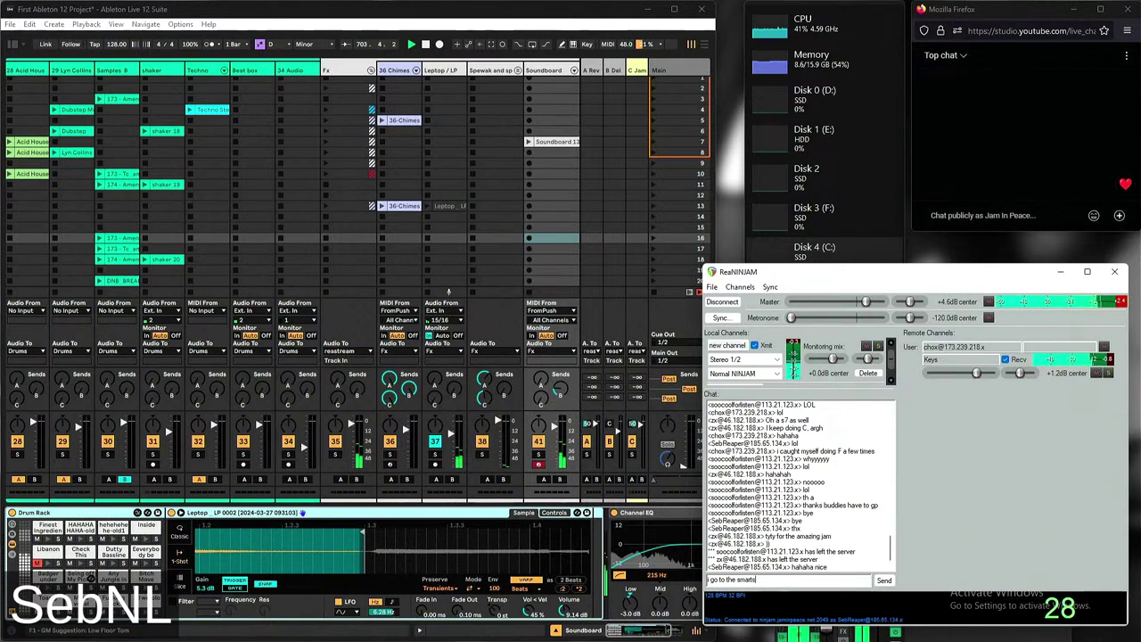
{"action": "type", "text": "hop to get see"}
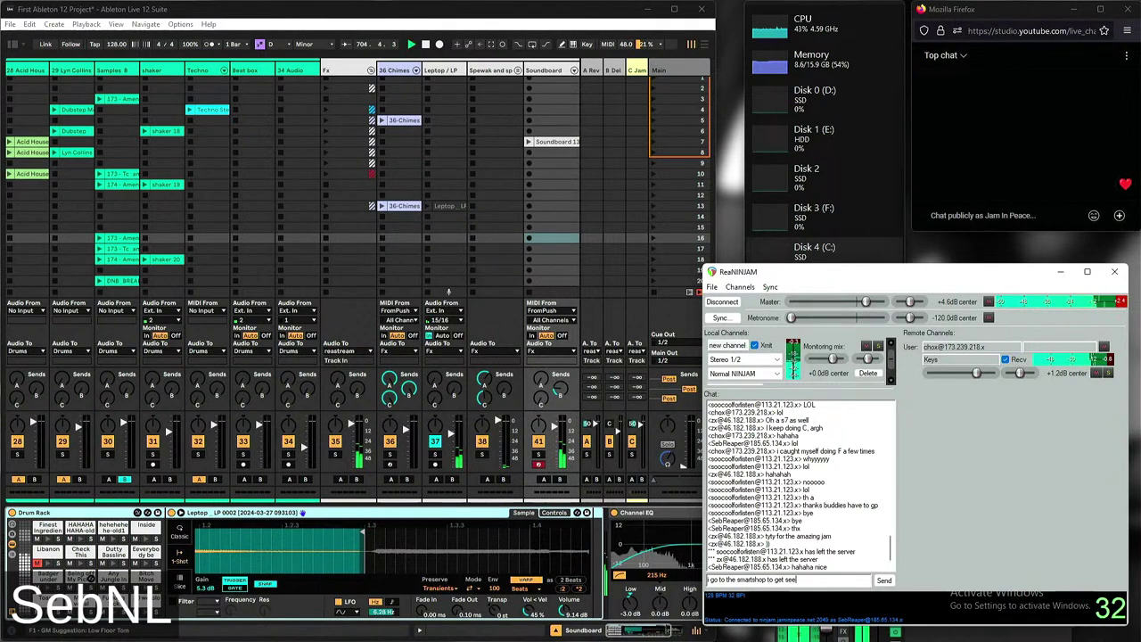
{"action": "type", "text": "d seeds"}
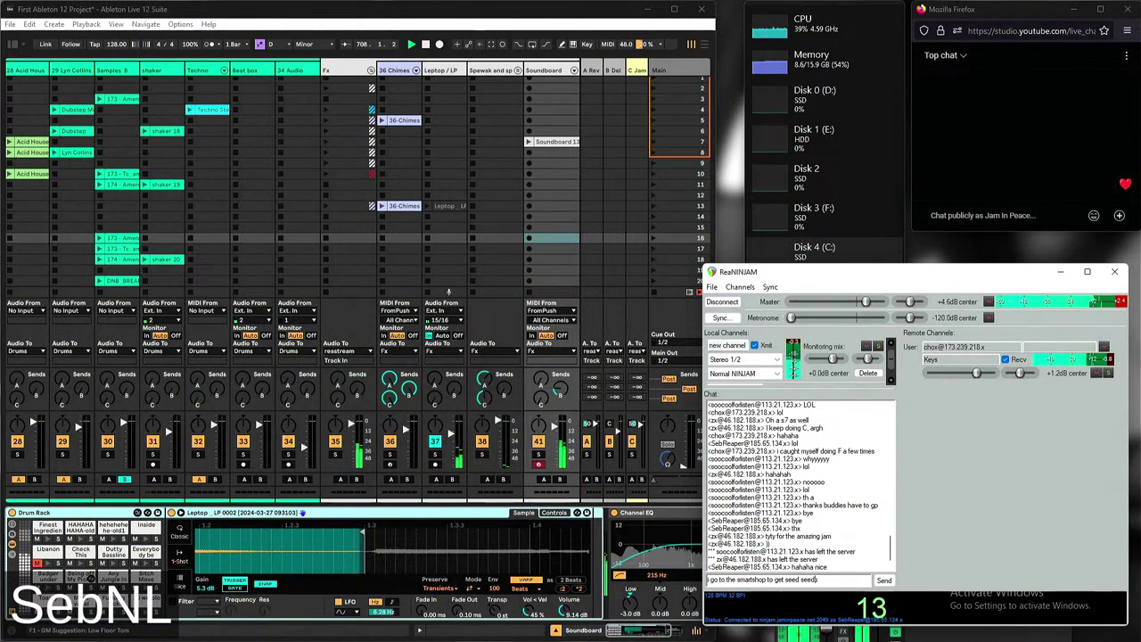
{"action": "left_click", "coordinate": [781, 580]}
{"action": "key", "text": "BackSpace"}
{"action": "type", "text": "w"}
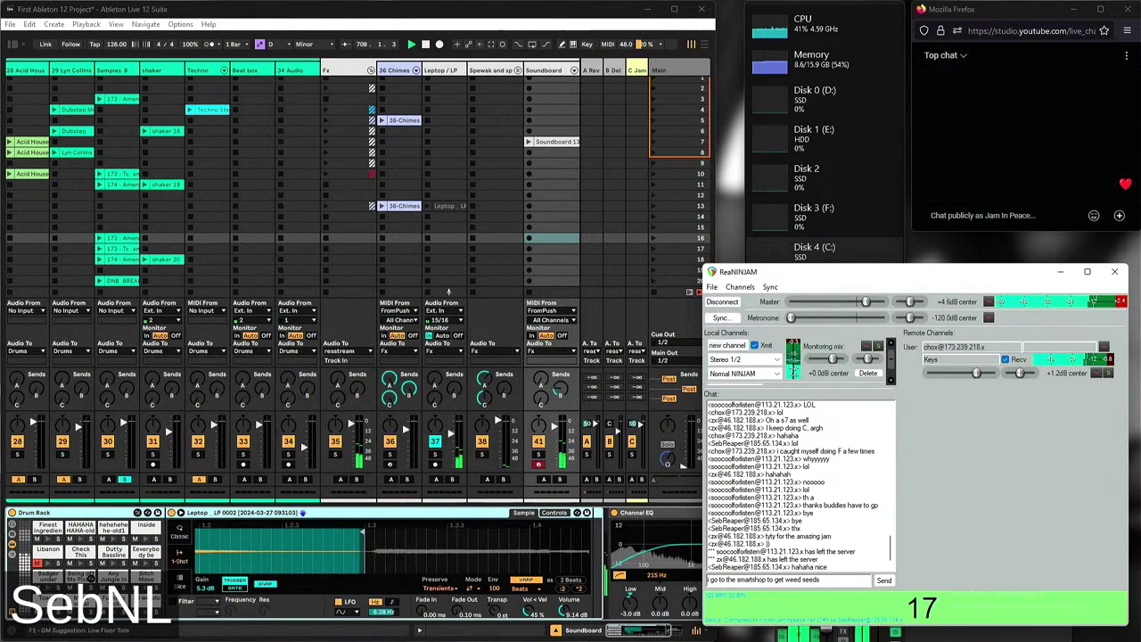
{"action": "key", "text": "Return"}
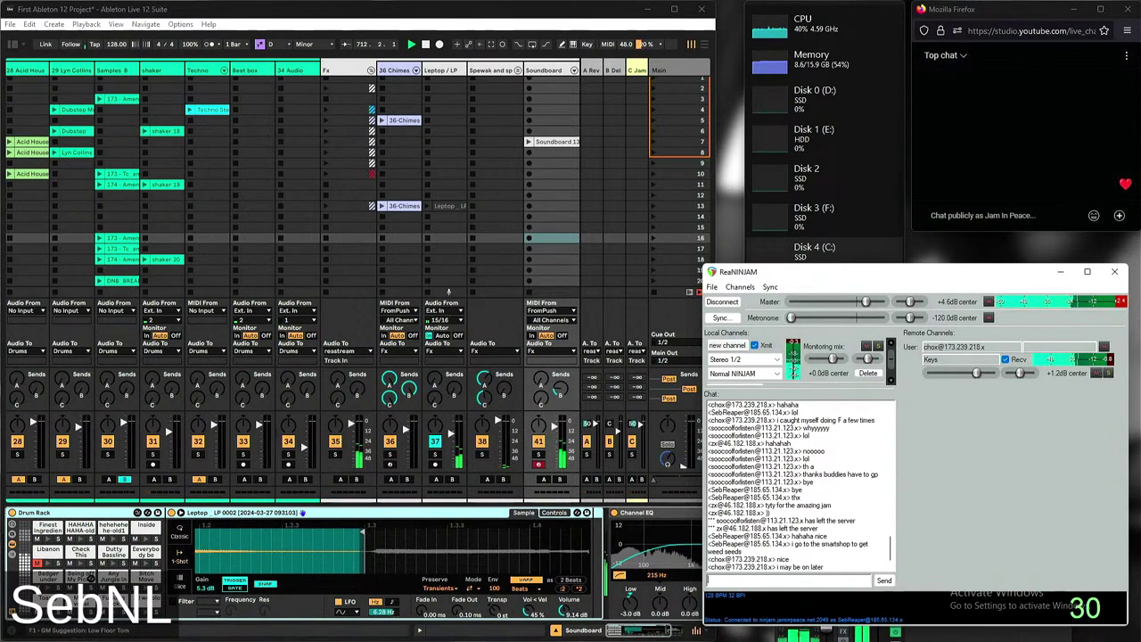
Send the messages "same" and "bye bye" in the ReaNINJAM chat
{"action": "left_click", "coordinate": [794, 344]}
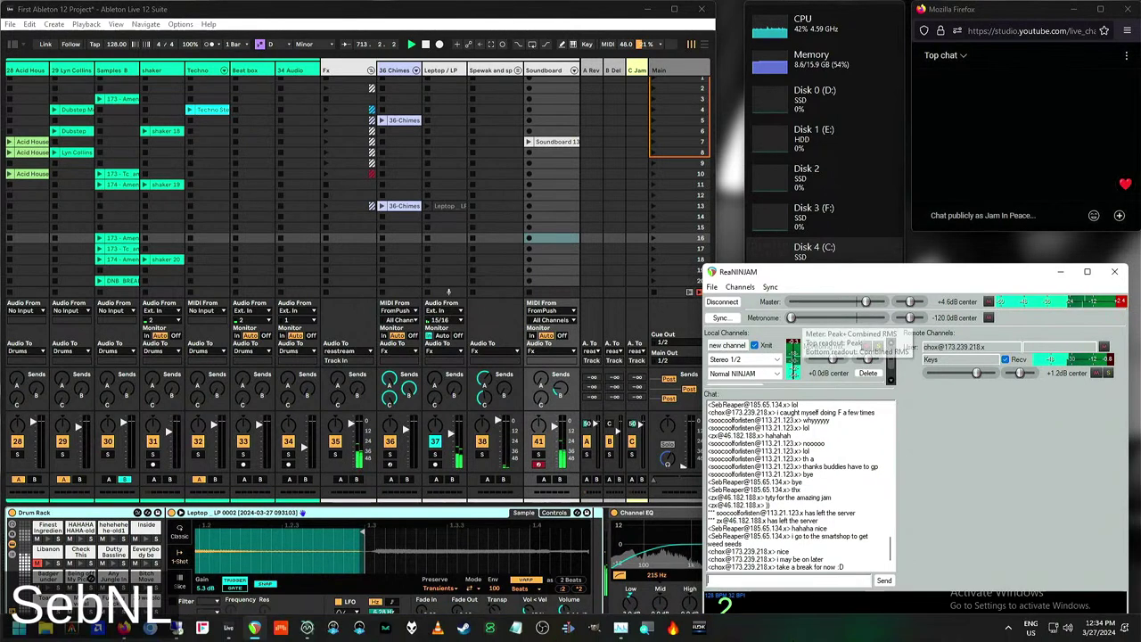
{"action": "type", "text": "same"}
{"action": "key", "text": "Return"}
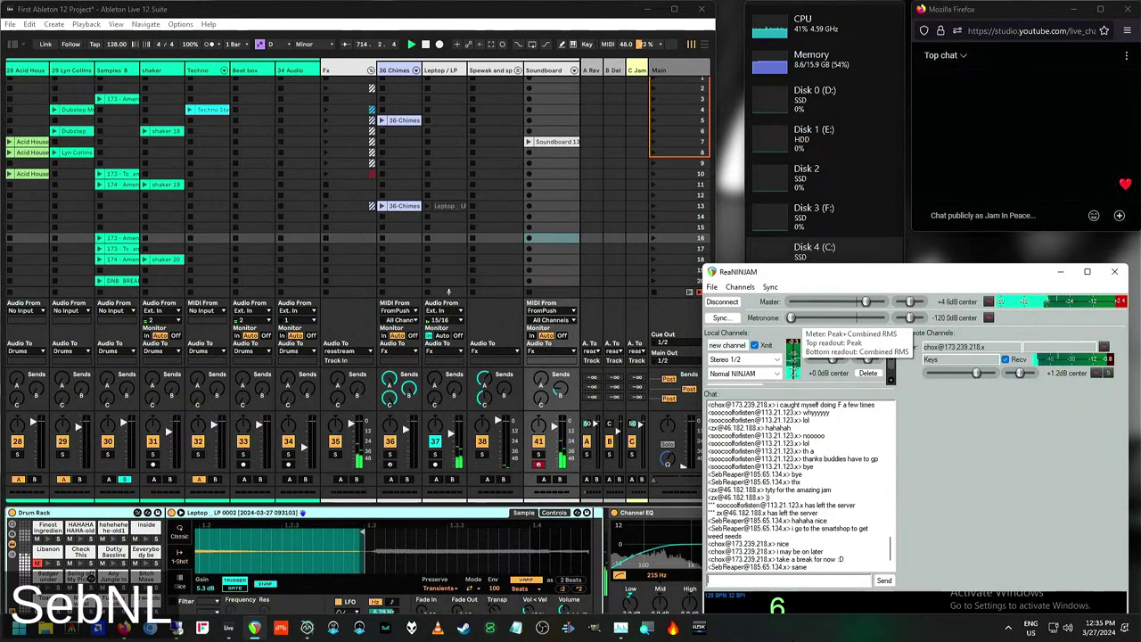
{"action": "type", "text": "bye bye"}
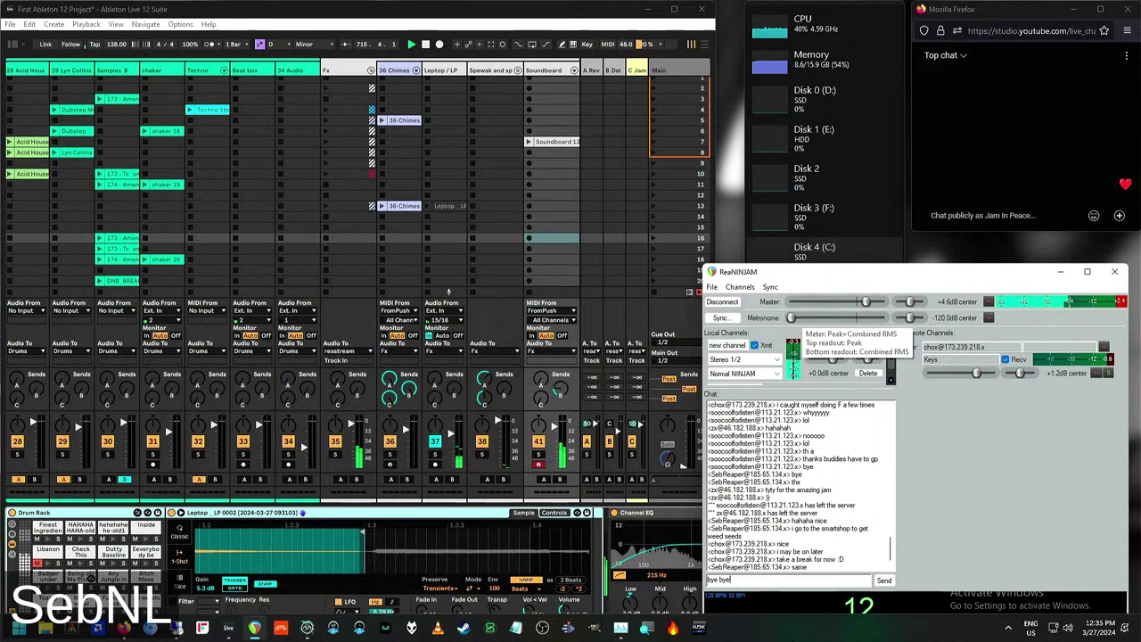
{"action": "key", "text": "Return"}
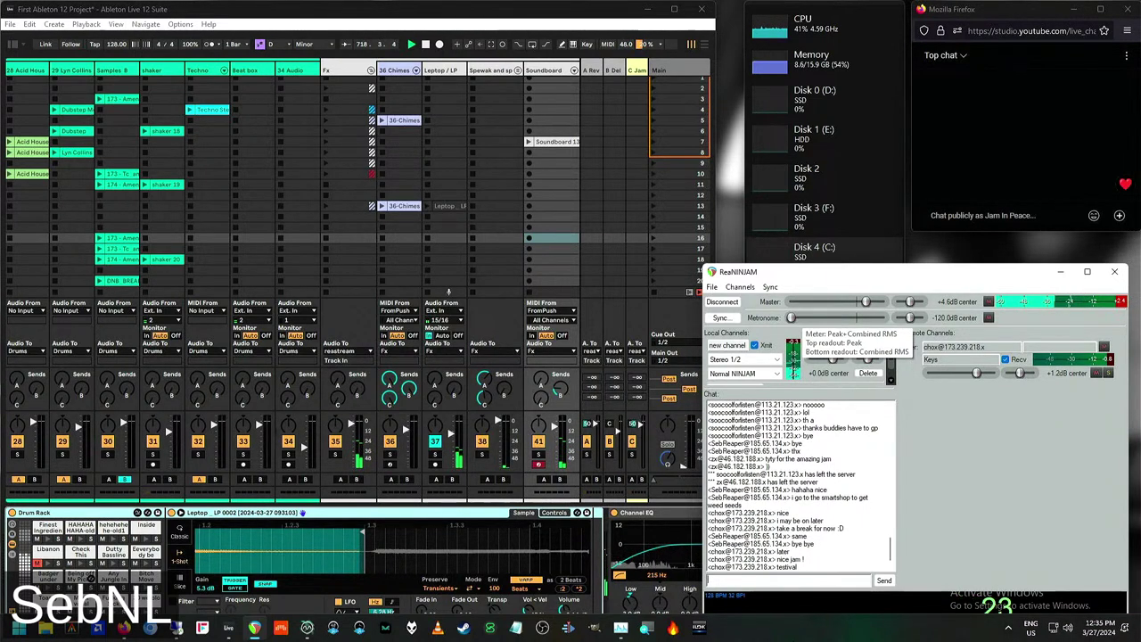
Send the messages "recorded all" and "on YT" in the ReaNINJAM chat
{"action": "type", "text": "recorded all"}
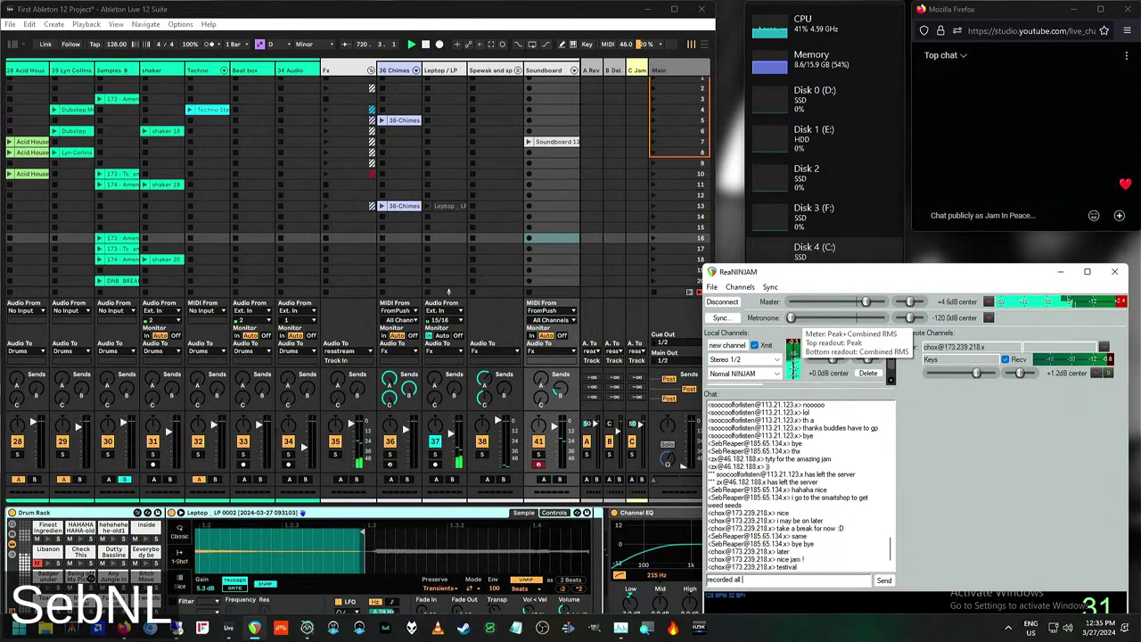
{"action": "key", "text": "Return"}
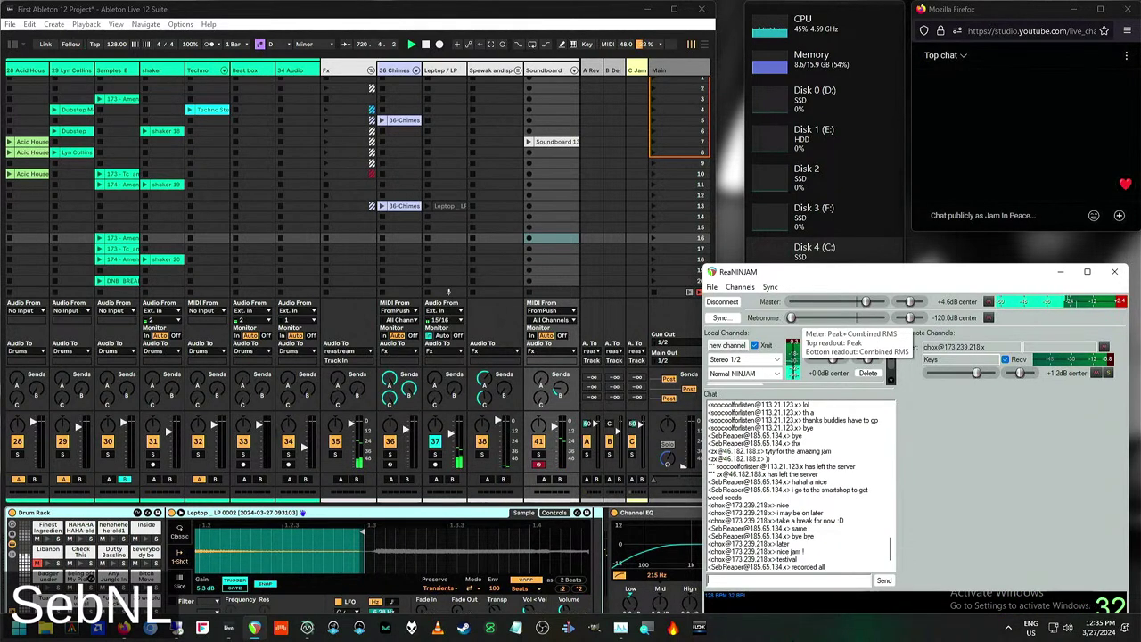
{"action": "type", "text": "on YT"}
{"action": "key", "text": "Return"}
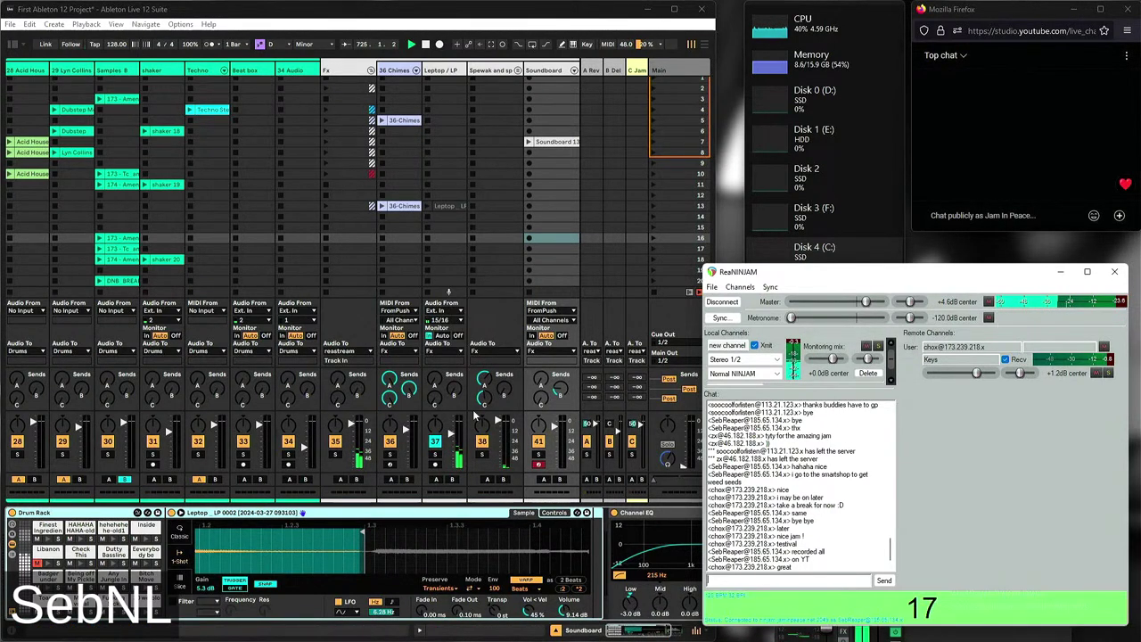
Look over the Ableton Live set's drum, kit, bass and synth tracks and their clips
{"action": "left_click", "coordinate": [248, 219]}
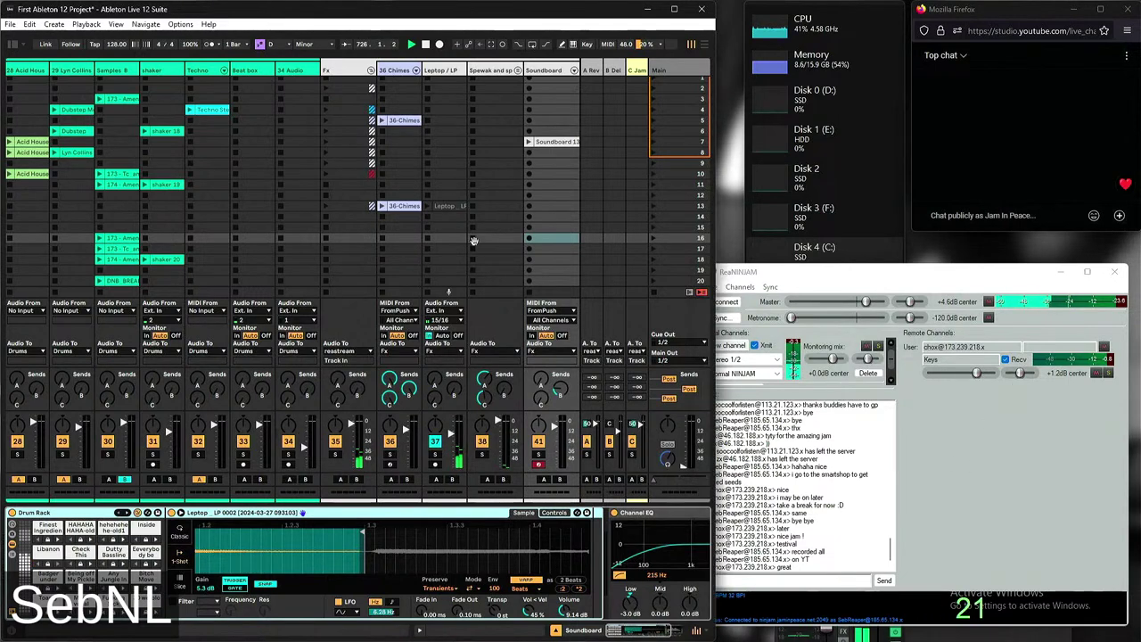
{"action": "scroll", "coordinate": [248, 219], "scroll_direction": "left", "scroll_amount": 10}
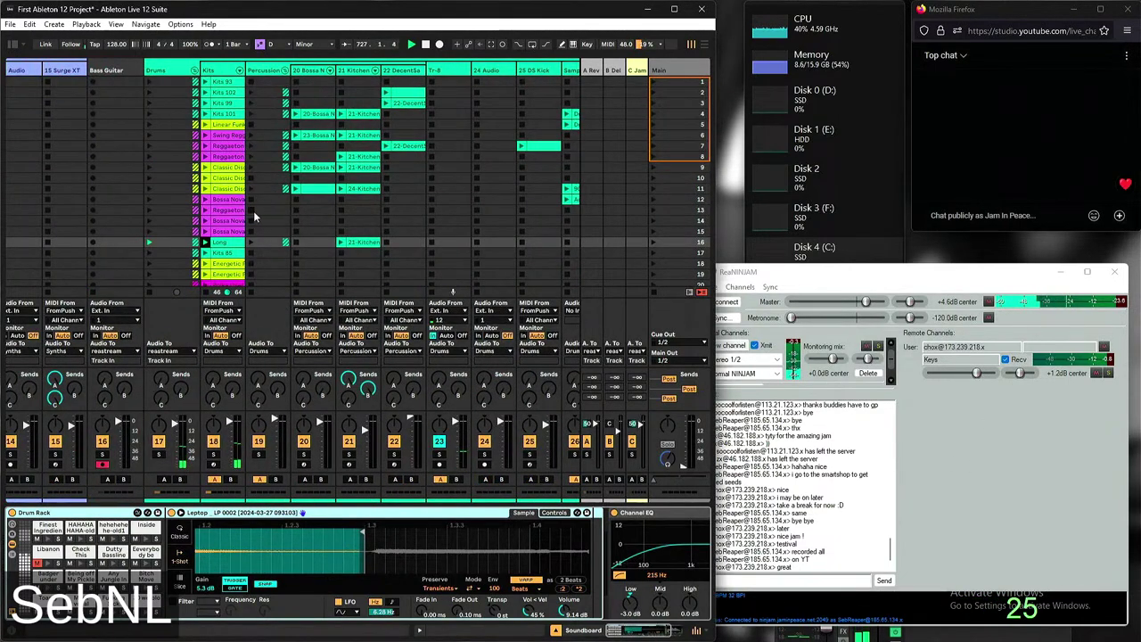
{"action": "scroll", "coordinate": [302, 217], "scroll_direction": "left", "scroll_amount": 2}
{"action": "scroll", "coordinate": [301, 217], "scroll_direction": "down", "scroll_amount": 2}
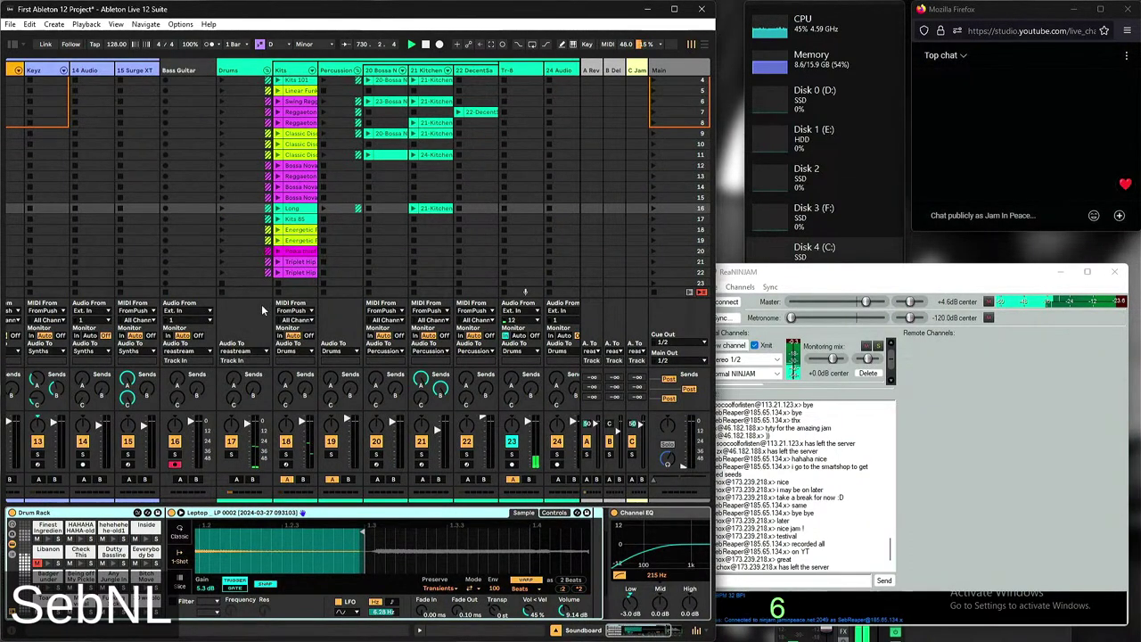
{"action": "scroll", "coordinate": [410, 214], "scroll_direction": "left", "scroll_amount": 4}
{"action": "scroll", "coordinate": [410, 214], "scroll_direction": "up", "scroll_amount": 2}
{"action": "scroll", "coordinate": [410, 214], "scroll_direction": "right", "scroll_amount": 15}
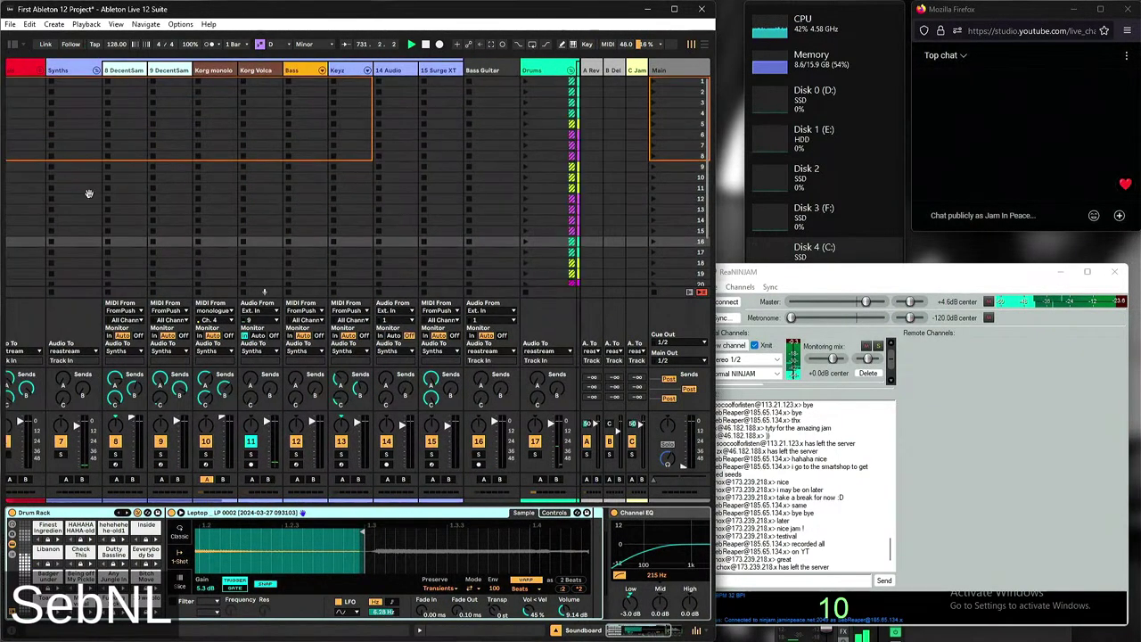